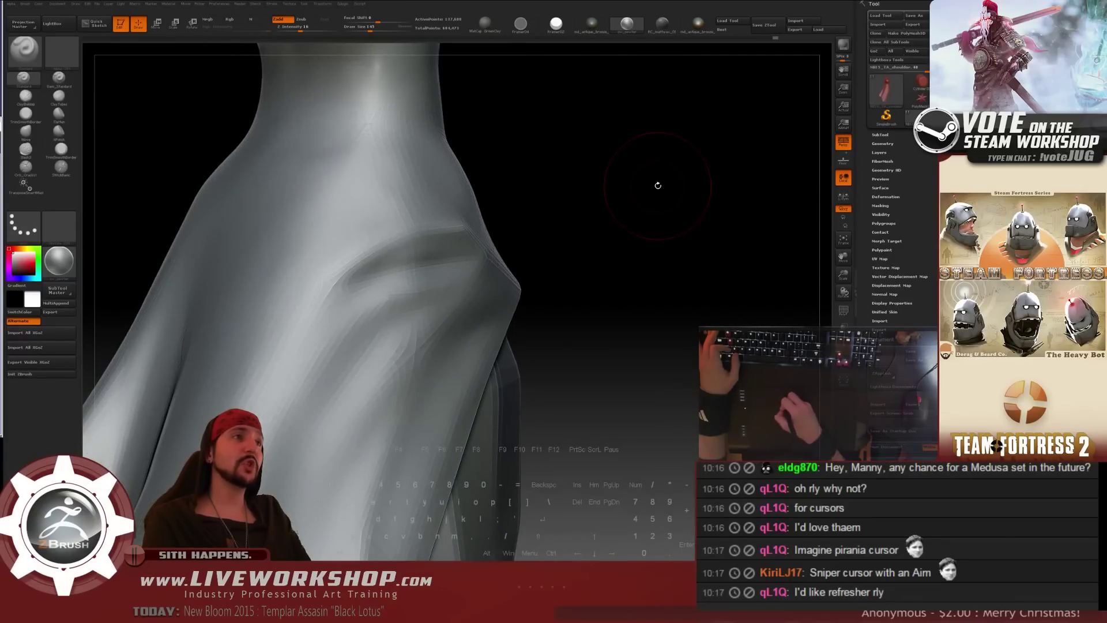
- Sculpt the skirt surface just above the main diagonal hip fold with the Standard brush and smooth it
drag(594, 187, 599, 190)
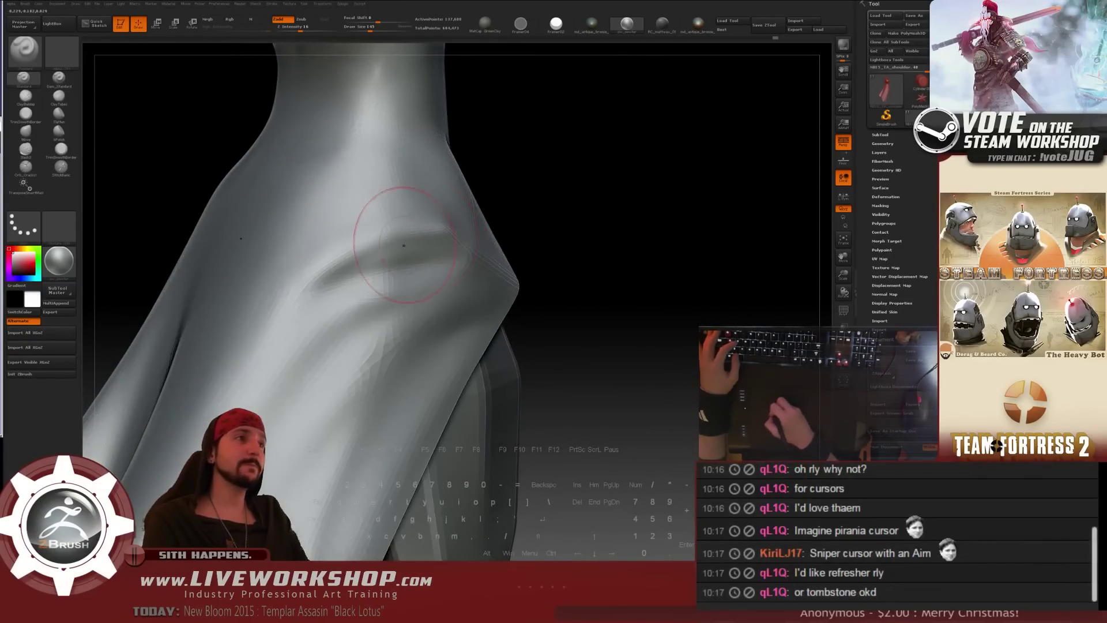
key(s)
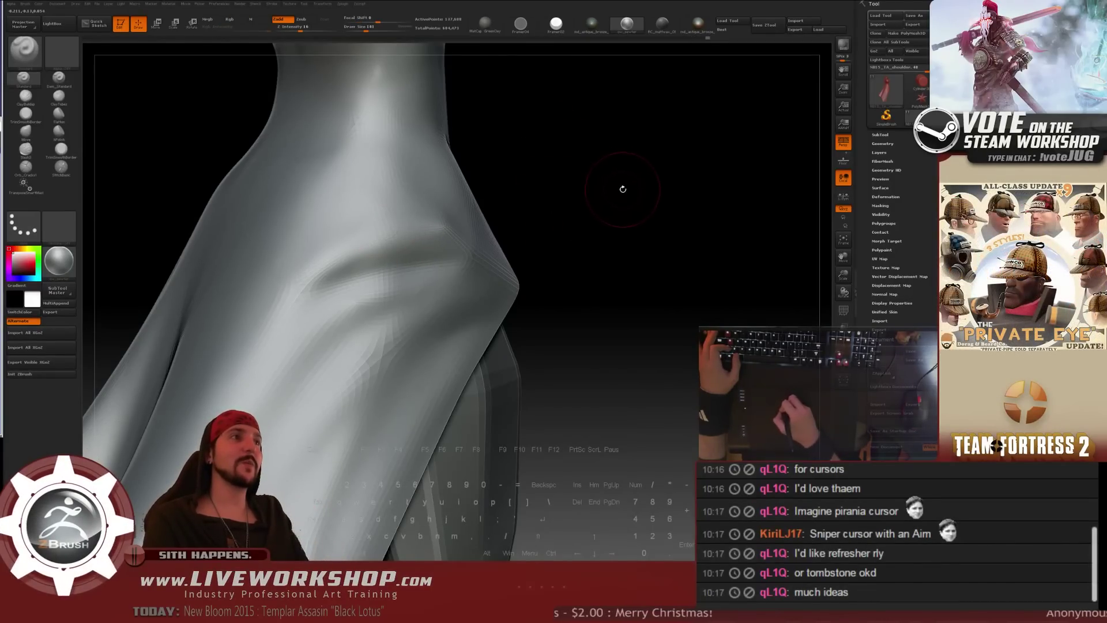
mouse_move(594, 191)
mouse_down()
mouse_move(674, 196)
mouse_move(640, 197)
mouse_move(645, 183)
mouse_move(628, 193)
mouse_up()
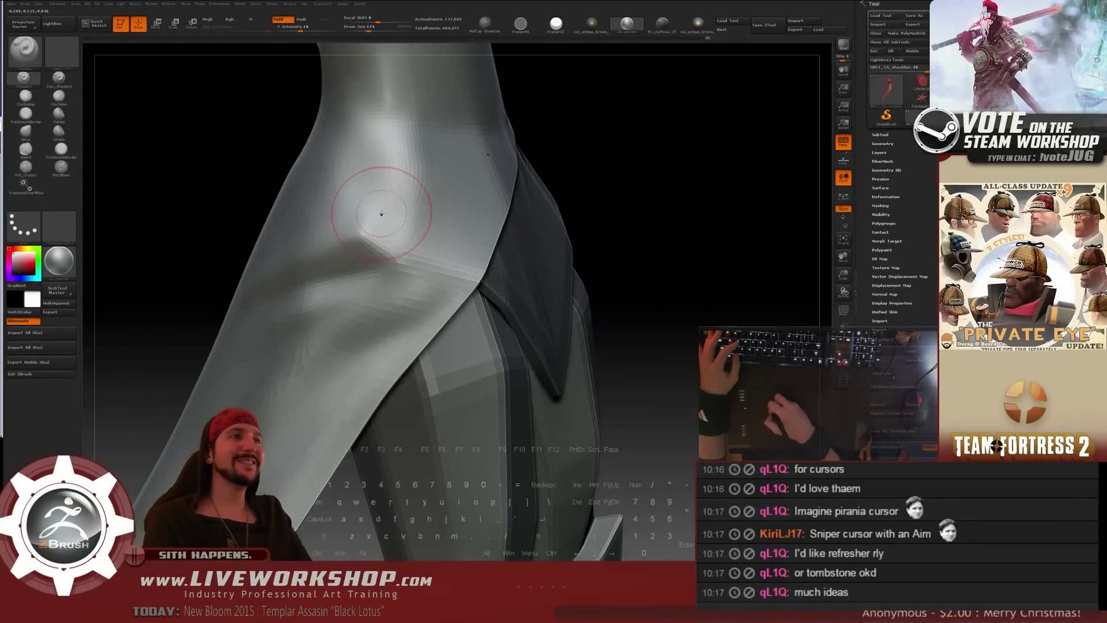
mouse_move(381, 214)
mouse_down()
mouse_move(403, 223)
mouse_move(647, 161)
mouse_move(358, 210)
mouse_up()
mouse_move(611, 185)
mouse_down()
mouse_move(346, 218)
mouse_move(383, 245)
mouse_up()
key(])
key(shift)
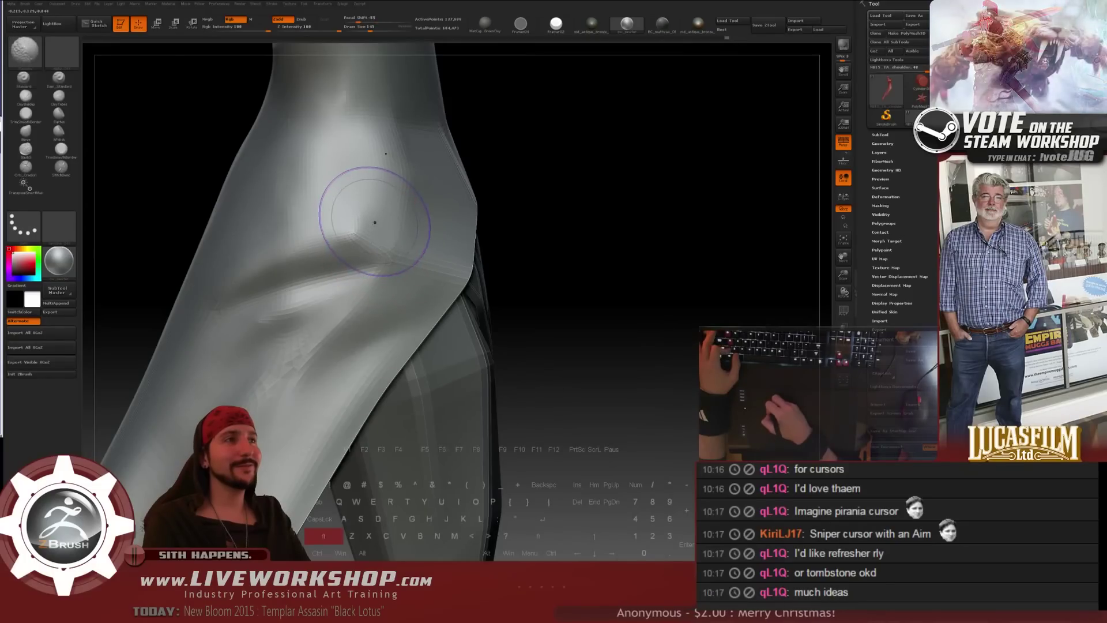
- Resize the brush and deepen the upper hip fold toward the skirt's front edge, softening its end
key(f)
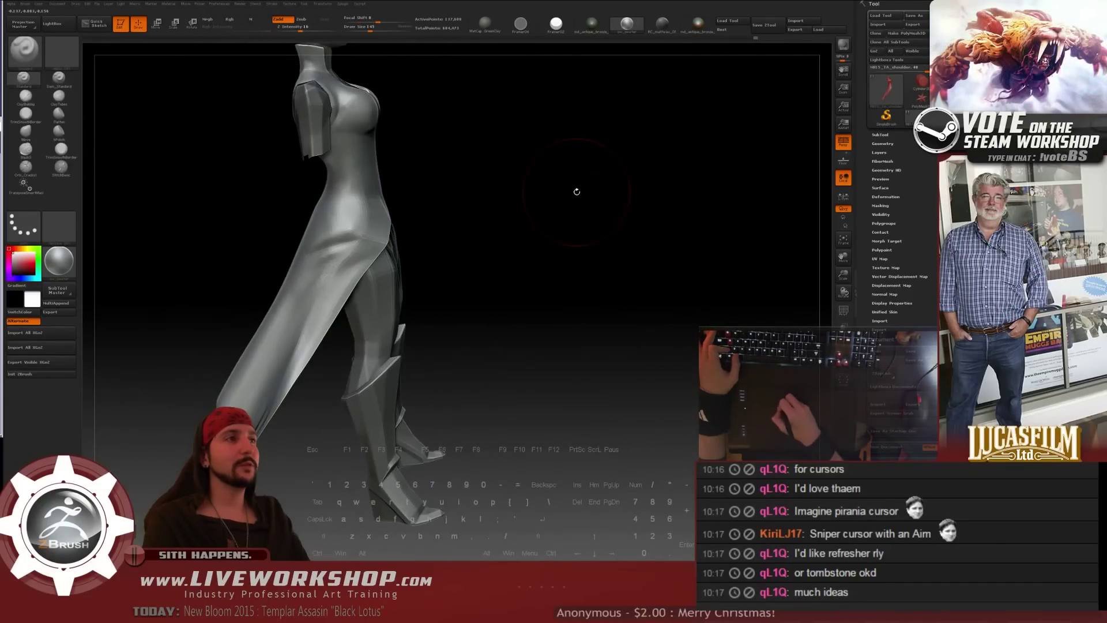
mouse_move(576, 188)
mouse_down()
mouse_move(577, 256)
mouse_move(563, 173)
mouse_move(570, 211)
mouse_move(563, 190)
mouse_move(554, 222)
mouse_move(598, 200)
mouse_move(593, 169)
mouse_move(560, 200)
mouse_up()
key(s)
click(348, 259)
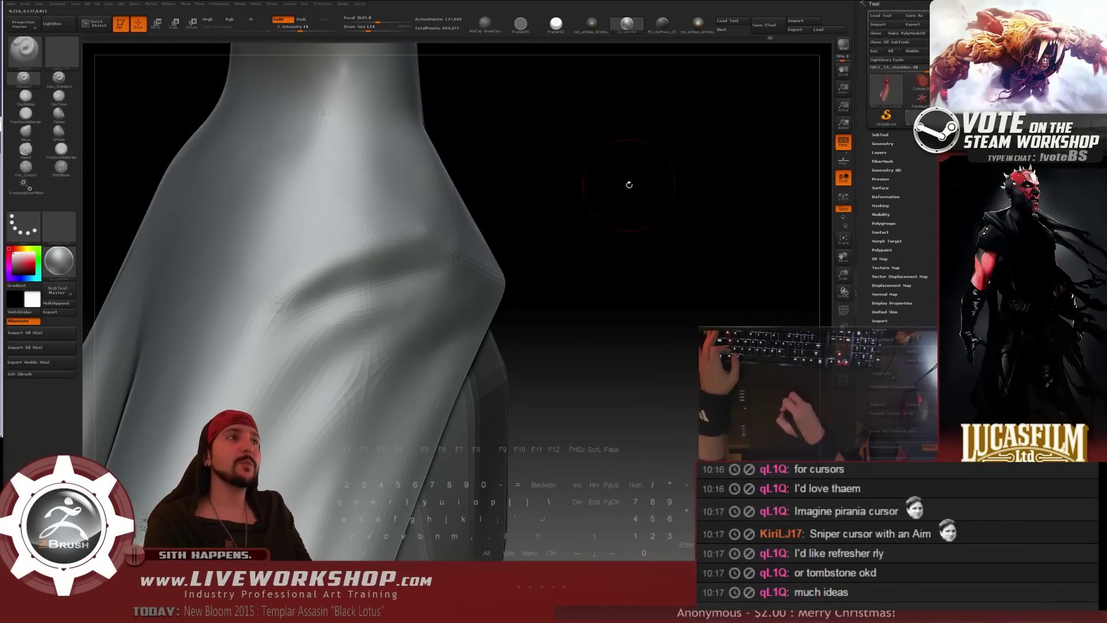
drag(629, 185, 410, 249)
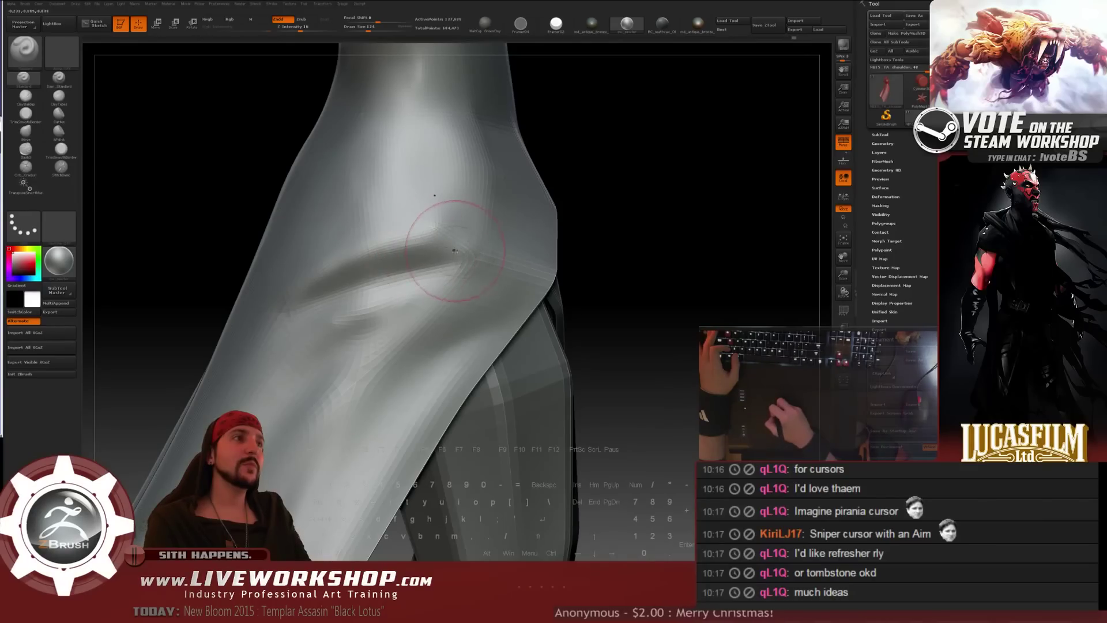
key(shift)
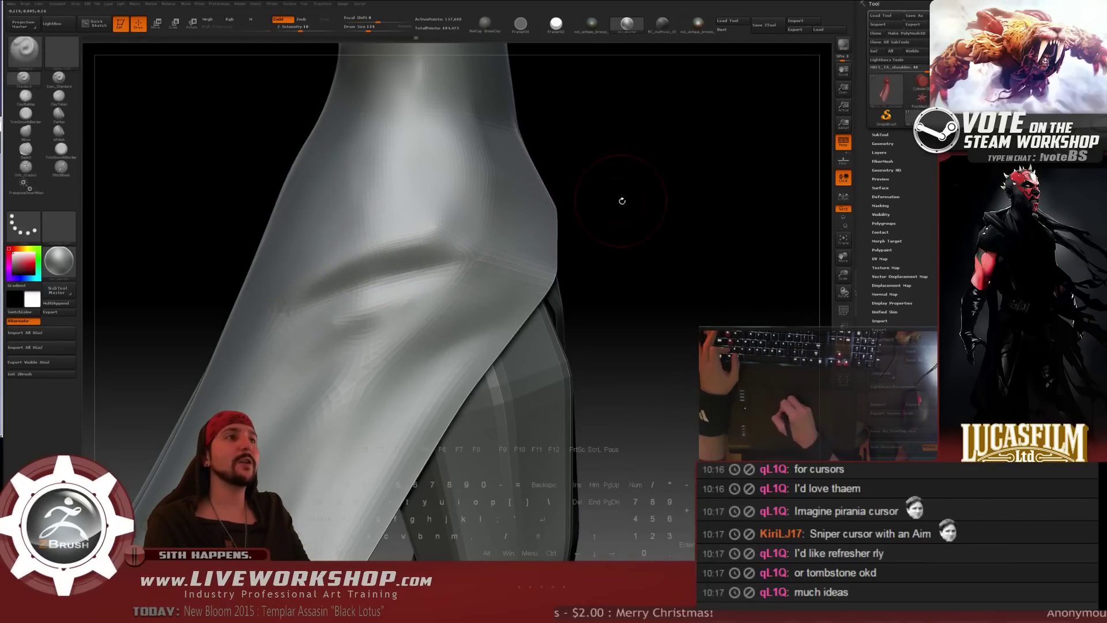
- Carve the second fold below the upper hip fold, running diagonally from the skirt's front edge, and smooth it
drag(623, 201, 680, 205)
mouse_move(638, 235)
mouse_down()
mouse_move(638, 185)
mouse_move(651, 185)
mouse_move(377, 261)
mouse_up()
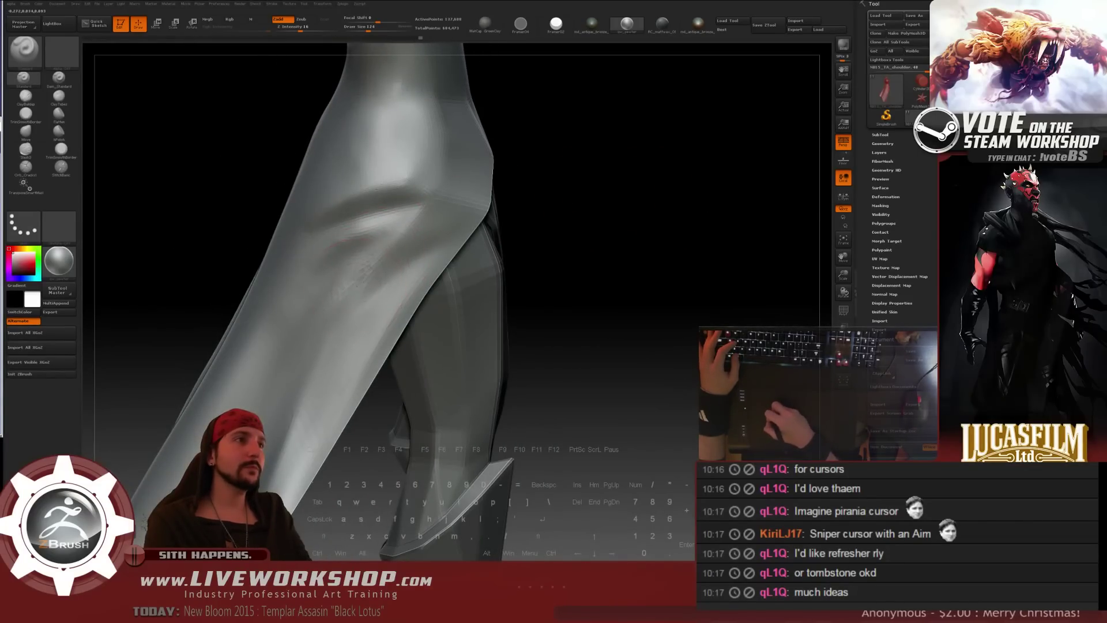
drag(422, 234, 347, 291)
drag(422, 235, 369, 266)
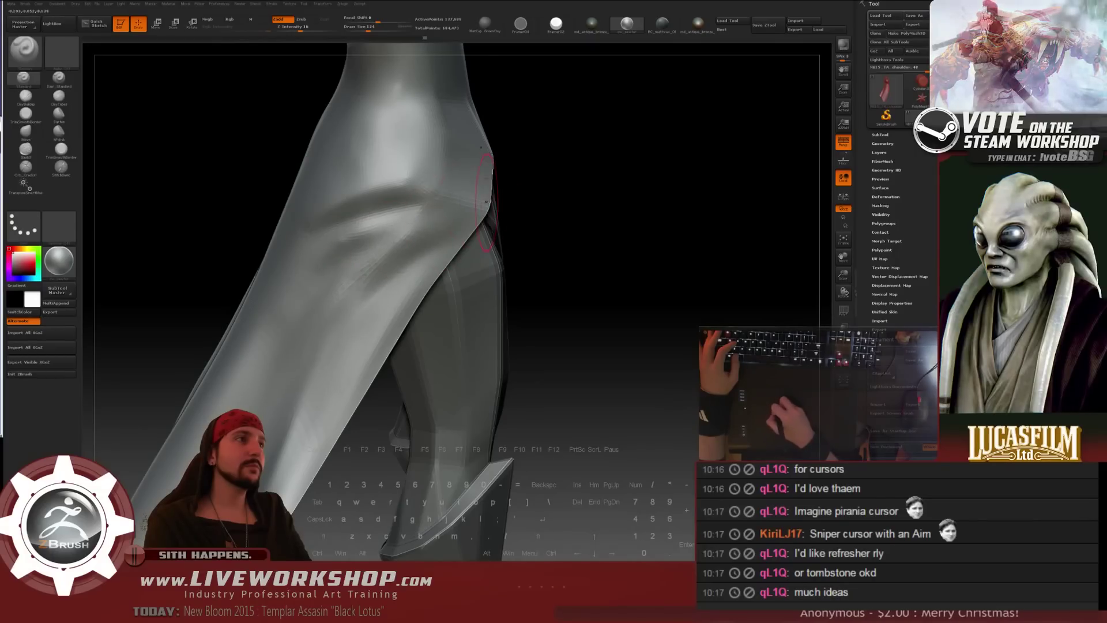
drag(423, 217, 356, 244)
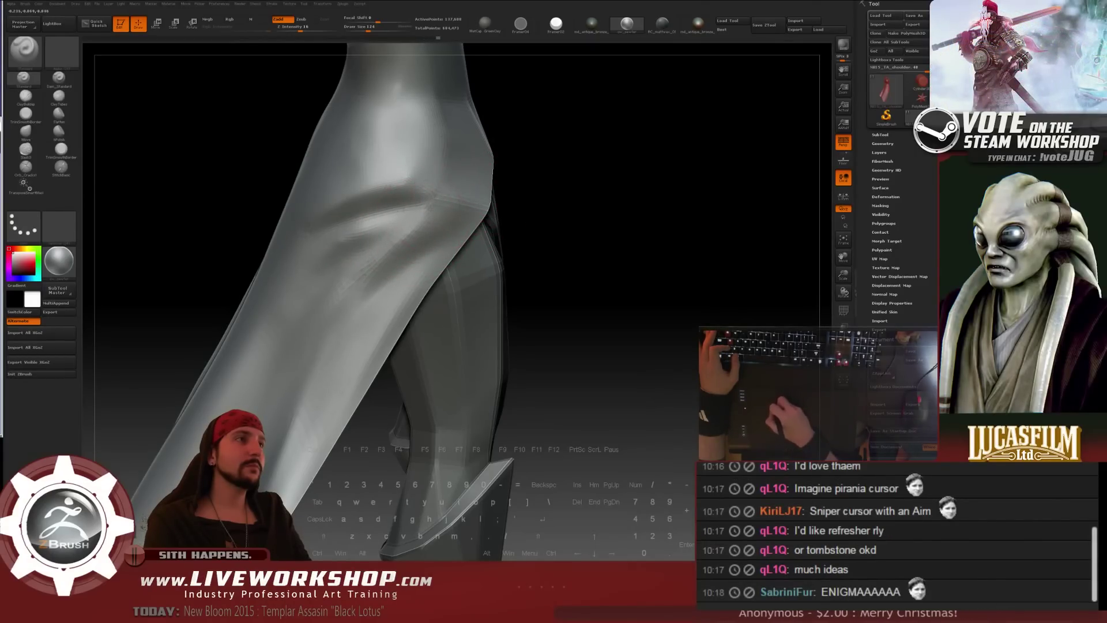
key(shift)
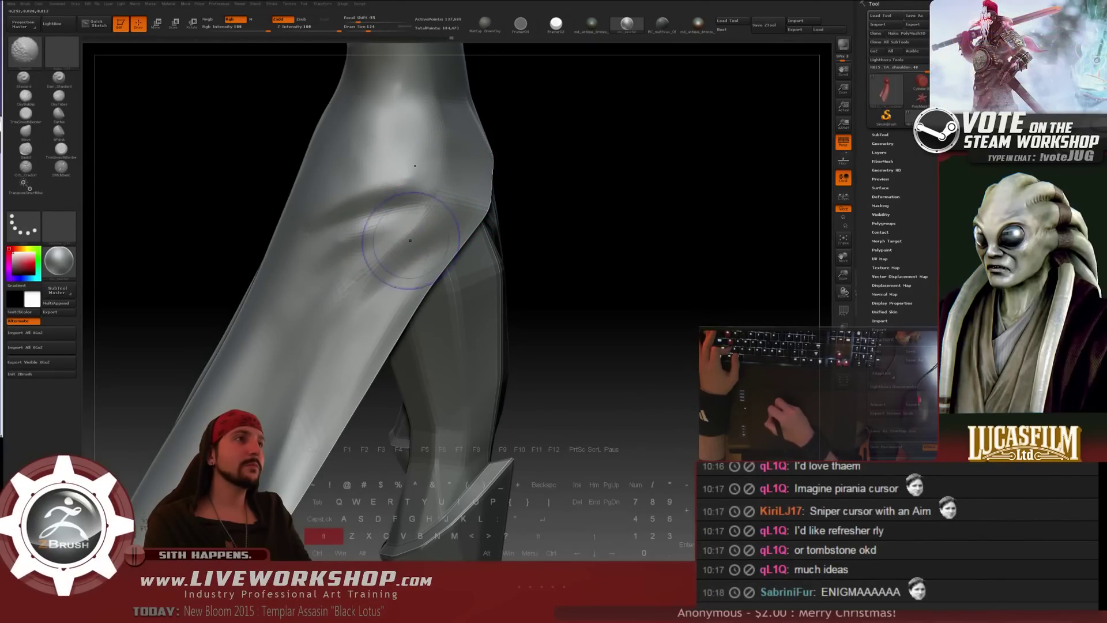
- Smooth the long folds running down the lower part of the skirt
drag(564, 235, 531, 231)
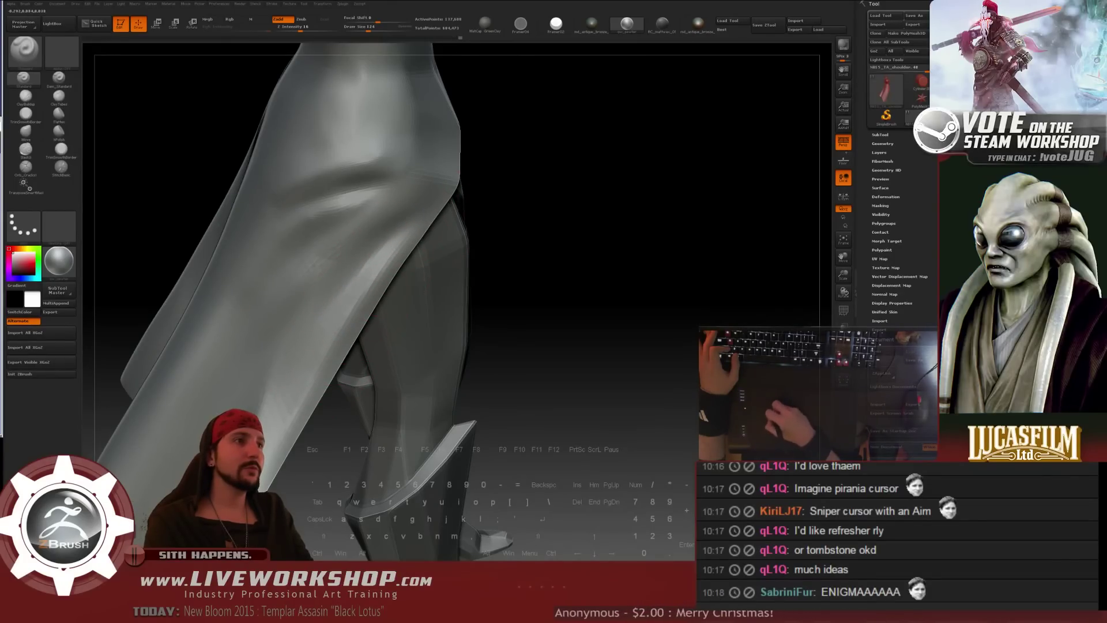
mouse_move(589, 230)
alt+mouse_down()
mouse_move(665, 202)
mouse_move(424, 233)
alt+mouse_up()
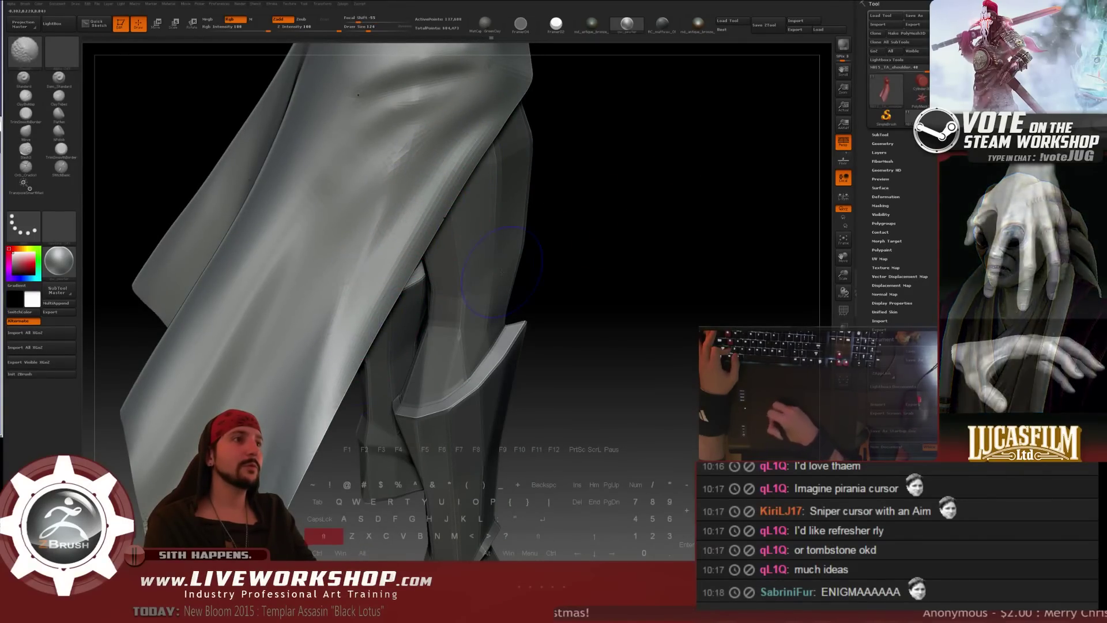
alt+drag(612, 233, 513, 232)
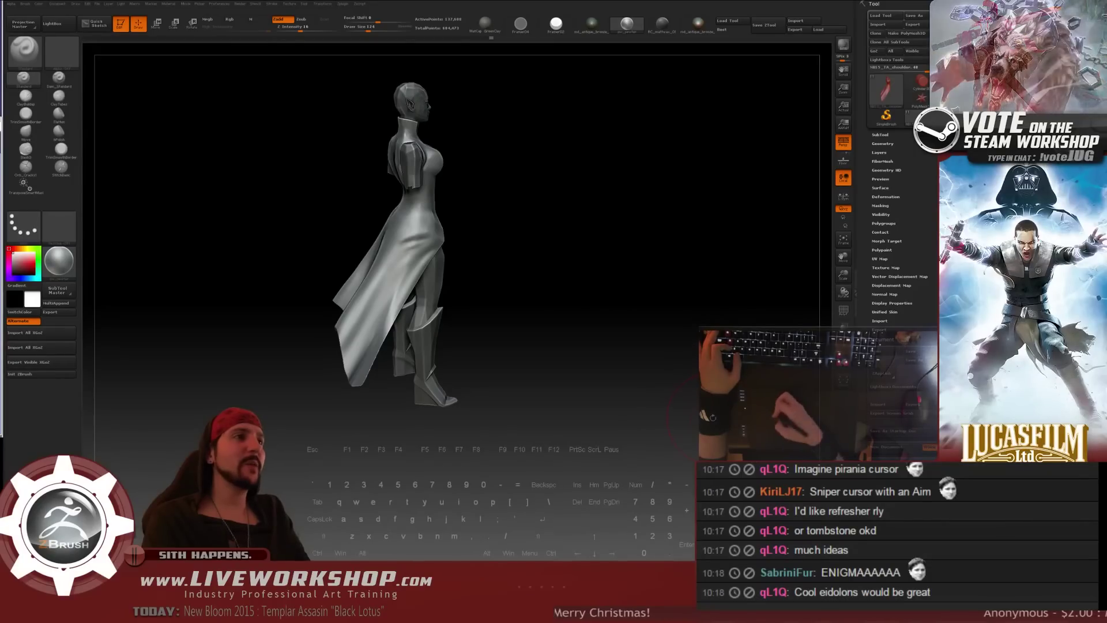
- Refine and smooth the hip surface between the waist and the upper fold, working toward the front
mouse_move(534, 211)
alt+mouse_down()
mouse_move(605, 181)
mouse_move(583, 213)
mouse_move(600, 196)
mouse_move(605, 225)
mouse_move(632, 203)
mouse_move(663, 207)
mouse_move(628, 168)
mouse_move(639, 212)
mouse_move(582, 207)
alt+mouse_up()
drag(503, 199, 460, 193)
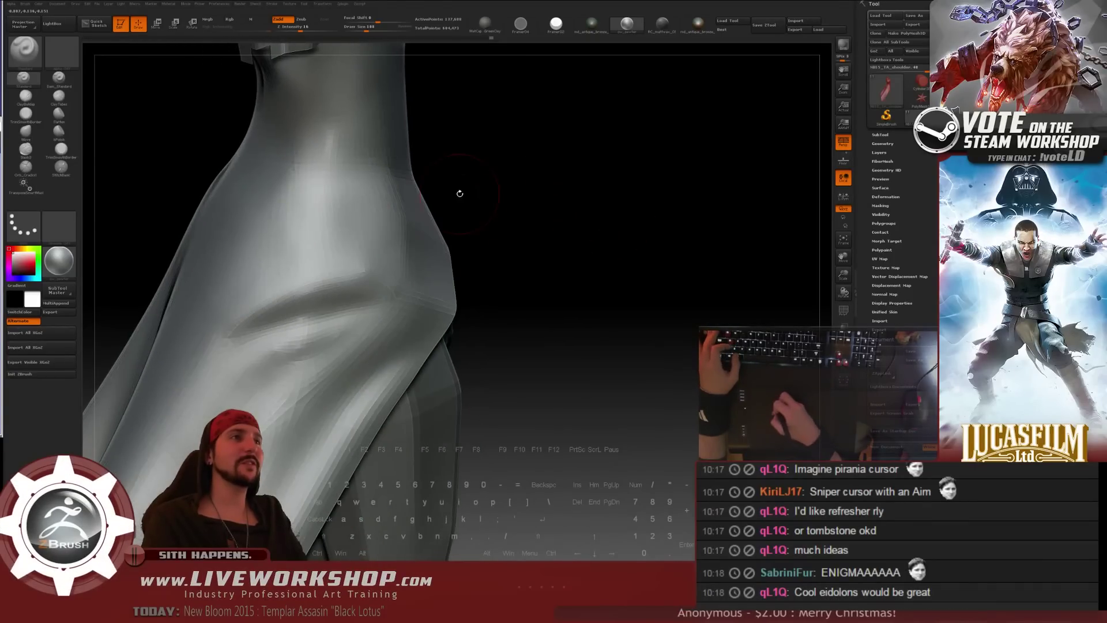
shift+drag(289, 227, 279, 247)
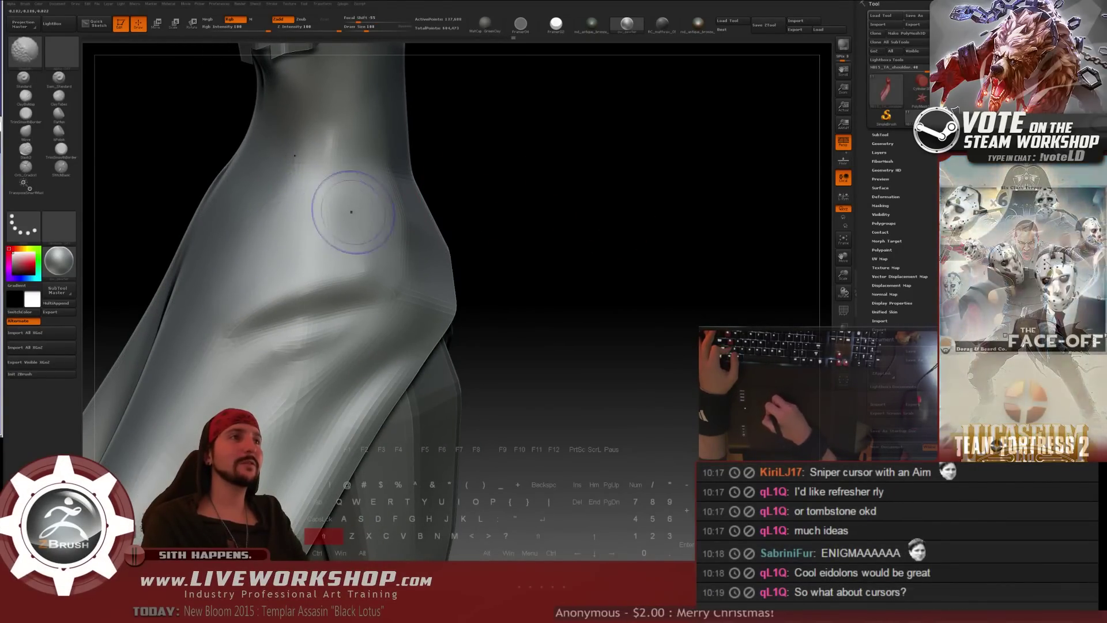
drag(451, 183, 493, 179)
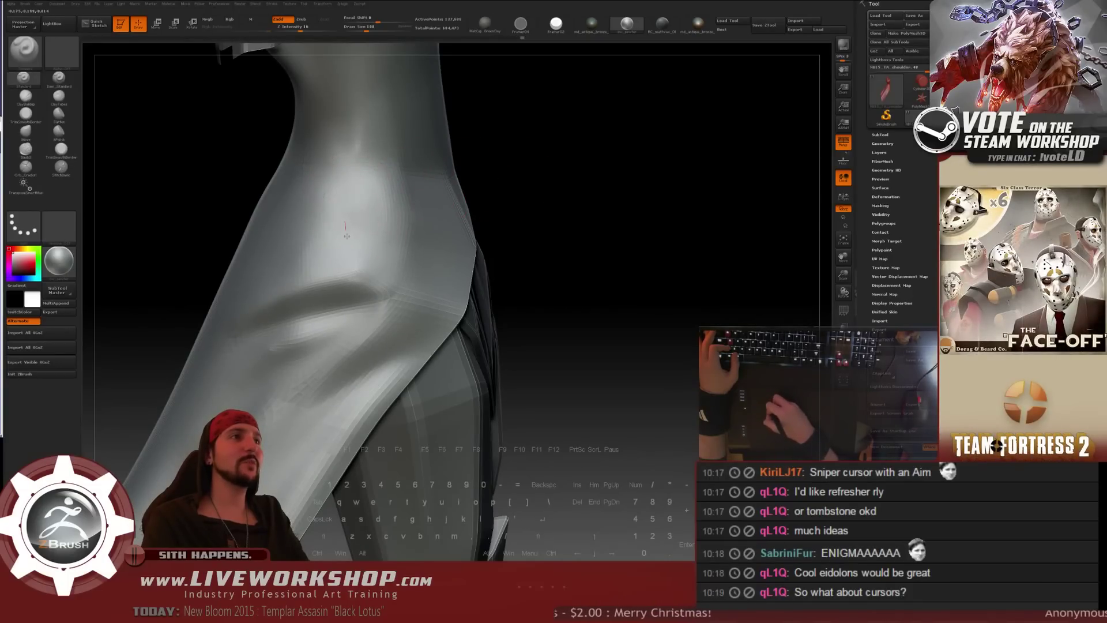
key(shift)
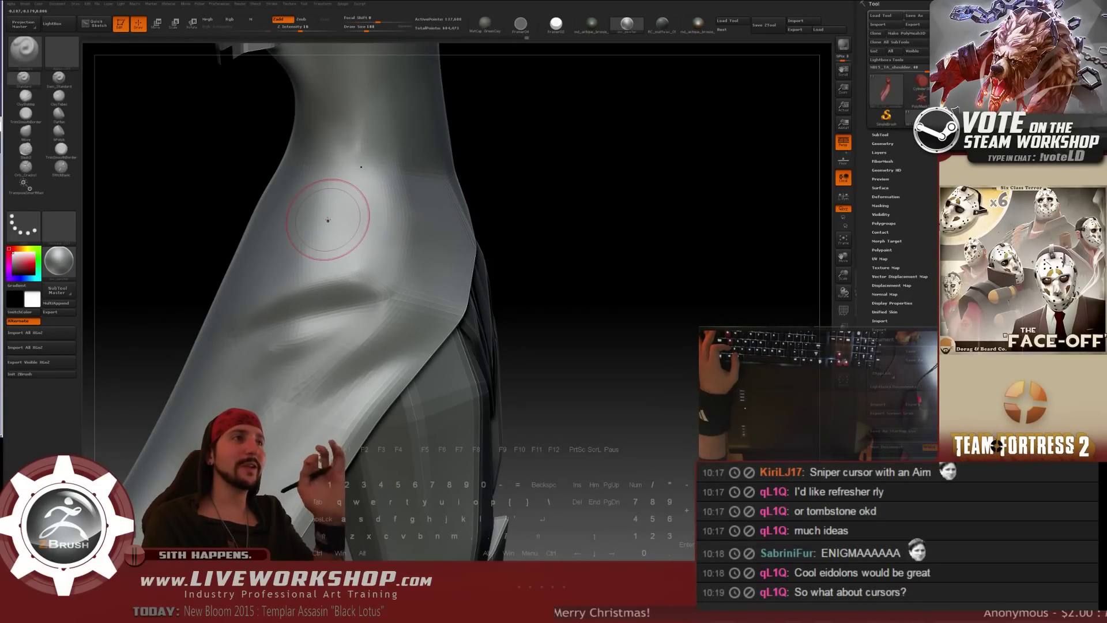
drag(579, 208, 349, 234)
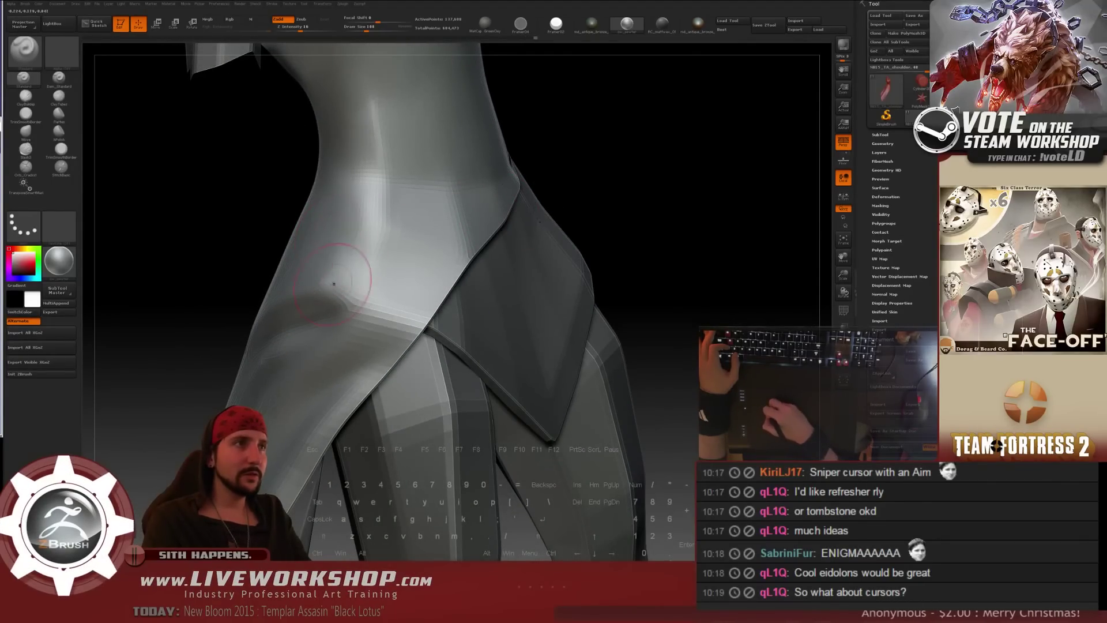
key(shift)
- Smooth the front of the hip just below the waist crease, beside the overlapping skirt panel
drag(606, 173, 542, 178)
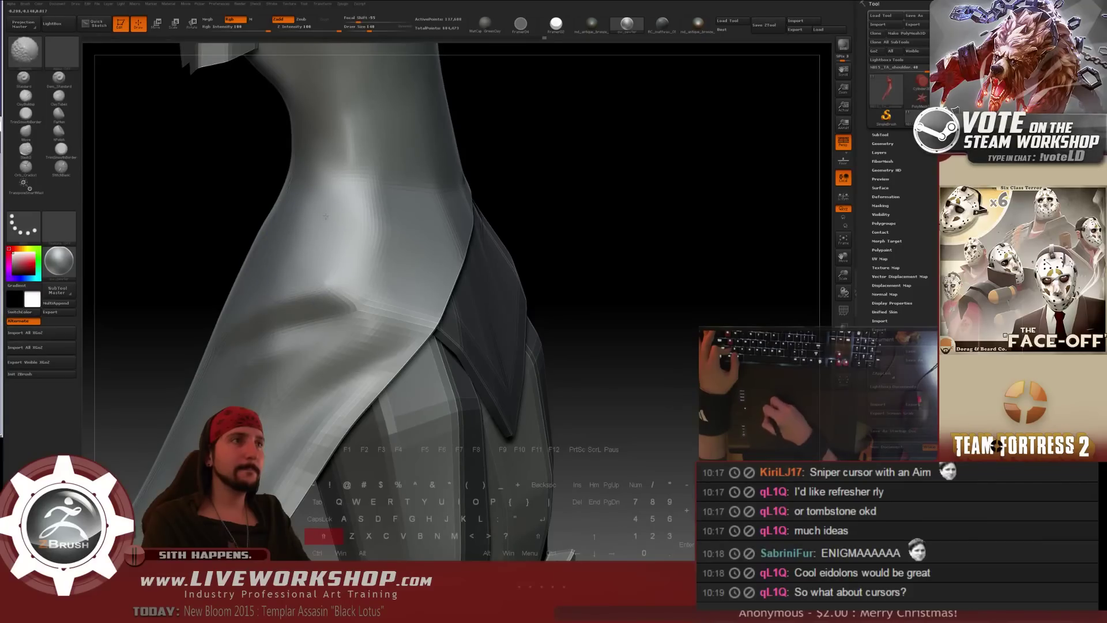
drag(600, 210, 553, 213)
drag(655, 168, 586, 164)
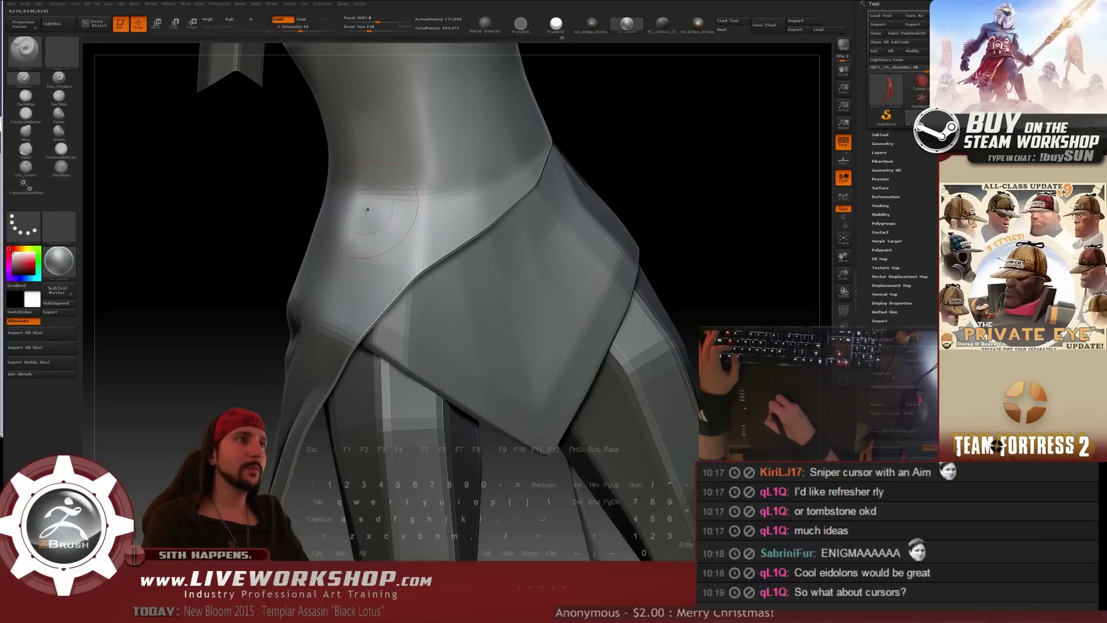
key(shift)
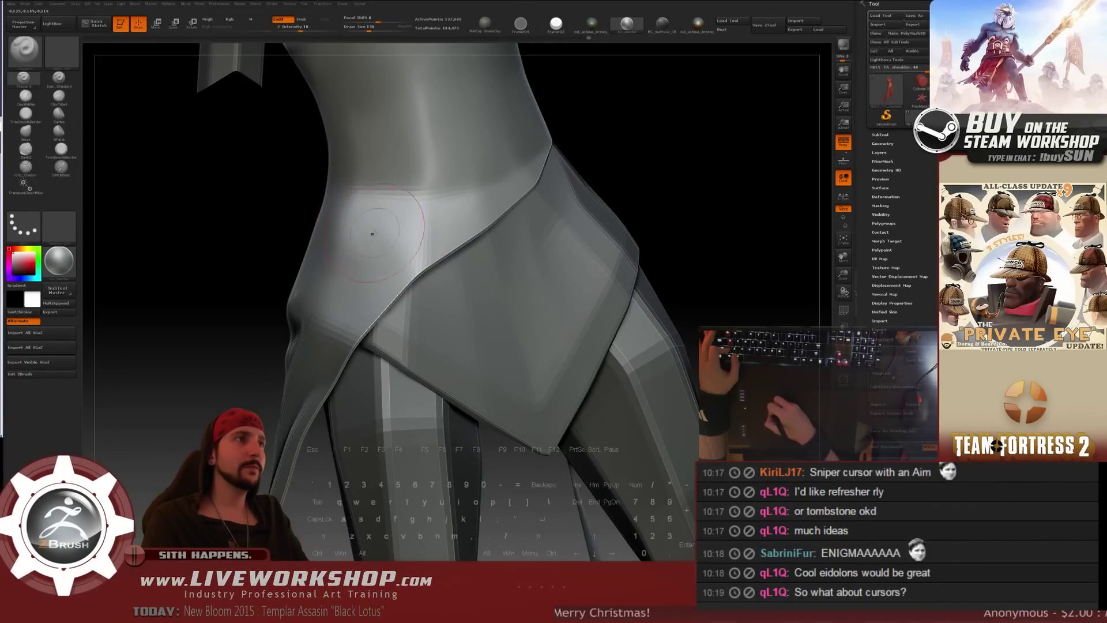
- Turn on X symmetry and smooth the horizontal crease where the waist meets the skirt
key(x)
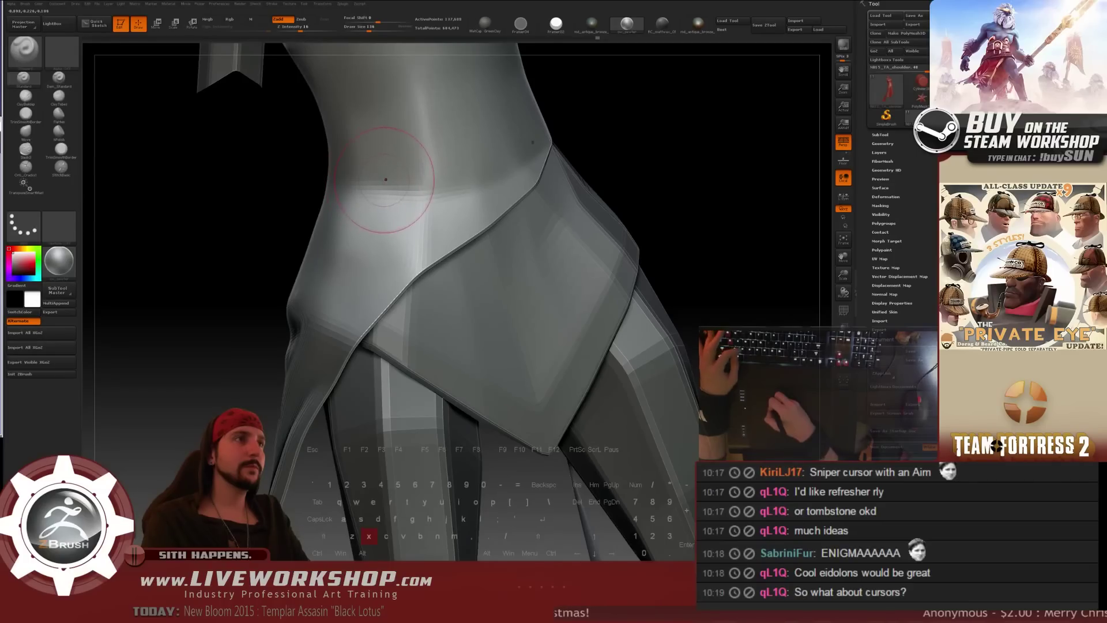
key(shift)
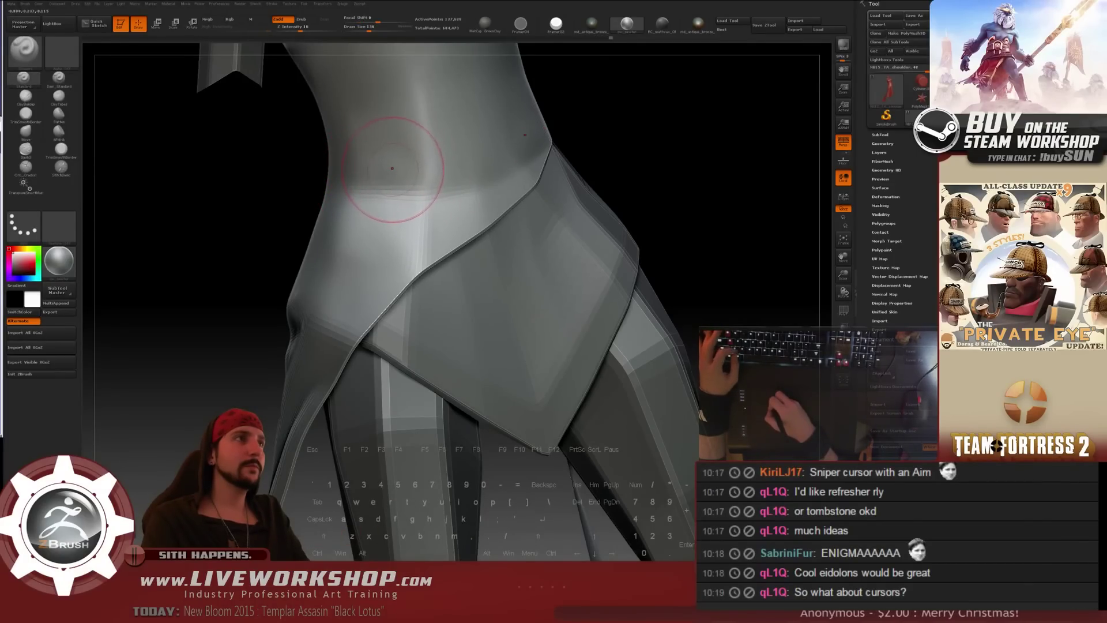
shift+drag(410, 169, 435, 187)
drag(626, 121, 588, 124)
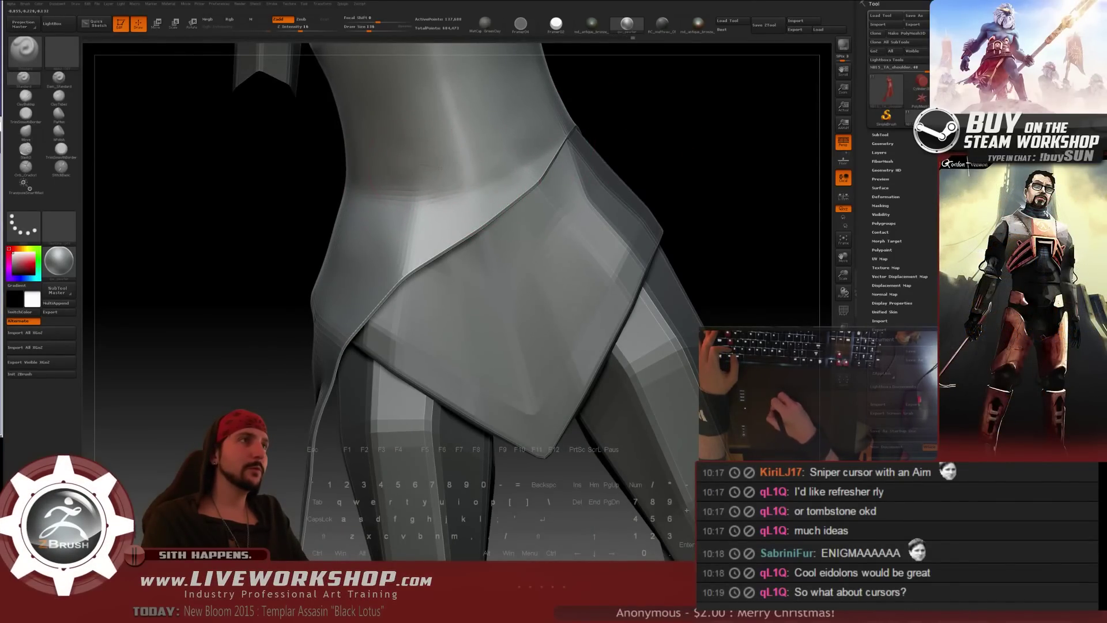
key(shift)
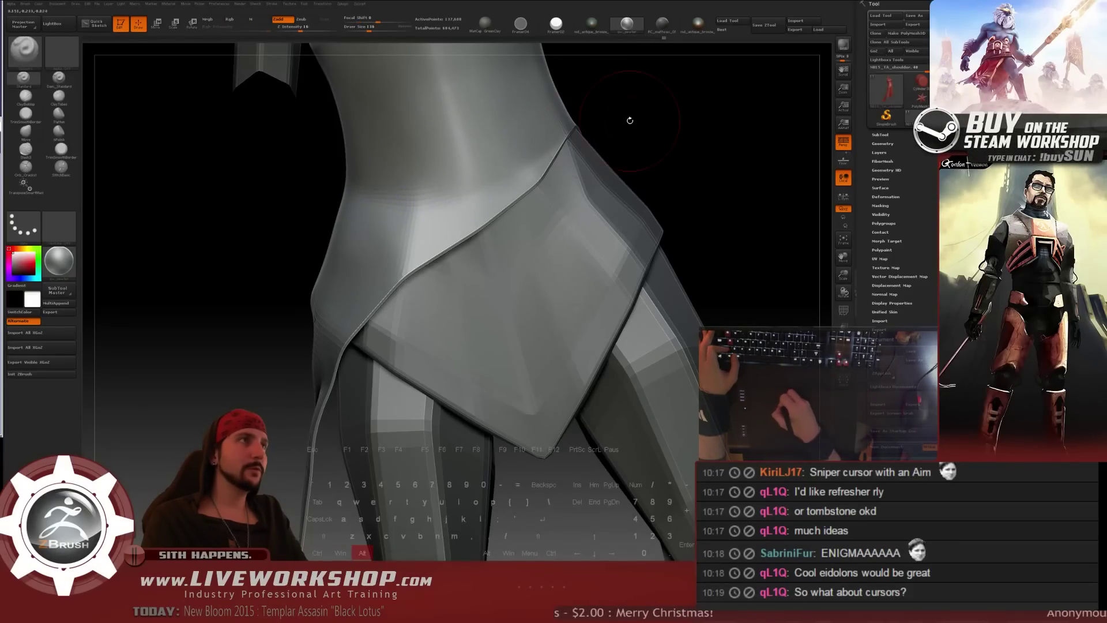
mouse_move(683, 92)
alt+mouse_down()
mouse_move(665, 166)
mouse_move(677, 160)
mouse_move(666, 164)
alt+mouse_up()
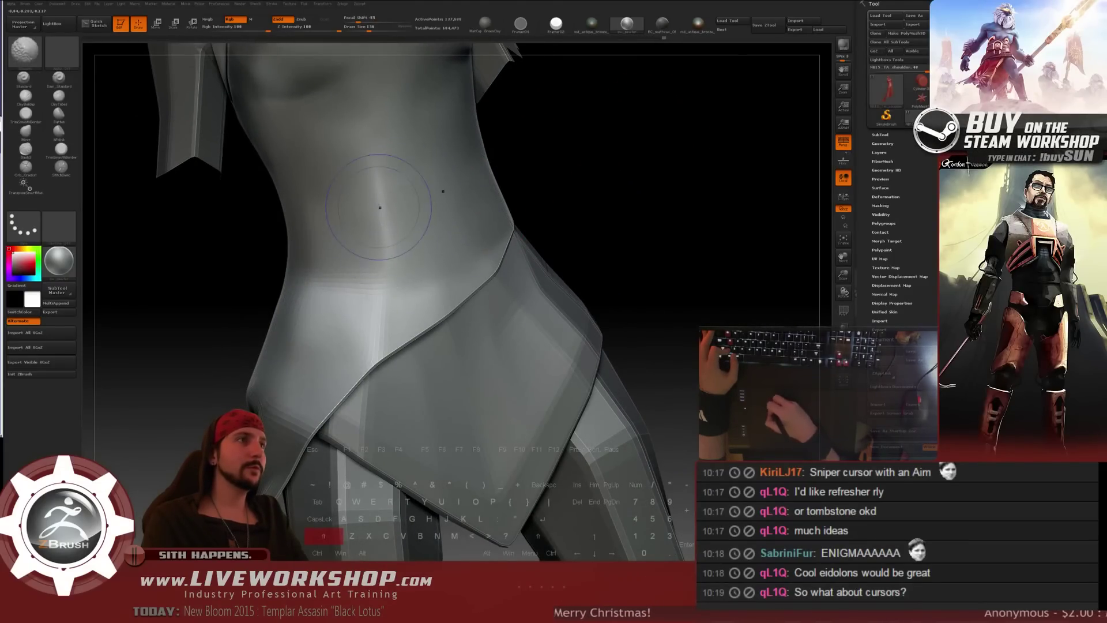
alt+drag(557, 215, 550, 123)
- Turn off X symmetry, resize the brush, and sculpt and smooth shallow folds across the front hip toward the skirt's edge
key(x)
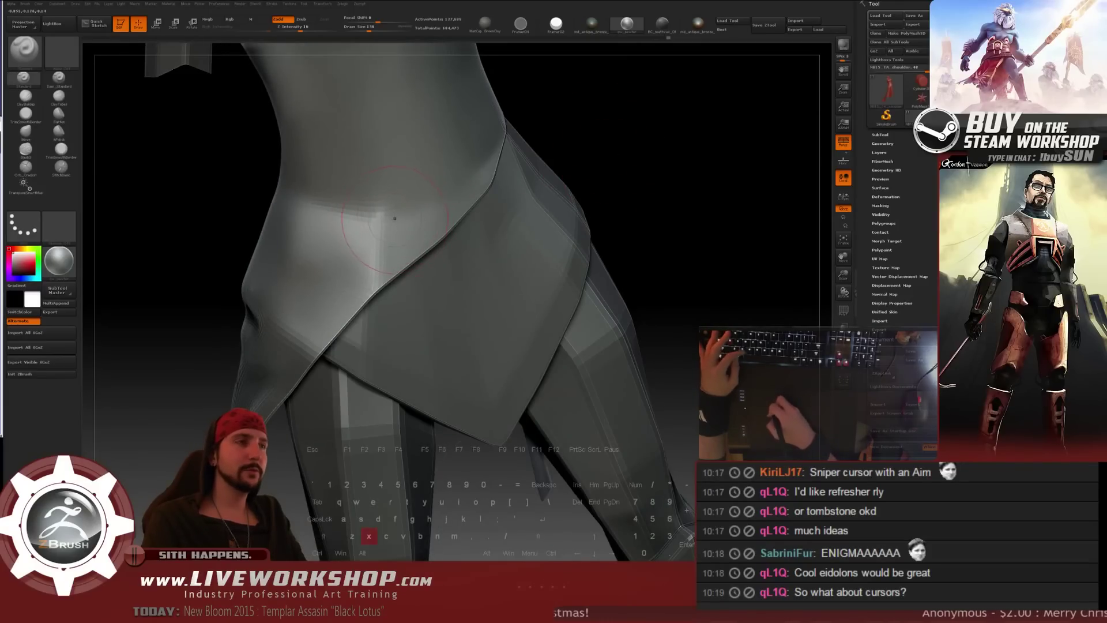
key(s)
click(395, 222)
drag(626, 164, 588, 167)
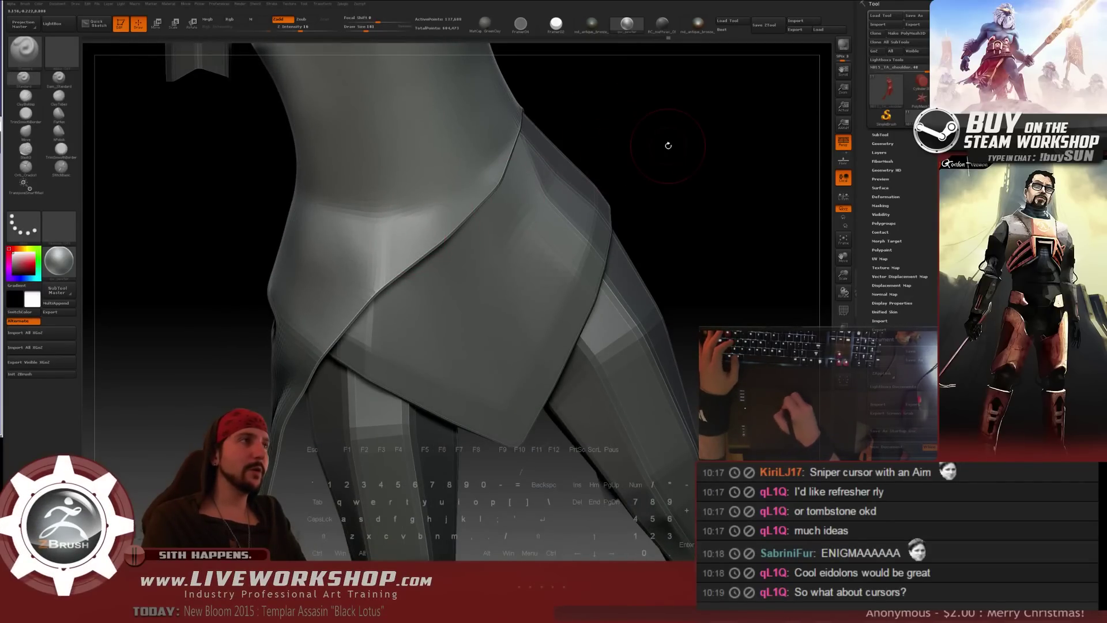
drag(669, 146, 513, 246)
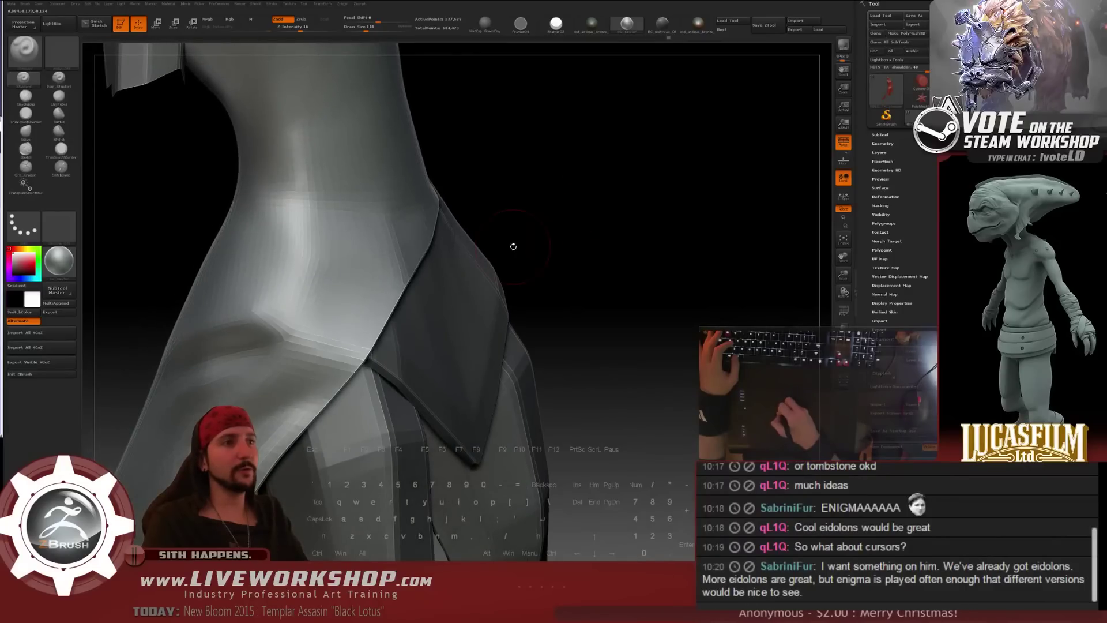
key(s)
drag(294, 399, 296, 399)
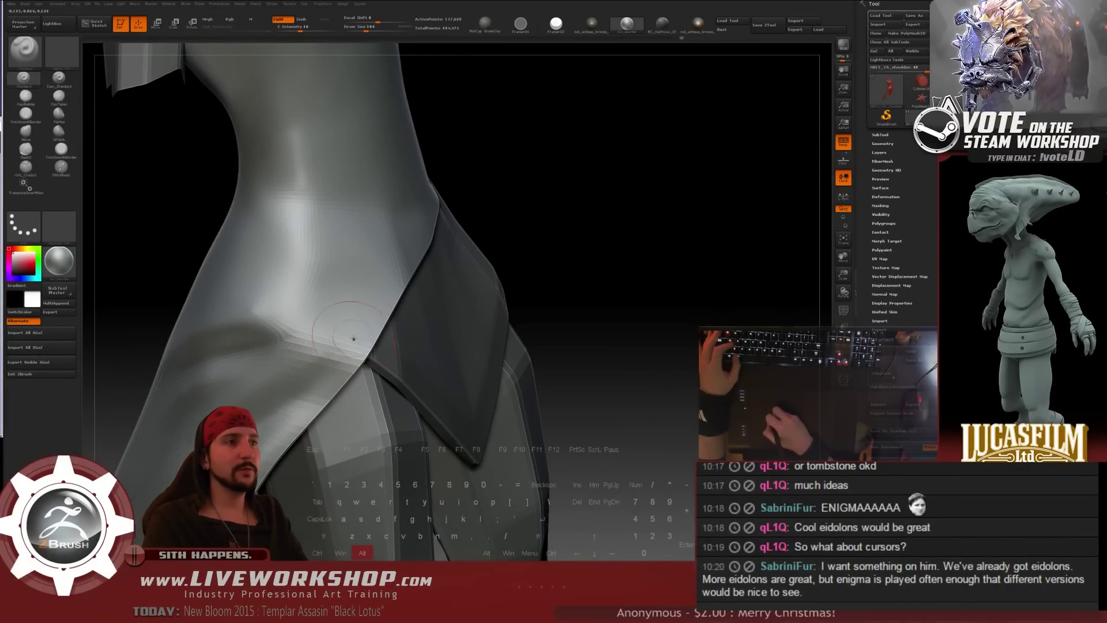
mouse_move(526, 230)
alt+mouse_down()
mouse_move(583, 207)
mouse_move(648, 328)
mouse_move(386, 271)
alt+mouse_up()
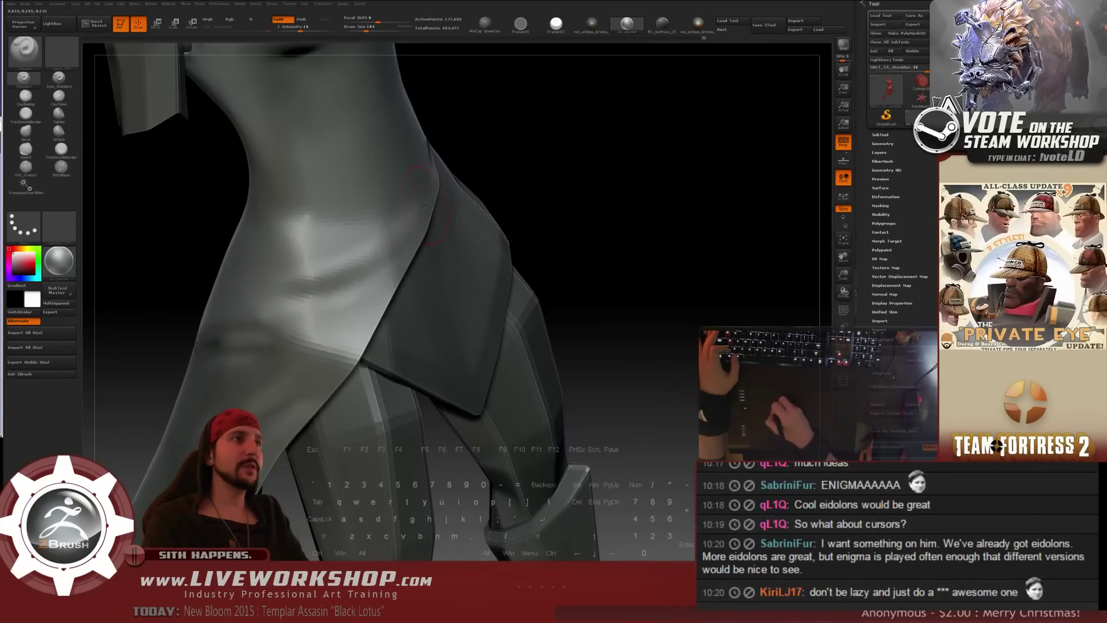
key(shift)
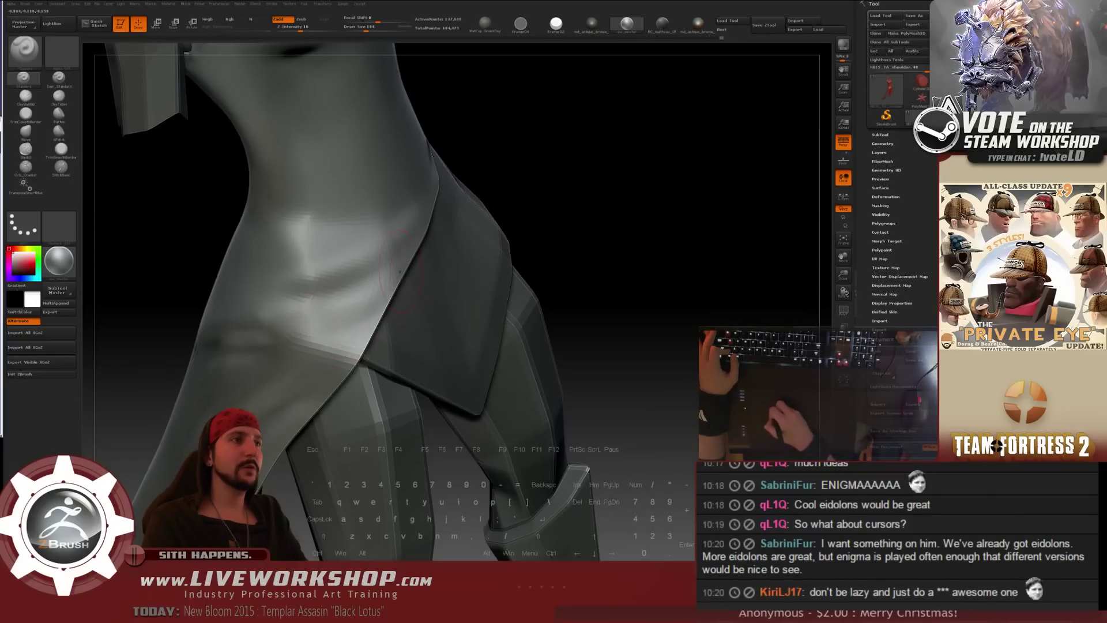
key(shift)
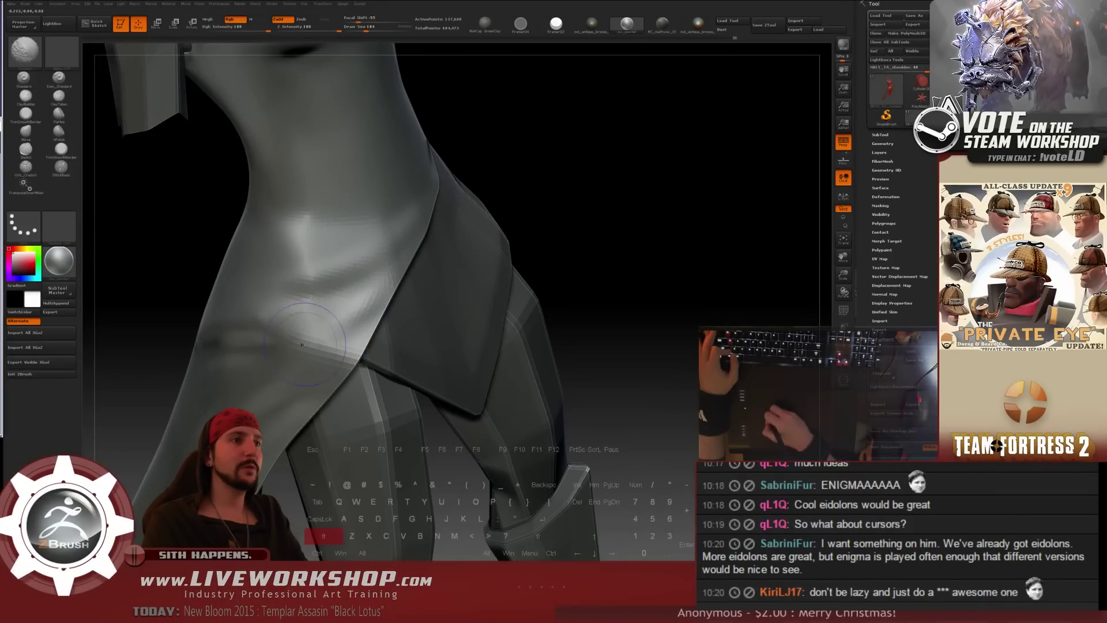
- Sculpt and smooth the shallow folds on the front hip beside the skirt's diagonal edge
drag(321, 282, 368, 351)
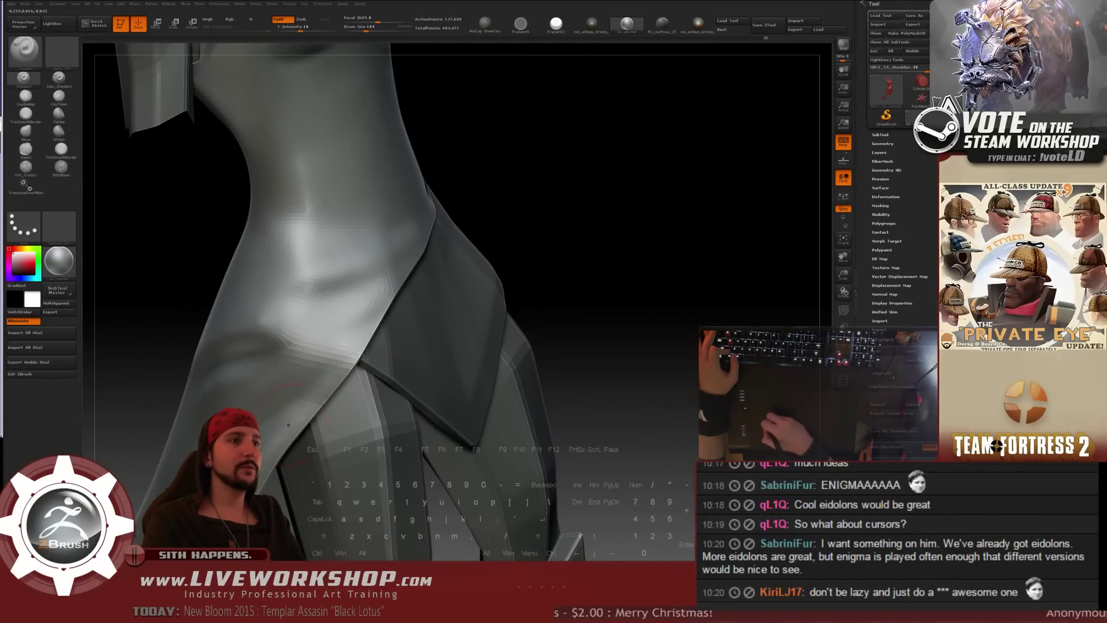
mouse_move(553, 271)
mouse_down()
mouse_move(580, 280)
mouse_move(311, 381)
mouse_up()
key(shift)
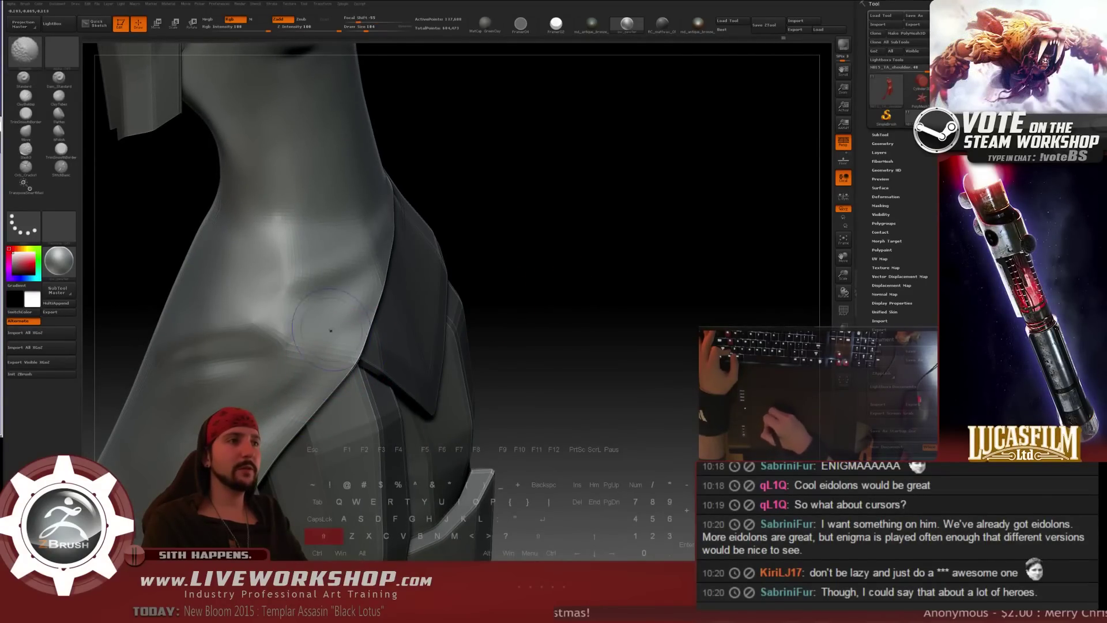
mouse_move(536, 242)
alt+mouse_down()
mouse_move(548, 104)
mouse_move(519, 244)
mouse_move(519, 306)
mouse_move(504, 330)
mouse_move(531, 292)
mouse_move(505, 302)
alt+mouse_up()
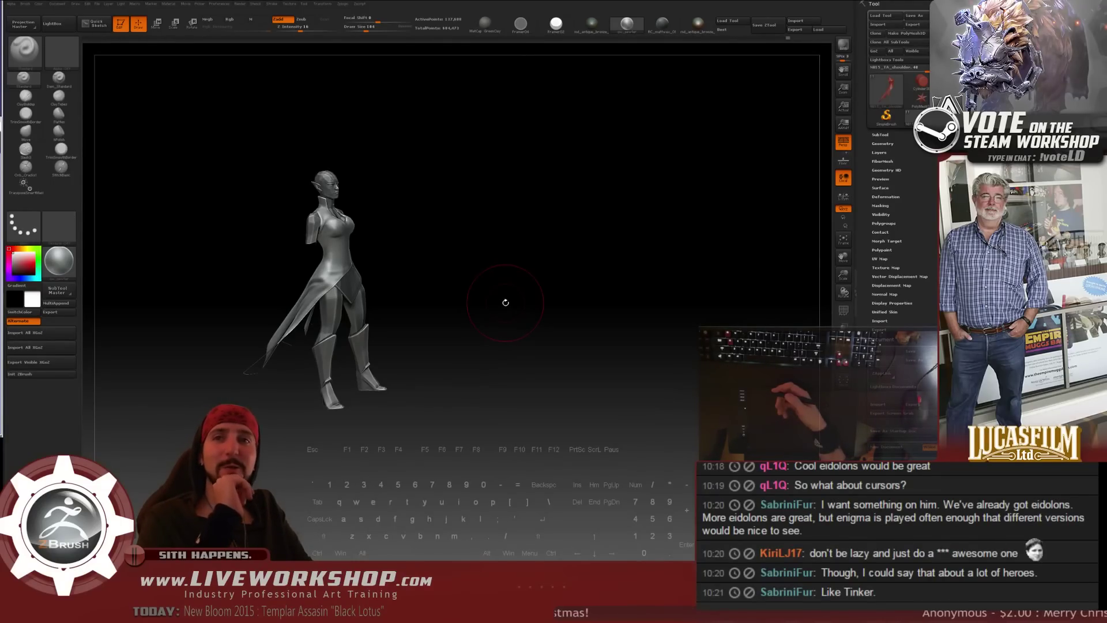
- Carve small creases just below the front waistline beside the overlapping skirt panel and smooth their surroundings
key(alt)
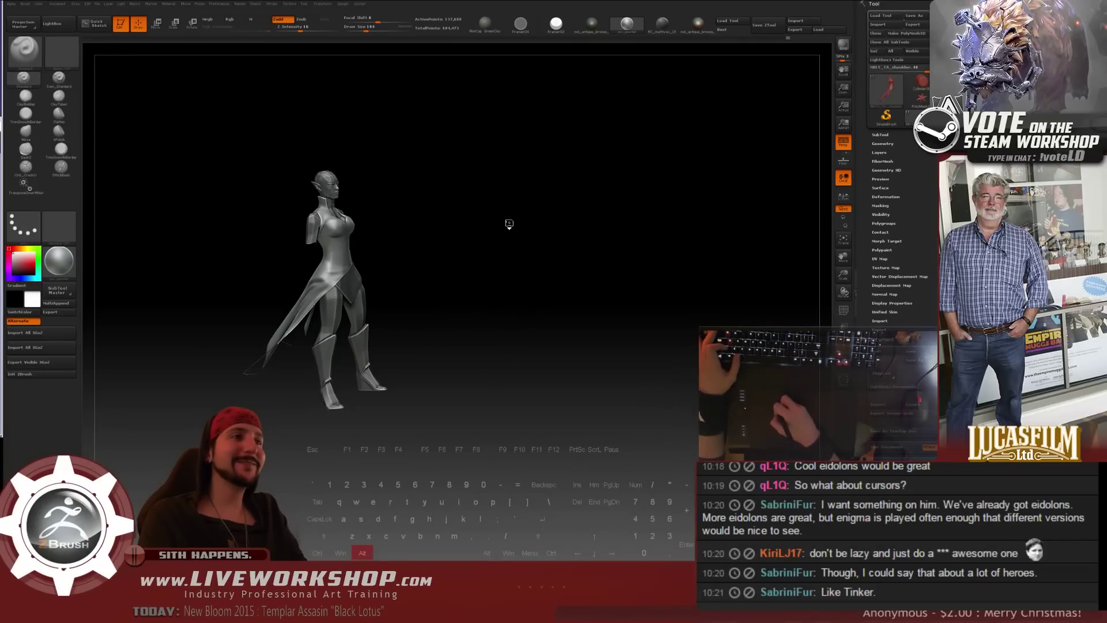
drag(509, 224, 489, 348)
drag(613, 153, 623, 175)
mouse_move(536, 191)
mouse_down()
mouse_move(620, 191)
mouse_move(366, 234)
mouse_up()
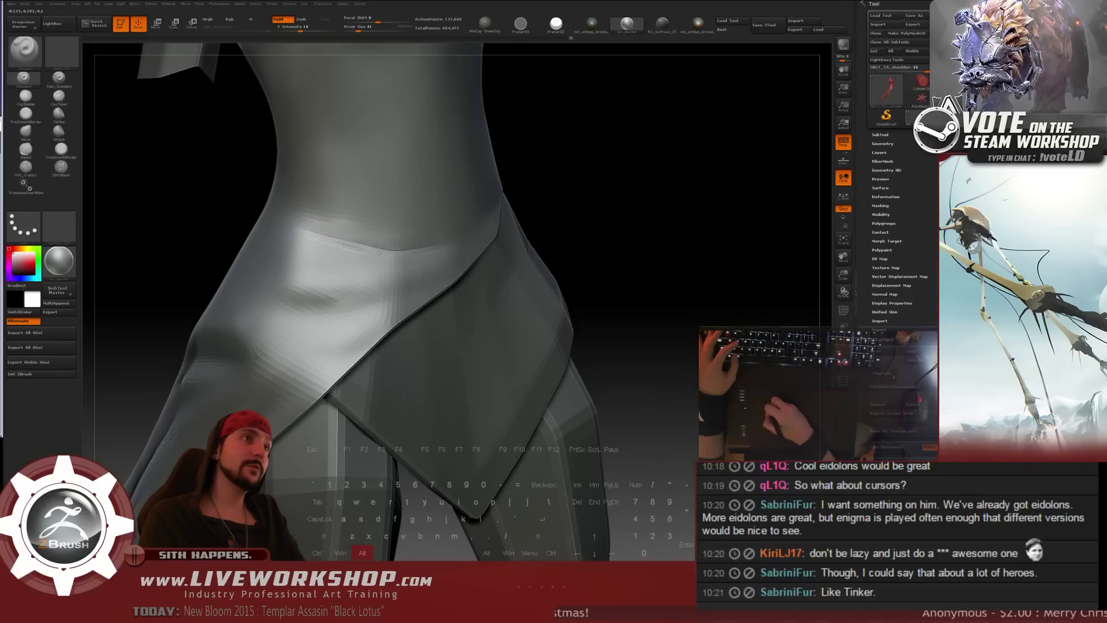
key(shift)
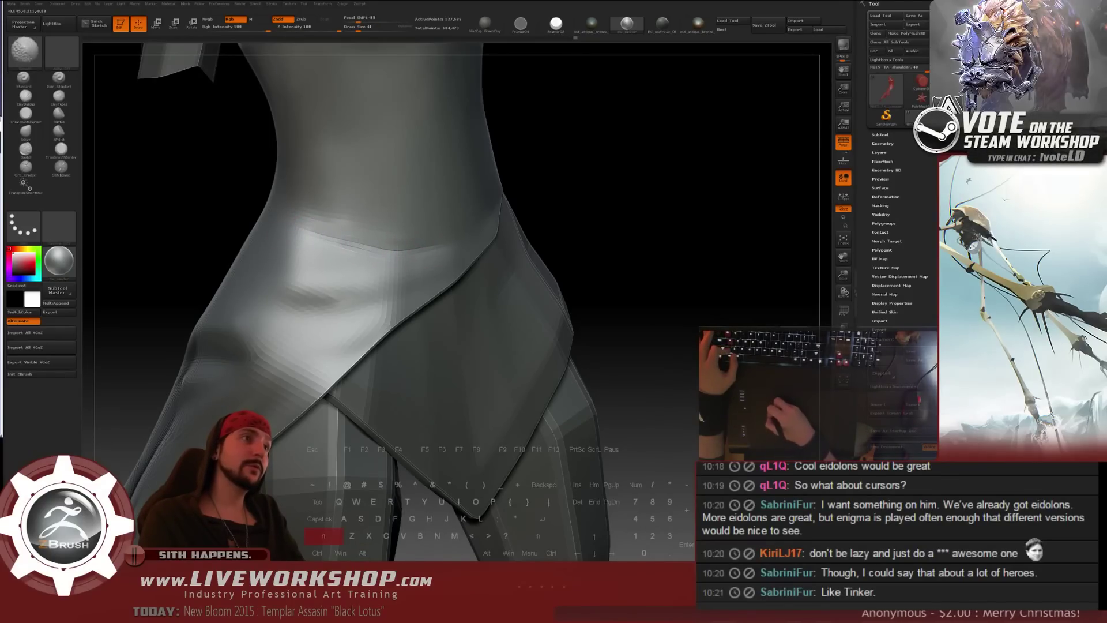
key(alt)
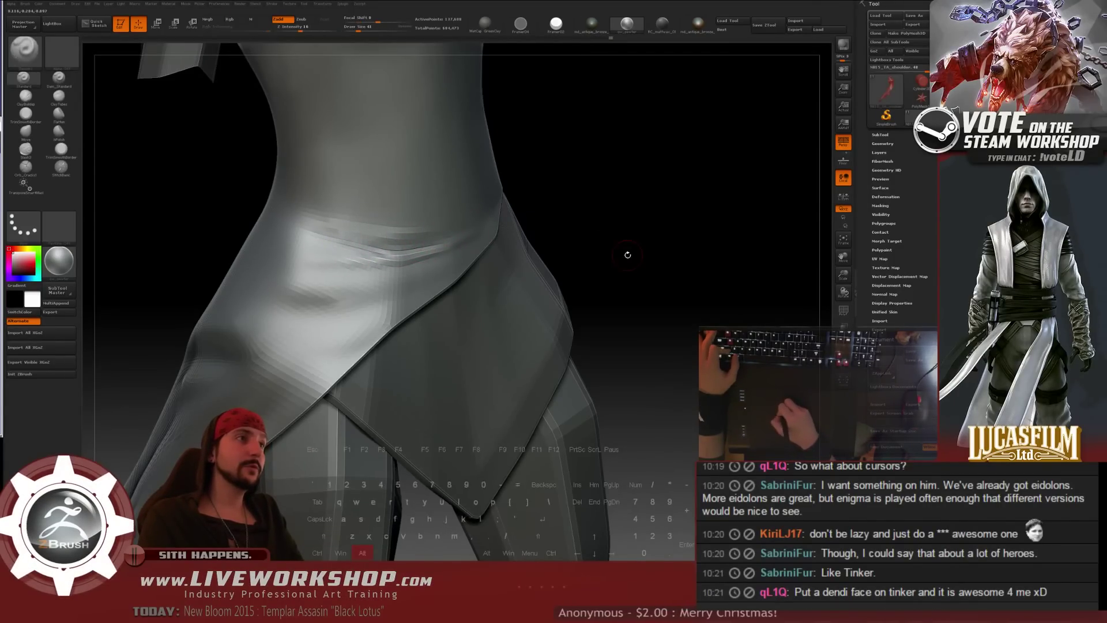
key(f)
mouse_move(514, 237)
mouse_down()
mouse_move(569, 267)
mouse_move(573, 257)
mouse_move(559, 251)
mouse_move(591, 225)
mouse_move(638, 244)
mouse_move(621, 226)
mouse_move(549, 215)
mouse_up()
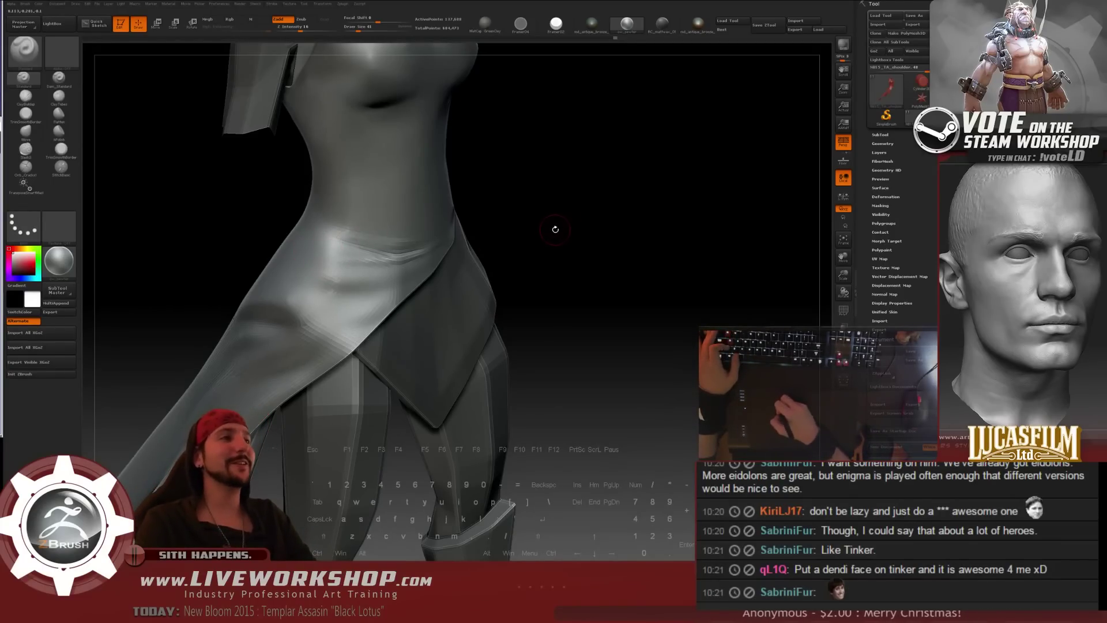
- Adjust the brush size and smooth the raised area on the side of the hip just below the waist
mouse_move(554, 228)
mouse_down()
mouse_move(562, 242)
mouse_move(544, 199)
mouse_move(558, 221)
mouse_up()
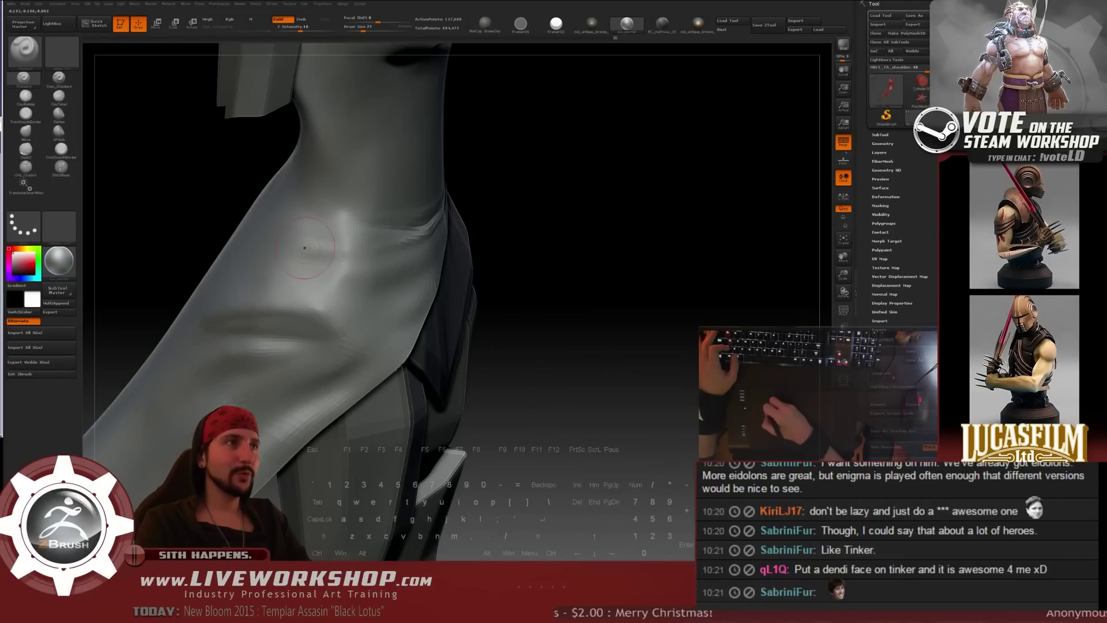
key(bracketleft)
key(bracketleft)
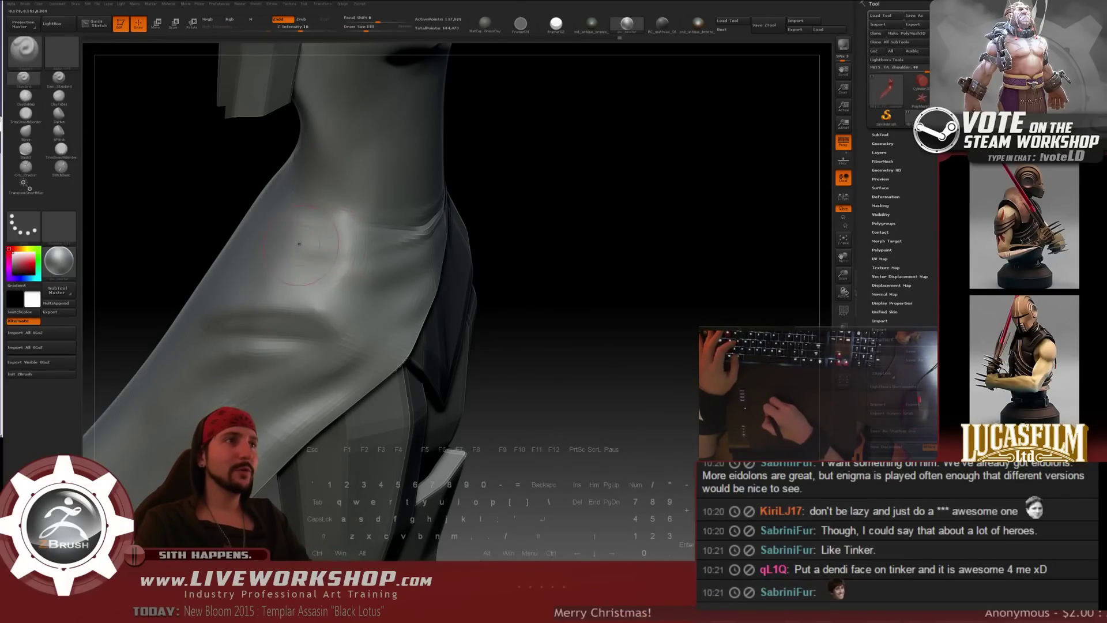
key(shift)
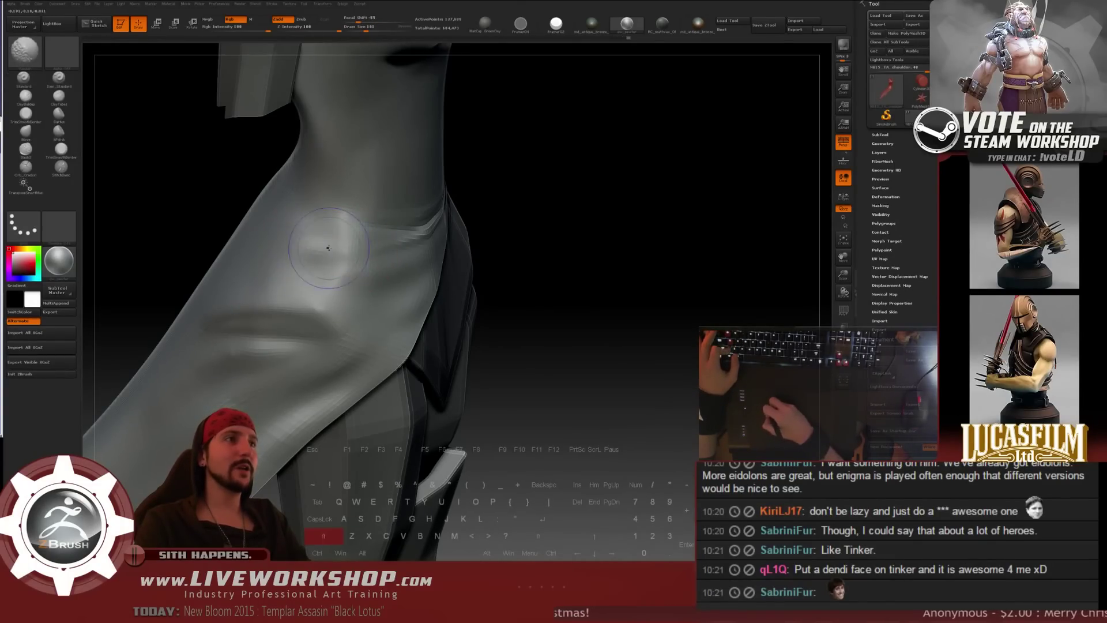
mouse_move(519, 253)
mouse_down()
mouse_move(579, 254)
mouse_move(602, 241)
mouse_up()
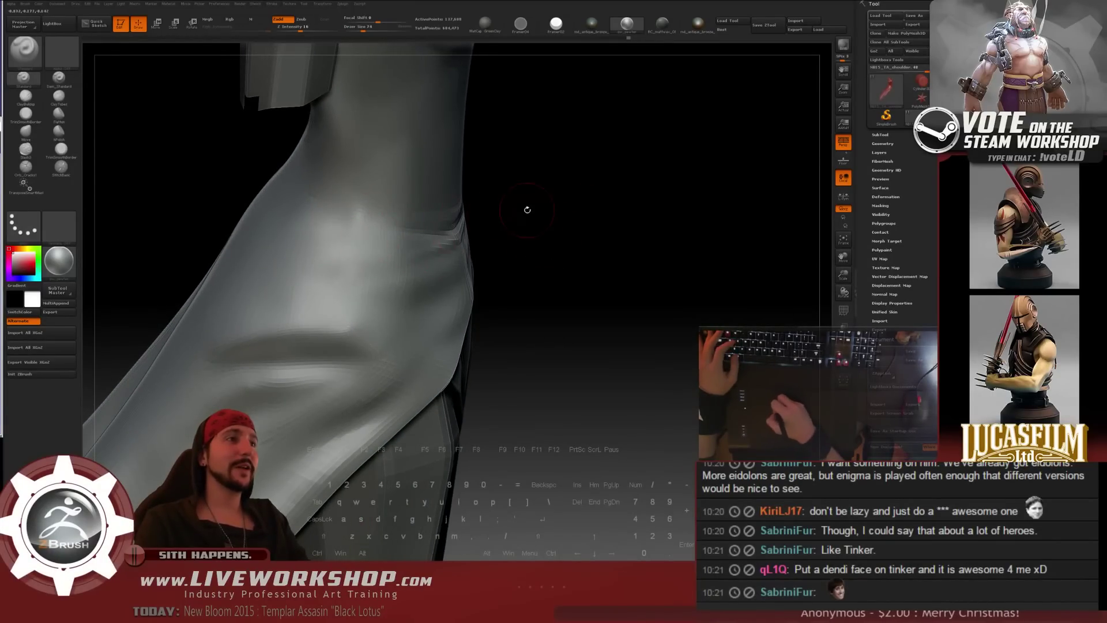
- Extend the shallow waist crease back across the side of the hip and smooth the surface around it
drag(527, 210, 362, 234)
mouse_move(522, 215)
mouse_down()
mouse_move(613, 195)
mouse_move(564, 212)
mouse_up()
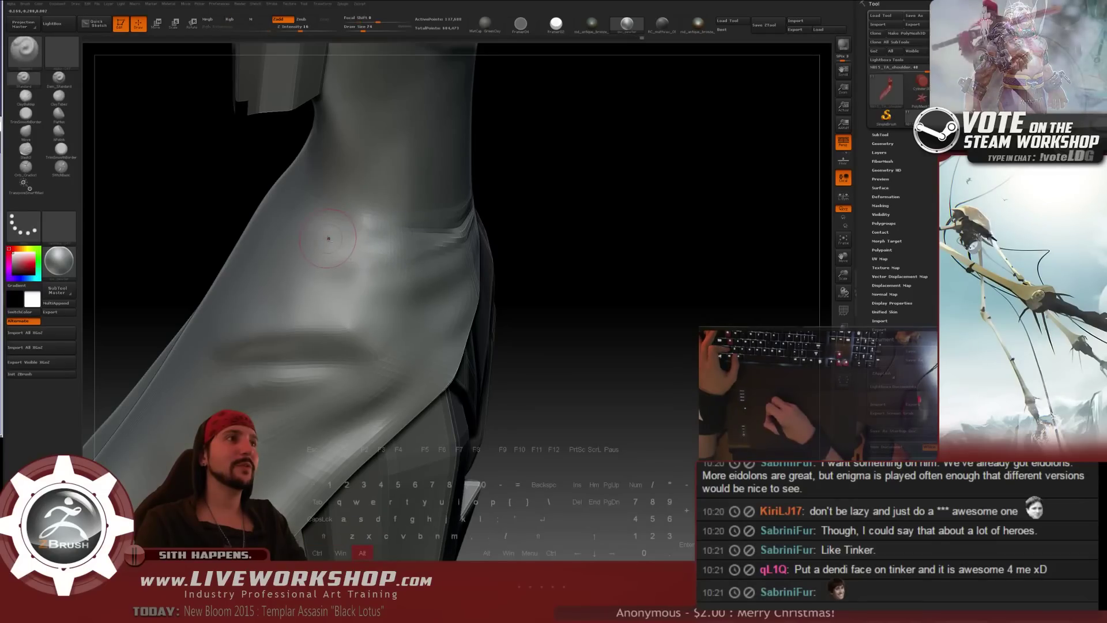
key(shift)
mouse_move(361, 243)
shift+mouse_down()
mouse_move(369, 225)
mouse_move(352, 242)
mouse_move(662, 242)
mouse_move(635, 244)
mouse_move(640, 258)
shift+mouse_up()
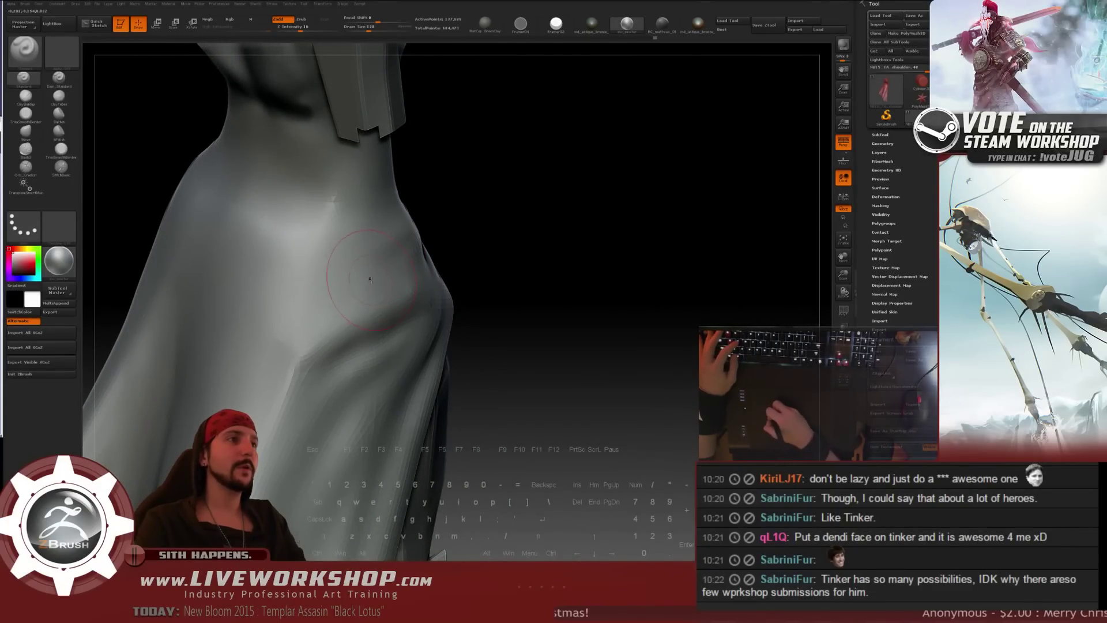
- Resize the brush and soften the hip surface above the large diagonal fold on the skirt's side
key(s)
drag(370, 279, 377, 279)
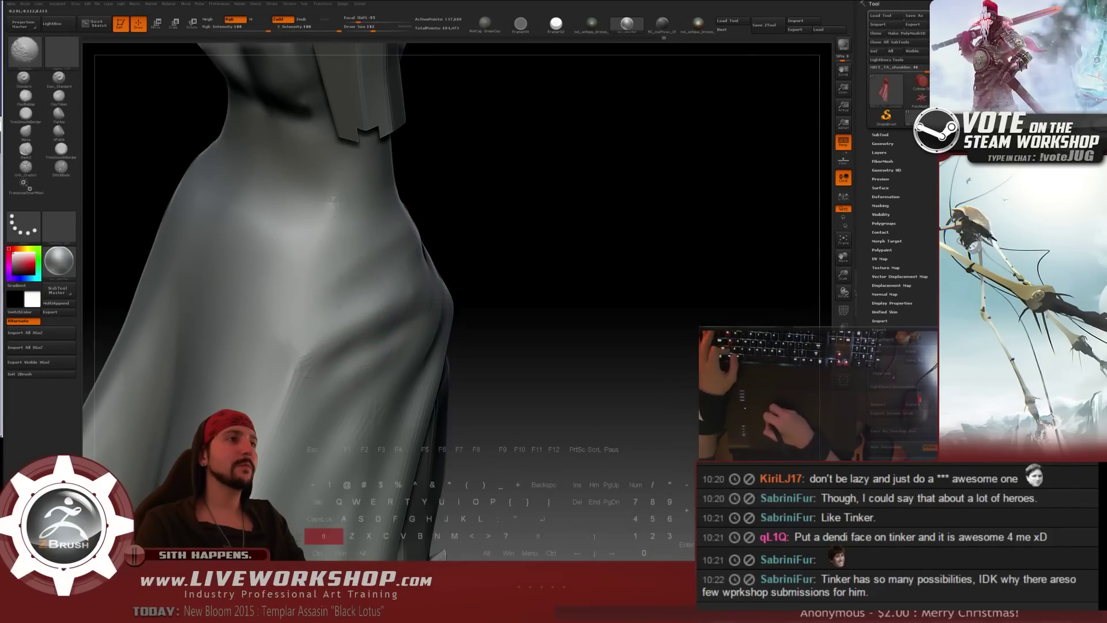
alt+drag(544, 312, 537, 240)
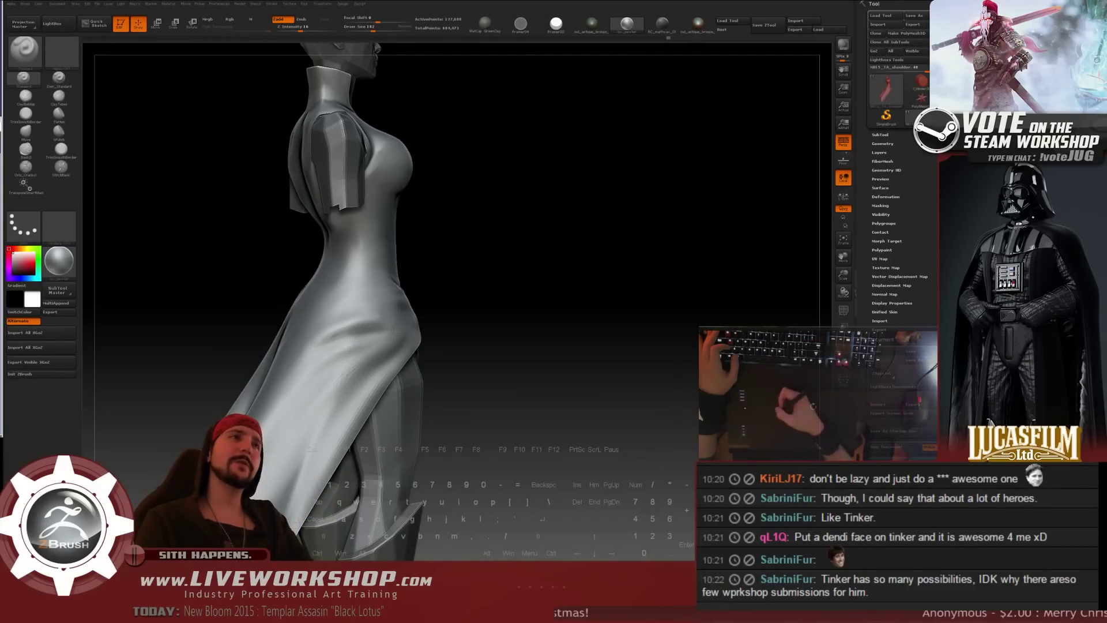
- Display the polygon wireframe over the back of the skirt and reduce the brush size for fine work at the waist
alt+drag(512, 225, 788, 194)
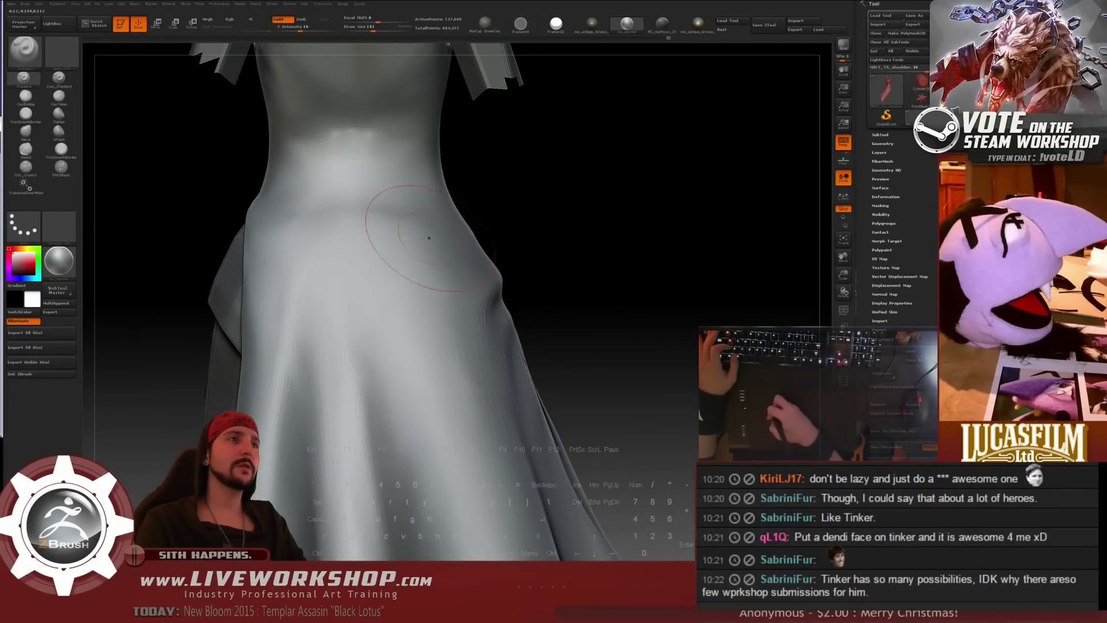
mouse_move(586, 202)
mouse_down()
mouse_move(586, 231)
mouse_move(589, 218)
mouse_up()
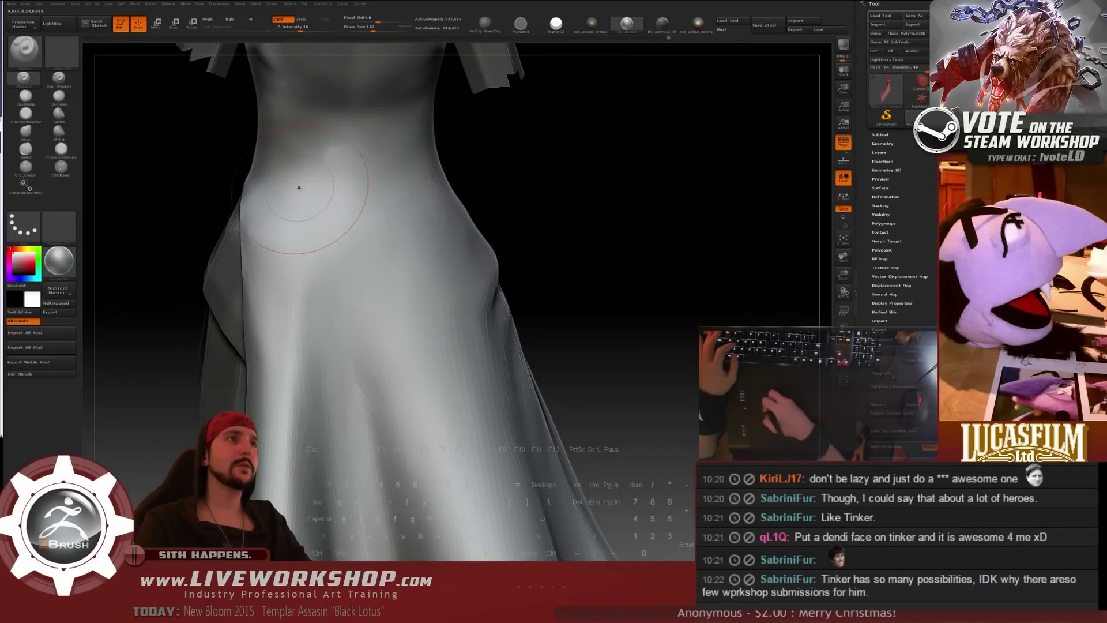
key([)
drag(463, 159, 459, 176)
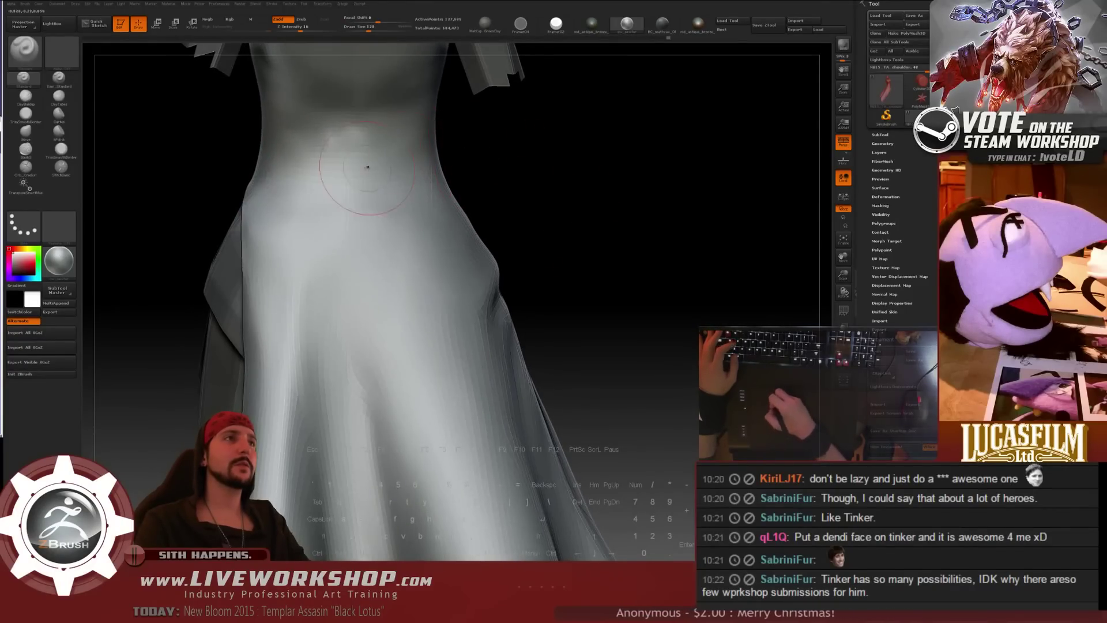
click(840, 307)
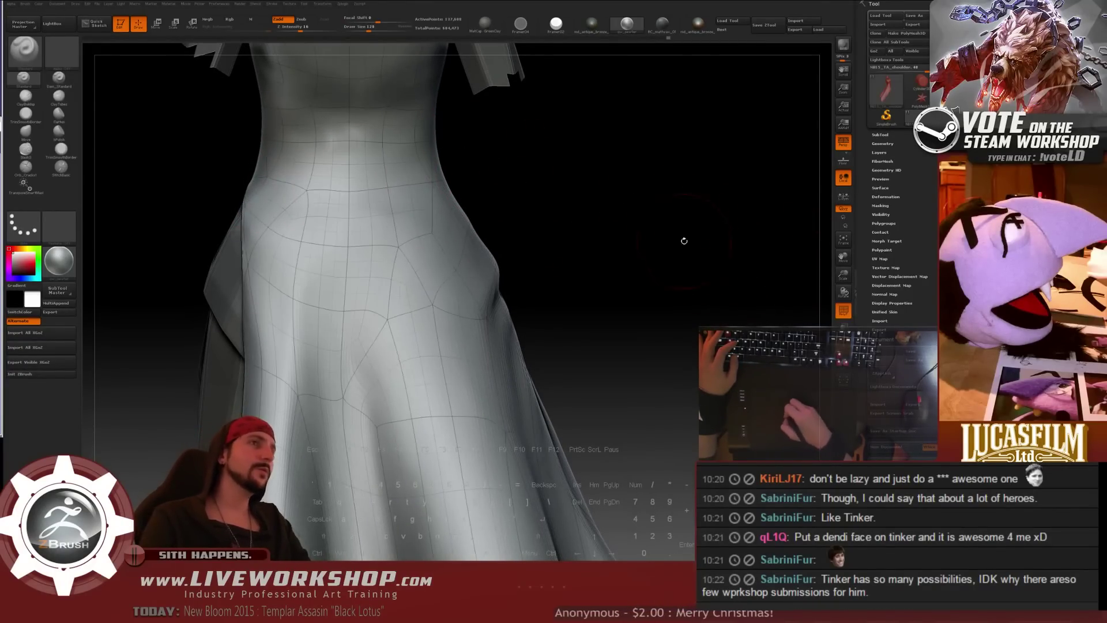
mouse_move(684, 240)
alt+mouse_down()
mouse_move(662, 220)
mouse_move(697, 203)
mouse_move(709, 218)
alt+mouse_up()
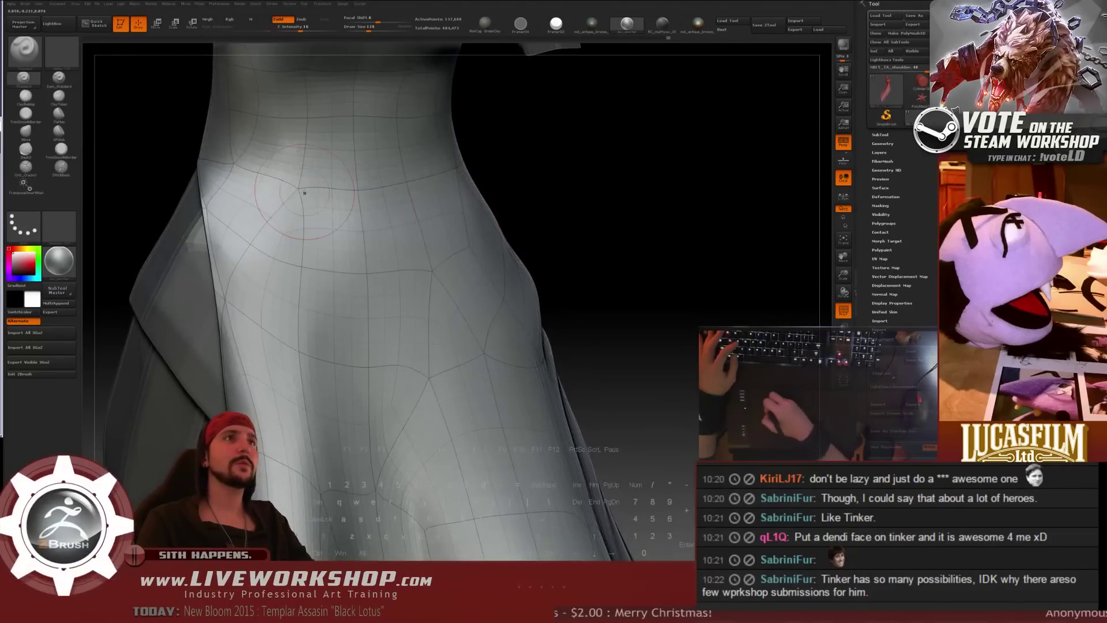
key(s)
drag(304, 192, 293, 193)
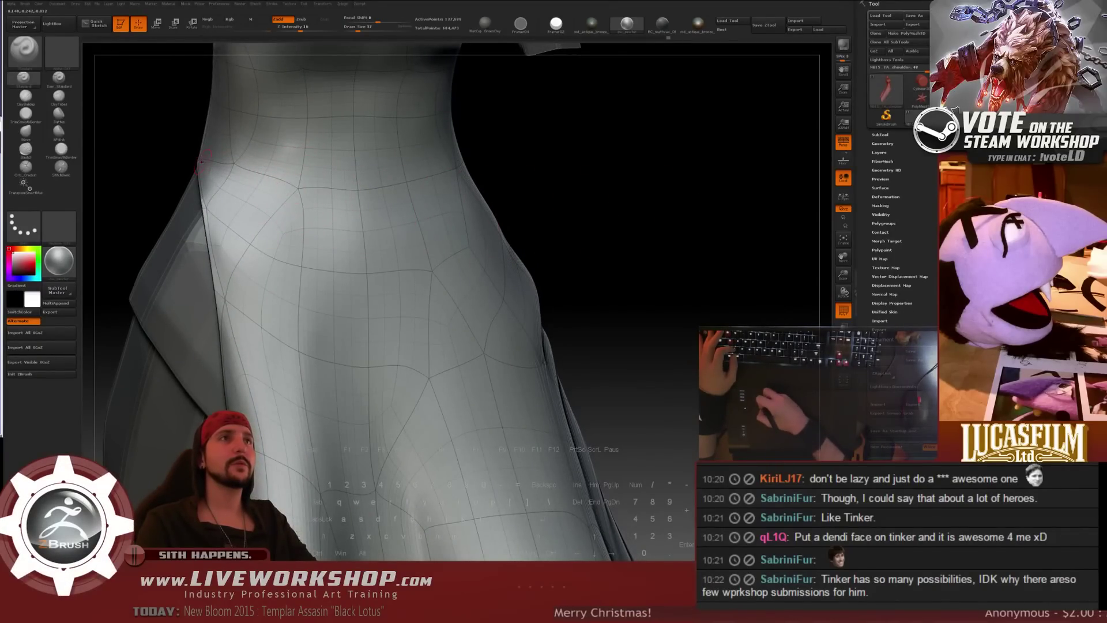
- Step the skirt mesh down to its lowest subdivision level to examine the base topology, and restore the highest level
click(882, 143)
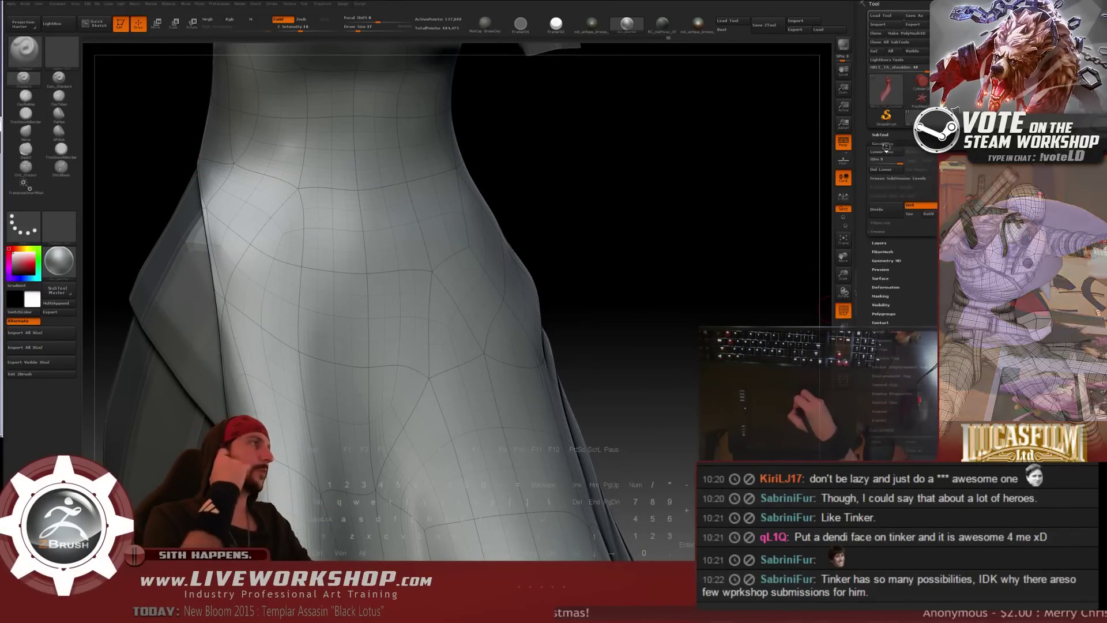
drag(892, 162, 879, 165)
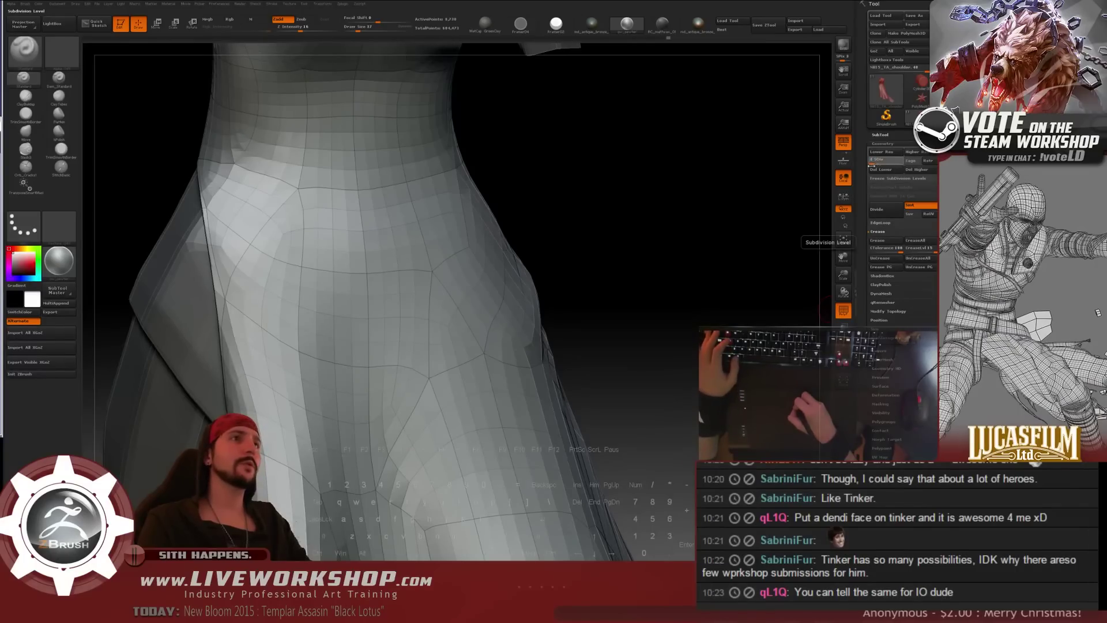
key(shift+d)
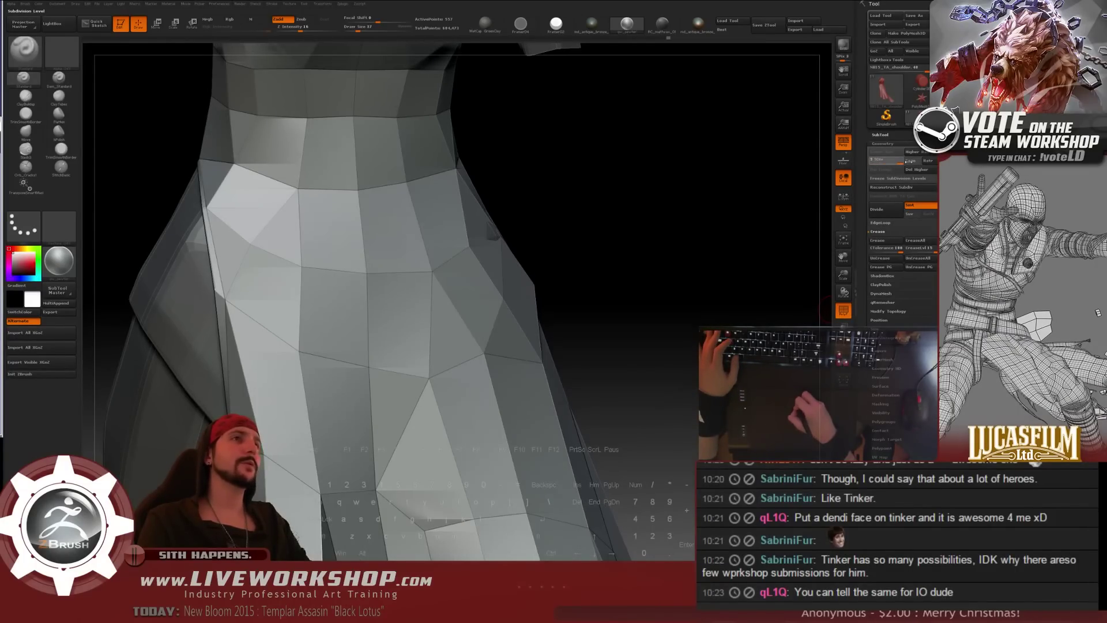
drag(909, 163, 912, 162)
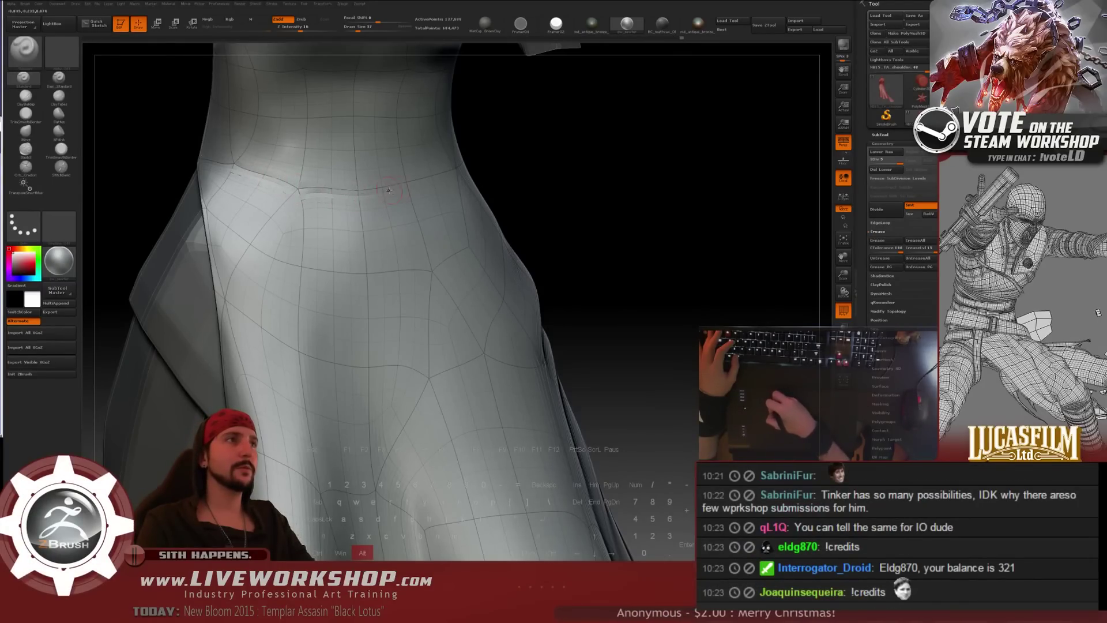
- Carve a thin seam along the waistline's polygon edges, from the back around the hip and across the front to the opposite side
drag(604, 156, 380, 211)
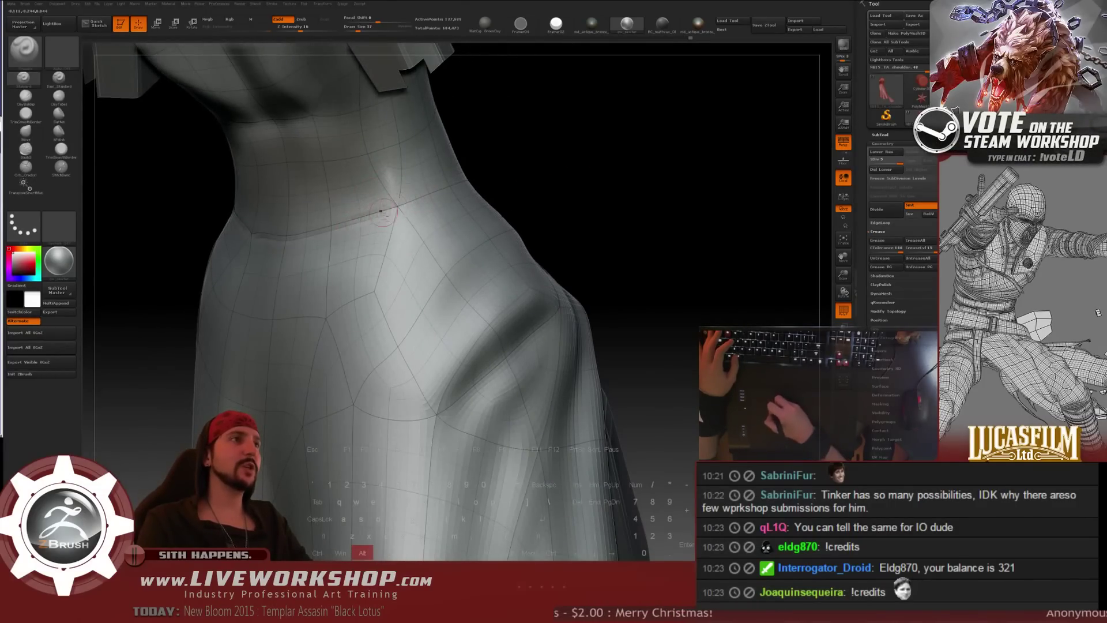
drag(606, 153, 388, 229)
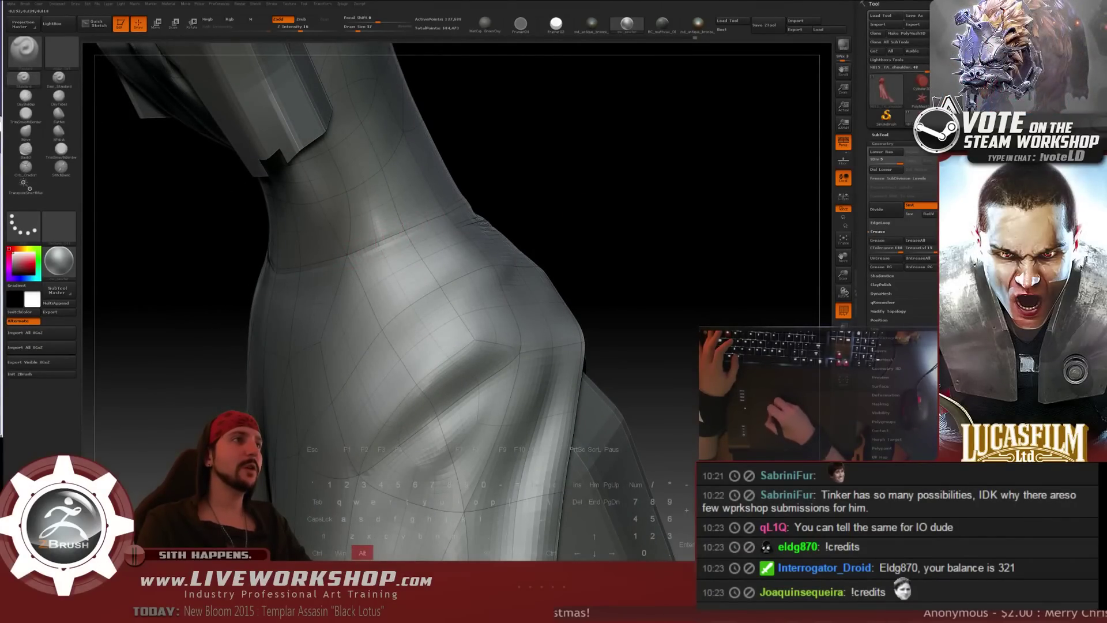
drag(591, 161, 441, 218)
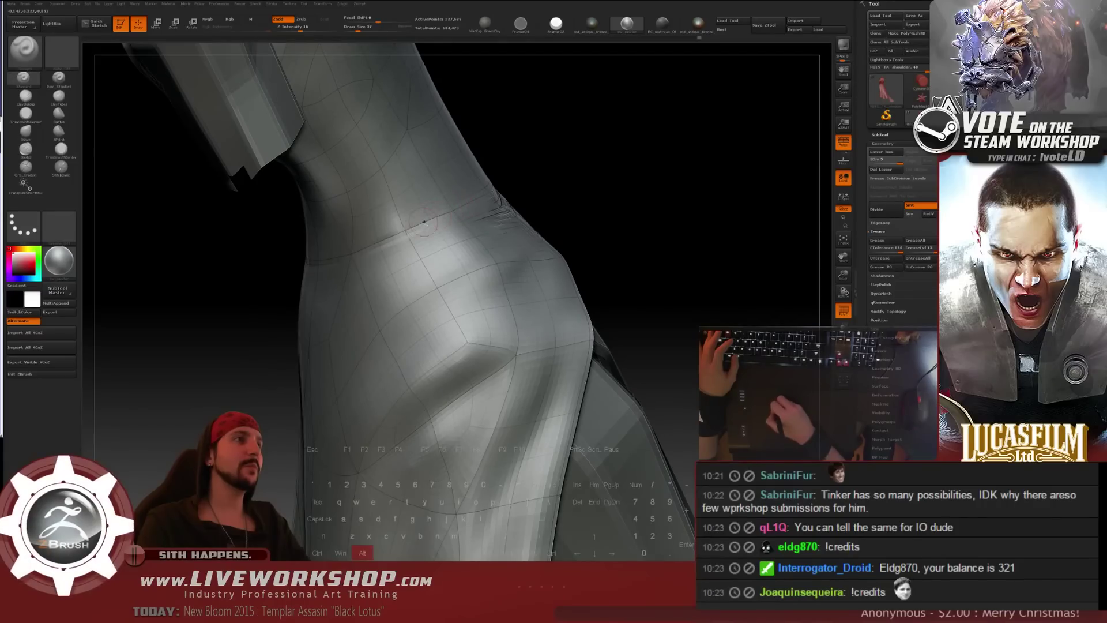
drag(619, 158, 437, 212)
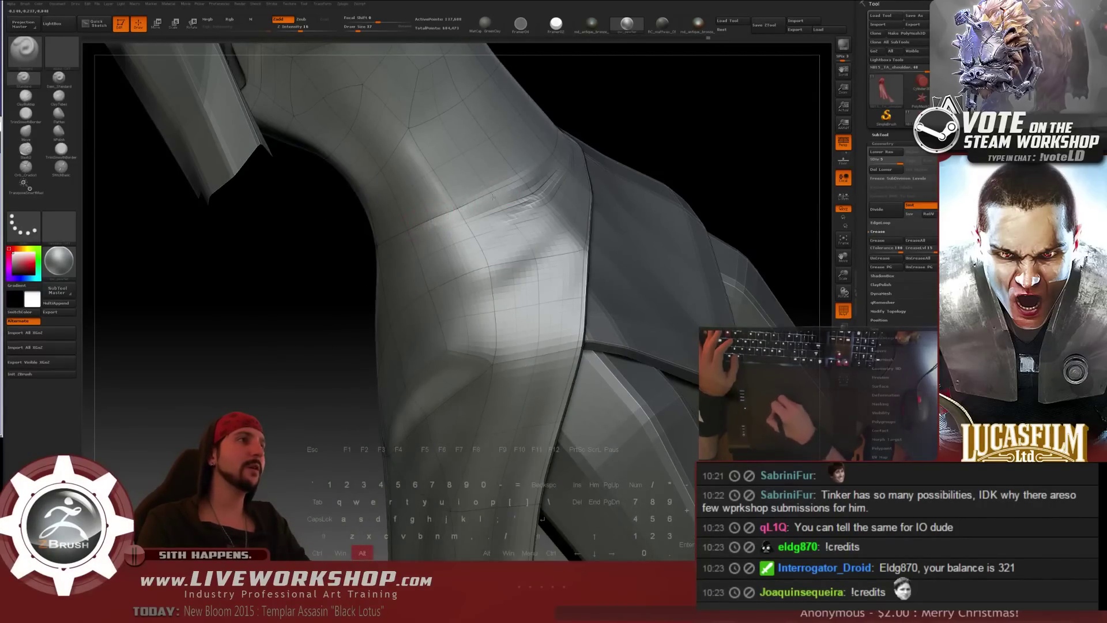
drag(619, 157, 447, 207)
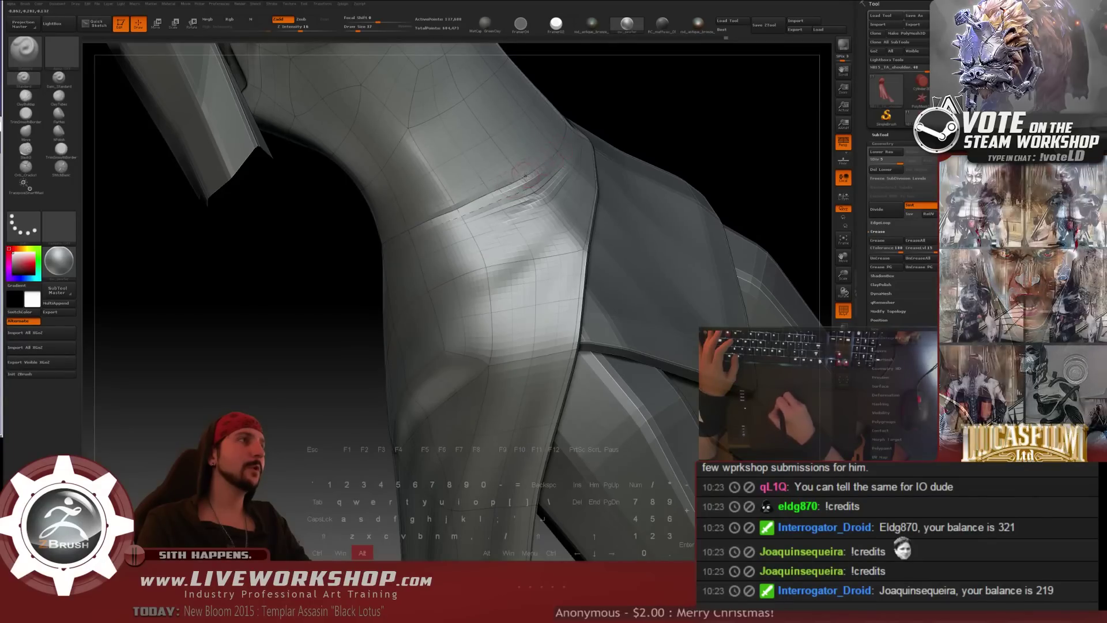
drag(591, 134, 646, 179)
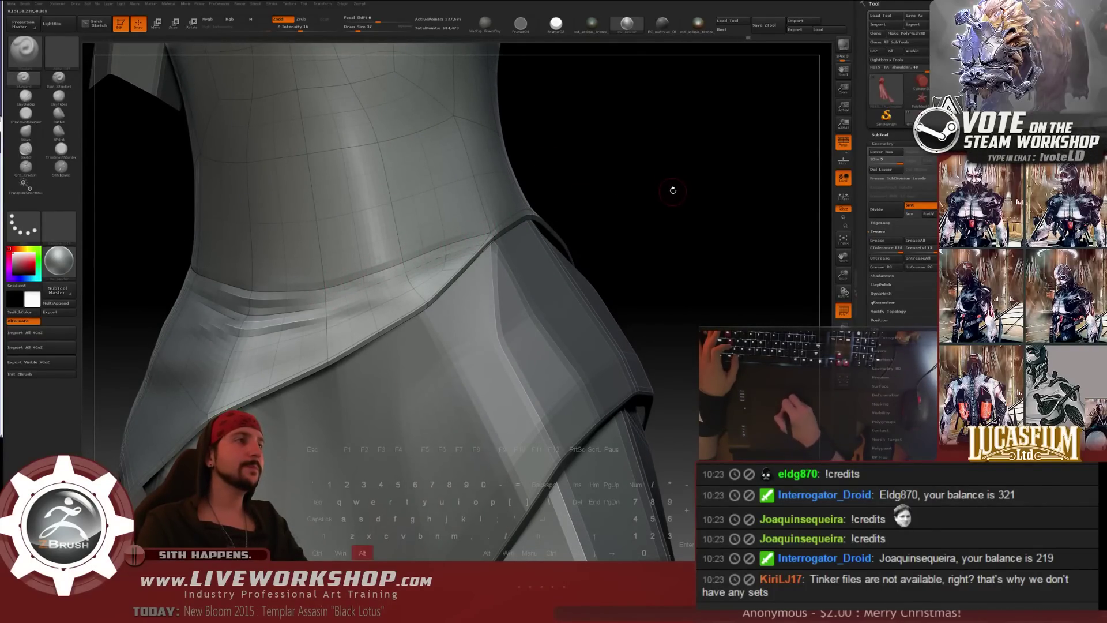
drag(673, 190, 437, 203)
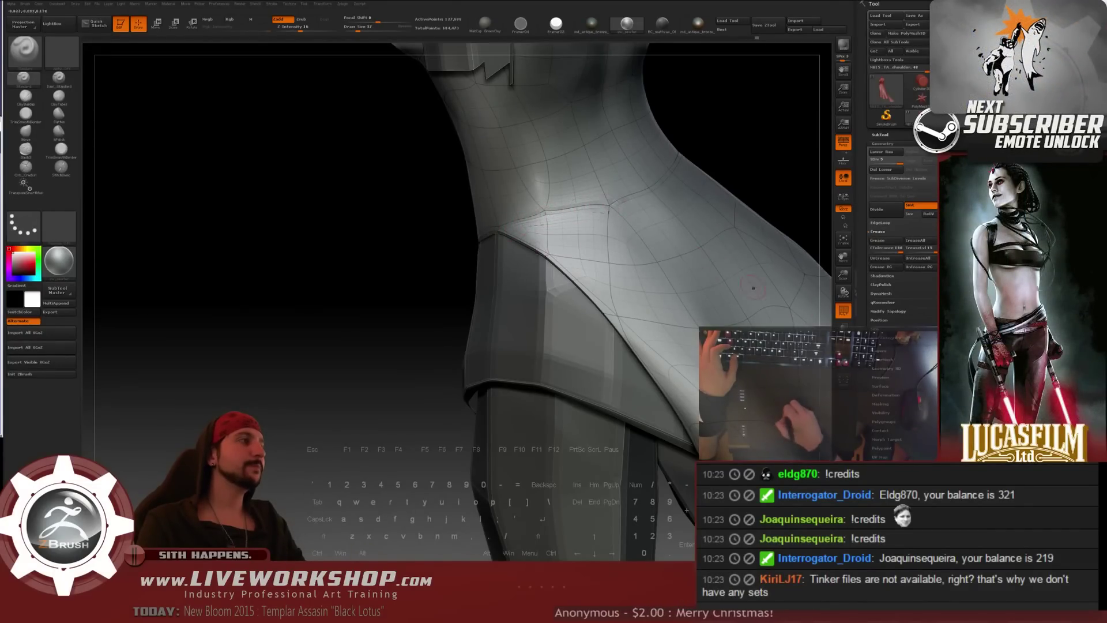
- Hide the polygon wireframe on the skirt and bring the whole figure into view from behind
click(848, 311)
alt+drag(348, 352, 631, 174)
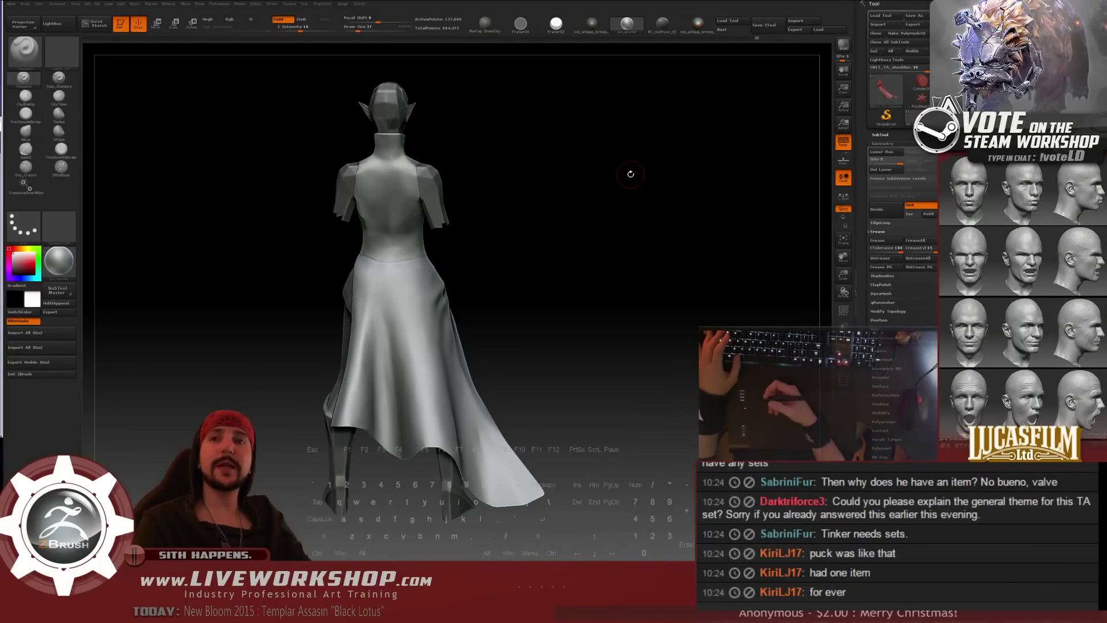
- Switch to Softimage and examine the low-poly black outfit beside its checker-textured copy from the front and side
key(super)
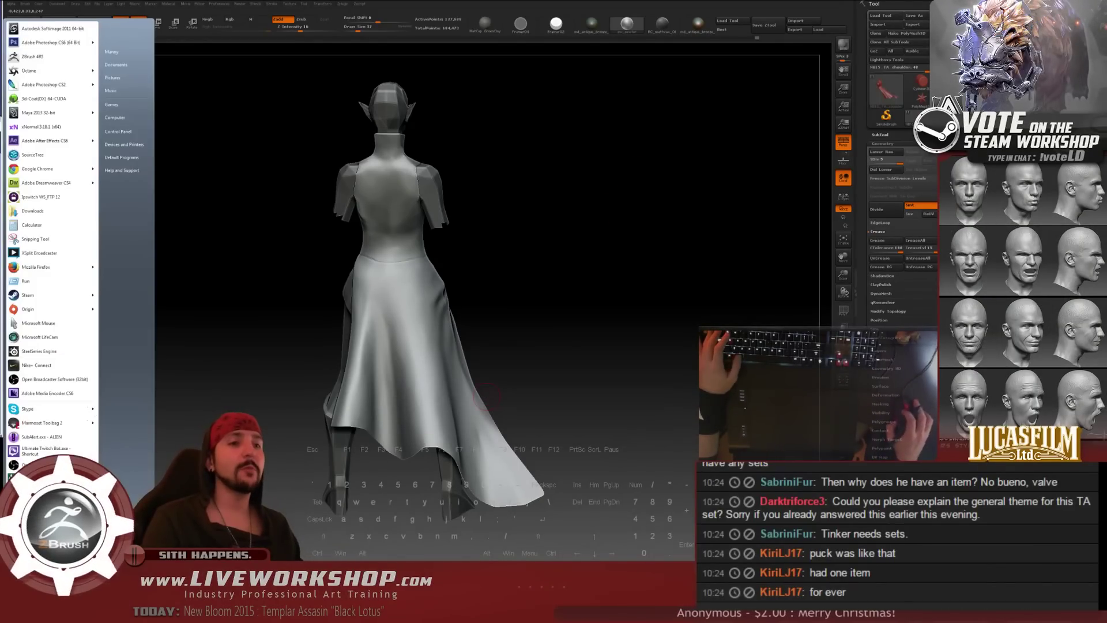
key(alt+Tab)
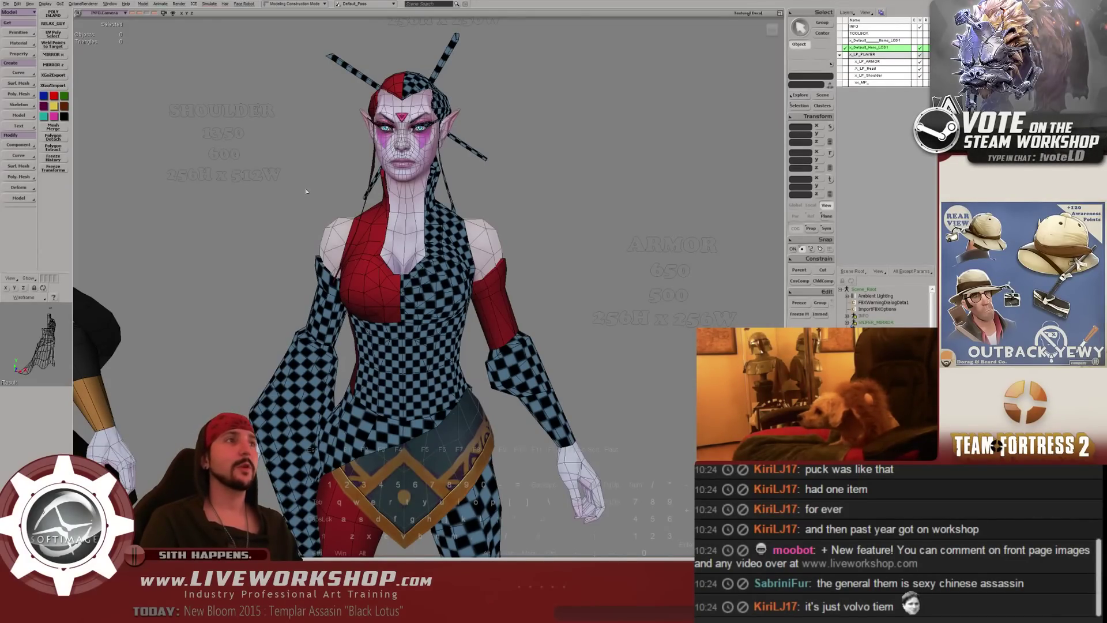
middle_drag(348, 194, 267, 163)
drag(267, 163, 364, 165)
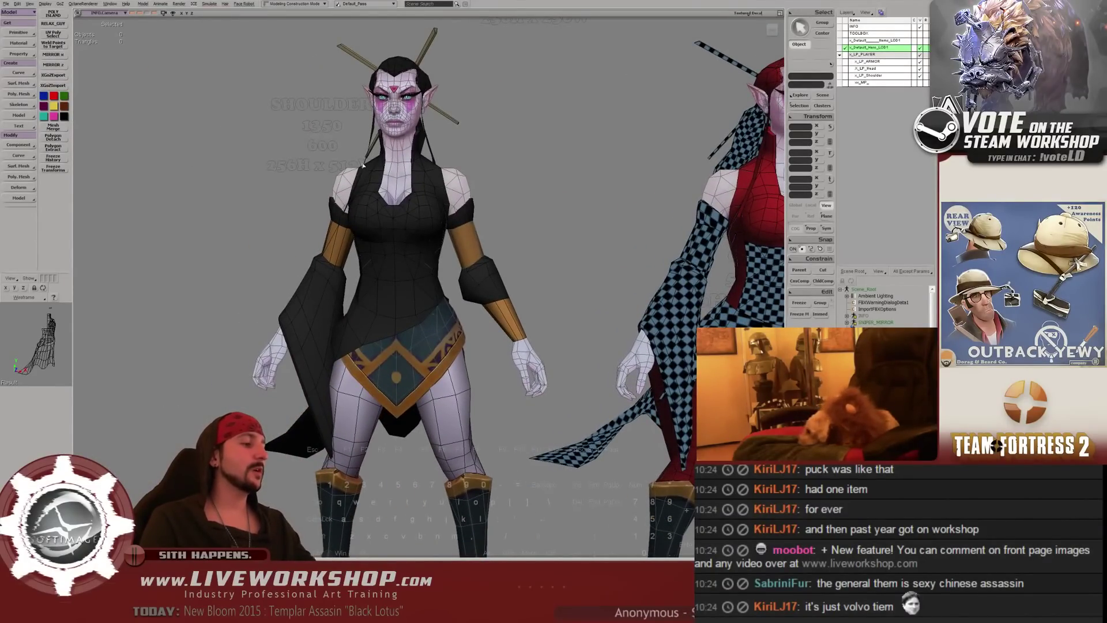
middle_drag(249, 192, 346, 202)
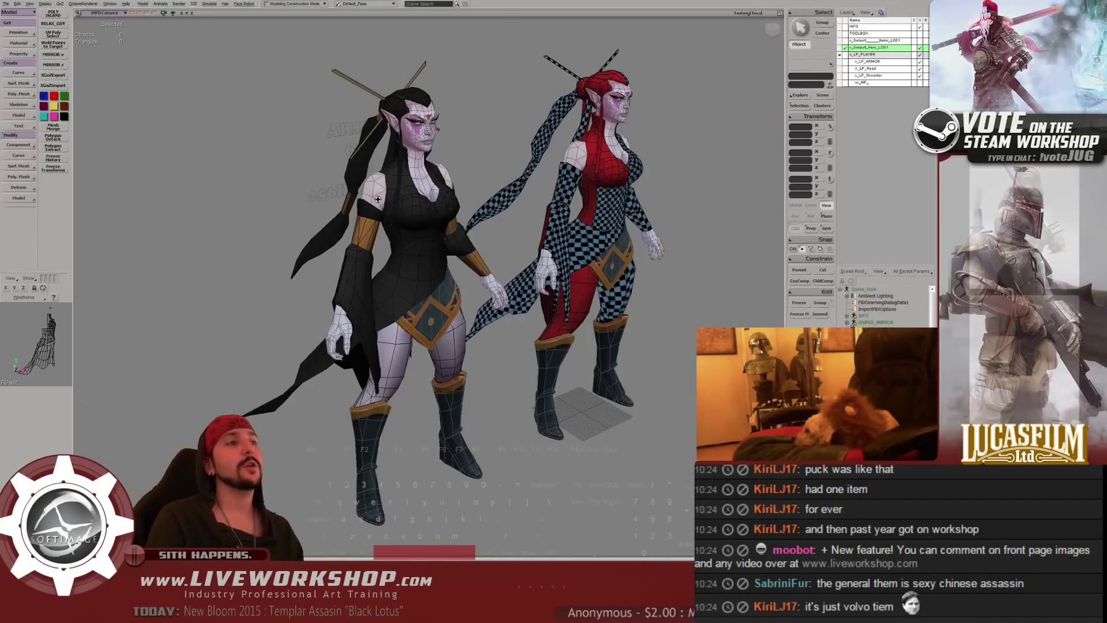
right_drag(378, 199, 320, 178)
drag(403, 170, 364, 189)
right_drag(364, 189, 371, 153)
middle_drag(371, 153, 495, 202)
right_drag(494, 203, 418, 182)
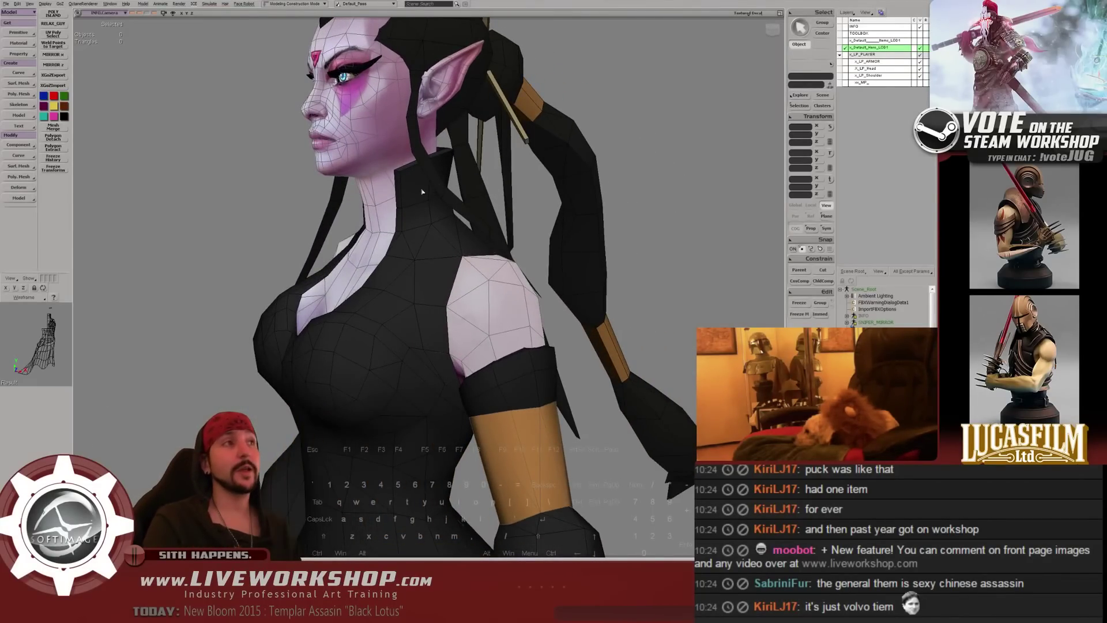
- Examine the black dress's neckline, belt and trailing back on the low-poly character from the front, side and rear
right_drag(433, 190, 436, 143)
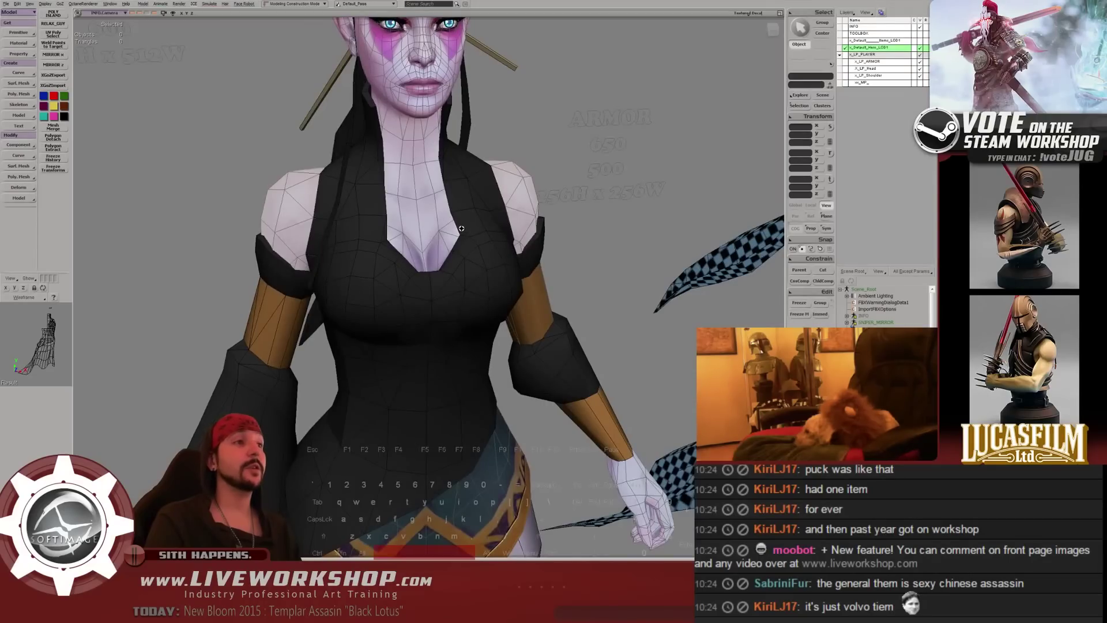
middle_drag(461, 229, 430, 217)
right_drag(429, 217, 420, 206)
drag(420, 207, 404, 192)
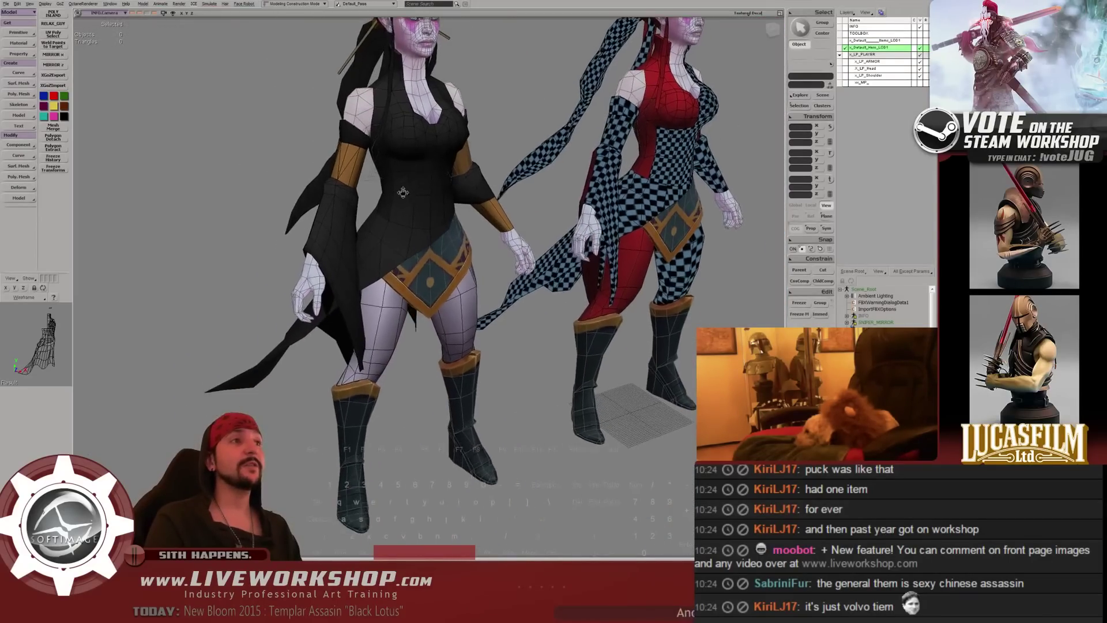
middle_drag(403, 192, 391, 175)
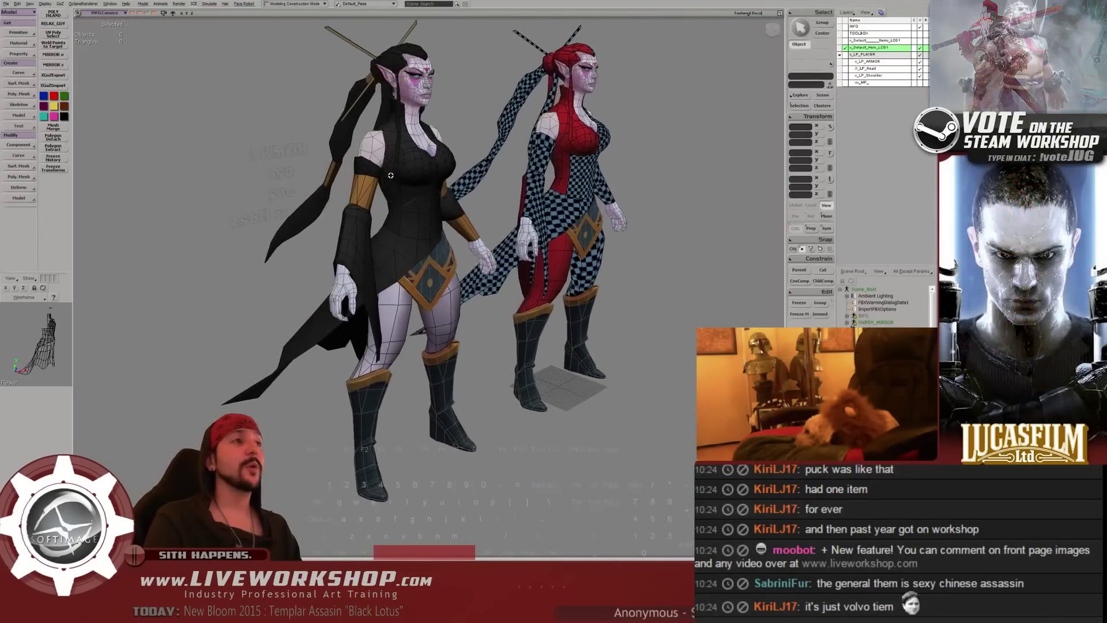
drag(390, 175, 394, 149)
right_drag(401, 185, 421, 197)
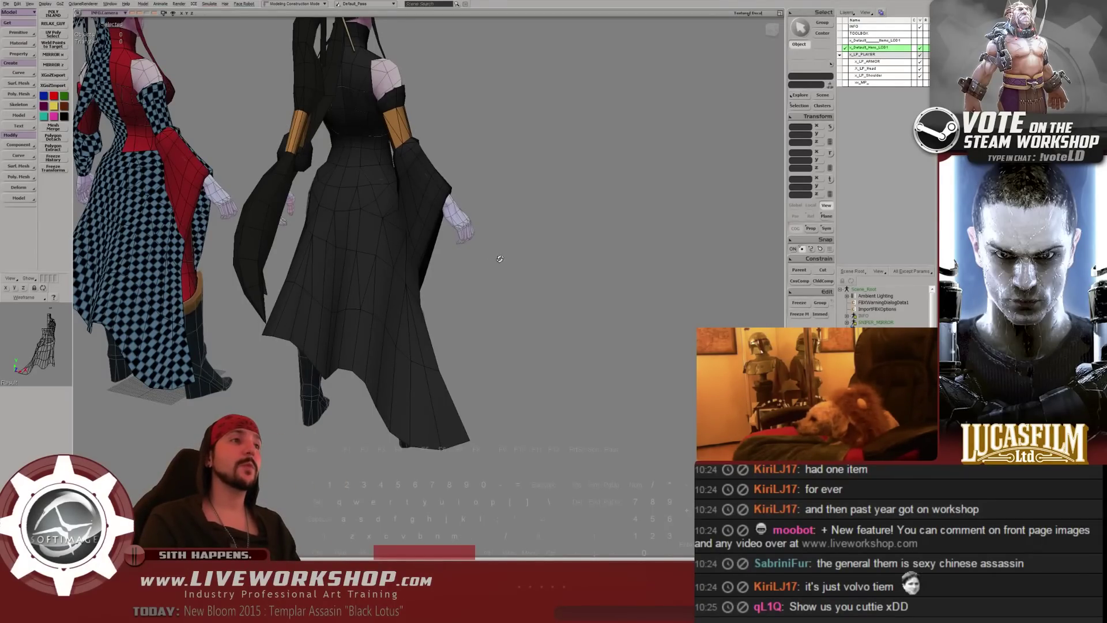
right_drag(500, 259, 431, 246)
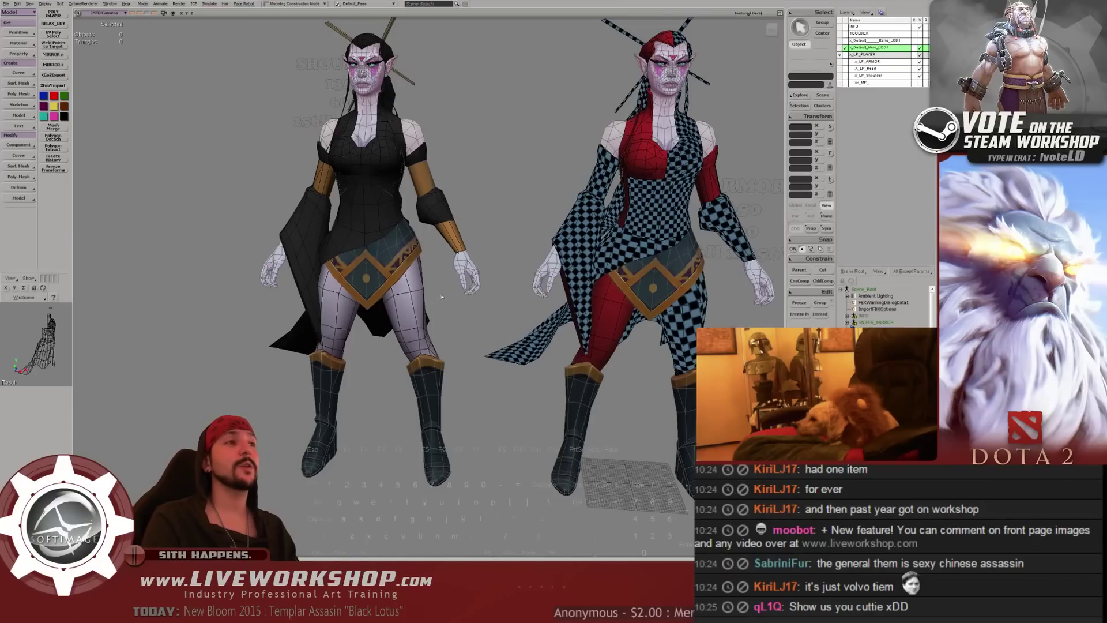
- Examine the skirt's flowing rear panel and the long banded ponytail from behind and from the side
mouse_move(432, 294)
right_down()
mouse_move(446, 203)
mouse_move(465, 208)
mouse_move(439, 291)
mouse_move(422, 298)
right_up()
click(417, 296)
key(a)
drag(416, 297, 574, 305)
key(ctrl+z)
click(504, 200)
right_drag(504, 201, 454, 279)
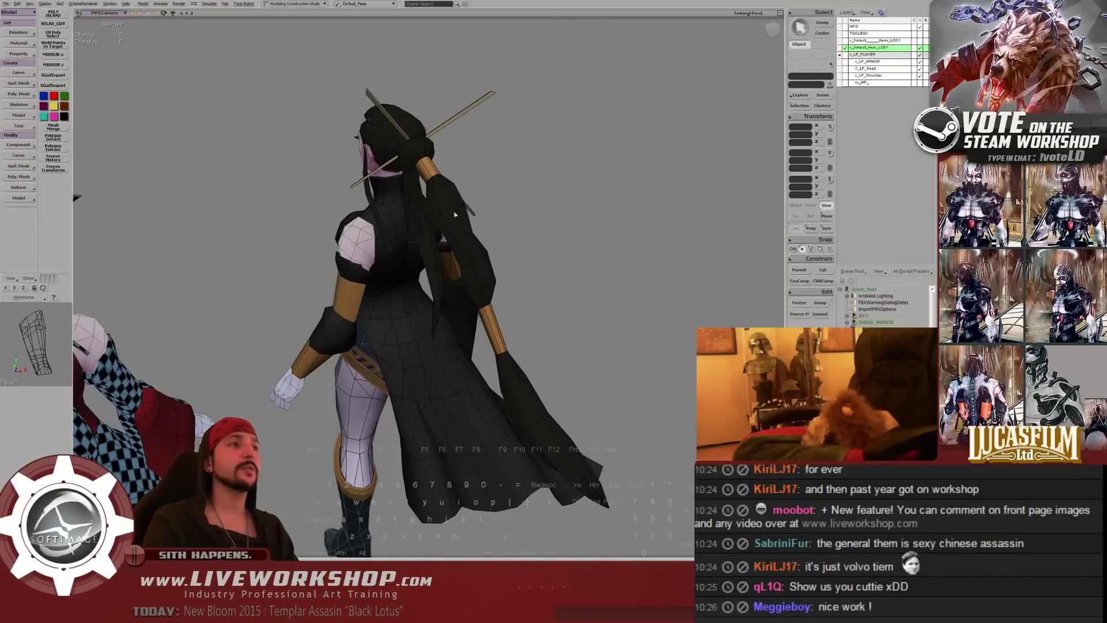
right_drag(455, 215, 490, 234)
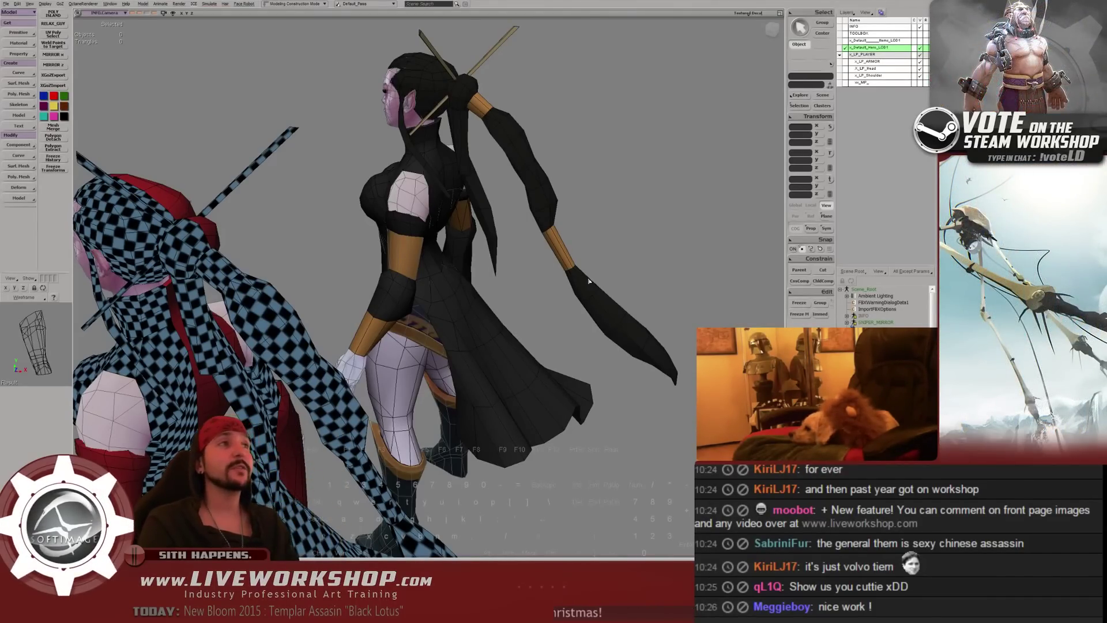
scroll(588, 281, up, 5)
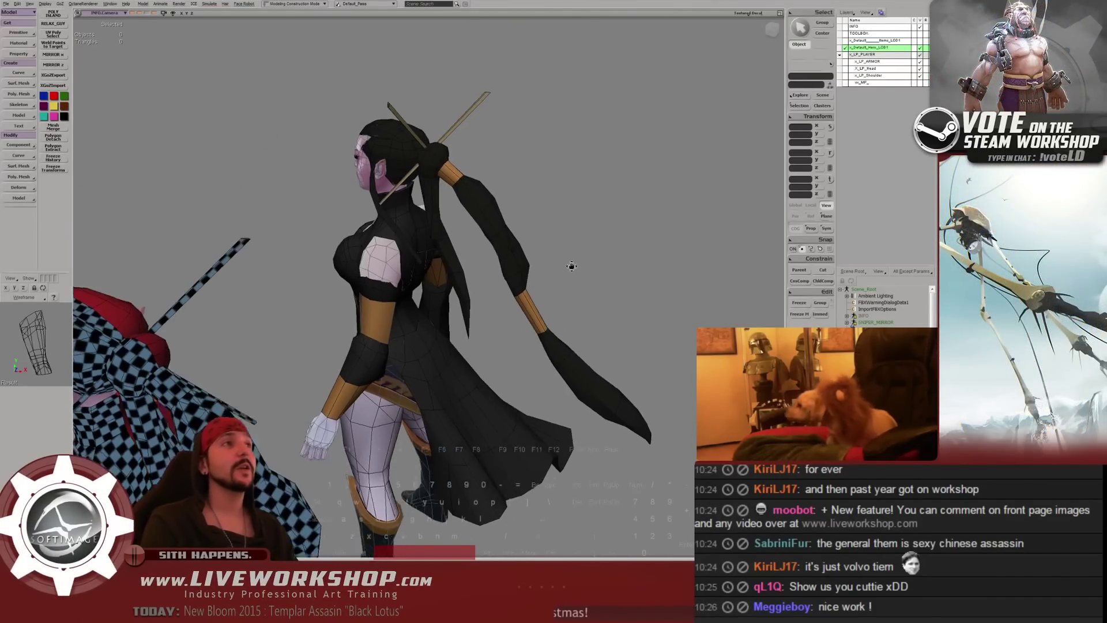
middle_drag(453, 256, 604, 209)
click(569, 230)
key(f)
click(620, 207)
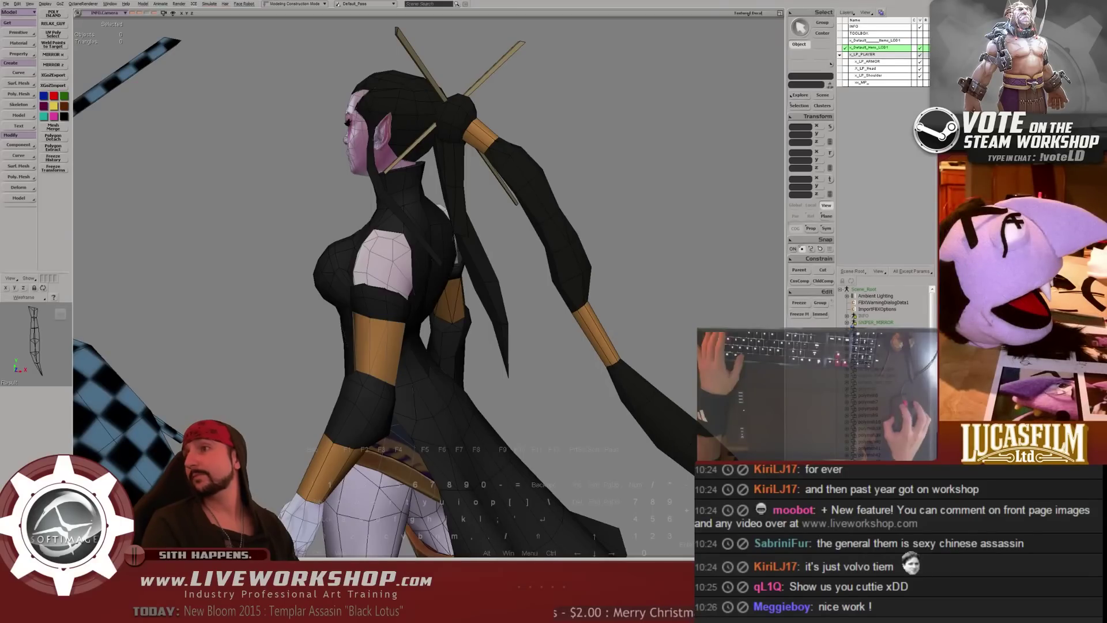
mouse_move(396, 249)
middle_down()
mouse_move(423, 209)
mouse_move(381, 262)
middle_up()
middle_drag(297, 365, 436, 264)
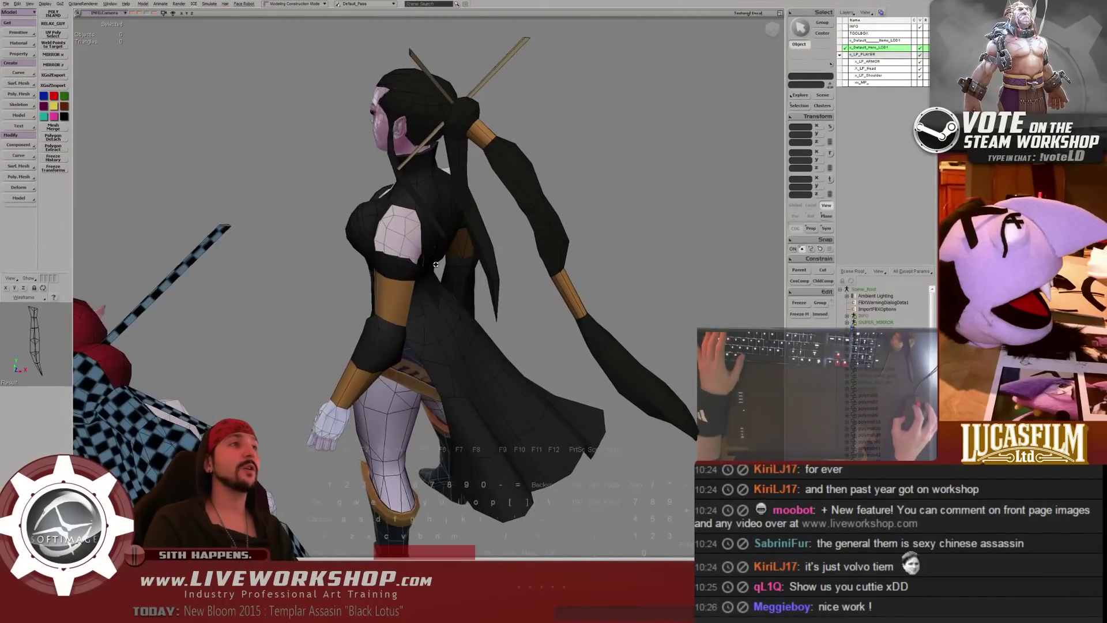
- Inspect the head, hair sticks and ponytail up close, and compare the black and checker-textured characters as complete figures
middle_drag(534, 247, 468, 238)
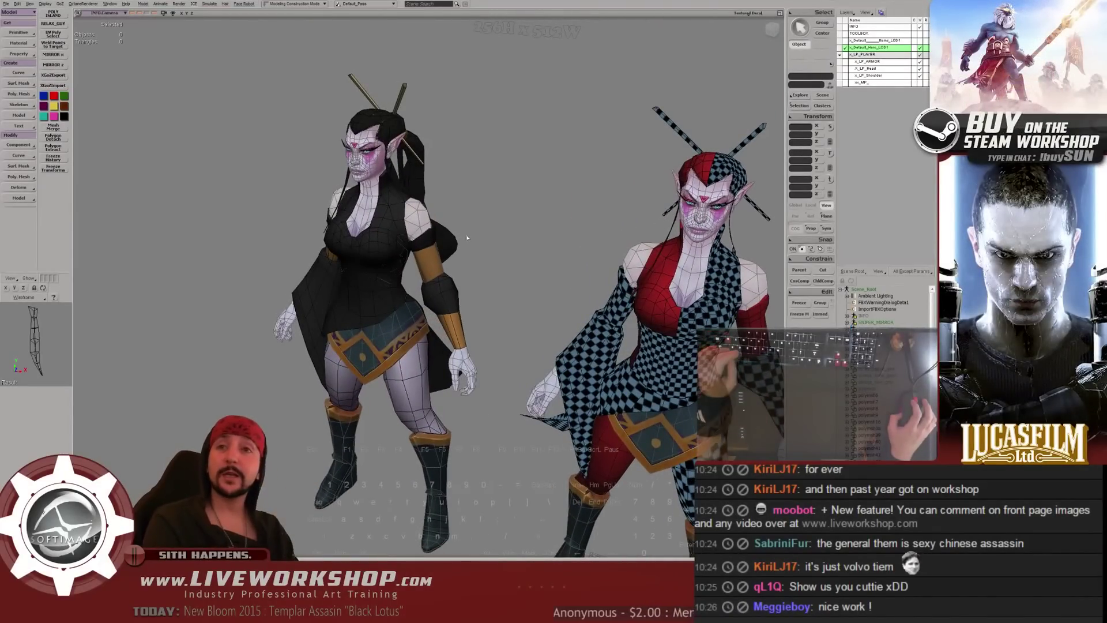
scroll(452, 231, up, 5)
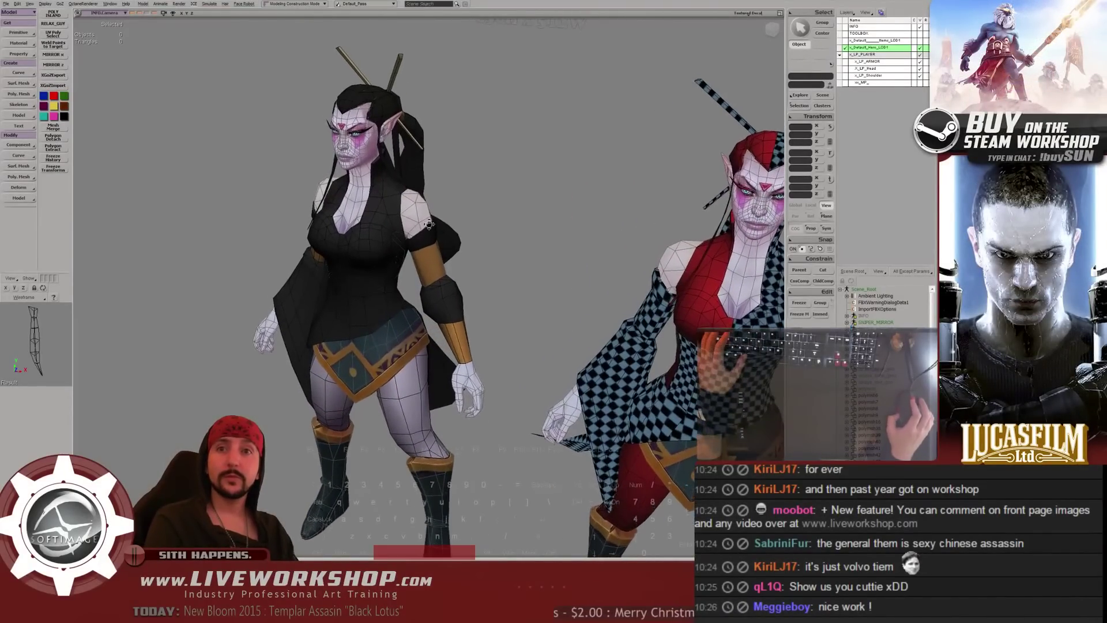
scroll(431, 212, up, 6)
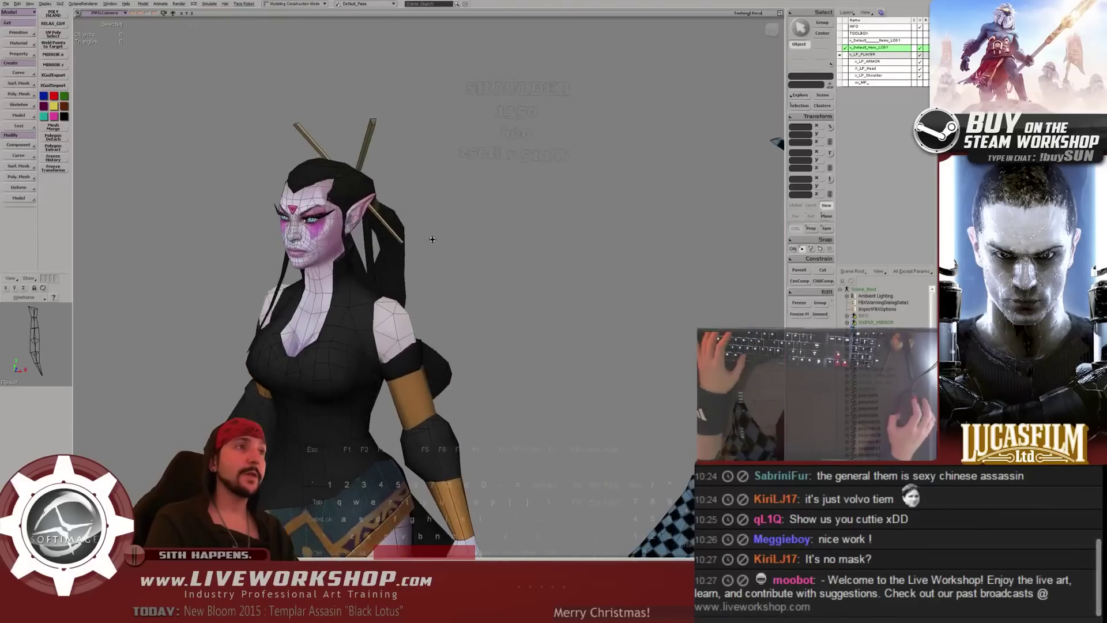
middle_drag(430, 212, 372, 215)
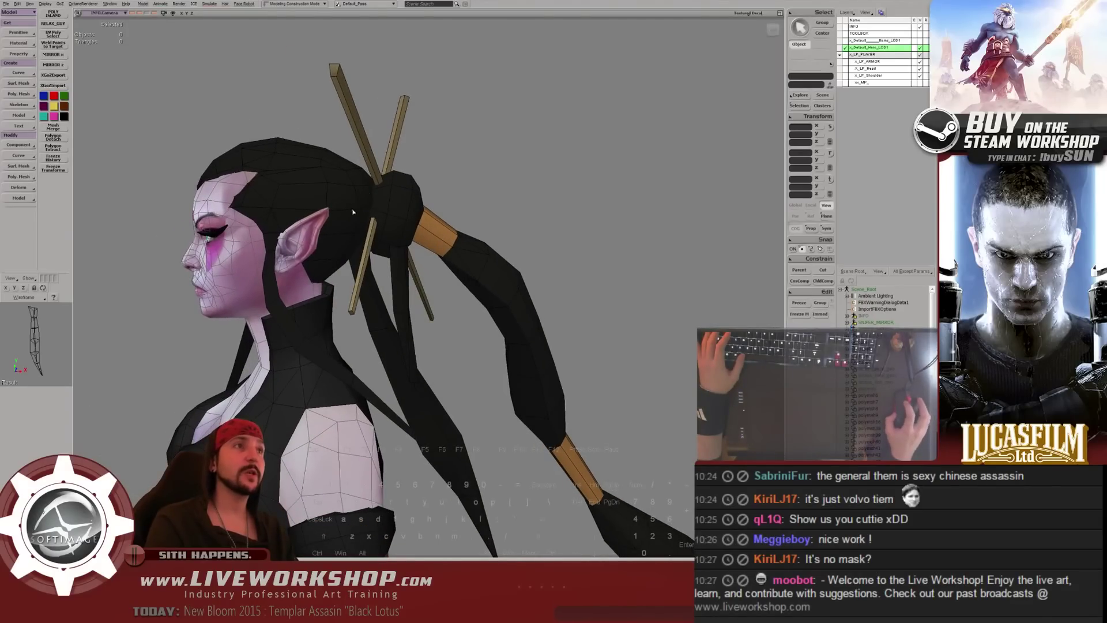
middle_drag(353, 212, 403, 226)
middle_drag(452, 302, 351, 251)
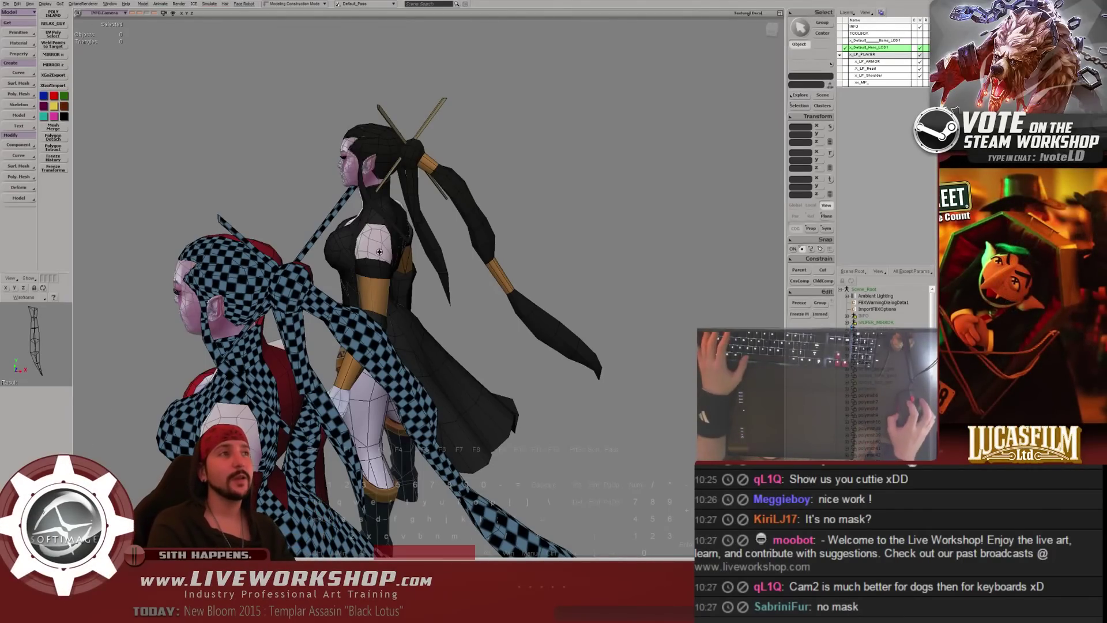
alt+drag(352, 251, 444, 263)
middle_drag(444, 263, 332, 243)
drag(332, 243, 326, 248)
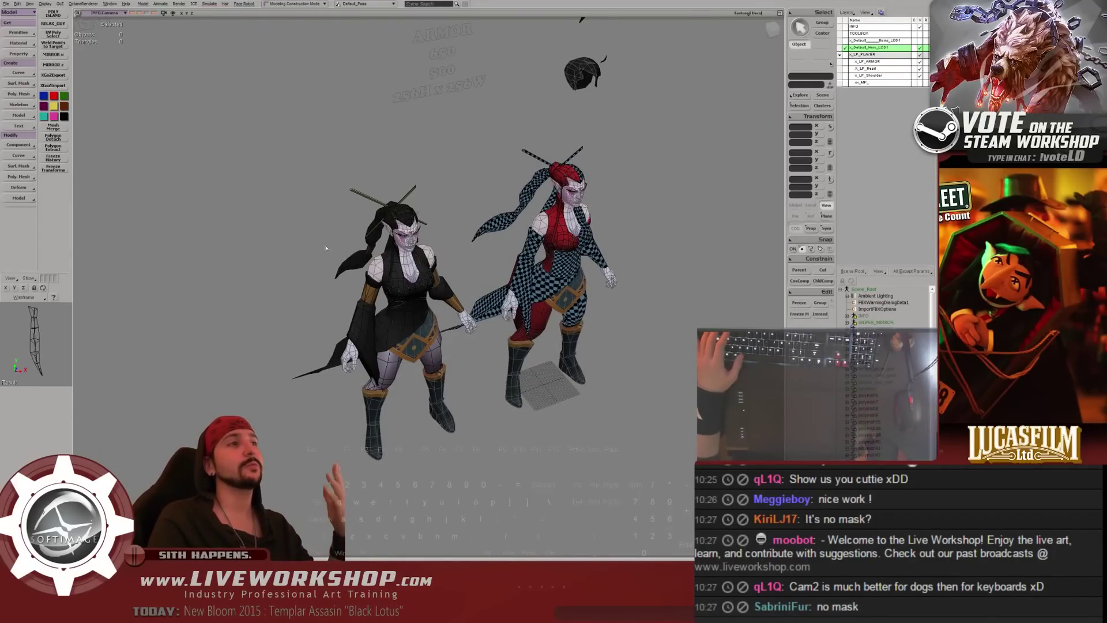
middle_drag(287, 211, 346, 225)
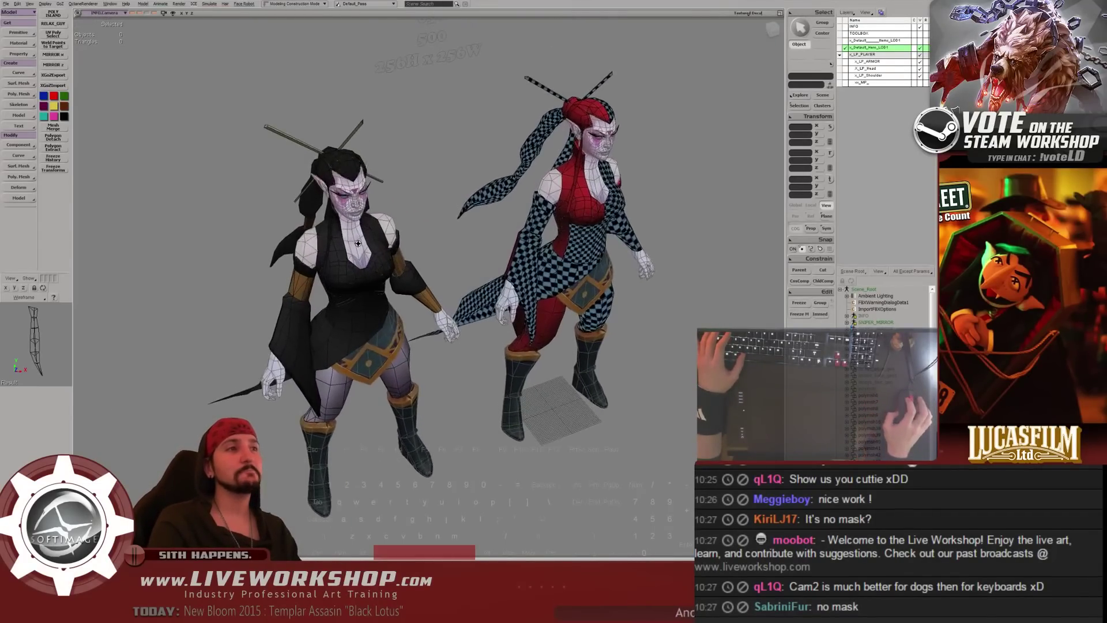
mouse_move(346, 225)
right_down()
mouse_move(288, 209)
mouse_move(378, 214)
mouse_move(346, 216)
mouse_move(375, 218)
mouse_move(332, 231)
mouse_move(463, 231)
mouse_move(331, 241)
right_up()
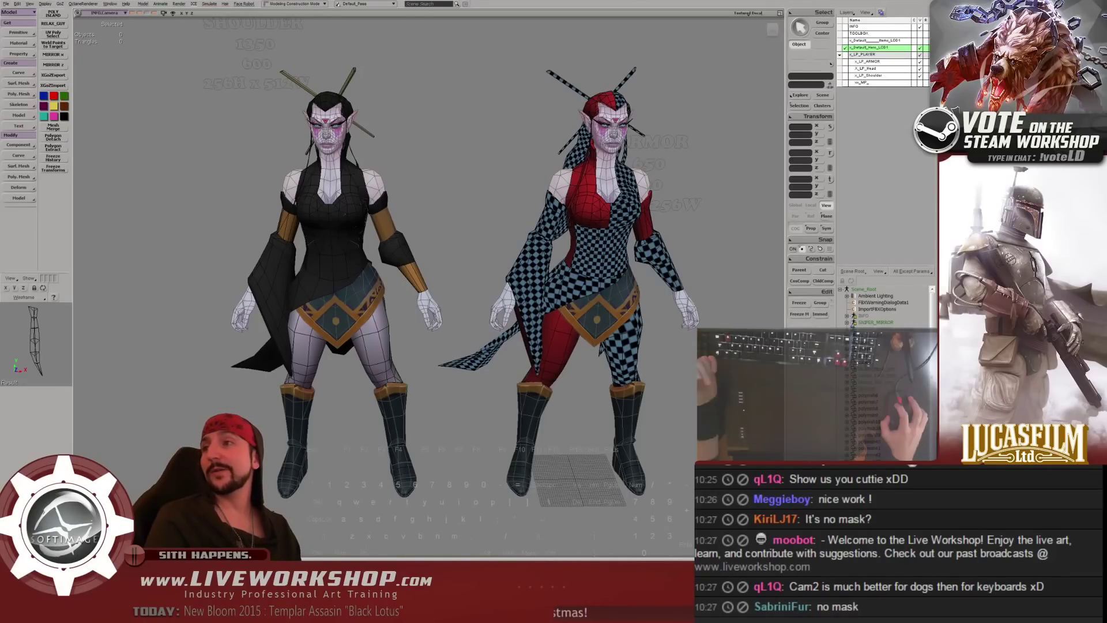
drag(598, 277, 421, 292)
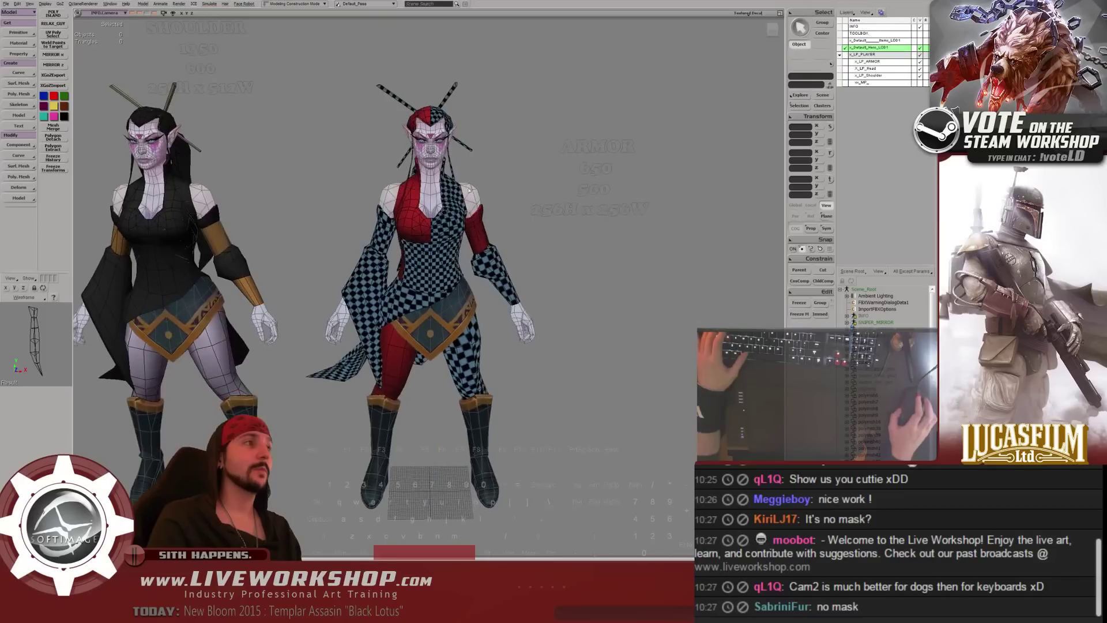
- Save the Softimage scene and switch back to the character sculpt in ZBrush
key(ctrl+s)
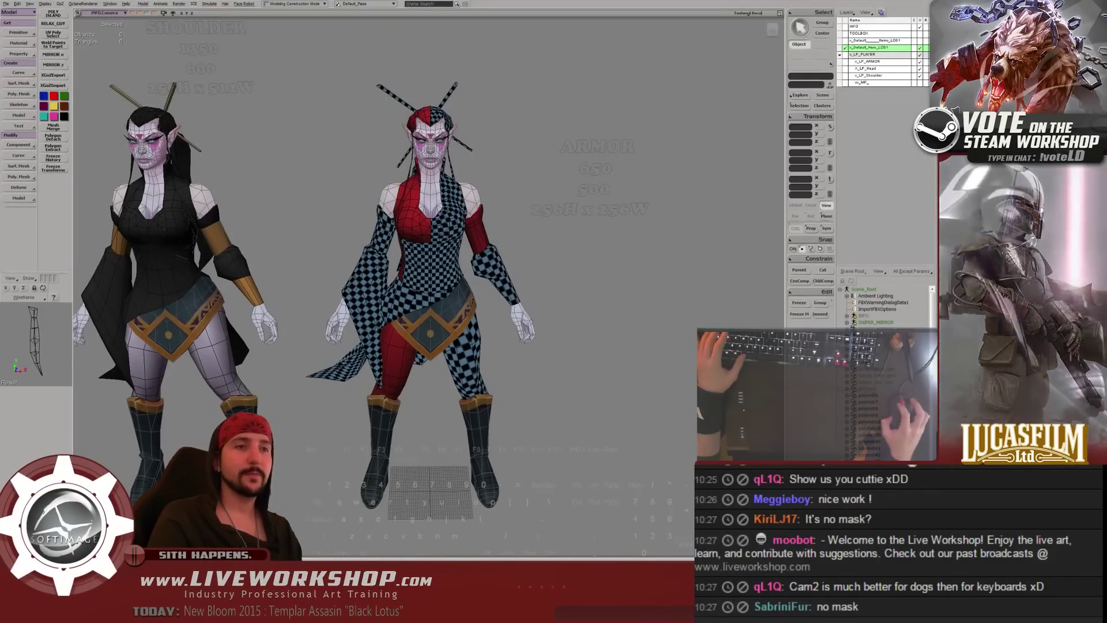
key(alt+Tab)
drag(460, 248, 539, 245)
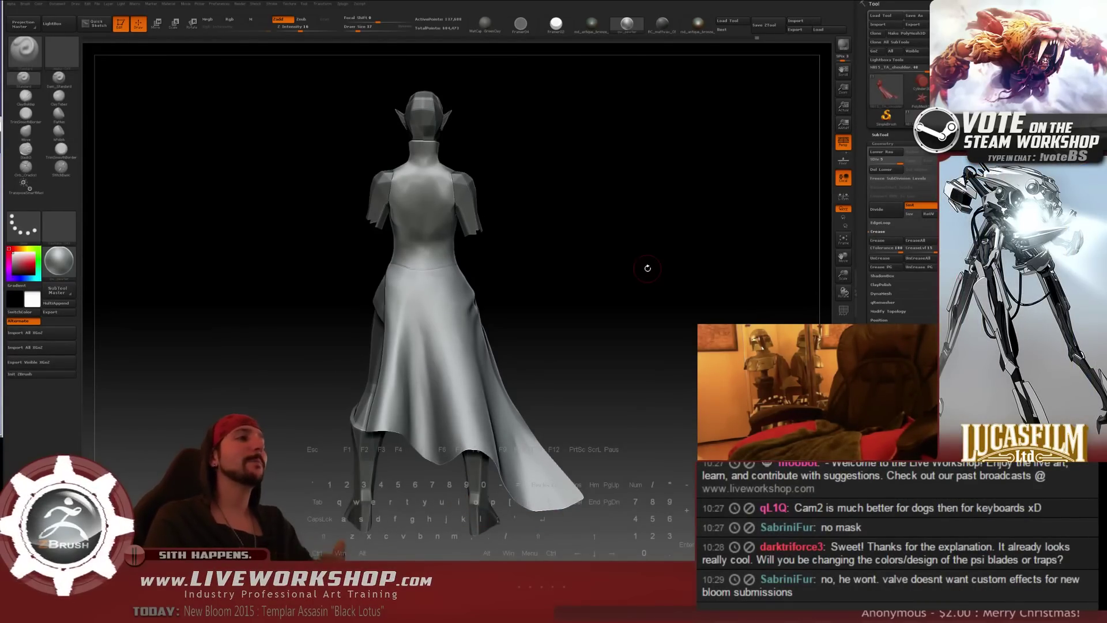
mouse_move(646, 265)
alt+mouse_down()
mouse_move(588, 313)
mouse_move(617, 247)
mouse_move(576, 239)
mouse_move(577, 280)
mouse_move(654, 268)
alt+mouse_up()
- Smooth the surface on the side of the outfit's high collar
drag(596, 251, 494, 227)
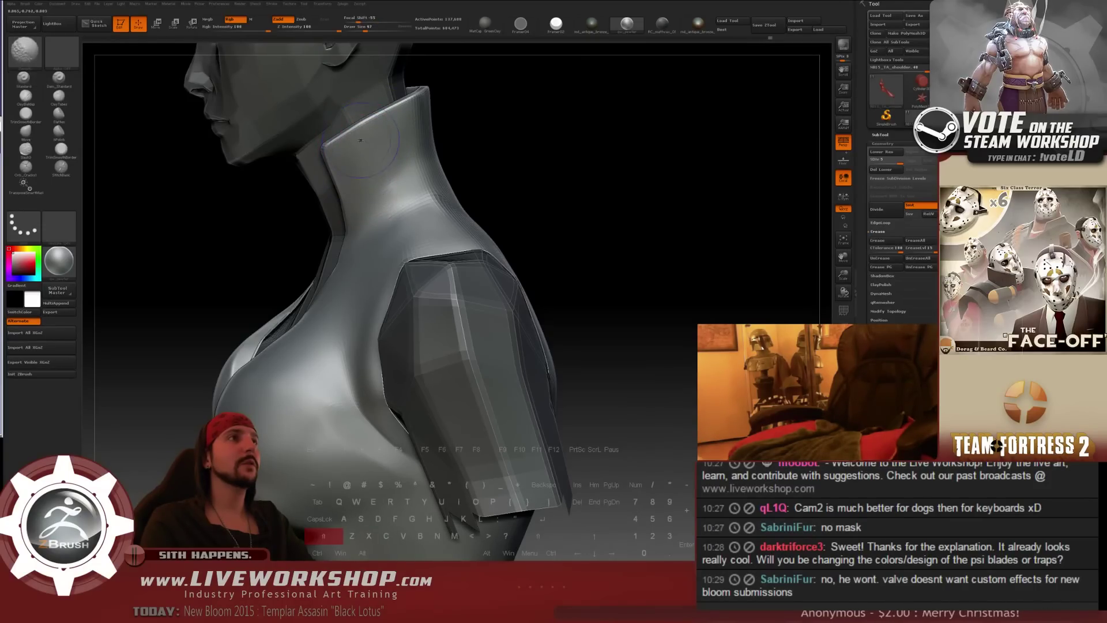
drag(364, 198, 379, 154)
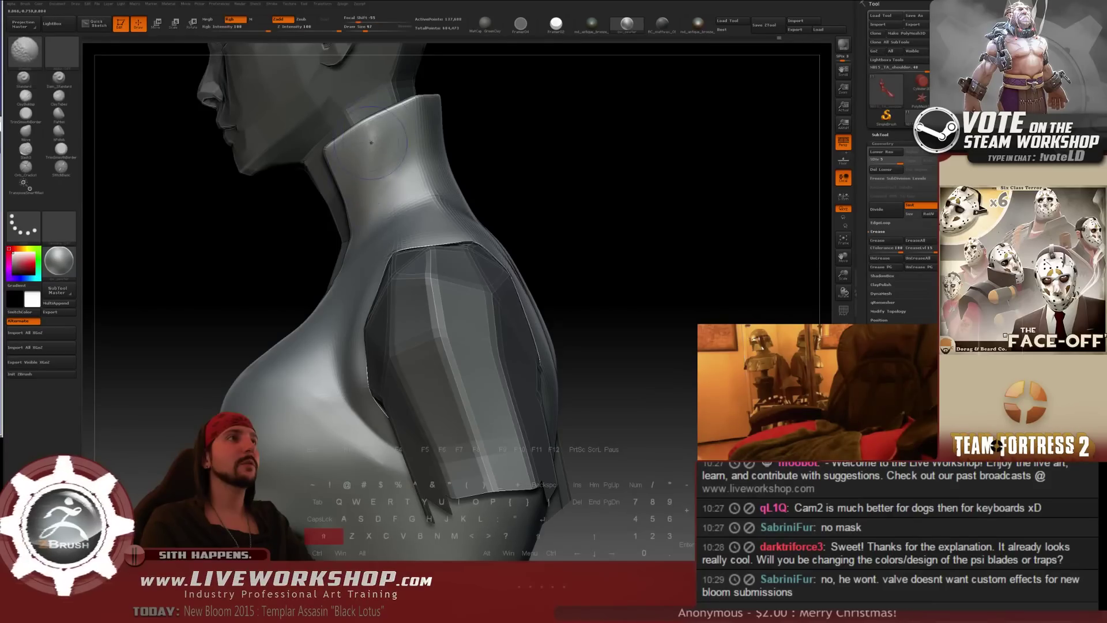
key(shift)
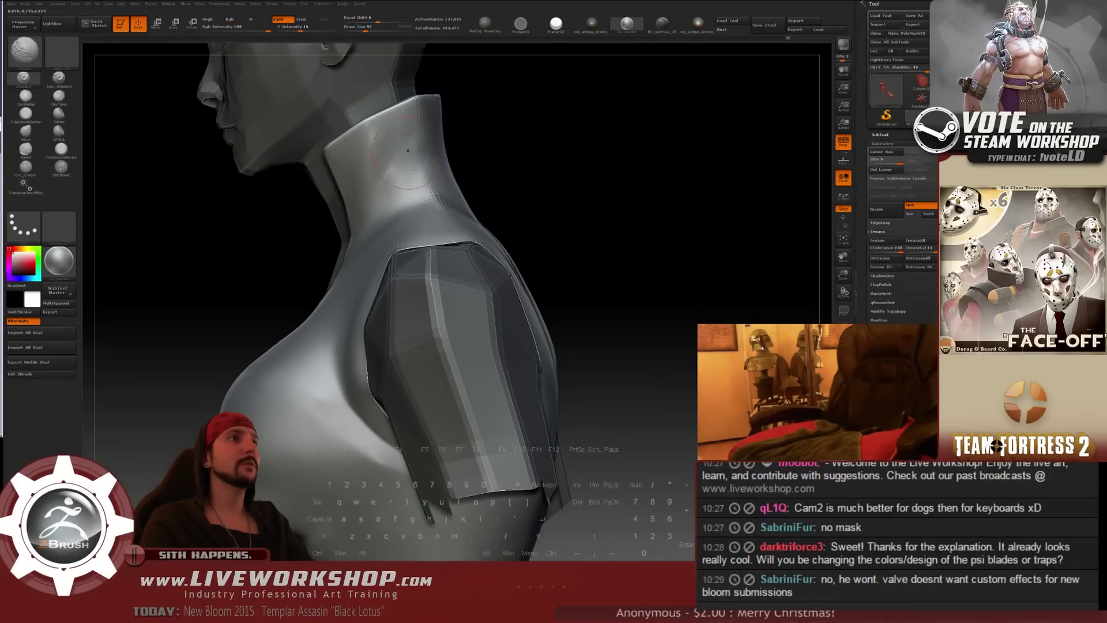
- Smooth the back of the high collar down to where the neck meets the upper back
mouse_move(506, 113)
mouse_down()
mouse_move(417, 115)
mouse_move(458, 89)
mouse_up()
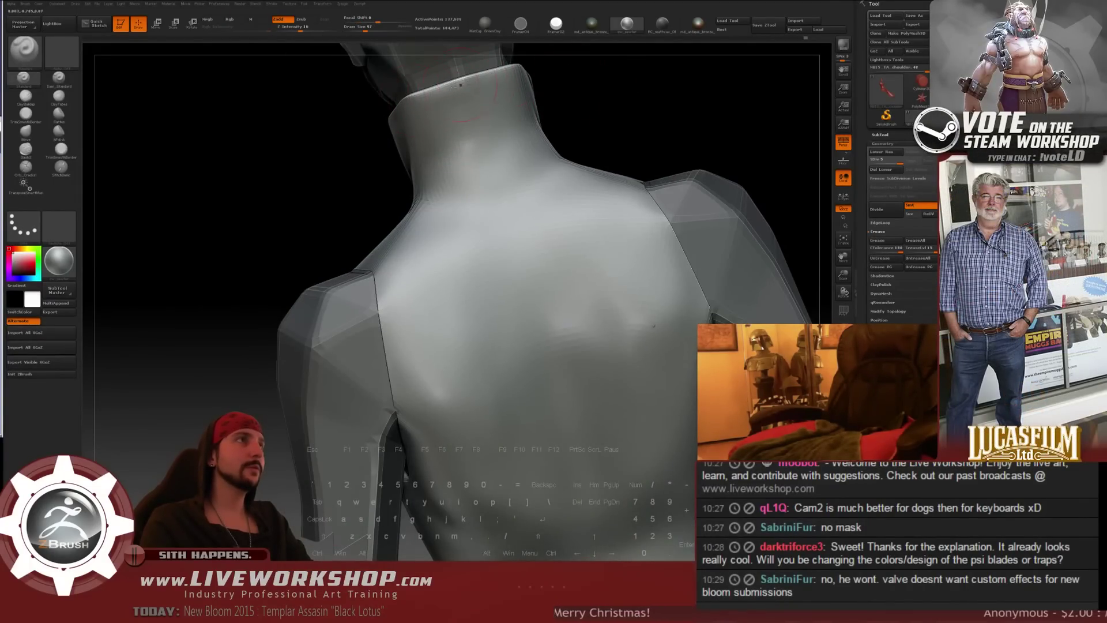
key(shift)
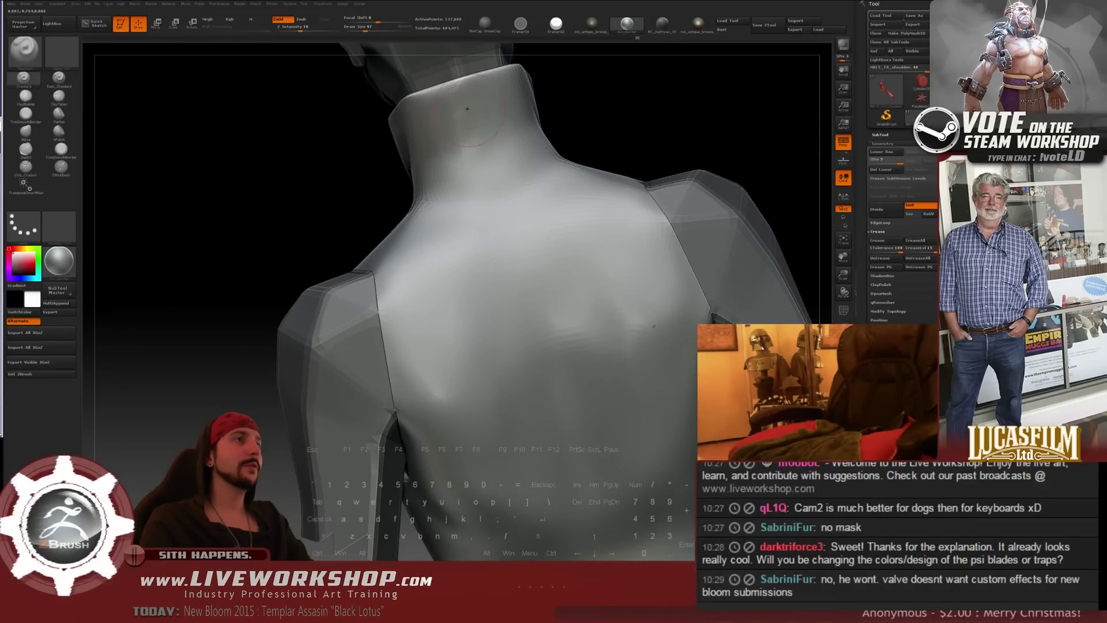
drag(335, 141, 331, 169)
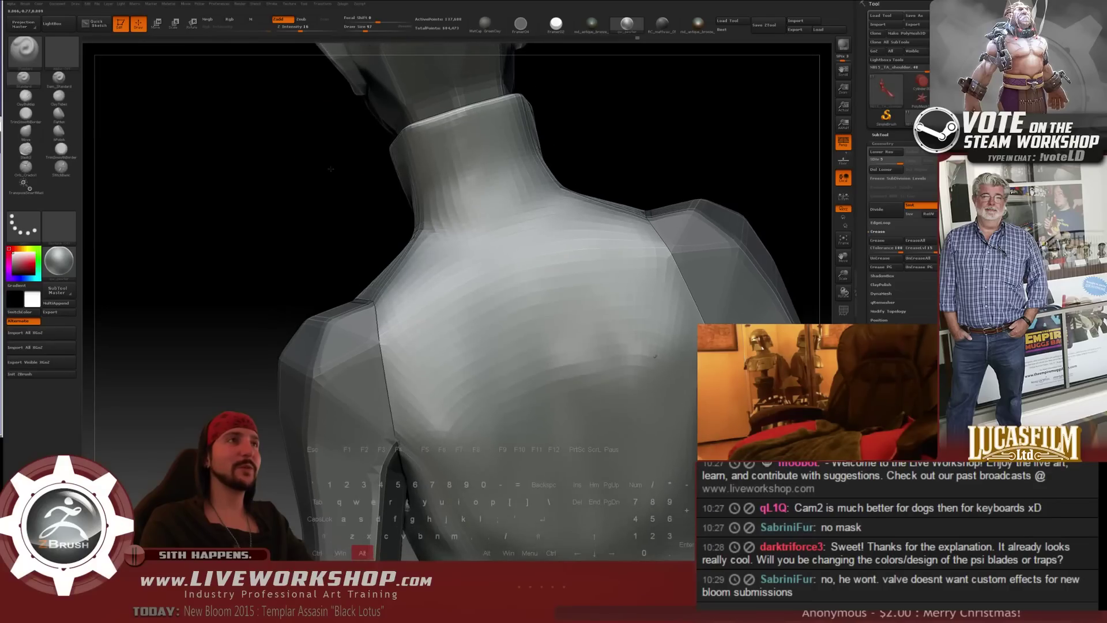
drag(627, 99, 623, 142)
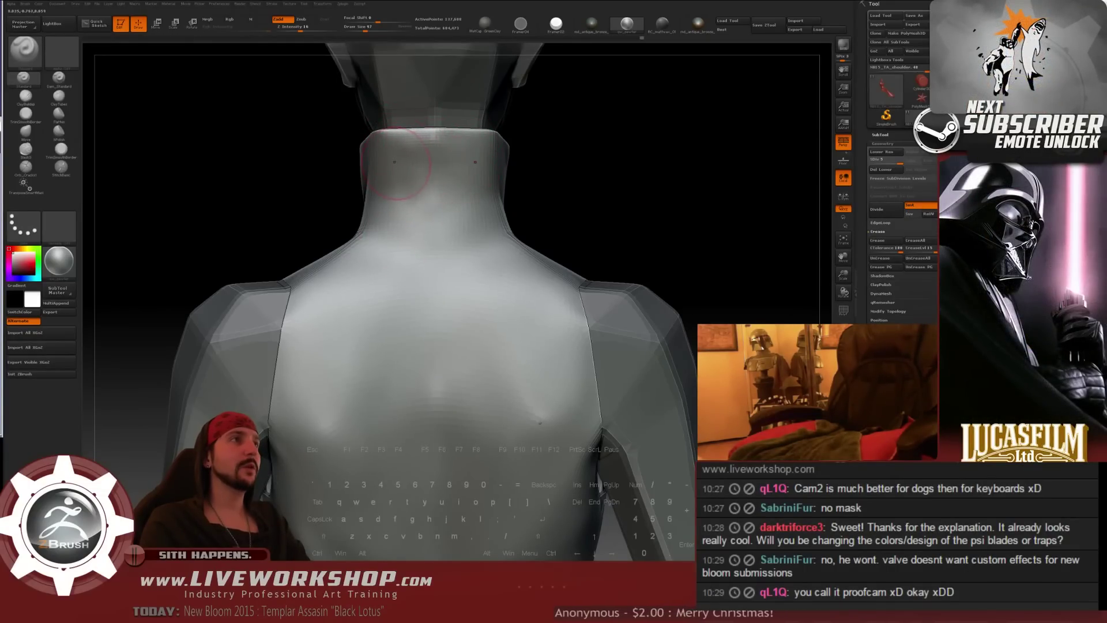
key(shift)
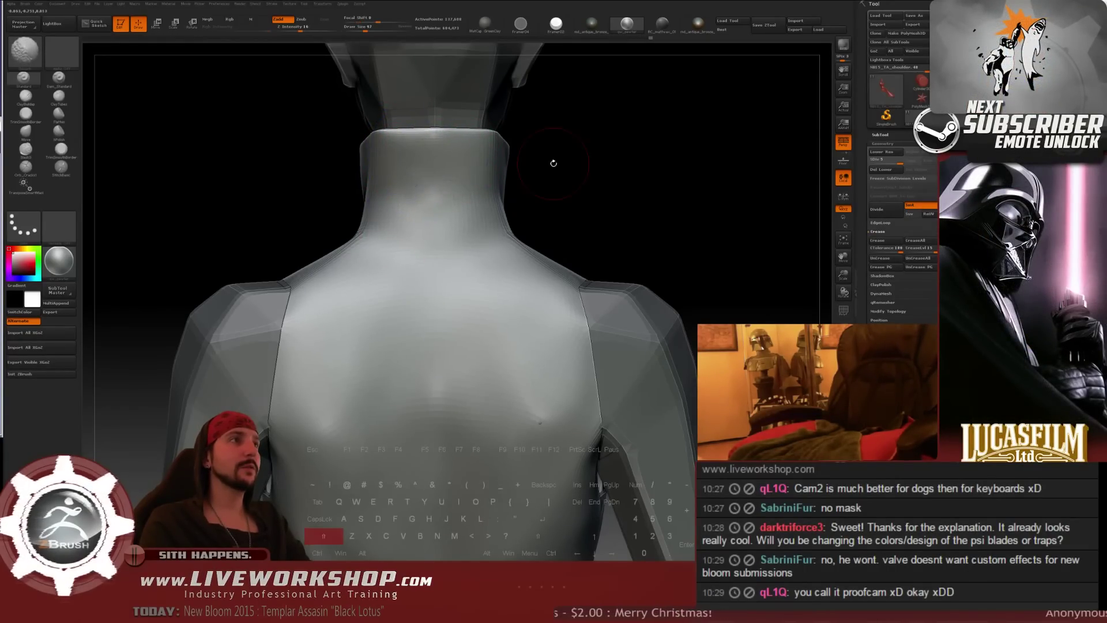
- Smooth the back and side of the high collar where it runs down into the shoulder
drag(554, 163, 507, 179)
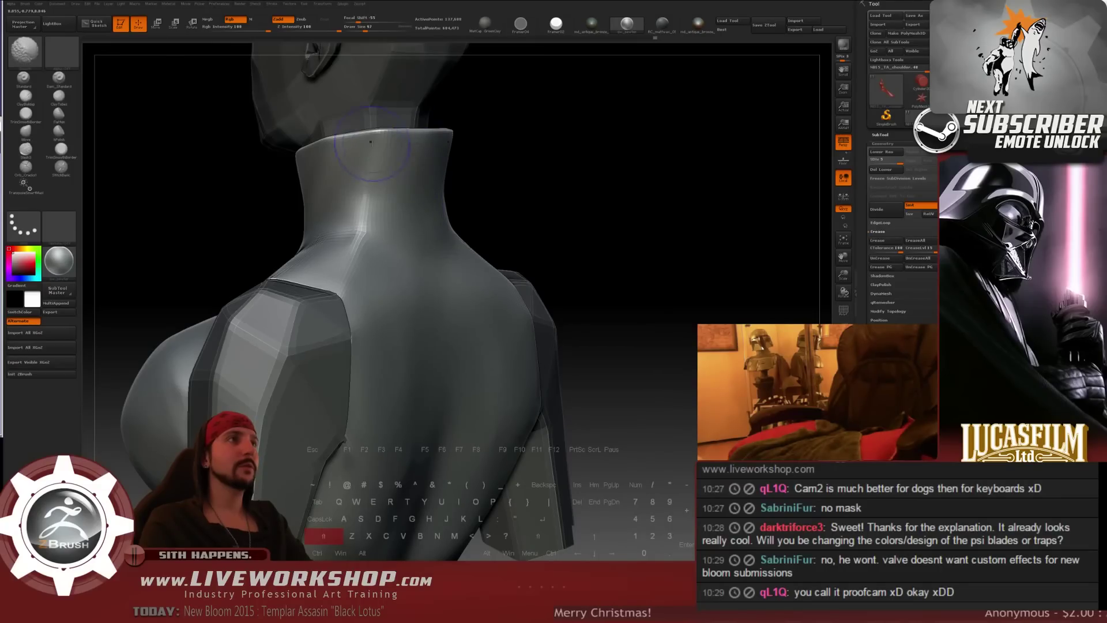
drag(524, 154, 337, 232)
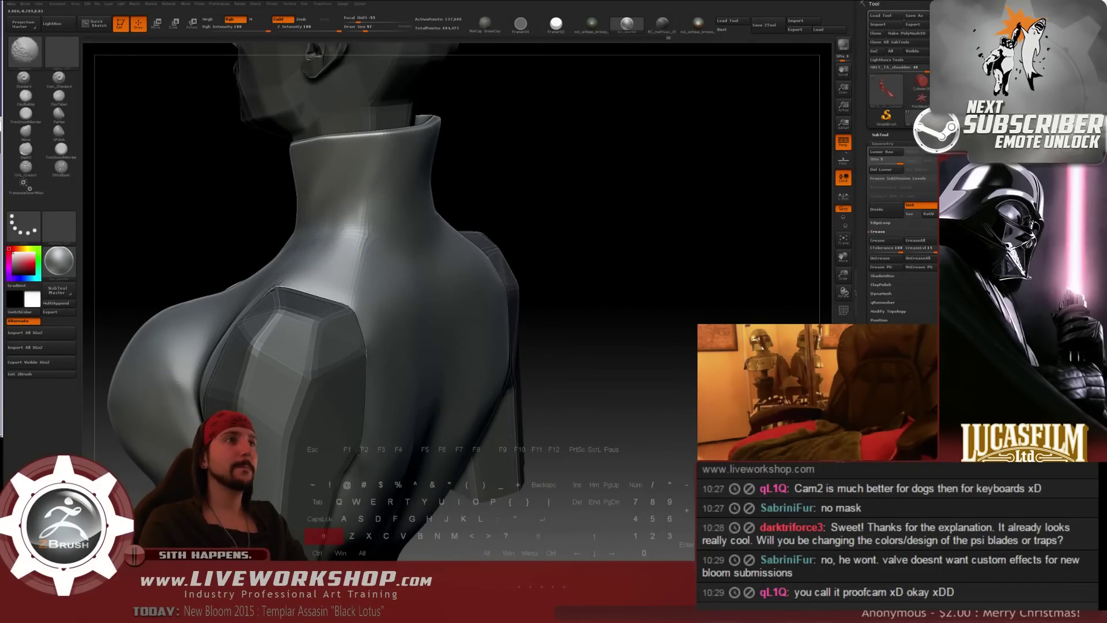
drag(470, 190, 637, 205)
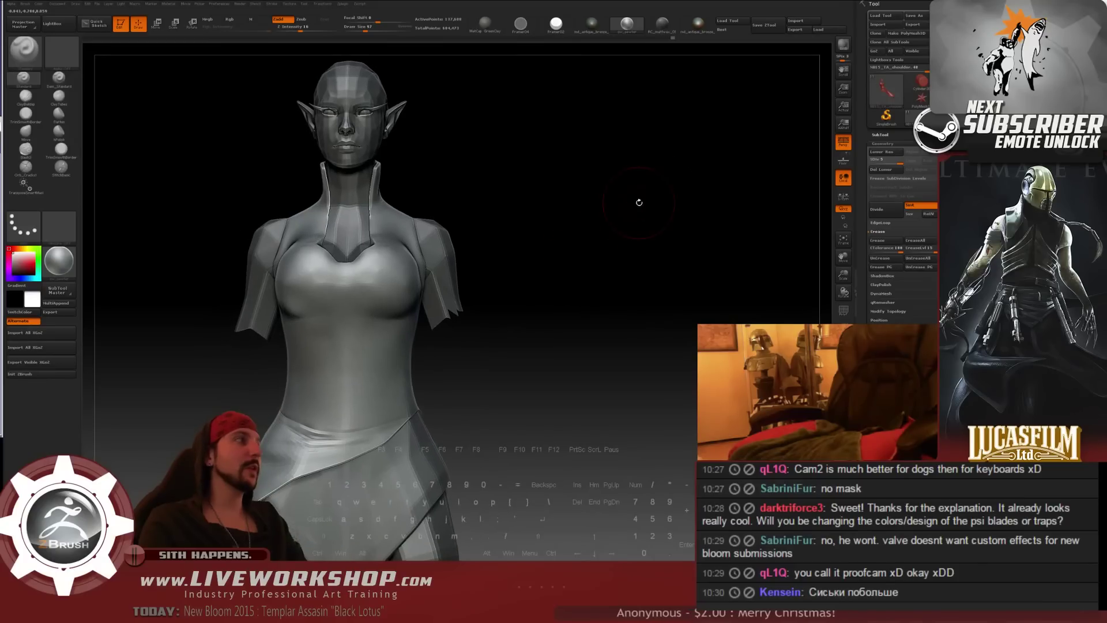
- Show the hidden hair and arm subtools around the outfit and unhide the base body's missing arm parts
click(882, 136)
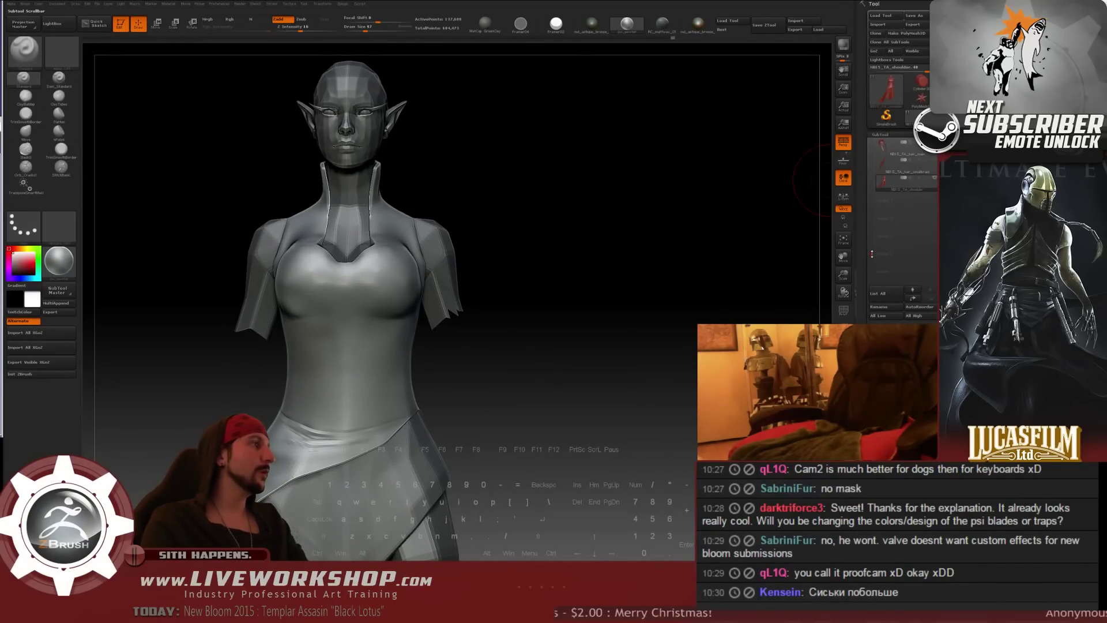
click(843, 178)
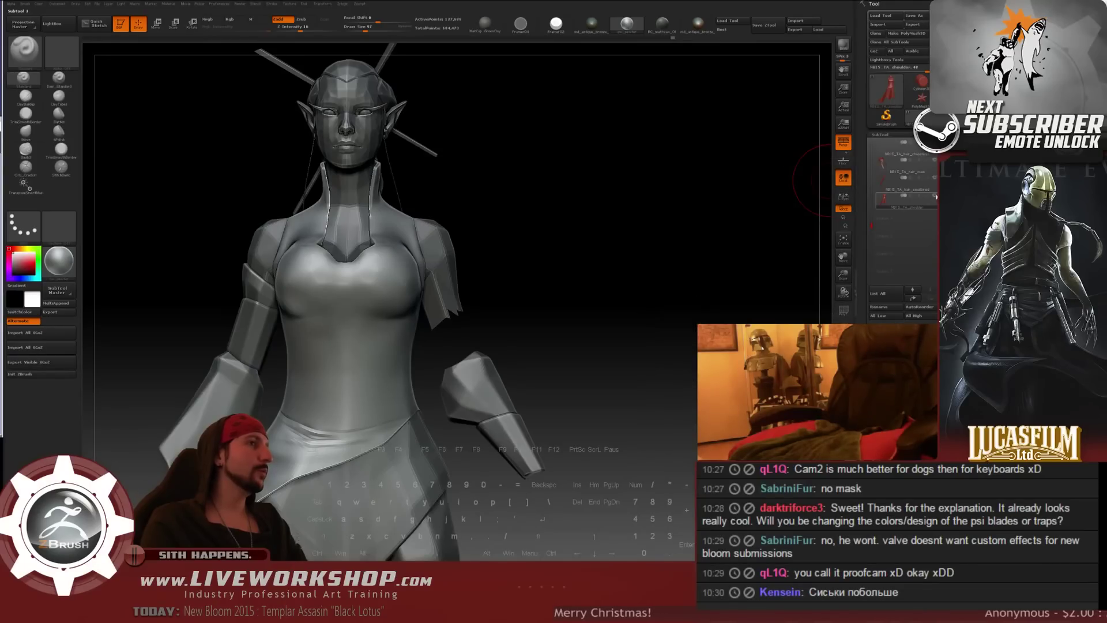
drag(556, 227, 503, 250)
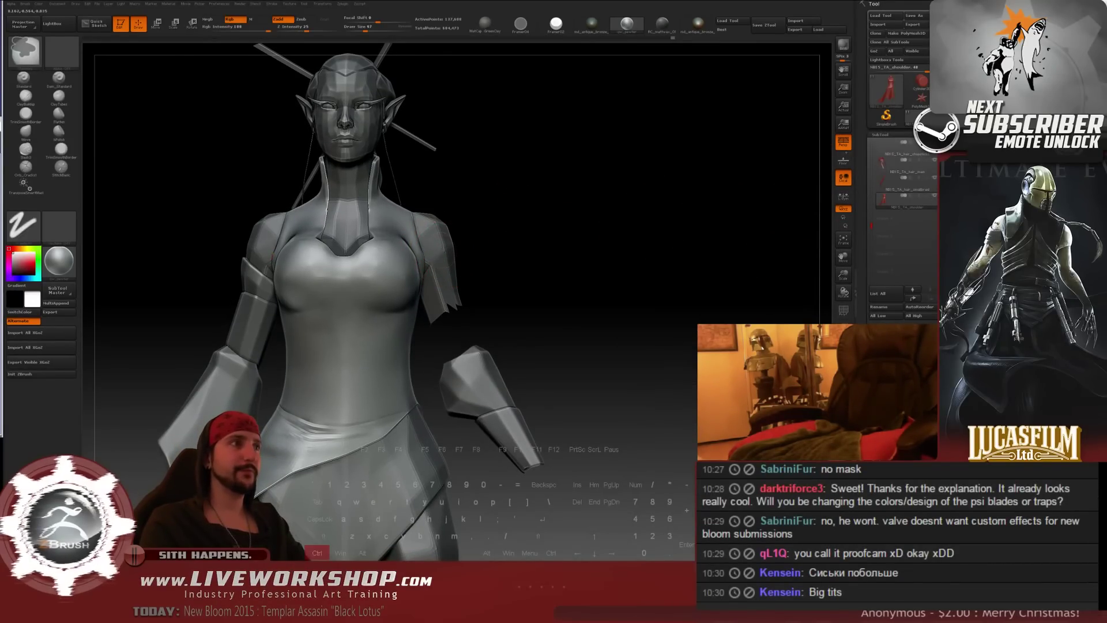
key(alt)
alt+click(443, 249)
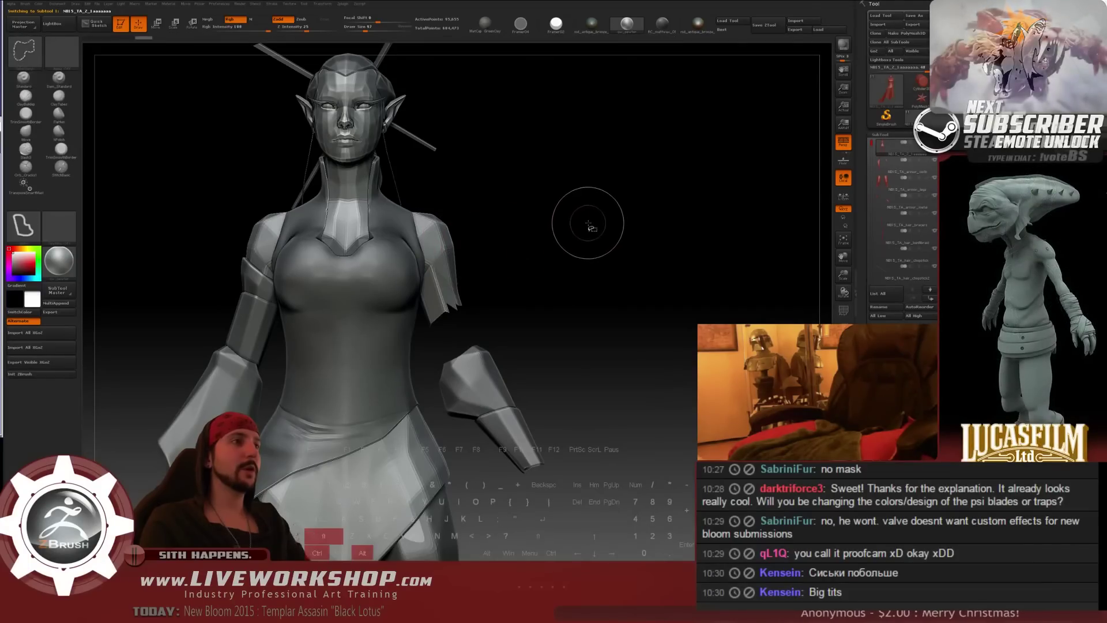
key(ctrl+shift)
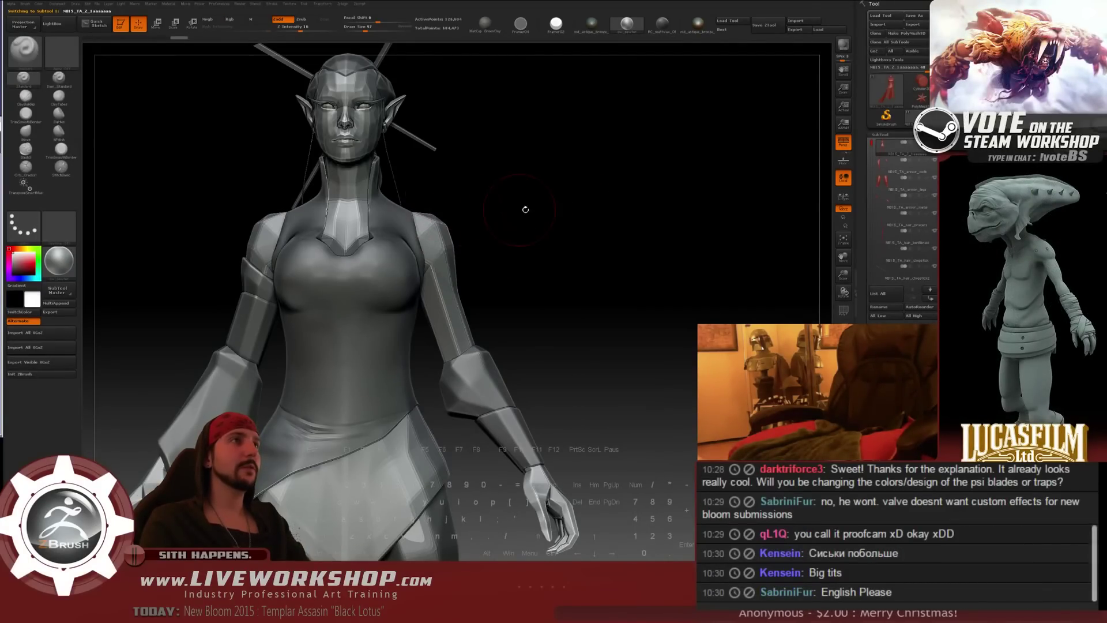
- Make the main hair subtool on the head active for sculpting, checking its hairline from the front and side
drag(526, 209, 641, 226)
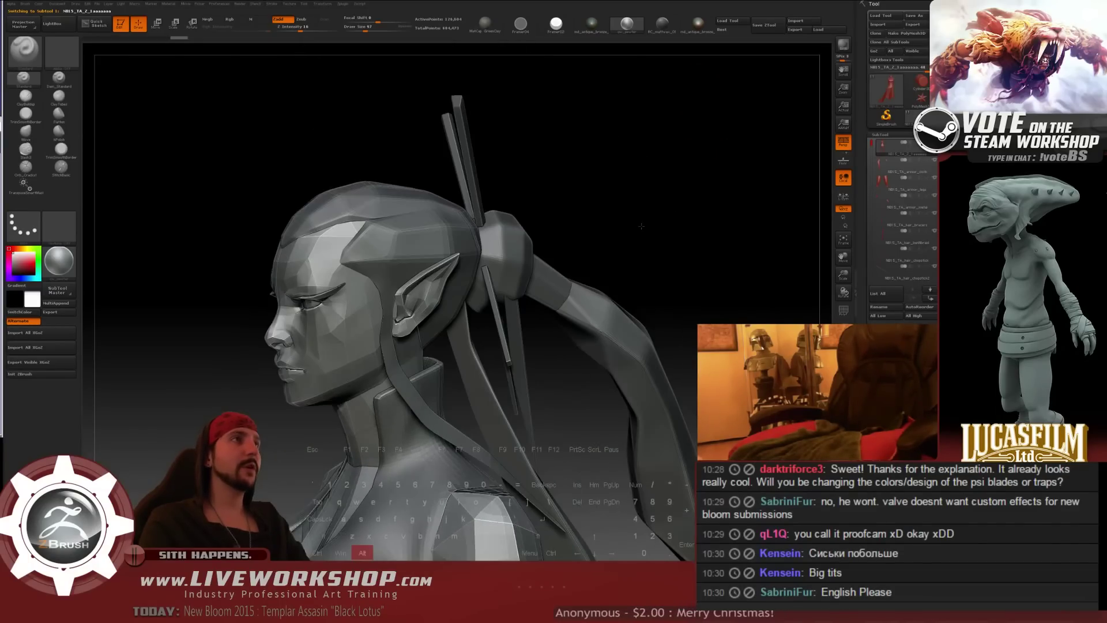
alt+drag(633, 173, 602, 151)
alt+click(398, 216)
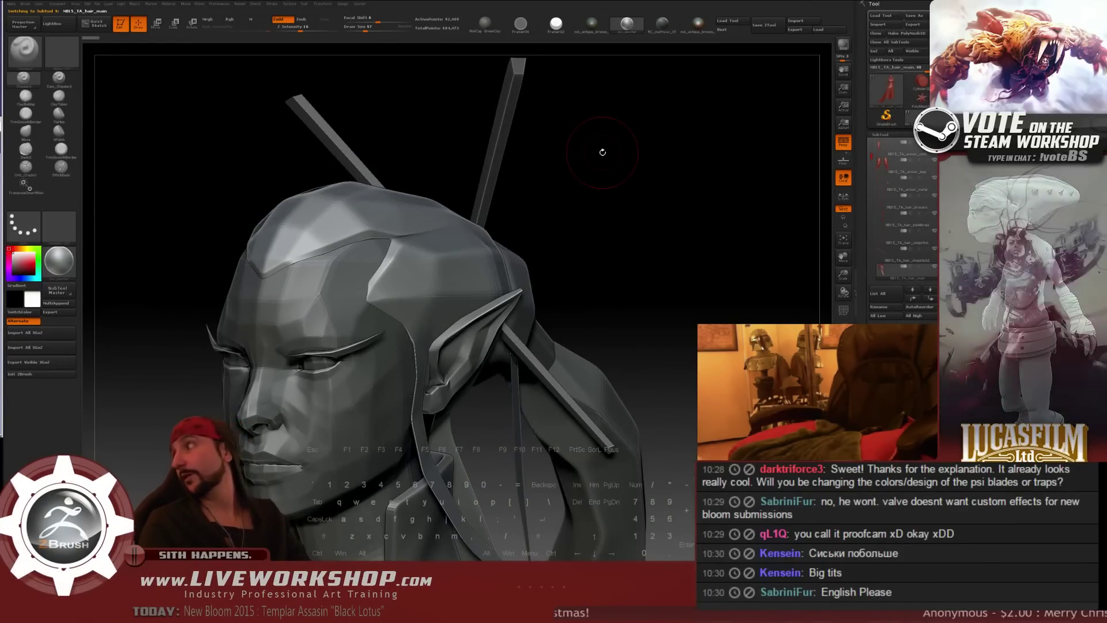
drag(644, 190, 636, 166)
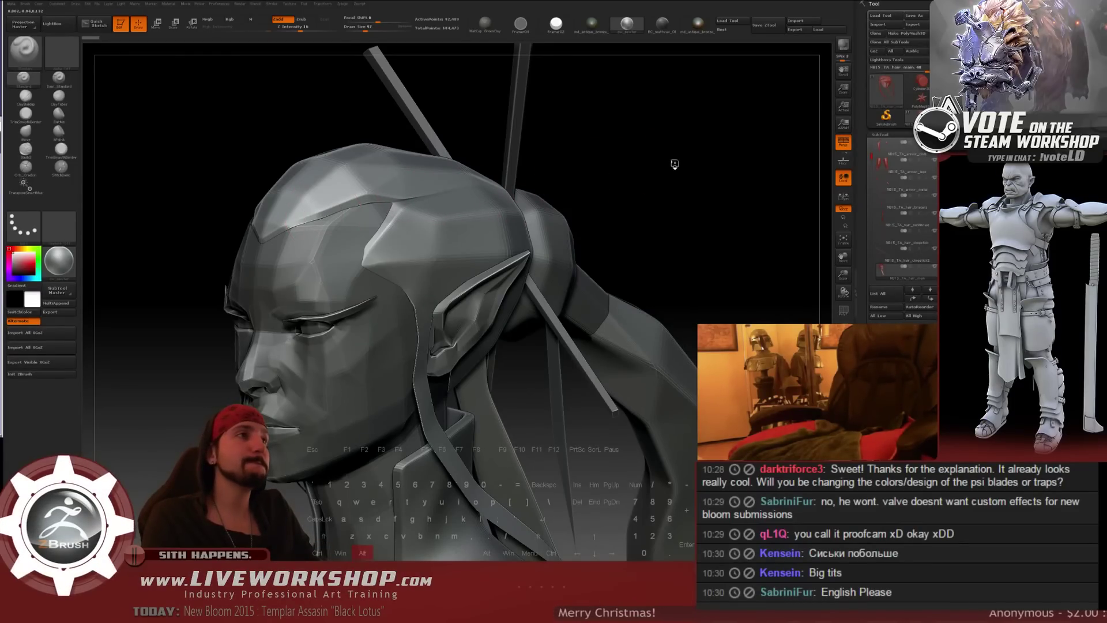
drag(675, 163, 491, 224)
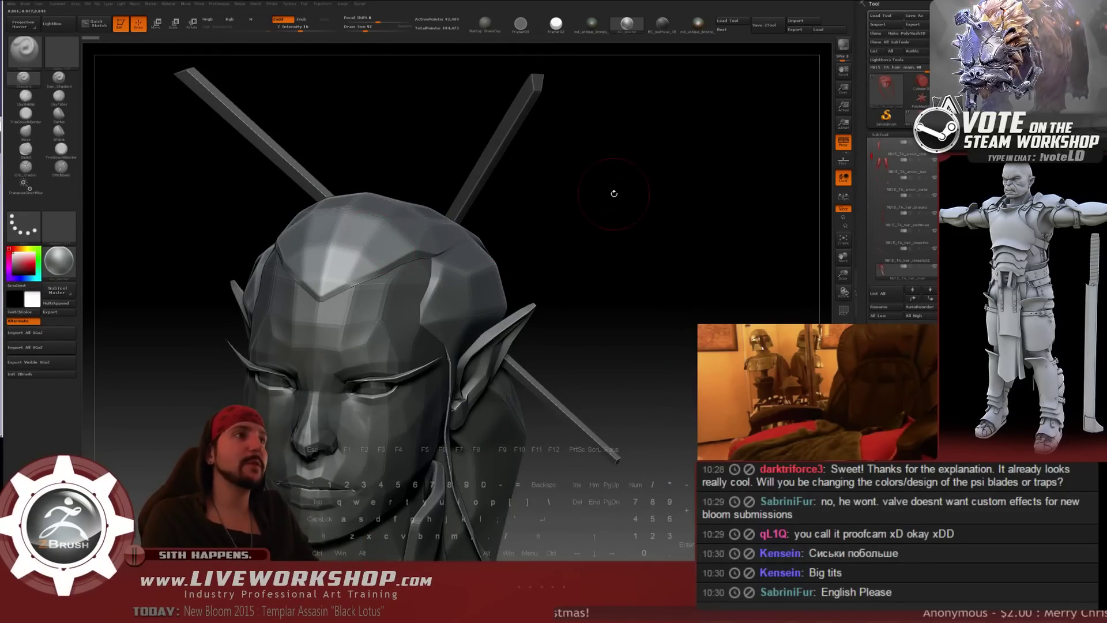
drag(614, 193, 361, 258)
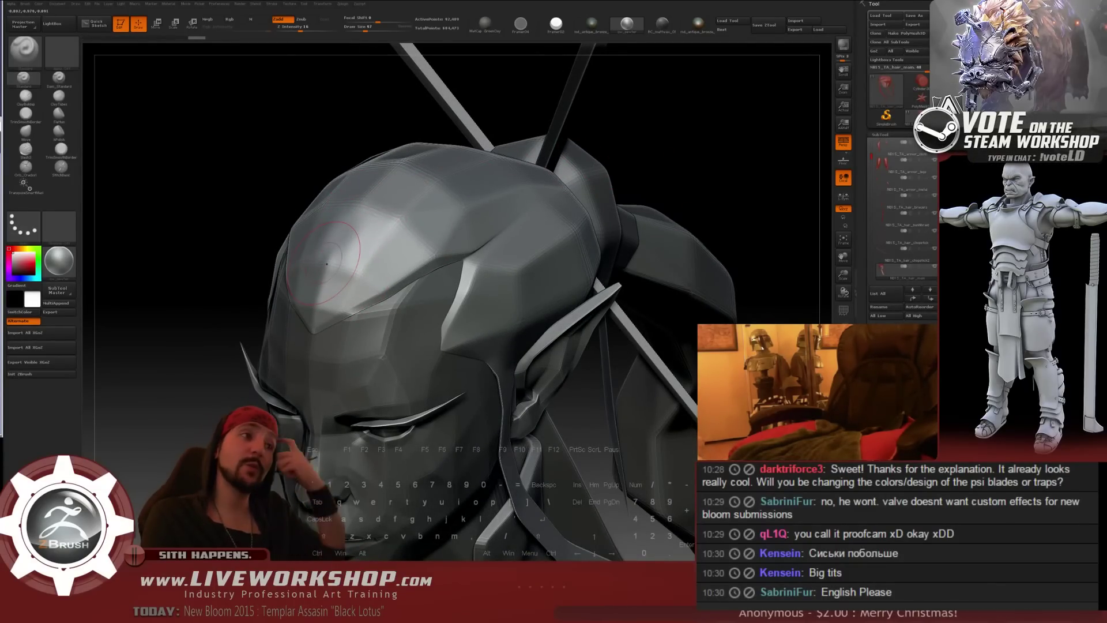
- Adjust the brush size and sculpt and smooth the faceted hair surface just above the pointed front hairline
key([)
key([)
key([)
key([)
key([)
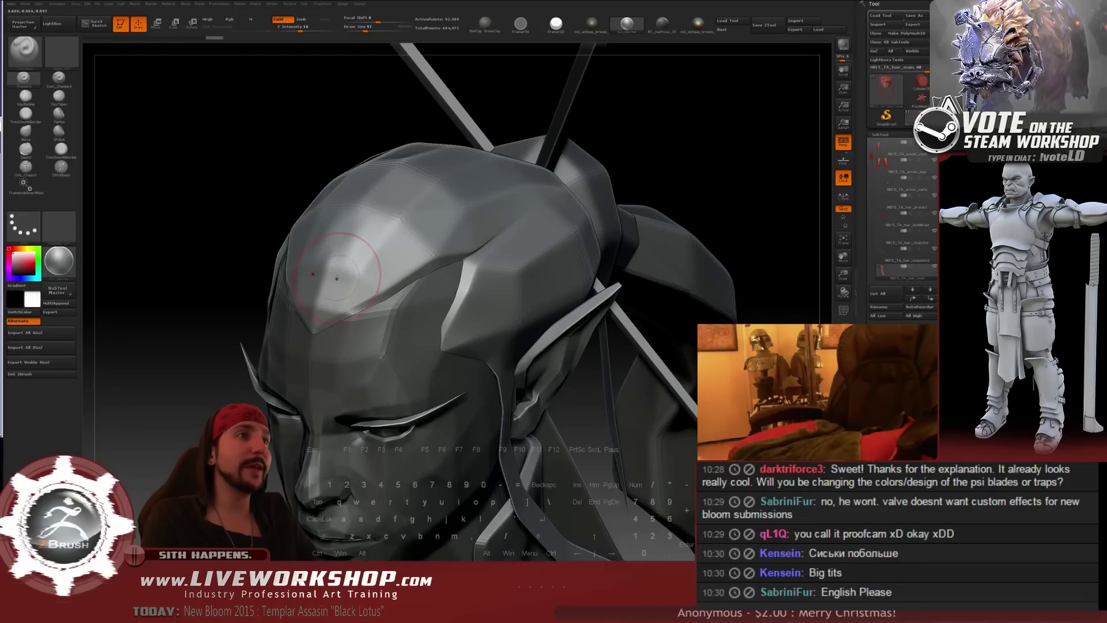
key(])
key(])
key(])
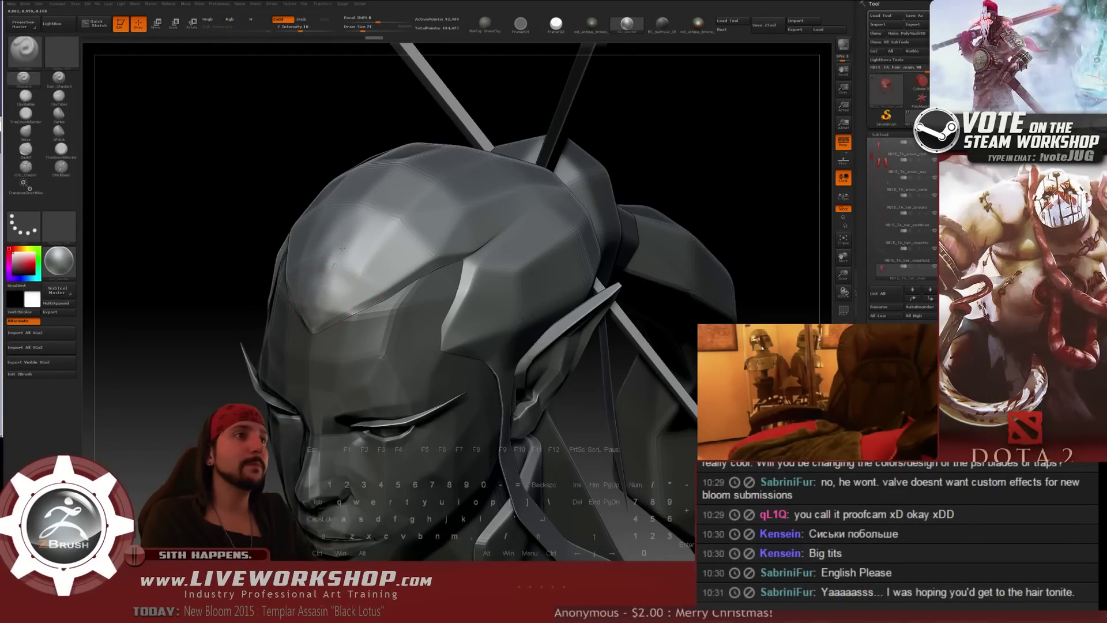
key(shift)
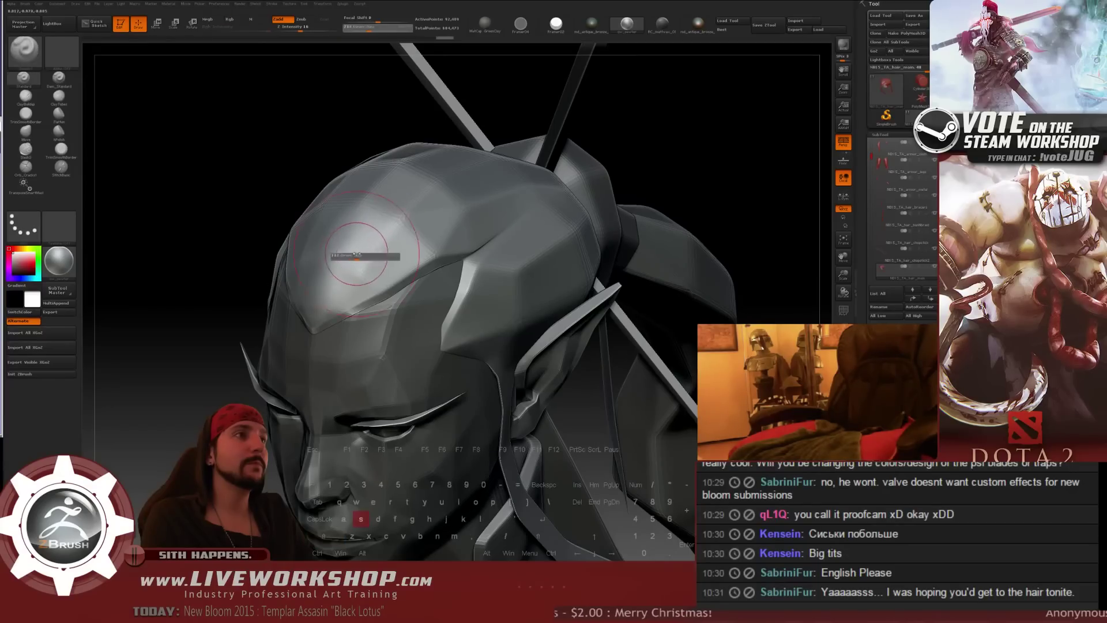
key(s)
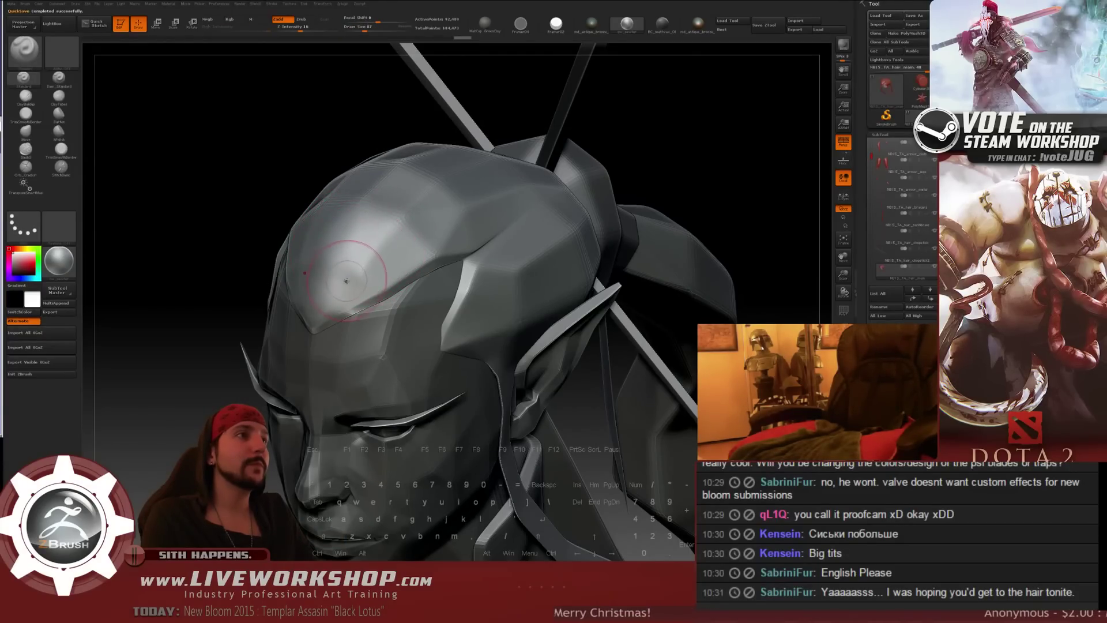
key(shift)
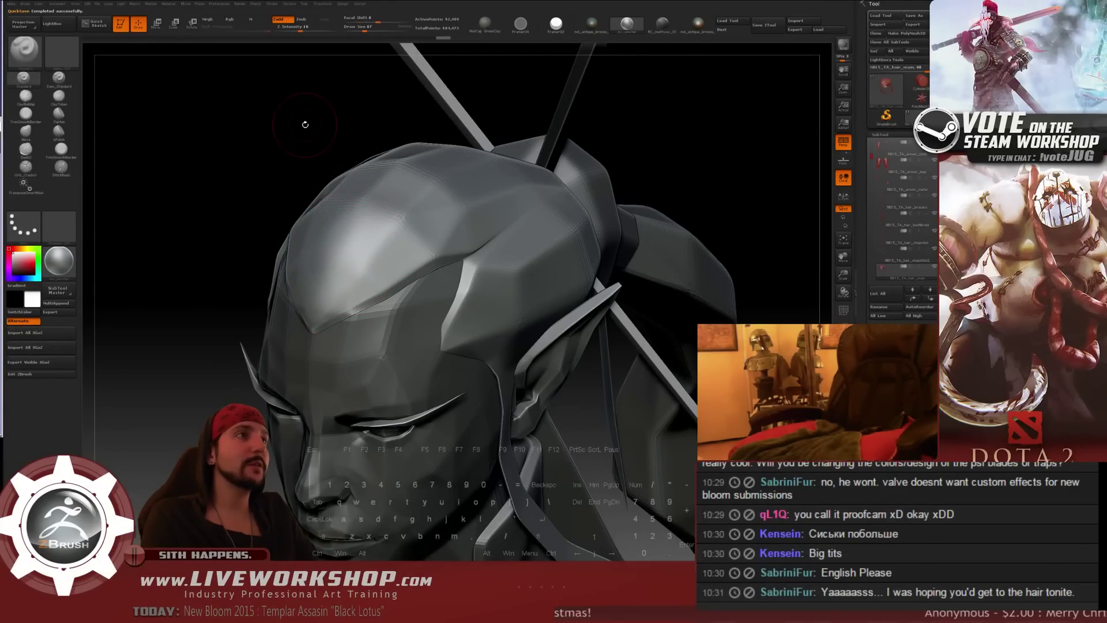
- Blend and smooth the hard facets across the front and crown of the main hair piece
drag(299, 116, 371, 171)
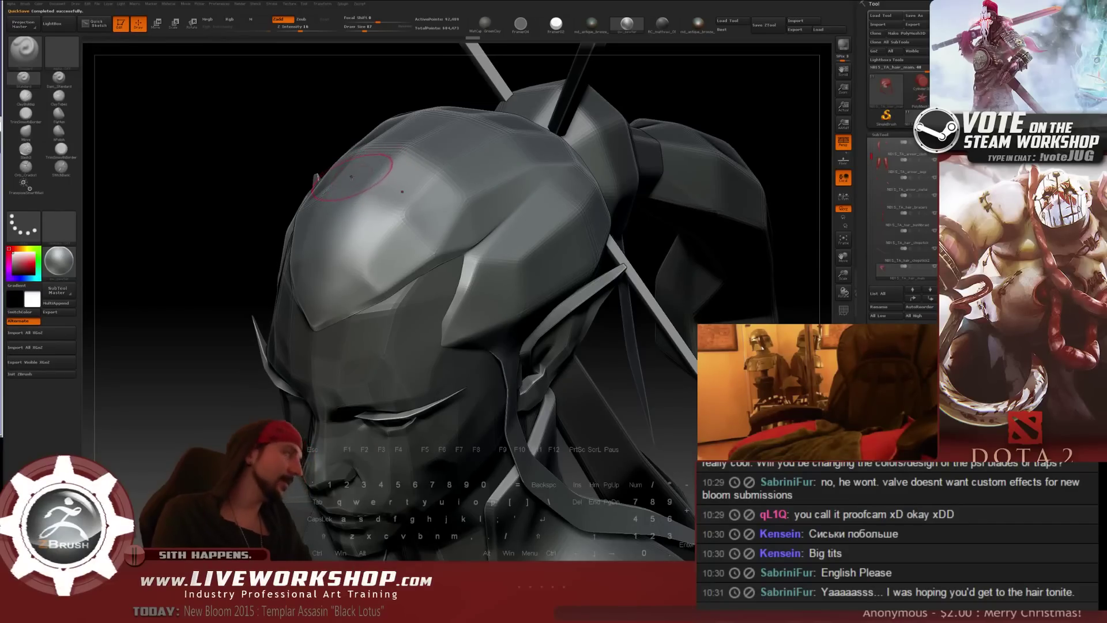
drag(230, 144, 326, 244)
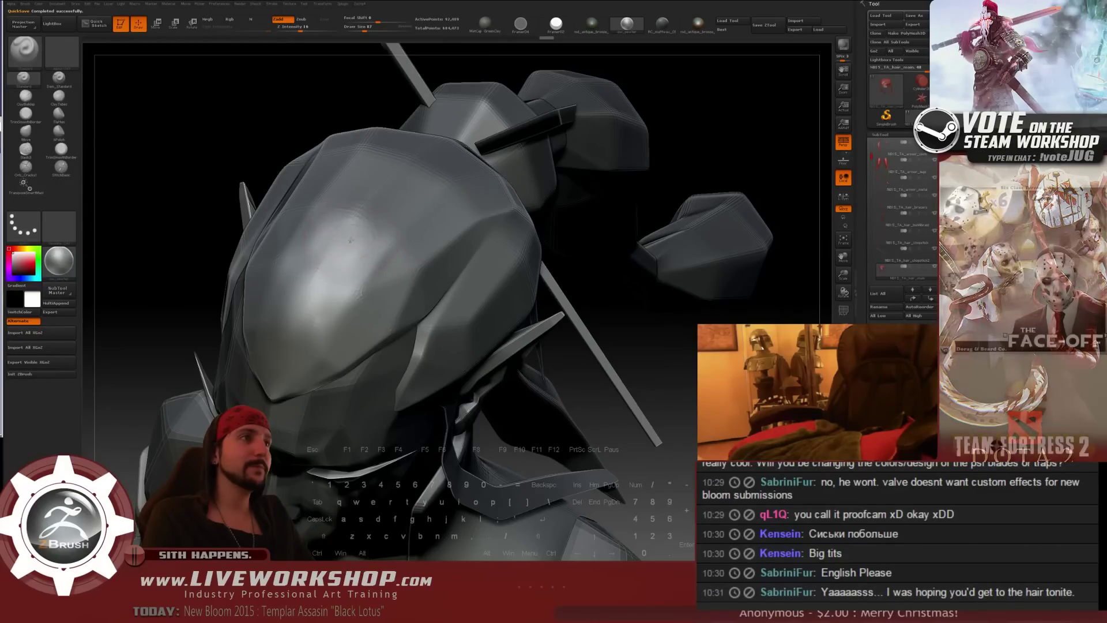
key(shift)
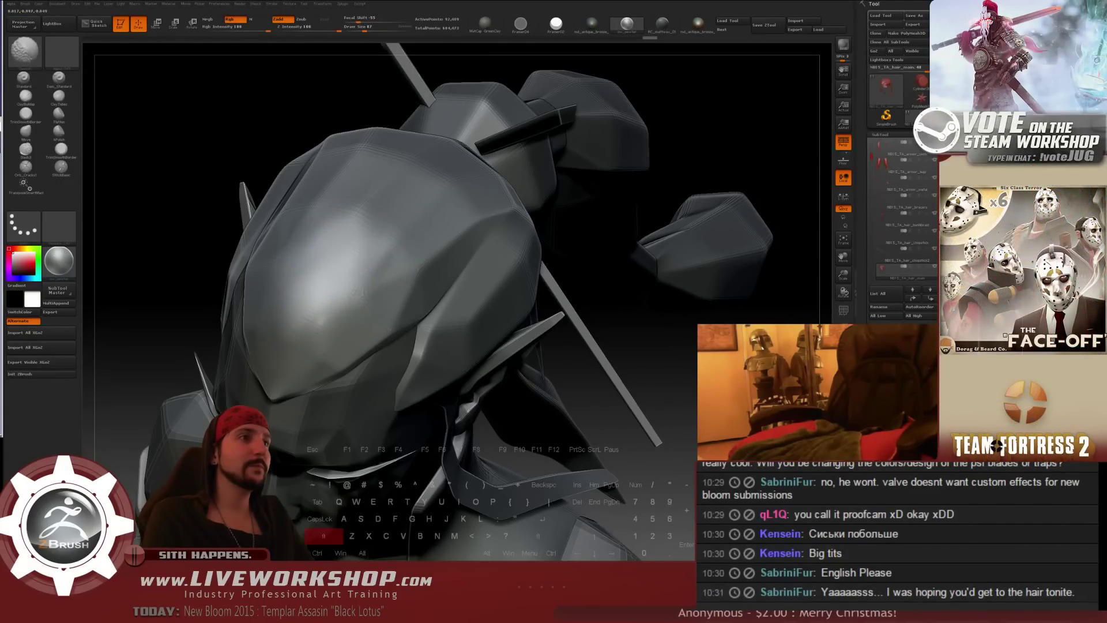
drag(598, 238, 420, 245)
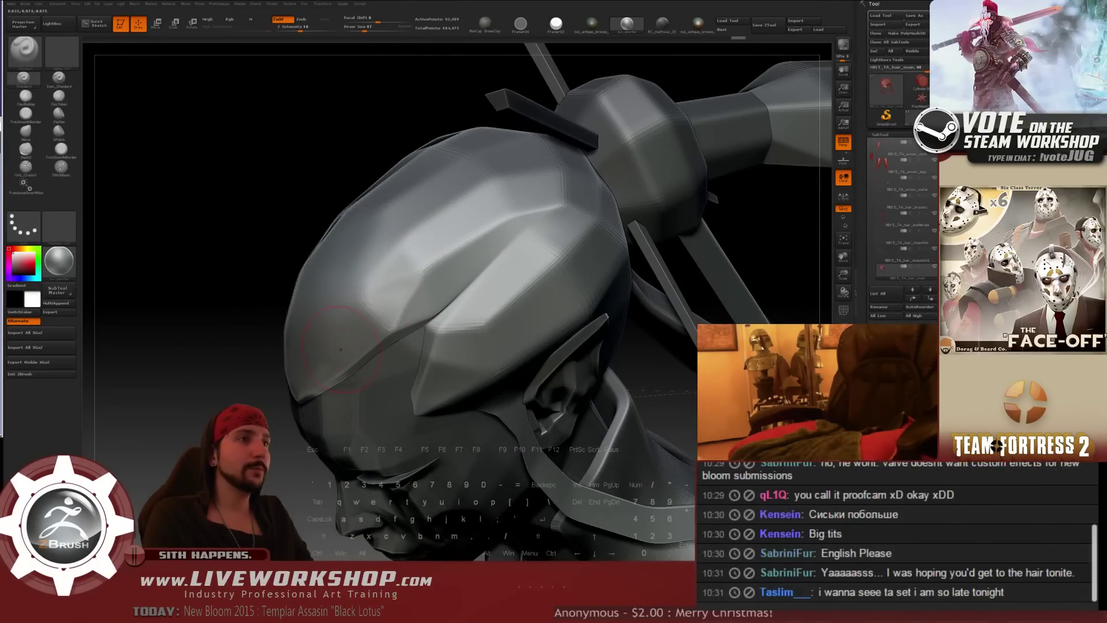
key(s)
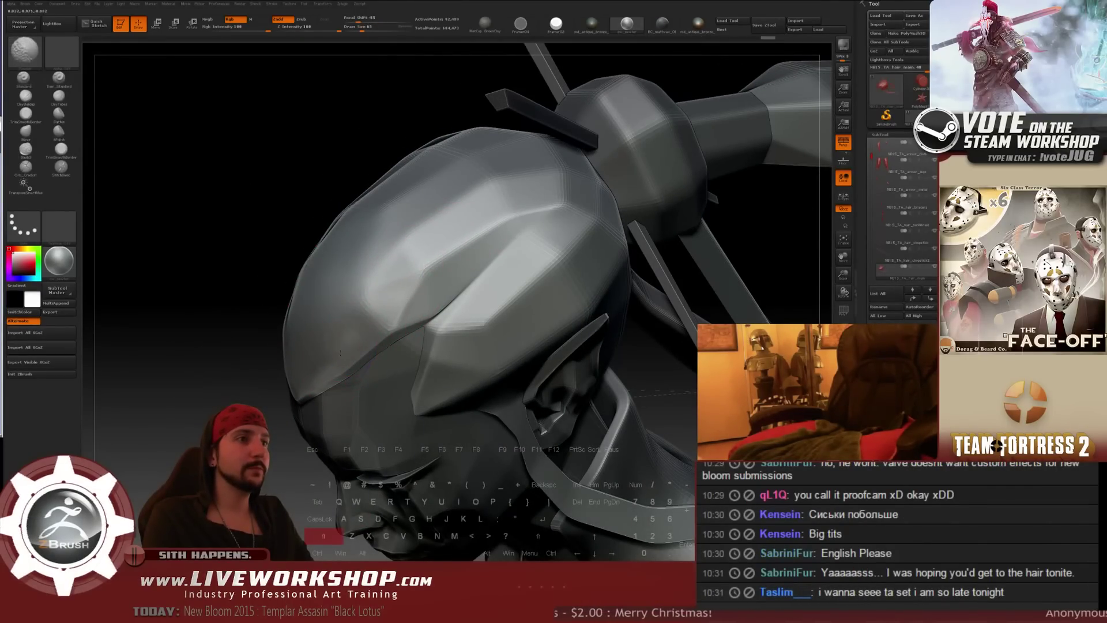
drag(260, 180, 346, 199)
key(shift)
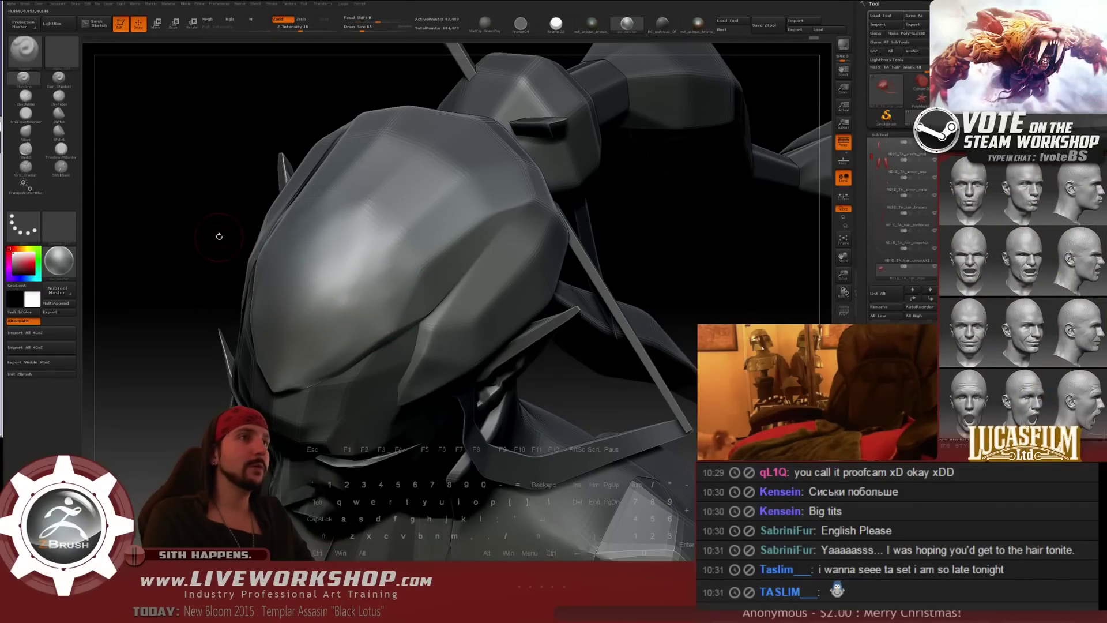
- Sculpt and smooth the crease where the top hair section meets the side section above the temple
drag(217, 237, 168, 237)
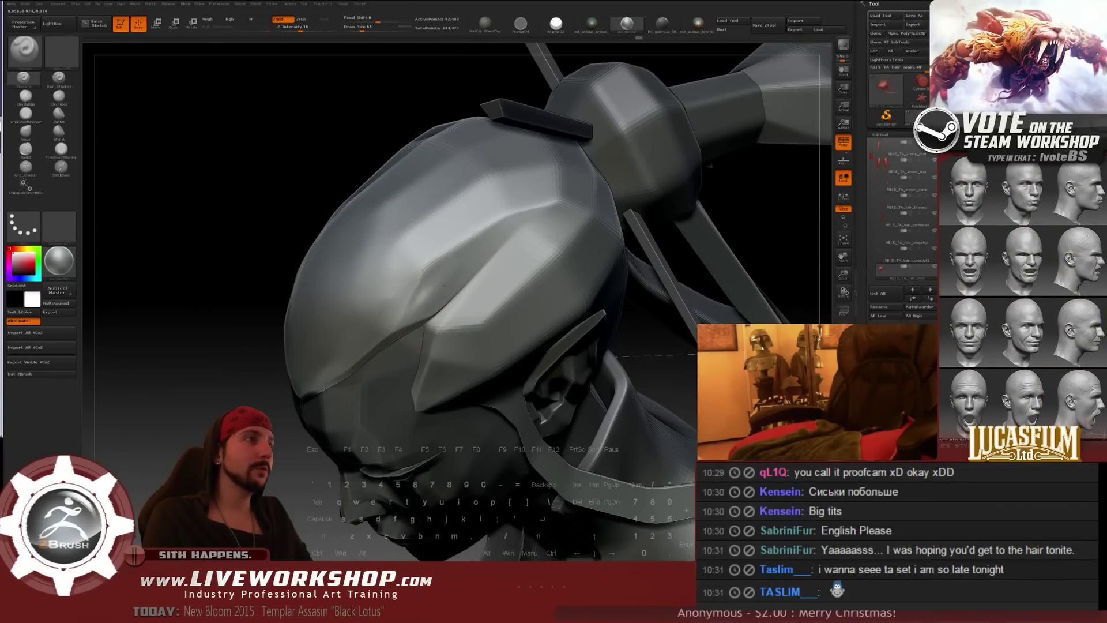
key(shift)
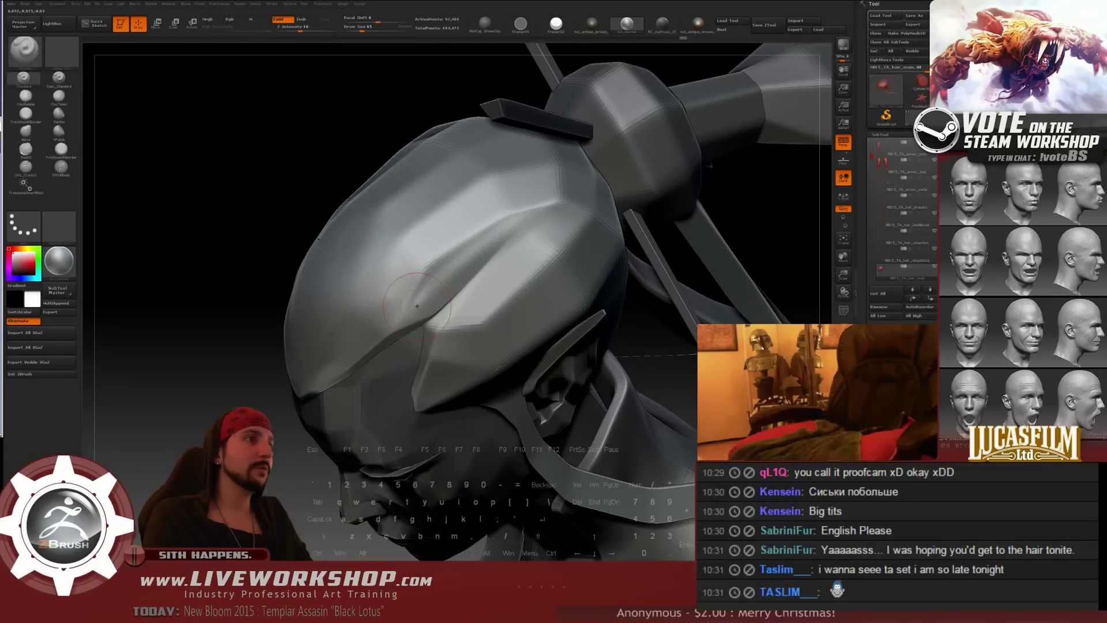
shift+drag(507, 218, 425, 272)
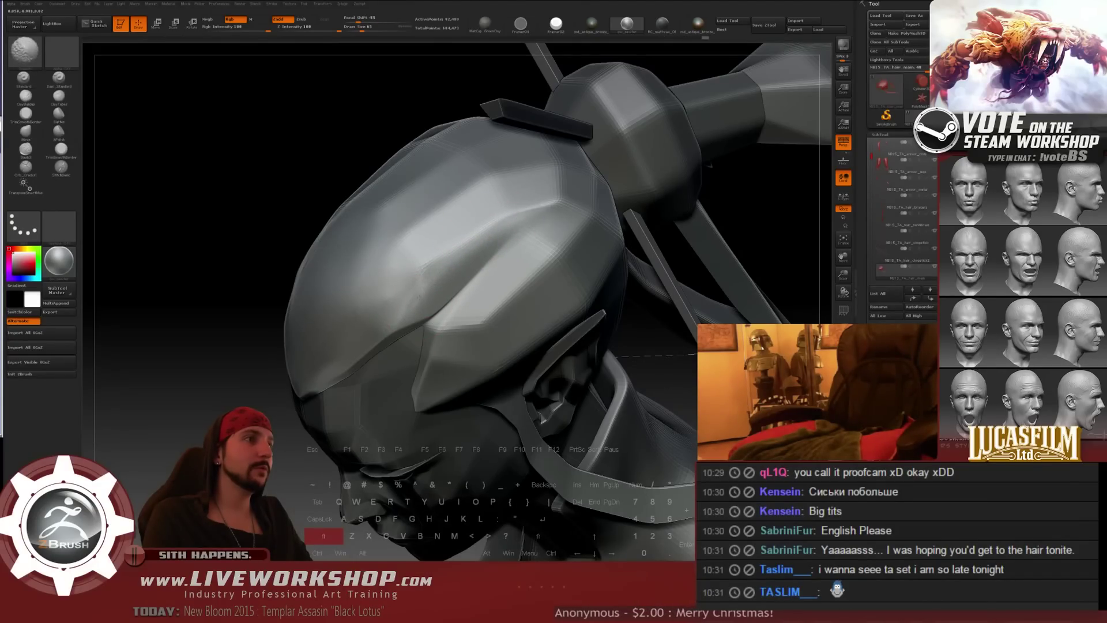
shift+drag(475, 237, 424, 267)
- Refine the hairline edge above the forehead with a smaller brush and smooth the surface beside it
drag(237, 300, 264, 264)
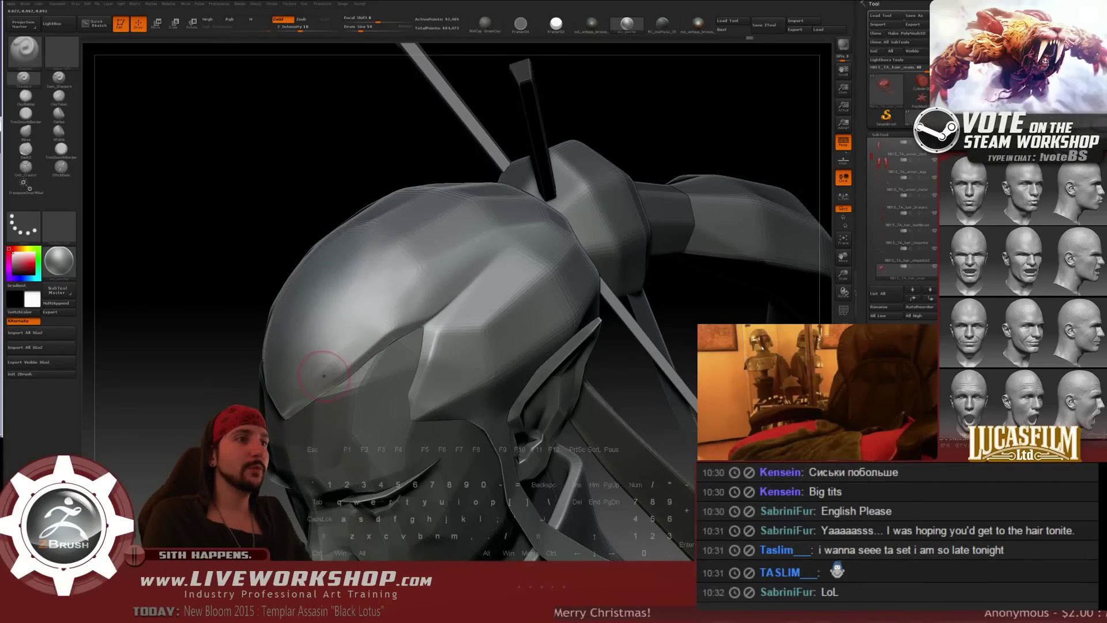
key([)
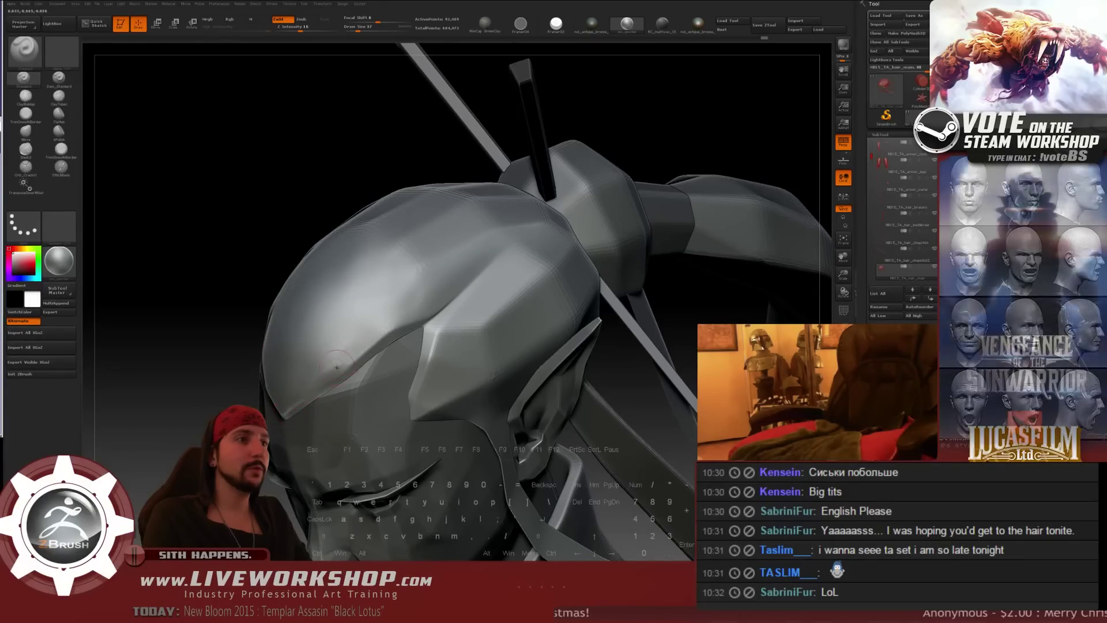
key(shift)
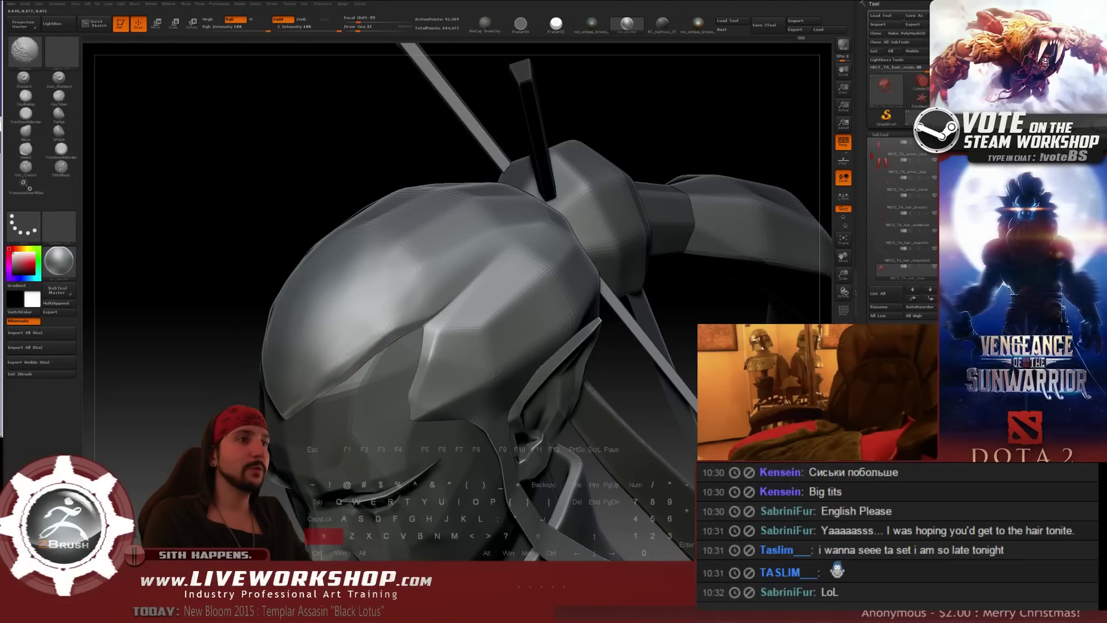
shift+drag(369, 333, 362, 342)
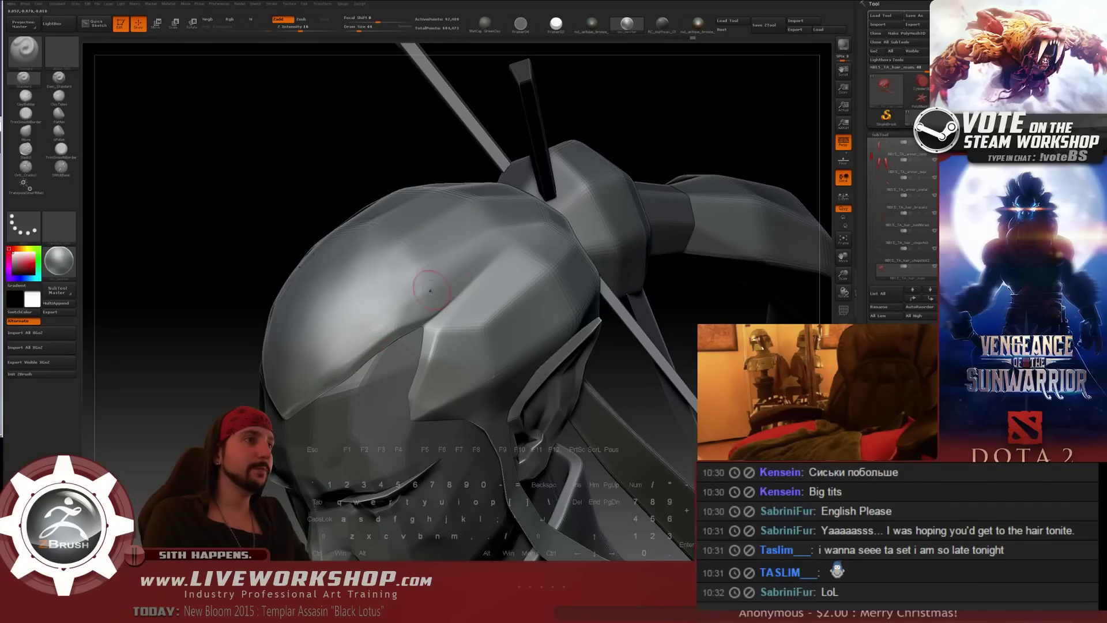
key(shift)
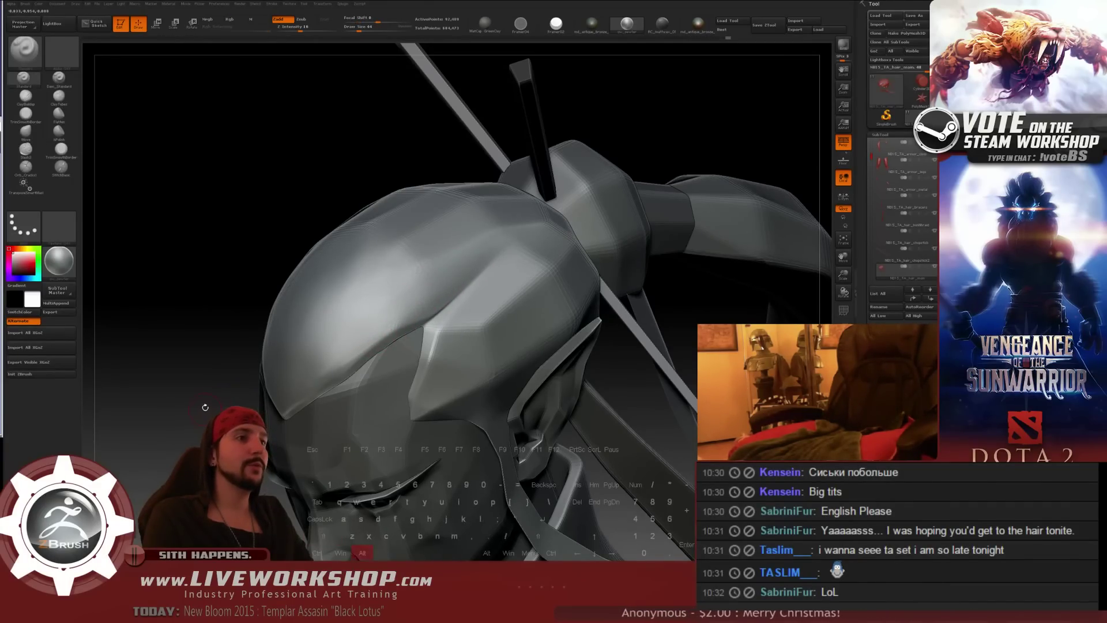
- Examine the hair piece up close and the full outfit from the side, front and three-quarter views
alt+drag(217, 288, 217, 202)
mouse_move(218, 201)
mouse_down()
mouse_move(218, 250)
mouse_move(472, 243)
mouse_move(587, 271)
mouse_move(642, 252)
mouse_move(655, 271)
mouse_move(646, 229)
mouse_move(635, 228)
mouse_up()
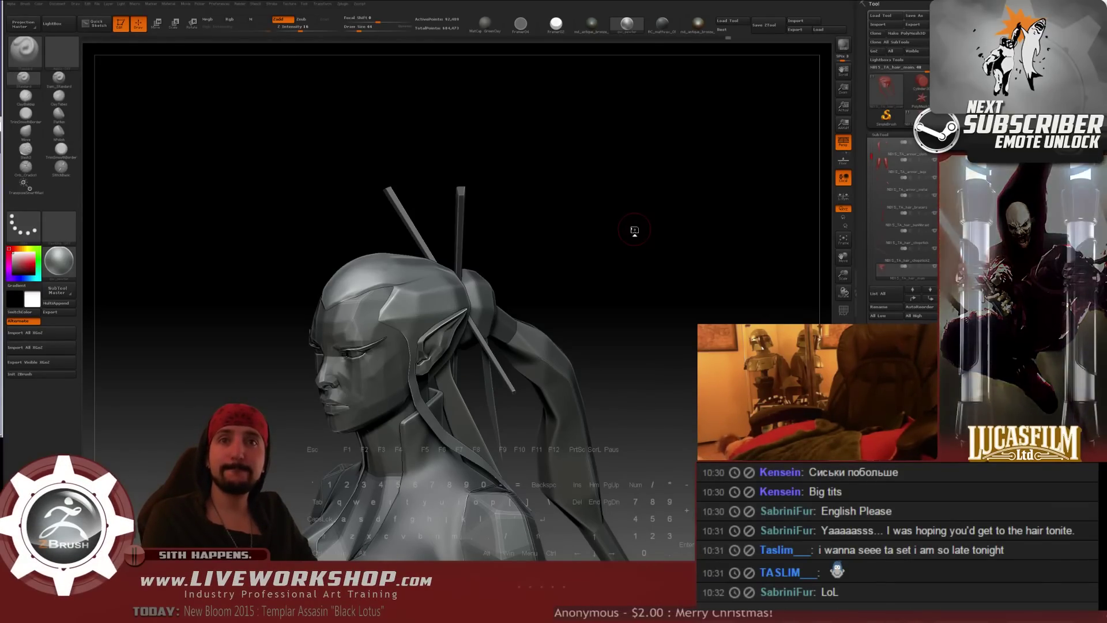
drag(569, 243, 614, 215)
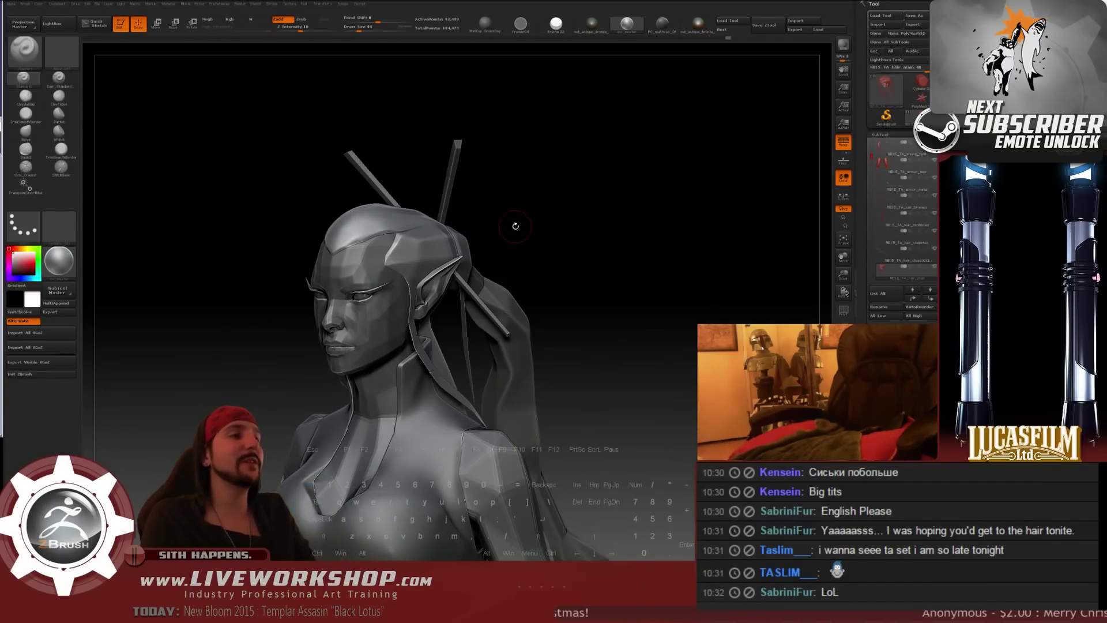
drag(566, 217, 580, 231)
key(super)
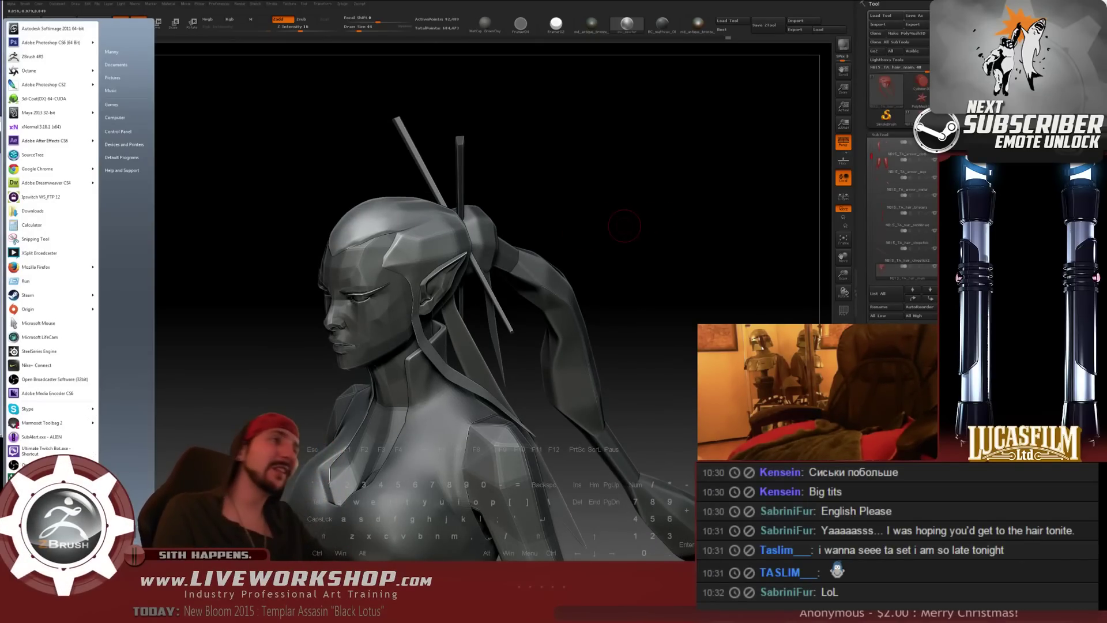
click(675, 163)
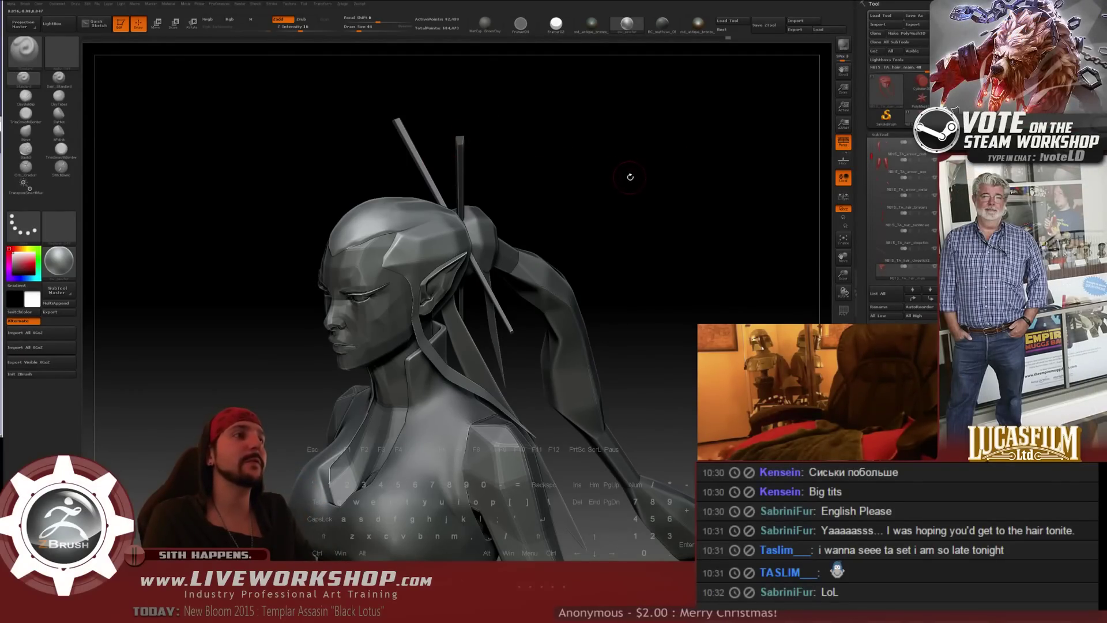
drag(630, 177, 302, 370)
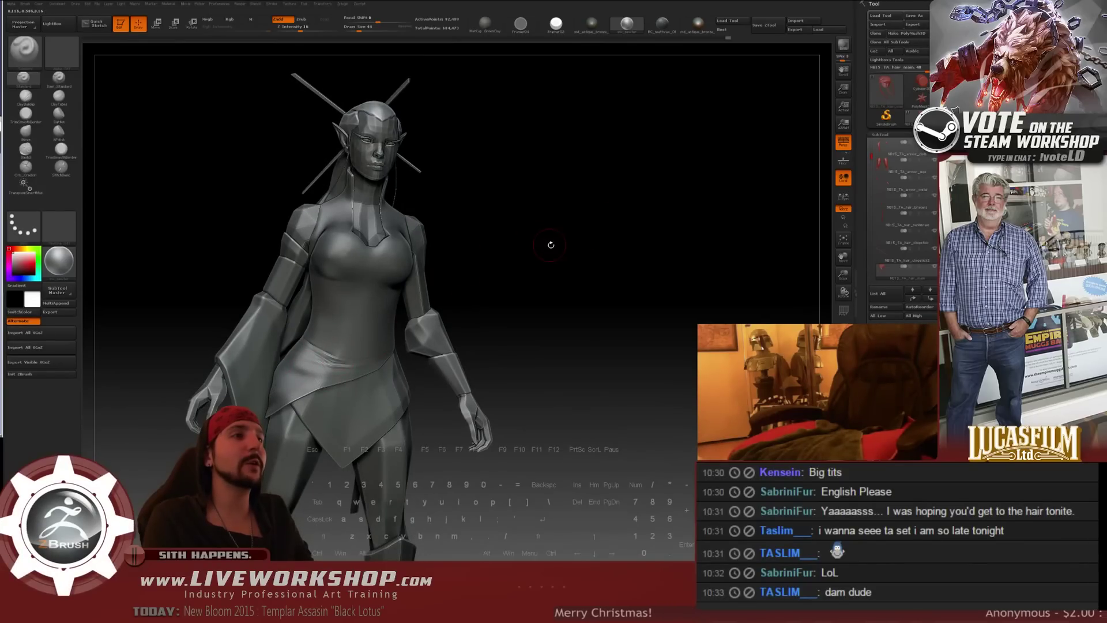
drag(551, 244, 321, 282)
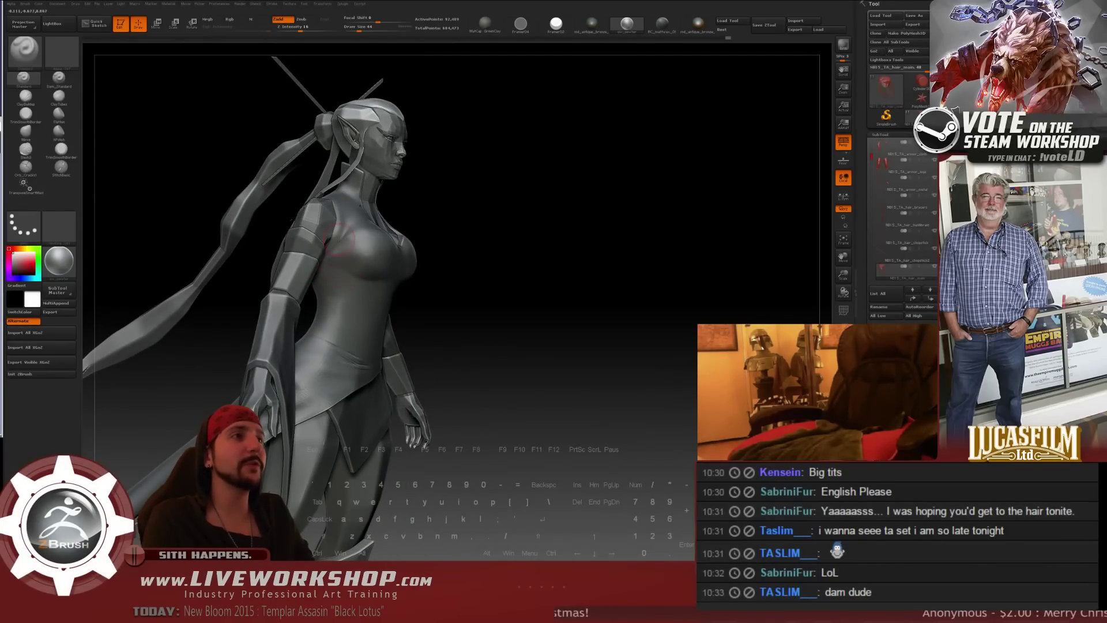
mouse_move(565, 178)
mouse_down()
mouse_move(511, 181)
mouse_move(575, 289)
mouse_move(657, 193)
mouse_move(694, 176)
mouse_move(689, 142)
mouse_move(694, 190)
mouse_move(691, 144)
mouse_move(672, 165)
mouse_move(684, 176)
mouse_move(694, 150)
mouse_move(292, 292)
mouse_up()
- Sculpt fine strand grooves running back from the pointed front hairline with a smaller brush and smooth them
key(bracketleft)
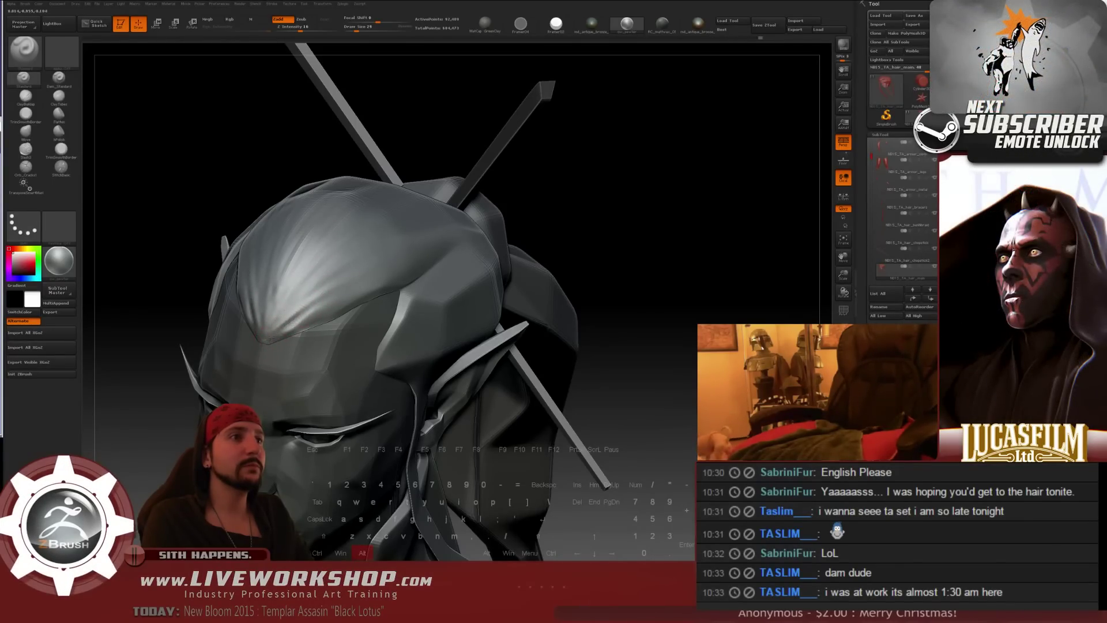
drag(326, 314, 385, 276)
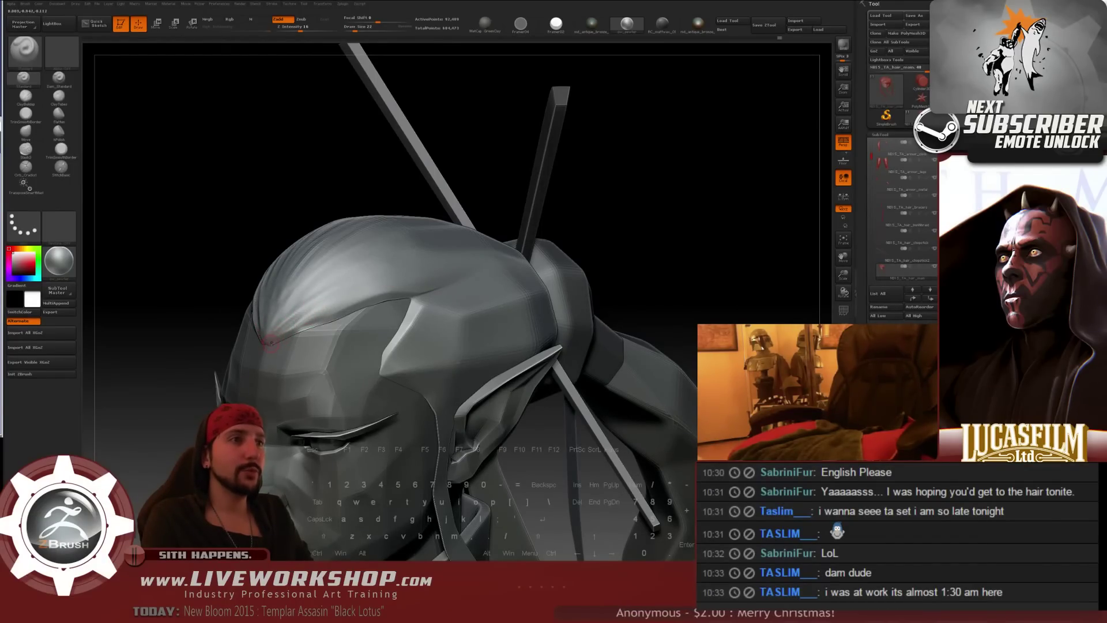
key(alt)
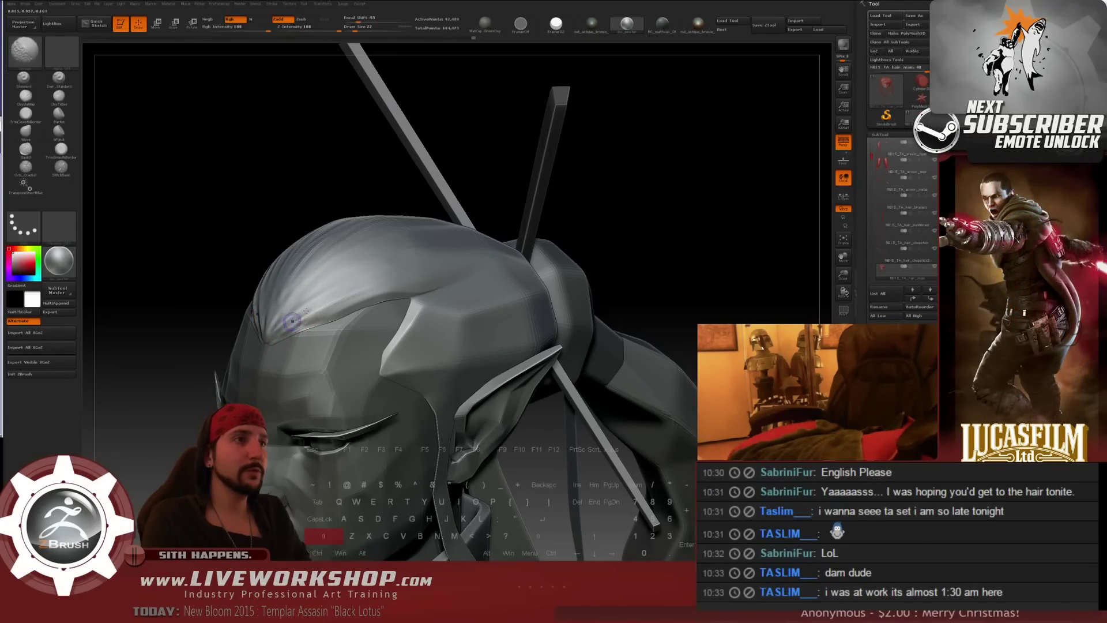
drag(300, 204, 264, 329)
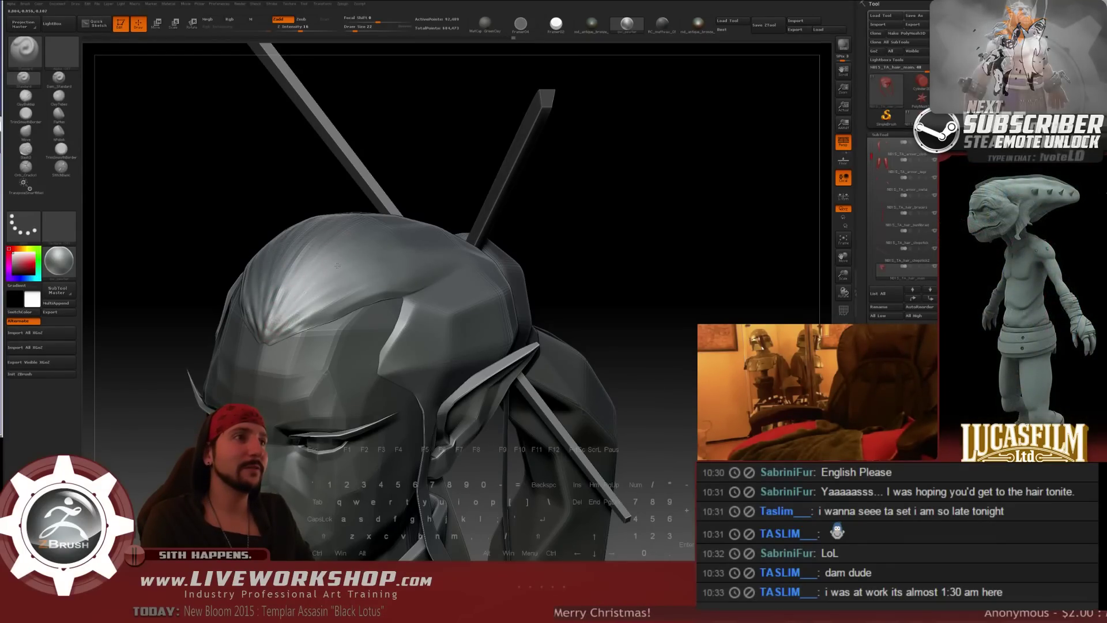
- Enlarge the brush and sculpt and smooth the faceted upper side of the crown behind the strand grooves
mouse_move(660, 255)
alt+mouse_down()
mouse_move(586, 294)
mouse_move(593, 300)
mouse_move(583, 294)
mouse_move(643, 299)
mouse_move(627, 321)
mouse_move(601, 282)
mouse_move(660, 253)
mouse_move(646, 202)
mouse_move(653, 223)
alt+mouse_up()
key(s)
drag(299, 282, 296, 282)
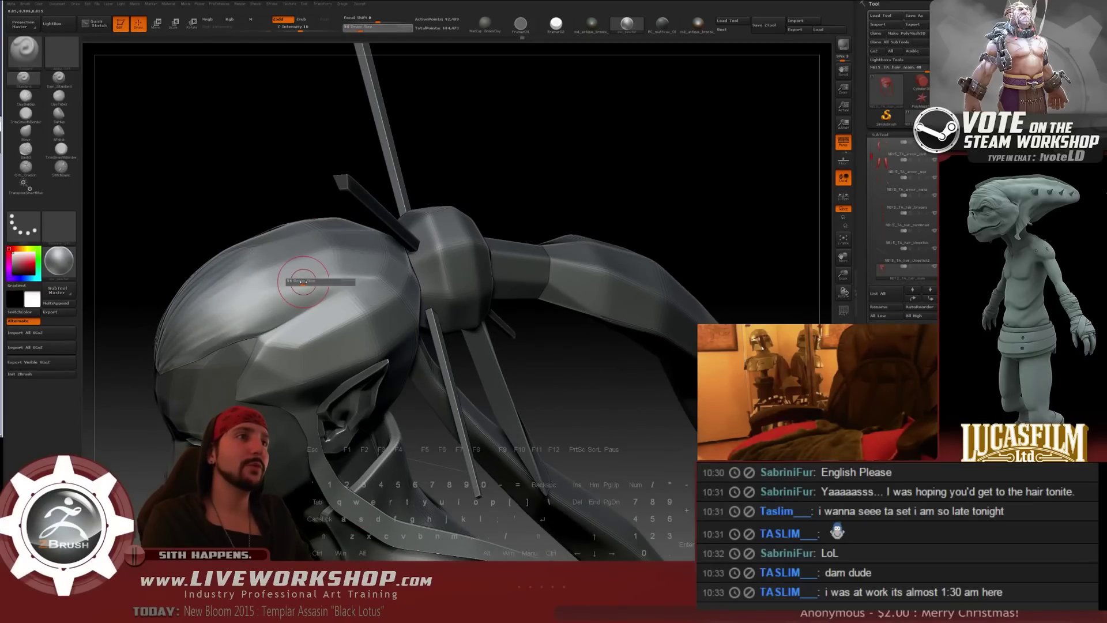
drag(532, 149, 555, 209)
key(s)
drag(303, 277, 307, 277)
drag(547, 144, 536, 160)
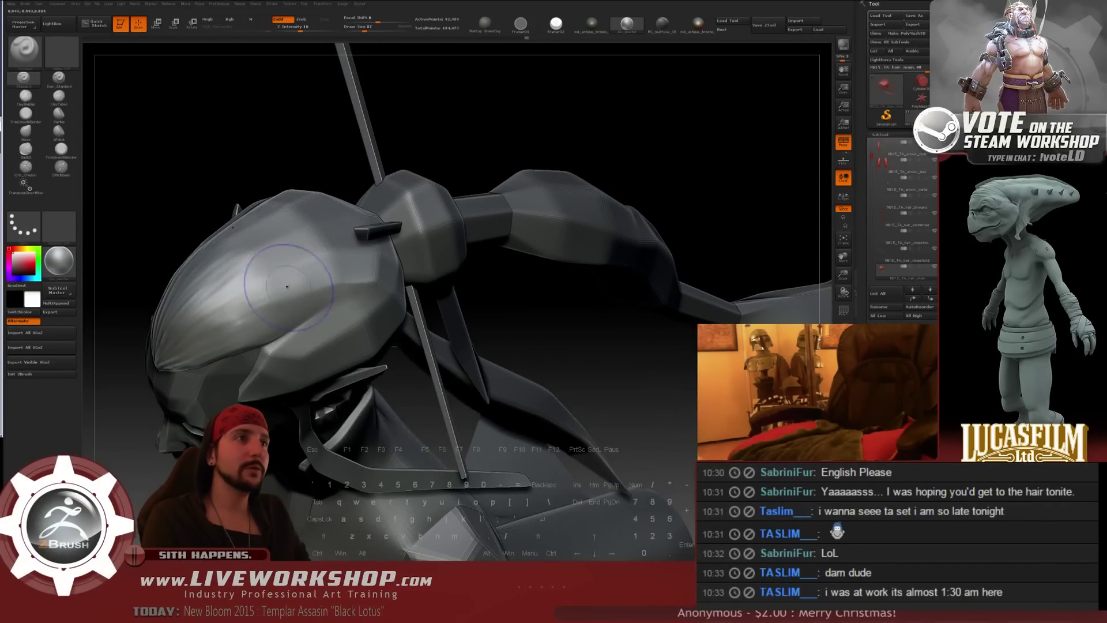
drag(444, 138, 369, 196)
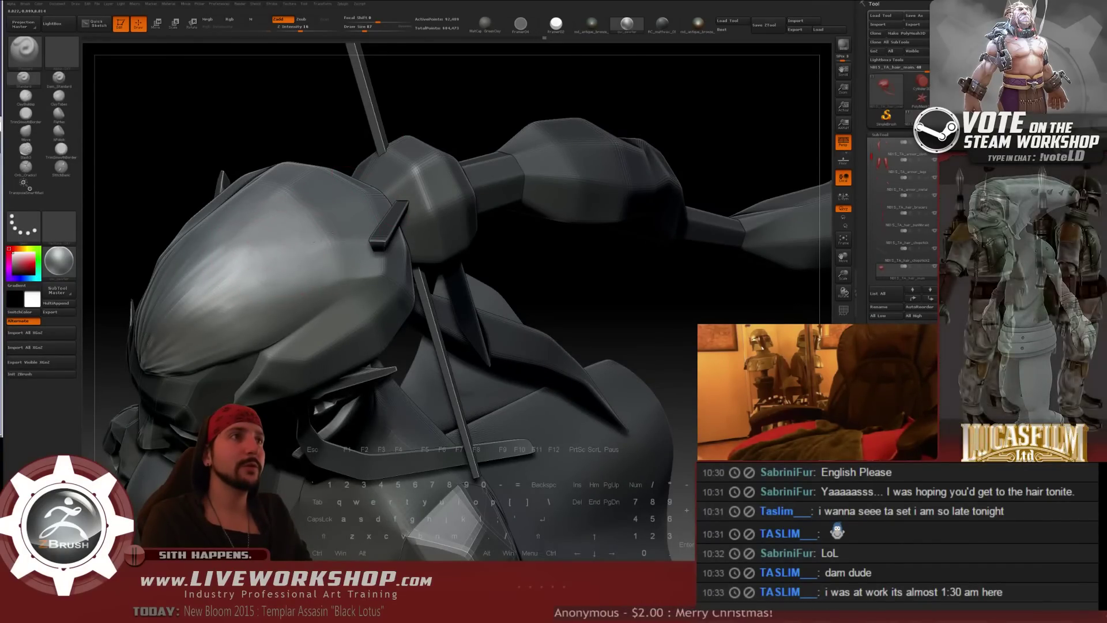
- Reduce the brush size and sculpt and smooth the top of the crown between the strand grooves and the bun
key(s)
drag(287, 239, 284, 238)
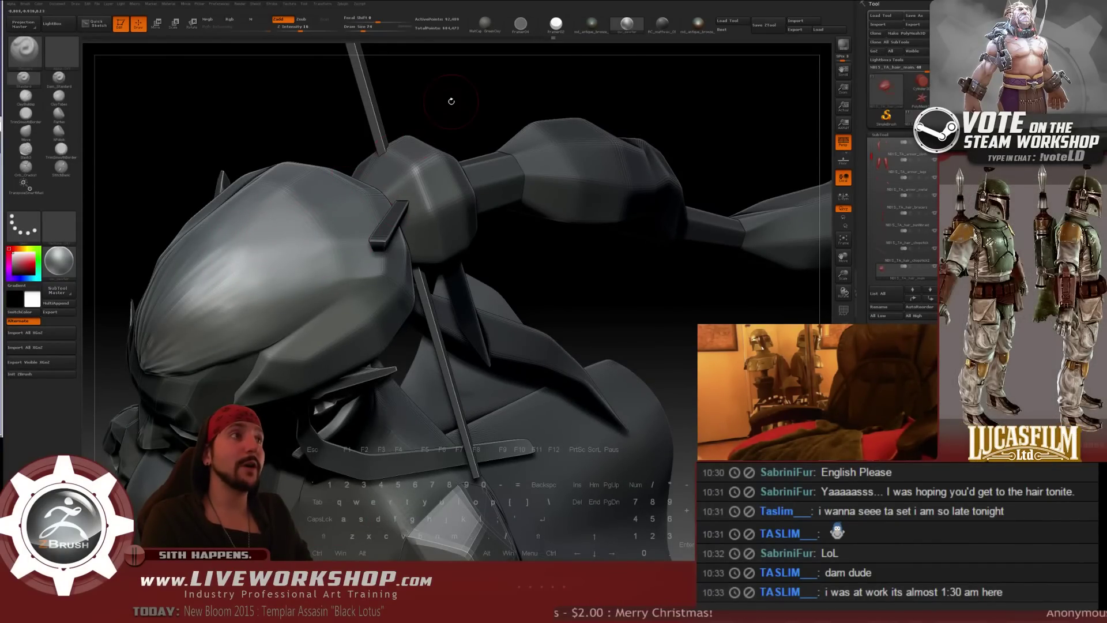
mouse_move(450, 102)
mouse_down()
mouse_move(509, 115)
mouse_move(363, 219)
mouse_move(343, 274)
mouse_up()
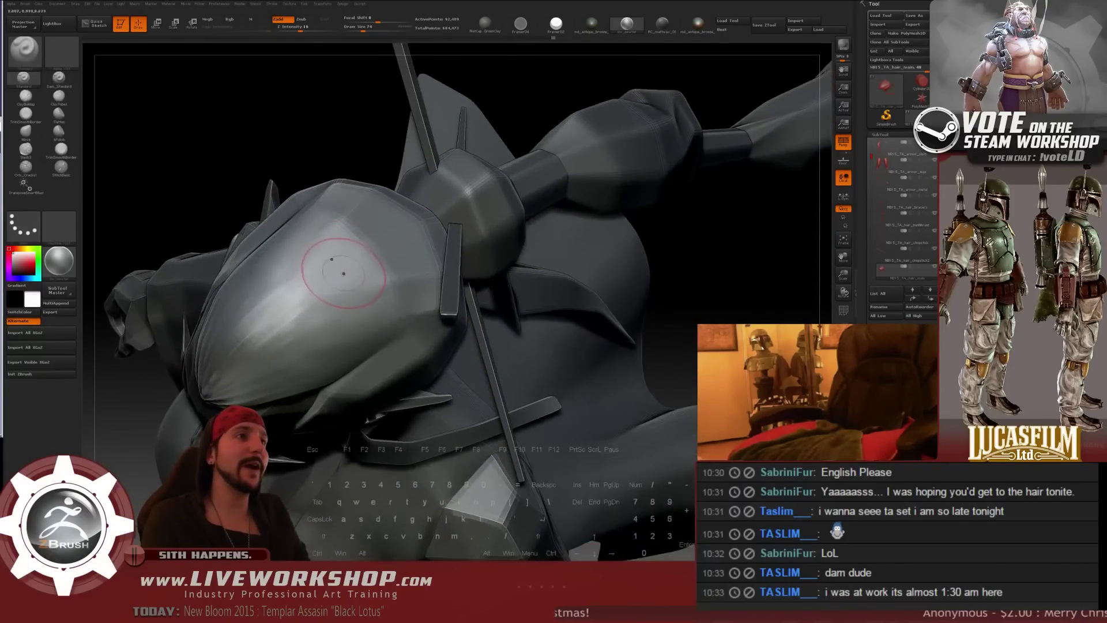
drag(323, 150, 347, 262)
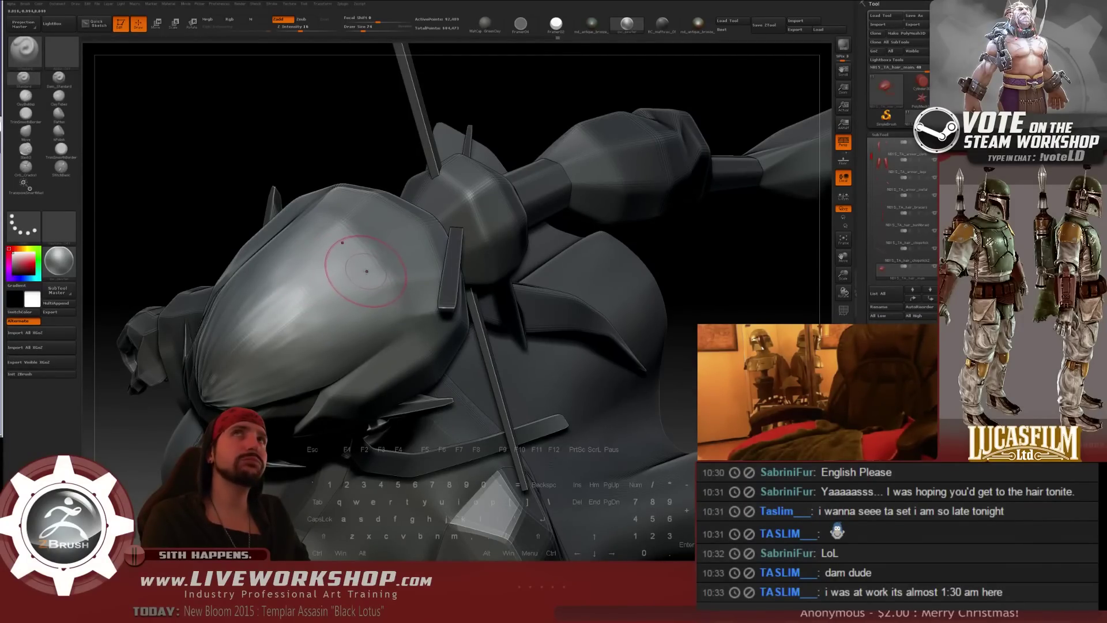
mouse_move(333, 158)
mouse_down()
mouse_move(352, 171)
mouse_move(350, 154)
mouse_up()
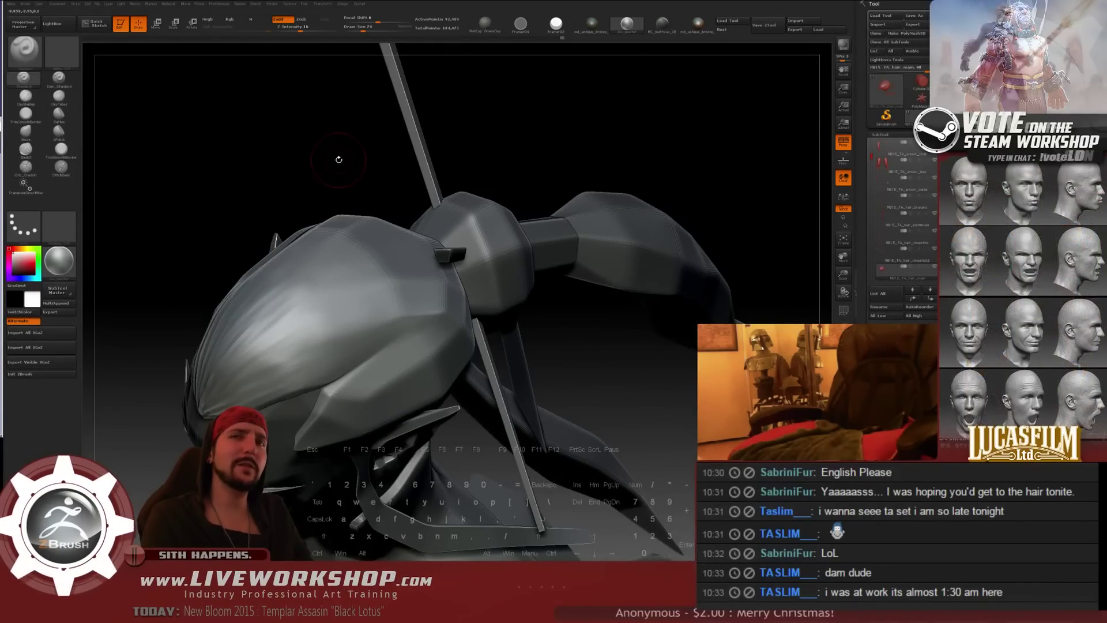
mouse_move(338, 159)
mouse_down()
mouse_move(336, 269)
mouse_move(331, 239)
mouse_up()
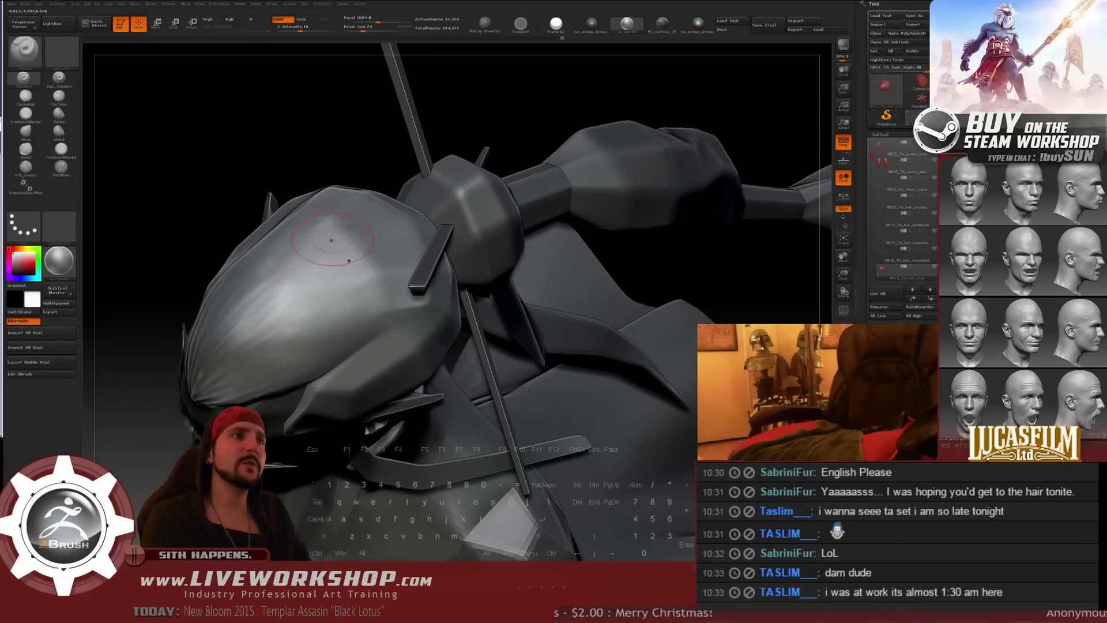
key(shift)
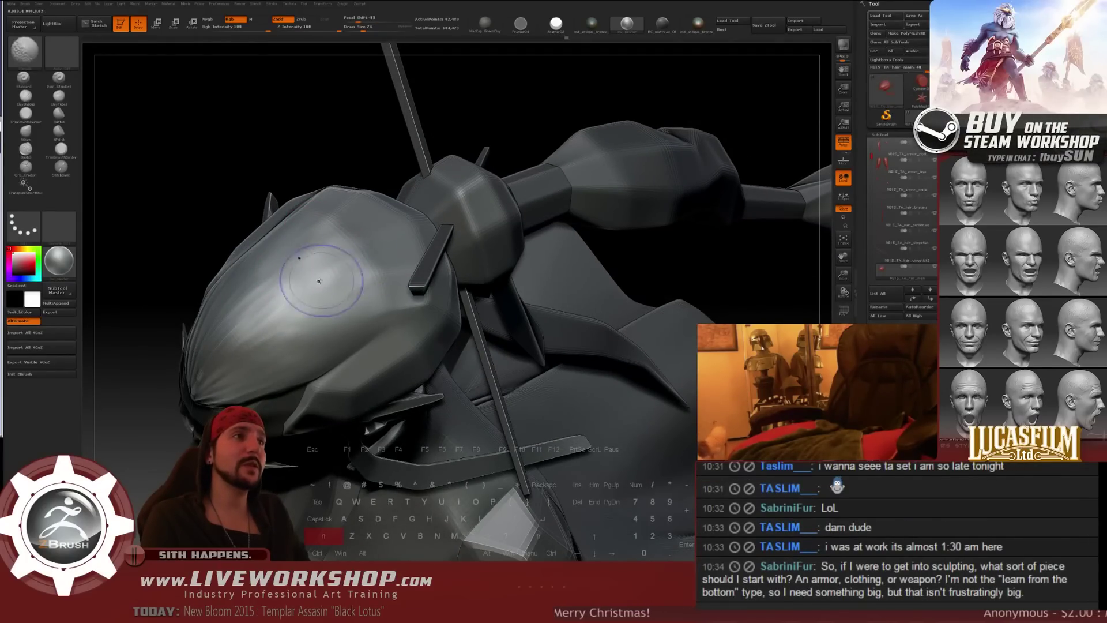
- Sculpt and smooth the hard facets on the side of the crown beneath the hair stick
drag(499, 109, 490, 107)
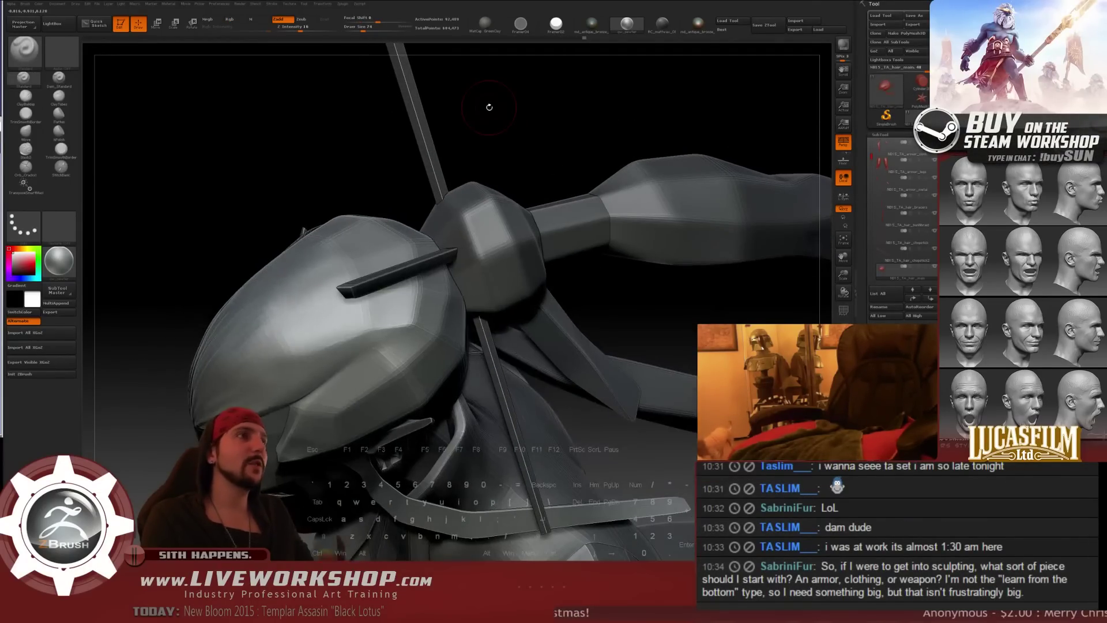
mouse_move(413, 151)
mouse_down()
mouse_move(309, 310)
mouse_move(321, 308)
mouse_up()
drag(458, 135, 508, 165)
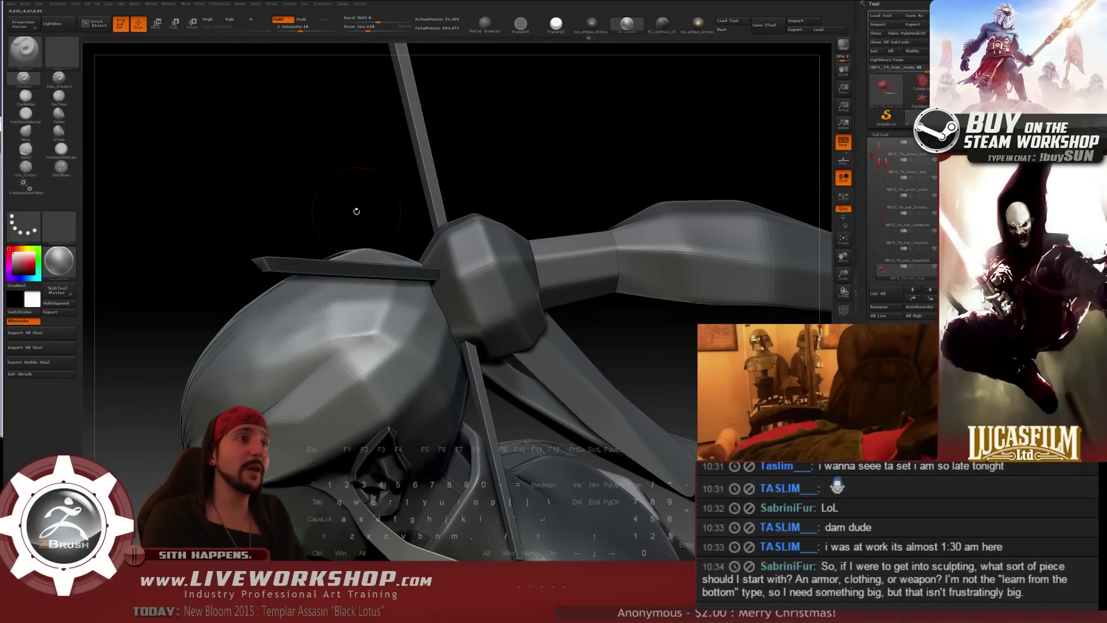
drag(357, 212, 356, 316)
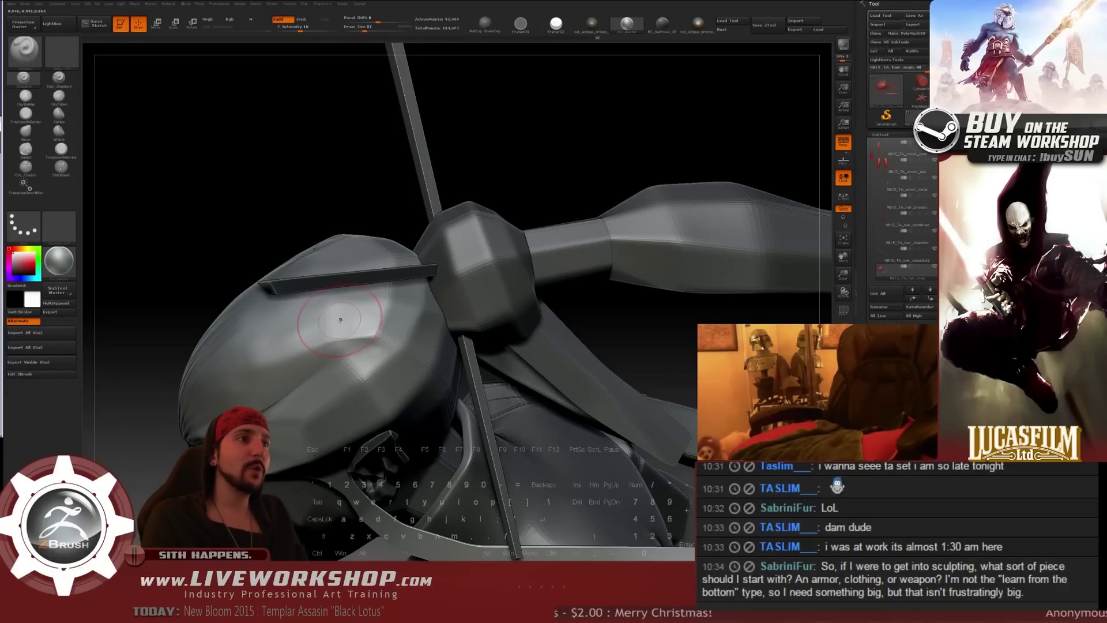
drag(294, 181, 329, 316)
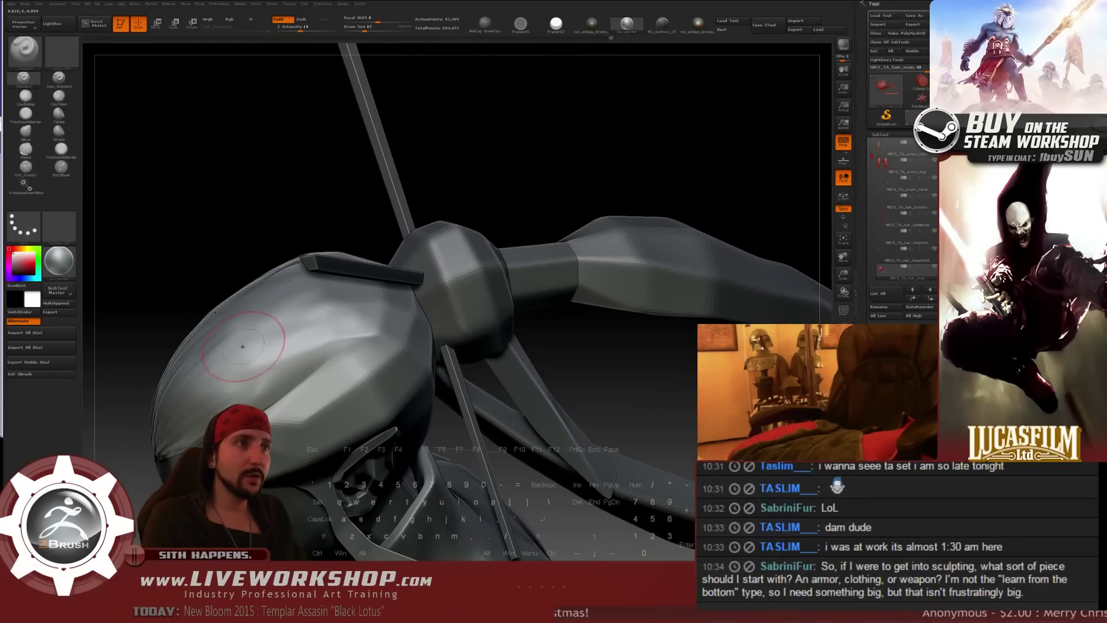
key(shift)
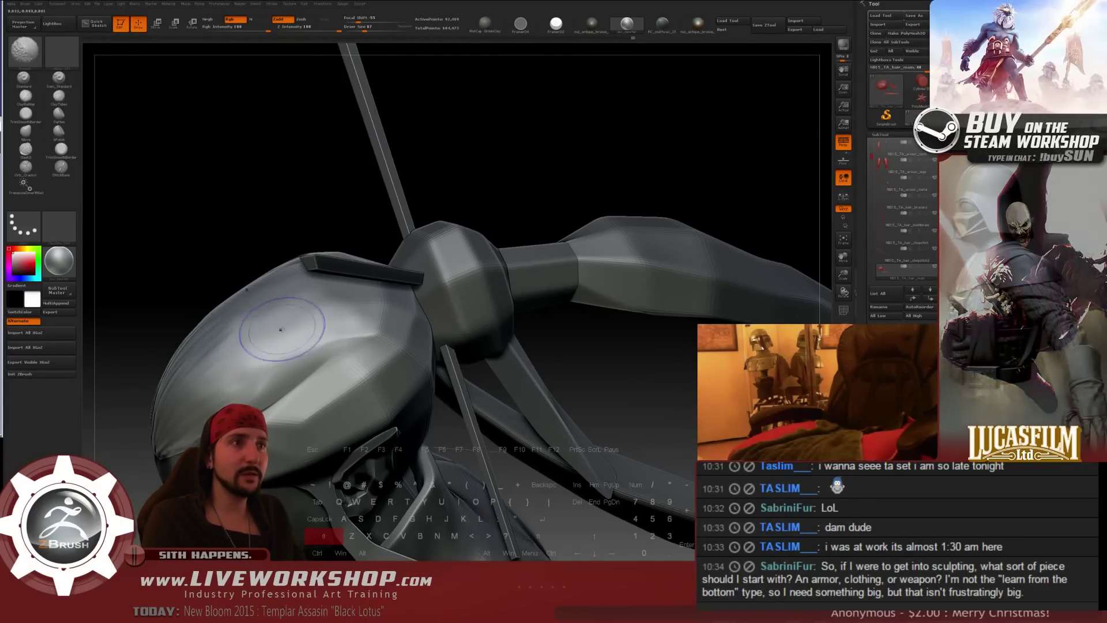
- Round off the rear of the crown in front of the bun and blend it into the grooved front hair
drag(363, 191, 304, 181)
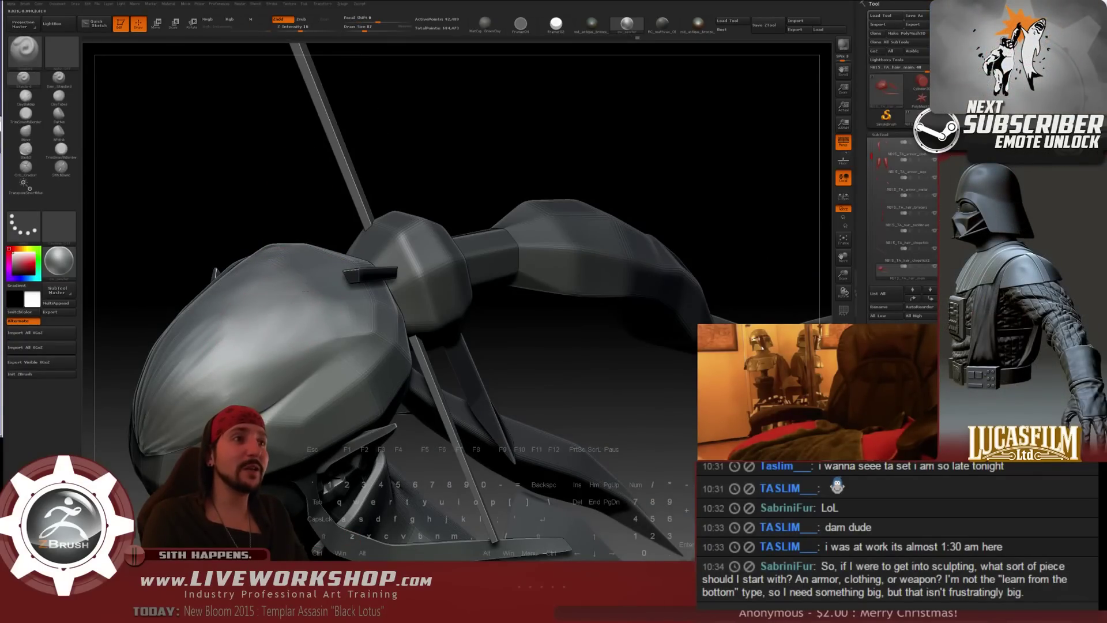
key(shift)
drag(398, 167, 341, 176)
key(shift)
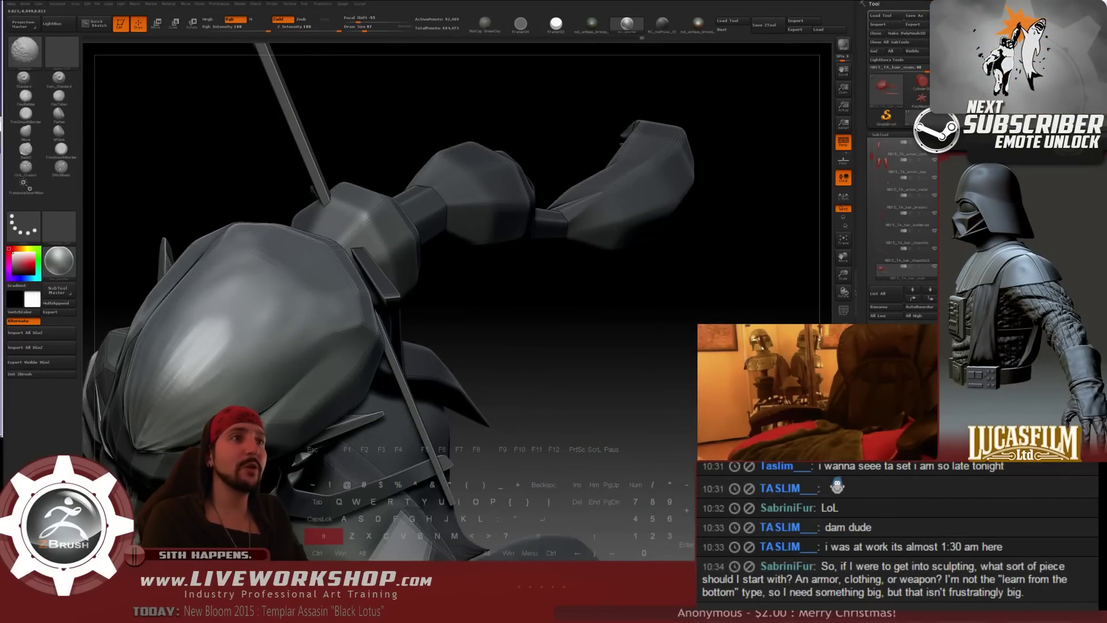
drag(524, 285, 300, 323)
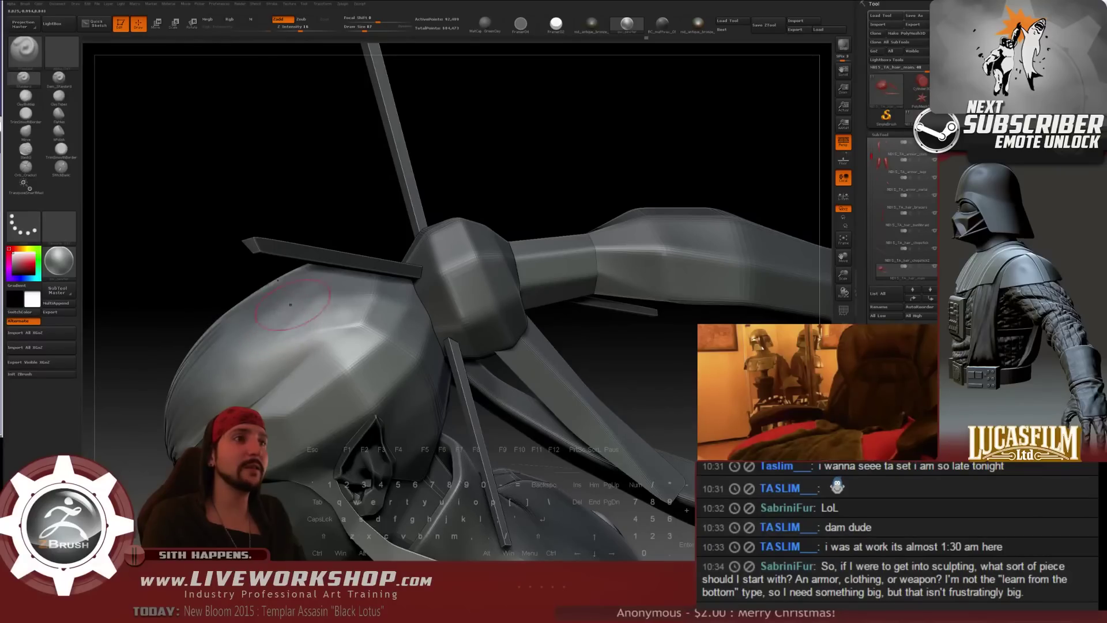
drag(341, 206, 311, 237)
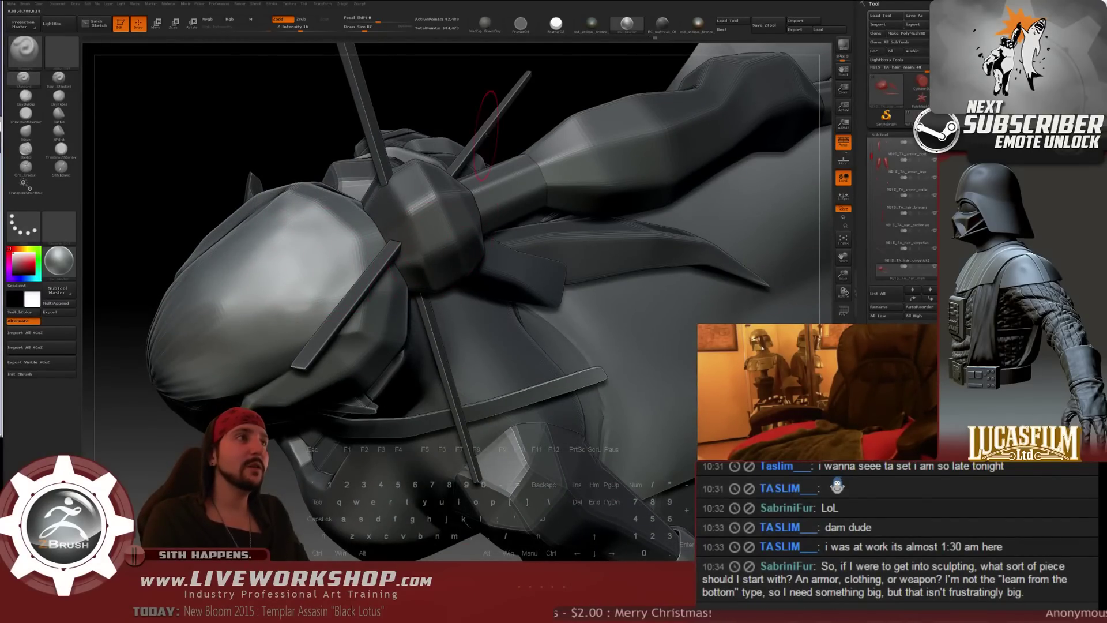
drag(530, 118, 369, 235)
- Isolate the main hair piece and sculpt and smooth the back of the crown where the bun attaches
click(935, 266)
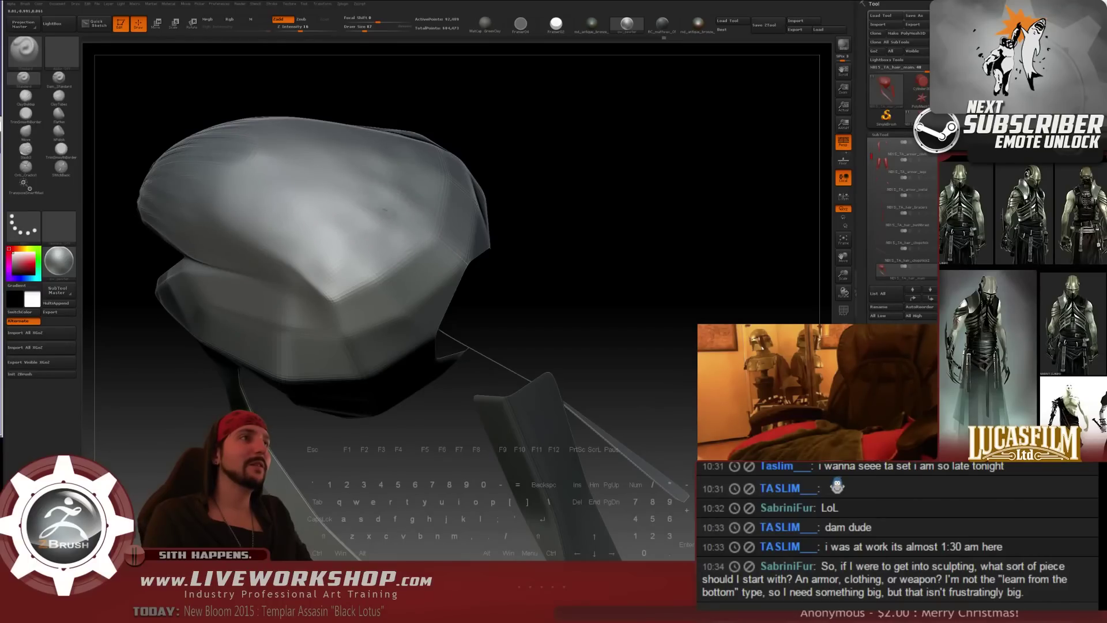
key(shift)
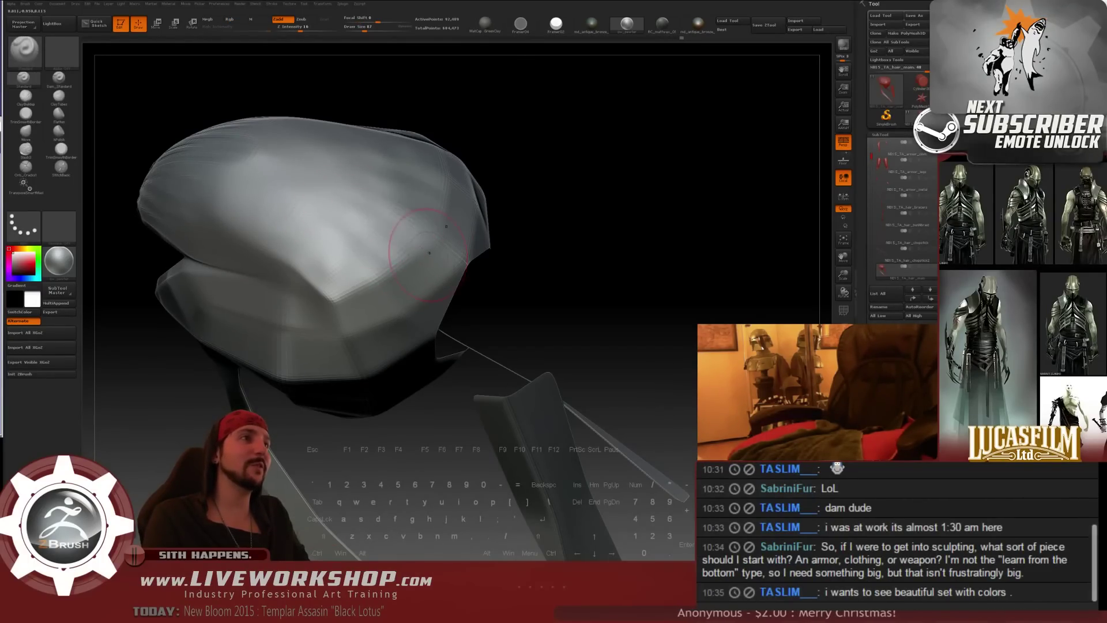
mouse_move(577, 207)
mouse_down()
mouse_move(601, 211)
mouse_move(435, 206)
mouse_up()
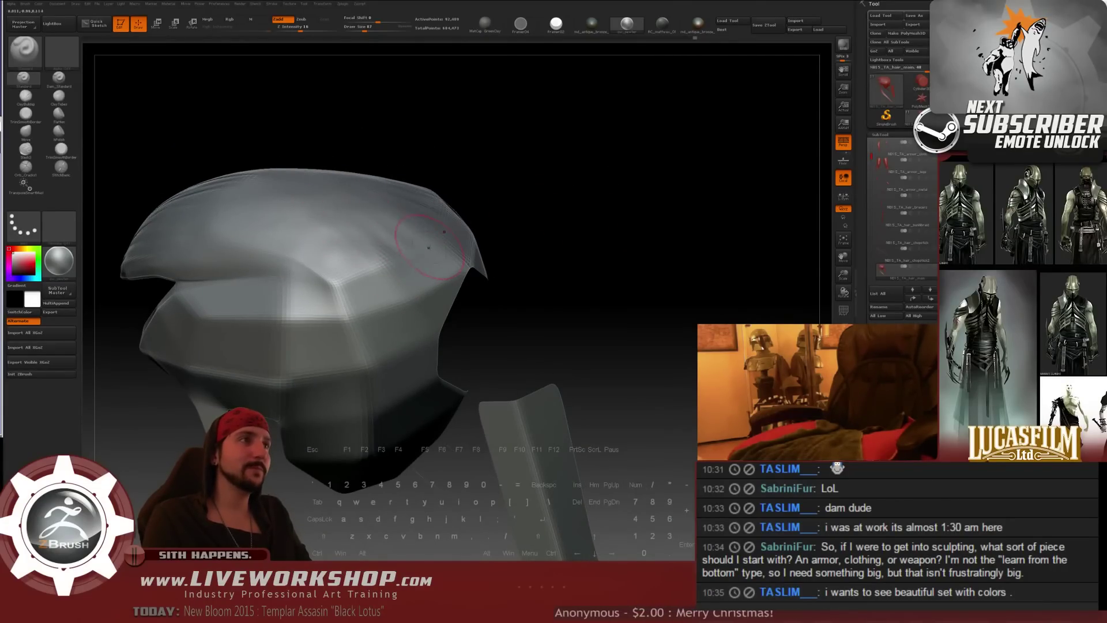
mouse_move(374, 228)
mouse_down()
mouse_move(398, 260)
mouse_move(413, 260)
mouse_up()
key(])
key([)
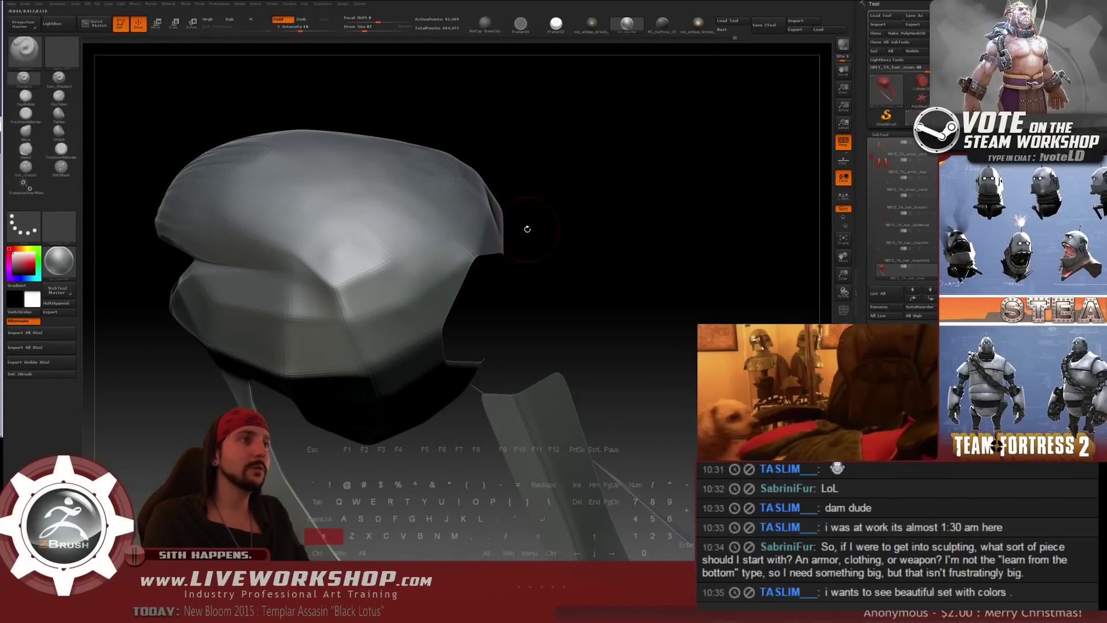
- Sculpt and smooth the pointed ridge where the top hair section meets the lower faceted section
drag(527, 227, 369, 289)
drag(346, 247, 319, 243)
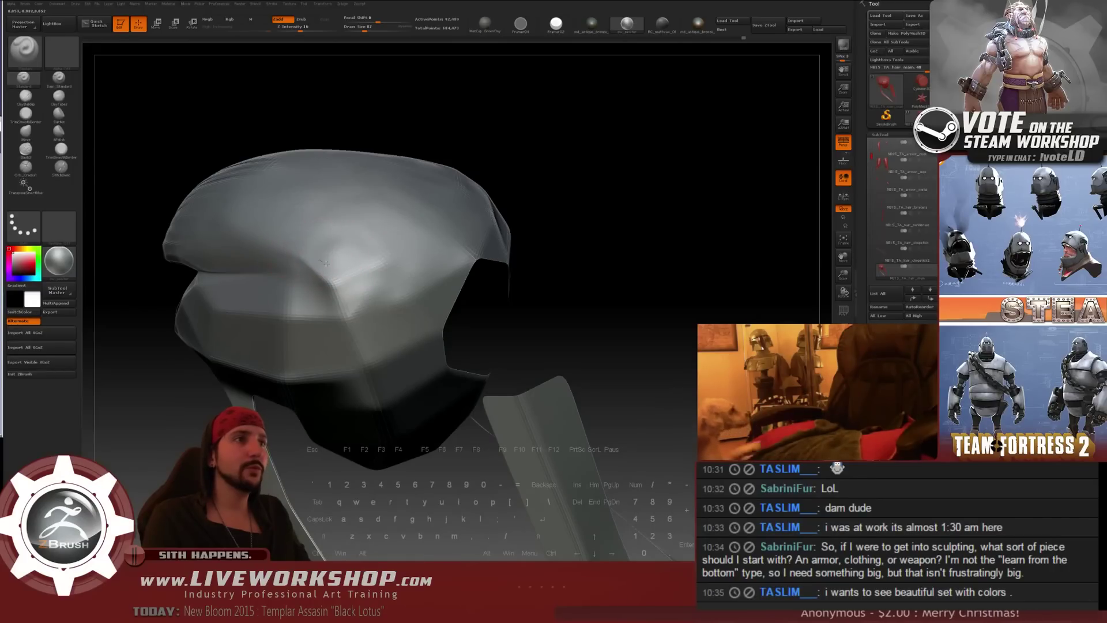
key(shift)
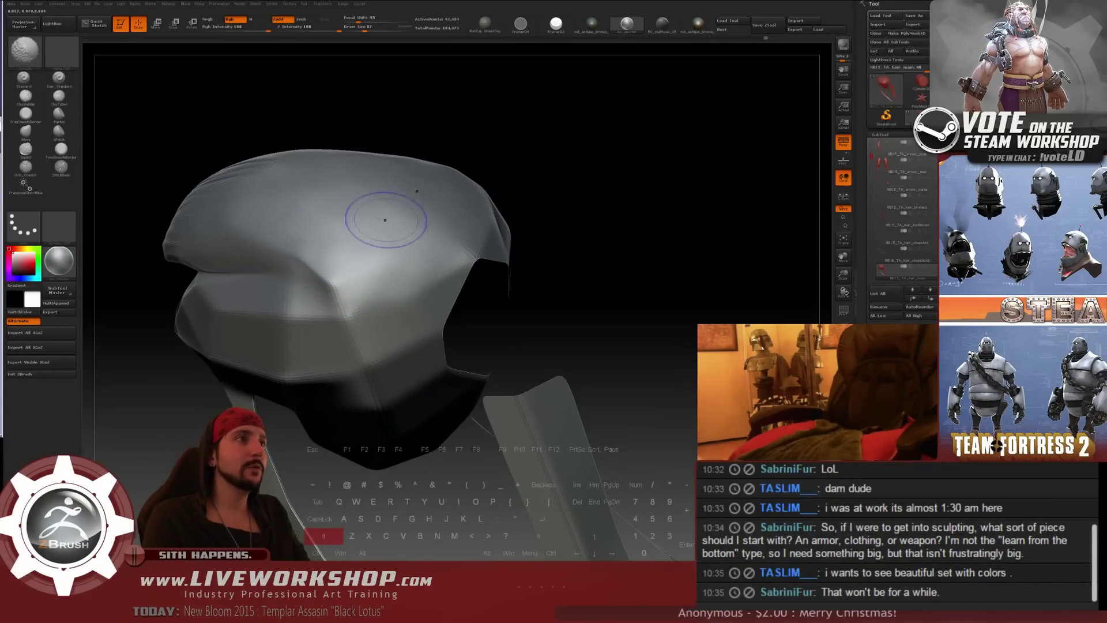
drag(593, 202, 380, 252)
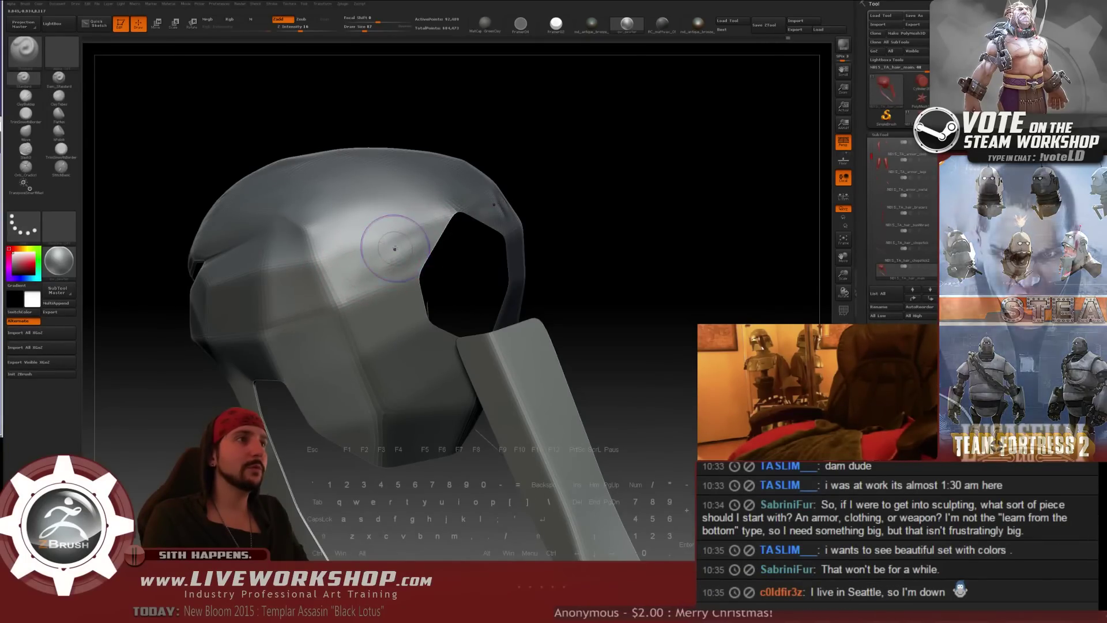
- Sculpt and smooth the side of the crown next to the bun opening, softening the hard facets below the top hair section
key(shift)
mouse_move(548, 214)
mouse_down()
mouse_move(600, 190)
mouse_move(583, 202)
mouse_move(670, 216)
mouse_move(666, 239)
mouse_up()
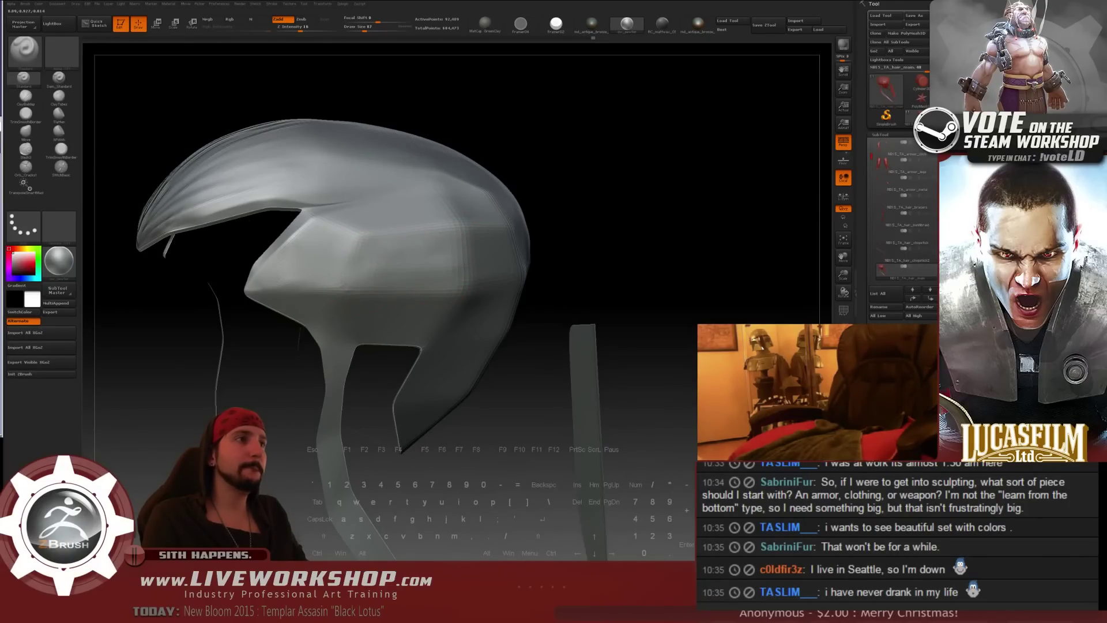
key(shift)
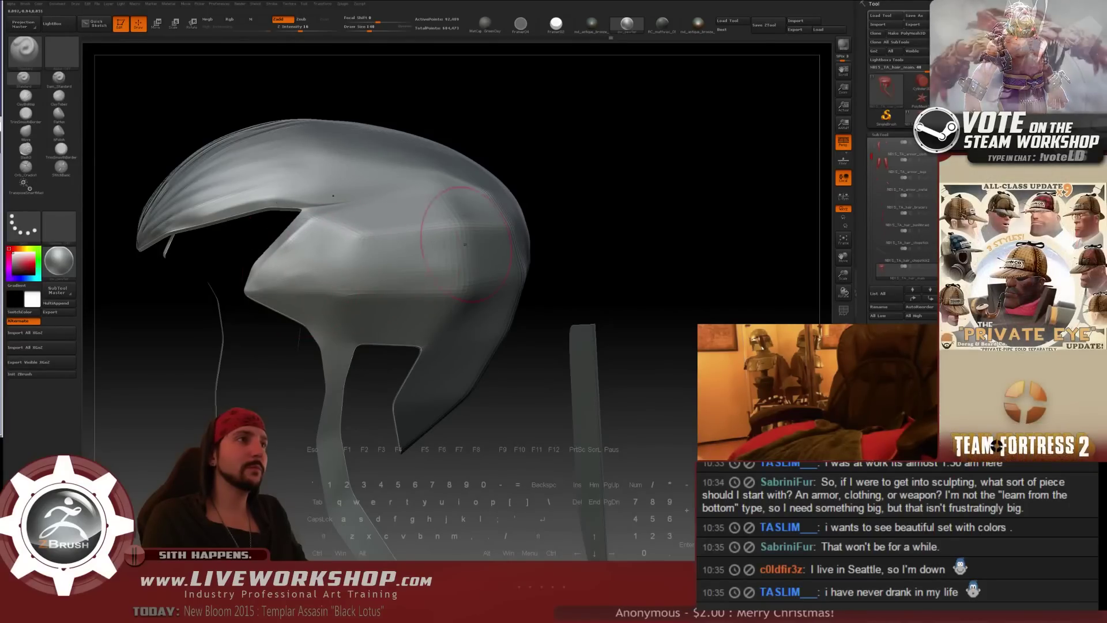
drag(374, 267, 503, 241)
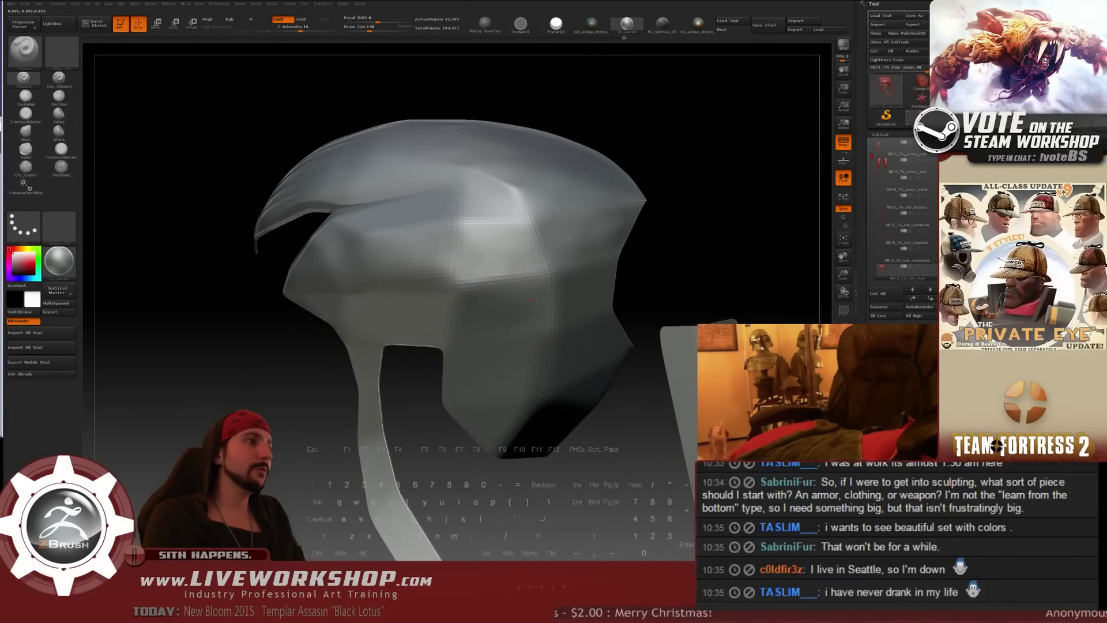
drag(717, 242, 442, 288)
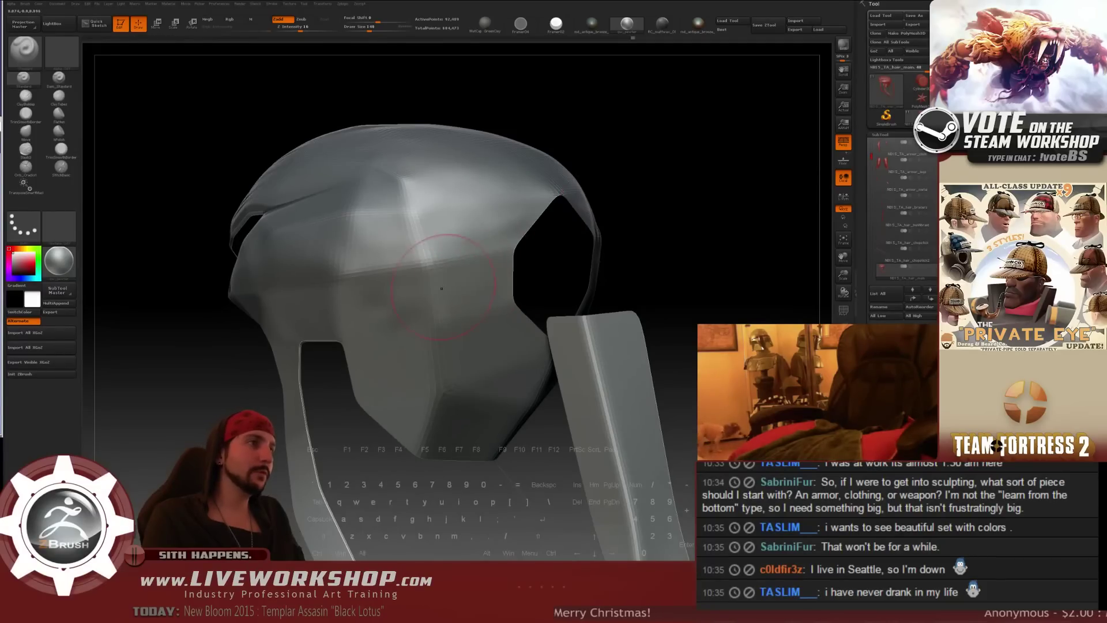
key(shift)
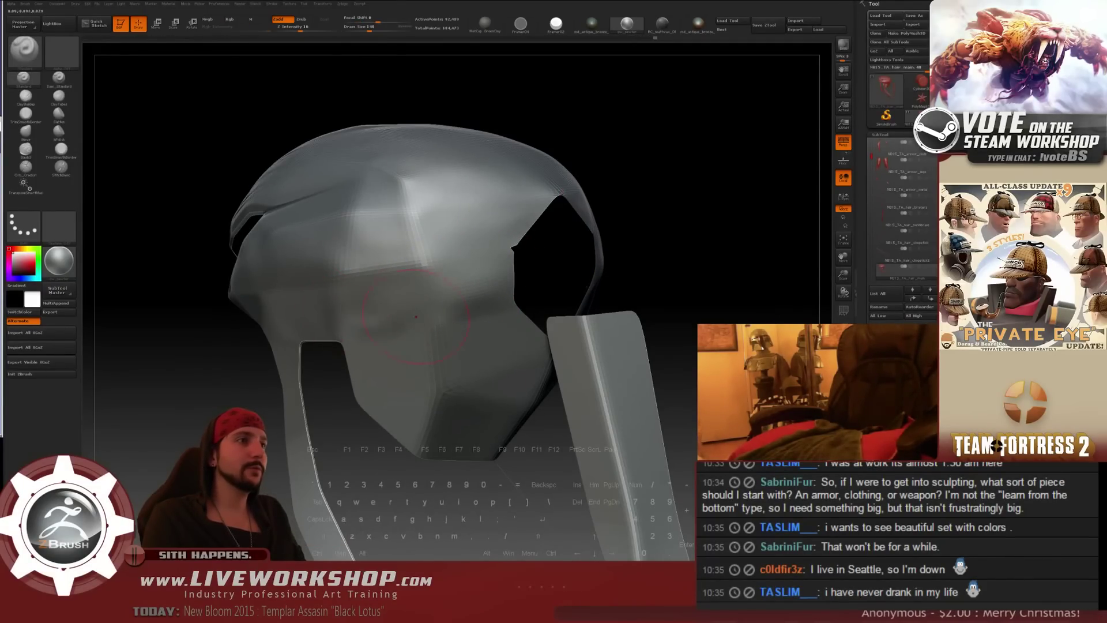
- Build up the side panel behind the thin sideburn strand and smooth its horizontal hard edge into the lower hair section
drag(728, 242, 647, 245)
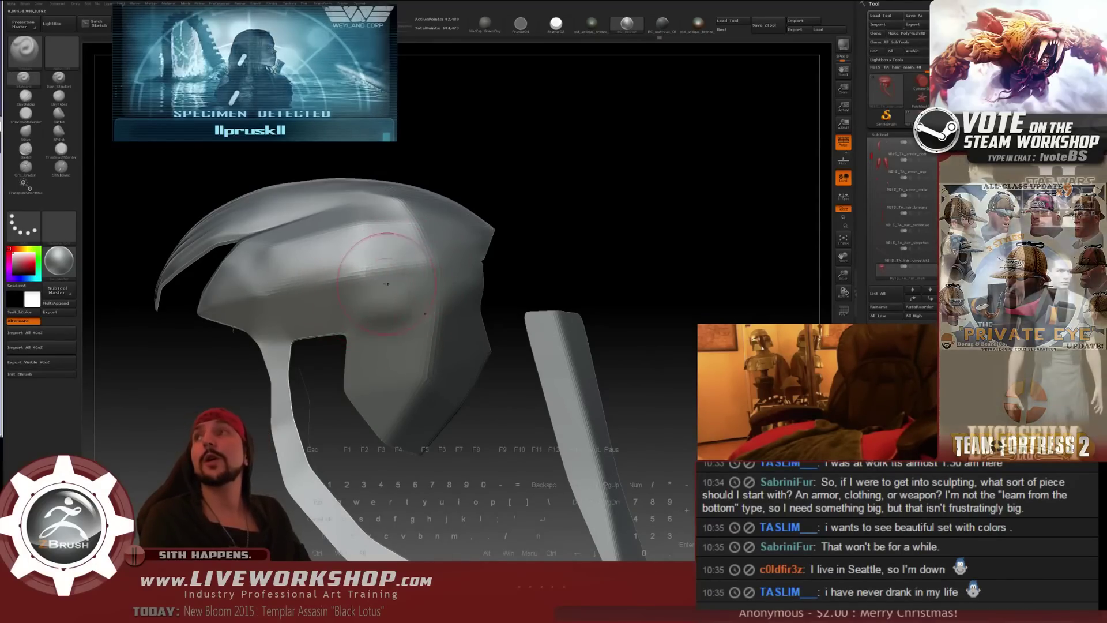
key(alt)
drag(585, 225, 357, 271)
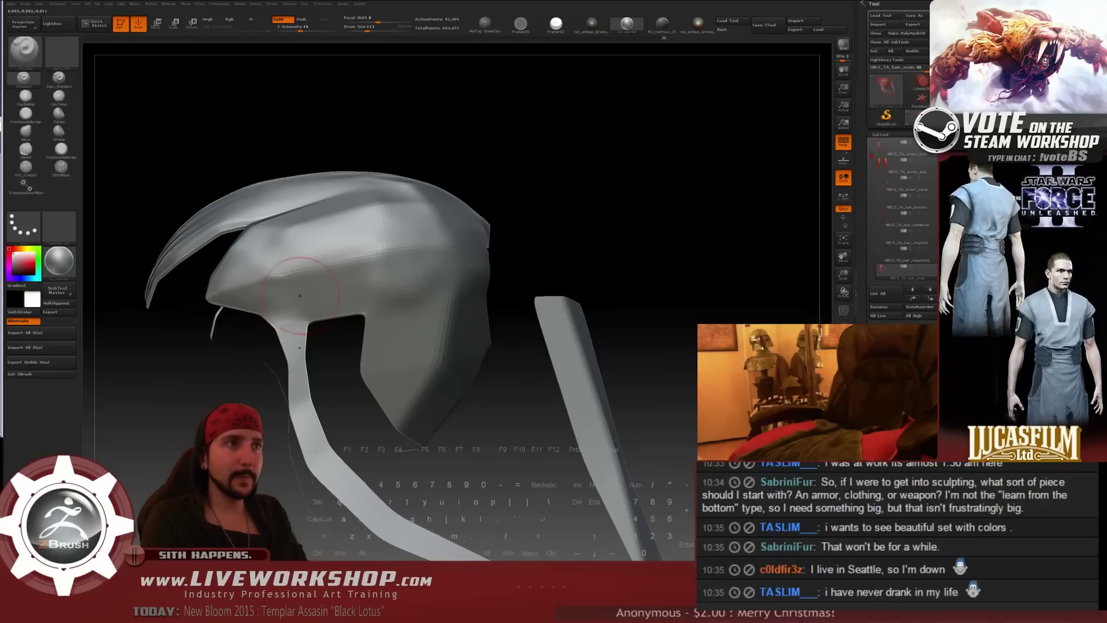
drag(501, 238, 398, 264)
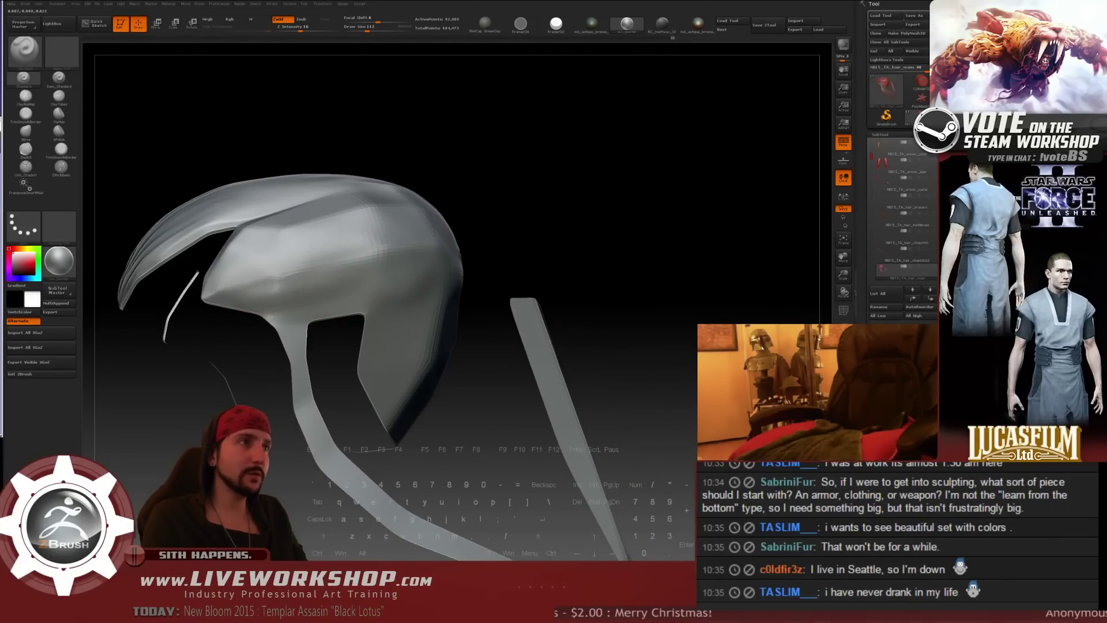
key(shift)
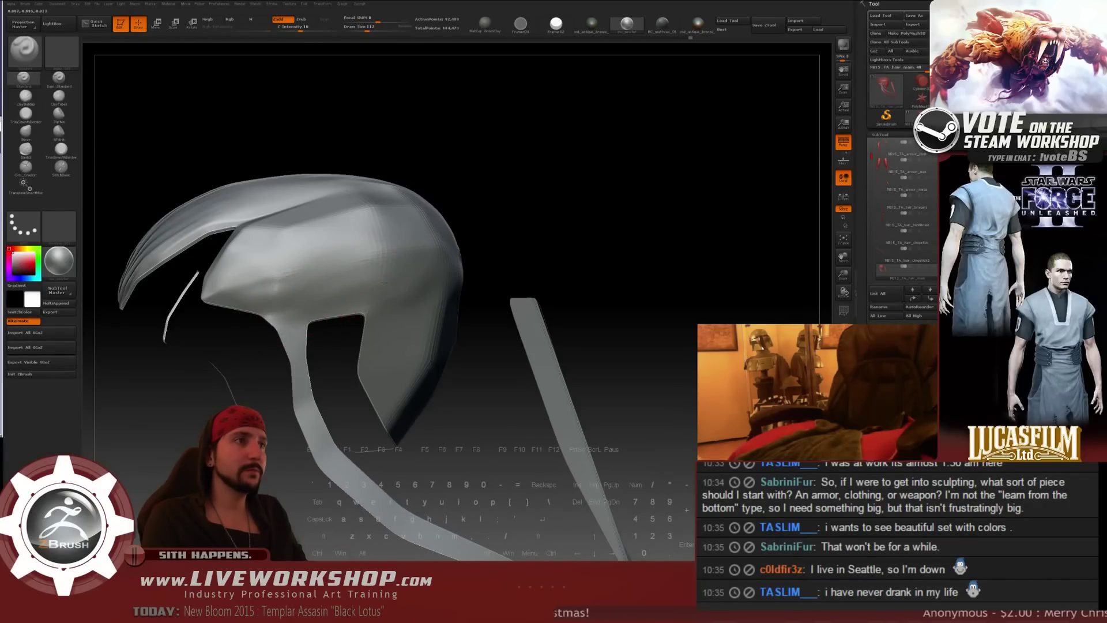
drag(517, 244, 406, 310)
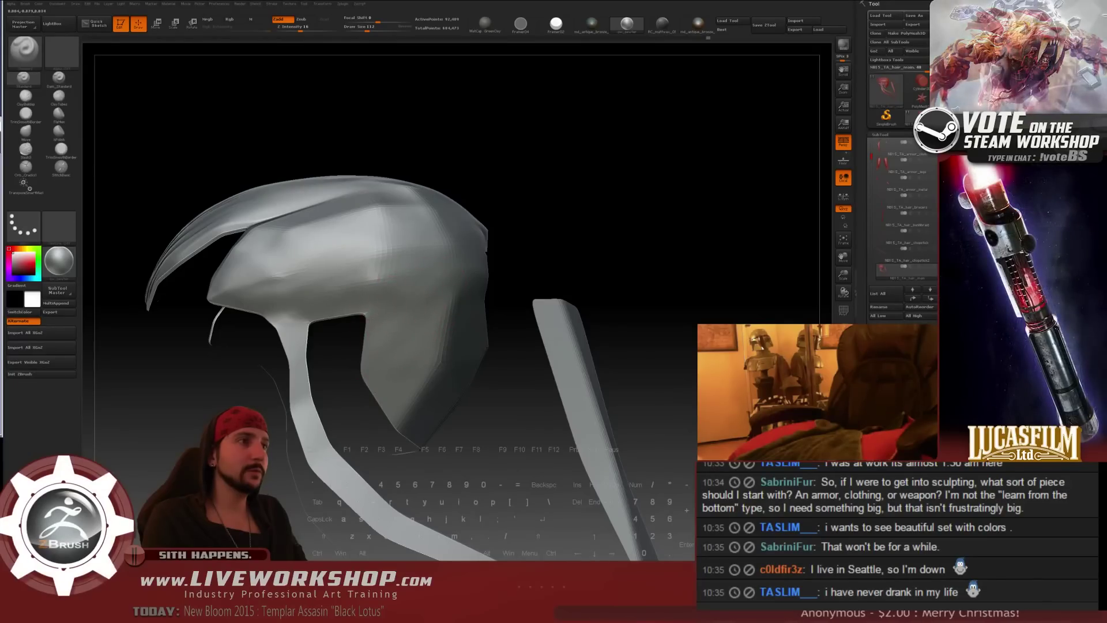
drag(628, 236, 457, 242)
- Smooth the side panel above the sideburn strand and blend it into the lower rear section
alt+drag(771, 222, 568, 222)
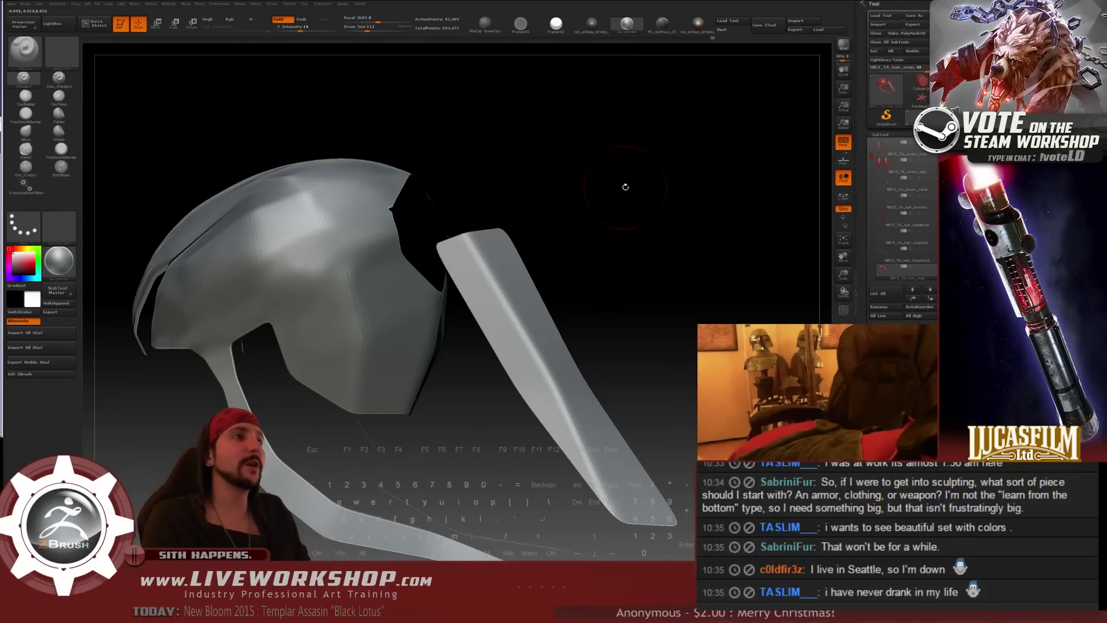
drag(625, 187, 632, 181)
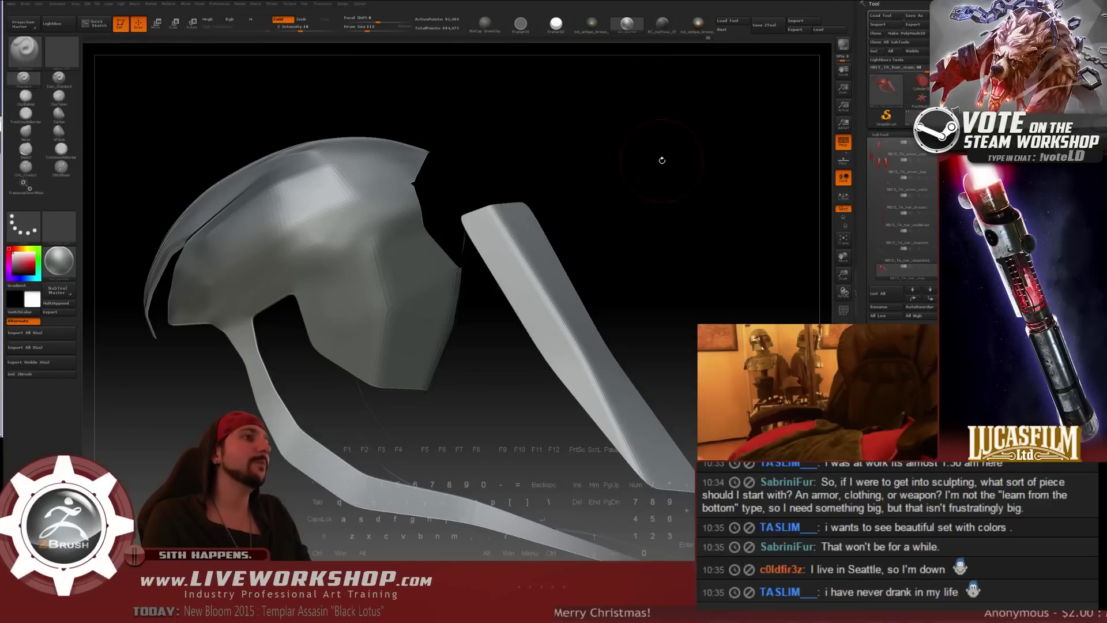
mouse_move(661, 162)
mouse_down()
mouse_move(680, 178)
mouse_move(682, 164)
mouse_move(663, 167)
mouse_up()
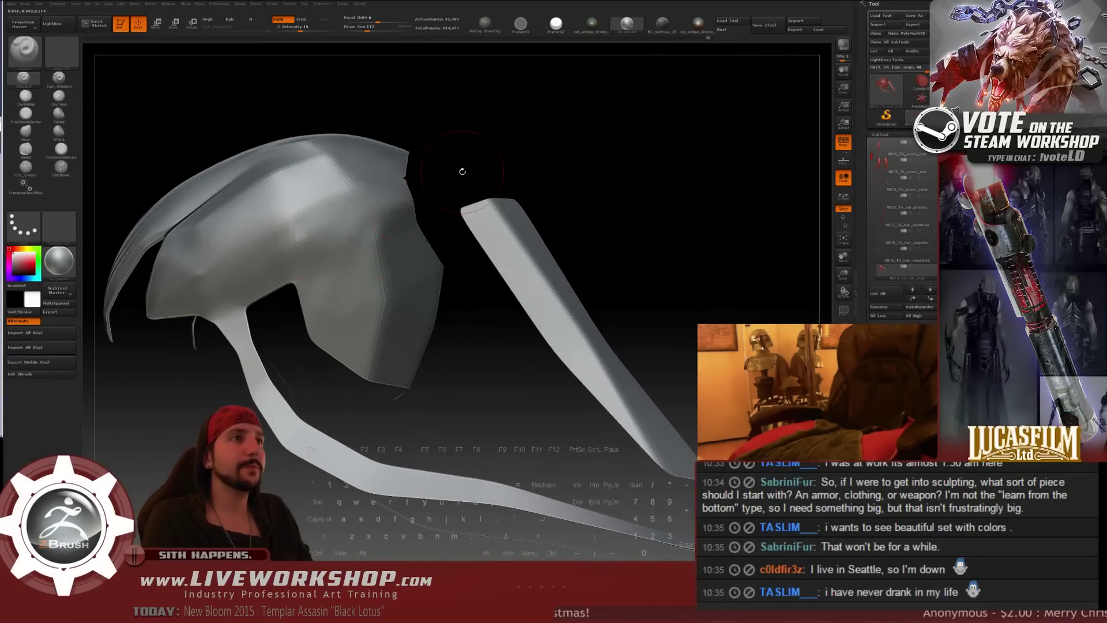
key(d)
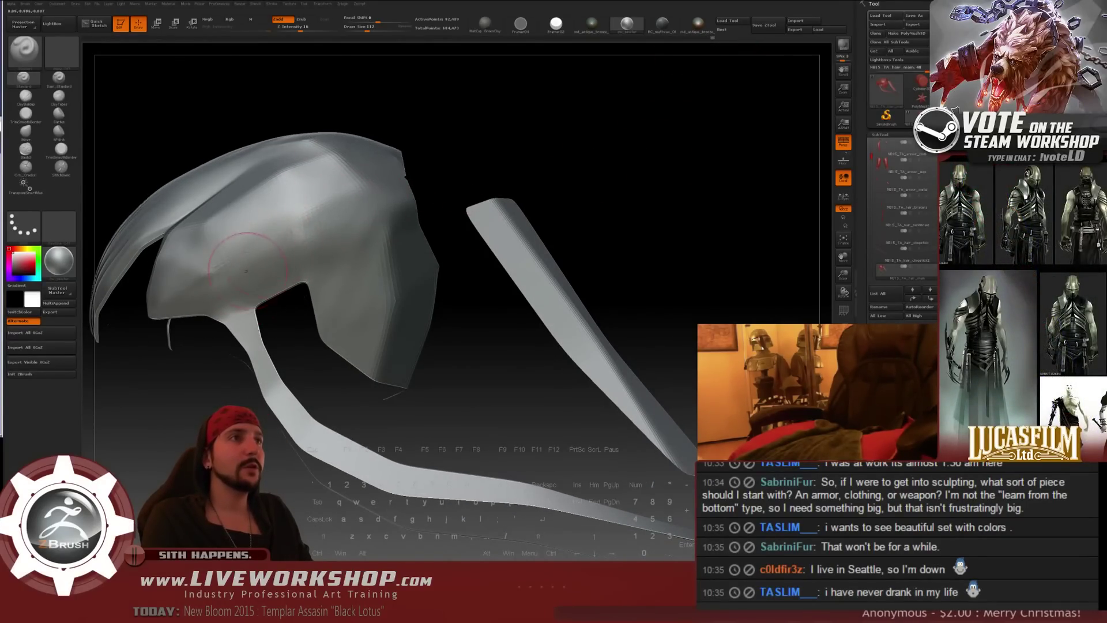
key(shift)
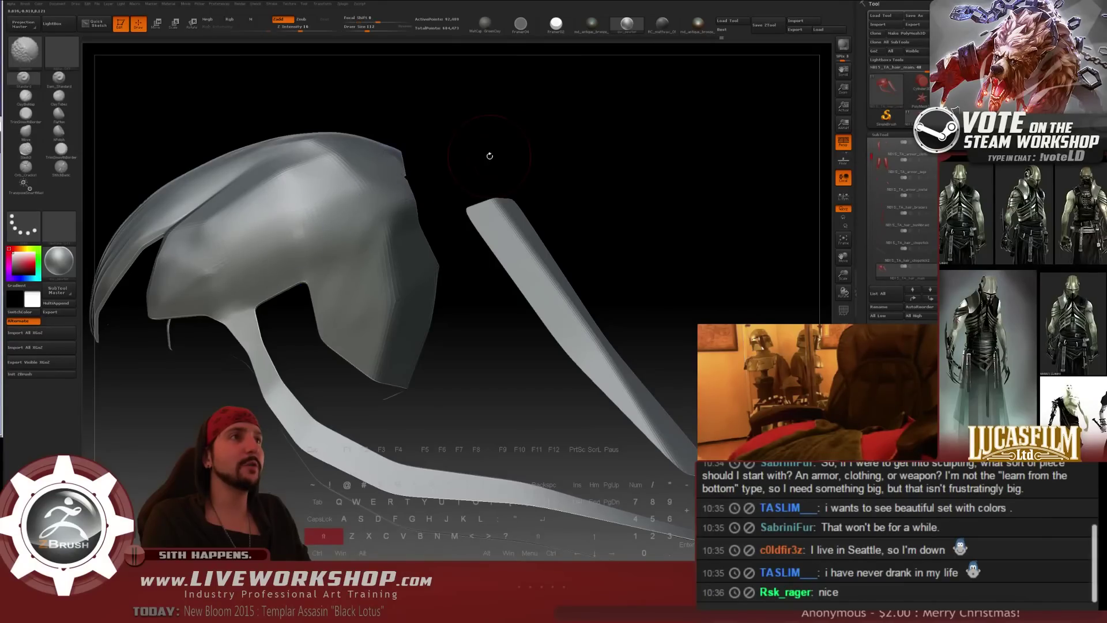
mouse_move(489, 156)
mouse_down()
mouse_move(336, 218)
mouse_move(354, 276)
mouse_up()
key(shift)
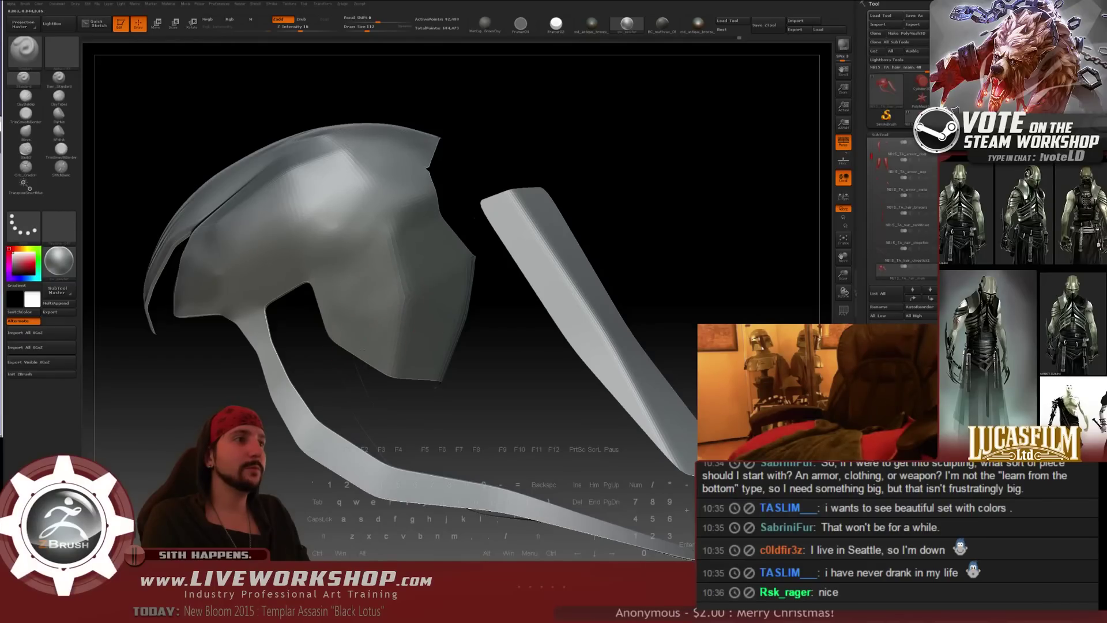
- Sculpt the lower rear section beneath the bun opening and smooth its vertical edge into a rounded surface
key(shift)
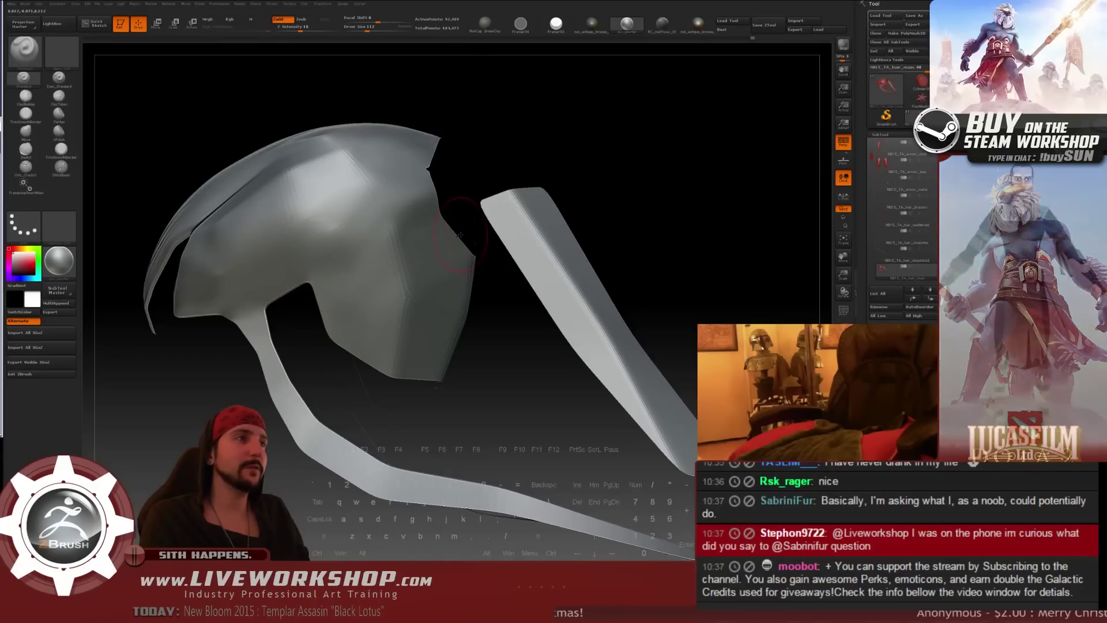
mouse_move(638, 153)
mouse_down()
mouse_move(663, 144)
mouse_move(634, 170)
mouse_move(316, 316)
mouse_up()
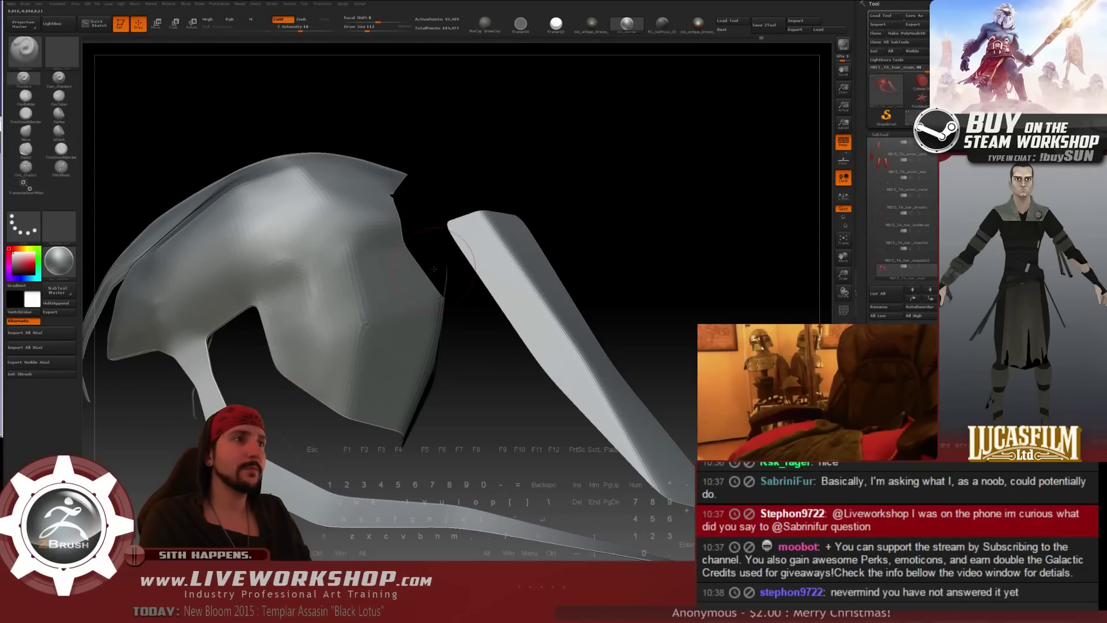
drag(324, 262, 412, 334)
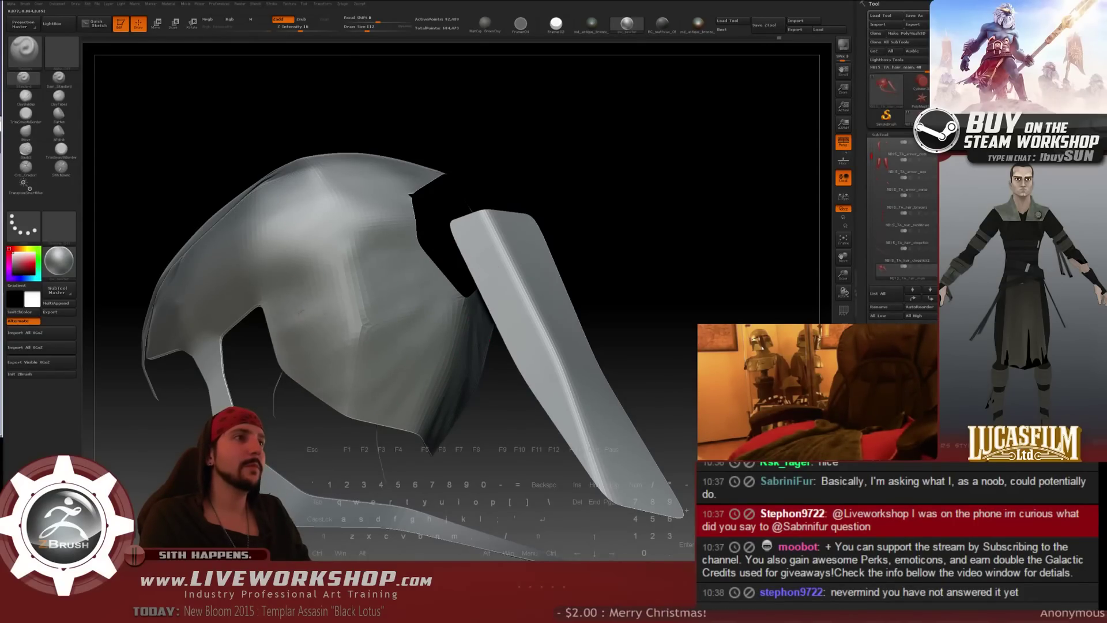
key(bracketright)
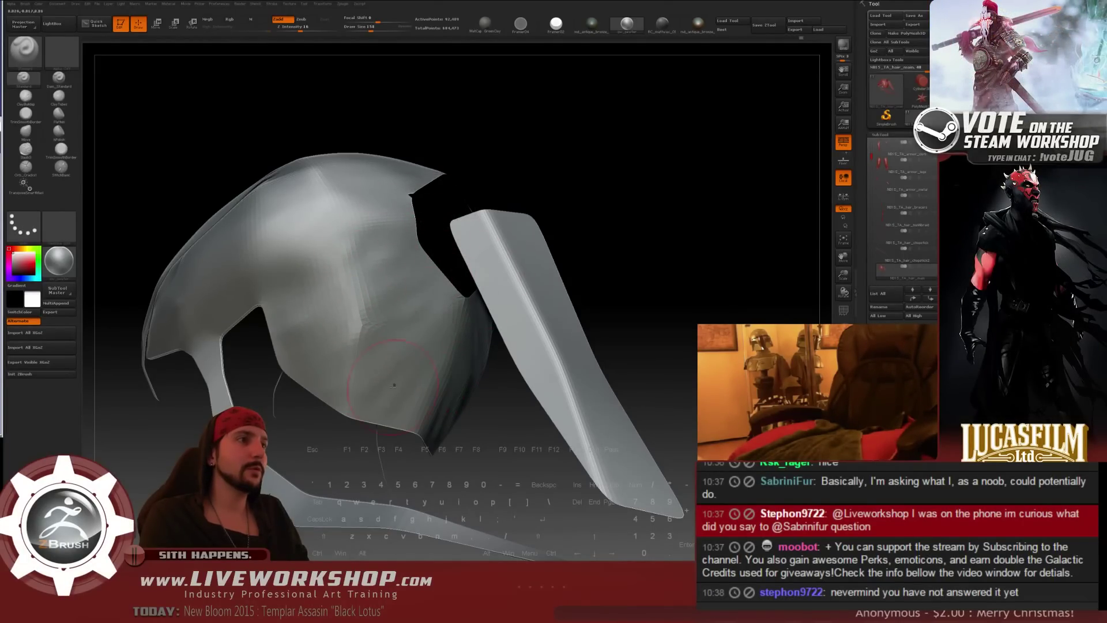
key(shift)
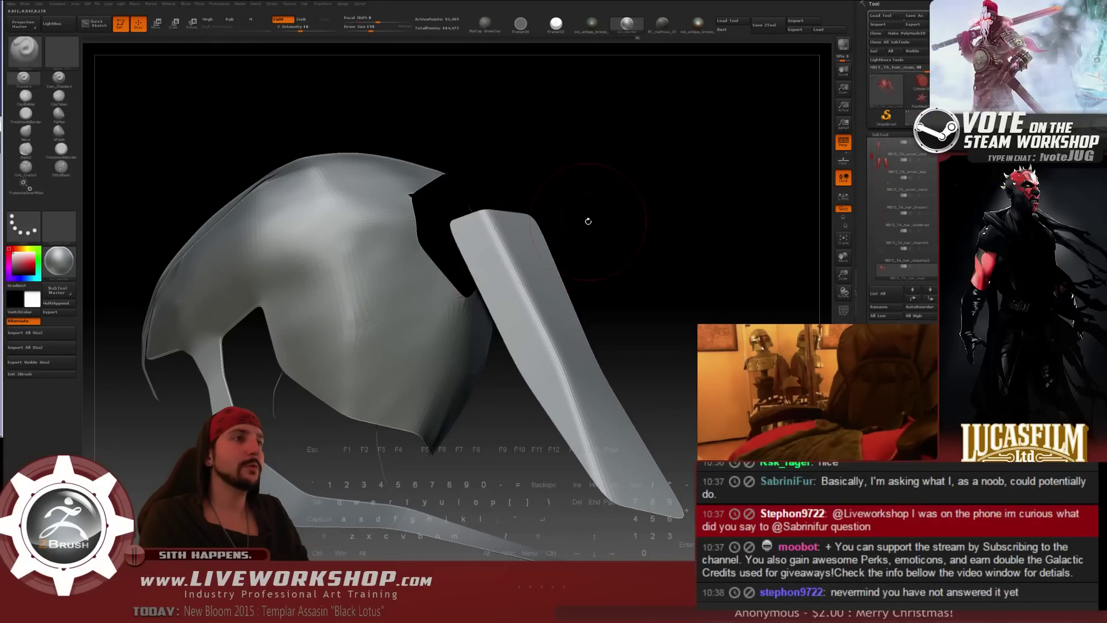
drag(588, 223, 628, 226)
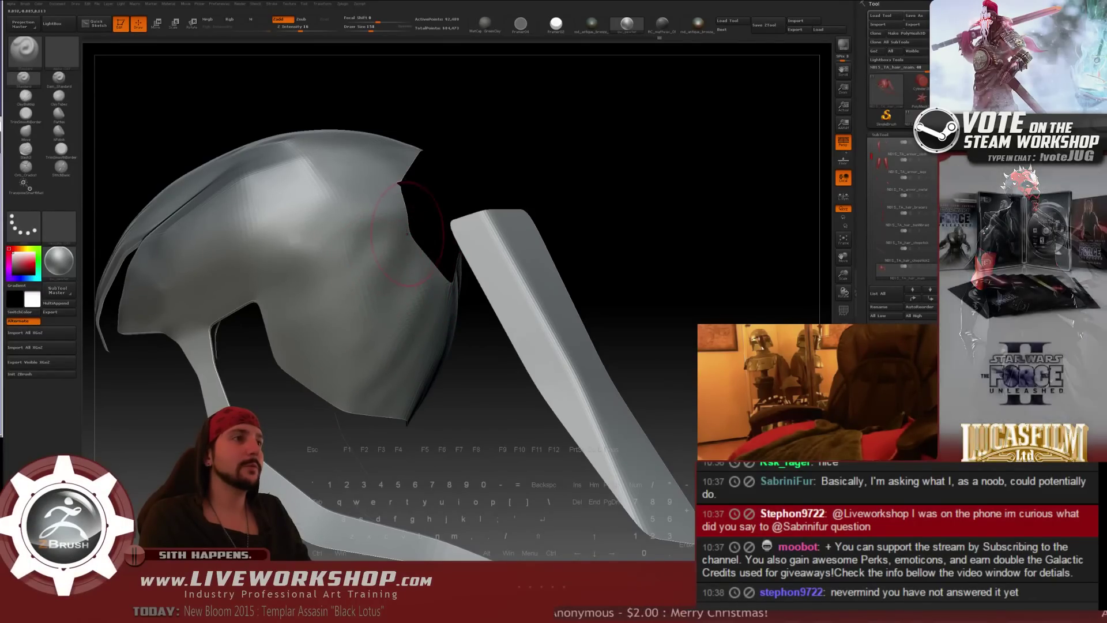
- Sculpt a hollow across the lower rear section beneath the bulging side of the crown and smooth the transition
drag(430, 237, 378, 235)
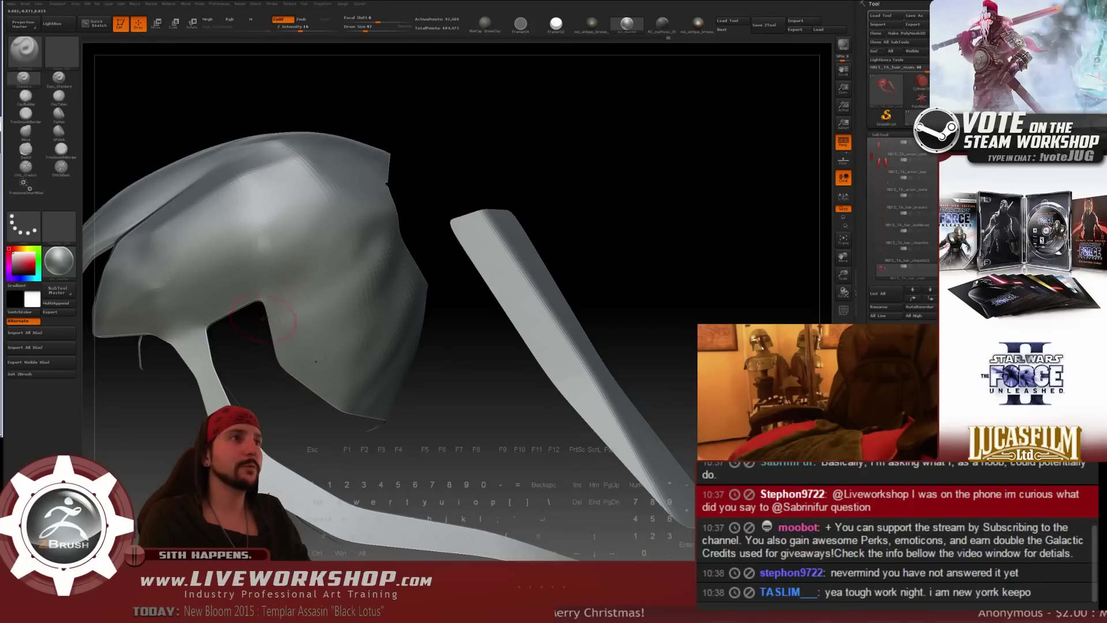
drag(449, 179, 301, 269)
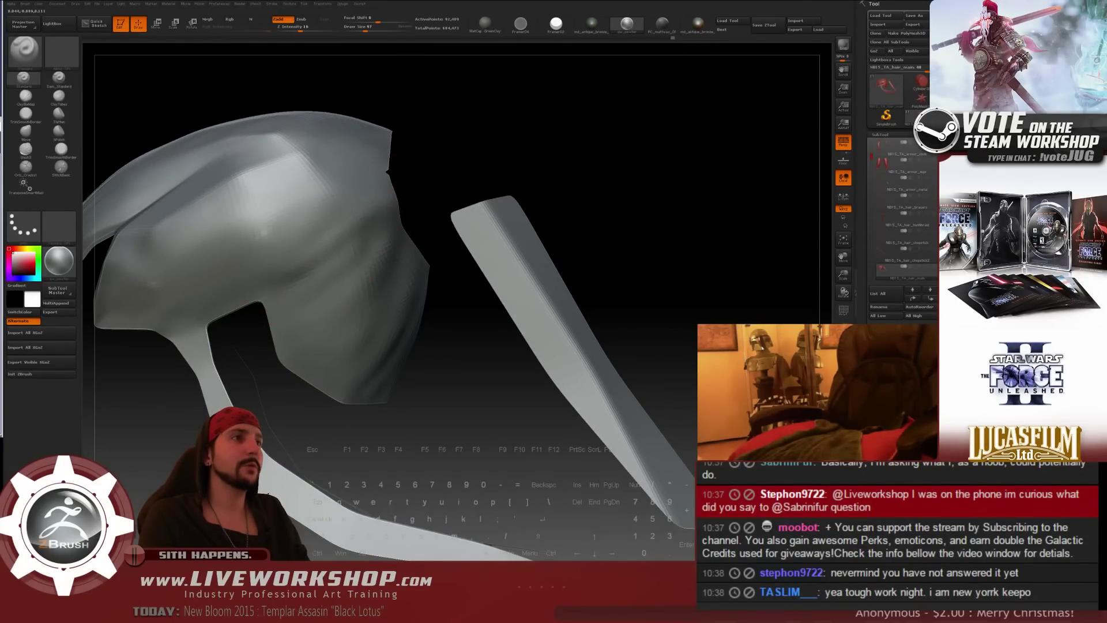
mouse_move(685, 222)
alt+mouse_down()
mouse_move(613, 213)
mouse_move(650, 226)
mouse_move(650, 257)
alt+mouse_up()
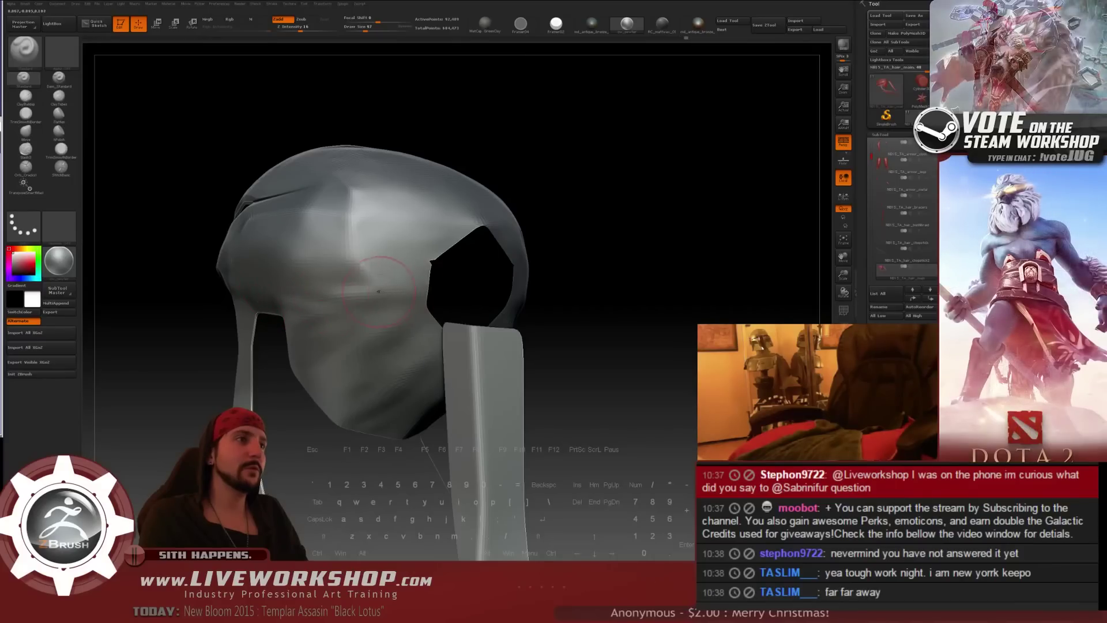
drag(398, 214, 354, 231)
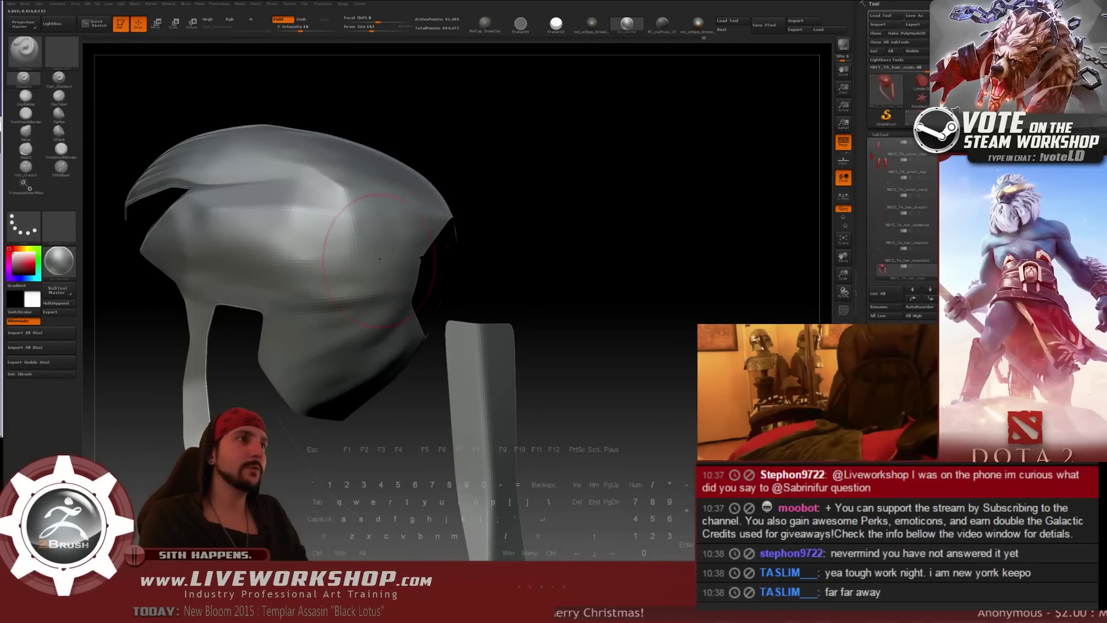
key(shift)
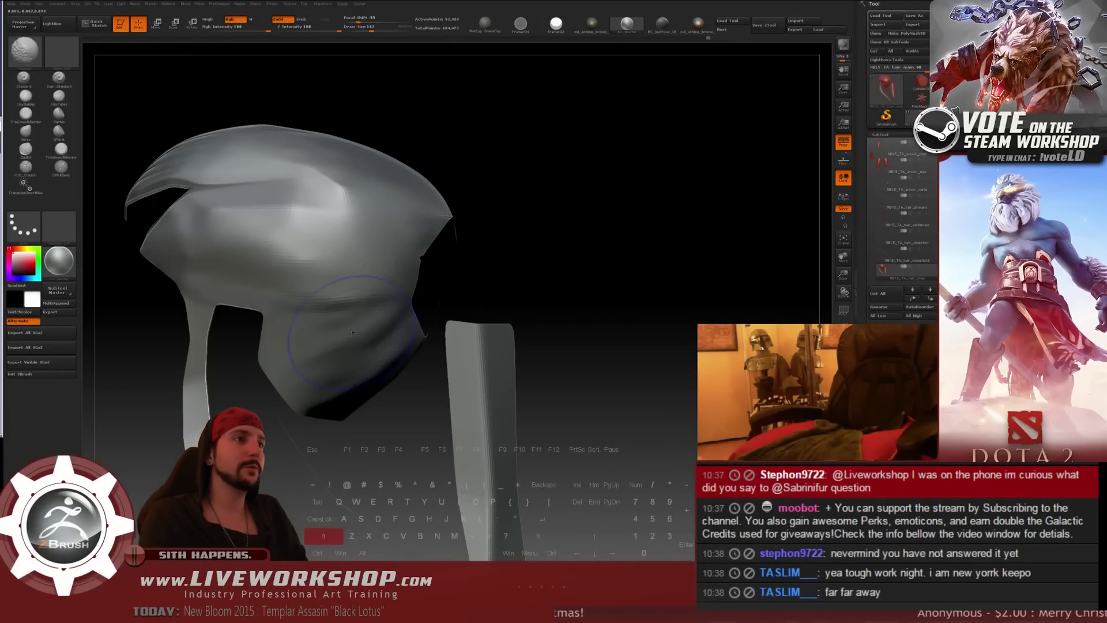
mouse_move(526, 225)
mouse_down()
mouse_move(511, 215)
mouse_move(565, 247)
mouse_up()
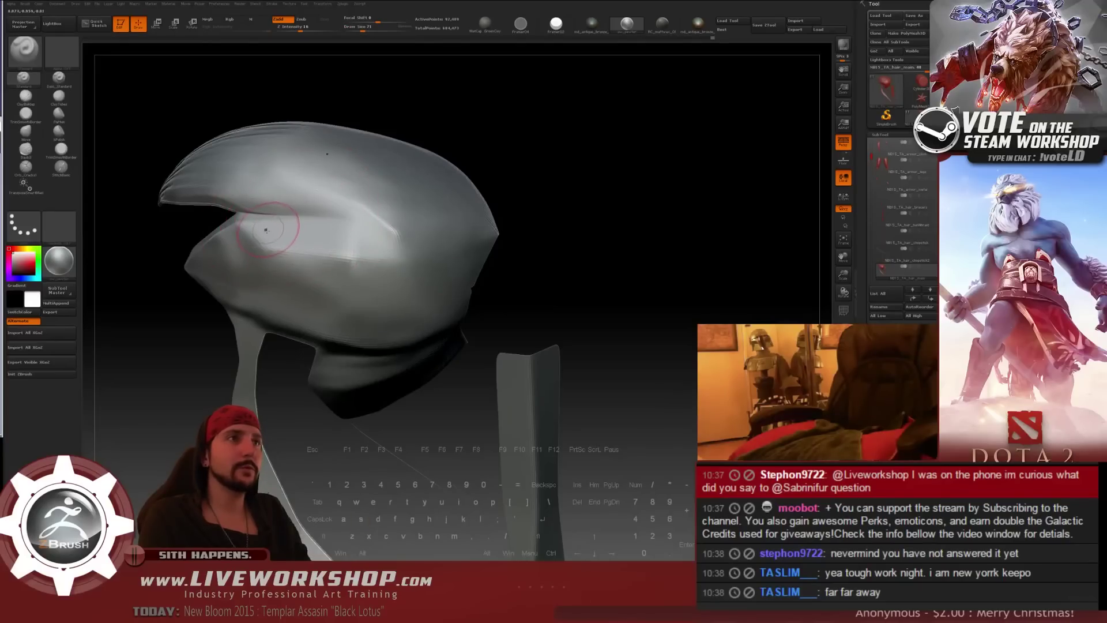
- Enlarge the brush and round off the ridge and flat facet on the side panel below the top hair section
key(bracketright)
key(bracketright)
key(bracketright)
key(bracketright)
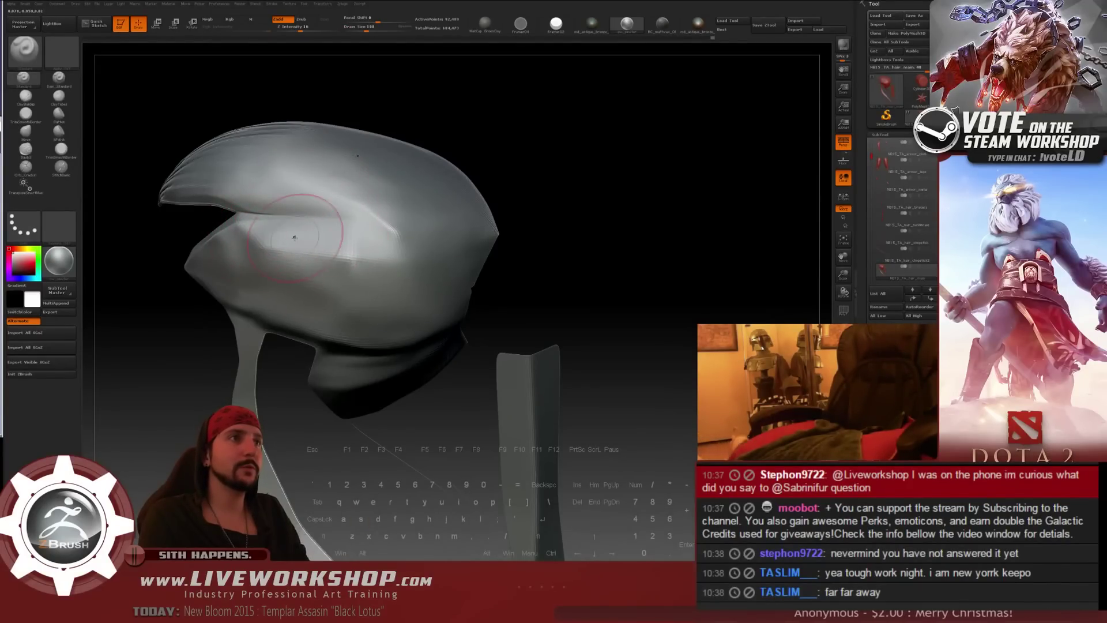
key(s)
click(313, 242)
drag(346, 216, 396, 248)
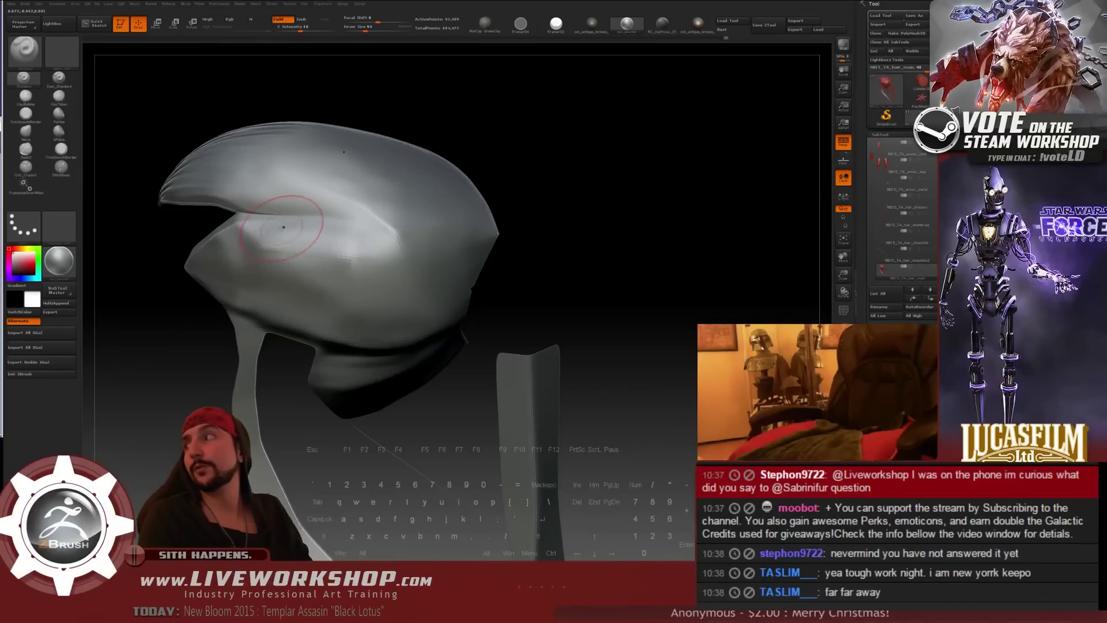
mouse_move(554, 242)
mouse_down()
mouse_move(619, 228)
mouse_move(509, 207)
mouse_up()
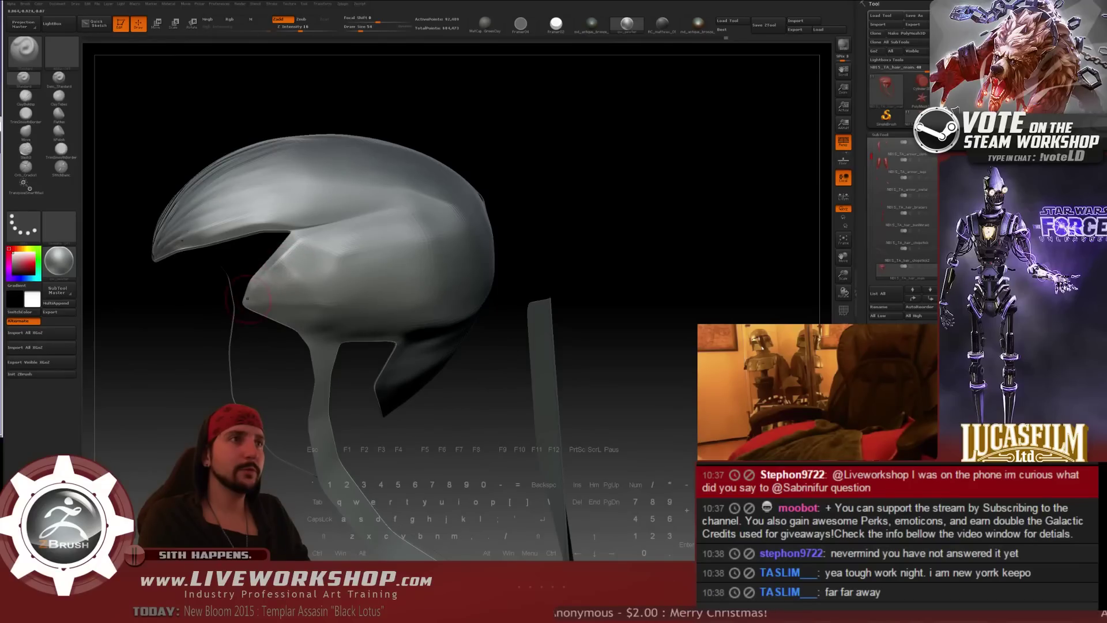
- Sculpt and smooth the pointed front tip of the side panel above the sideburn strand, undoing the last stroke
key(])
drag(311, 269, 299, 257)
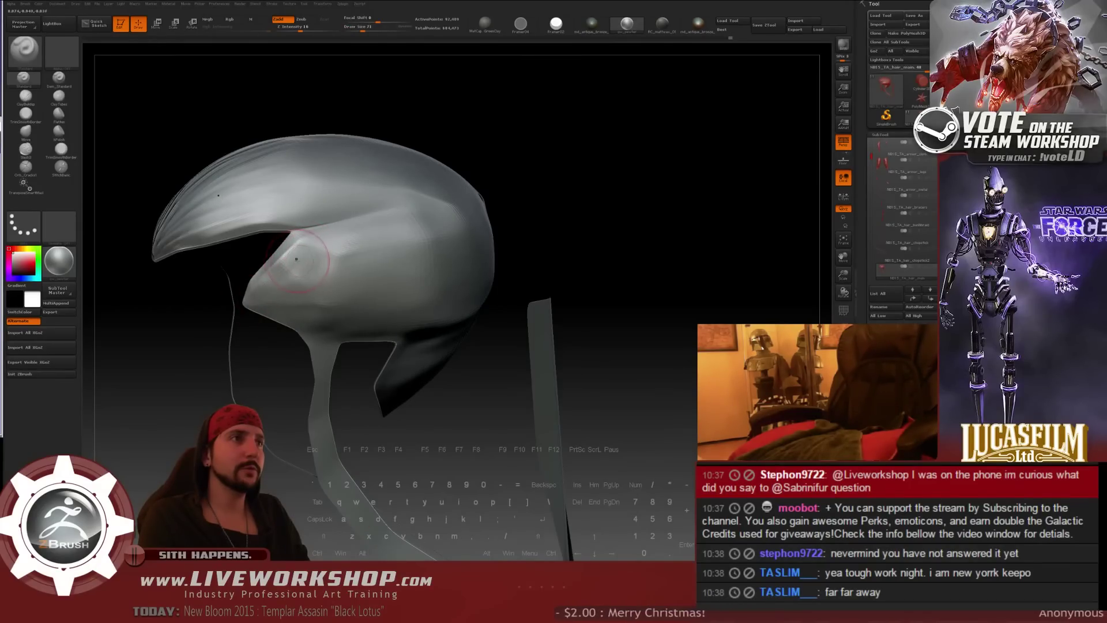
key(shift)
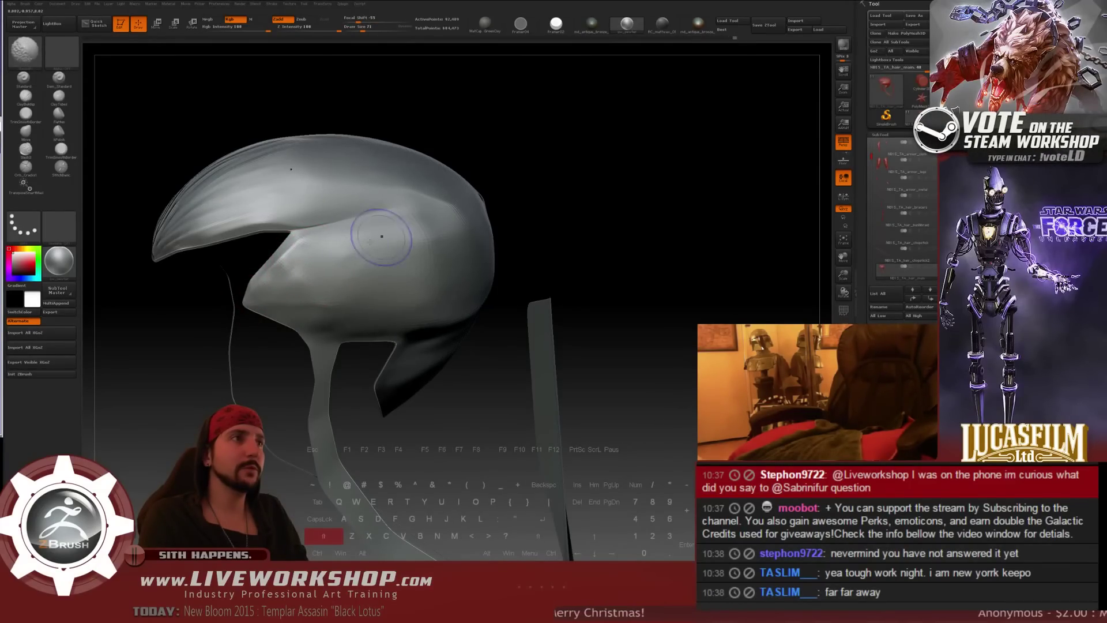
shift+drag(304, 254, 299, 258)
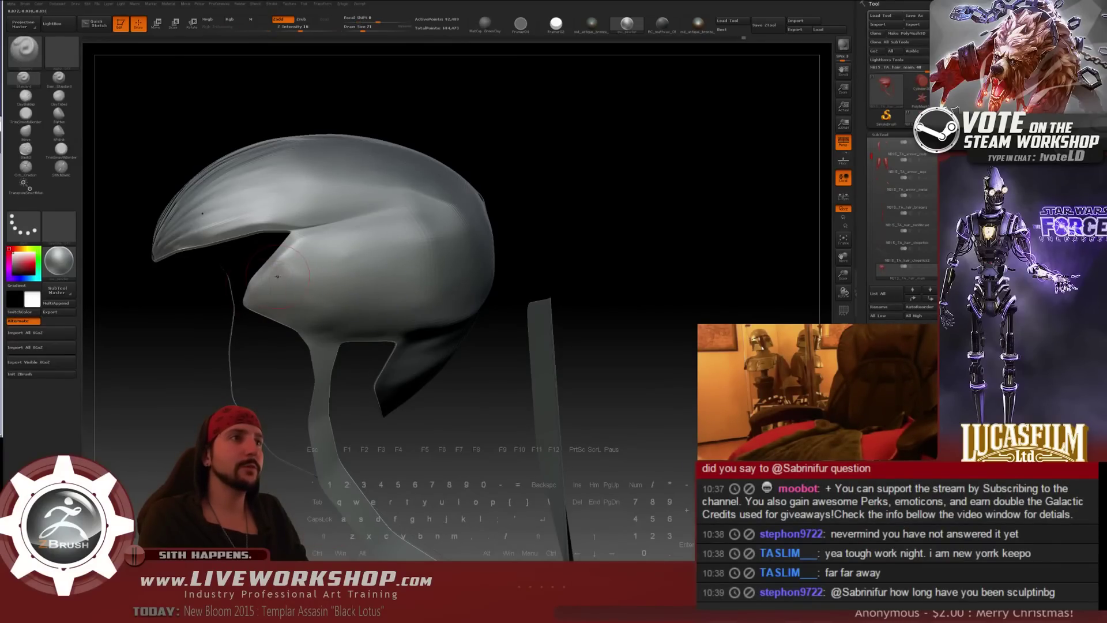
key(ctrl+z)
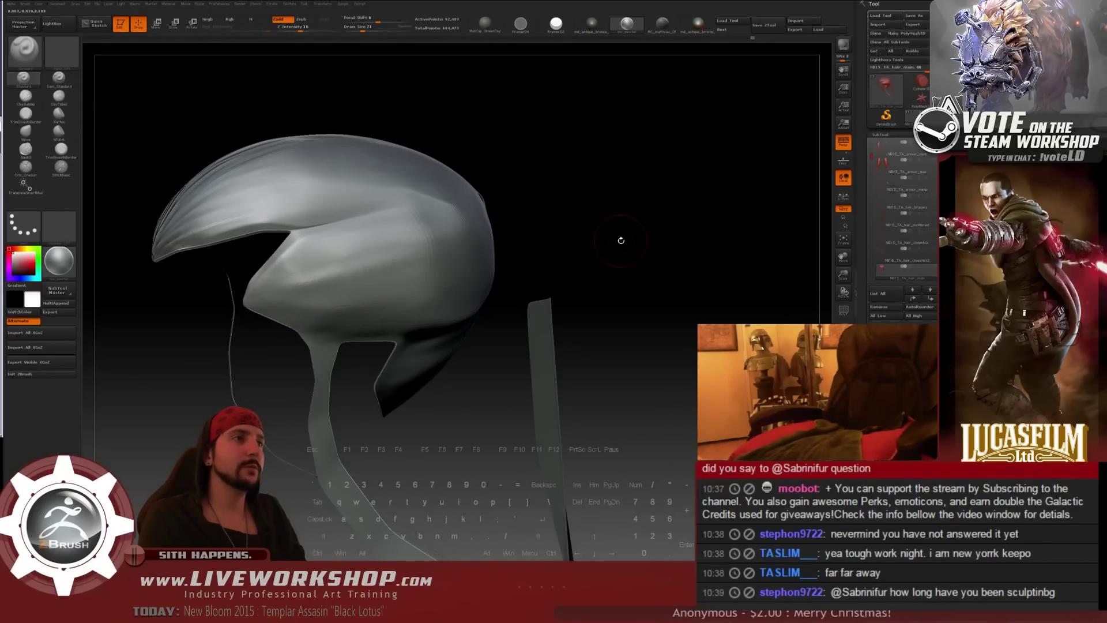
- Reduce the brush size, sculpt fine strand grooves running back from the side panel's pointed front tip, and lightly smooth them
alt+drag(621, 241, 669, 245)
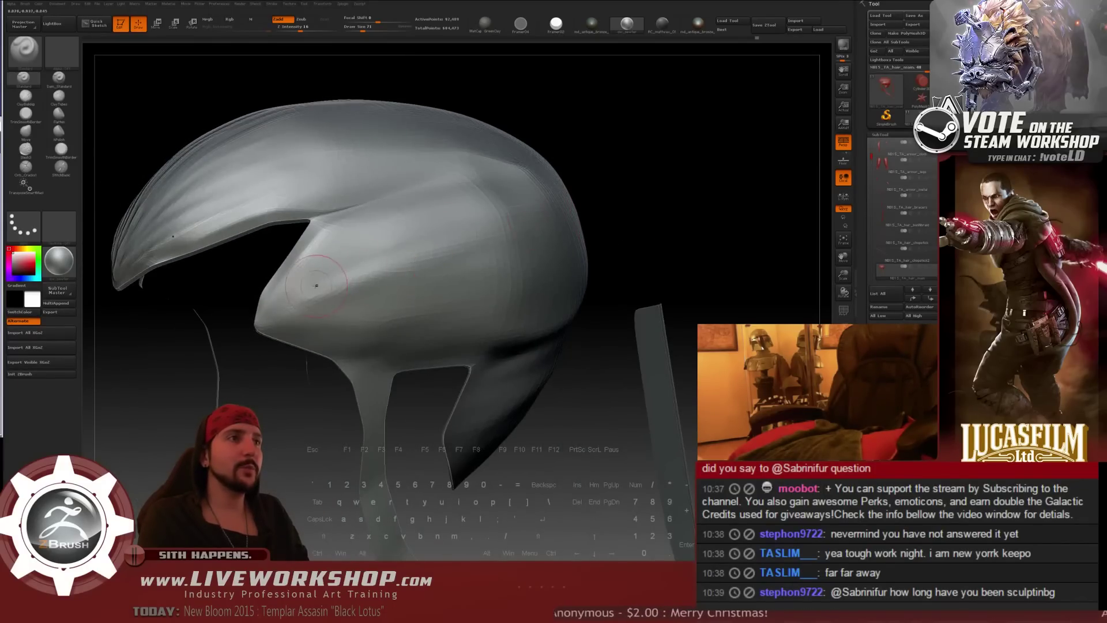
key(bracketleft)
key(bracketleft)
mouse_move(272, 314)
mouse_down()
mouse_move(314, 260)
mouse_move(354, 243)
mouse_up()
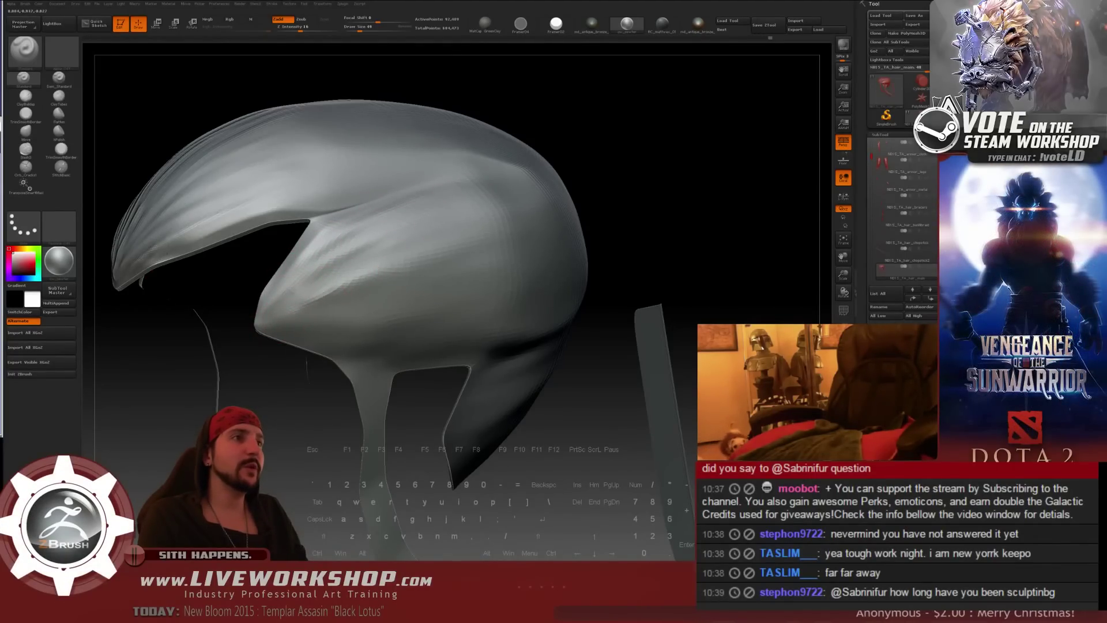
key(shift)
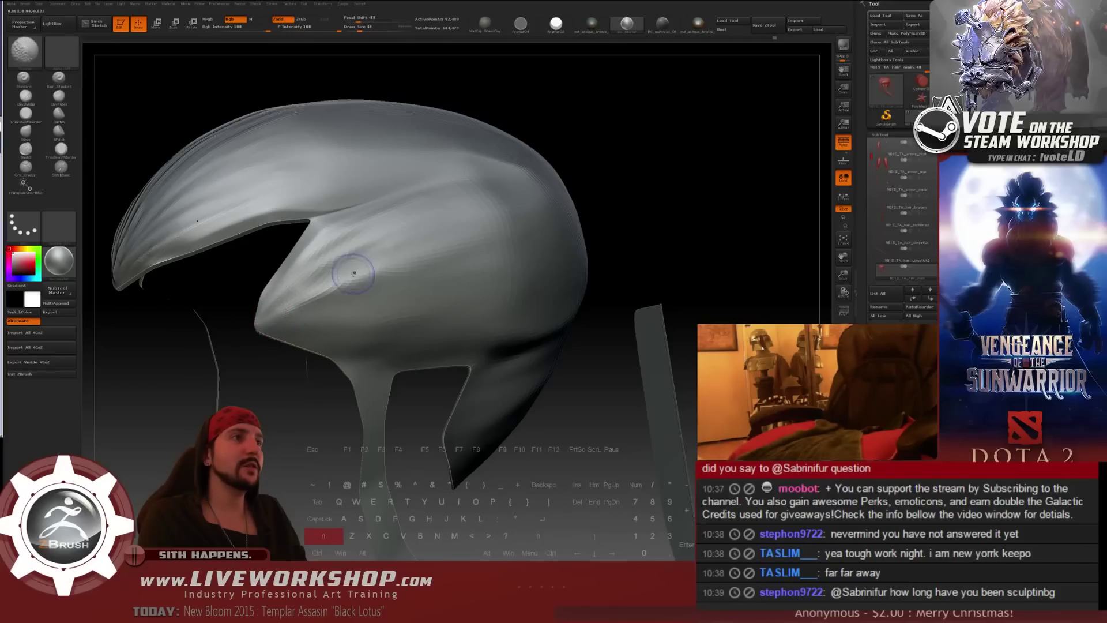
shift+drag(354, 273, 375, 265)
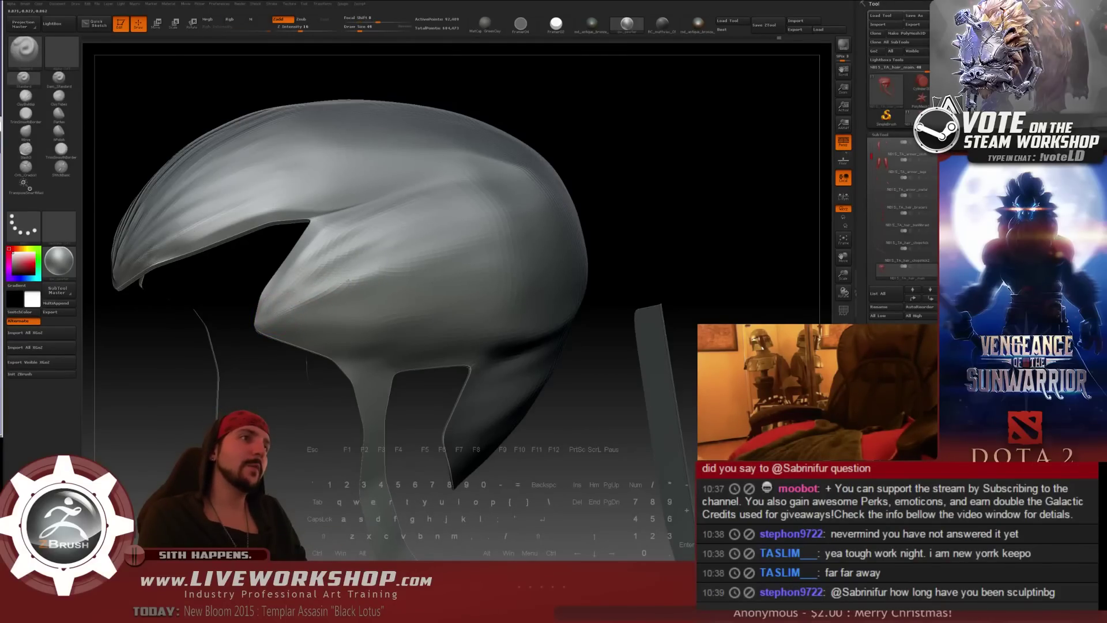
alt+drag(648, 229, 508, 282)
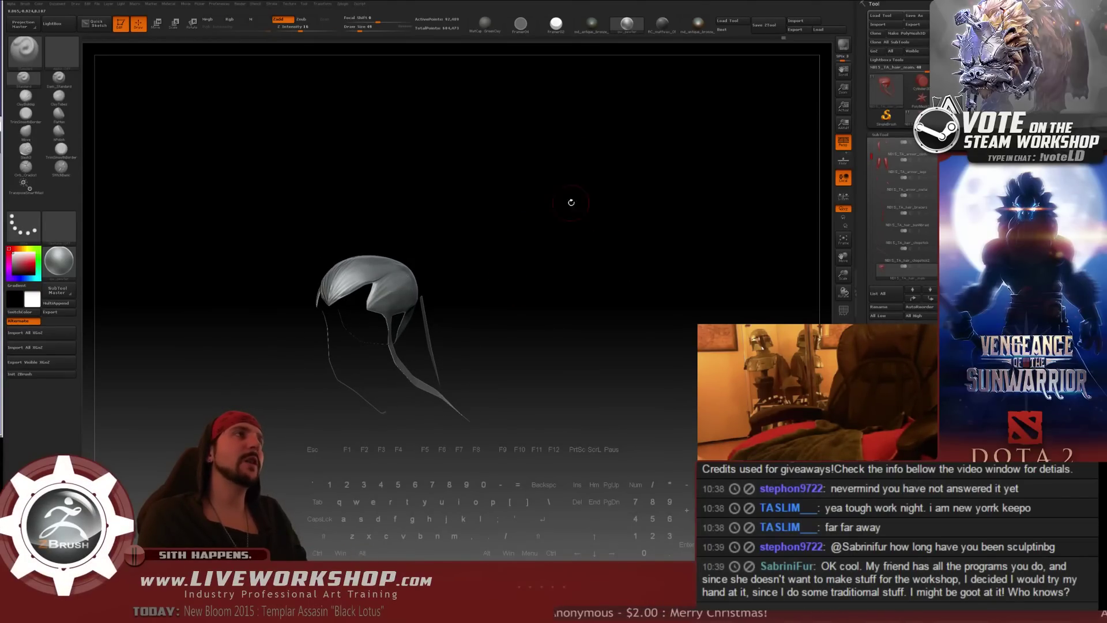
drag(571, 203, 479, 213)
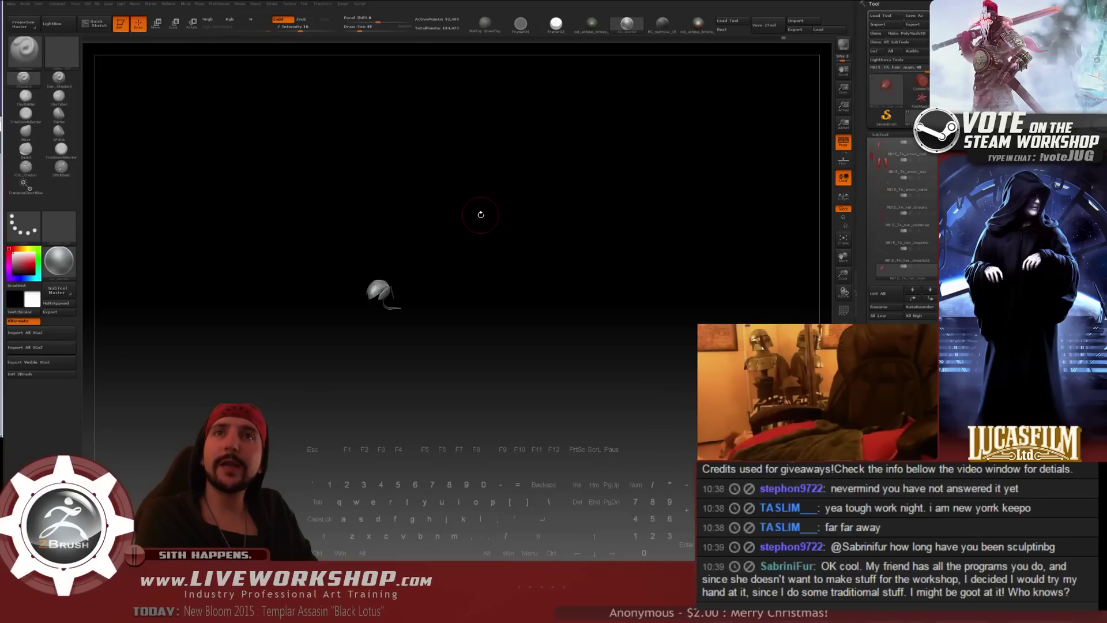
drag(535, 244, 496, 201)
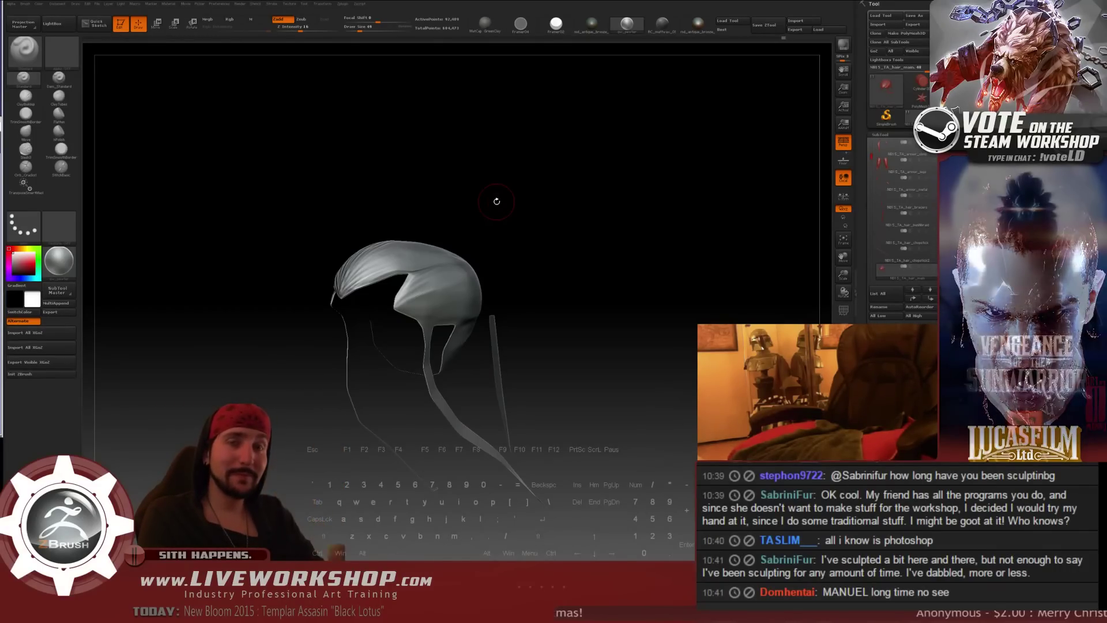
drag(575, 237, 568, 214)
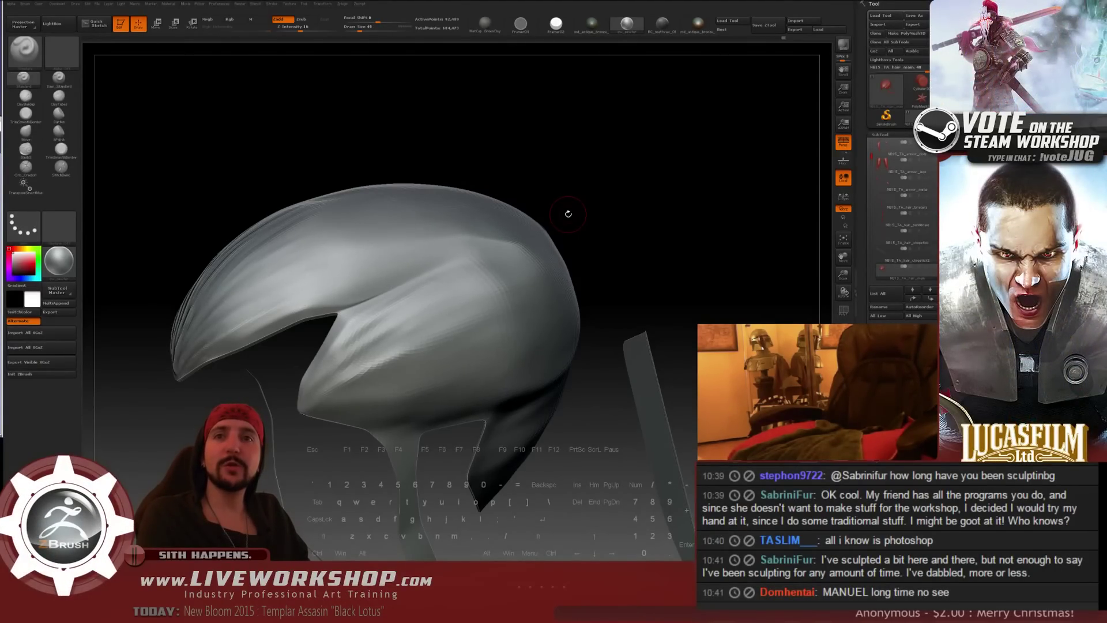
- Sculpt more strand lines along the side panel below the top hair section and smooth them towards its front tip
alt+drag(664, 181, 650, 158)
drag(683, 192, 517, 180)
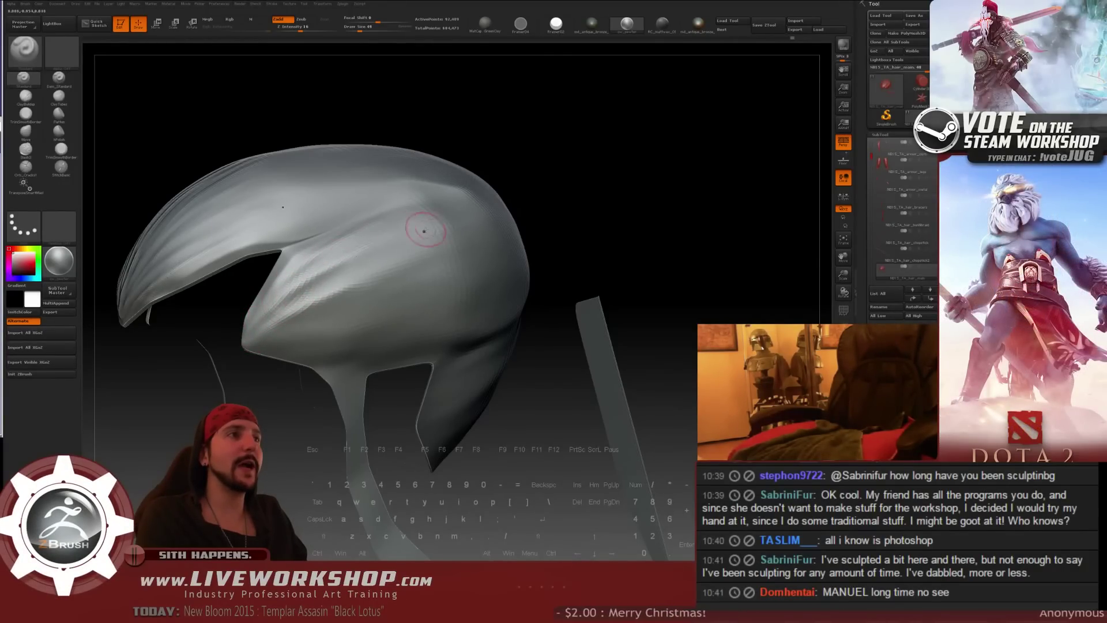
alt+drag(645, 185, 639, 148)
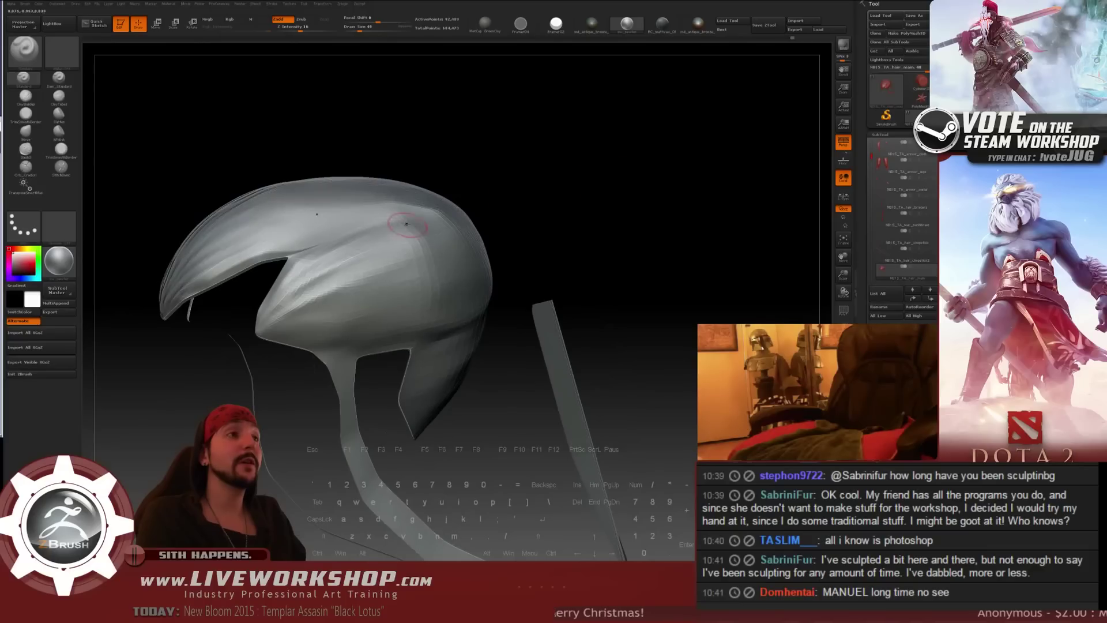
mouse_move(321, 267)
shift+mouse_down()
mouse_move(349, 258)
mouse_move(310, 271)
shift+mouse_up()
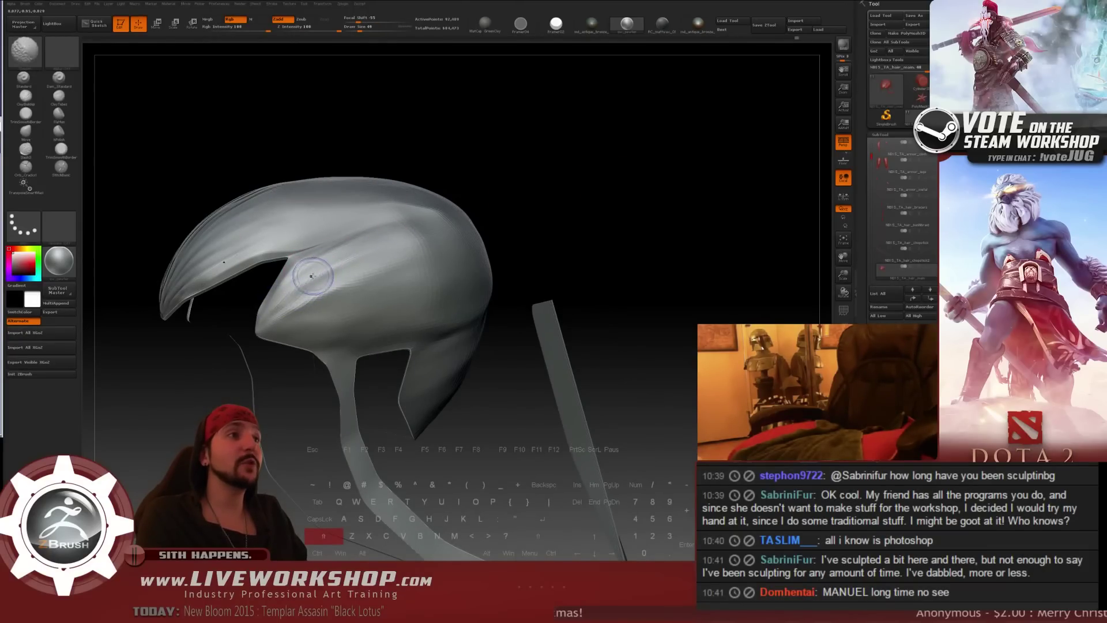
drag(519, 231, 344, 278)
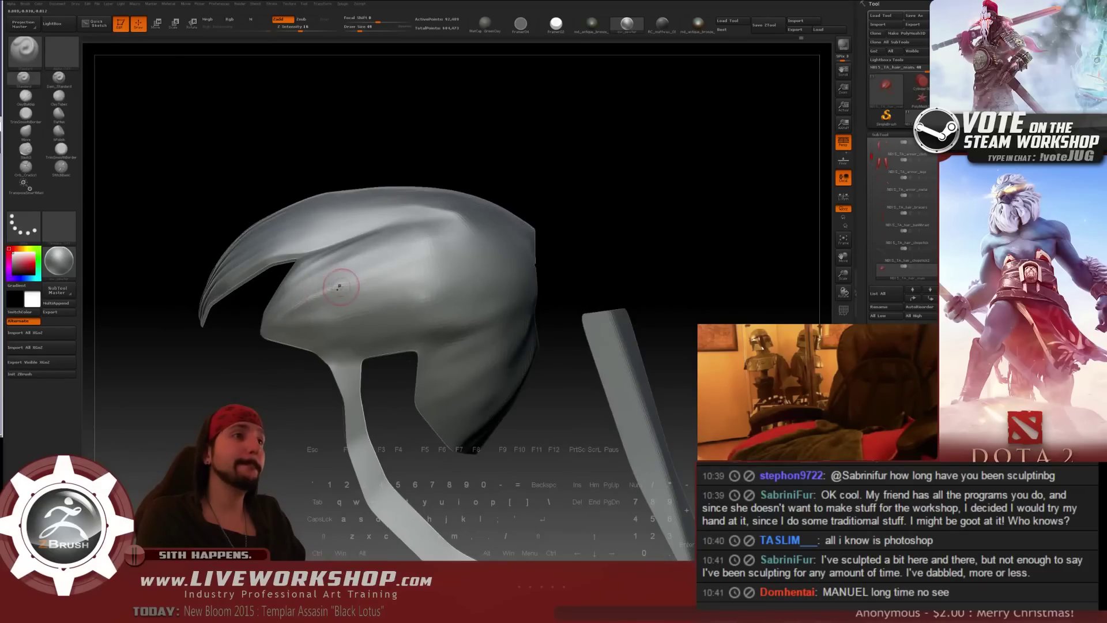
key(shift)
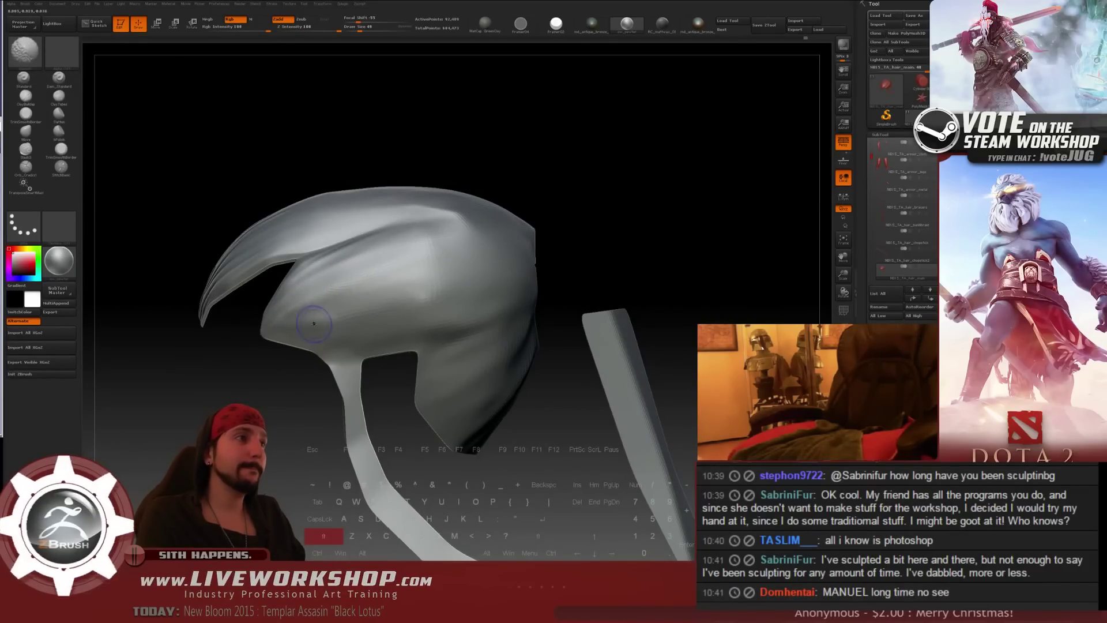
drag(613, 198, 470, 247)
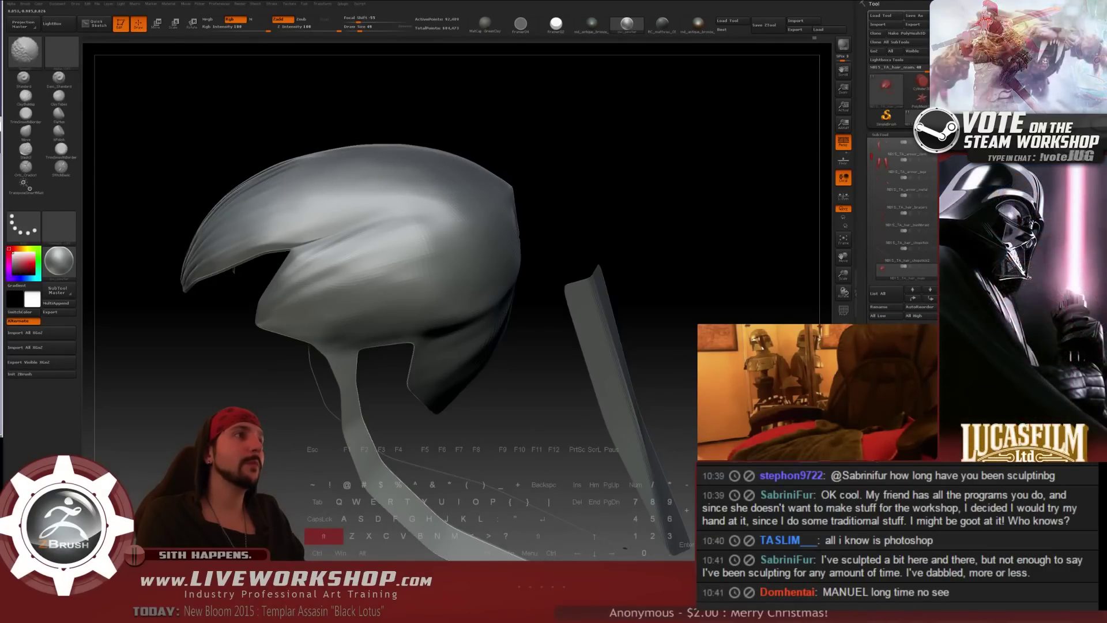
drag(613, 242, 583, 179)
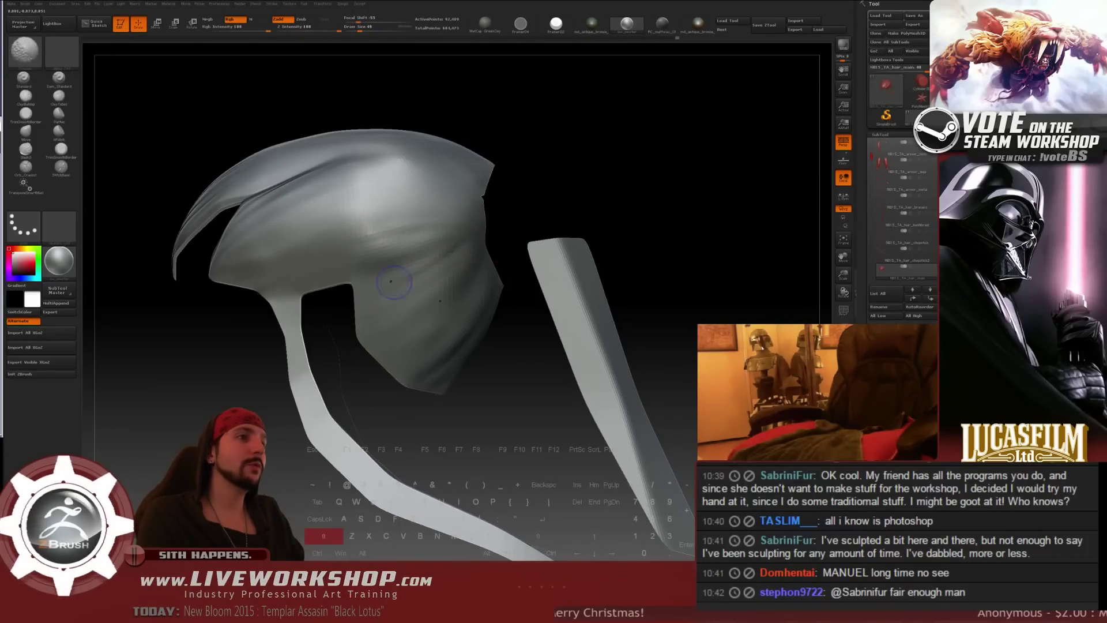
- Enlarge the brush and soften the sharp lengthwise ridge on the hanging strip behind the head, smoothing its surface
key(alt)
alt+drag(637, 210, 516, 289)
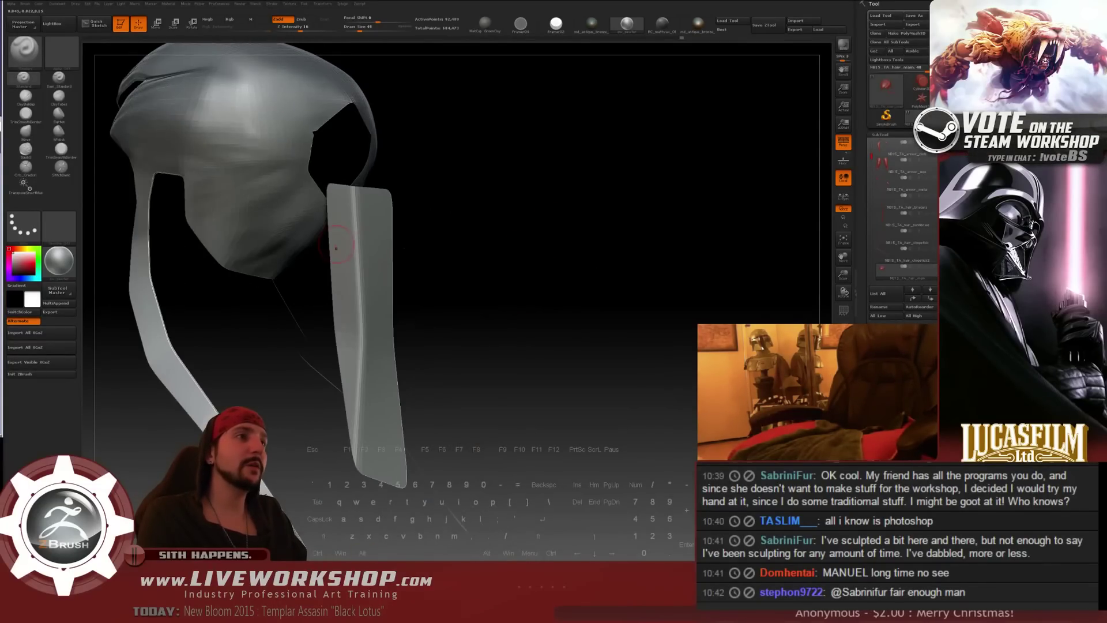
drag(462, 230, 481, 233)
key(s)
drag(355, 239, 341, 297)
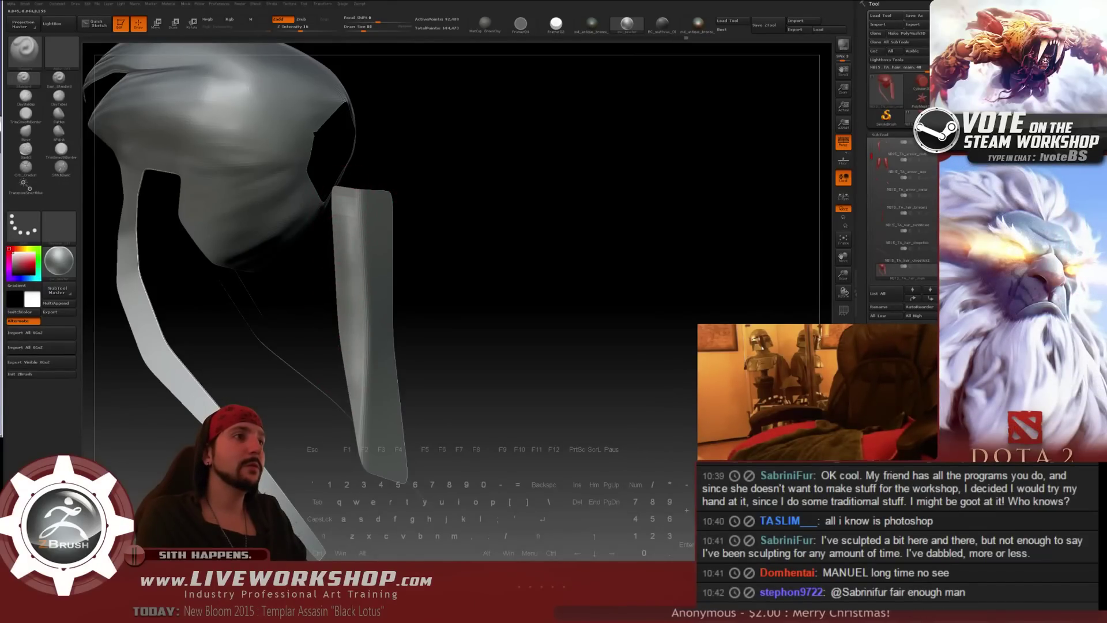
drag(421, 320, 443, 323)
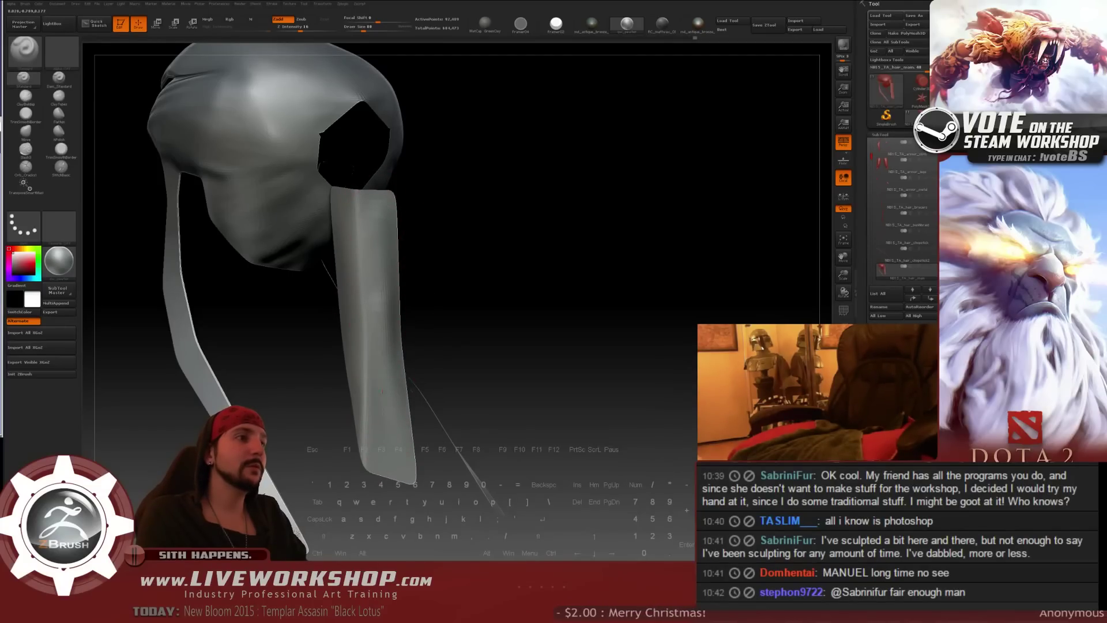
key(shift)
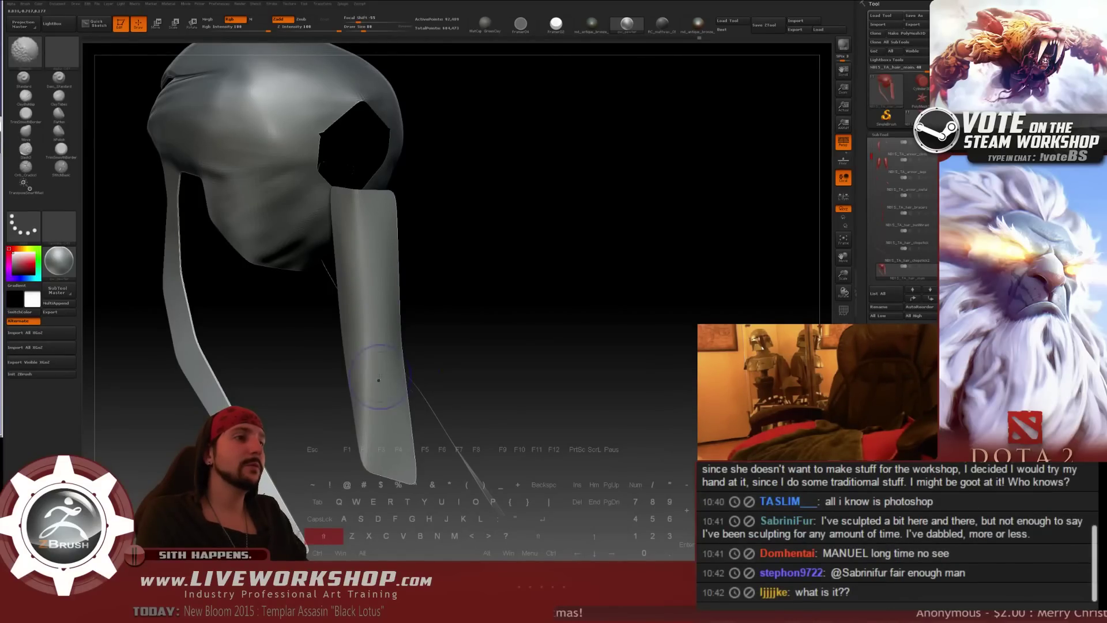
key(shift)
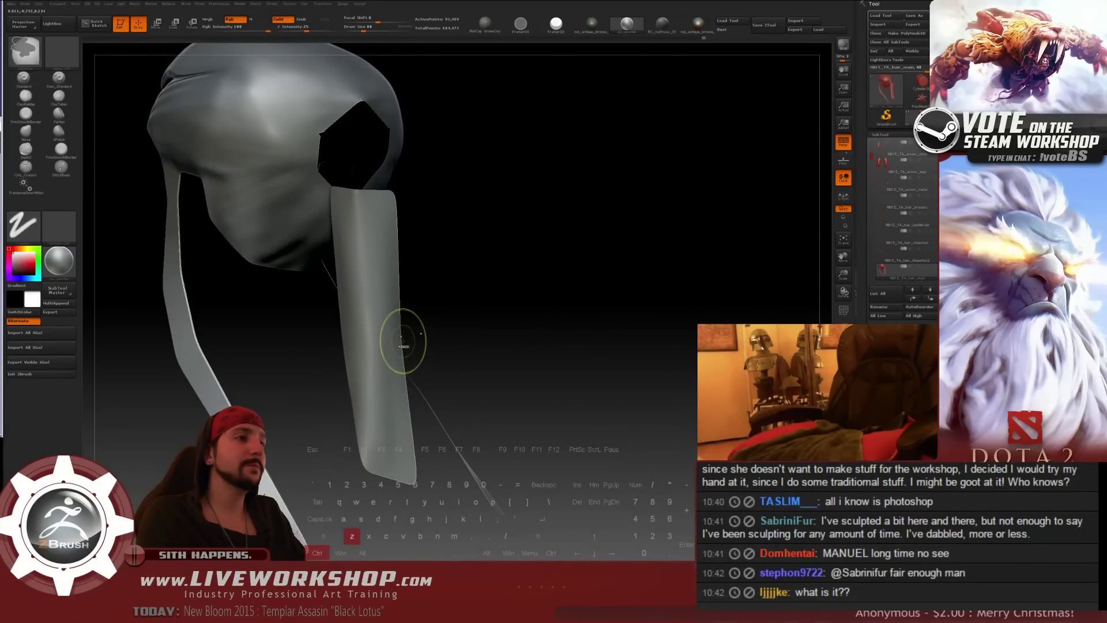
- Load the hotkey settings from Hotkeys.TXT in the ZBrushData ZStartup Hotkeys folder
click(700, 39)
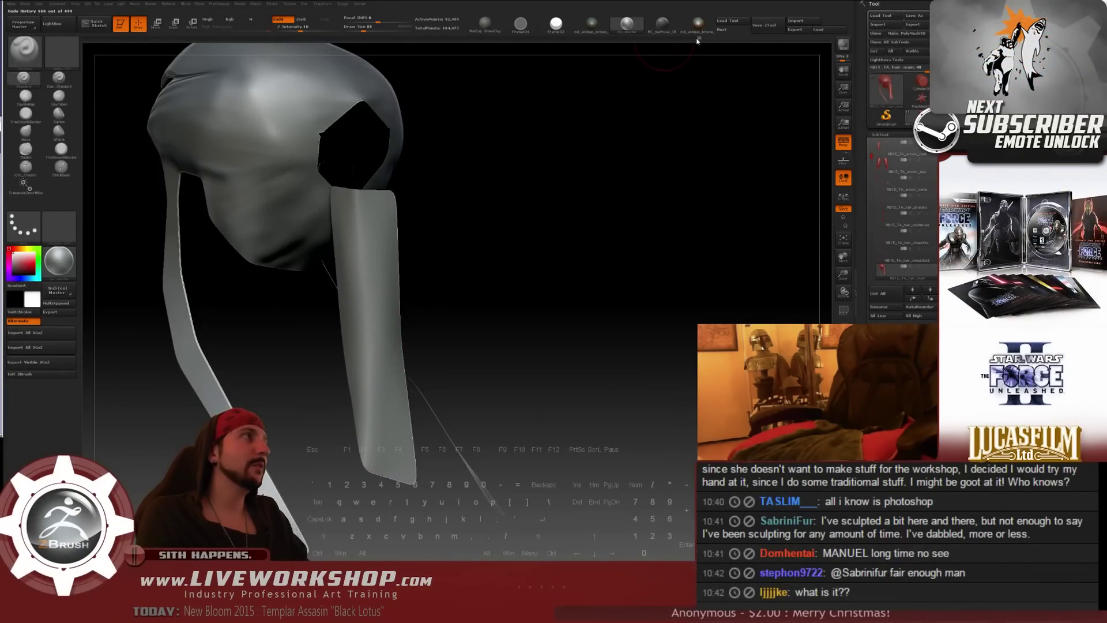
click(818, 29)
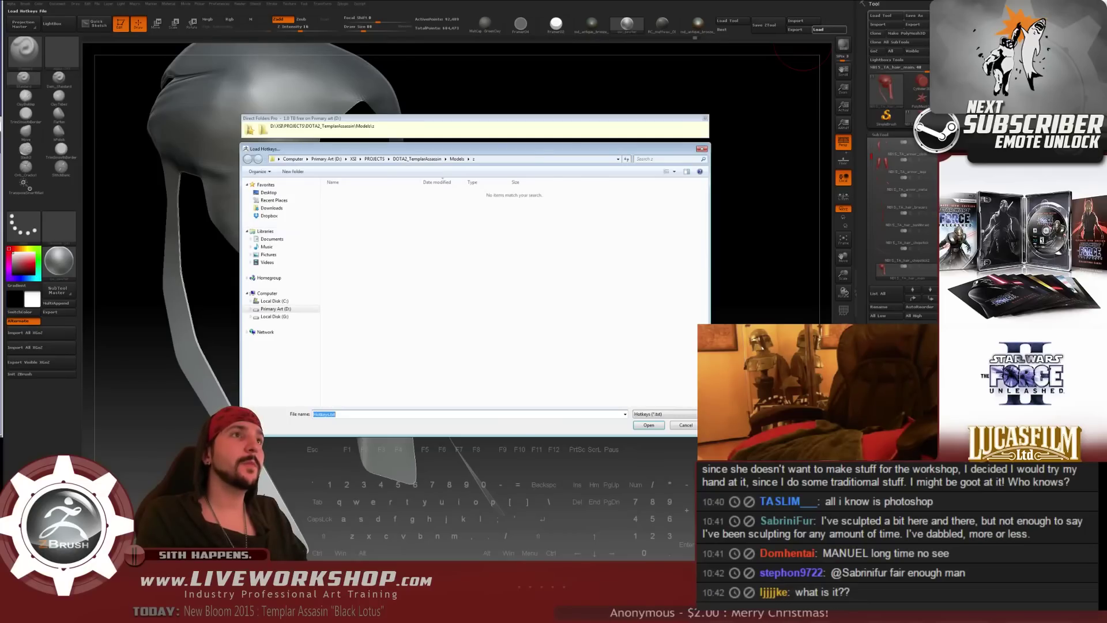
click(274, 200)
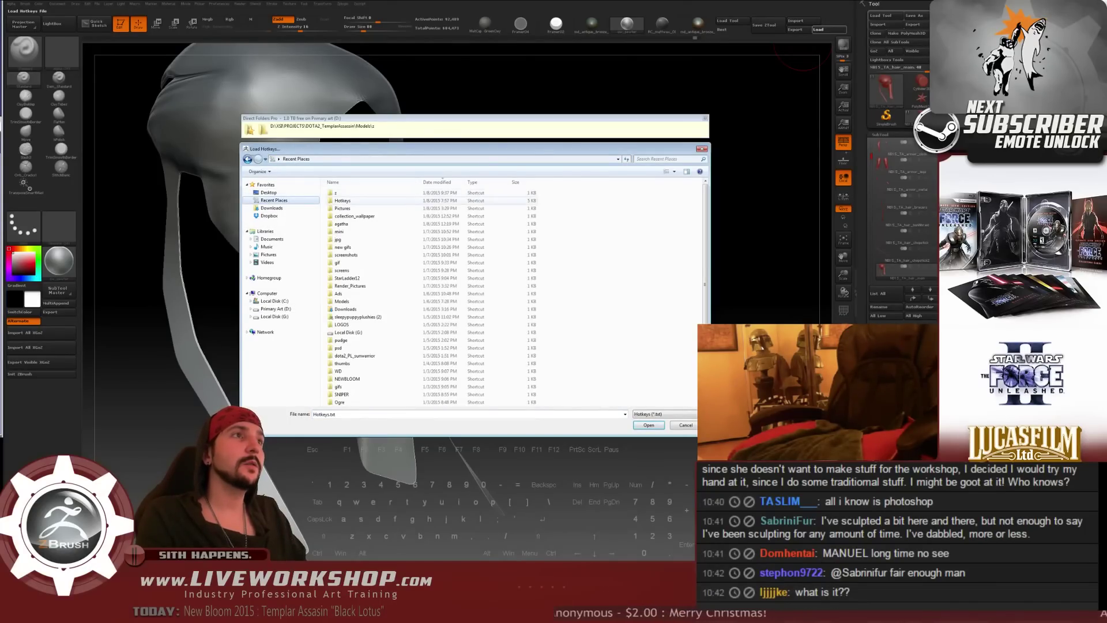
double_click(342, 200)
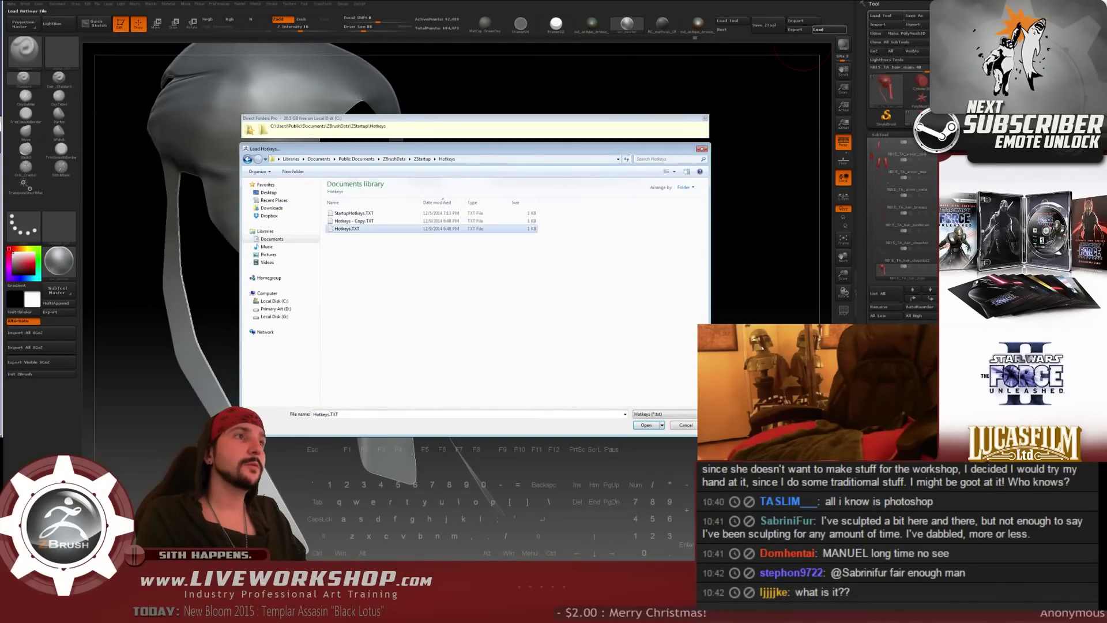
double_click(346, 229)
- Sculpt the middle and lower part of the hanging strip into a rounded form and smooth it
drag(499, 240, 418, 284)
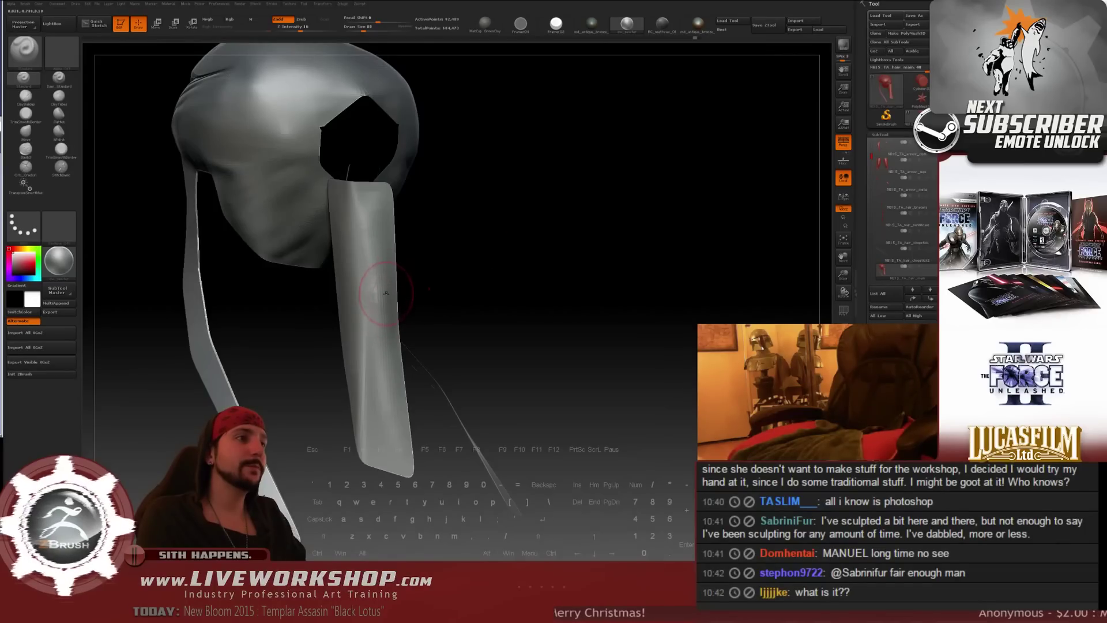
key(shift)
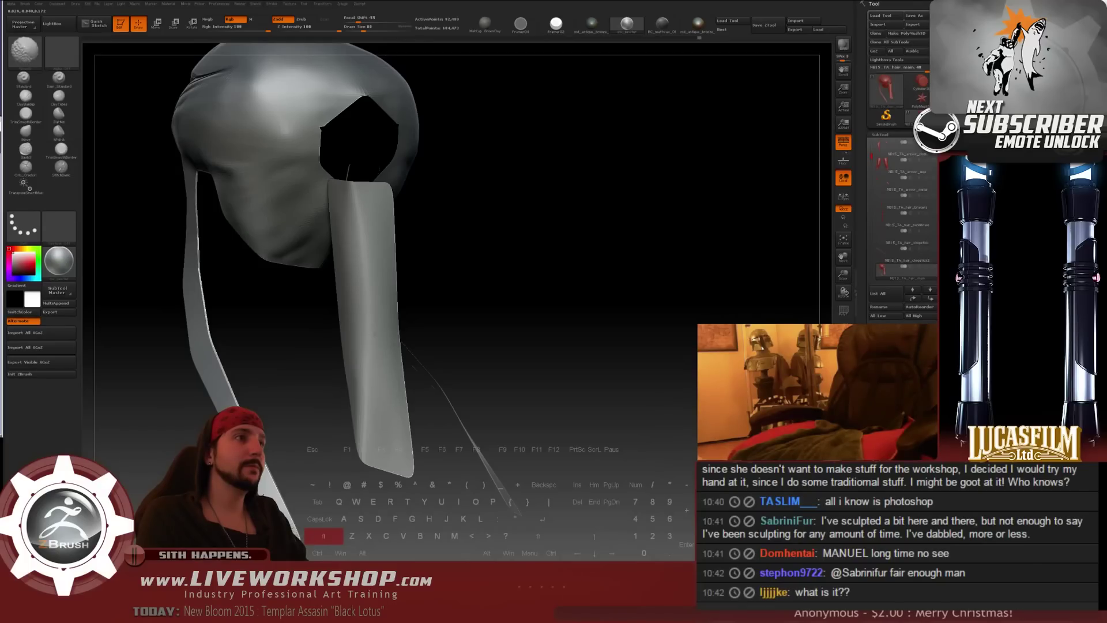
drag(531, 300, 547, 293)
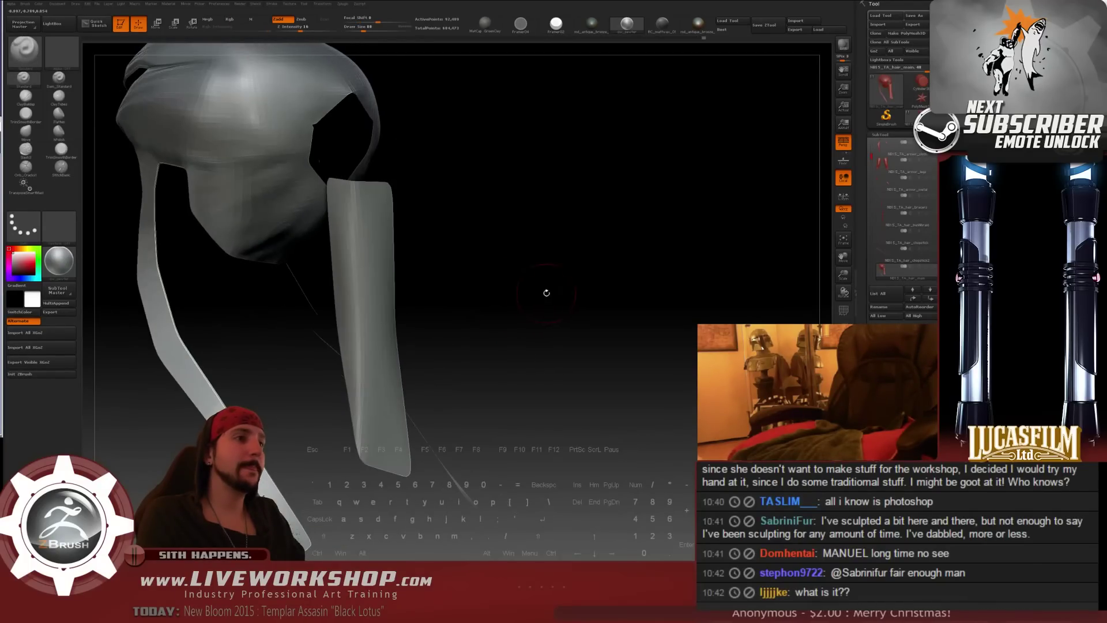
key(shift)
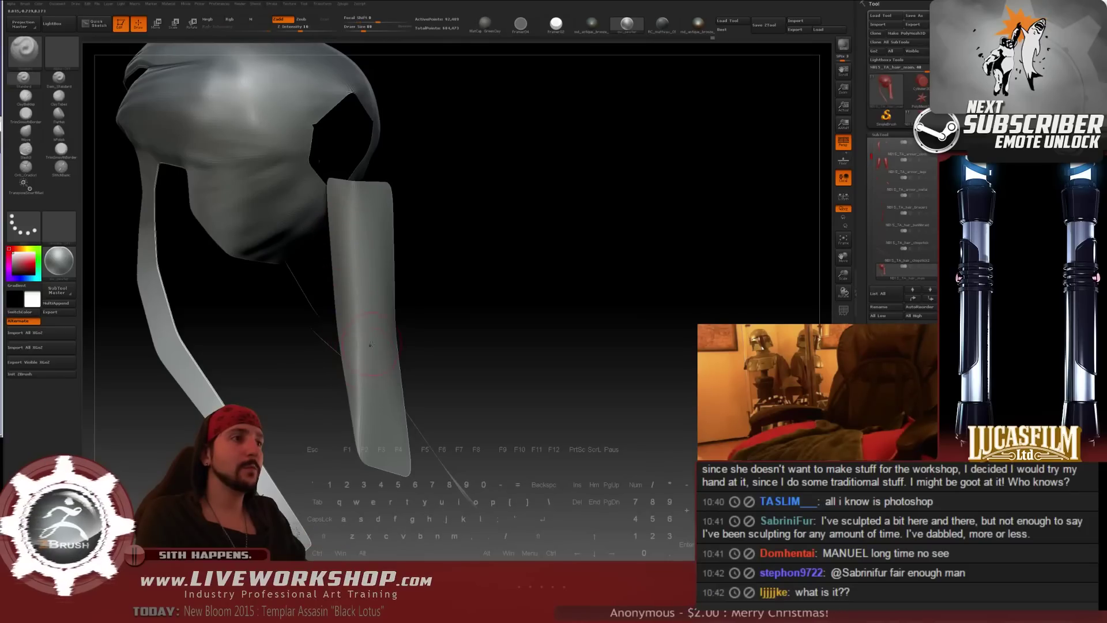
drag(438, 318, 387, 321)
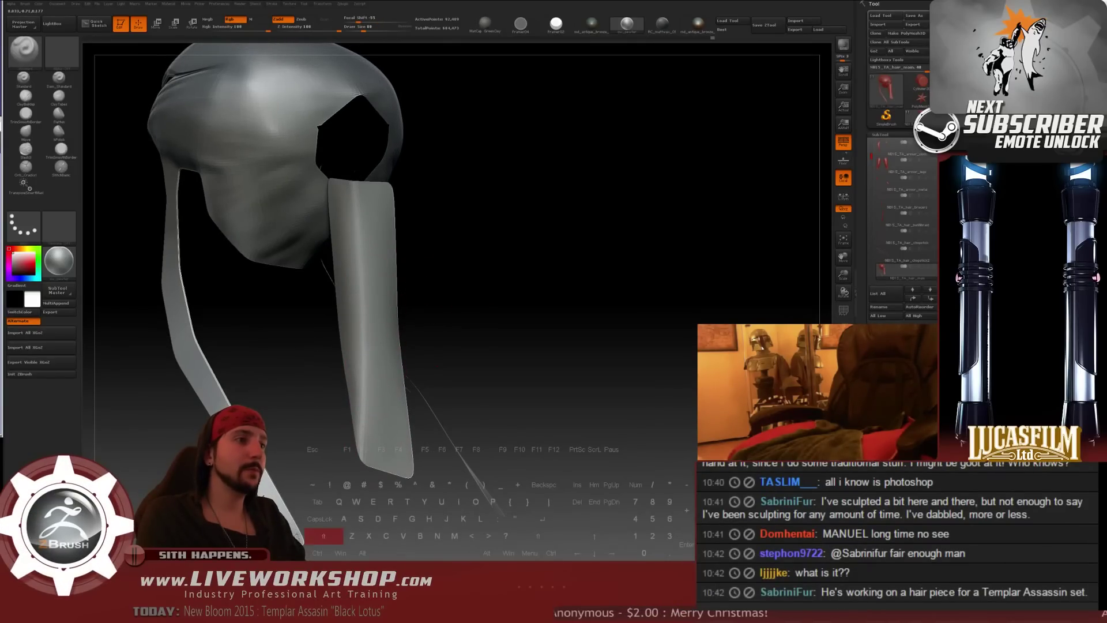
key(shift)
- Enlarge the brush further and smooth the creases on the lower rear section beneath the crown
mouse_move(478, 254)
alt+mouse_down()
mouse_move(490, 192)
mouse_move(511, 284)
mouse_move(559, 306)
mouse_move(530, 282)
mouse_move(480, 376)
alt+mouse_up()
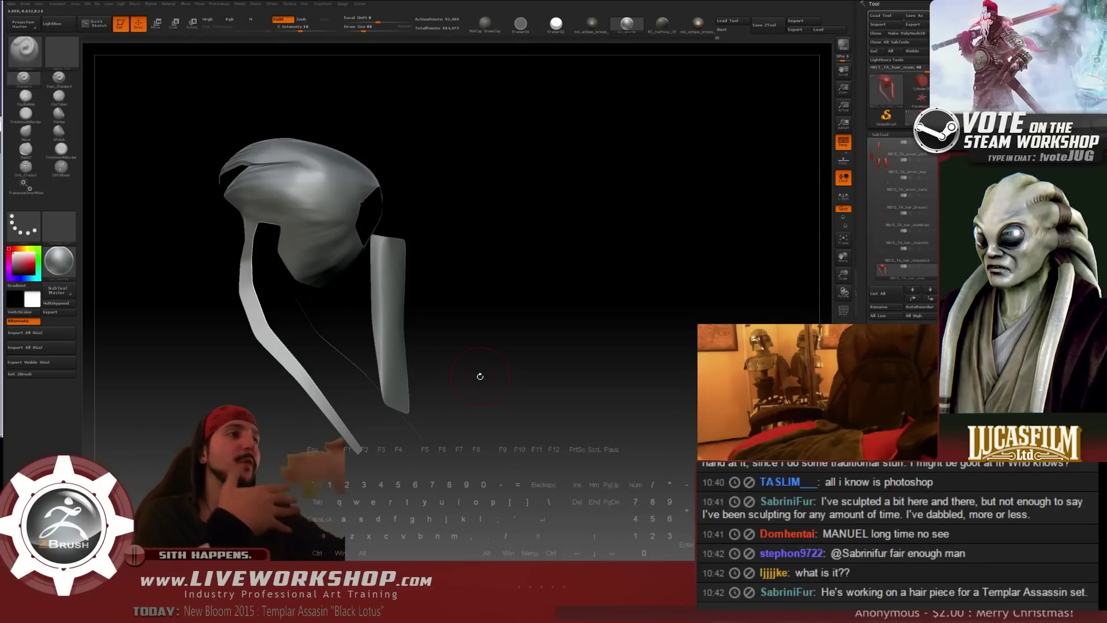
drag(568, 271, 669, 346)
mouse_move(669, 346)
alt+mouse_down()
mouse_move(675, 274)
mouse_move(663, 239)
mouse_move(625, 225)
alt+mouse_up()
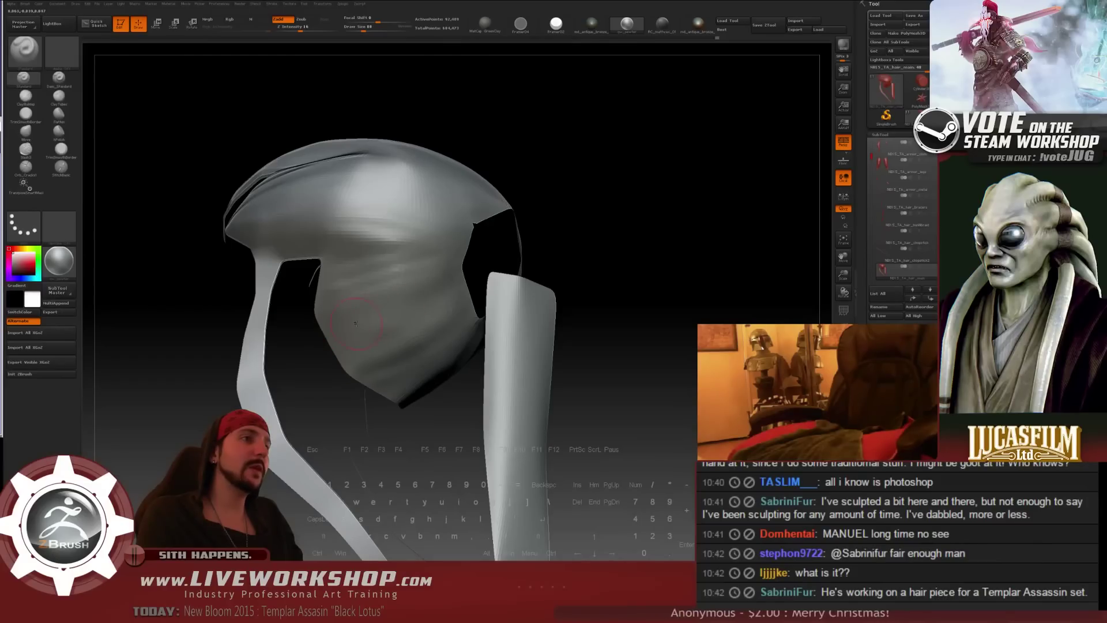
key(bracketright)
key(bracketright)
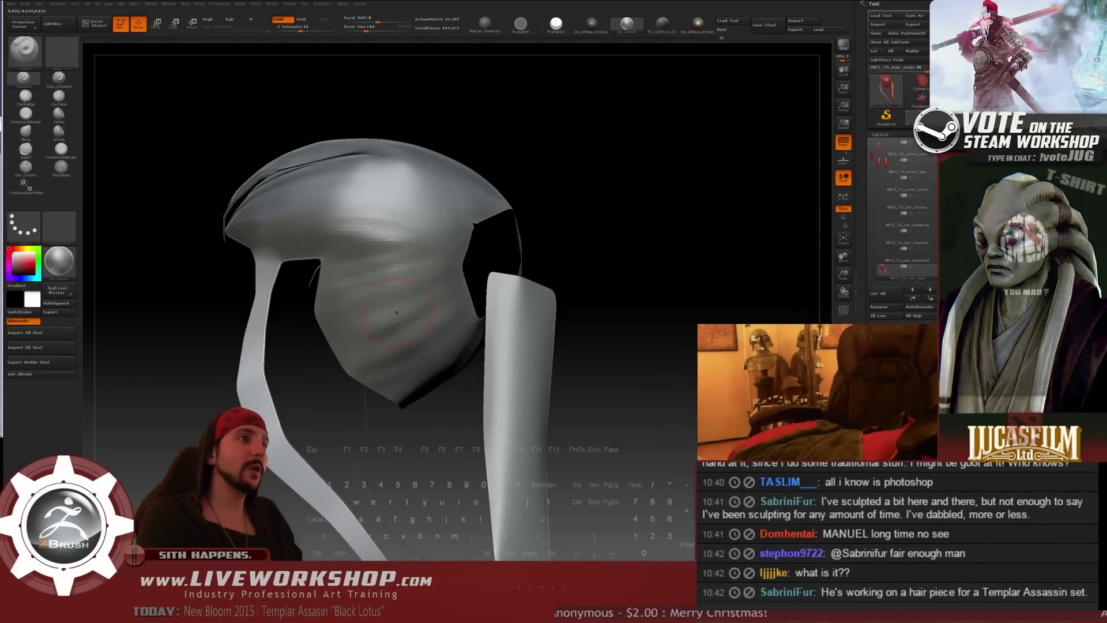
key(shift)
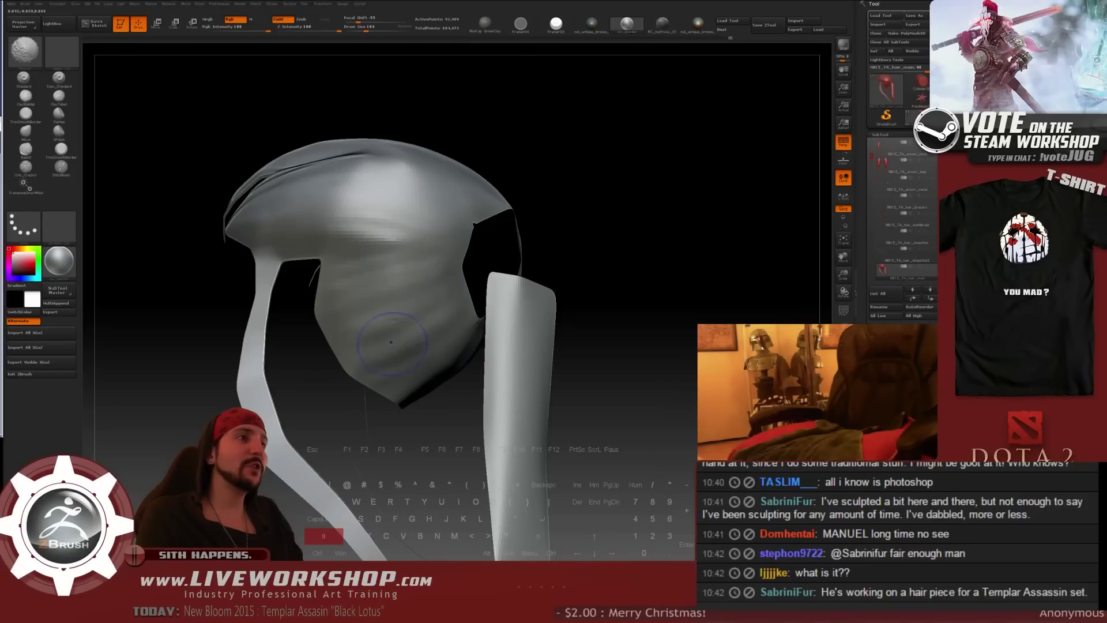
mouse_move(643, 248)
mouse_down()
mouse_move(653, 269)
mouse_move(623, 255)
mouse_move(566, 253)
mouse_up()
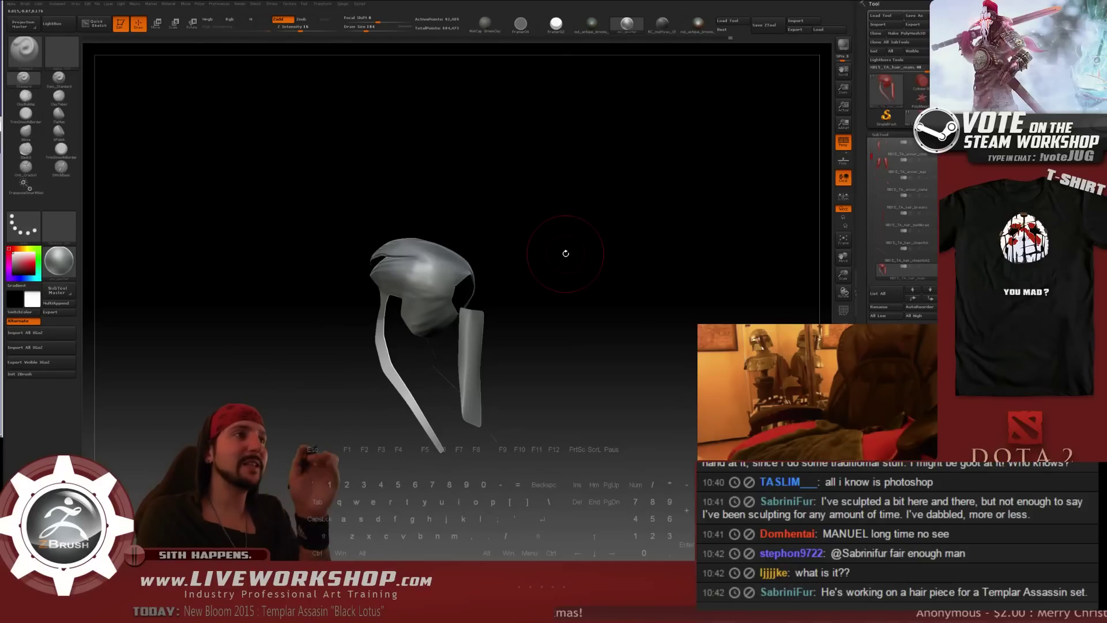
drag(590, 218, 593, 247)
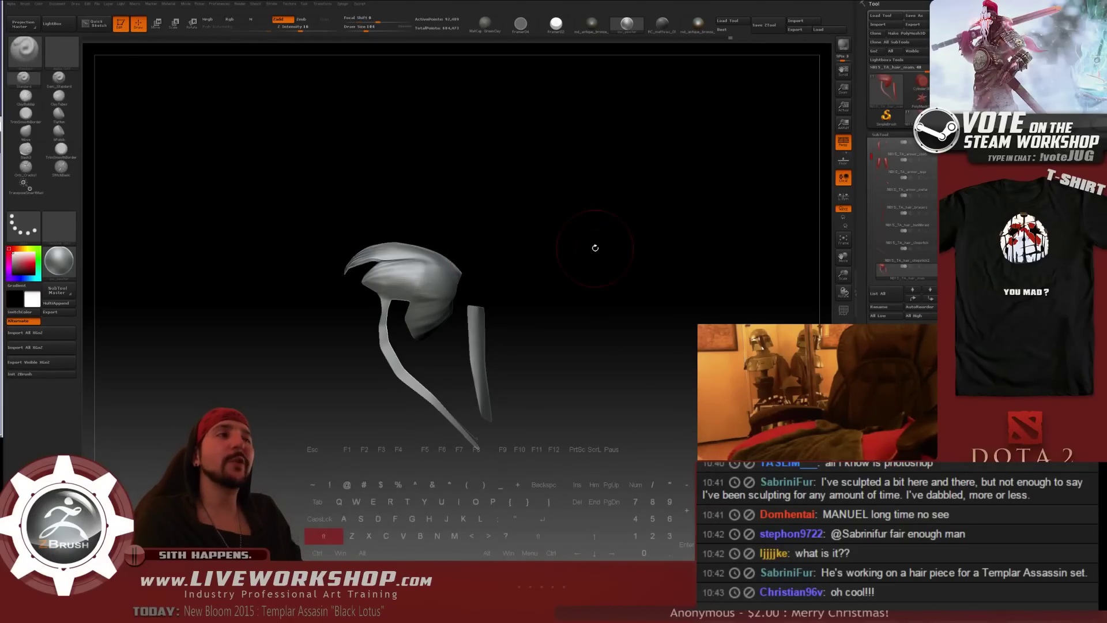
- Switch to Softimage and examine the hair shape and hanging strands on the two Templar Assassin models from several angles
alt+drag(594, 250, 569, 226)
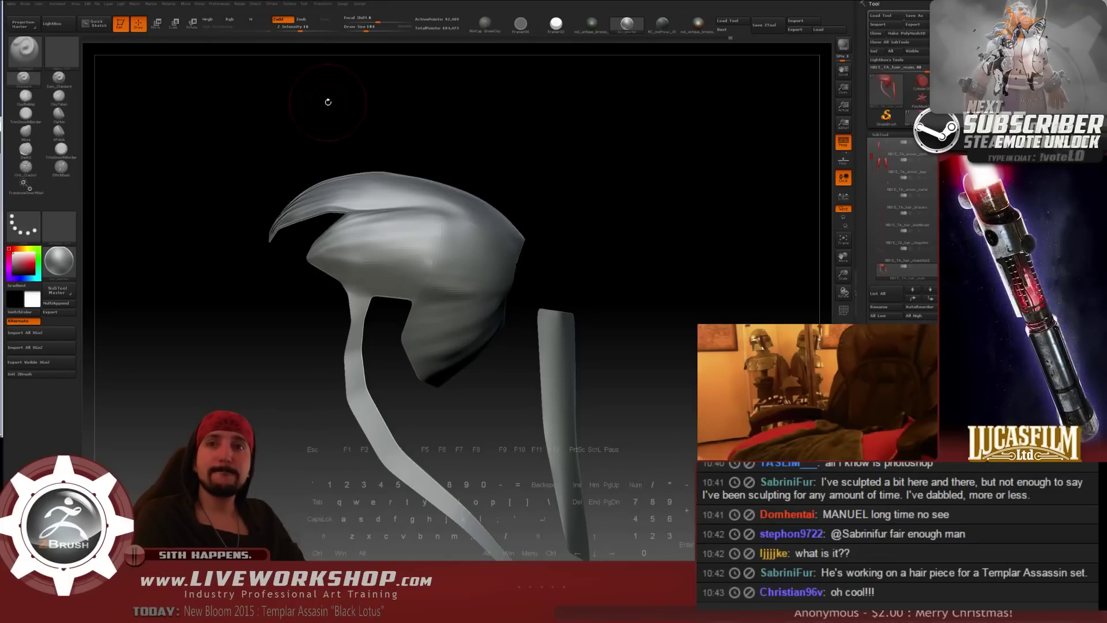
drag(655, 198, 610, 154)
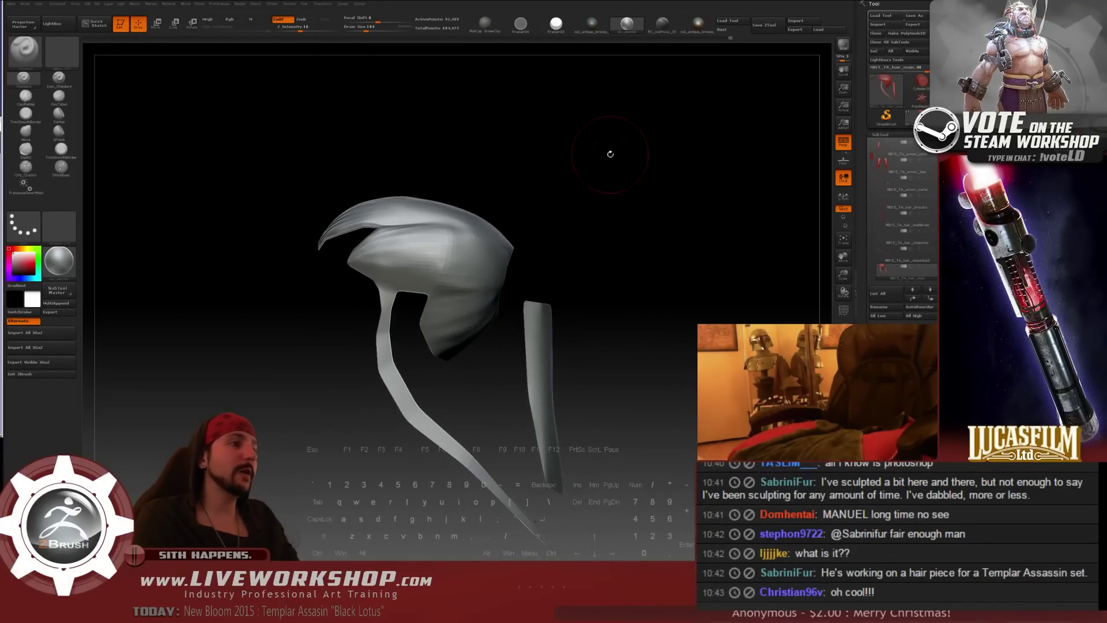
key(super)
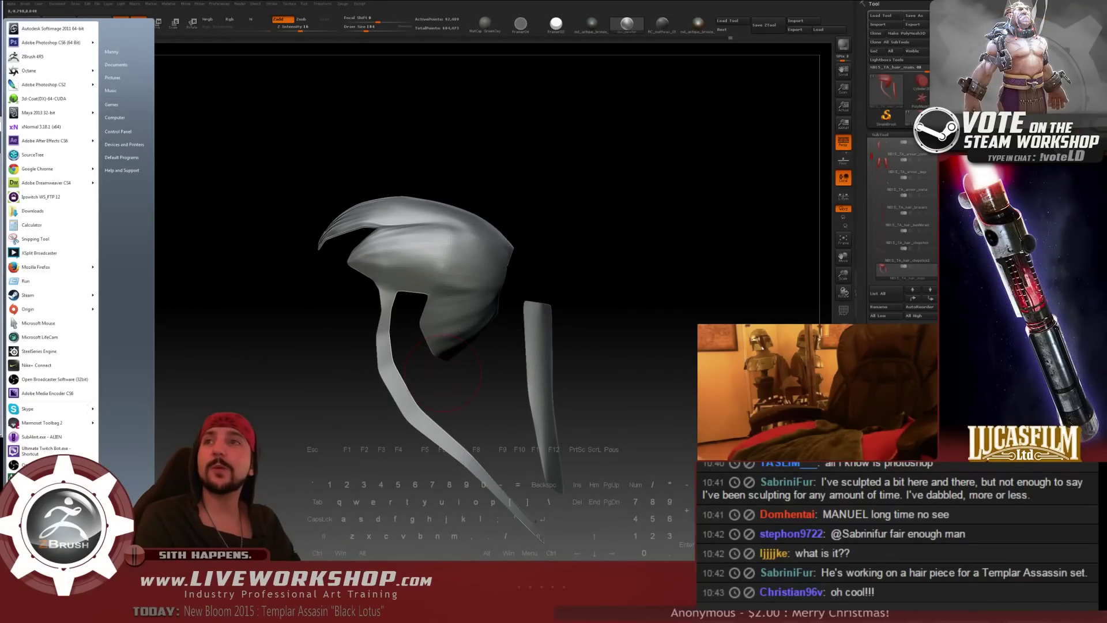
key(alt+Tab)
key(space)
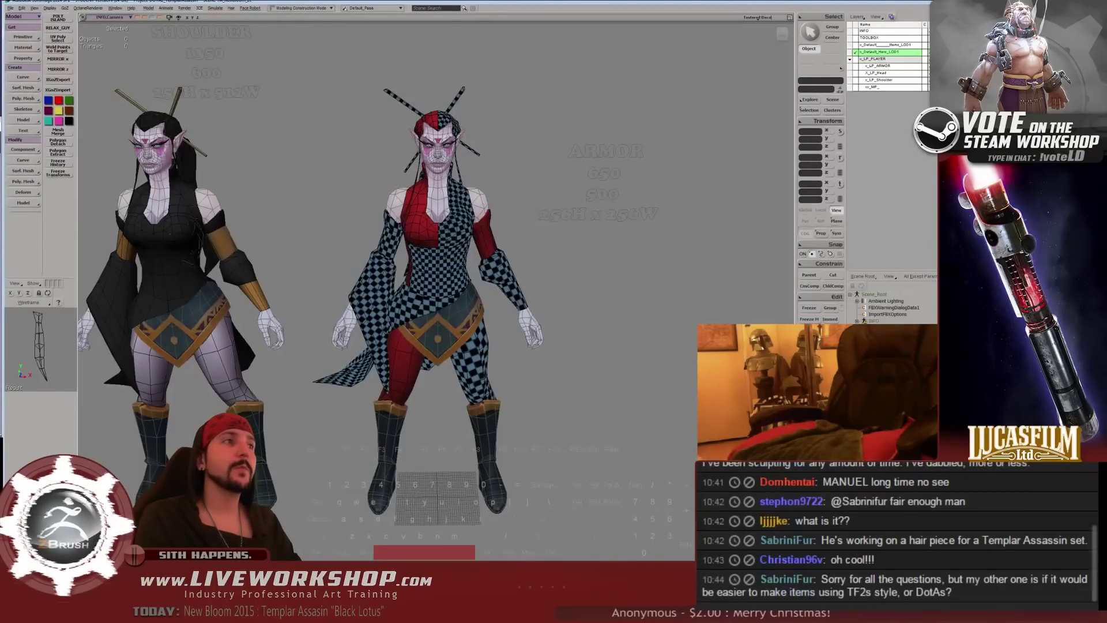
drag(167, 219, 487, 219)
middle_drag(488, 219, 470, 202)
right_drag(470, 201, 551, 163)
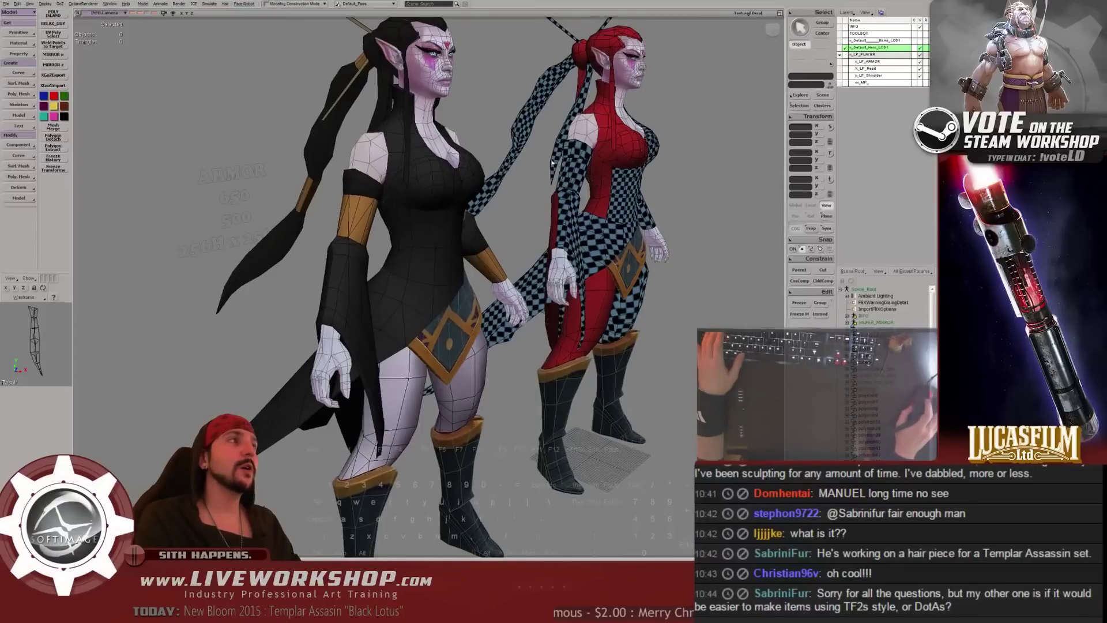
middle_drag(552, 163, 450, 213)
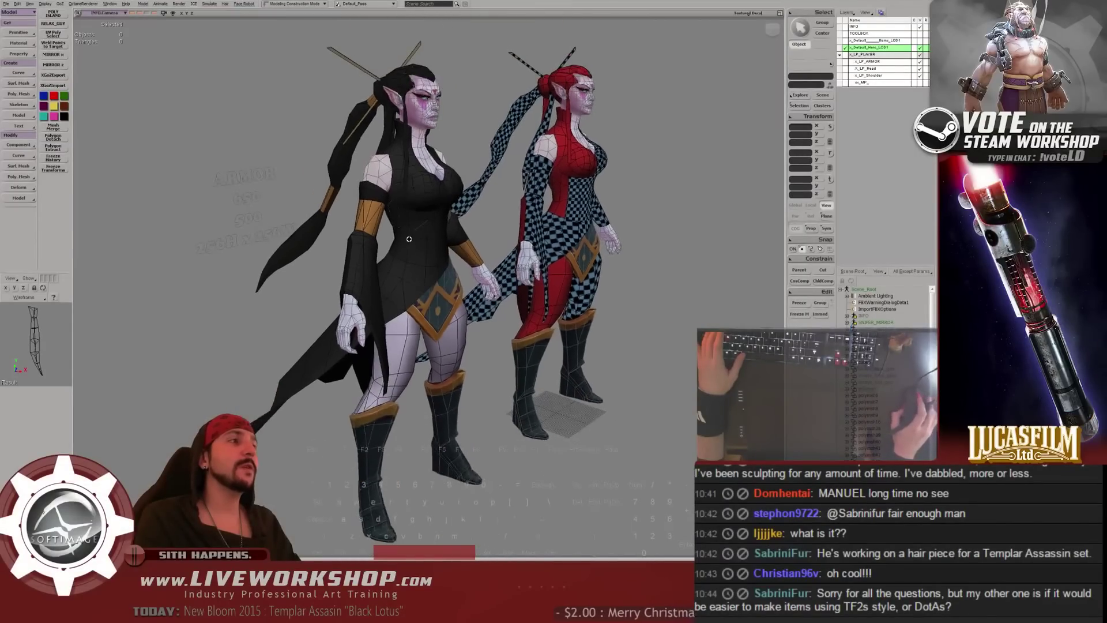
drag(406, 244, 389, 244)
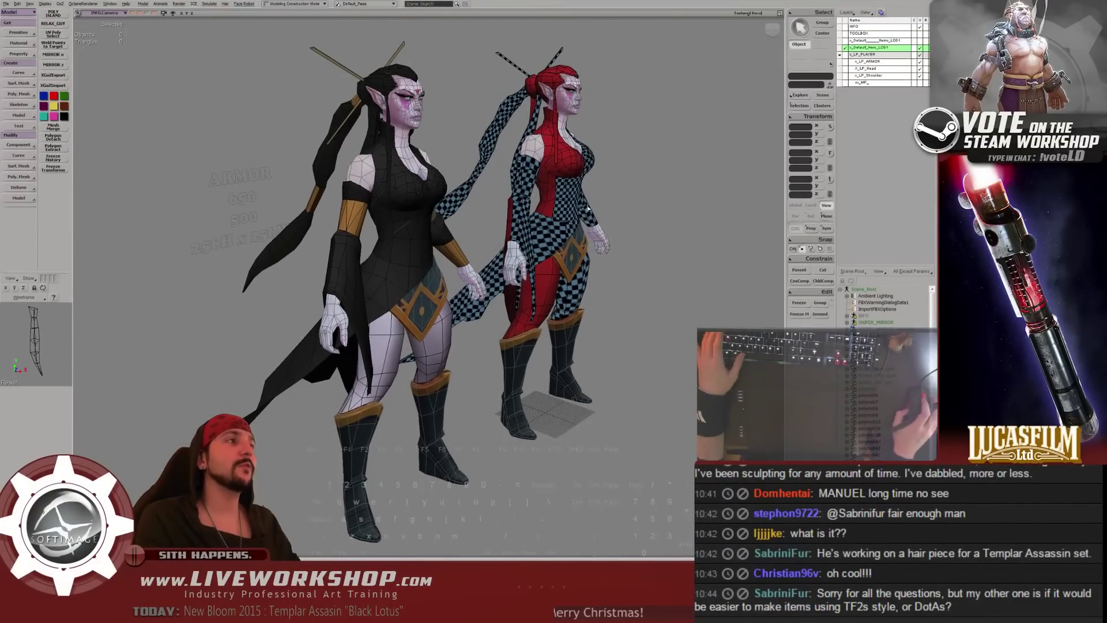
right_drag(588, 209, 525, 227)
middle_drag(485, 225, 460, 390)
- Return to ZBrush, adjust the brush size, and sculpt and smooth the upper part of the long side lock beneath the temple
key(alt+Tab)
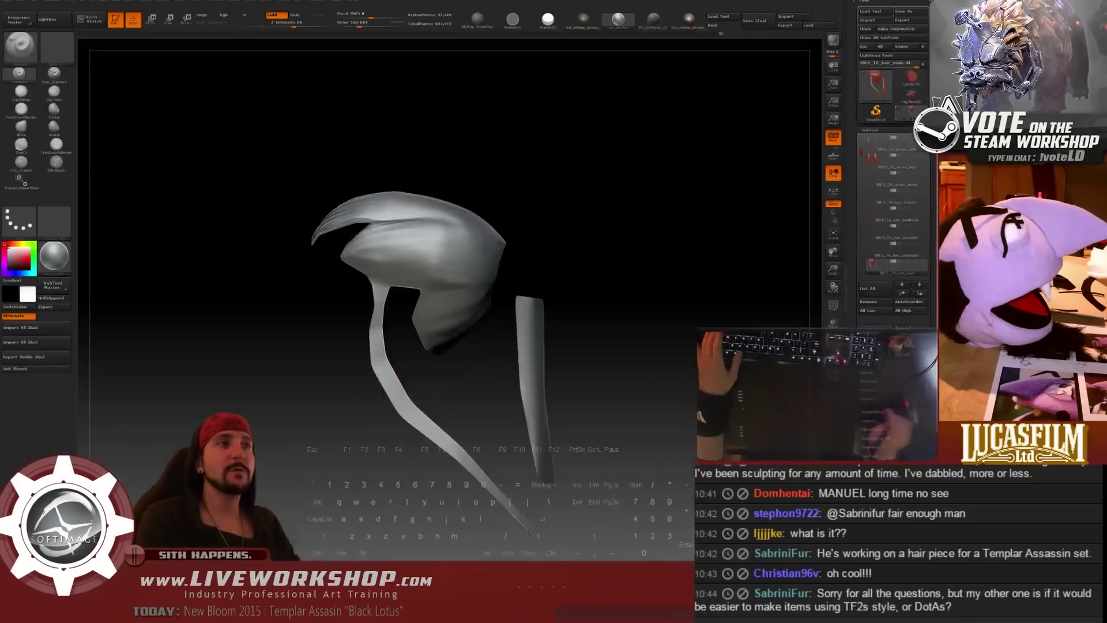
mouse_move(600, 183)
mouse_down()
mouse_move(611, 188)
mouse_move(602, 214)
mouse_move(618, 219)
mouse_move(590, 225)
mouse_move(645, 222)
mouse_move(291, 167)
mouse_up()
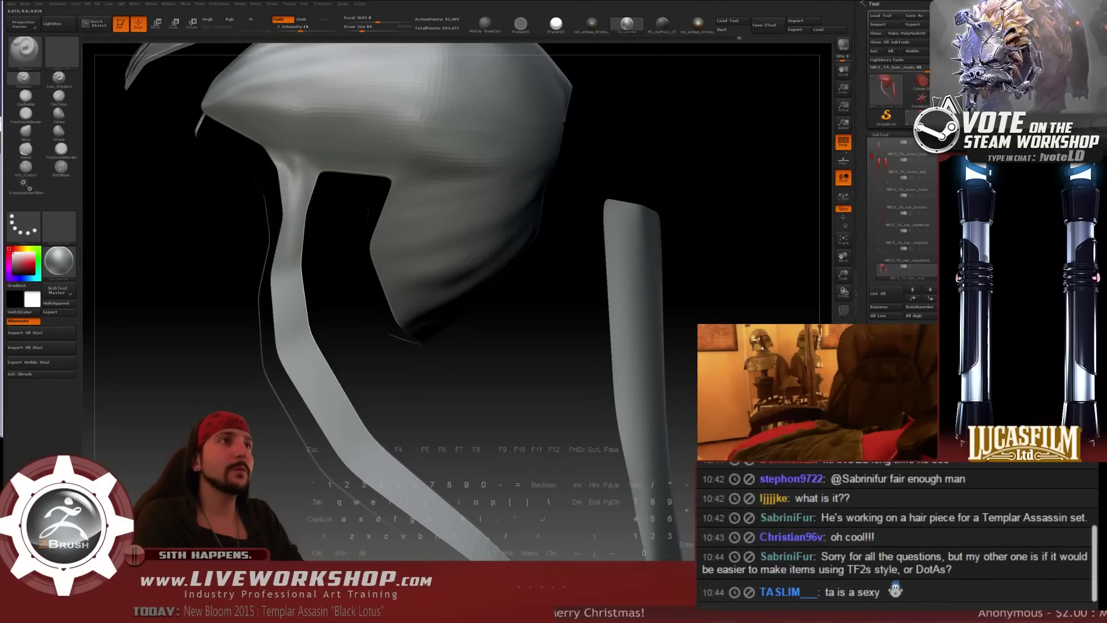
mouse_move(288, 254)
shift+mouse_down()
mouse_move(289, 293)
mouse_move(283, 264)
shift+mouse_up()
key(s)
click(284, 257)
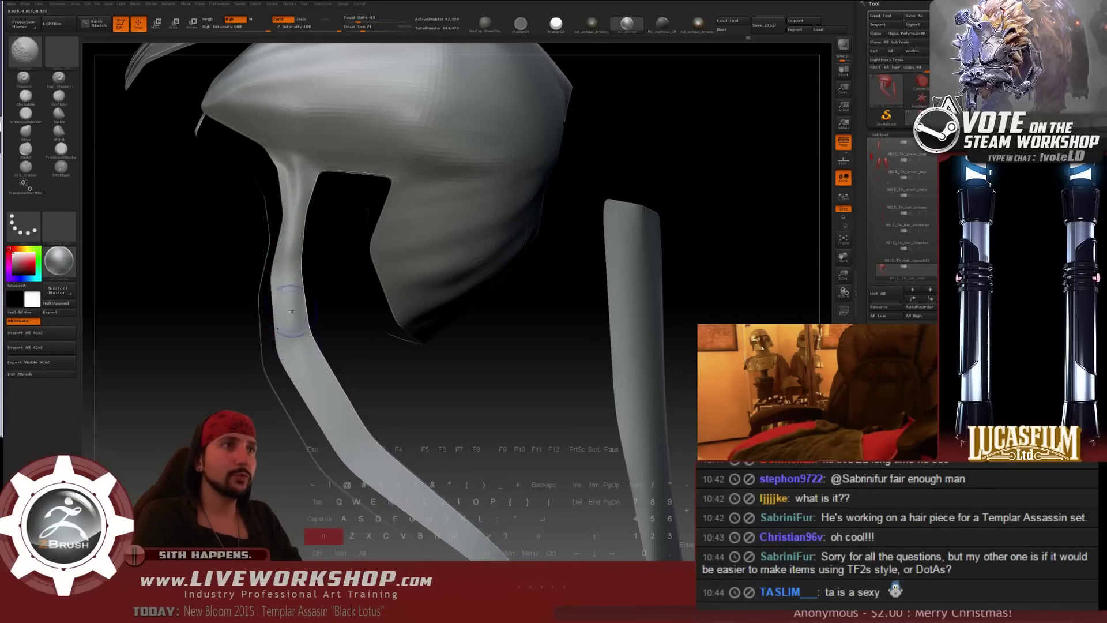
alt+drag(371, 336, 336, 279)
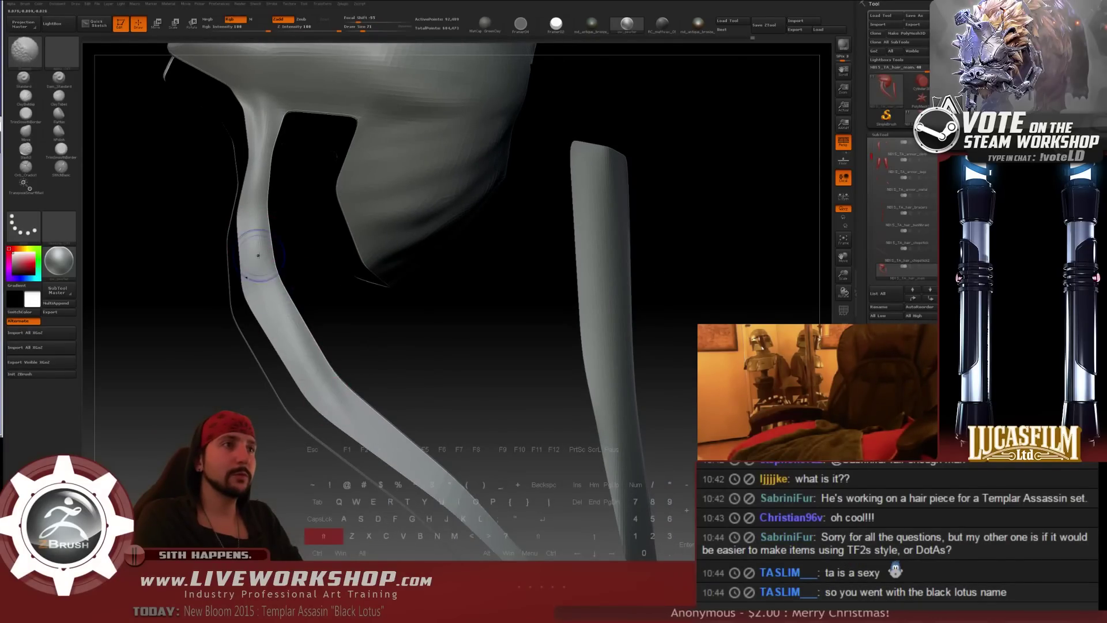
- Round the middle and lower part of the long side lock and smooth its surface toward the tip
drag(279, 308, 277, 339)
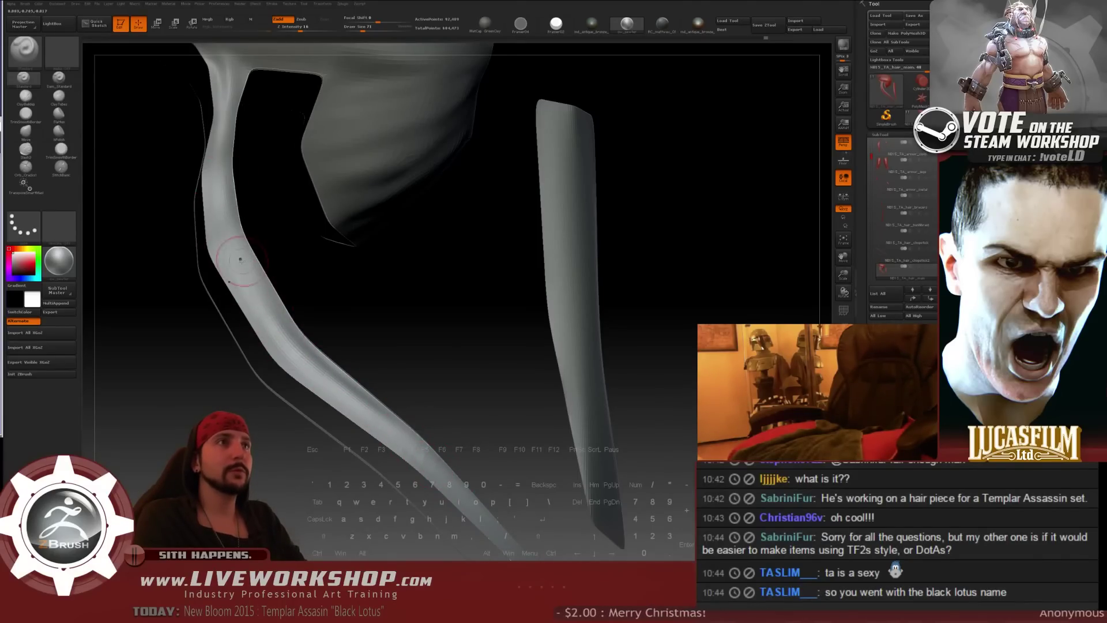
key(shift)
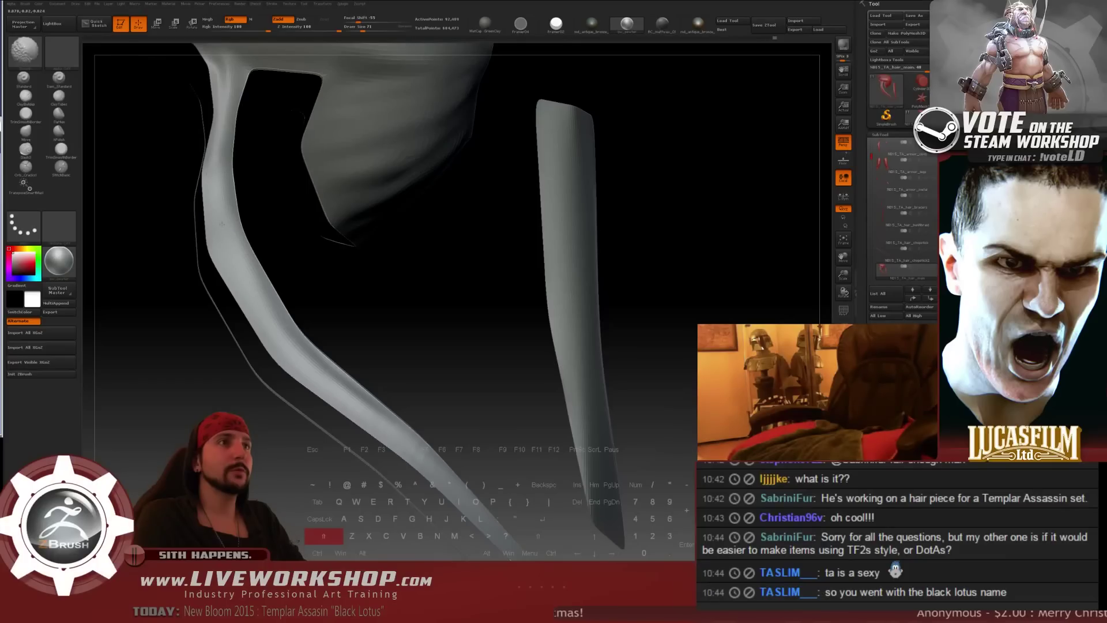
drag(283, 329, 485, 254)
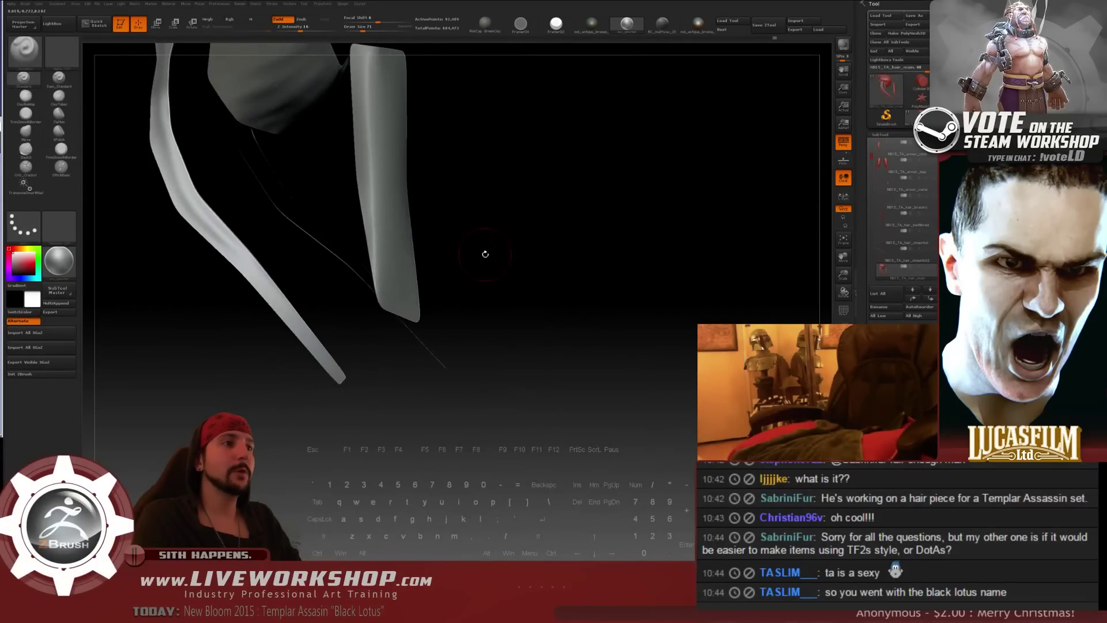
key(shift)
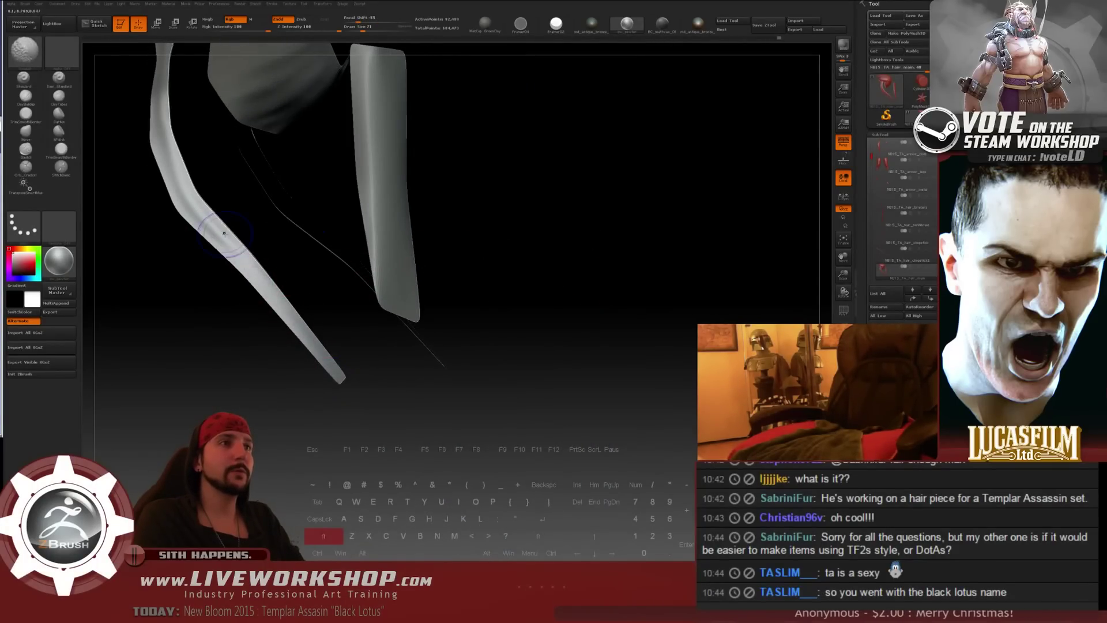
alt+drag(240, 324, 311, 230)
drag(519, 231, 602, 233)
drag(628, 190, 590, 205)
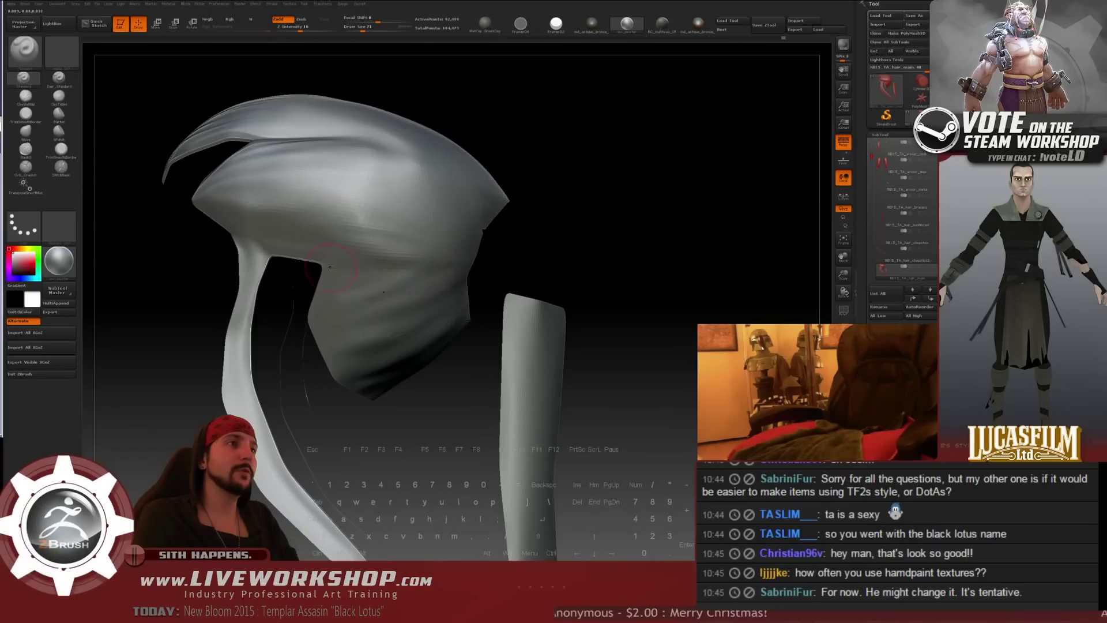
- Sculpt soft strand folds across the side and lower rear of the main hair piece, above the neck cutout
drag(429, 267, 353, 272)
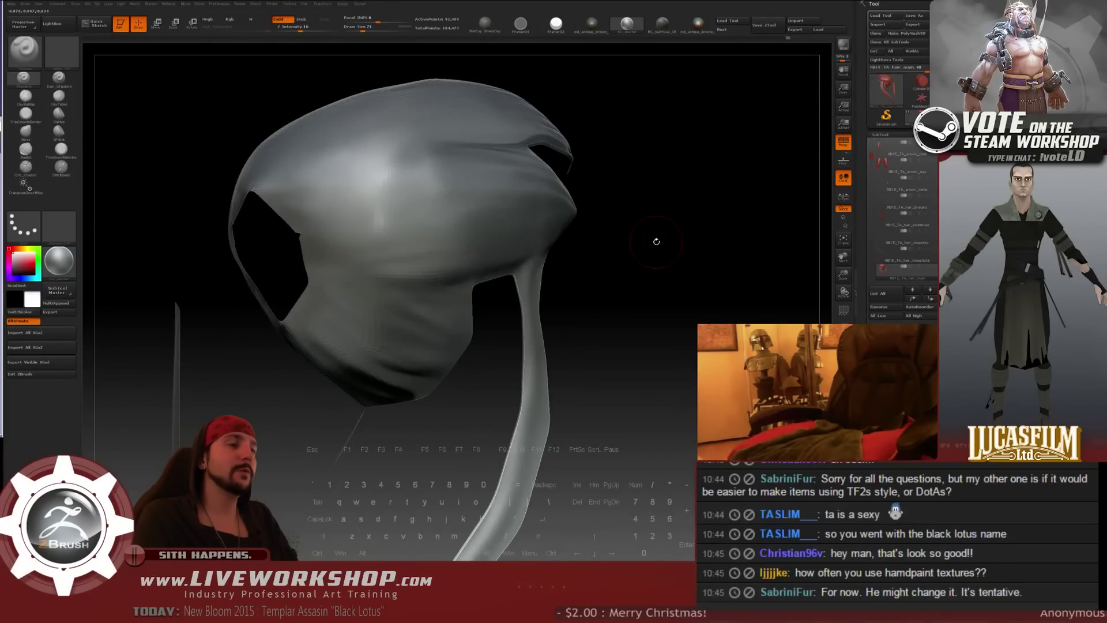
mouse_move(656, 241)
mouse_down()
mouse_move(641, 242)
mouse_move(664, 238)
mouse_up()
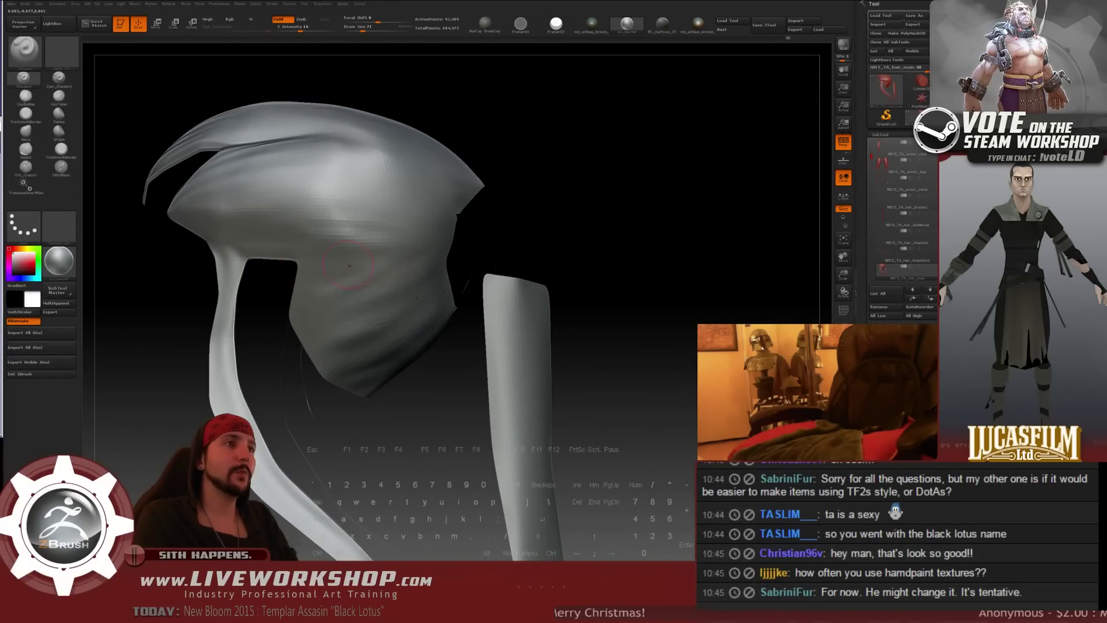
alt+drag(553, 254, 529, 266)
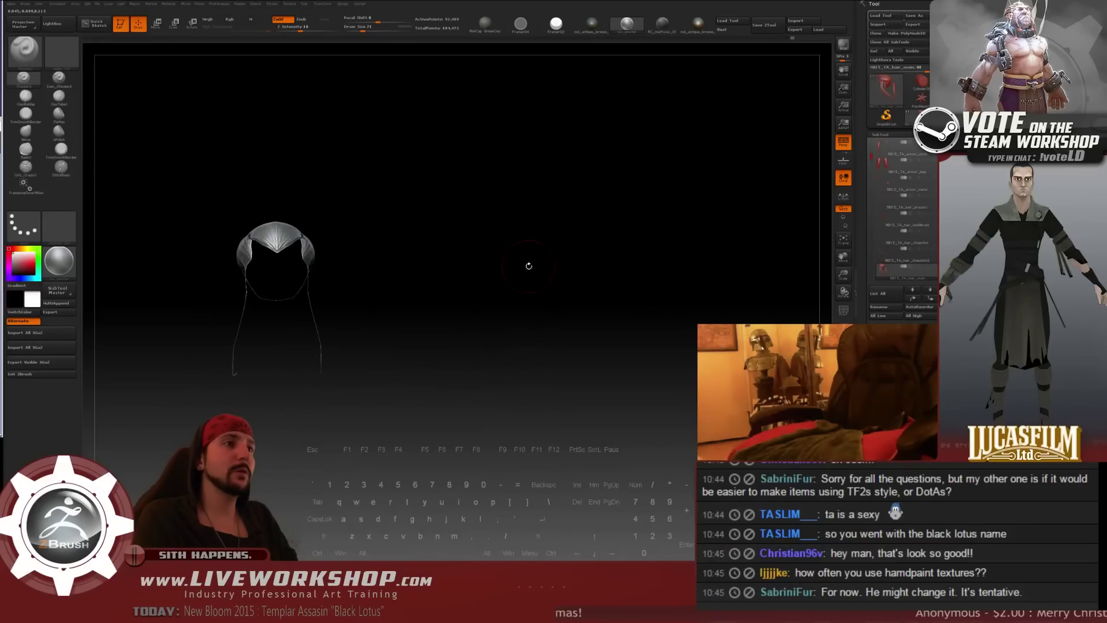
drag(421, 221, 604, 228)
alt+drag(604, 228, 622, 248)
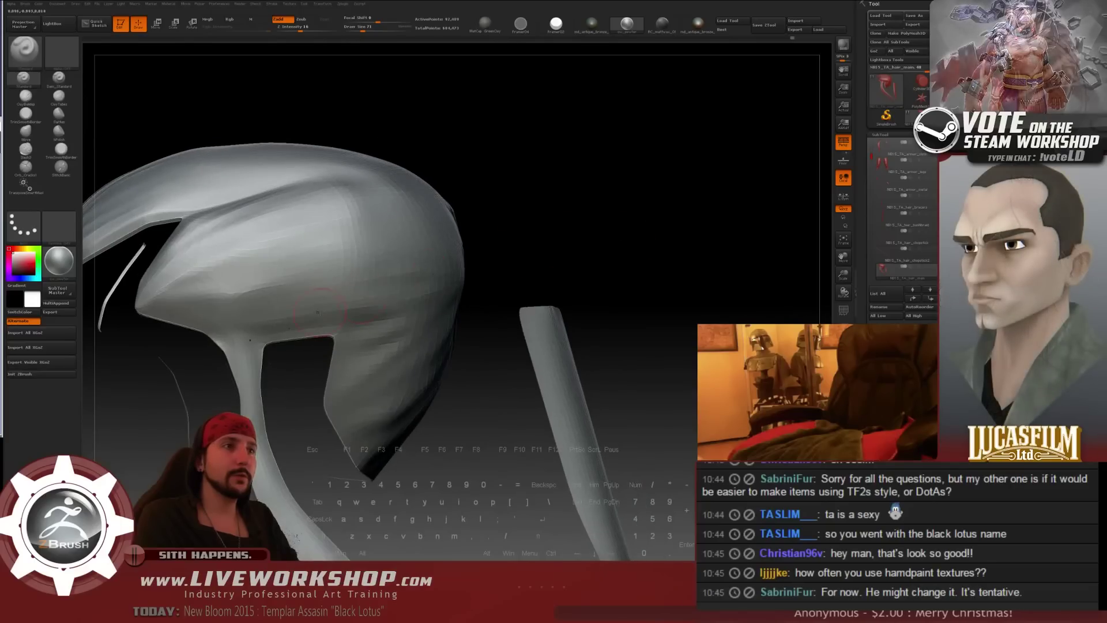
key(alt)
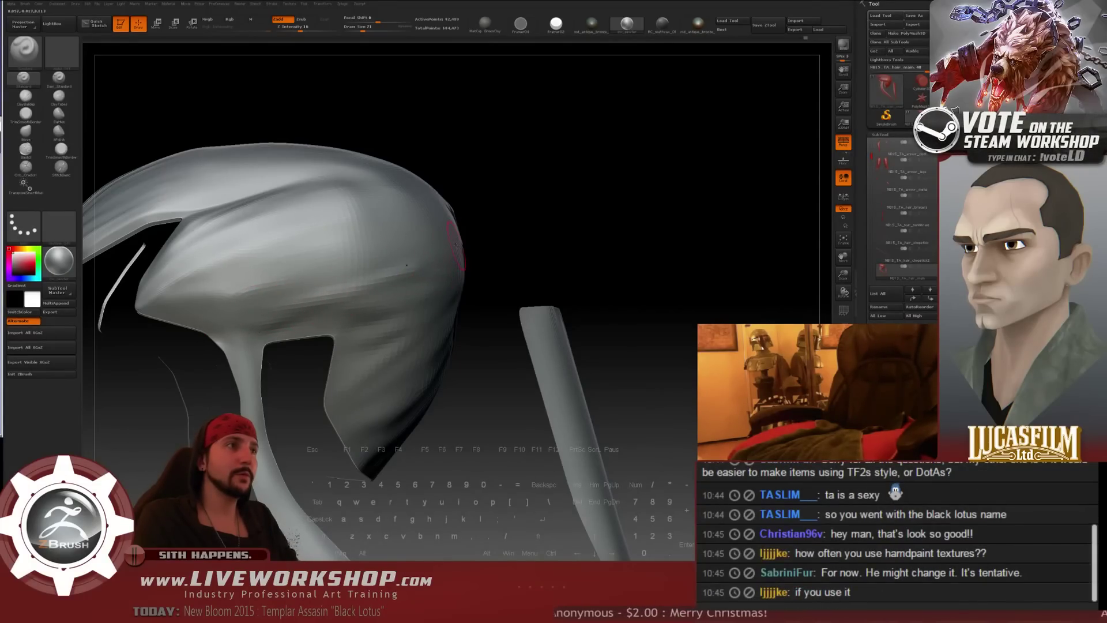
drag(533, 241, 285, 273)
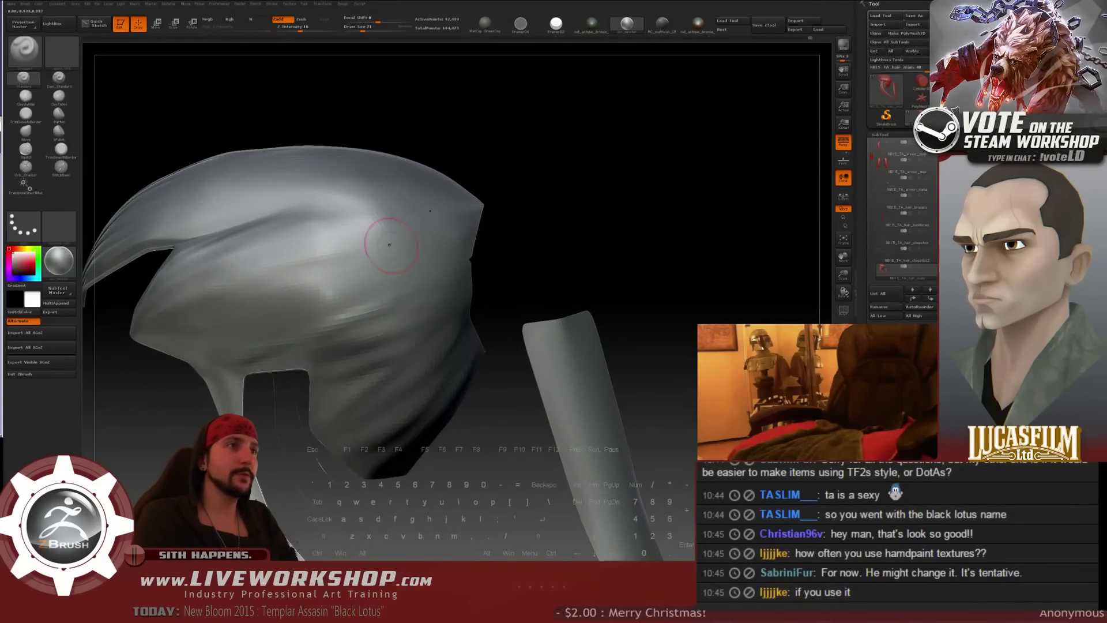
drag(562, 255, 575, 302)
- Select the bun and braid subtool, enlarge the brush and soften the faceted edges on the upper part of the bun
drag(617, 272, 462, 265)
alt+click(462, 265)
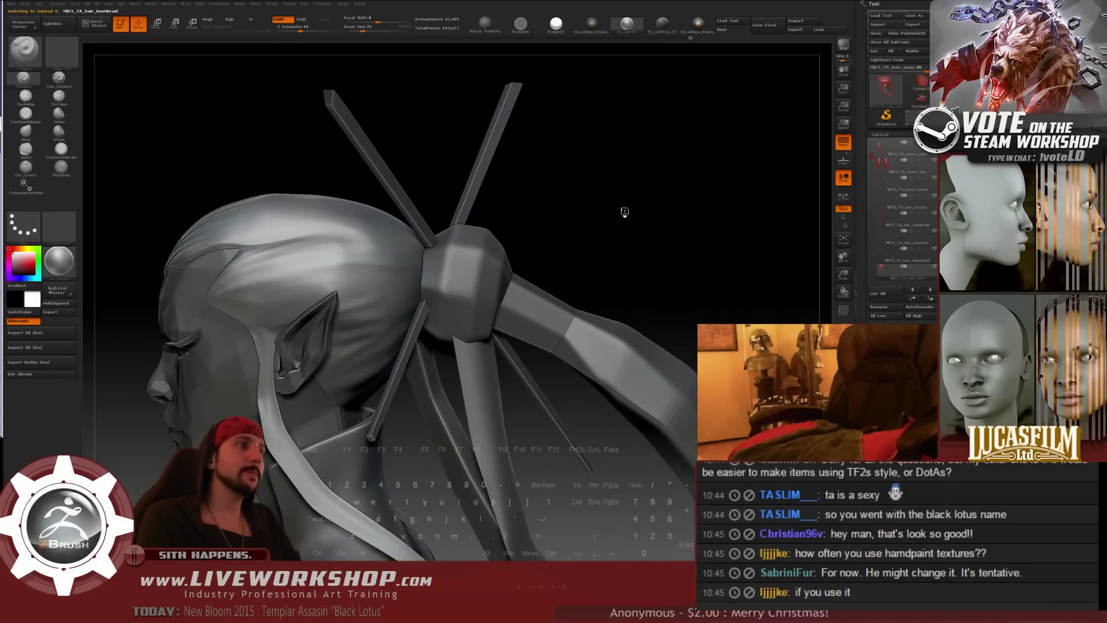
mouse_move(625, 213)
mouse_down()
mouse_move(643, 180)
mouse_move(588, 210)
mouse_move(396, 235)
mouse_up()
key(s)
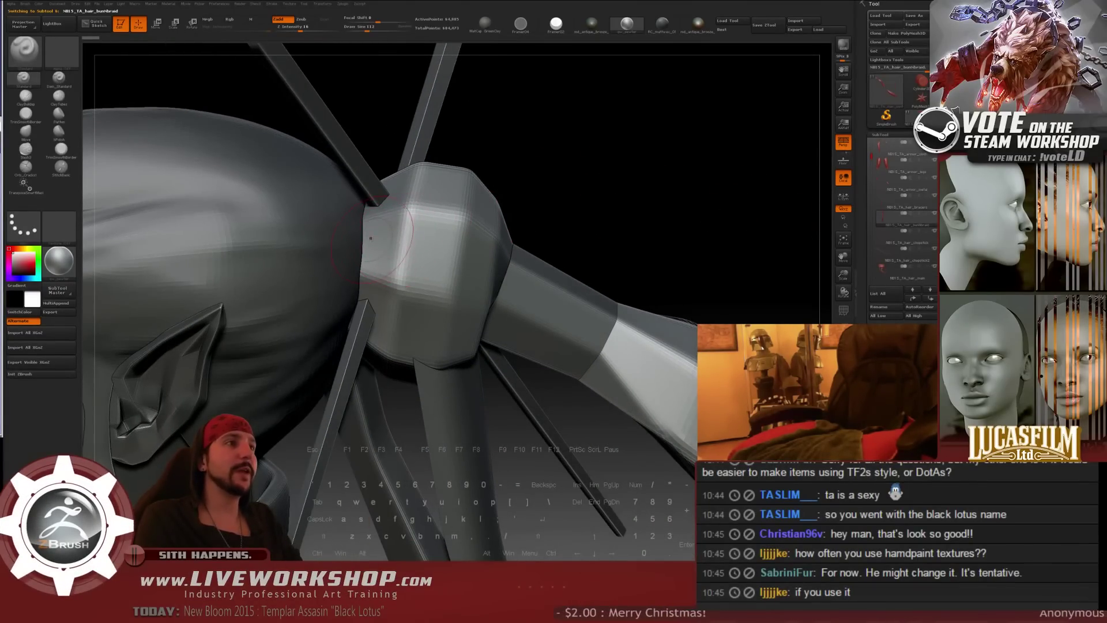
drag(625, 165, 444, 199)
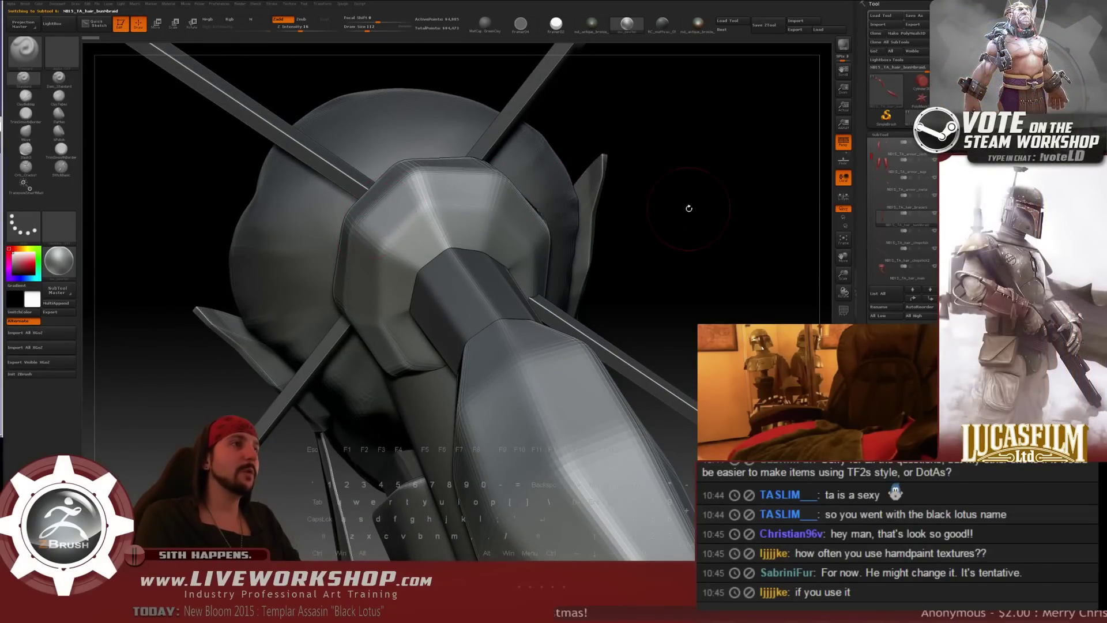
drag(688, 208, 612, 206)
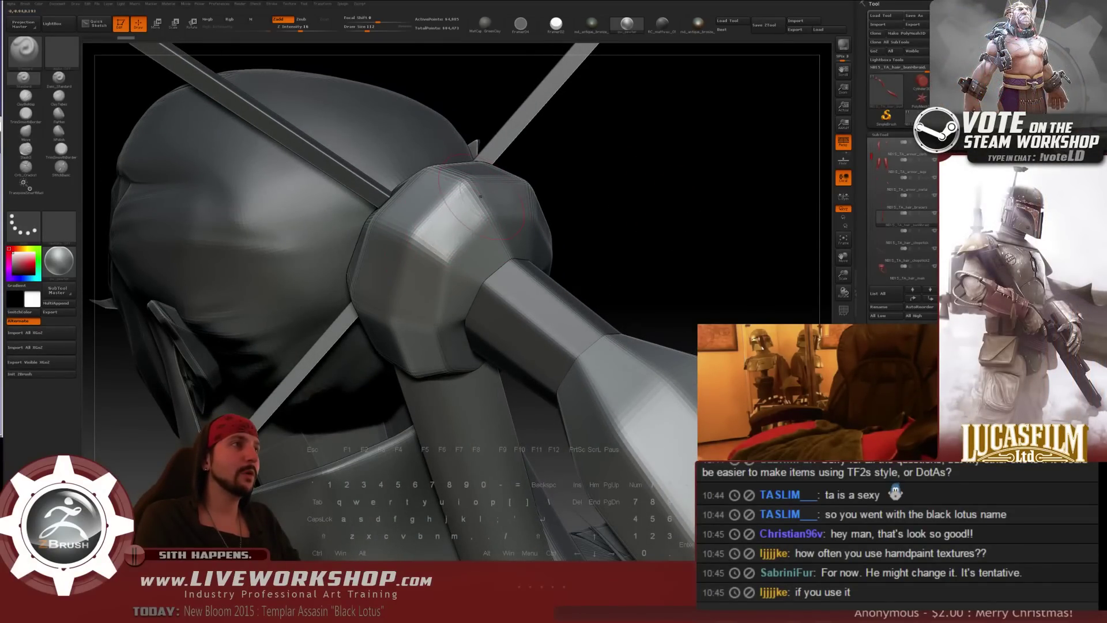
key(shift)
drag(623, 175, 660, 202)
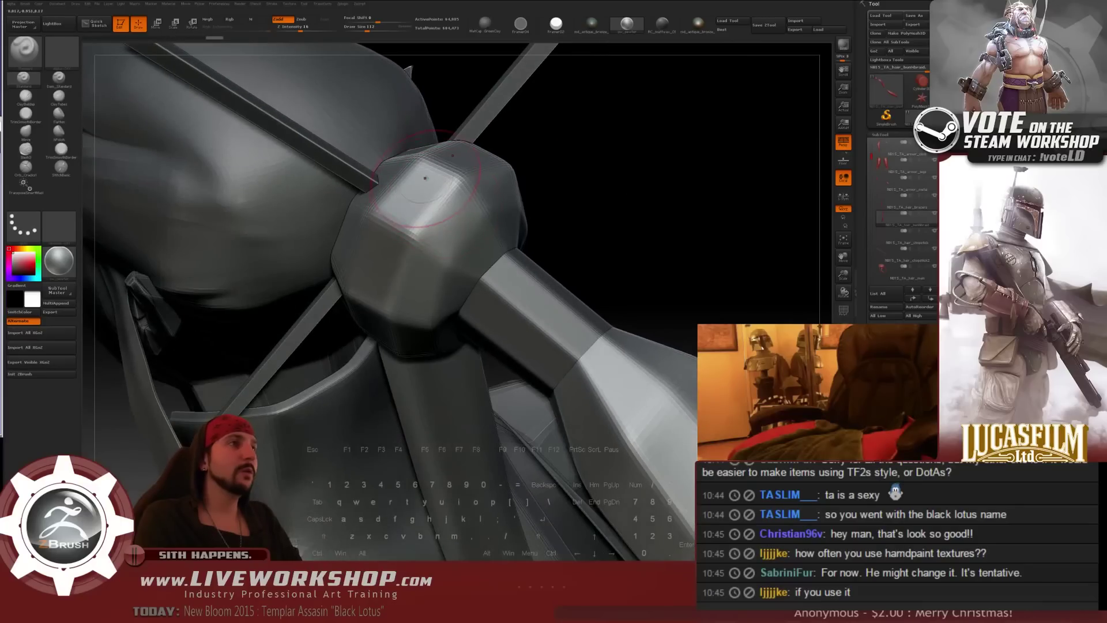
mouse_move(392, 209)
mouse_down()
mouse_move(418, 215)
mouse_move(393, 212)
mouse_move(405, 208)
mouse_up()
- Soften the faceted edges across the top of the bun, around the base of the upper hair sticks
drag(568, 183, 490, 144)
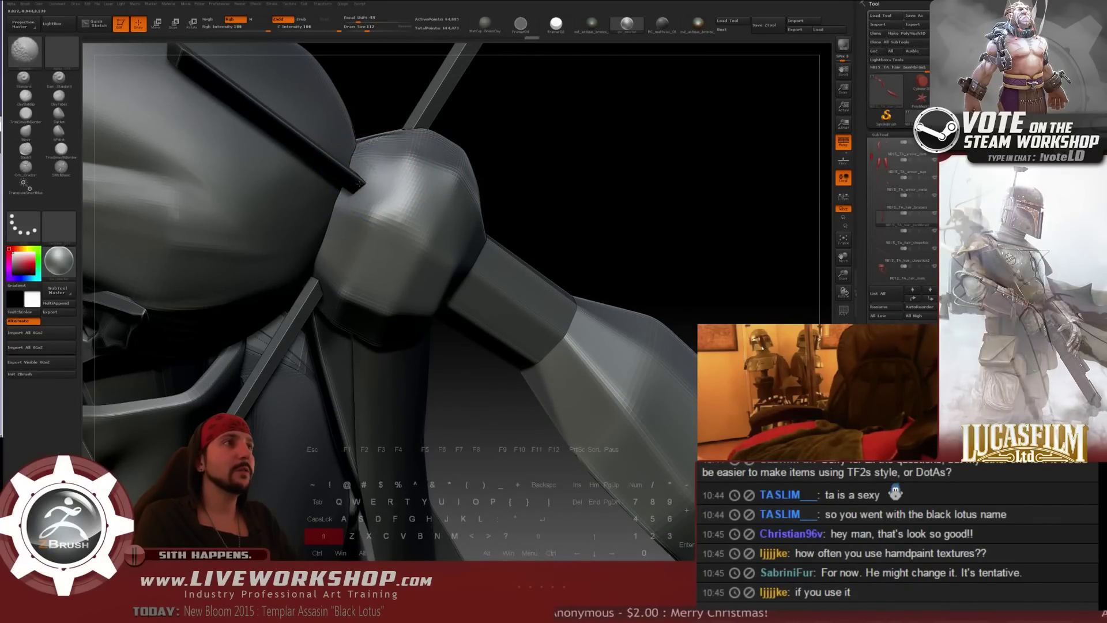
key(shift)
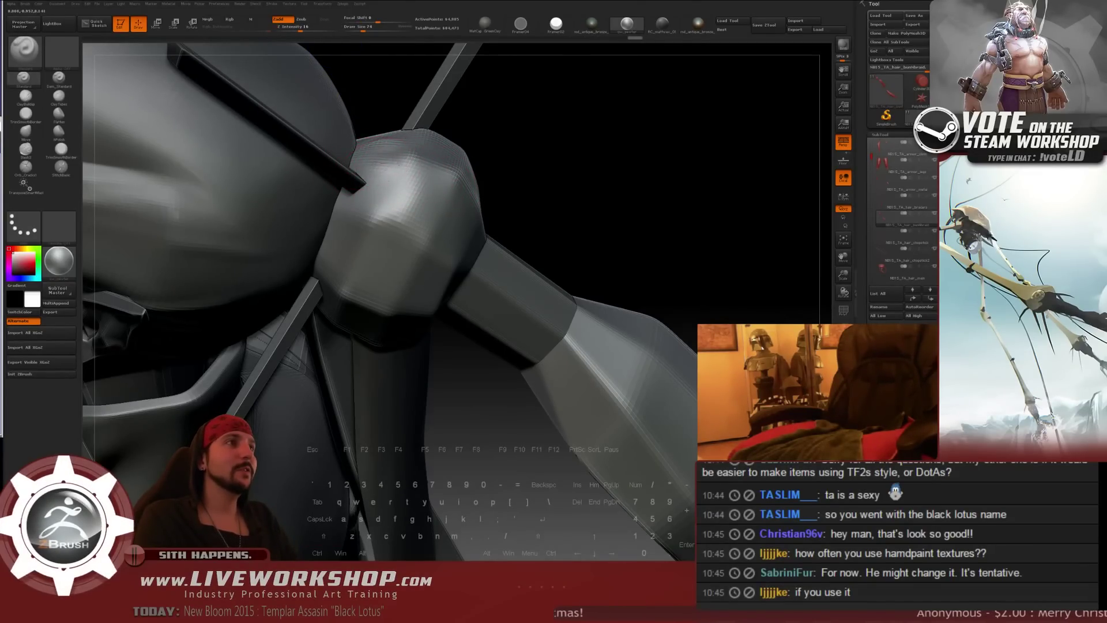
shift+drag(538, 147, 522, 158)
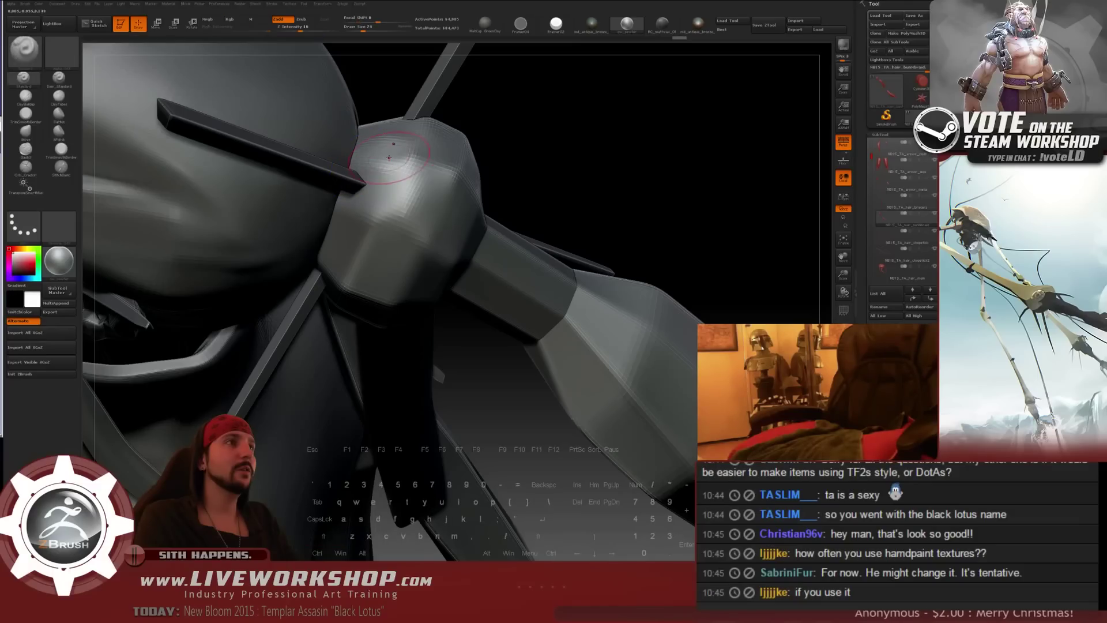
key(shift)
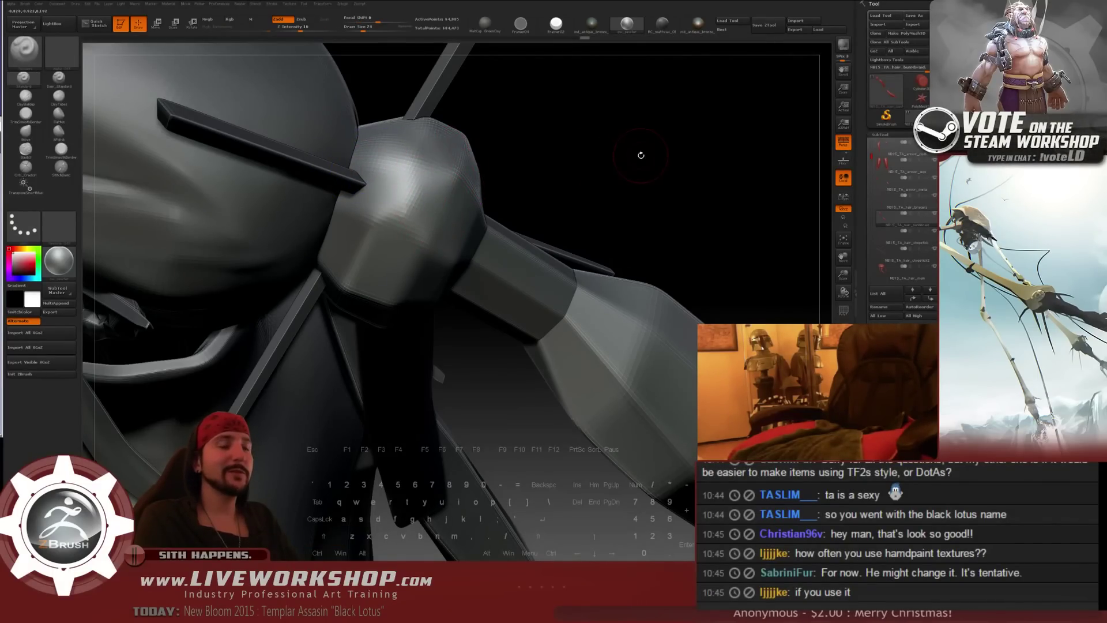
mouse_move(638, 154)
mouse_down()
mouse_move(645, 131)
mouse_move(384, 189)
mouse_up()
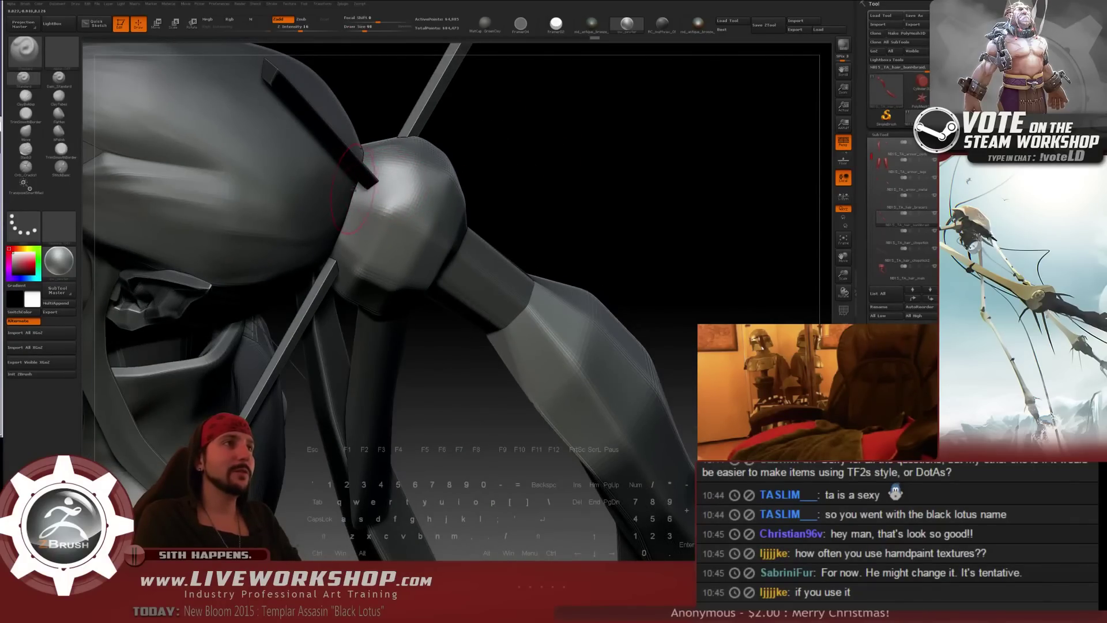
drag(733, 167, 600, 202)
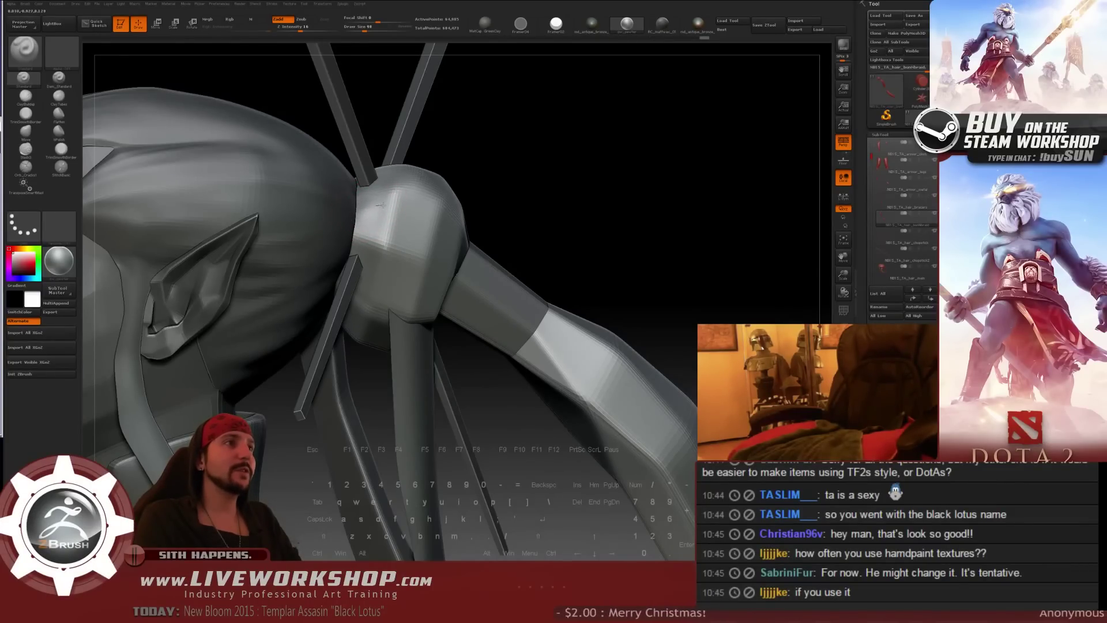
- Round the side of the bun between the hair sticks and smooth its hard plane edges
key(shift)
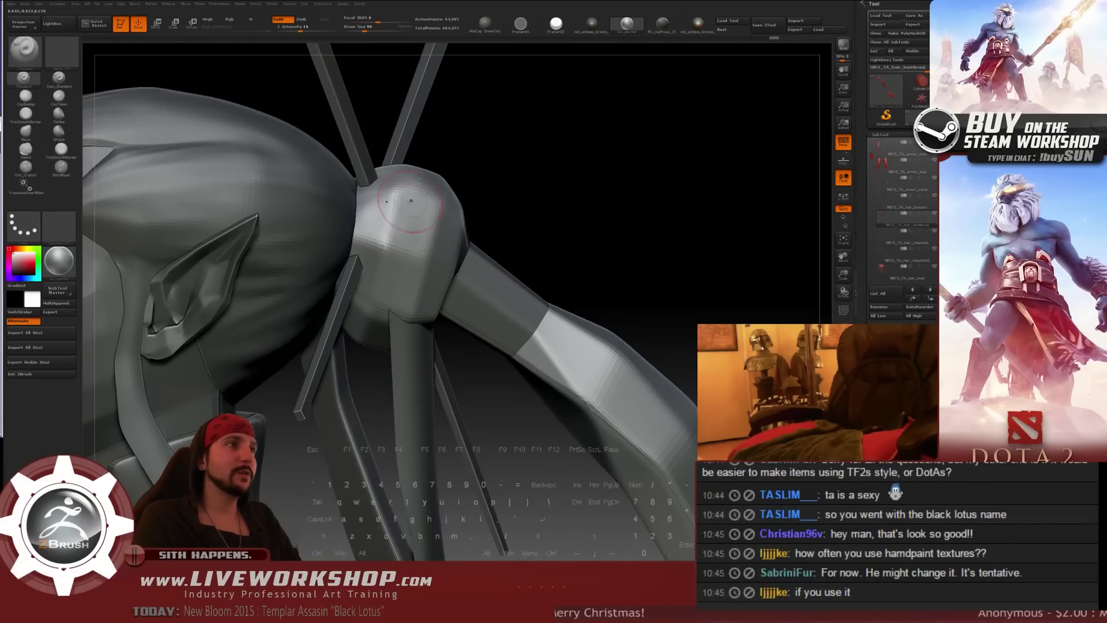
drag(426, 228, 417, 215)
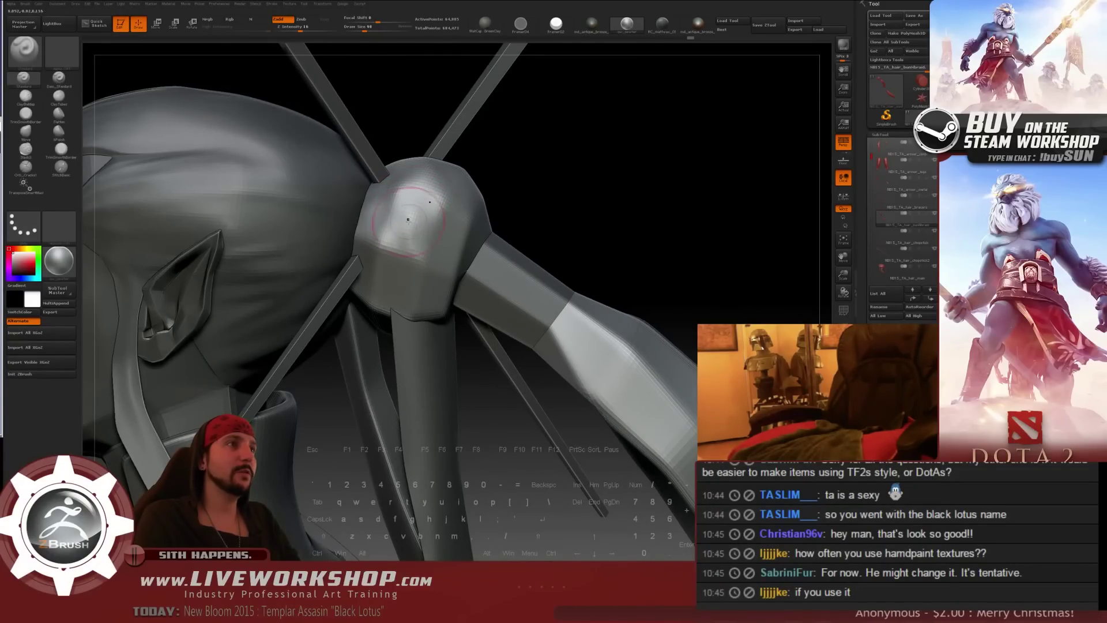
key(shift)
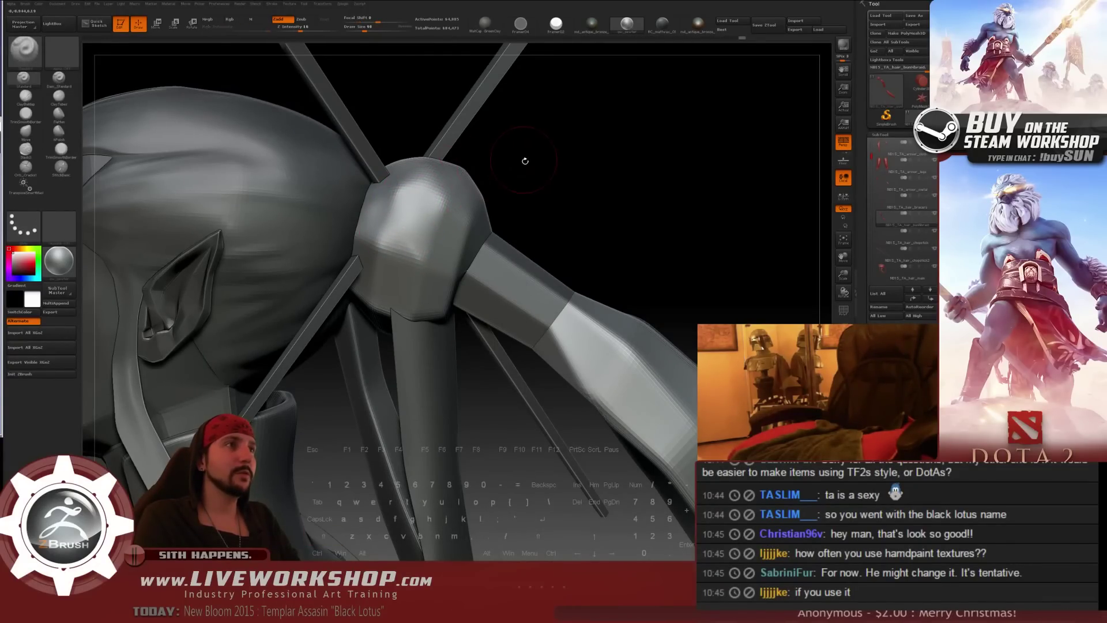
shift+drag(524, 161, 371, 218)
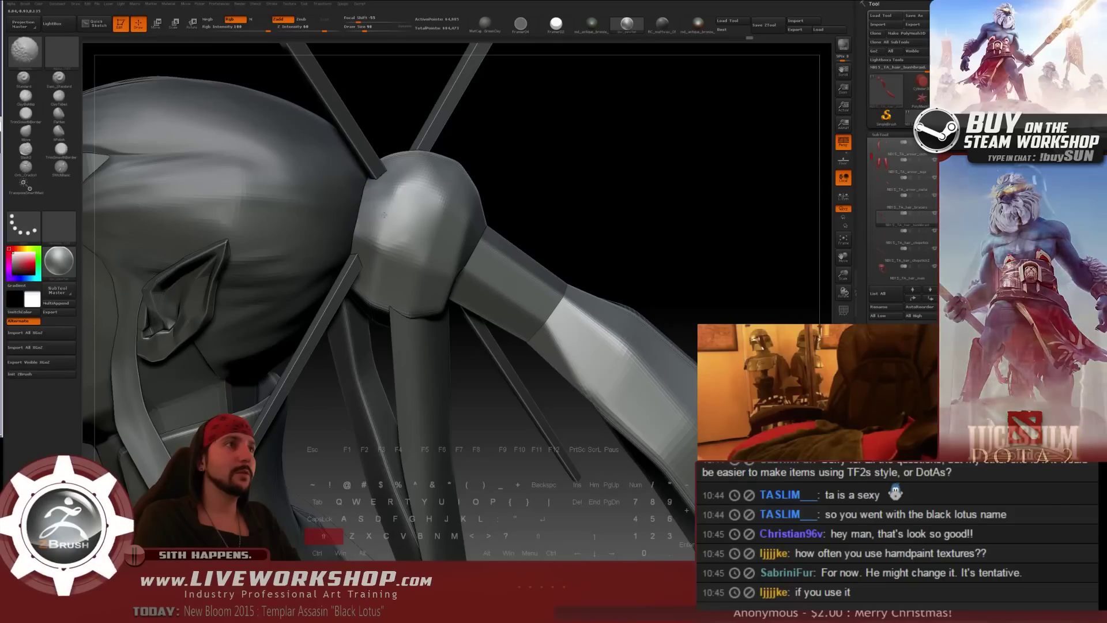
drag(371, 218, 418, 192)
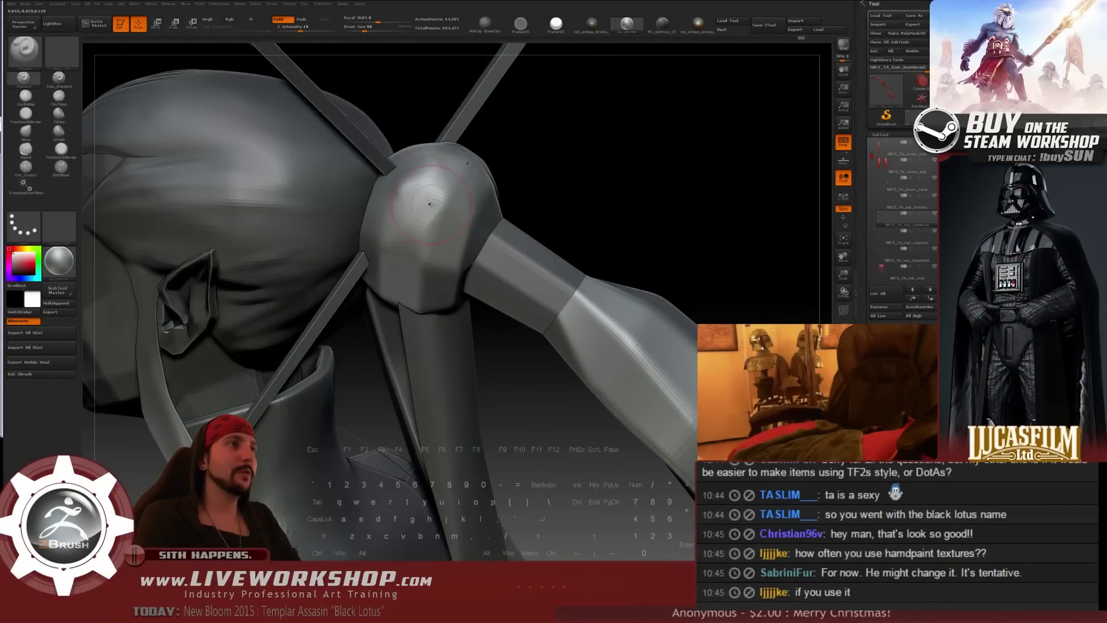
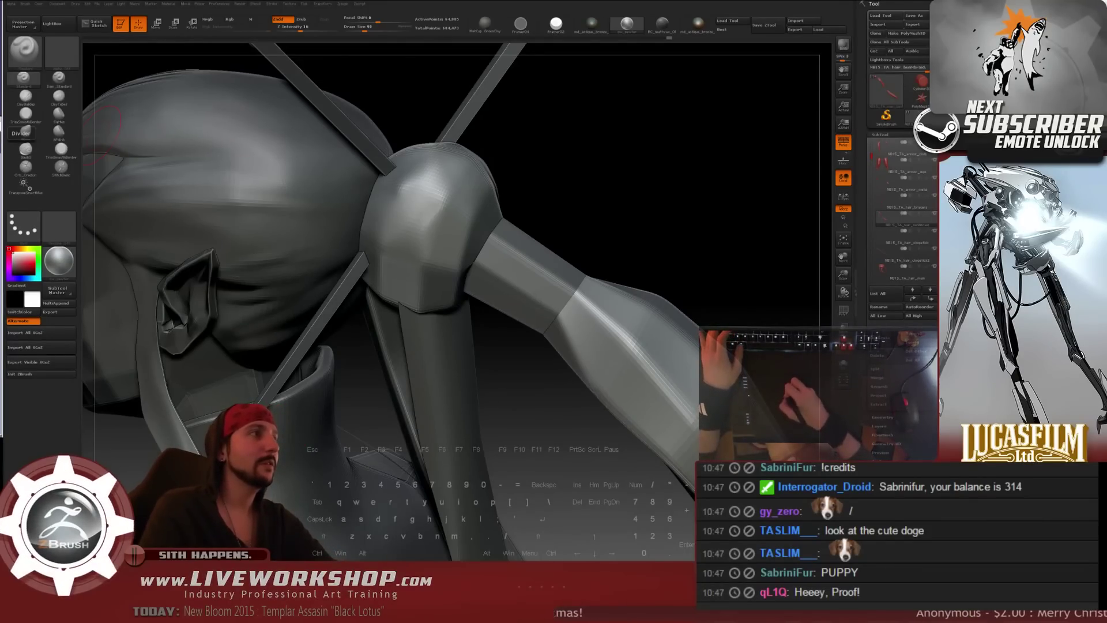
- Build up and smooth the bun's upper side and middle into a rounder, more even curve
drag(609, 175, 519, 202)
mouse_move(603, 170)
mouse_down()
mouse_move(410, 256)
mouse_move(398, 230)
mouse_move(355, 229)
mouse_up()
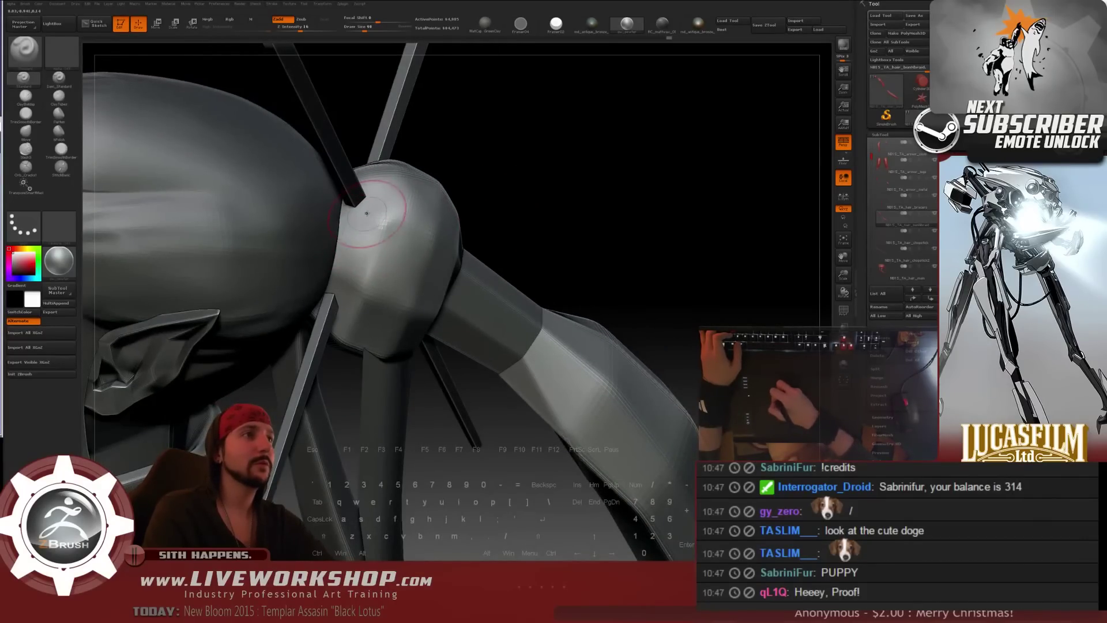
key(shift)
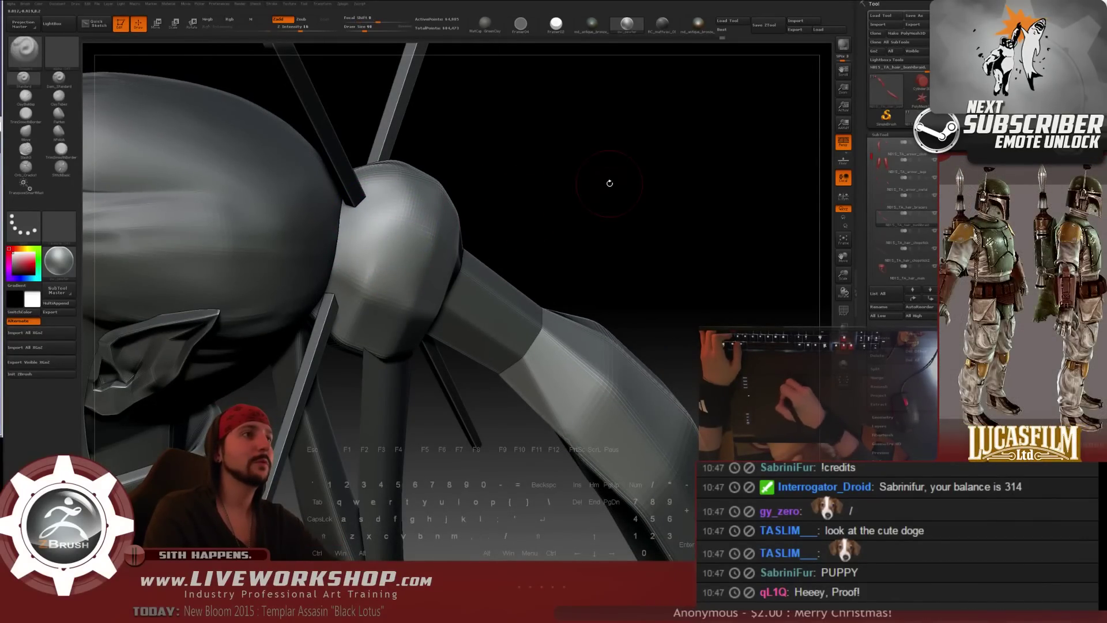
drag(605, 181, 663, 184)
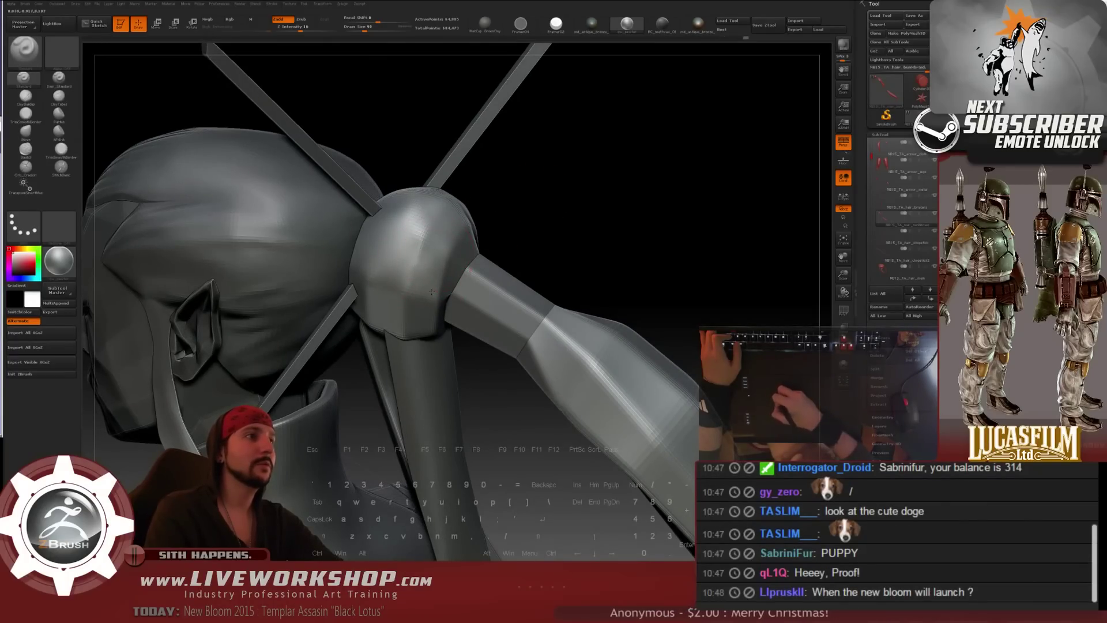
key(shift)
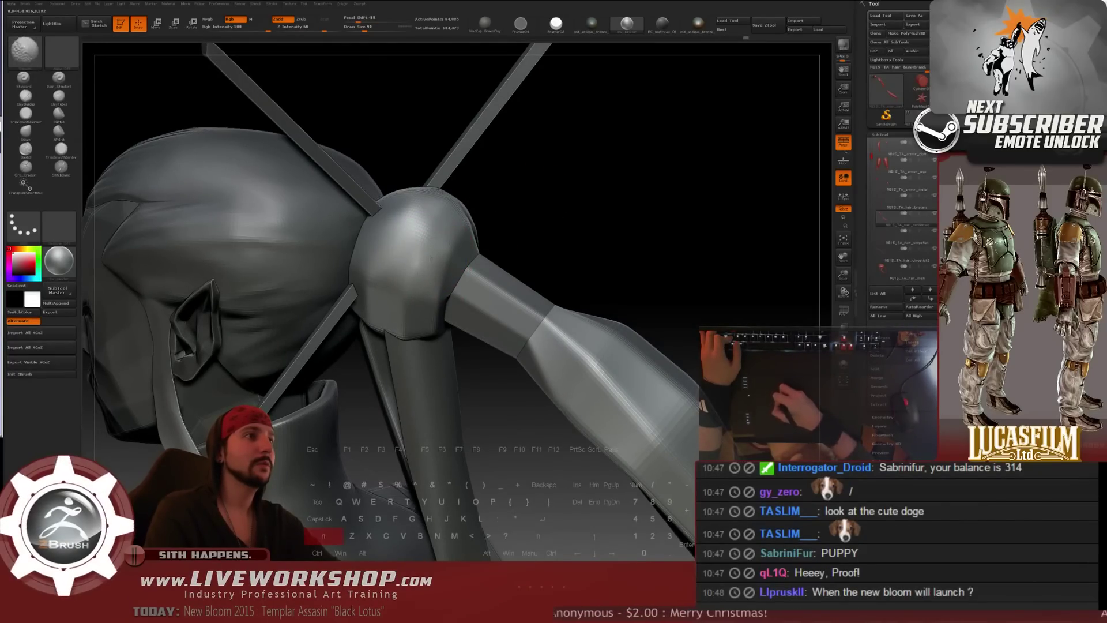
drag(415, 233, 478, 216)
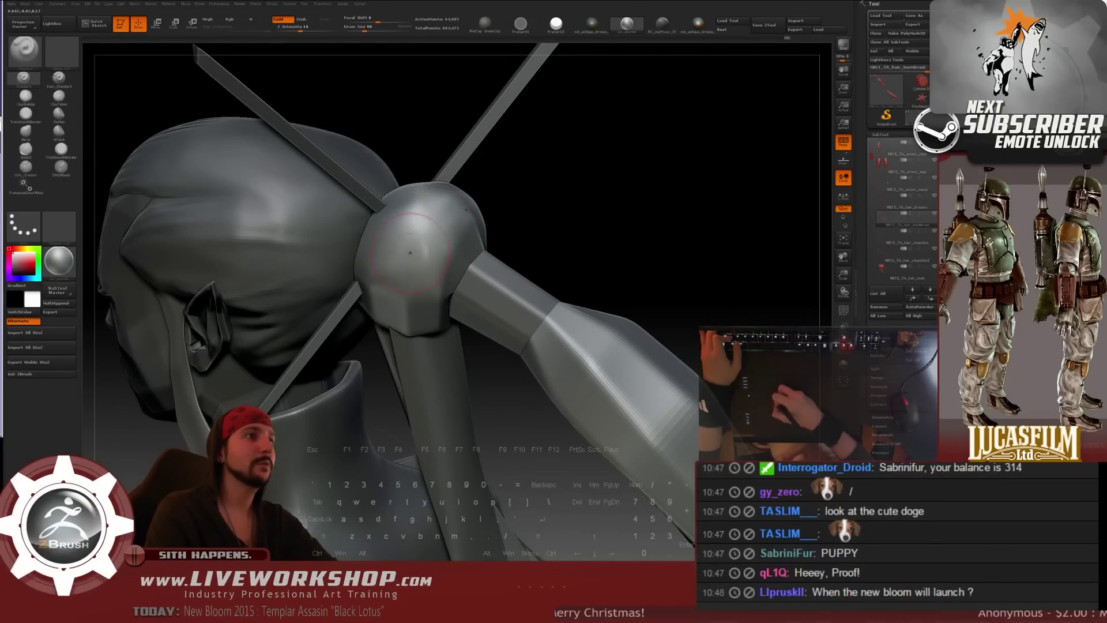
key(shift)
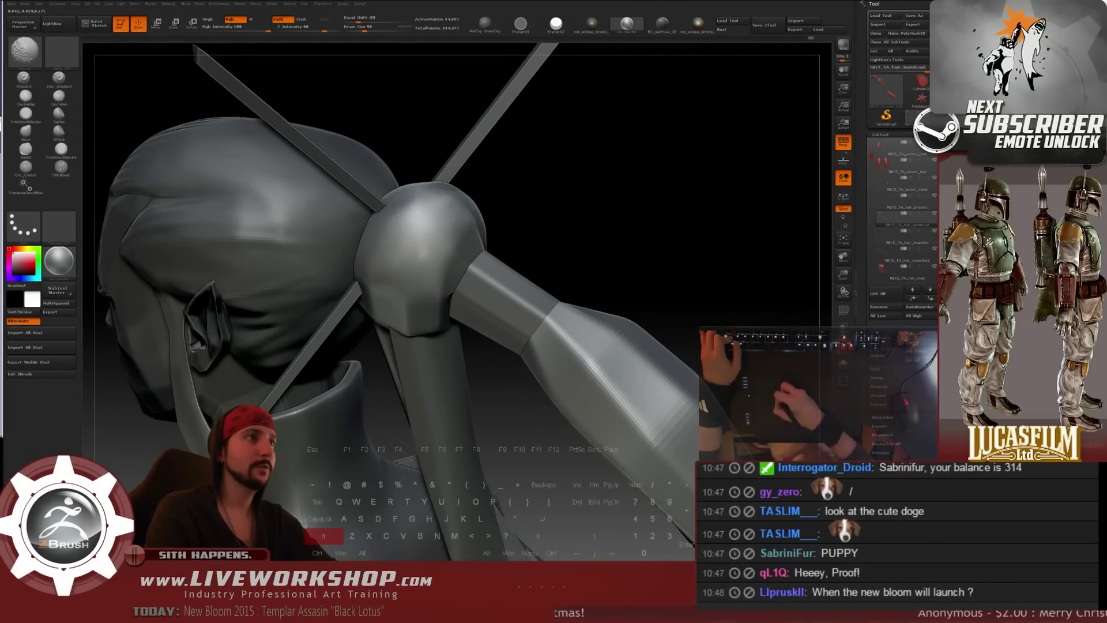
- Smooth the rear of the bun around the joint where the braid's connector emerges
mouse_move(513, 205)
mouse_down()
mouse_move(591, 178)
mouse_move(669, 181)
mouse_move(557, 182)
mouse_move(519, 202)
mouse_up()
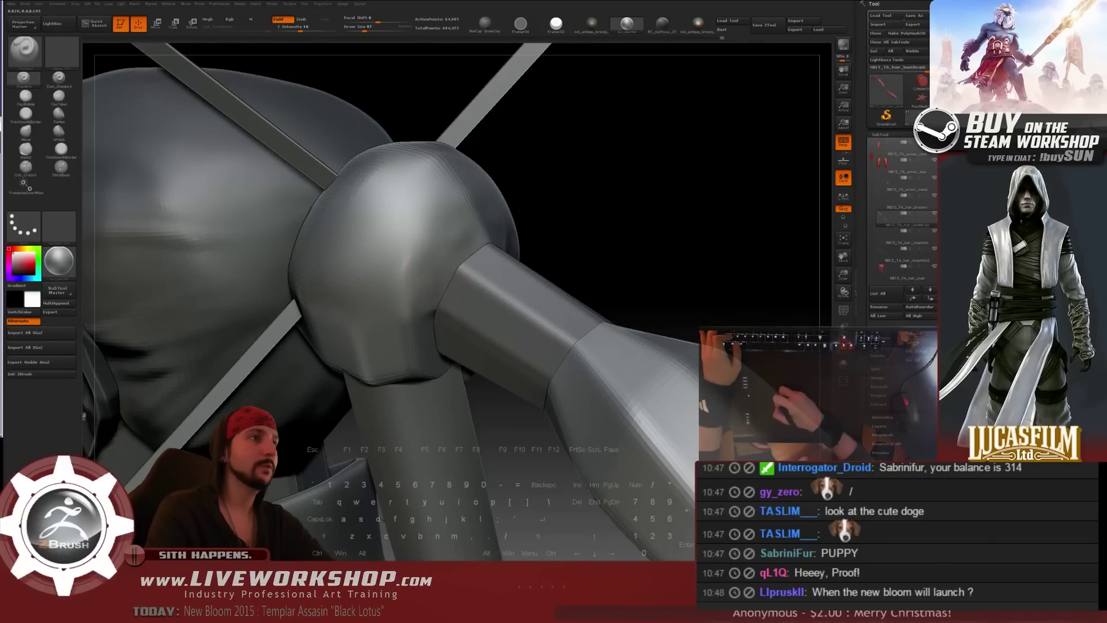
key(shift)
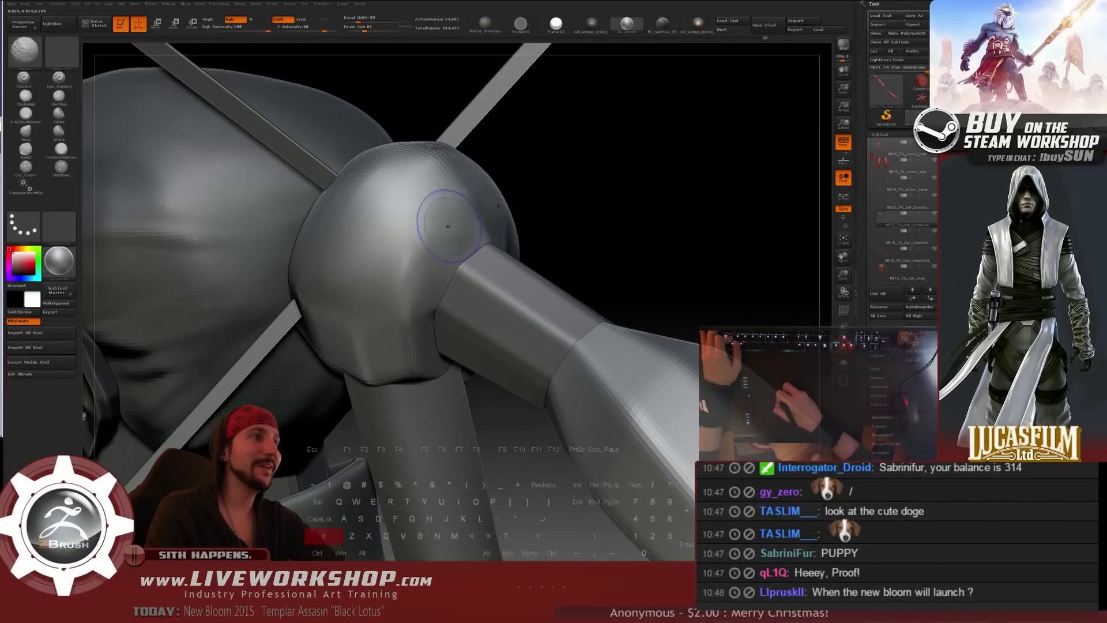
drag(517, 198, 424, 234)
key(shift)
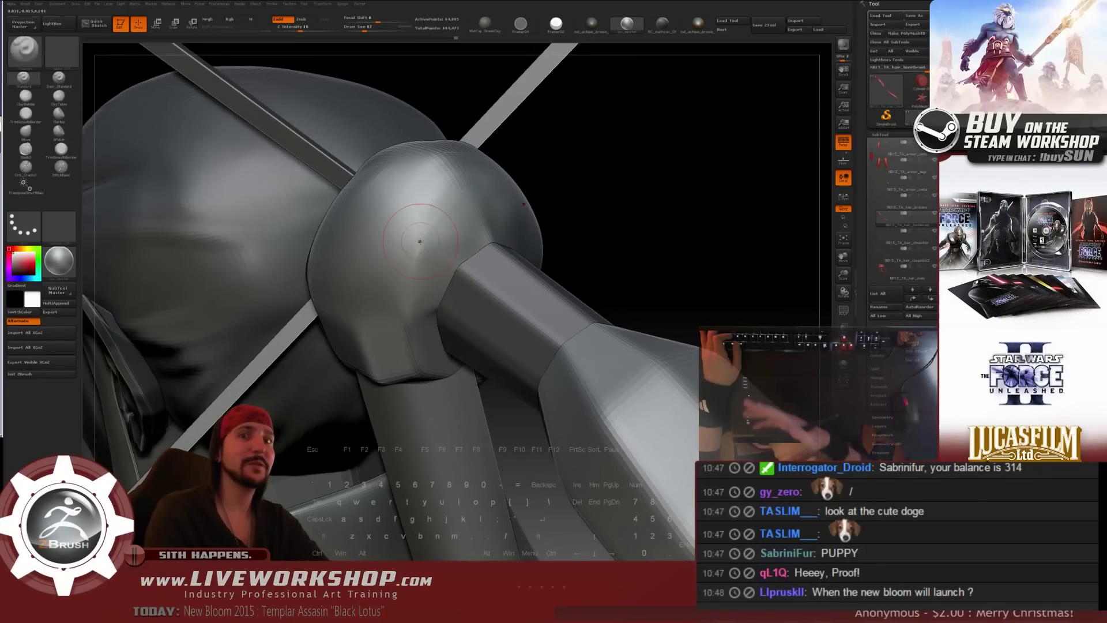
- Enlarge the brush and round the side of the bun facing the head, near the lower hair stick
mouse_move(638, 205)
mouse_down()
mouse_move(665, 151)
mouse_move(652, 150)
mouse_move(702, 140)
mouse_move(693, 148)
mouse_up()
key(s)
drag(378, 254, 384, 255)
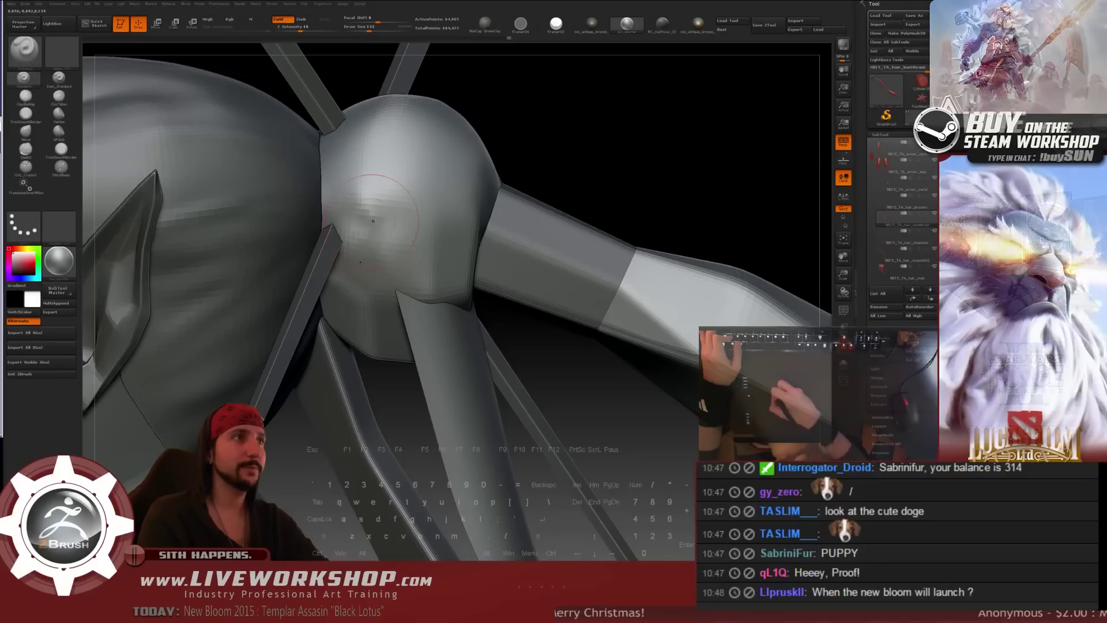
key(shift)
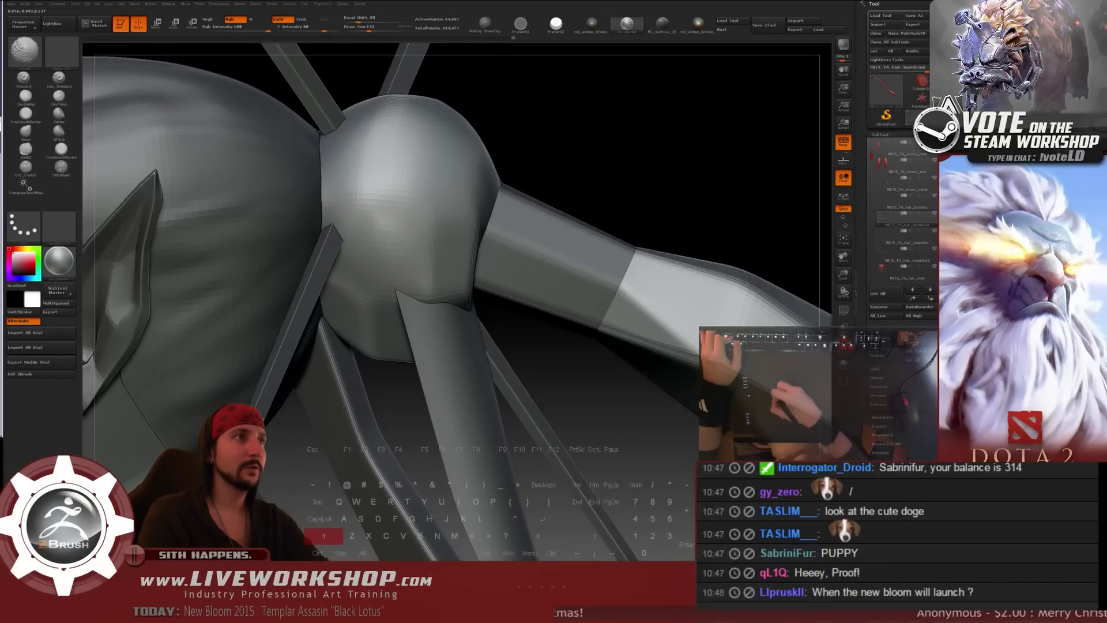
mouse_move(618, 395)
alt+mouse_down()
mouse_move(608, 192)
mouse_move(642, 218)
mouse_move(650, 311)
mouse_move(508, 191)
alt+mouse_up()
drag(605, 173, 674, 168)
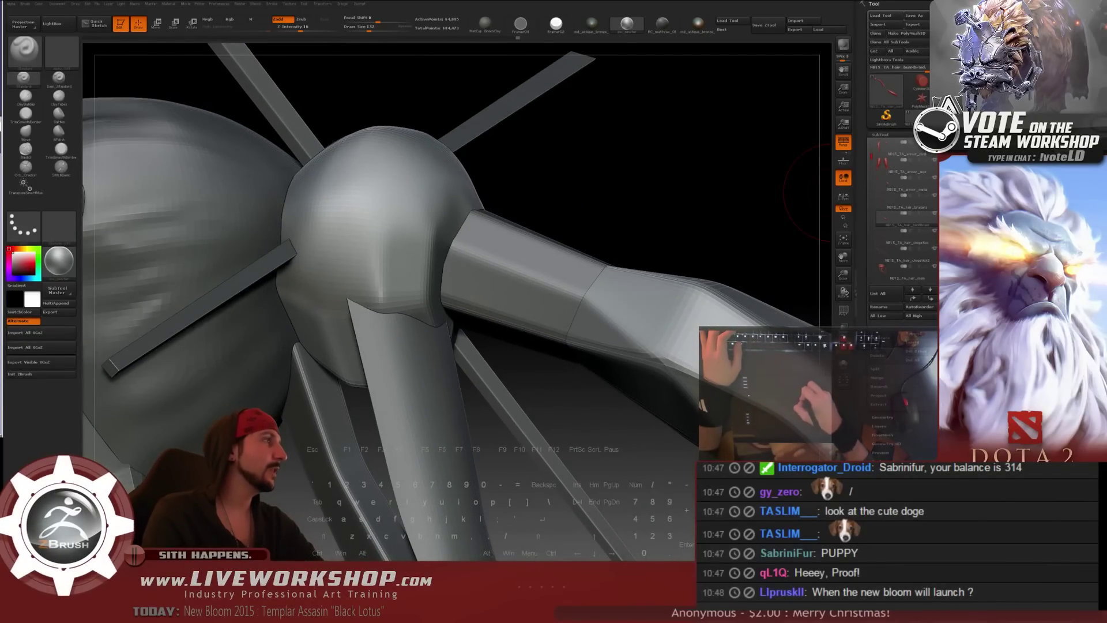
- Isolate the bun and braid subtool and smooth the bun's upper half down toward its faceted underside
click(936, 215)
drag(620, 195, 529, 223)
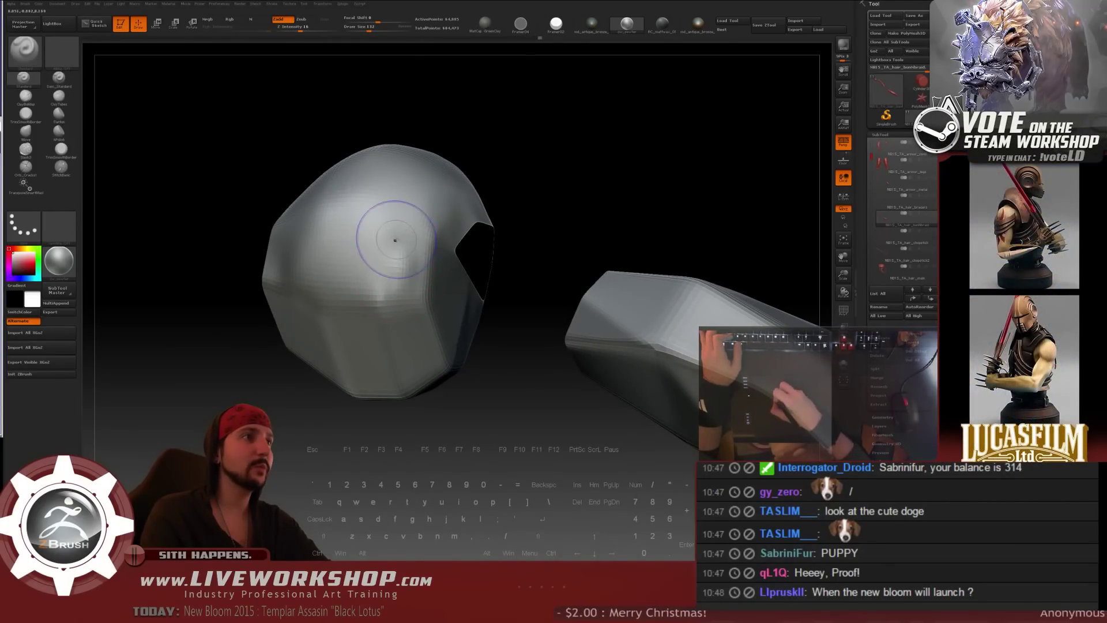
key(shift)
drag(519, 209, 492, 231)
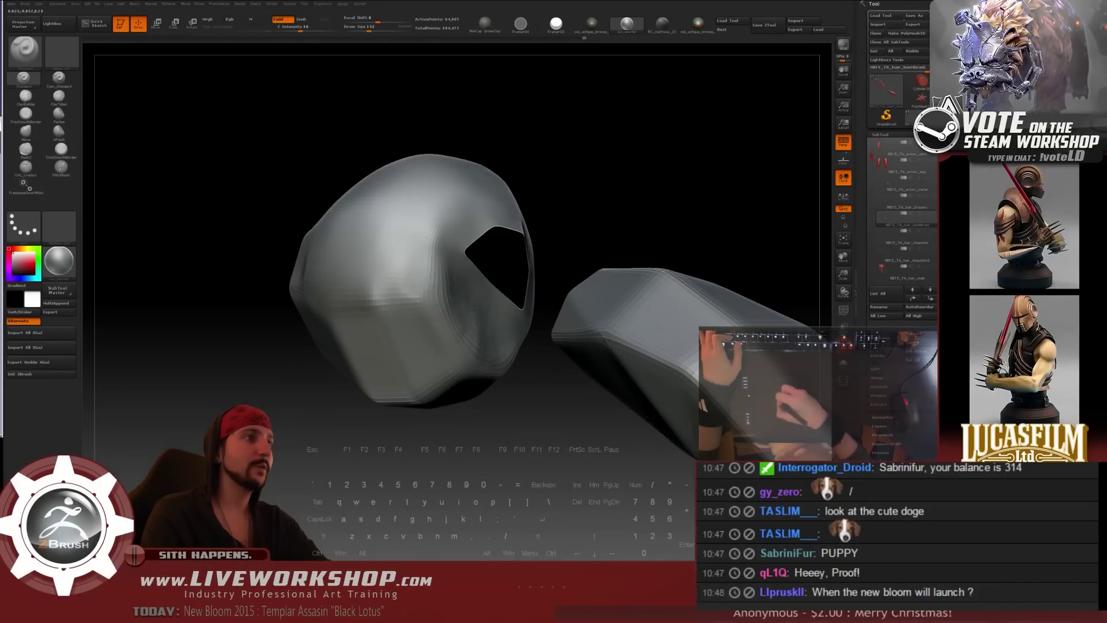
key(shift)
drag(591, 176, 597, 173)
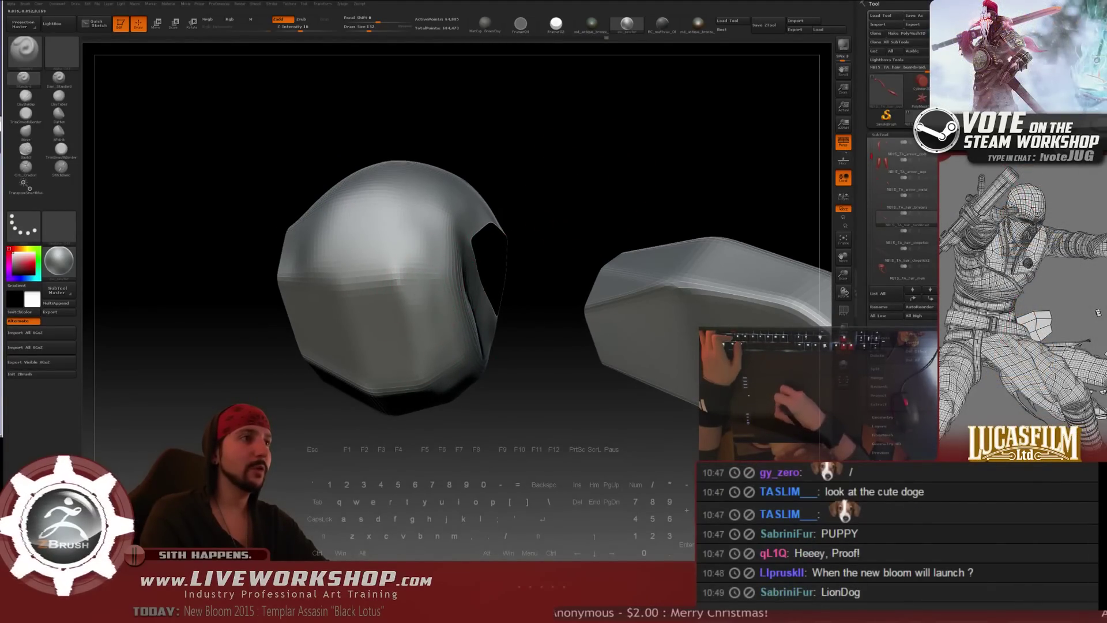
- Soften the horizontal ridge and the corner beside the connector opening on the isolated bun
mouse_move(433, 340)
shift+mouse_down()
mouse_move(433, 288)
mouse_move(424, 315)
shift+mouse_up()
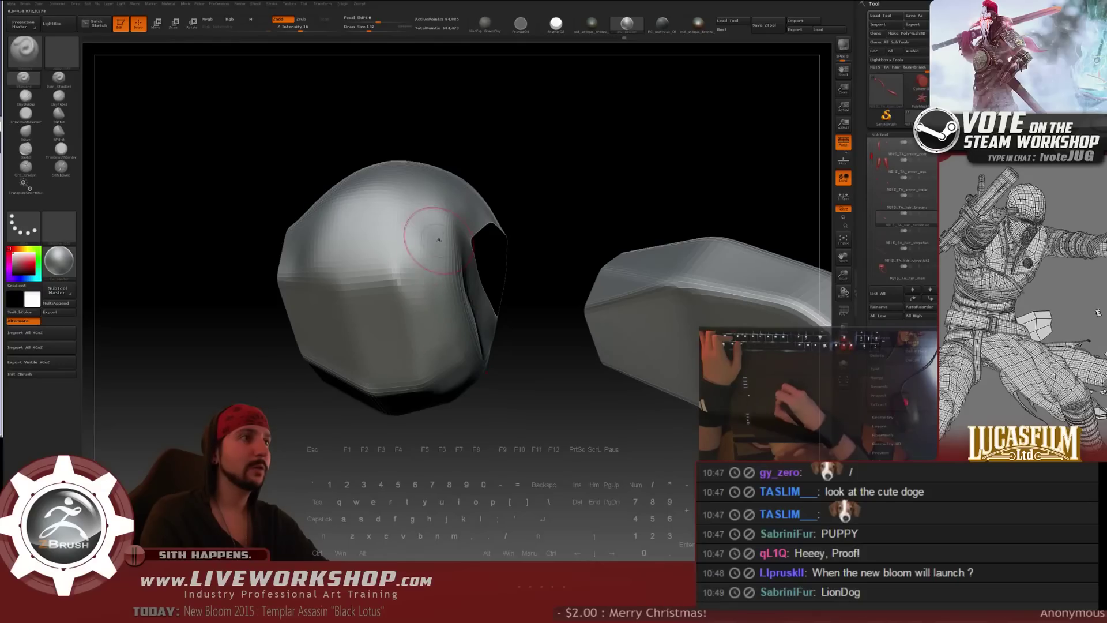
key(shift)
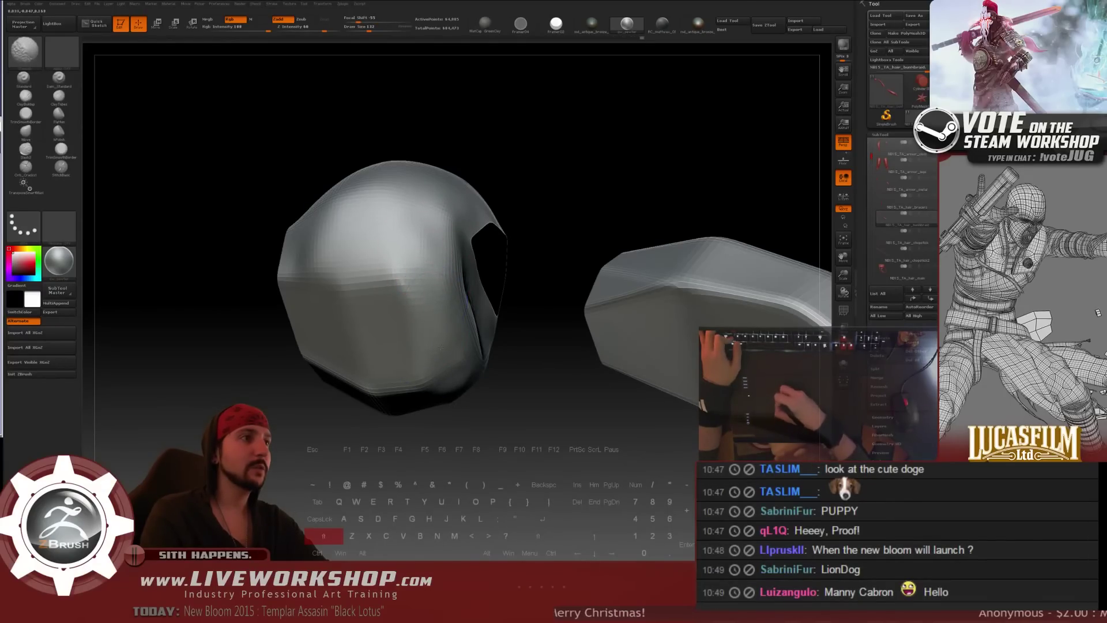
mouse_move(513, 196)
mouse_down()
mouse_move(545, 230)
mouse_move(504, 230)
mouse_move(487, 254)
mouse_up()
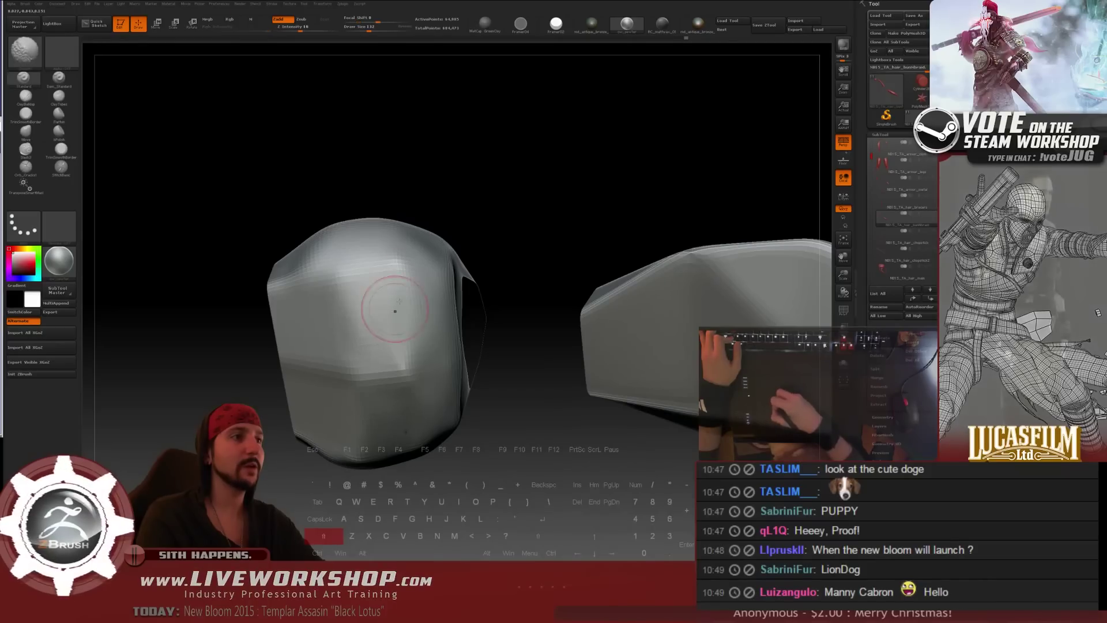
right_drag(390, 309, 385, 305)
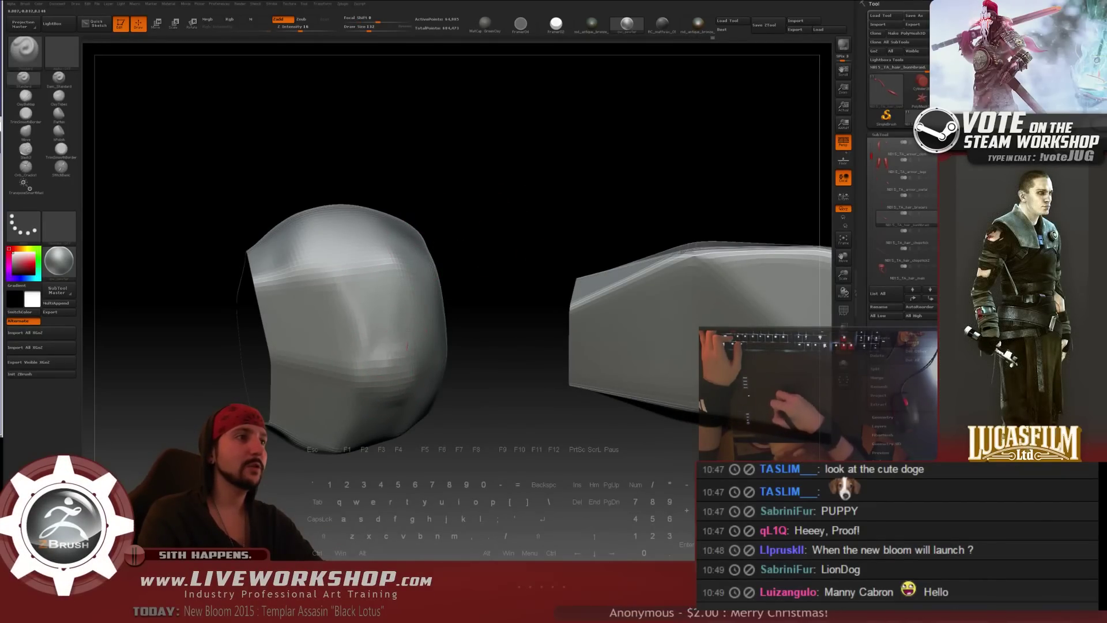
key(shift)
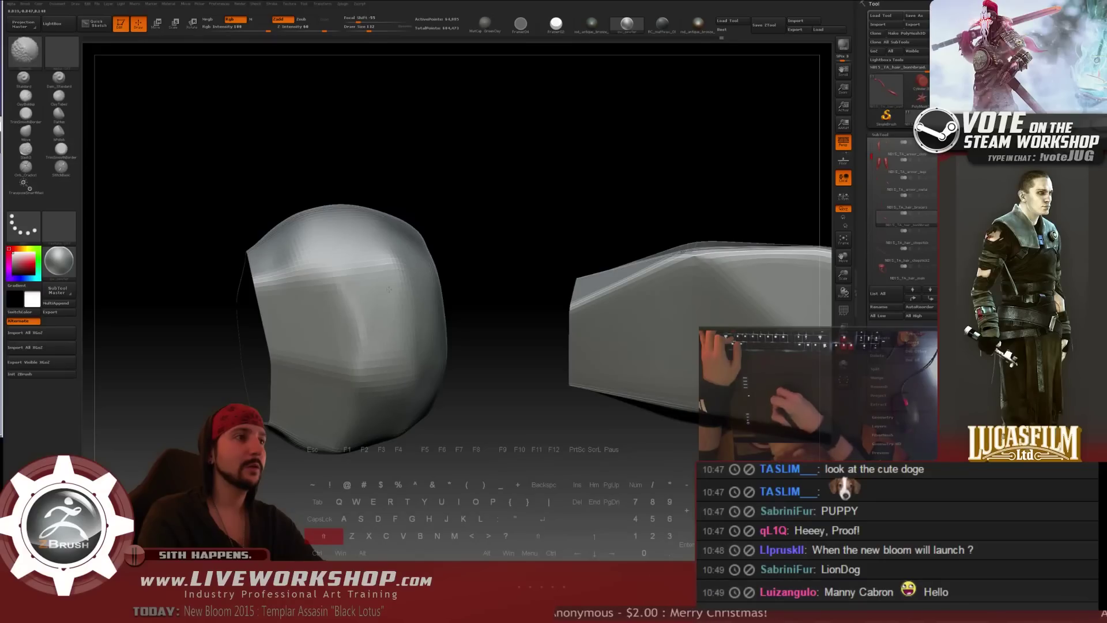
- Fill out and smooth the faceted lower corner of the isolated bun, including the ridge beside its side opening
right_drag(380, 329, 372, 277)
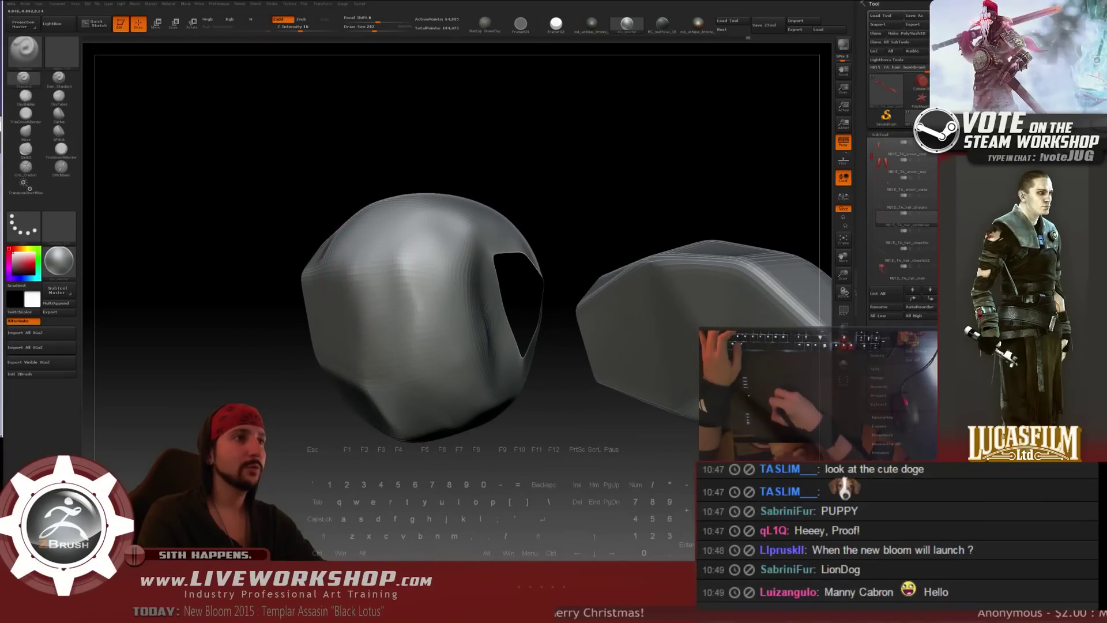
right_drag(389, 276, 361, 295)
click(378, 28)
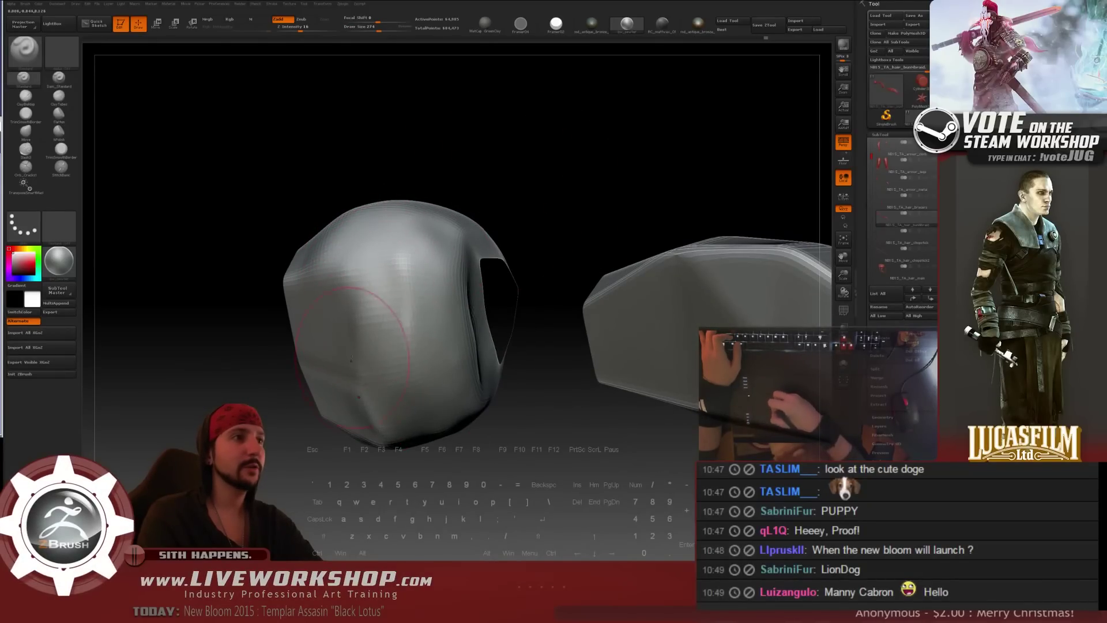
right_drag(351, 359, 462, 228)
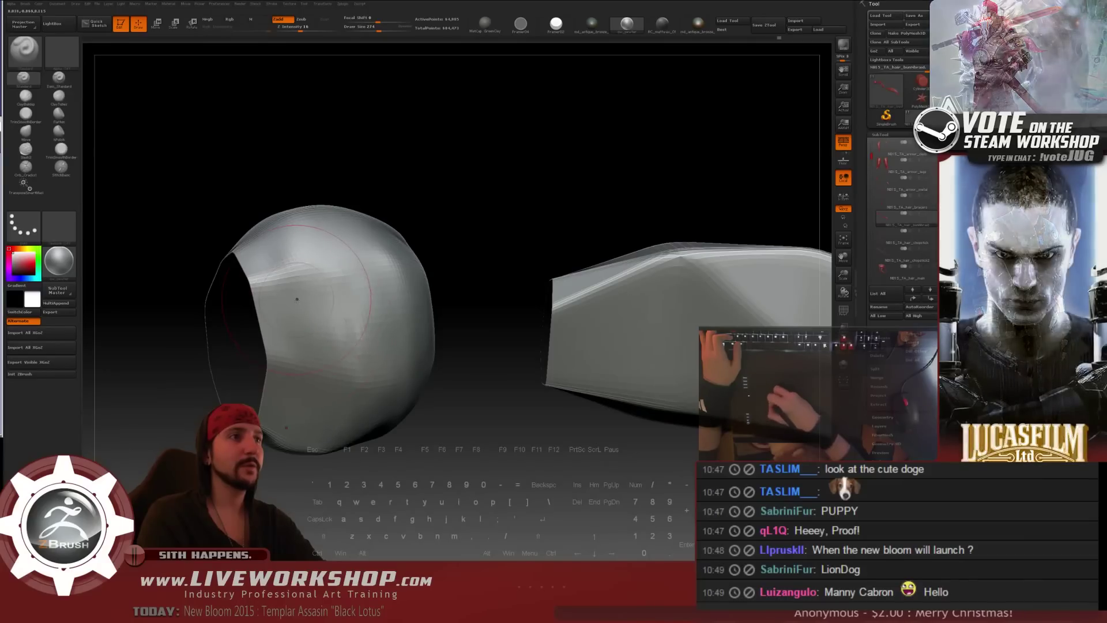
key(shift)
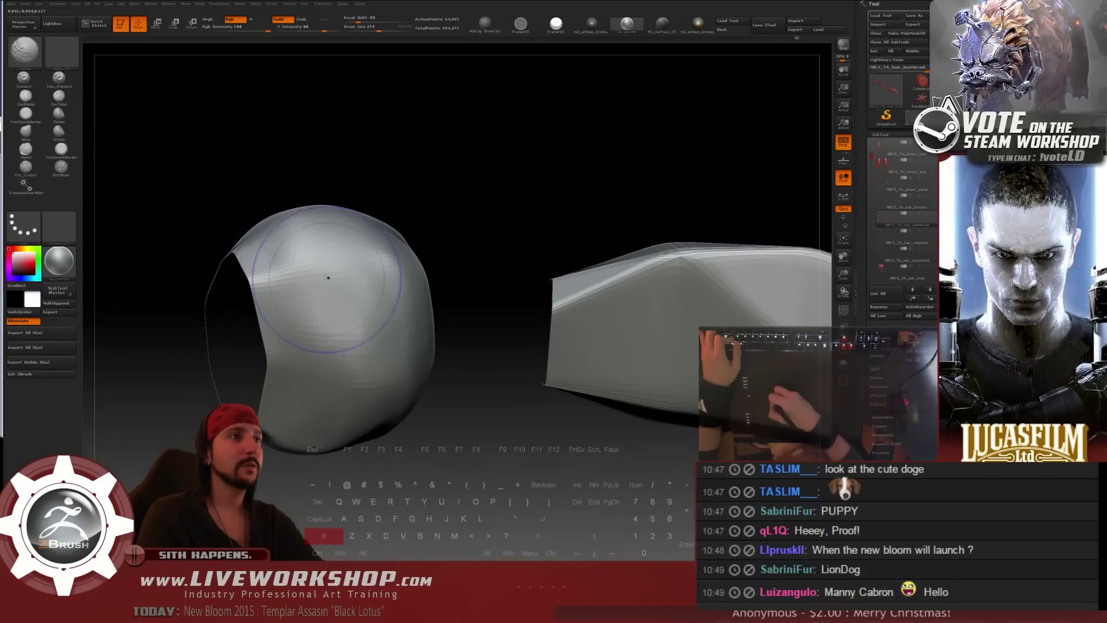
- Even out the broad outer side of the isolated bun between its two openings, blending the remaining vertical and horizontal facets
right_drag(328, 277, 372, 278)
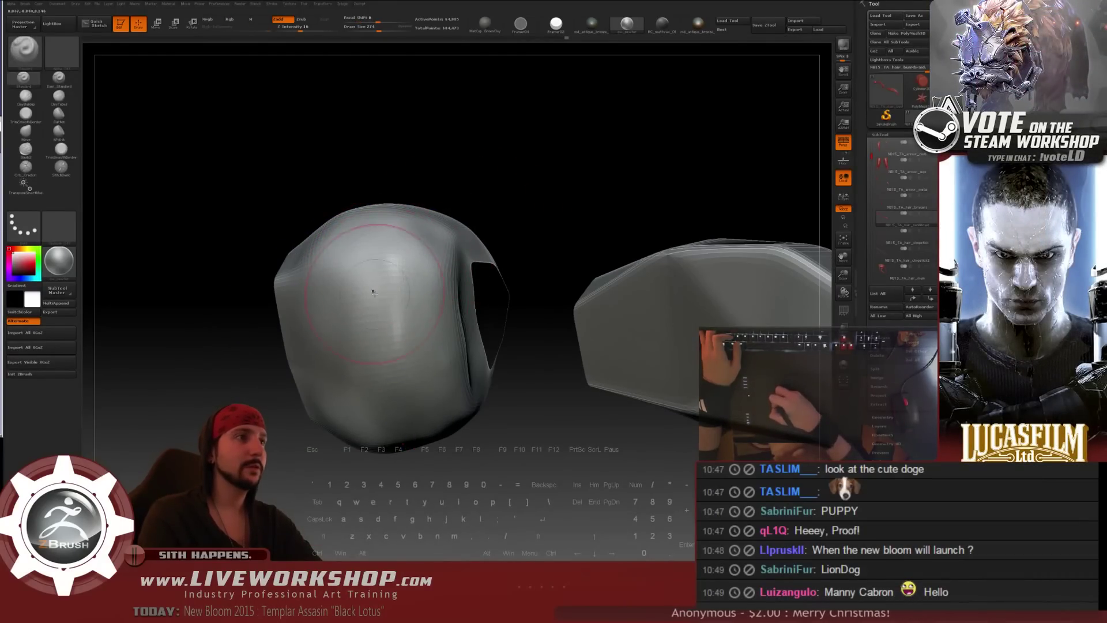
shift+drag(376, 290, 383, 271)
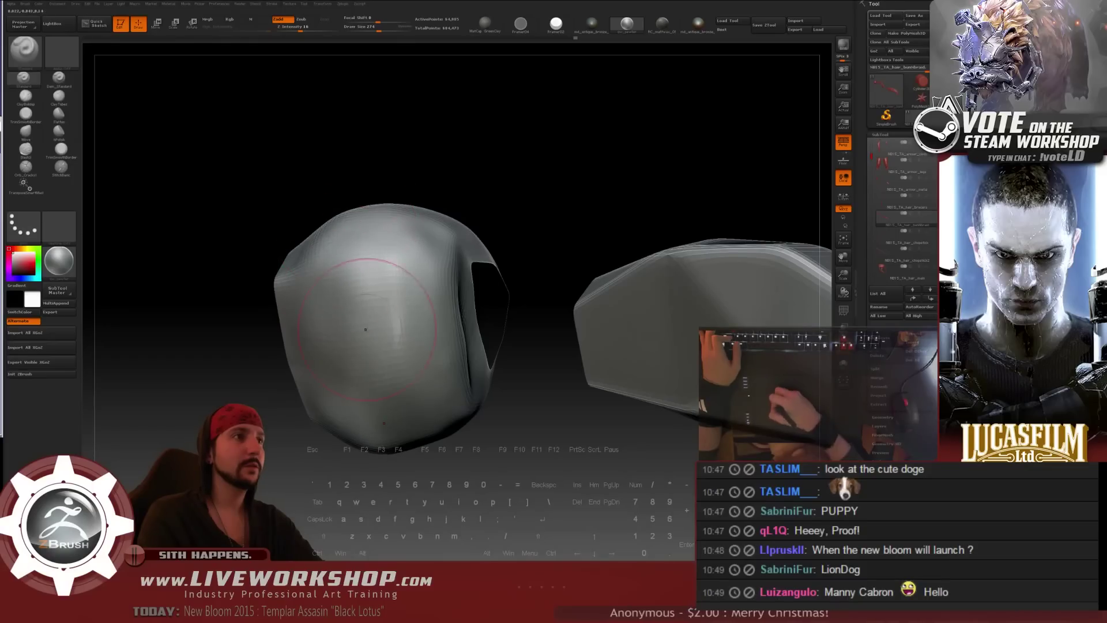
key(shift)
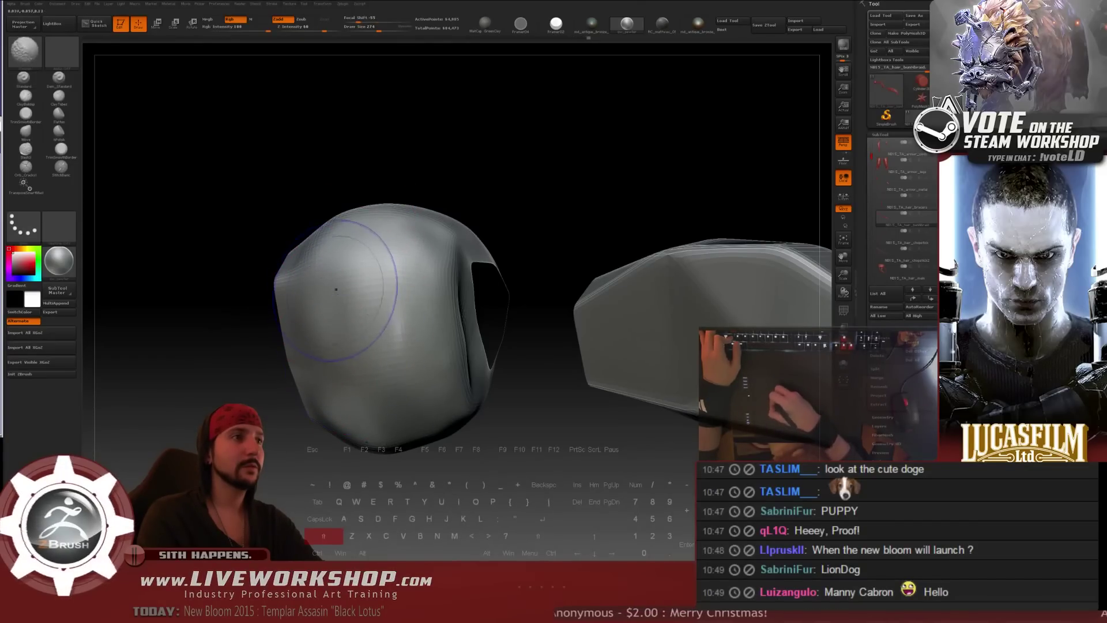
shift+drag(336, 289, 369, 283)
mouse_move(397, 356)
shift+mouse_down()
mouse_move(400, 323)
mouse_move(429, 346)
shift+mouse_up()
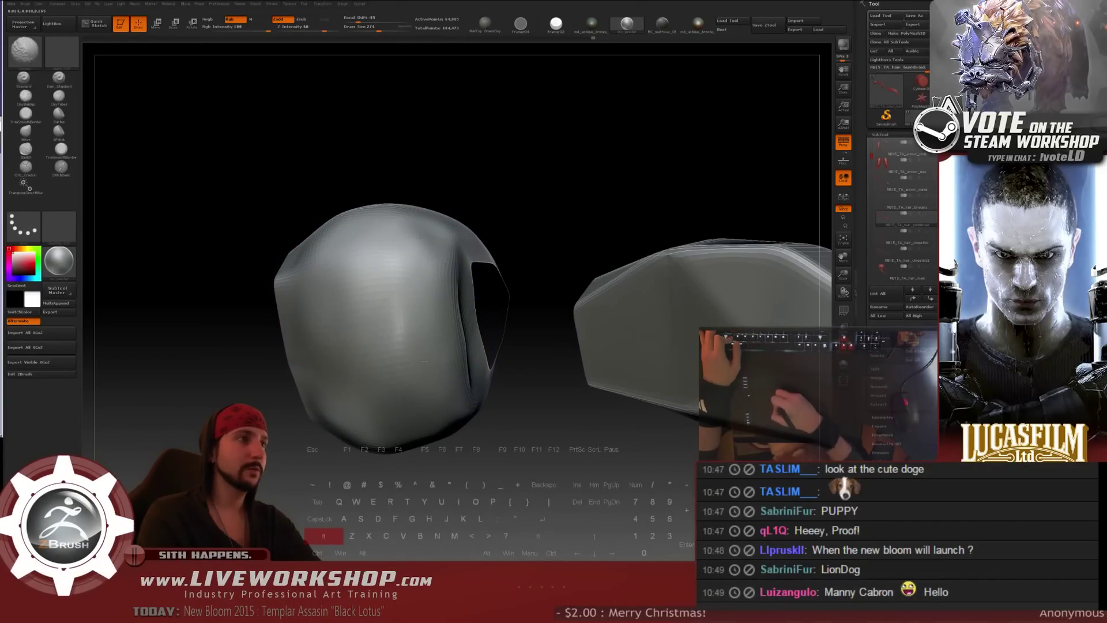
mouse_move(531, 222)
mouse_down()
mouse_move(538, 192)
mouse_move(522, 173)
mouse_up()
drag(375, 337, 461, 237)
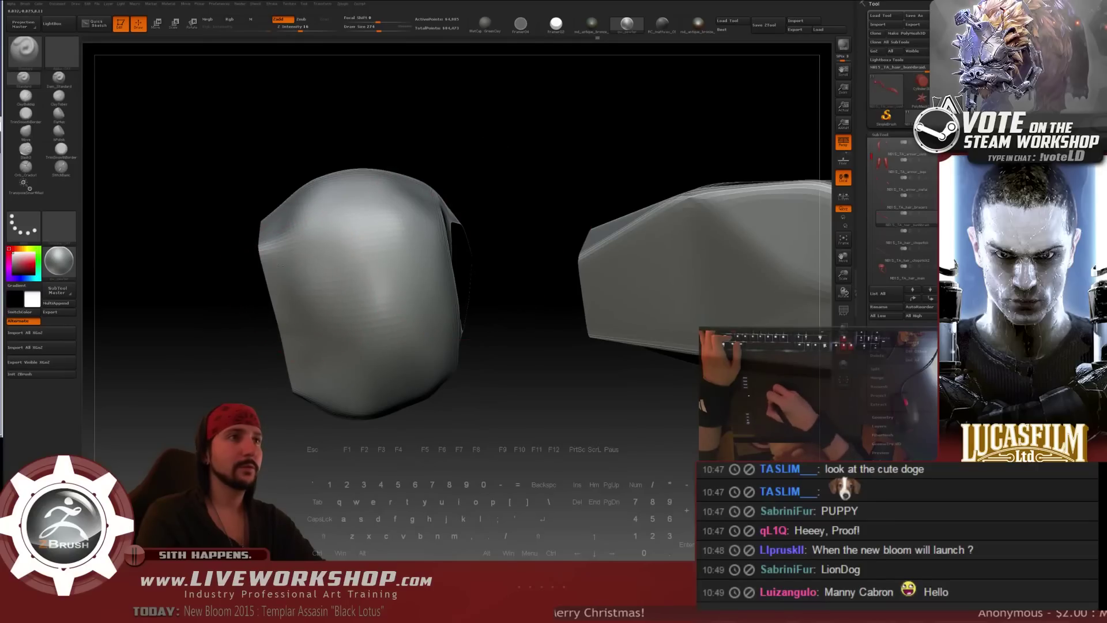
- Leave isolation so the head, hair sticks and braid show around the bun, and make the brush smaller
right_drag(338, 294, 283, 235)
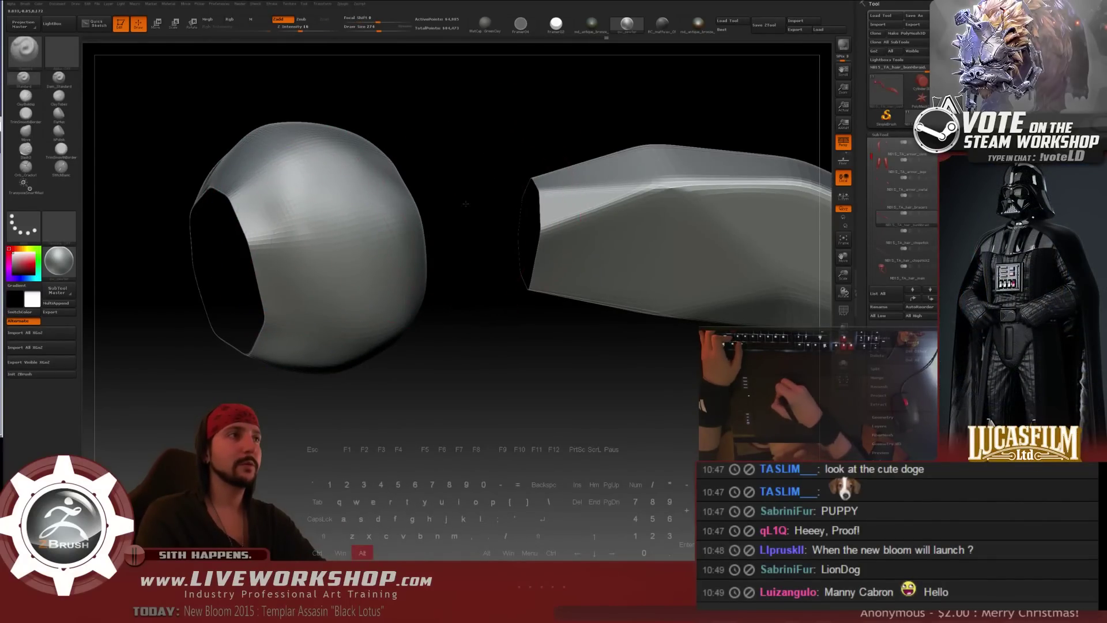
right_drag(283, 236, 749, 181)
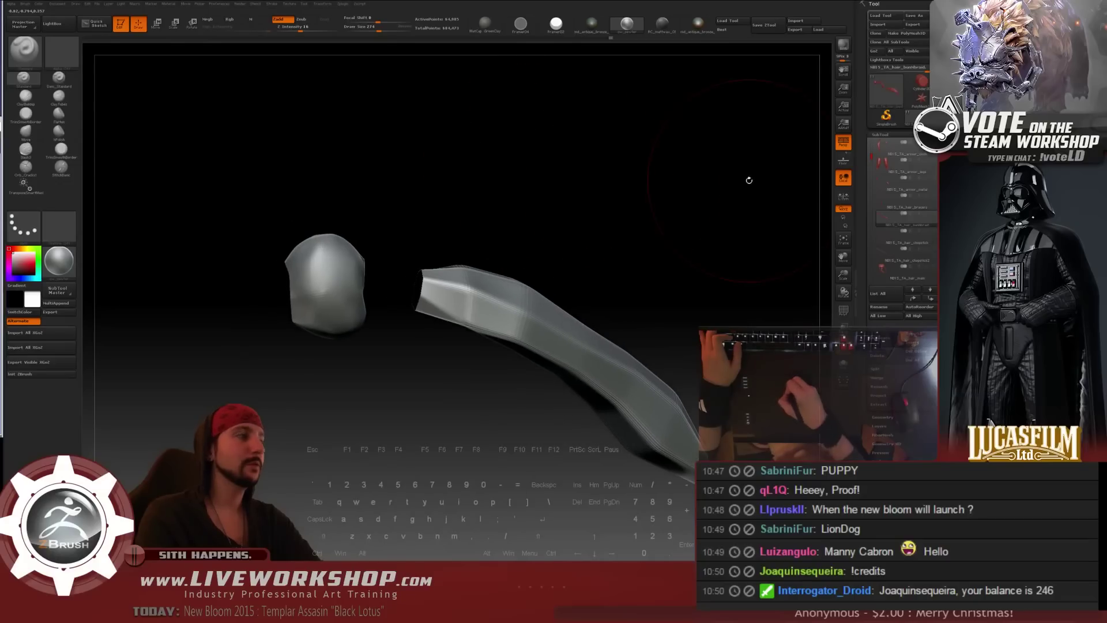
click(934, 213)
mouse_move(551, 163)
alt+right_down()
mouse_move(541, 150)
mouse_move(588, 129)
mouse_move(621, 158)
mouse_move(363, 290)
mouse_move(324, 330)
alt+right_up()
key(s)
click(365, 289)
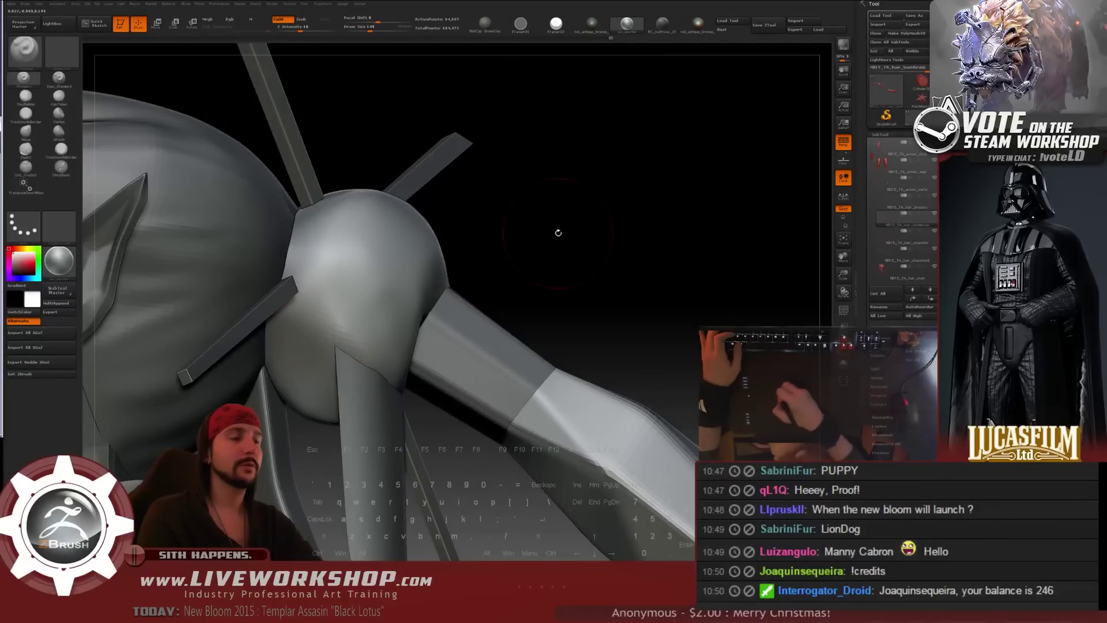
- Round the underside of the bun between the head and the hanging hair strand, adjusting the brush size to fit
right_drag(559, 233, 290, 374)
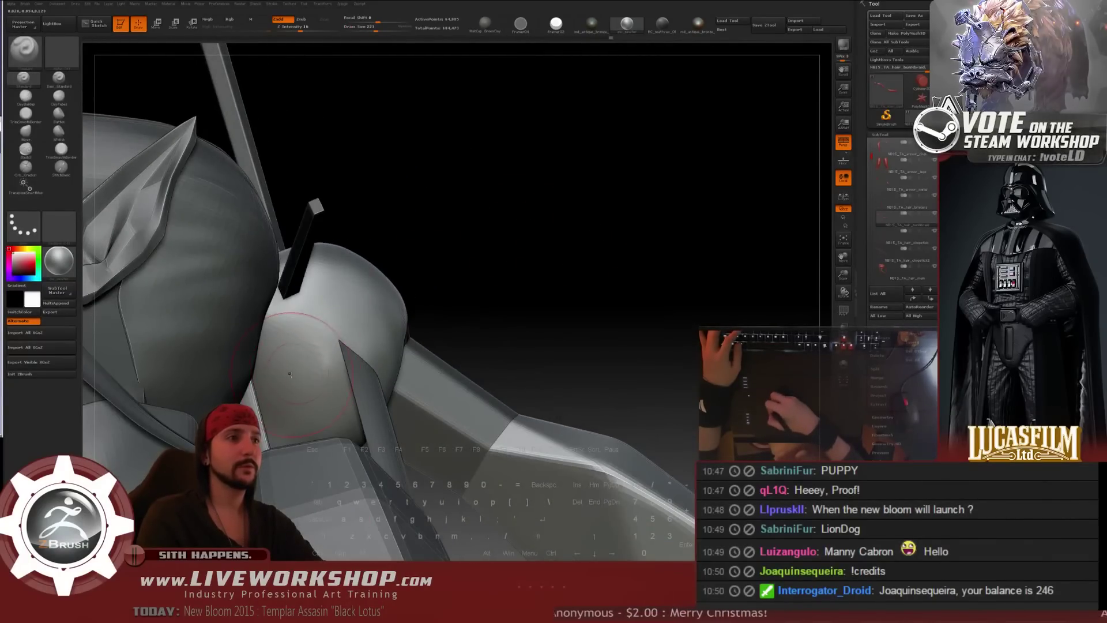
key(bracketright)
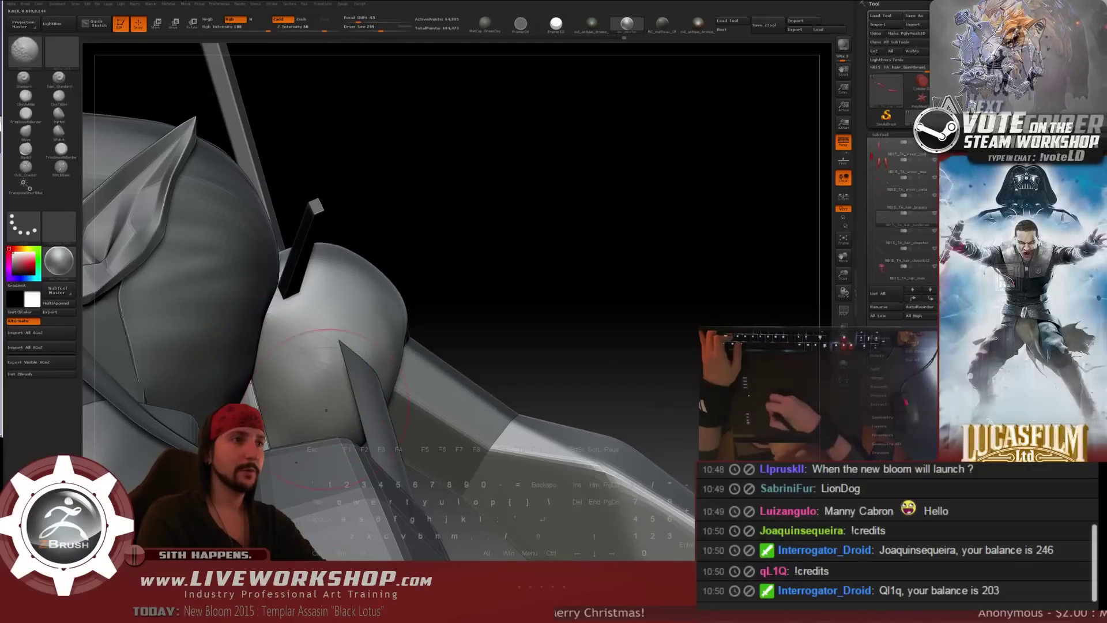
mouse_move(557, 242)
mouse_down()
mouse_move(625, 181)
mouse_move(616, 178)
mouse_move(626, 200)
mouse_up()
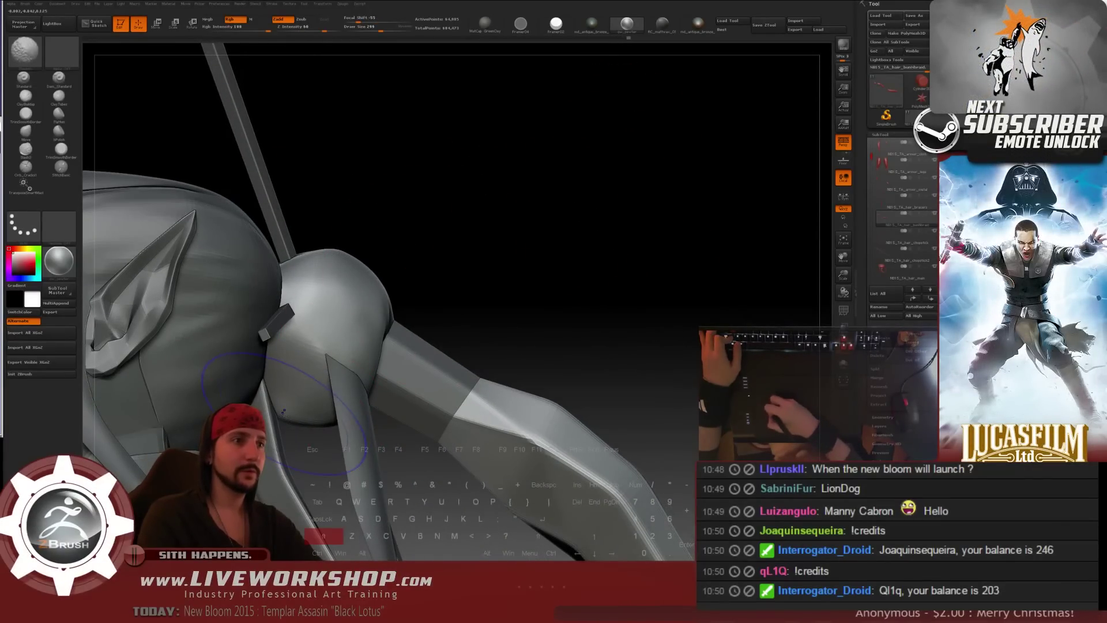
key(s)
drag(289, 415, 286, 415)
key(ctrl)
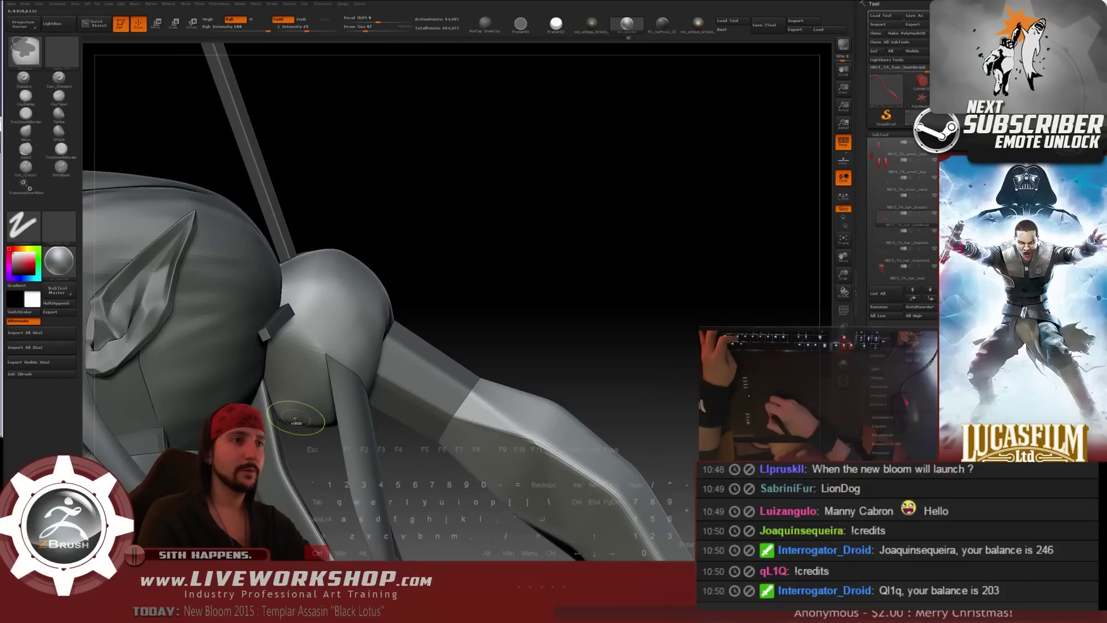
- Soften the side of the bun facing the head, just below the base of the lower hair stick
mouse_move(304, 447)
mouse_down()
mouse_move(298, 433)
mouse_move(312, 423)
mouse_move(357, 433)
mouse_move(397, 332)
mouse_up()
key(shift)
mouse_move(516, 279)
mouse_down()
mouse_move(531, 276)
mouse_move(524, 250)
mouse_move(508, 268)
mouse_up()
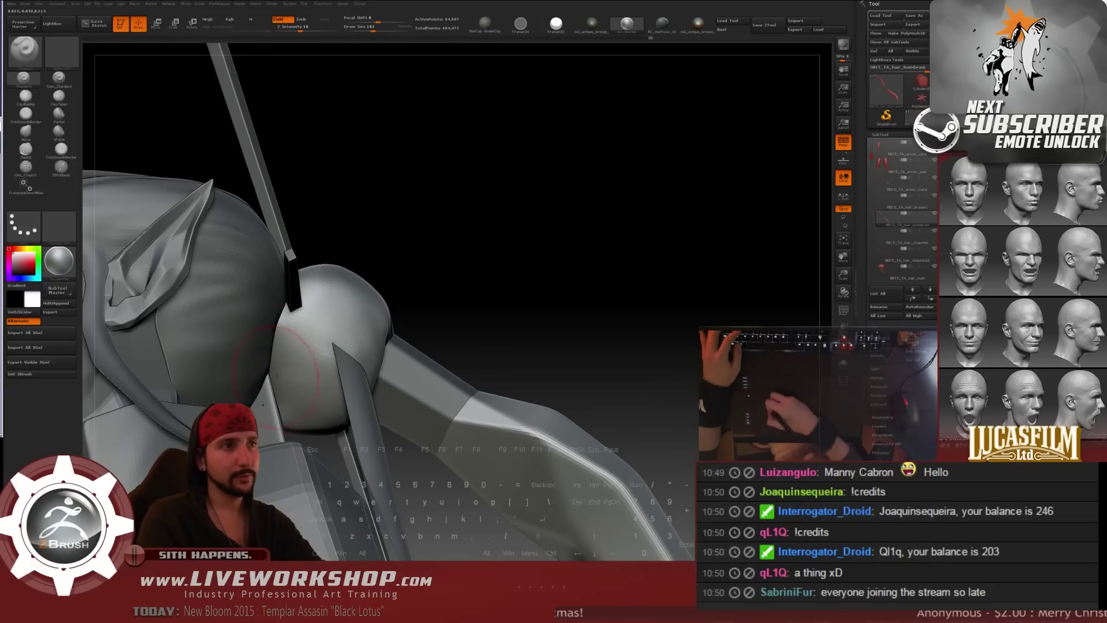
key(shift)
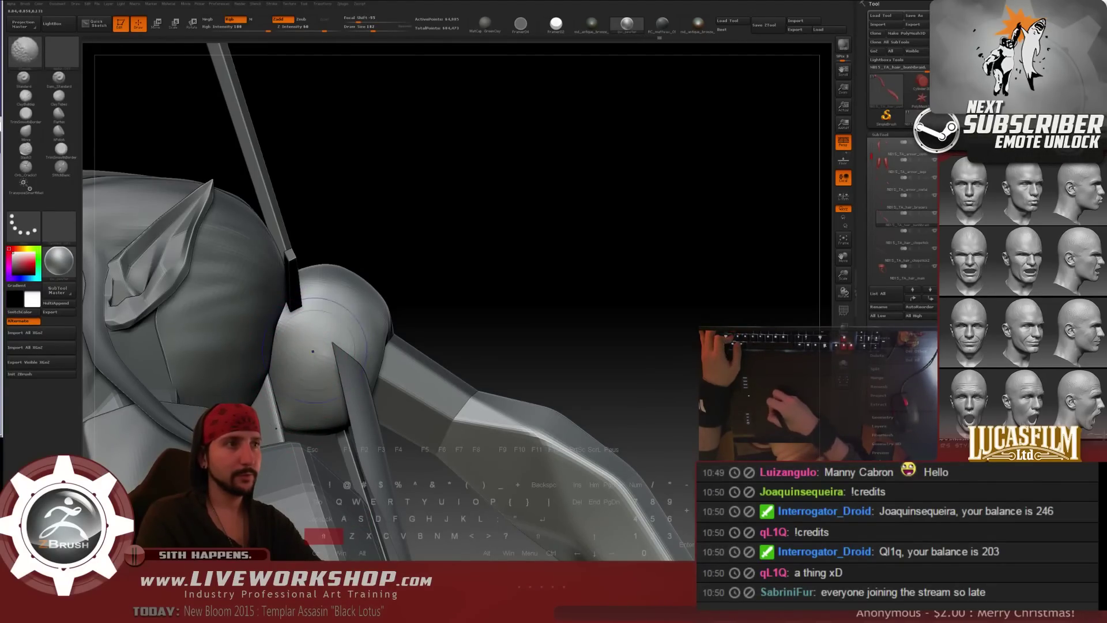
mouse_move(552, 300)
mouse_down()
mouse_move(517, 264)
mouse_move(335, 327)
mouse_up()
- Resize the brush and round the bun above the hanging hair strand, between the lower hair stick and the braid connector
key(s)
key(s)
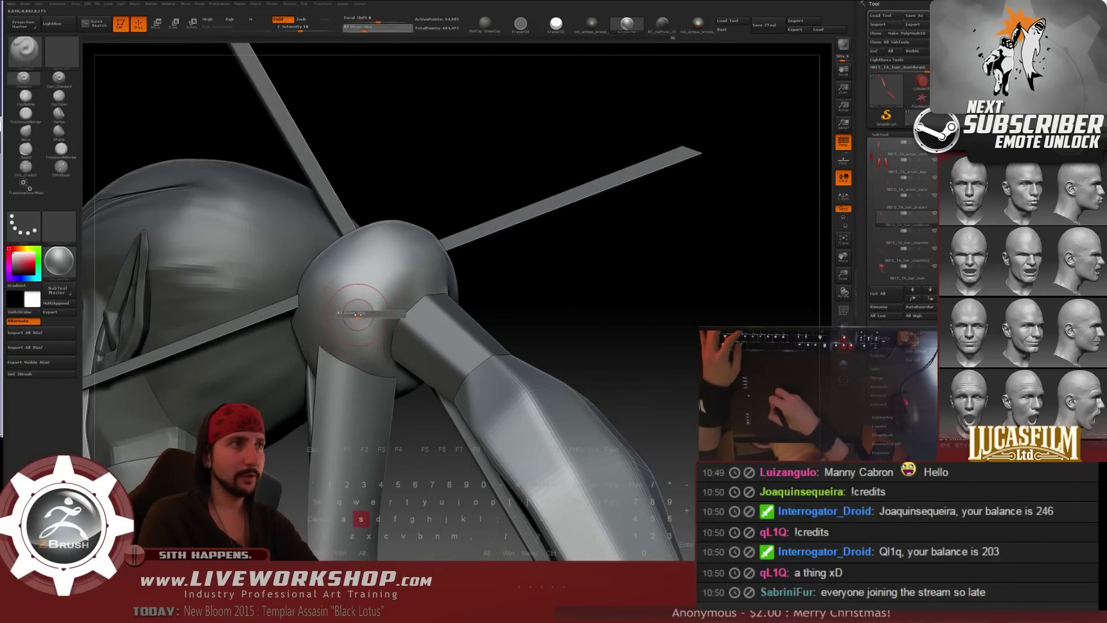
key(s)
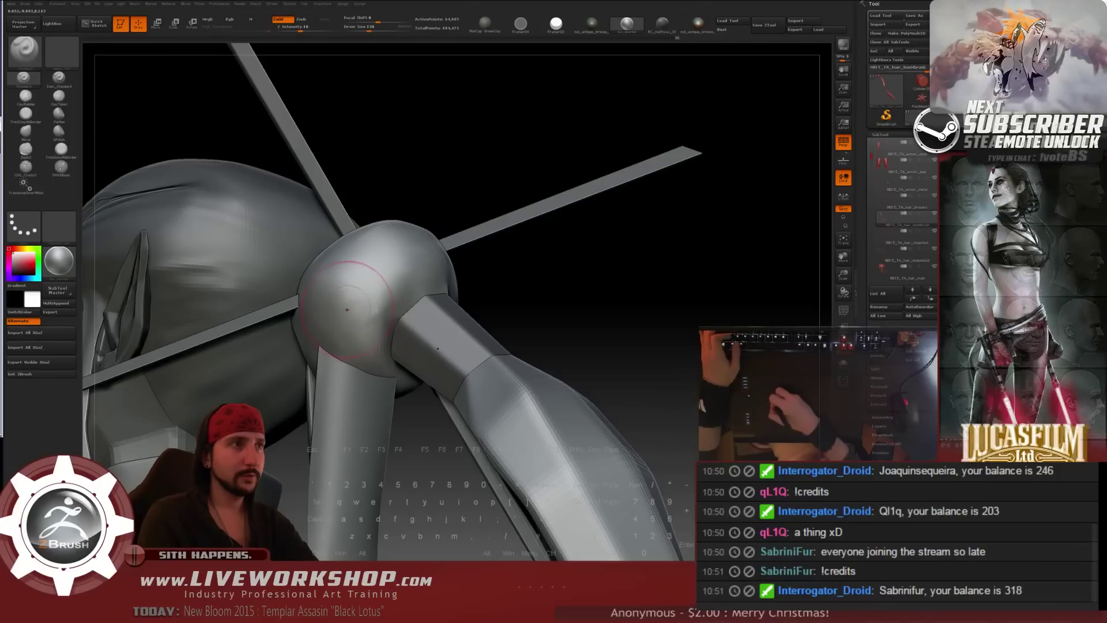
key(shift)
drag(346, 322, 294, 333)
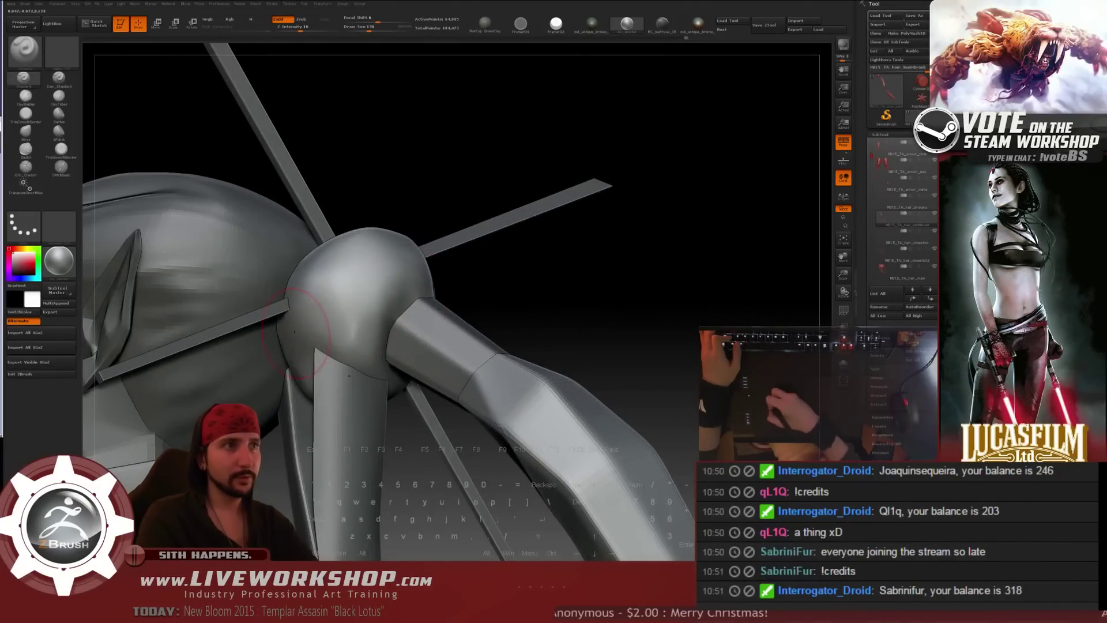
key(shift)
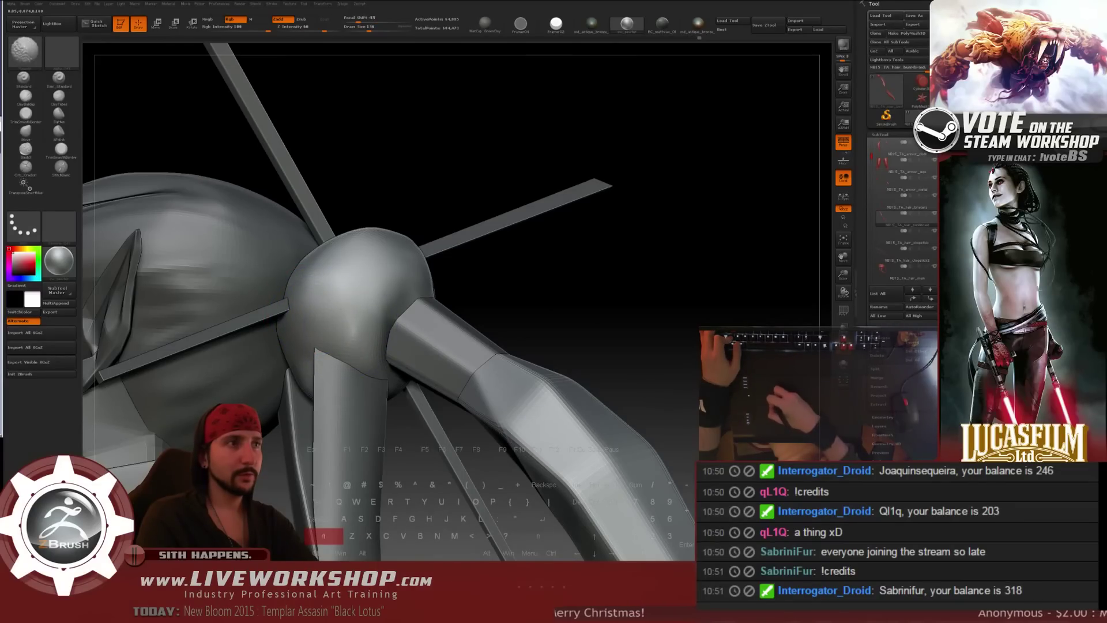
- Smooth the top and rear of the bun around the bases of the upper hair sticks
mouse_move(600, 294)
alt+mouse_down()
mouse_move(564, 106)
mouse_move(587, 271)
mouse_move(589, 252)
mouse_move(423, 268)
alt+mouse_up()
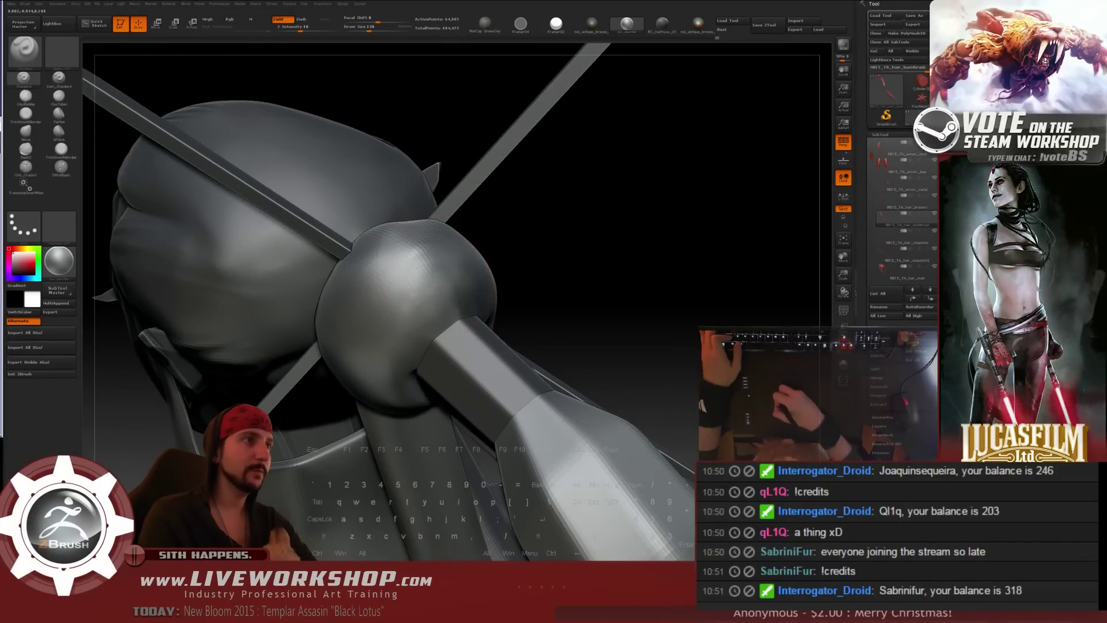
key(shift)
mouse_move(590, 201)
mouse_down()
mouse_move(613, 230)
mouse_move(603, 239)
mouse_up()
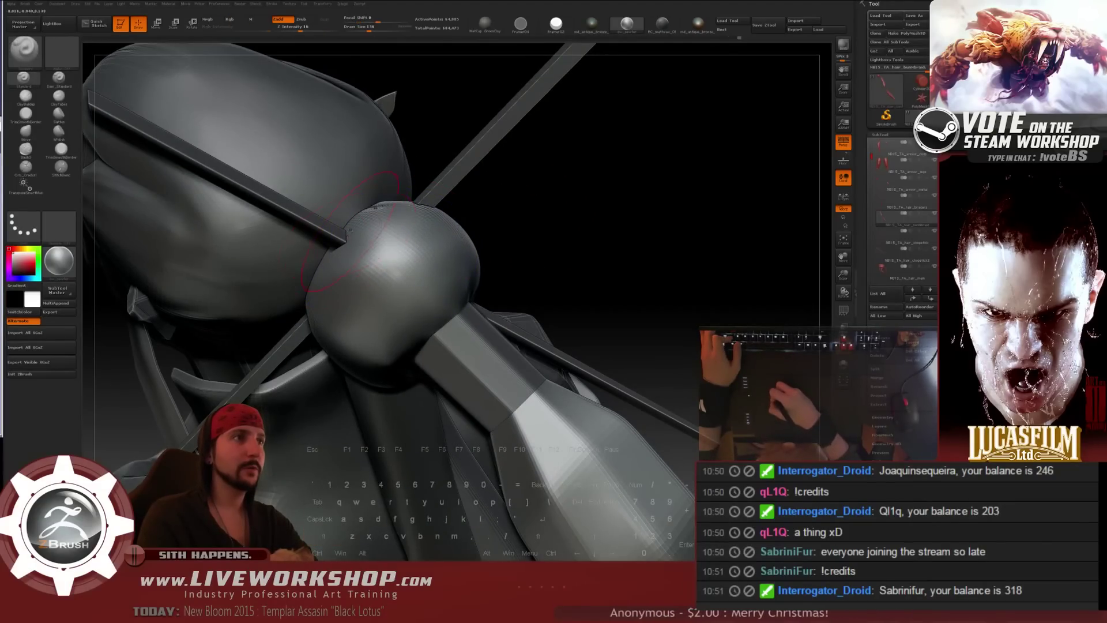
drag(519, 210, 511, 222)
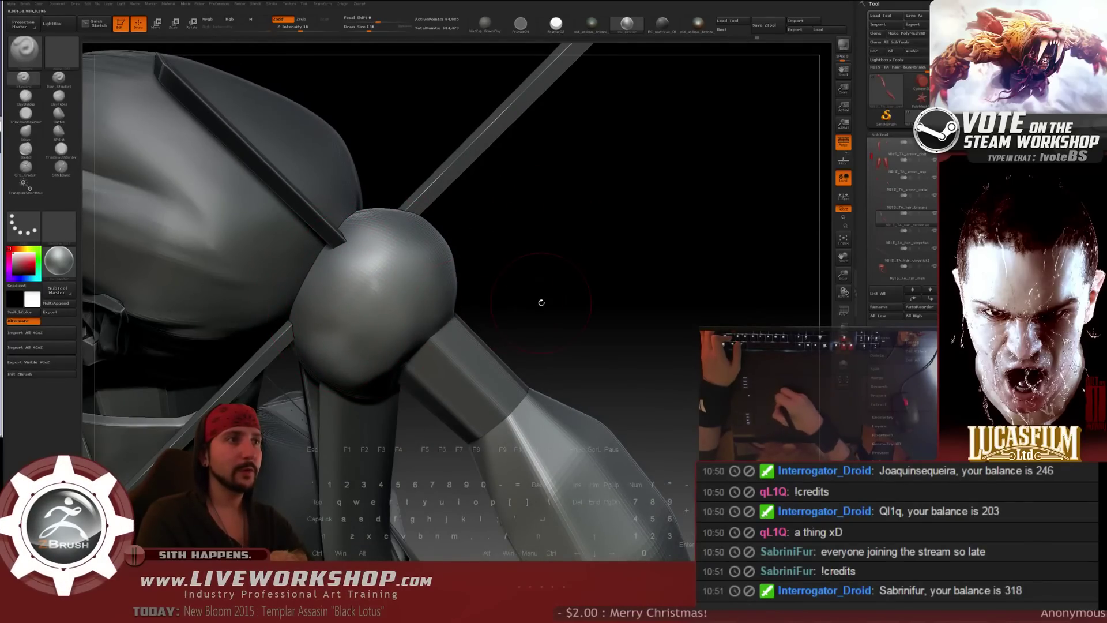
mouse_move(541, 302)
mouse_down()
mouse_move(561, 283)
mouse_move(338, 263)
mouse_up()
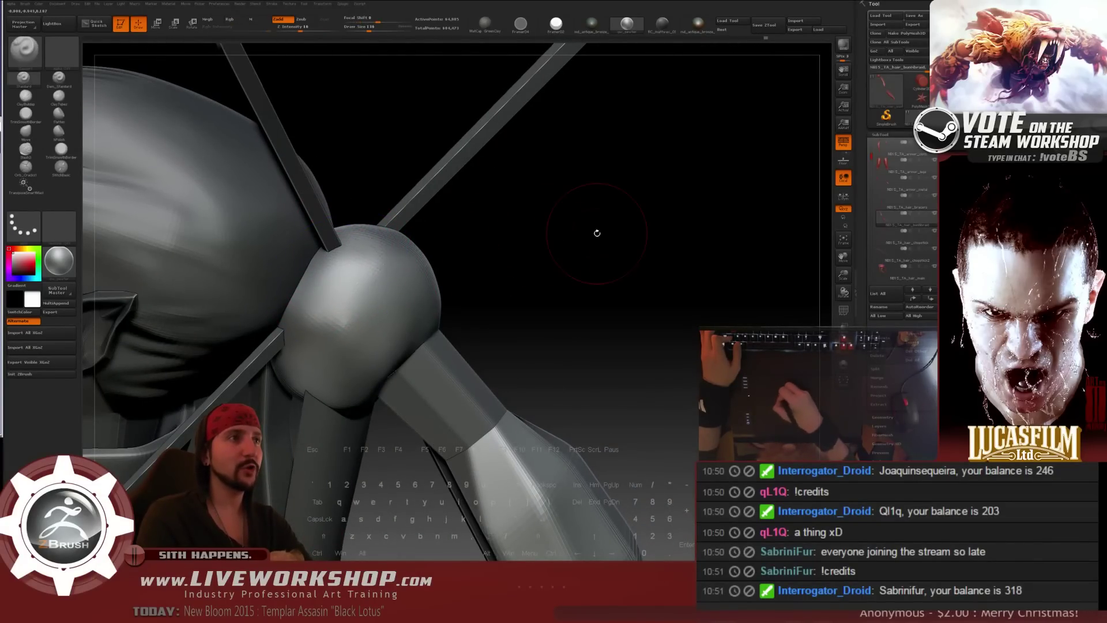
drag(596, 230, 607, 248)
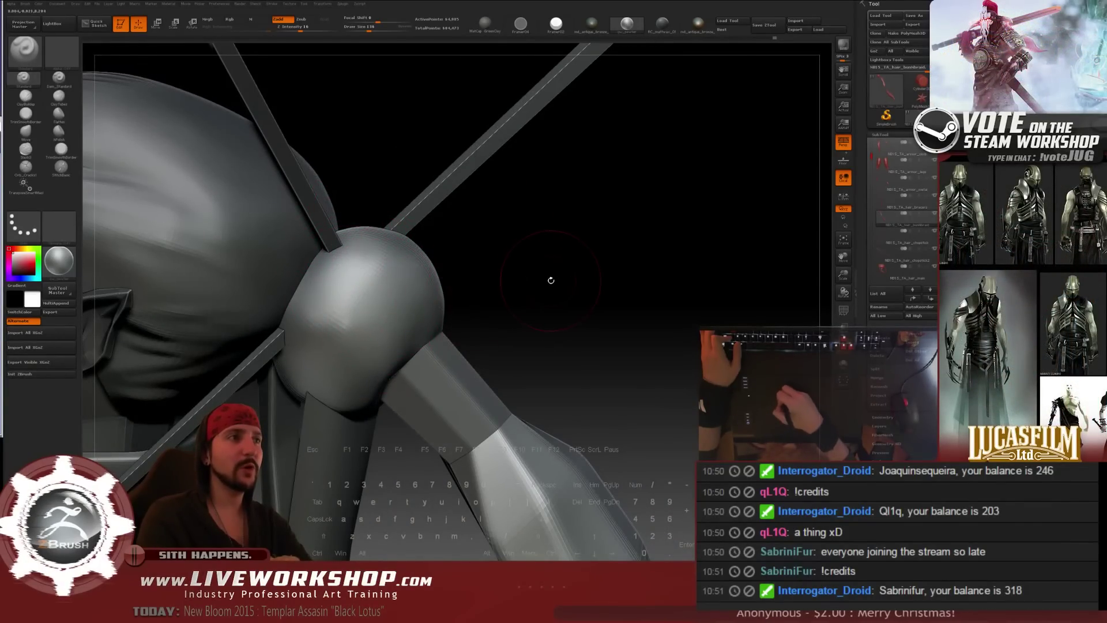
drag(551, 279, 631, 249)
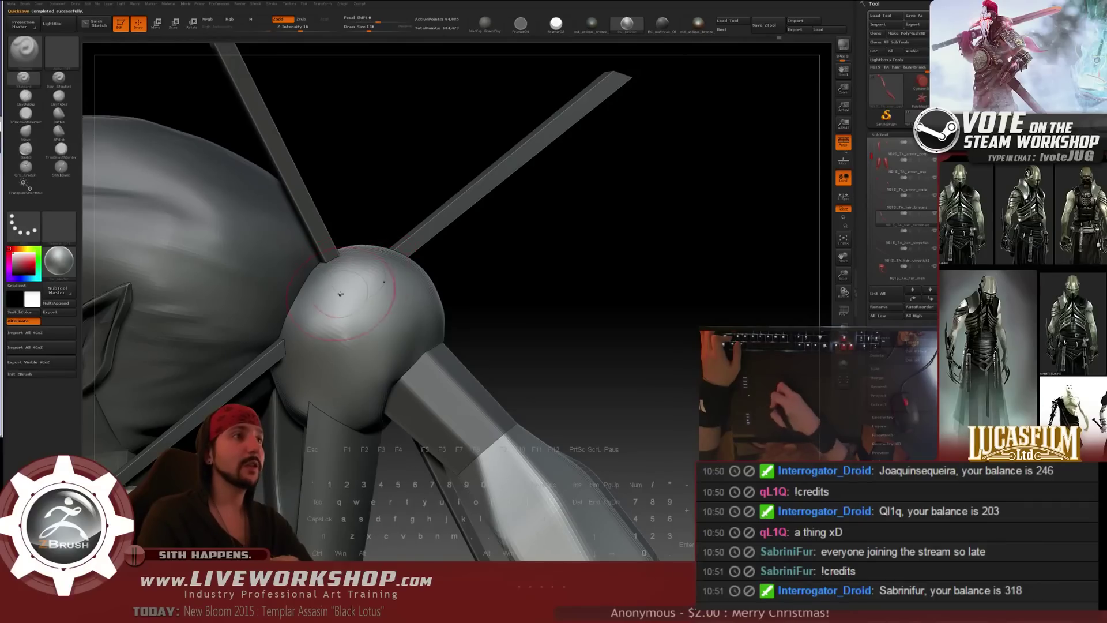
key(shift)
mouse_move(559, 279)
mouse_down()
mouse_move(404, 312)
mouse_move(591, 159)
mouse_move(569, 210)
mouse_up()
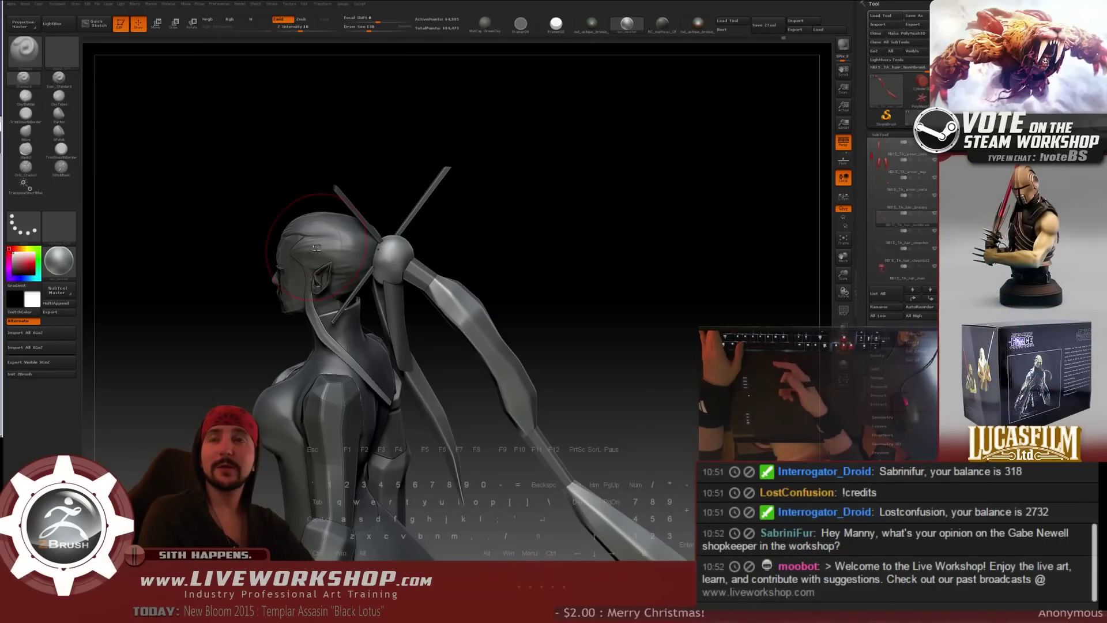
- Reduce the brush size and carve fine fold creases across the upper side of the hair bun
drag(541, 206, 657, 178)
key(s)
drag(390, 209, 380, 209)
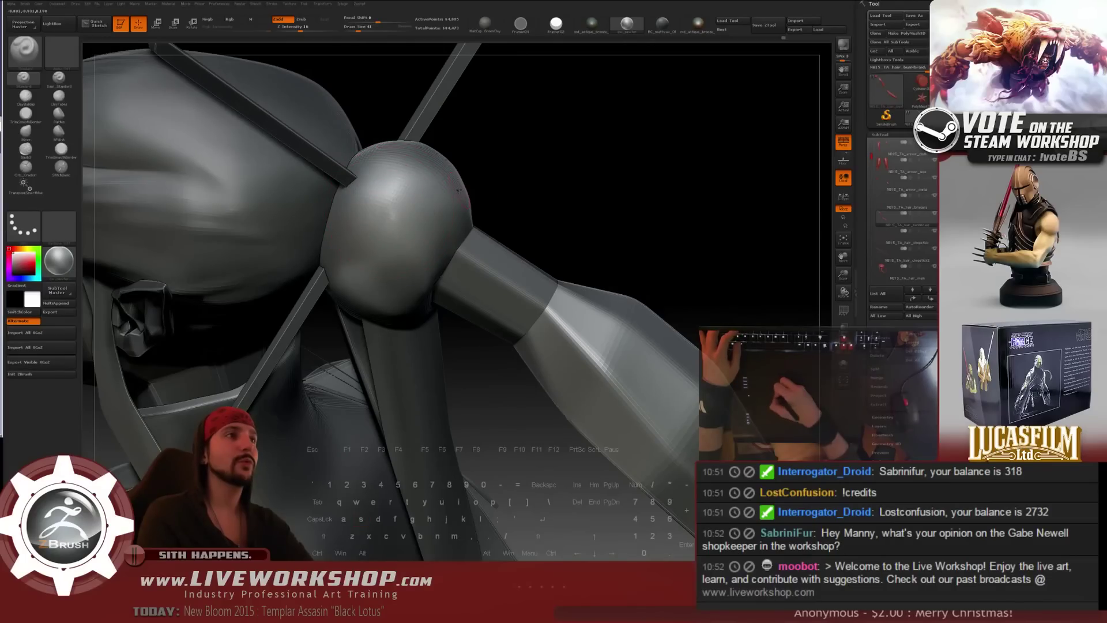
right_drag(379, 209, 385, 212)
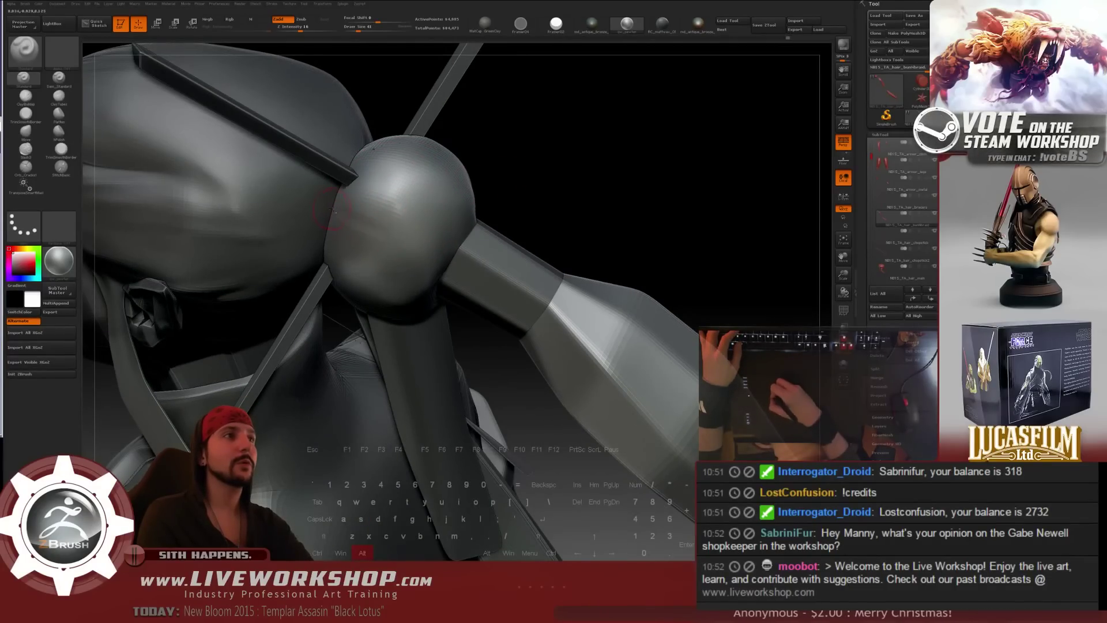
key(s)
drag(350, 220, 347, 222)
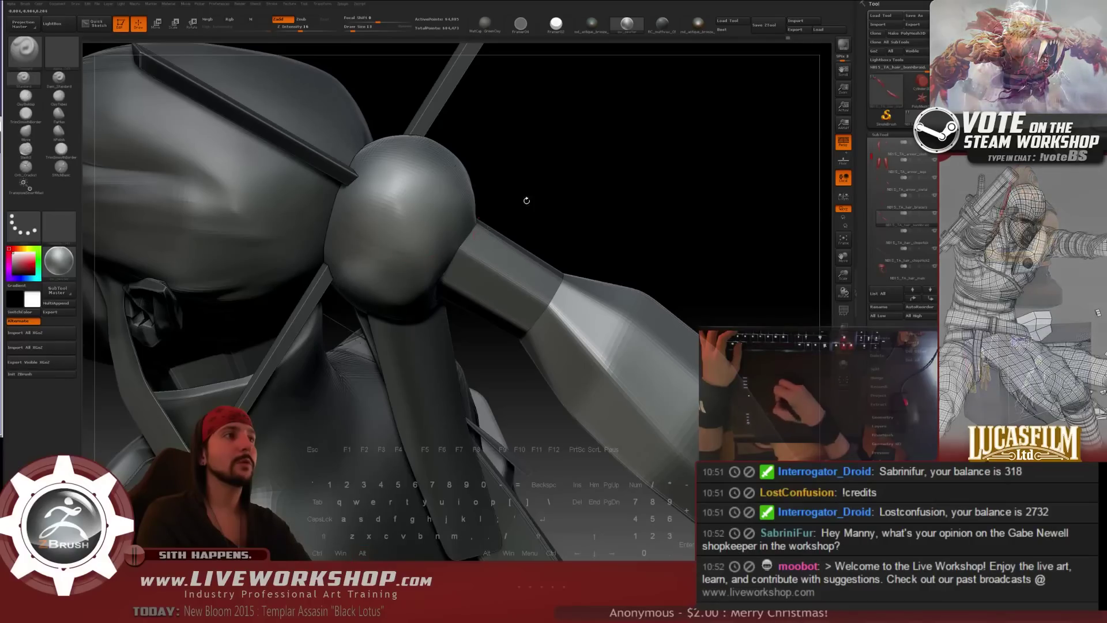
alt+drag(605, 155, 600, 202)
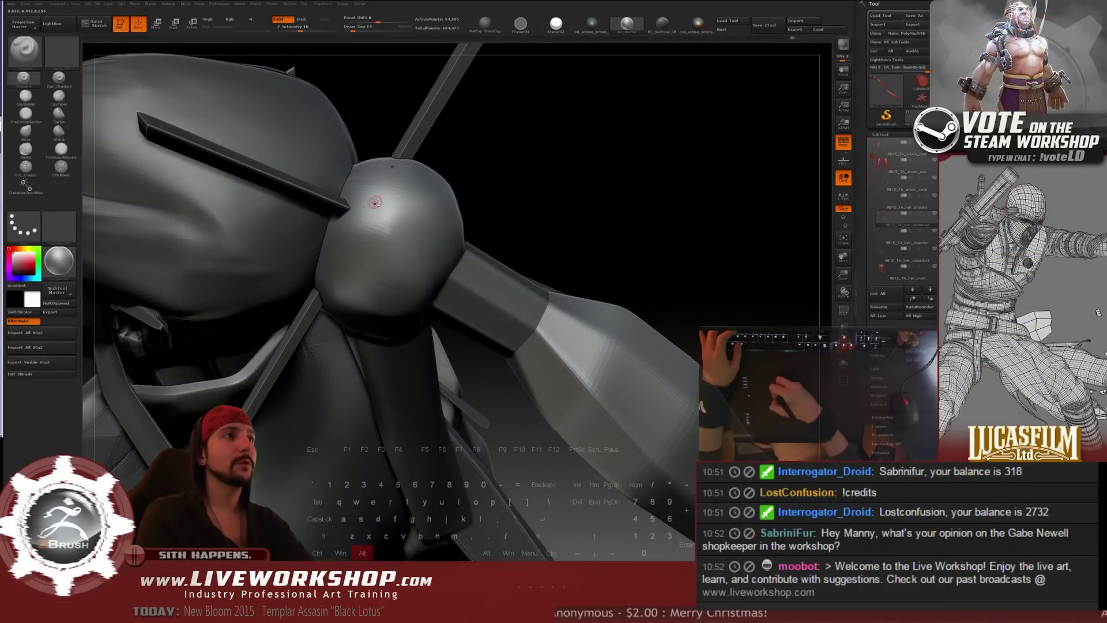
drag(491, 161, 370, 183)
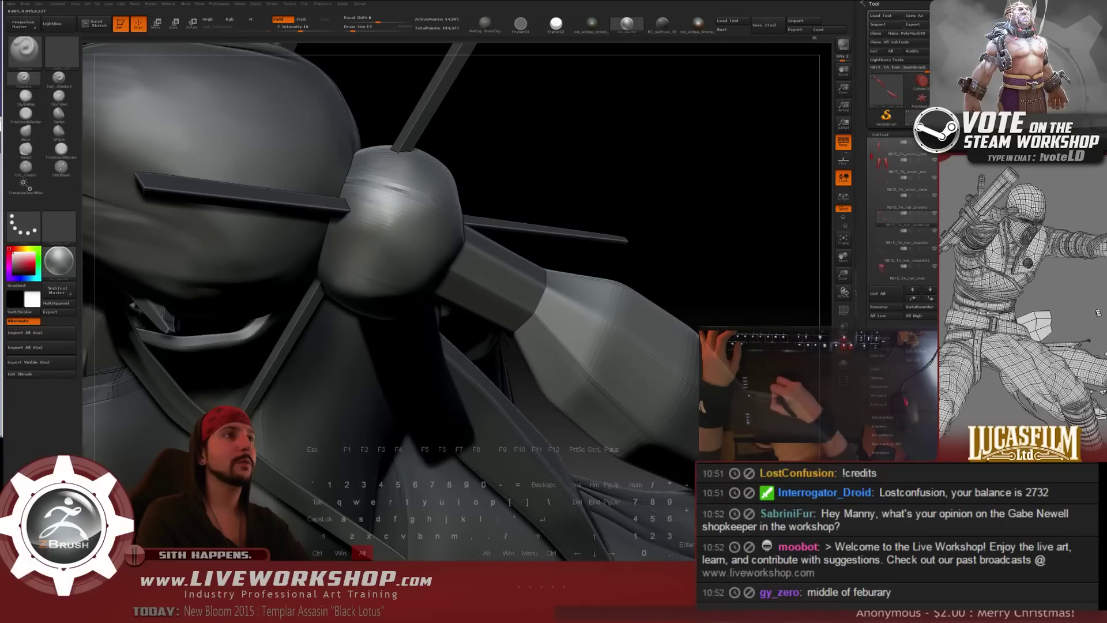
- Sculpt fold creases around the back of the hair bun, radiating from where the ponytail band attaches
drag(434, 231, 398, 242)
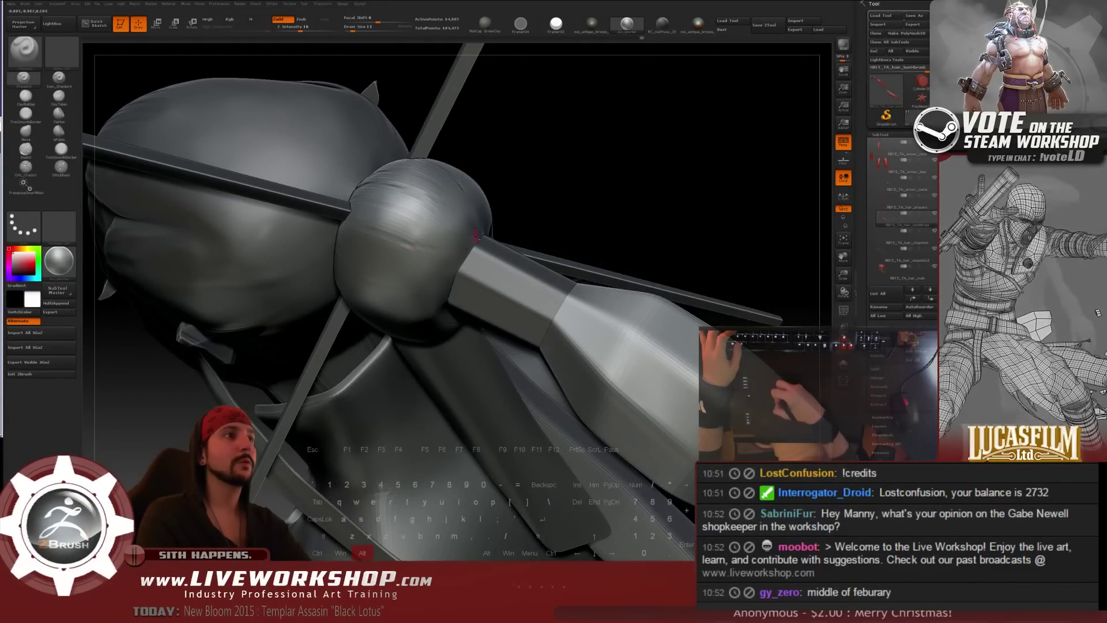
drag(387, 239, 447, 285)
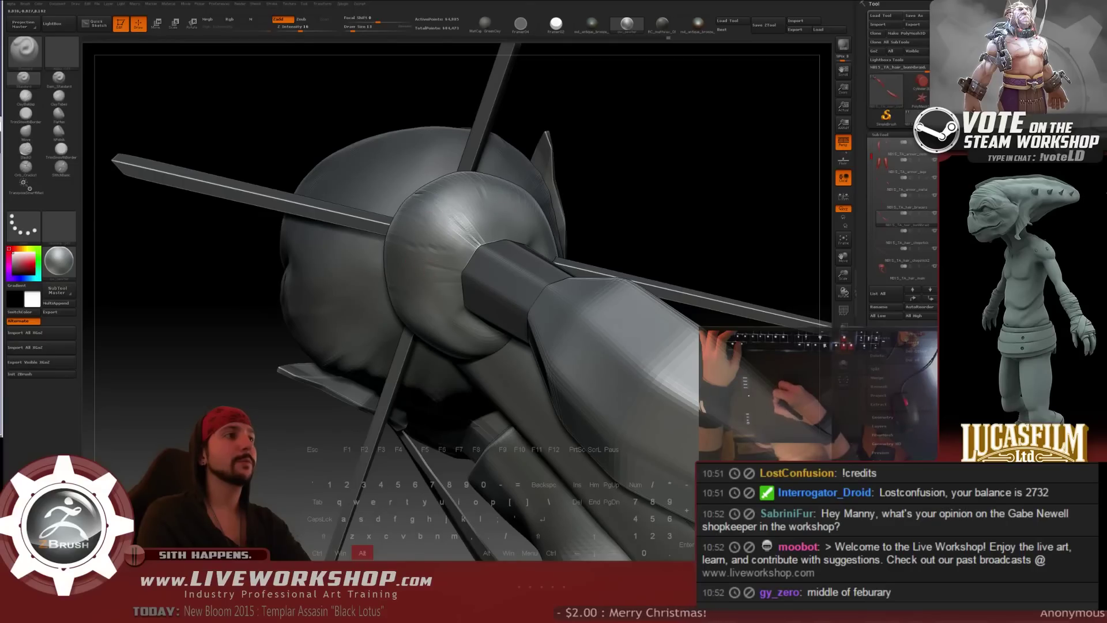
drag(577, 144, 654, 152)
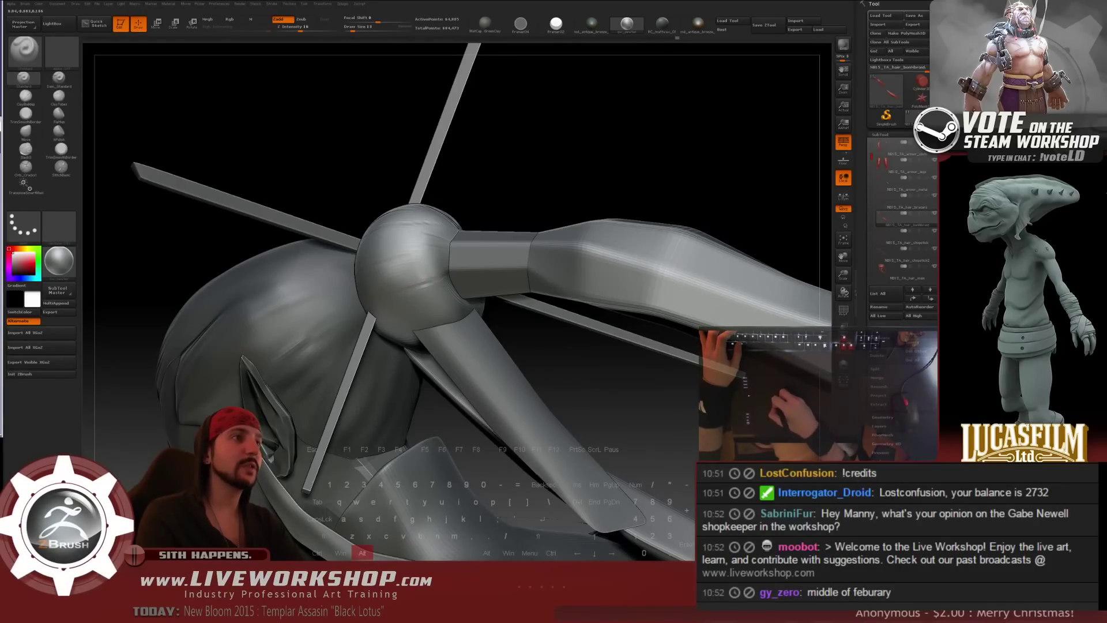
drag(553, 144, 576, 158)
drag(497, 222, 434, 290)
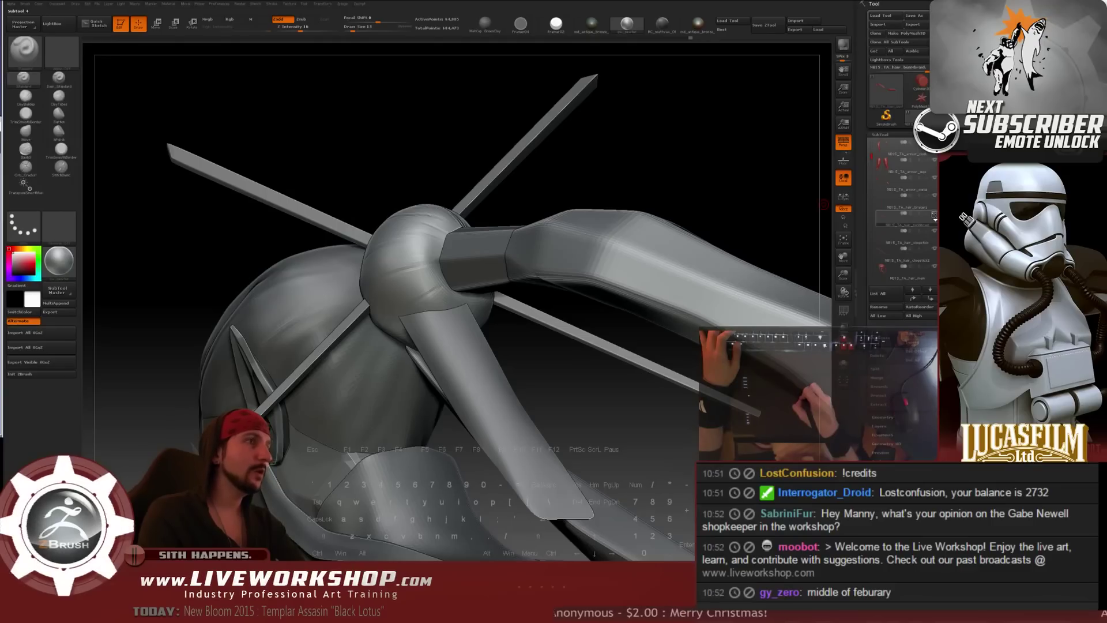
- Isolate the bun and ponytail pieces and continue the fold creases around the bun's previously covered sides
key(alt)
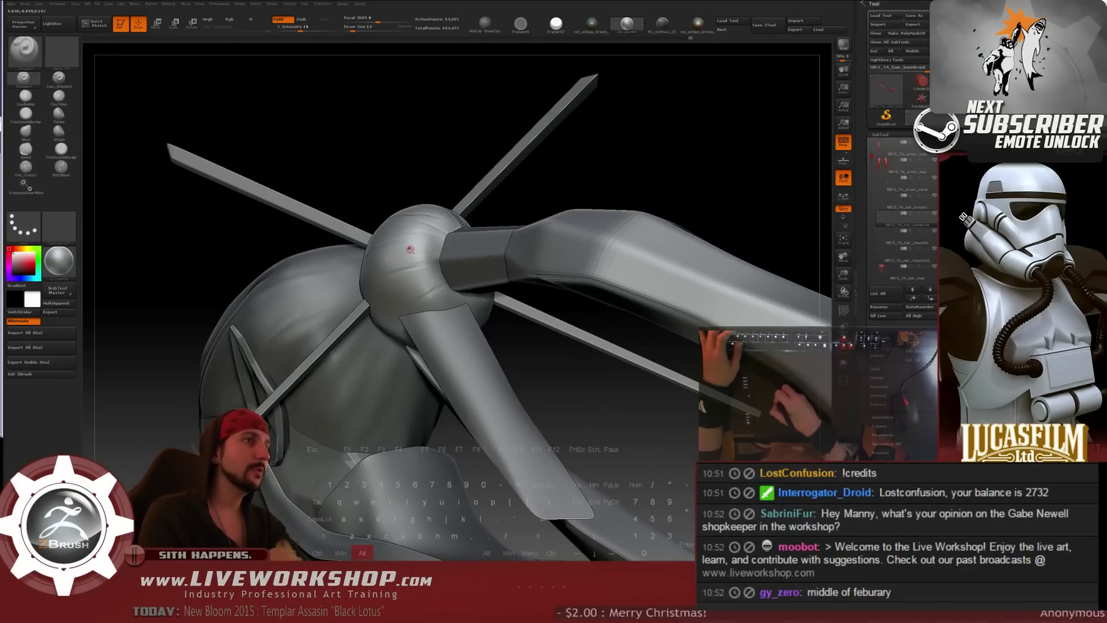
click(935, 214)
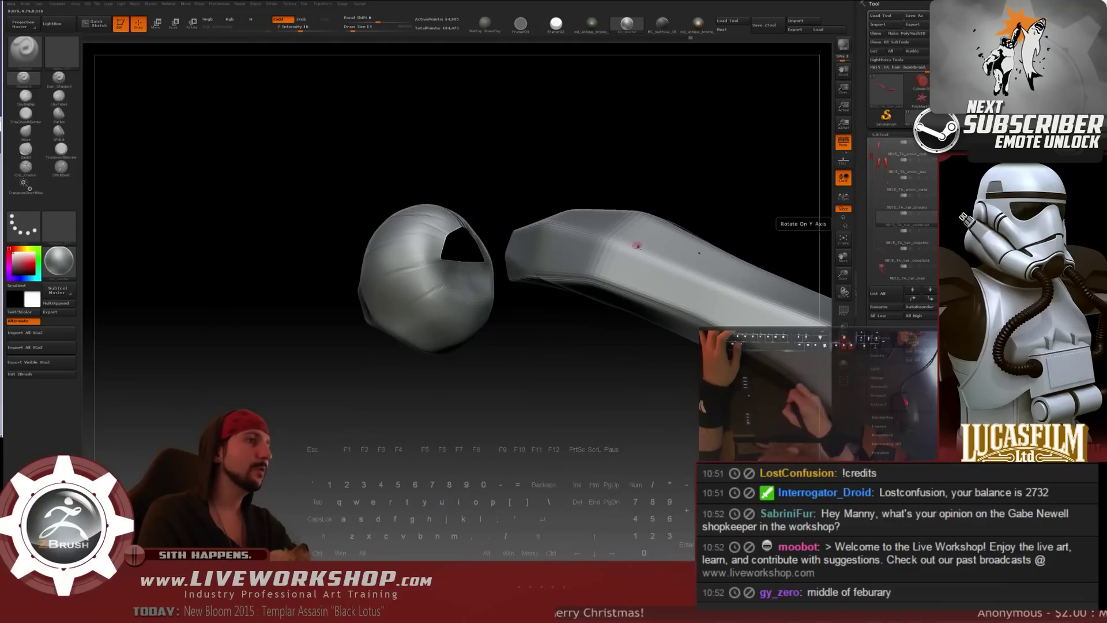
drag(545, 183, 508, 178)
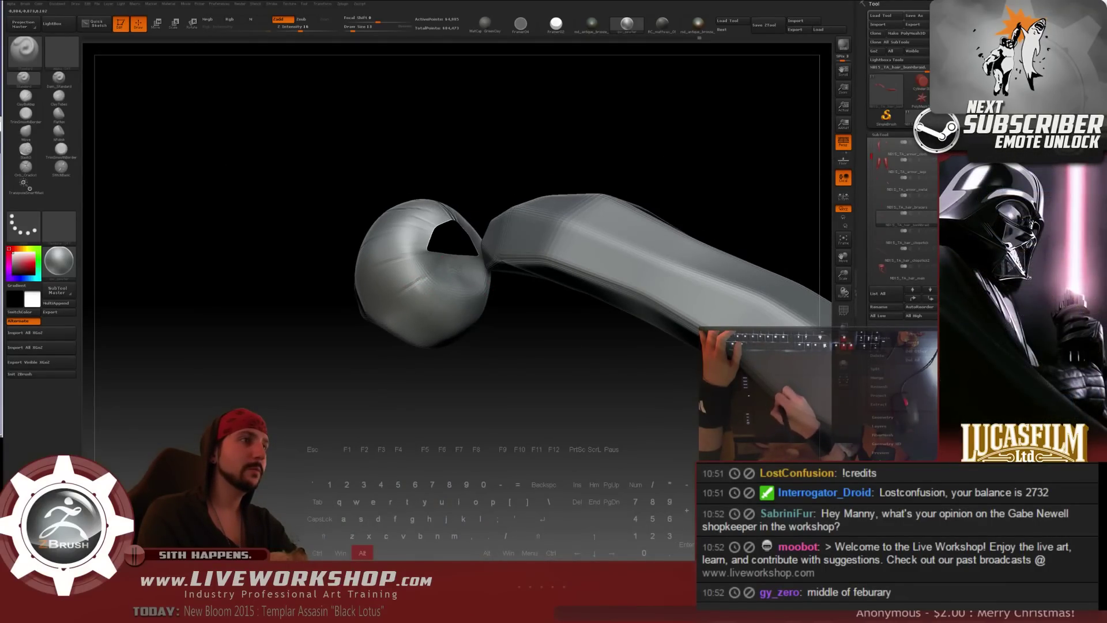
drag(450, 264, 489, 307)
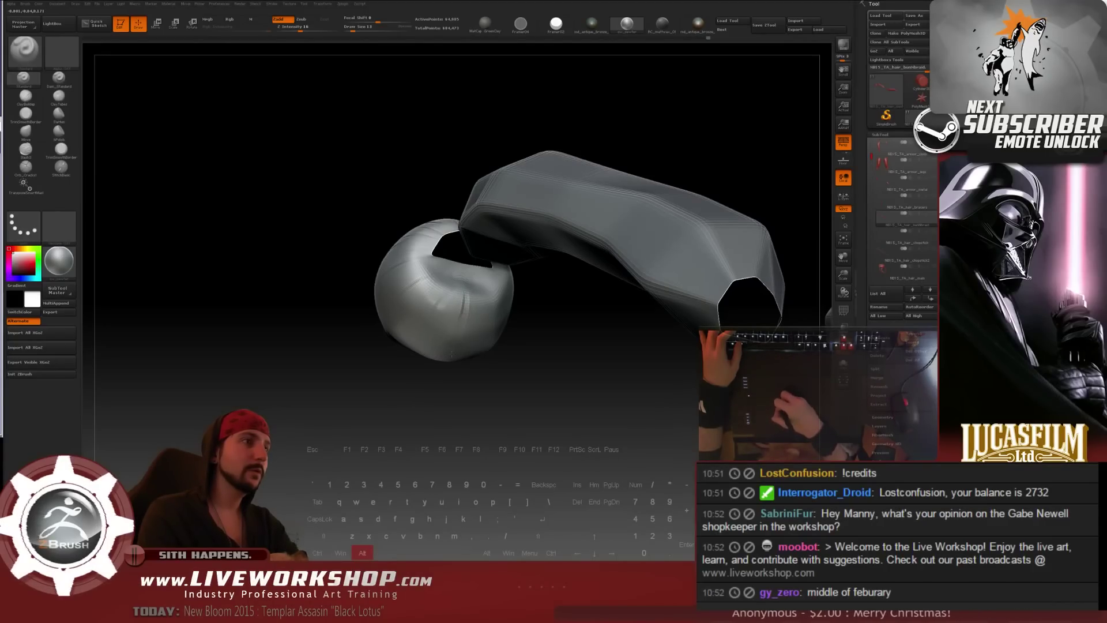
drag(455, 348, 476, 395)
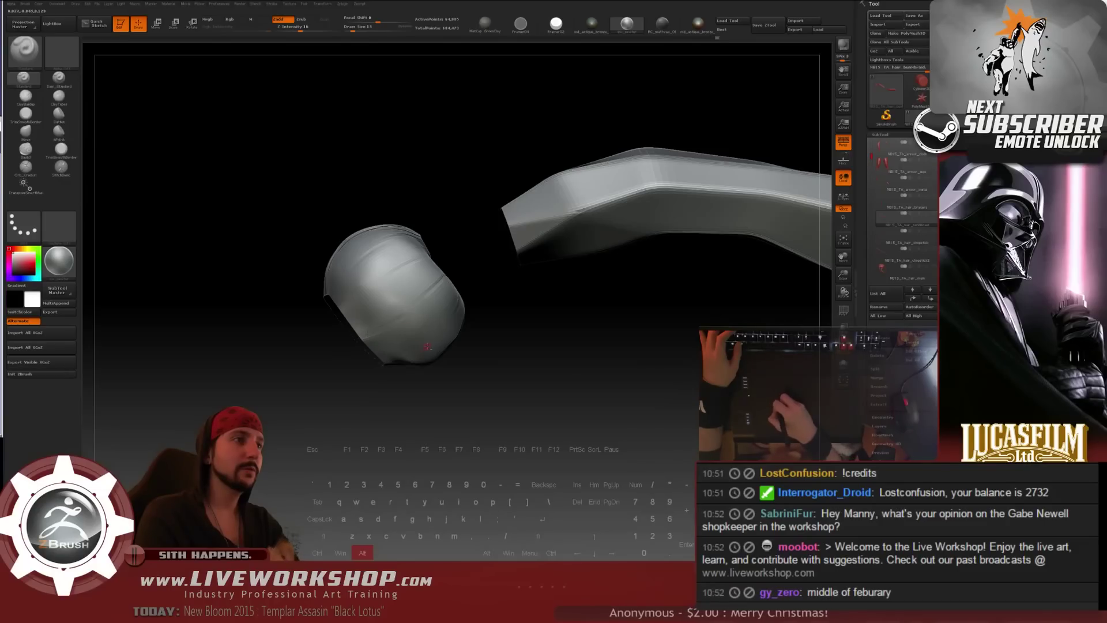
drag(430, 368, 441, 369)
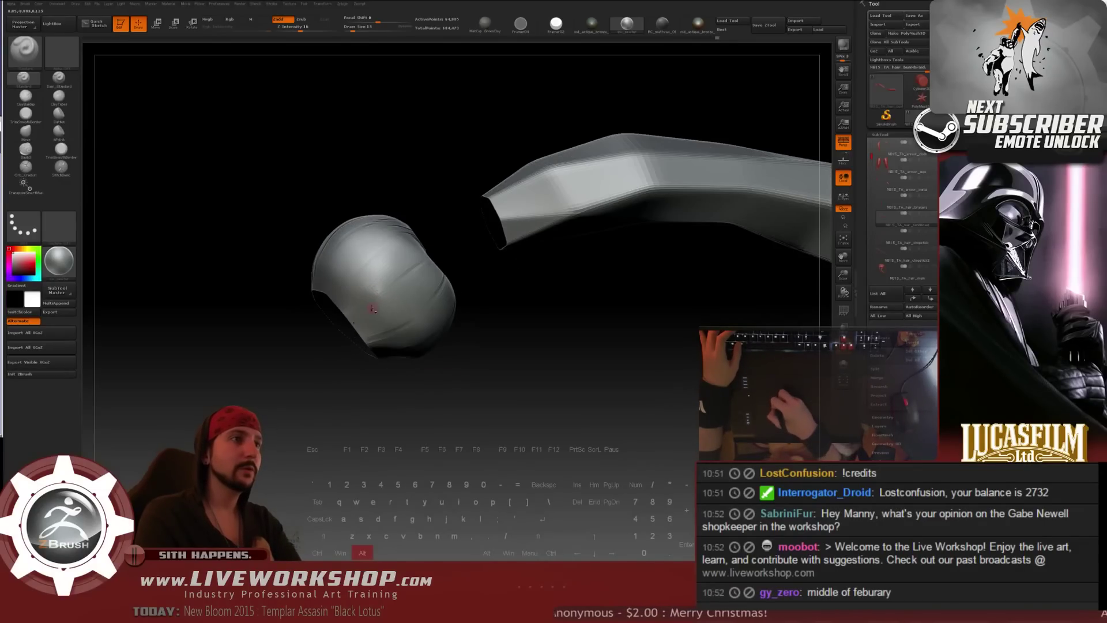
drag(478, 307, 781, 56)
- Save the tool in the Hotkeys folder under its suggested NB15_TA_Z file name
click(764, 25)
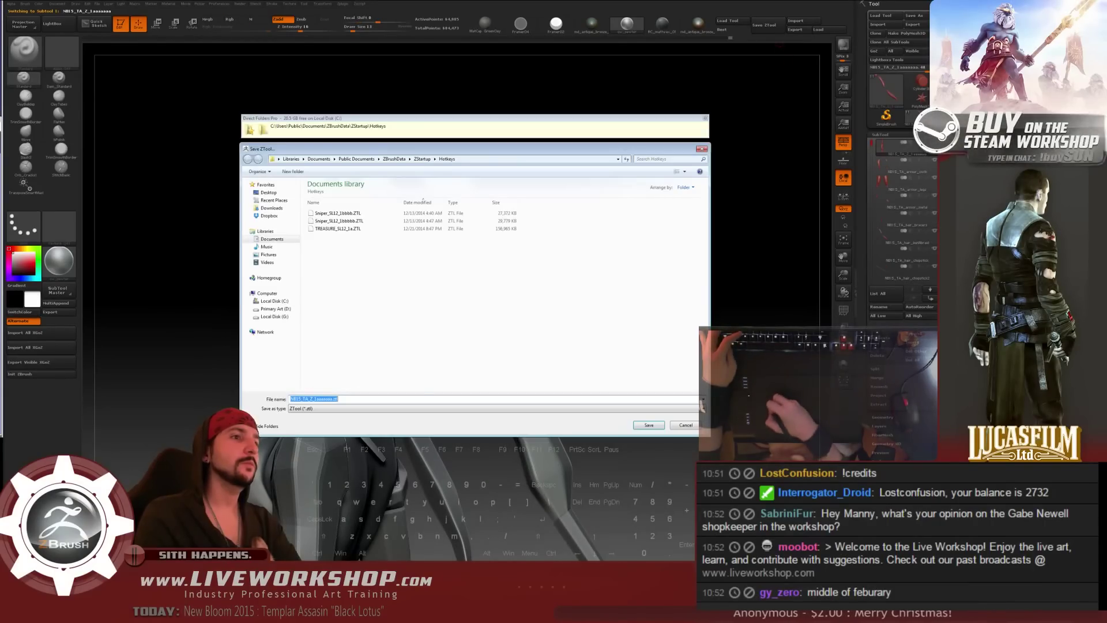
key(Return)
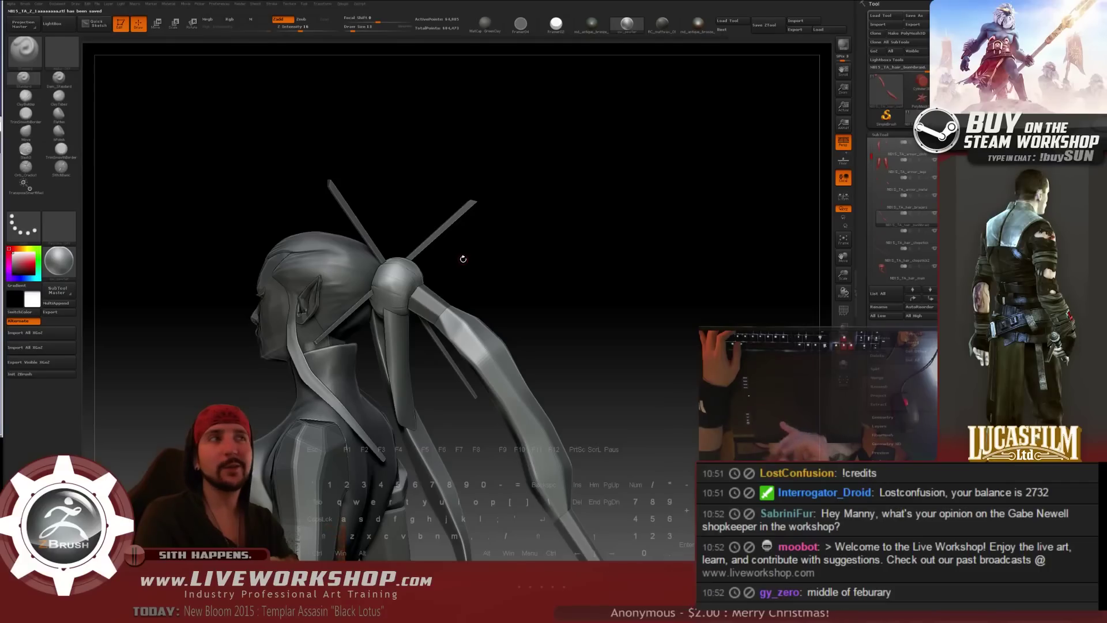
- Start another tool save and delete the misplaced NB15_TA_Z file from the Hotkeys folder
key(ctrl+s)
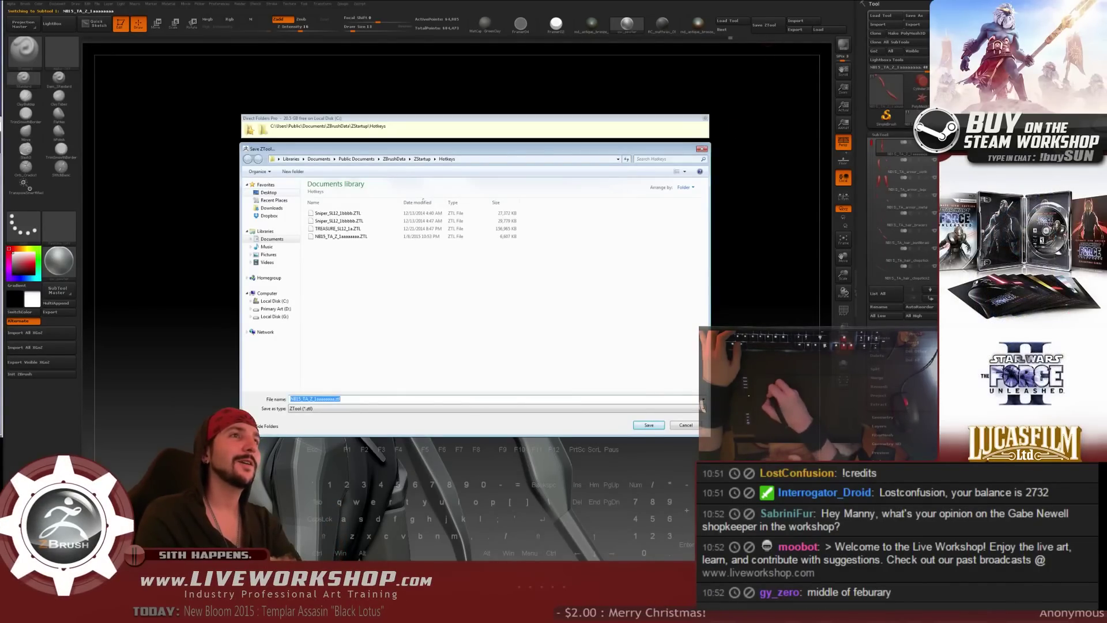
click(340, 236)
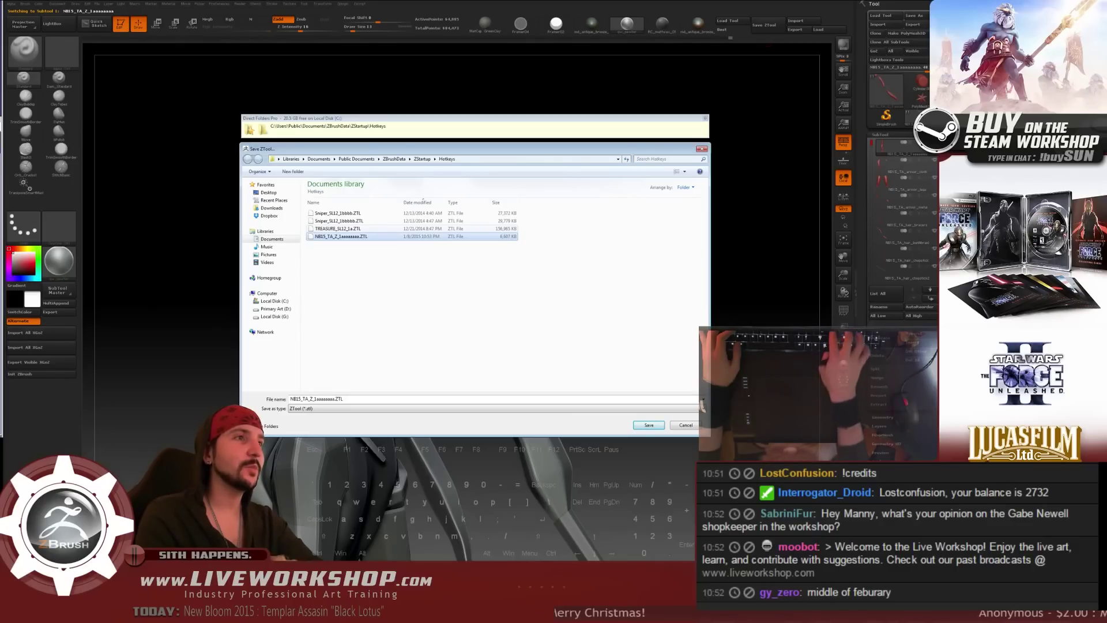
key(Delete)
key(Return)
- Save the tool in the DOTA2_TemplarAssassin project's Models\z folder, adding one more "a" to the NB15_TA_Z file name
click(273, 200)
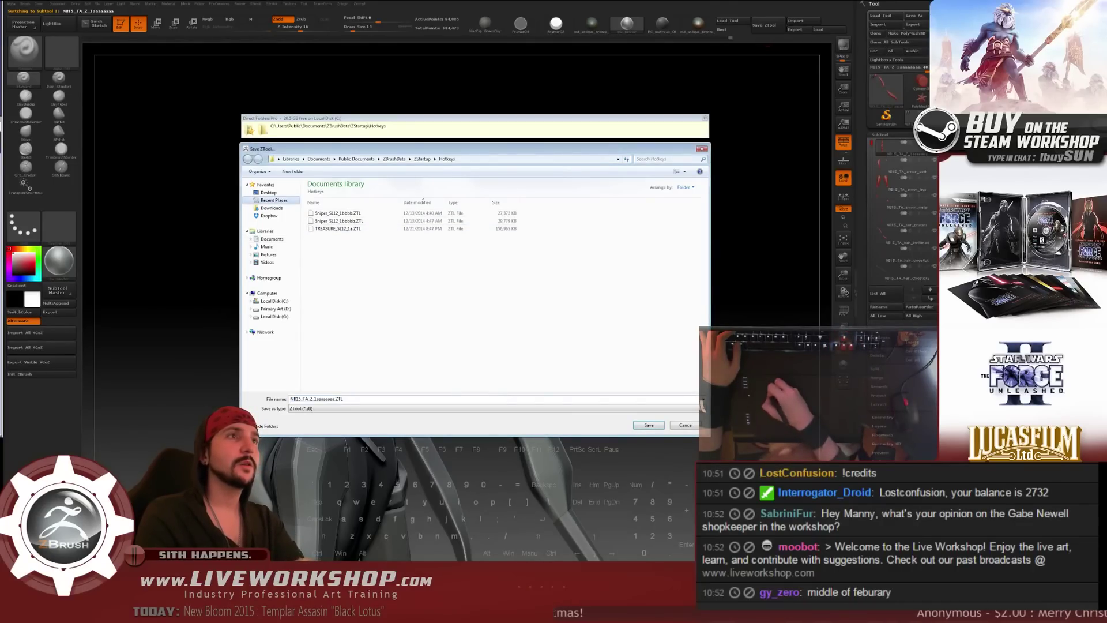
double_click(323, 200)
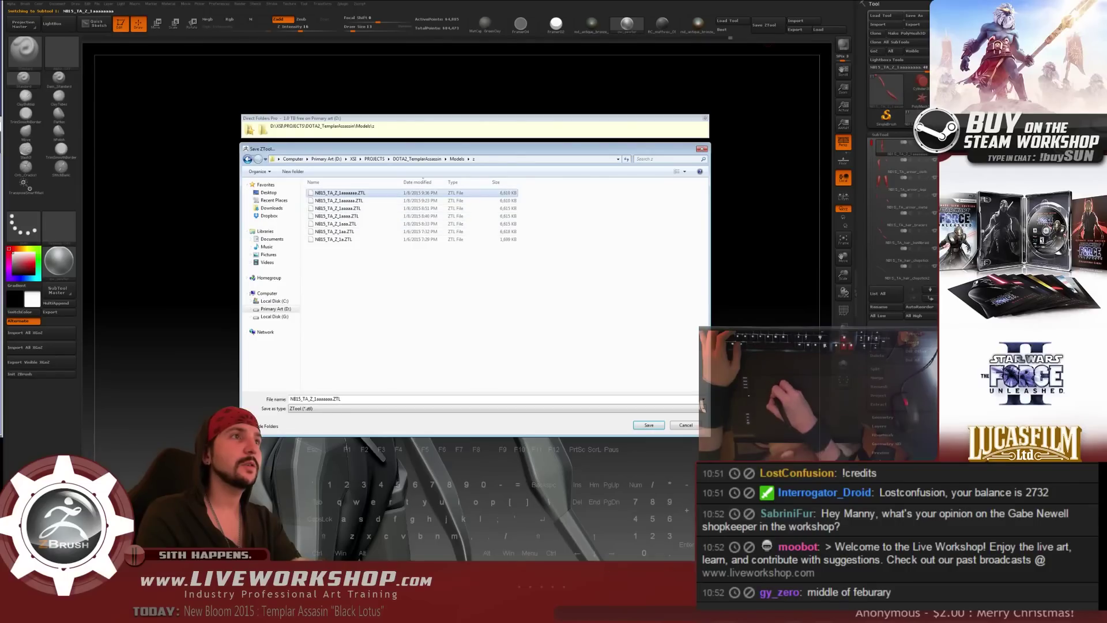
text(a)
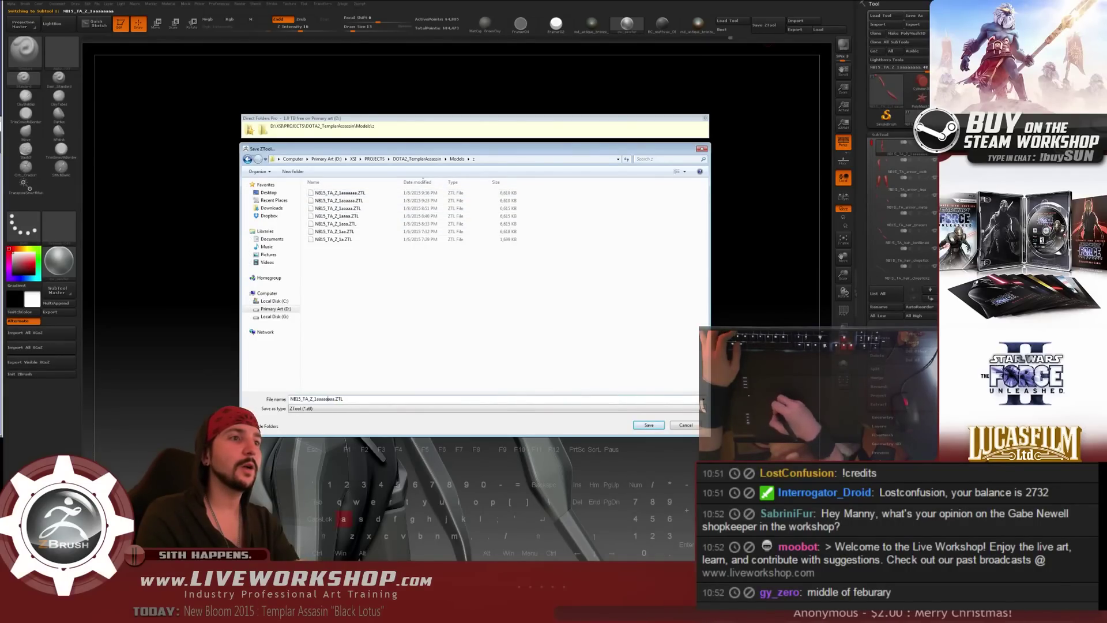
key(Return)
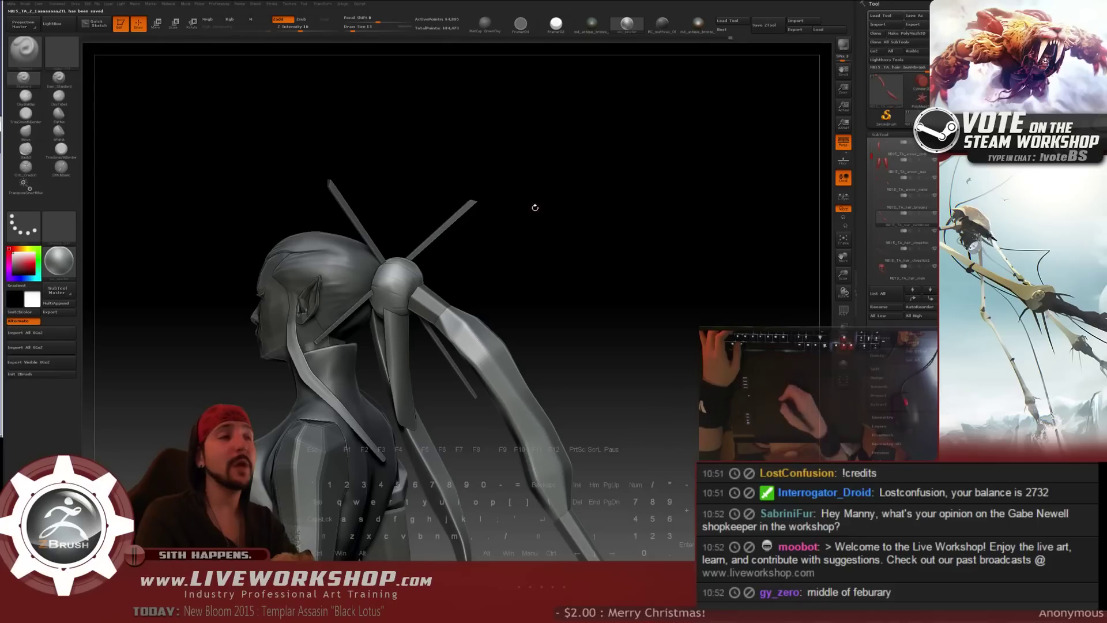
- Smooth the hard edges on the upper end of the ponytail's wide section, just below the band
drag(558, 260, 471, 237)
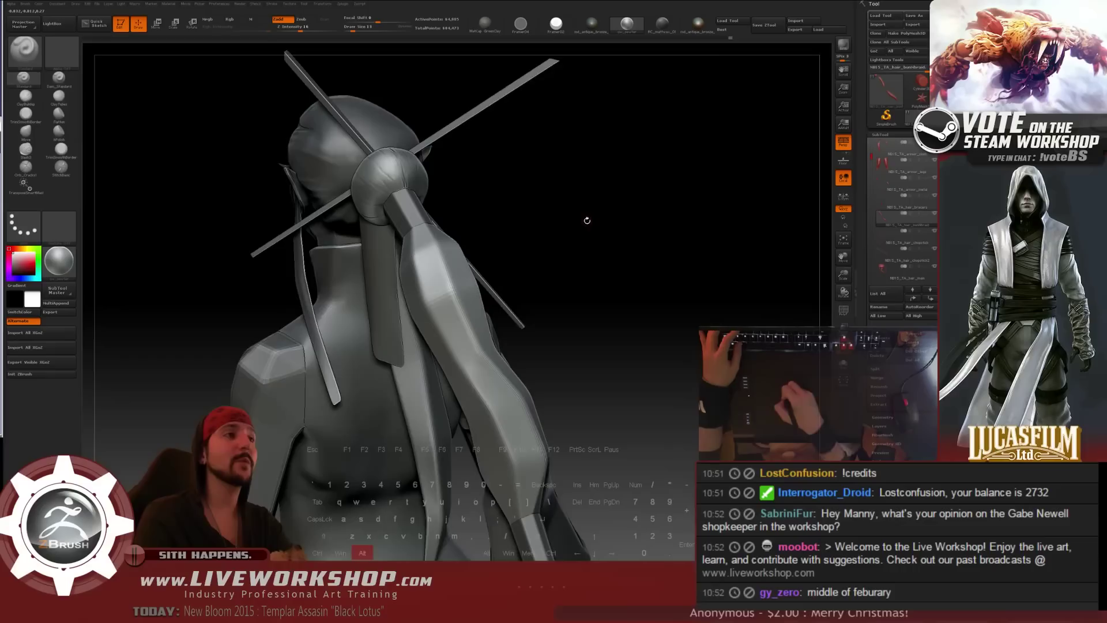
mouse_move(588, 220)
mouse_down()
mouse_move(591, 207)
mouse_move(606, 225)
mouse_move(592, 221)
mouse_move(599, 235)
mouse_move(591, 229)
mouse_move(606, 208)
mouse_move(636, 193)
mouse_move(369, 231)
mouse_up()
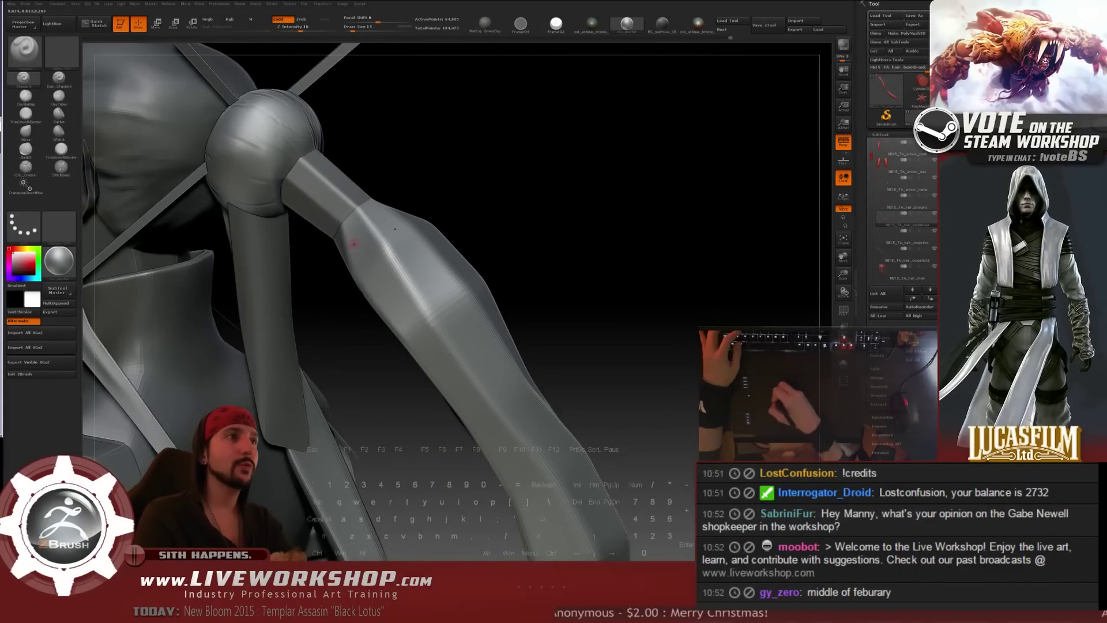
mouse_move(539, 206)
mouse_down()
mouse_move(550, 205)
mouse_move(350, 224)
mouse_move(351, 237)
mouse_move(340, 226)
mouse_up()
mouse_move(407, 331)
shift+mouse_down()
mouse_move(383, 261)
mouse_move(395, 294)
mouse_move(382, 280)
shift+mouse_up()
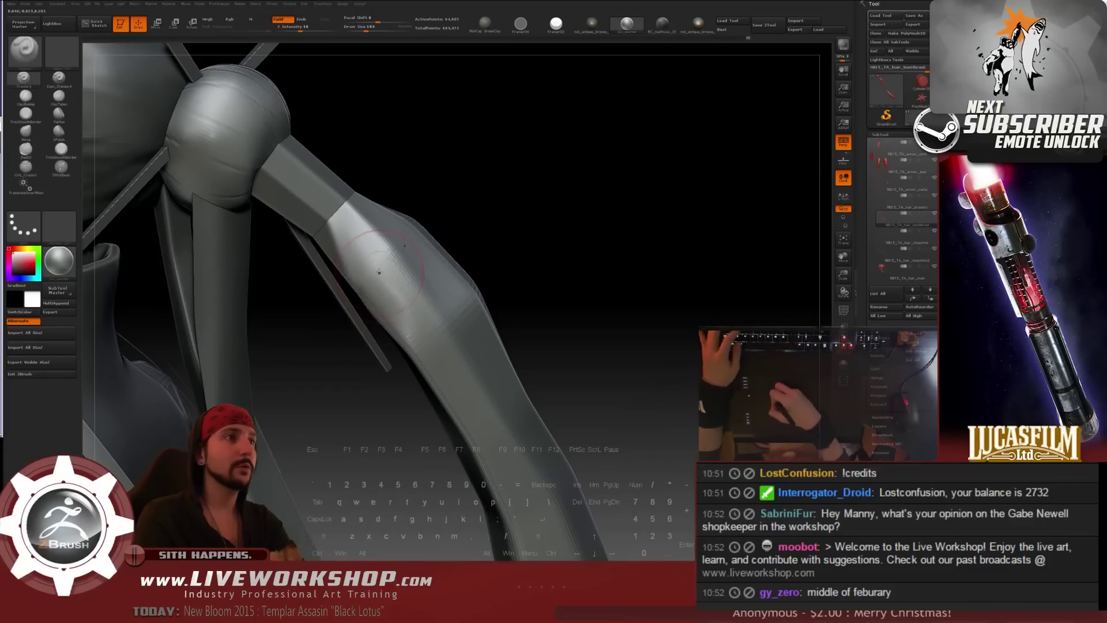
- Round off the ponytail's upper bulge below the first band, smoothing the remaining hard edges on its back and side faces
key(s)
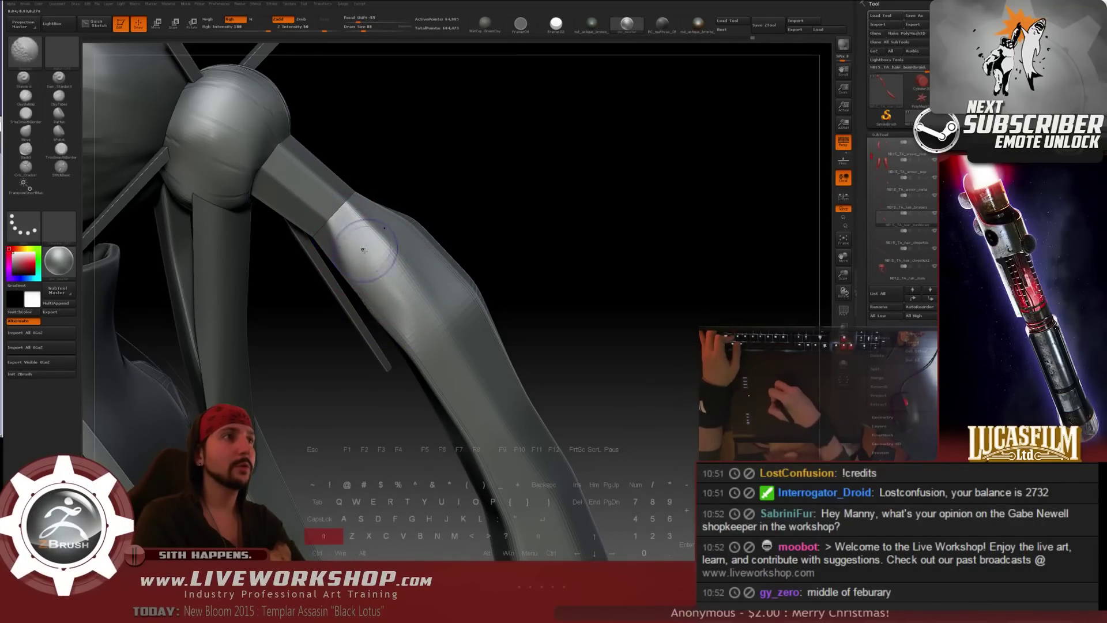
key(shift)
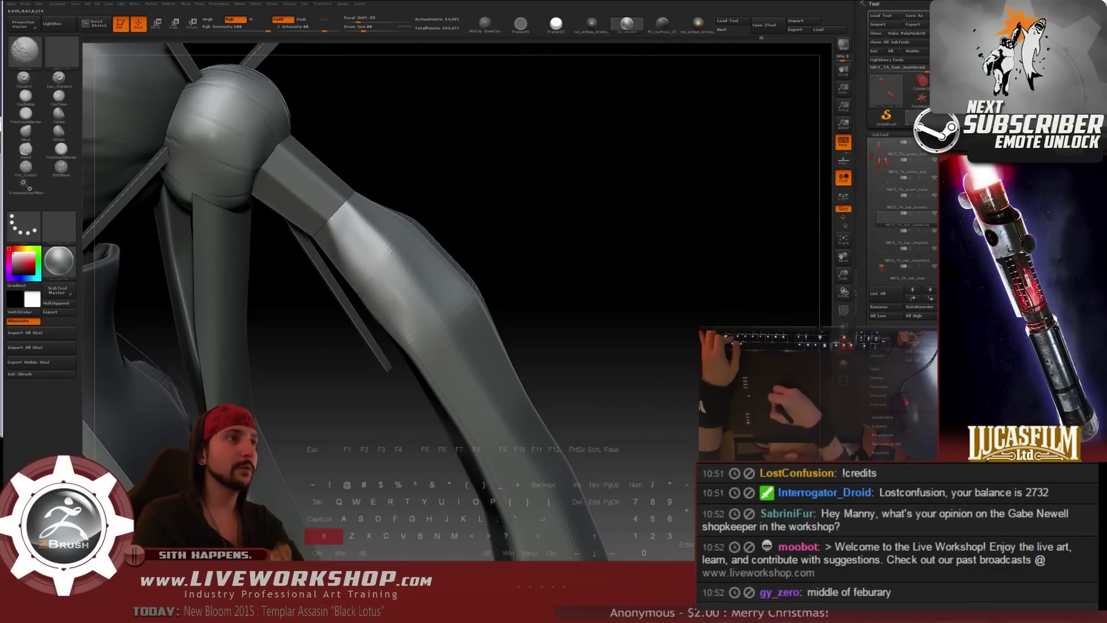
mouse_move(405, 305)
mouse_down()
mouse_move(507, 243)
mouse_move(556, 178)
mouse_move(455, 196)
mouse_up()
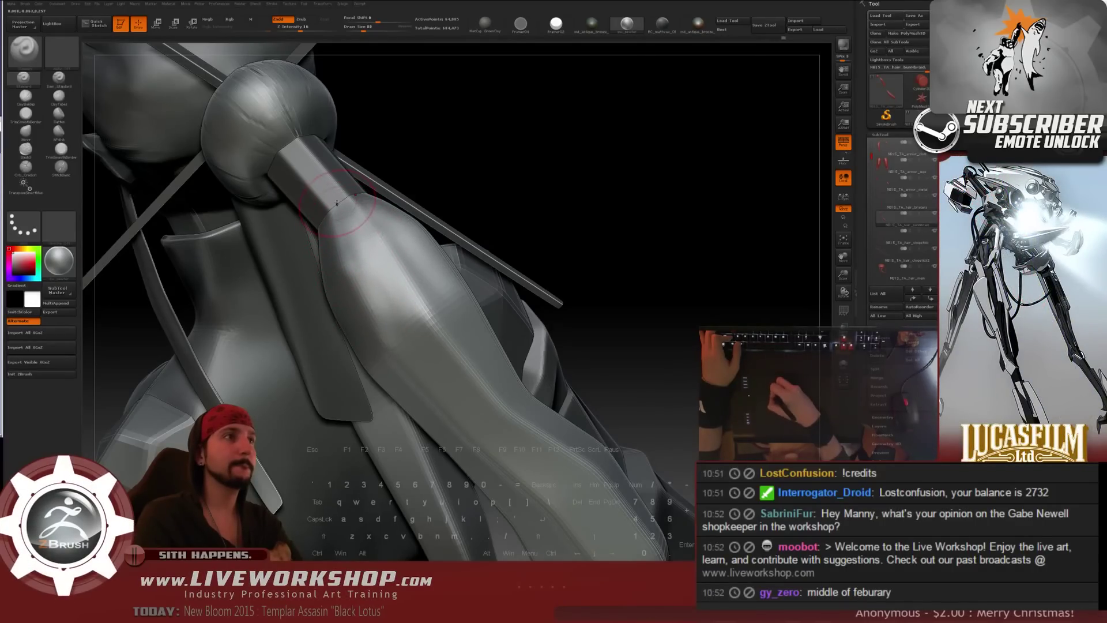
key(shift)
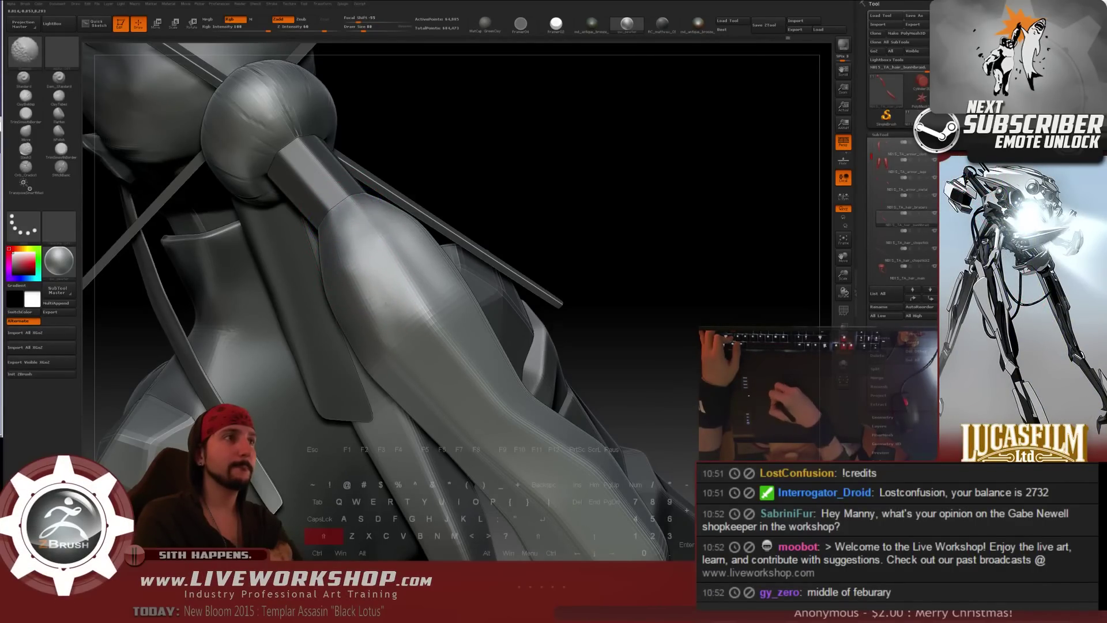
right_drag(455, 248, 399, 248)
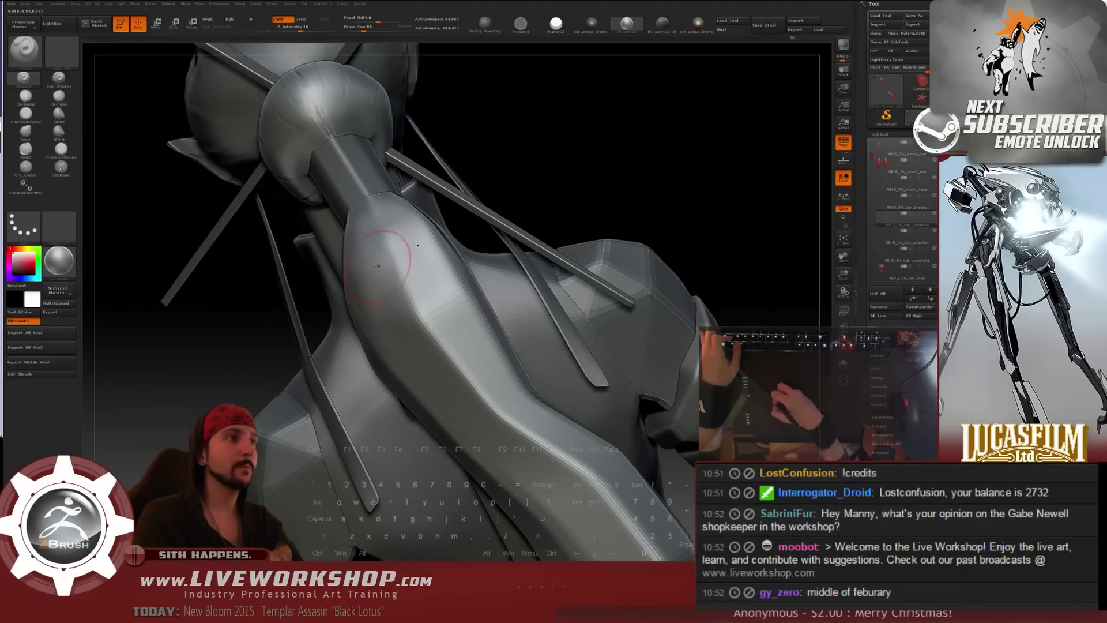
key(shift)
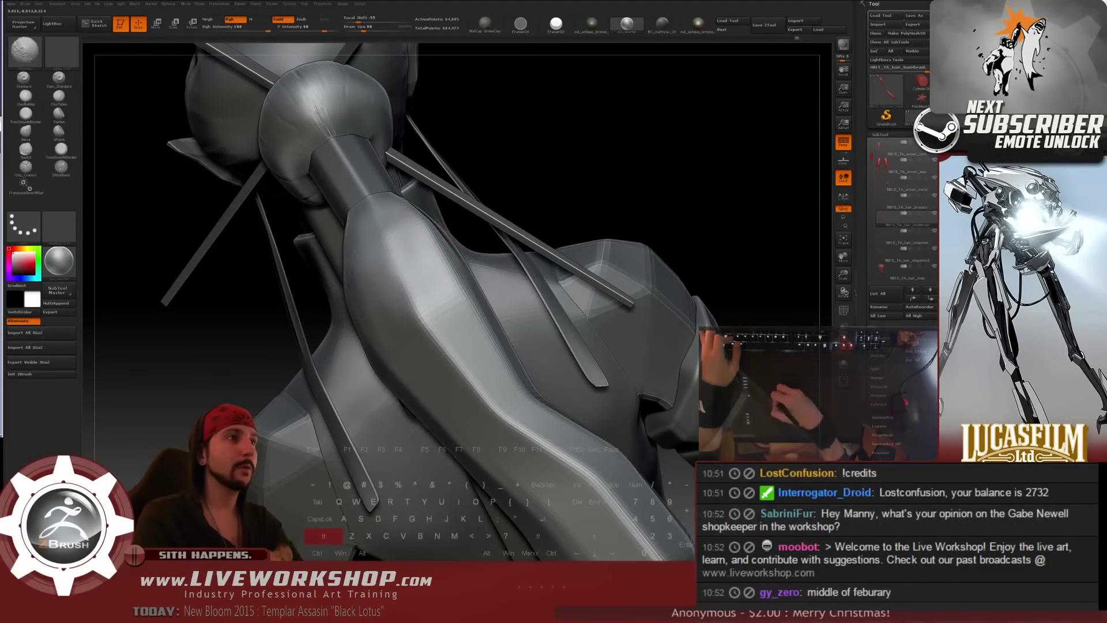
mouse_move(623, 175)
mouse_down()
mouse_move(665, 154)
mouse_move(551, 168)
mouse_up()
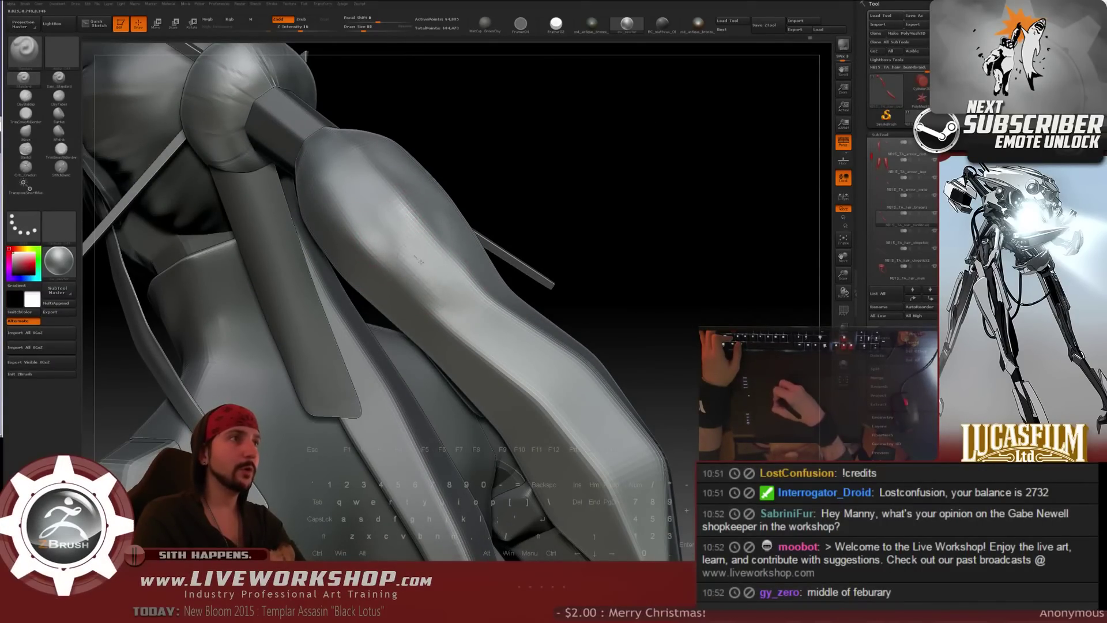
key(shift)
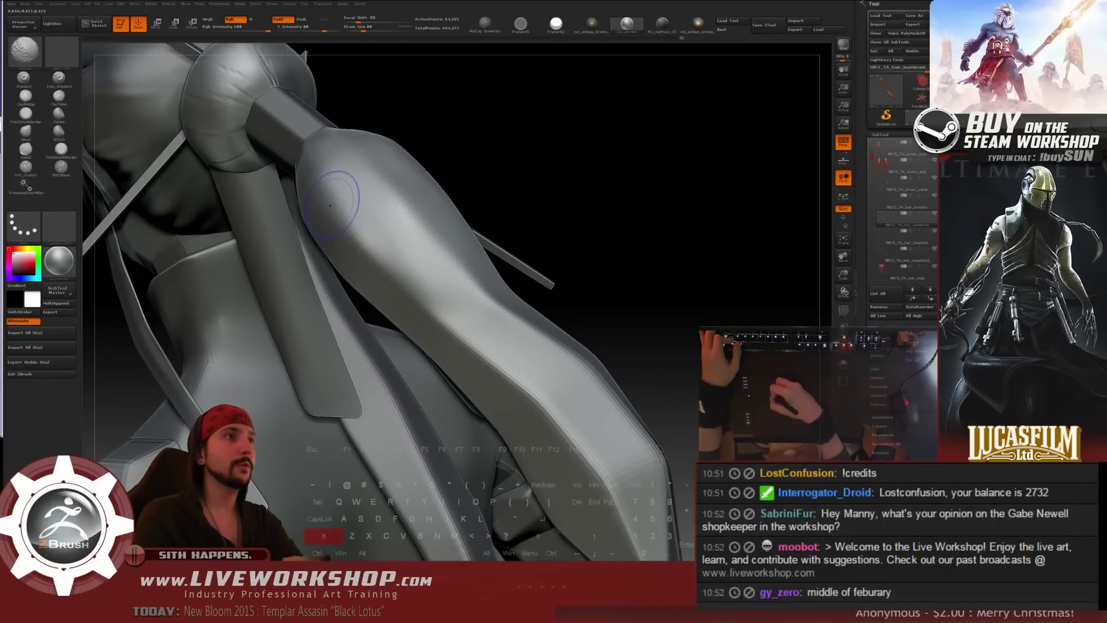
mouse_move(602, 179)
mouse_down()
mouse_move(571, 126)
mouse_move(536, 130)
mouse_up()
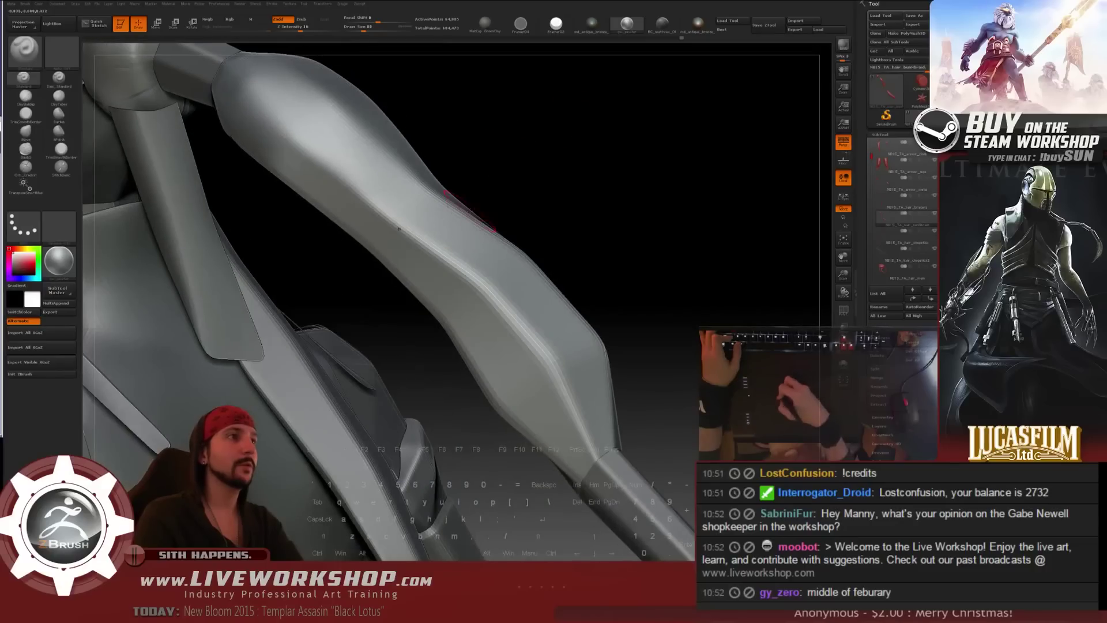
- Adjust the brush size and soften the long ridge running from the ponytail's upper bulge into its narrower middle
key(s)
drag(302, 171, 306, 172)
drag(436, 136, 389, 155)
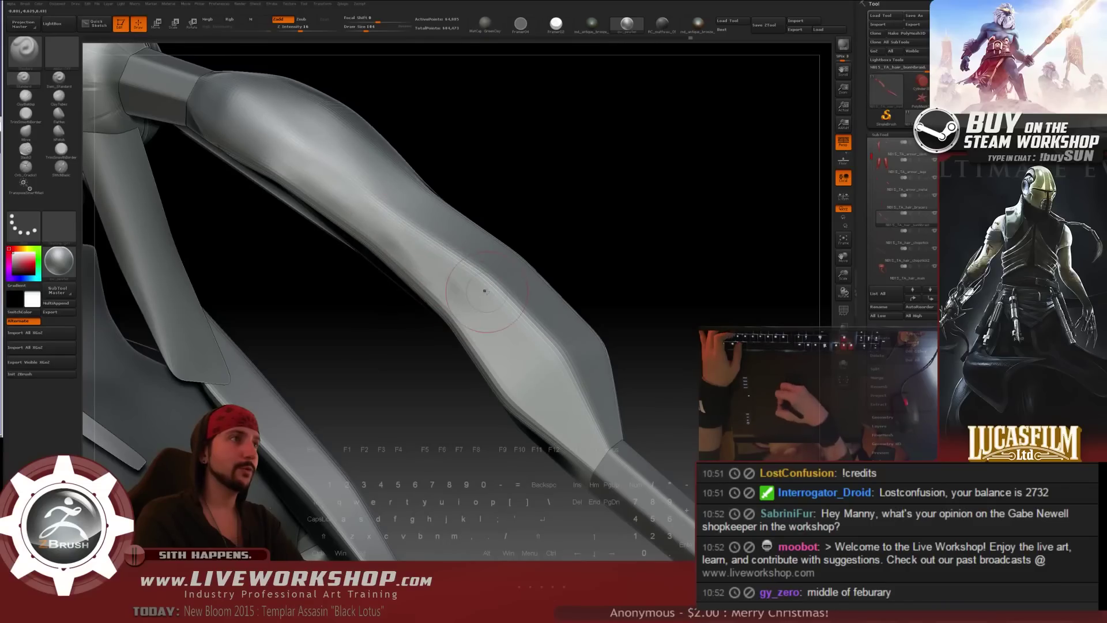
drag(485, 291, 398, 242)
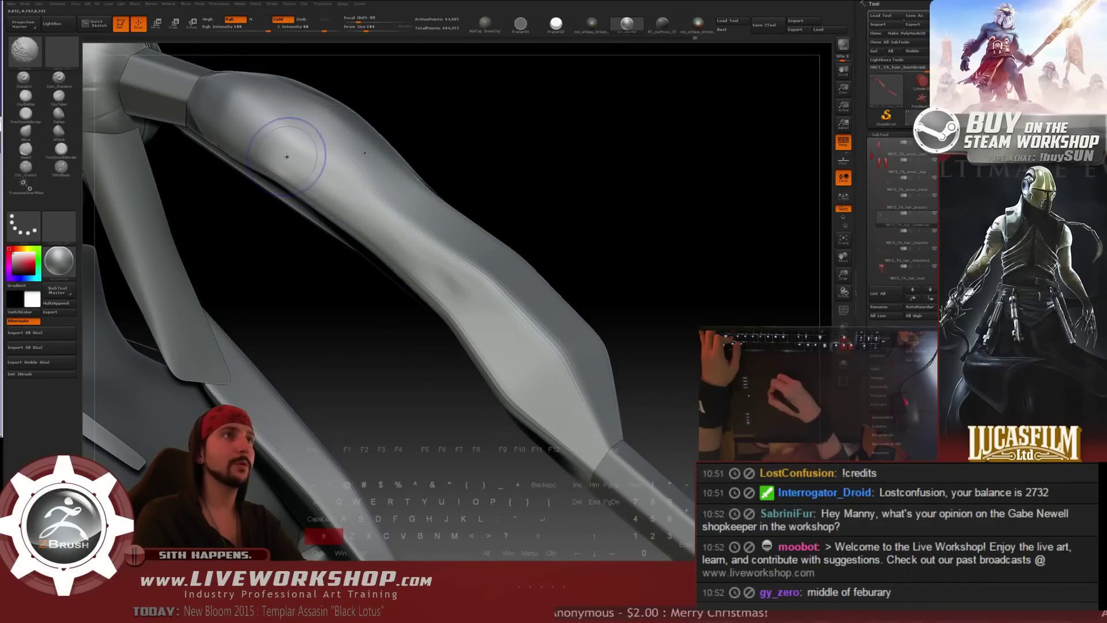
mouse_move(514, 184)
mouse_down()
mouse_move(475, 183)
mouse_move(395, 230)
mouse_up()
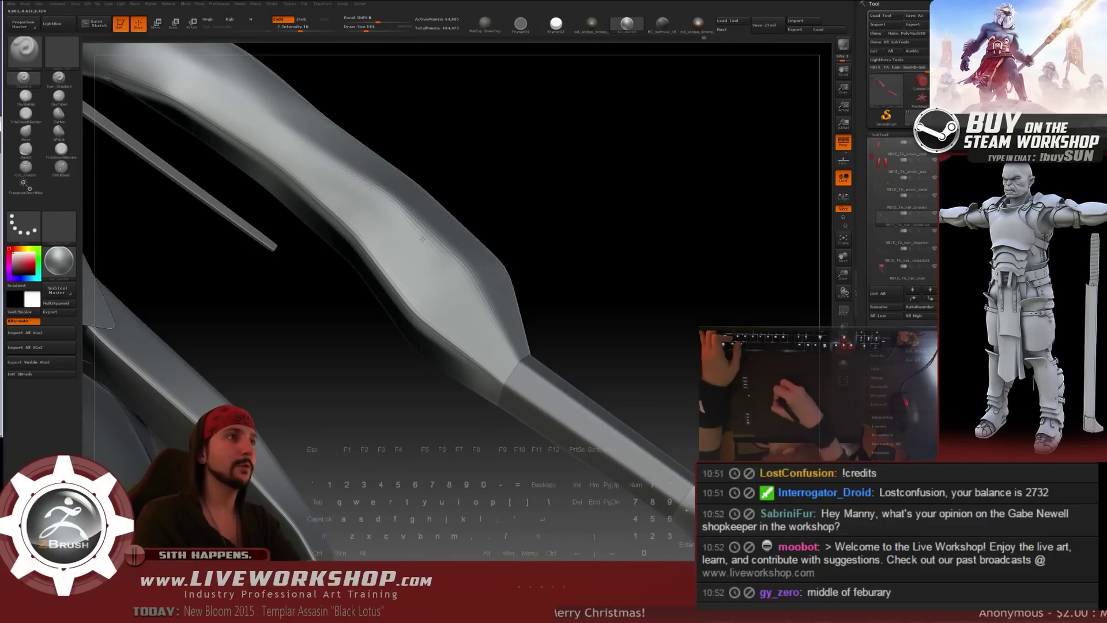
- Build up volume on the side of the ponytail's lower bulge above the second band and smooth out the stroke marks
mouse_move(612, 176)
mouse_down()
mouse_move(519, 184)
mouse_move(542, 187)
mouse_up()
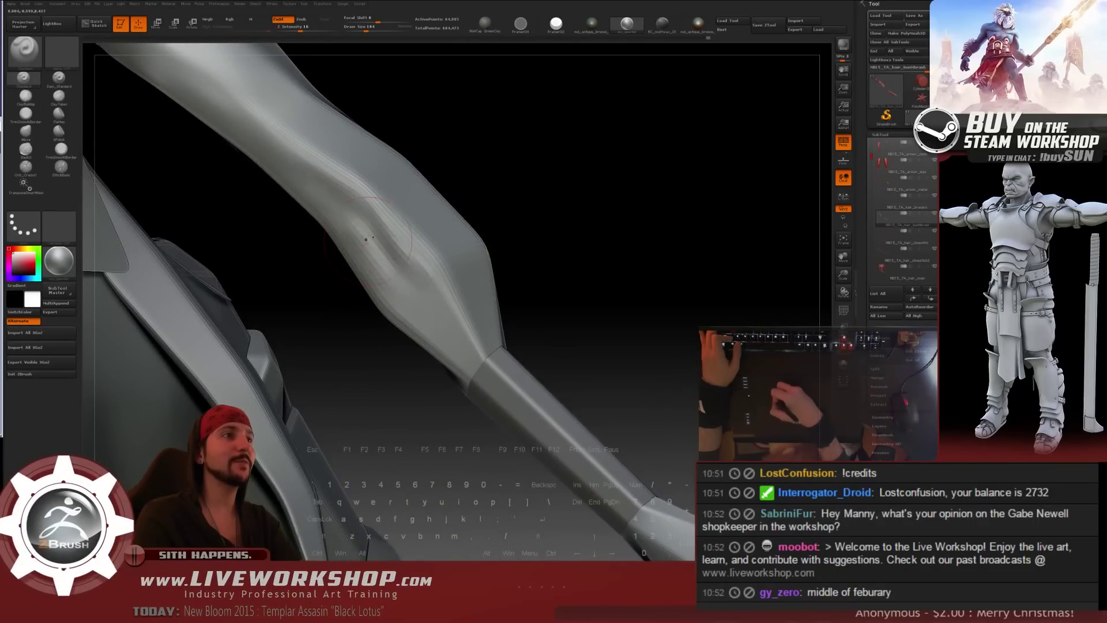
drag(368, 239, 392, 297)
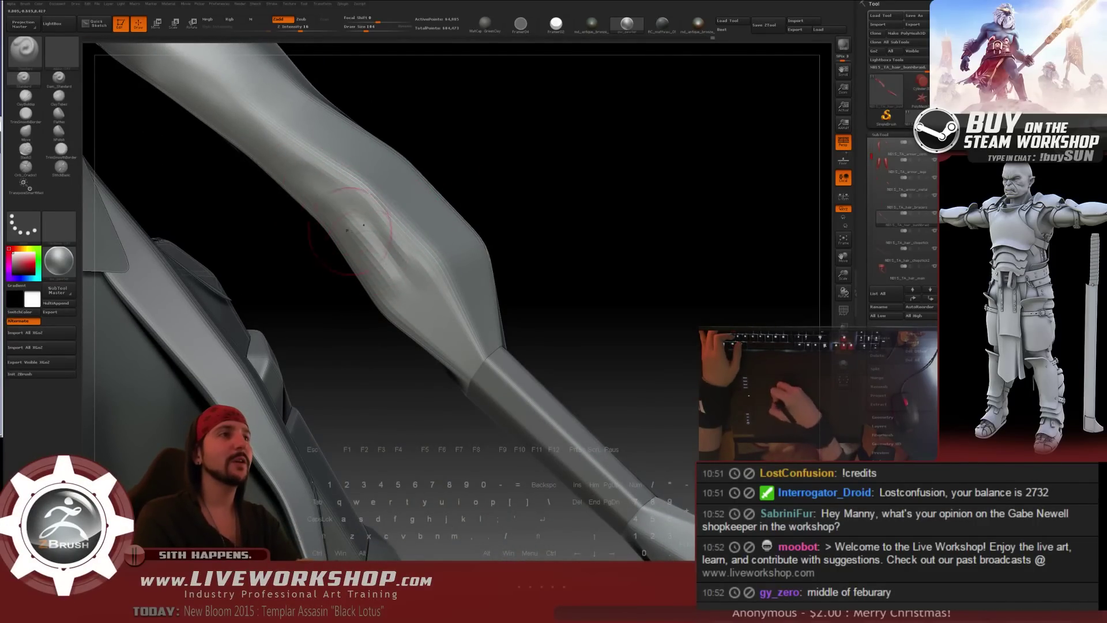
drag(598, 170, 579, 201)
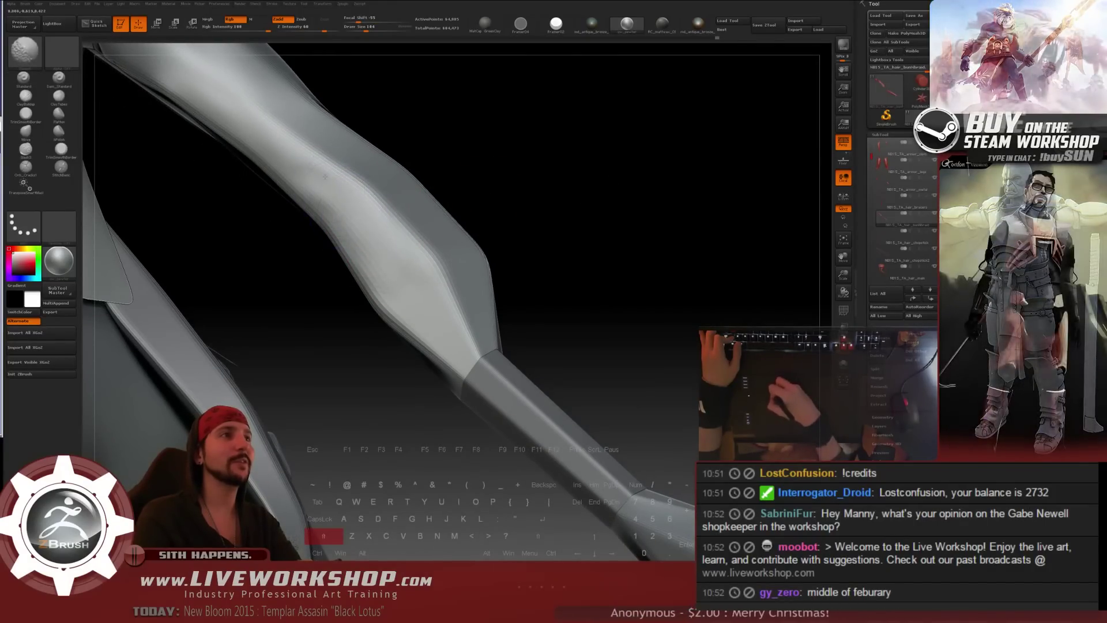
drag(565, 193, 519, 208)
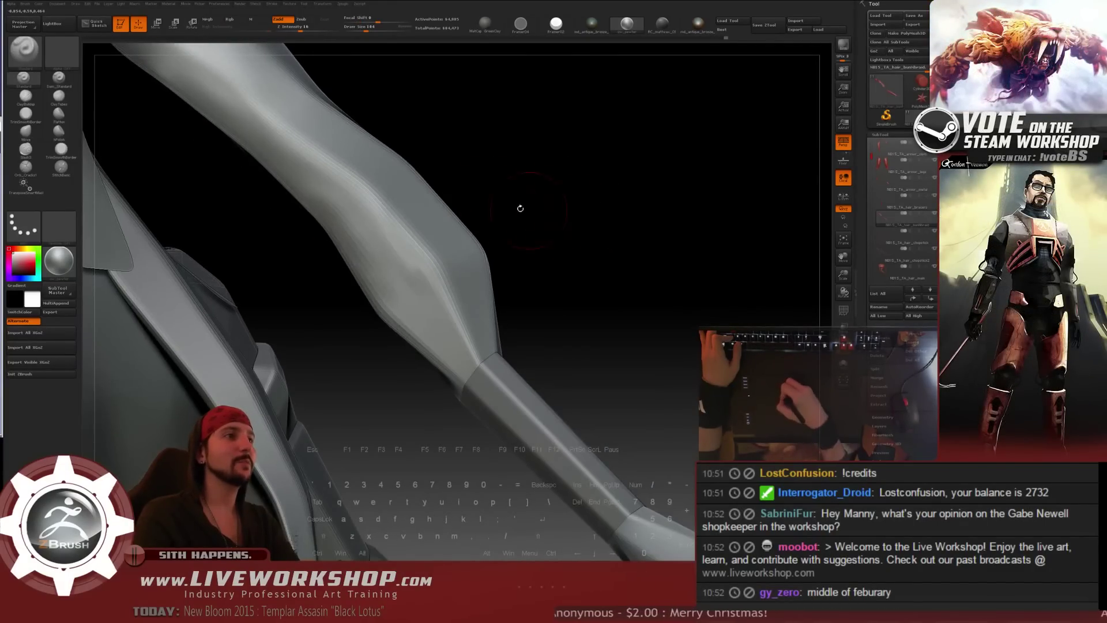
mouse_move(390, 288)
mouse_down()
mouse_move(444, 344)
mouse_move(413, 284)
mouse_move(447, 340)
mouse_up()
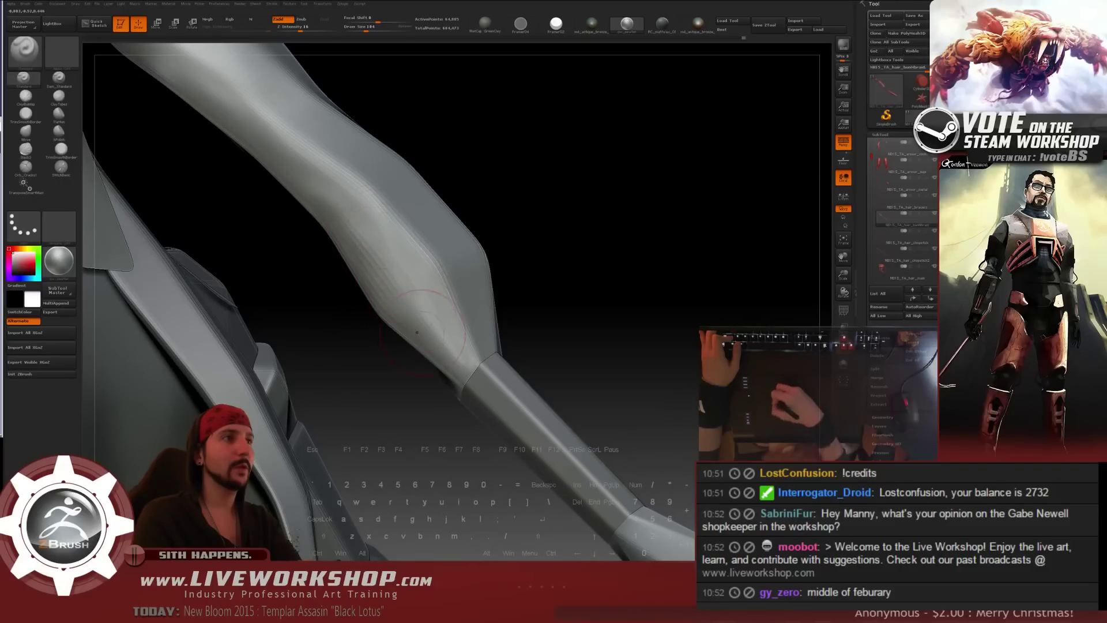
key(shift)
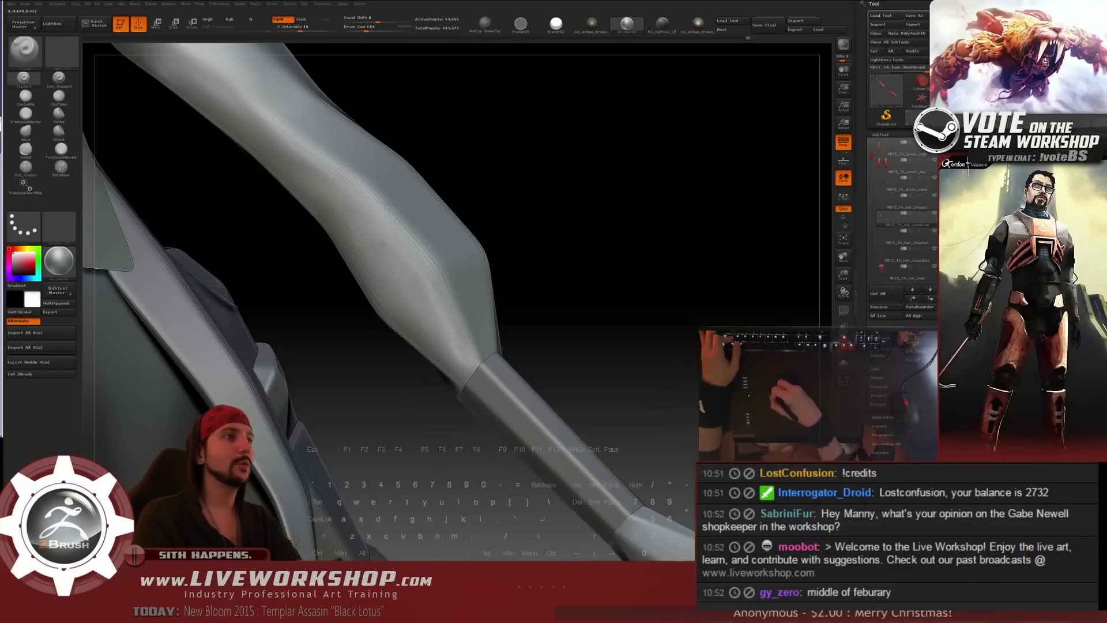
key(shift)
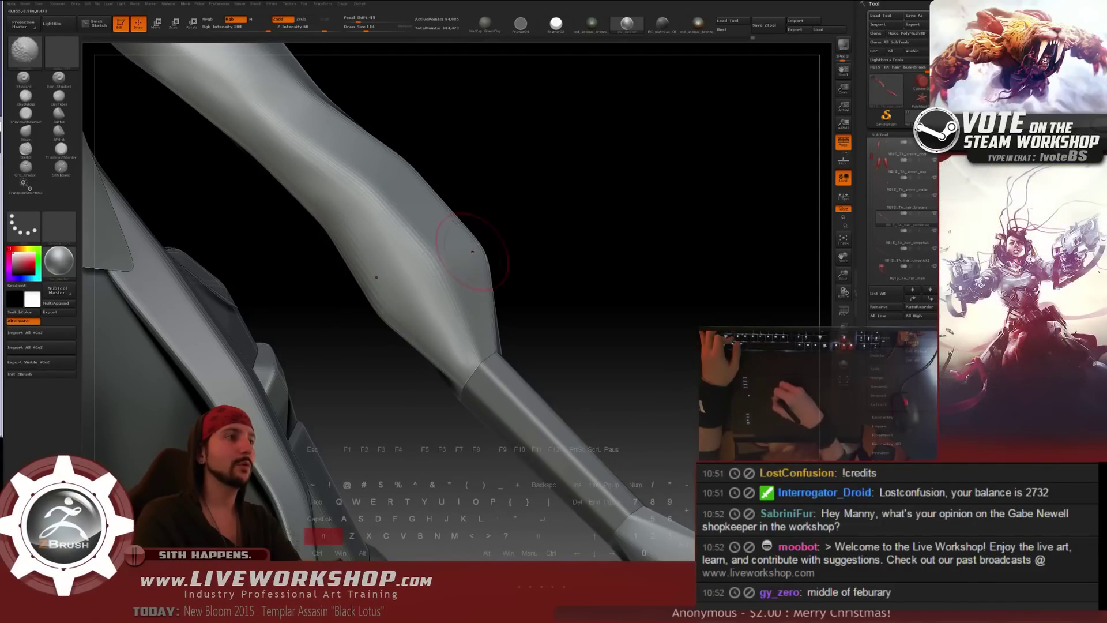
- Toggle brush symmetry and soften the hard ridge on the other side of the ponytail's middle and lower bulge
mouse_move(709, 202)
mouse_down()
mouse_move(642, 210)
mouse_move(672, 192)
mouse_move(631, 199)
mouse_up()
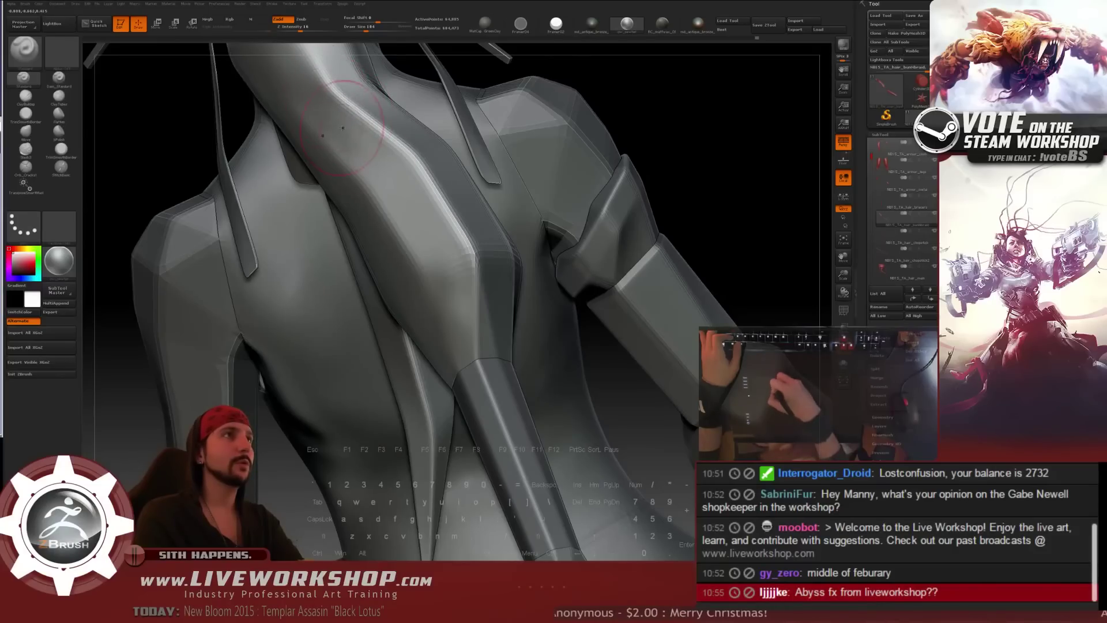
drag(342, 122, 420, 197)
key(x)
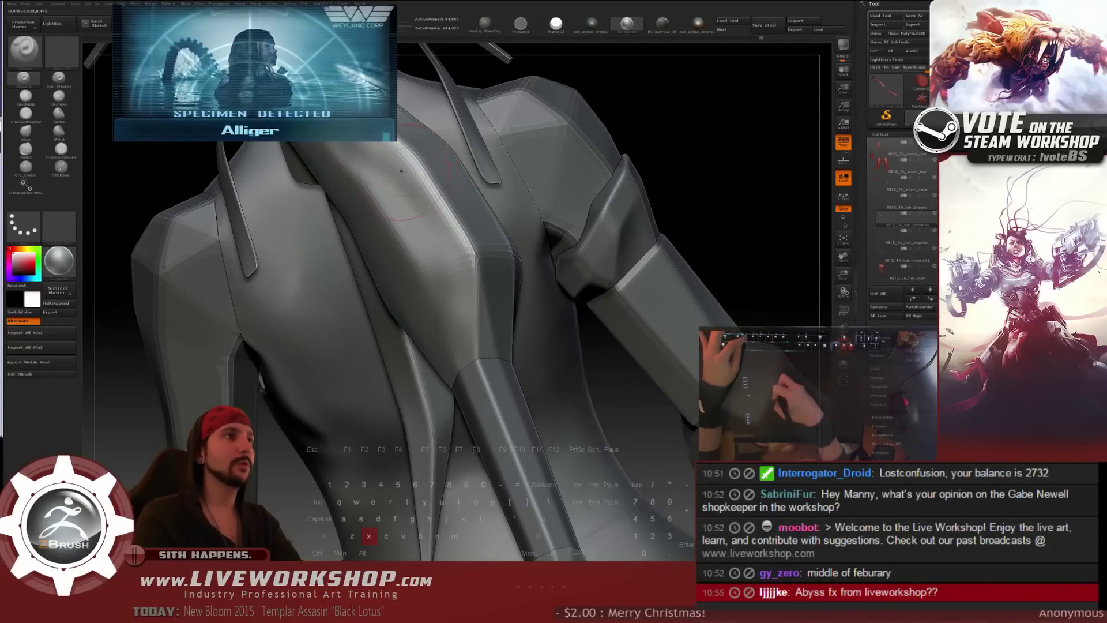
drag(704, 148, 498, 146)
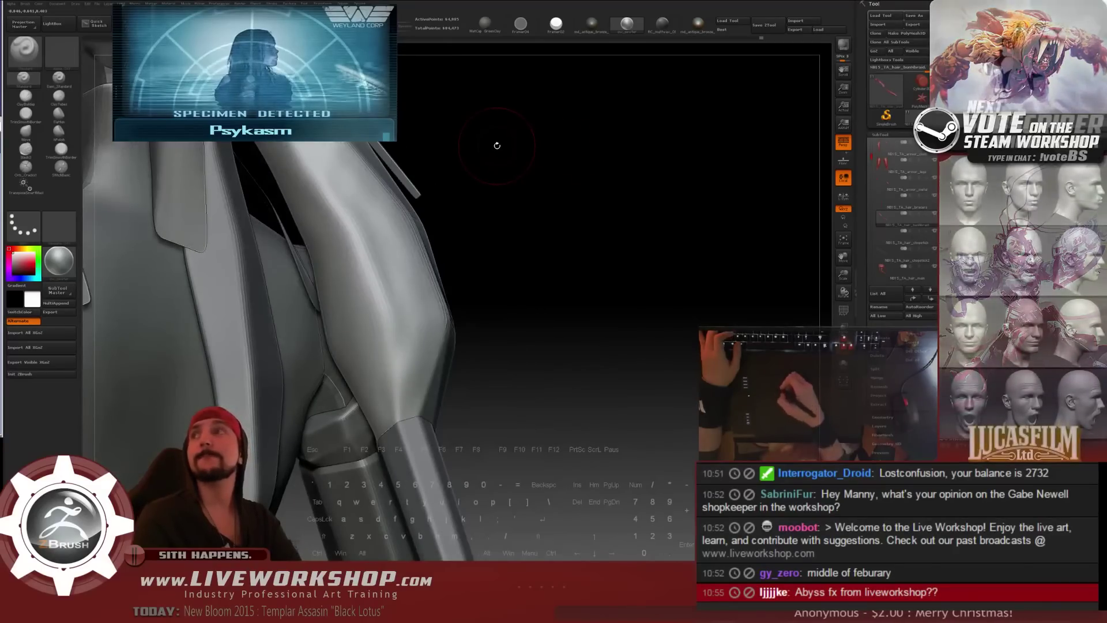
drag(617, 153, 541, 179)
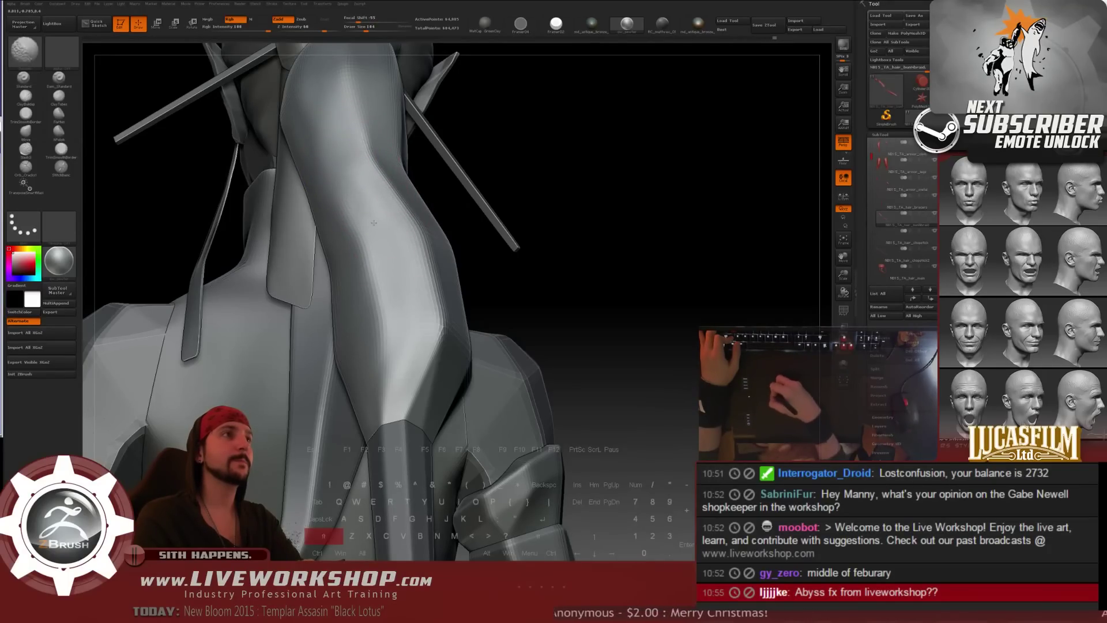
- Smooth the back face of the ponytail from the upper bulge down to the corner of the lower bulge
drag(563, 154, 625, 158)
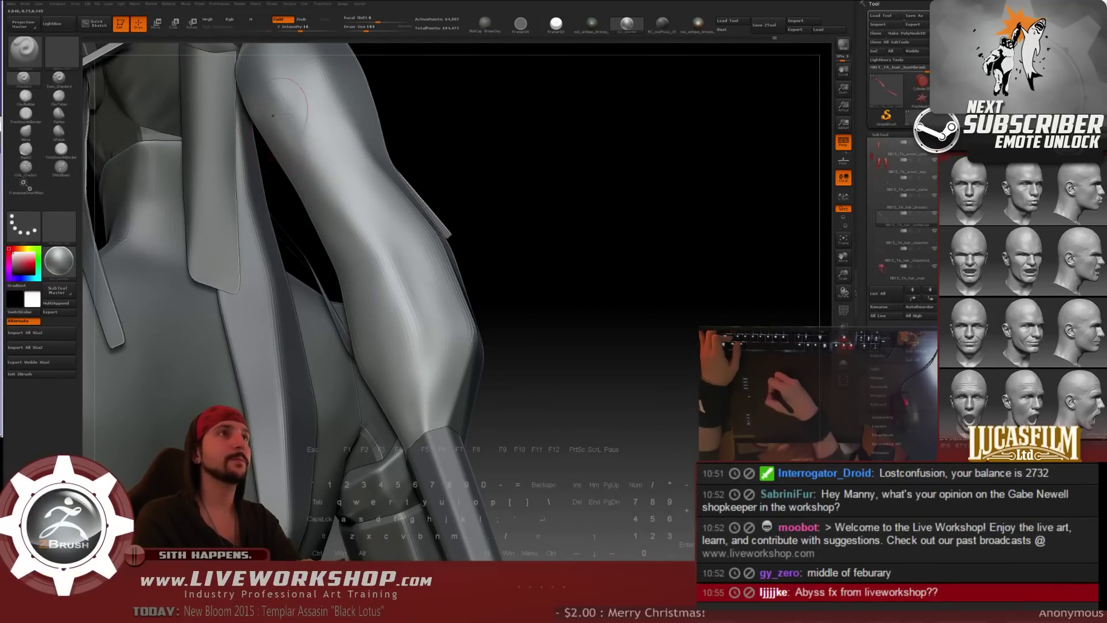
key(shift)
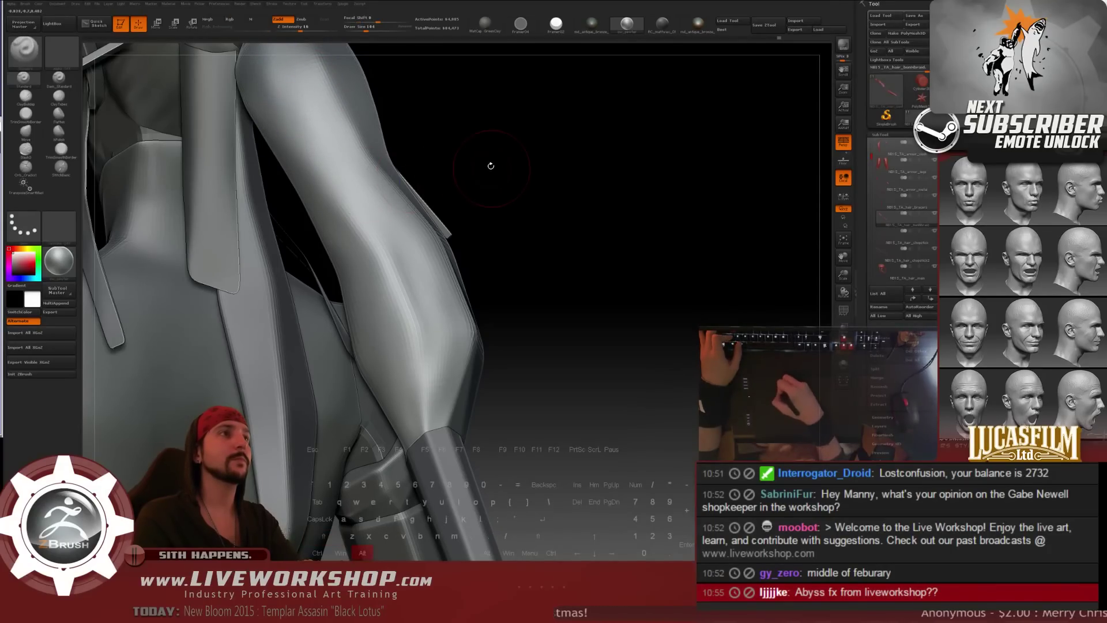
mouse_move(490, 168)
mouse_down()
mouse_move(379, 268)
mouse_move(446, 192)
mouse_up()
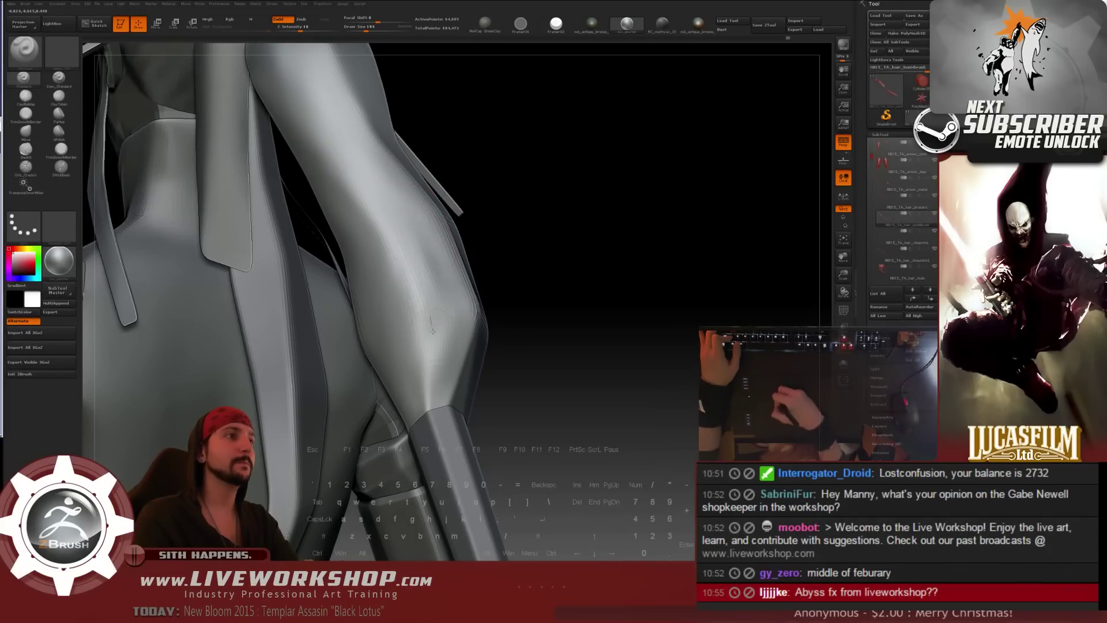
key(shift)
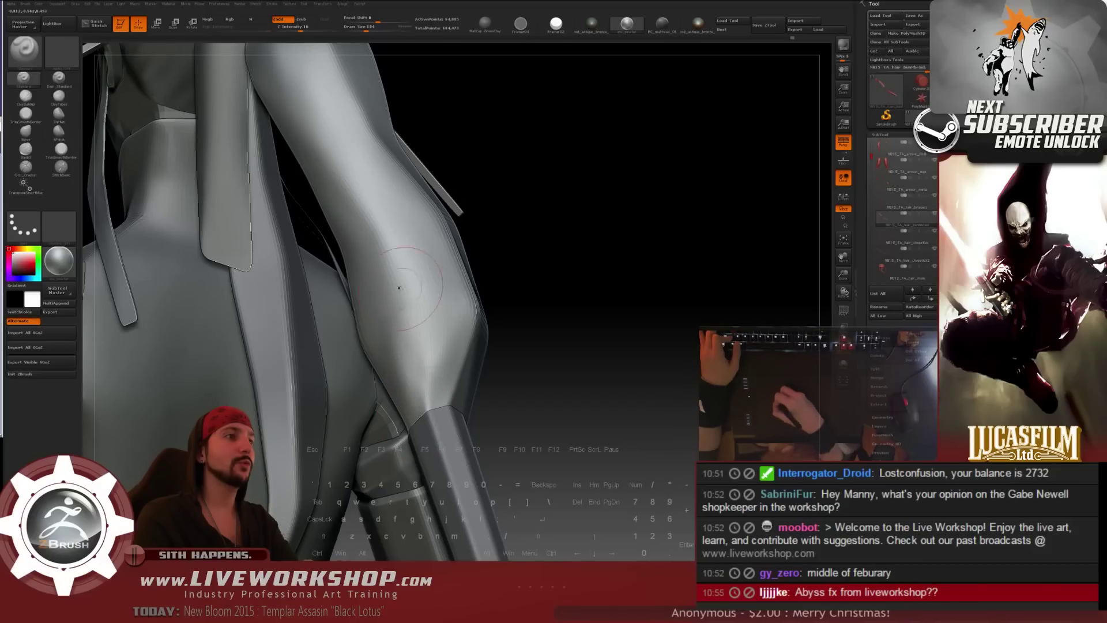
- Round and smooth the hard edges of the lower bulge on the ponytail's opposite side, where it tapers into the second band
alt+drag(544, 309, 560, 243)
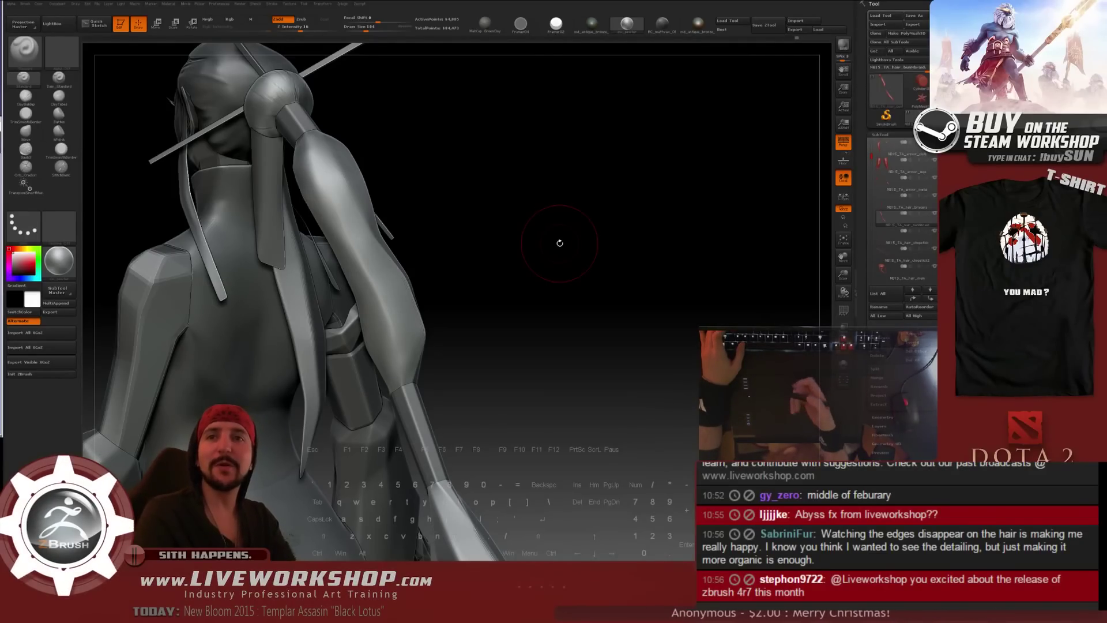
drag(556, 237, 497, 218)
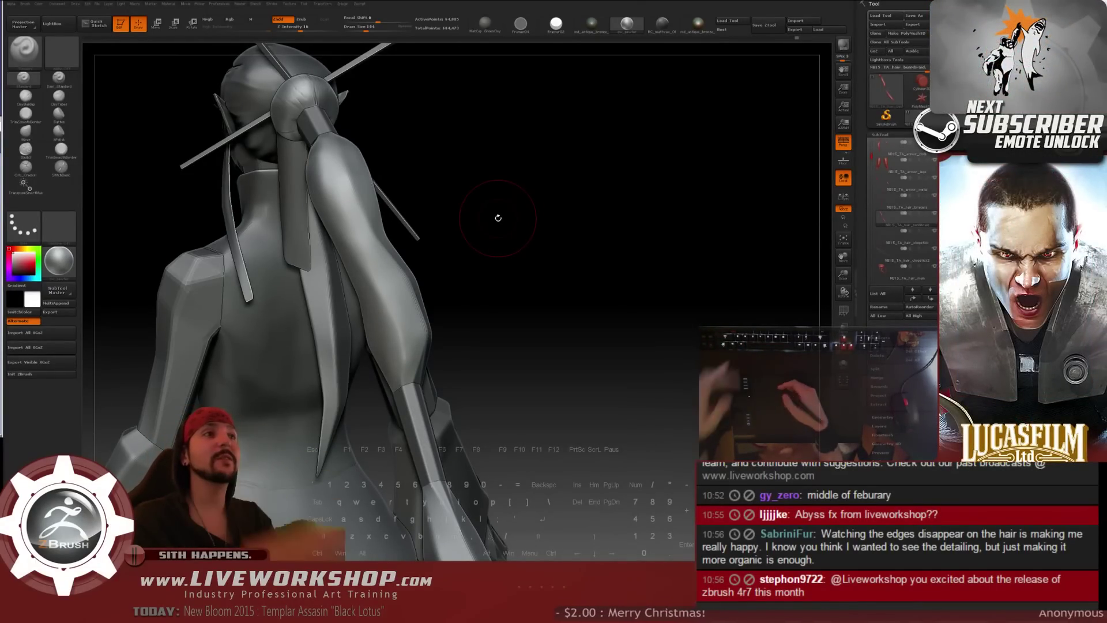
drag(575, 223, 345, 280)
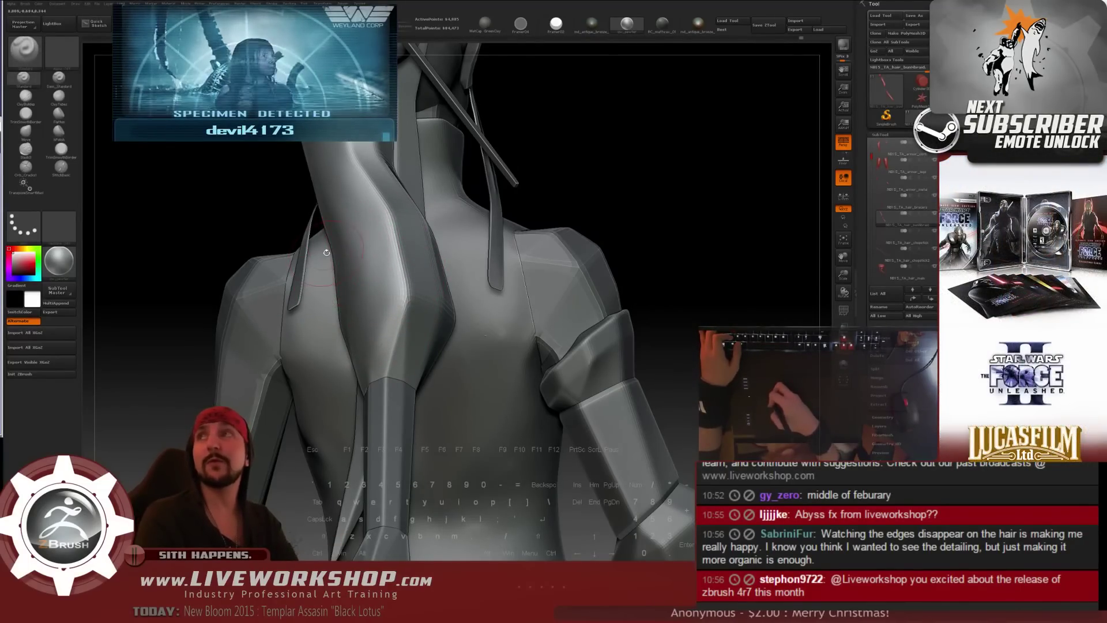
drag(254, 245, 168, 236)
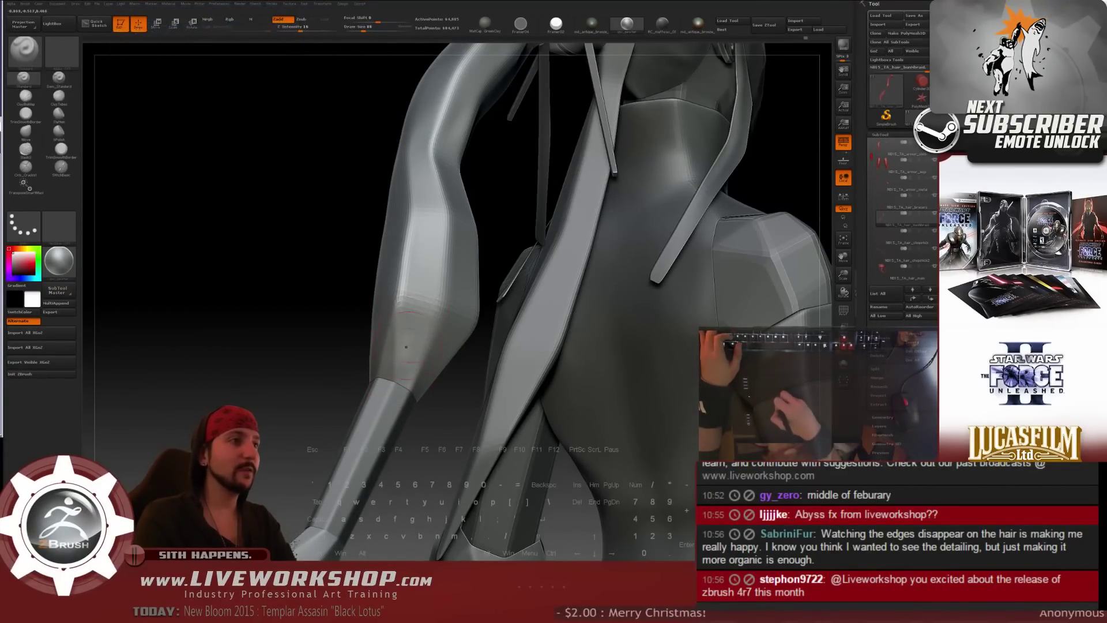
alt+drag(355, 265, 333, 297)
key(s)
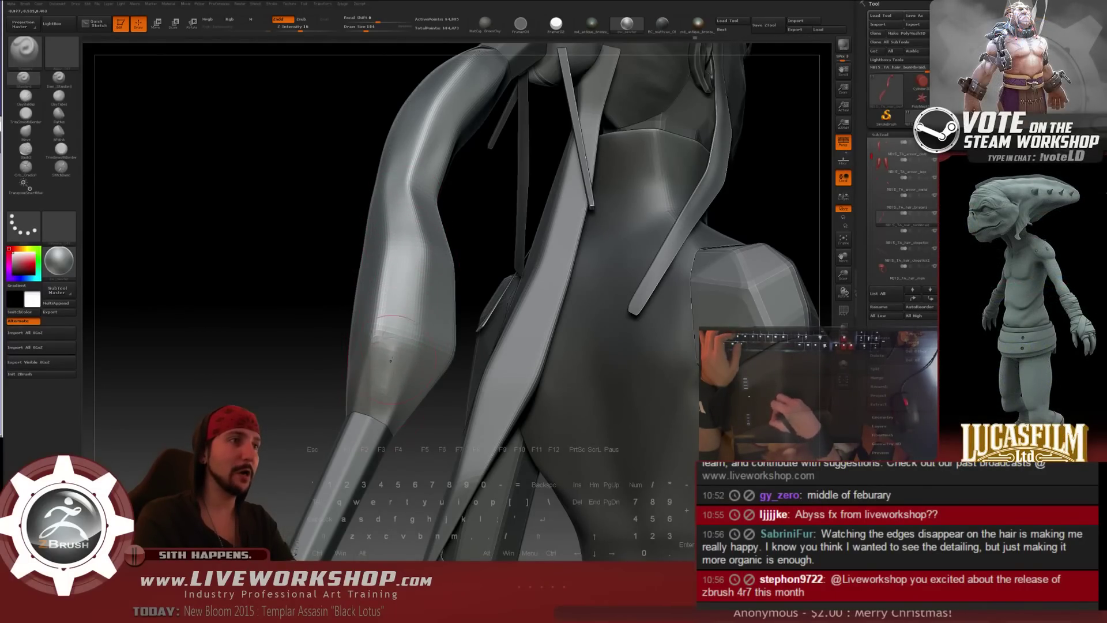
key(shift)
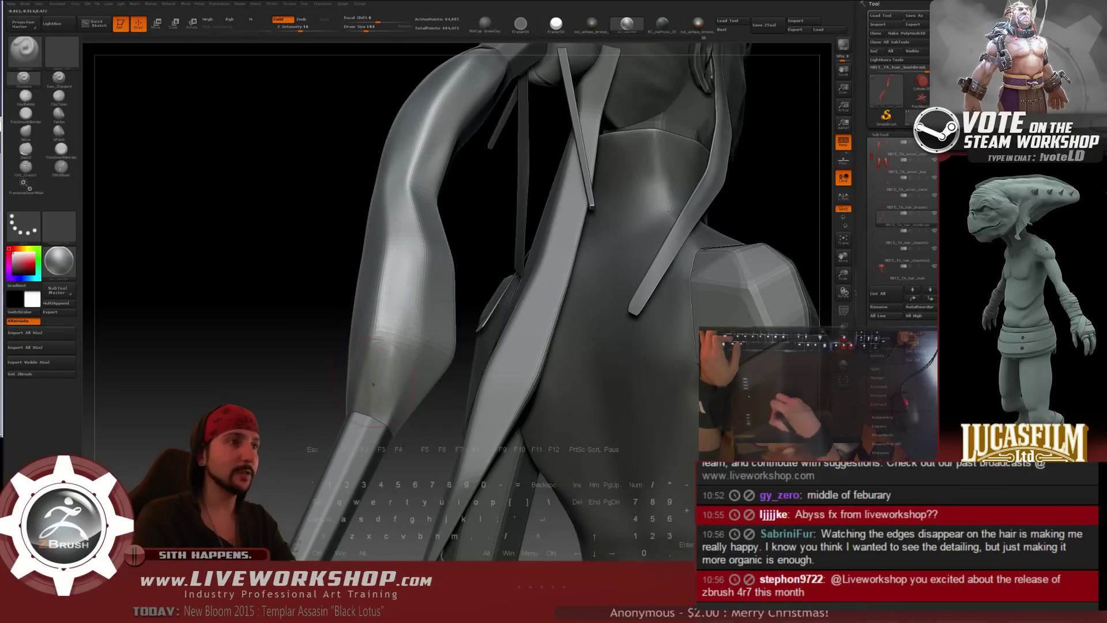
key(shift)
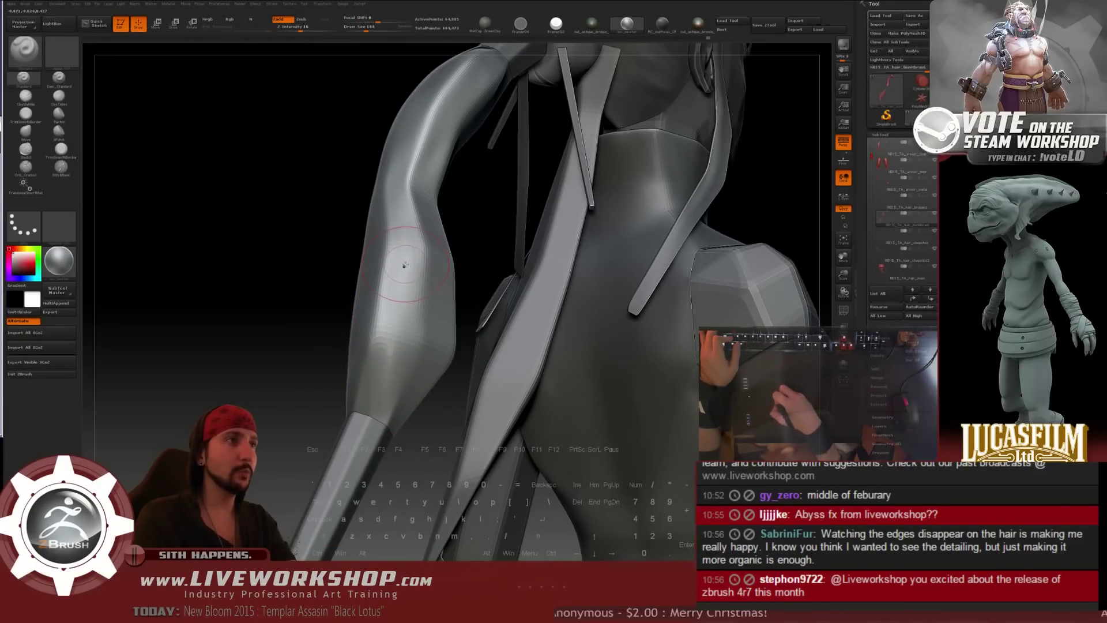
drag(326, 256, 400, 244)
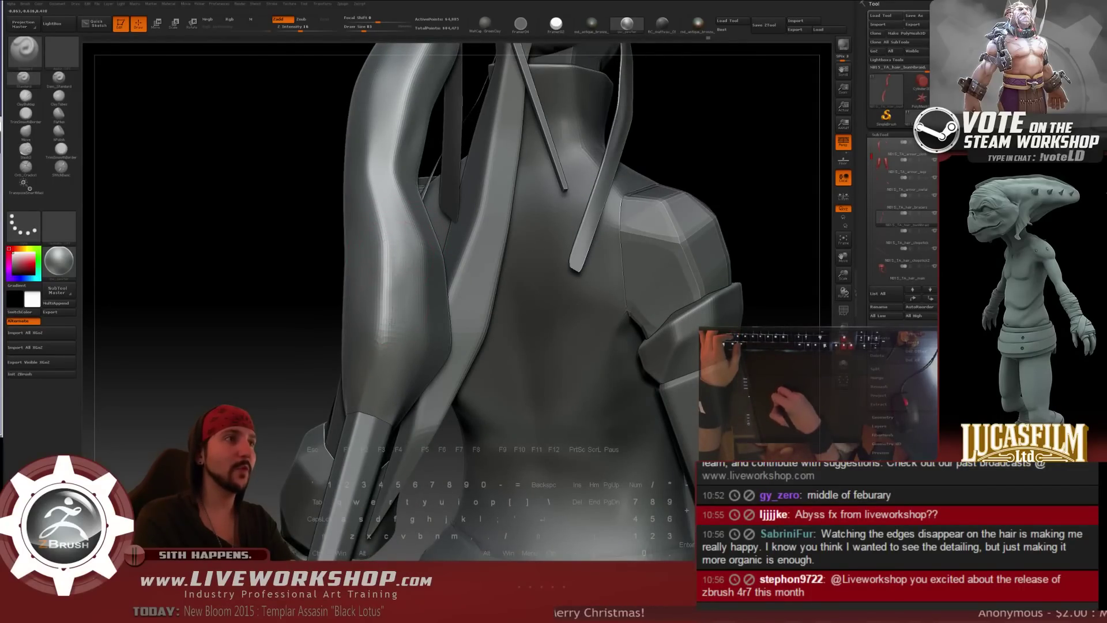
- Build up and smooth the back of the ponytail along the dip between the upper and lower bulge
key(shift)
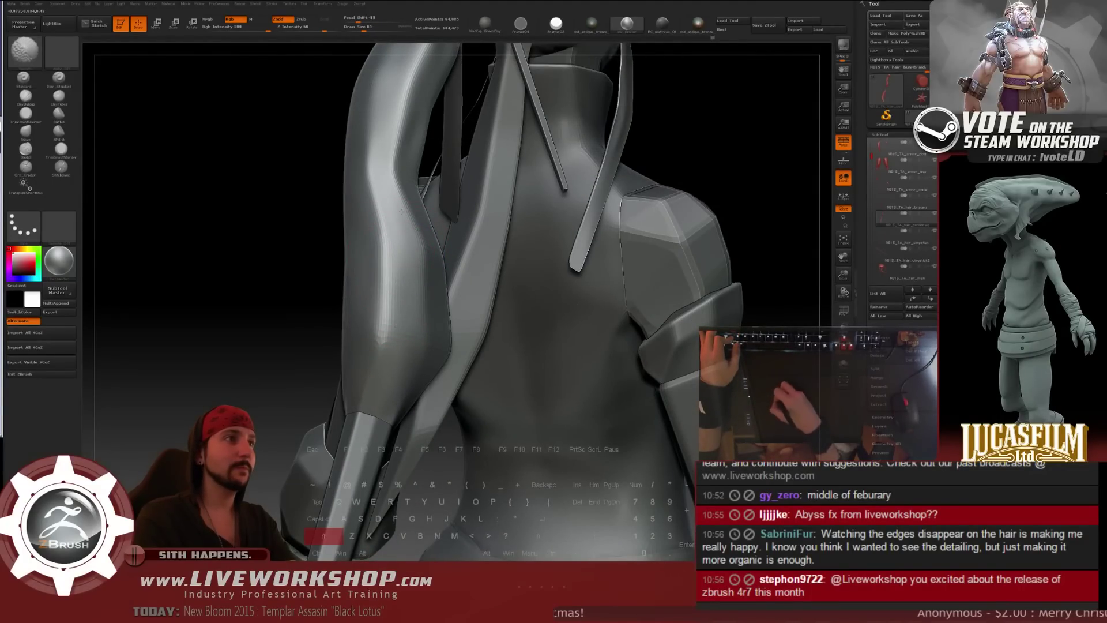
drag(402, 211, 400, 232)
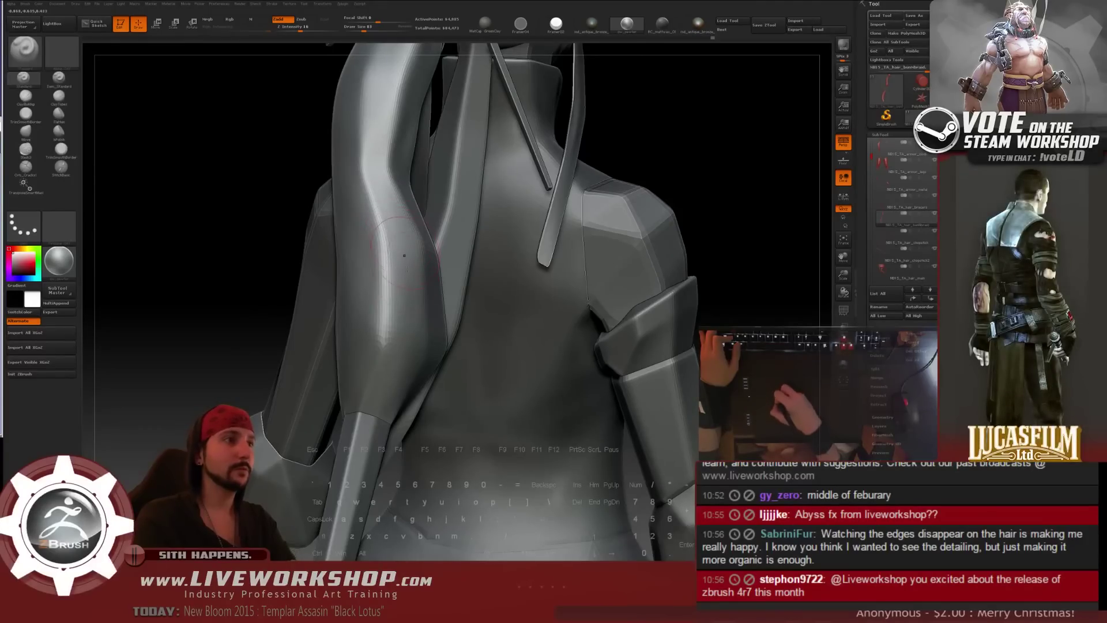
key(shift)
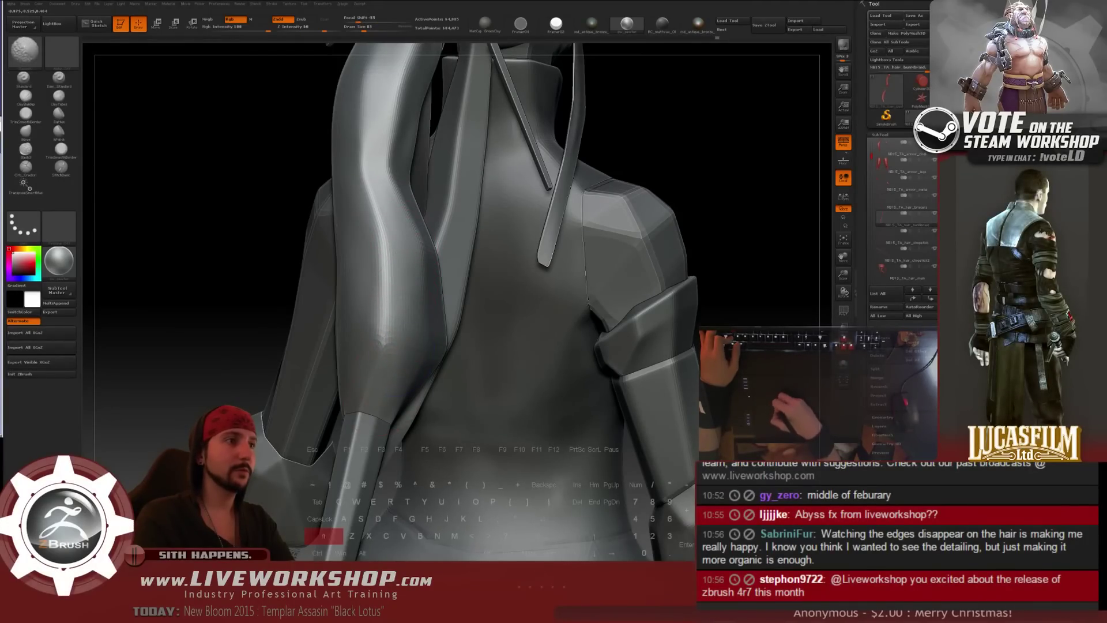
shift+drag(367, 200, 396, 230)
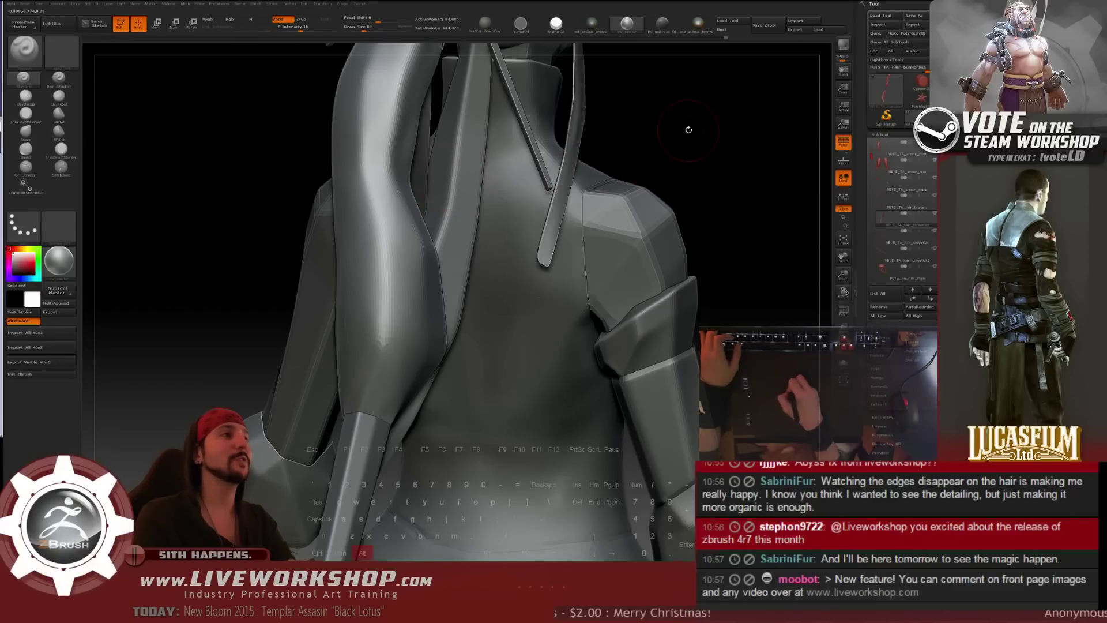
- Adjust the brush size and round the side of the ponytail's upper bulge, smoothing its hard edges down to the narrow middle
drag(688, 130, 354, 208)
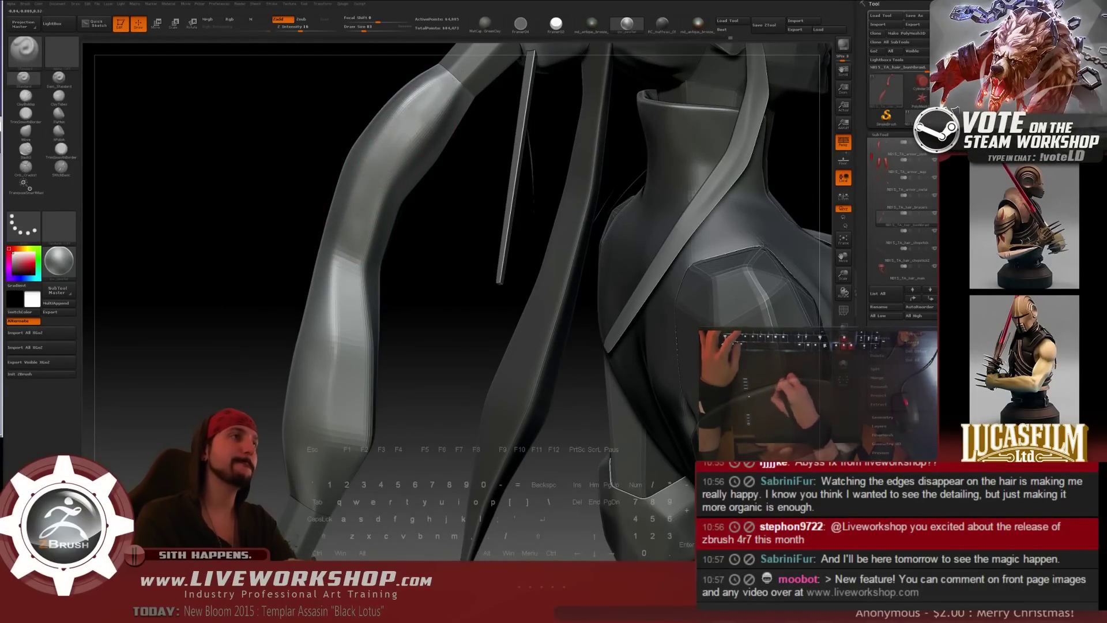
key(shift)
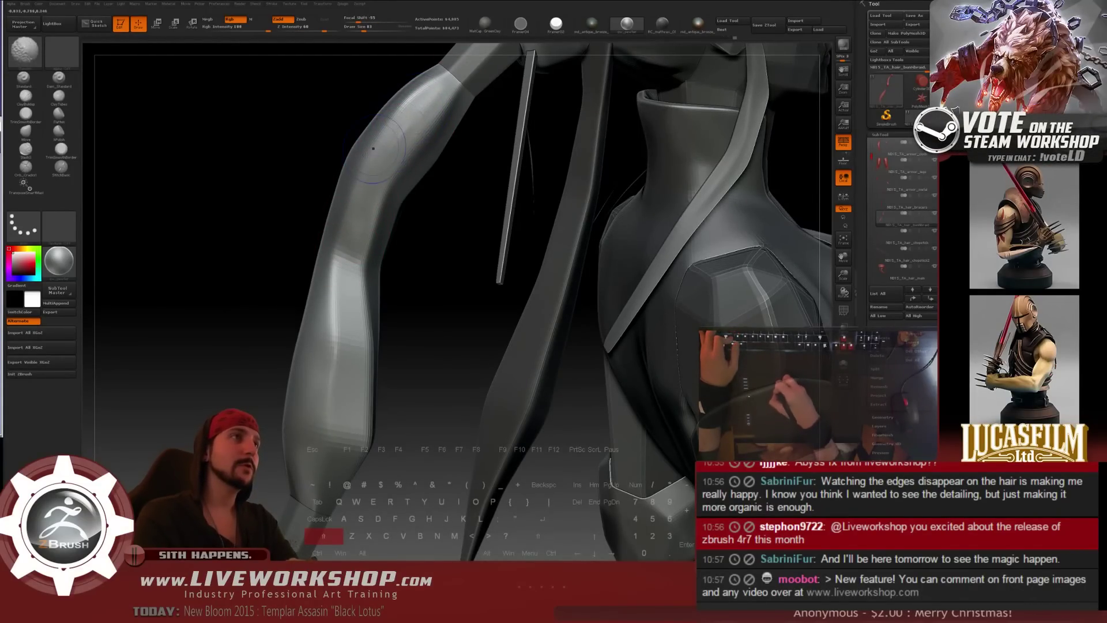
drag(314, 167, 367, 203)
key(s)
key(s)
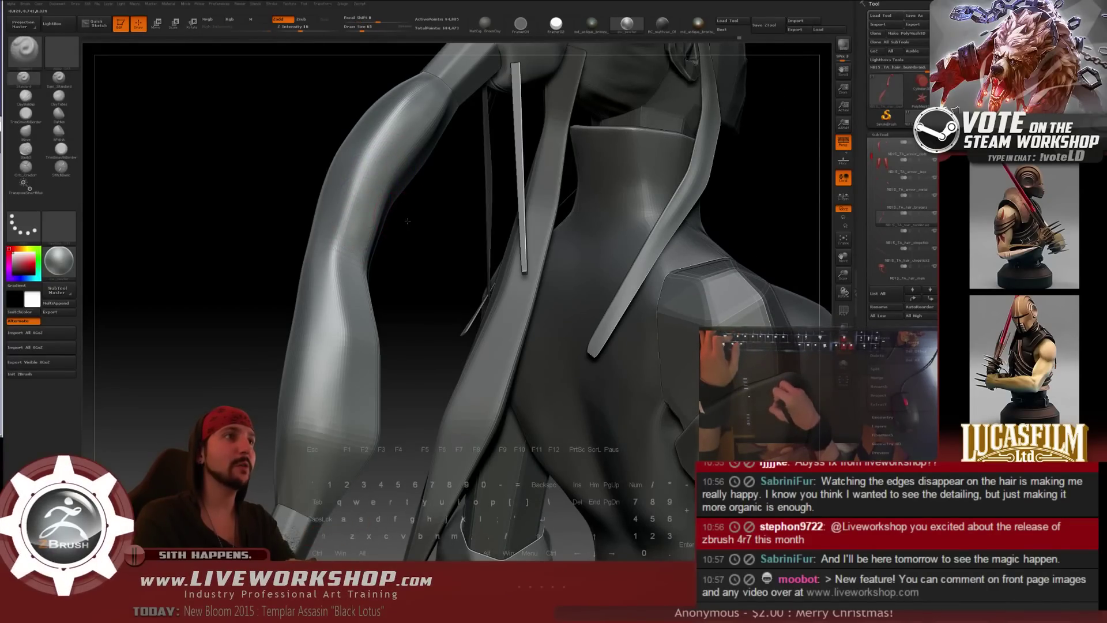
drag(289, 190, 315, 196)
key(s)
drag(362, 228, 365, 227)
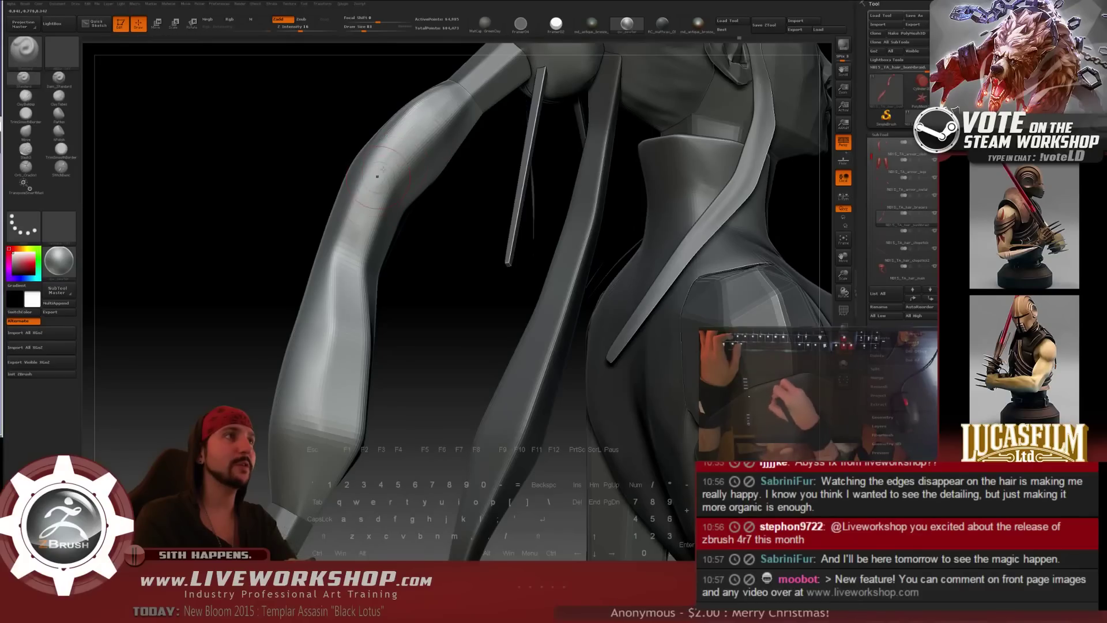
key(shift)
mouse_move(438, 231)
mouse_down()
mouse_move(398, 237)
mouse_move(433, 231)
mouse_move(373, 224)
mouse_up()
key(s)
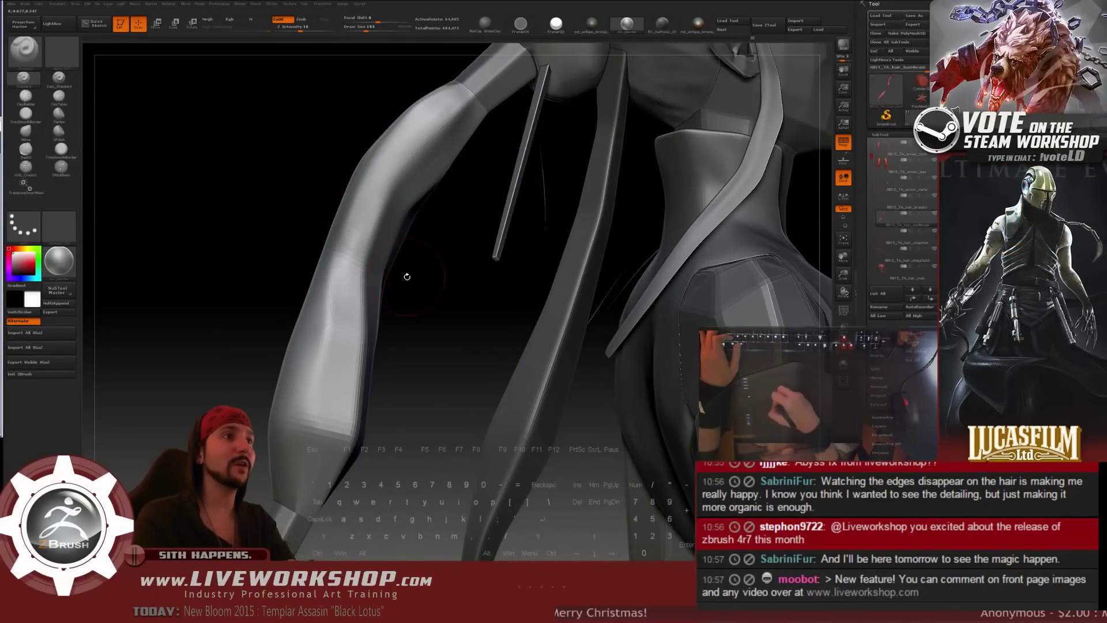
- Fill and smooth the crease on the ponytail's side where the narrow middle widens into the lower bulge
drag(407, 277, 377, 265)
key(shift)
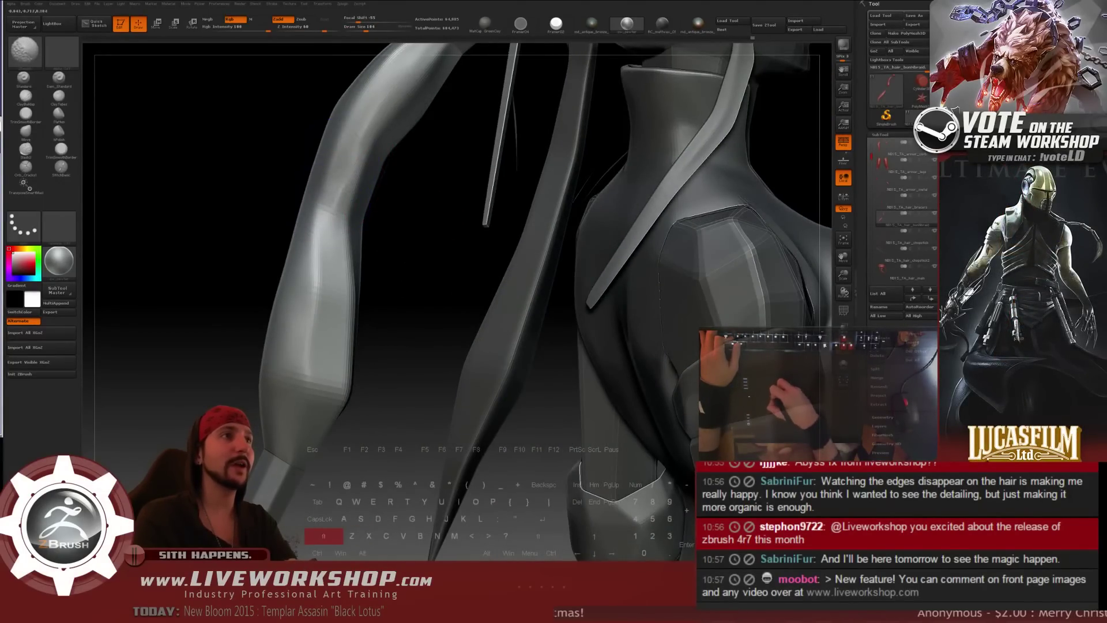
drag(413, 210, 330, 212)
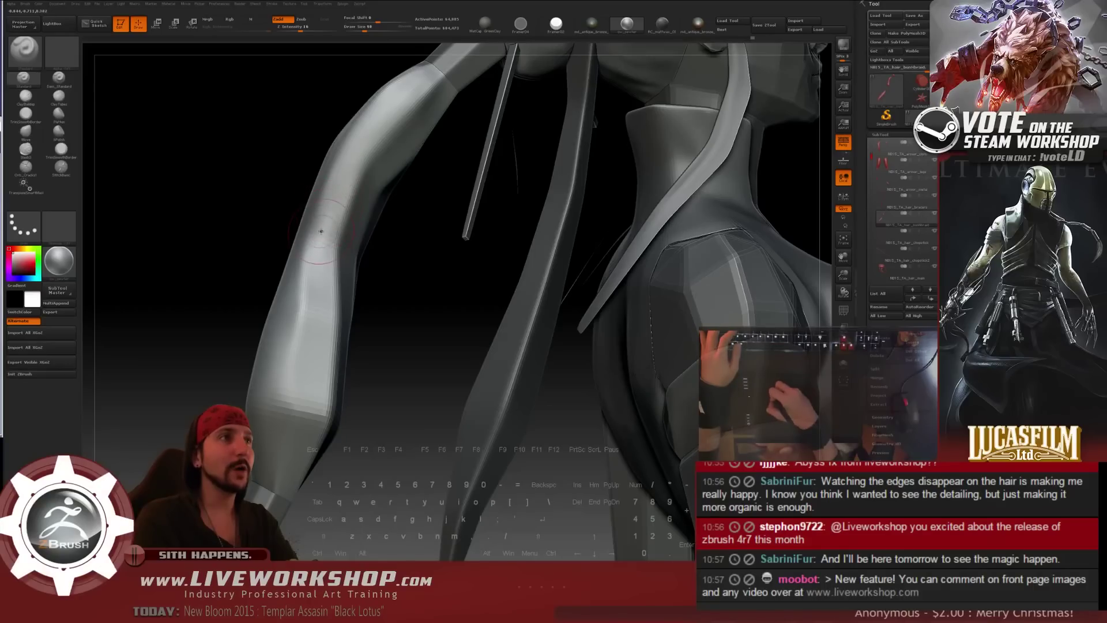
drag(409, 228, 373, 222)
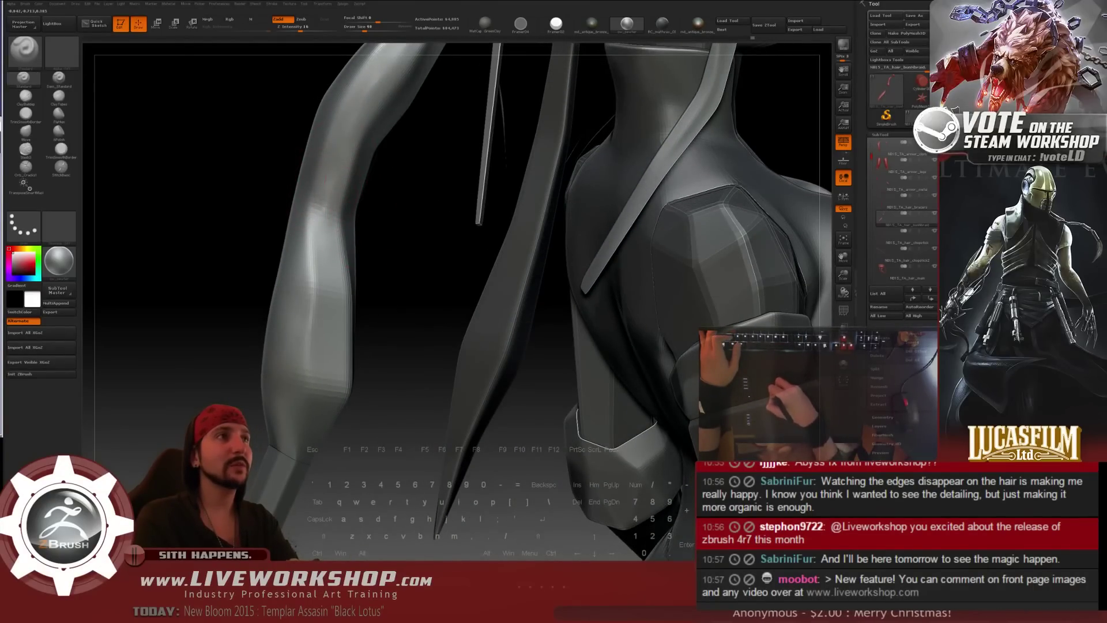
drag(379, 197, 371, 174)
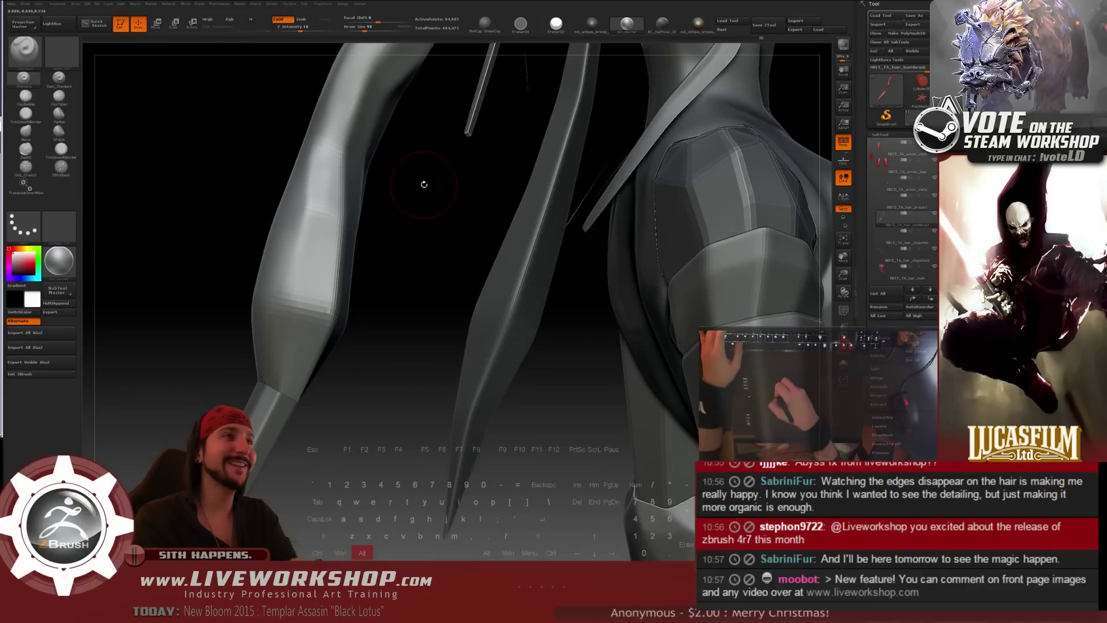
drag(420, 181, 377, 252)
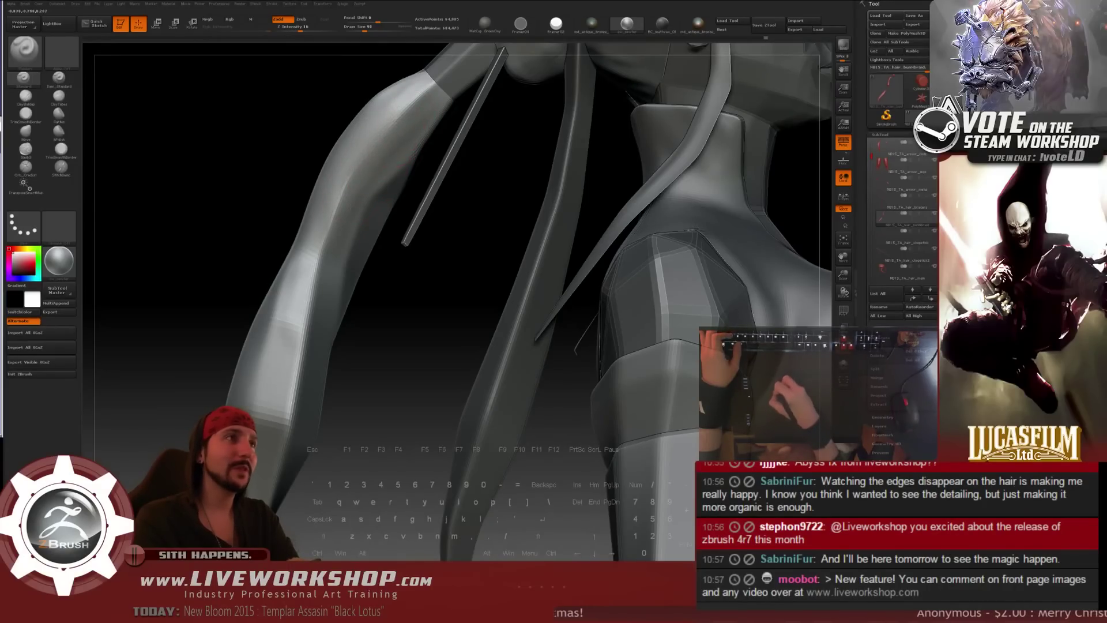
drag(398, 275, 361, 116)
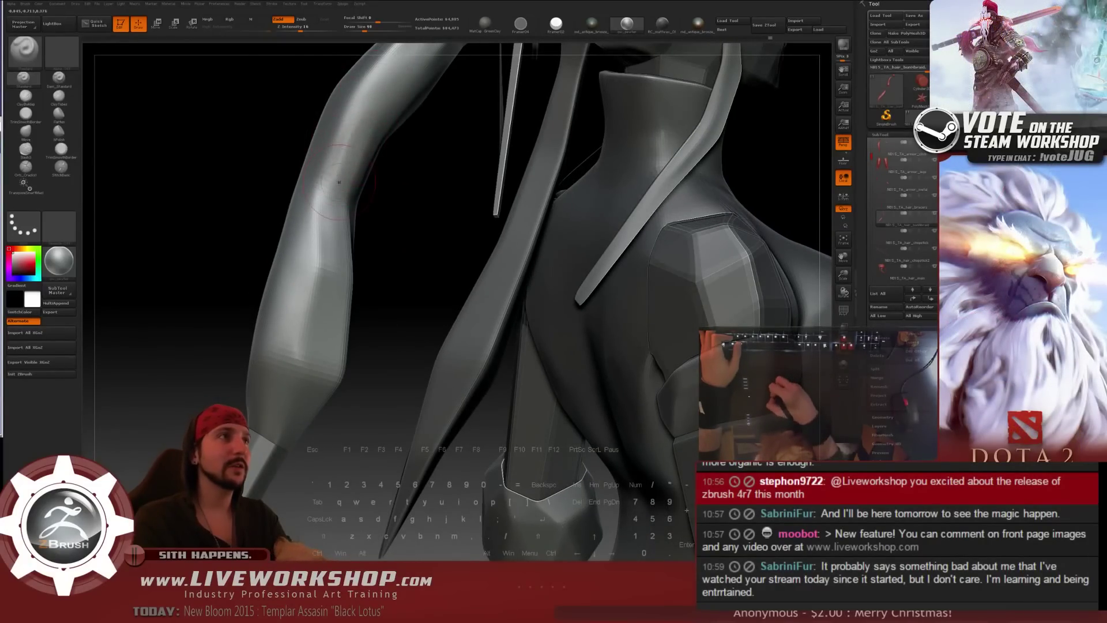
key(shift)
drag(388, 180, 334, 148)
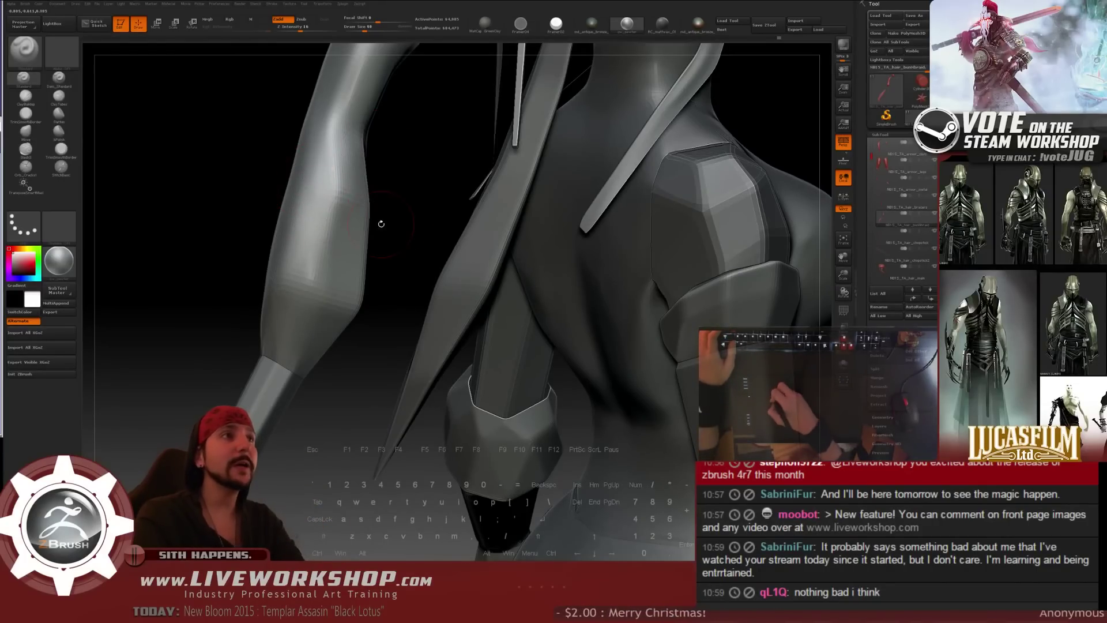
- Add volume to the side face of the ponytail's lower bulge and smooth out the stroke marks and vertical edge
drag(404, 211, 406, 222)
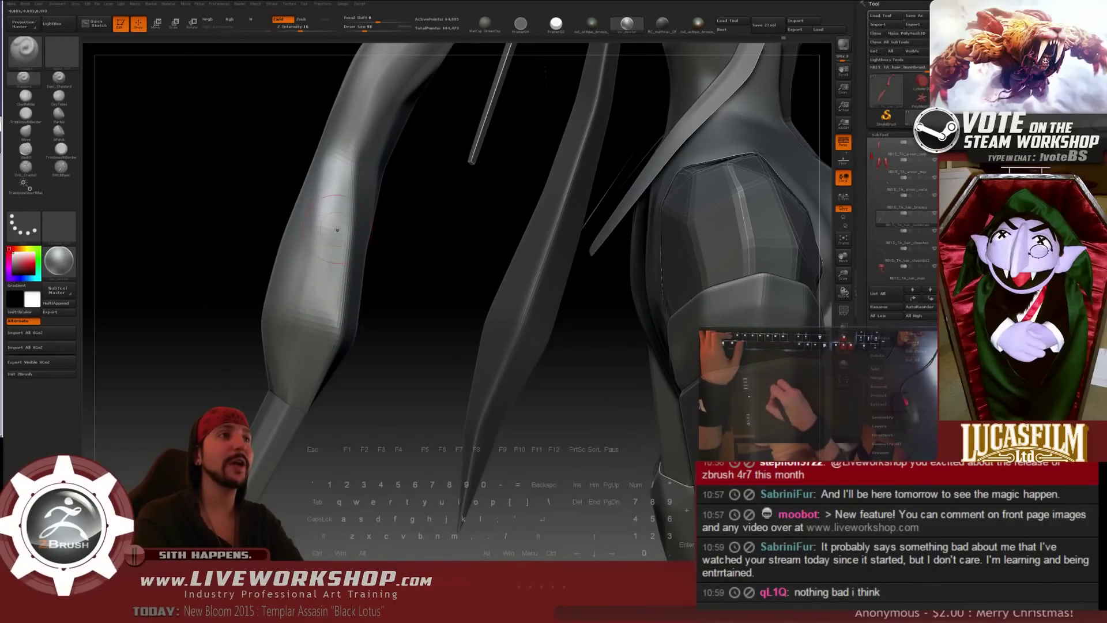
key(shift)
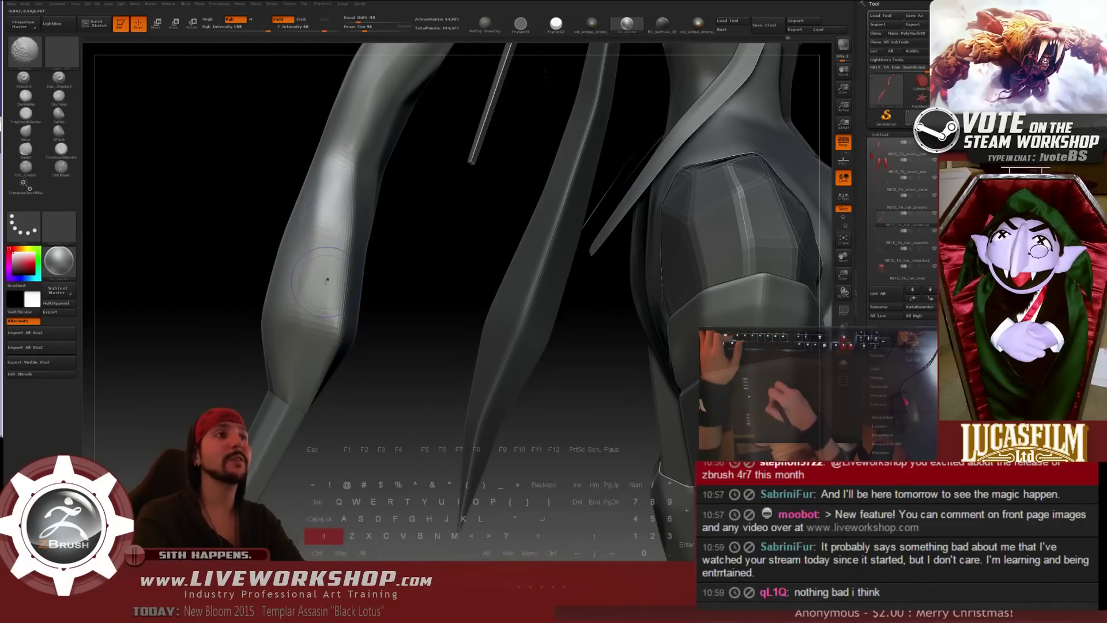
drag(403, 227, 308, 208)
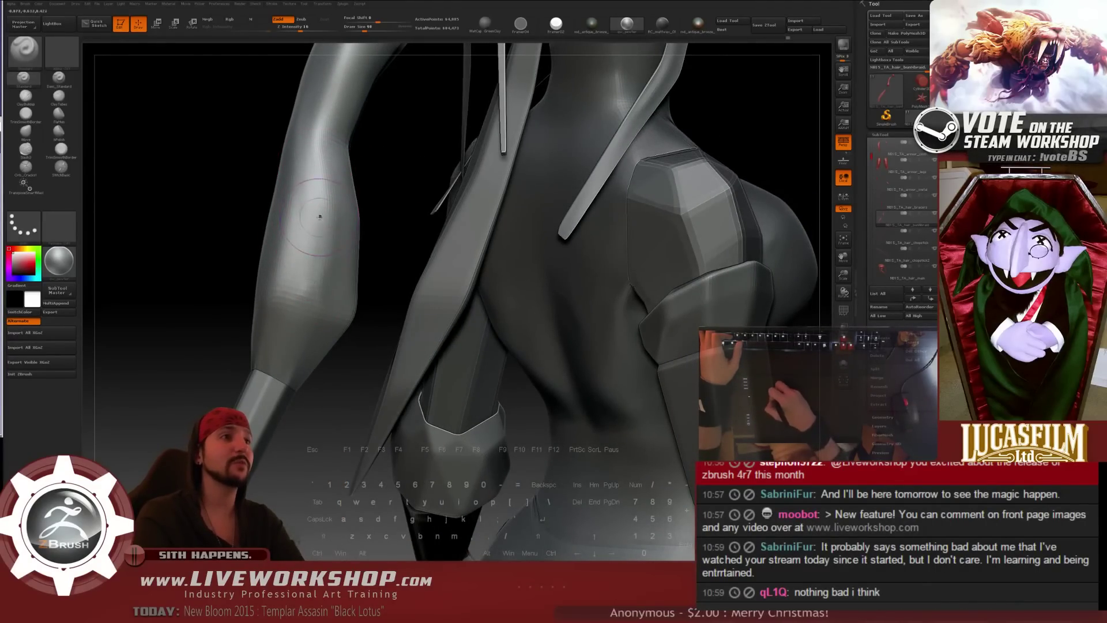
key(shift)
drag(408, 227, 337, 238)
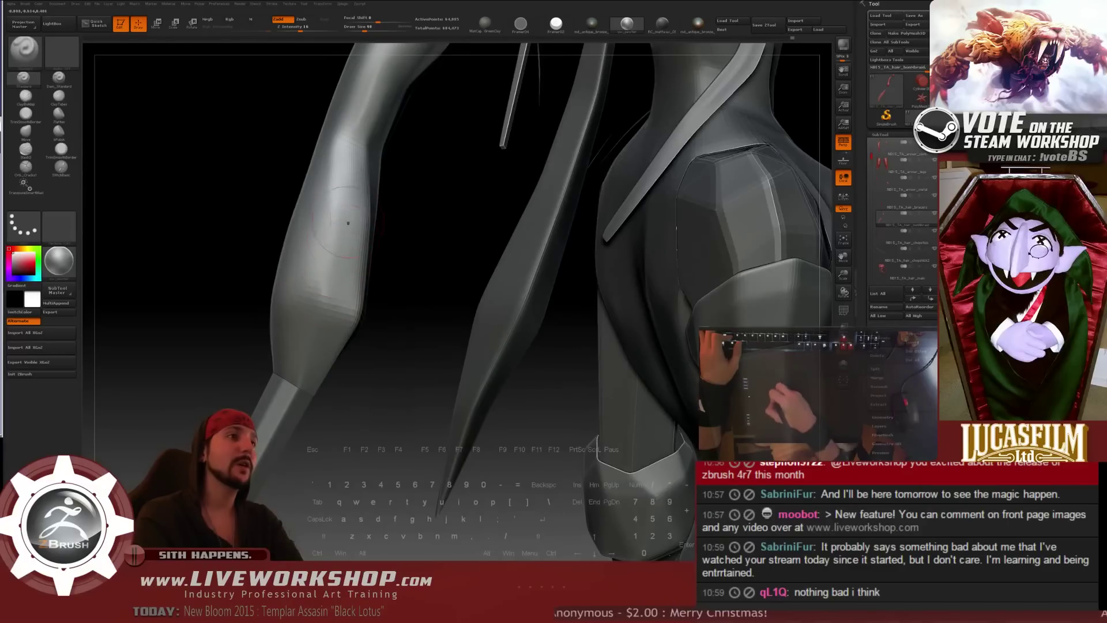
key(shift)
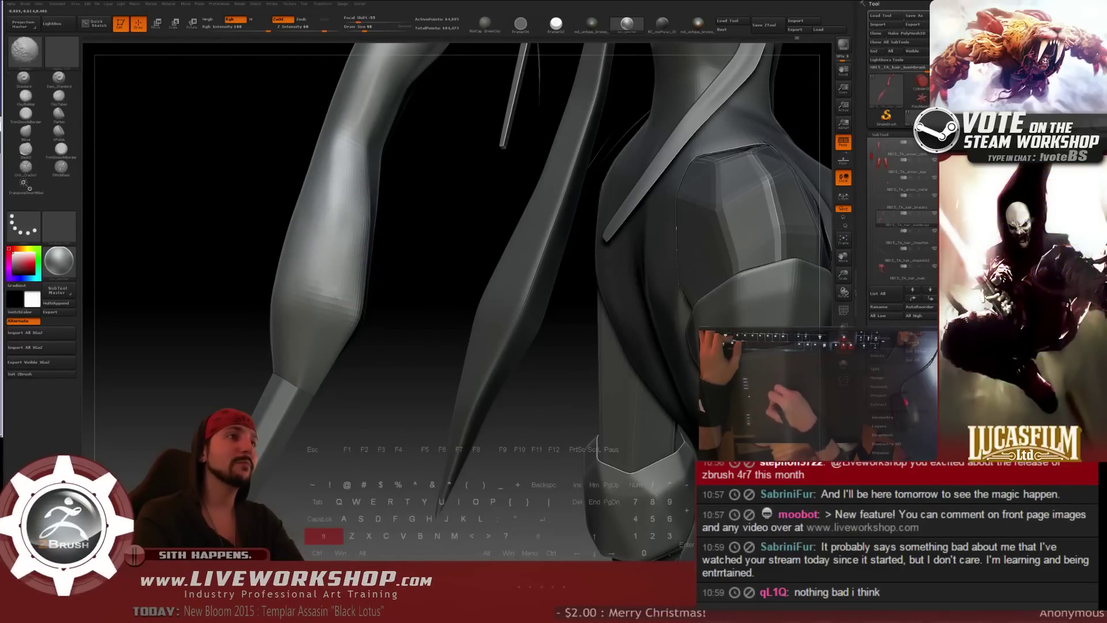
shift+drag(336, 267, 331, 290)
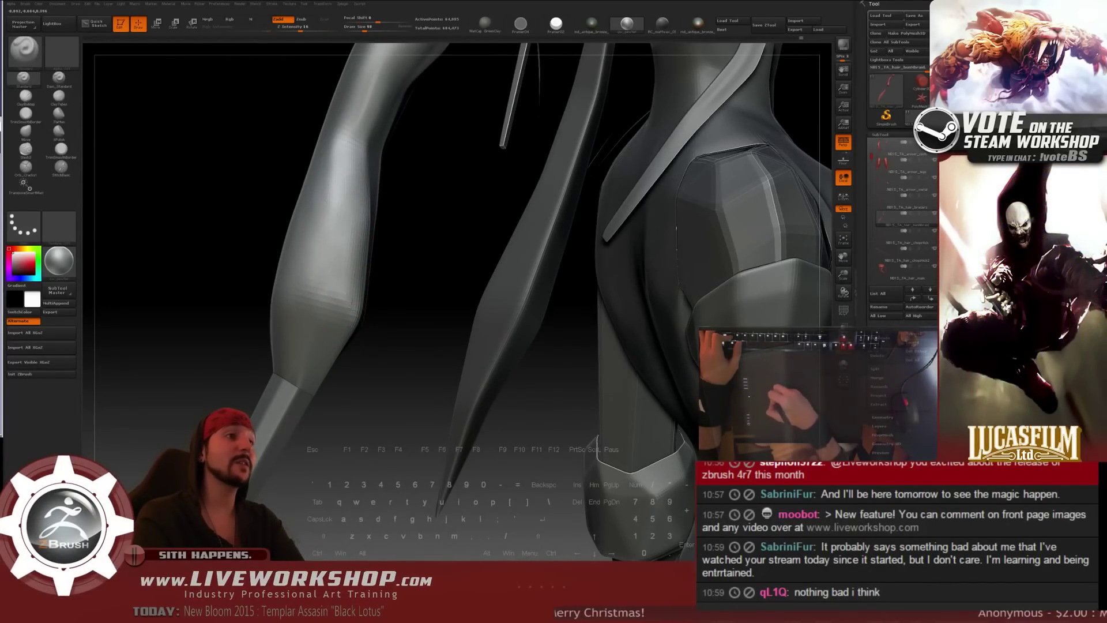
key(shift)
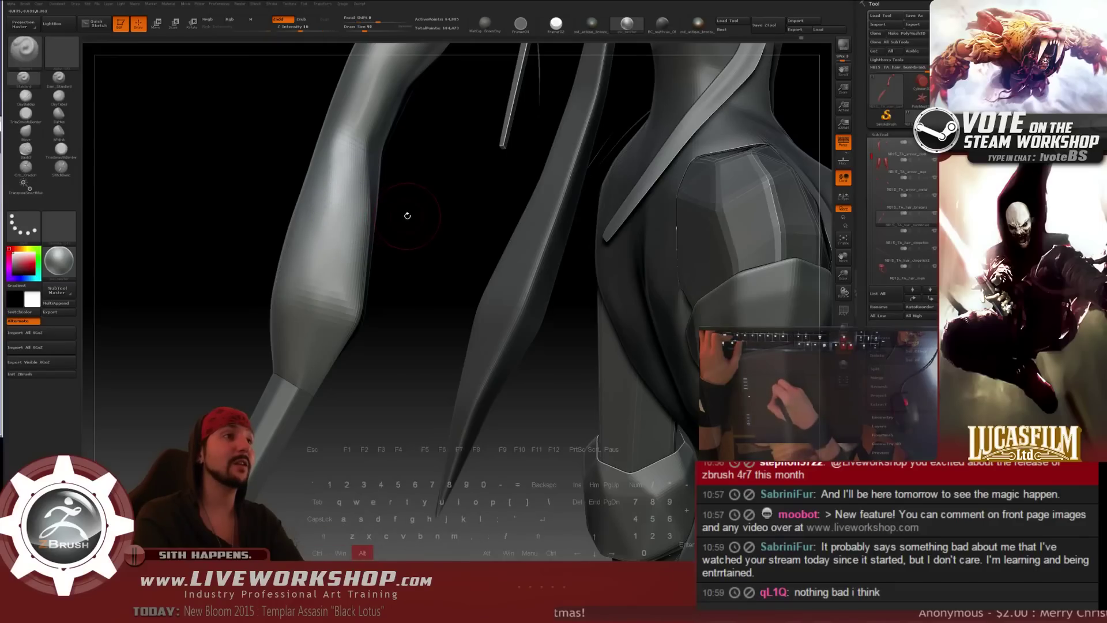
- Soften the hard horizontal ridge across the widest part of the ponytail's lower bulge
mouse_move(408, 215)
mouse_down()
mouse_move(361, 205)
mouse_move(325, 165)
mouse_up()
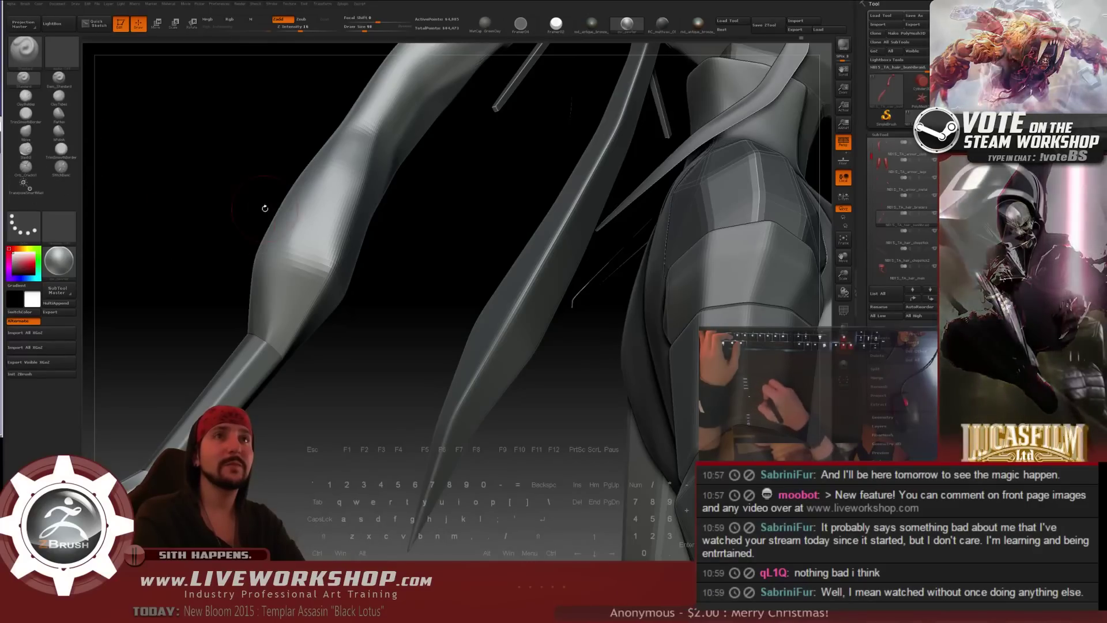
mouse_move(420, 210)
mouse_down()
mouse_move(435, 203)
mouse_move(413, 215)
mouse_up()
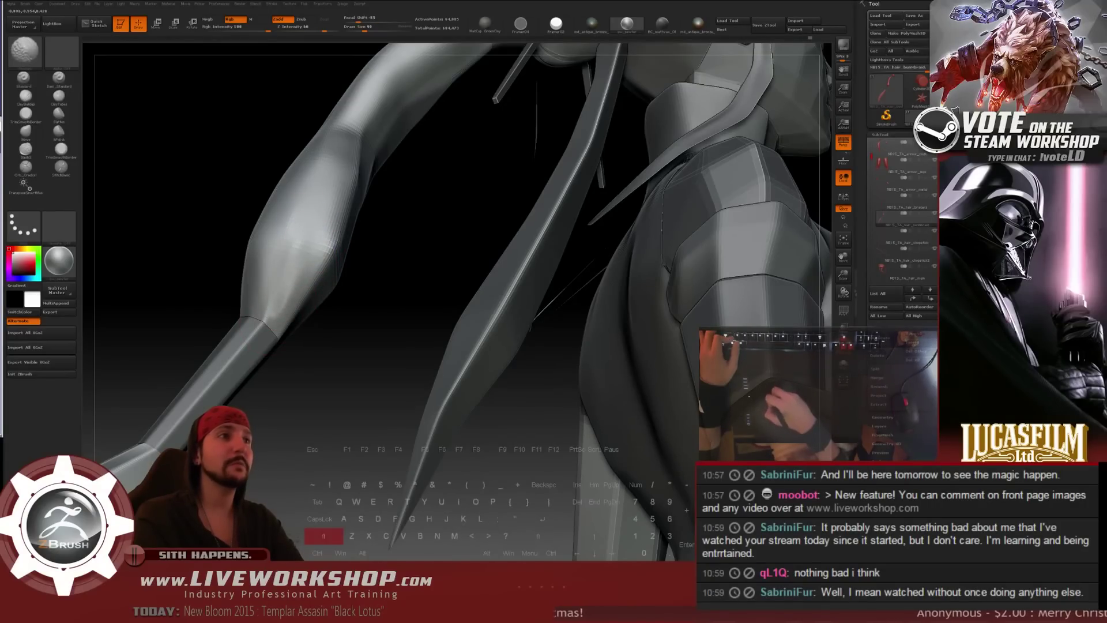
key(shift)
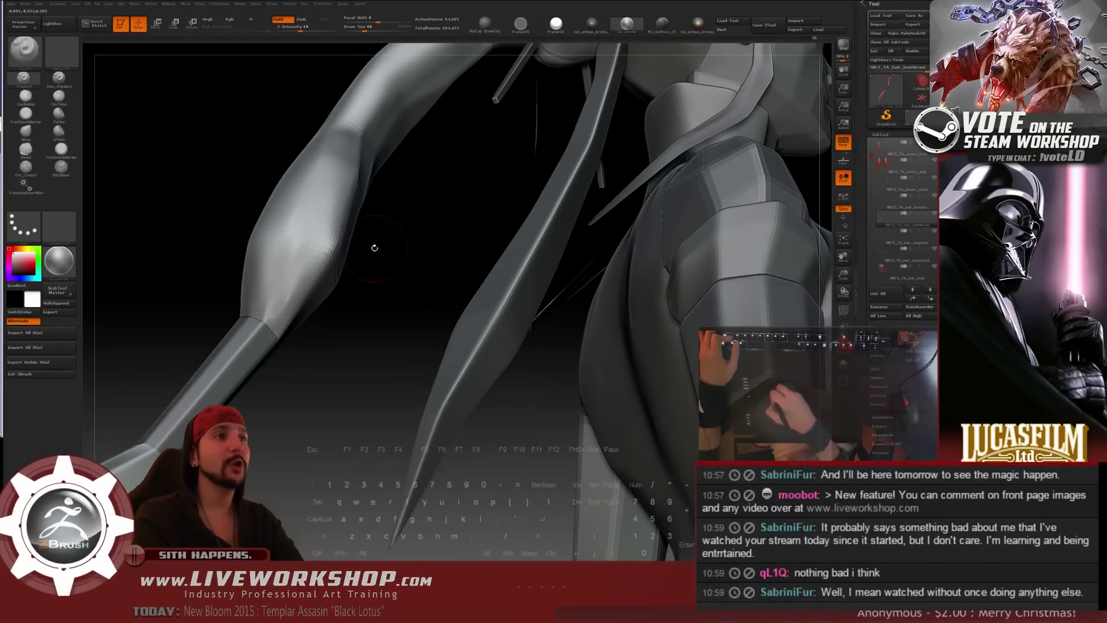
mouse_move(374, 247)
mouse_down()
mouse_move(383, 272)
mouse_move(369, 251)
mouse_up()
drag(286, 255, 312, 213)
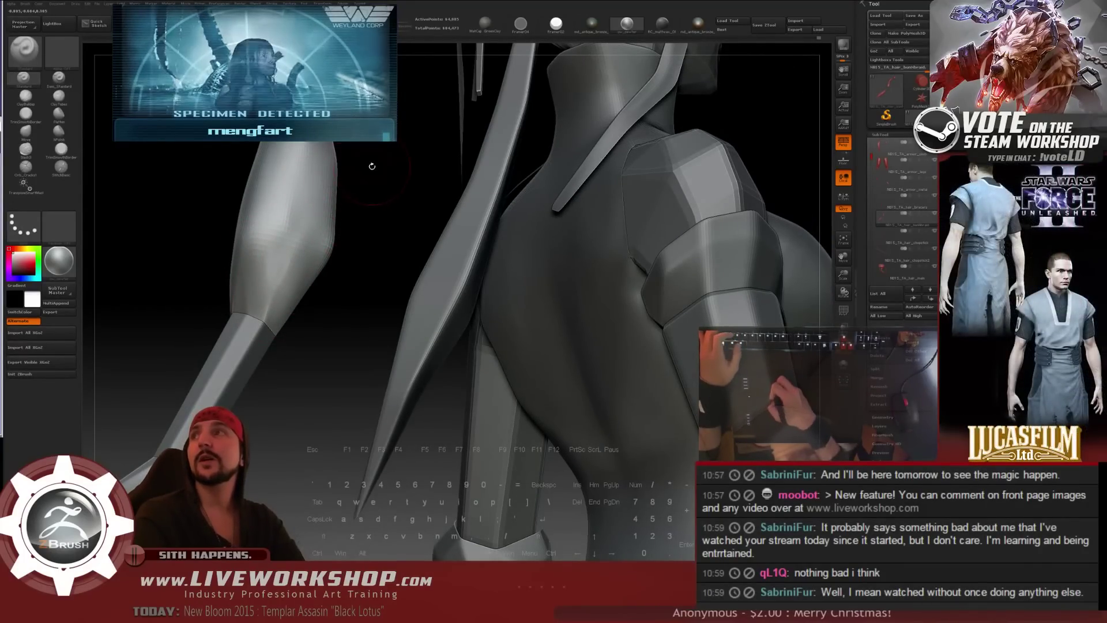
- Round the lower bulge's remaining corner and smooth its taper toward the second hair band
mouse_move(341, 221)
mouse_down()
mouse_move(351, 205)
mouse_move(343, 217)
mouse_up()
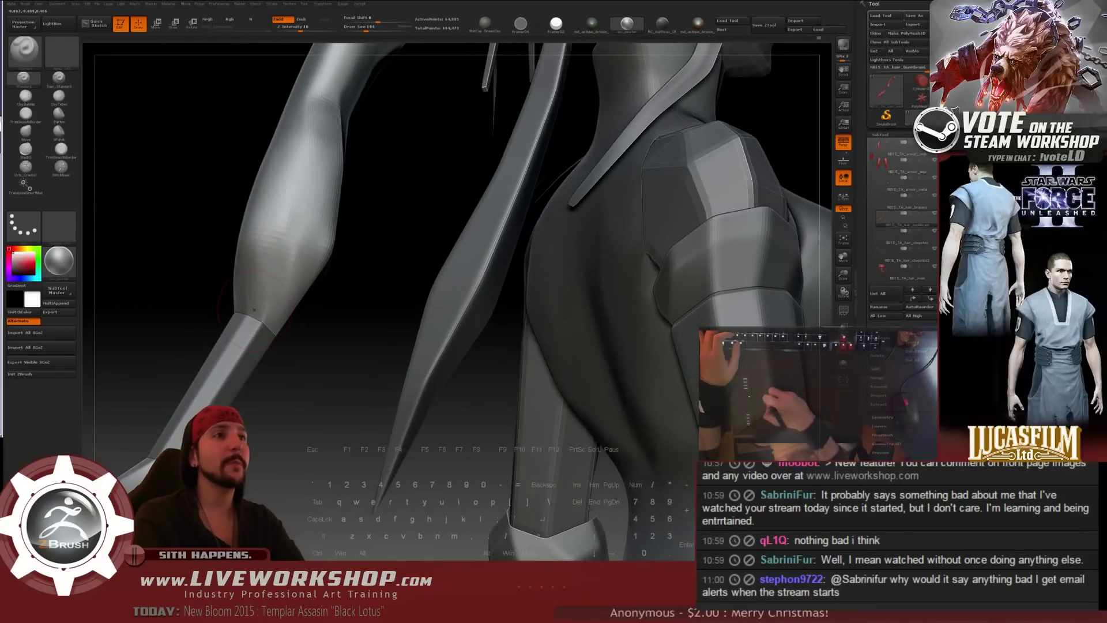
key(shift)
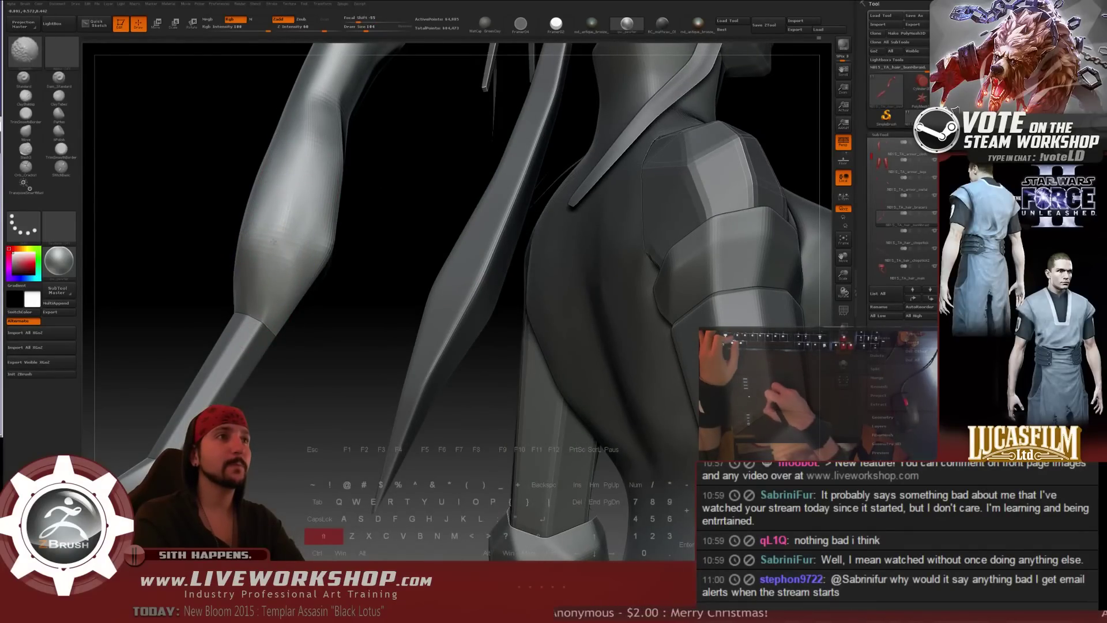
drag(343, 222, 270, 296)
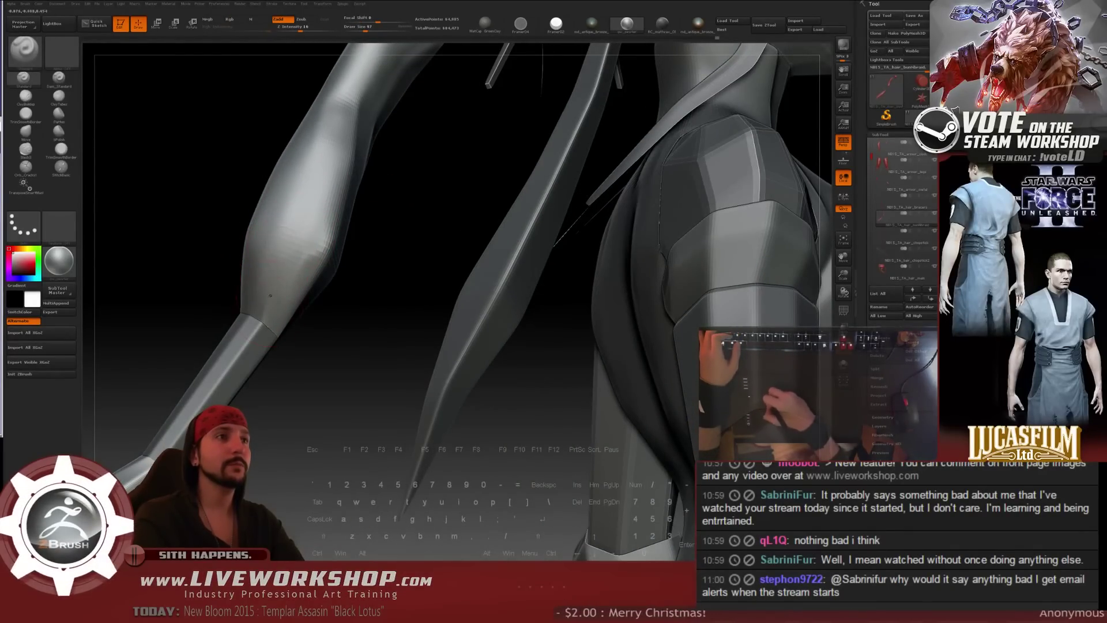
key(shift)
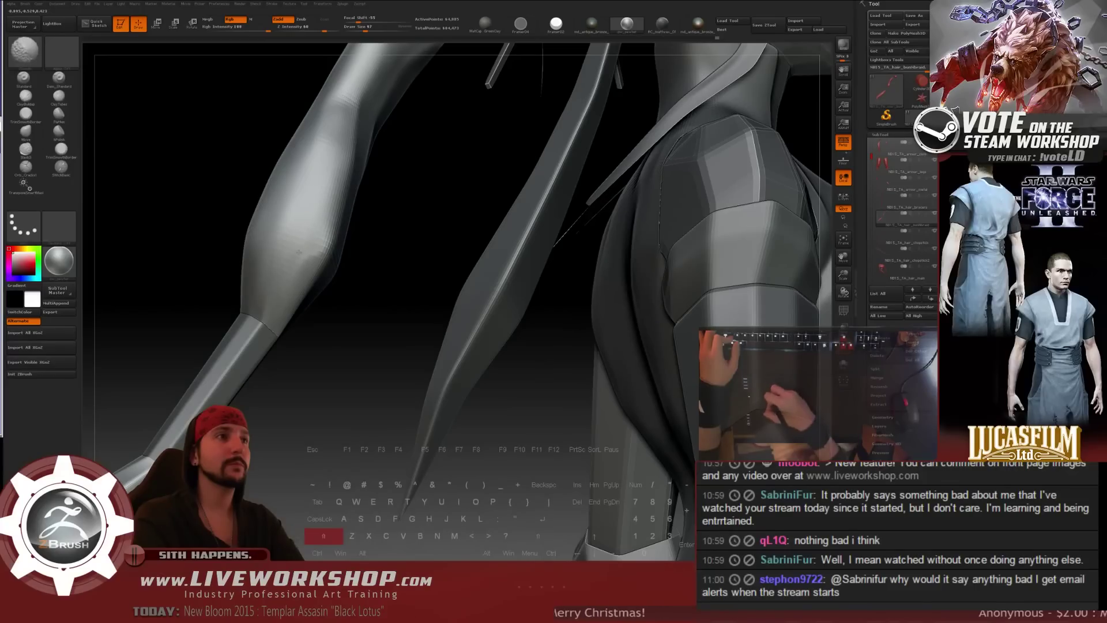
- Even out the lower bulge's surface from the narrow middle to the taper with broad smoothing strokes
drag(339, 165, 297, 270)
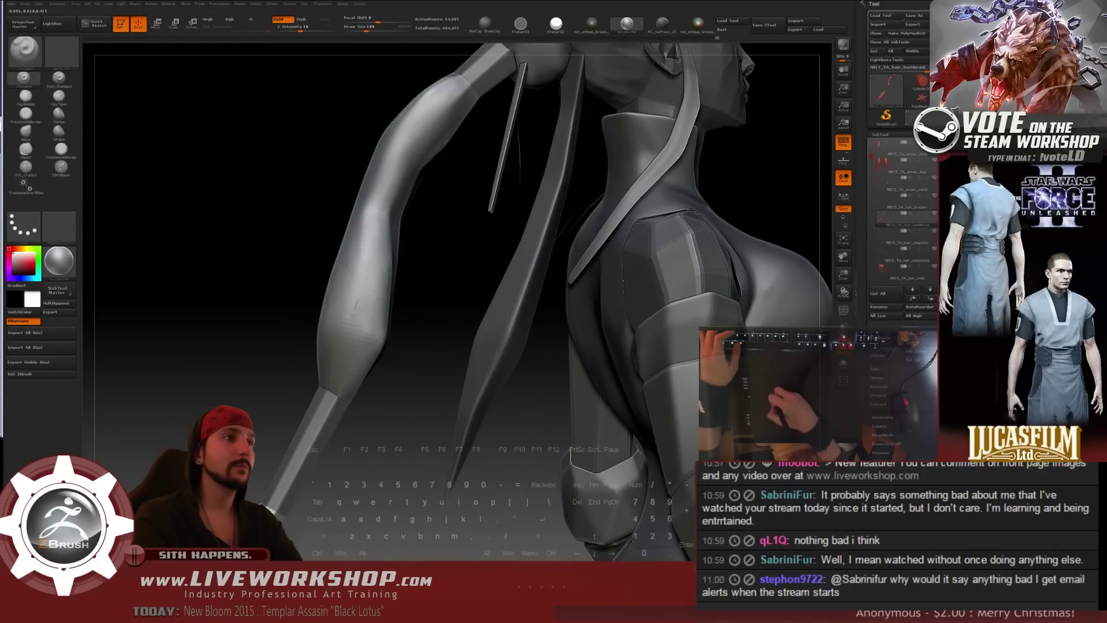
key(shift)
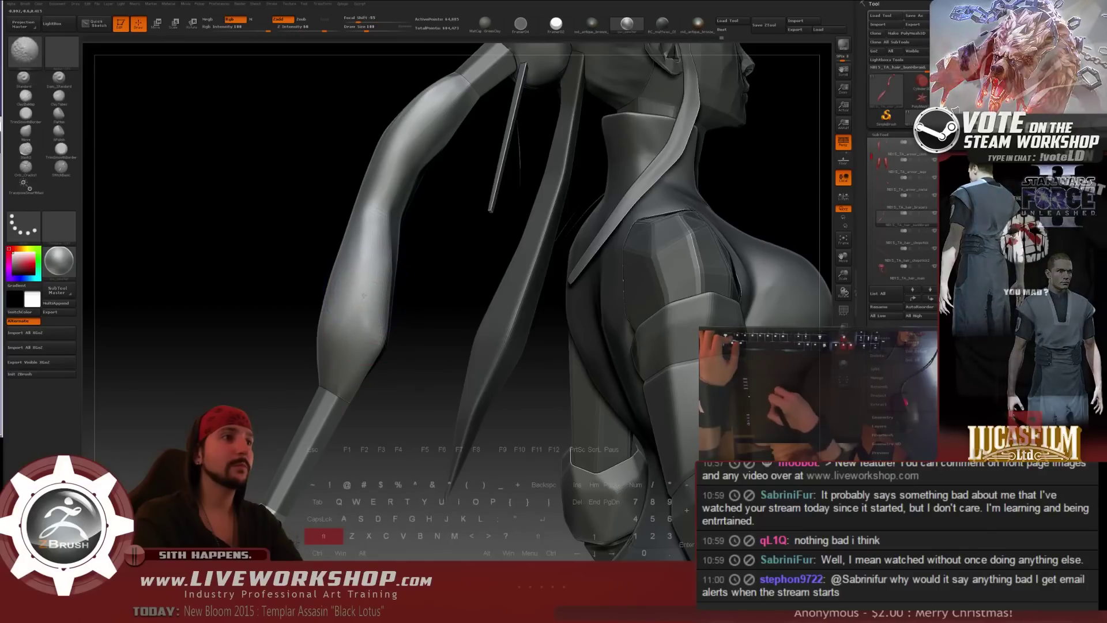
drag(442, 237, 340, 236)
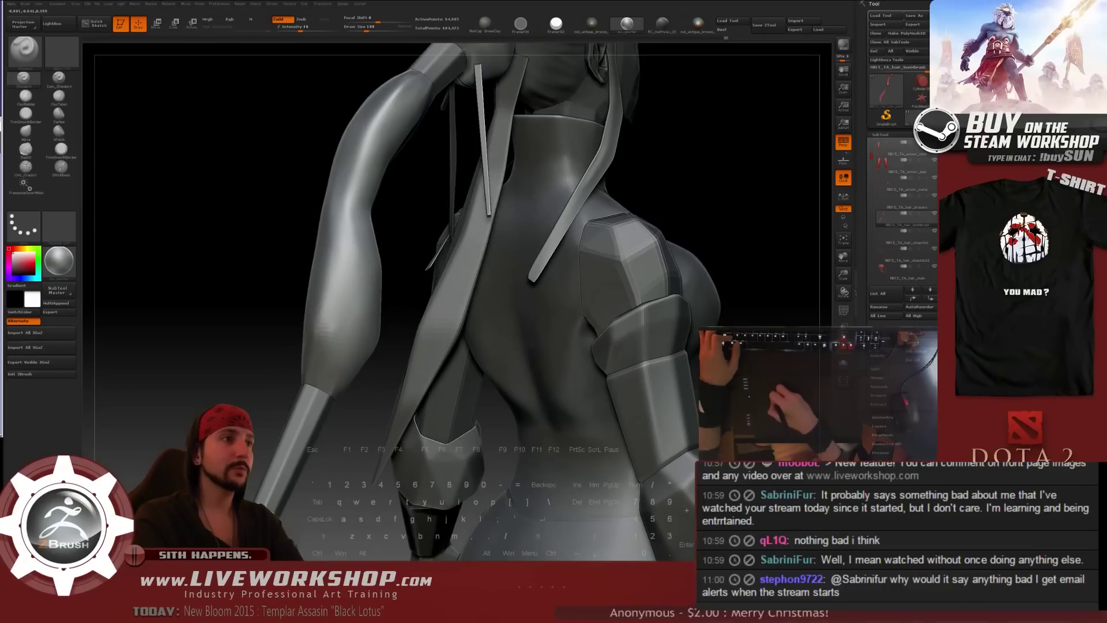
key(shift)
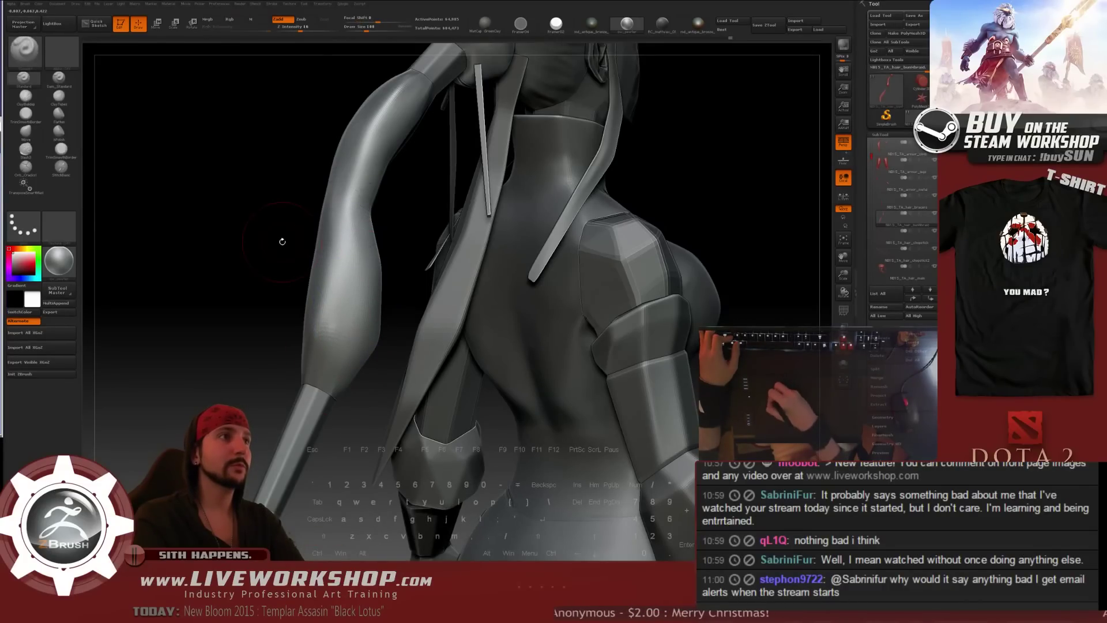
- Resize the brush and smooth the back of the ponytail's lower bulge so it flows from the narrow middle
shift+drag(280, 240, 346, 309)
right_drag(282, 342, 306, 331)
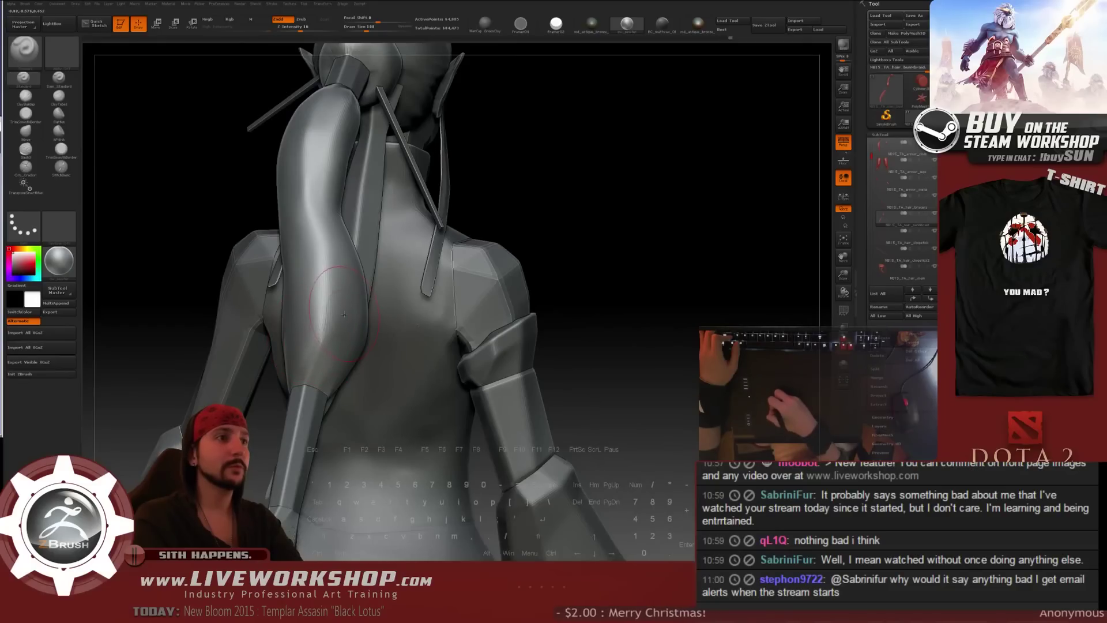
key(s)
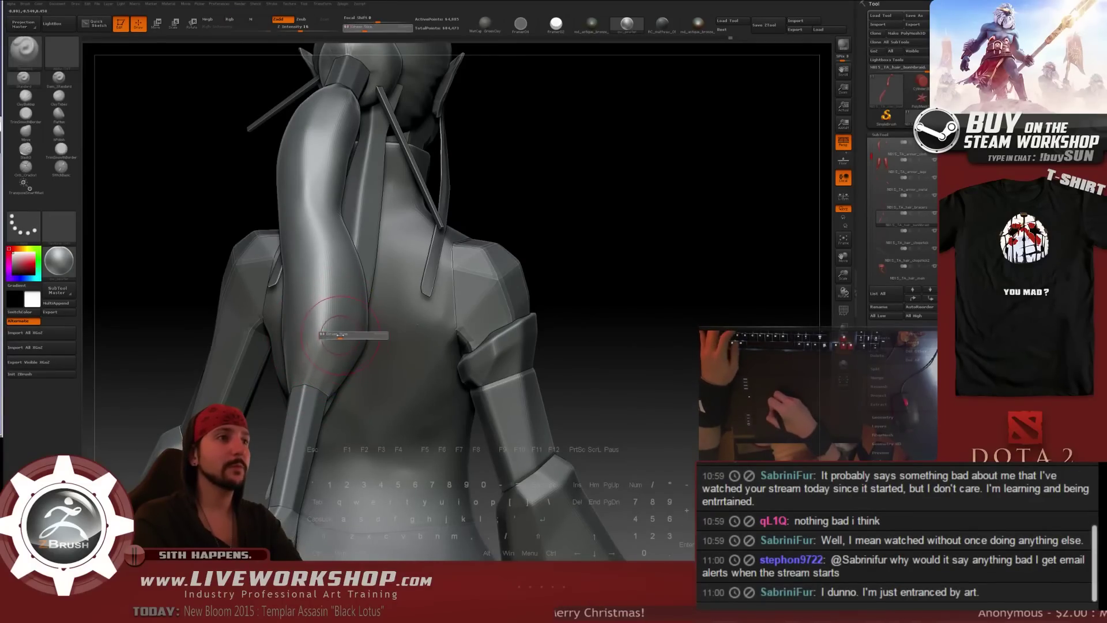
drag(355, 337, 351, 336)
mouse_move(578, 194)
mouse_down()
mouse_move(329, 307)
mouse_move(350, 302)
mouse_move(349, 323)
mouse_up()
key(s)
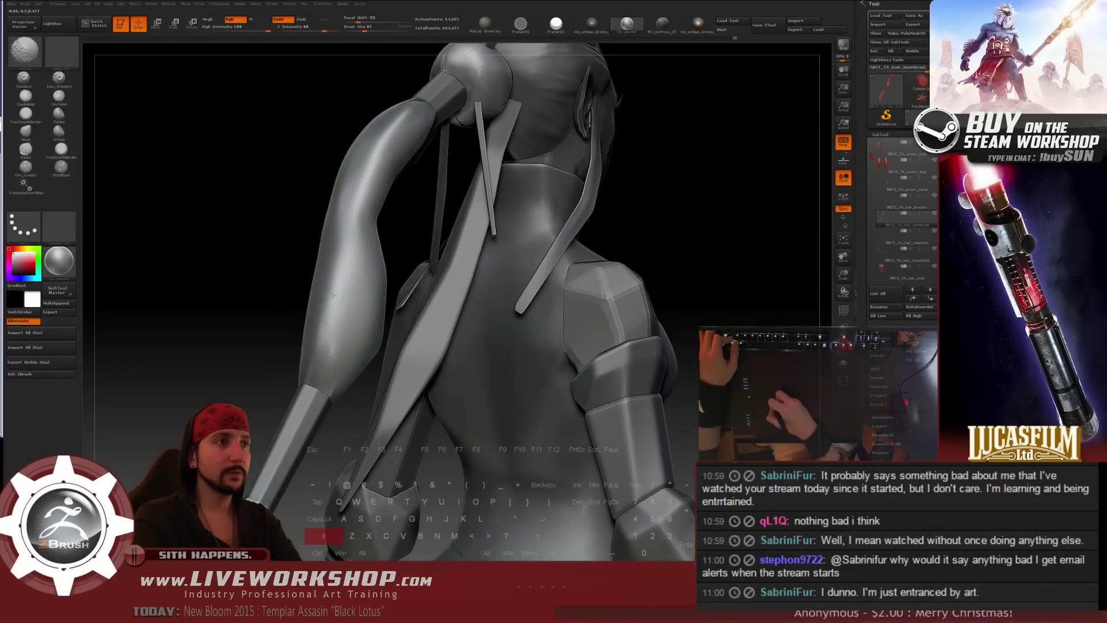
- Round and smooth the hard edge along the body-facing side of the ponytail's upper bulge
drag(300, 290, 446, 221)
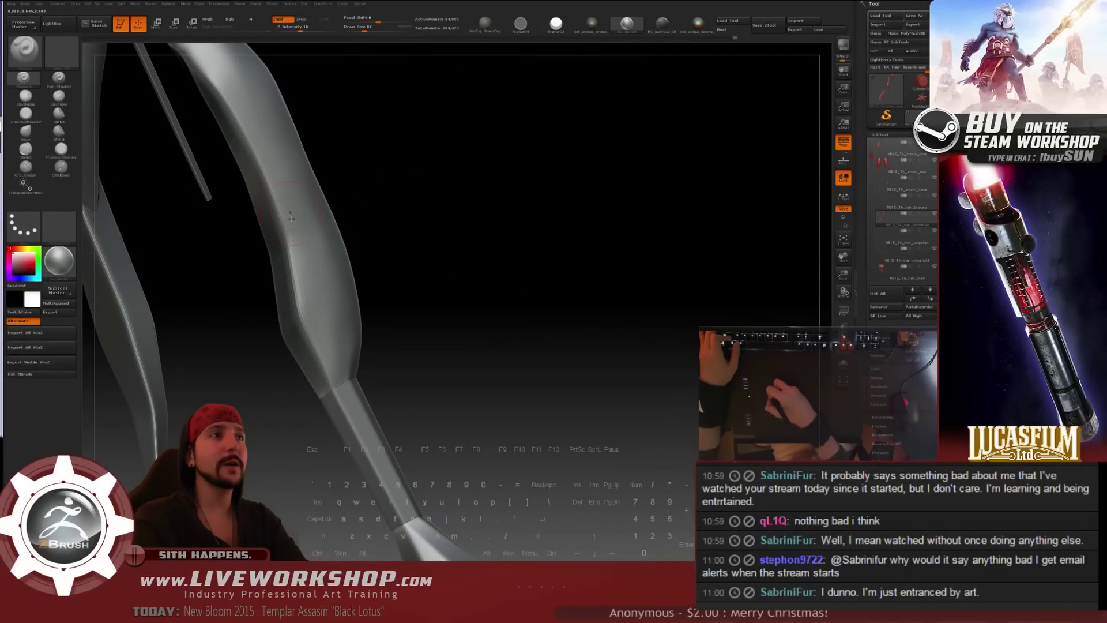
mouse_move(398, 219)
mouse_down()
mouse_move(430, 215)
mouse_move(241, 120)
mouse_up()
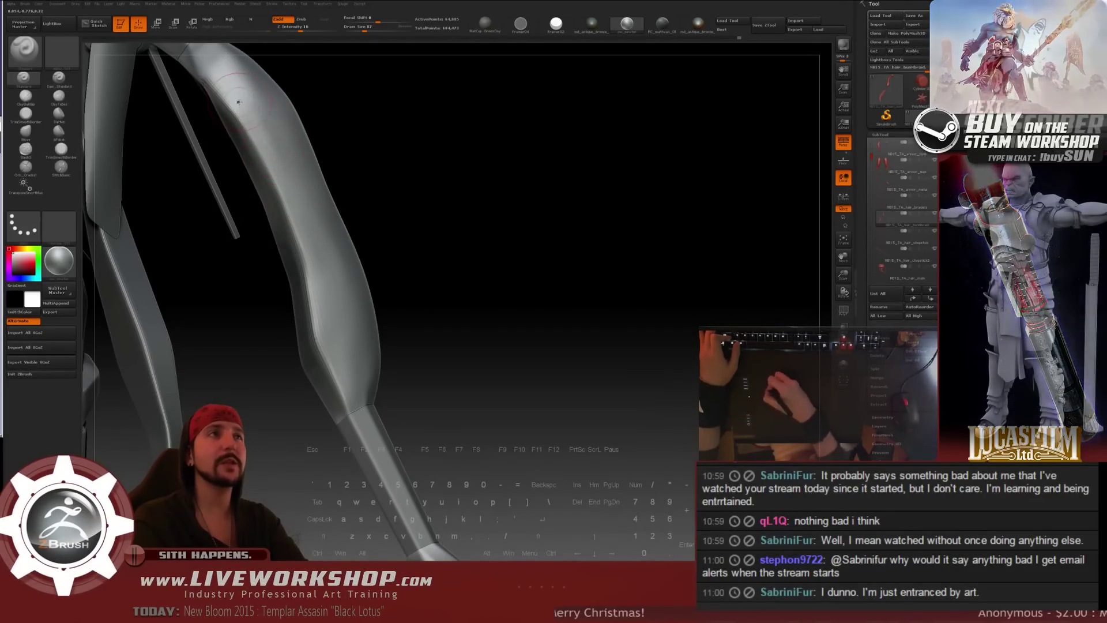
key(shift)
mouse_move(256, 126)
mouse_down()
mouse_move(342, 143)
mouse_move(402, 132)
mouse_up()
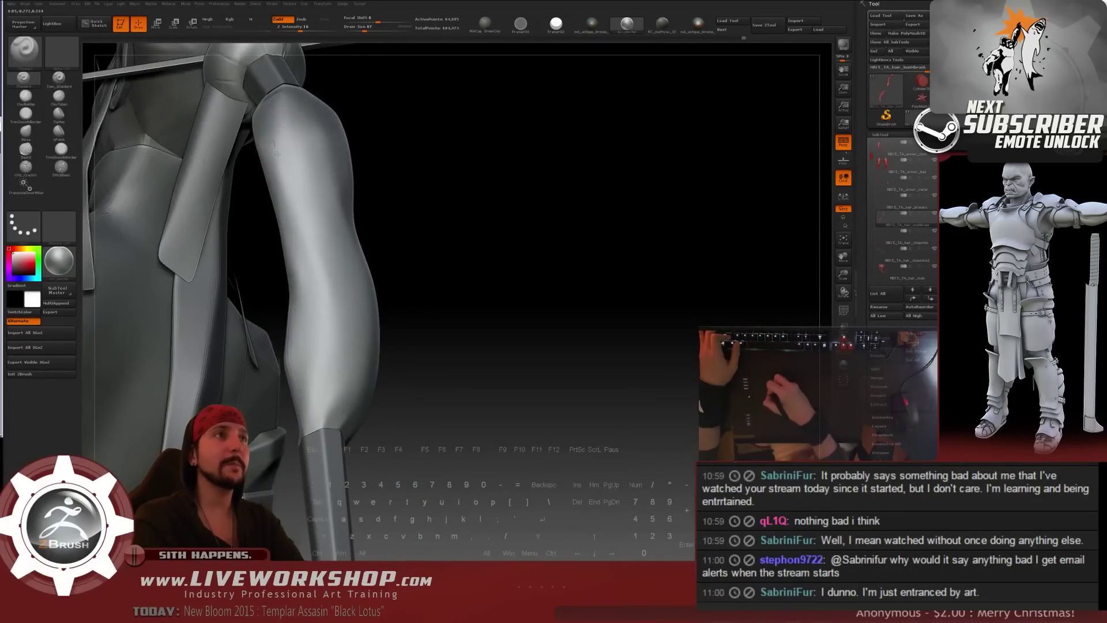
- Round off the corners at the upper bulge's top where it meets the first hair band and smooth the transition
key(shift)
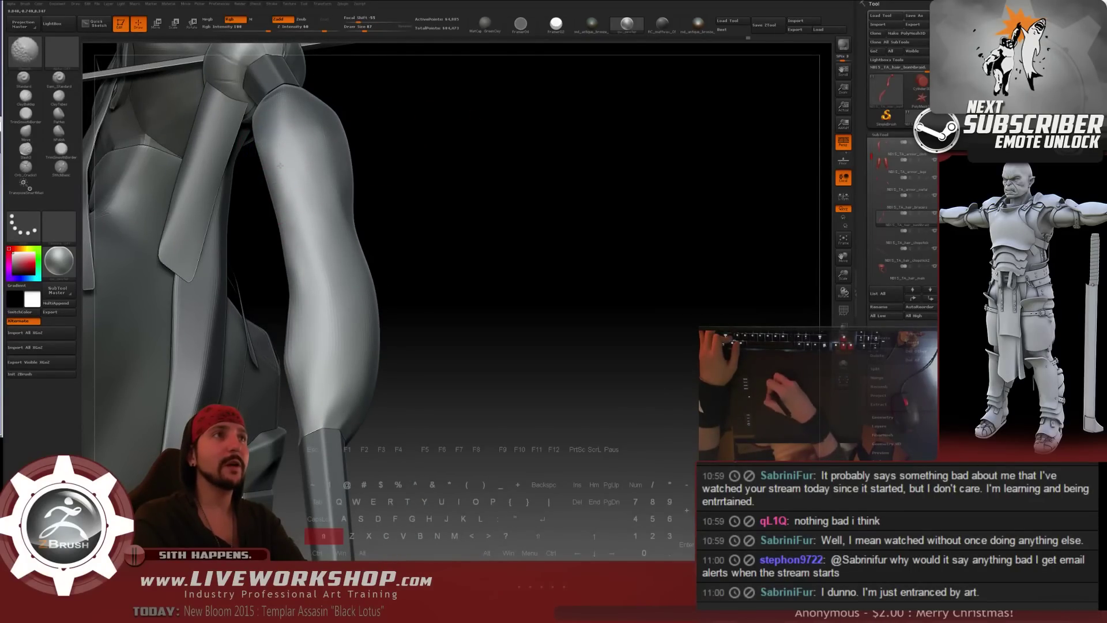
drag(406, 120, 334, 131)
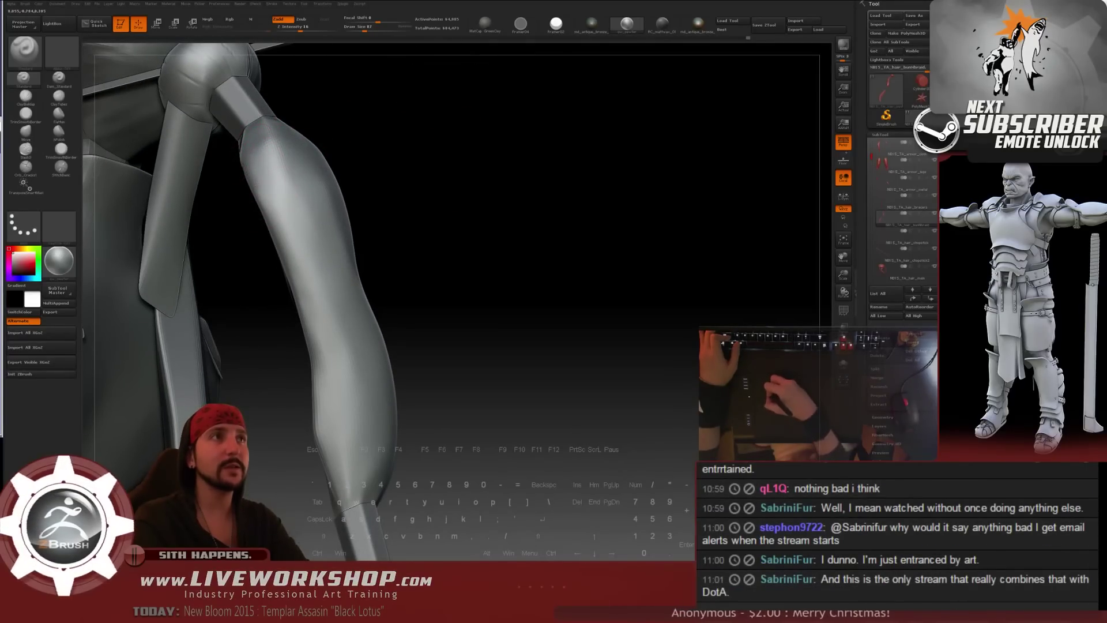
key(shift)
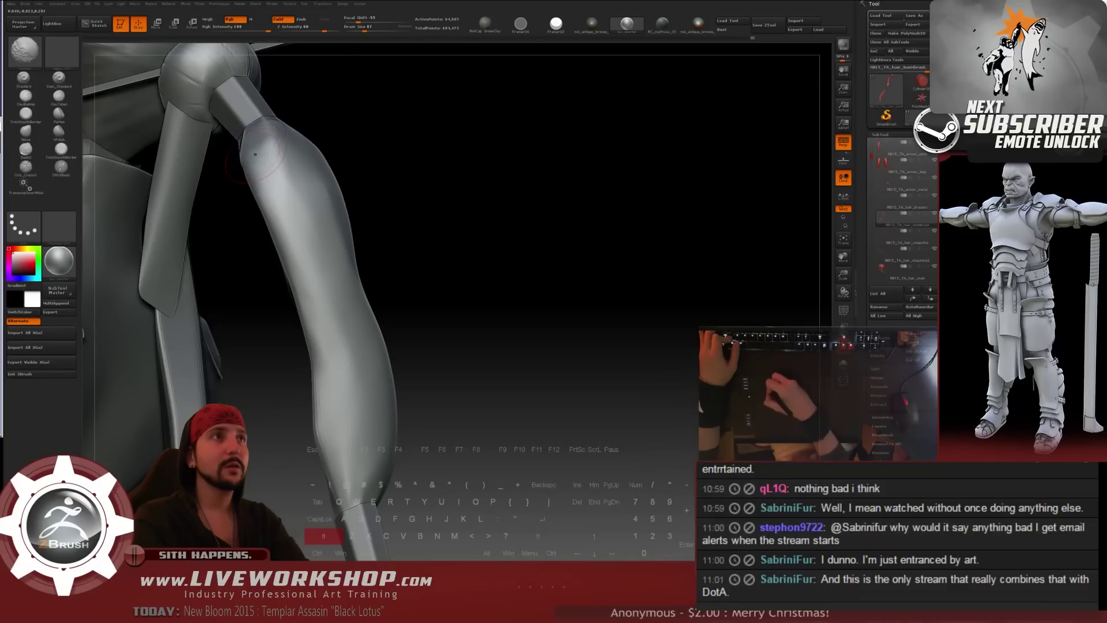
drag(398, 119, 337, 129)
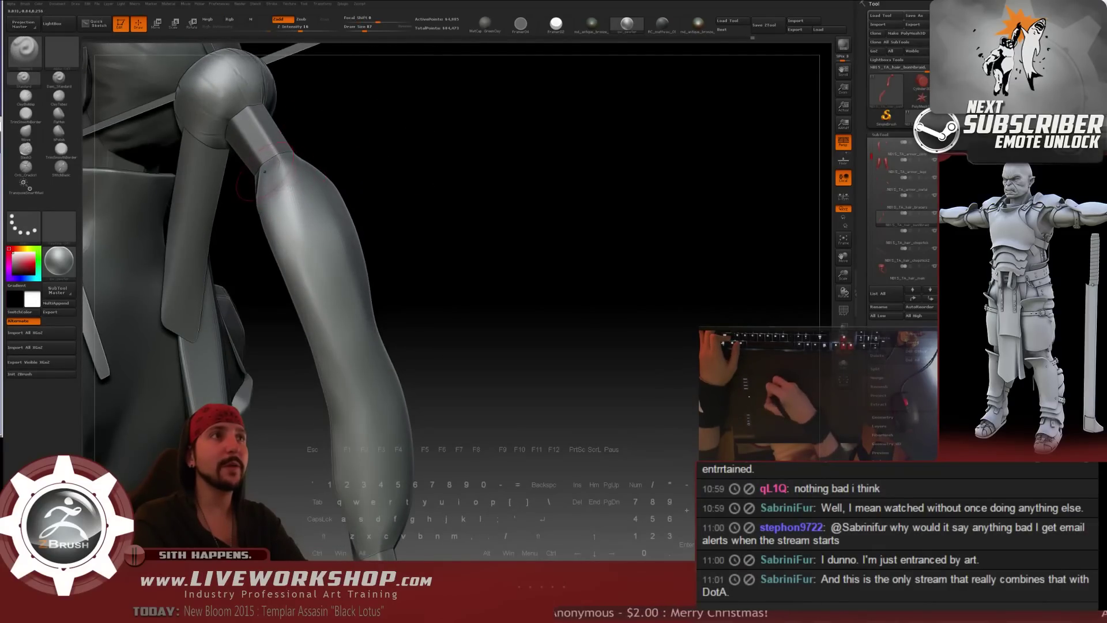
key(shift)
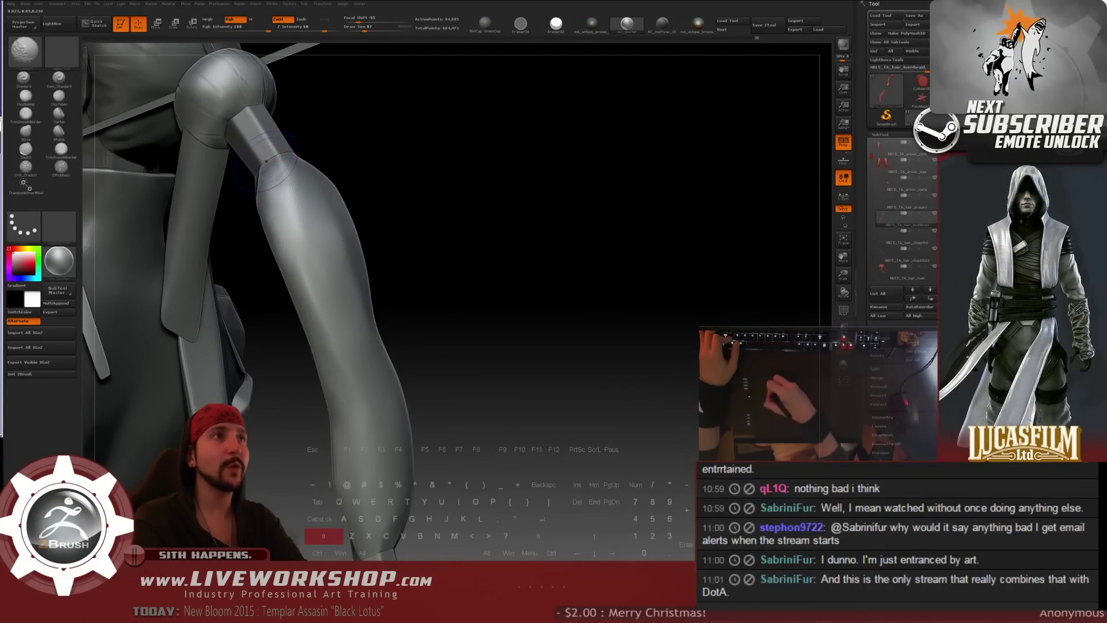
drag(403, 185, 318, 237)
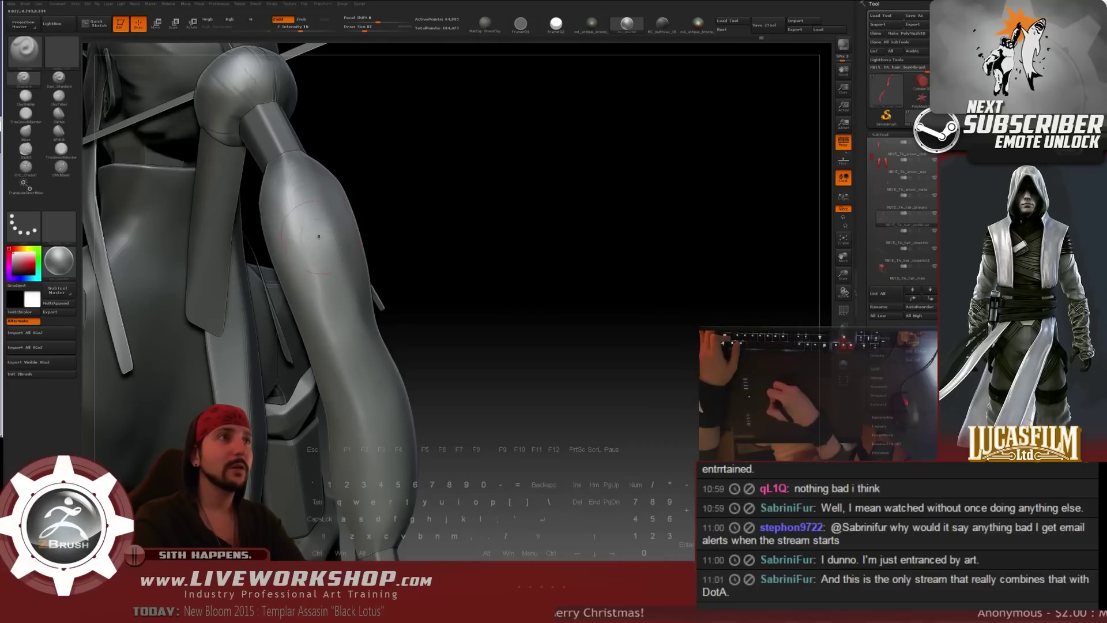
- Even out the side surface of the upper bulge below the first hair band with smoothing strokes
drag(455, 222, 322, 256)
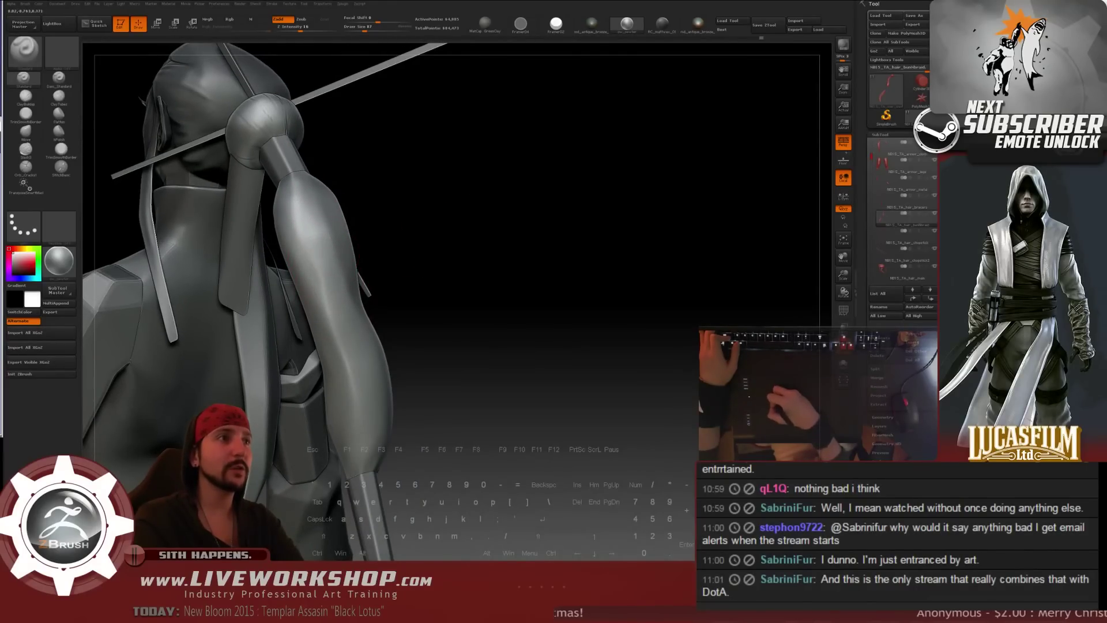
key(shift)
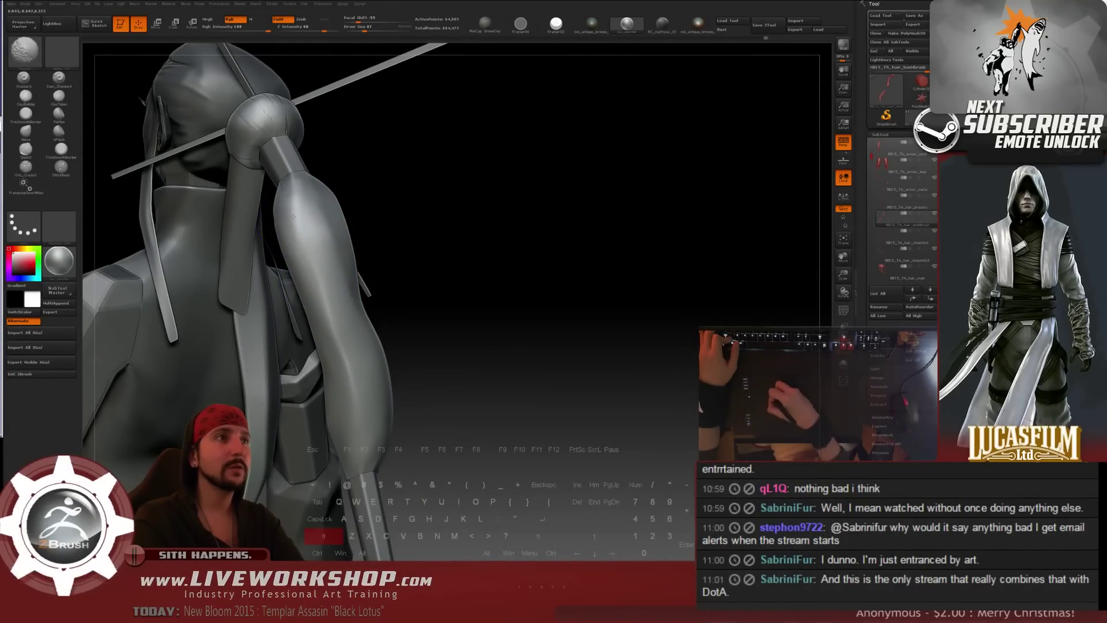
drag(336, 194, 519, 150)
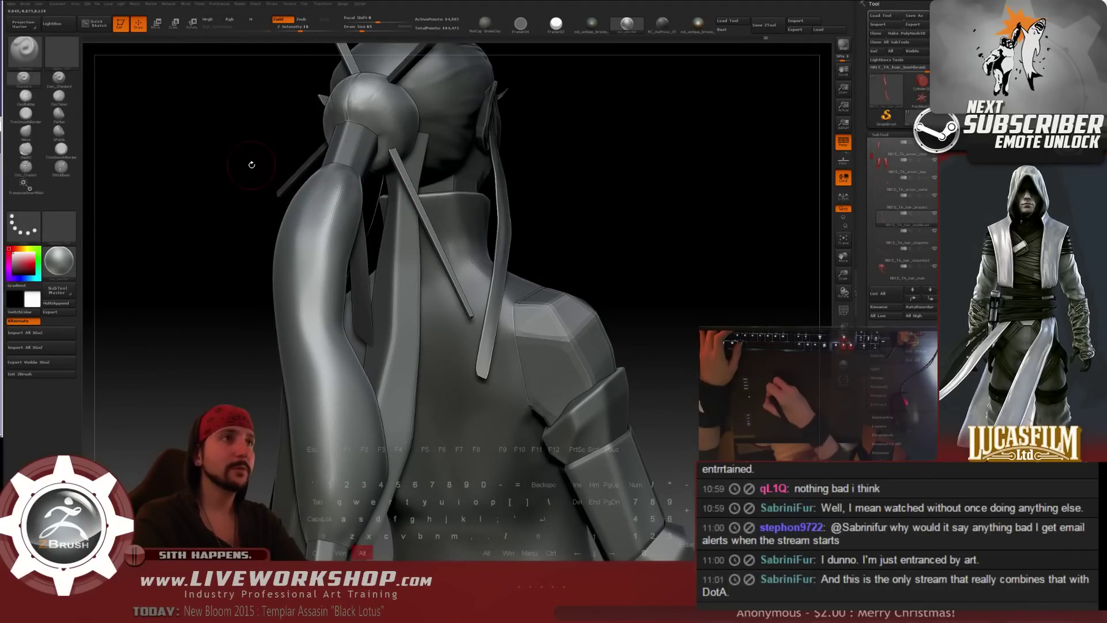
drag(252, 164, 358, 183)
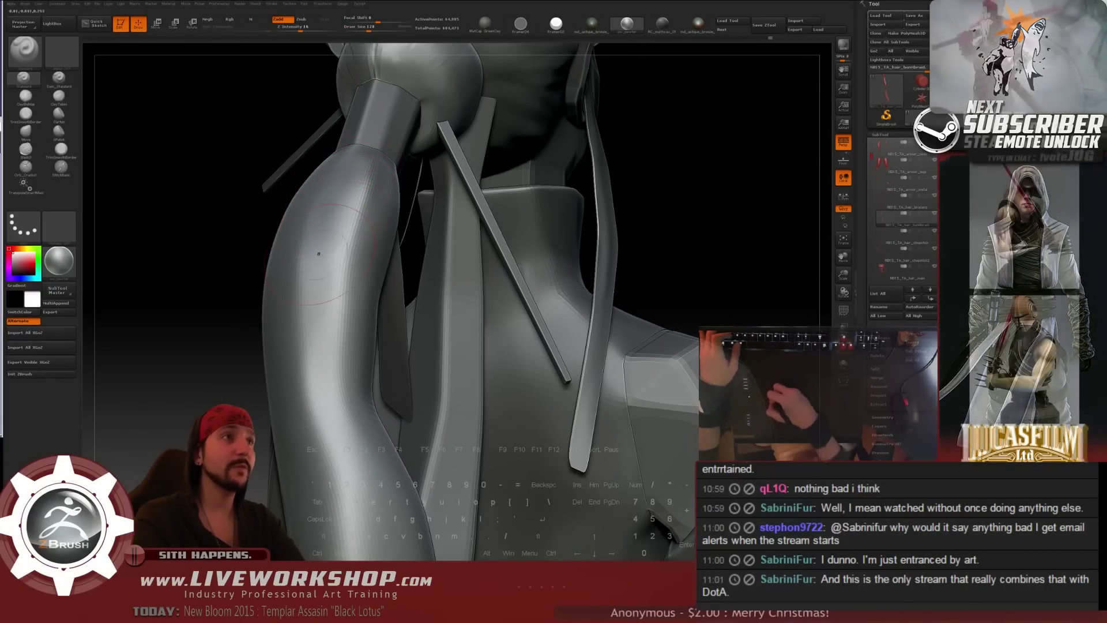
- Soften the remaining ridge along the back of the upper bulge down to the narrow middle, using a larger brush
key(shift)
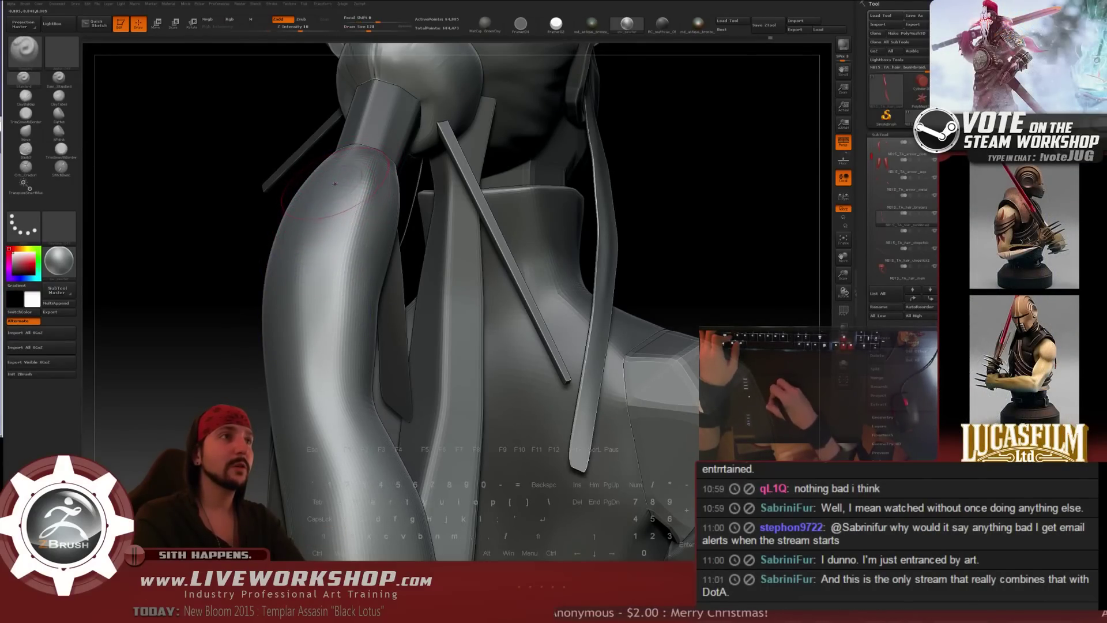
mouse_move(319, 318)
mouse_down()
mouse_move(200, 219)
mouse_move(410, 159)
mouse_up()
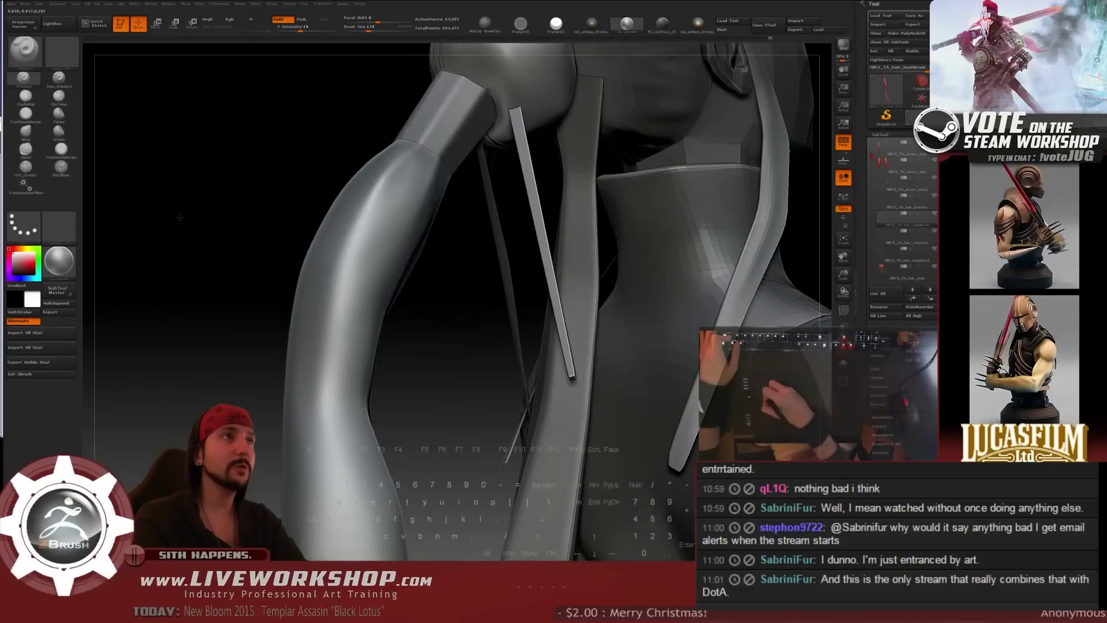
key(shift)
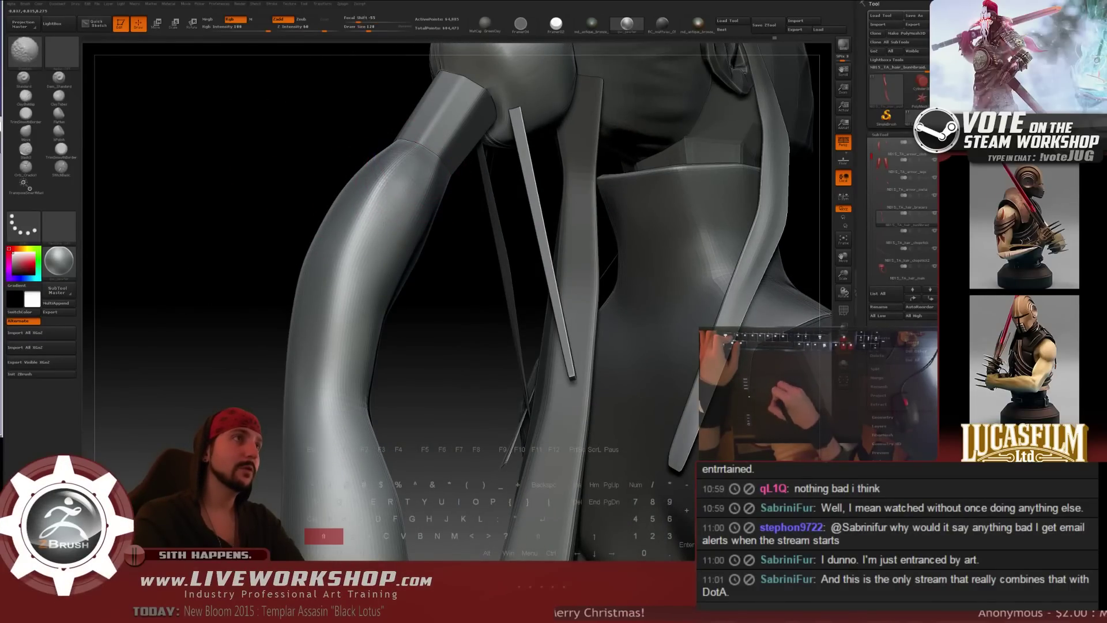
drag(271, 229, 254, 167)
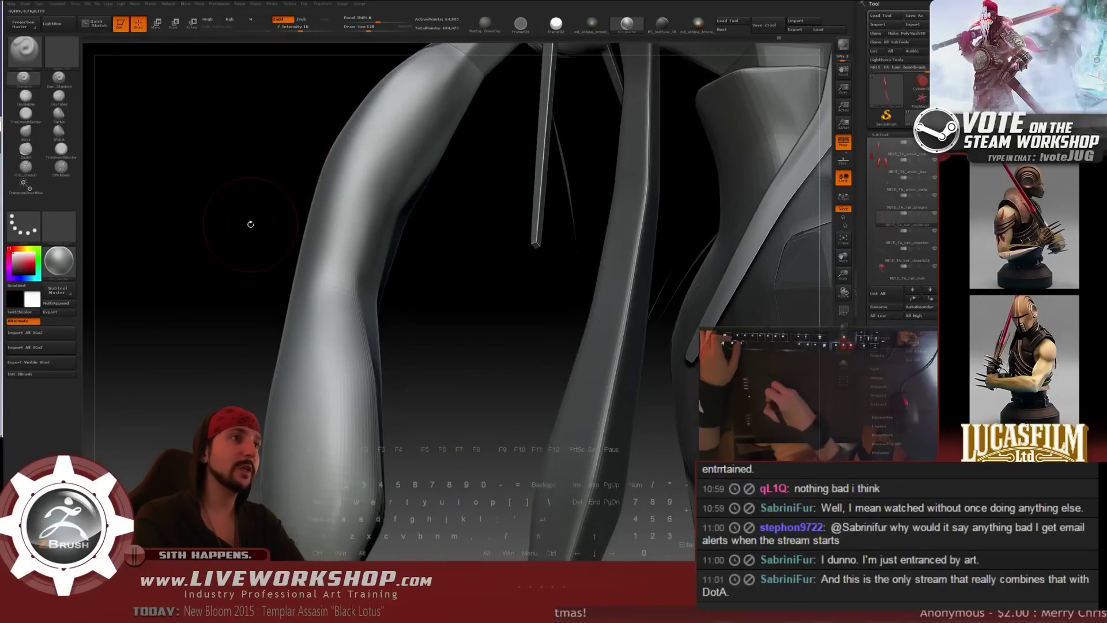
mouse_move(250, 225)
mouse_down()
mouse_move(255, 196)
mouse_move(406, 202)
mouse_up()
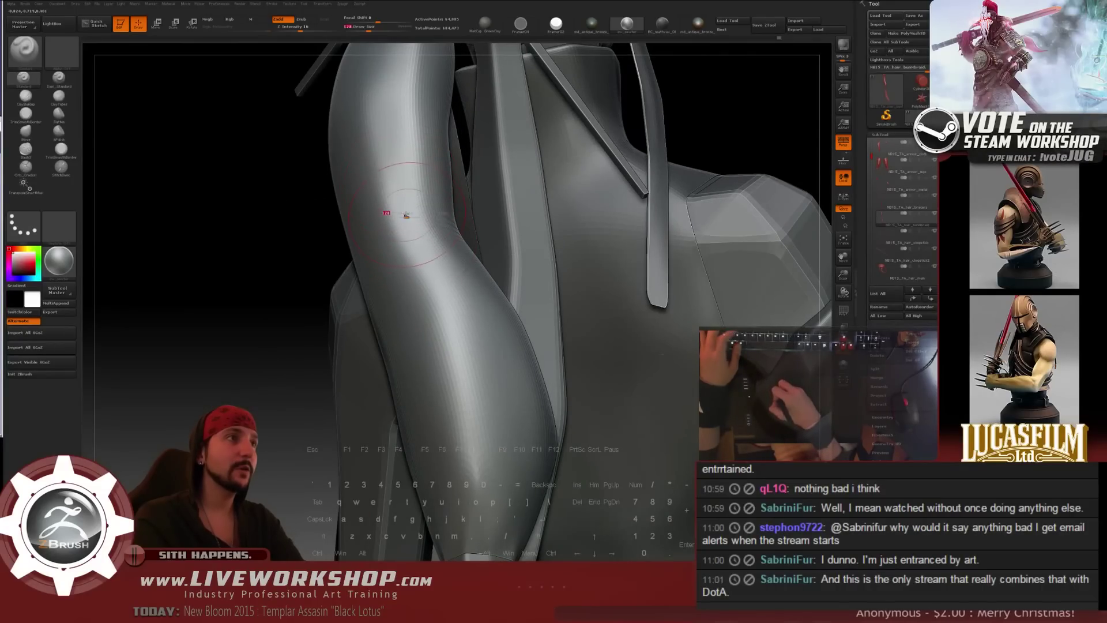
- Save the model as a ZTool file in the DOTA2_TemplarAssassin Models project folder
drag(279, 250, 611, 231)
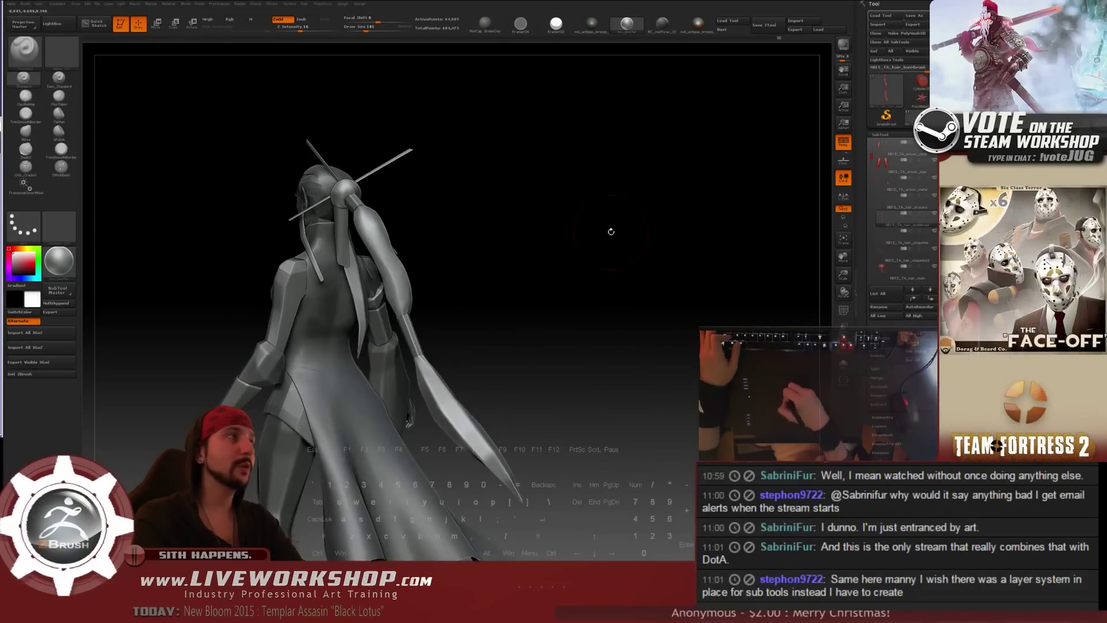
click(759, 33)
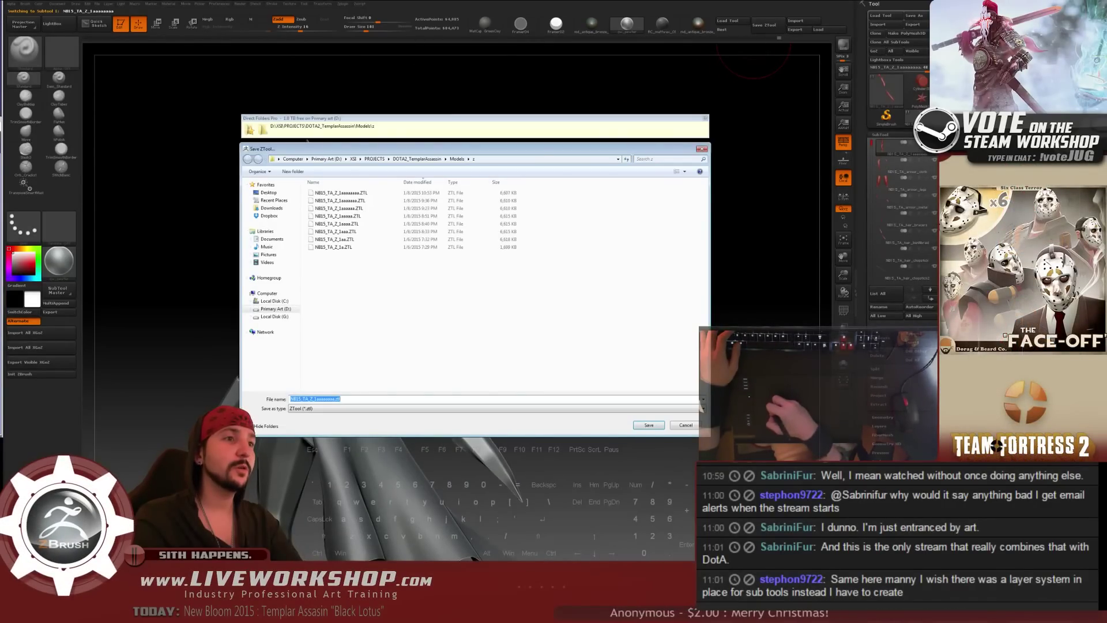
key(Return)
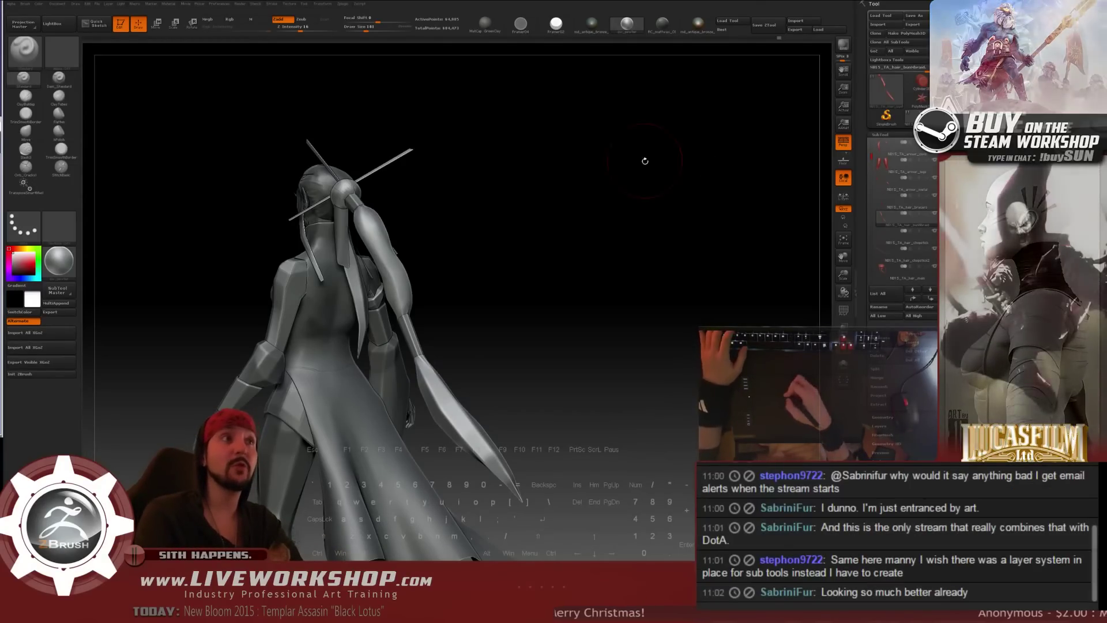
- Build up and smooth the start of the ponytail's pointed end section just below the second hair band
drag(557, 247, 517, 214)
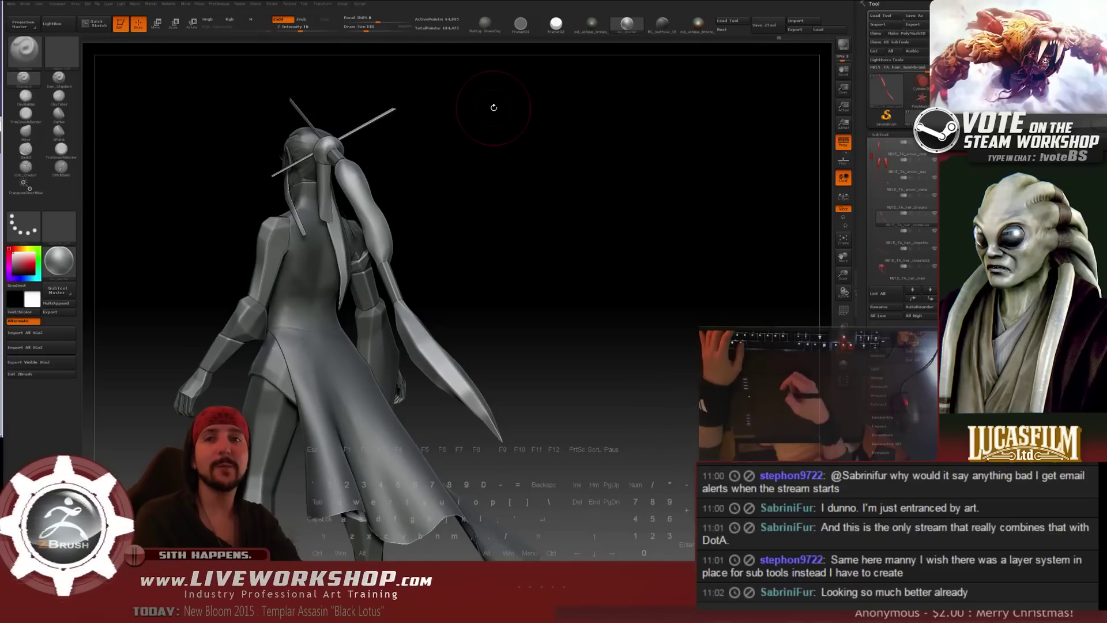
mouse_move(602, 187)
mouse_down()
mouse_move(612, 187)
mouse_move(613, 155)
mouse_move(628, 185)
mouse_move(581, 129)
mouse_move(554, 155)
mouse_up()
key(s)
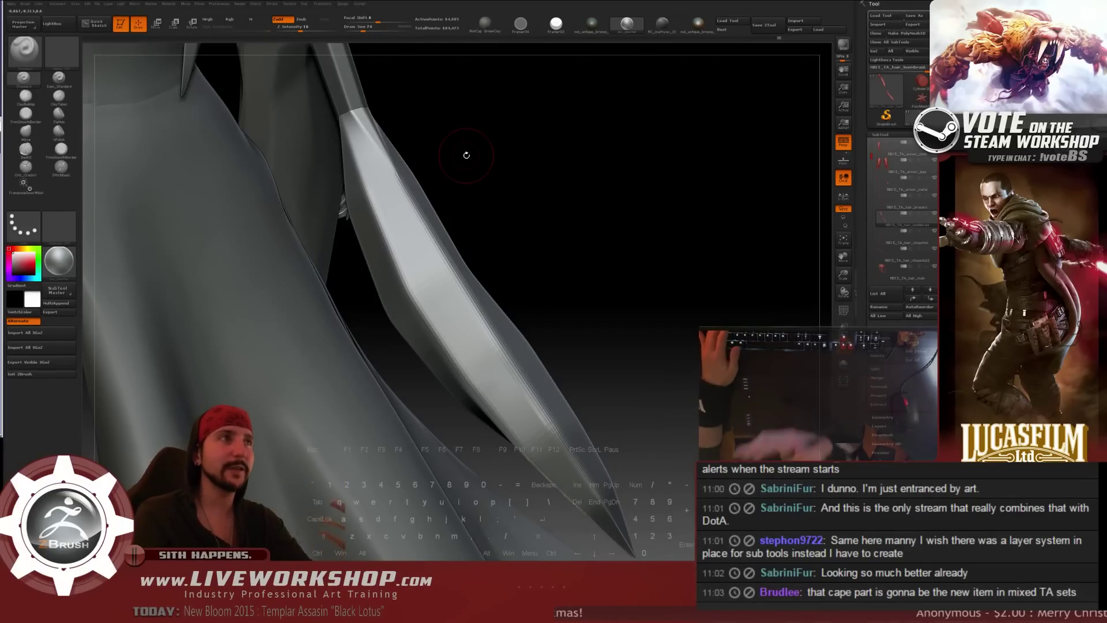
drag(526, 181, 408, 112)
drag(473, 133, 314, 111)
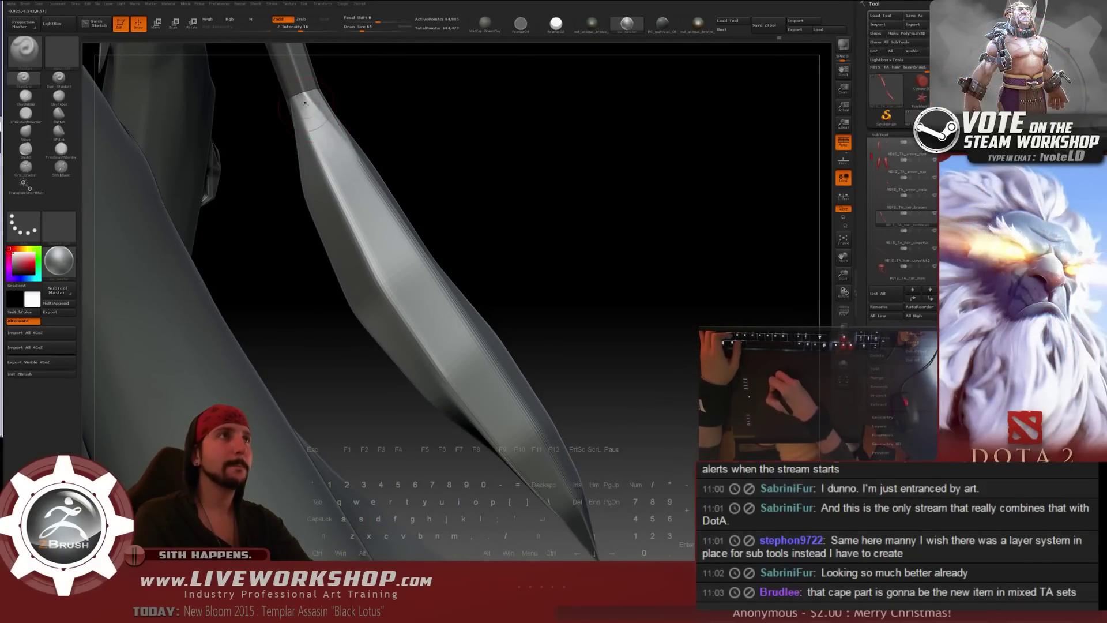
drag(309, 112, 323, 101)
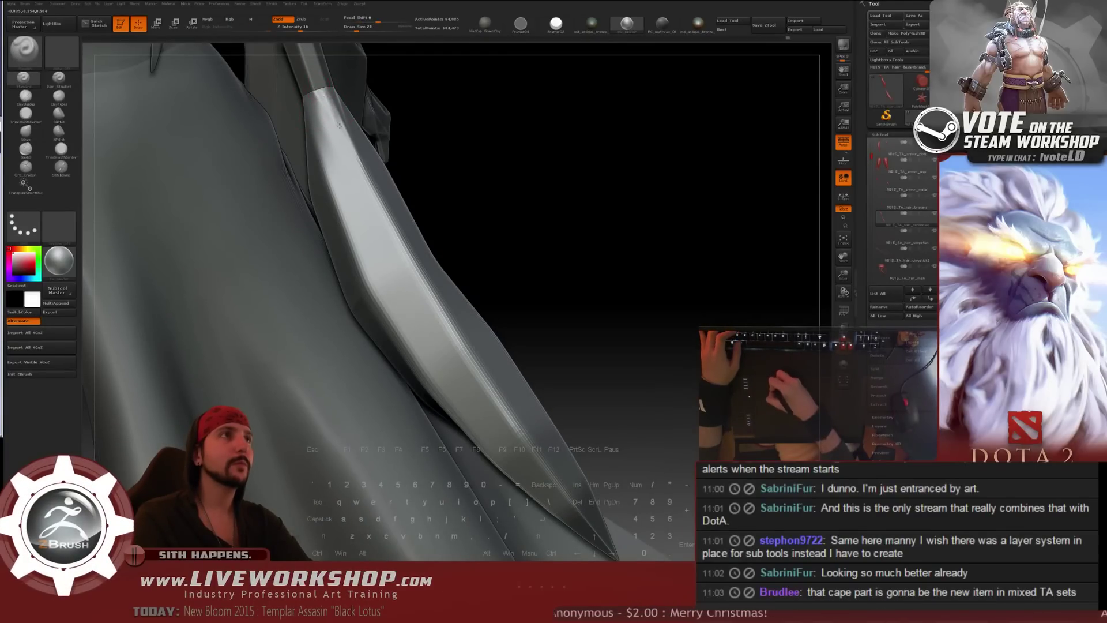
key(shift)
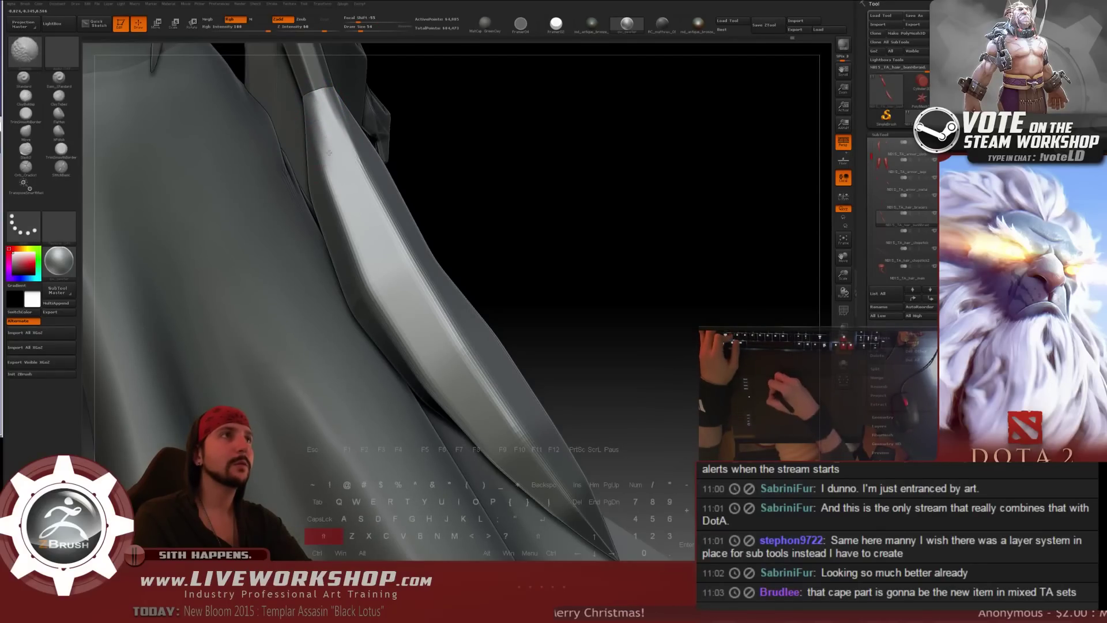
right_drag(320, 110, 331, 105)
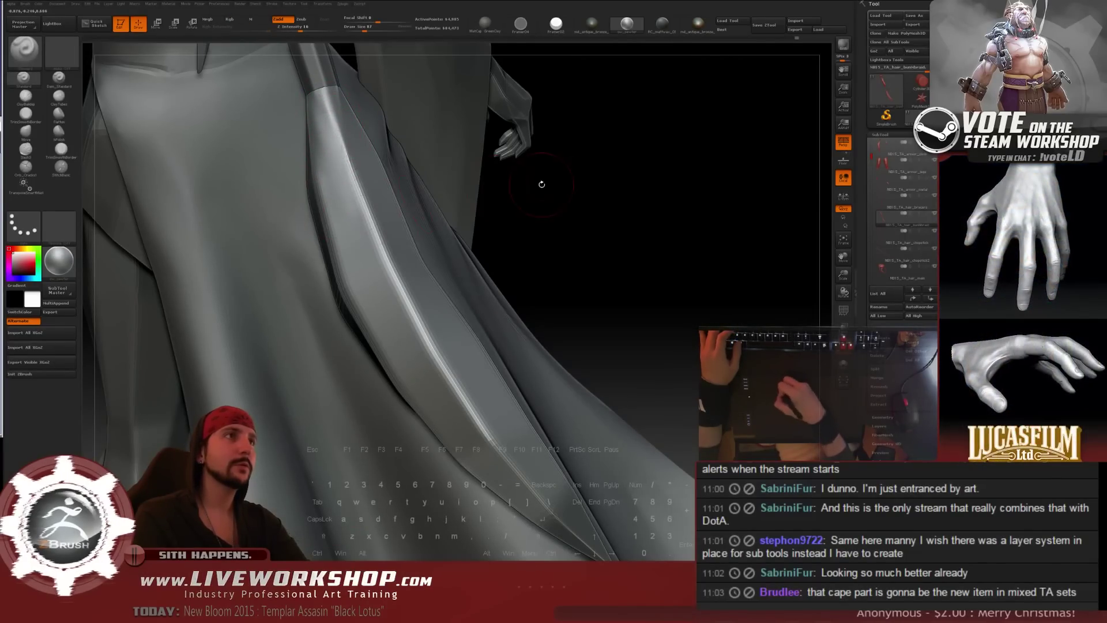
- Enlarge the brush and fill out the pointed end section's face alongside its long hard ridge
drag(541, 180, 331, 146)
drag(415, 149, 339, 152)
key(x)
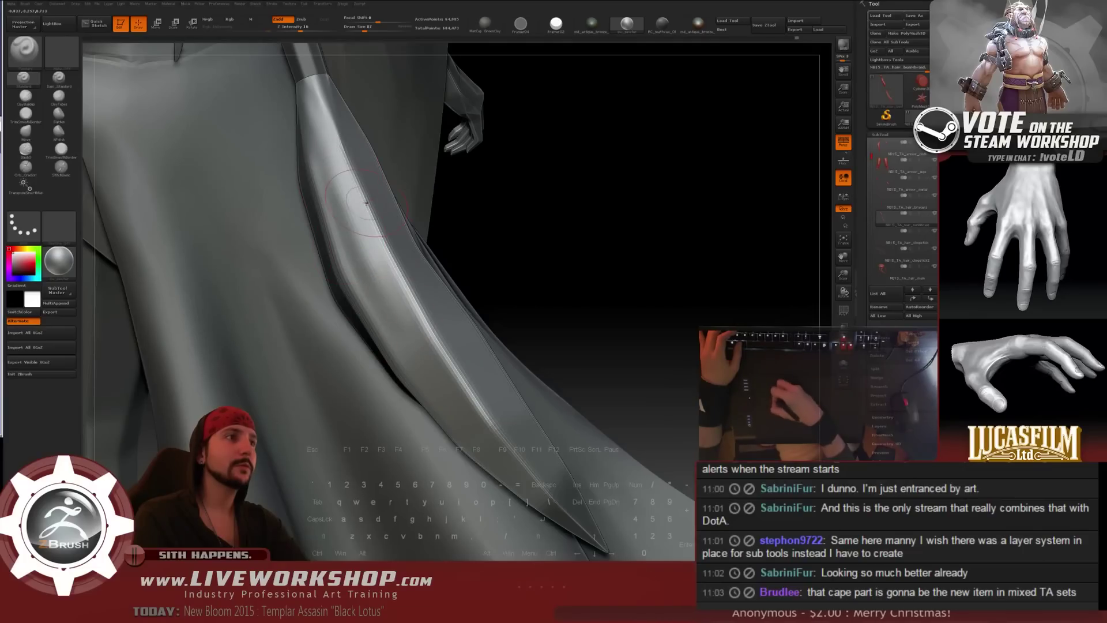
key(s)
drag(386, 288, 466, 427)
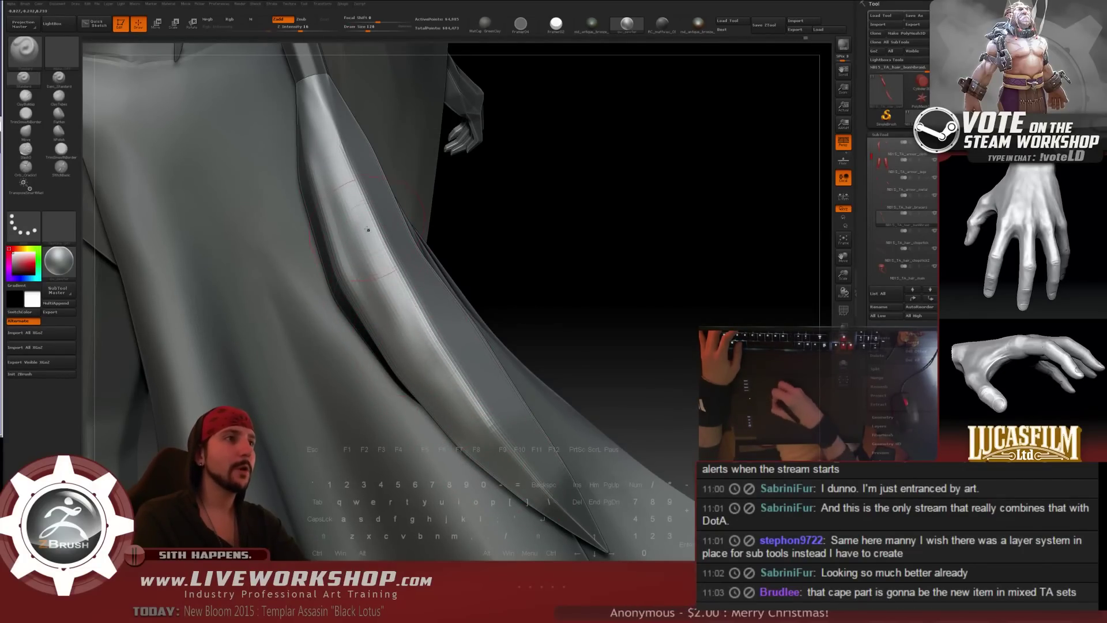
- Reduce the brush size, add volume to the upper half of the pointed end section's face, and smooth the strokes
key(s)
drag(375, 311, 363, 311)
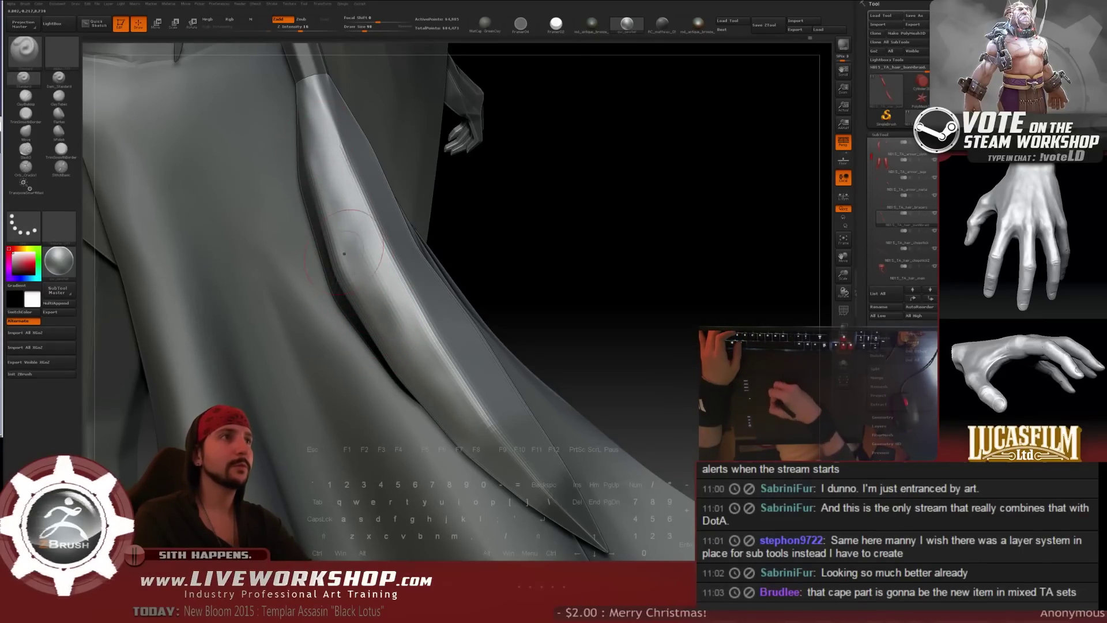
key(space)
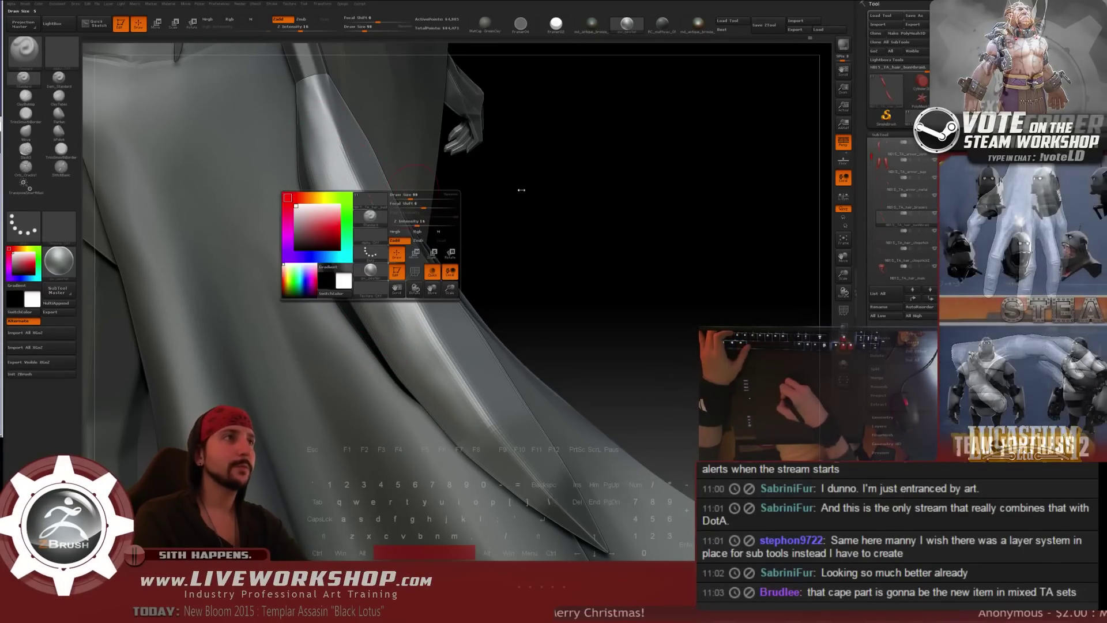
mouse_move(521, 190)
mouse_down()
mouse_move(530, 185)
mouse_move(520, 180)
mouse_up()
shift+drag(321, 136, 369, 249)
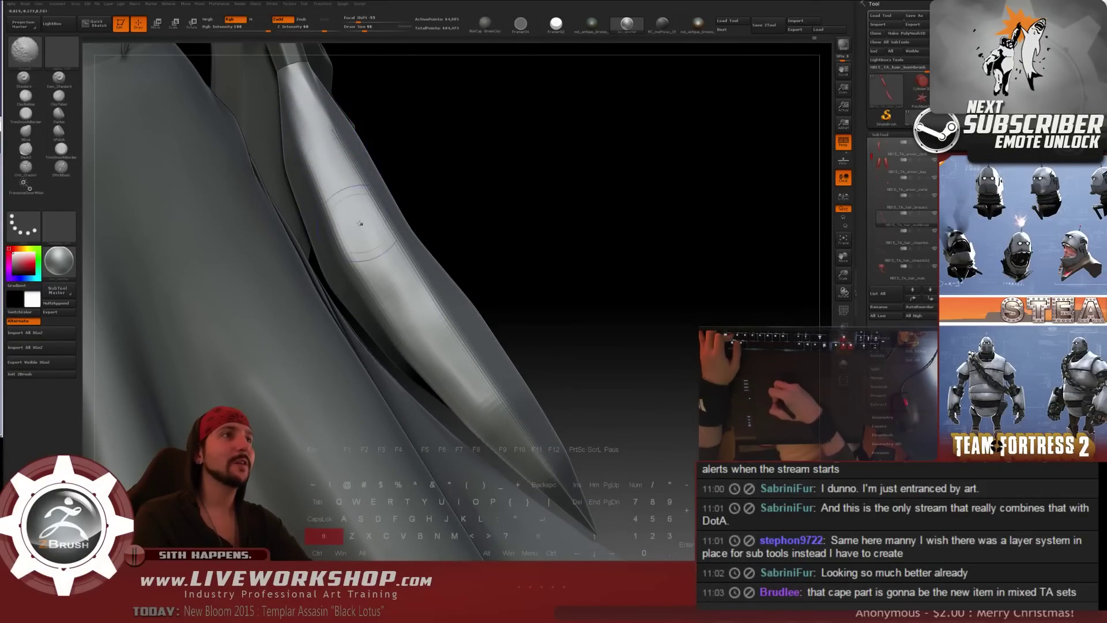
- Adjust the brush size and build up the upper half of the pointed end section beside its long hard ridge
drag(564, 228, 519, 217)
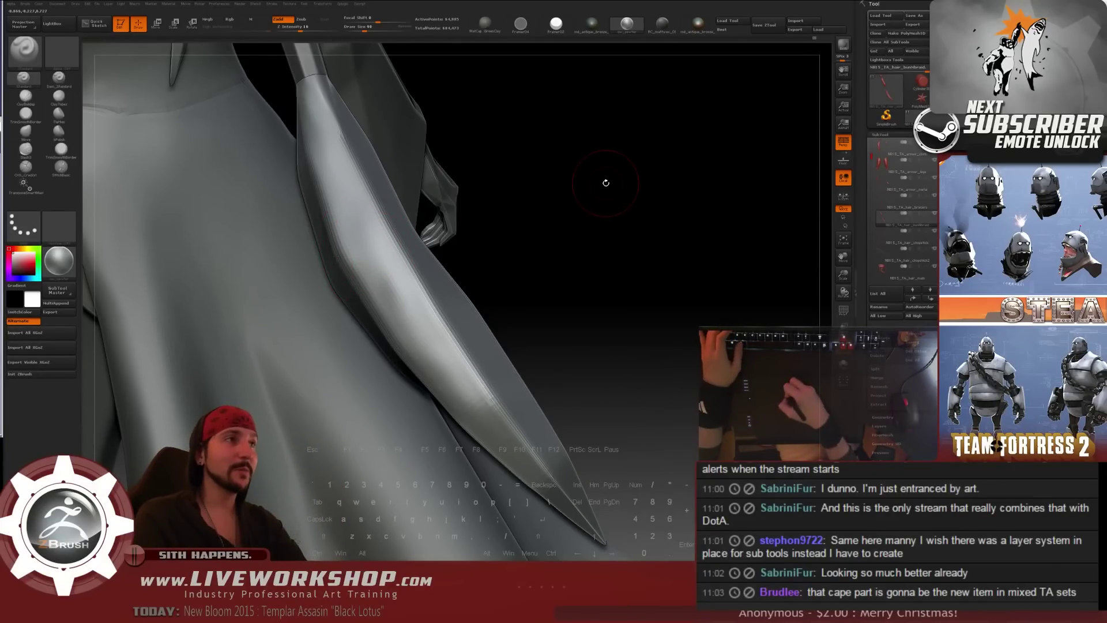
drag(606, 183, 462, 192)
key(s)
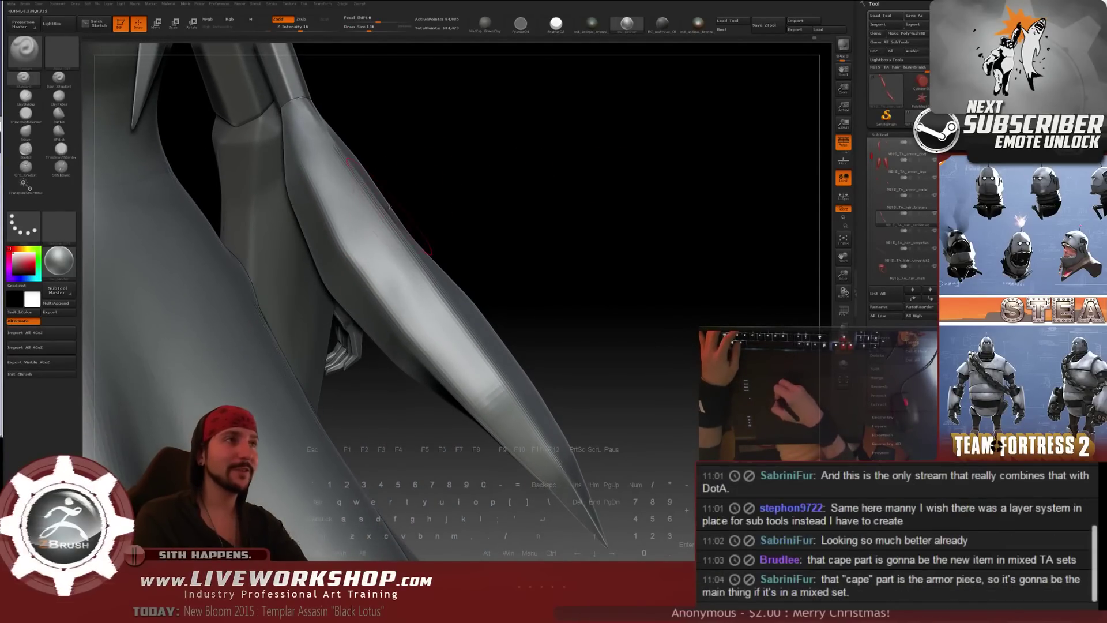
key(s)
drag(372, 211, 365, 211)
drag(487, 191, 352, 196)
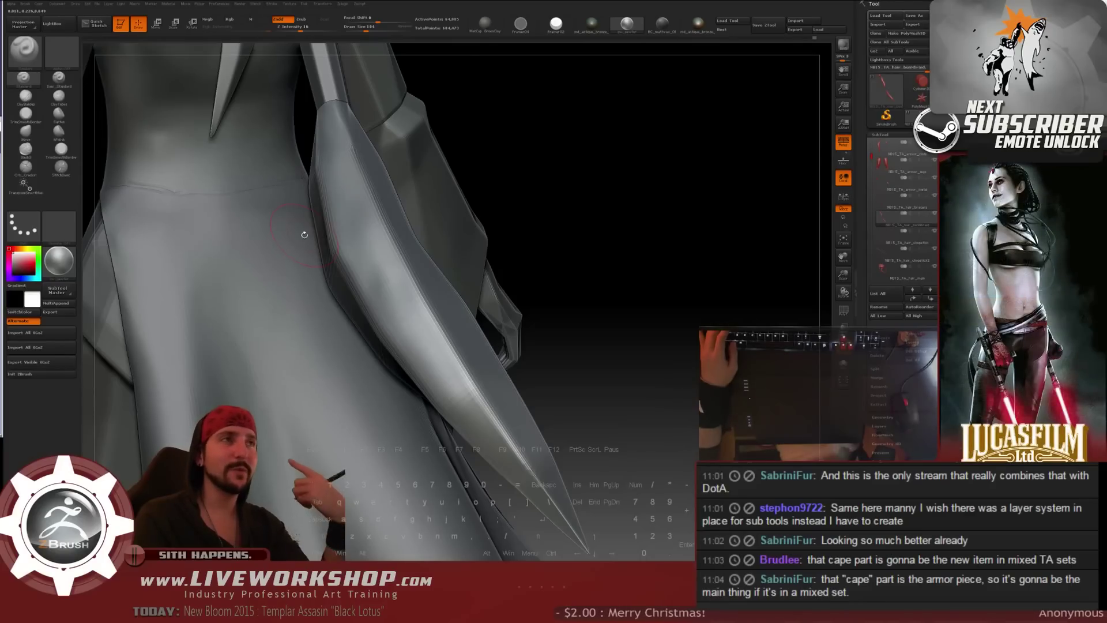
- Add volume just below the second hair band with a resized brush and smooth the face down to mid-length
drag(615, 180, 390, 188)
drag(574, 146, 628, 145)
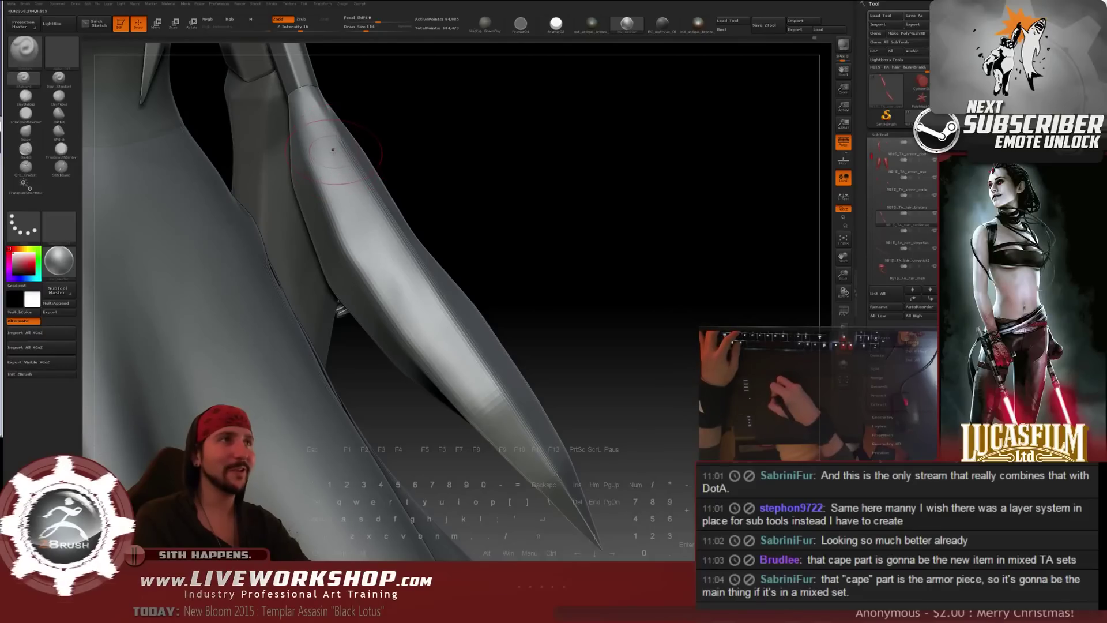
key(s)
click(317, 140)
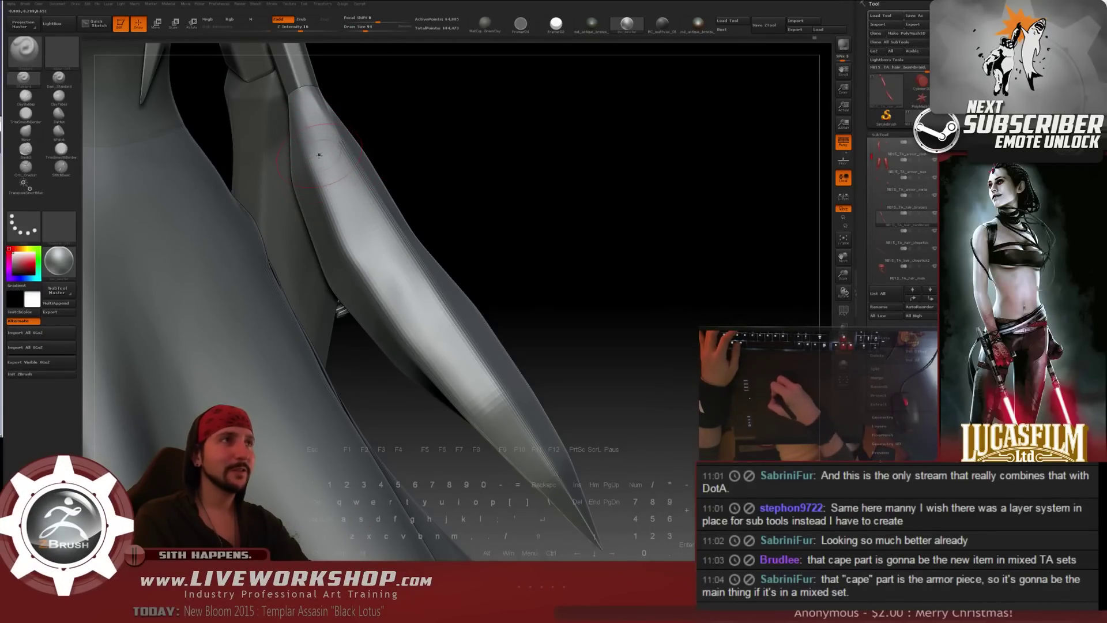
drag(519, 168, 464, 170)
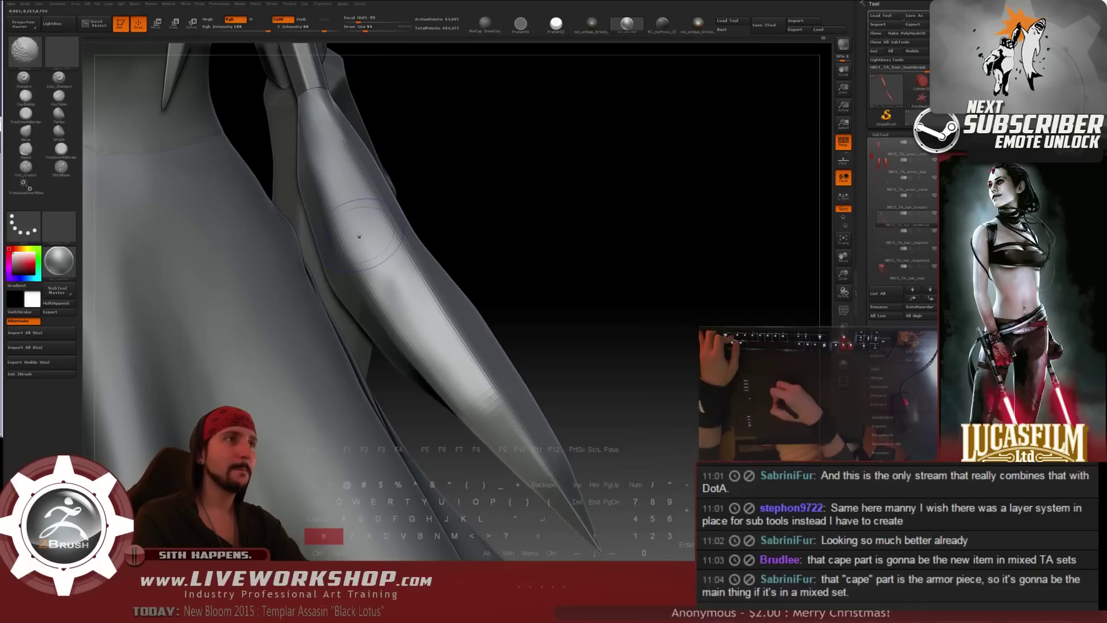
drag(511, 234, 496, 242)
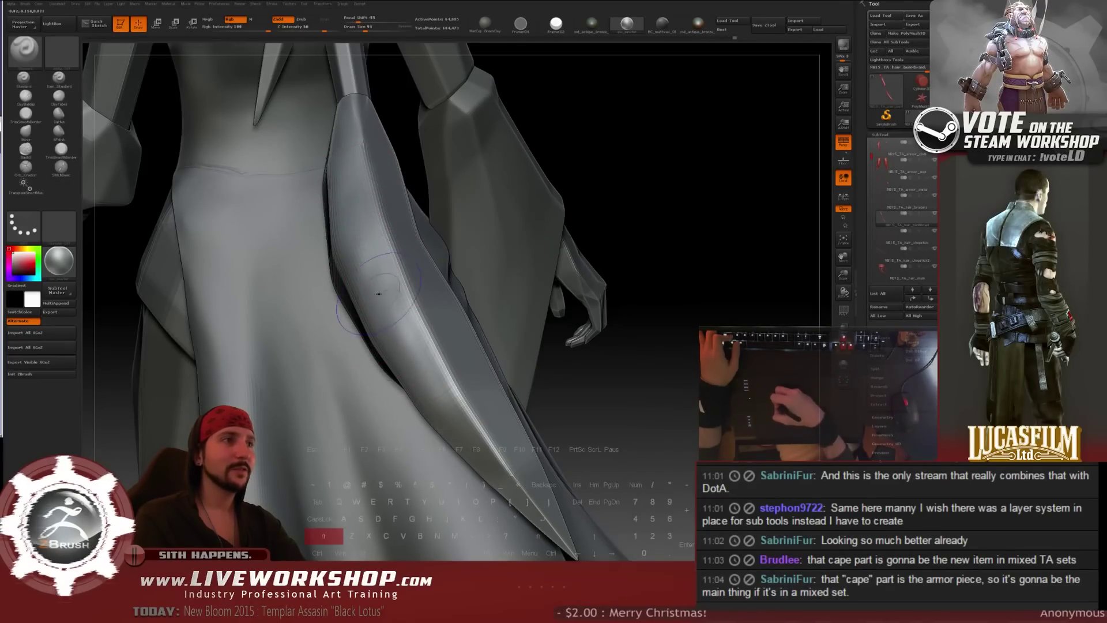
key(shift)
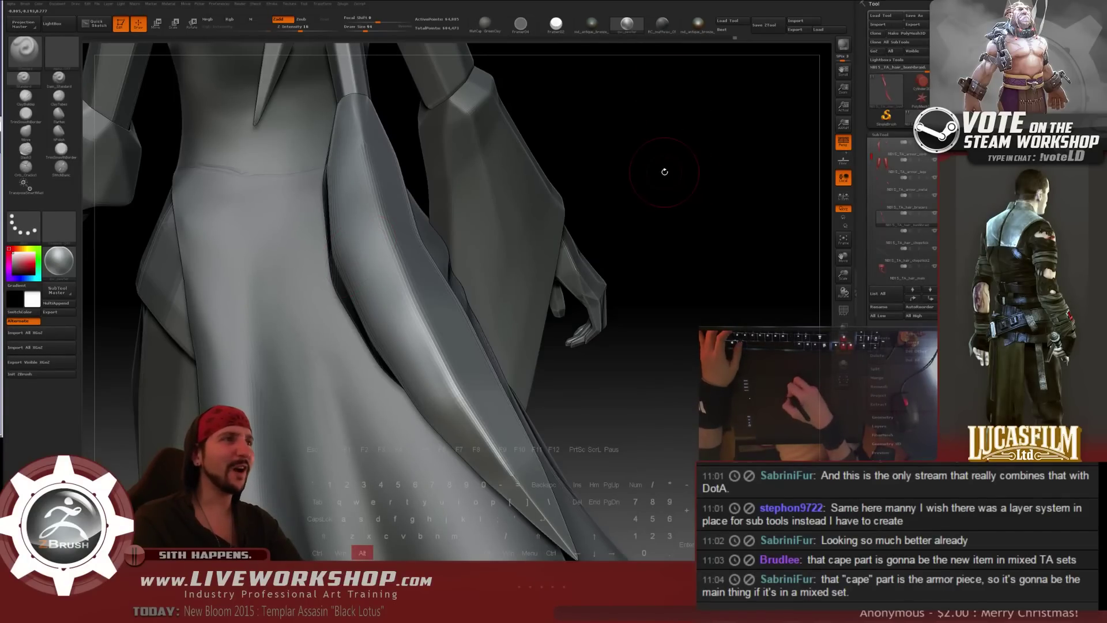
- Round out the lower half of the pointed end section towards the tip and smooth the strokes
drag(664, 172, 427, 189)
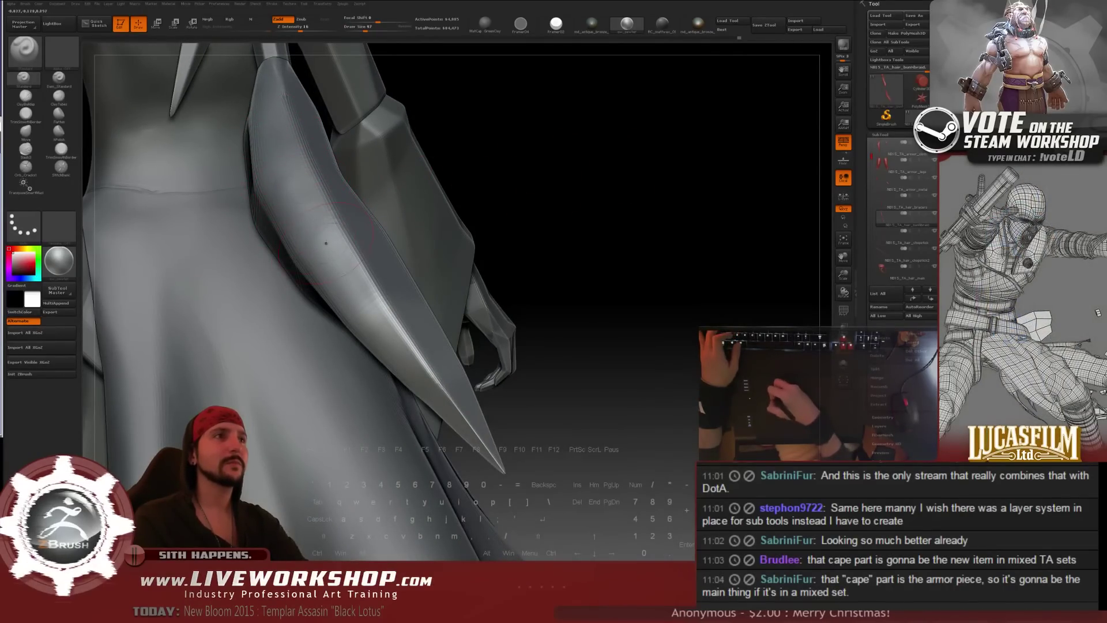
key(shift)
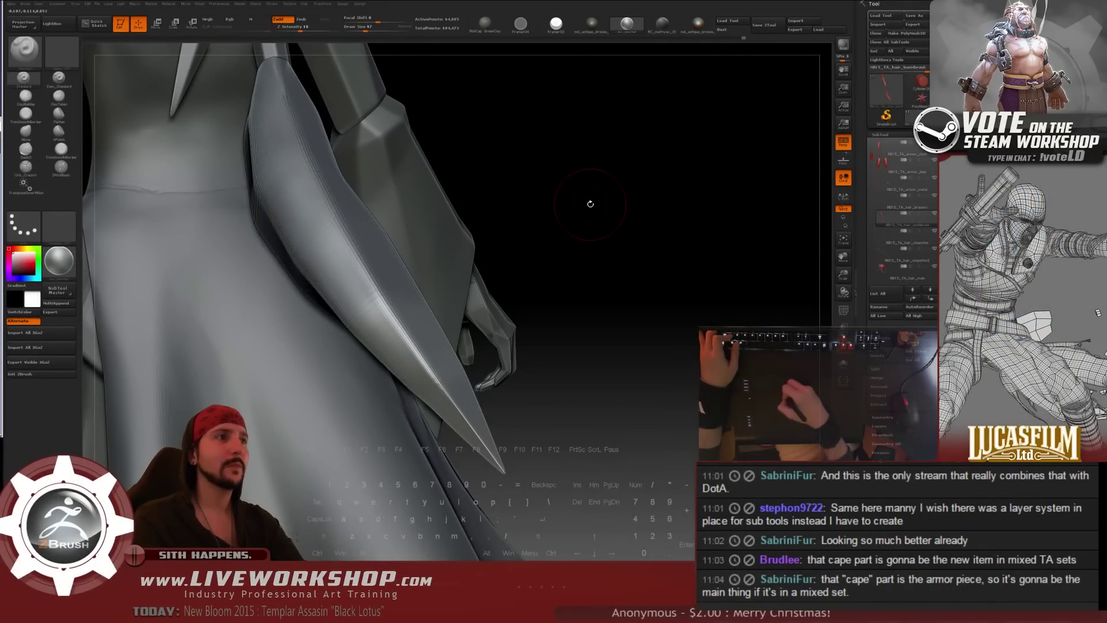
mouse_move(588, 203)
mouse_down()
mouse_move(508, 199)
mouse_move(348, 260)
mouse_up()
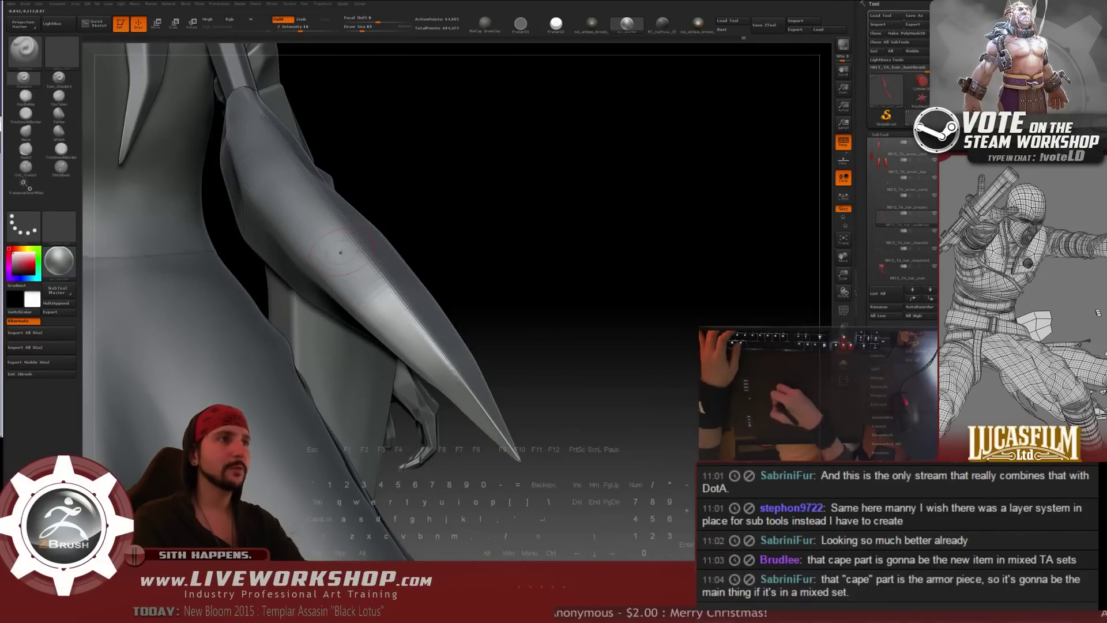
mouse_move(518, 248)
alt+mouse_down()
mouse_move(509, 236)
mouse_move(345, 283)
mouse_move(400, 332)
mouse_move(364, 290)
alt+mouse_up()
drag(429, 351, 452, 348)
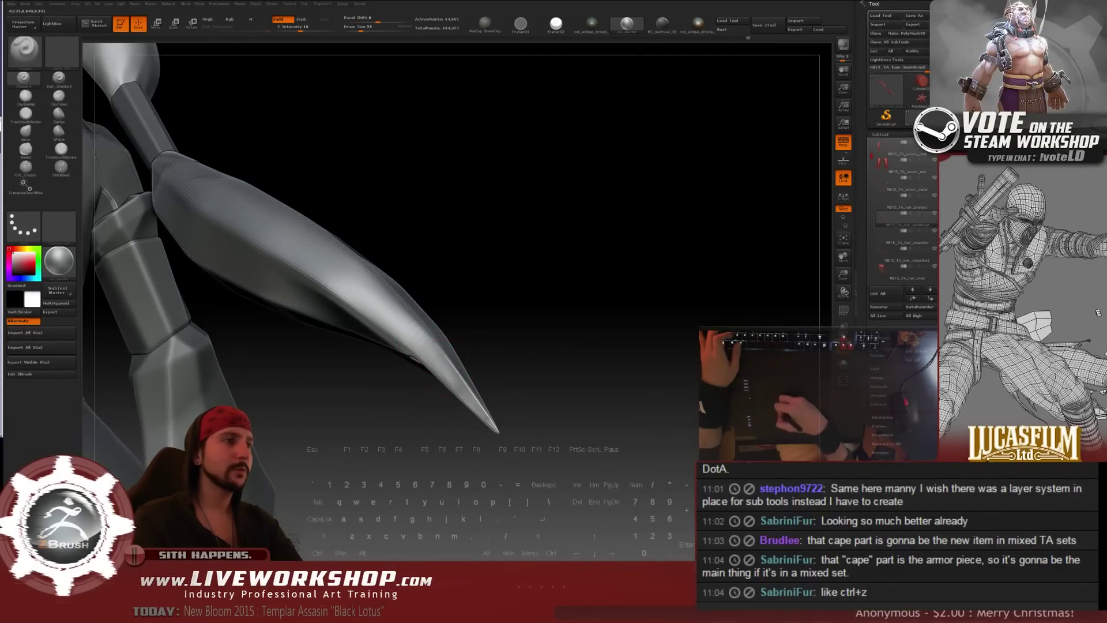
key(shift)
mouse_move(496, 301)
mouse_down()
mouse_move(734, 447)
mouse_move(698, 291)
mouse_move(569, 272)
mouse_up()
- Resize the brush and soften the hard bend where the pointed end section narrows into its tip
key(s)
drag(346, 238, 354, 238)
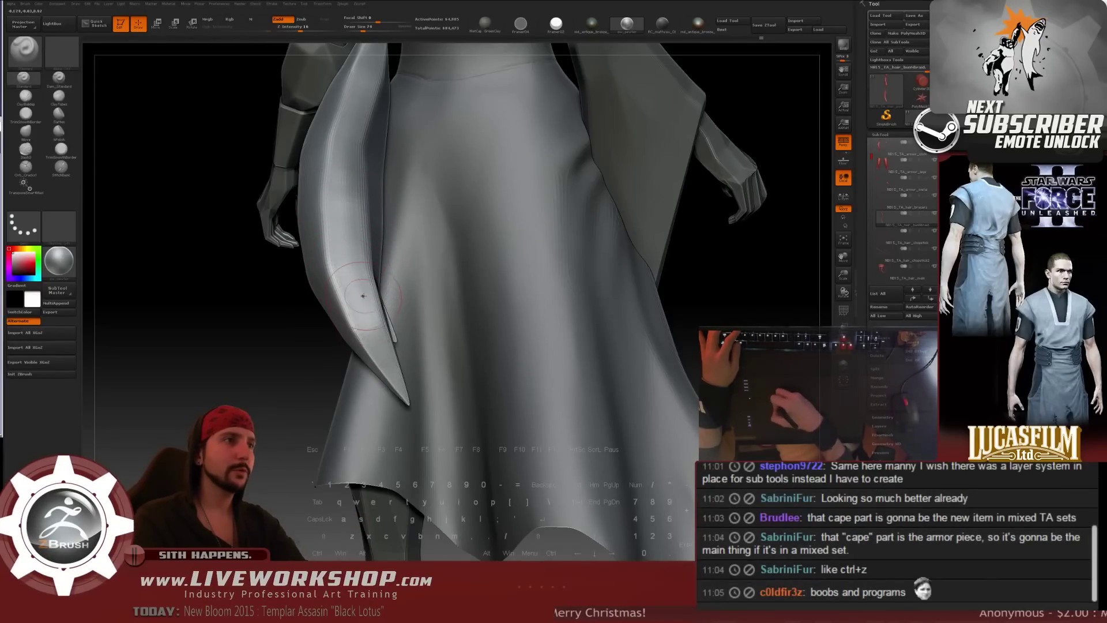
key(s)
alt+drag(265, 326, 279, 343)
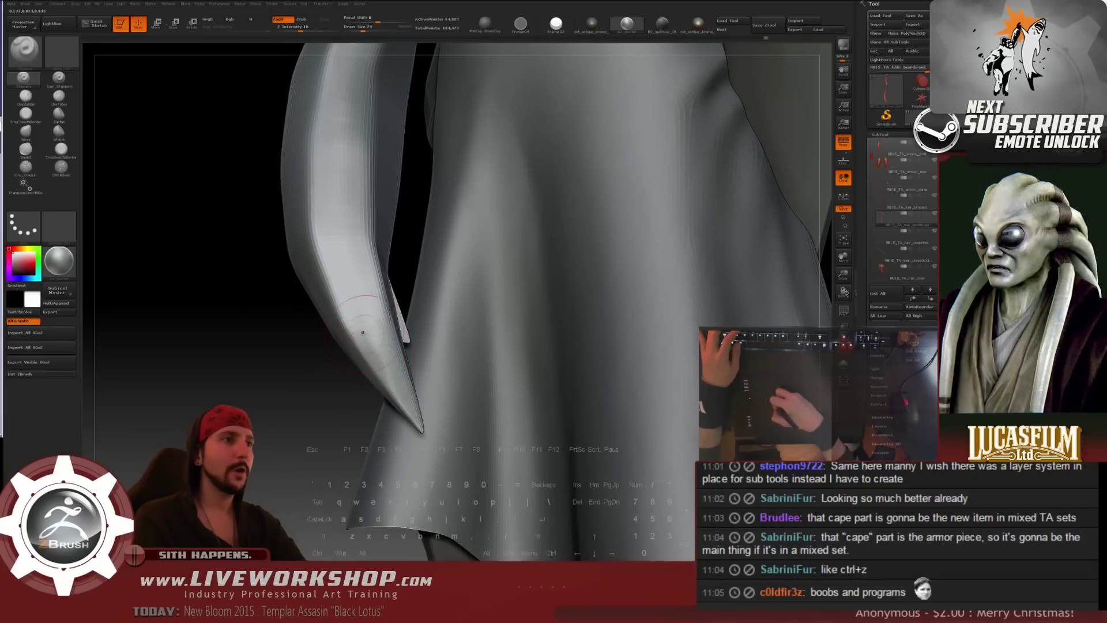
key(shift)
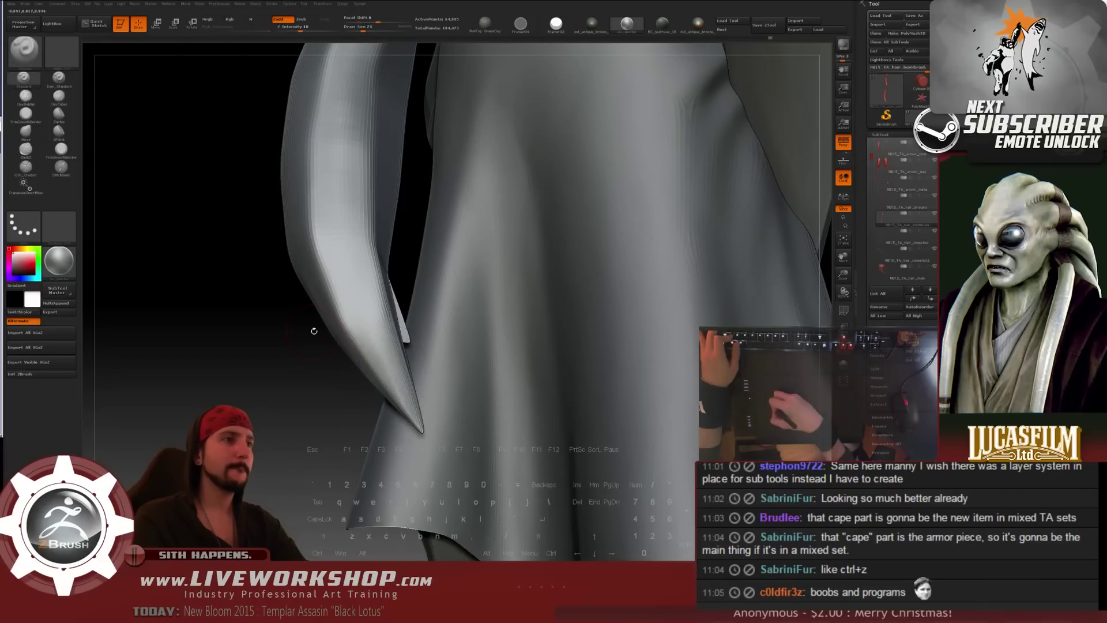
- Enlarge the brush, fill out the ponytail end's outer face above the tip, and smooth the curve
alt+drag(313, 329, 308, 414)
key(bracketright)
key(bracketright)
key(bracketright)
mouse_move(316, 291)
mouse_down()
mouse_move(324, 224)
mouse_move(319, 239)
mouse_up()
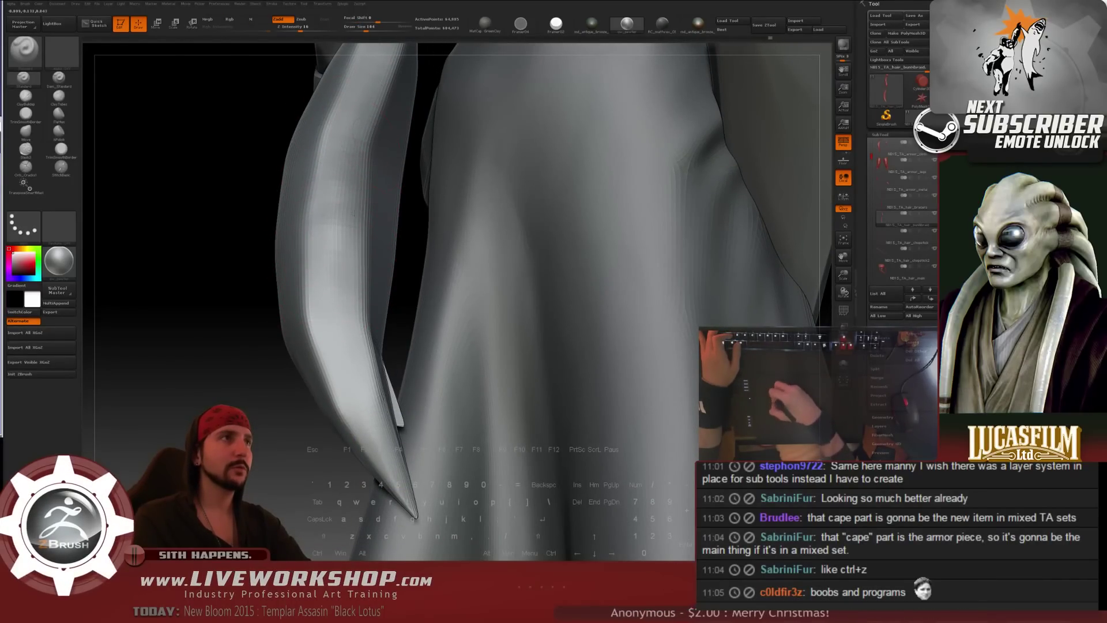
key(shift)
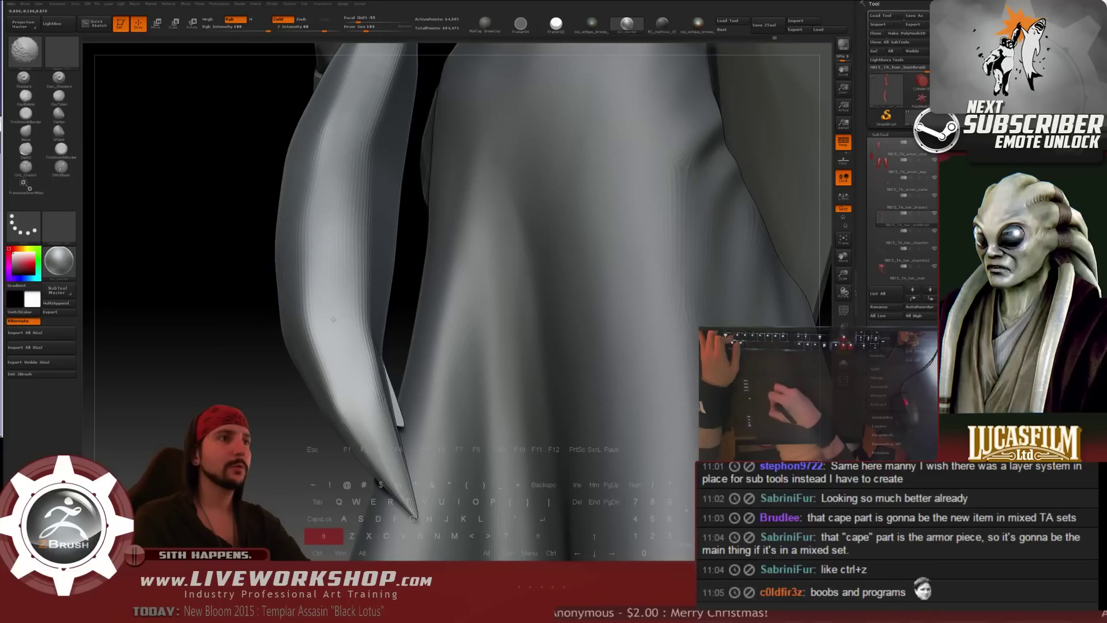
mouse_move(328, 323)
mouse_down()
mouse_move(330, 392)
mouse_move(357, 403)
mouse_up()
key(shift)
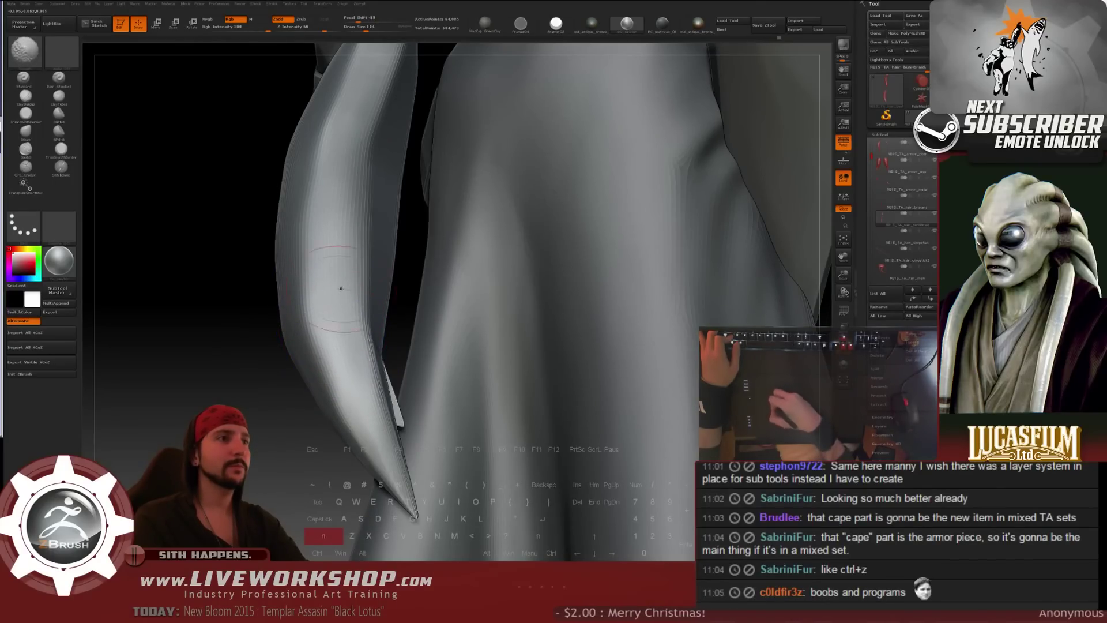
- Smooth the length of the pointed end section's outer face into an even, rounded surface
drag(223, 246, 248, 254)
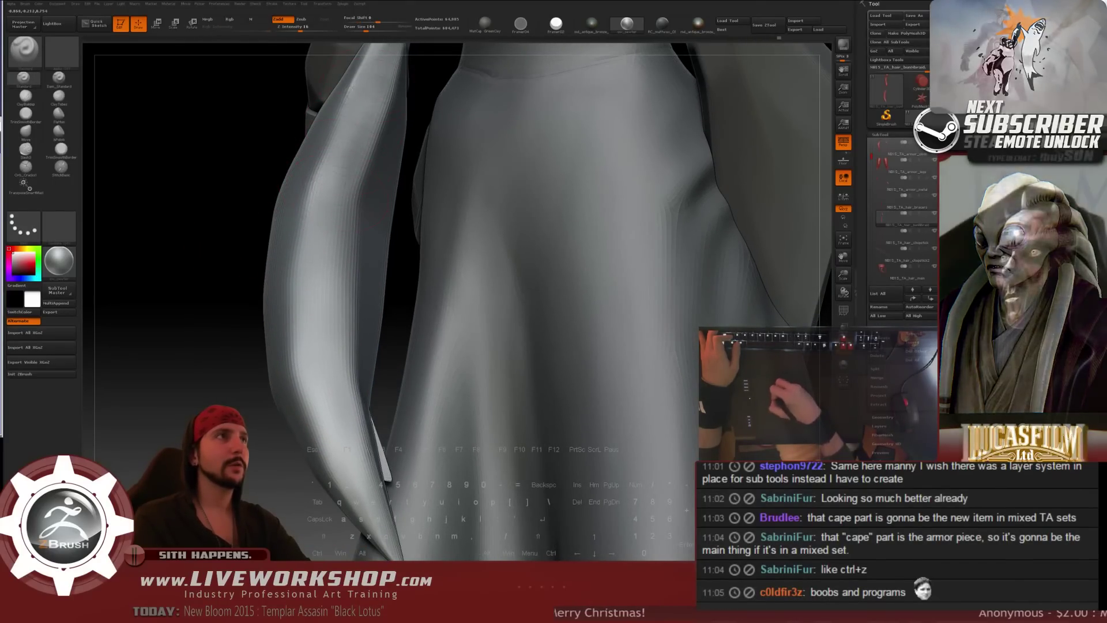
key(shift)
drag(173, 231, 283, 207)
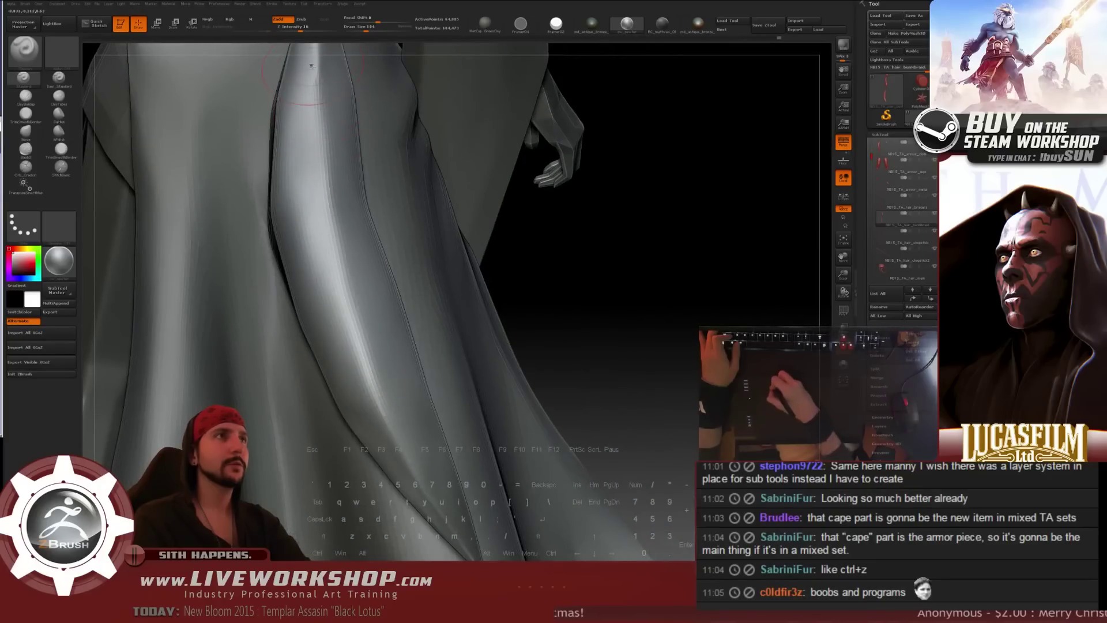
key(shift)
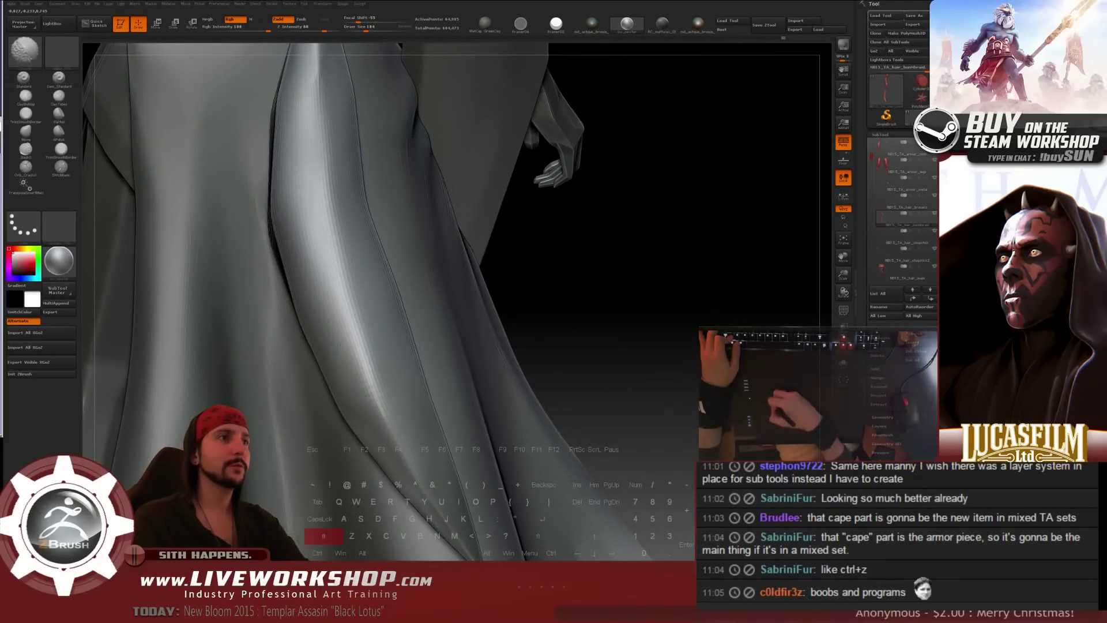
drag(686, 295, 463, 297)
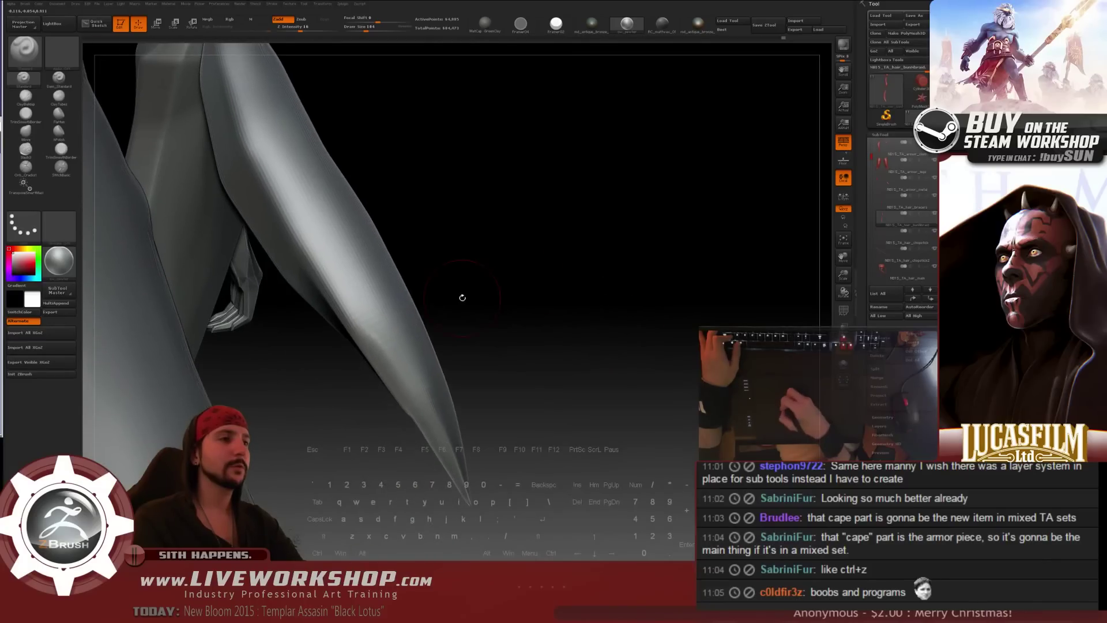
- Build up and smooth the long ridge along the opposite side of the pointed end section down to the tip
alt+drag(508, 250, 332, 106)
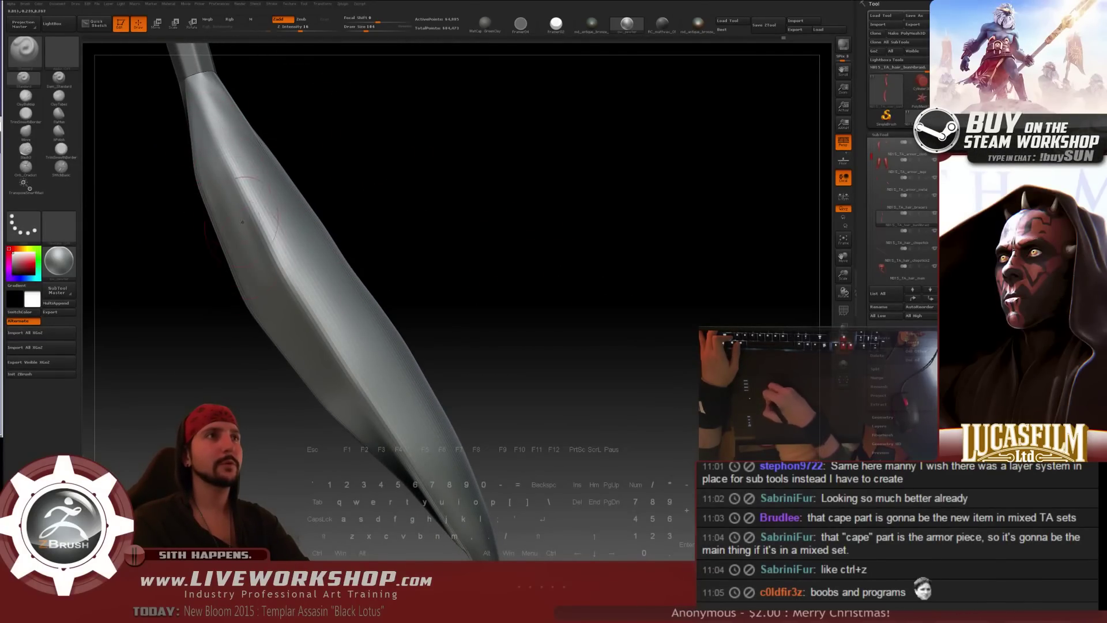
drag(252, 216, 232, 220)
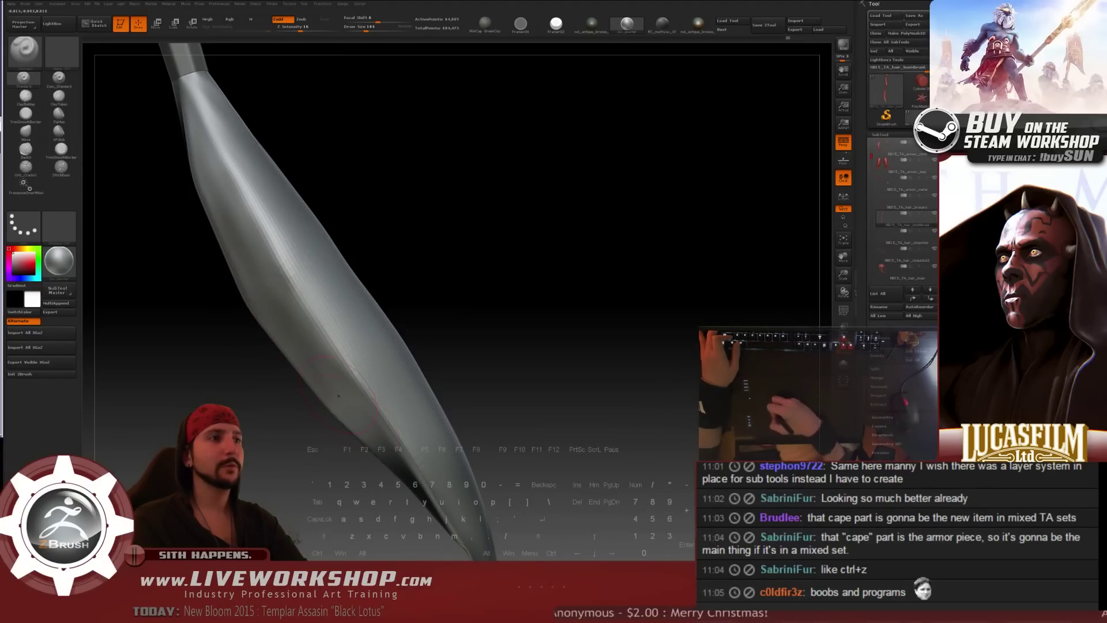
mouse_move(340, 386)
mouse_down()
mouse_move(365, 313)
mouse_move(527, 250)
mouse_move(365, 253)
mouse_up()
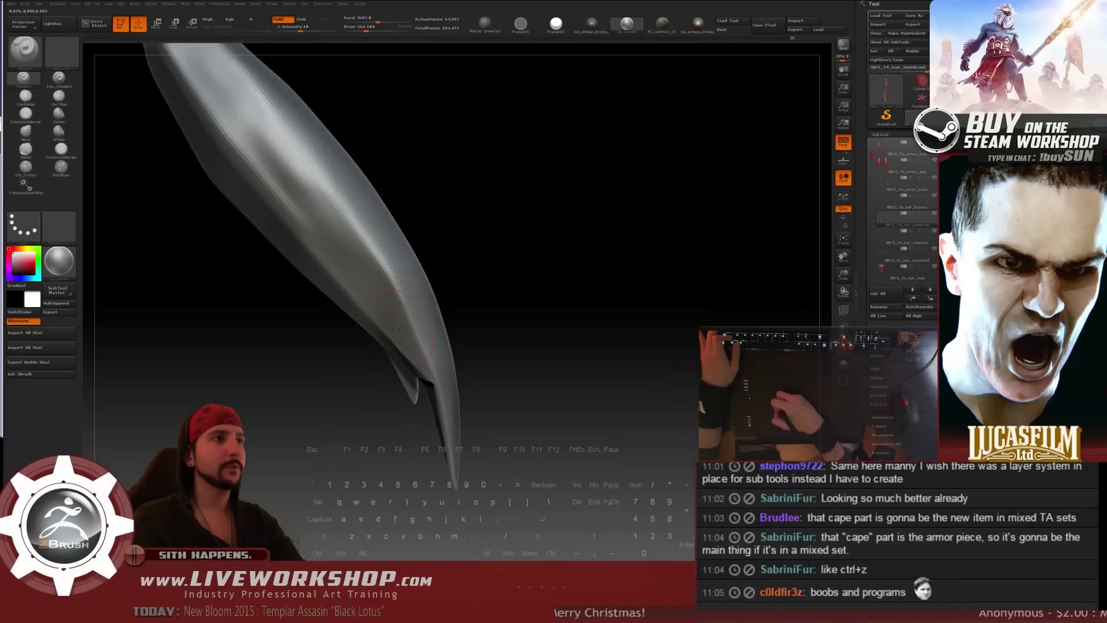
key(shift)
mouse_move(534, 259)
mouse_down()
mouse_move(549, 306)
mouse_move(596, 213)
mouse_move(549, 178)
mouse_move(575, 270)
mouse_move(606, 227)
mouse_move(573, 247)
mouse_move(506, 193)
mouse_move(293, 264)
mouse_move(309, 283)
mouse_up()
key(shift)
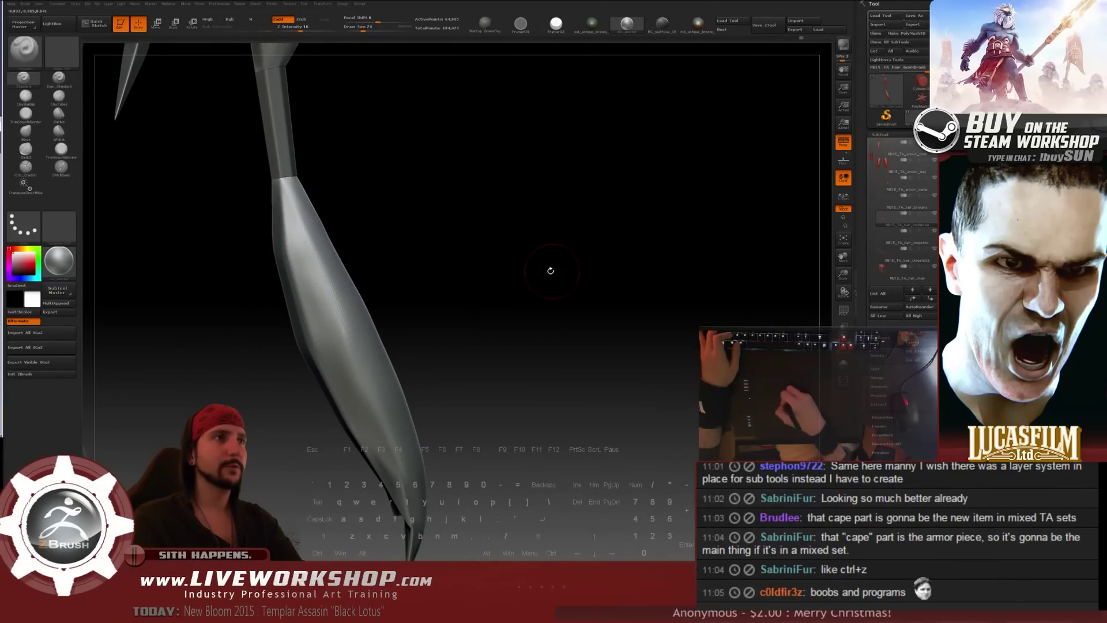
- Enlarge the brush, fill out the flat inner face of the pointed end section, and smooth its edges
mouse_move(549, 267)
mouse_down()
mouse_move(408, 321)
mouse_move(412, 300)
mouse_move(163, 401)
mouse_up()
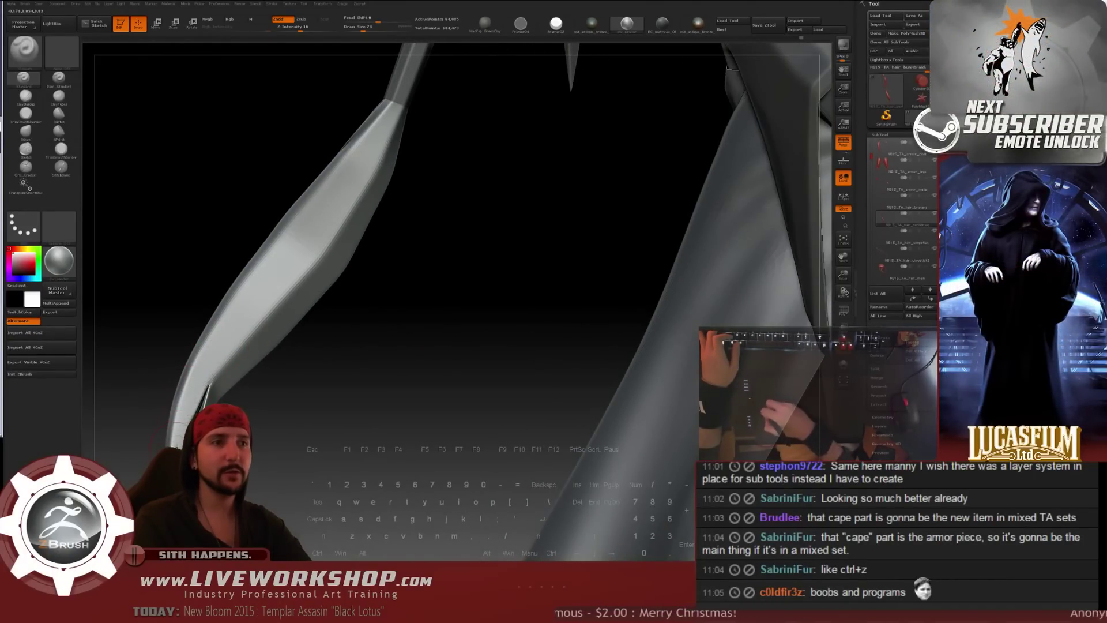
drag(208, 362, 300, 368)
key(s)
click(212, 348)
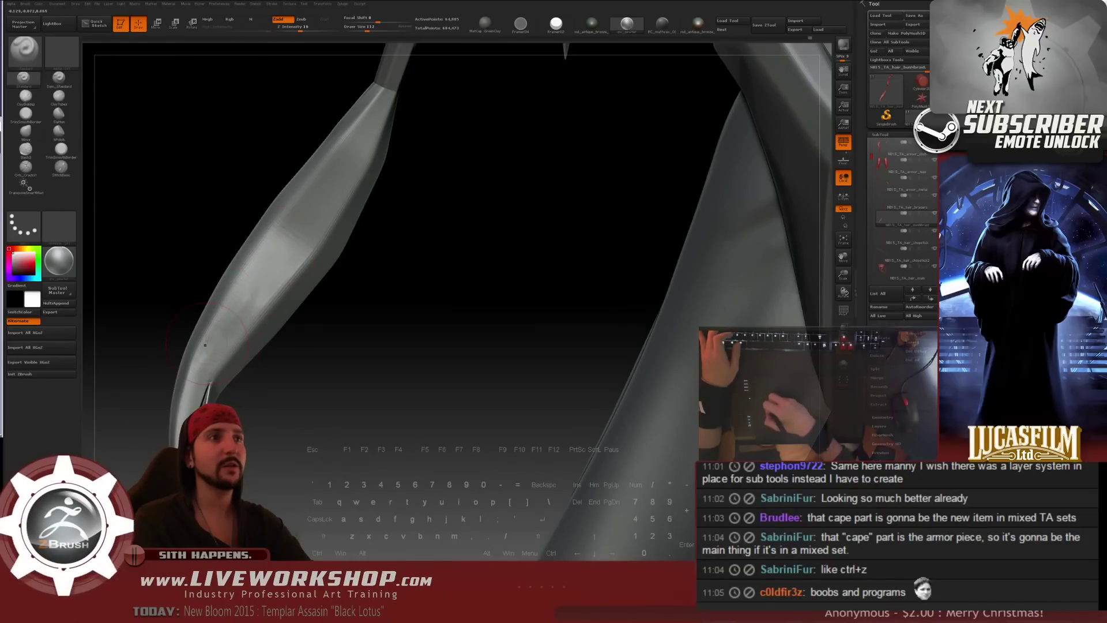
drag(347, 303, 234, 339)
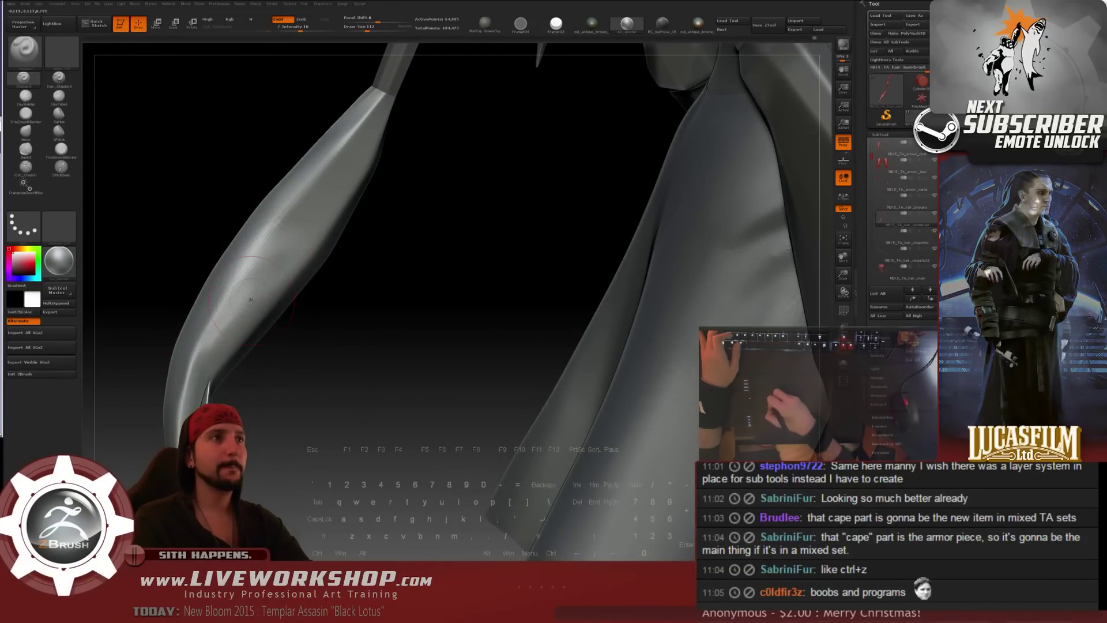
key(shift)
mouse_move(215, 335)
mouse_down()
mouse_move(199, 369)
mouse_move(241, 409)
mouse_up()
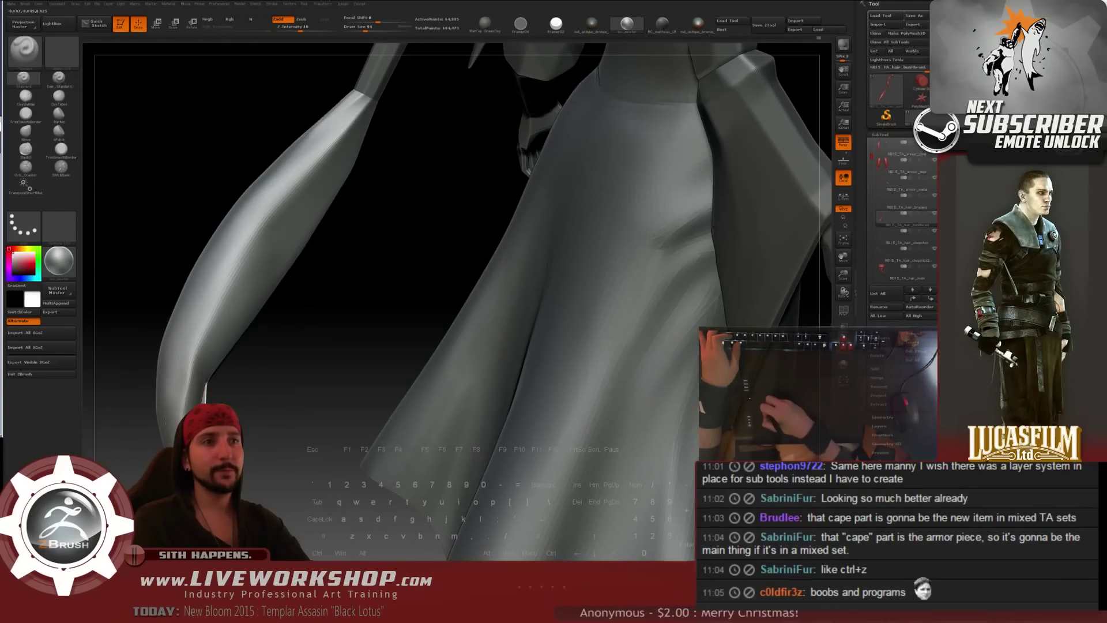
key(shift)
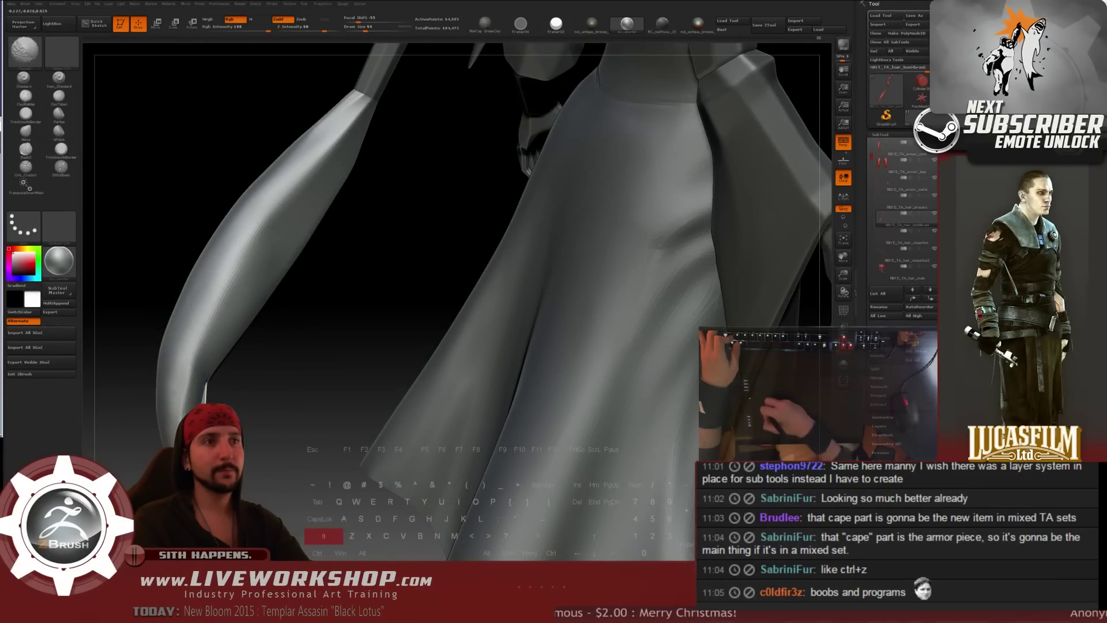
- Smooth the upper inner face of the pointed end section and check the ponytail on the whole figure
drag(314, 277, 295, 279)
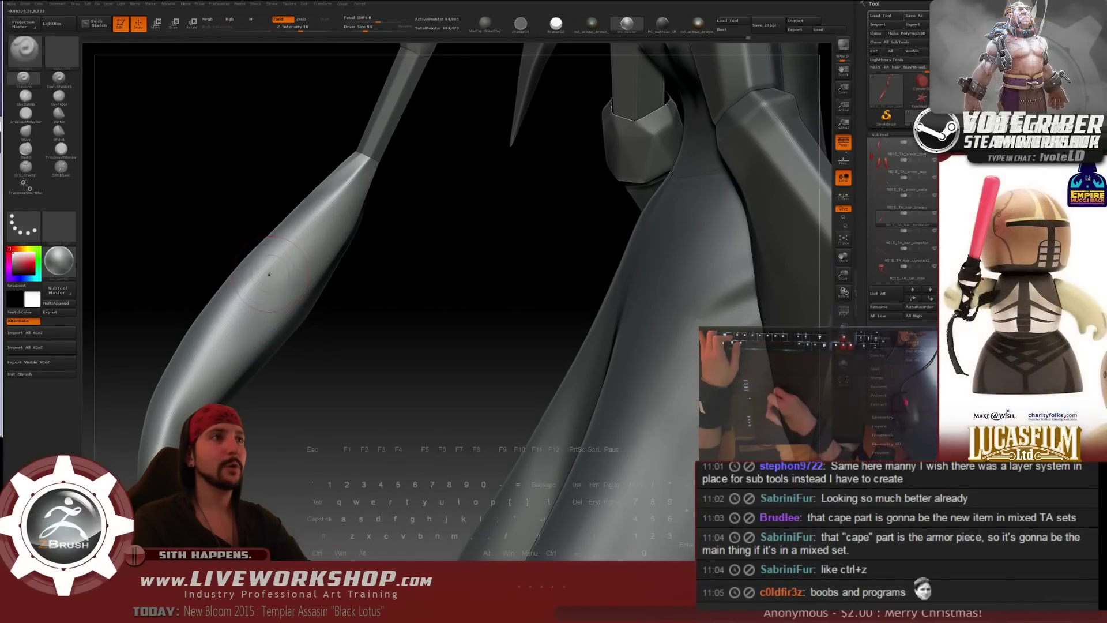
key(shift)
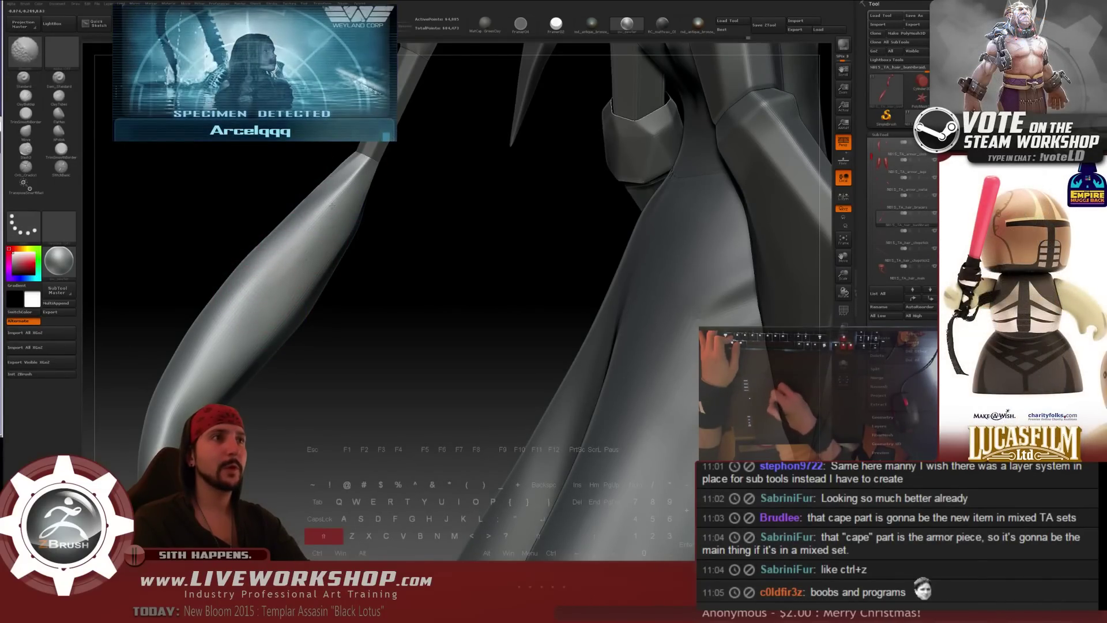
key(f)
drag(251, 203, 568, 196)
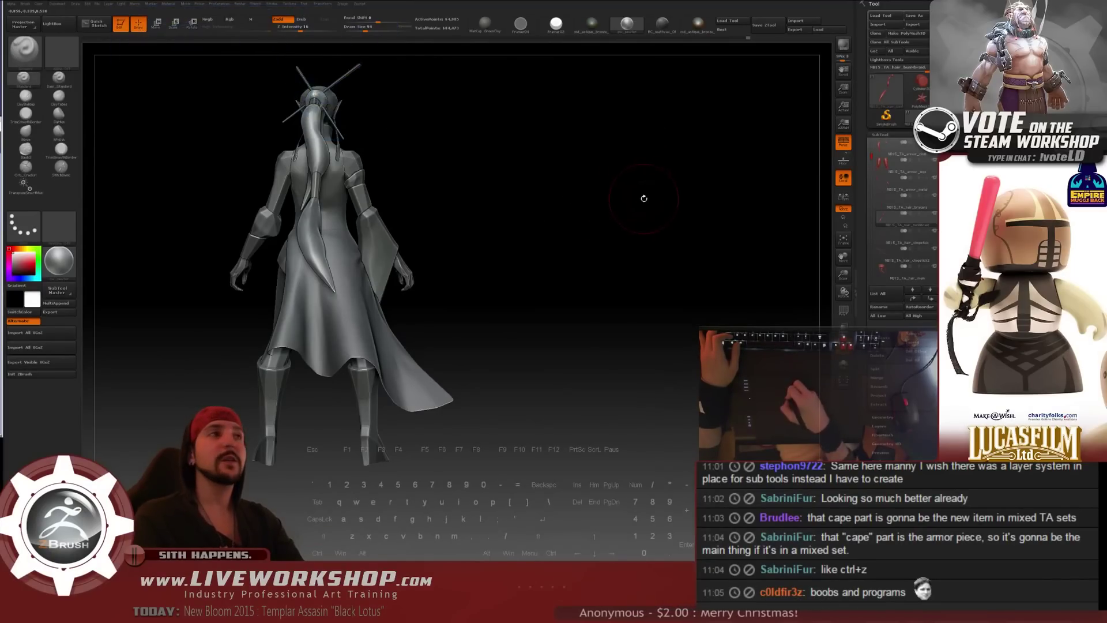
drag(645, 198, 549, 179)
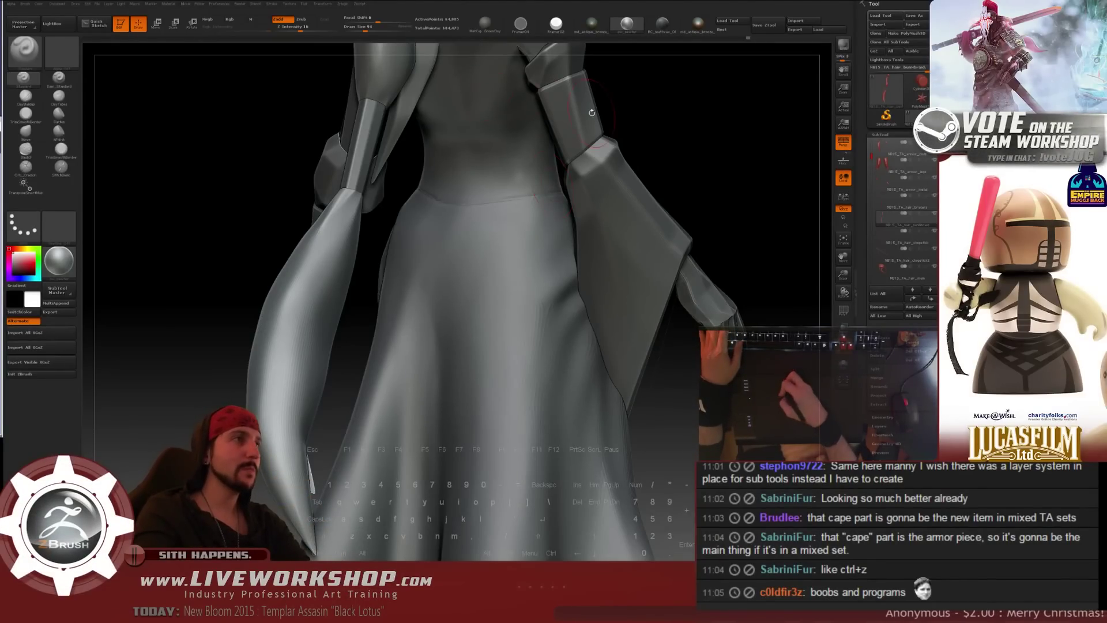
- Smooth the middle stretch of the pointed end section's surface, checking its silhouette against the figure from behind
alt+drag(690, 131, 402, 178)
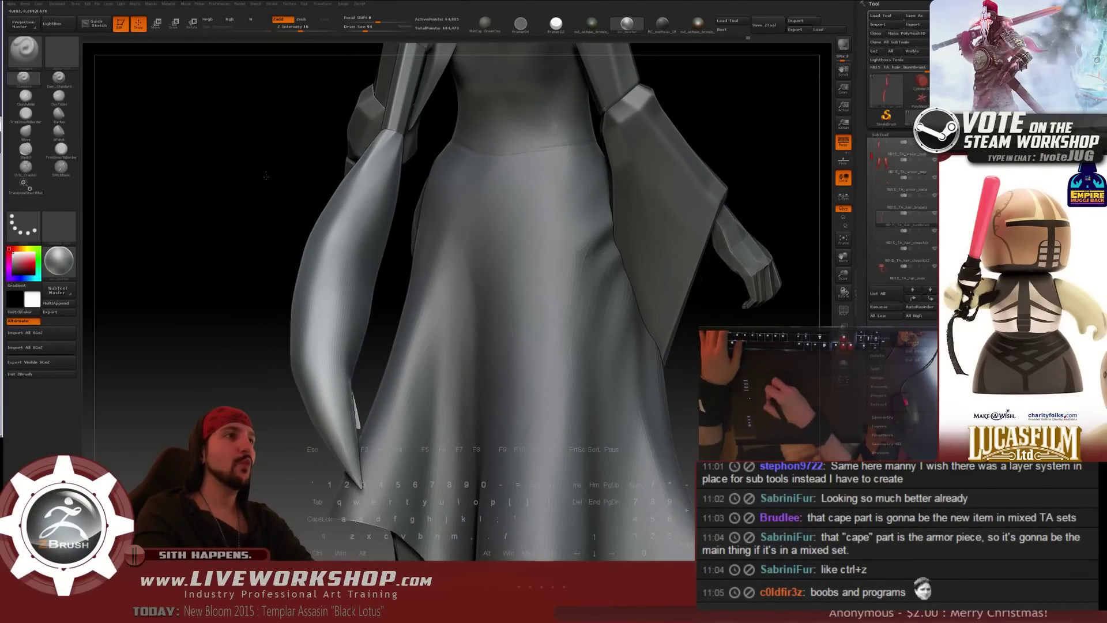
drag(266, 177, 245, 174)
key(shift)
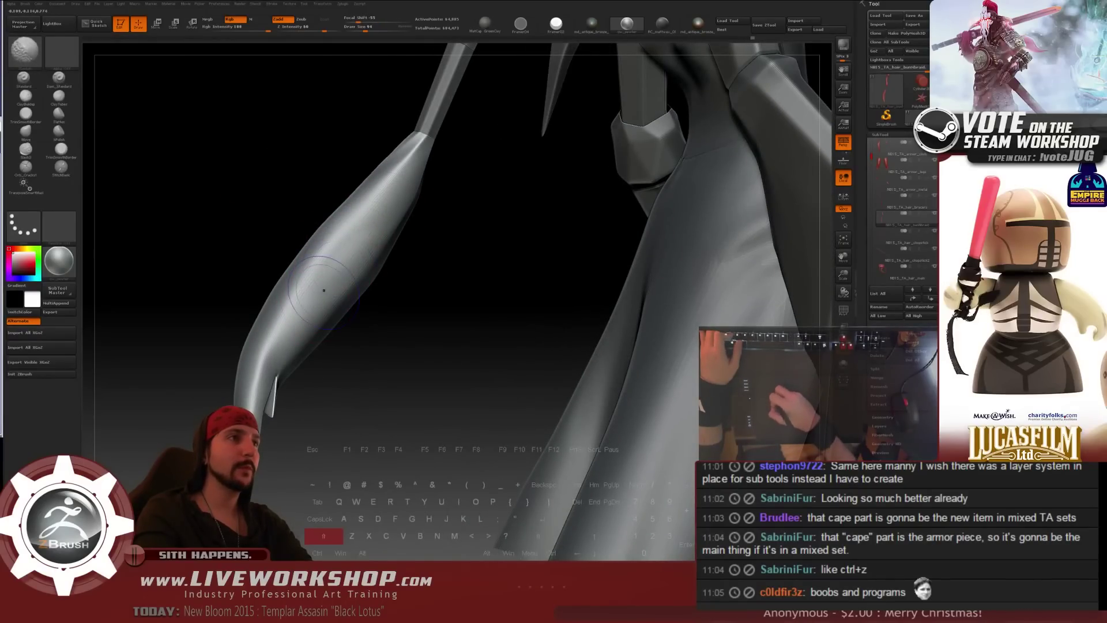
drag(406, 248, 450, 280)
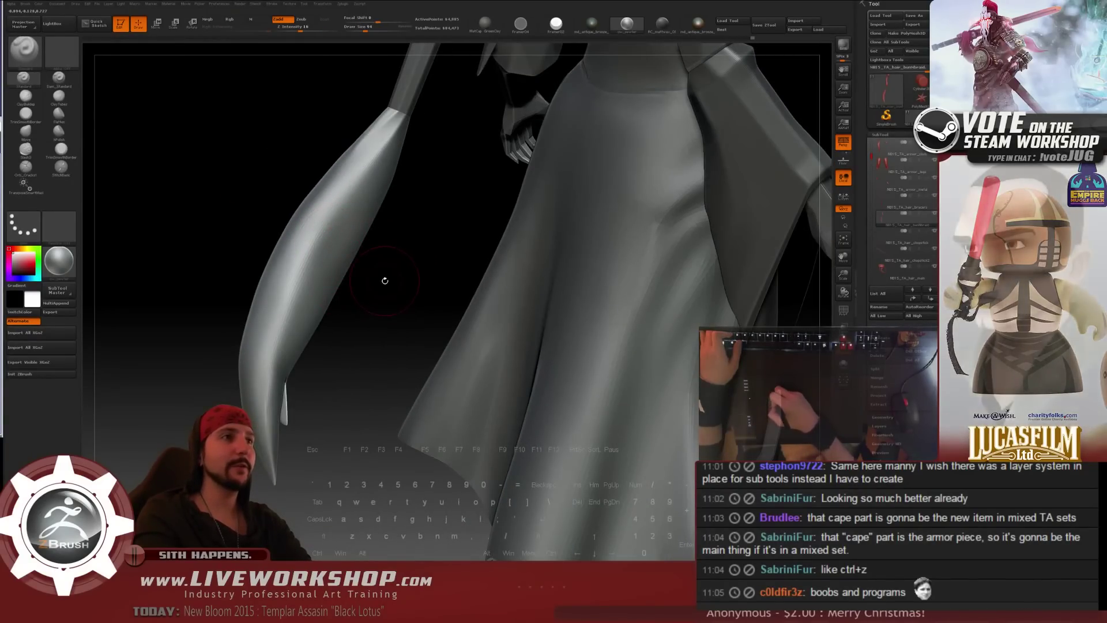
drag(383, 279, 372, 276)
mouse_move(346, 236)
mouse_down()
mouse_move(440, 257)
mouse_move(429, 221)
mouse_up()
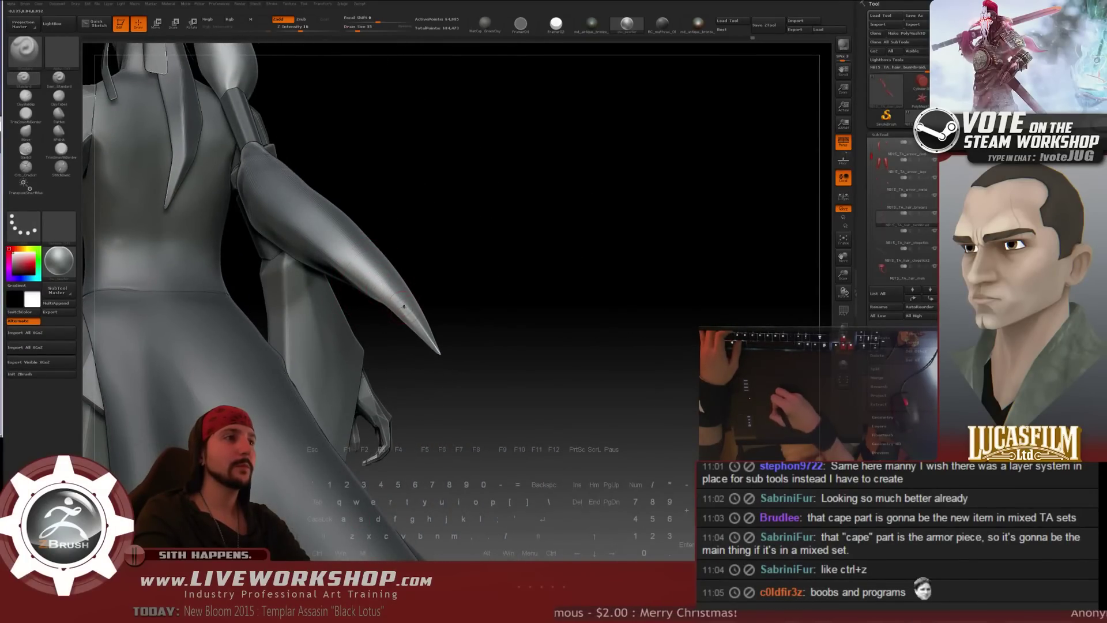
- Refine and smooth the curved lower part of the pointed end section just above its tip
key(shift)
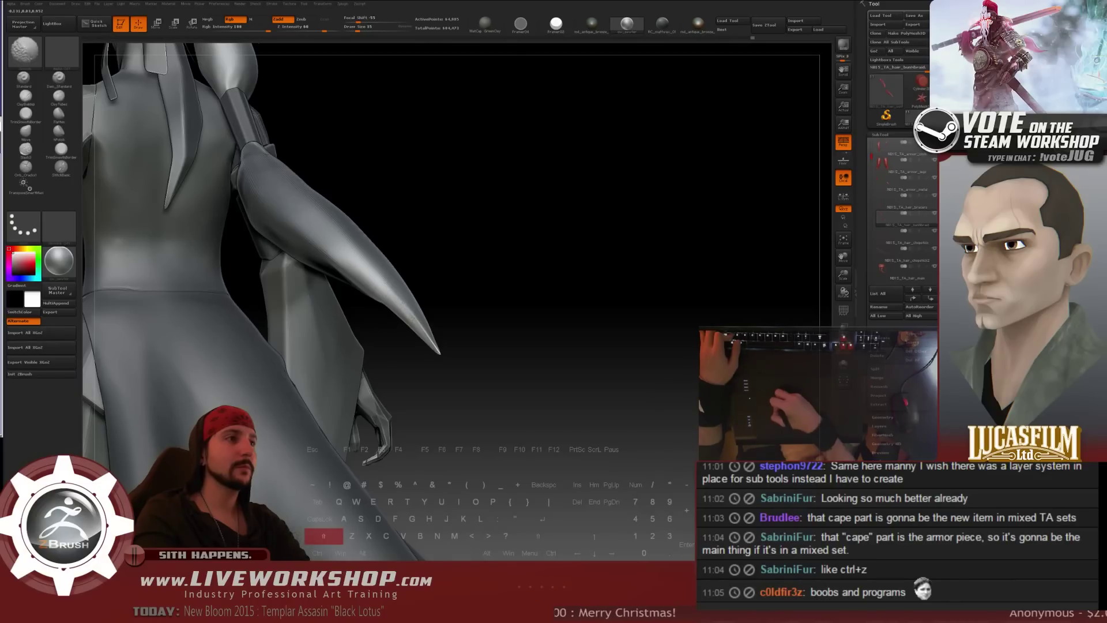
drag(425, 267, 412, 315)
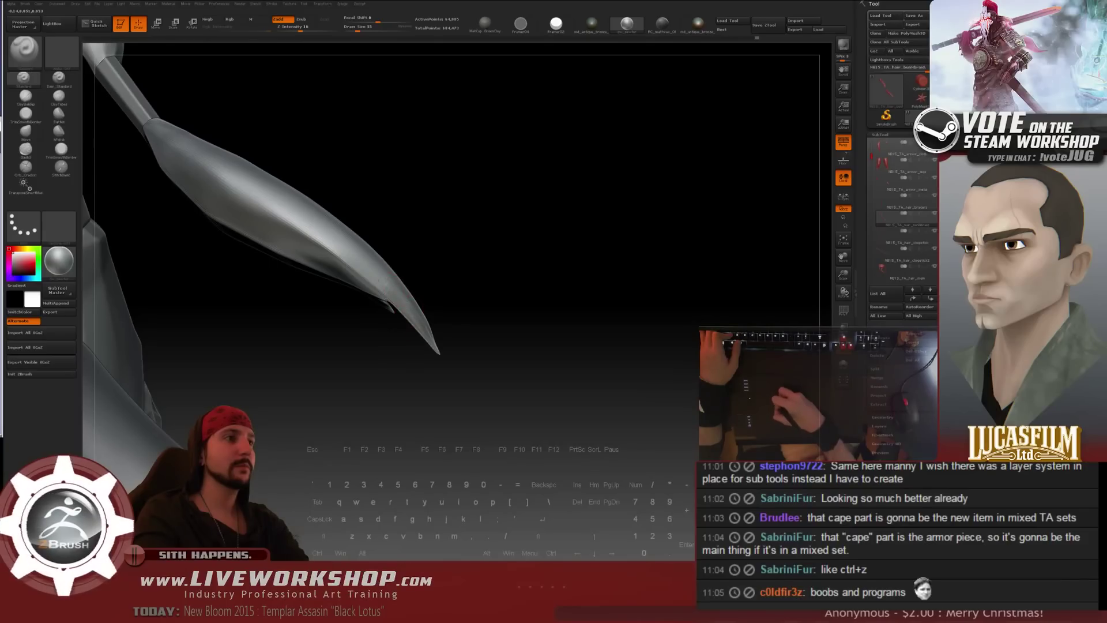
key(shift)
alt+drag(412, 315, 411, 321)
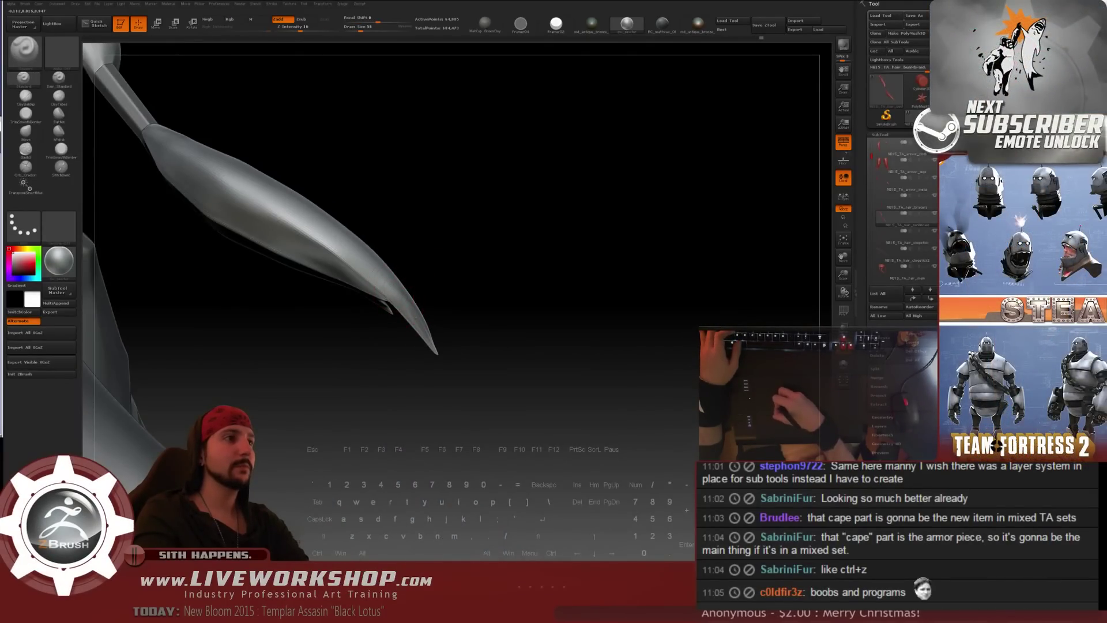
key(shift)
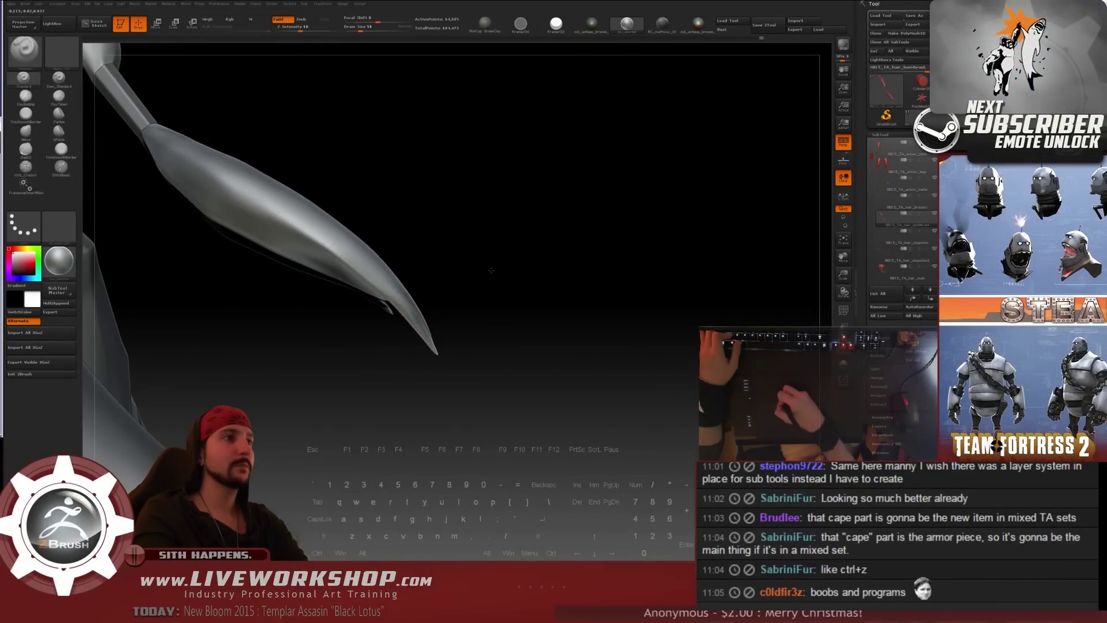
alt+drag(375, 280, 404, 296)
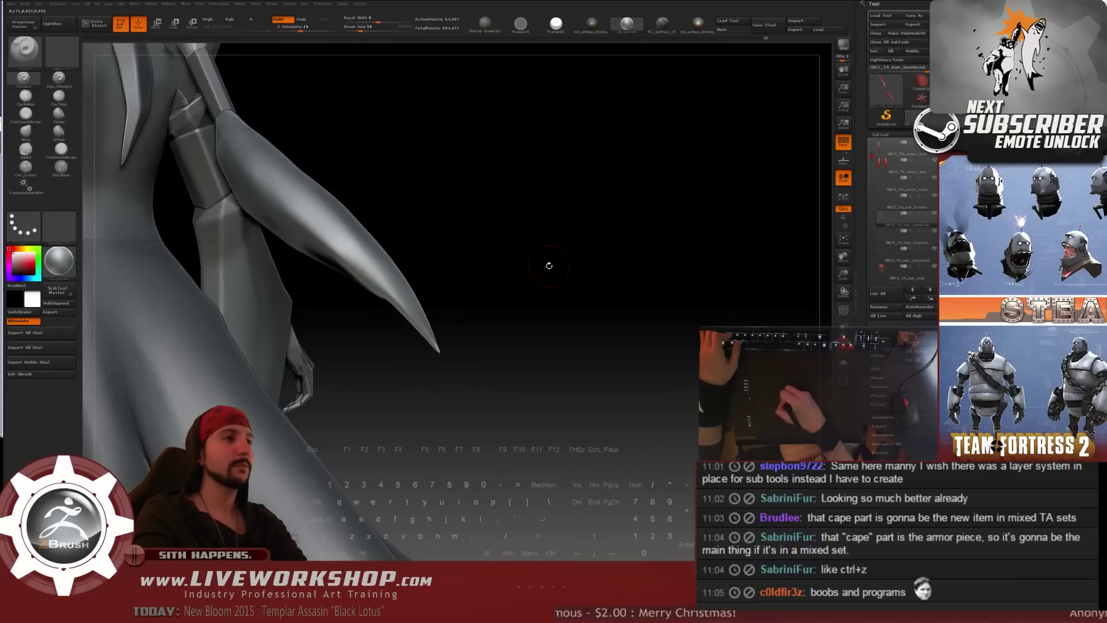
alt+drag(407, 311, 405, 299)
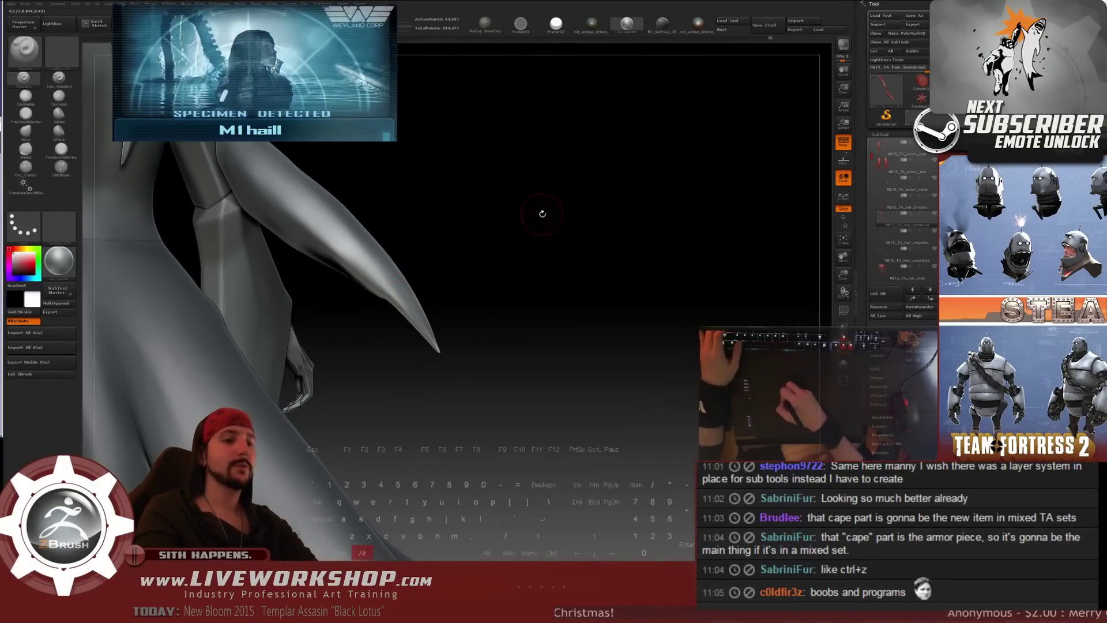
- Resize the brush, then fill out and soften the long edge between the pointed end section's outer and inner faces
mouse_move(511, 205)
mouse_down()
mouse_move(544, 193)
mouse_move(497, 210)
mouse_move(502, 198)
mouse_move(512, 215)
mouse_move(492, 227)
mouse_up()
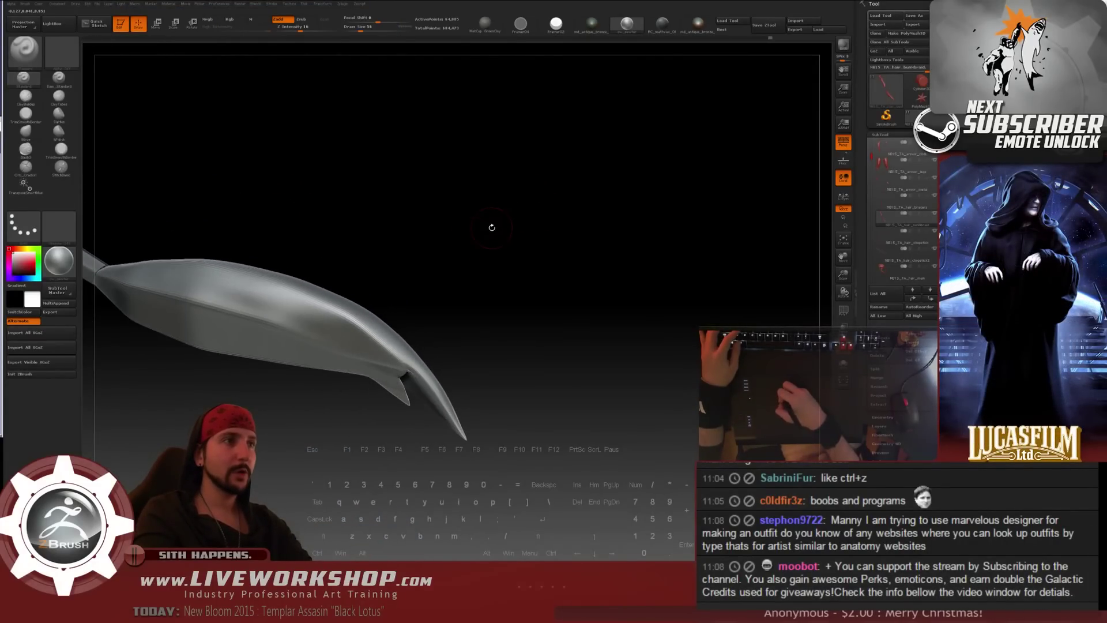
key(s)
drag(311, 302, 316, 303)
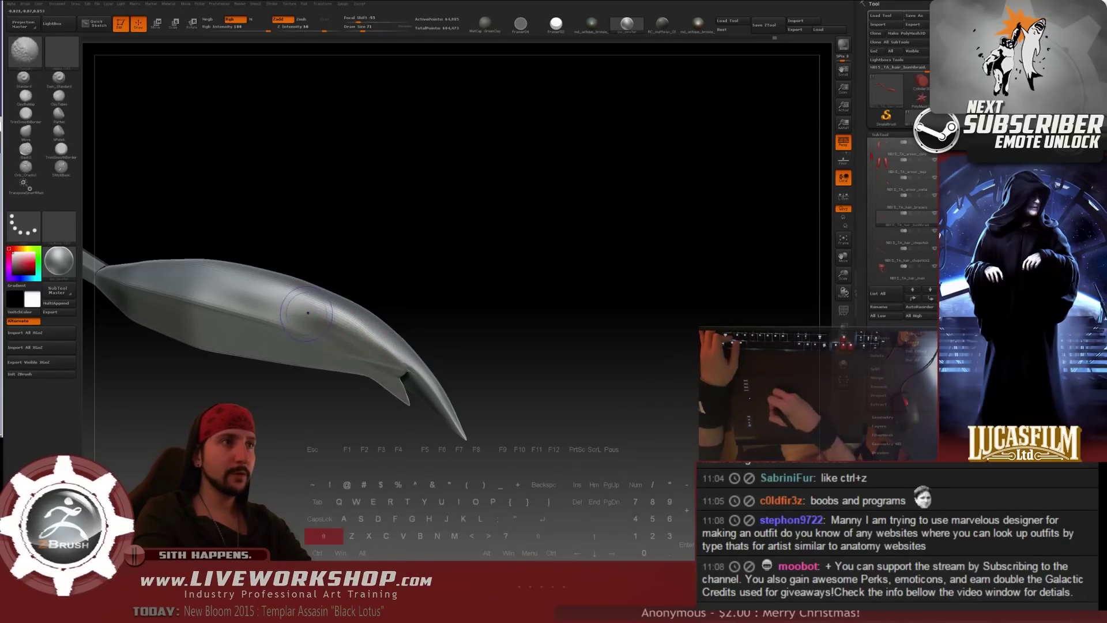
key(shift)
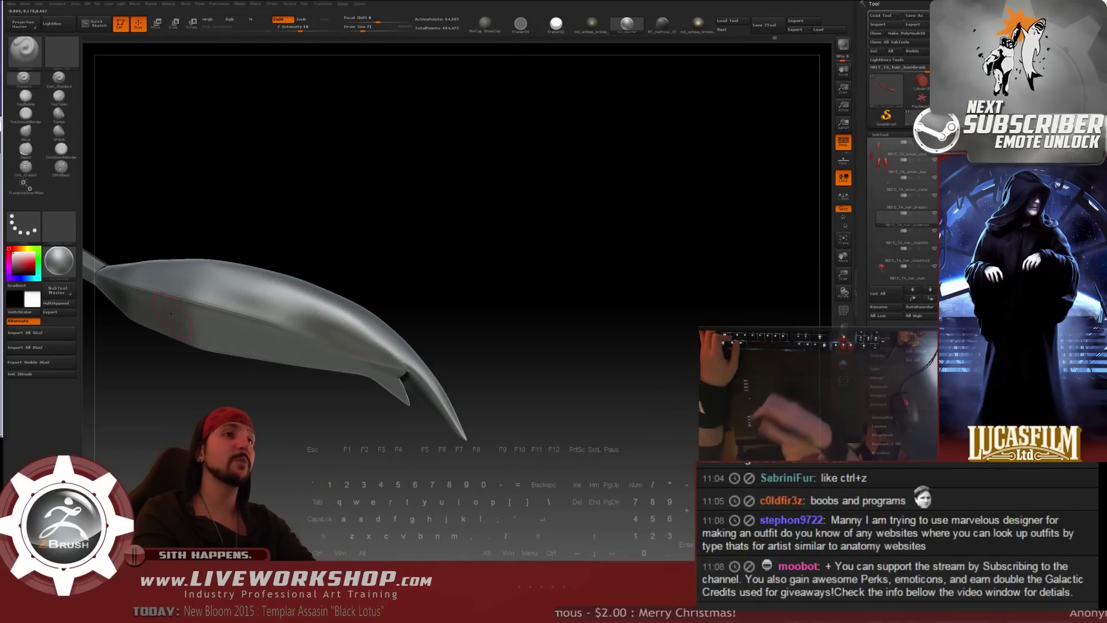
mouse_move(571, 244)
mouse_down()
mouse_move(588, 240)
mouse_move(541, 247)
mouse_up()
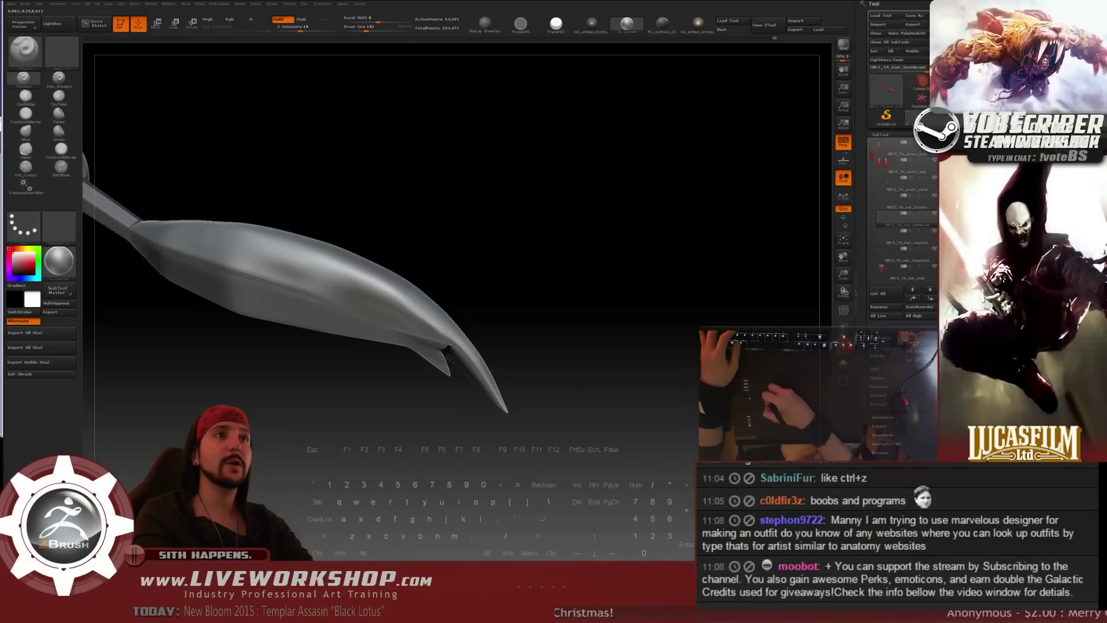
key(shift)
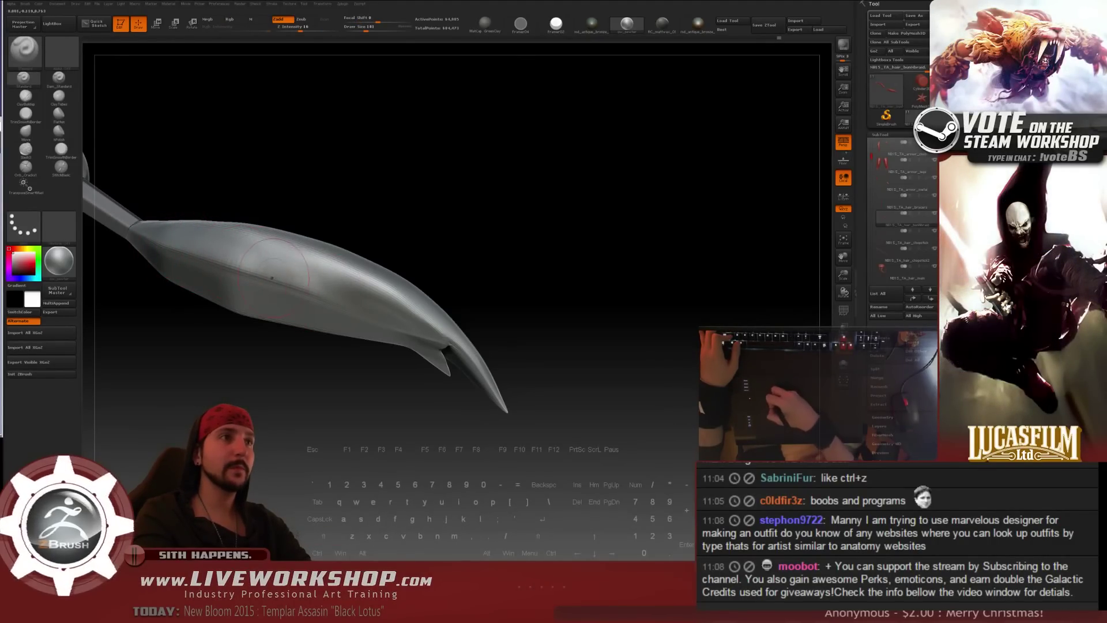
key(shift)
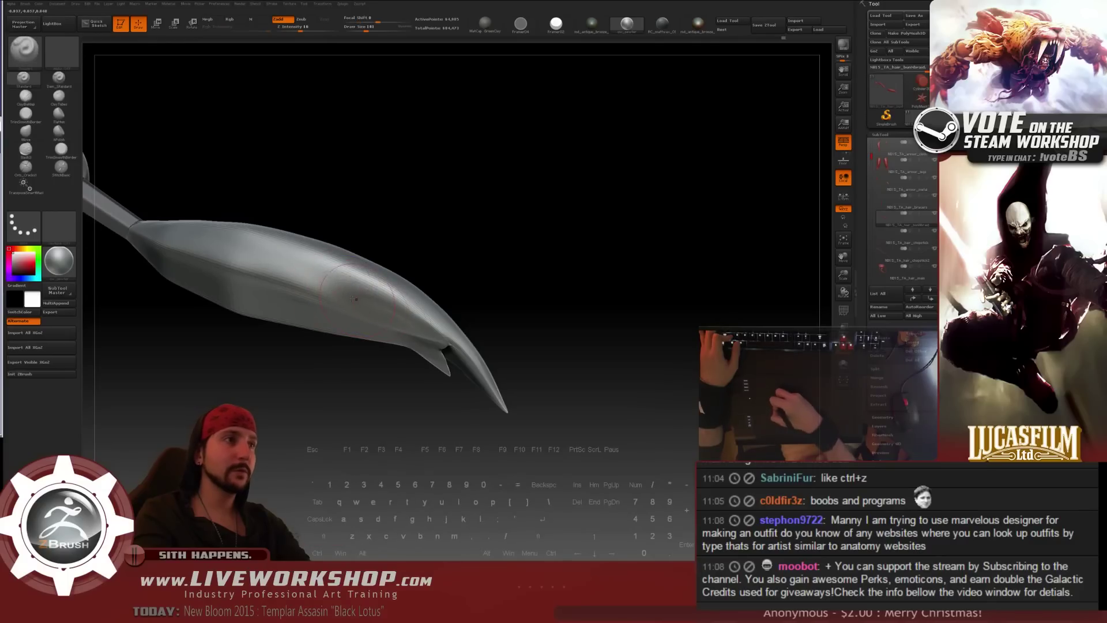
- Use a smaller brush to build up and smooth the inner face of the pointed end section near the straight band
mouse_move(562, 248)
mouse_down()
mouse_move(621, 232)
mouse_move(591, 215)
mouse_up()
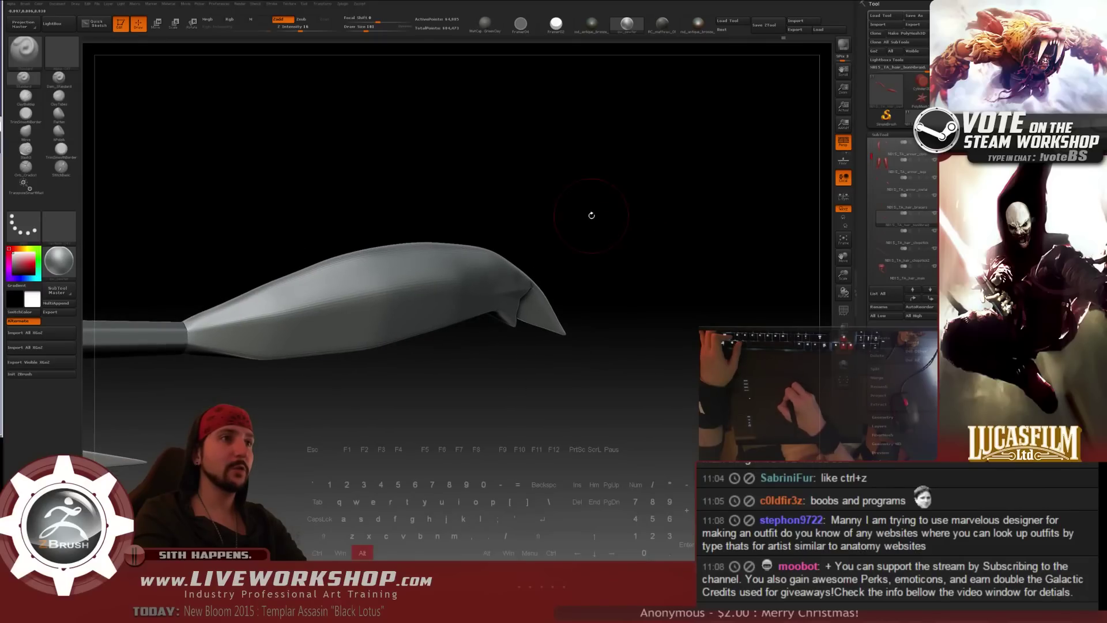
key(s)
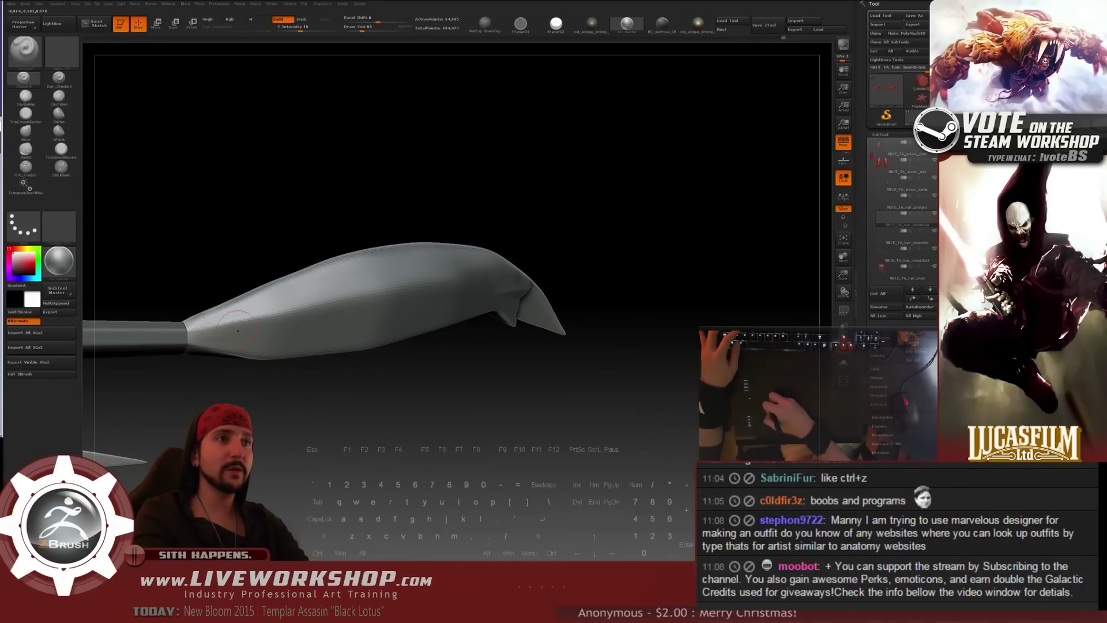
key(shift)
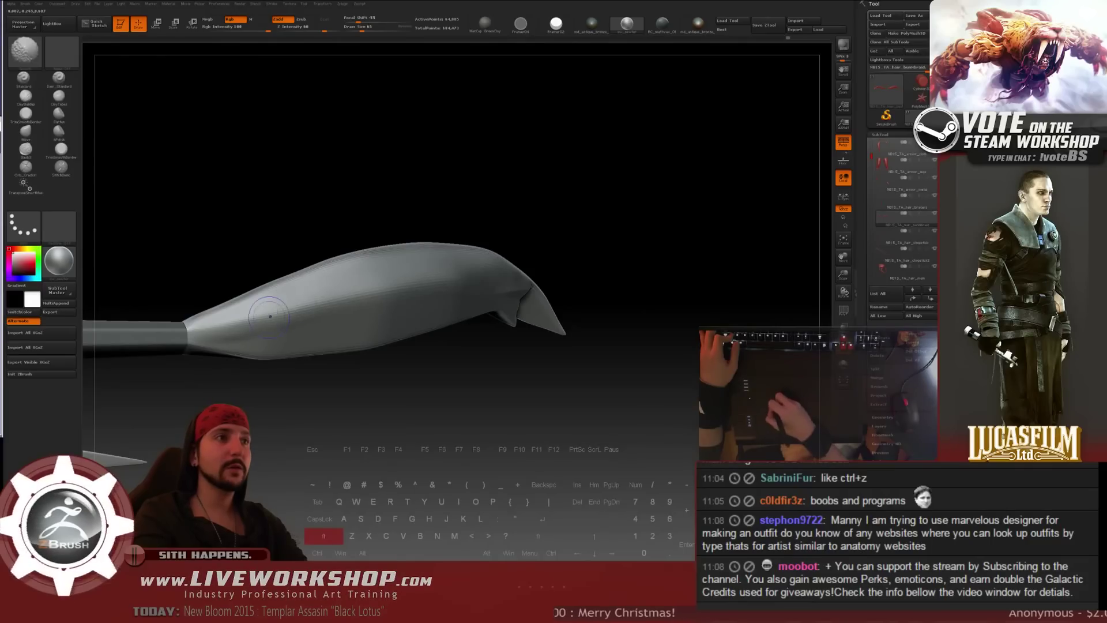
mouse_move(311, 388)
mouse_down()
mouse_move(289, 369)
mouse_move(252, 375)
mouse_move(207, 347)
mouse_up()
key(shift)
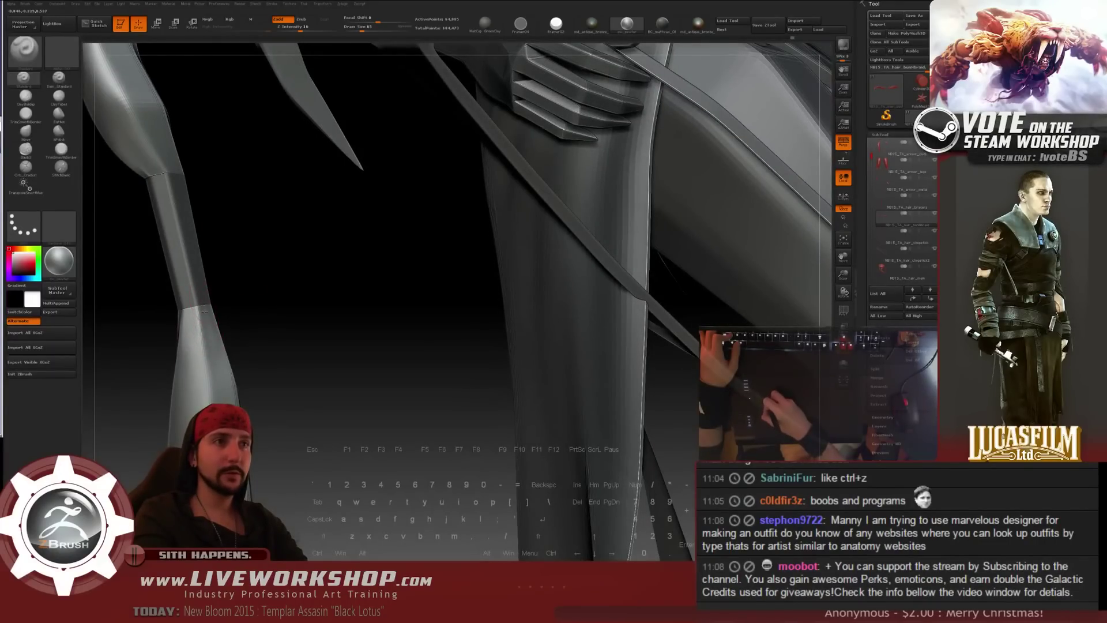
- Smooth the side edges of the pointed end section's narrow neck just below the straight band
key(shift)
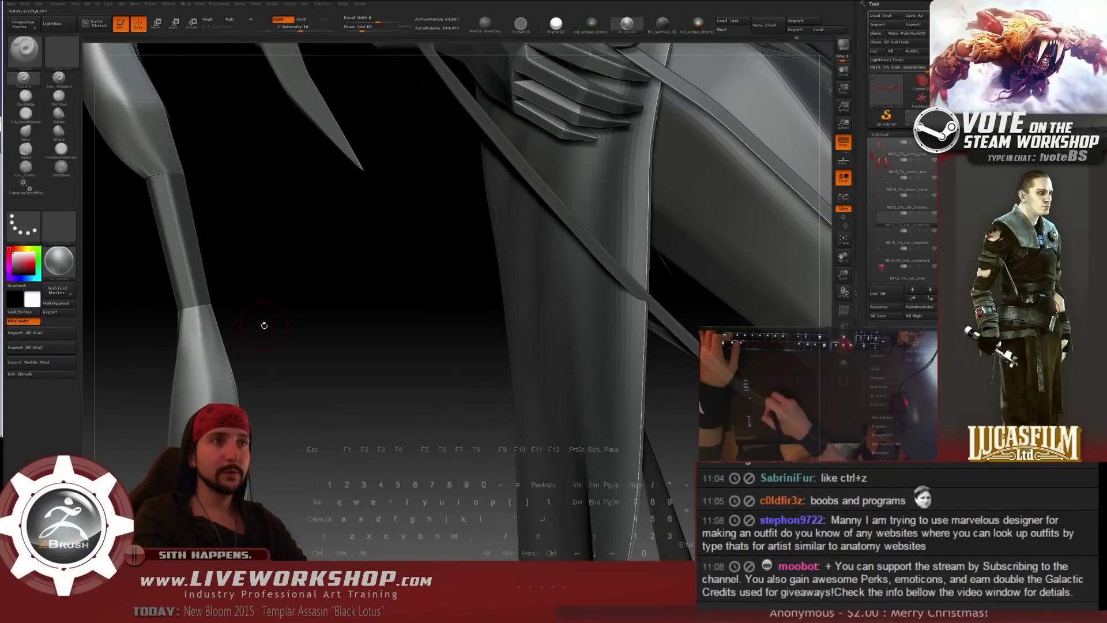
mouse_move(262, 321)
mouse_down()
mouse_move(180, 316)
mouse_move(274, 306)
mouse_move(173, 321)
mouse_up()
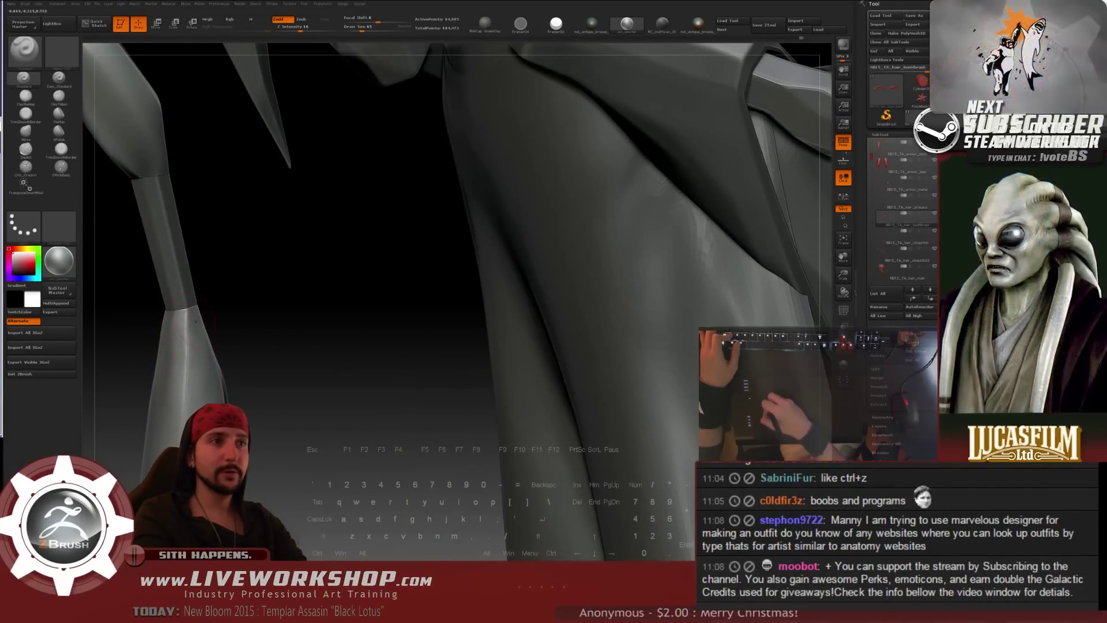
key(shift)
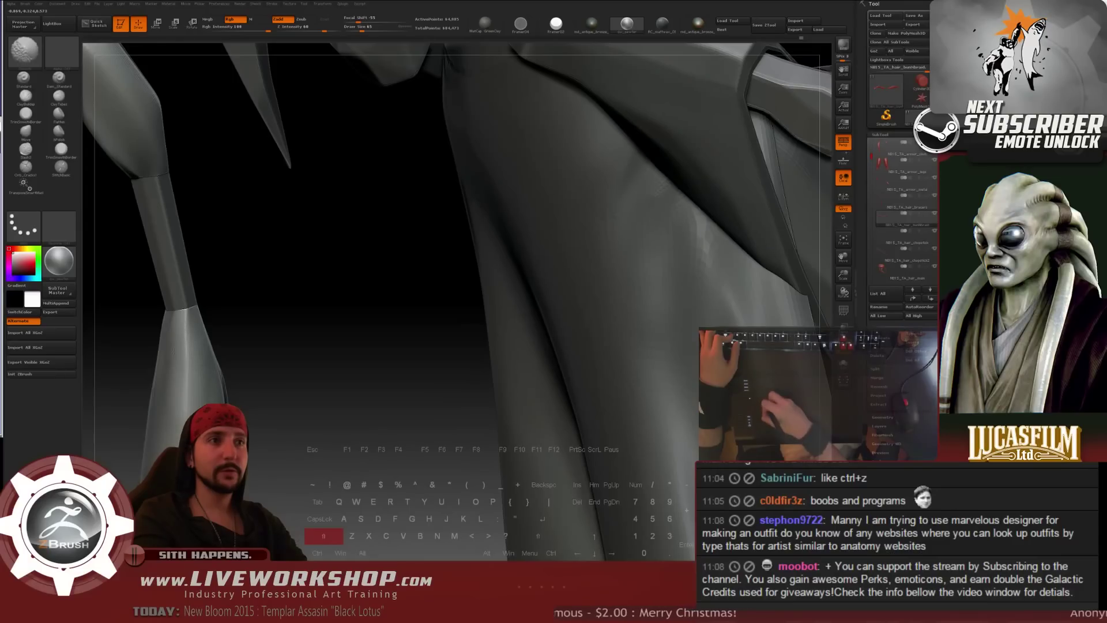
mouse_move(346, 346)
alt+mouse_down()
mouse_move(363, 282)
mouse_move(416, 321)
mouse_move(472, 296)
mouse_move(490, 317)
mouse_move(537, 329)
mouse_move(594, 302)
mouse_move(637, 308)
mouse_move(642, 322)
alt+mouse_up()
key(s)
drag(291, 333, 285, 347)
- Adjust the brush size and round the rear face of the end section's neck where it leaves the band
key(s)
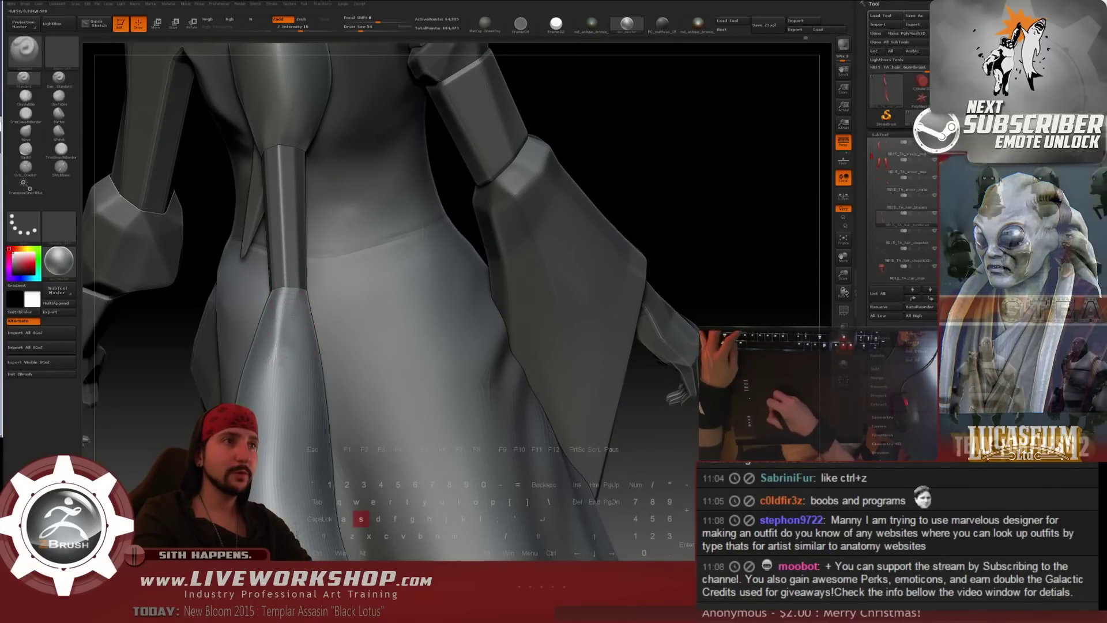
right_drag(260, 293, 281, 349)
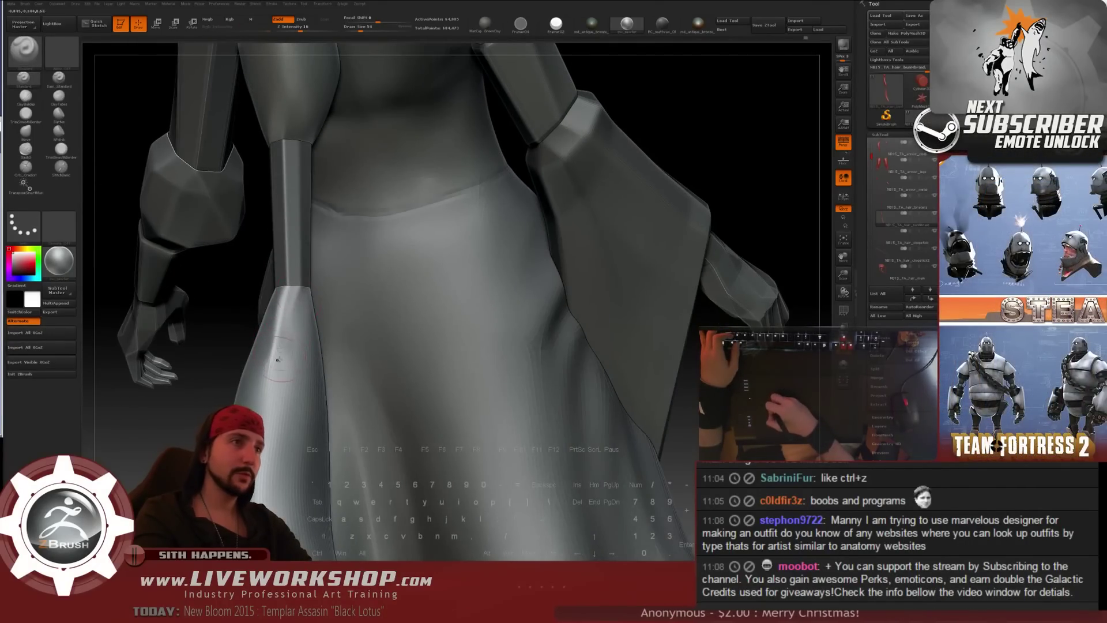
key(shift)
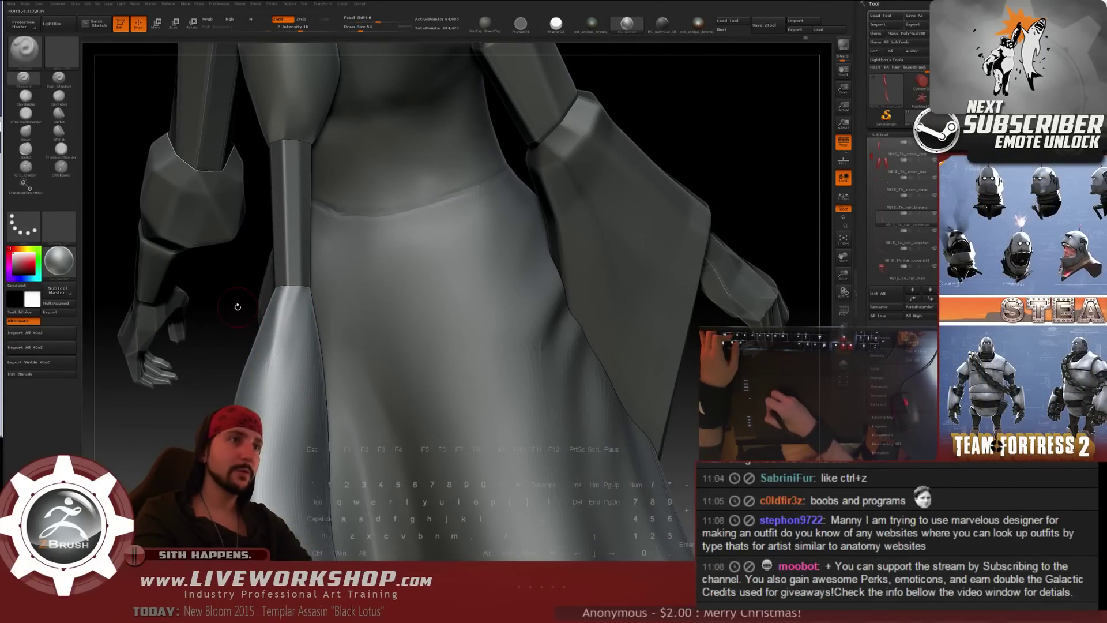
drag(237, 306, 262, 307)
key(shift)
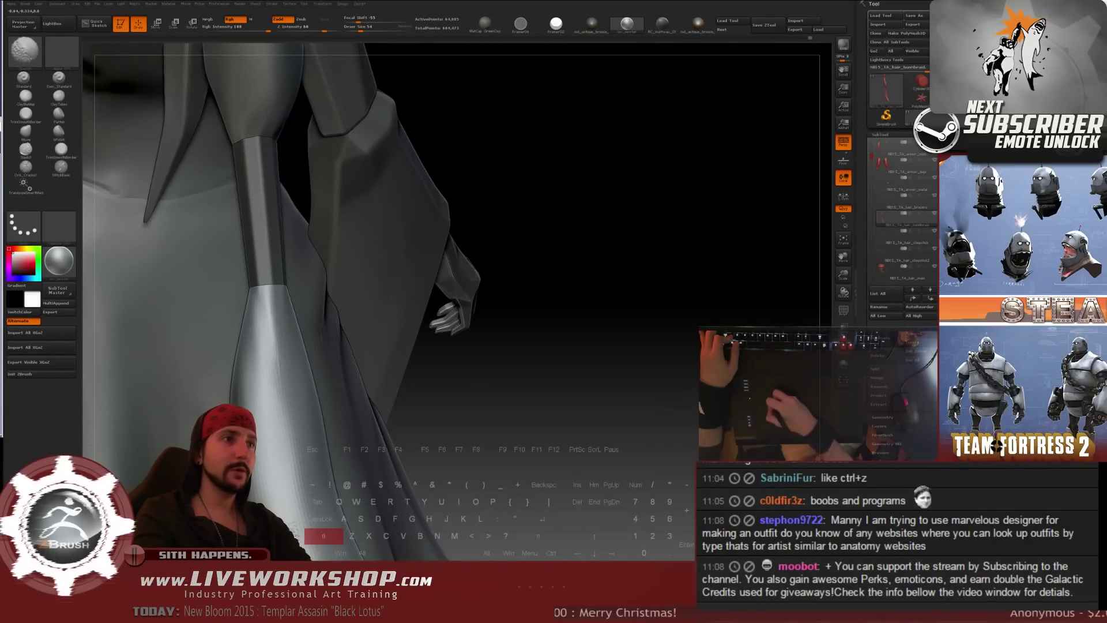
- Switch to the hair bracers subtool, adjust the brush size, and round the hard edges along the lower band's outer side
alt+drag(553, 448, 502, 316)
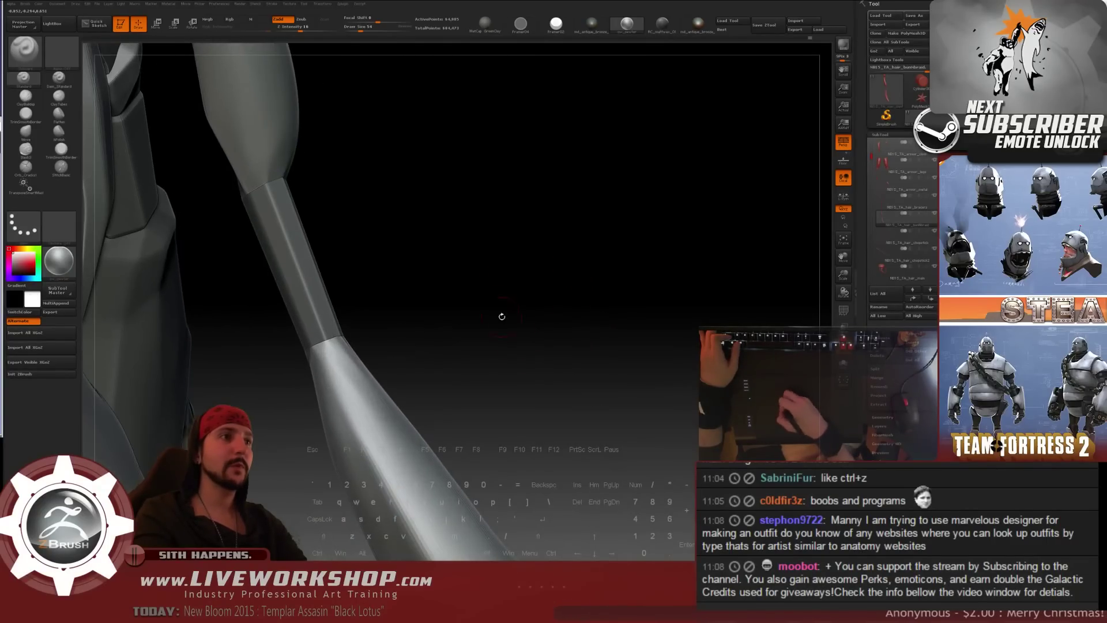
alt+click(301, 260)
mouse_move(463, 246)
alt+mouse_down()
mouse_move(512, 262)
mouse_move(476, 252)
alt+mouse_up()
key(bracketleft)
key(bracketleft)
key(bracketright)
key(bracketright)
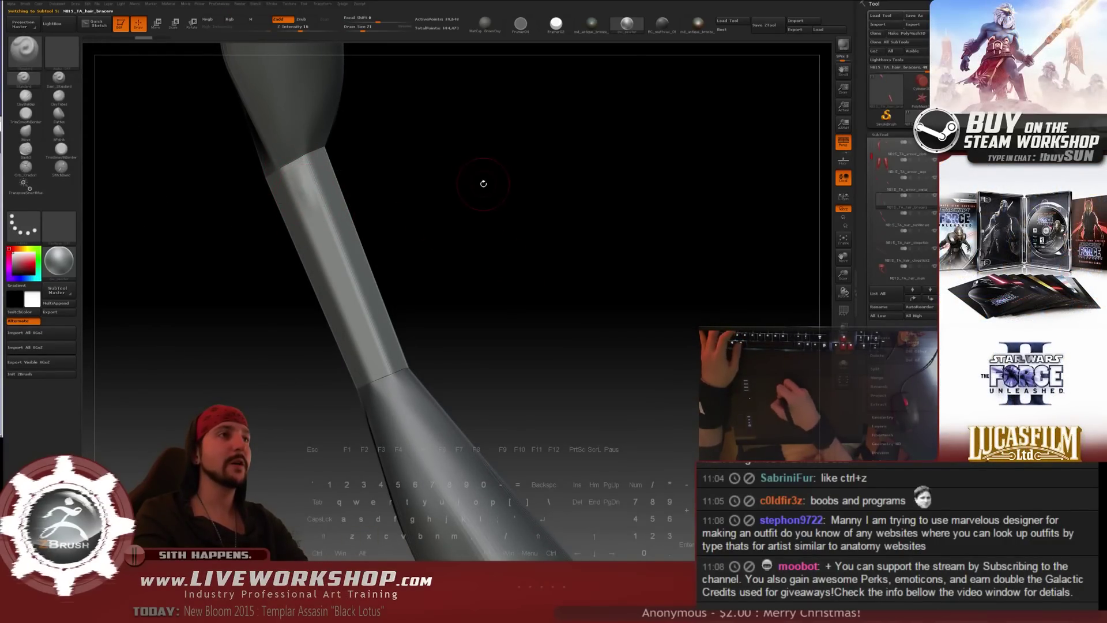
drag(483, 184, 315, 176)
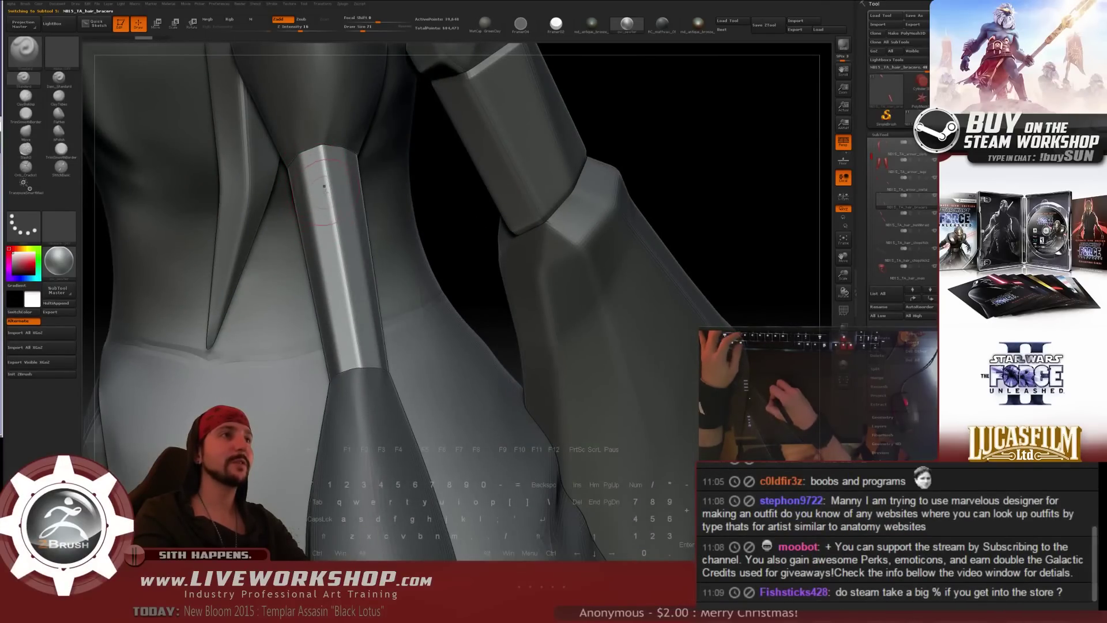
drag(702, 137, 731, 128)
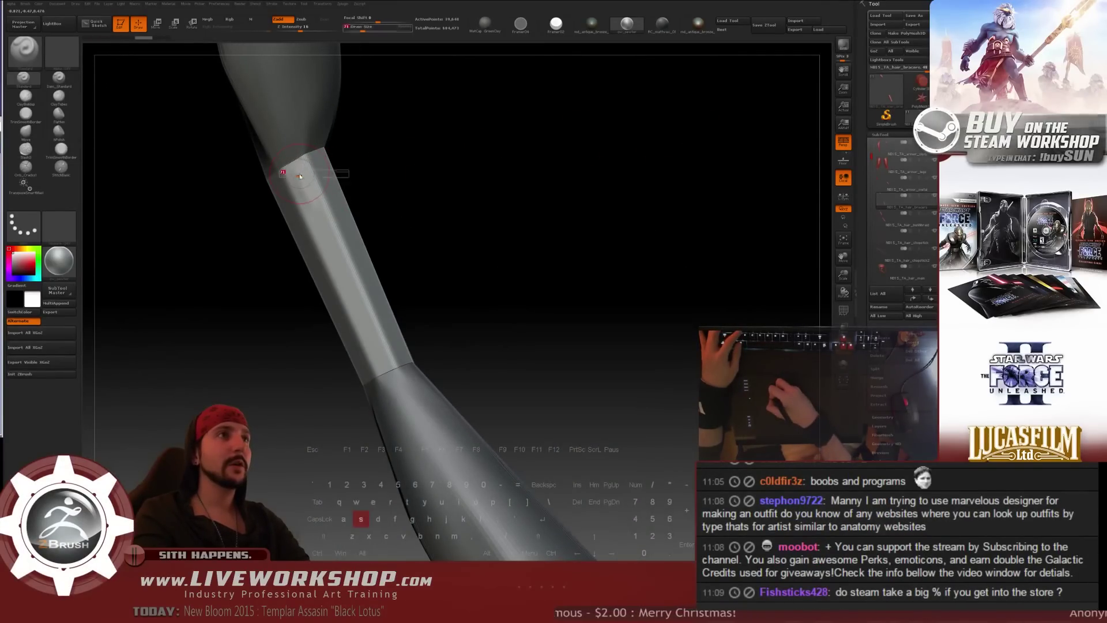
key(])
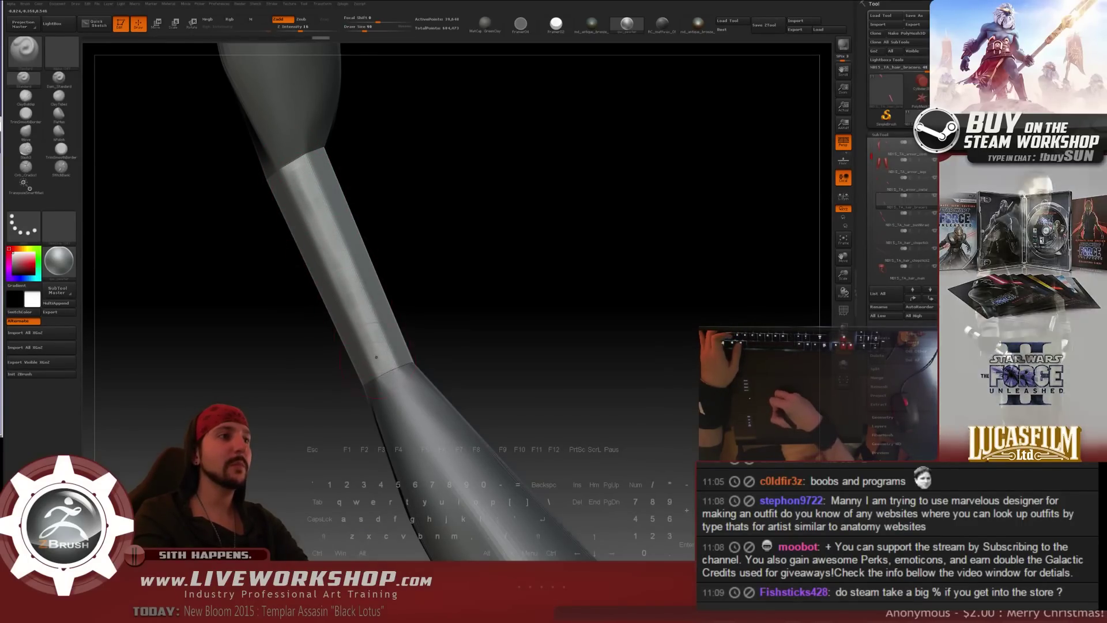
key(shift)
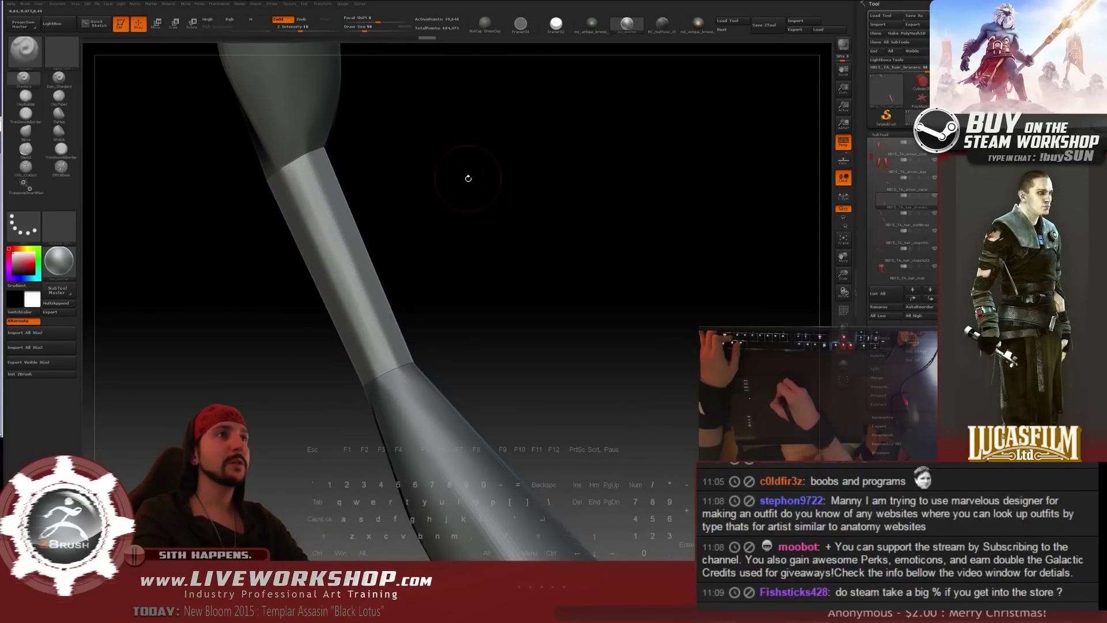
- Adjust the brush size and round the hard edges down the front of the lower hair band, smoothing the surface
drag(469, 193, 324, 171)
drag(549, 137, 467, 163)
mouse_move(353, 159)
mouse_down()
mouse_move(366, 156)
mouse_move(341, 162)
mouse_up()
key(s)
drag(367, 159, 398, 160)
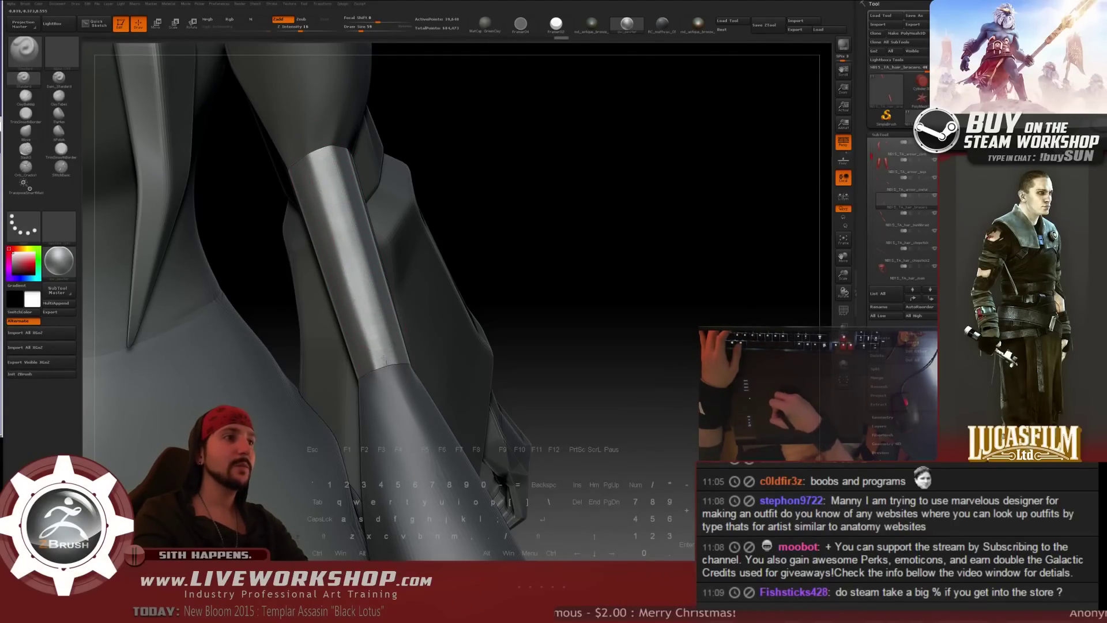
drag(540, 207, 439, 173)
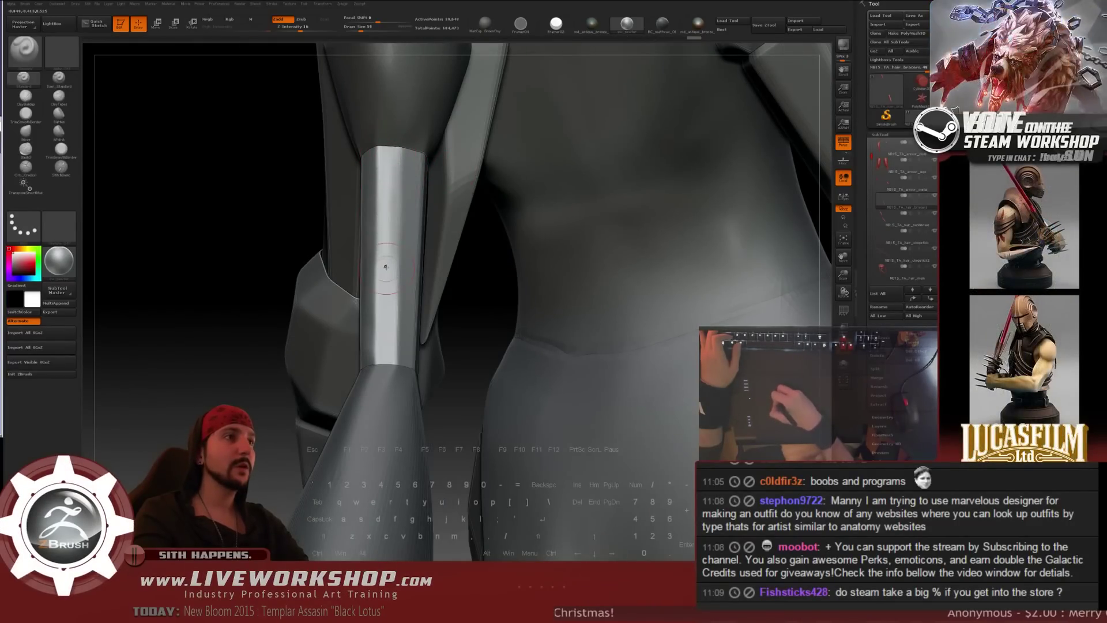
key(shift)
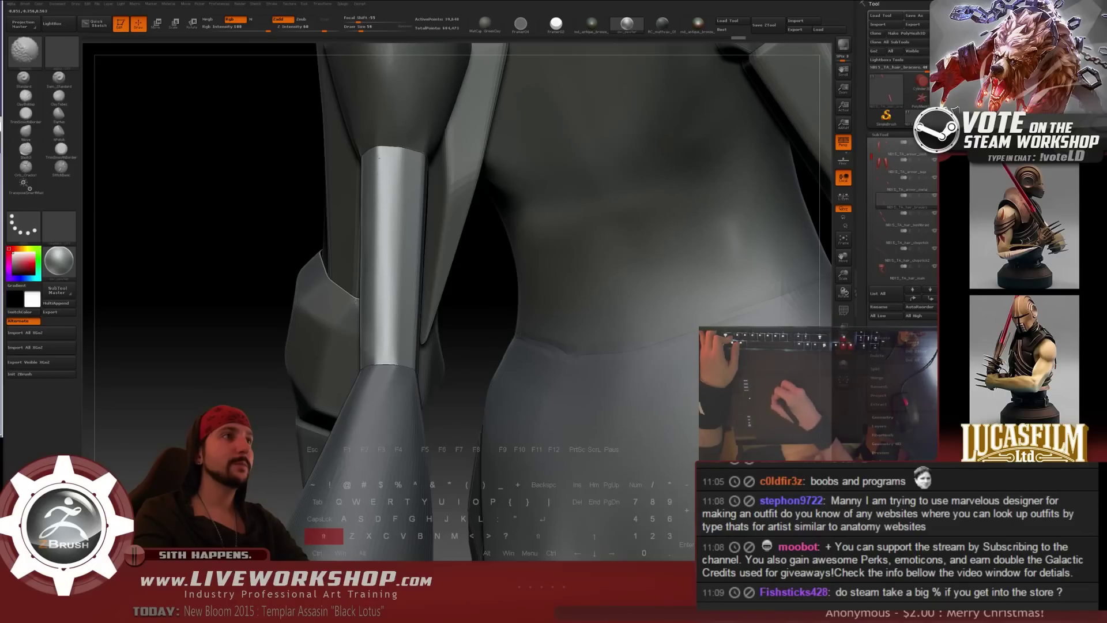
- Build up and smooth the flat facets along the lower band's side to soften its lengthwise edges
drag(375, 289, 357, 273)
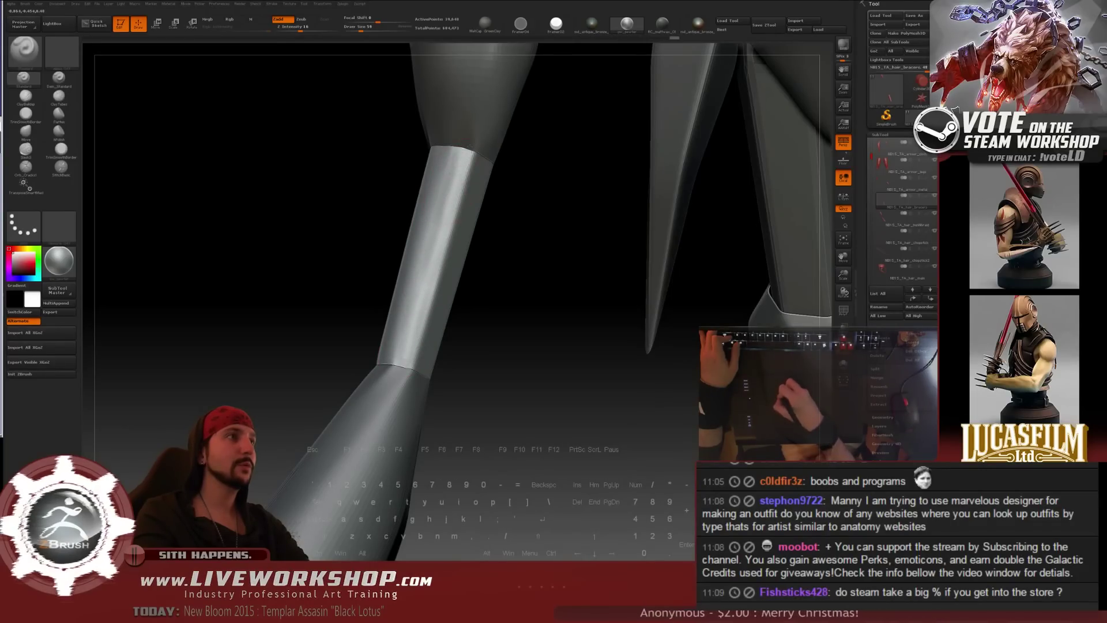
key(shift)
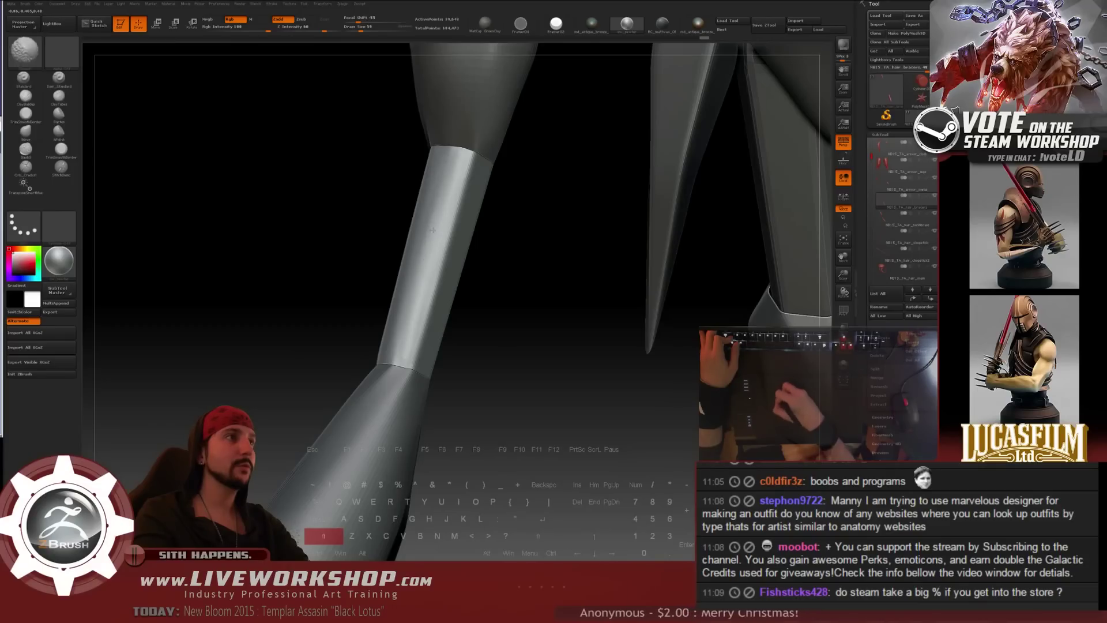
drag(531, 327, 450, 310)
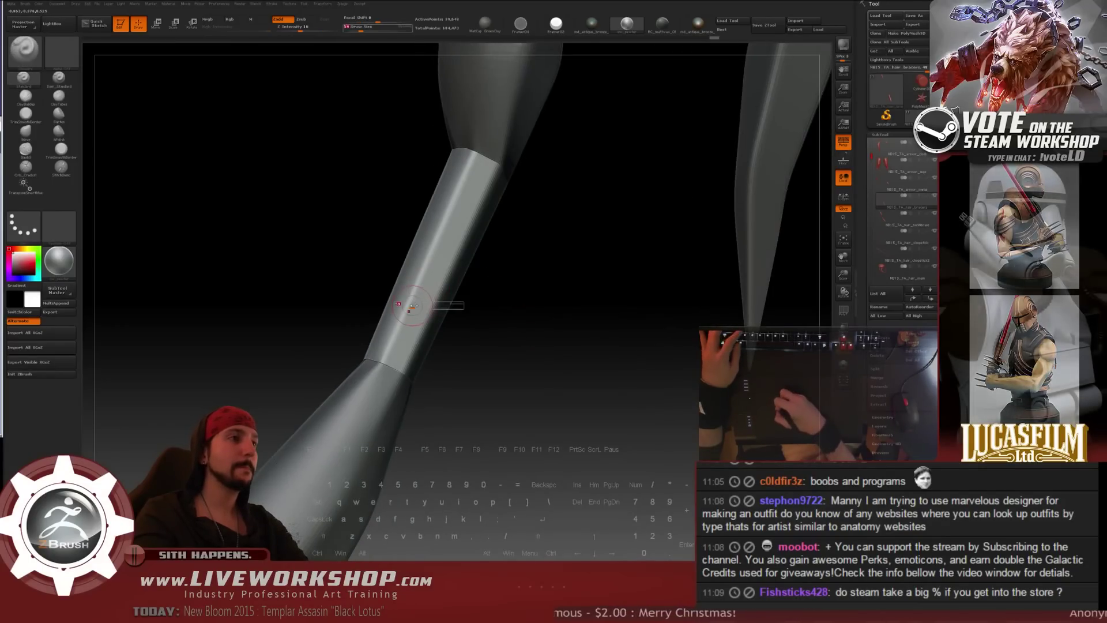
key(s)
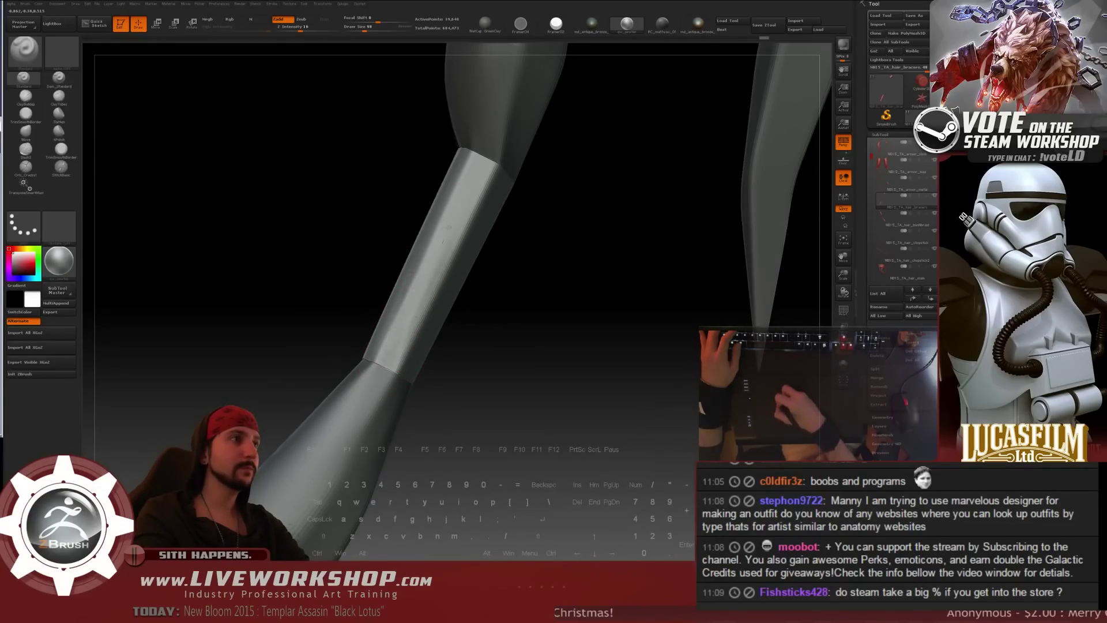
key(shift)
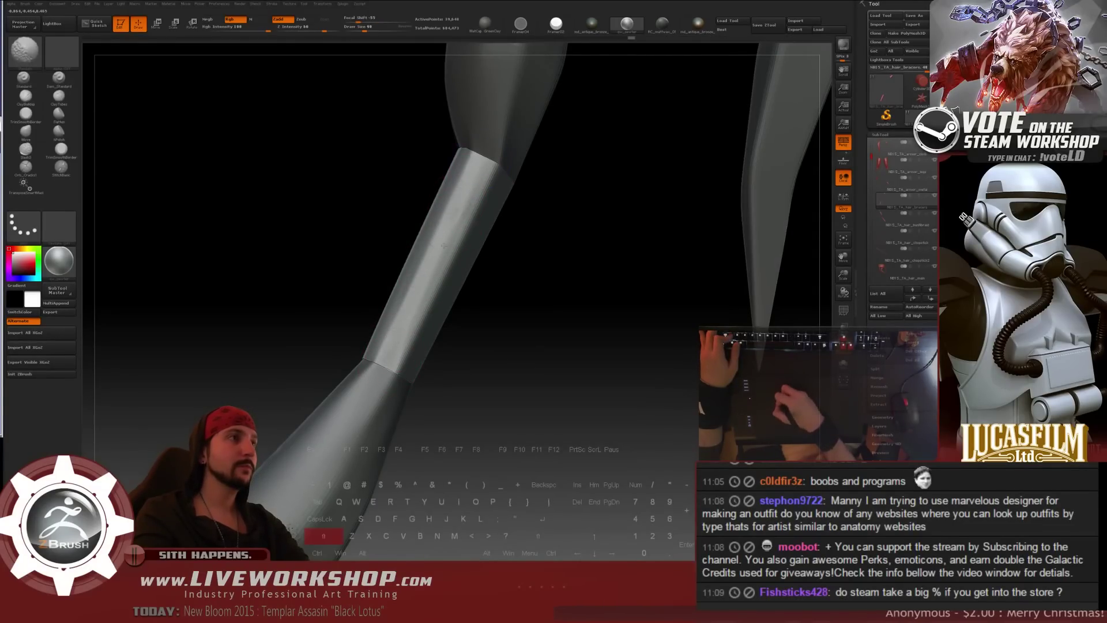
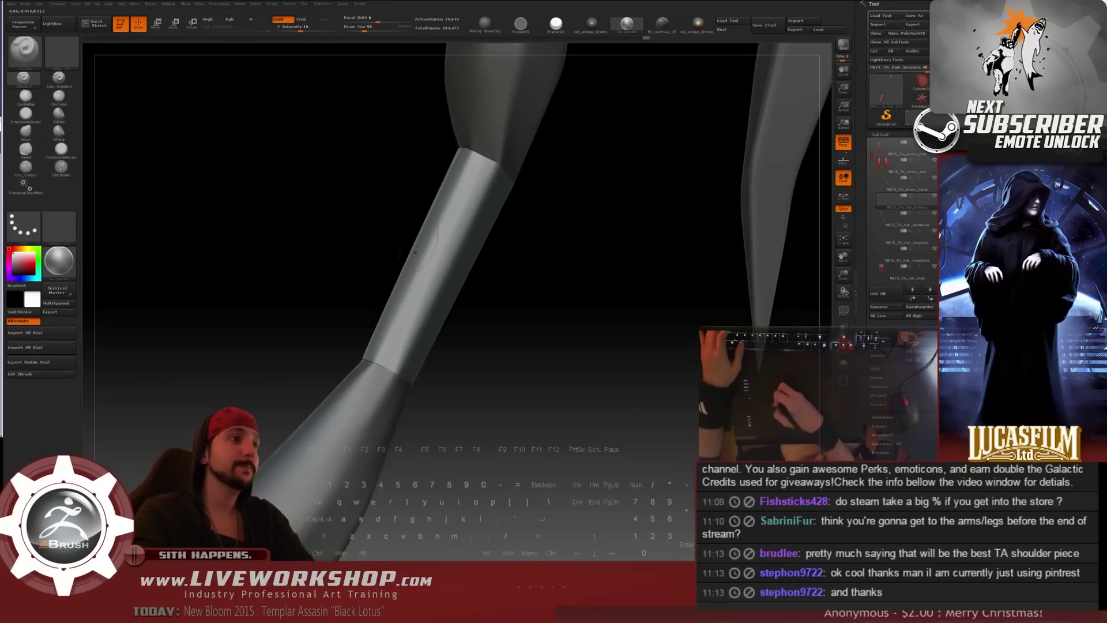
- Resize the brush and round the wide rear-side face of the lower band into a smooth curve
mouse_move(536, 284)
mouse_down()
mouse_move(517, 250)
mouse_move(494, 261)
mouse_move(499, 356)
mouse_move(391, 327)
mouse_move(435, 339)
mouse_move(376, 349)
mouse_up()
key(s)
click(382, 348)
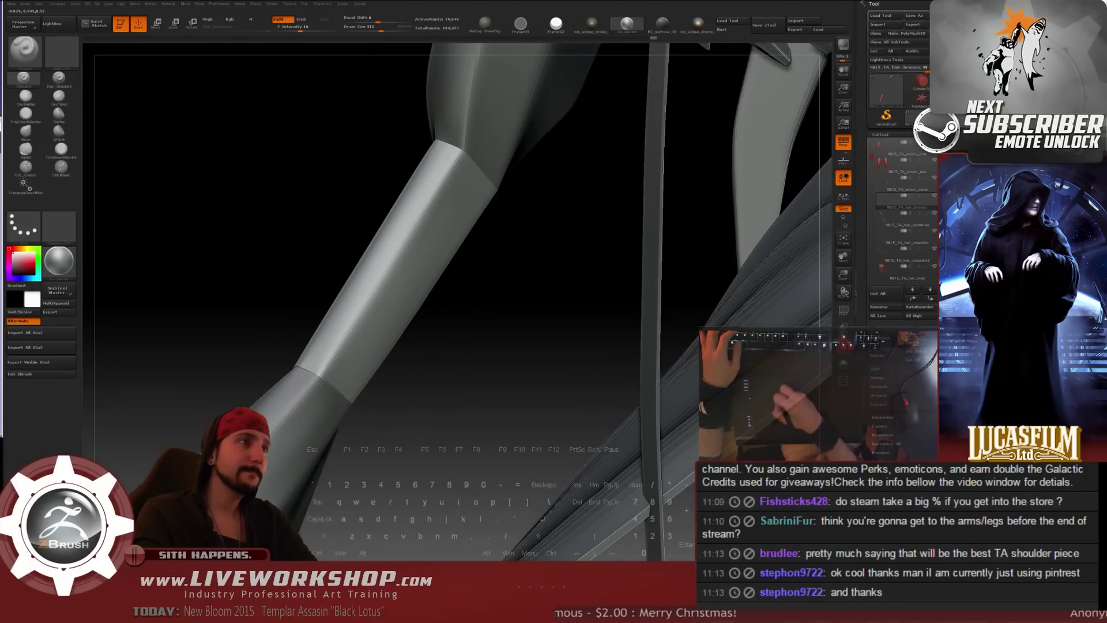
key(shift)
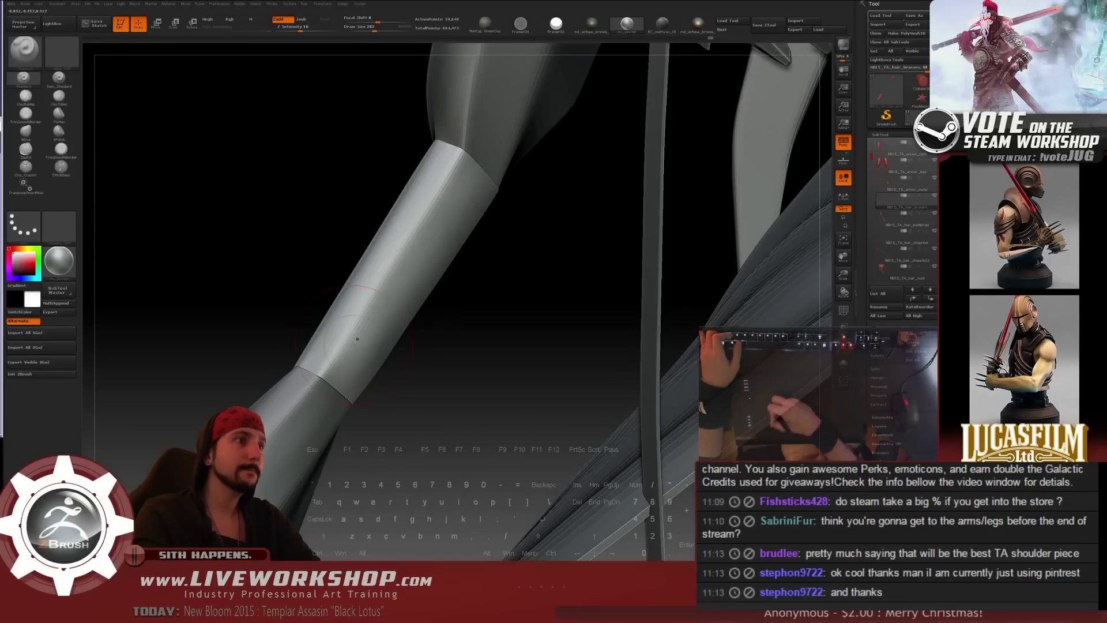
key(shift)
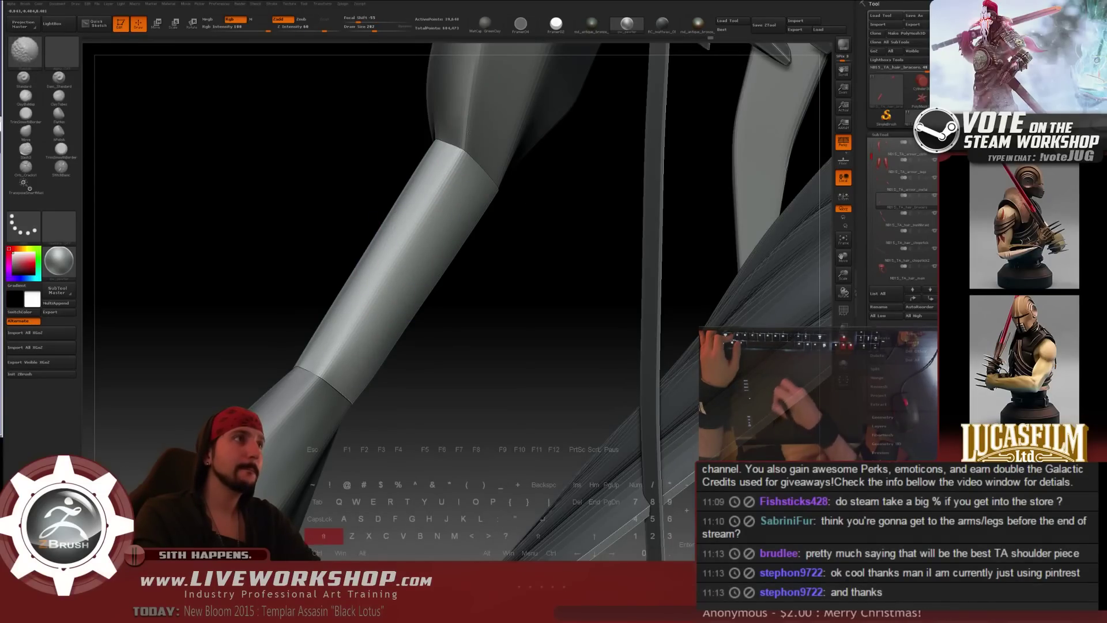
mouse_move(448, 349)
mouse_down()
mouse_move(448, 371)
mouse_move(378, 362)
mouse_move(365, 389)
mouse_up()
key(s)
click(379, 391)
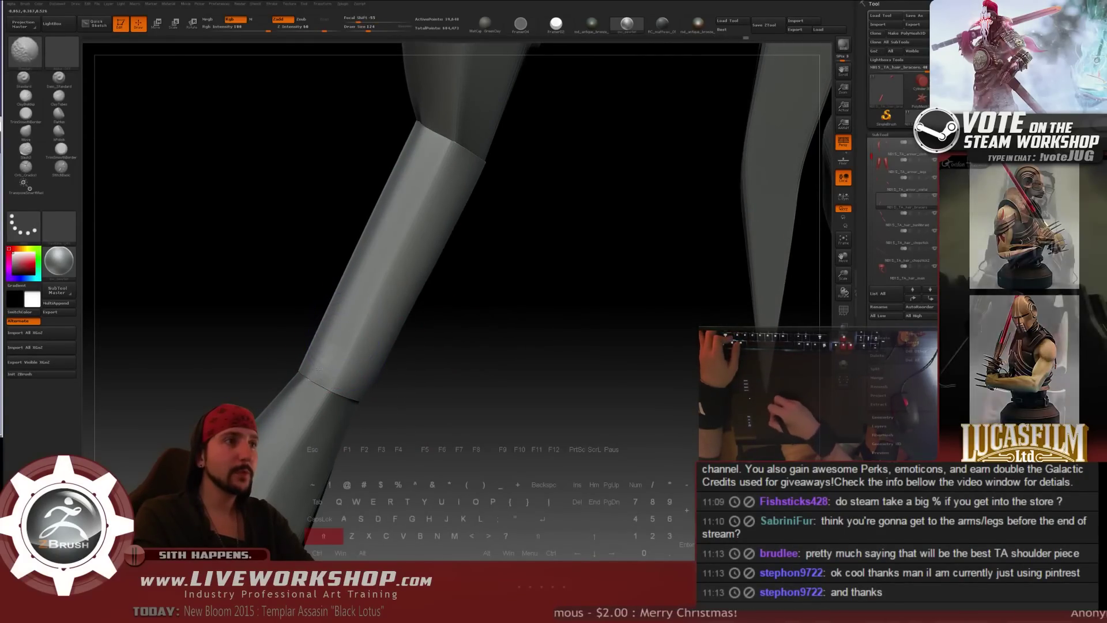
- Fill out and smooth the lengthwise ridge on the opposite side of the lower band, up to its upper rim
drag(448, 346, 628, 356)
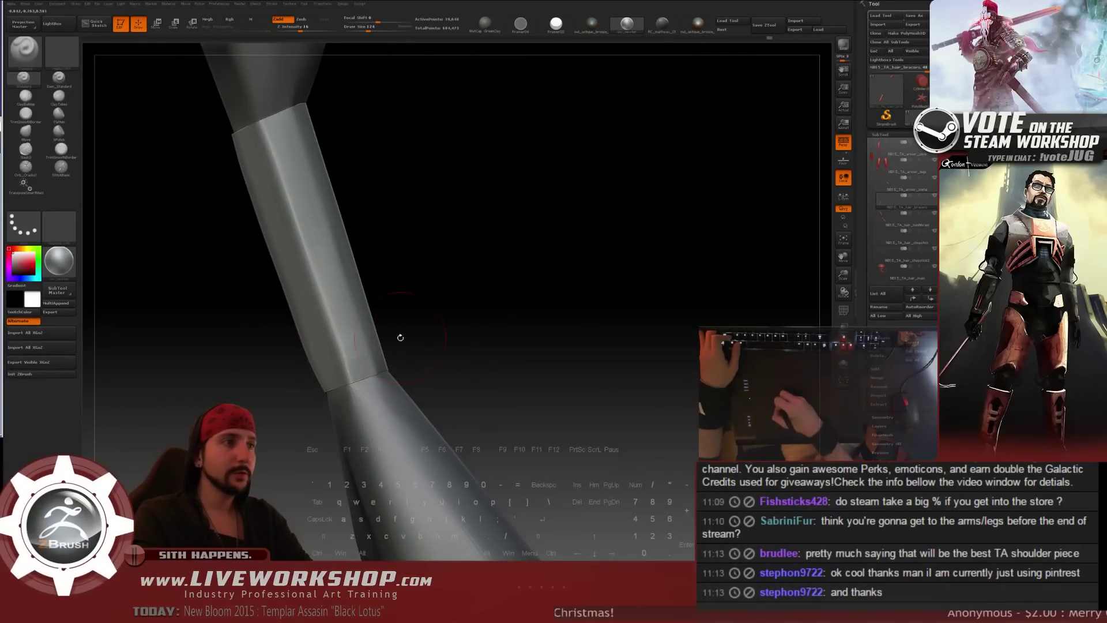
drag(391, 341, 312, 357)
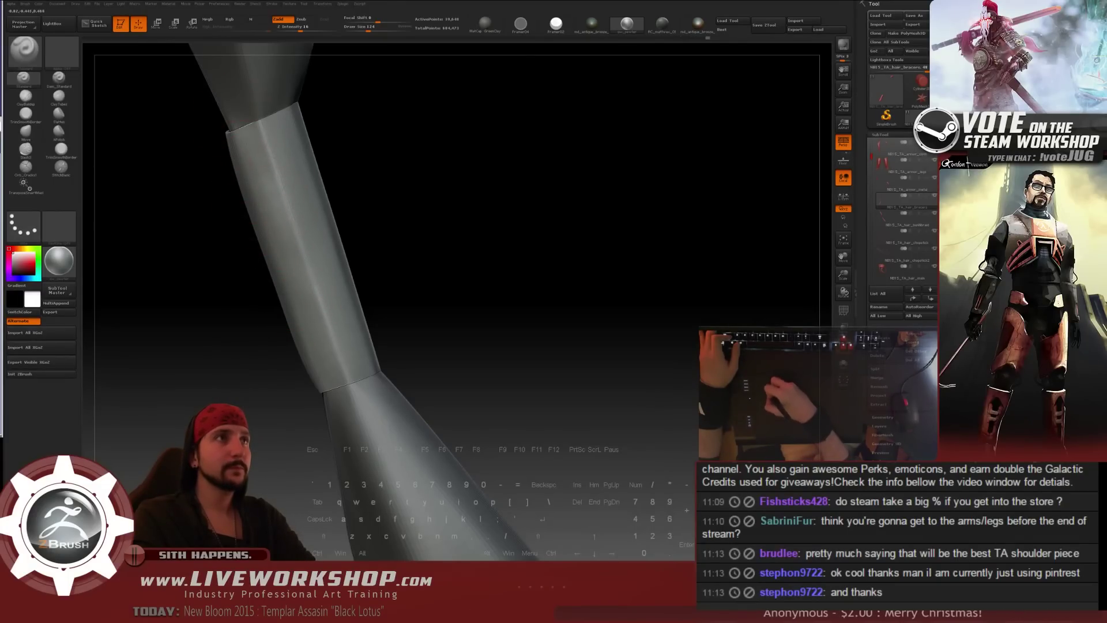
key(shift)
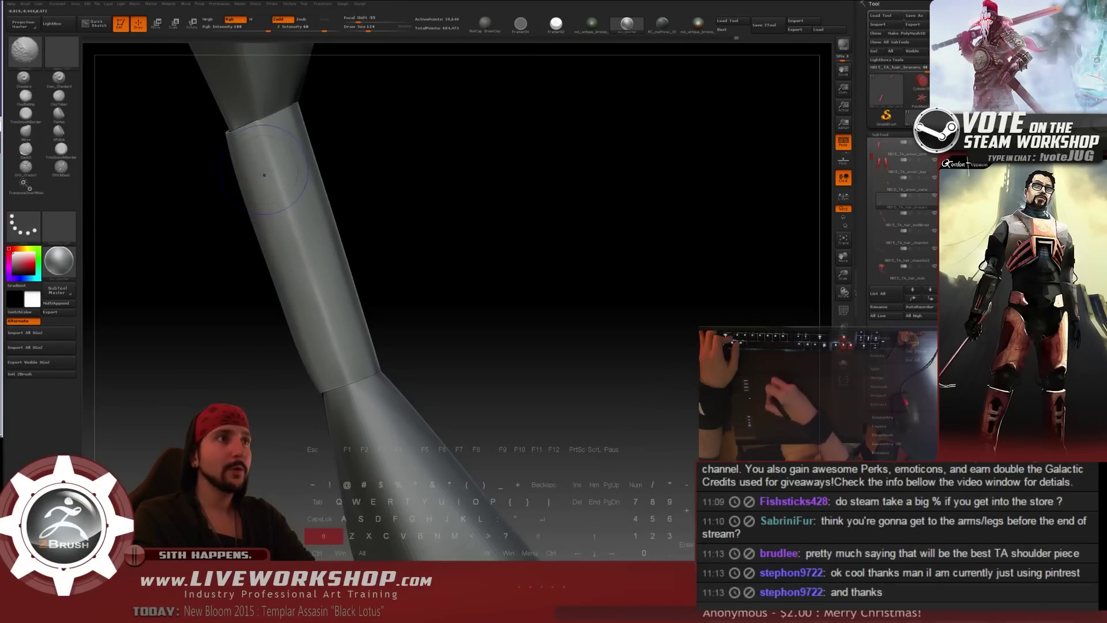
drag(264, 174, 262, 133)
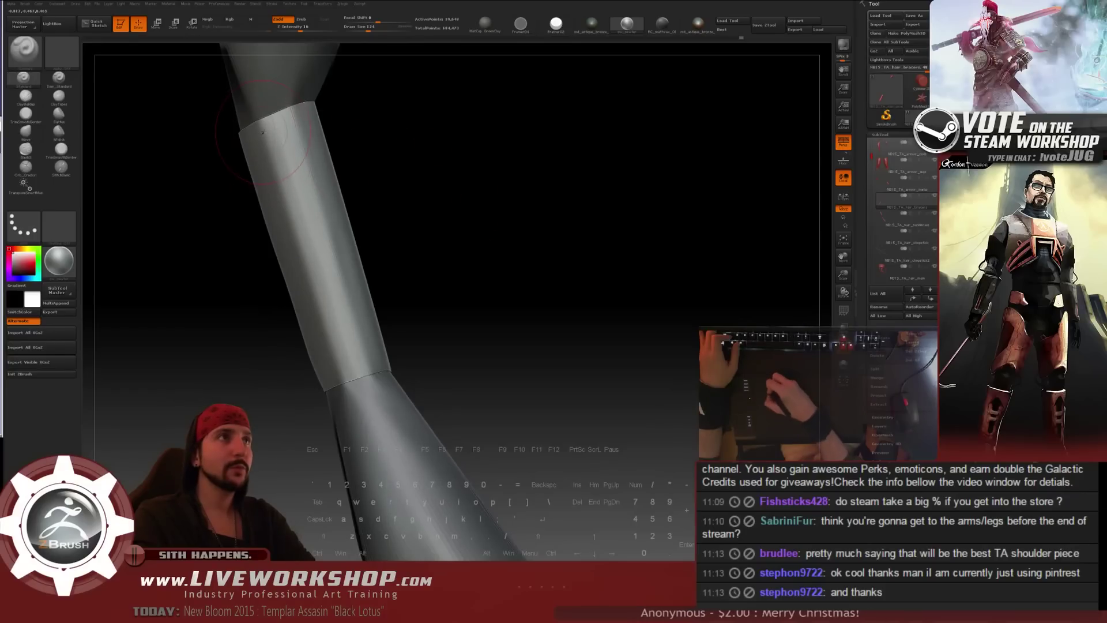
key(shift)
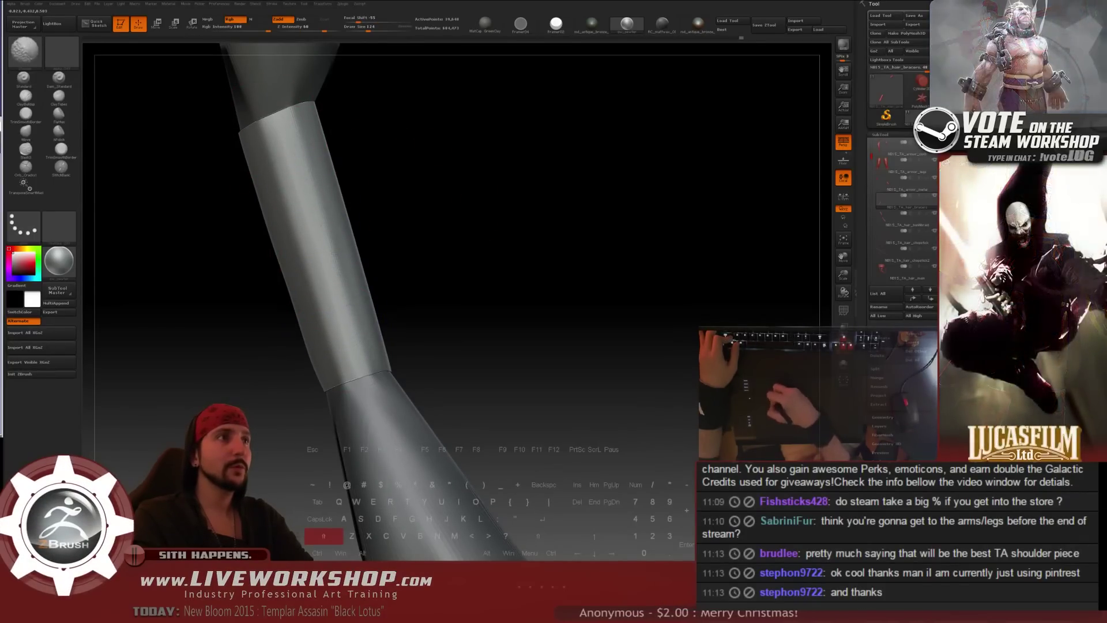
mouse_move(491, 312)
mouse_down()
mouse_move(447, 185)
mouse_move(531, 191)
mouse_move(298, 178)
mouse_up()
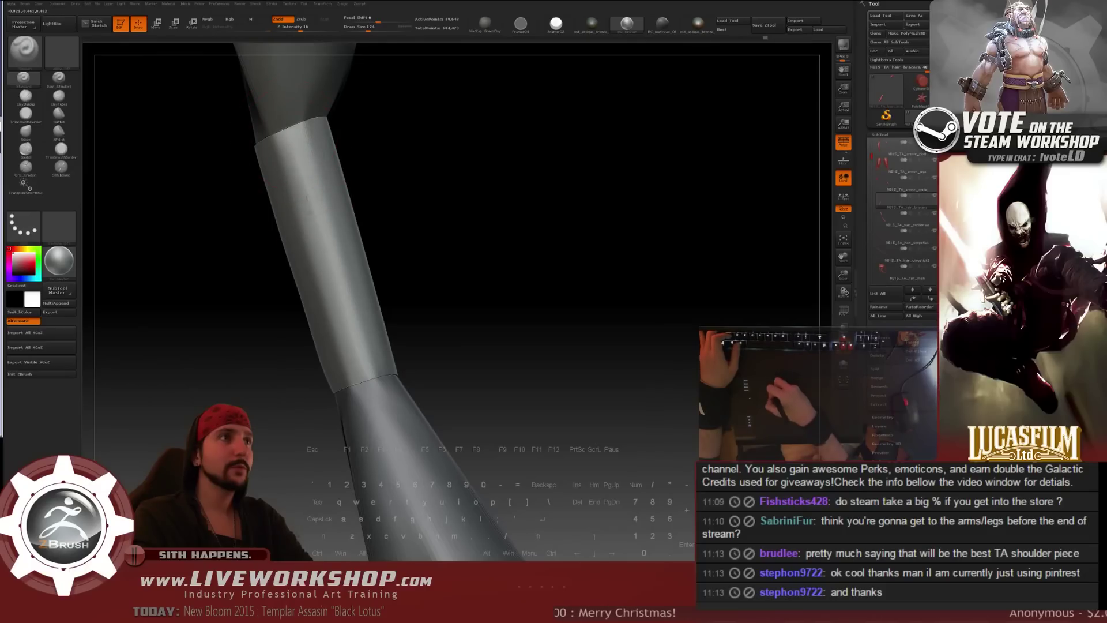
key(shift)
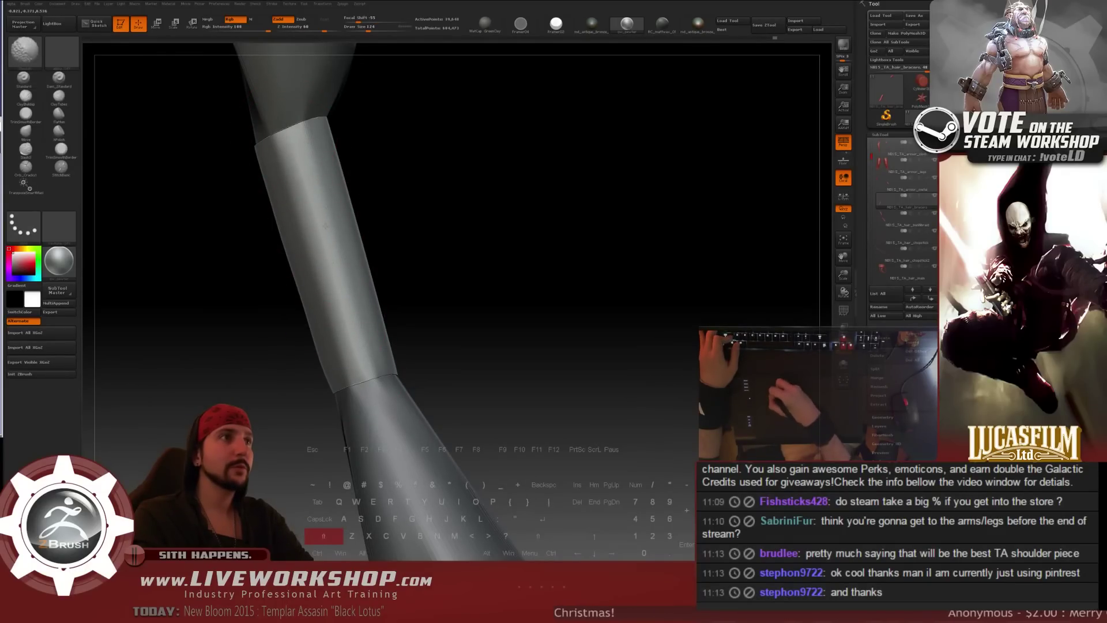
- Blend the remaining facets around the front of the lower band into an even cylinder
mouse_move(477, 287)
mouse_down()
mouse_move(352, 171)
mouse_move(321, 196)
mouse_move(338, 296)
mouse_up()
key(shift)
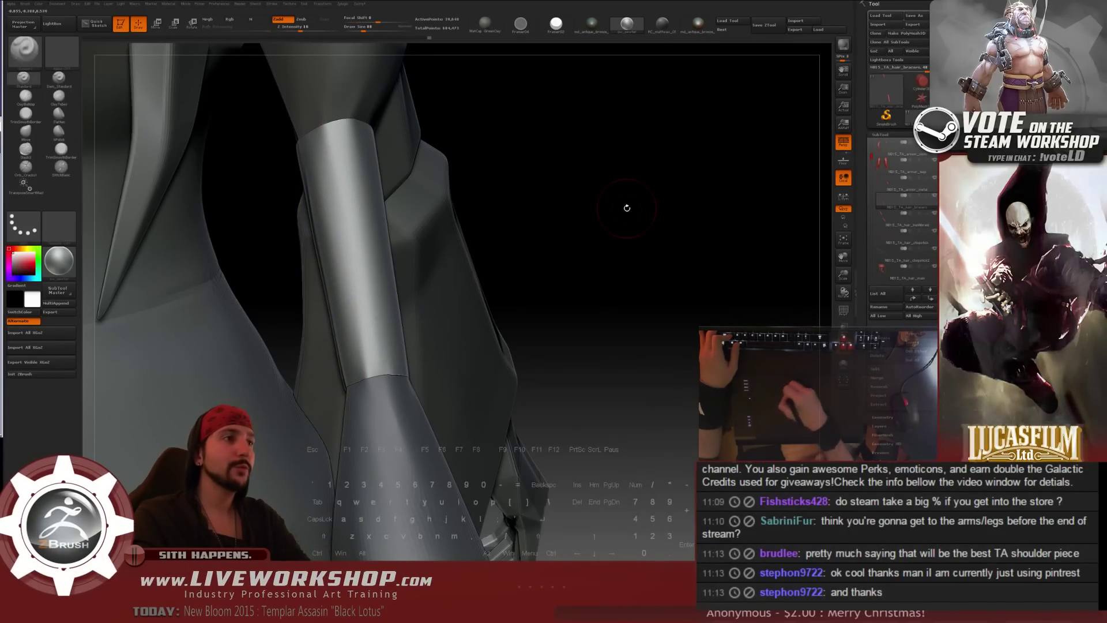
drag(625, 208, 382, 196)
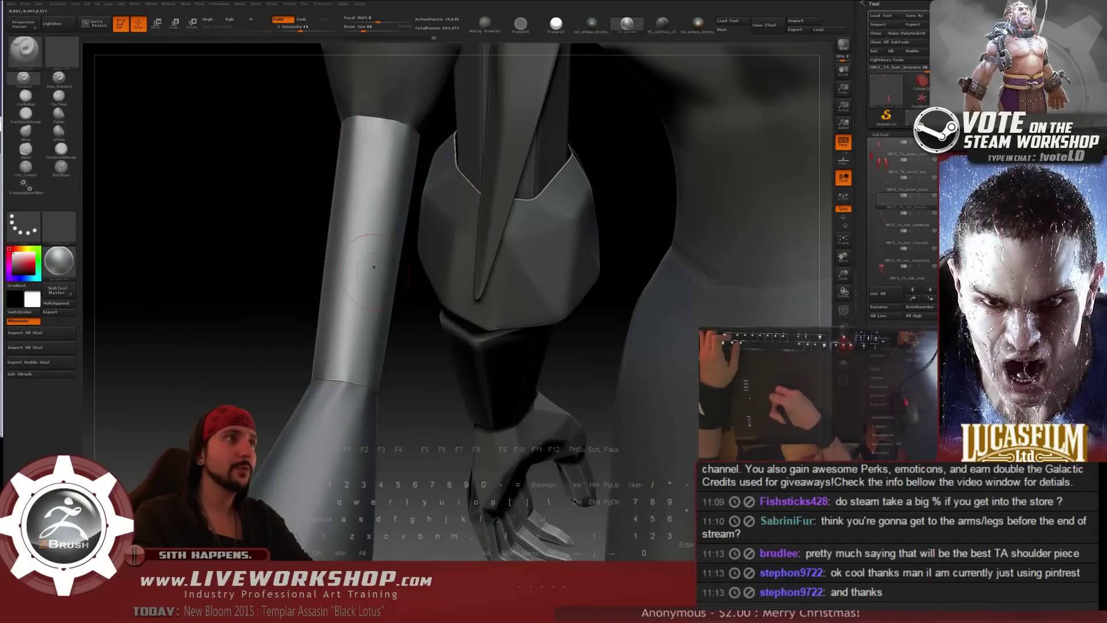
key(shift)
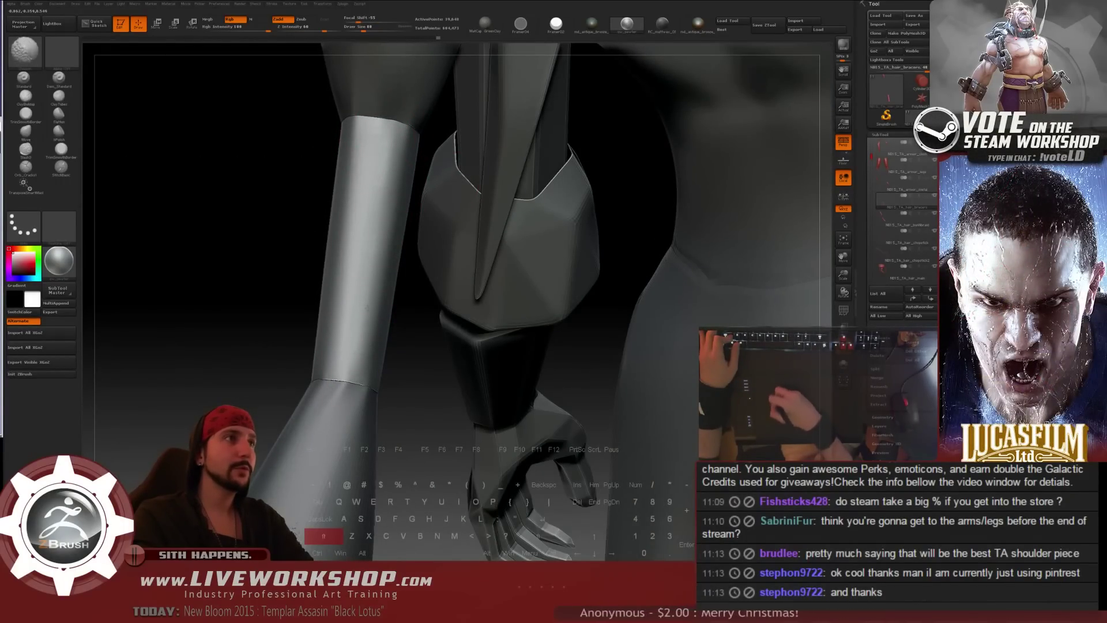
- Turn on X symmetry, adjust the brush size, and round the central ridge of the upper band below the hair bun
key(f)
mouse_move(274, 279)
mouse_down()
mouse_move(559, 217)
mouse_move(563, 248)
mouse_move(573, 218)
mouse_move(650, 279)
mouse_up()
alt+drag(582, 116, 625, 219)
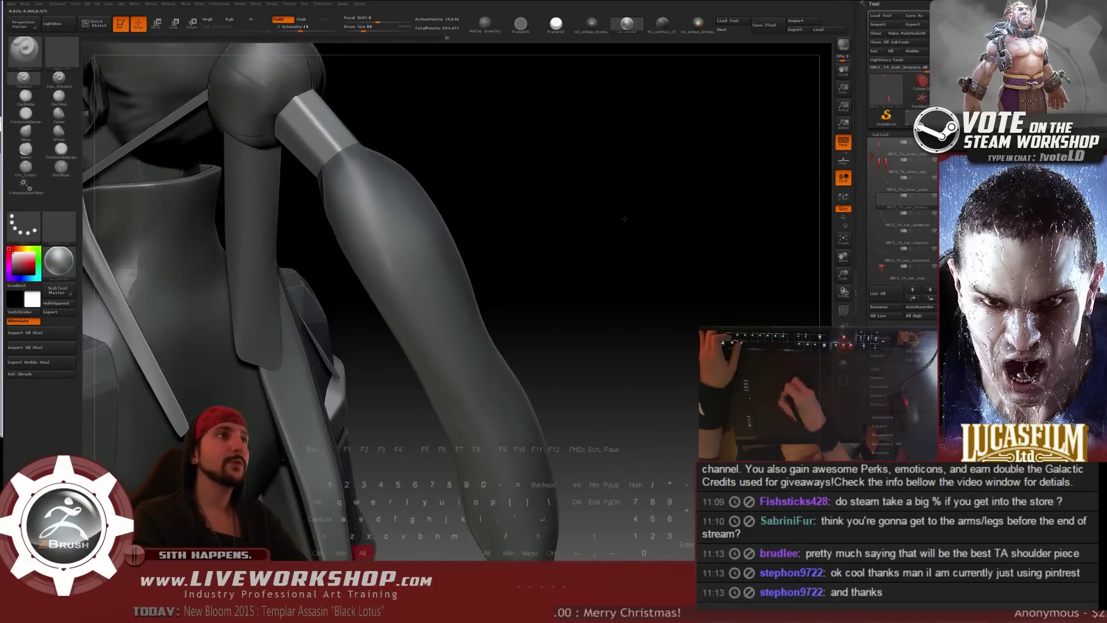
alt+drag(576, 86, 654, 219)
key(s)
key(x)
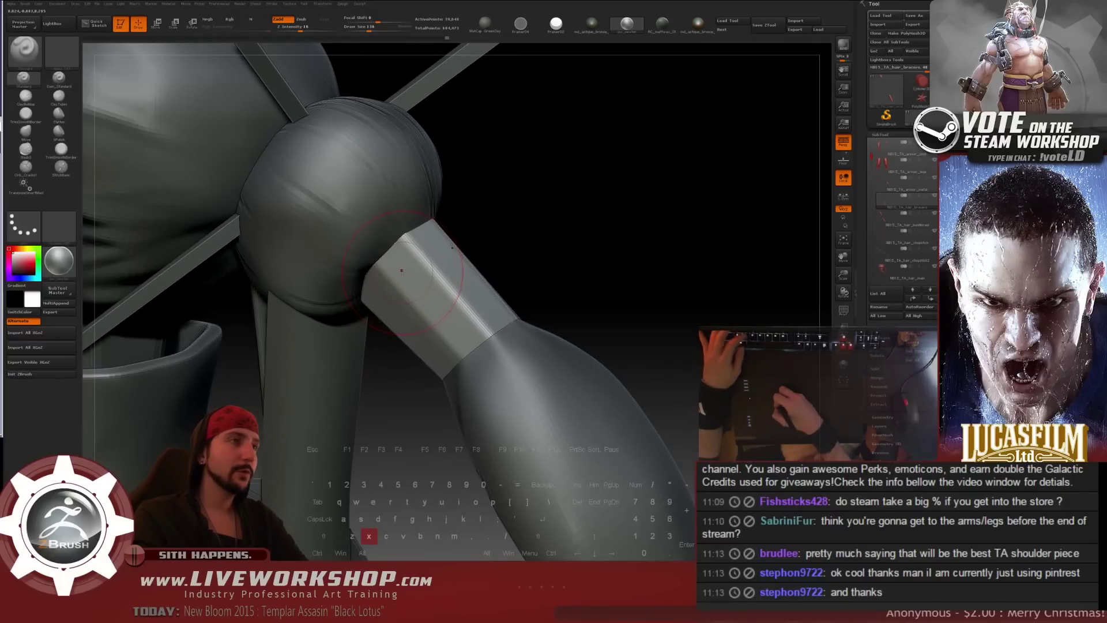
drag(558, 232, 534, 252)
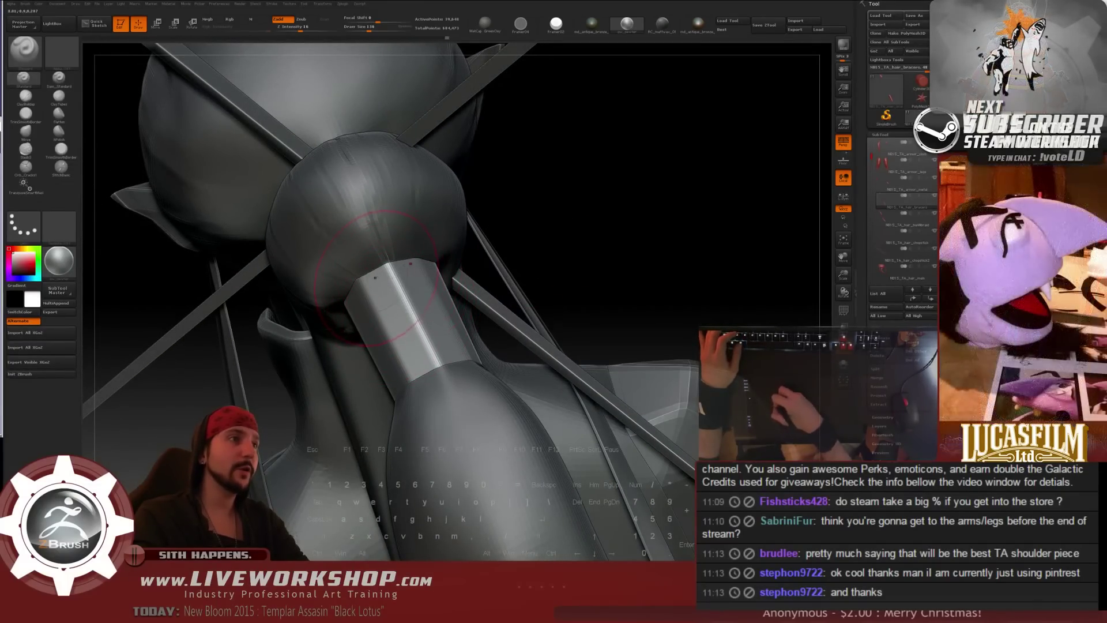
drag(558, 237, 534, 253)
key(s)
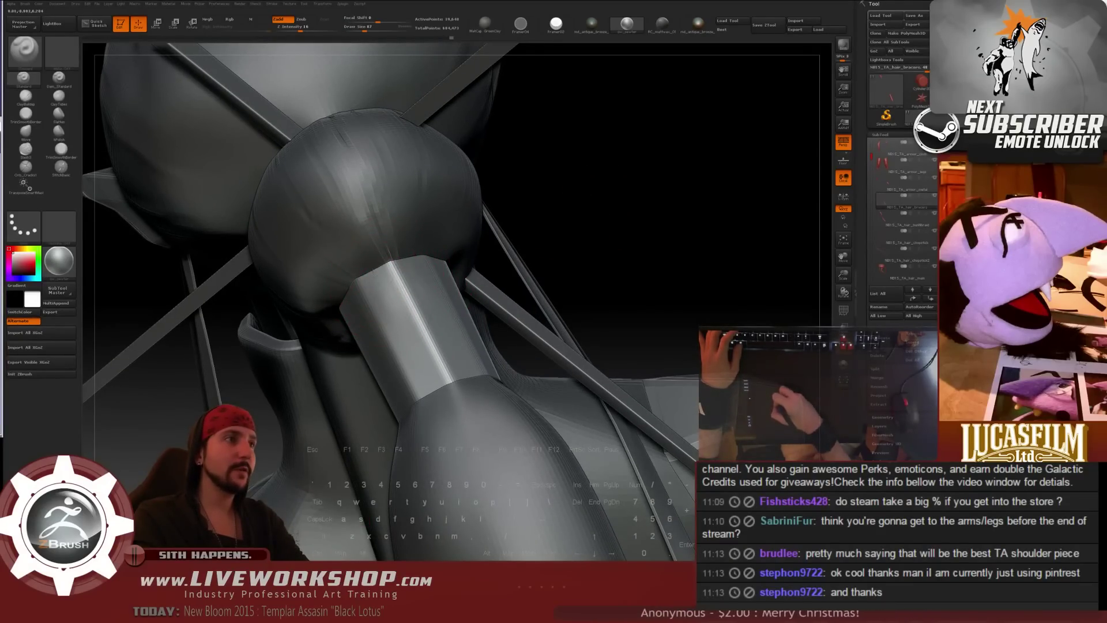
drag(375, 276, 429, 375)
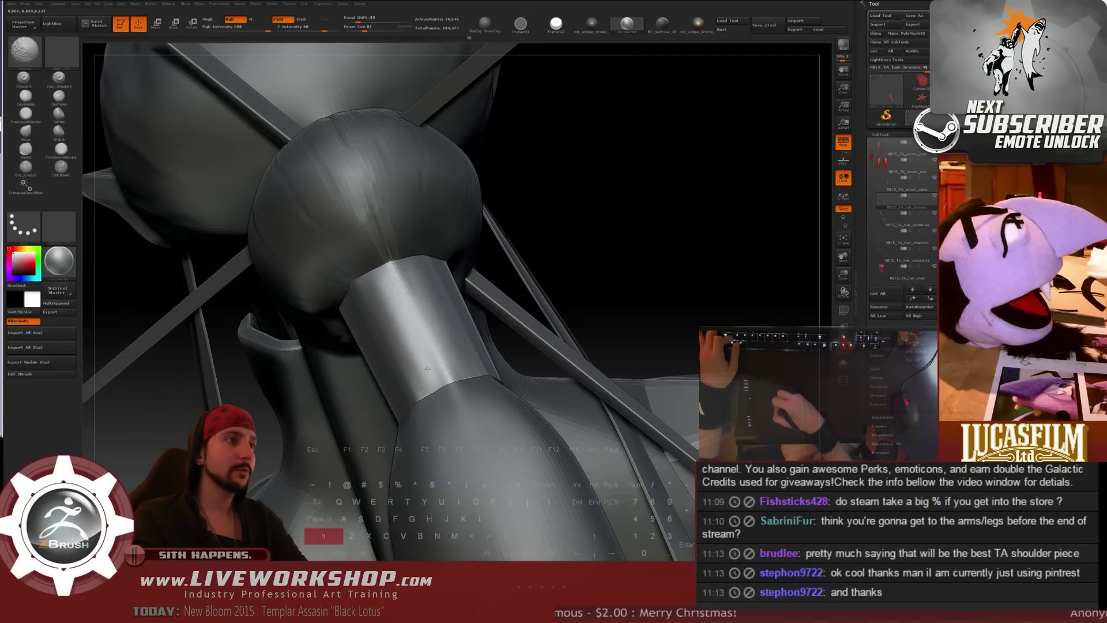
- Build up and smooth the hard edge along the side of the upper band below the hair bun
mouse_move(625, 235)
alt+mouse_down()
mouse_move(648, 214)
mouse_move(674, 135)
alt+mouse_up()
drag(488, 219, 519, 202)
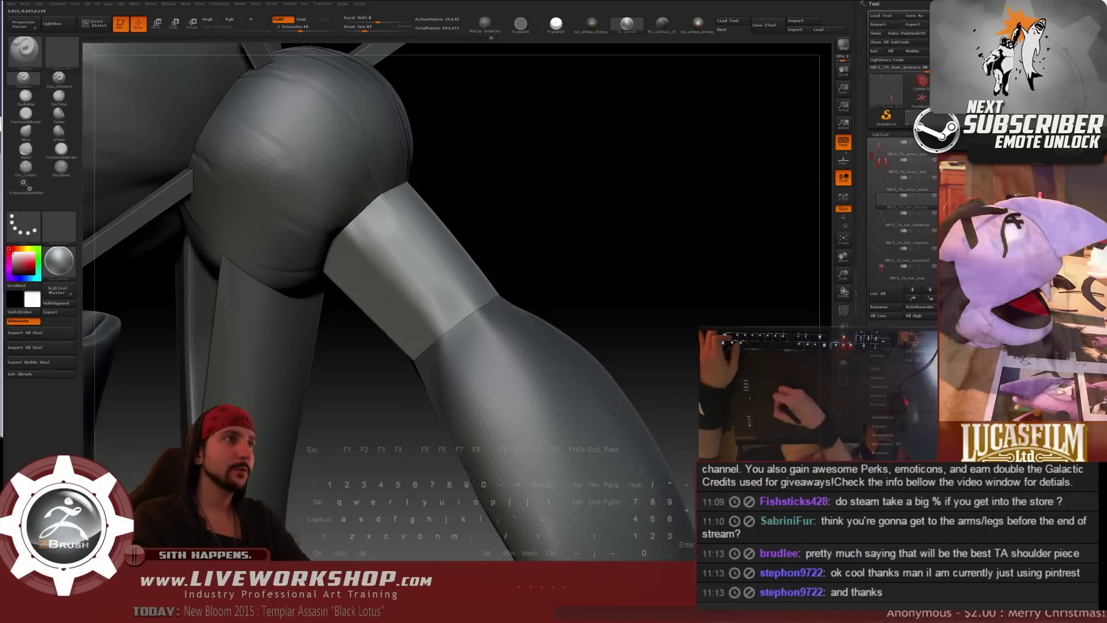
key(shift)
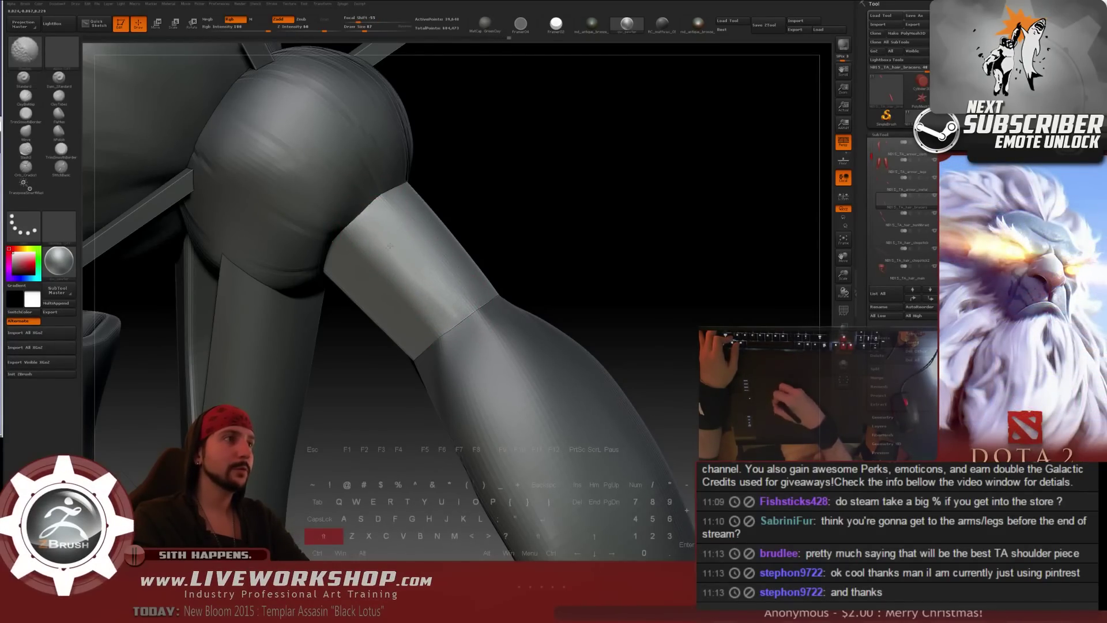
- Resize the brush and build up and smooth the lengthwise facets on the side of the upper band below the hair bun
drag(579, 241, 595, 180)
key(s)
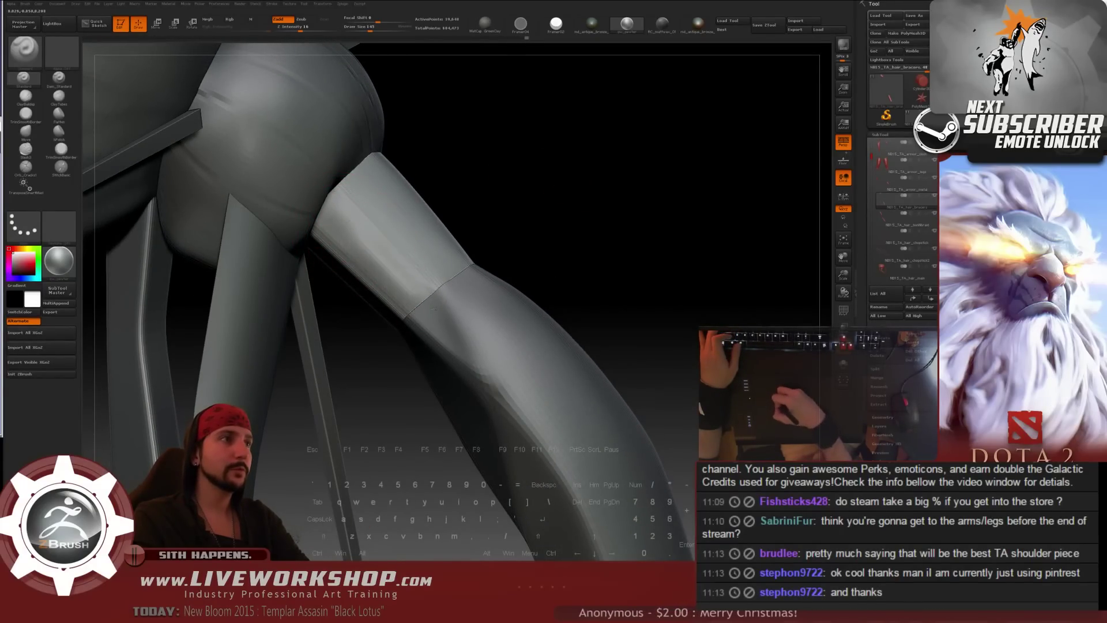
key(shift)
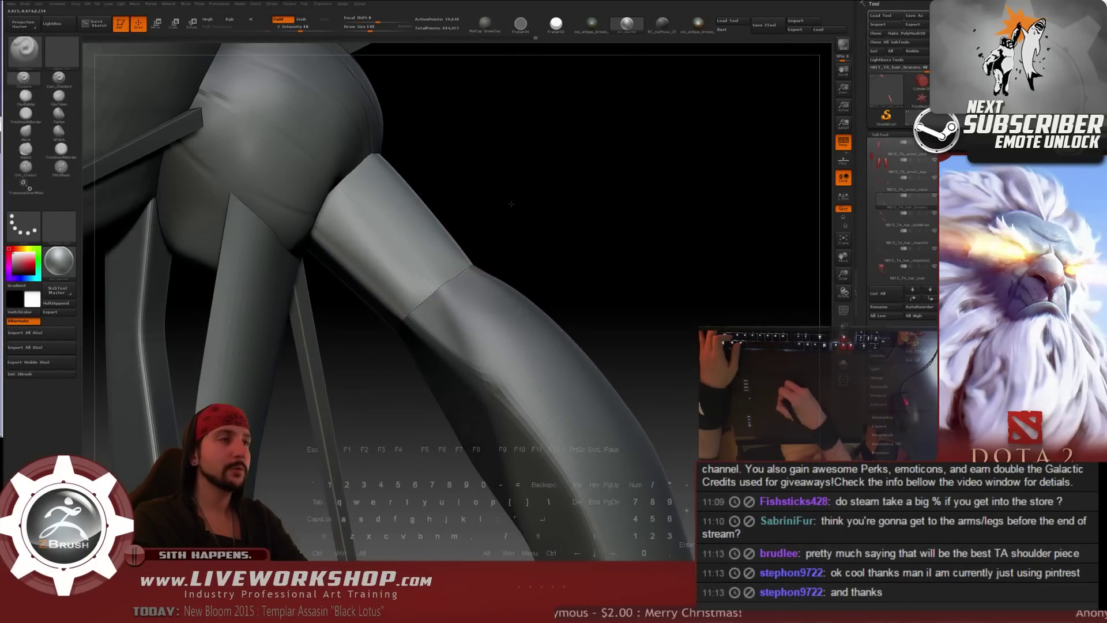
drag(444, 219, 457, 196)
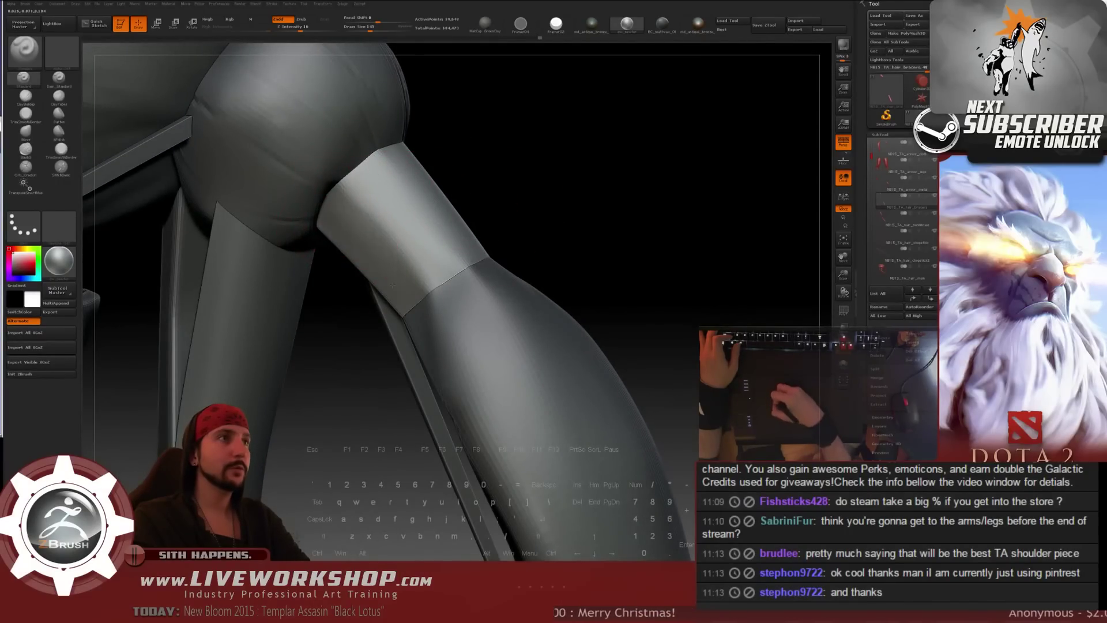
key(shift)
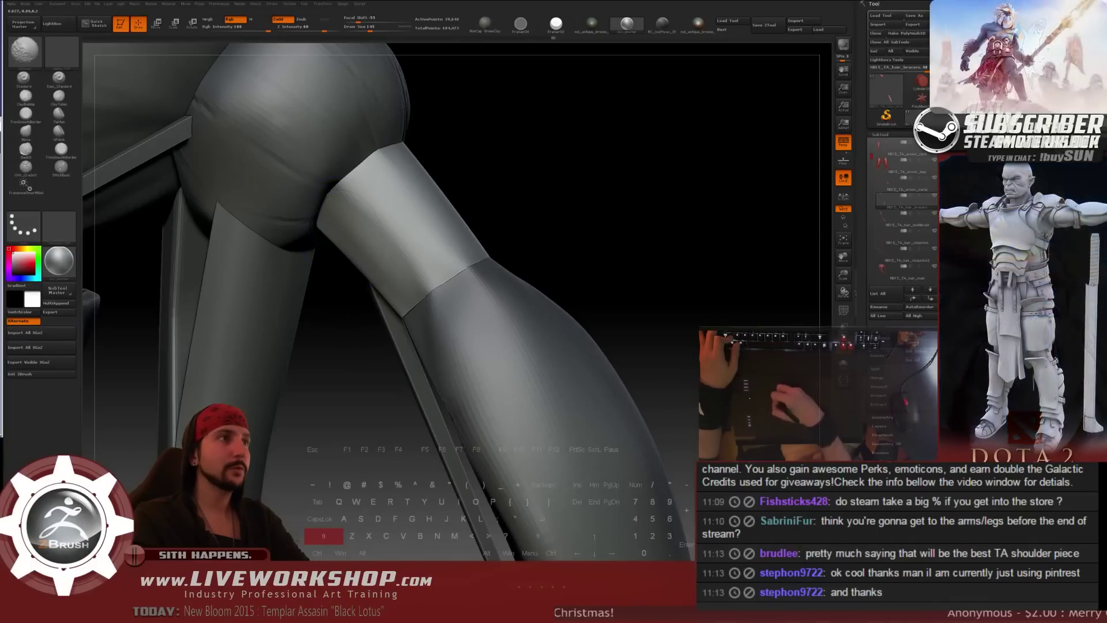
mouse_move(571, 187)
mouse_down()
mouse_move(519, 188)
mouse_move(566, 195)
mouse_move(400, 241)
mouse_up()
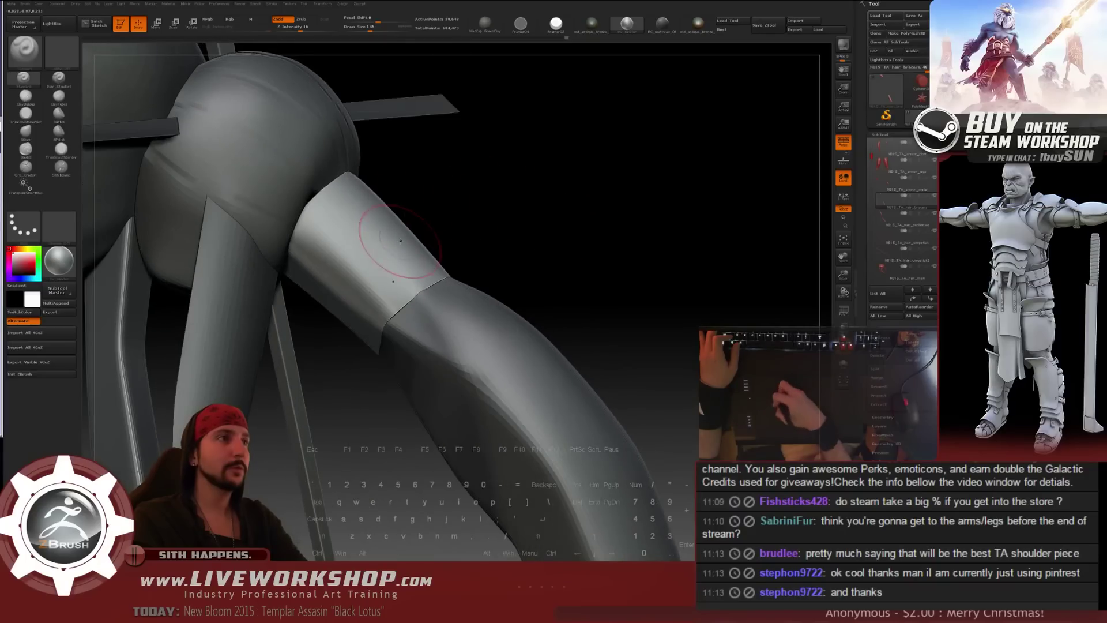
- Fill out and smooth the hard edge along the underside of the upper band, down to its lower rim
drag(510, 199, 337, 277)
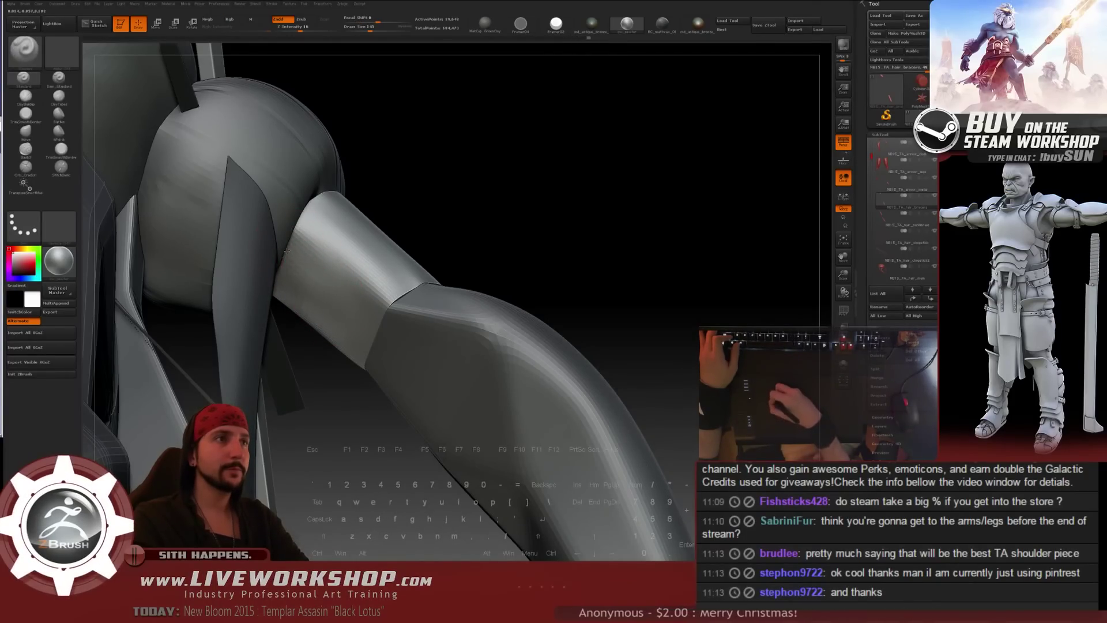
key(shift)
shift+drag(344, 301, 371, 339)
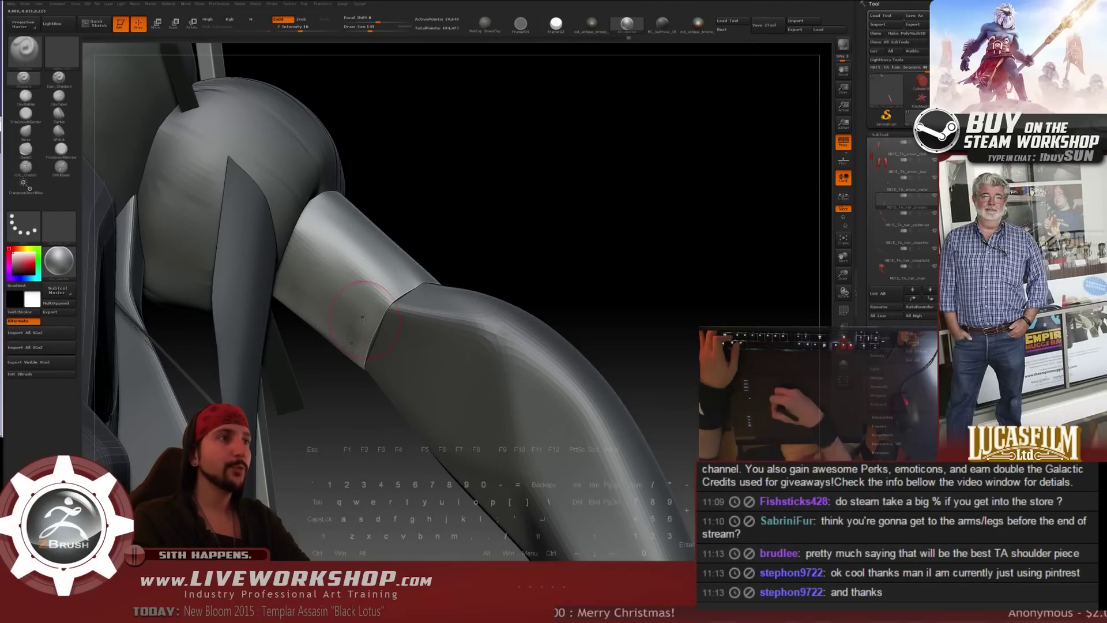
key(shift)
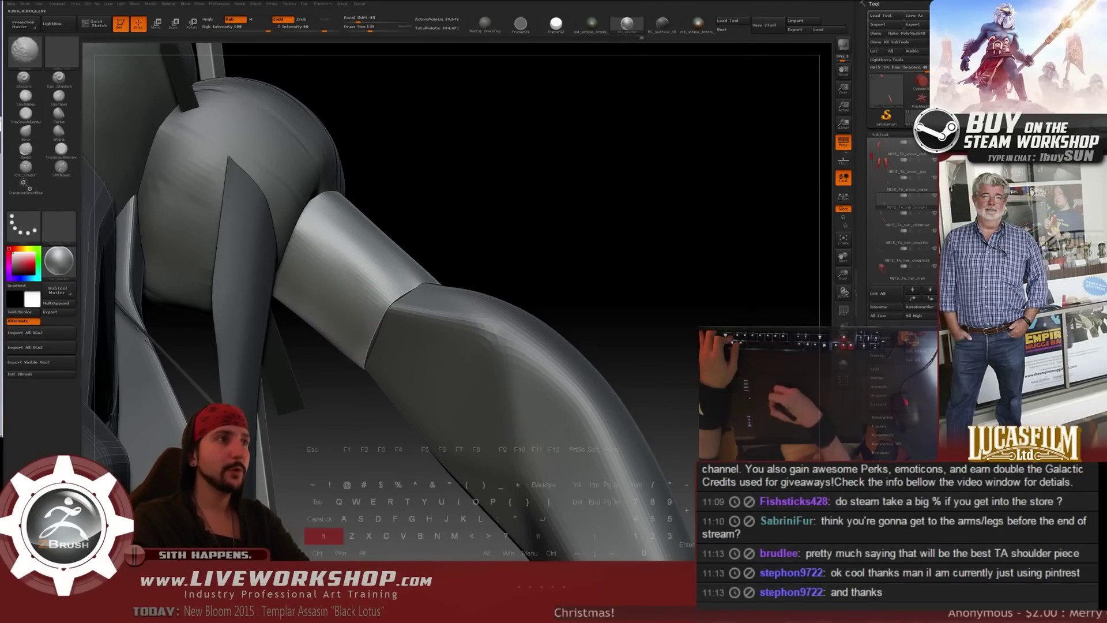
- Enlarge the brush and round the remaining side ridge of the upper band, blending it evenly between both rims
mouse_move(519, 236)
mouse_down()
mouse_move(583, 252)
mouse_move(600, 163)
mouse_move(654, 217)
mouse_move(646, 193)
mouse_up()
alt+drag(535, 175, 545, 216)
key(s)
drag(358, 259, 327, 273)
key(s)
drag(321, 275, 356, 308)
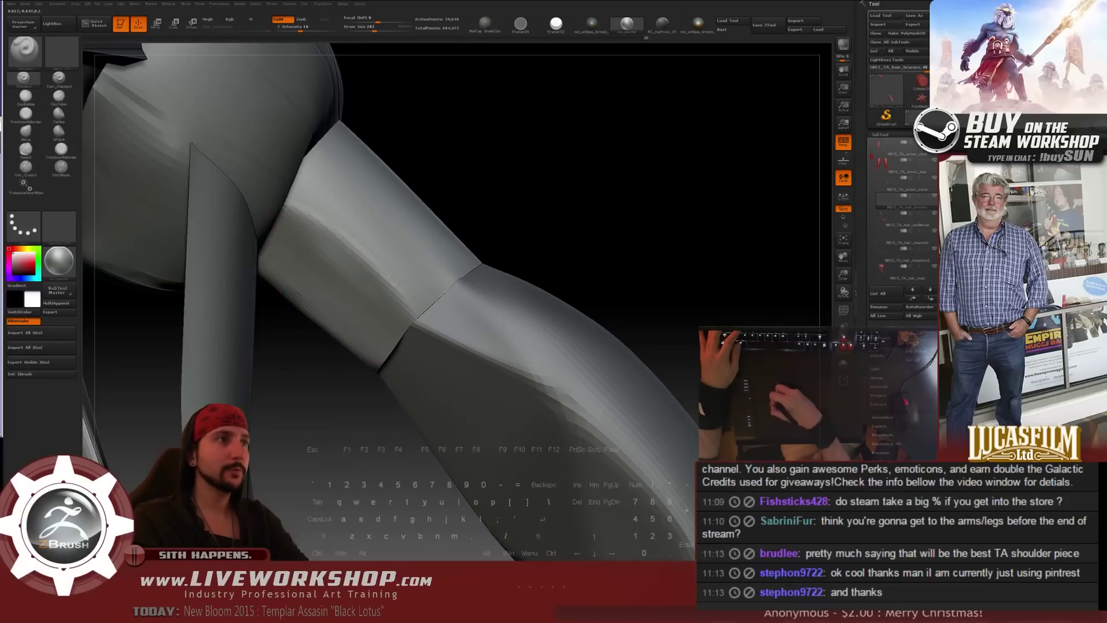
drag(544, 211, 383, 253)
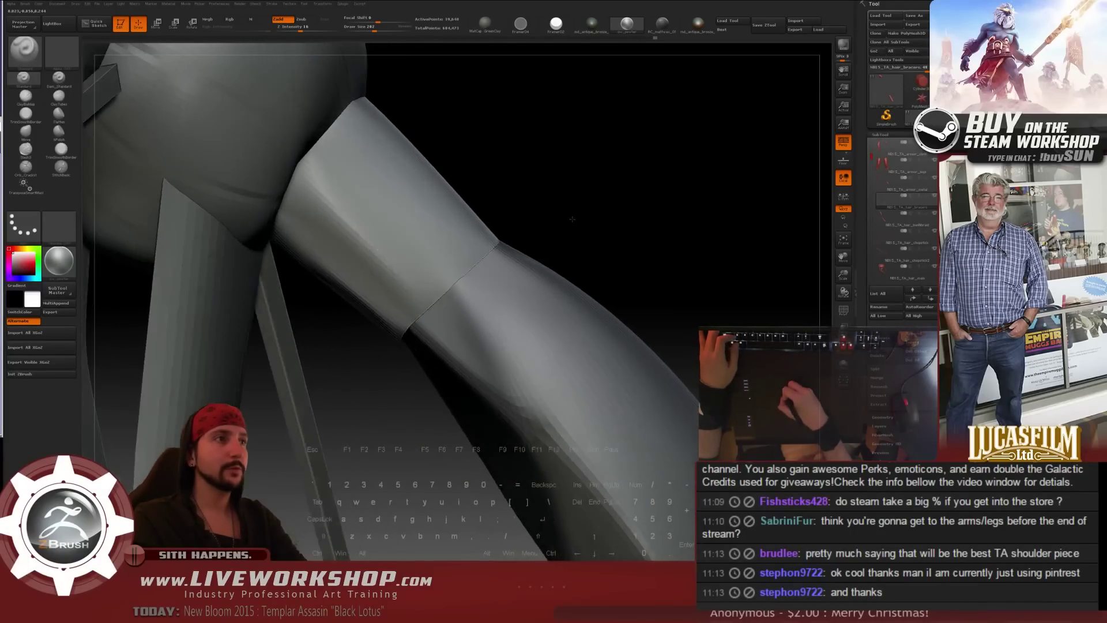
key(shift)
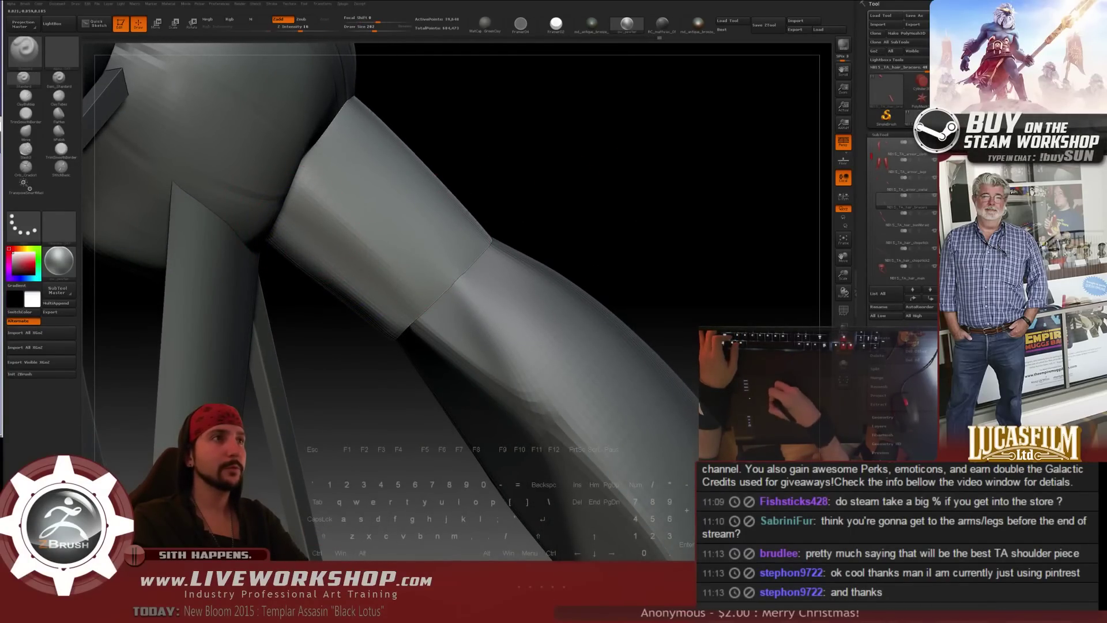
key(shift)
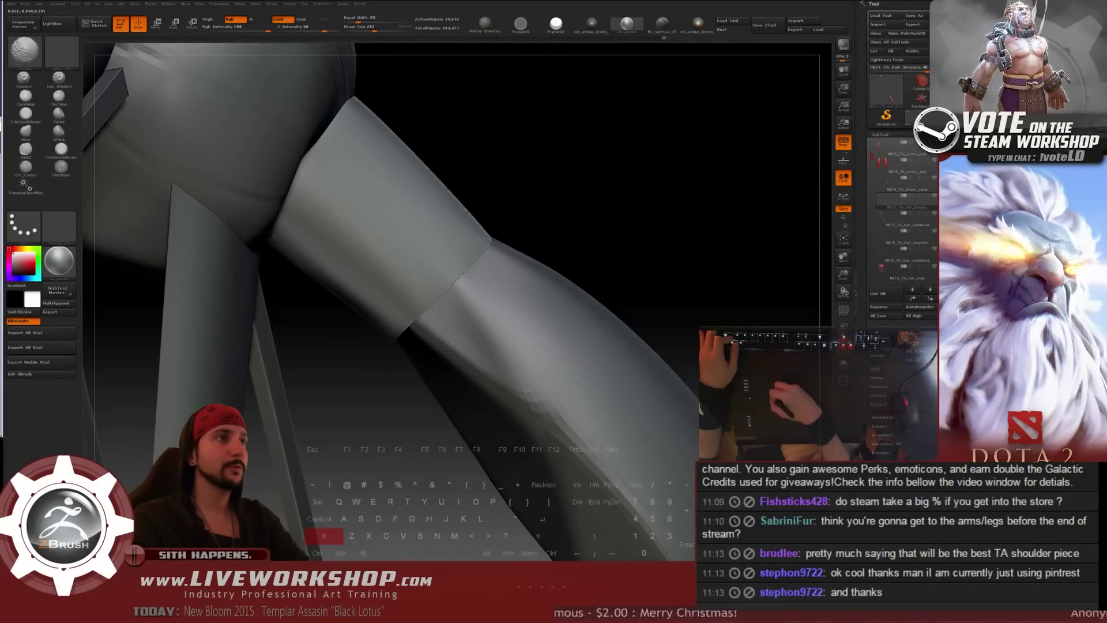
- Resize the brush and smooth the outer face of the upper band down to its rim above the ponytail bulge
mouse_move(647, 247)
alt+mouse_down()
mouse_move(606, 140)
mouse_move(592, 220)
mouse_move(619, 263)
mouse_move(645, 217)
mouse_move(425, 205)
alt+mouse_up()
drag(600, 215, 423, 235)
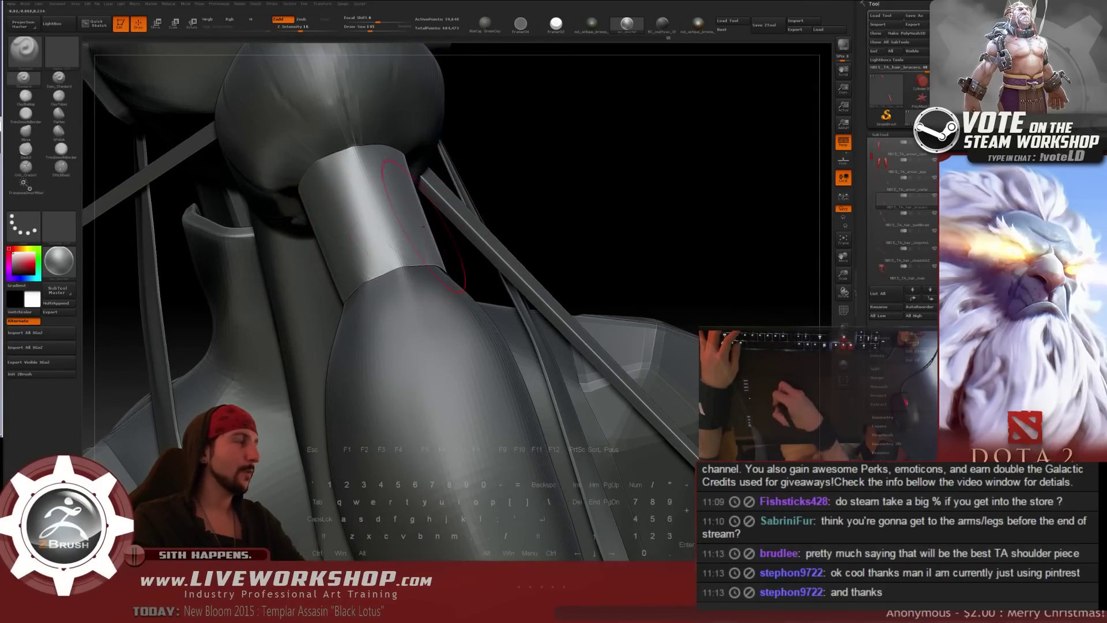
key(s)
drag(377, 248, 372, 250)
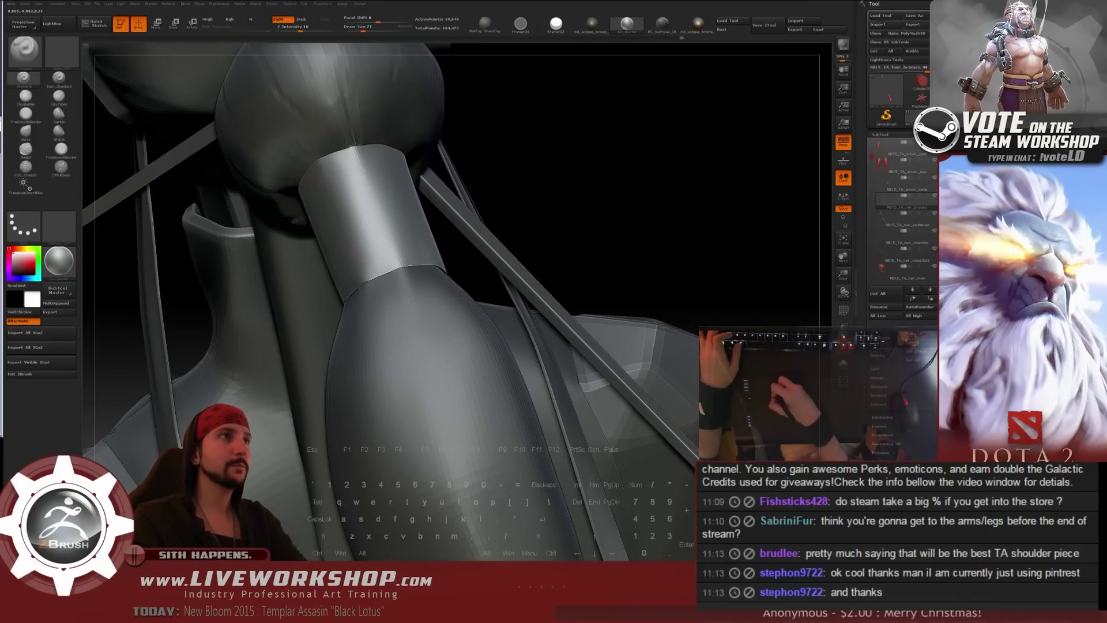
key(shift)
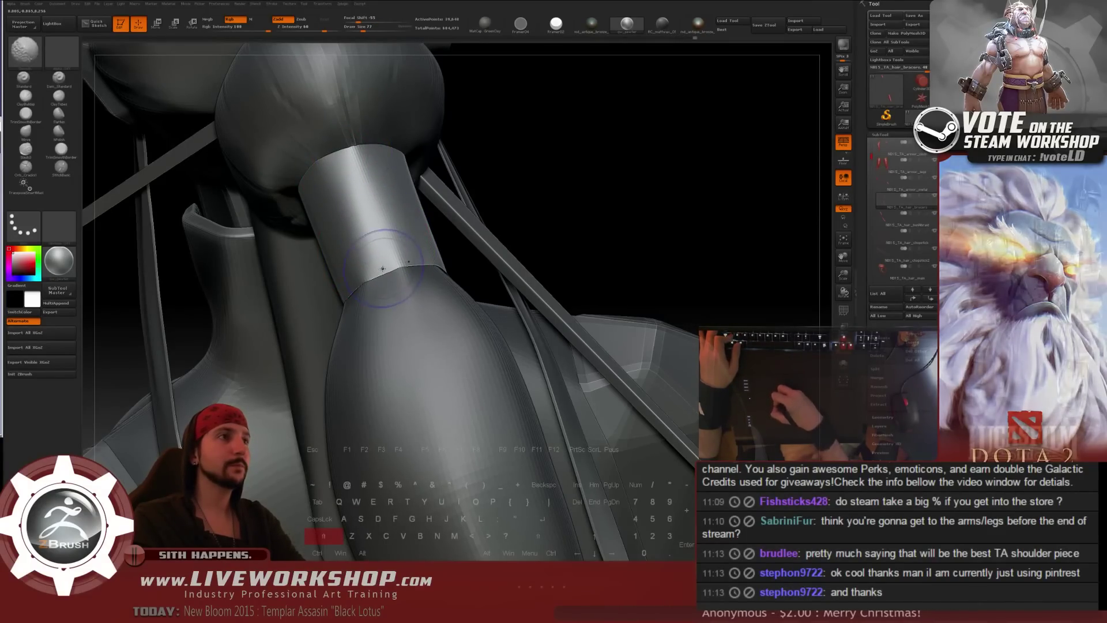
- Even out the last facets around the side and lower rim of the upper band with light build-up and smoothing
right_drag(346, 254, 372, 248)
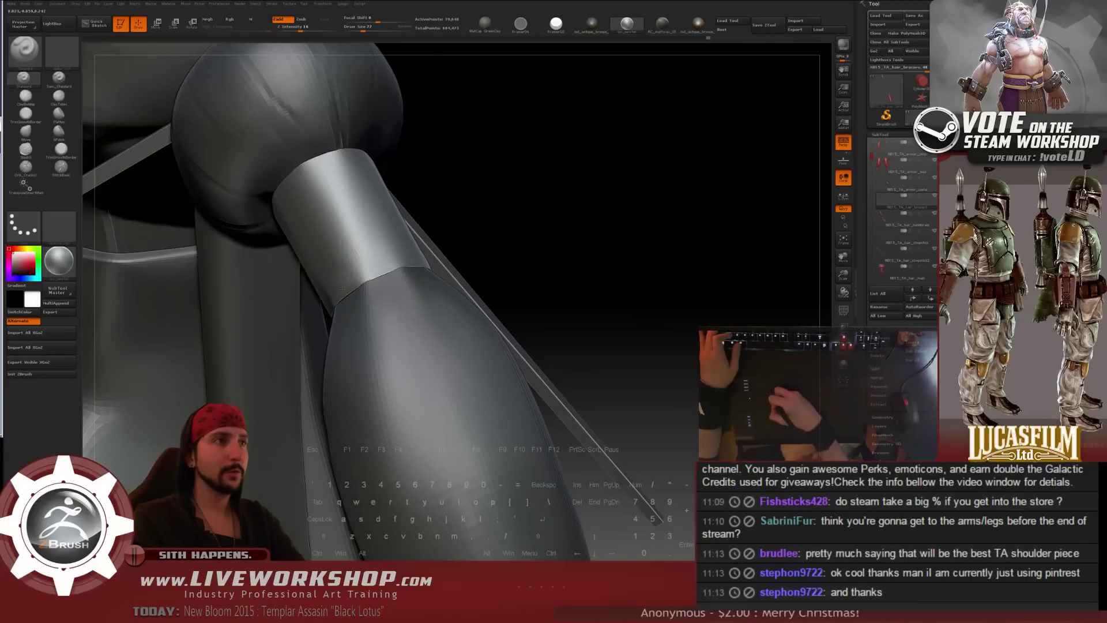
right_drag(343, 289, 318, 290)
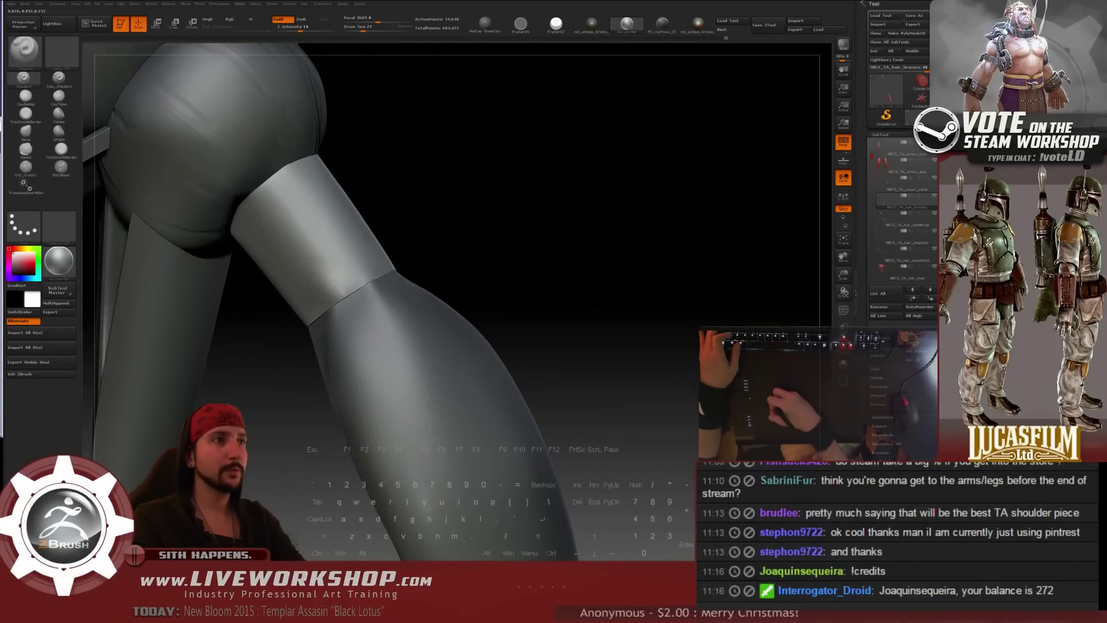
key(shift)
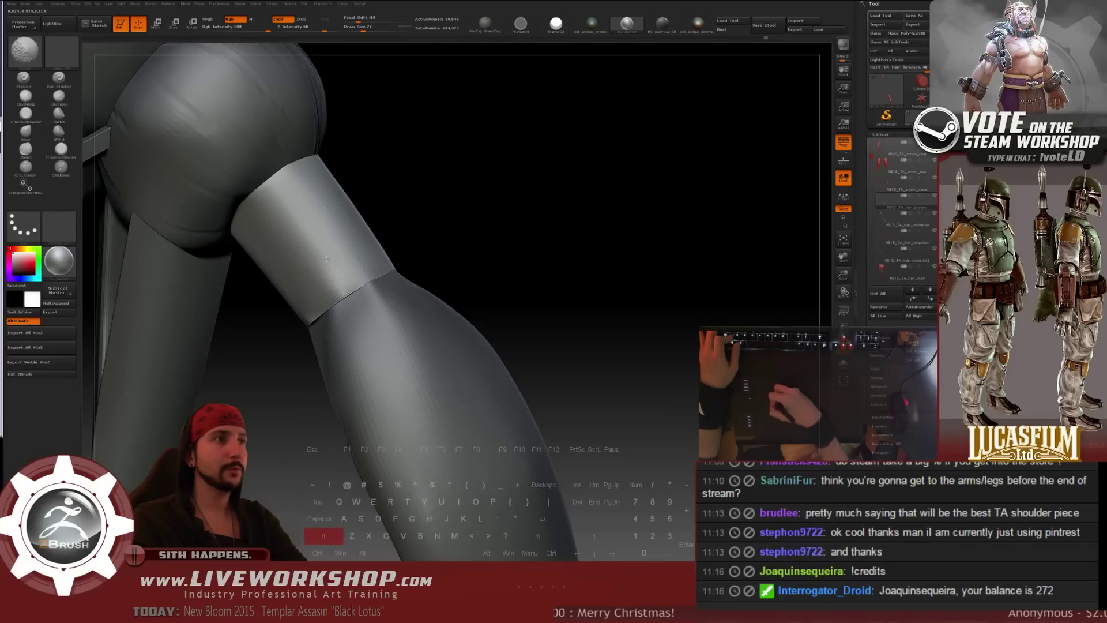
right_drag(475, 235, 352, 238)
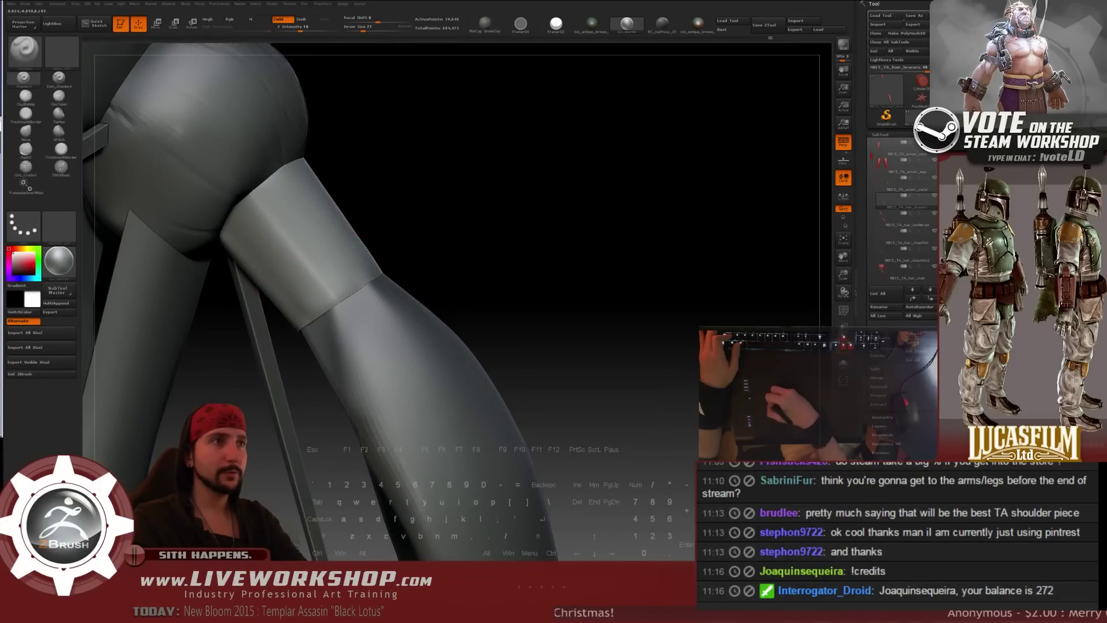
key(shift)
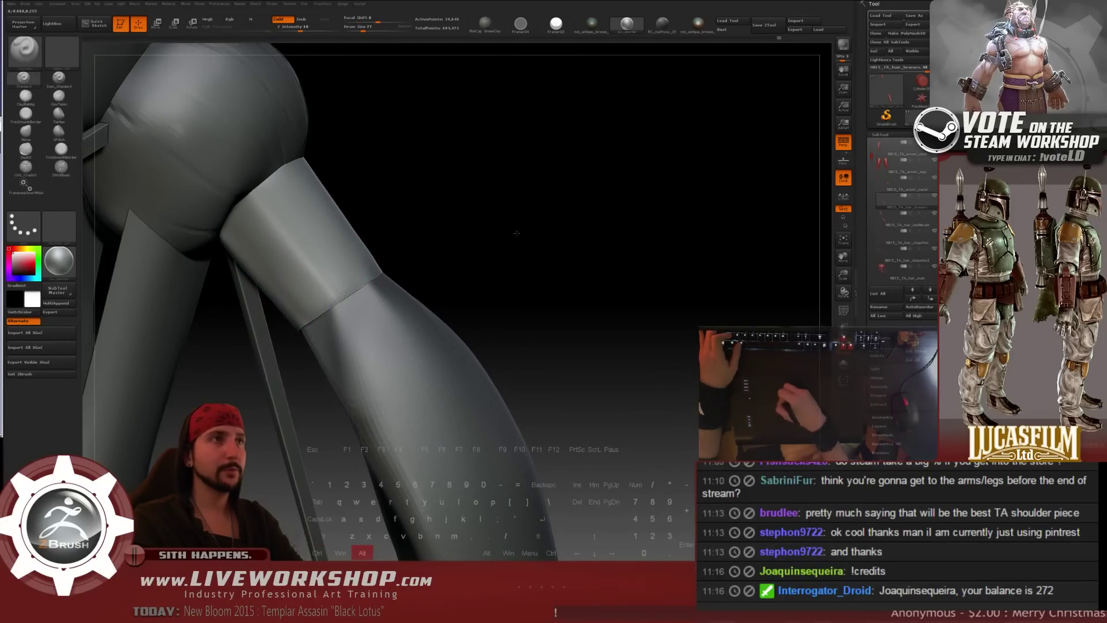
- Make the winged eyelash piece on the face the active subtool
mouse_move(519, 323)
right_down()
mouse_move(558, 306)
mouse_move(563, 281)
right_up()
mouse_move(563, 282)
alt+mouse_down()
mouse_move(618, 314)
mouse_move(563, 311)
alt+mouse_up()
key(shift)
mouse_move(323, 247)
right_down()
mouse_move(222, 294)
mouse_move(599, 266)
mouse_move(618, 229)
right_up()
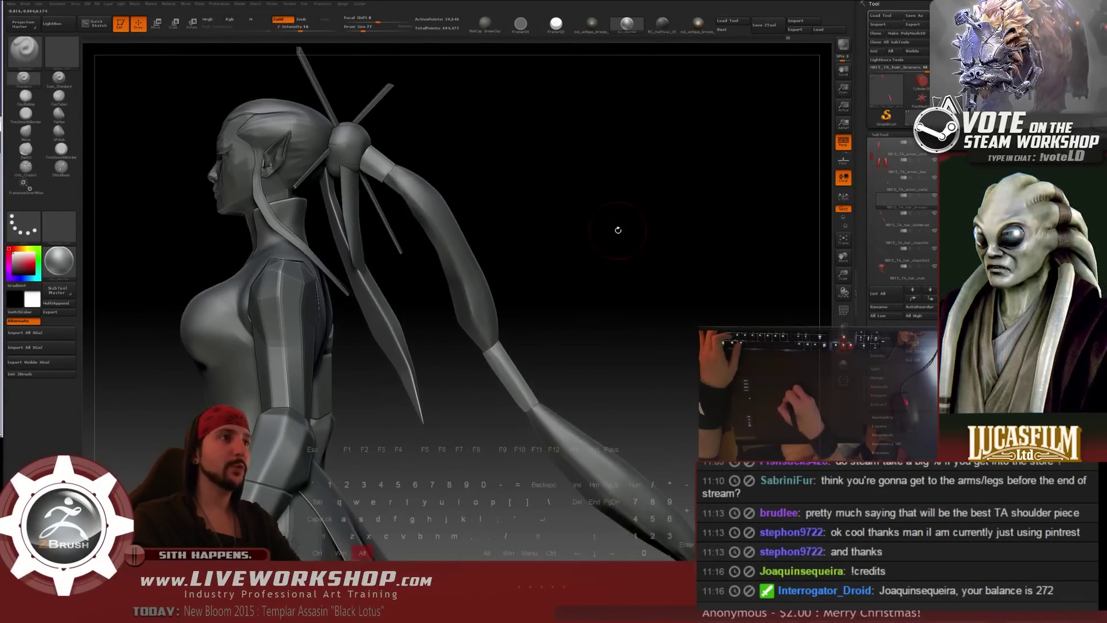
right_drag(642, 272, 479, 208)
alt+click(516, 174)
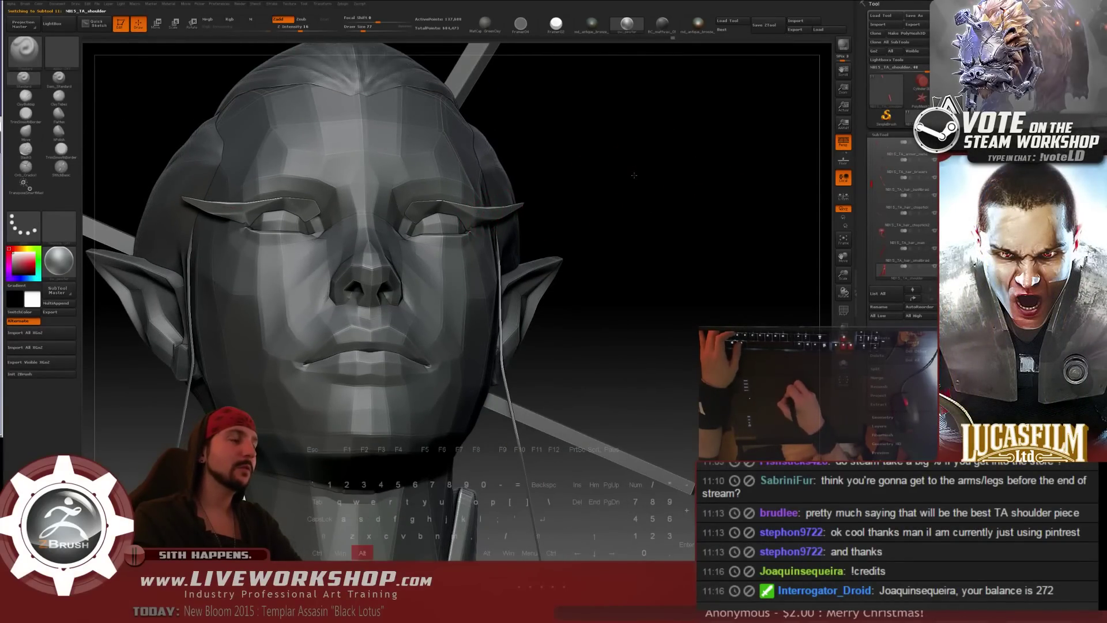
- Adjust the brush size and work over the inner end of the winged eyelash piece above the eye
alt+right_drag(634, 176, 491, 202)
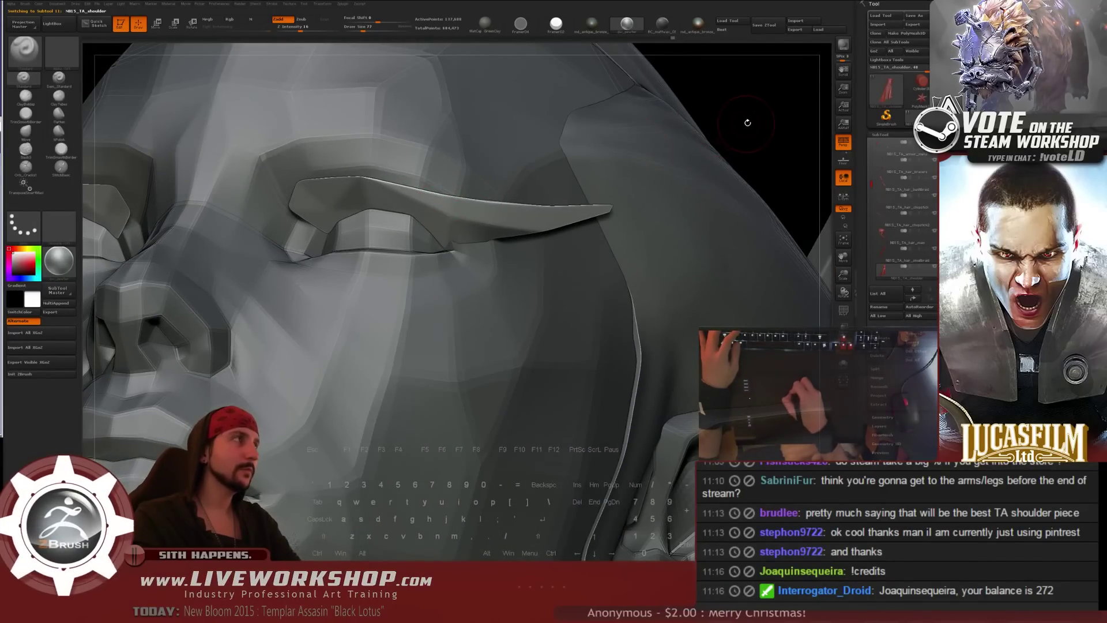
right_drag(748, 122, 408, 187)
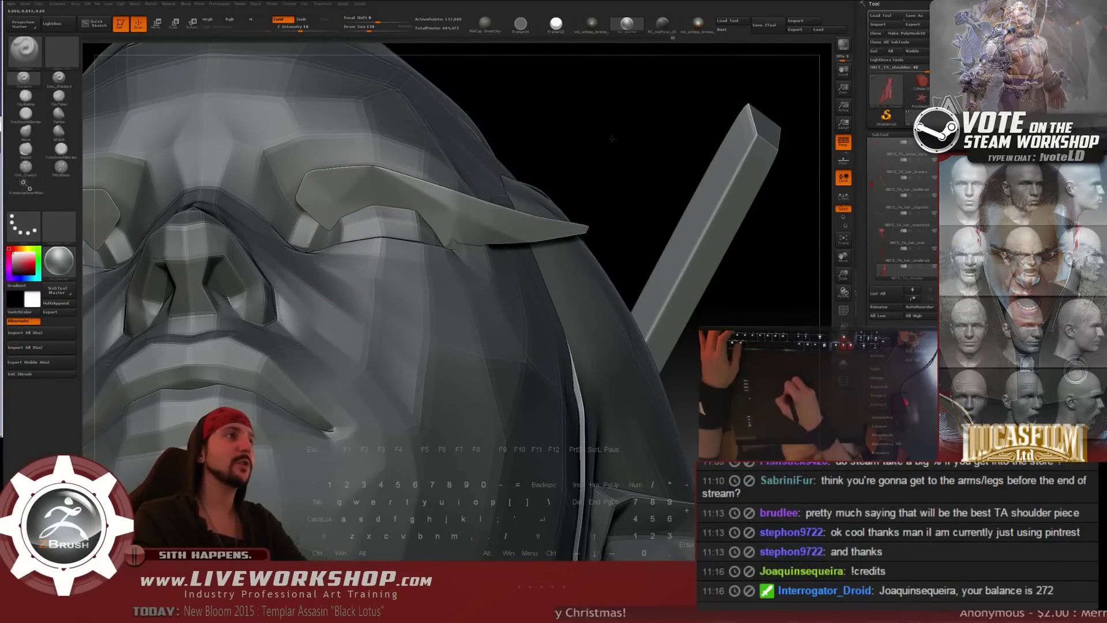
drag(612, 138, 565, 111)
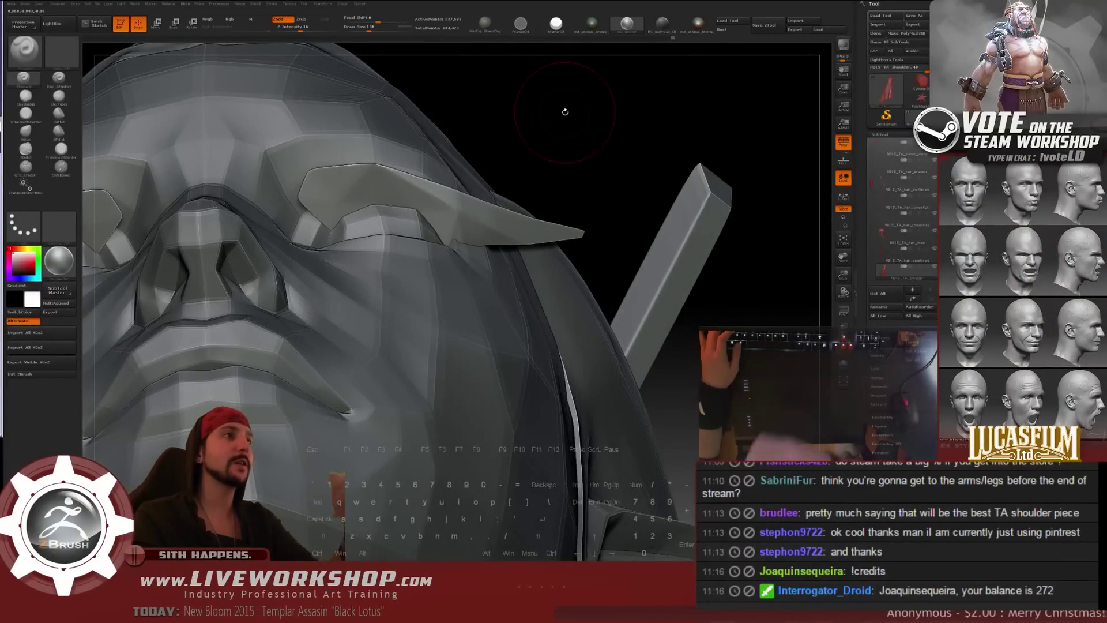
drag(531, 178, 521, 168)
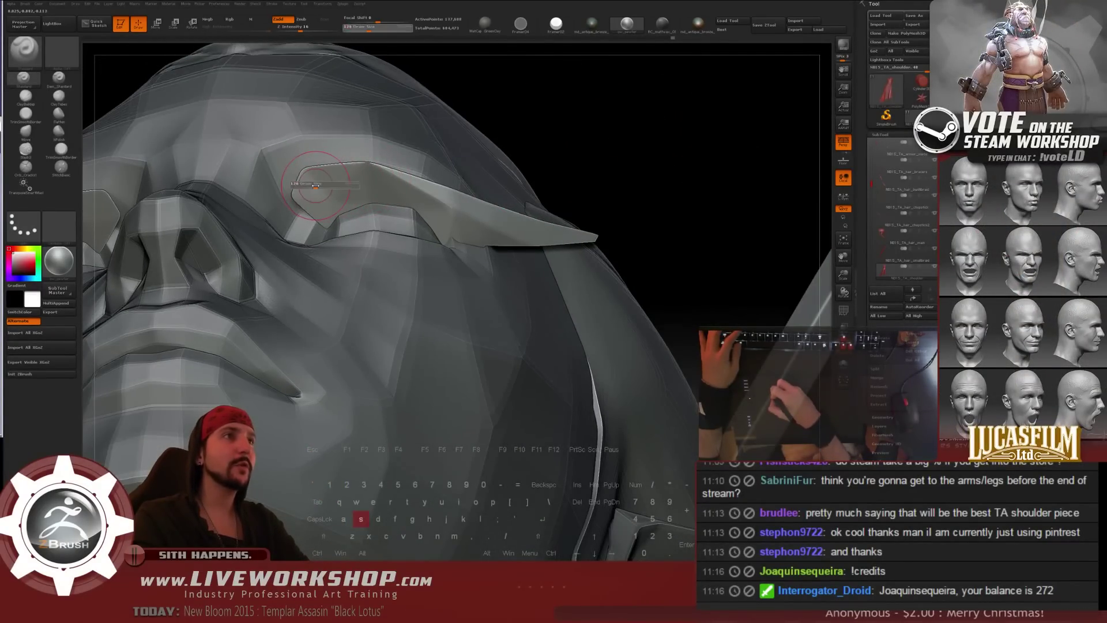
drag(600, 114, 300, 202)
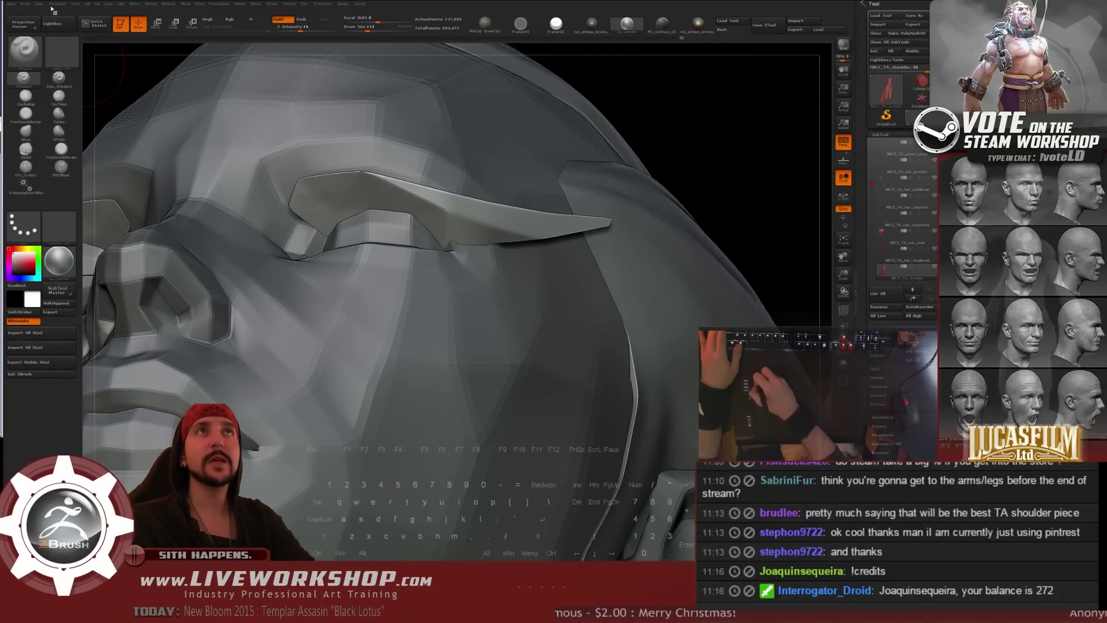
- Open the Auto Masking options of the Standard brush
click(75, 4)
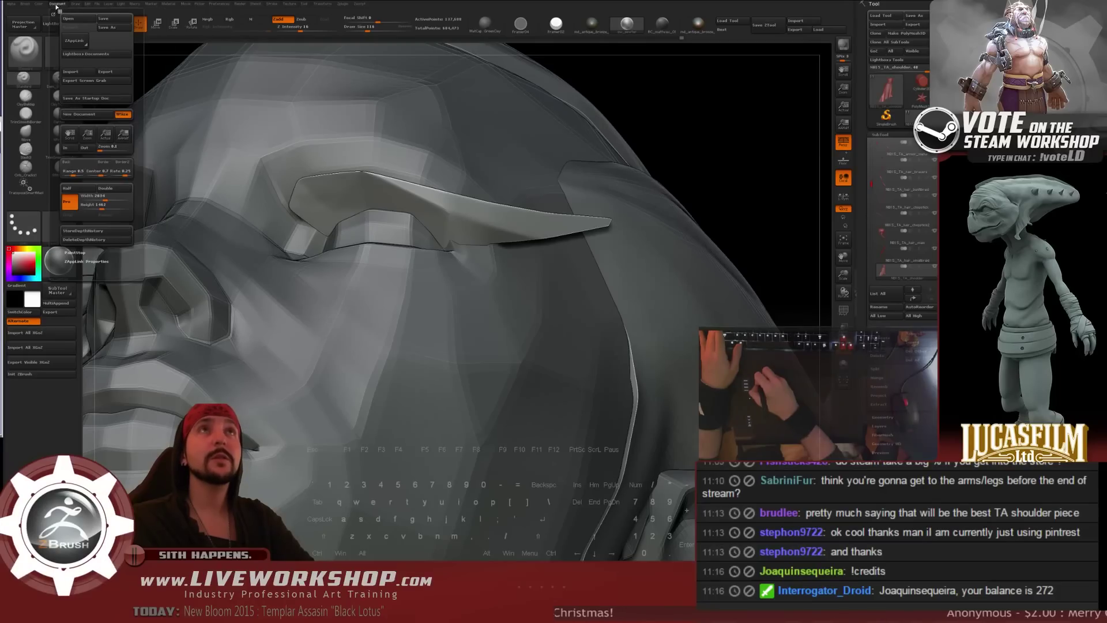
mouse_move(25, 4)
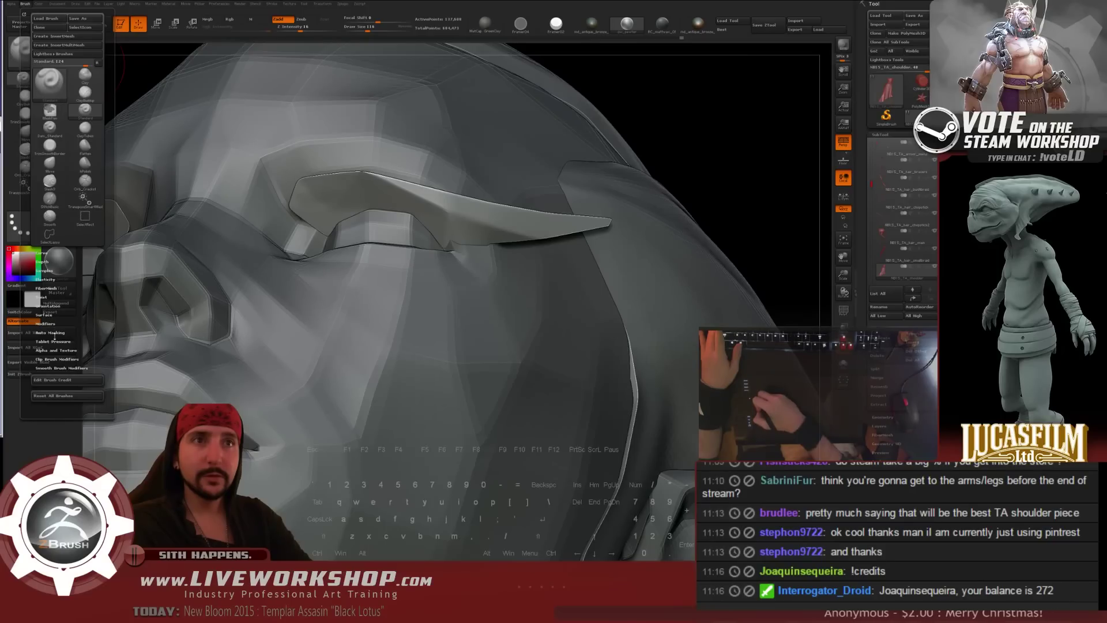
click(55, 334)
click(50, 335)
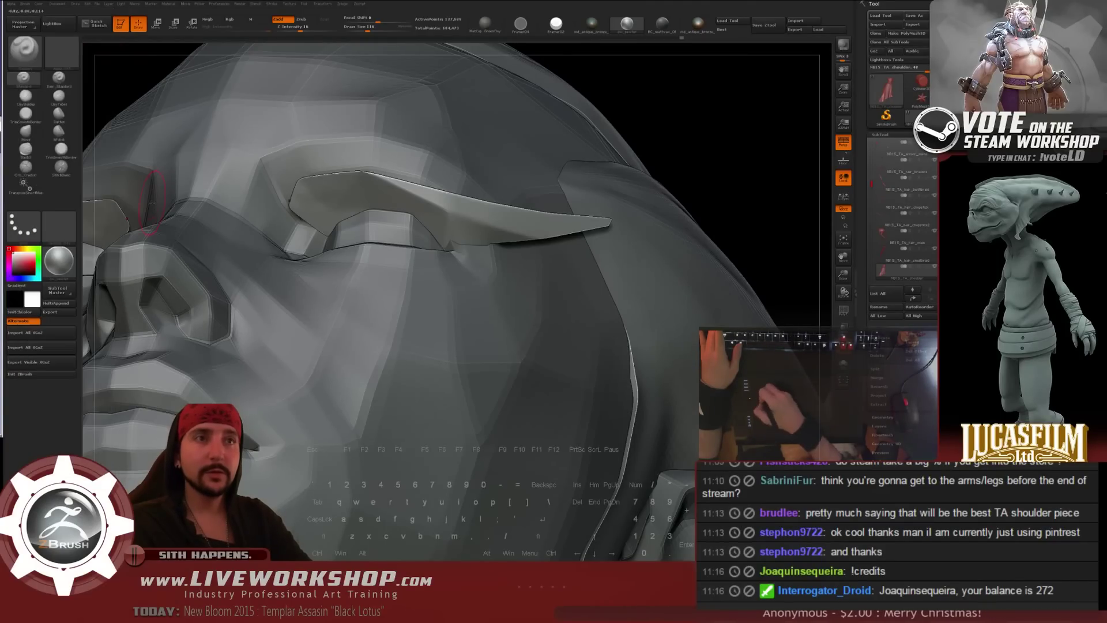
- Build up and smooth the broad inner part of the winged eyelash piece over the eye
drag(761, 126, 321, 197)
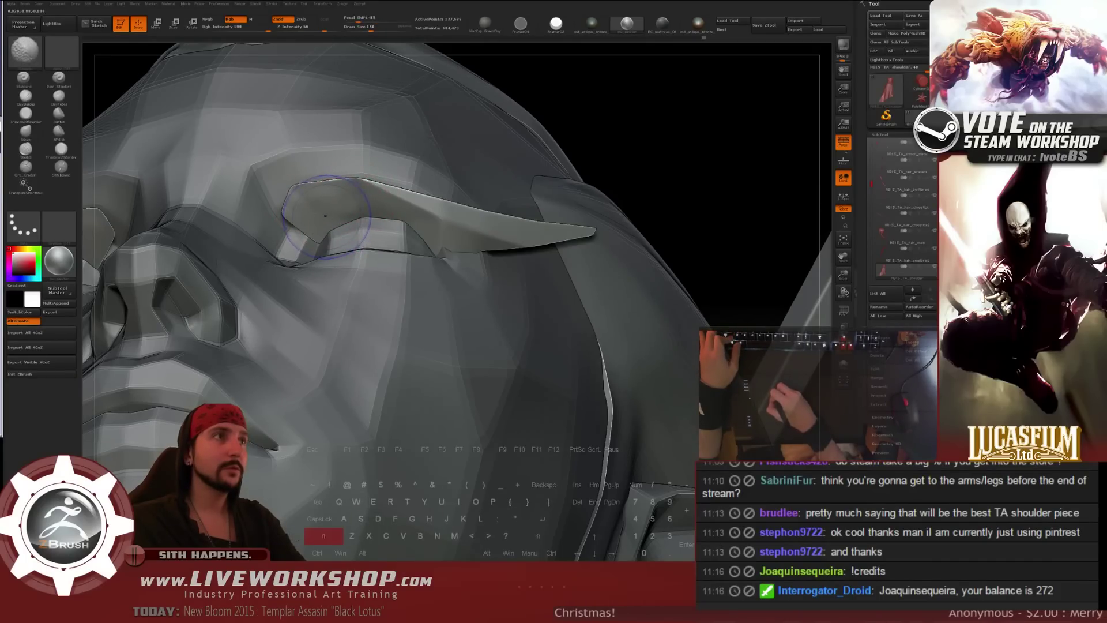
key(shift)
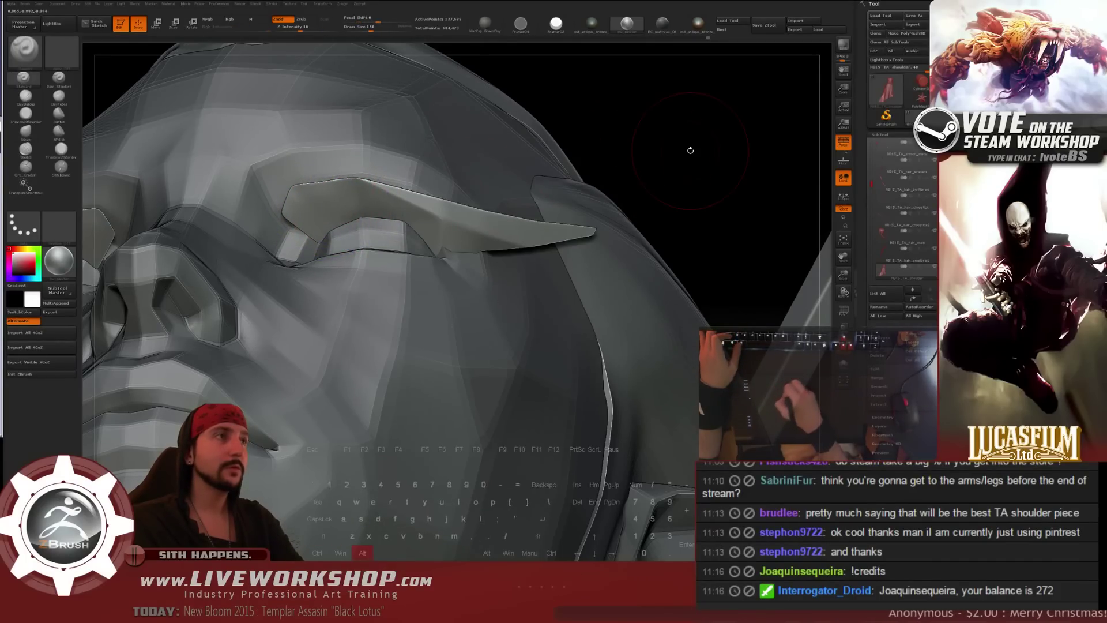
right_drag(376, 208, 301, 208)
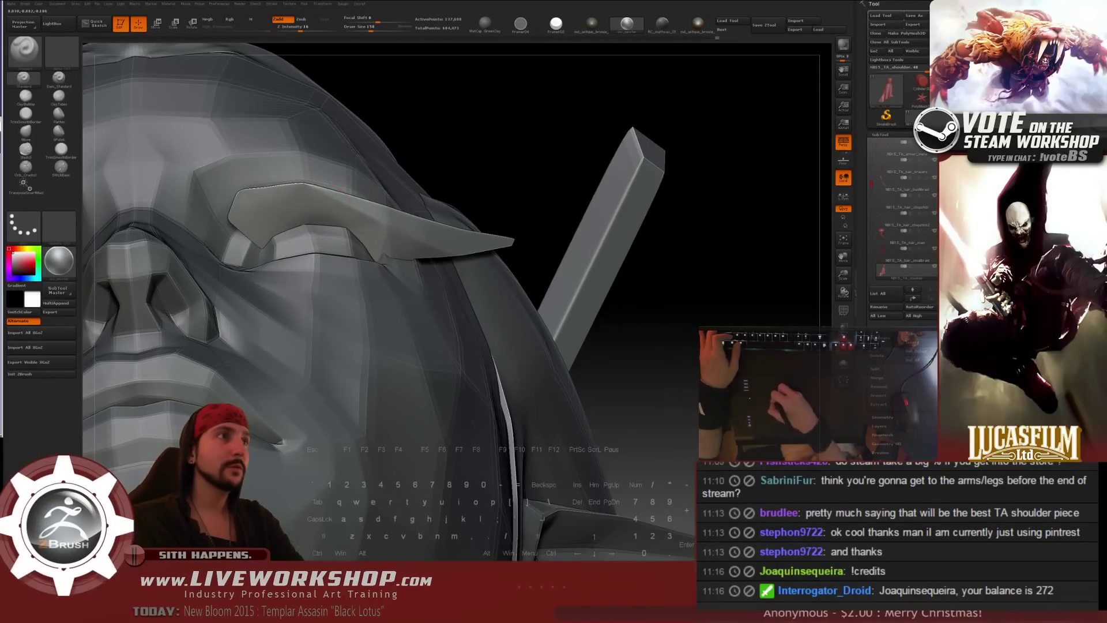
- Smooth the middle ridge and the tapering outer wing of the eyelash piece beside the eye
right_drag(526, 161, 357, 206)
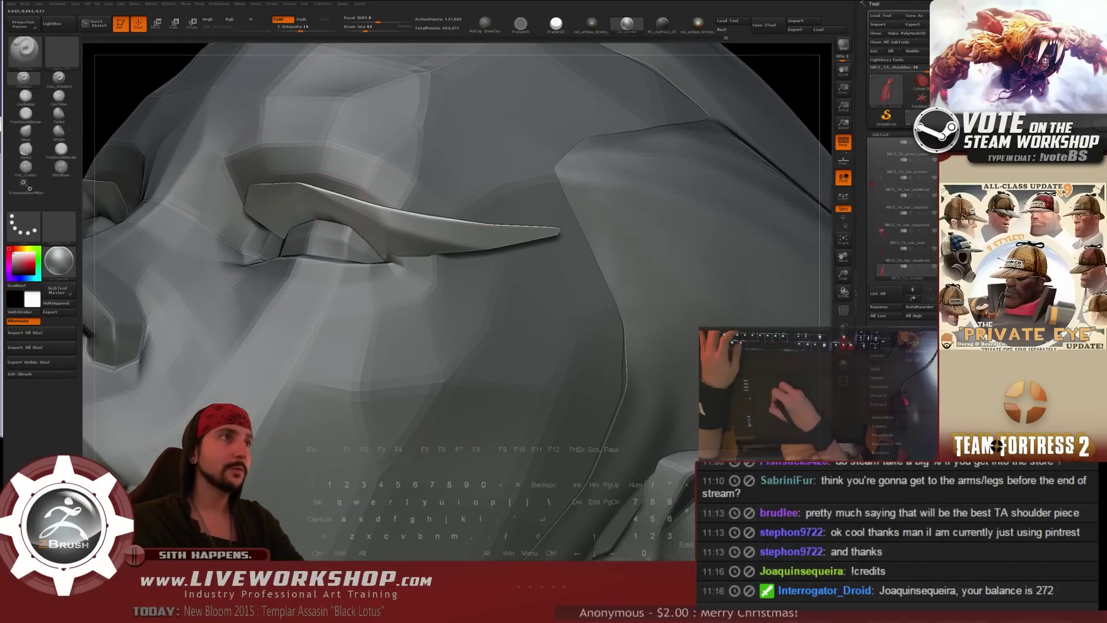
shift+drag(399, 231, 541, 240)
key(shift)
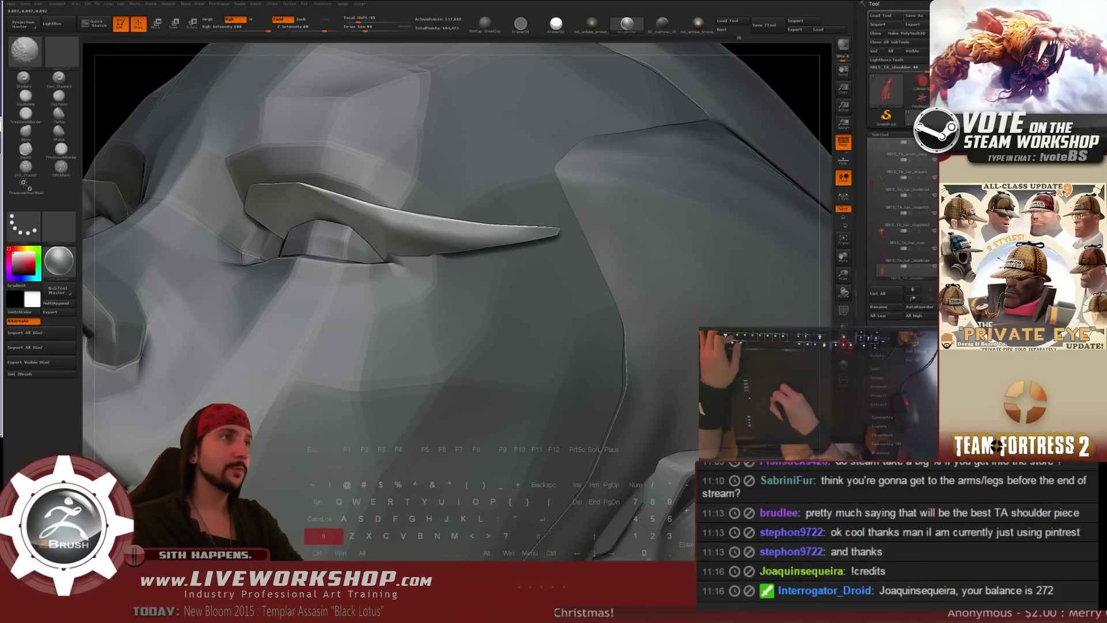
drag(815, 102, 496, 167)
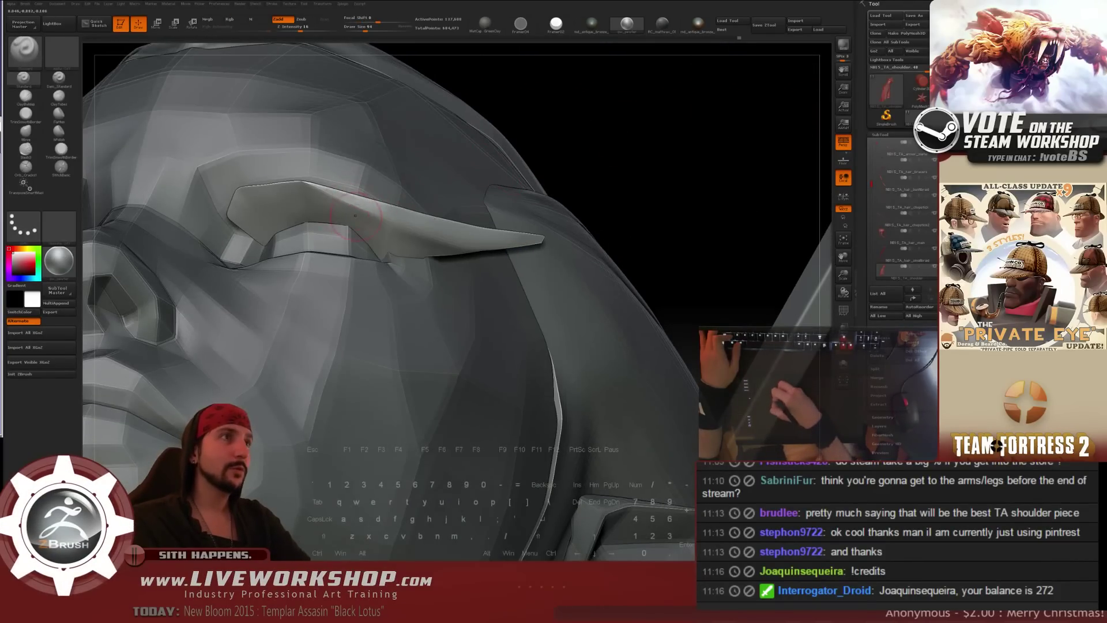
shift+drag(355, 216, 424, 243)
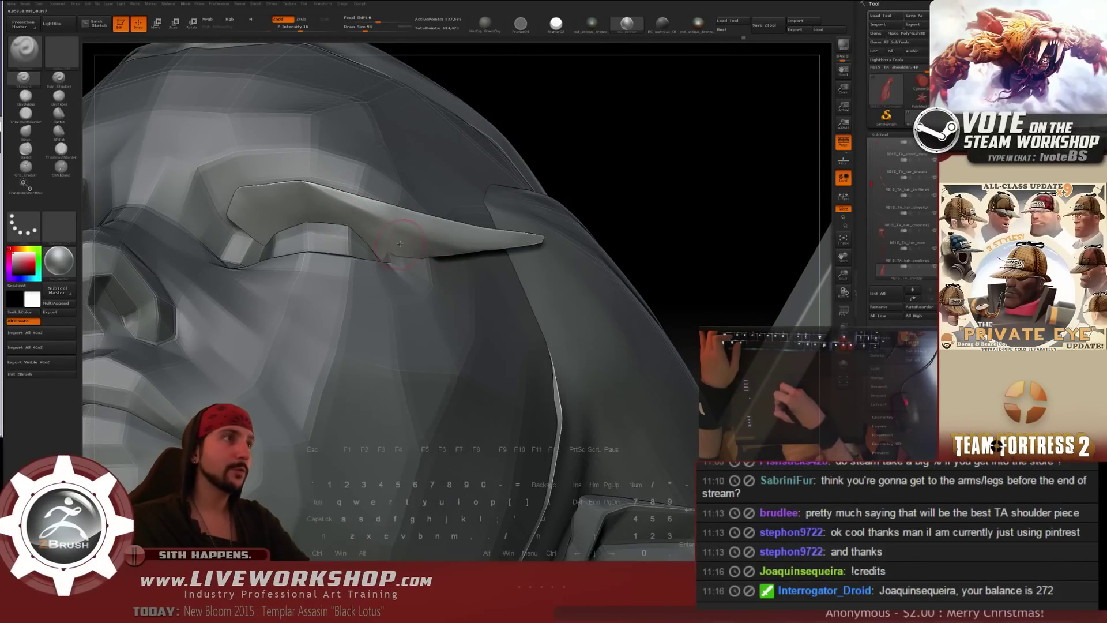
shift+drag(340, 222, 388, 232)
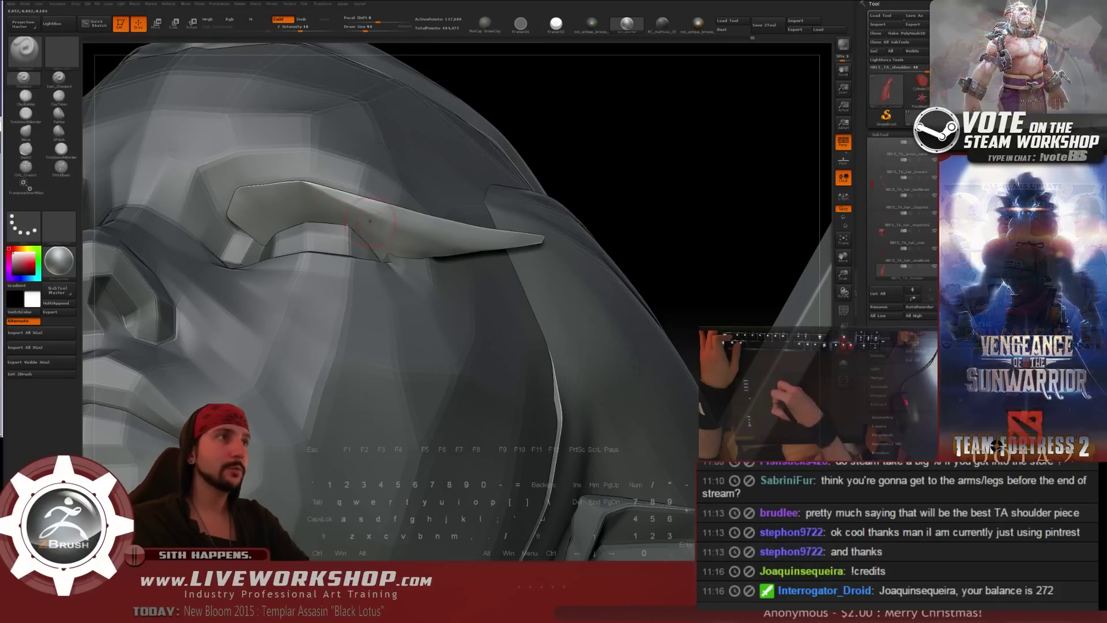
key(shift)
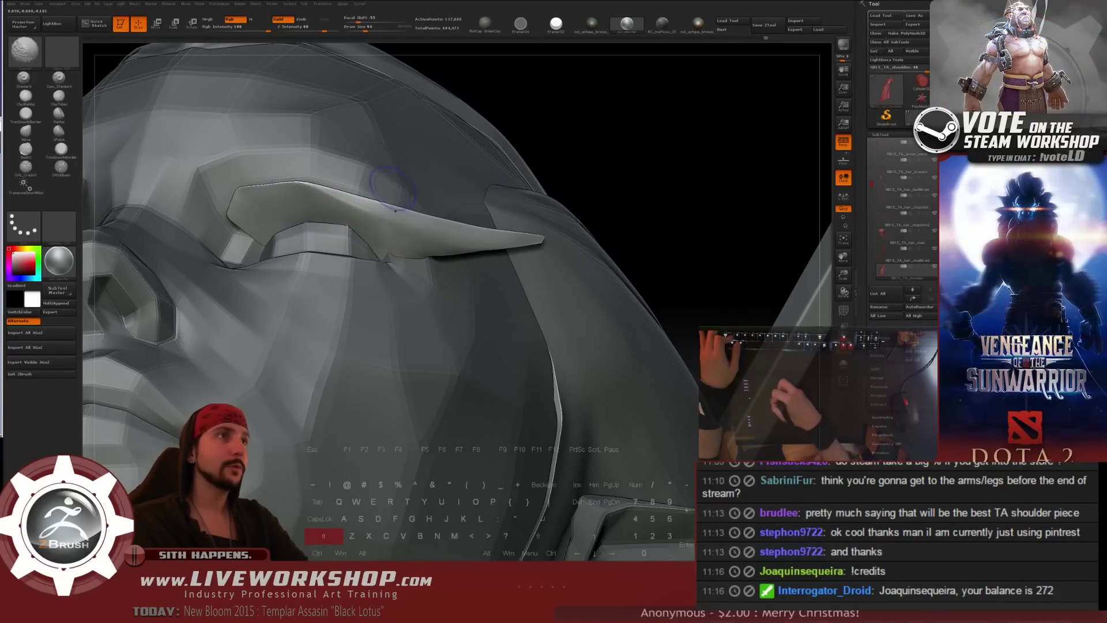
- Adjust the brush size and smooth the thin edge of the winged eyelash piece along the side of the face
drag(719, 140, 344, 186)
key(s)
drag(275, 186, 285, 185)
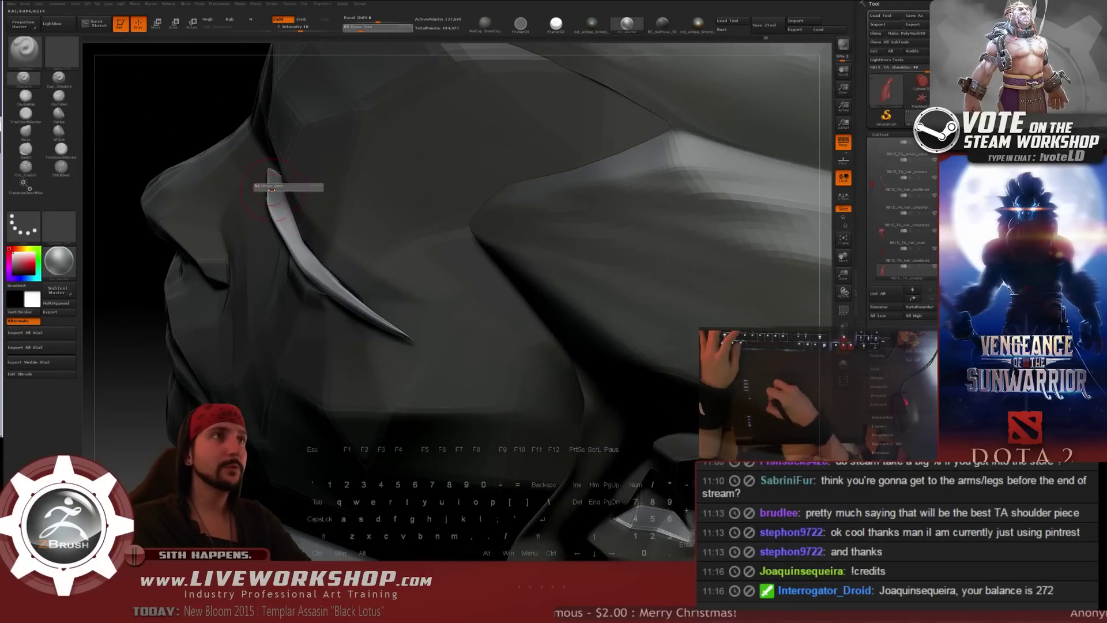
drag(203, 114, 299, 197)
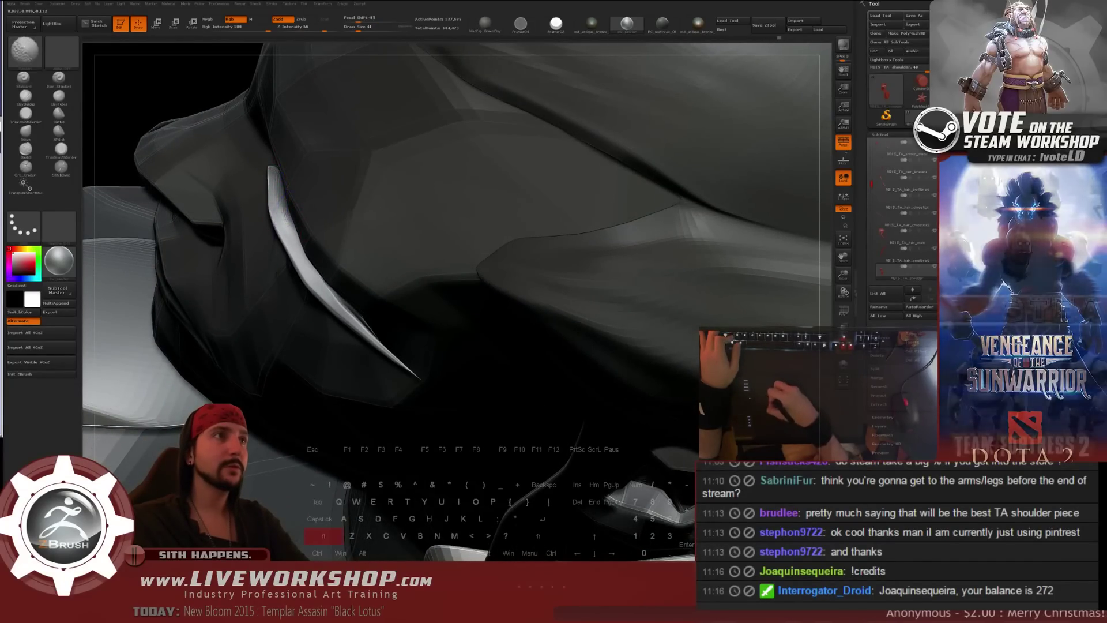
key(shift)
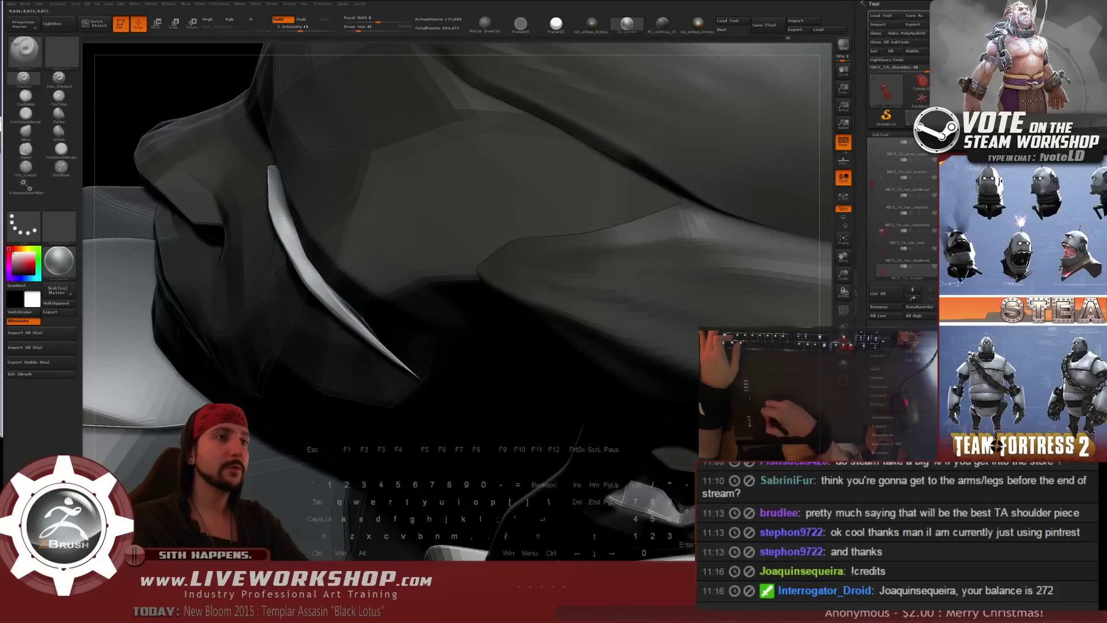
mouse_move(168, 103)
mouse_down()
mouse_move(103, 106)
mouse_move(163, 110)
mouse_up()
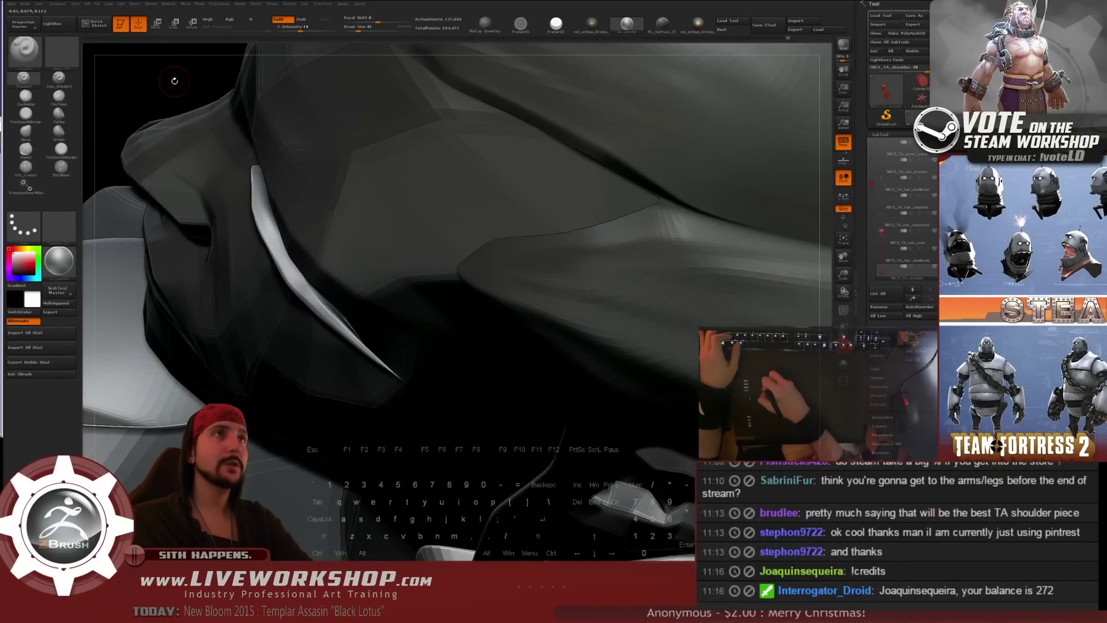
- Isolate one winged eyelash piece, then build up and smooth its pointed lower flap with a resized brush
mouse_move(175, 81)
mouse_down()
mouse_move(181, 129)
mouse_move(746, 267)
mouse_move(404, 230)
mouse_up()
mouse_move(226, 233)
ctrl+shift+mouse_down()
mouse_move(232, 283)
mouse_move(406, 334)
mouse_move(392, 311)
ctrl+shift+mouse_up()
mouse_move(460, 224)
mouse_down()
mouse_move(514, 250)
mouse_move(487, 255)
mouse_move(442, 192)
mouse_move(460, 257)
mouse_move(455, 233)
mouse_move(439, 242)
mouse_up()
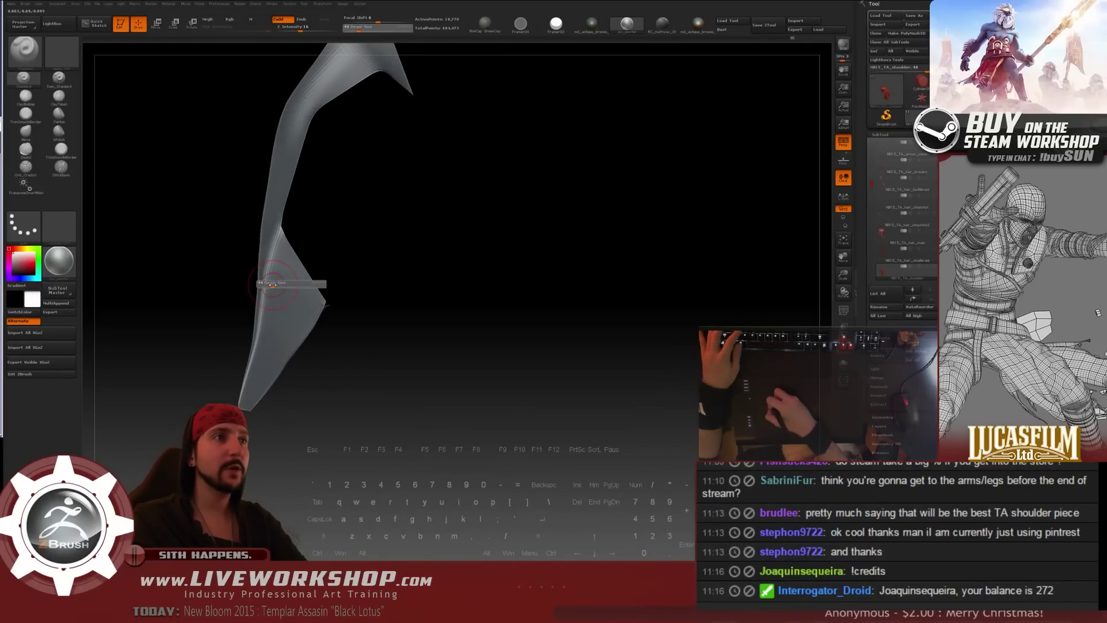
drag(272, 285, 277, 285)
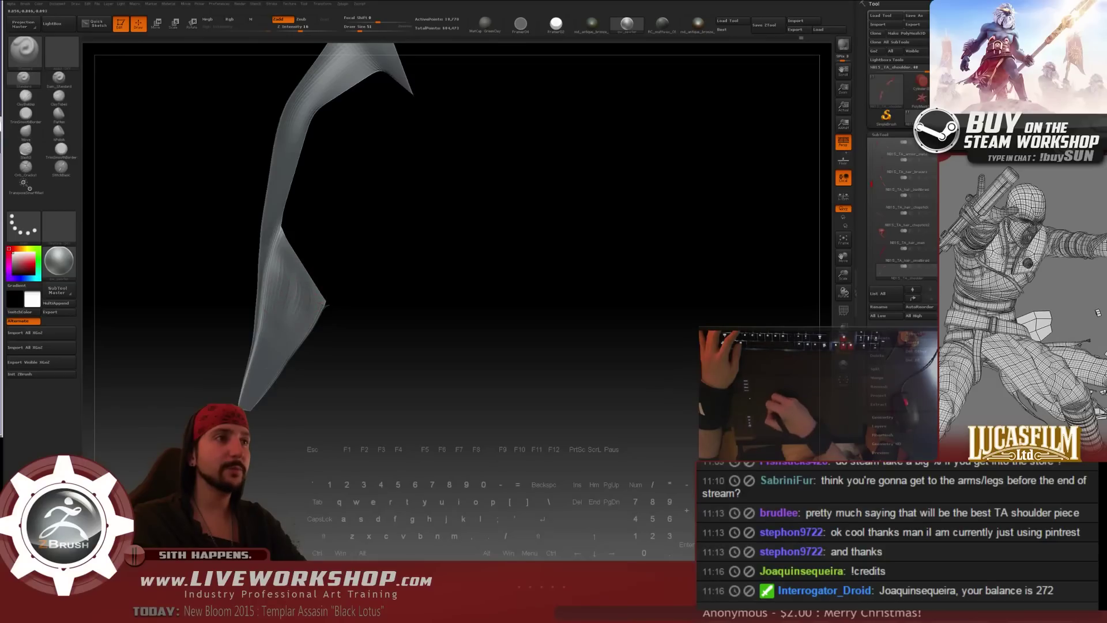
key(shift)
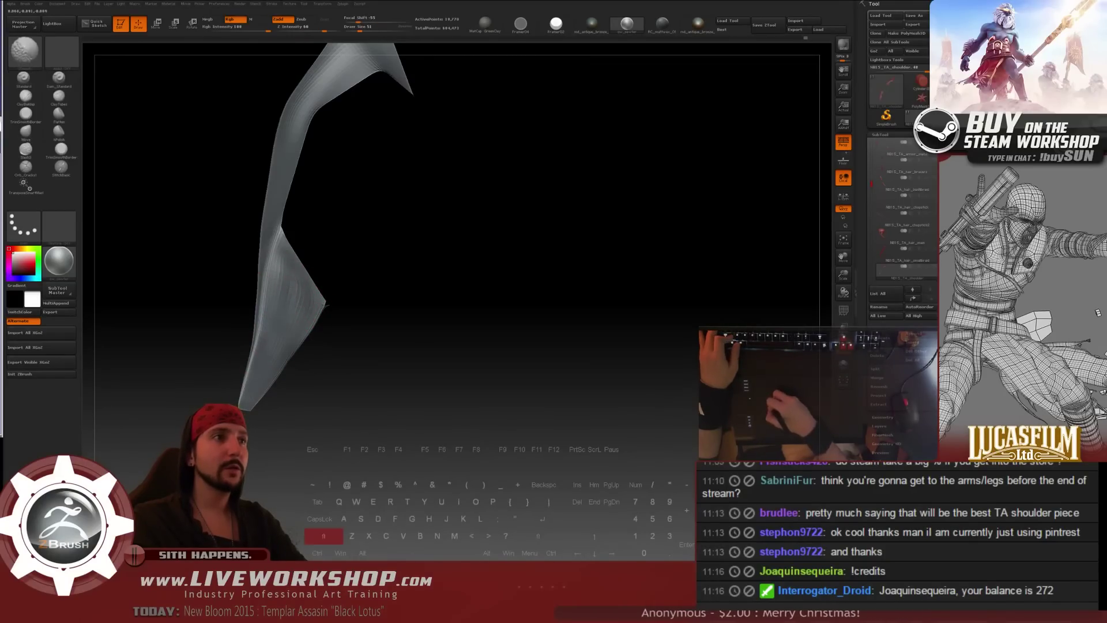
- Smooth the bend of the isolated eyelash piece where the curved strip meets the pointed flap
drag(404, 271, 426, 276)
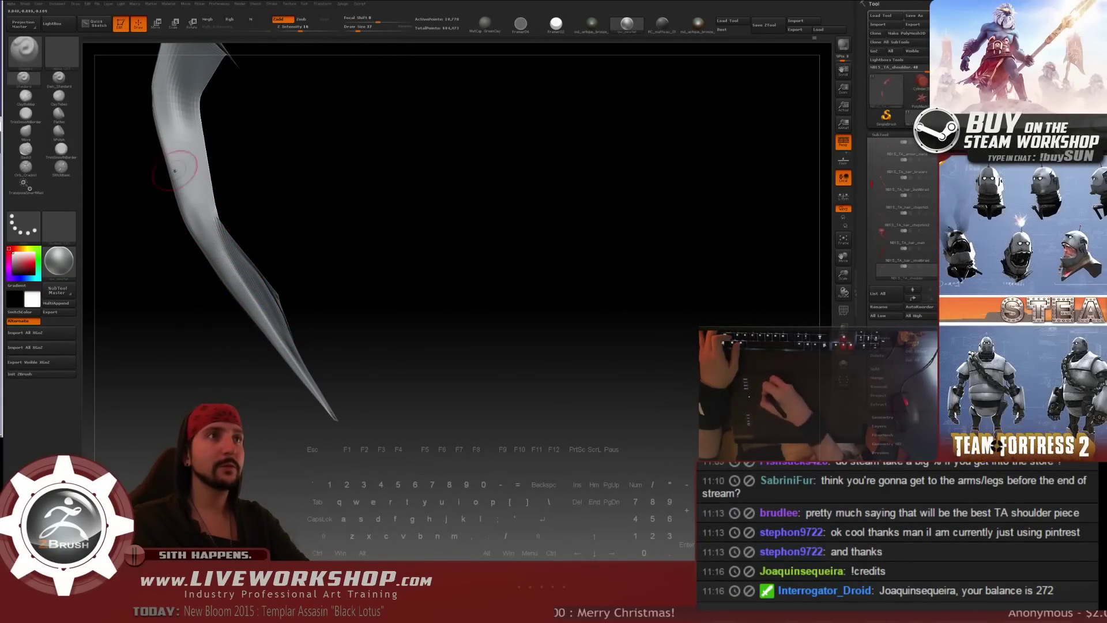
key(shift)
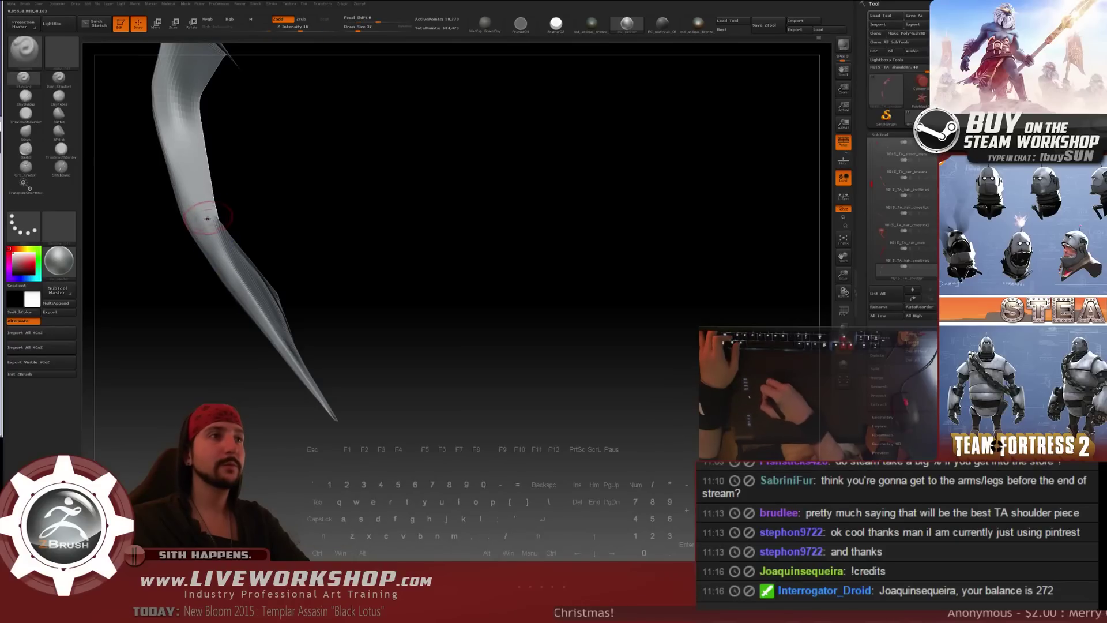
drag(344, 218, 353, 227)
key(shift)
mouse_move(271, 266)
mouse_down()
mouse_move(321, 239)
mouse_move(452, 223)
mouse_up()
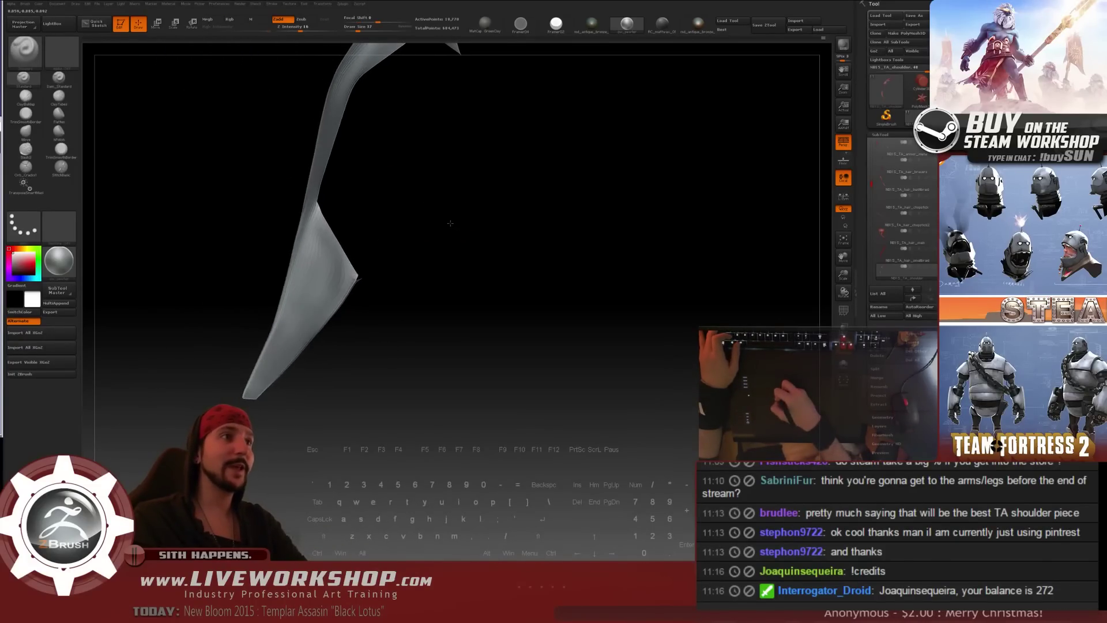
- Resize the brush and even out the surface of the pointed flap down to its tip
key(s)
drag(323, 240, 327, 240)
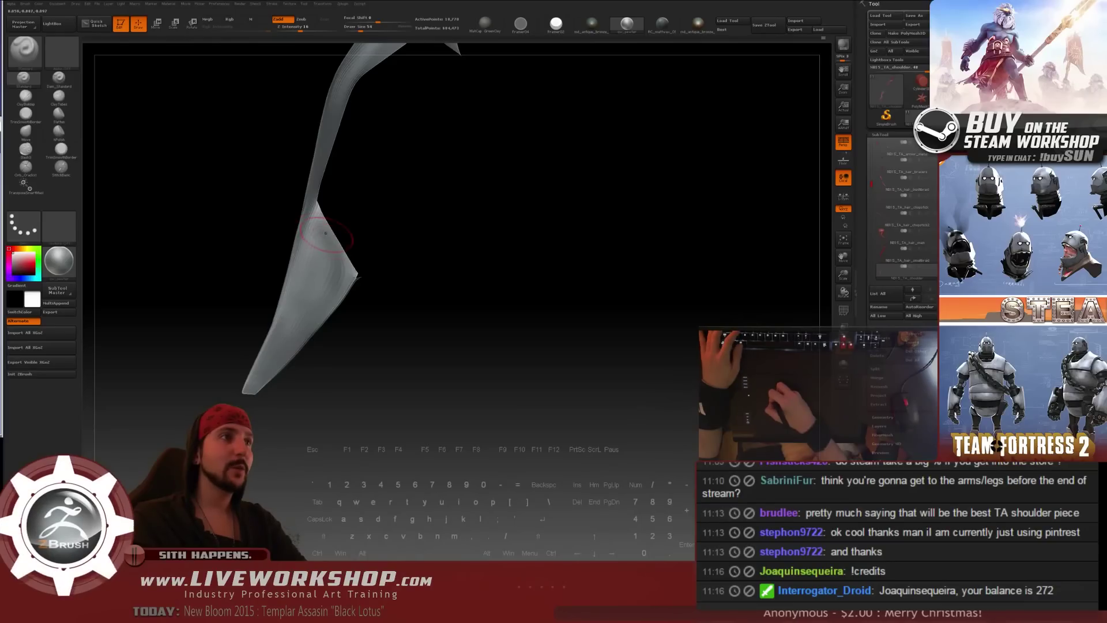
key(shift)
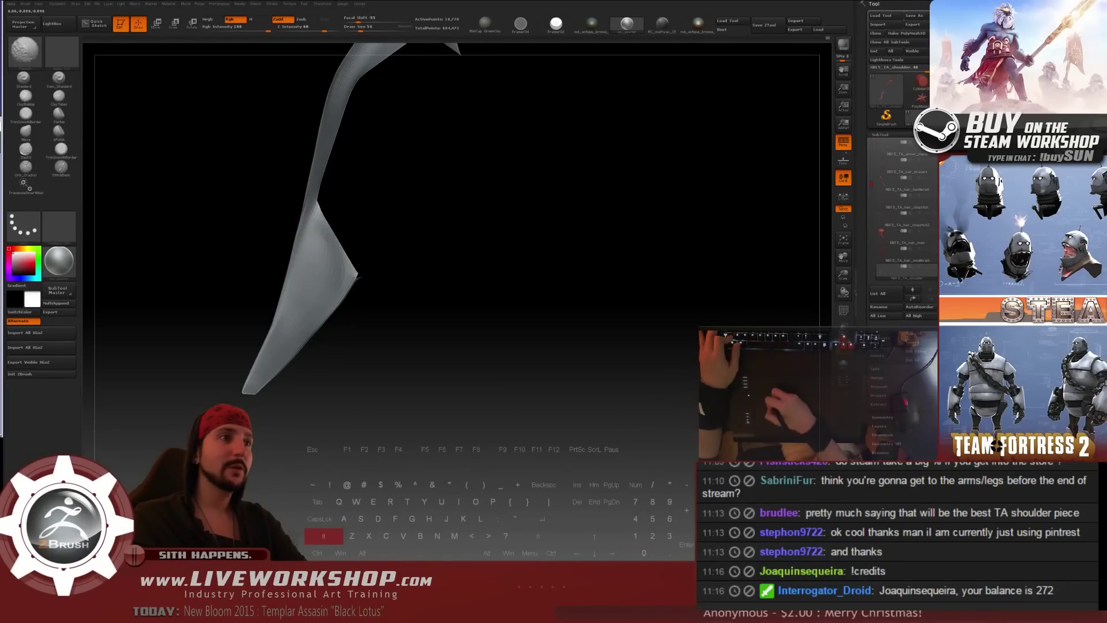
shift+drag(294, 337, 295, 330)
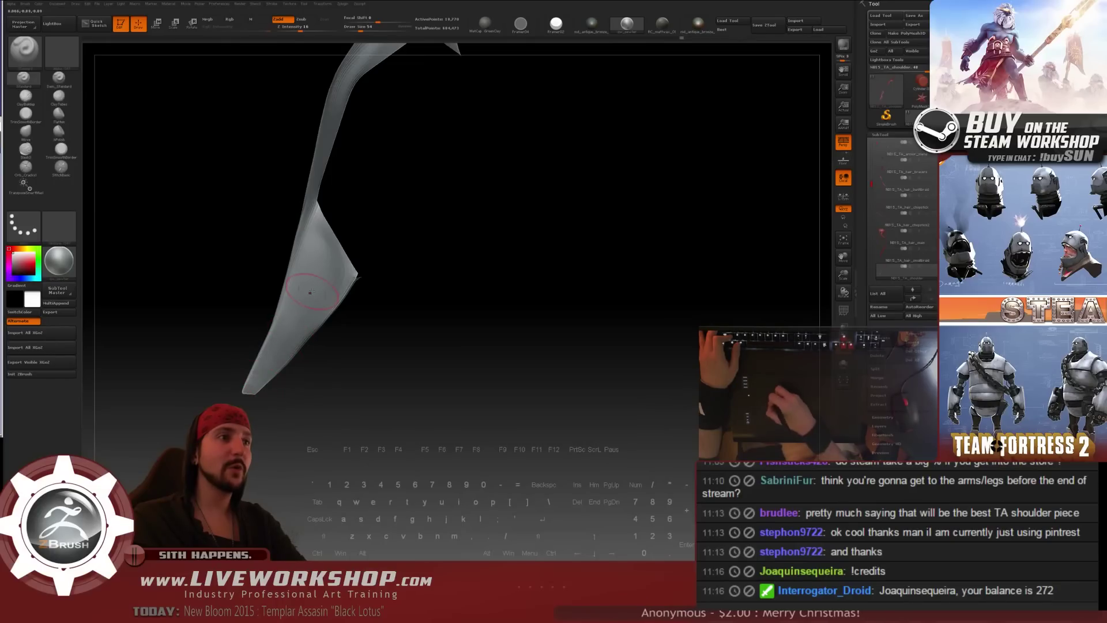
- Enlarge the brush and smooth the front face of the eyelash piece from its lower notch to the outer tip
mouse_move(440, 240)
mouse_down()
mouse_move(375, 243)
mouse_move(426, 235)
mouse_move(514, 265)
mouse_move(551, 237)
mouse_move(567, 284)
mouse_move(632, 252)
mouse_move(630, 271)
mouse_up()
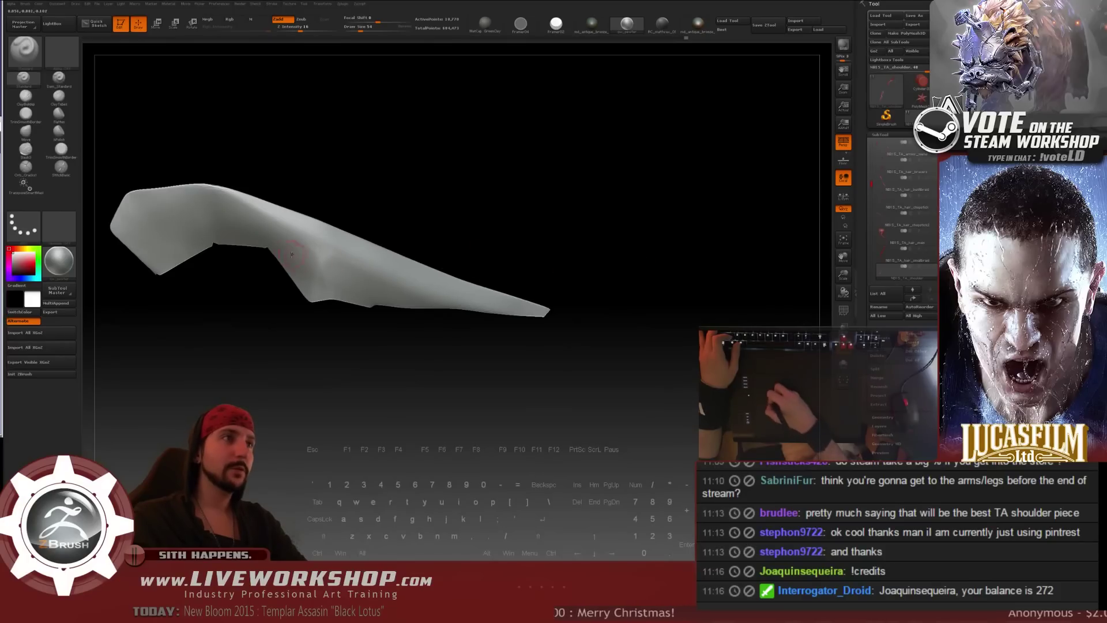
key(s)
drag(276, 236, 282, 237)
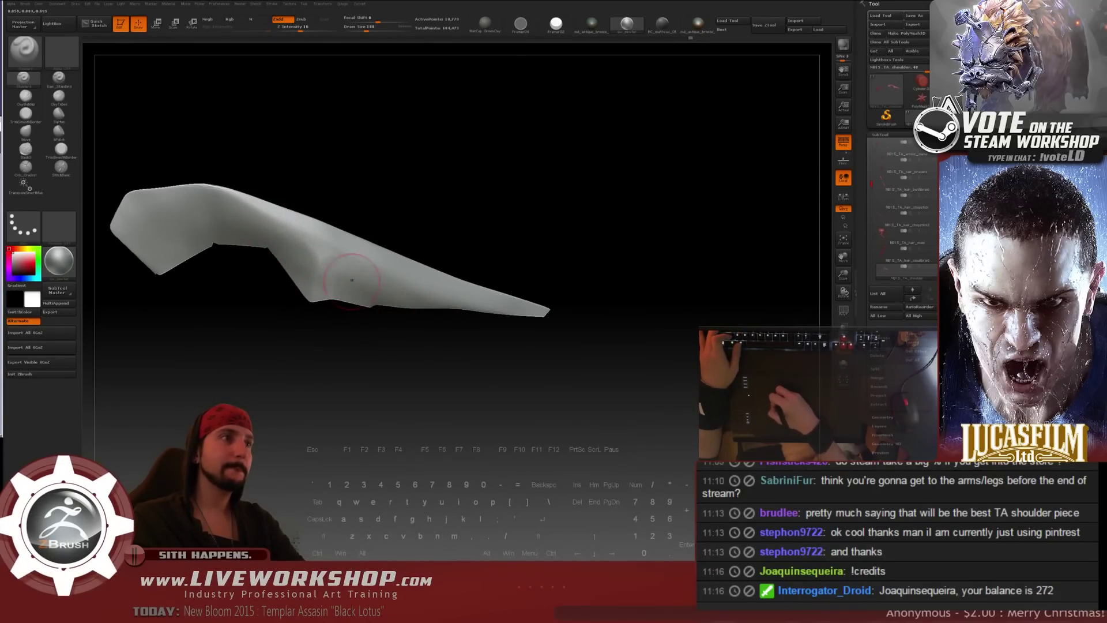
key(shift)
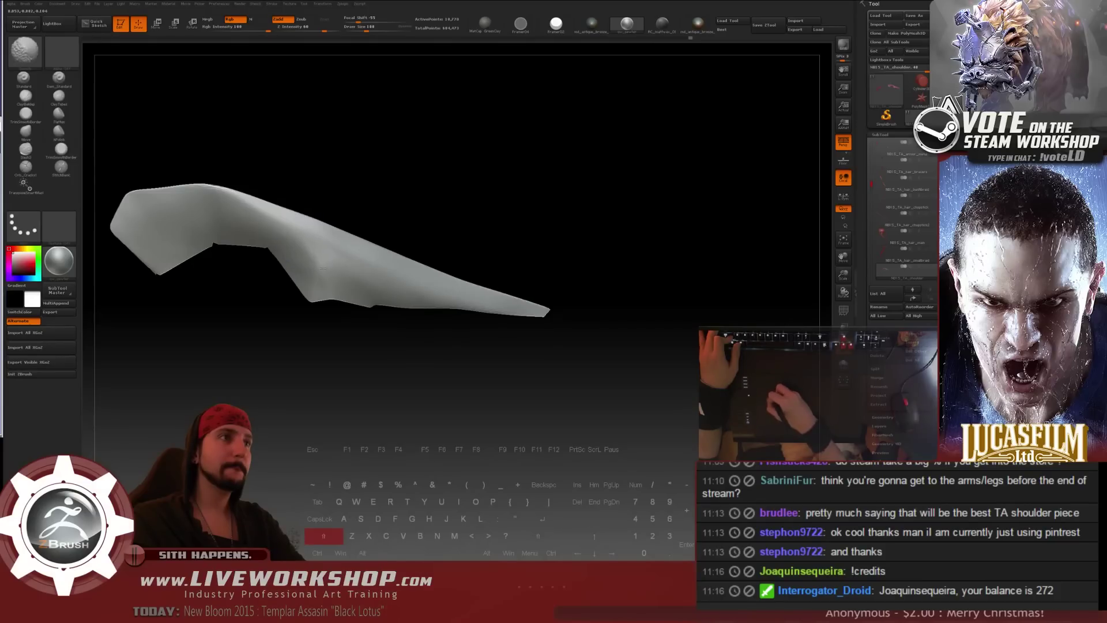
drag(509, 205, 498, 222)
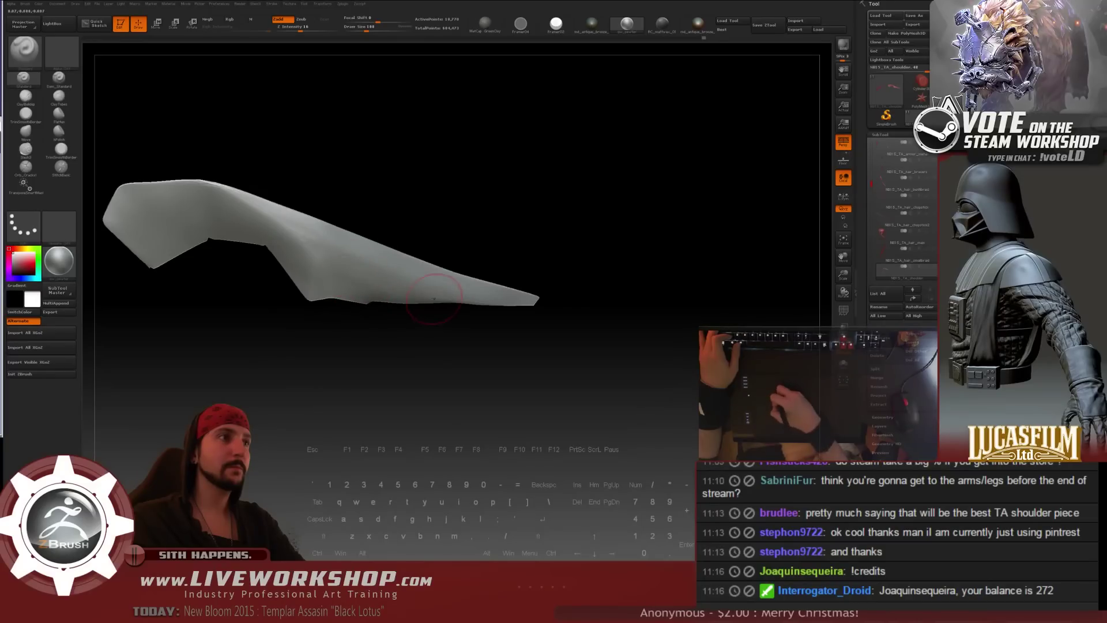
key(shift)
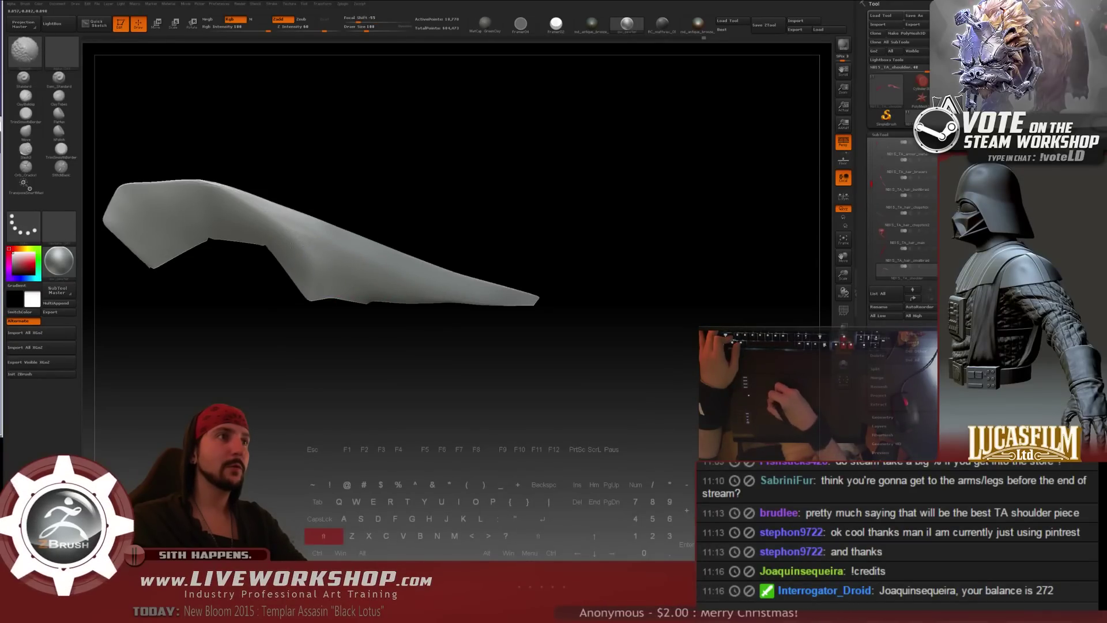
- Unhide the rest of the eyelash mesh and show all the other subtools of the character again
drag(511, 188, 561, 98)
ctrl+shift+click(614, 228)
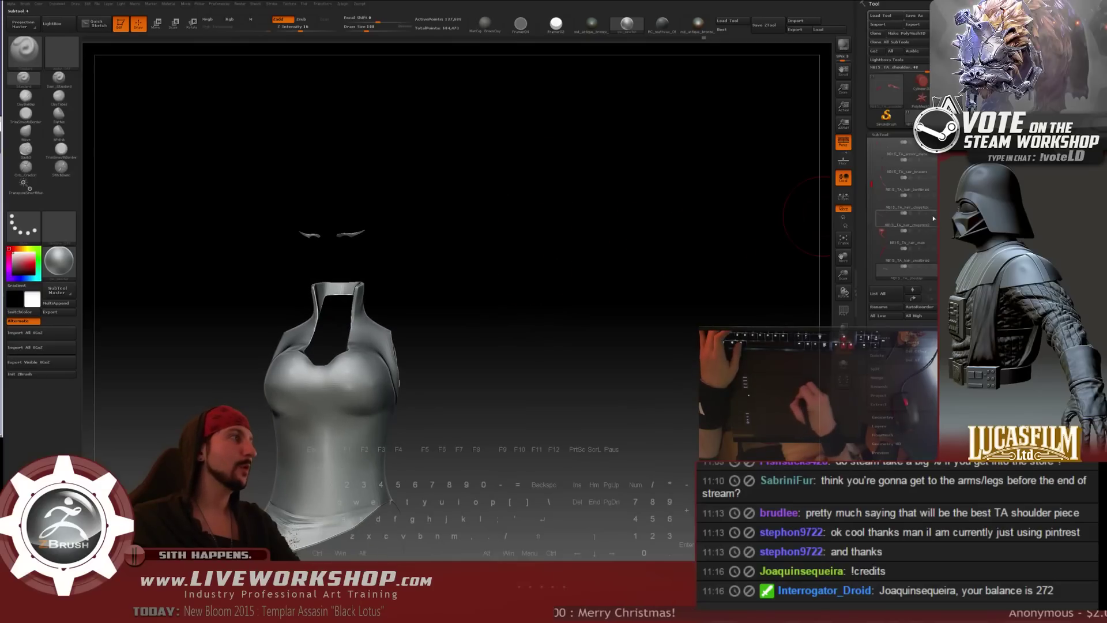
click(934, 267)
shift+drag(594, 253, 613, 295)
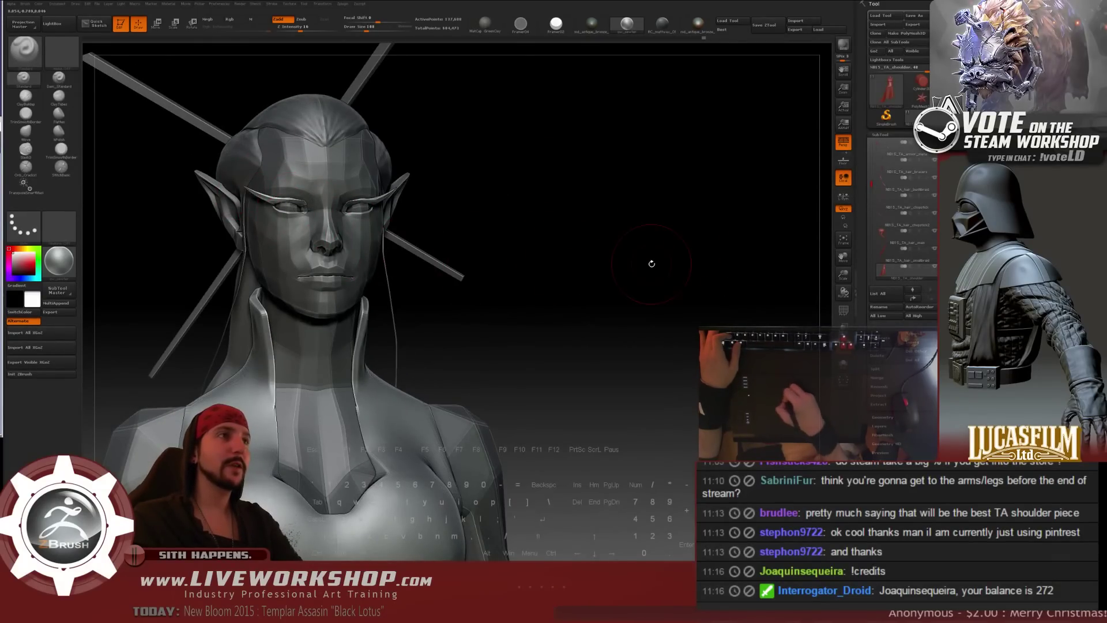
- Make the armor cloth sleeves the active subtool, solo them, and hide everything except one arm's cloth pieces
drag(652, 263, 402, 199)
drag(601, 211, 703, 184)
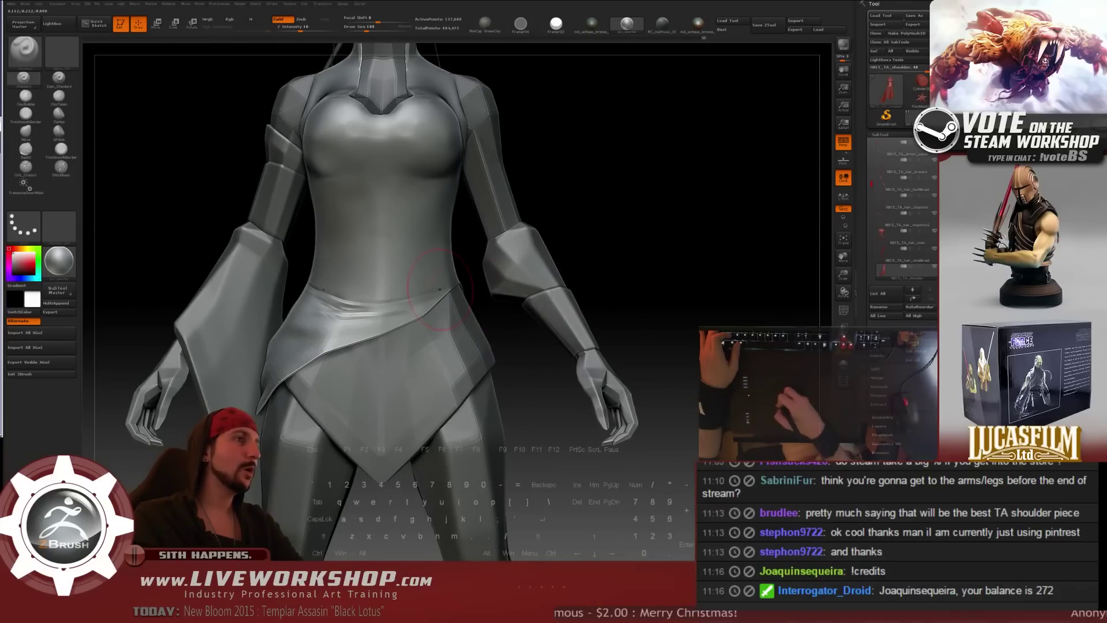
alt+click(245, 293)
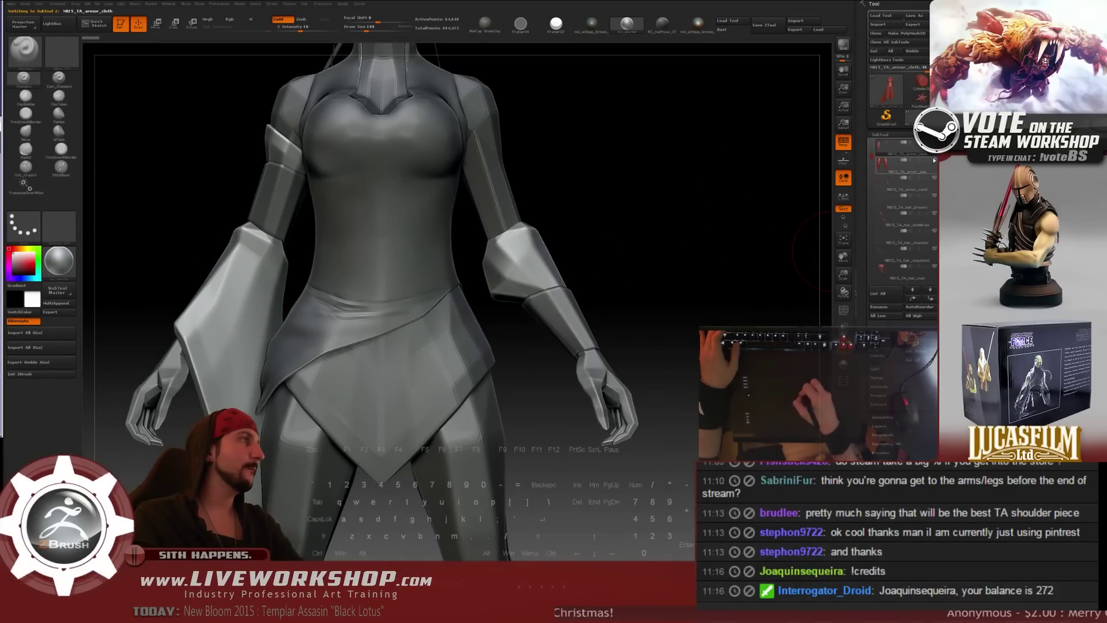
click(844, 364)
alt+drag(529, 267, 380, 275)
mouse_move(434, 215)
ctrl+shift+mouse_down()
mouse_move(529, 321)
mouse_move(419, 217)
ctrl+shift+mouse_up()
drag(463, 277, 521, 254)
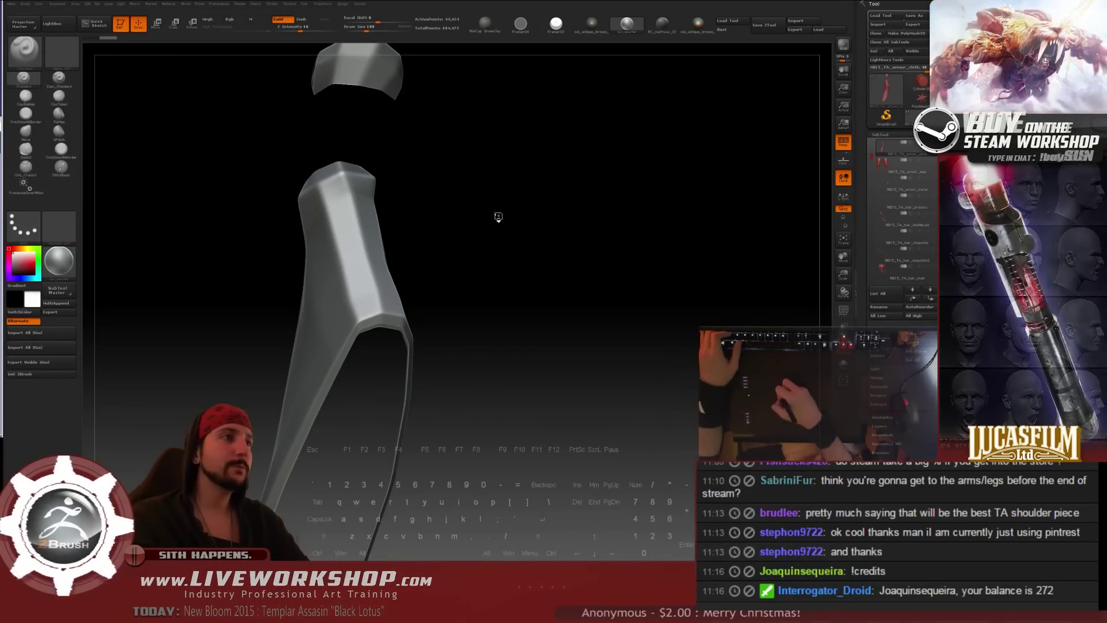
- Enlarge the brush and soften the hard edges of the faceted upper band of the sleeve
mouse_move(496, 217)
mouse_down()
mouse_move(537, 215)
mouse_move(529, 225)
mouse_move(573, 210)
mouse_move(558, 217)
mouse_up()
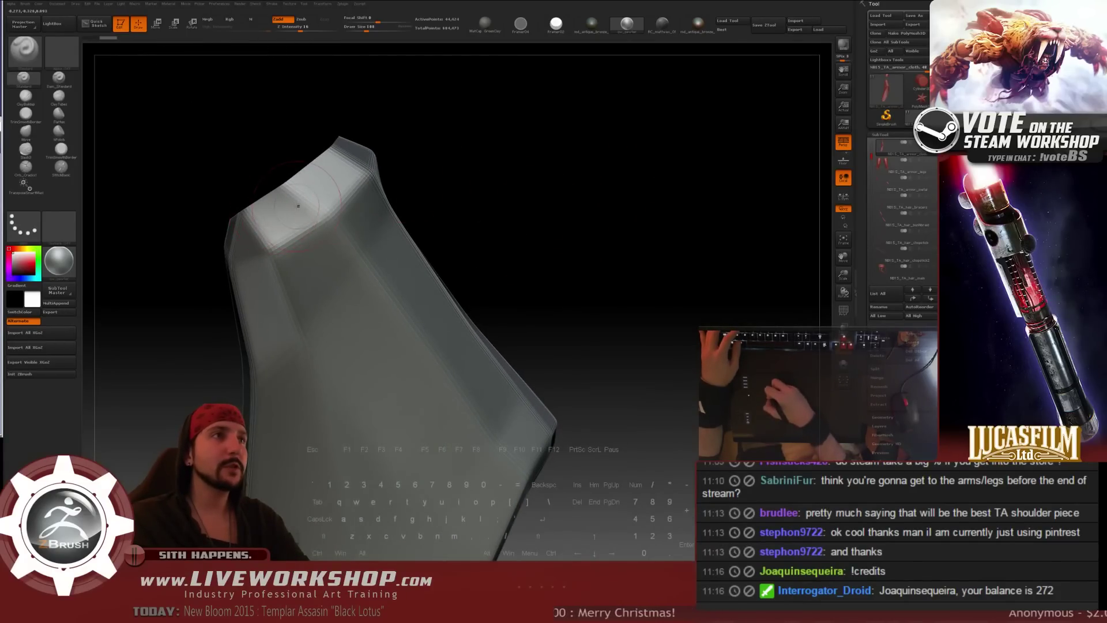
drag(456, 178, 470, 170)
key(bracketright)
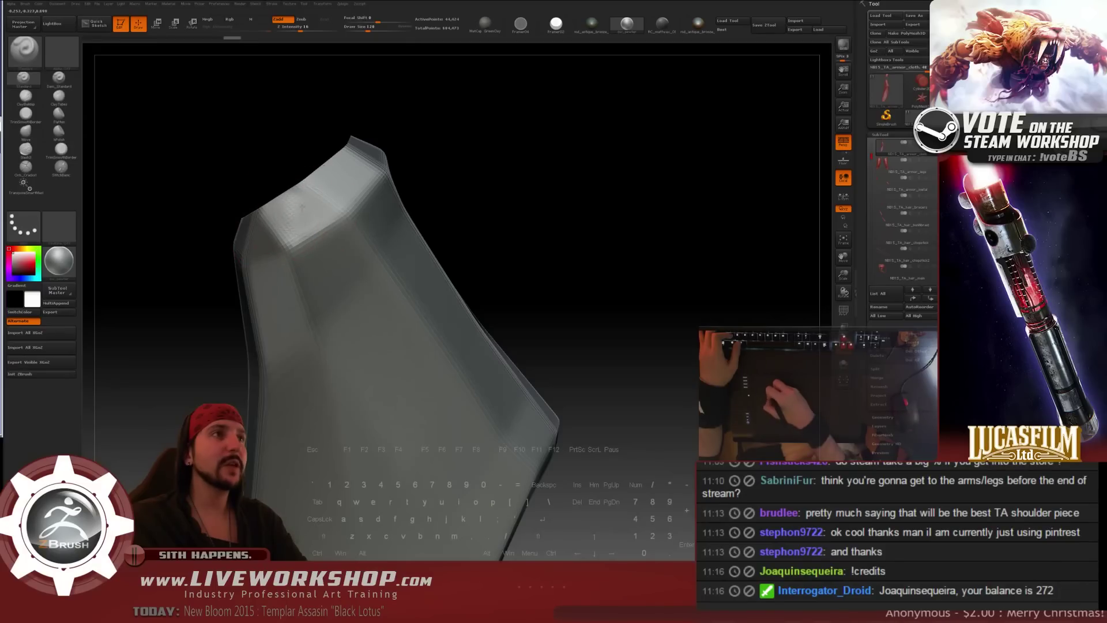
shift+drag(290, 228, 277, 234)
- Enlarge the brush and smooth the facets of the sleeve's upper band around its notched opening
drag(417, 198, 497, 175)
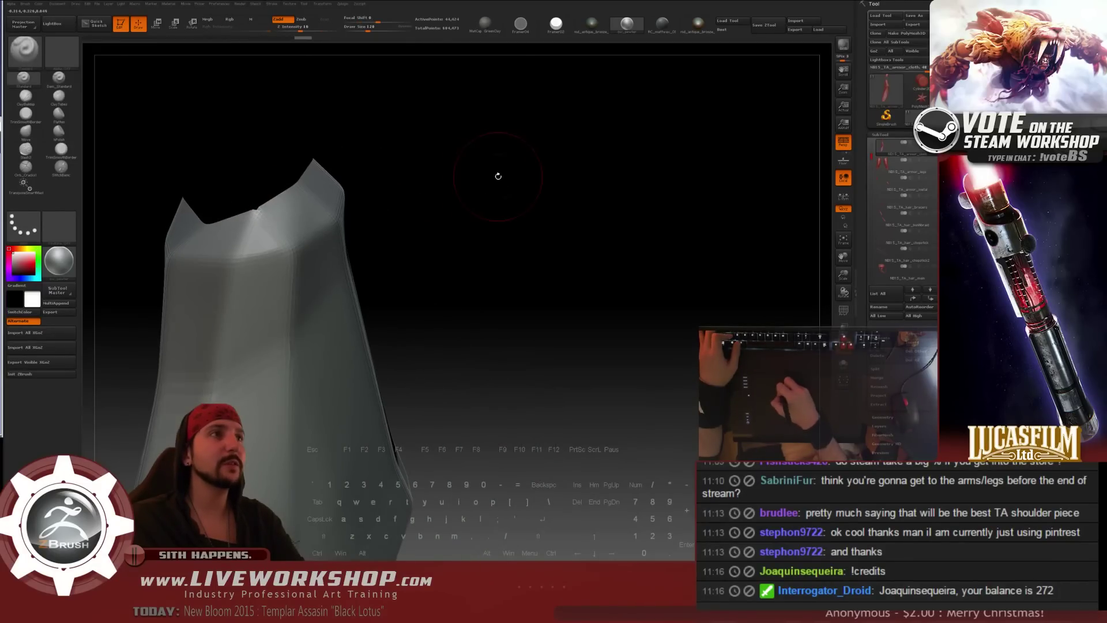
key(s)
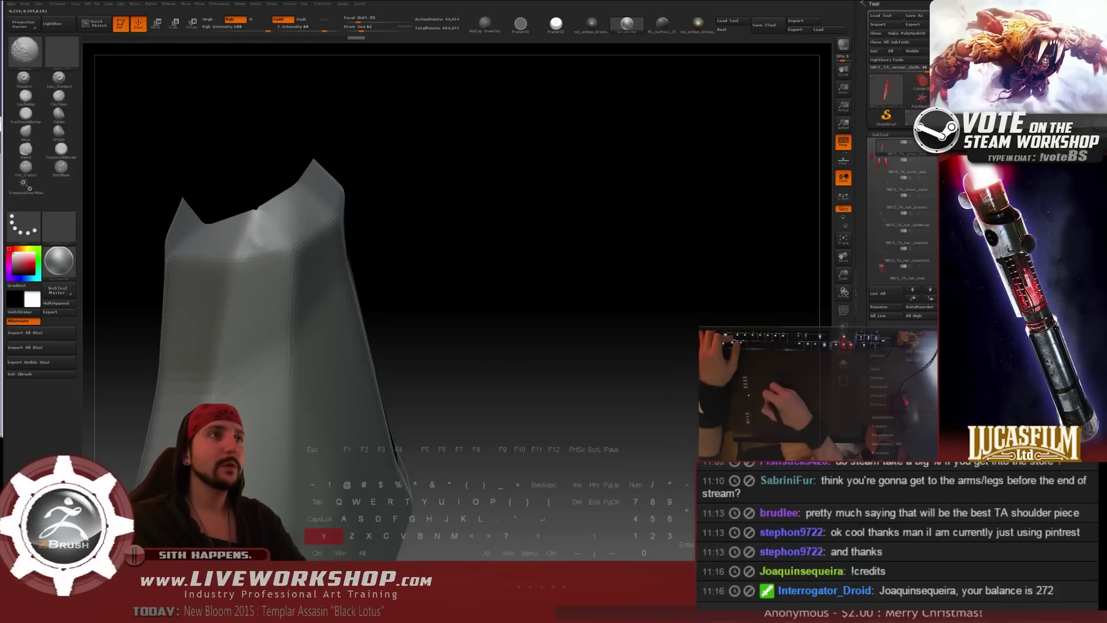
mouse_move(347, 237)
mouse_down()
mouse_move(447, 222)
mouse_move(404, 229)
mouse_move(418, 231)
mouse_up()
key(bracketright)
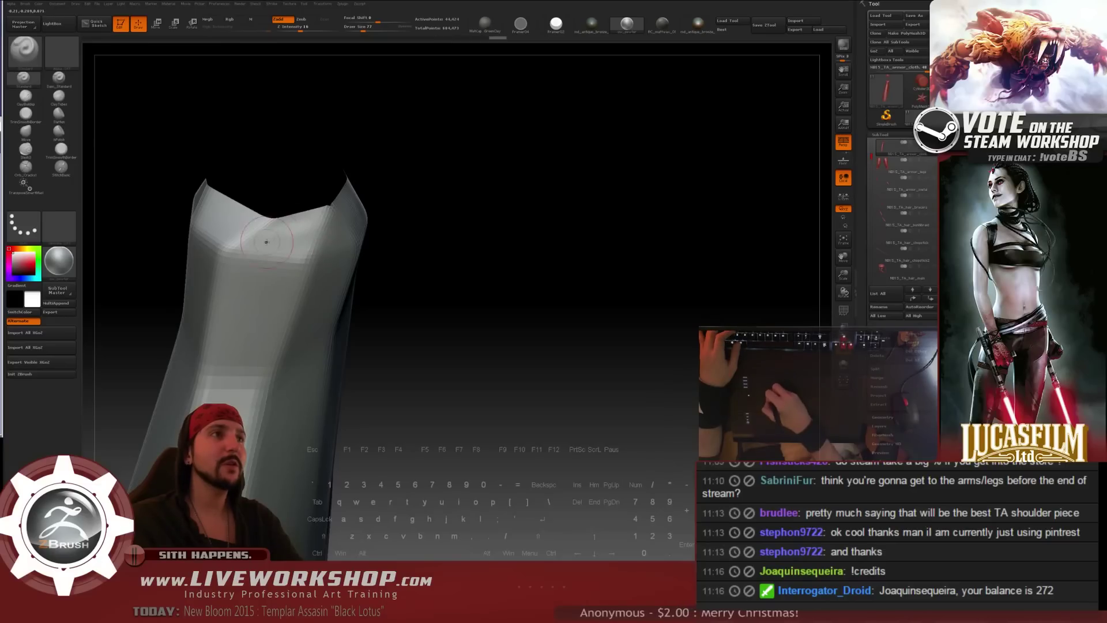
key(shift)
mouse_move(476, 202)
mouse_down()
mouse_move(502, 209)
mouse_move(423, 206)
mouse_up()
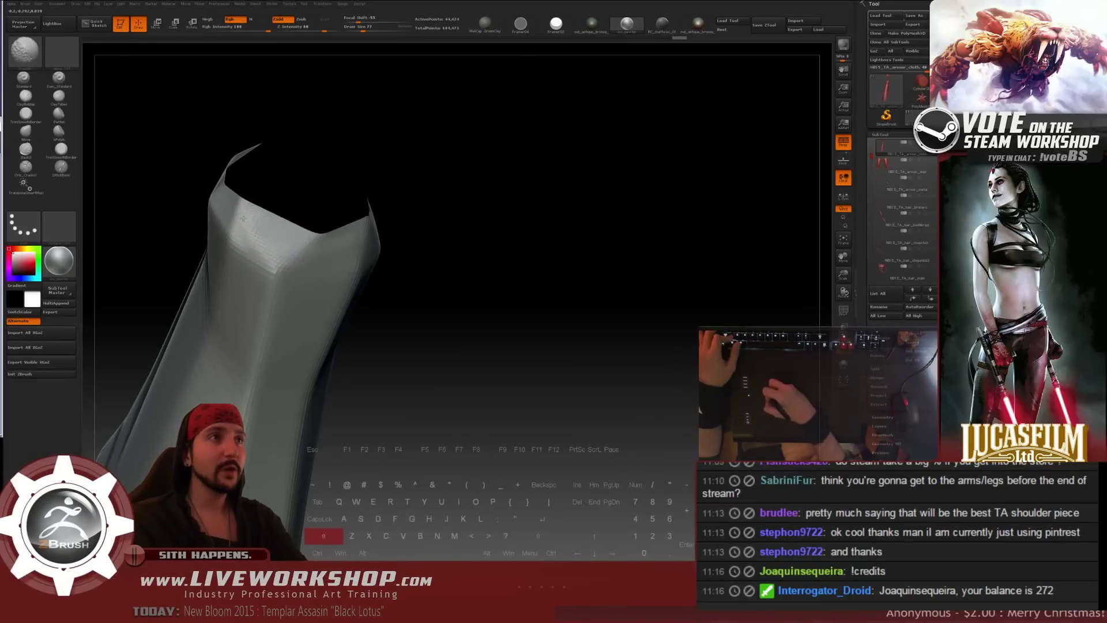
mouse_move(465, 208)
mouse_down()
mouse_move(394, 192)
mouse_move(259, 229)
mouse_up()
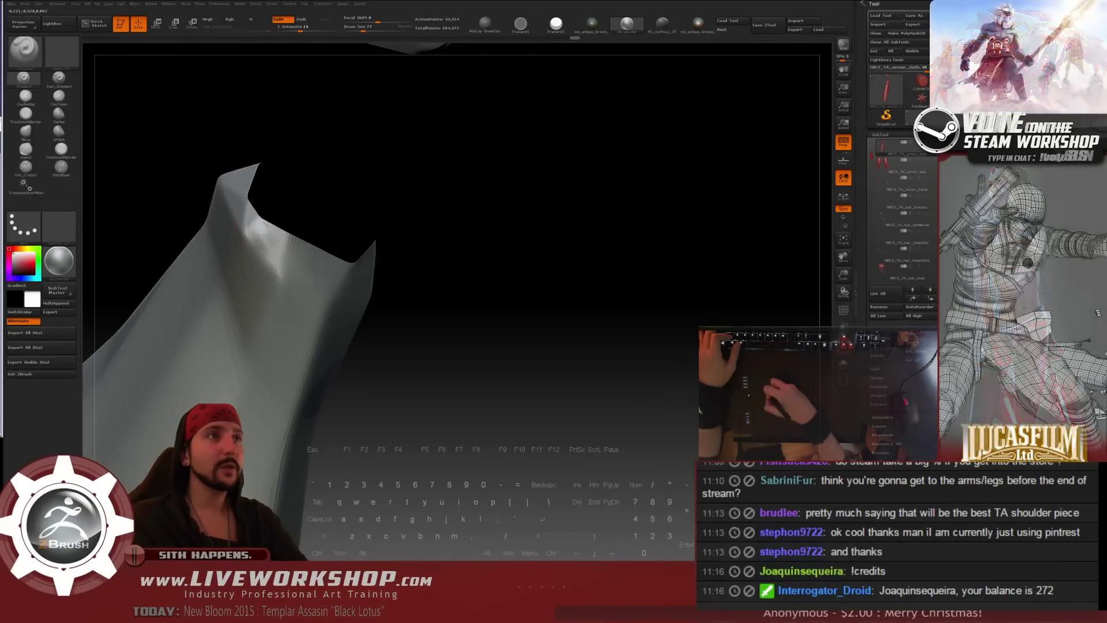
key(shift)
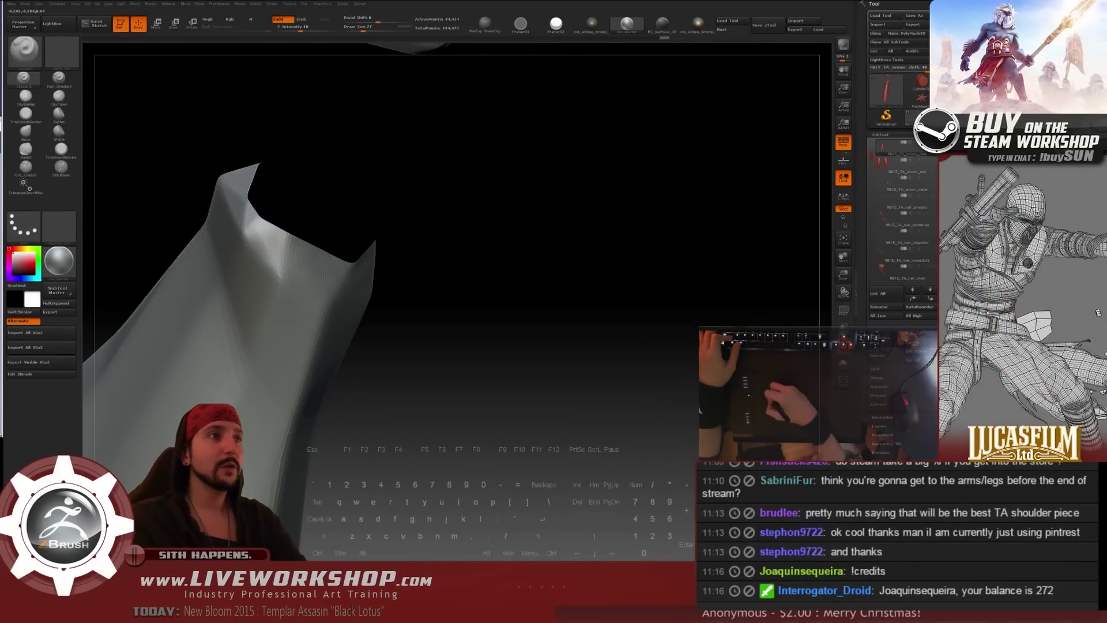
- Round off the facet edges on the sides of the sleeve's upper band, around its flared corners
drag(404, 184, 450, 185)
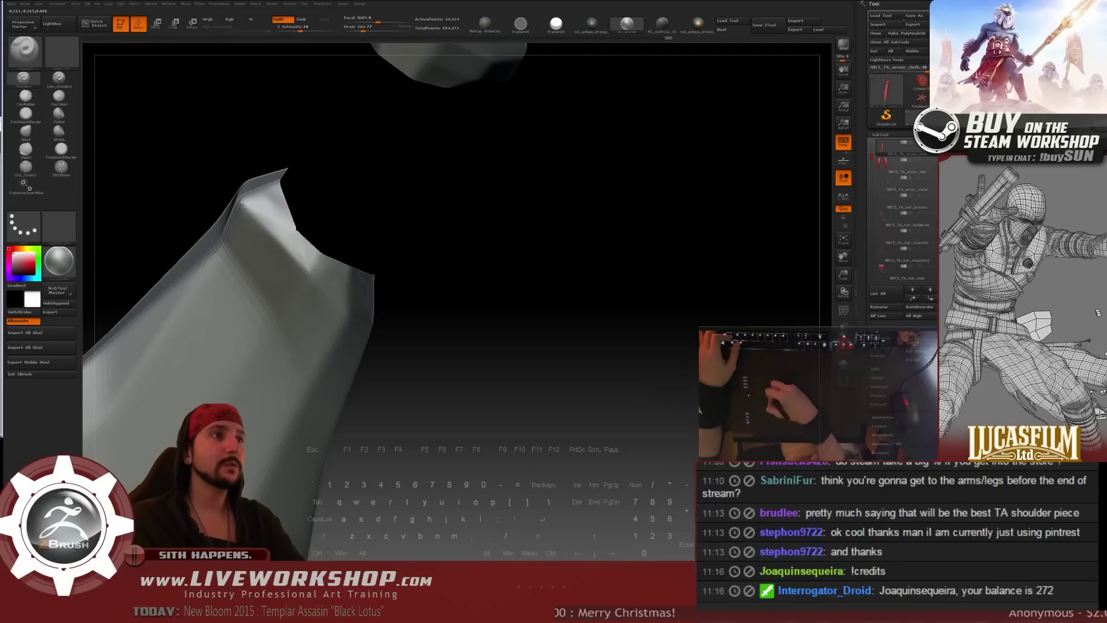
drag(341, 225, 258, 220)
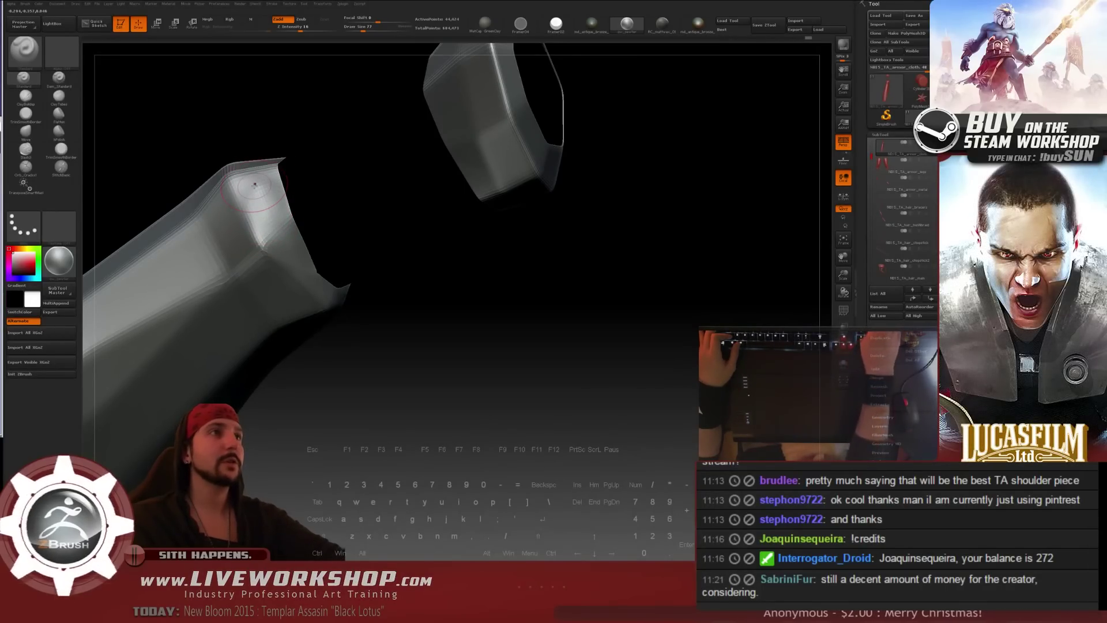
mouse_move(346, 202)
mouse_down()
mouse_move(375, 188)
mouse_move(290, 200)
mouse_move(273, 162)
mouse_up()
key(shift)
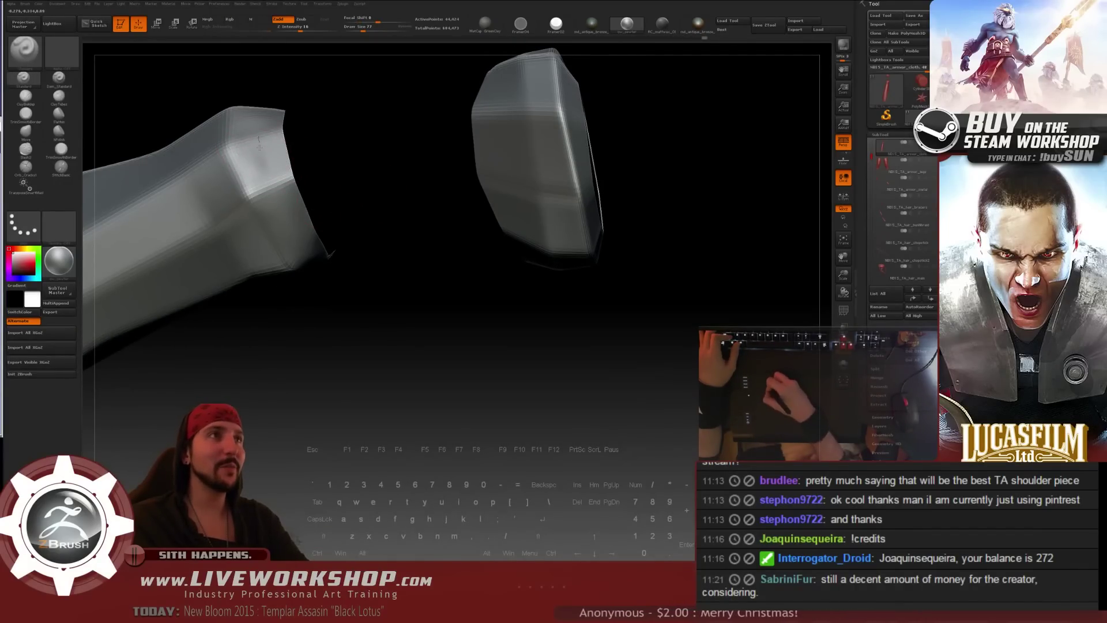
drag(337, 199, 346, 210)
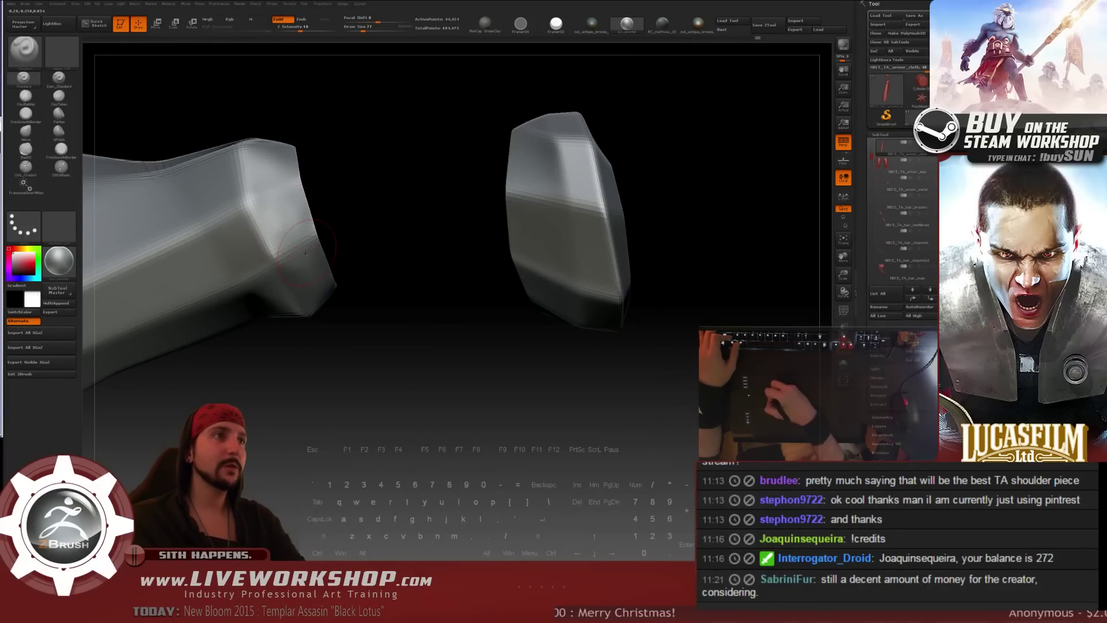
drag(340, 187, 332, 200)
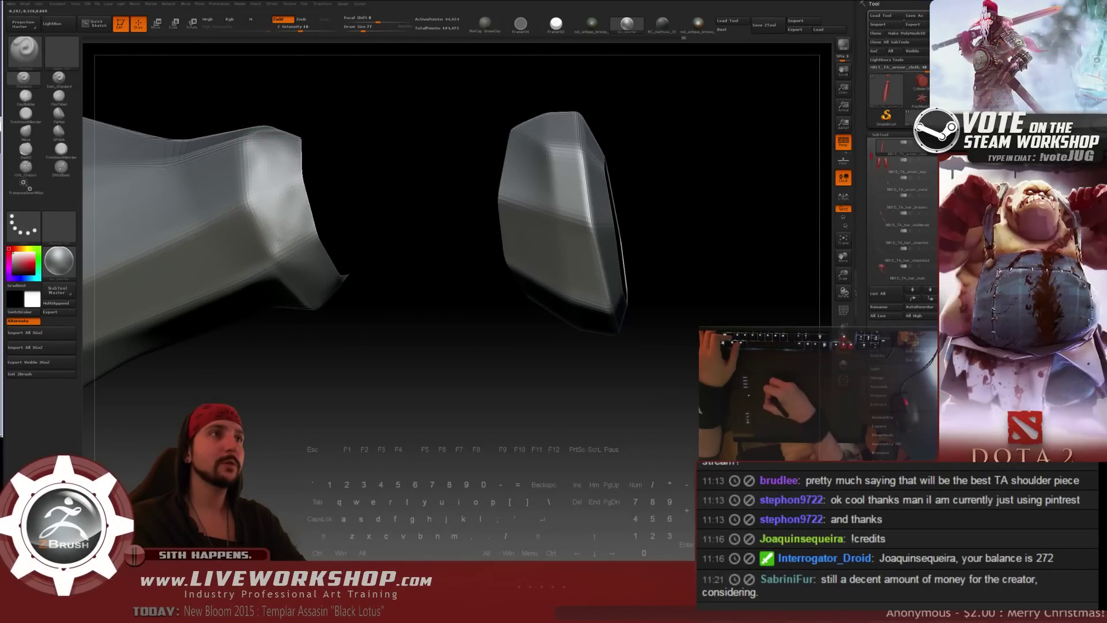
key(shift)
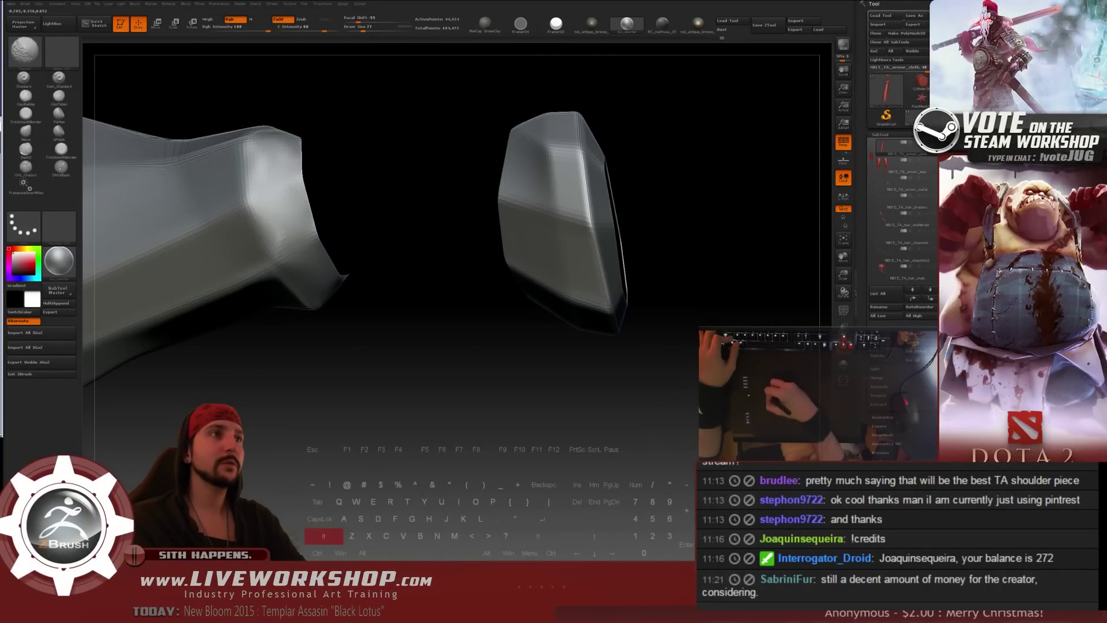
drag(280, 155, 310, 145)
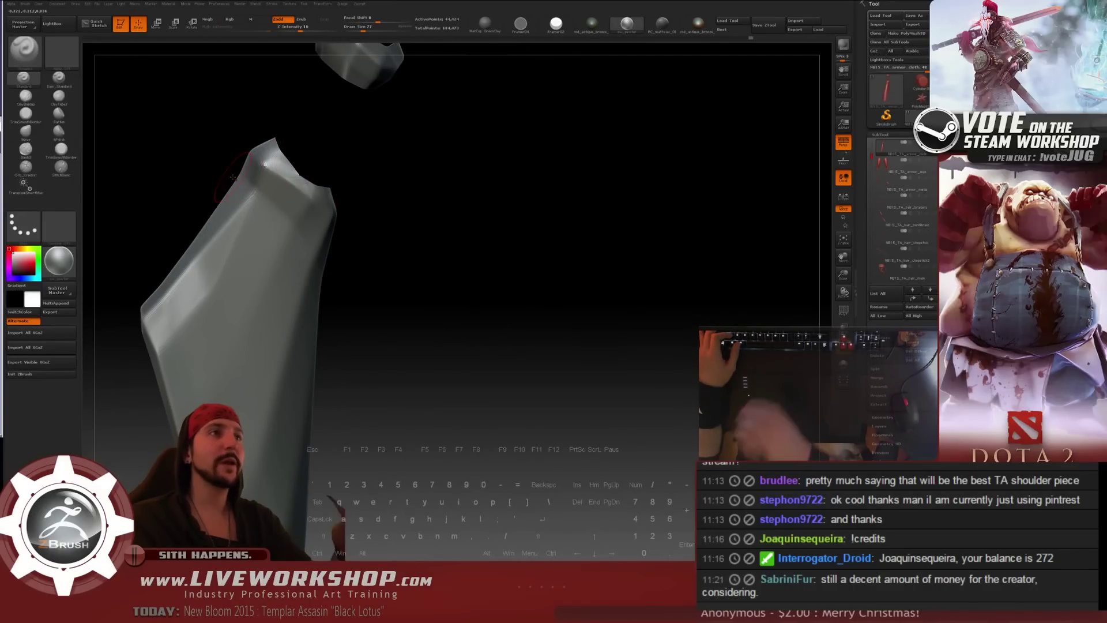
- Enlarge the brush, lower its Z Intensity, and build up the narrow flat strip along the length of the forearm sleeve
drag(455, 239, 503, 255)
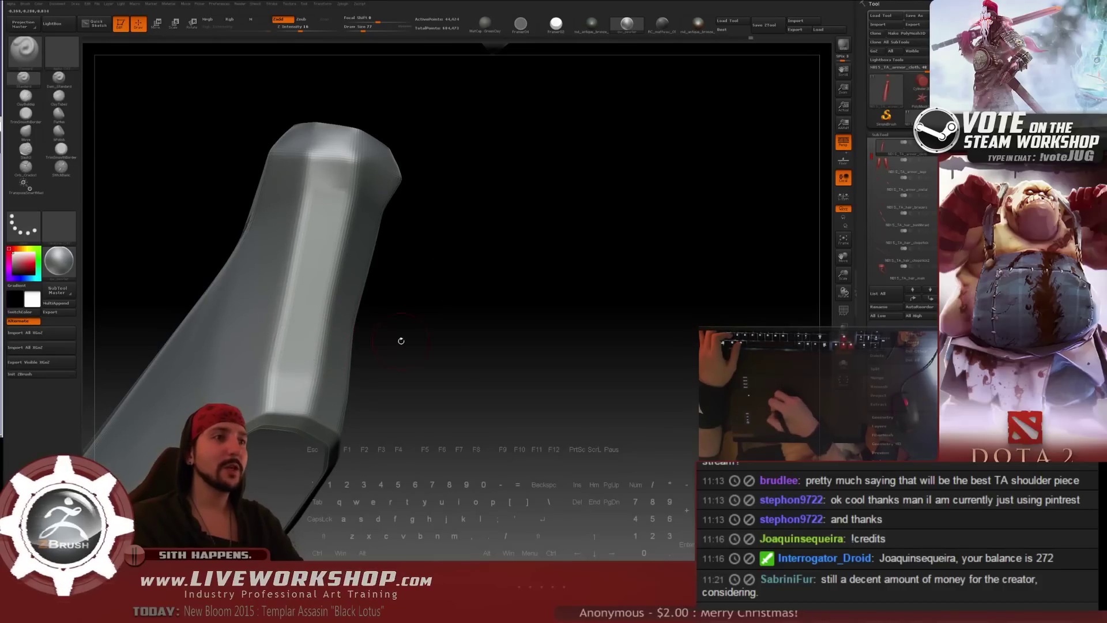
drag(400, 341, 387, 348)
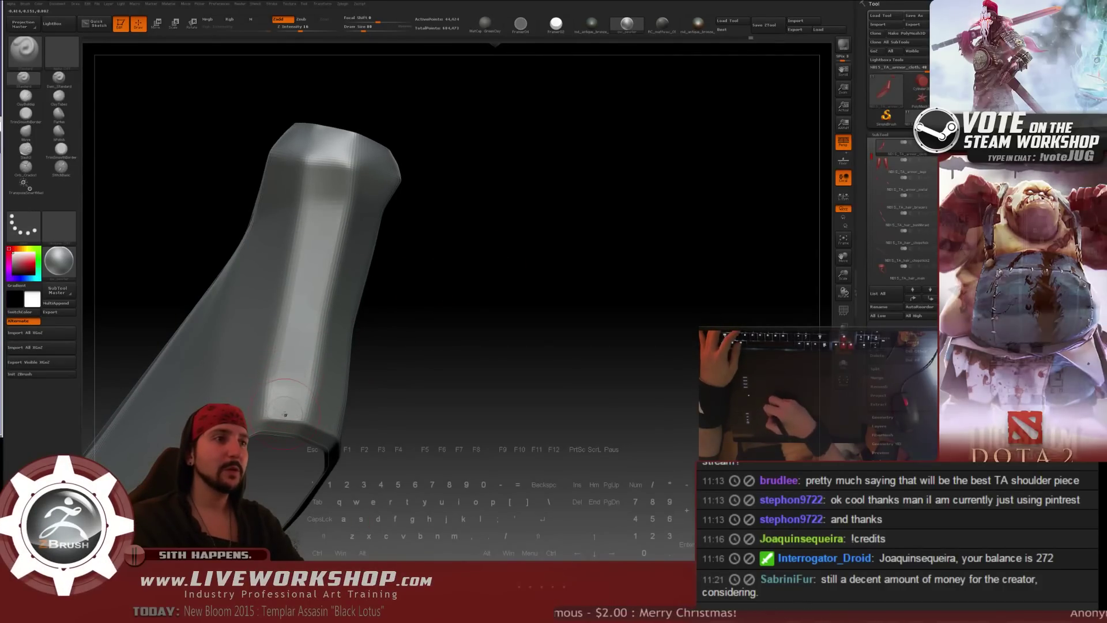
key(ctrl)
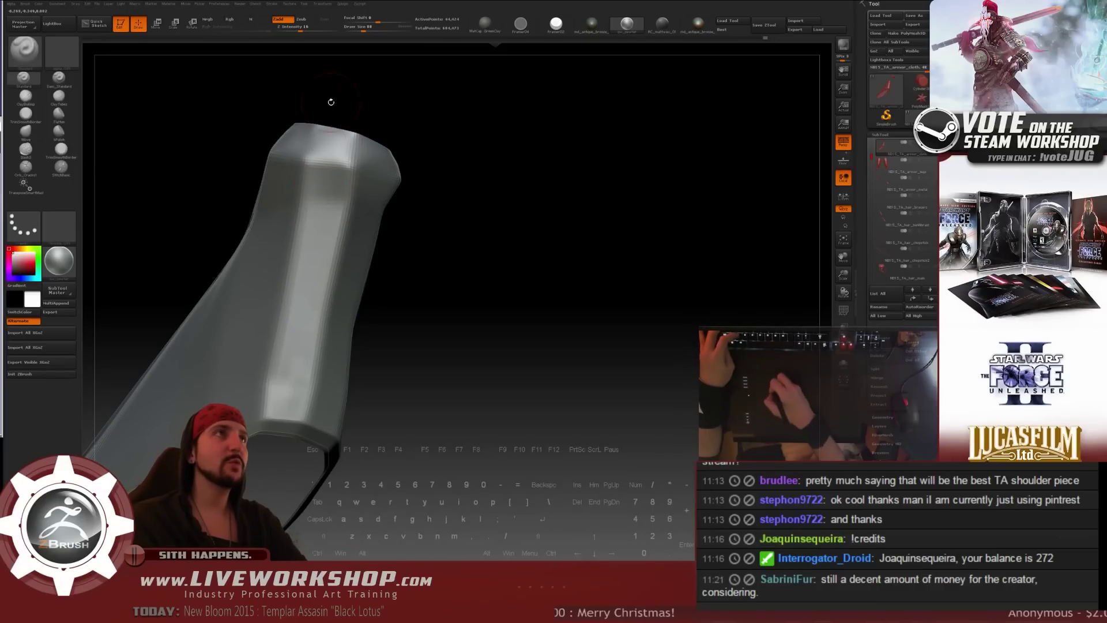
key(s)
drag(292, 308, 294, 307)
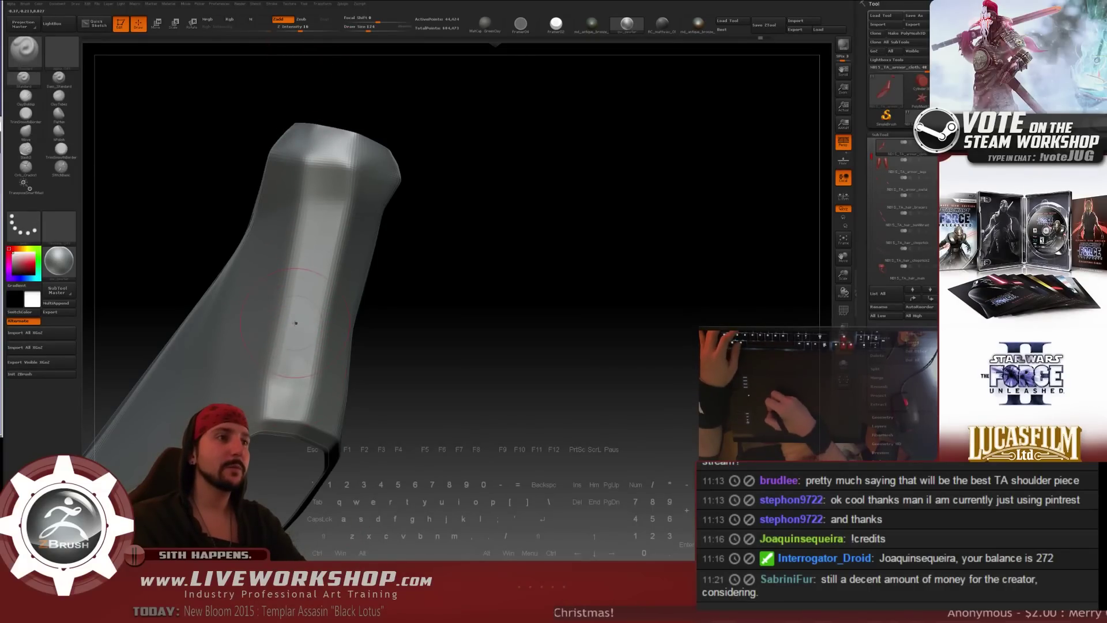
drag(300, 31, 297, 30)
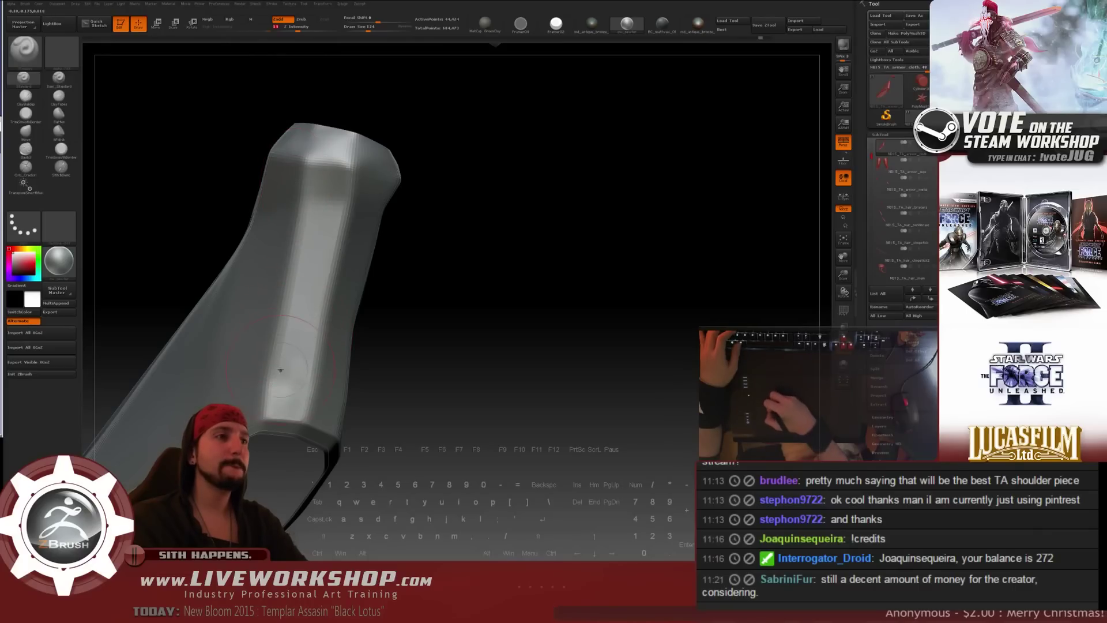
drag(288, 345, 301, 297)
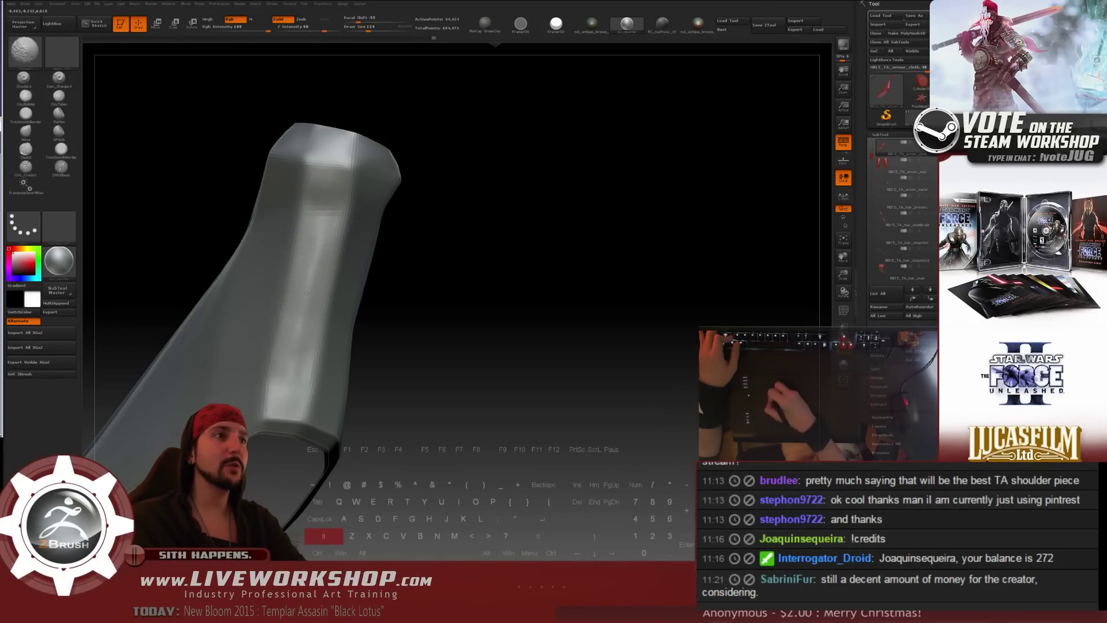
- Reduce the brush size and blend the forearm sleeve's long ridge into a softer, rounded surface
key([)
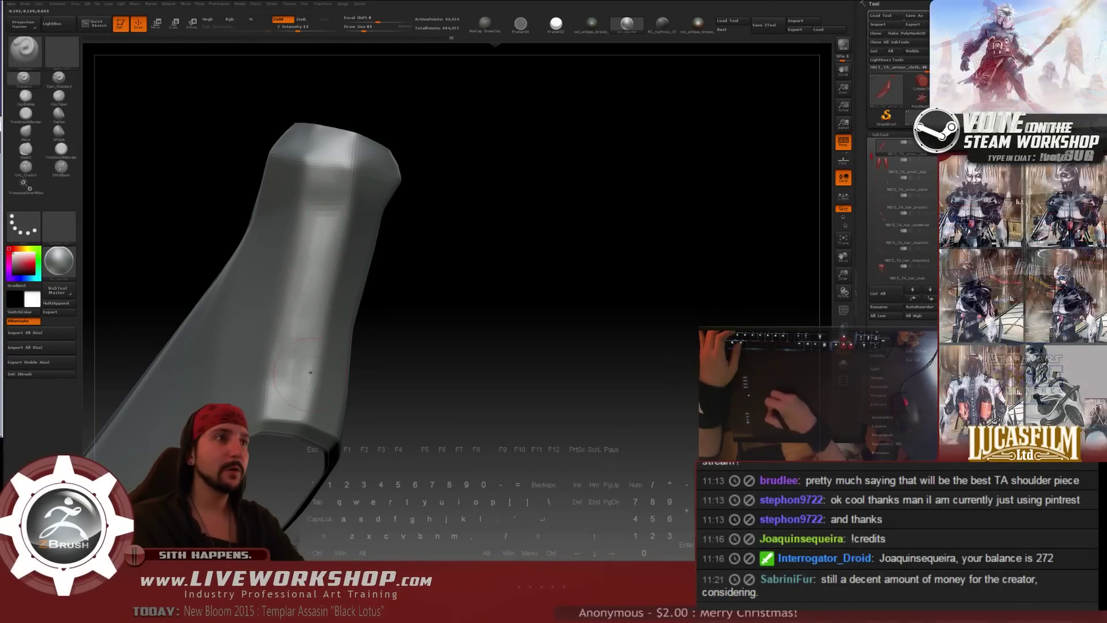
drag(313, 320, 272, 273)
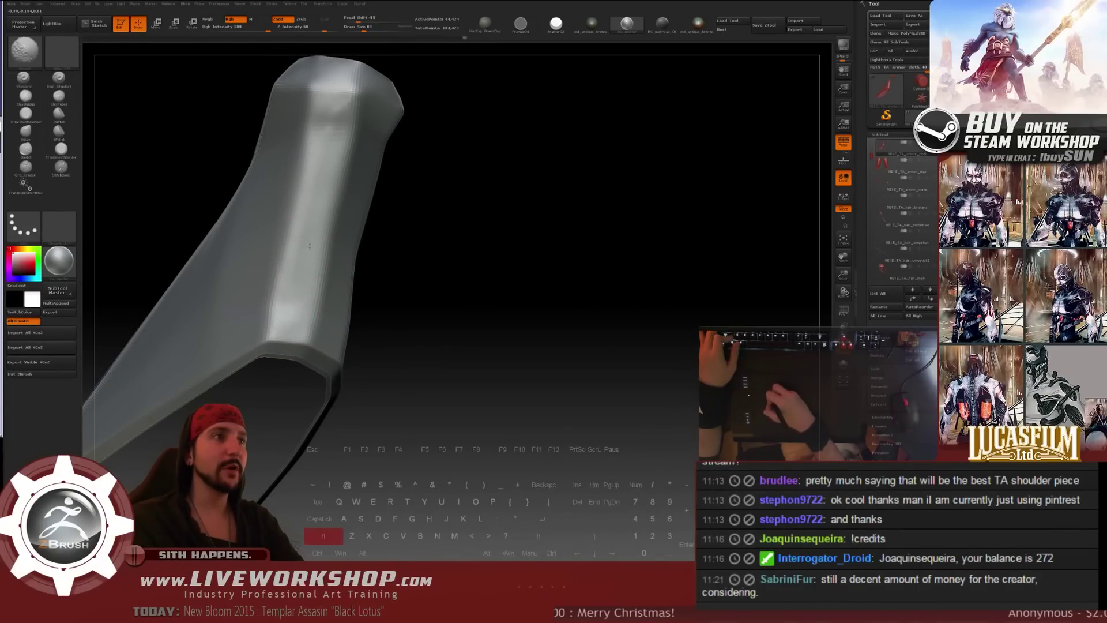
drag(430, 265, 288, 296)
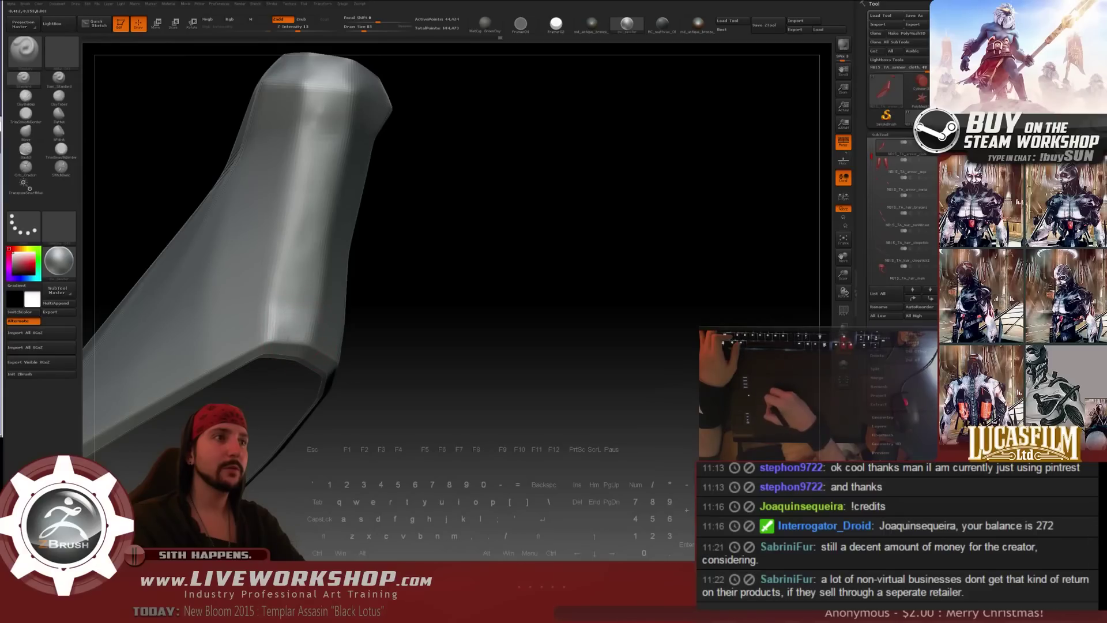
key(shift)
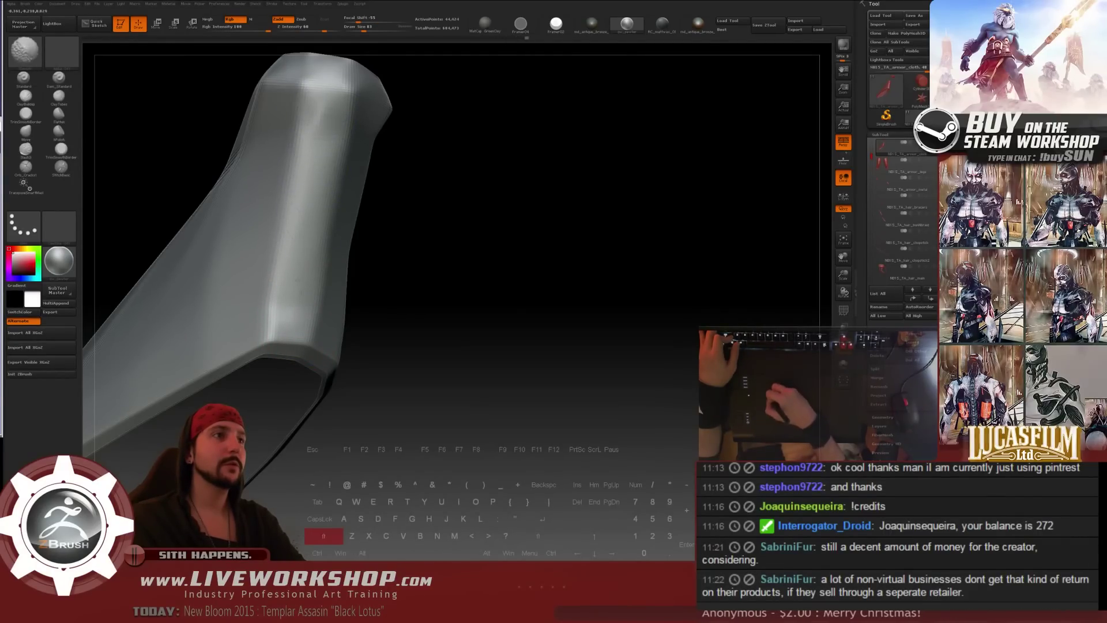
- Show the rest of the character again and carve a small crossed mark below the sleeve's upper band with the resized Dam_Standard brush
drag(383, 306, 494, 239)
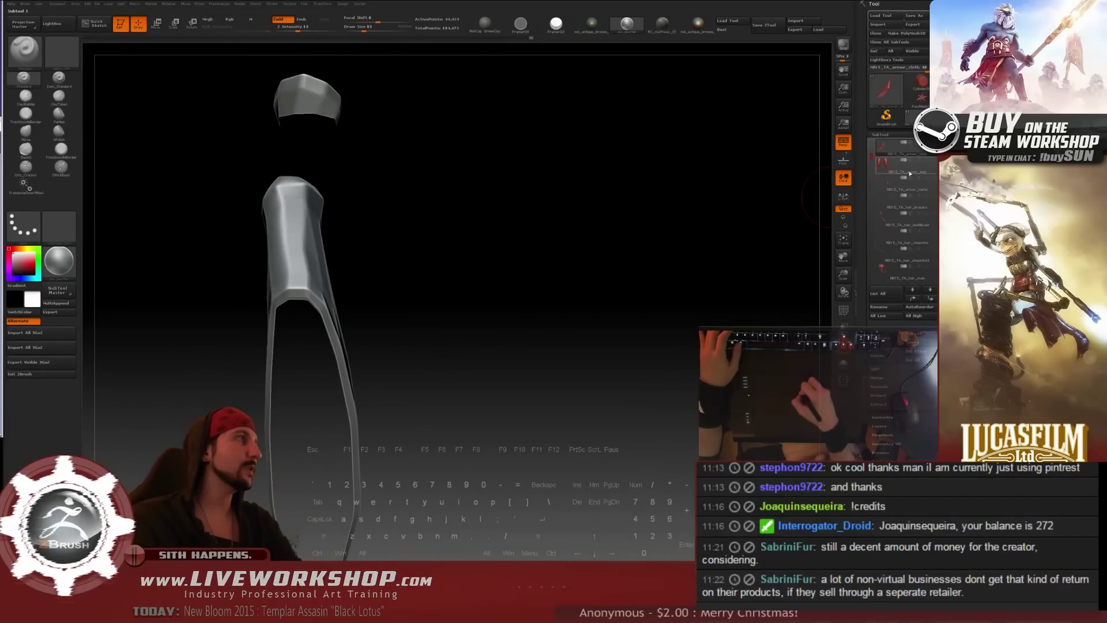
click(935, 143)
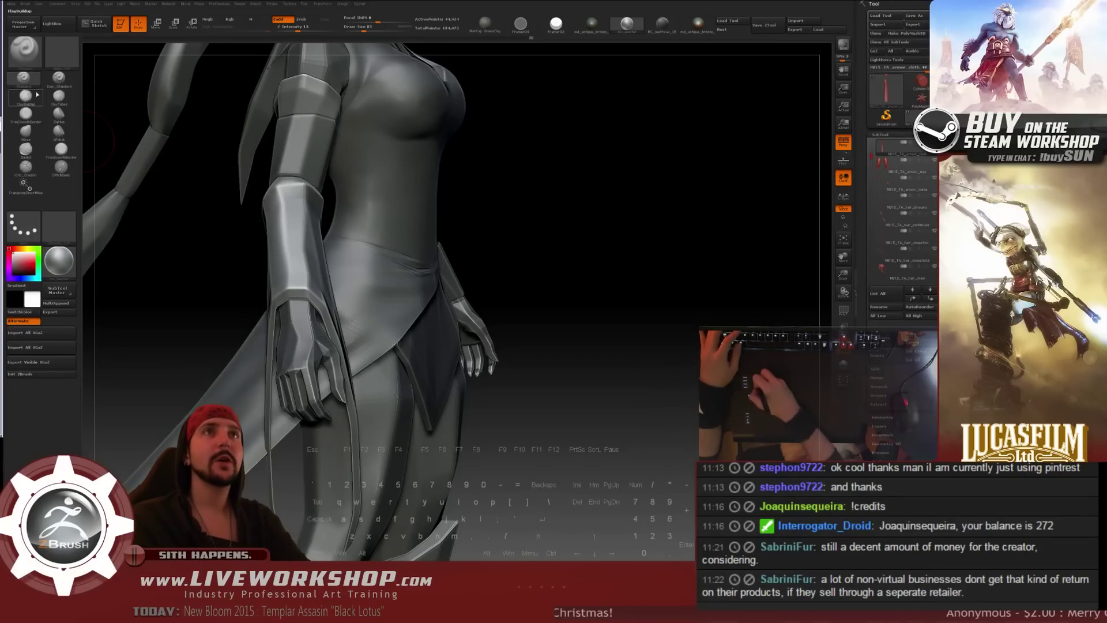
click(63, 82)
key(s)
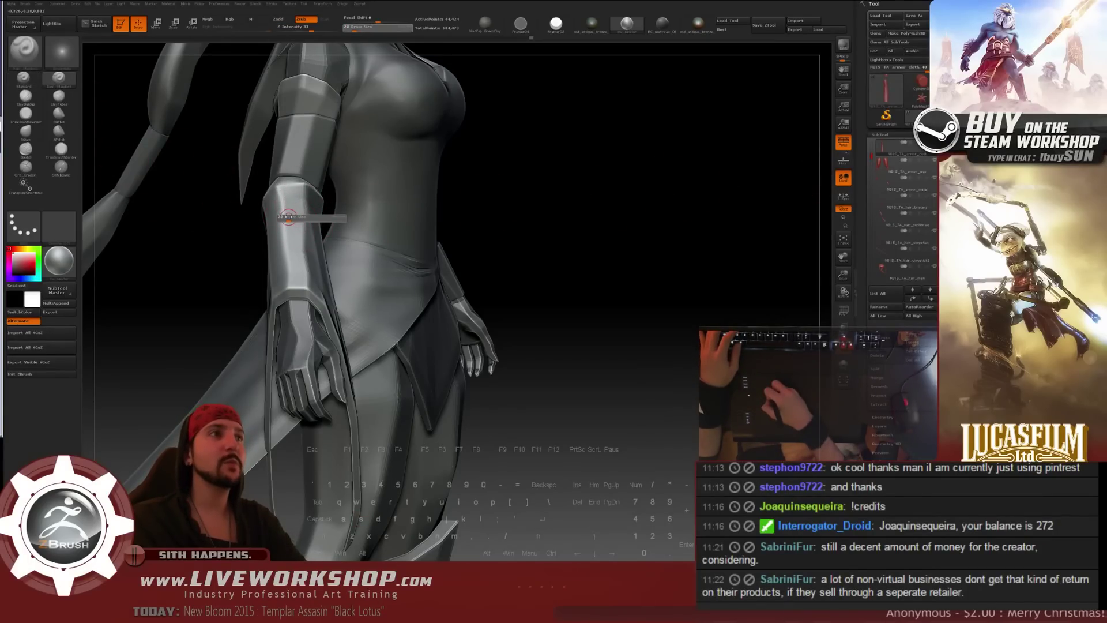
drag(289, 217, 288, 216)
mouse_move(511, 220)
mouse_down()
mouse_move(611, 217)
mouse_move(559, 202)
mouse_move(523, 209)
mouse_move(541, 191)
mouse_move(338, 157)
mouse_move(349, 168)
mouse_up()
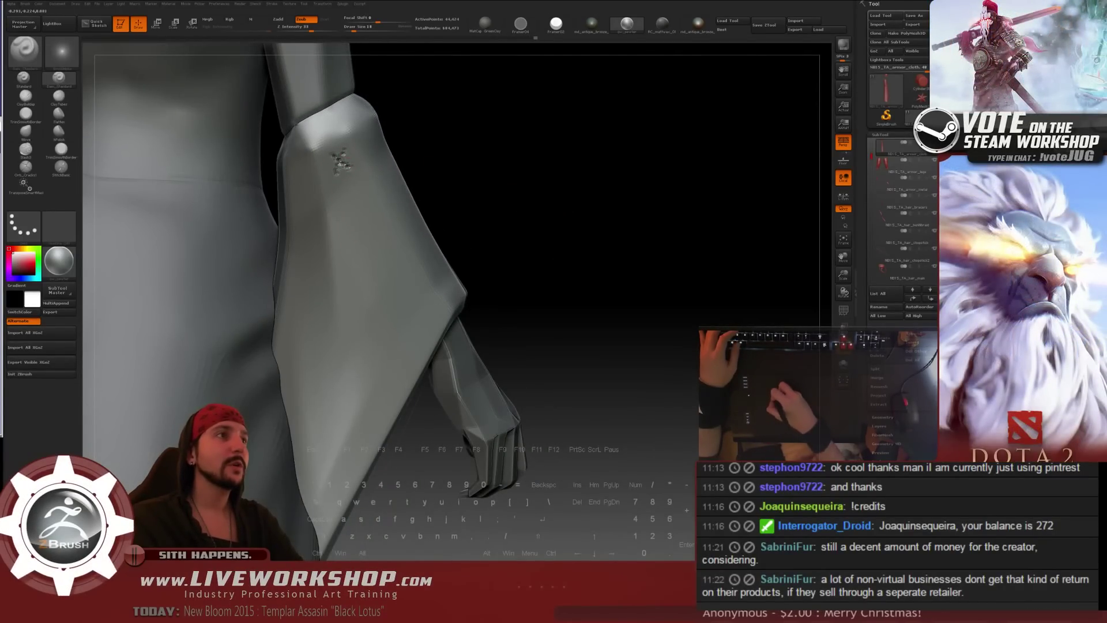
- Isolate the forearm armour piece and carve X-shaped stitch marks down its broad face to the pointed tip
mouse_move(519, 219)
mouse_down()
mouse_move(579, 202)
mouse_move(312, 215)
mouse_up()
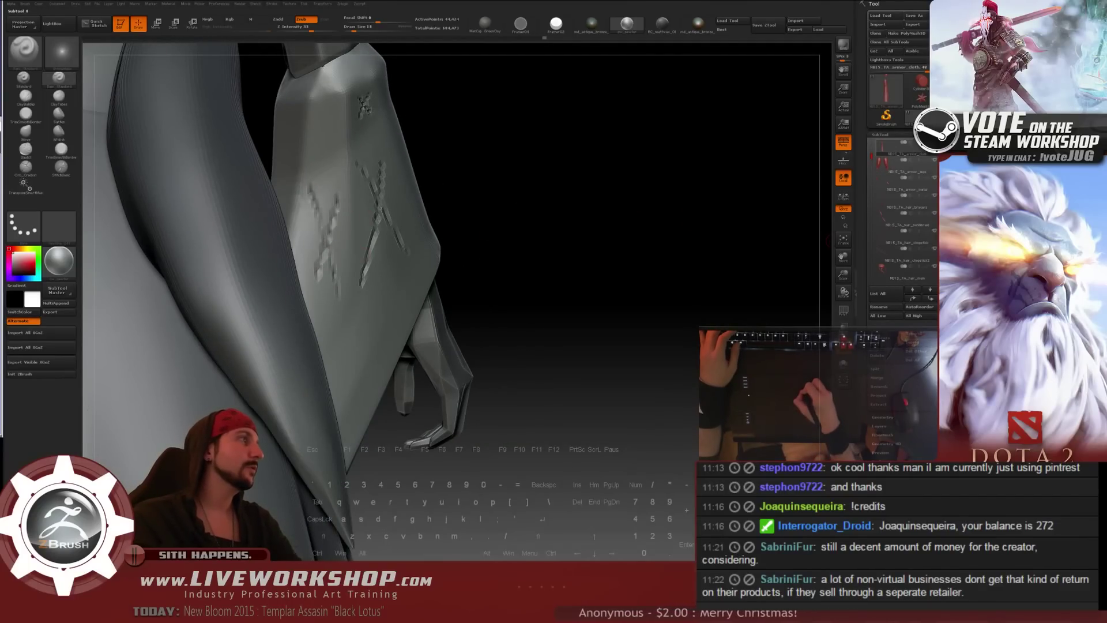
click(935, 143)
drag(628, 171, 459, 258)
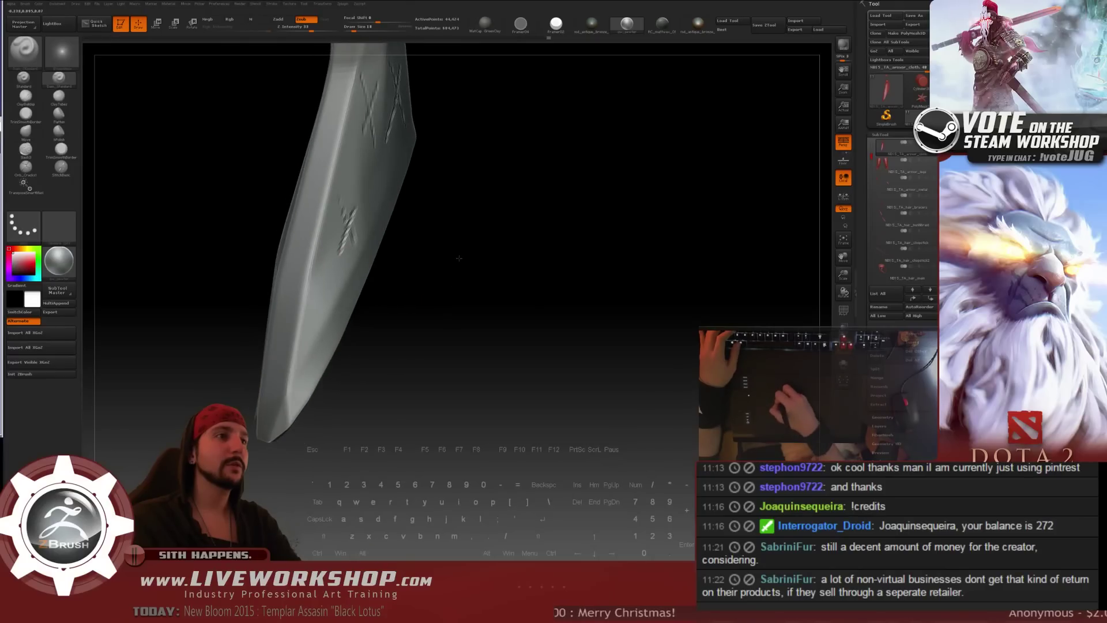
mouse_move(314, 362)
mouse_down()
mouse_move(304, 384)
mouse_move(437, 326)
mouse_move(354, 312)
mouse_up()
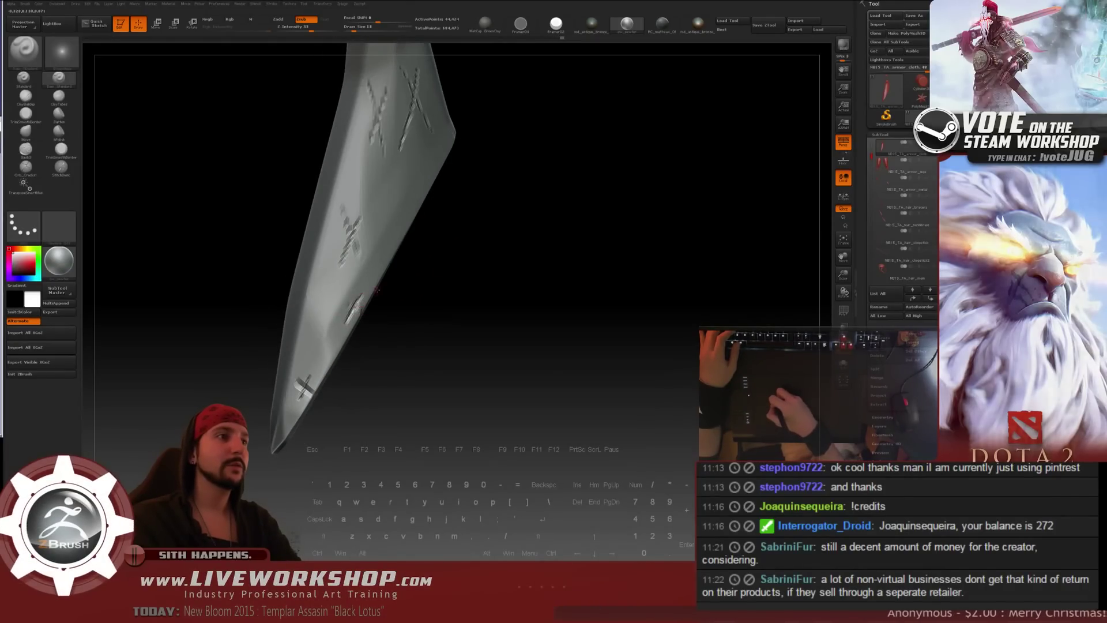
- Carve more small cross-shaped marks around the armour's upper end, along its angled edge and near the pointed tip
mouse_move(507, 242)
mouse_down()
mouse_move(407, 223)
mouse_move(549, 227)
mouse_move(470, 150)
mouse_move(407, 121)
mouse_up()
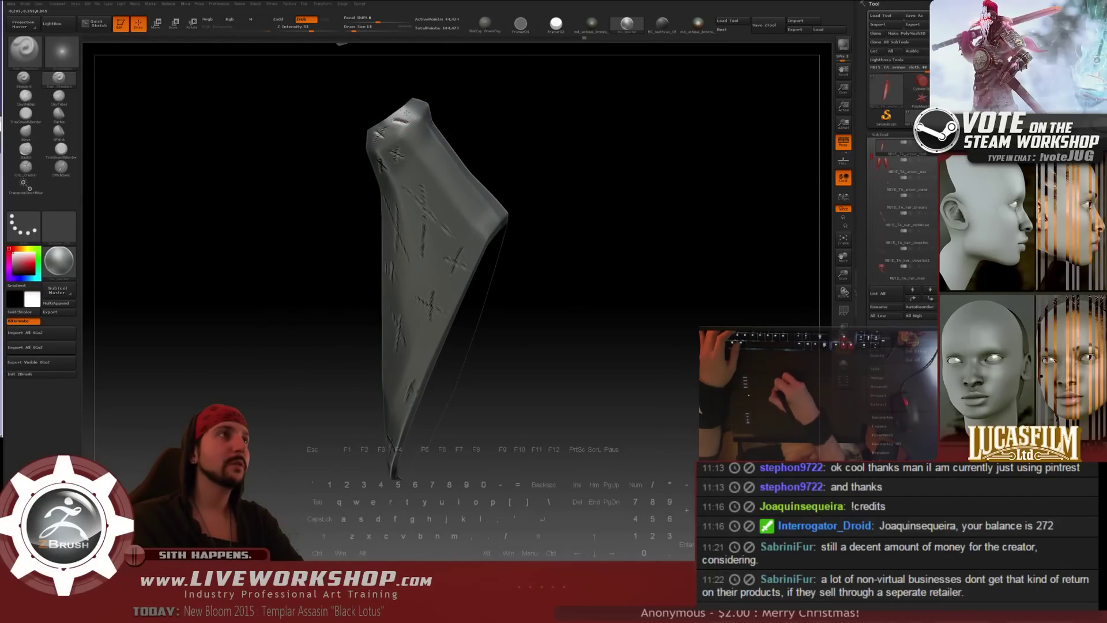
mouse_move(460, 184)
mouse_down()
mouse_move(454, 202)
mouse_move(463, 195)
mouse_up()
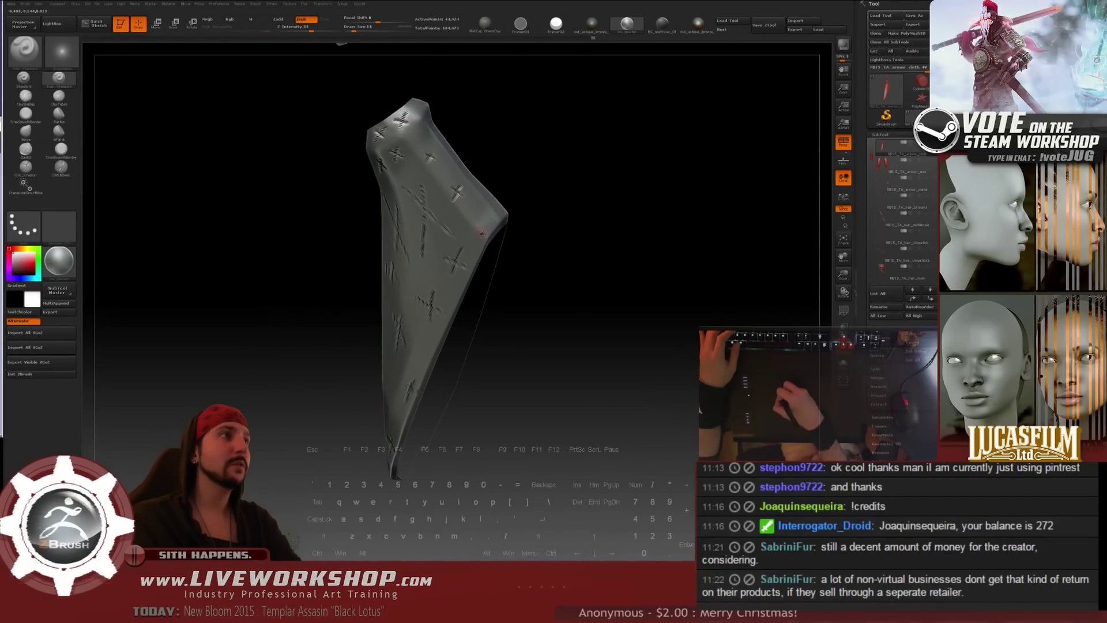
drag(571, 242, 612, 271)
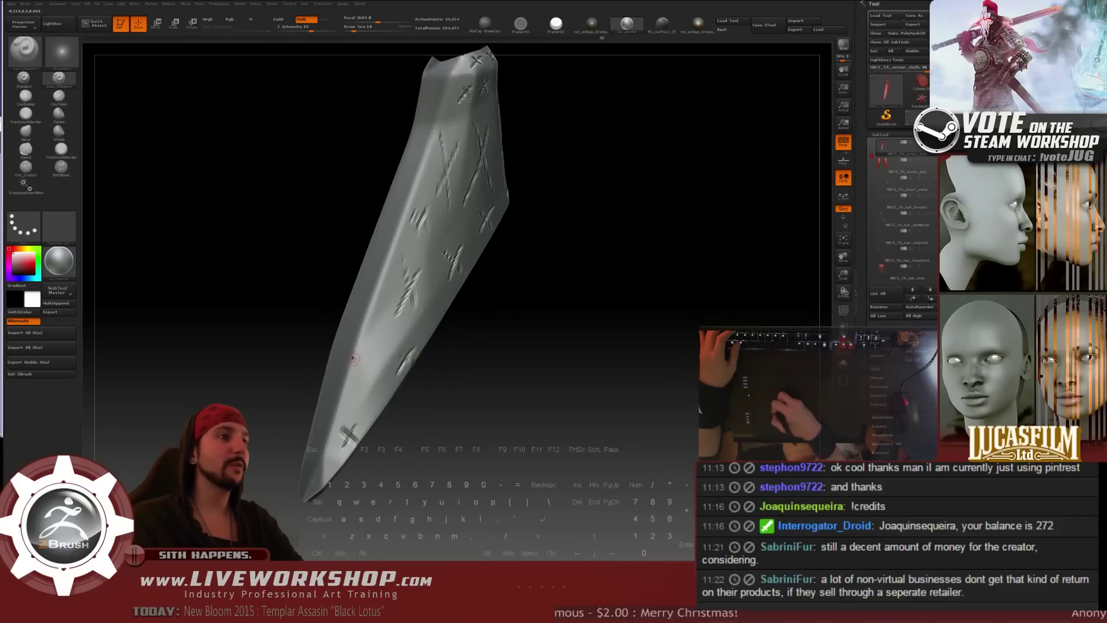
drag(363, 363, 371, 331)
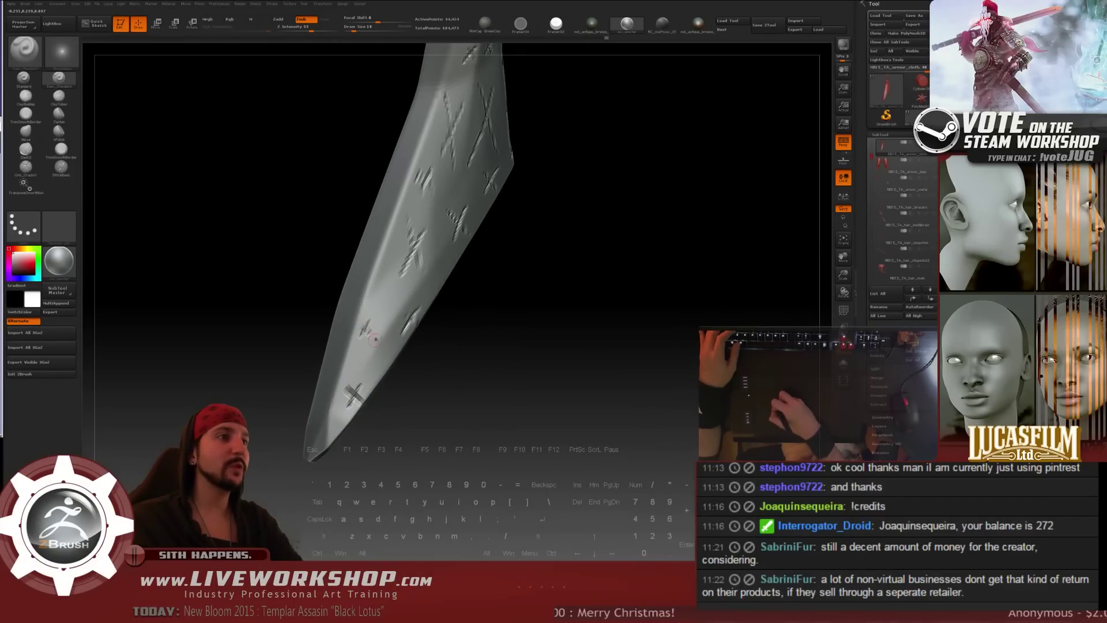
drag(487, 334, 537, 332)
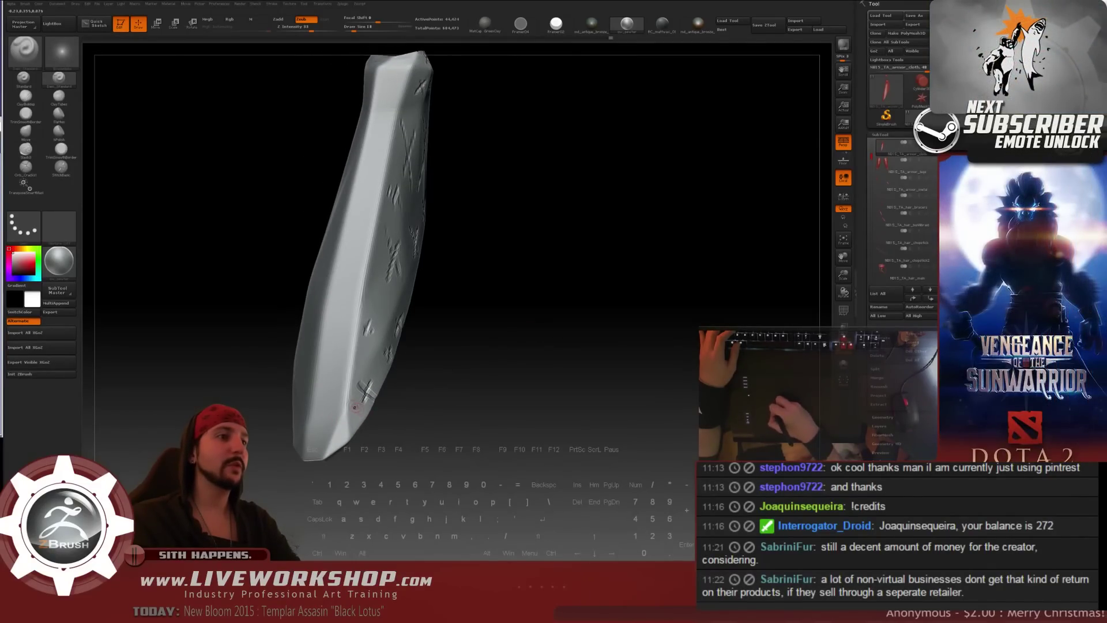
mouse_move(393, 374)
mouse_down()
mouse_move(529, 259)
mouse_move(593, 262)
mouse_up()
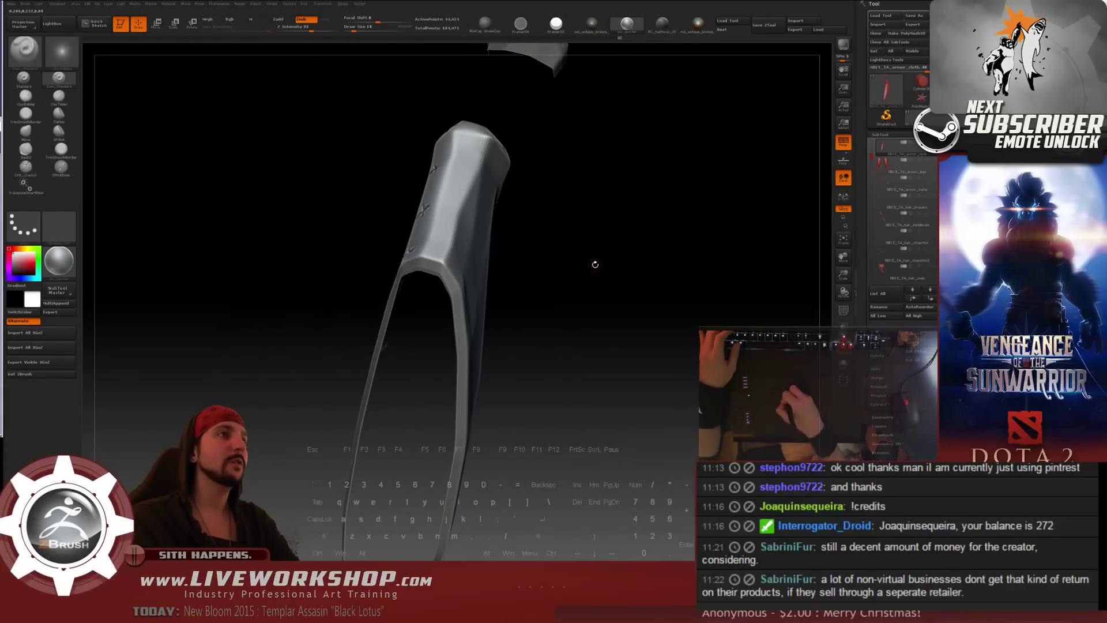
- Sculpt the long ridge on the unmarked side of the forearm armour with the Standard brush, adjusting its draw size
key(b)
key(s)
key(t)
drag(593, 190, 599, 276)
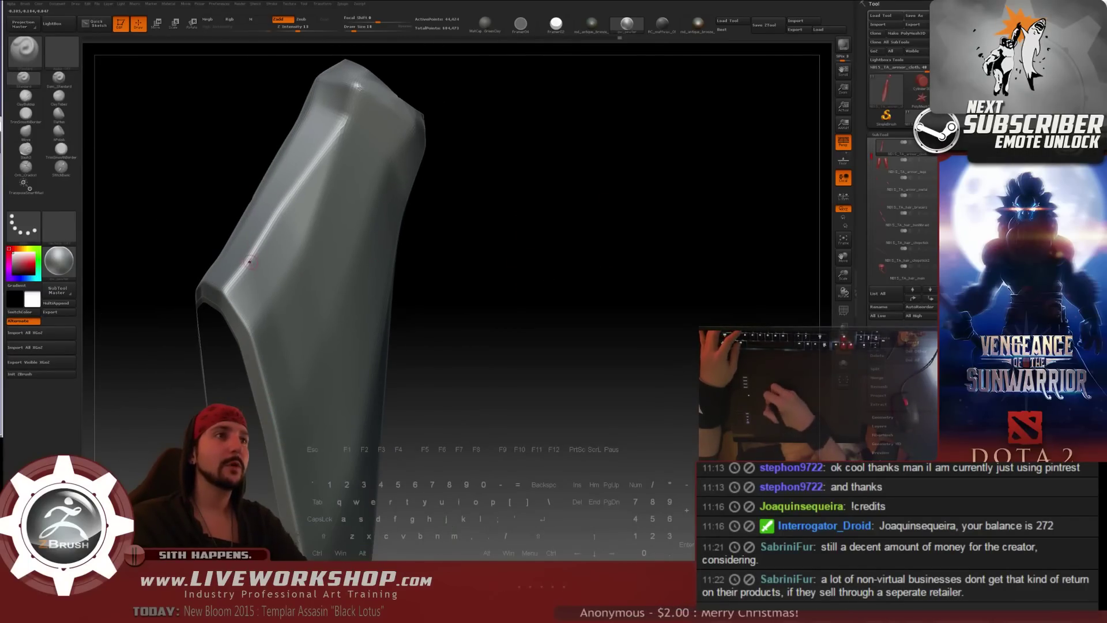
key(s)
drag(253, 261, 263, 261)
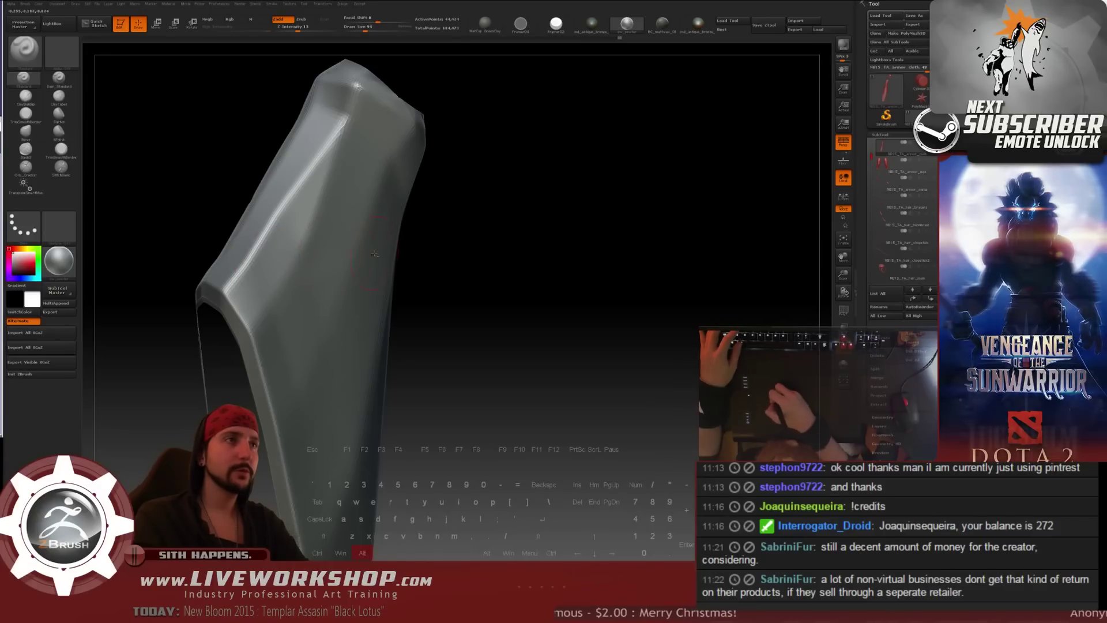
alt+drag(529, 252, 579, 244)
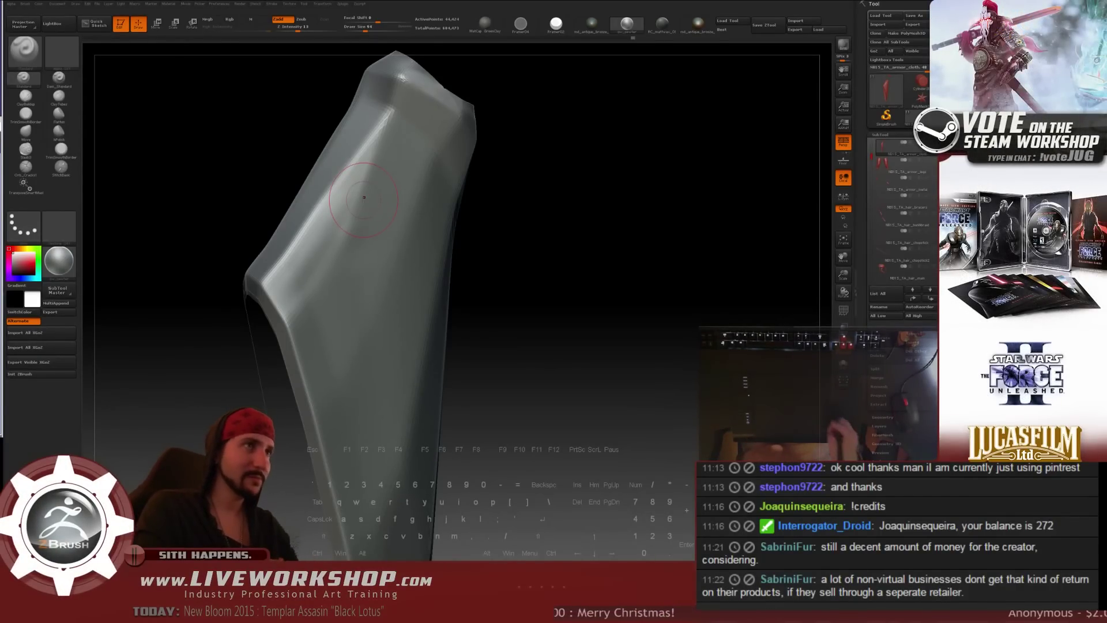
drag(616, 233, 616, 234)
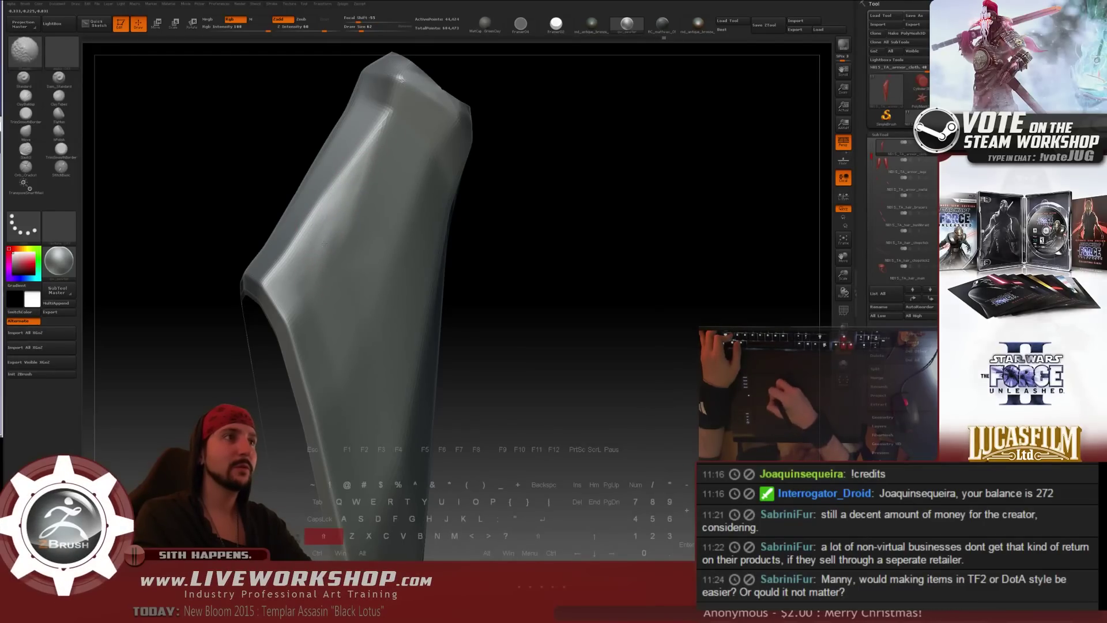
- Smooth the long ridge and the narrow outer face of the forearm armour down to its lower corner
right_drag(345, 210, 414, 203)
key(bracketright)
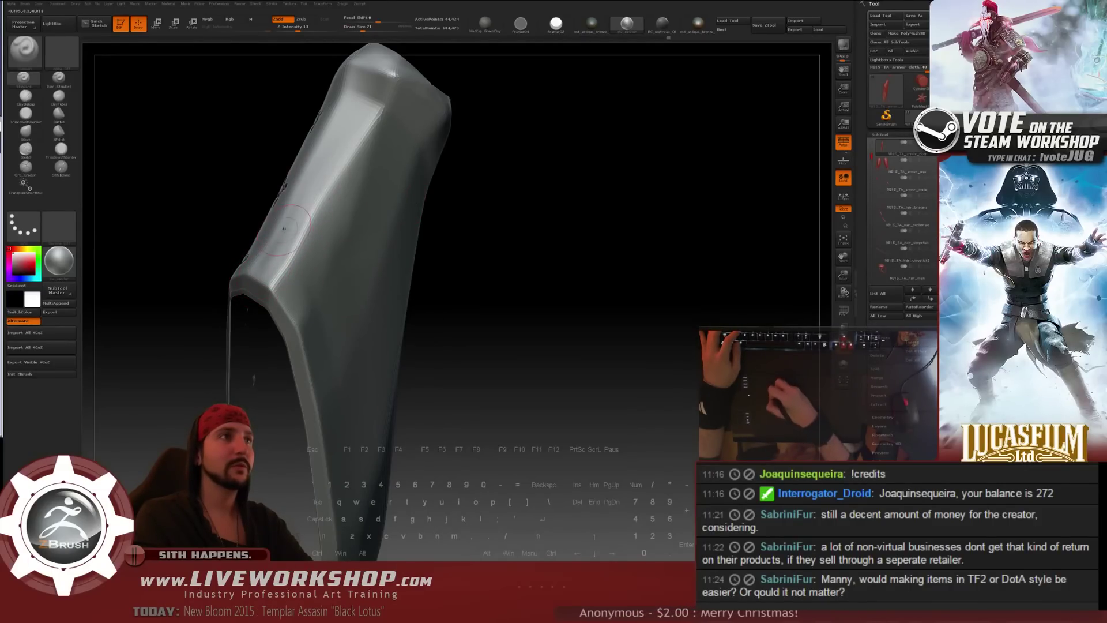
key(shift)
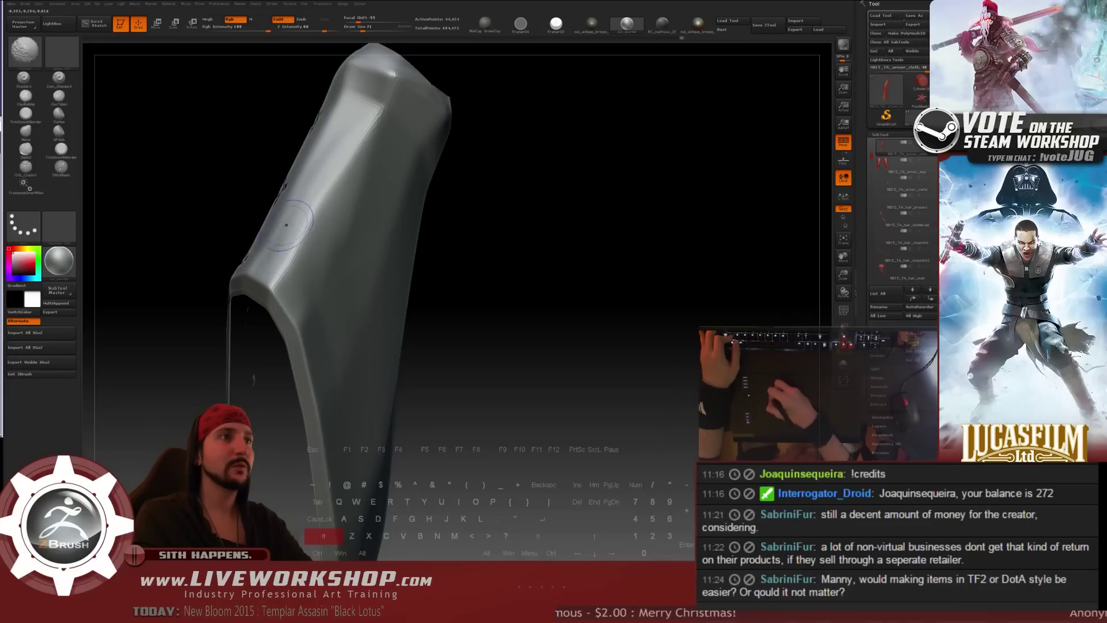
shift+drag(287, 225, 303, 197)
key(shift)
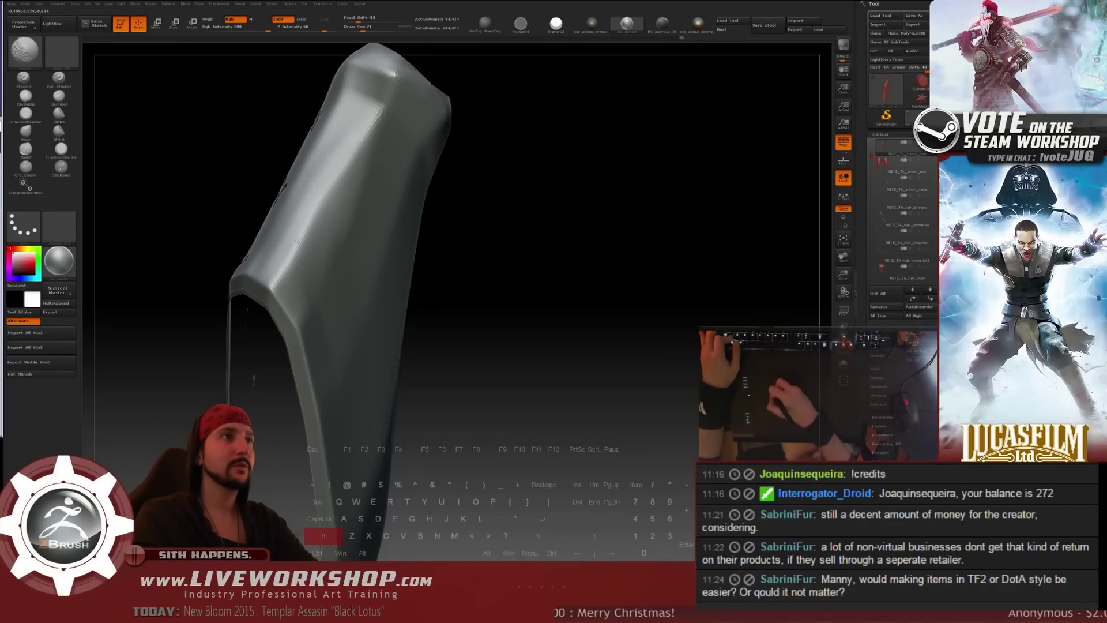
shift+drag(298, 241, 284, 267)
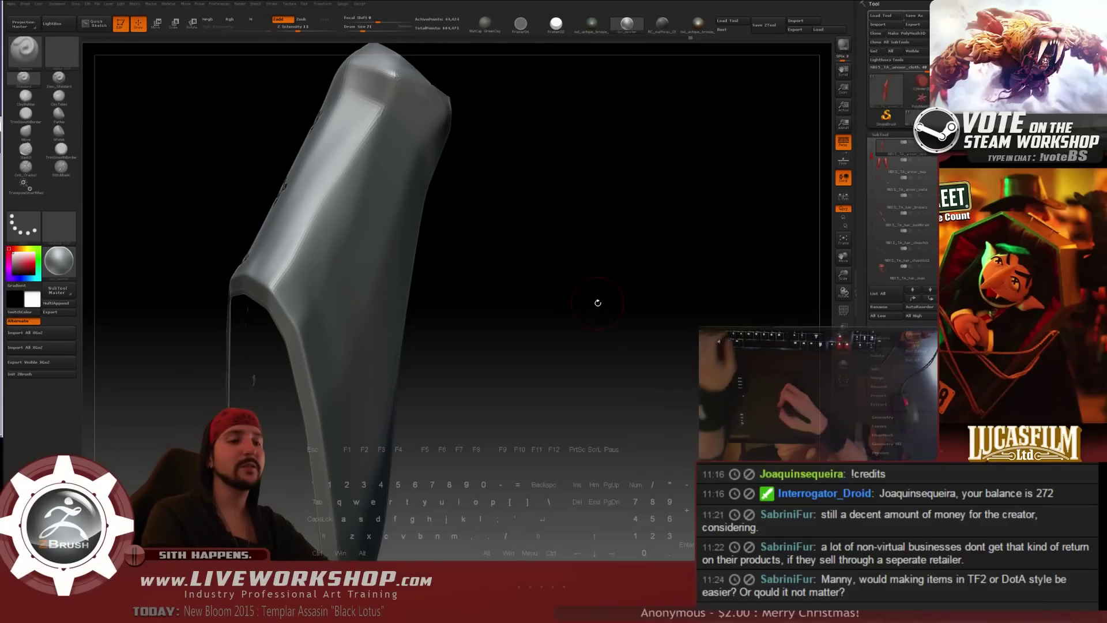
- Shape the armour's broad side face and ridge with a much larger Standard brush
drag(544, 262, 580, 215)
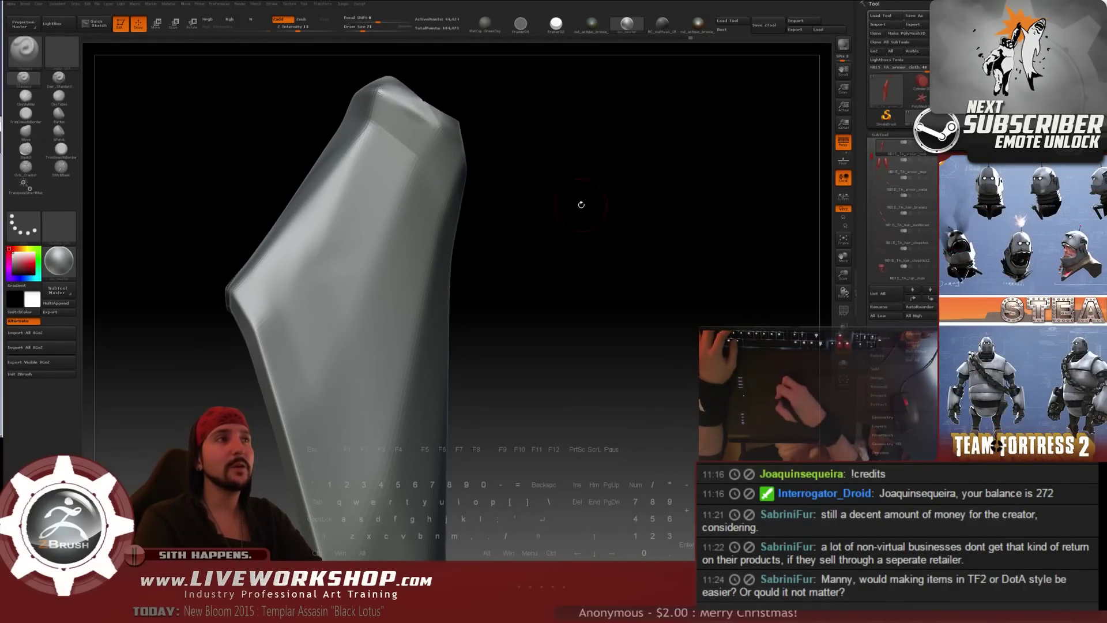
mouse_move(606, 234)
mouse_down()
mouse_move(583, 243)
mouse_move(600, 275)
mouse_move(605, 264)
mouse_move(606, 294)
mouse_up()
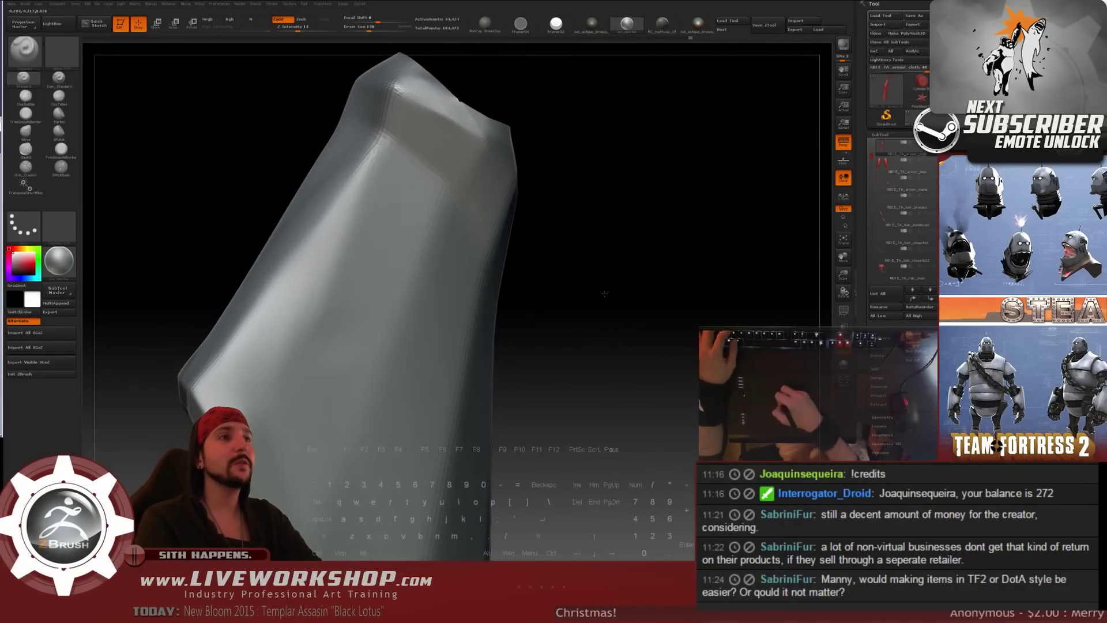
key(bracketleft)
key(bracketright)
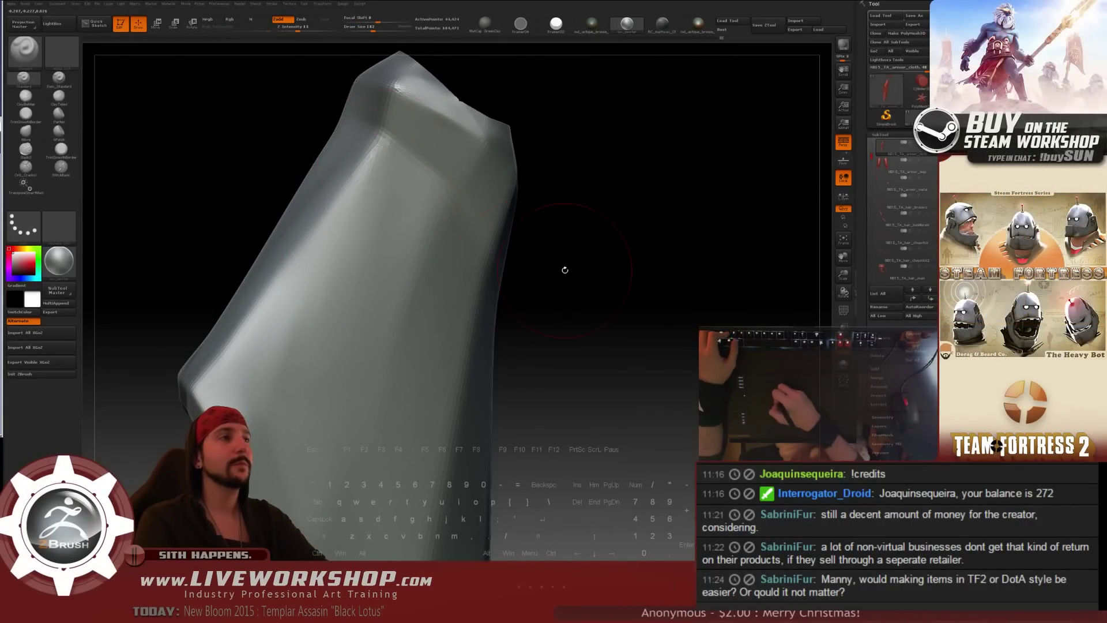
drag(565, 270, 605, 262)
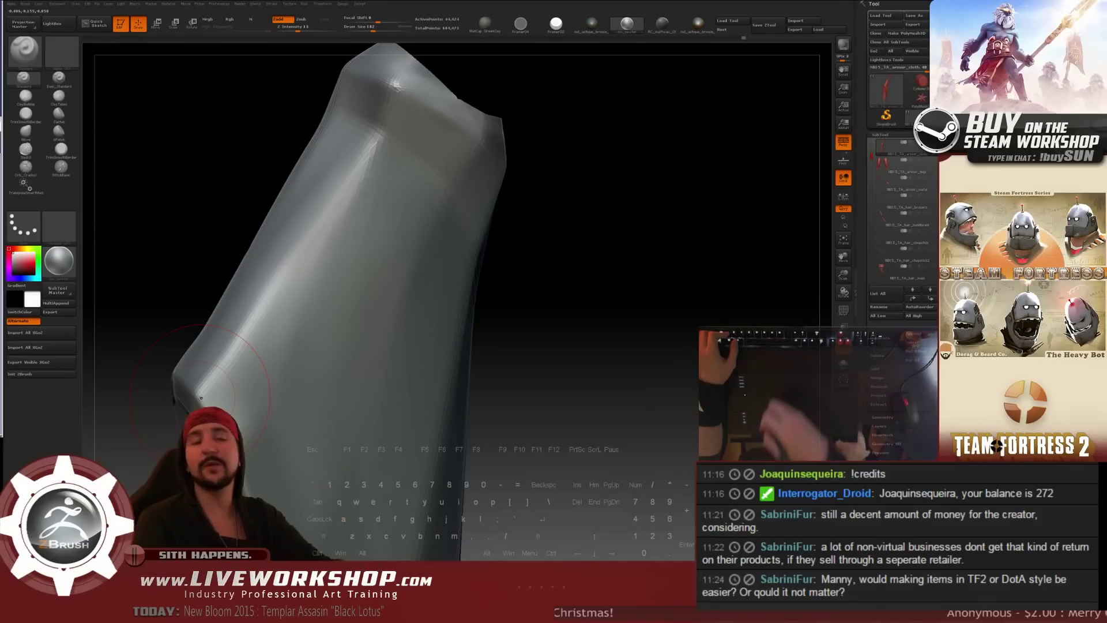
mouse_move(519, 242)
mouse_down()
mouse_move(648, 227)
mouse_move(553, 248)
mouse_up()
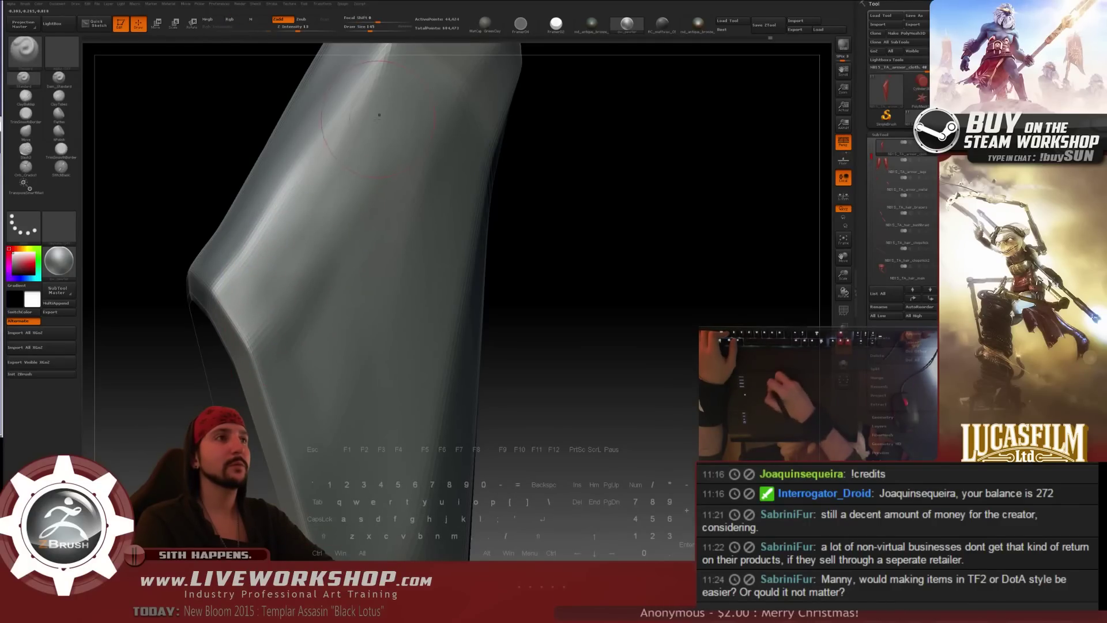
- Smooth the broad face beside the ridge and soften the transition toward the armour's upper end
mouse_move(314, 235)
shift+mouse_down()
mouse_move(309, 277)
mouse_move(318, 259)
shift+mouse_up()
alt+drag(507, 144, 476, 217)
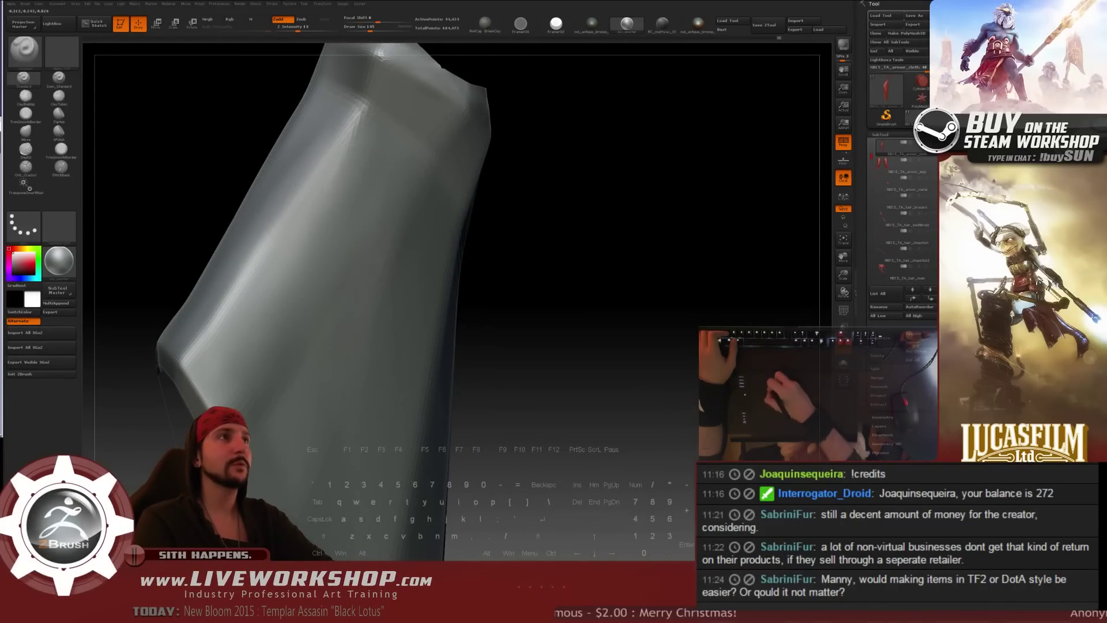
drag(548, 199, 474, 196)
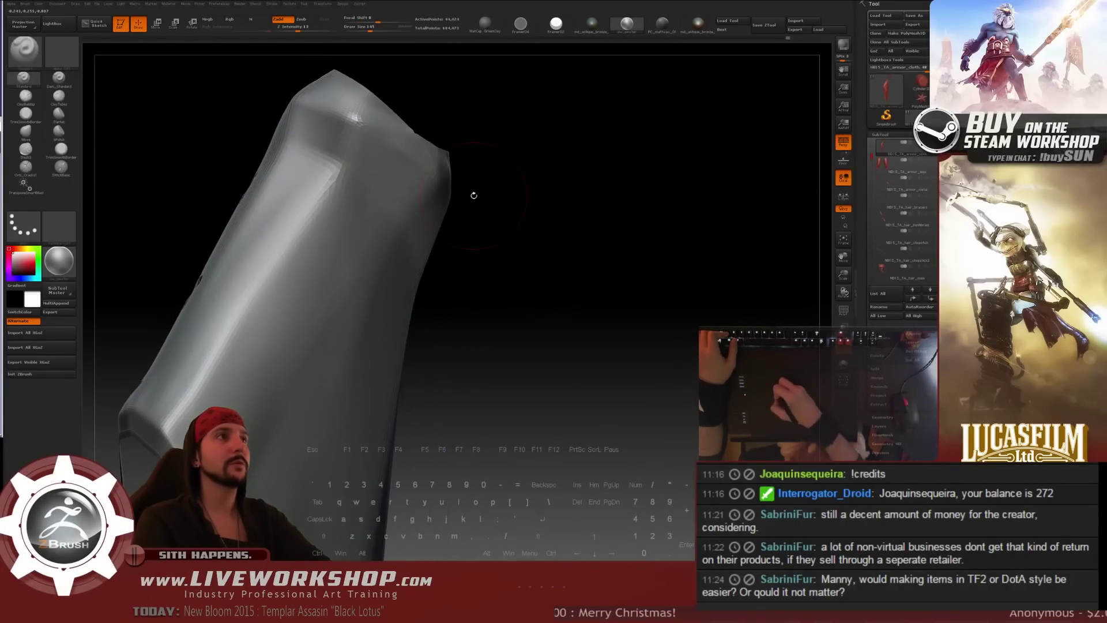
drag(495, 153, 487, 95)
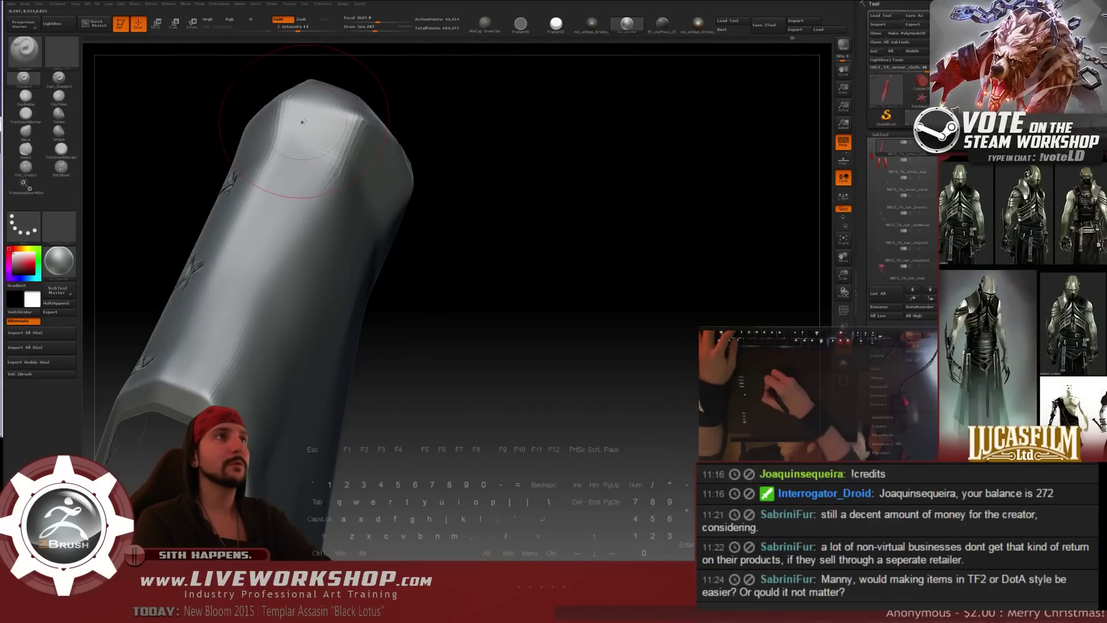
- Sculpt the flared upper rim with a smaller brush and smooth the narrow outer face below it
key(s)
drag(304, 122, 296, 121)
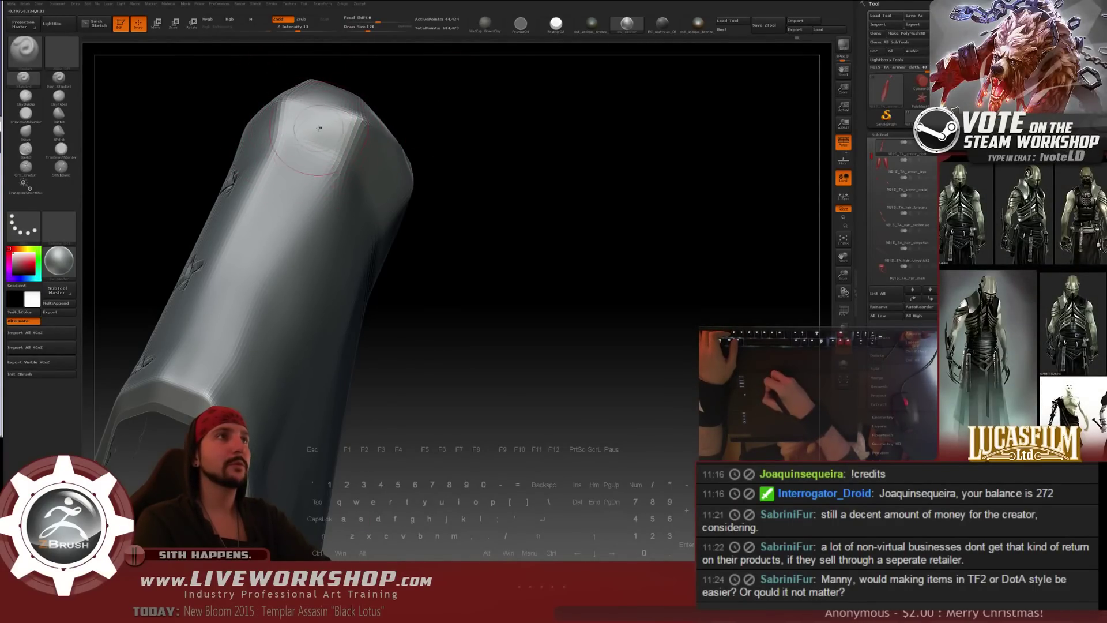
mouse_move(429, 173)
mouse_down()
mouse_move(462, 180)
mouse_move(447, 183)
mouse_up()
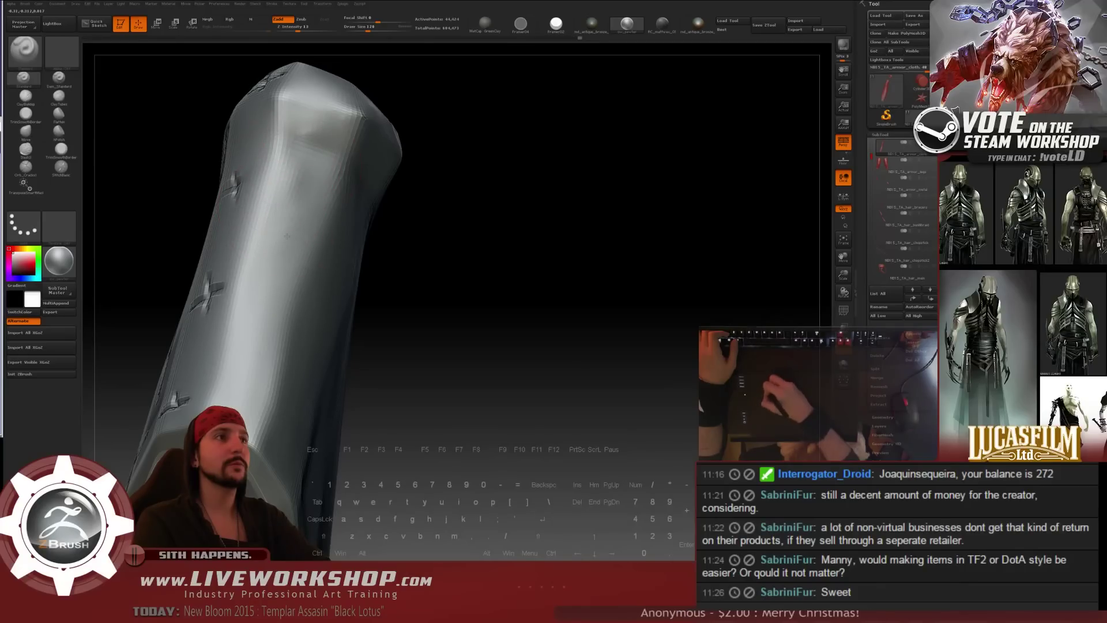
key(shift)
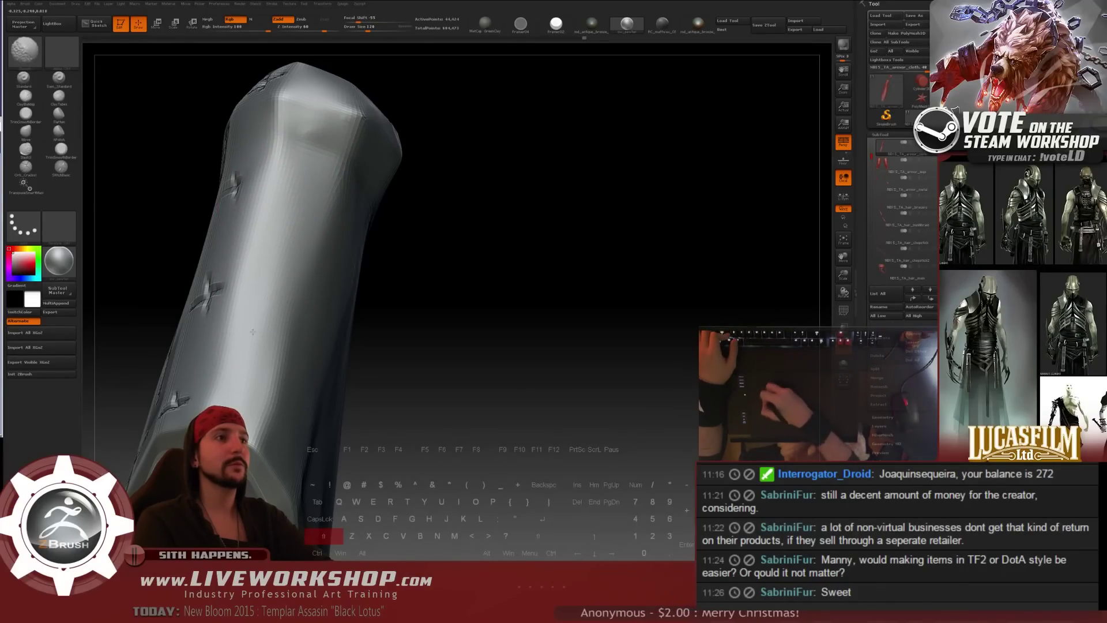
drag(542, 248, 552, 282)
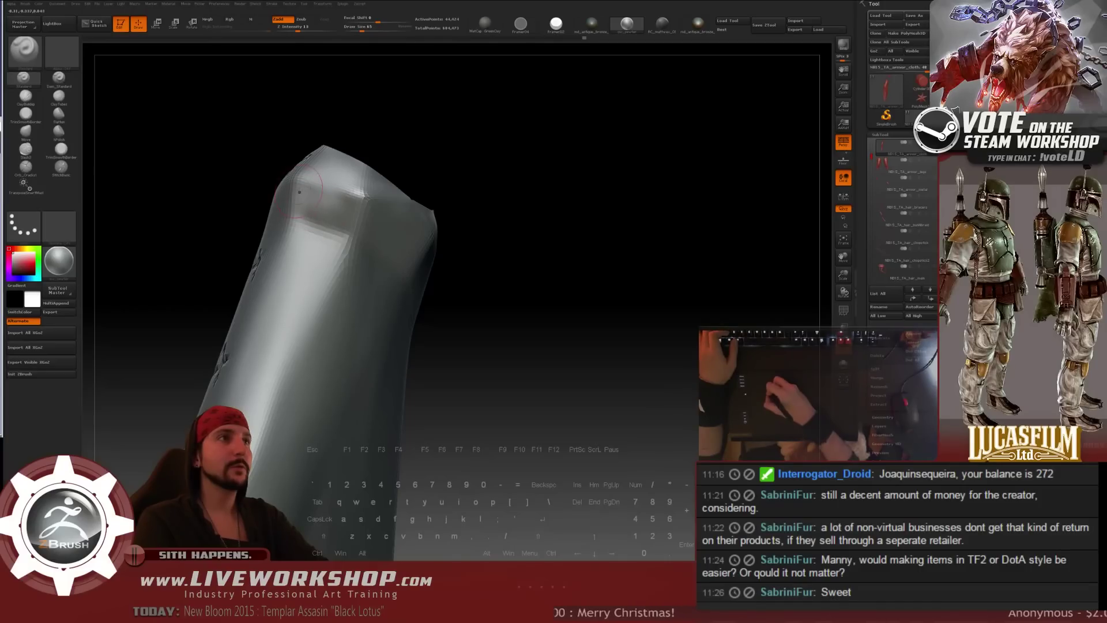
- Sculpt the recessed band under the armour's flared upper rim and smooth the corner where the ridge meets the rim
drag(444, 193, 297, 204)
drag(440, 150, 294, 197)
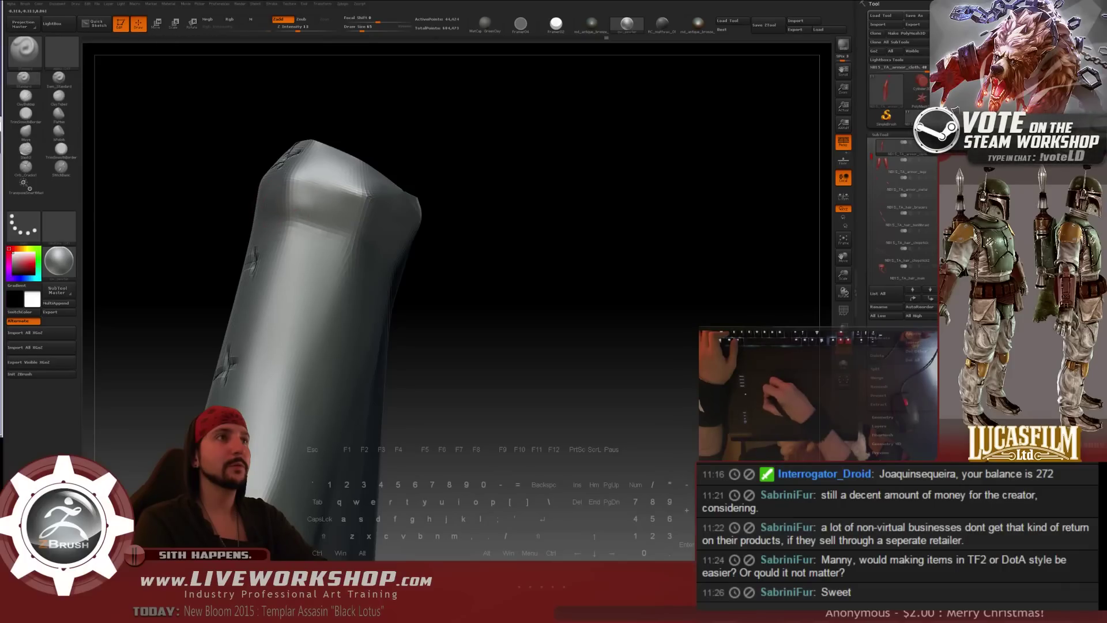
key(shift)
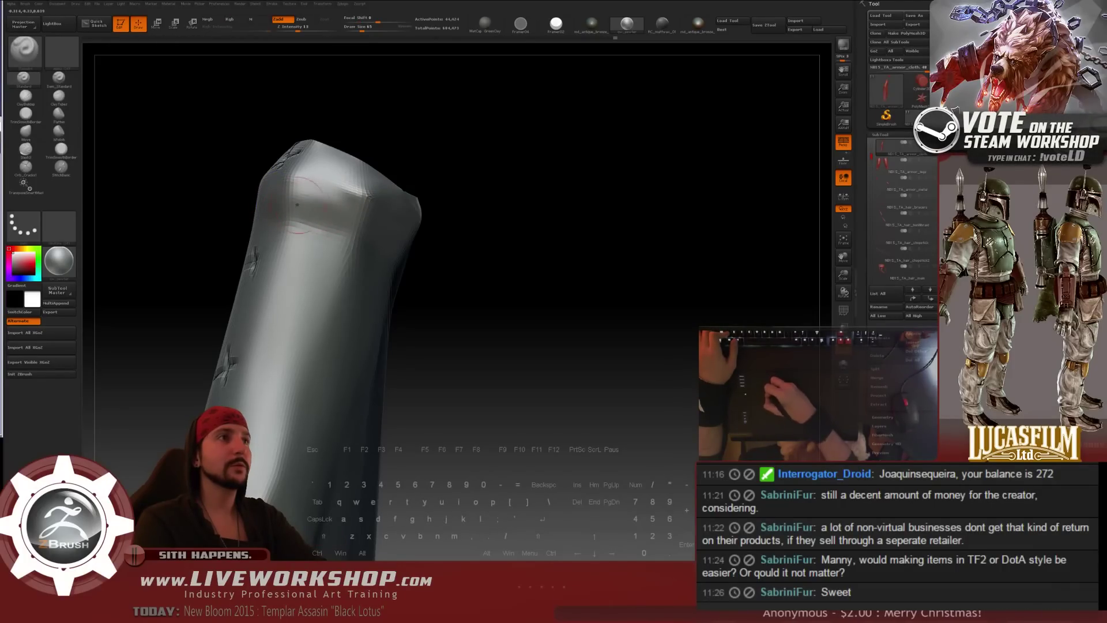
drag(464, 188, 444, 192)
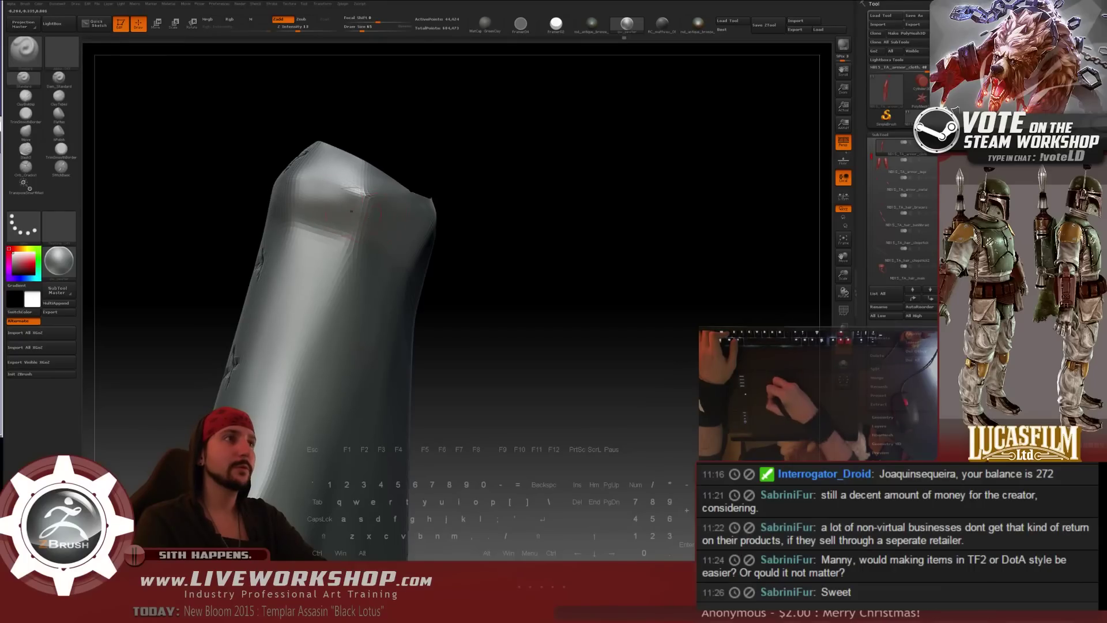
key(shift)
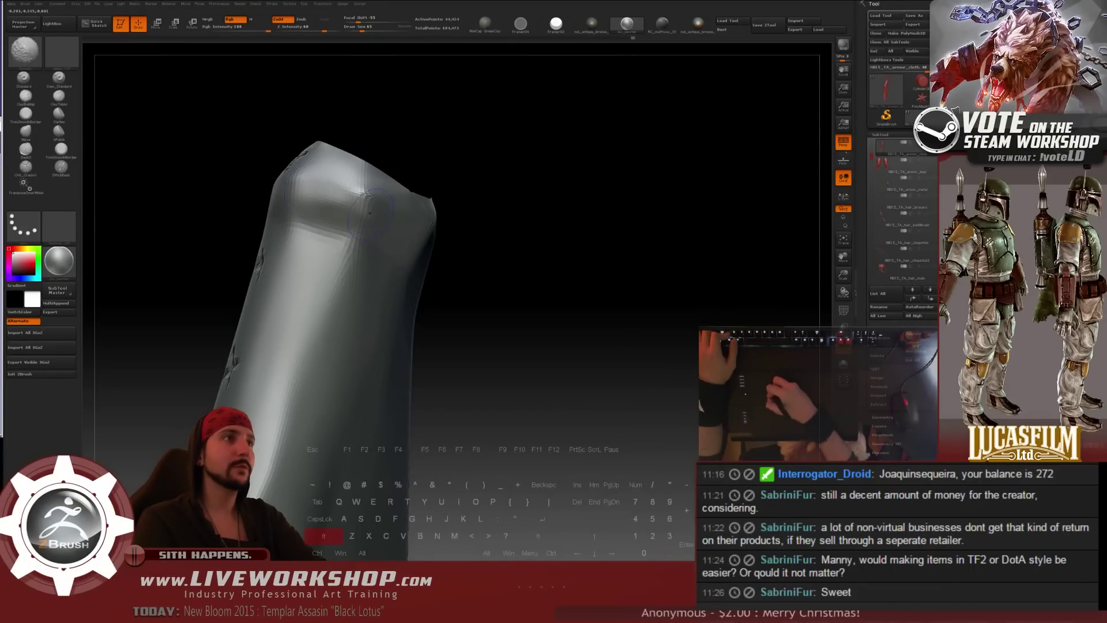
drag(370, 212, 366, 209)
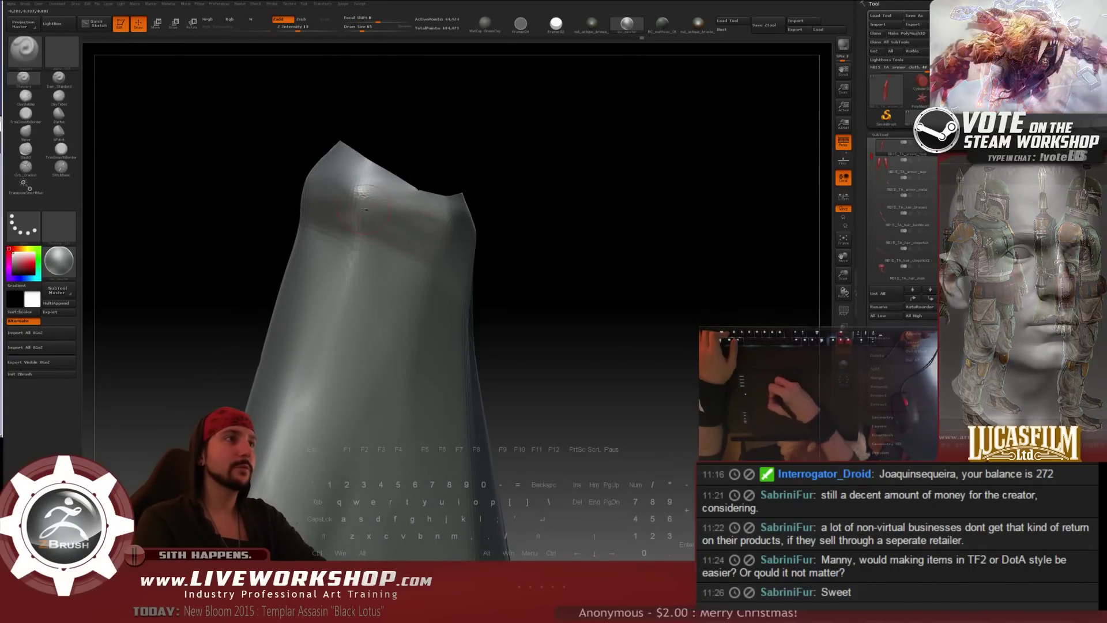
key(shift)
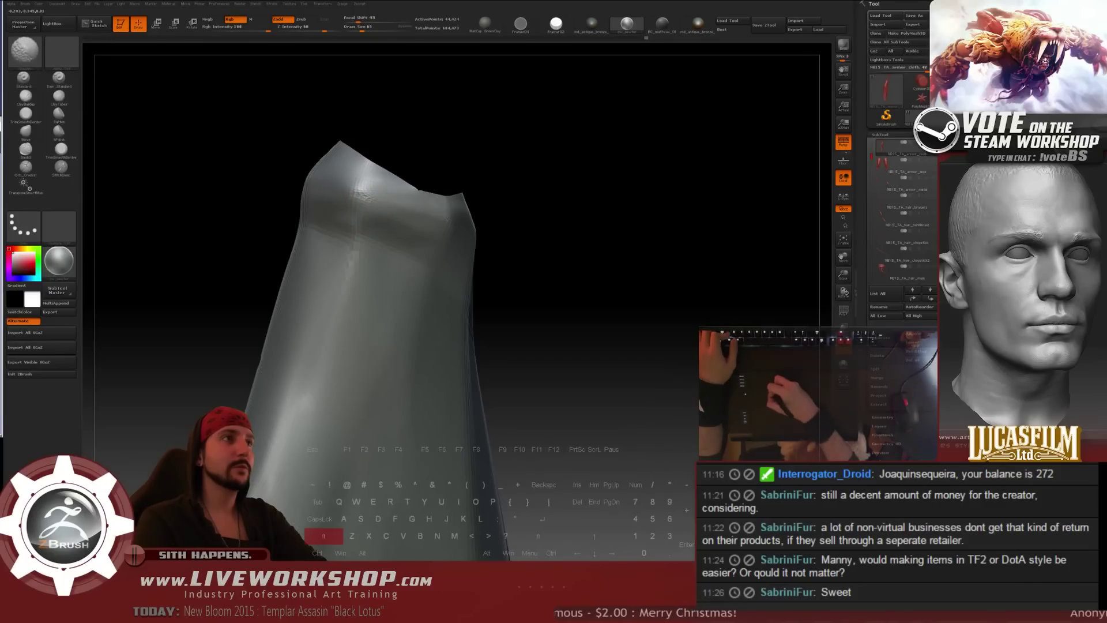
drag(433, 174, 425, 188)
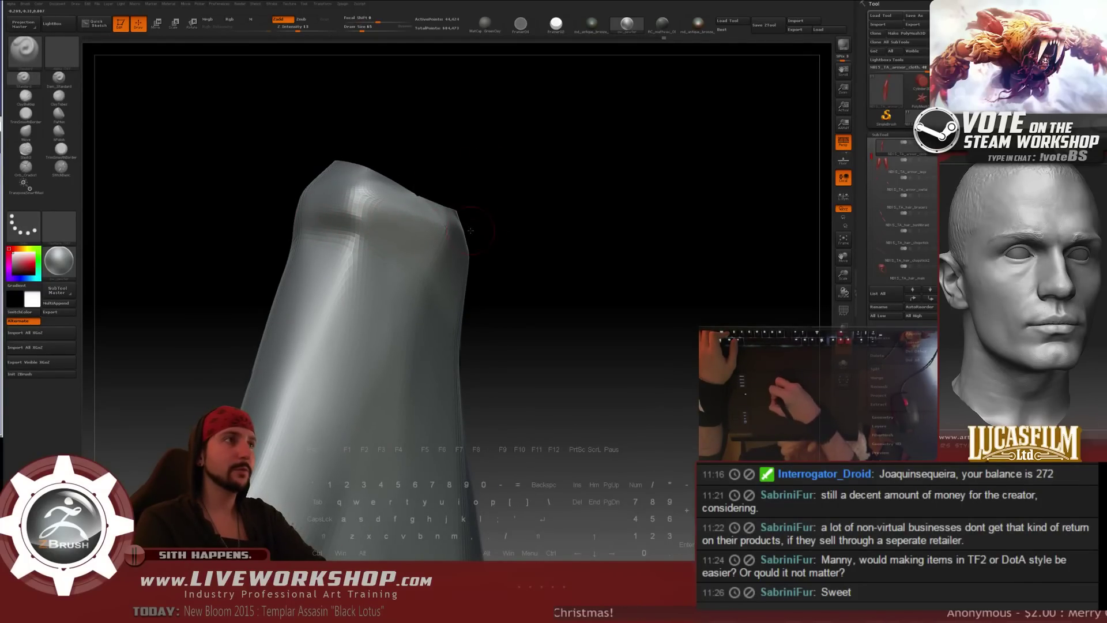
- Build up the flared rim with the Standard brush and smooth its surface above the broad side face
drag(470, 231, 372, 226)
mouse_move(590, 219)
mouse_down()
mouse_move(558, 173)
mouse_move(482, 178)
mouse_move(501, 192)
mouse_up()
key(shift)
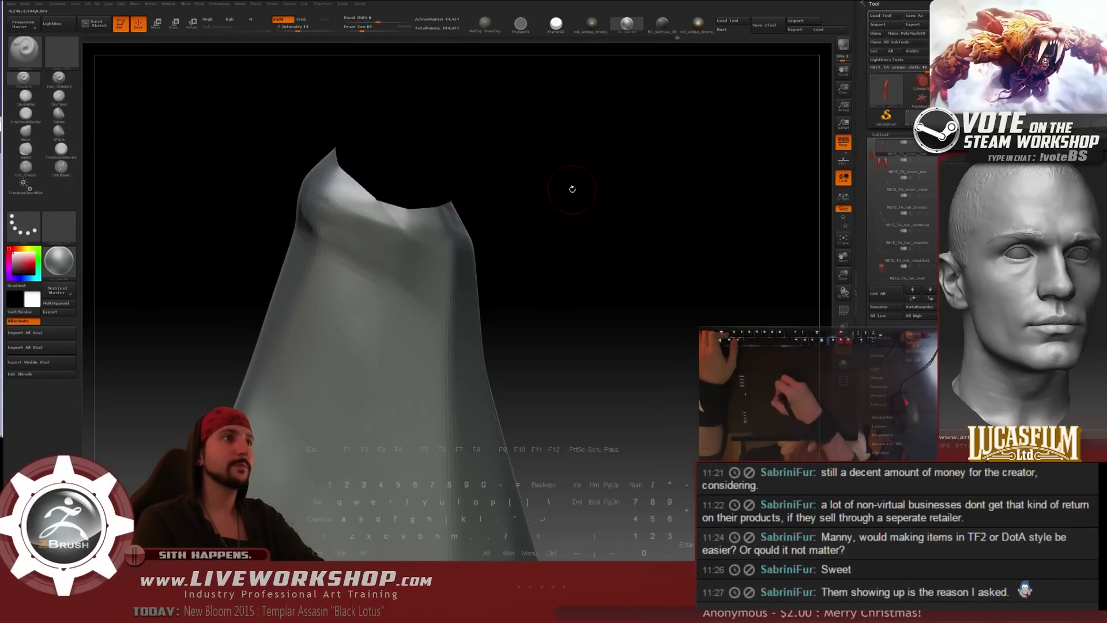
mouse_move(576, 208)
mouse_down()
mouse_move(610, 188)
mouse_move(537, 156)
mouse_up()
key(bracketright)
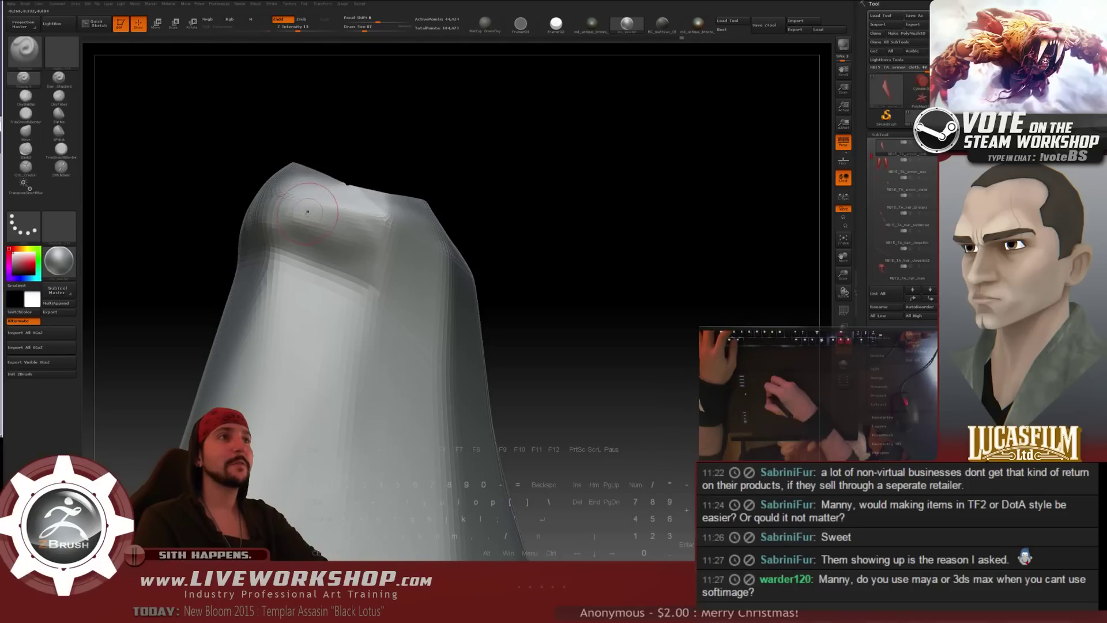
key(bracketleft)
key(shift)
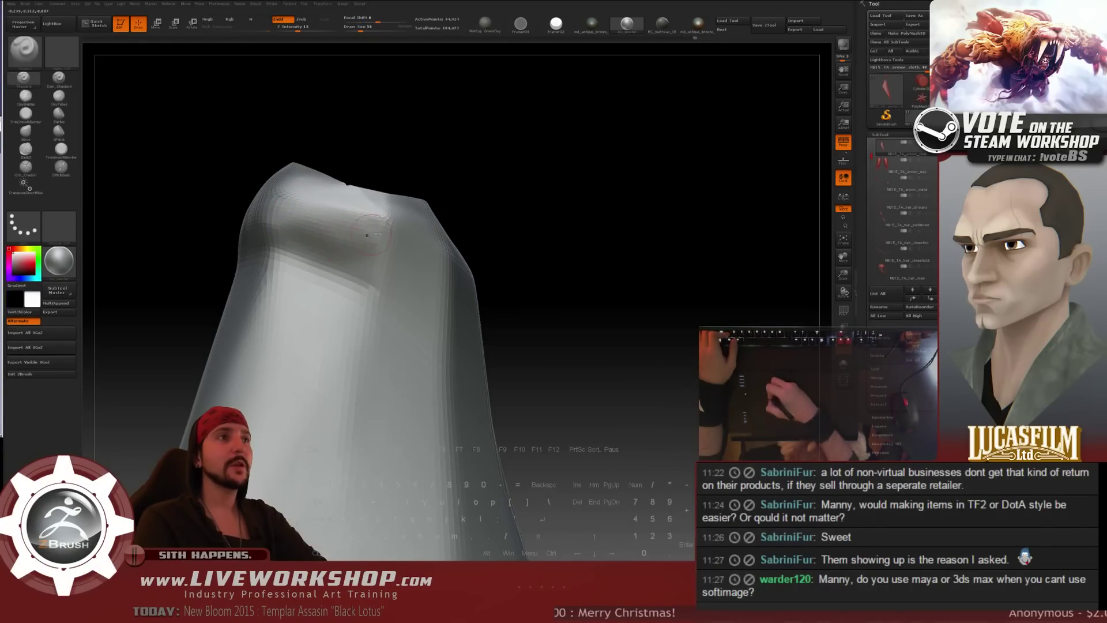
- Resize the brush, refine the hollow beneath the rim and smooth the rim toward its pointed tip
alt+drag(440, 188, 425, 171)
key(s)
drag(306, 208, 309, 208)
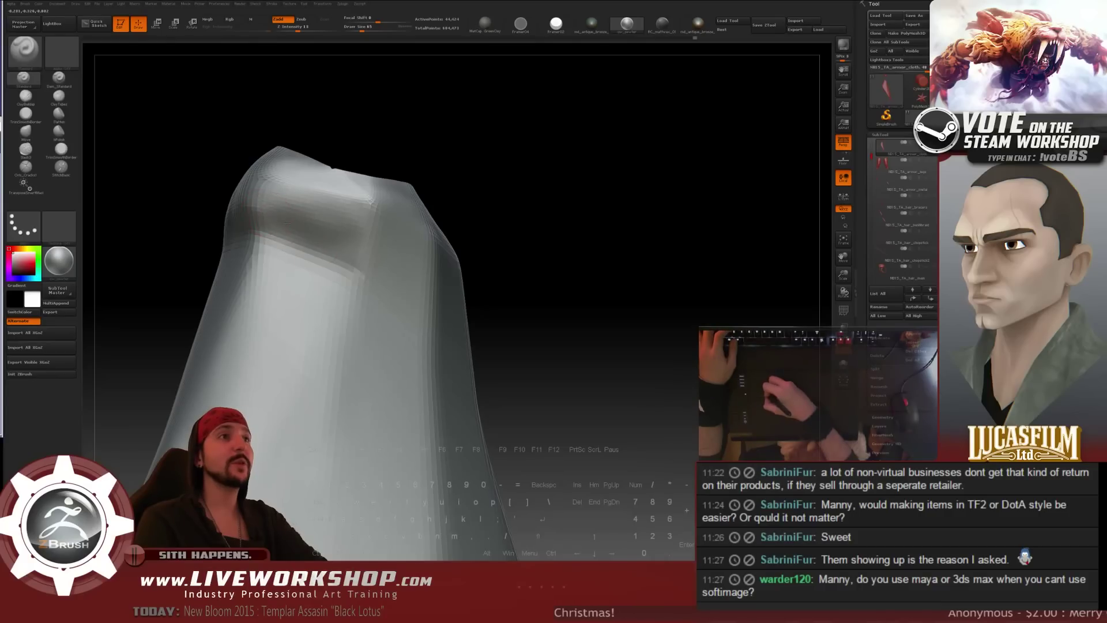
key(shift)
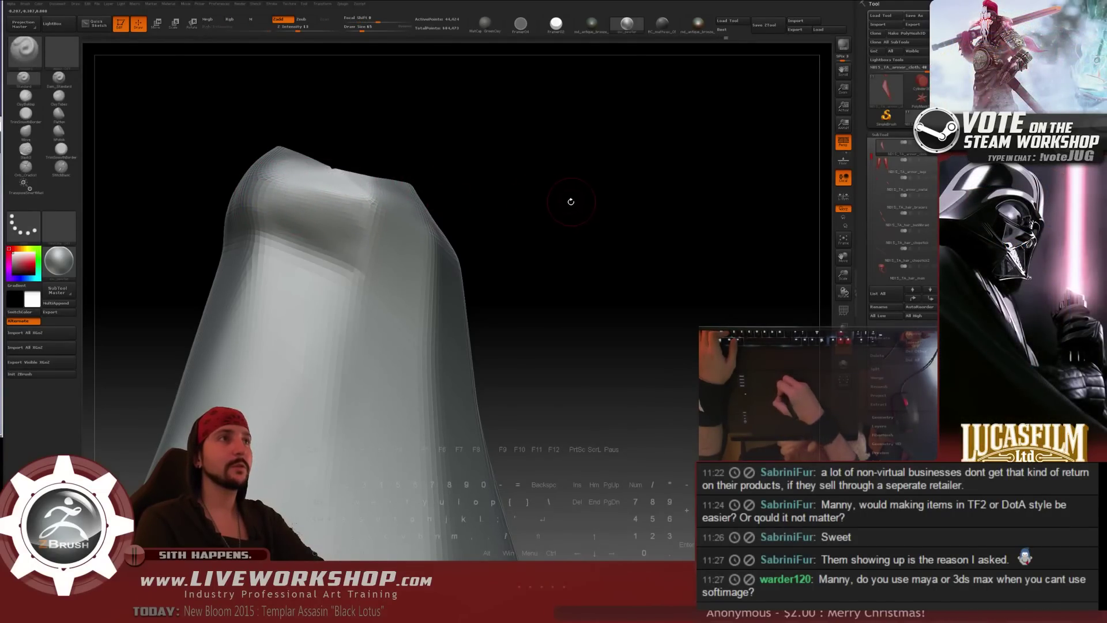
mouse_move(548, 190)
mouse_down()
mouse_move(543, 178)
mouse_move(440, 168)
mouse_up()
drag(391, 133, 278, 172)
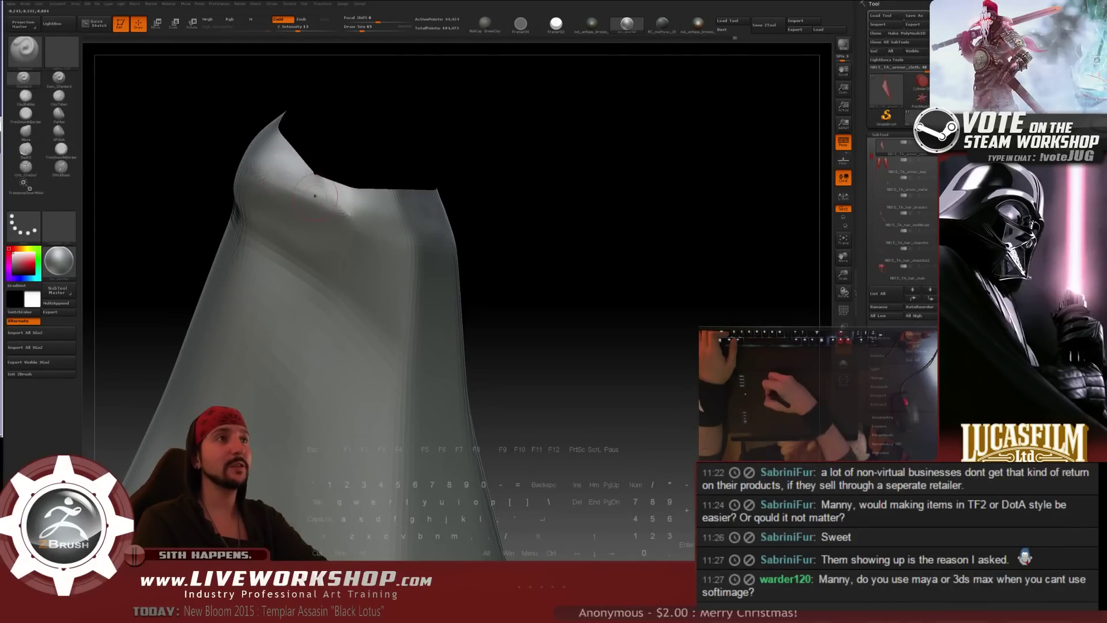
drag(557, 190, 329, 182)
key(shift)
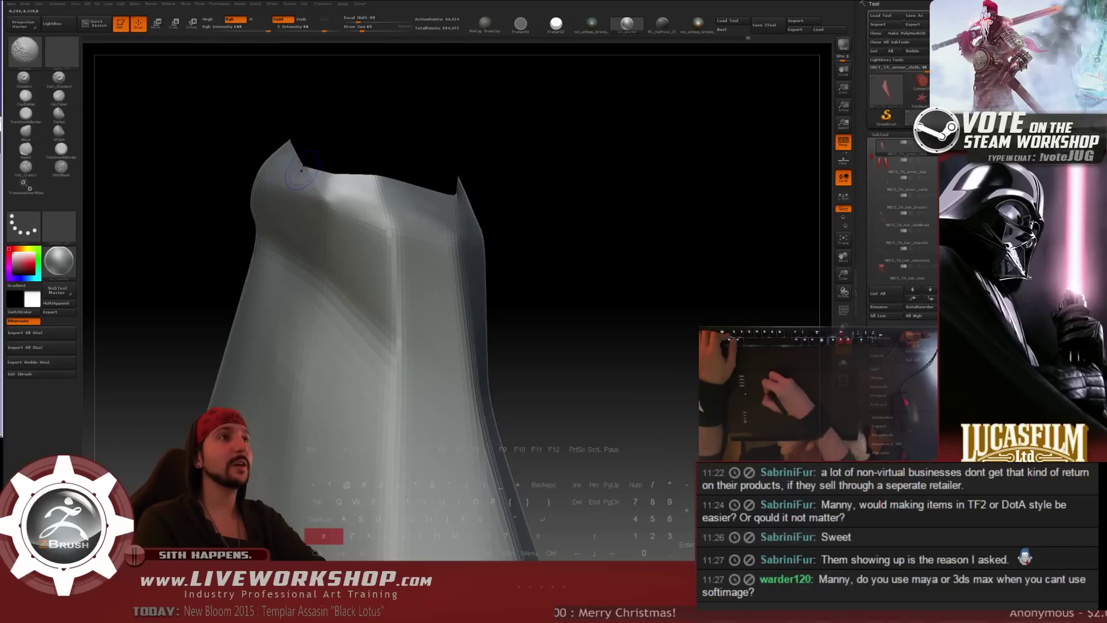
- Sculpt the raised corner at the top of the ridge with an adjusted brush size and smooth it into the rim
drag(459, 169, 471, 172)
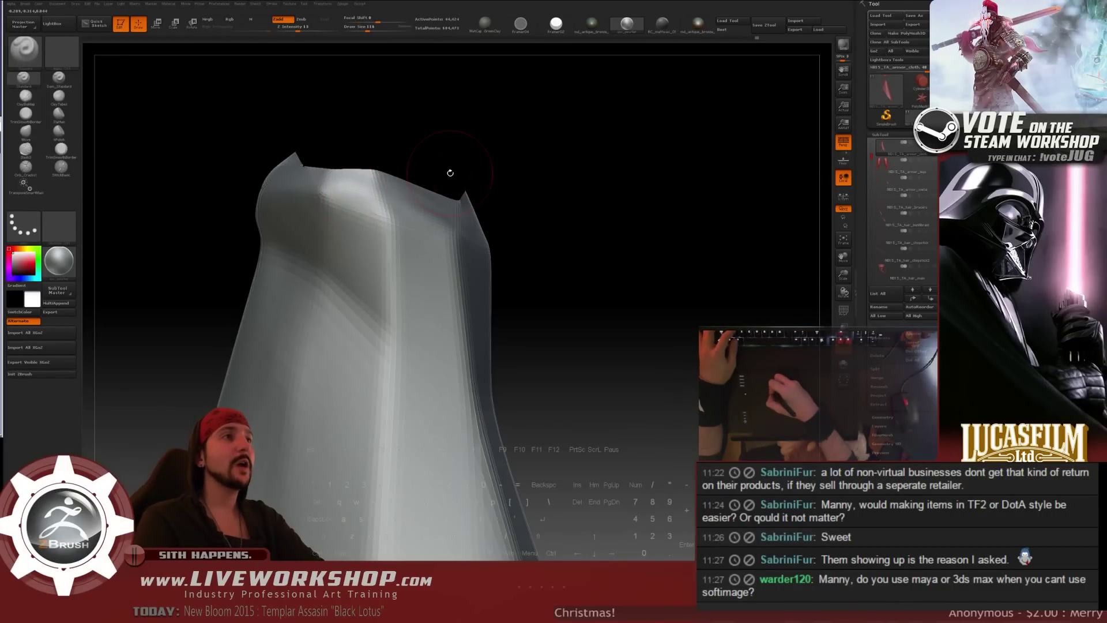
drag(403, 142, 515, 140)
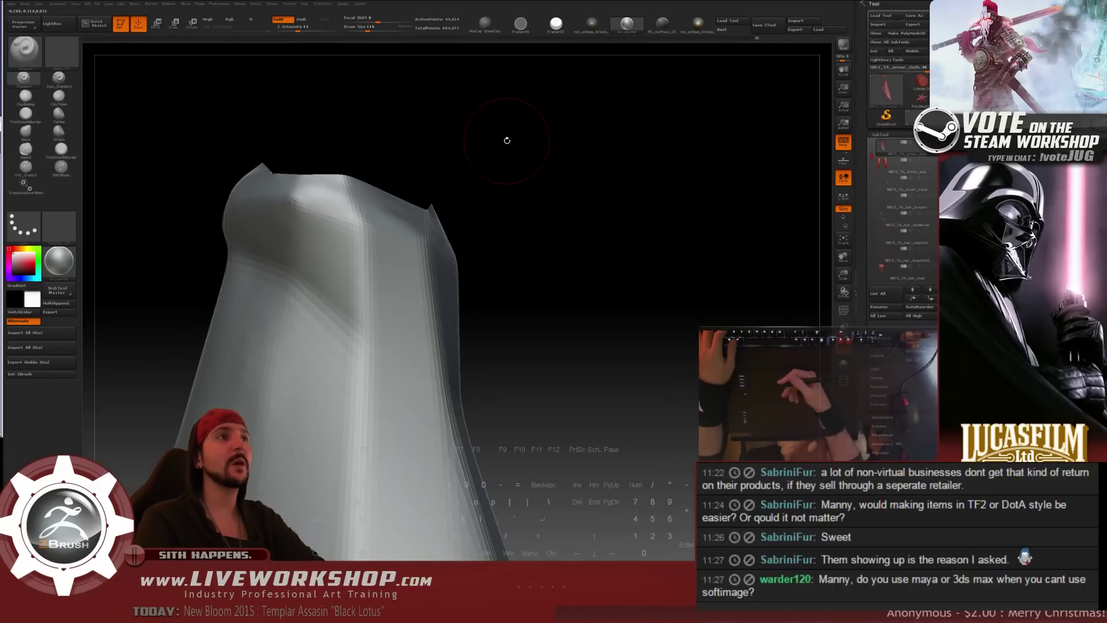
mouse_move(583, 141)
alt+mouse_down()
mouse_move(582, 184)
mouse_move(598, 176)
mouse_move(588, 183)
alt+mouse_up()
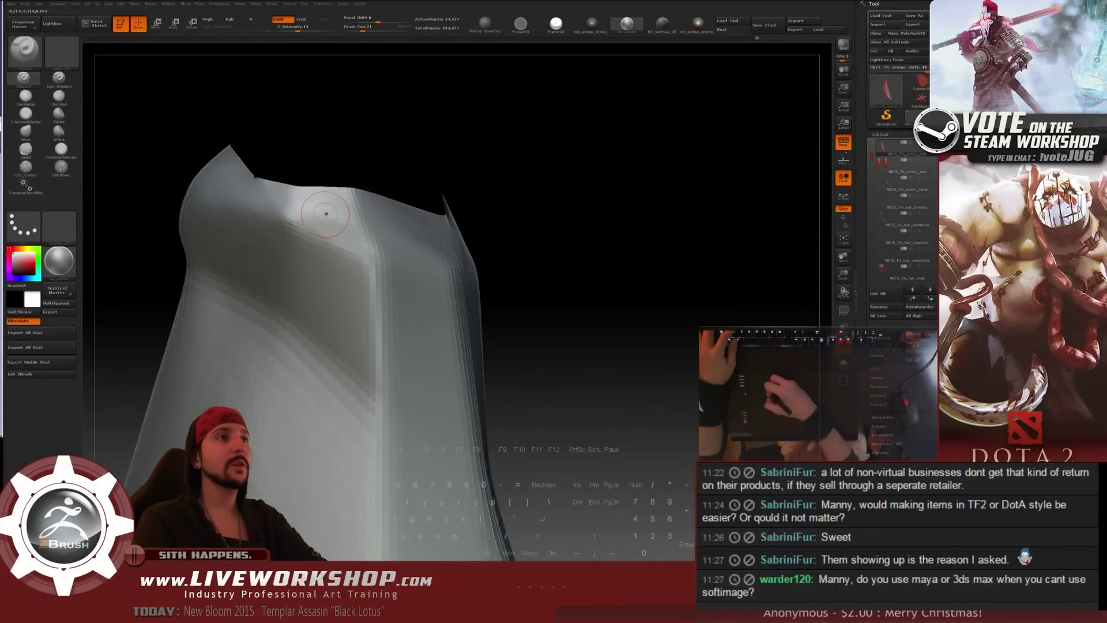
key(s)
click(330, 223)
drag(320, 225, 337, 236)
key(shift)
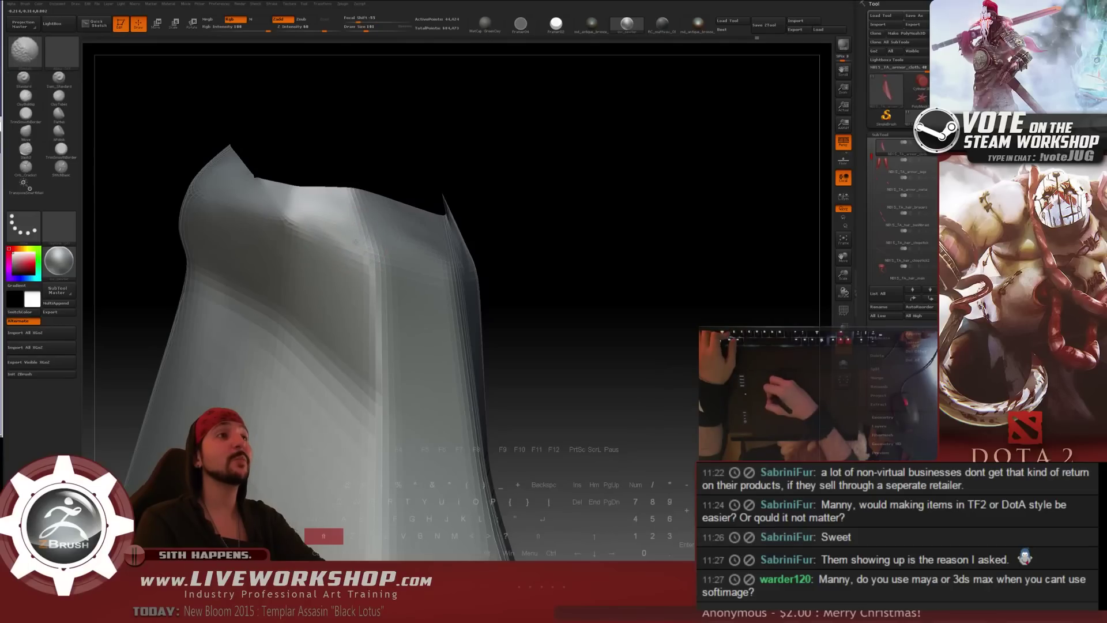
drag(433, 184, 482, 189)
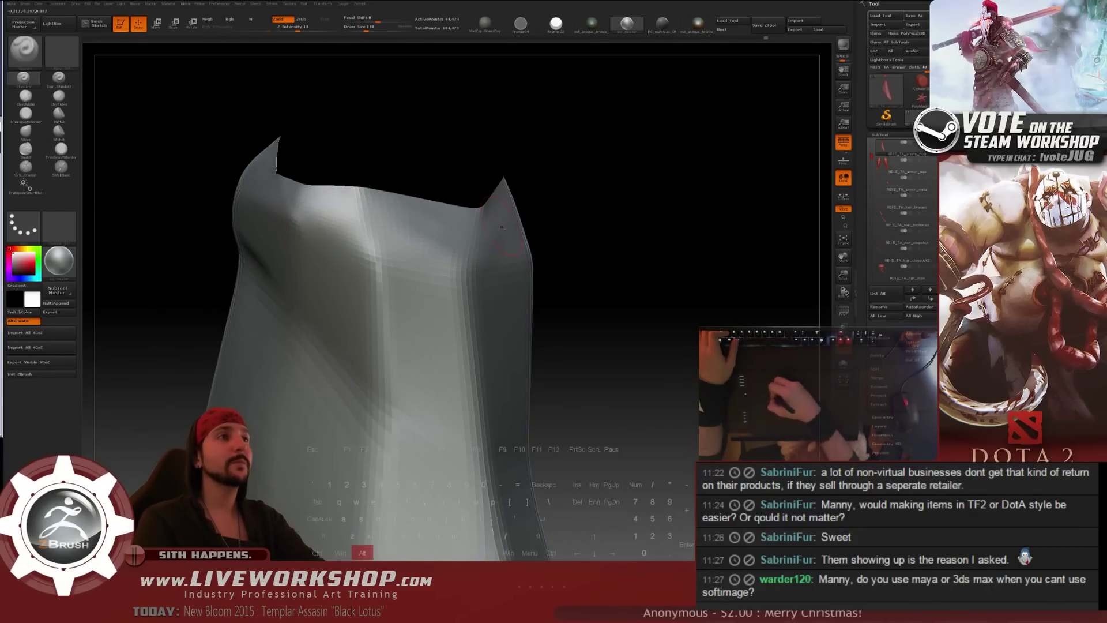
- Round out the flared rim with a large brush and smooth the ridge where it runs into the rim
drag(502, 226, 542, 148)
drag(320, 226, 519, 174)
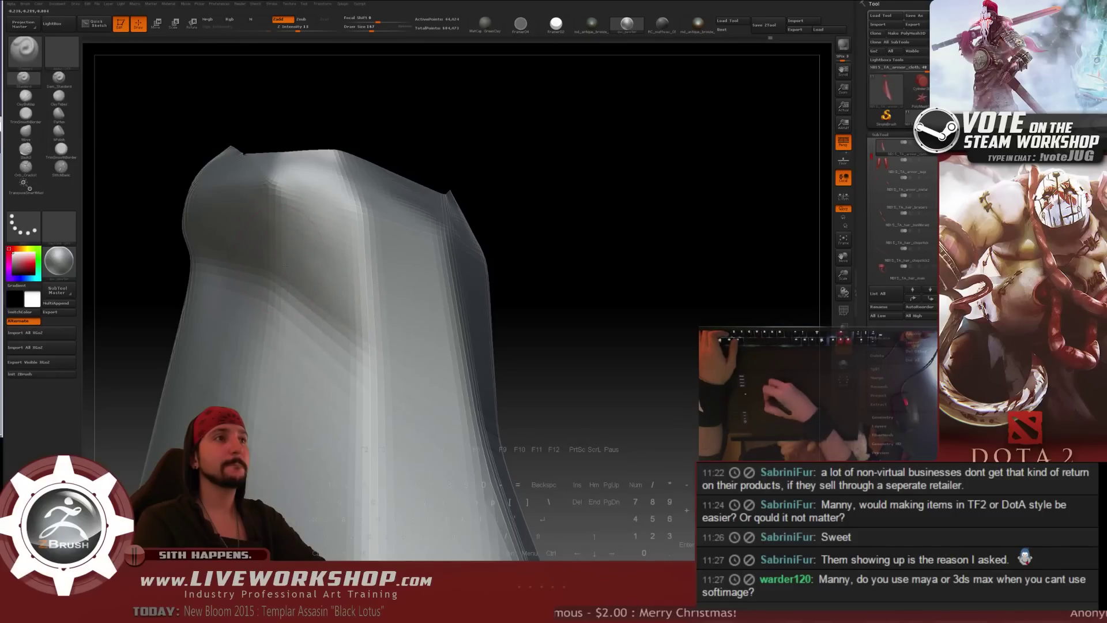
drag(334, 256, 218, 219)
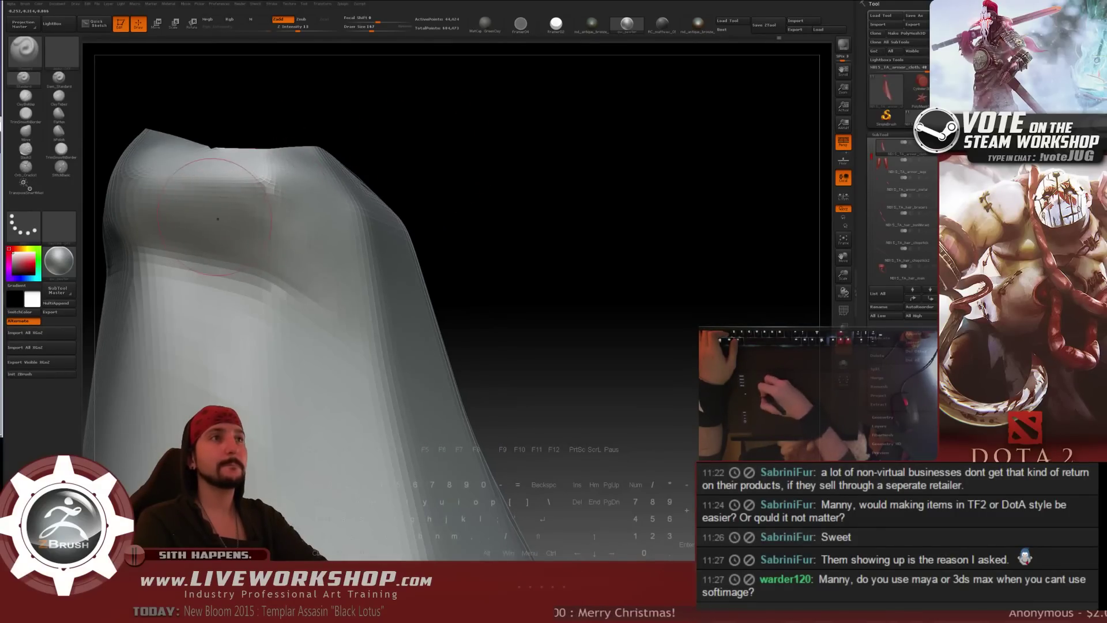
mouse_move(265, 187)
shift+mouse_down()
mouse_move(282, 213)
mouse_move(299, 201)
mouse_move(352, 263)
shift+mouse_up()
- Reduce the brush size, then shape and smooth the narrow outer face just below the rim
mouse_move(507, 222)
mouse_down()
mouse_move(534, 208)
mouse_move(577, 239)
mouse_up()
key(s)
drag(338, 245, 335, 245)
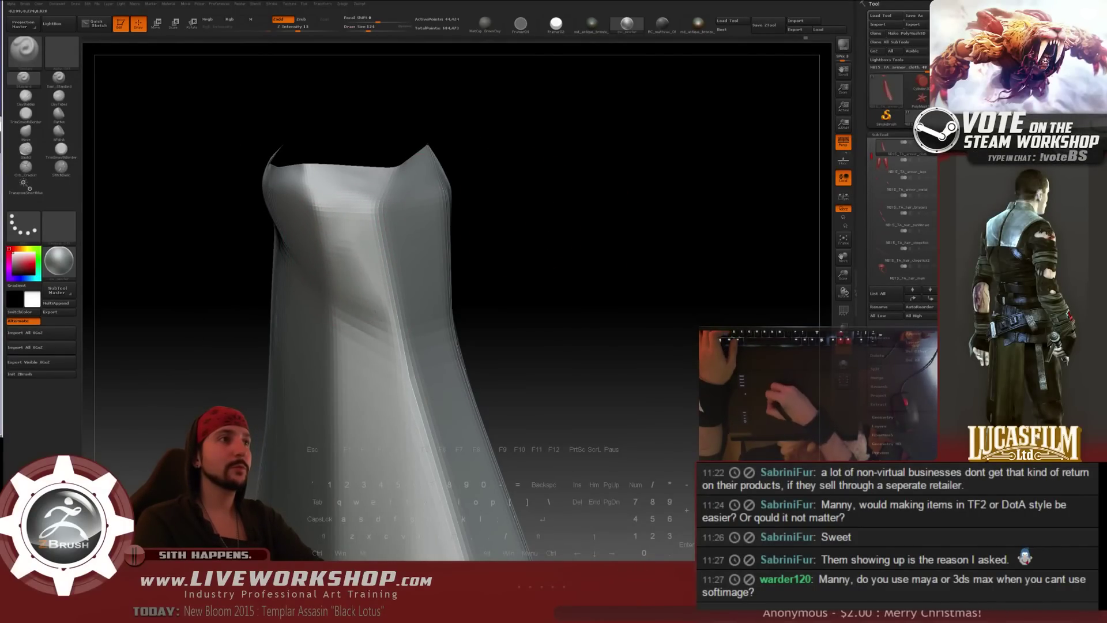
drag(508, 226, 448, 226)
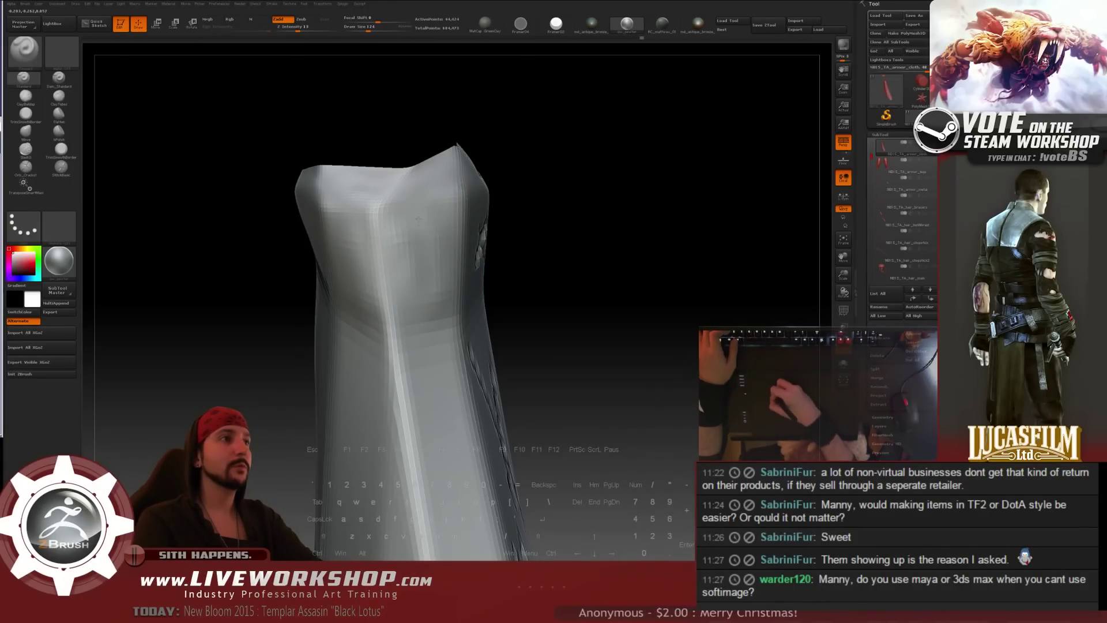
key(shift)
drag(259, 230, 314, 222)
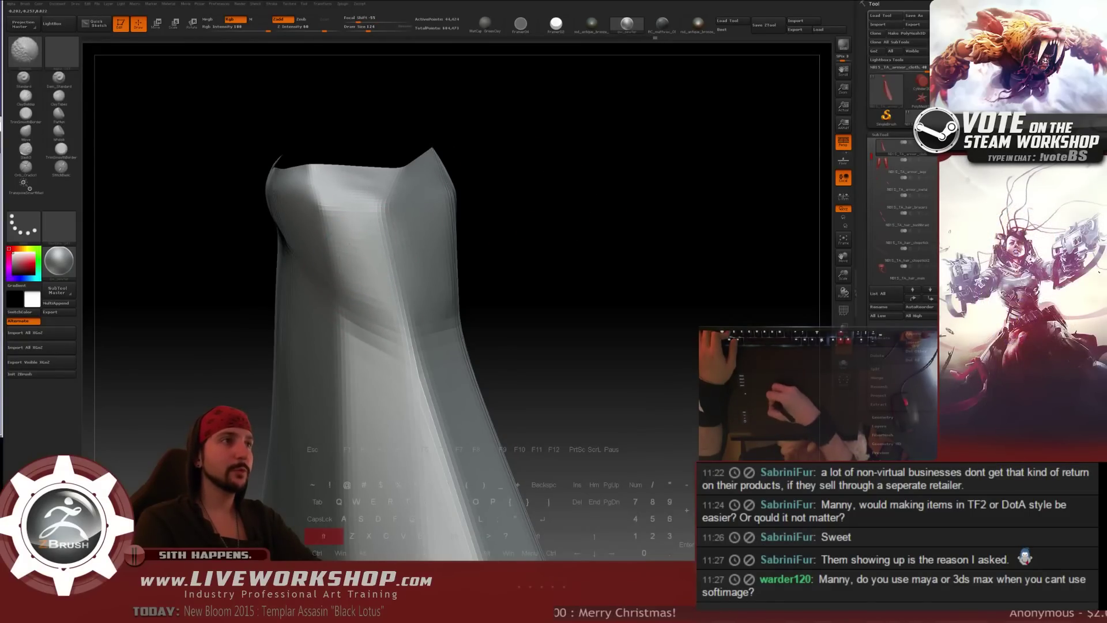
- Smooth the ridge and the two faces beside it at the armour's upper end
drag(469, 198, 343, 188)
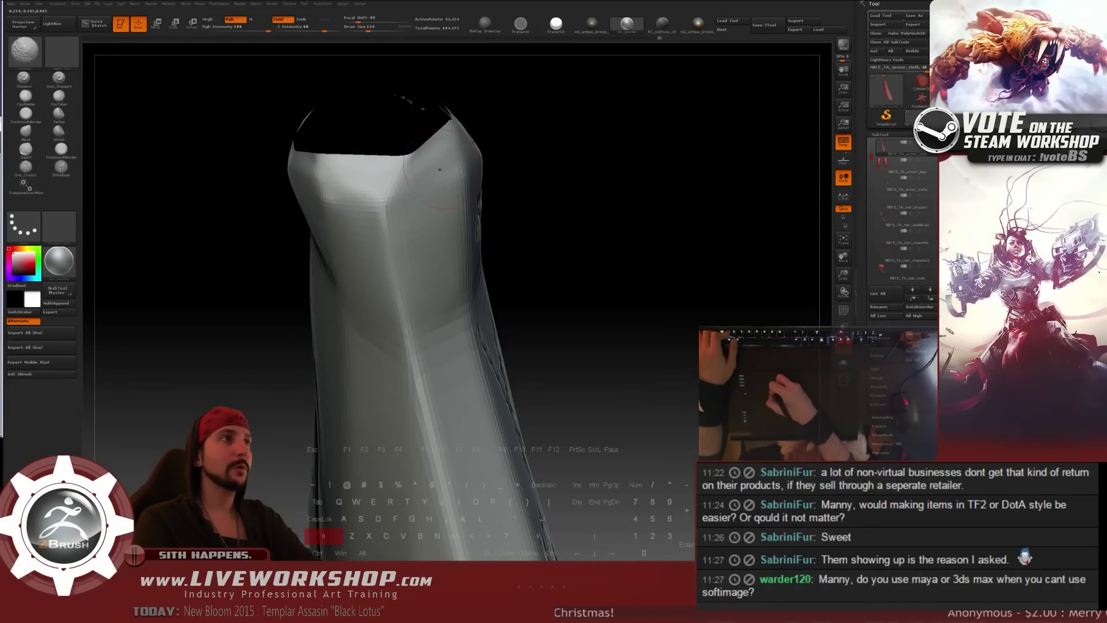
right_drag(334, 171, 422, 173)
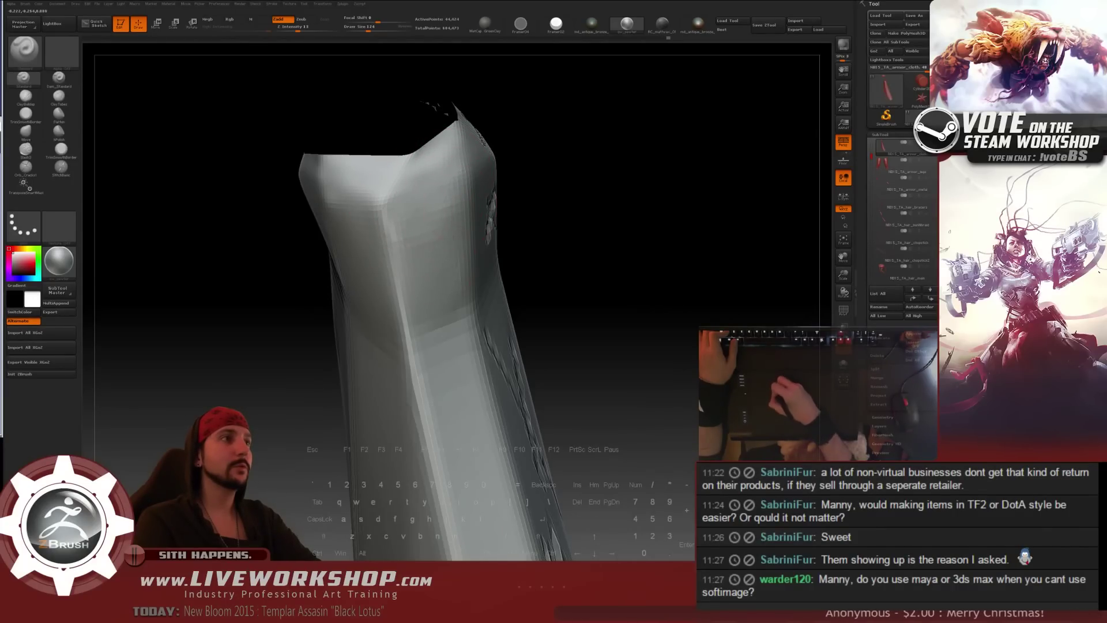
key(shift)
shift+drag(531, 149, 425, 168)
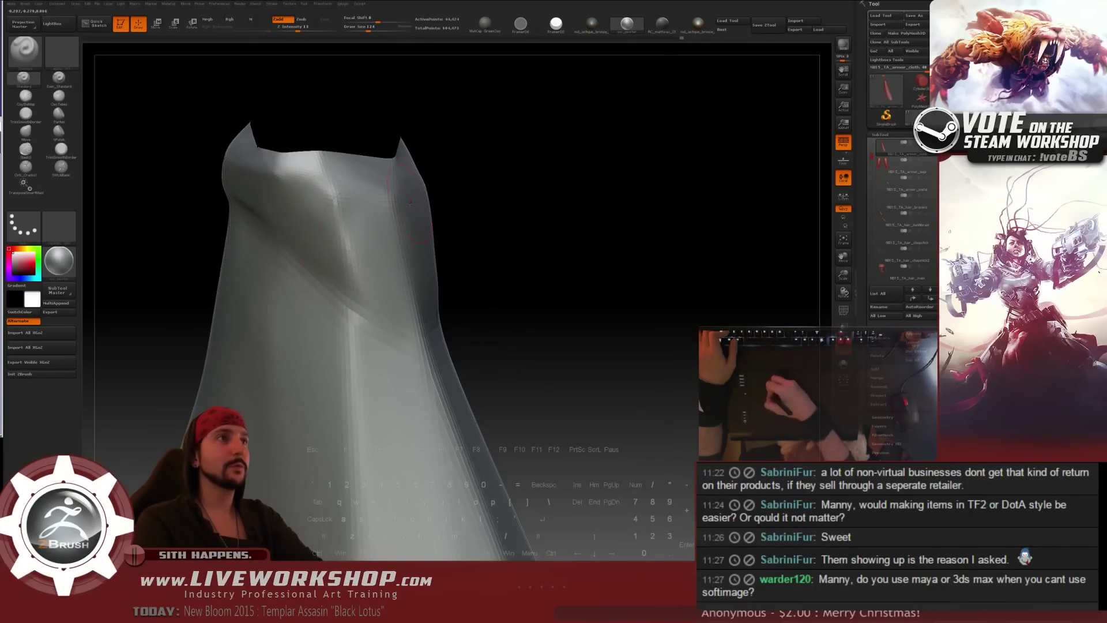
- Smooth the rim's edge near its pointed tip and check the upper end around to the stitched side
right_drag(410, 202, 245, 154)
key(shift)
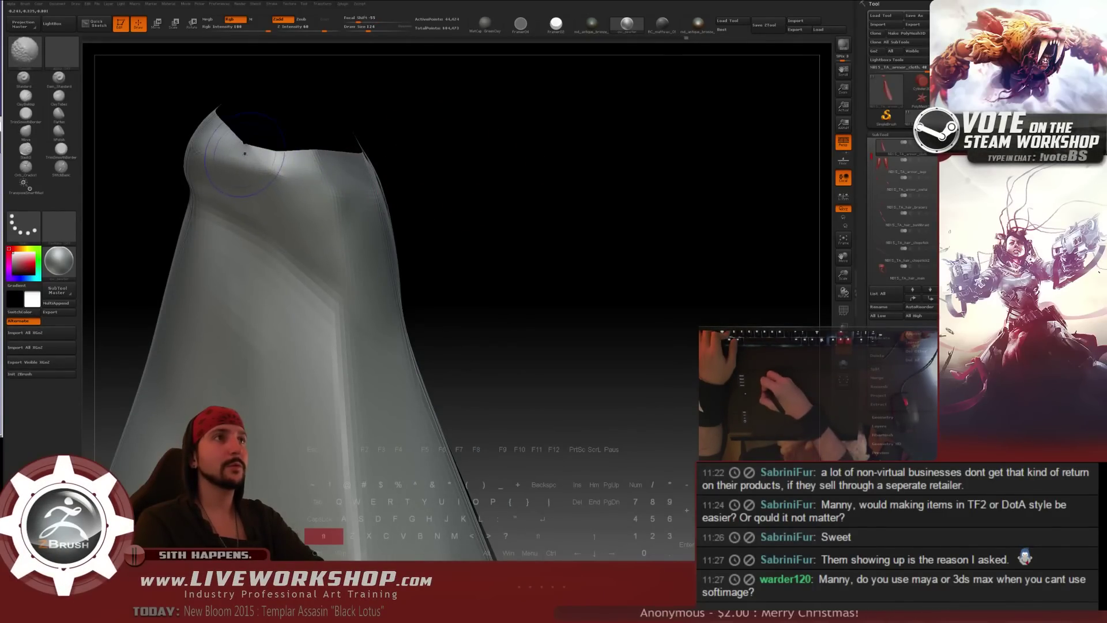
mouse_move(390, 156)
right_down()
mouse_move(298, 158)
mouse_move(439, 134)
right_up()
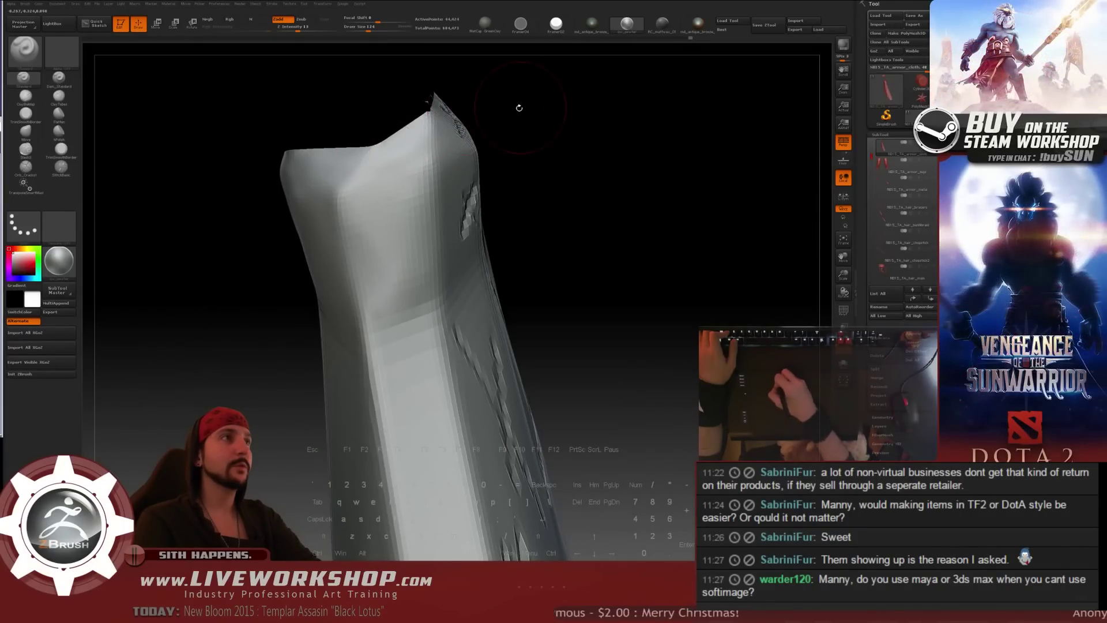
right_drag(519, 107, 450, 125)
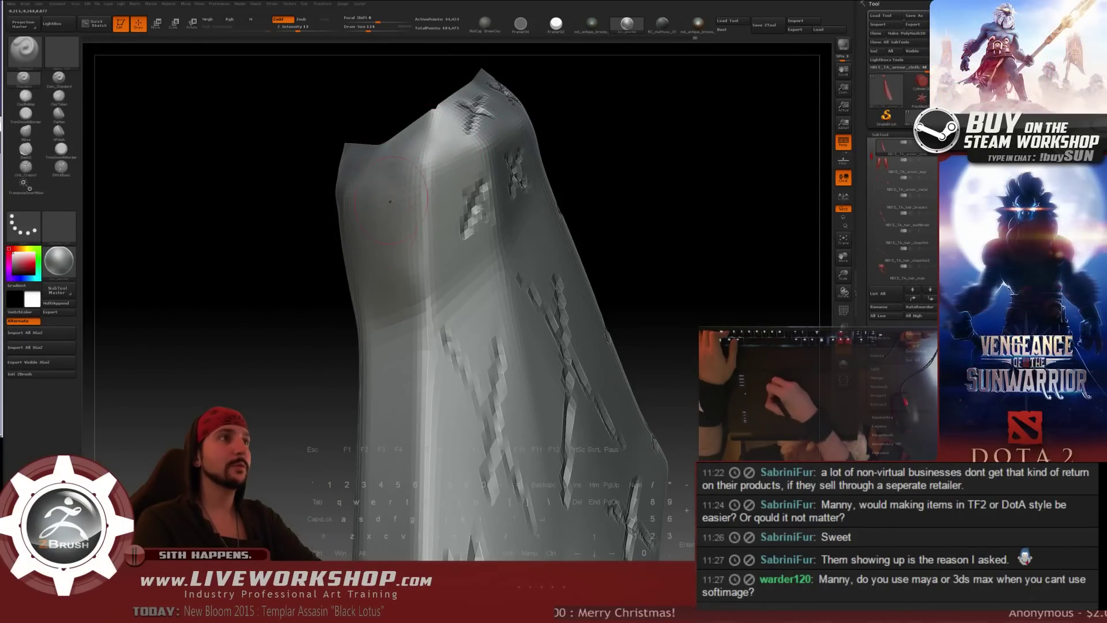
right_drag(390, 202, 579, 122)
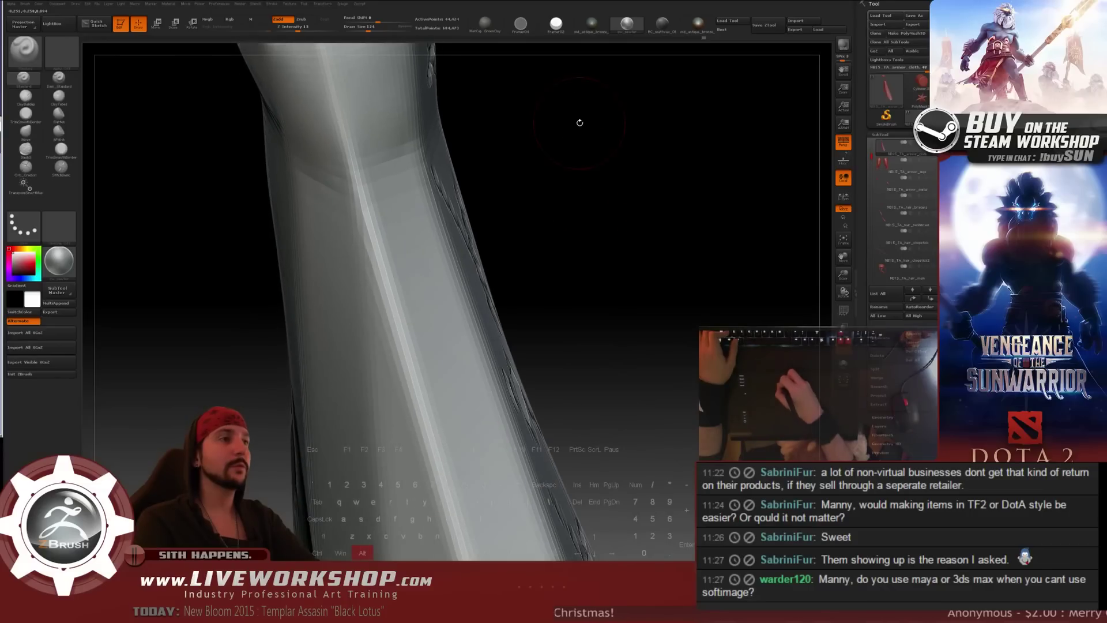
- Carve and build up soft folds on the armour's broad side face, from below the rim toward the pointed corner
mouse_move(600, 210)
mouse_down()
mouse_move(585, 168)
mouse_move(623, 209)
mouse_move(581, 153)
mouse_move(584, 186)
mouse_move(457, 156)
mouse_move(318, 189)
mouse_up()
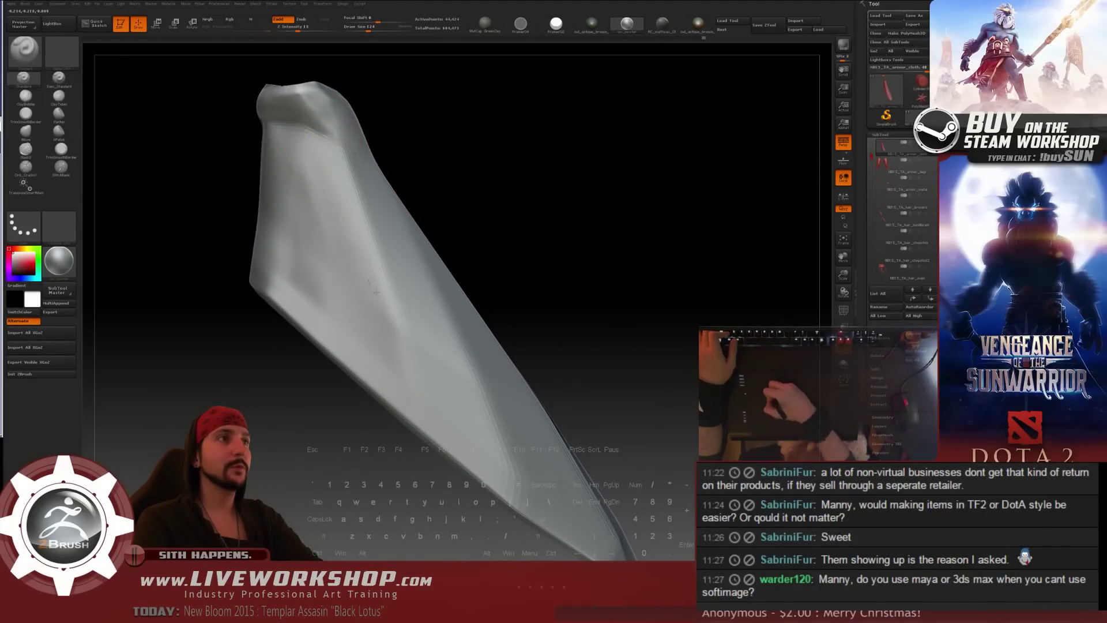
drag(376, 292, 333, 207)
drag(504, 181, 490, 178)
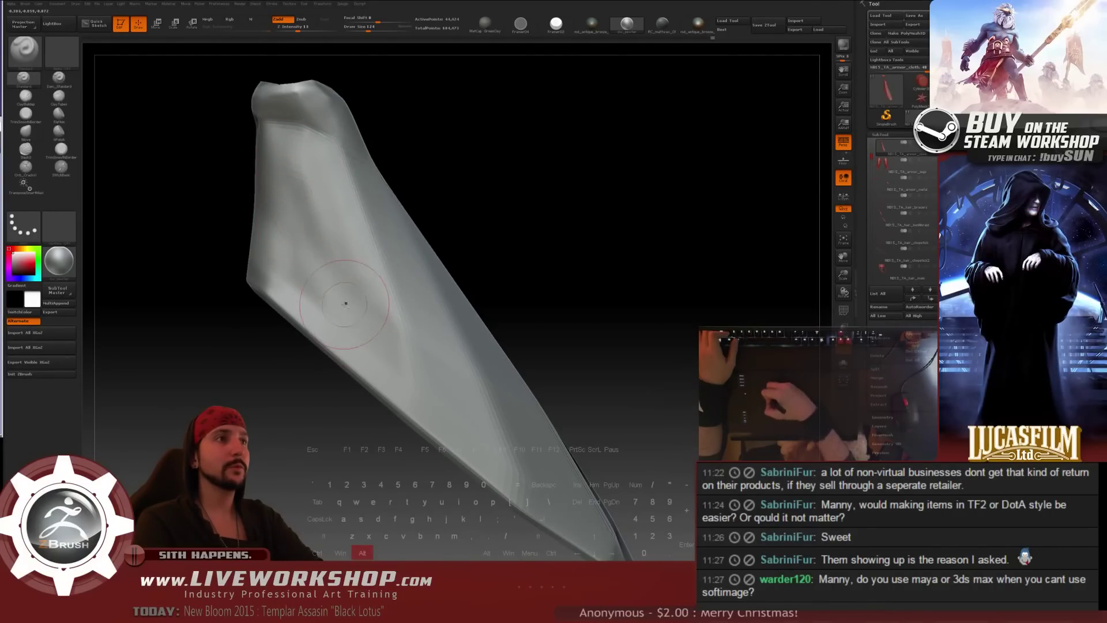
alt+drag(345, 304, 331, 215)
drag(306, 161, 327, 203)
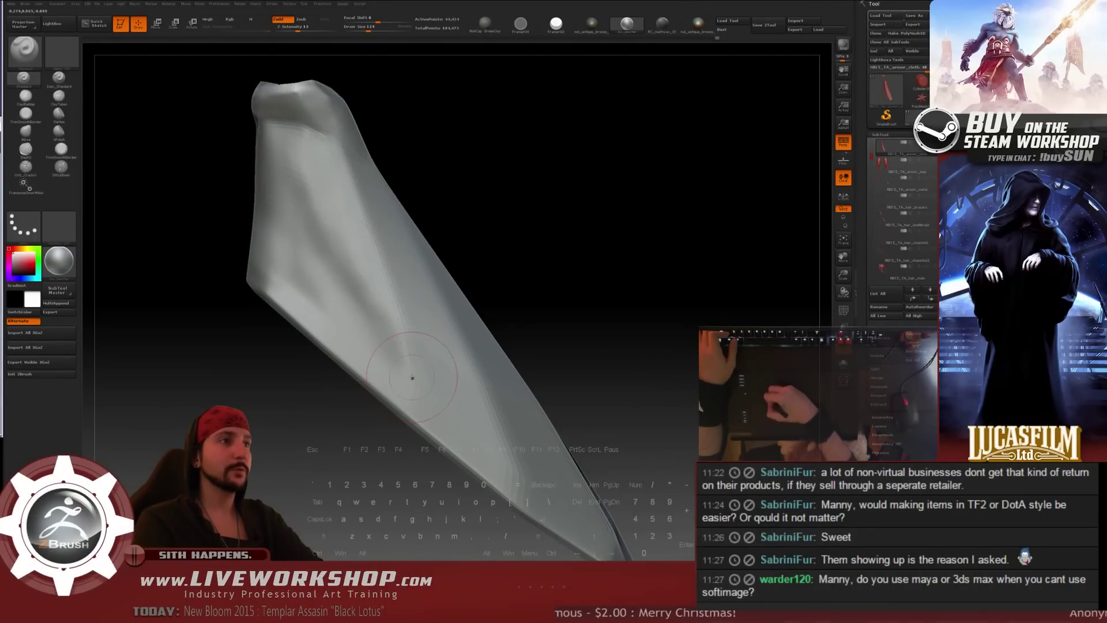
mouse_move(594, 173)
mouse_down()
mouse_move(640, 155)
mouse_move(601, 220)
mouse_move(594, 200)
mouse_move(584, 211)
mouse_move(439, 196)
mouse_move(320, 209)
mouse_up()
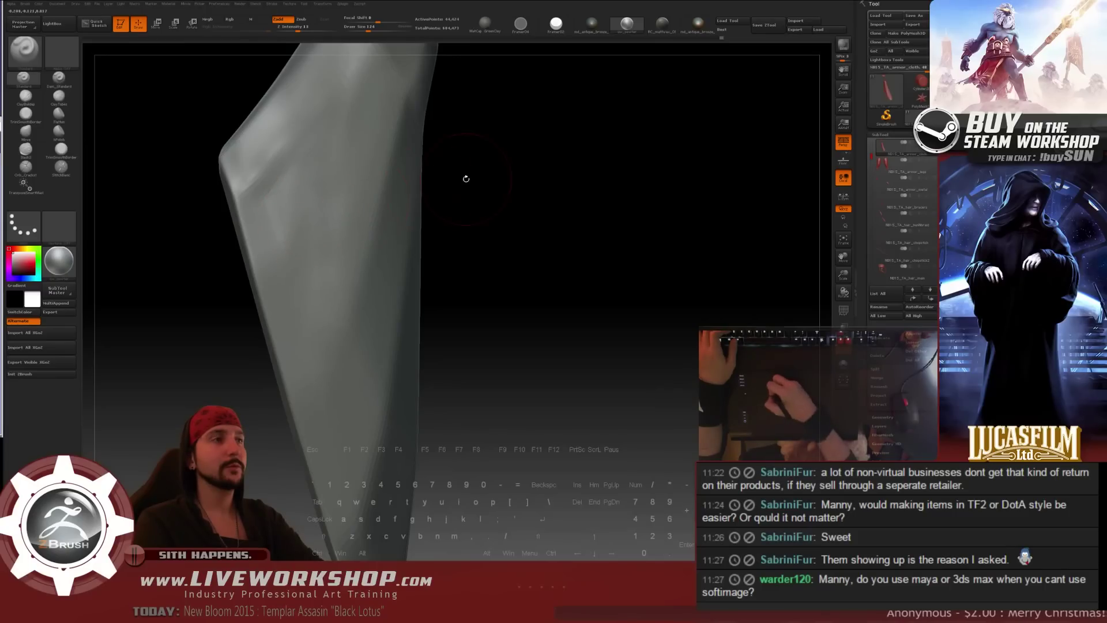
- Extend the folds down the middle of the broad side face, then carve and smooth the hollows between them
drag(466, 178, 322, 210)
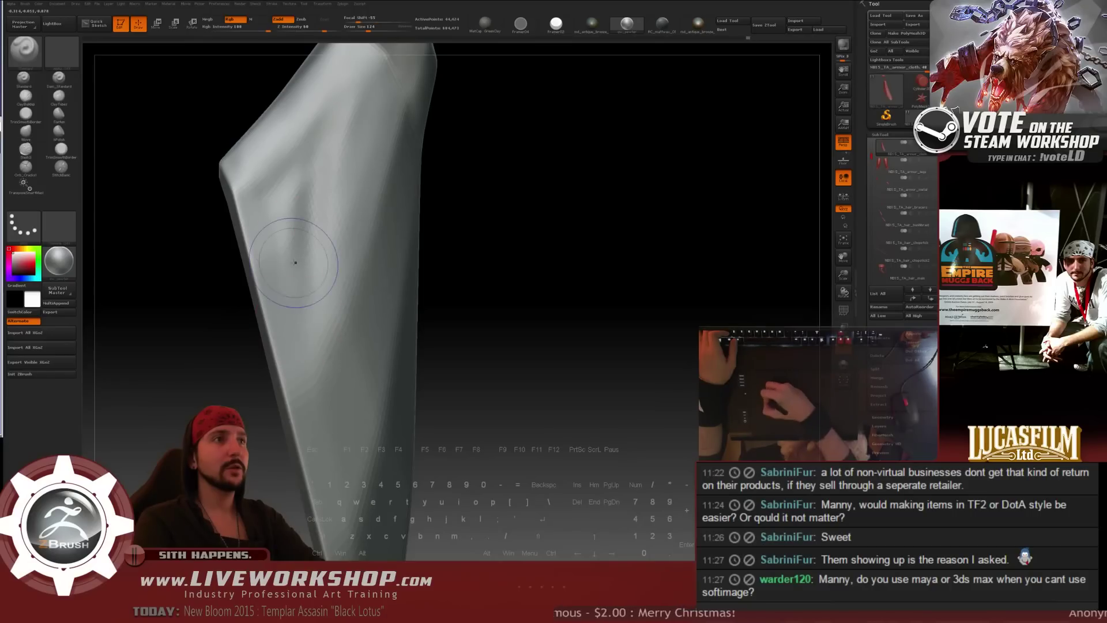
key(shift)
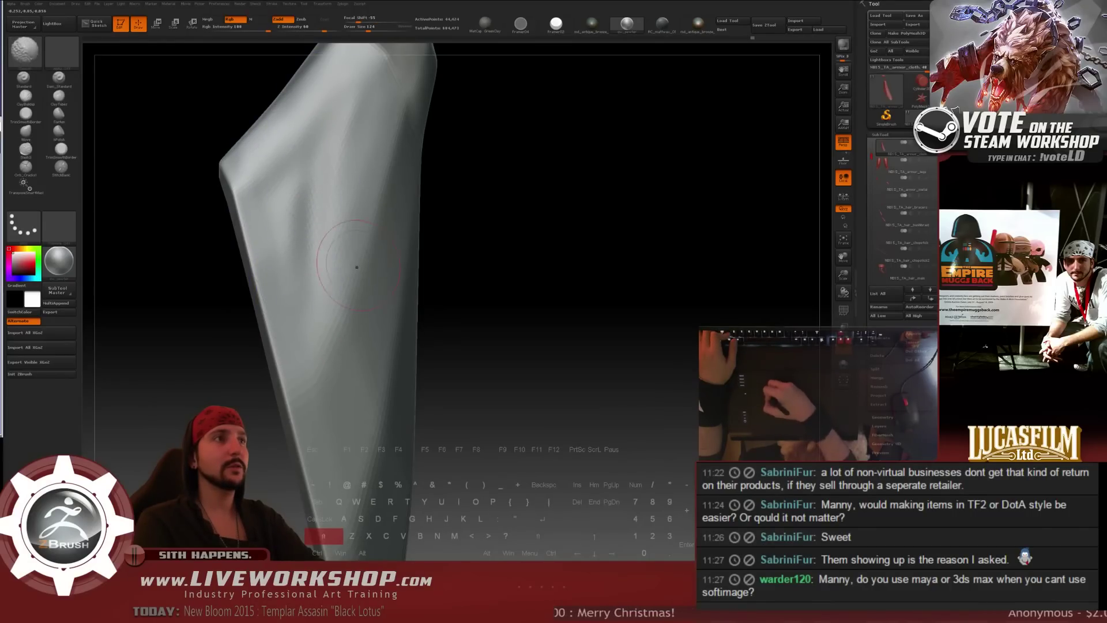
mouse_move(490, 230)
alt+mouse_down()
mouse_move(538, 82)
mouse_move(482, 277)
mouse_move(511, 426)
mouse_move(531, 260)
mouse_move(522, 283)
alt+mouse_up()
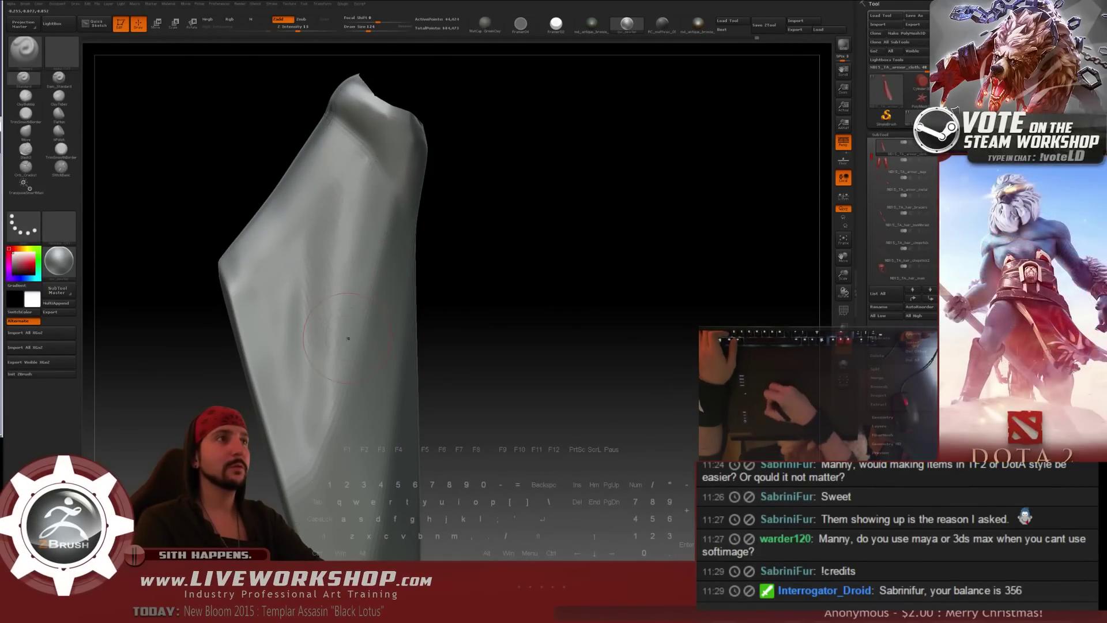
key(shift)
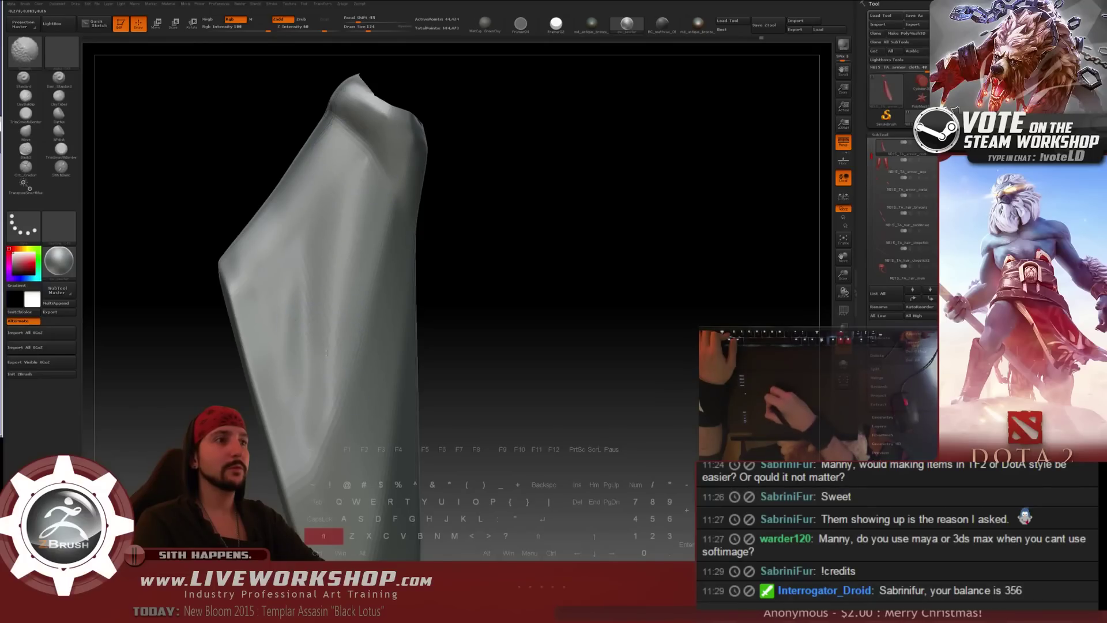
key(alt)
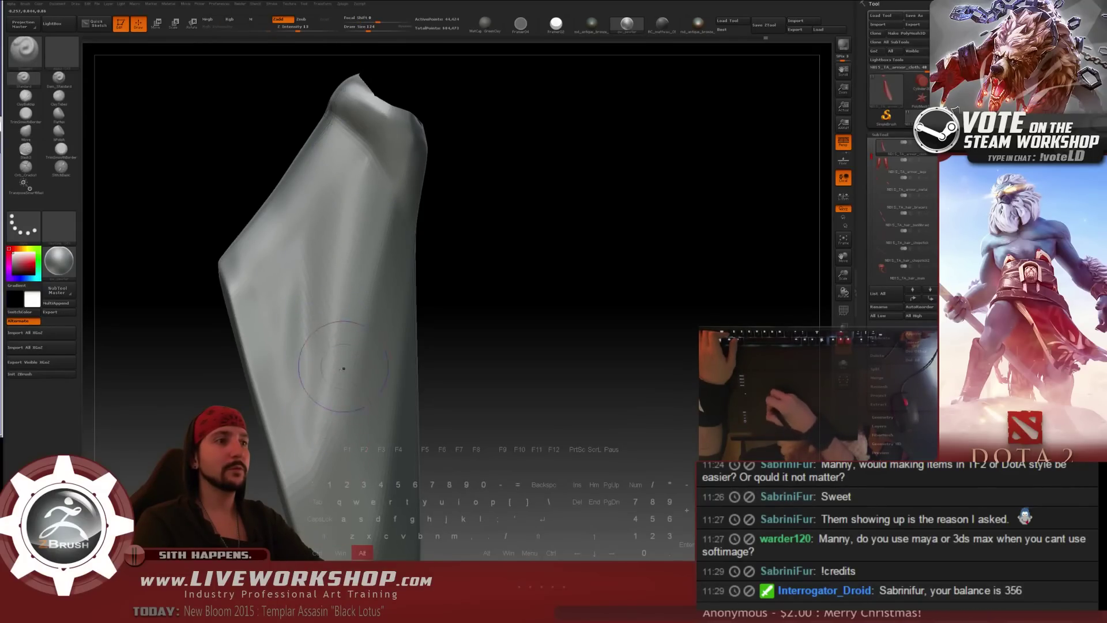
key(shift)
- Shape and smooth the long outer face beside the ridge, from below the rim toward the middle of the armour
drag(486, 334, 499, 228)
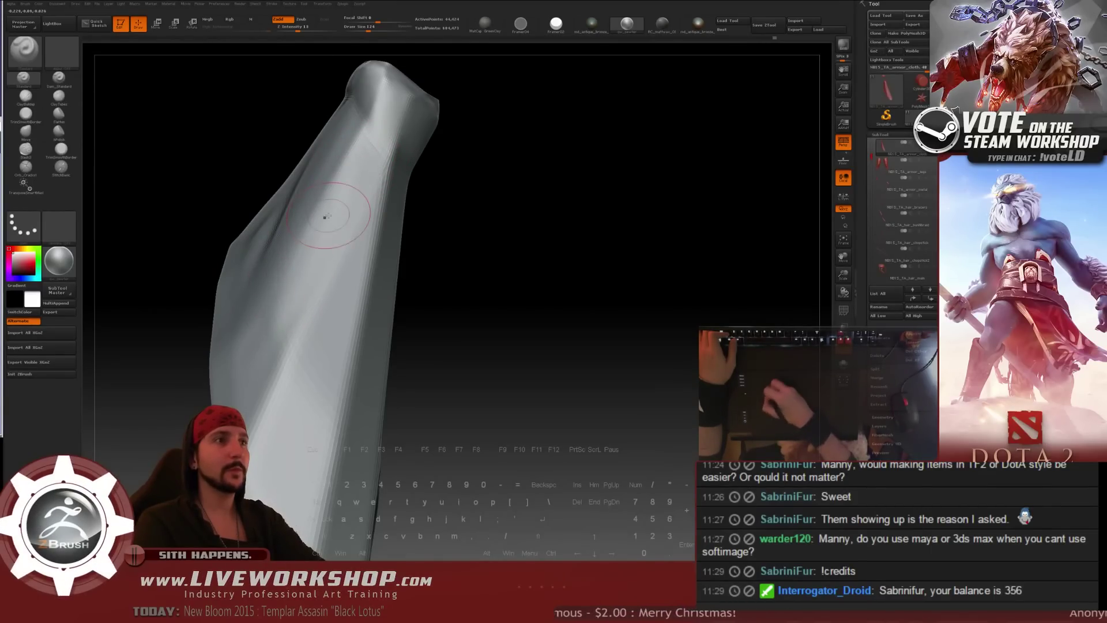
key(shift)
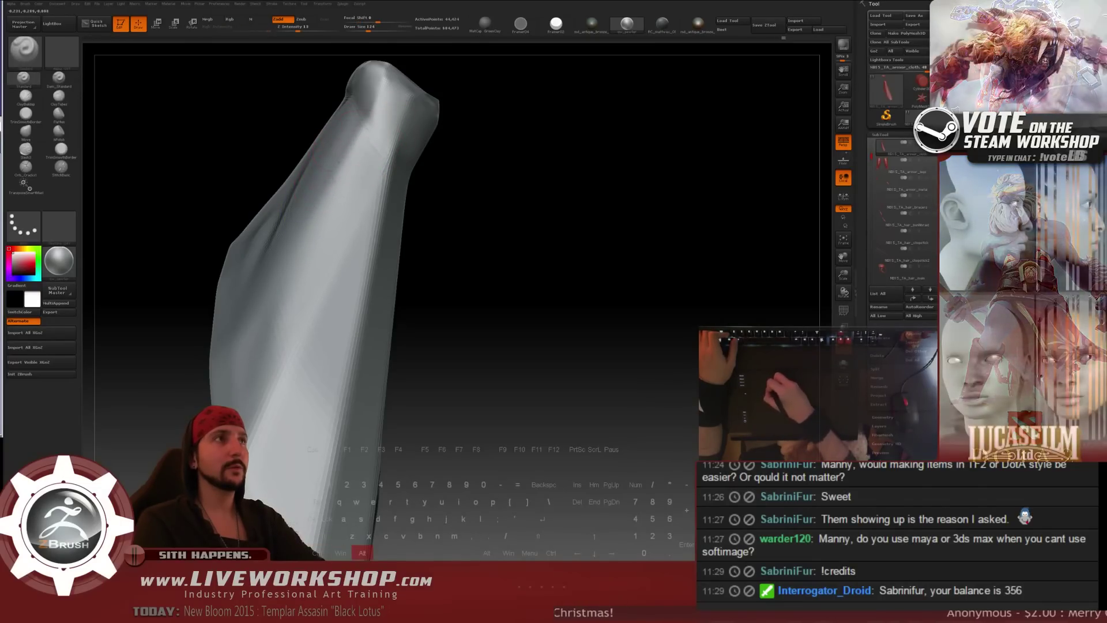
drag(512, 214, 494, 183)
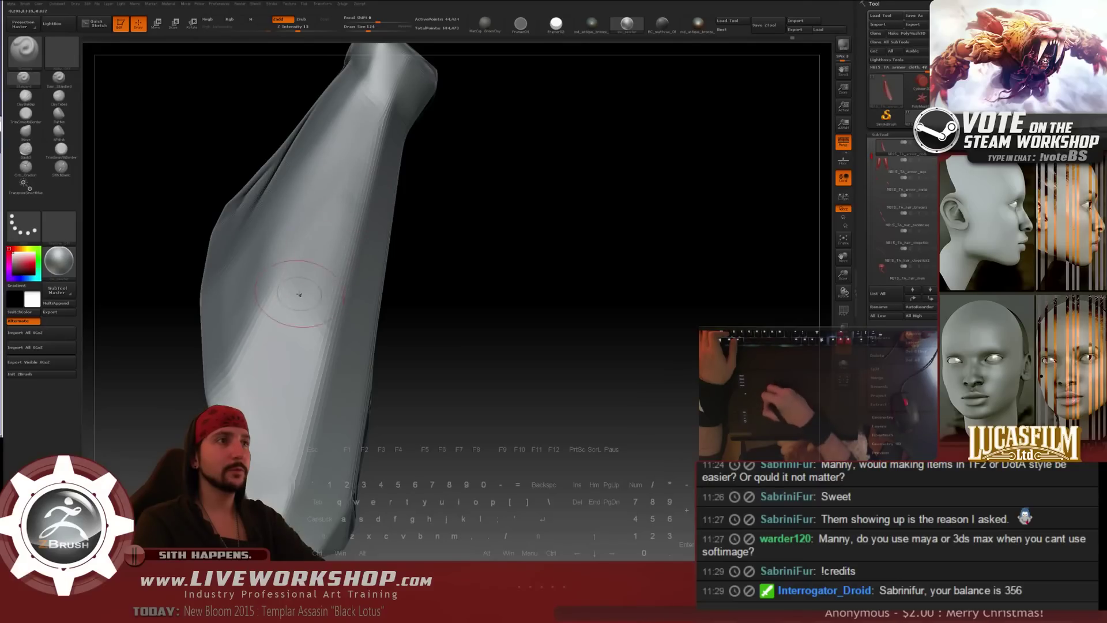
drag(466, 277, 270, 271)
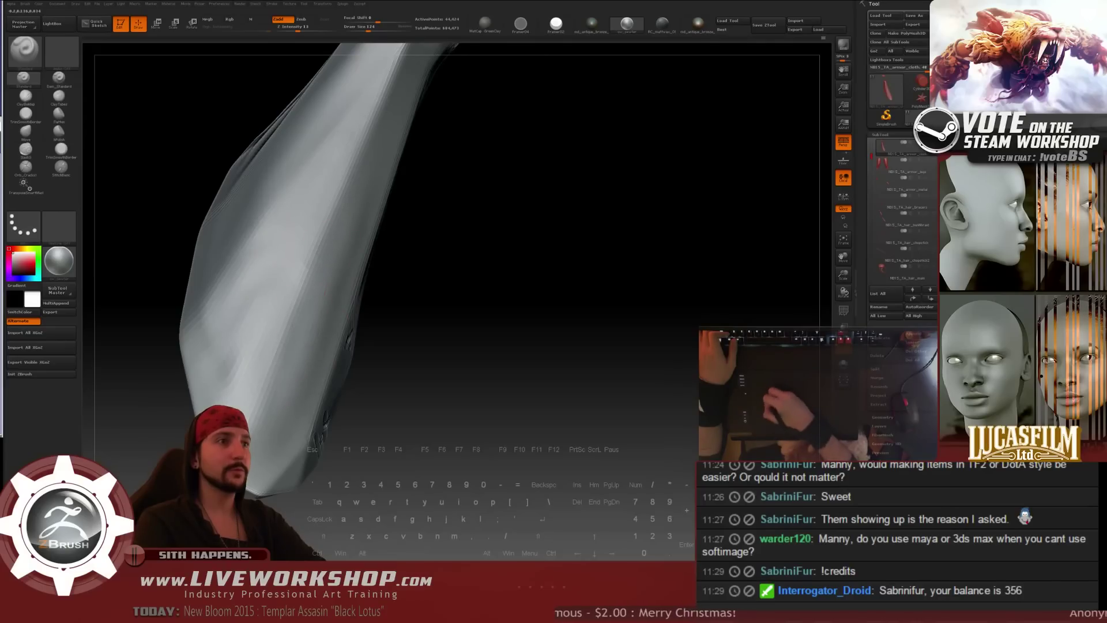
- Smooth the lower half of the outer face and the ridge edge running to the armour's lower tip
key(shift)
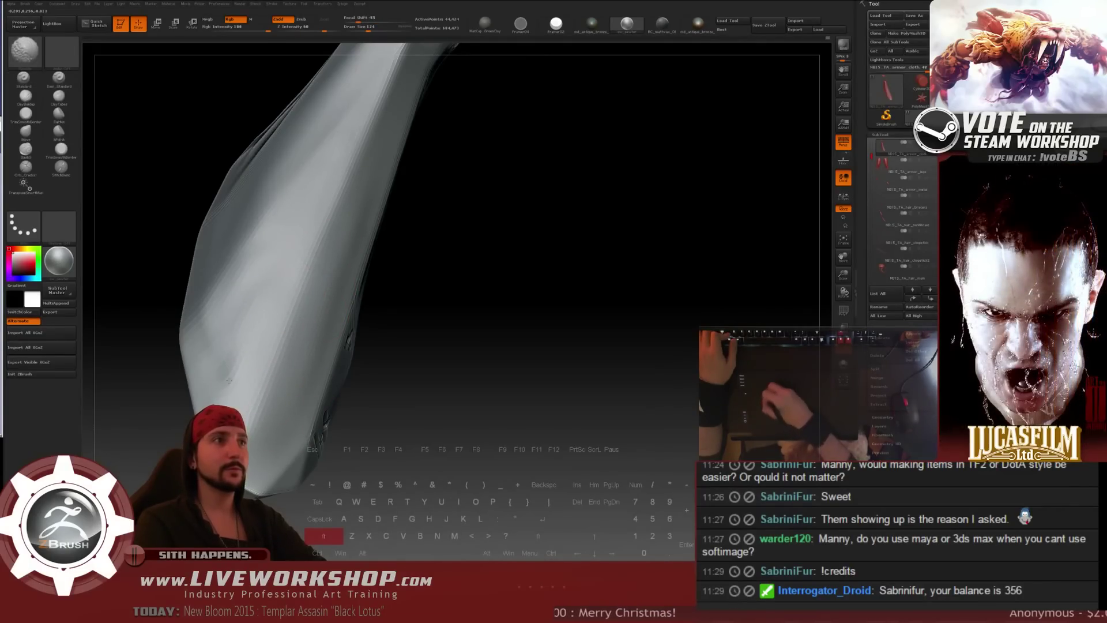
drag(425, 276, 228, 387)
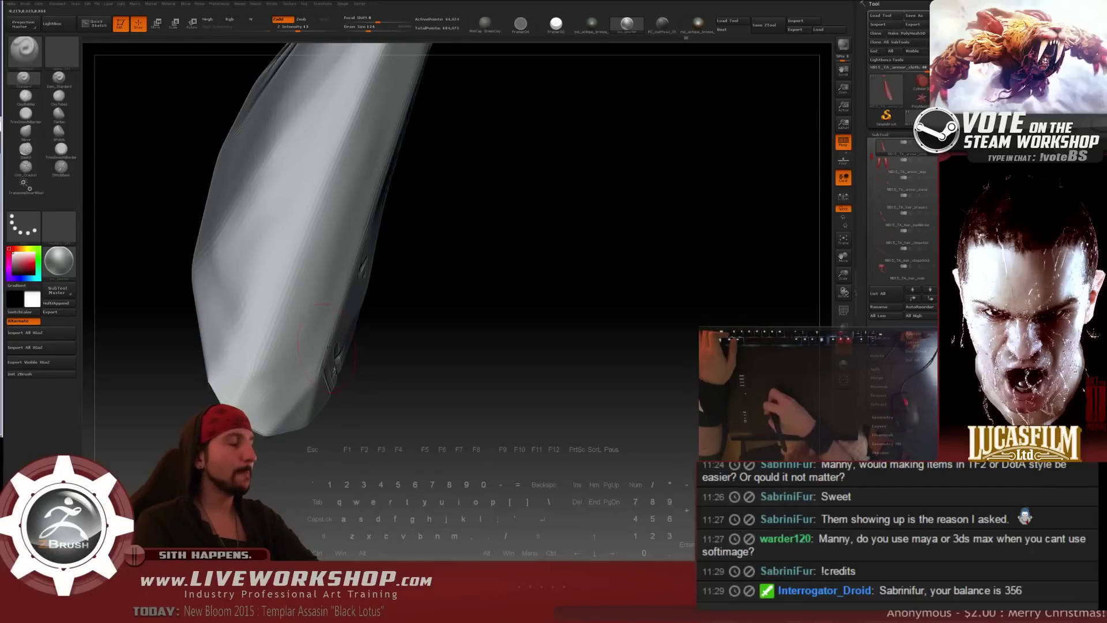
key(shift)
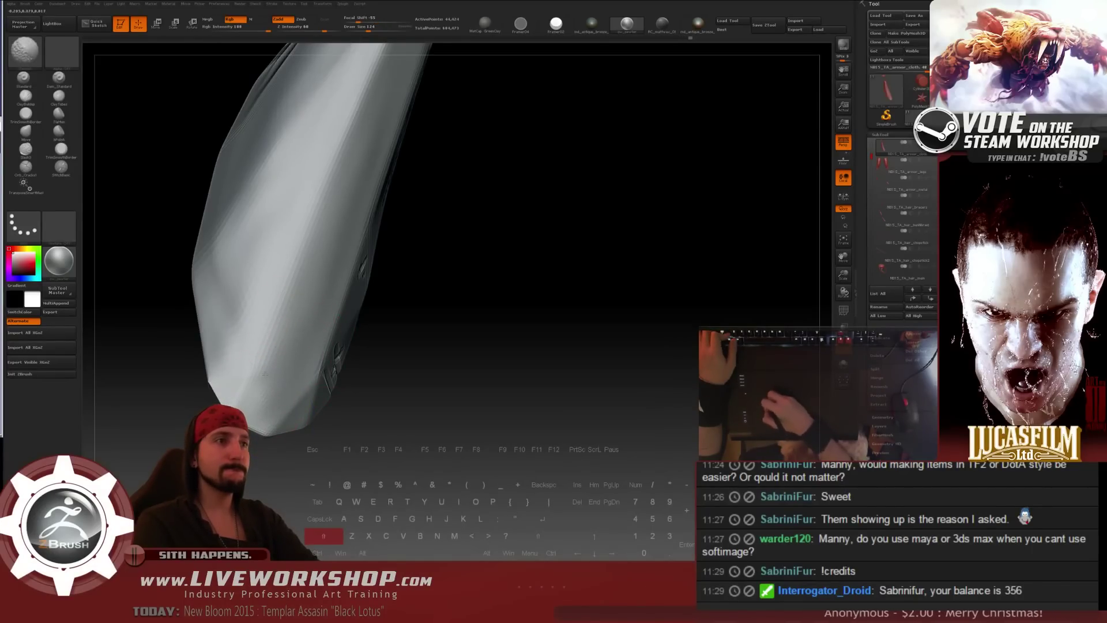
mouse_move(456, 248)
mouse_down()
mouse_move(474, 256)
mouse_move(492, 311)
mouse_move(474, 240)
mouse_move(392, 233)
mouse_up()
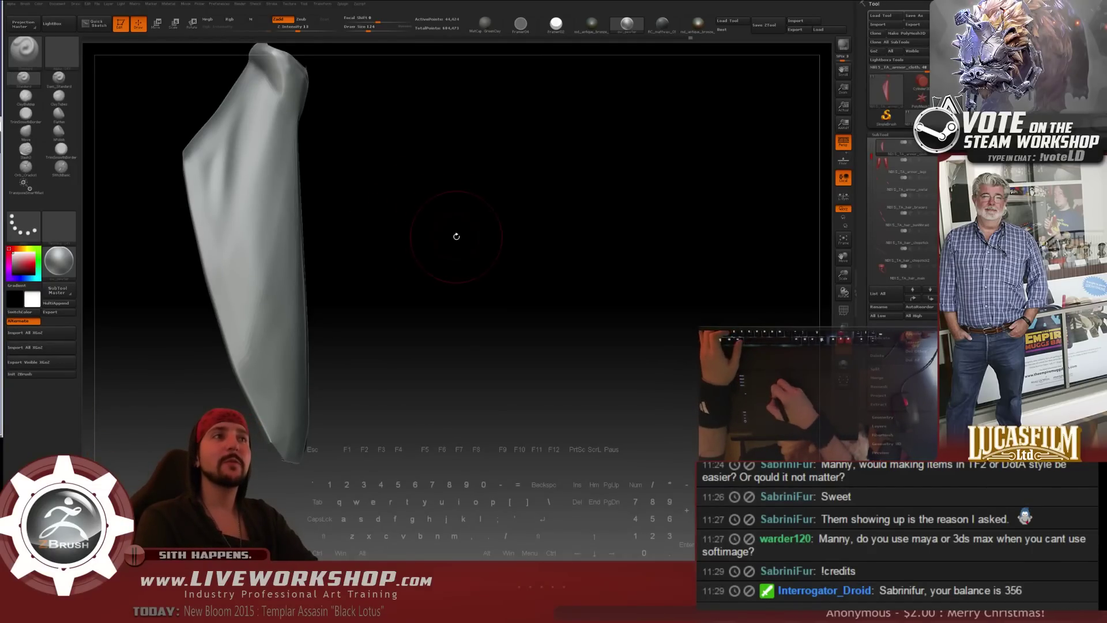
- Adjust the brush size and build up the front of the flared rim between its two points
mouse_move(456, 236)
mouse_down()
mouse_move(470, 222)
mouse_move(490, 265)
mouse_move(497, 202)
mouse_move(504, 301)
mouse_move(491, 245)
mouse_move(510, 210)
mouse_move(513, 281)
mouse_move(539, 284)
mouse_move(549, 258)
mouse_move(541, 273)
mouse_move(524, 262)
mouse_up()
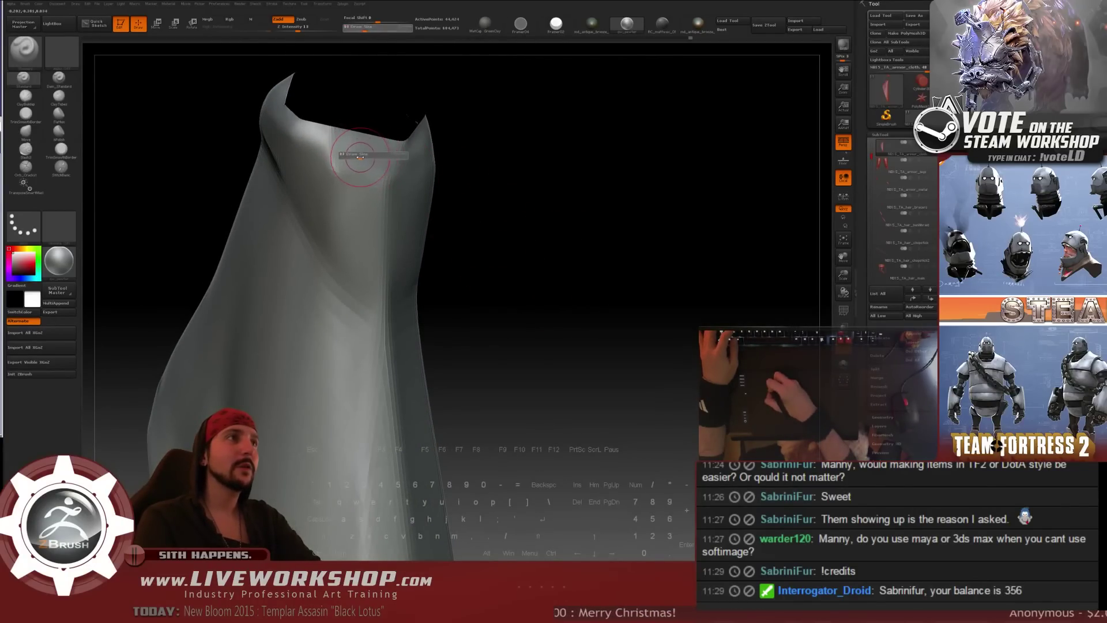
mouse_move(362, 155)
mouse_down()
mouse_move(346, 146)
mouse_move(364, 152)
mouse_up()
key(s)
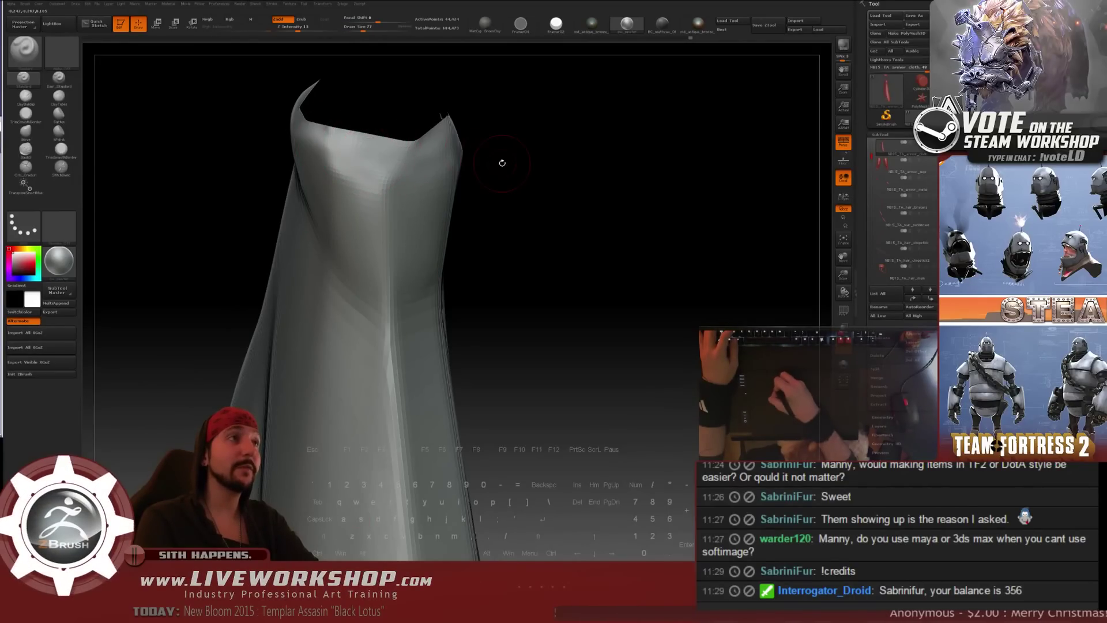
mouse_move(502, 164)
mouse_down()
mouse_move(519, 138)
mouse_move(496, 102)
mouse_move(352, 124)
mouse_up()
key(s)
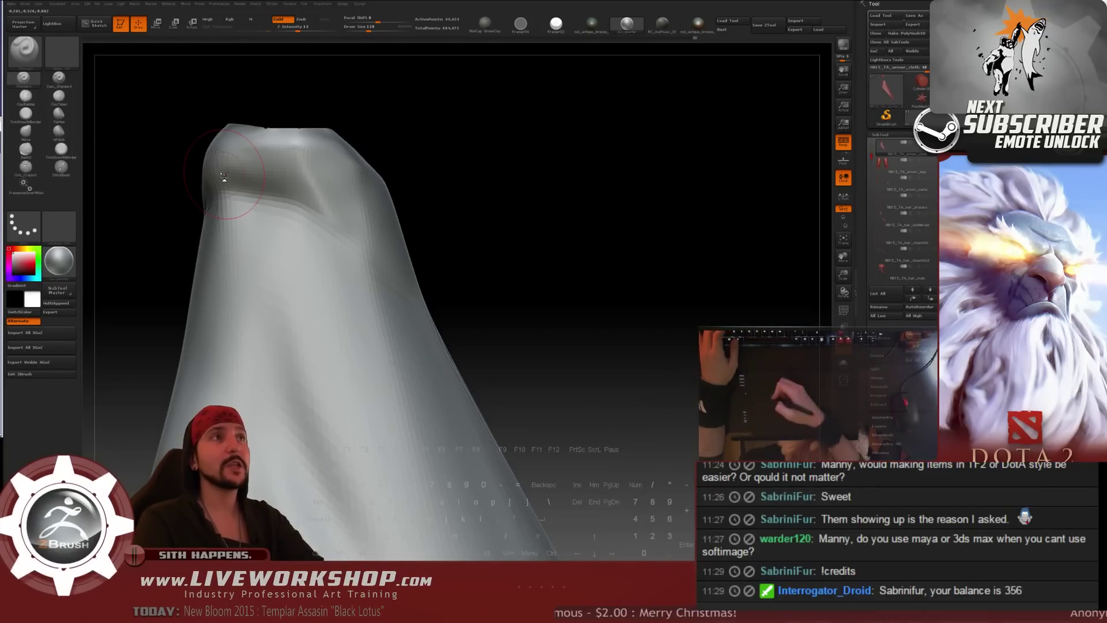
- Round the flared rim's corner and front edge, then smooth the crease where the rim meets the forearm
drag(548, 208, 532, 211)
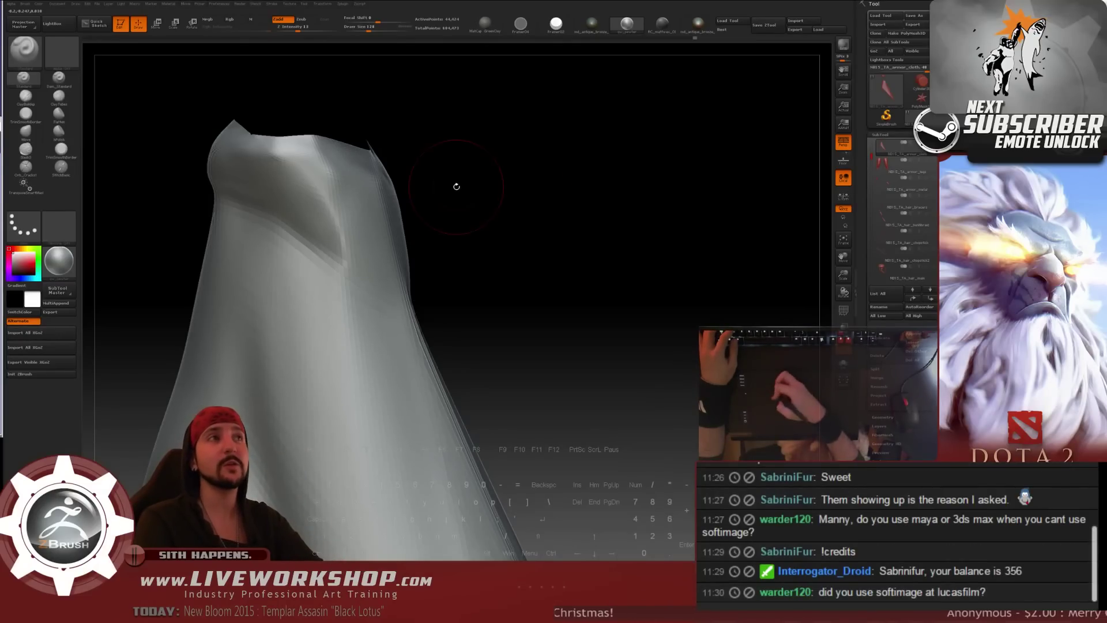
drag(531, 213, 457, 236)
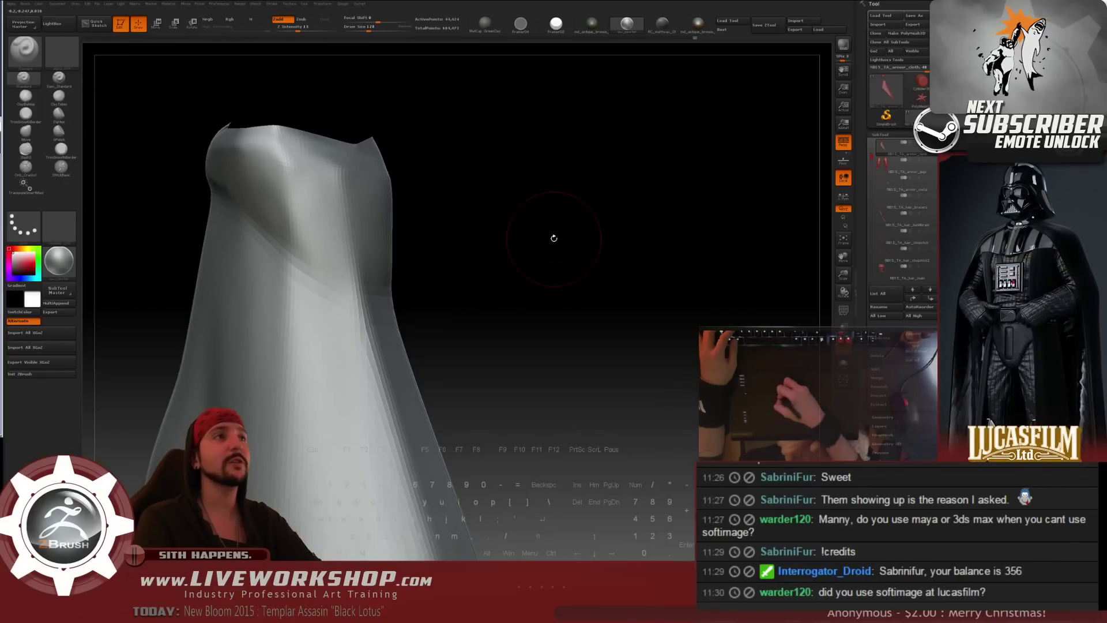
drag(554, 238, 484, 236)
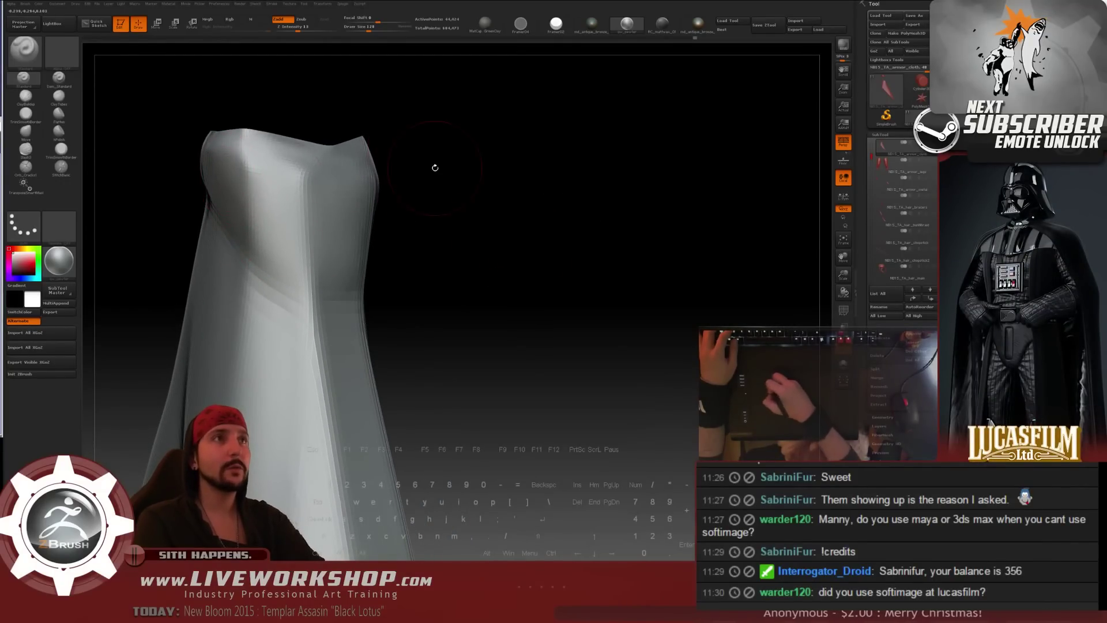
drag(435, 168, 440, 153)
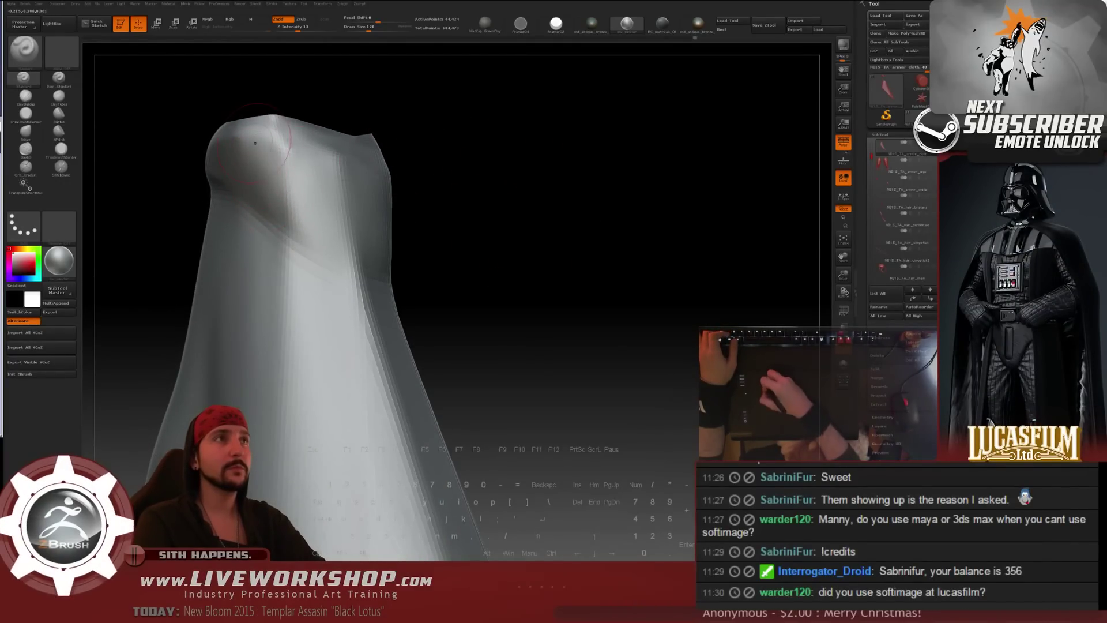
drag(151, 151, 199, 148)
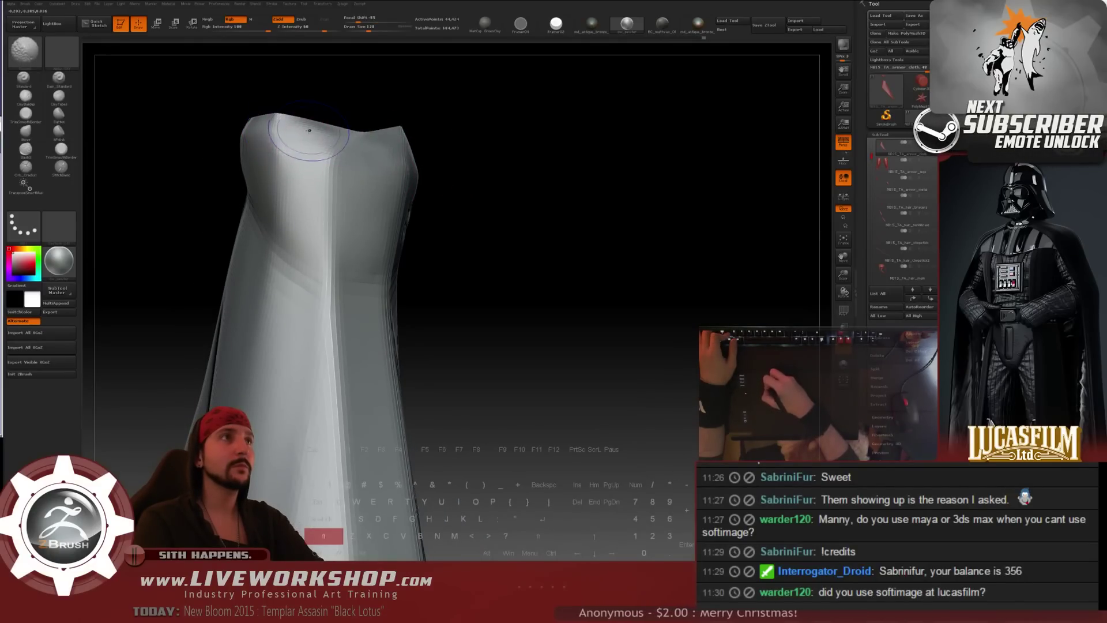
right_drag(319, 140, 407, 149)
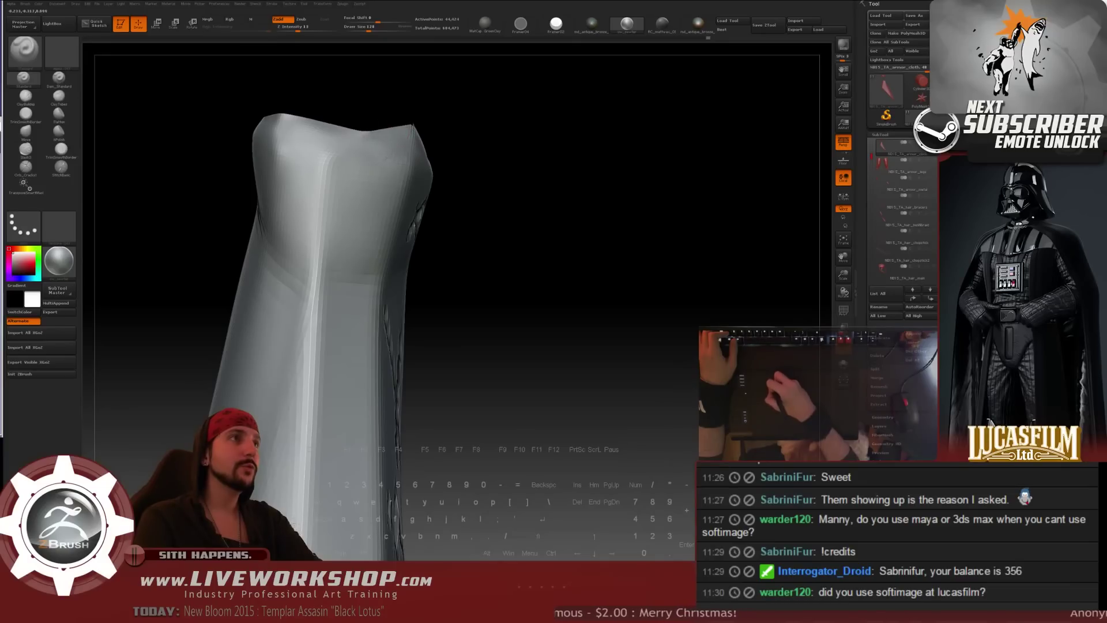
right_drag(473, 154, 501, 157)
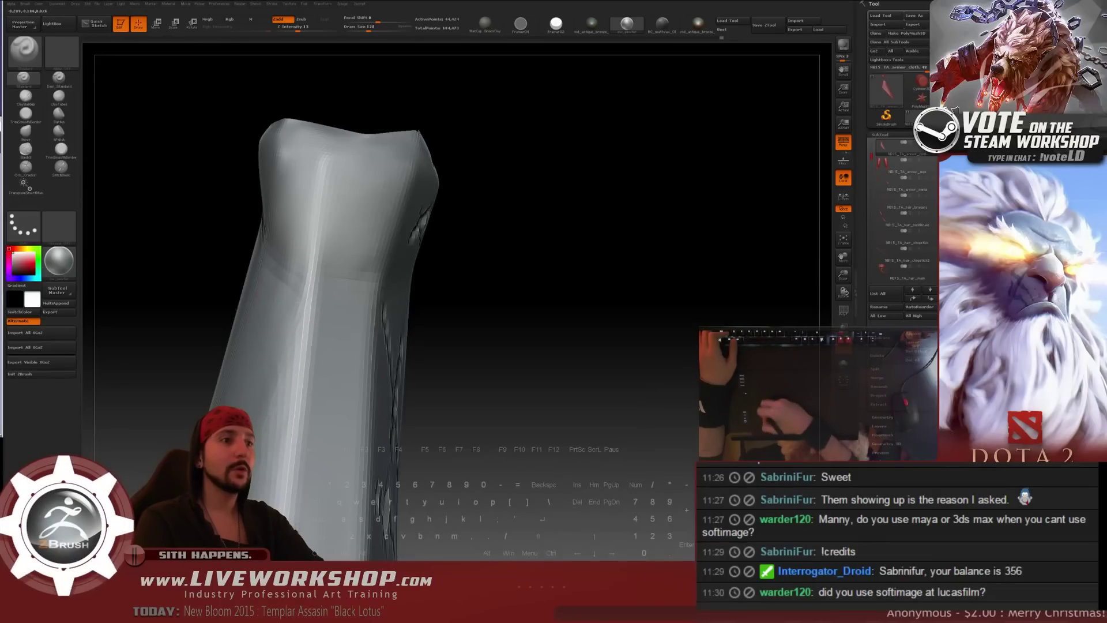
key(shift)
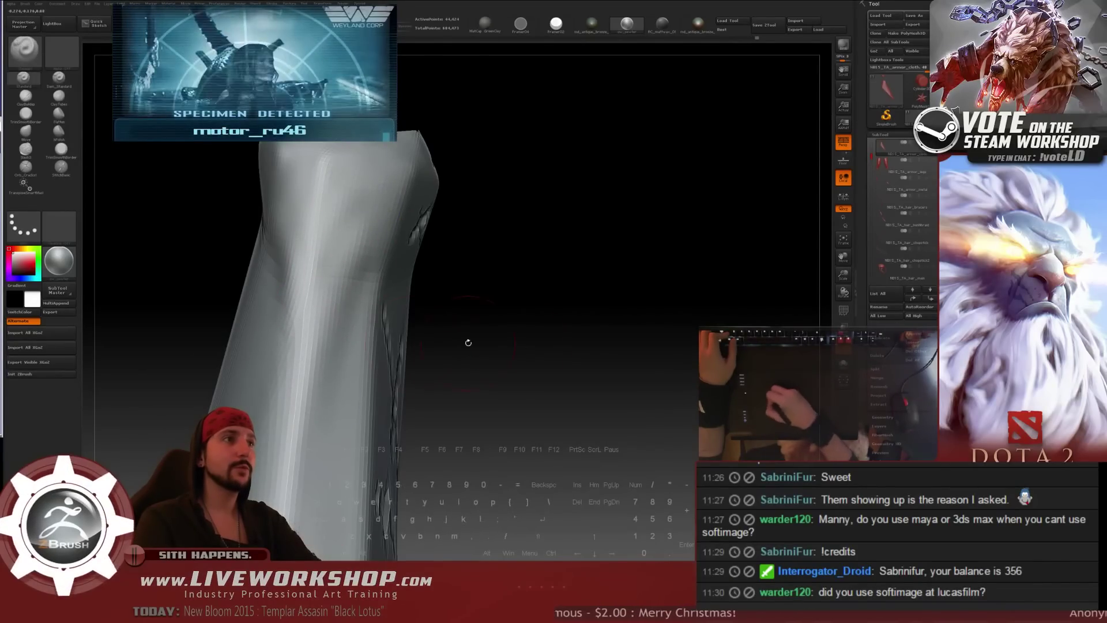
- Smooth the long ridge face beside the stitched side, from the rim down the armour's length
drag(468, 343, 404, 133)
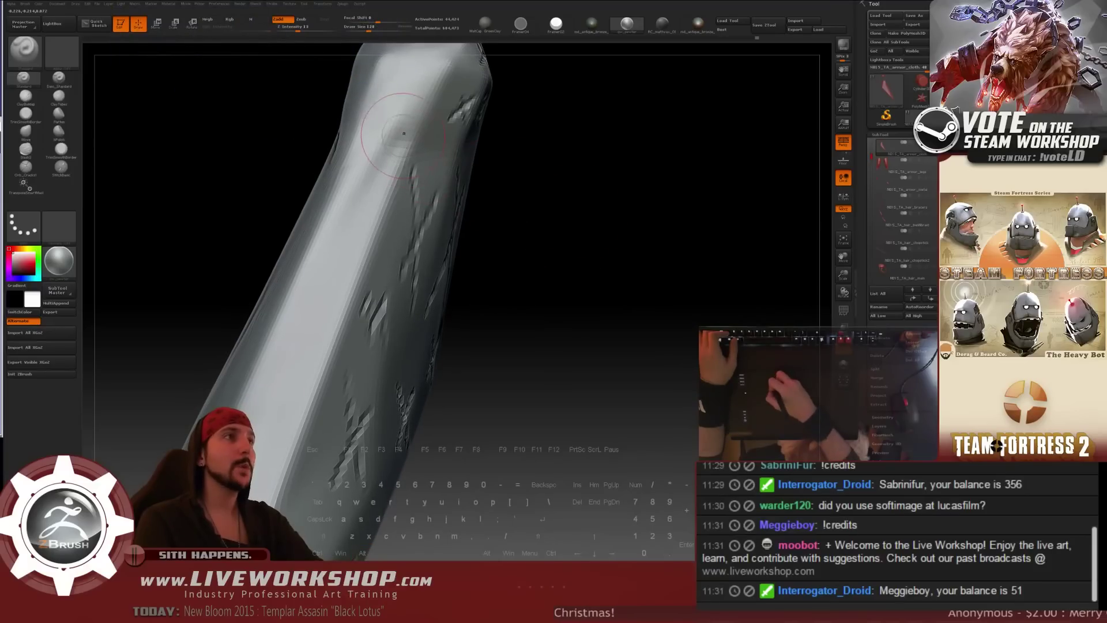
drag(493, 316, 605, 240)
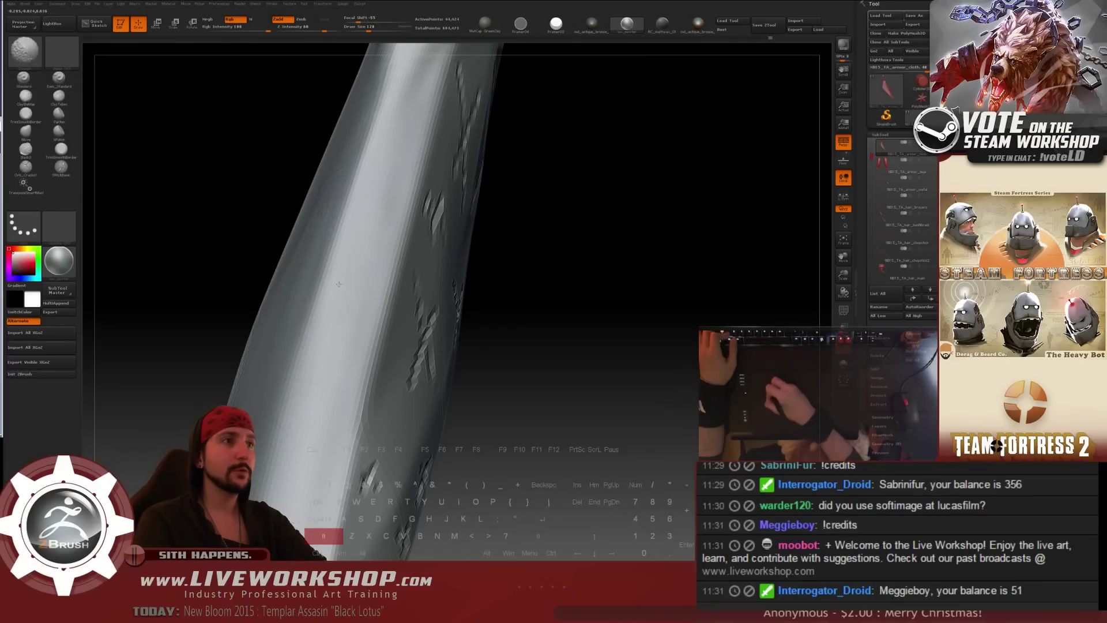
mouse_move(583, 354)
mouse_down()
mouse_move(600, 237)
mouse_move(596, 279)
mouse_up()
- Reduce the brush size, then shape and smooth the faces and ridge edges around the armour's lower tip
key(s)
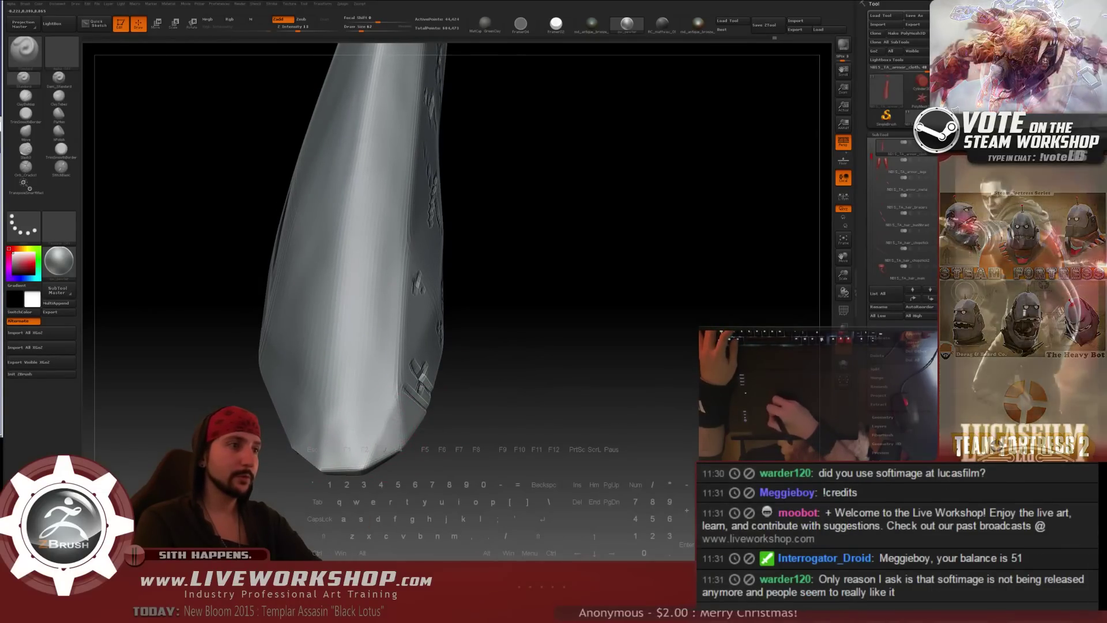
key(shift)
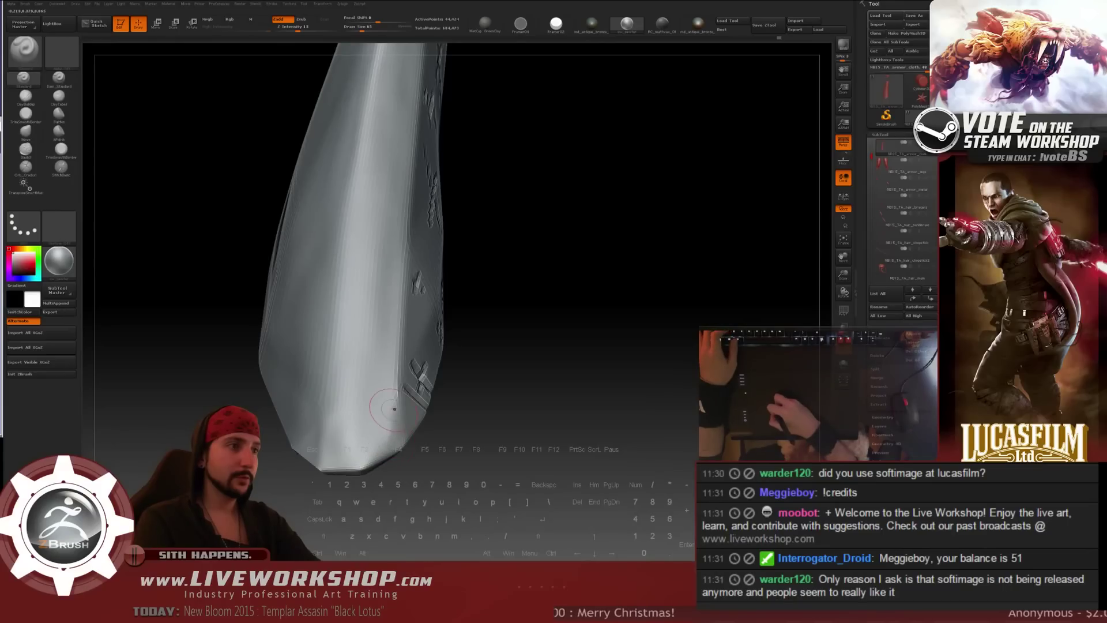
key(shift)
shift+drag(461, 398, 360, 432)
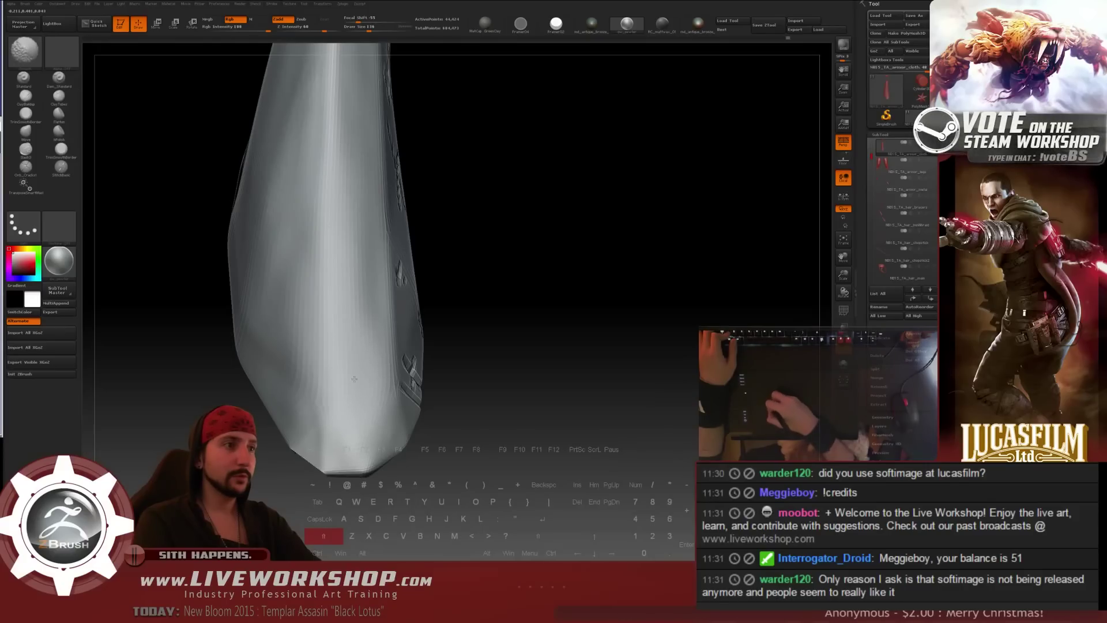
shift+drag(477, 349, 316, 448)
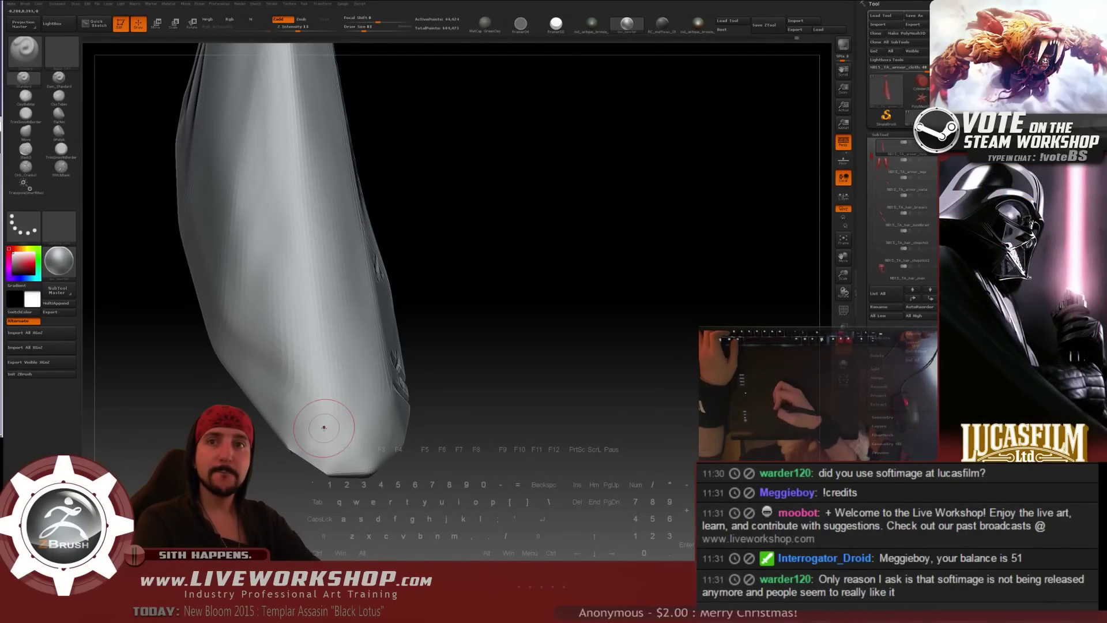
mouse_move(477, 343)
mouse_down()
mouse_move(534, 321)
mouse_move(517, 331)
mouse_up()
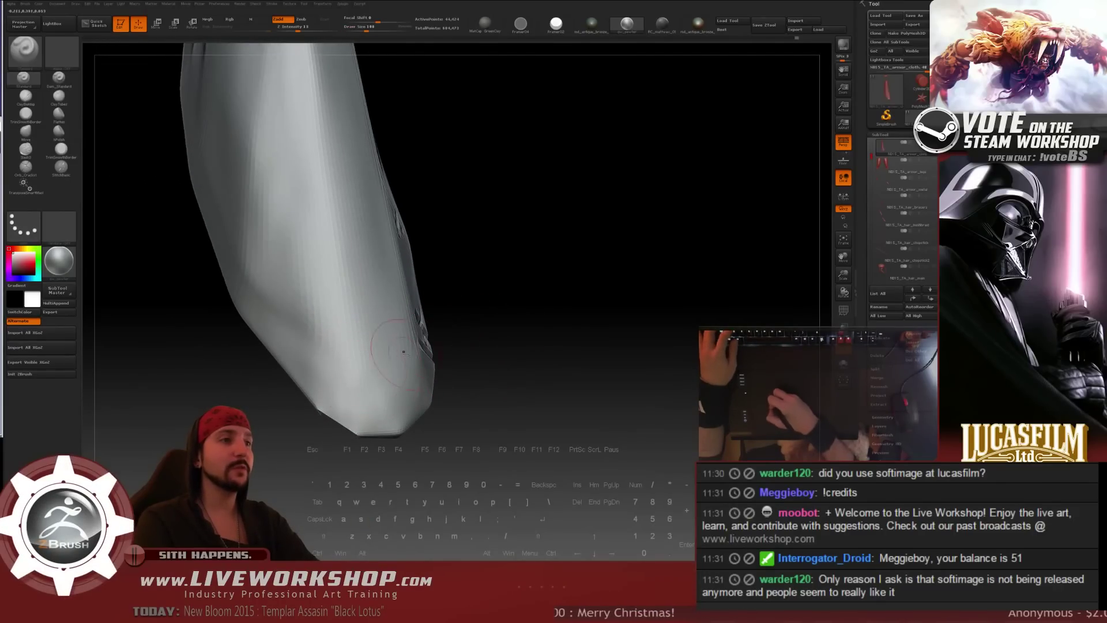
- Soften the front ridge running down into the armour's lower tip and smooth the adjoining faces
drag(404, 351, 341, 393)
key(shift)
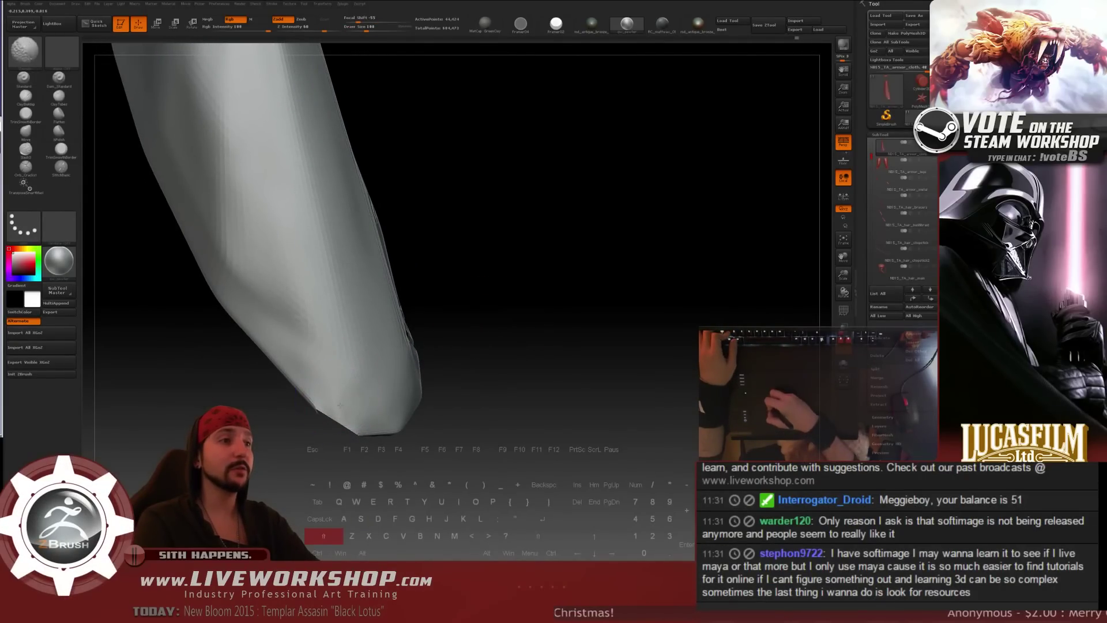
mouse_move(432, 252)
mouse_down()
mouse_move(375, 300)
mouse_move(326, 263)
mouse_up()
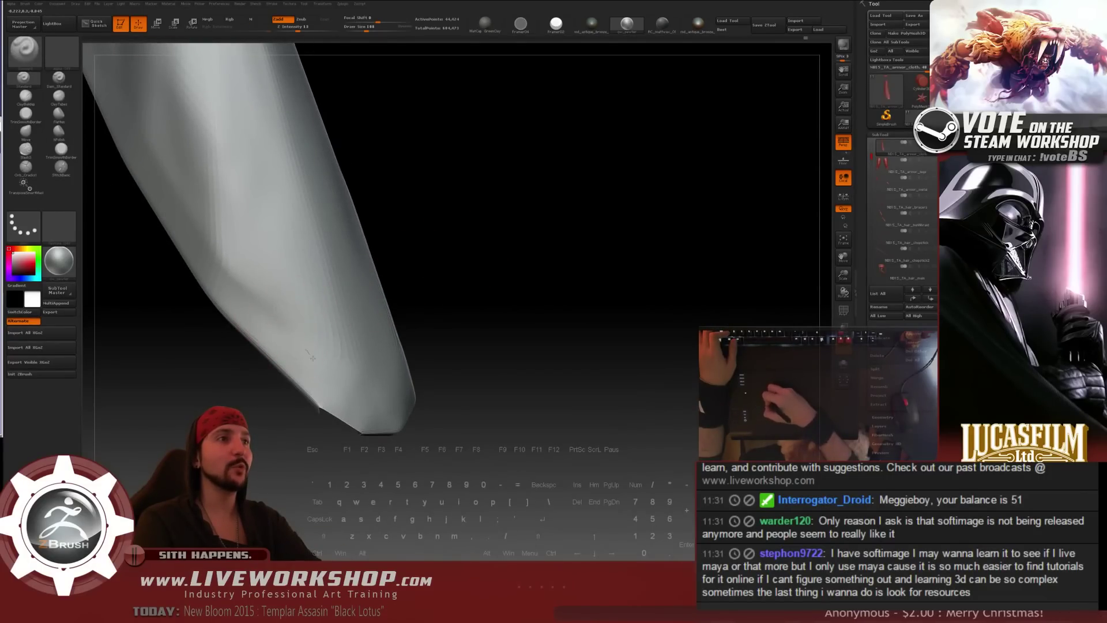
drag(384, 333, 343, 372)
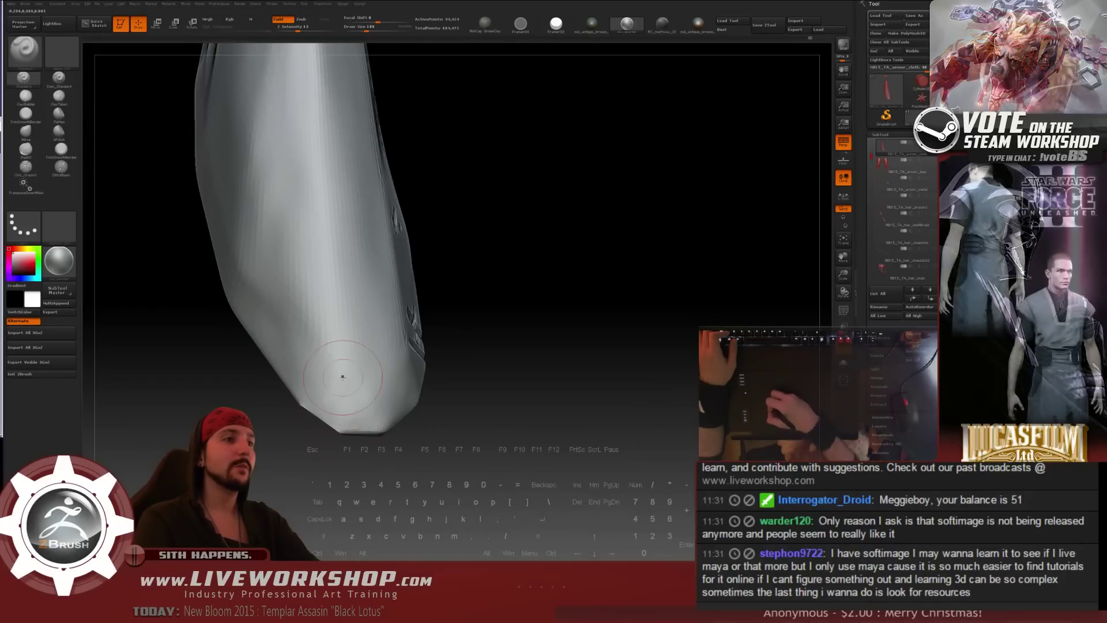
drag(442, 343, 519, 262)
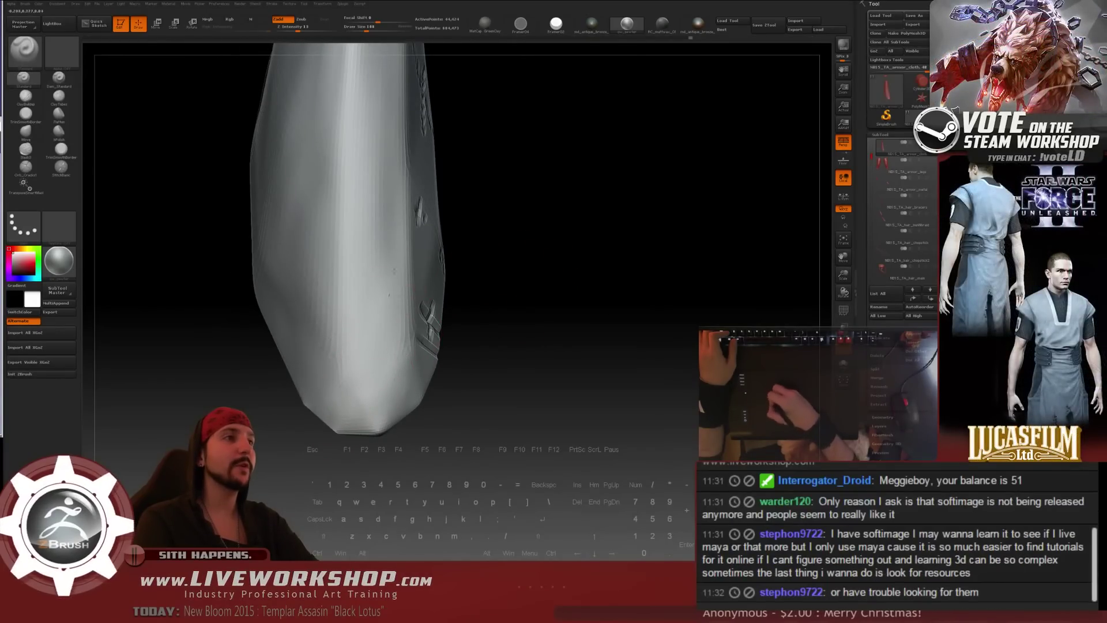
key(shift)
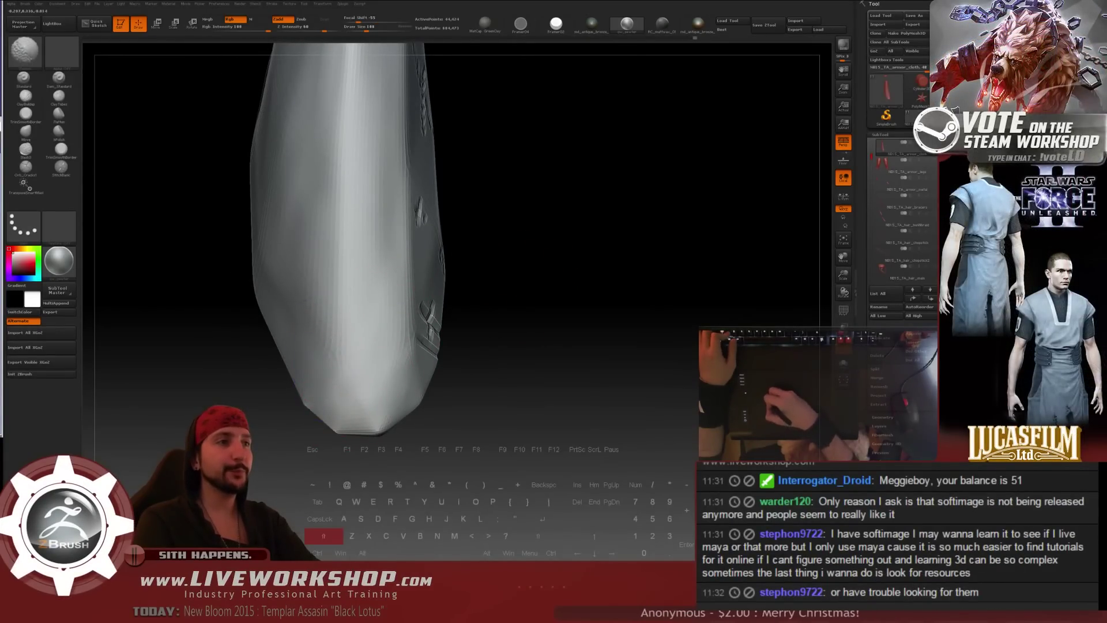
- Sculpt long soft folds down the armour's side below the flared rim and smooth the transitions between them
mouse_move(490, 254)
alt+mouse_down()
mouse_move(527, 188)
mouse_move(531, 232)
mouse_move(541, 222)
mouse_move(494, 346)
mouse_move(502, 271)
mouse_move(522, 274)
mouse_move(536, 306)
alt+mouse_up()
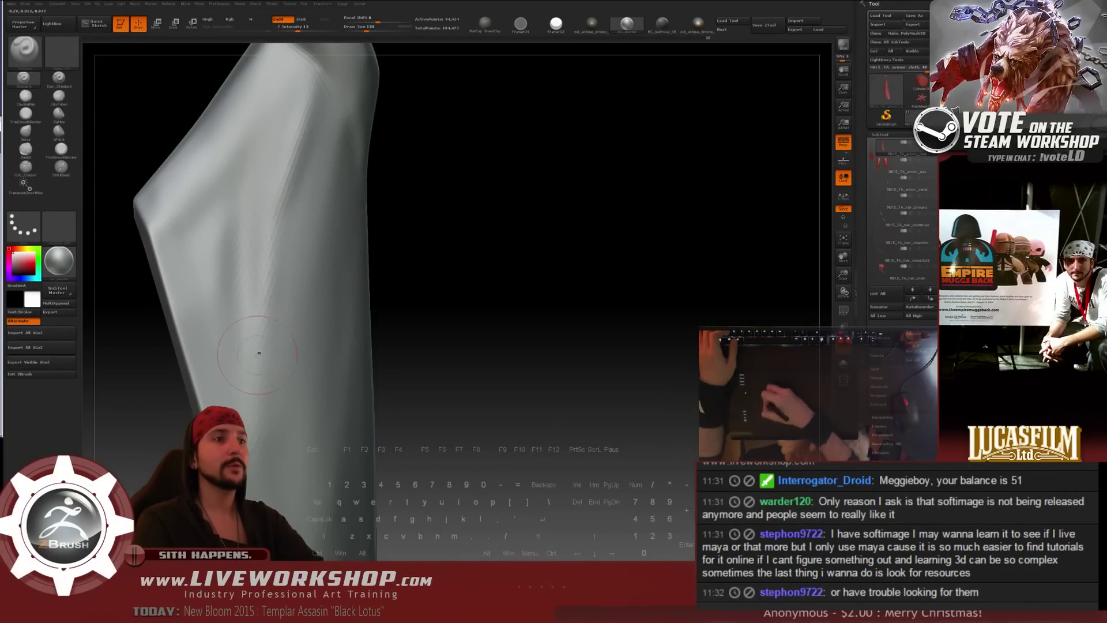
shift+drag(284, 181, 287, 127)
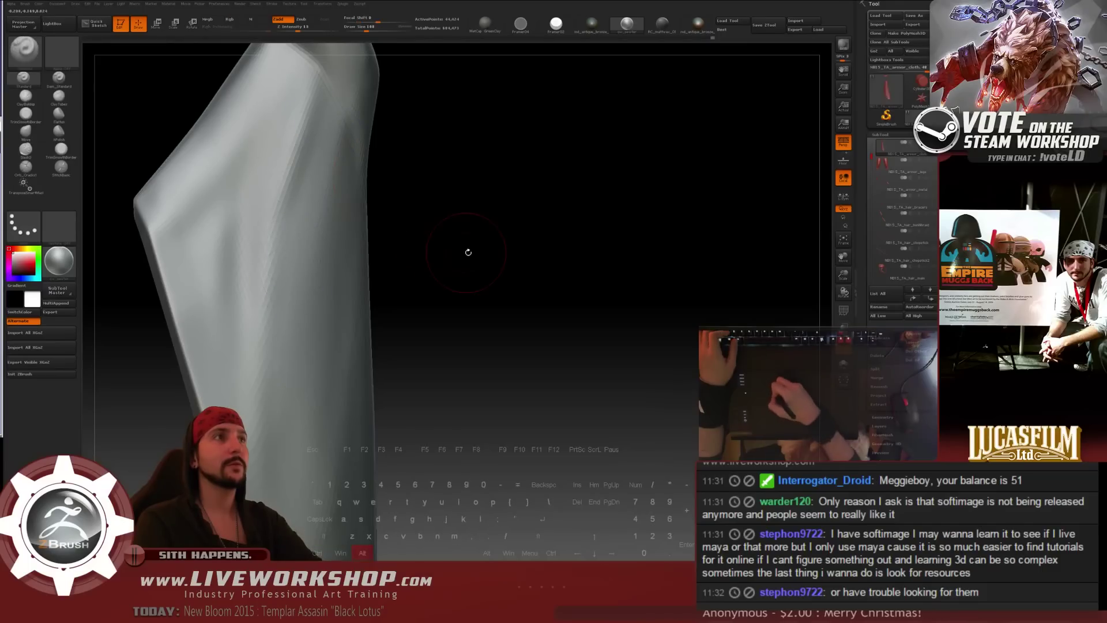
alt+drag(467, 250, 450, 219)
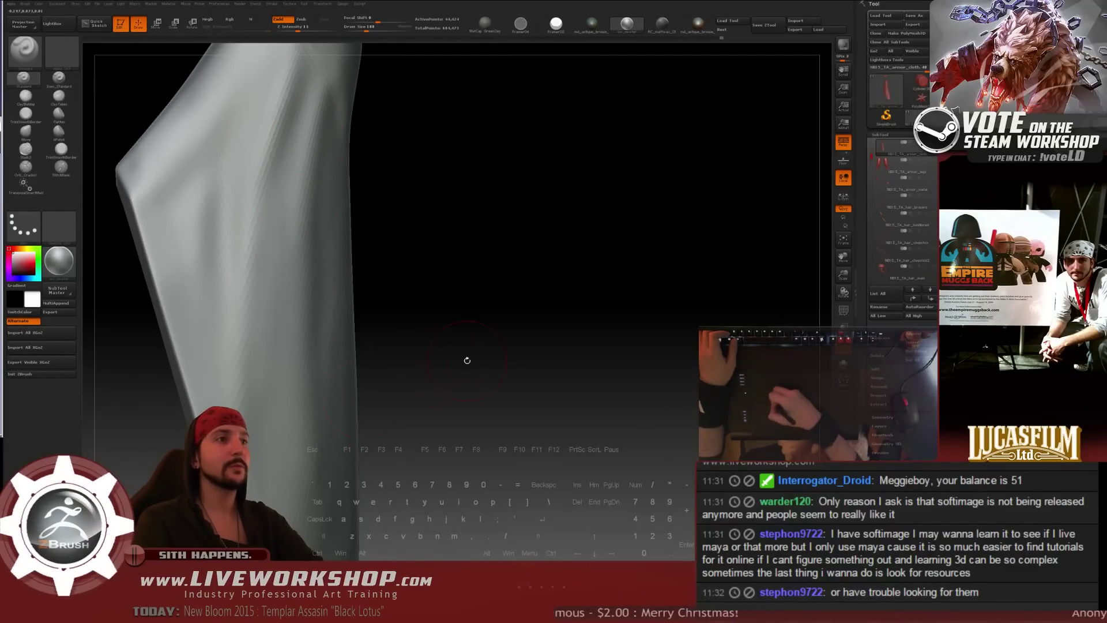
mouse_move(467, 361)
alt+mouse_down()
mouse_move(453, 243)
mouse_move(450, 378)
mouse_move(540, 224)
mouse_move(415, 223)
mouse_move(494, 185)
alt+mouse_up()
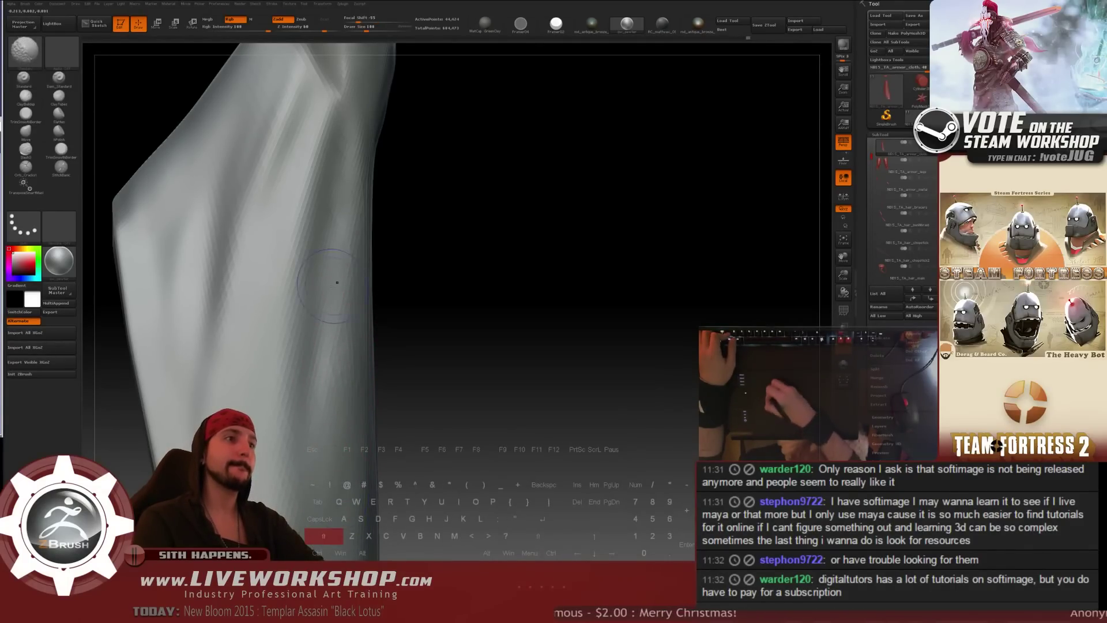
mouse_move(495, 346)
alt+mouse_down()
mouse_move(529, 228)
mouse_move(482, 264)
mouse_move(499, 304)
mouse_move(496, 217)
mouse_move(504, 250)
mouse_move(497, 238)
alt+mouse_up()
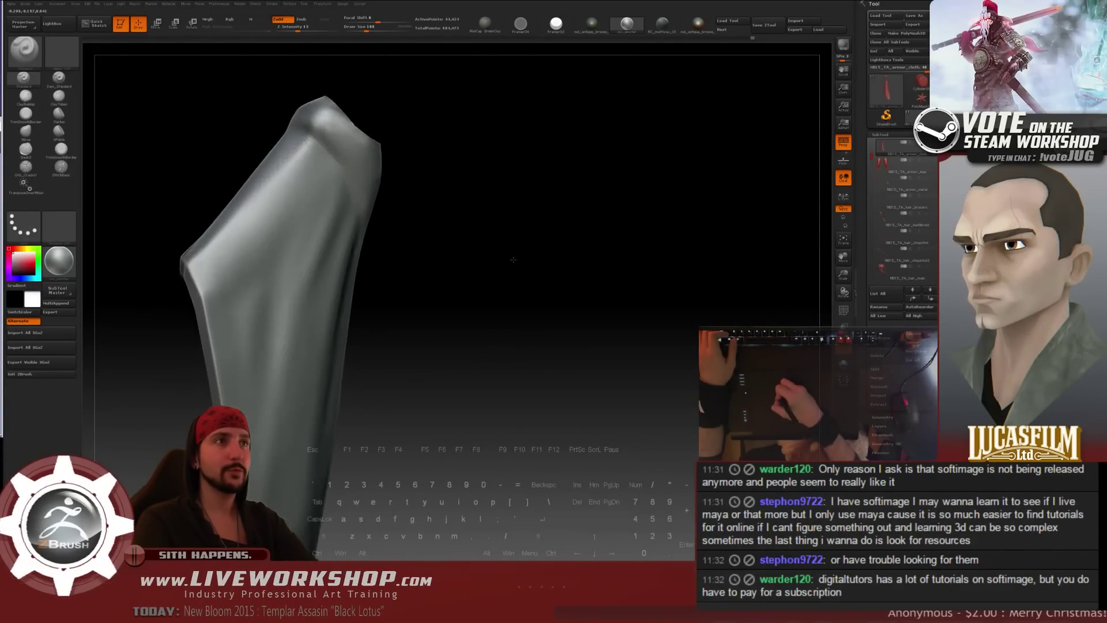
- Reduce the brush size, then build up the pointed side corner and refine the surface leading away from it
key(bracketleft)
drag(228, 263, 209, 257)
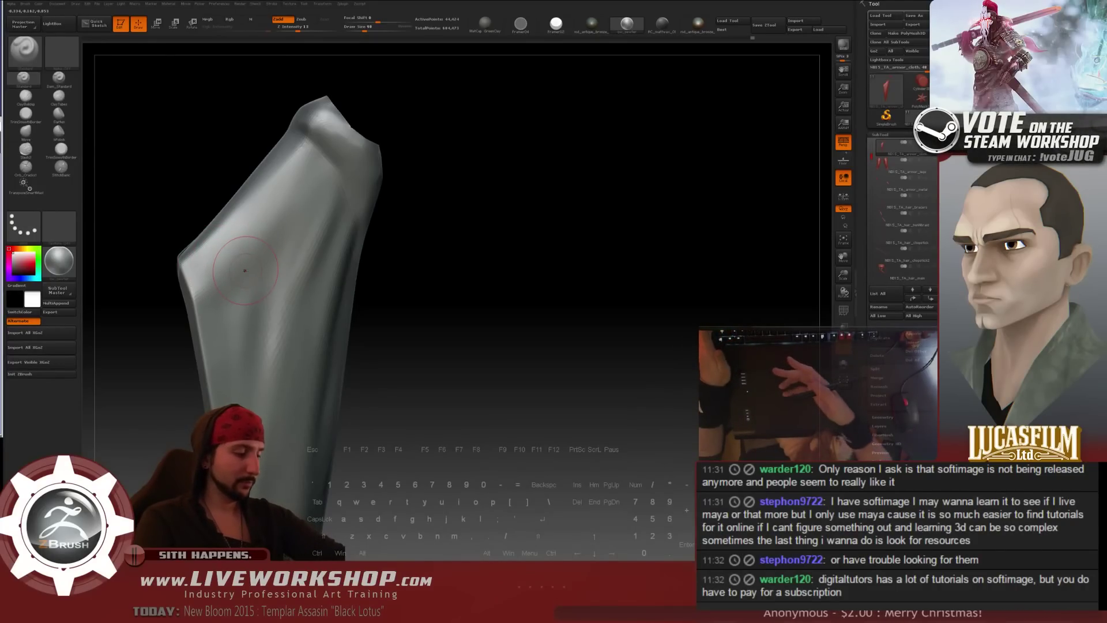
drag(478, 227, 494, 211)
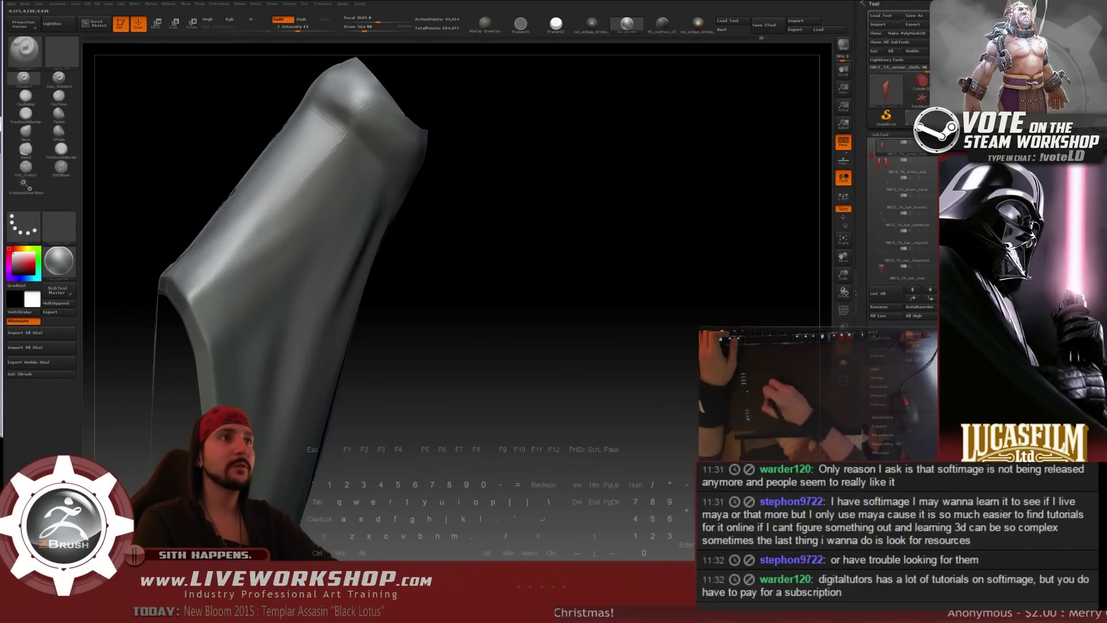
key(shift)
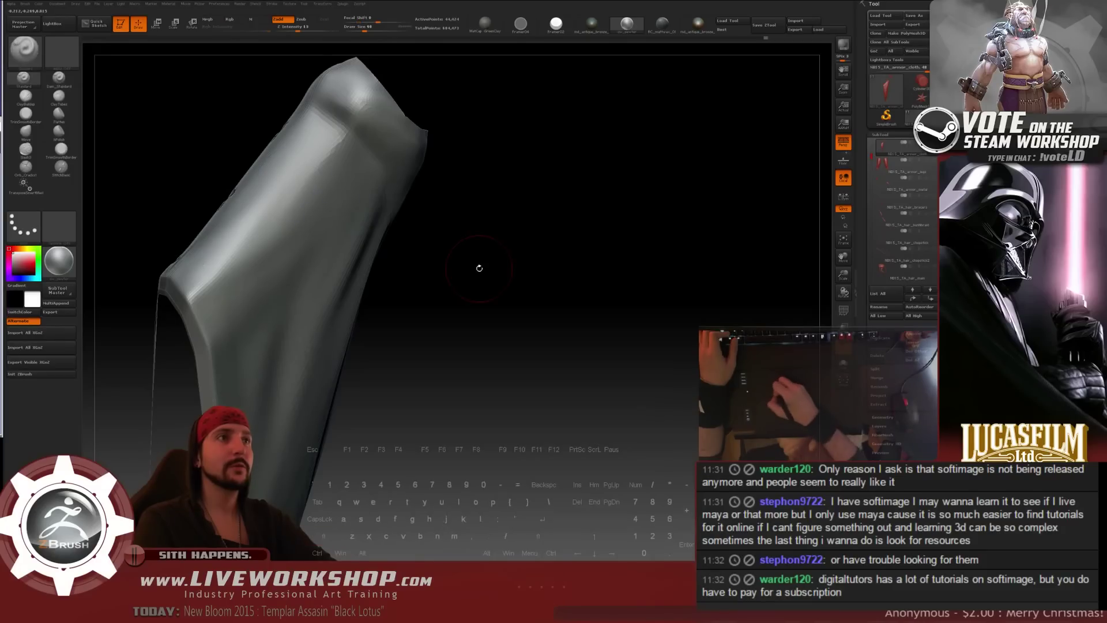
alt+drag(480, 267, 491, 198)
alt+drag(492, 202, 507, 331)
drag(510, 246, 514, 287)
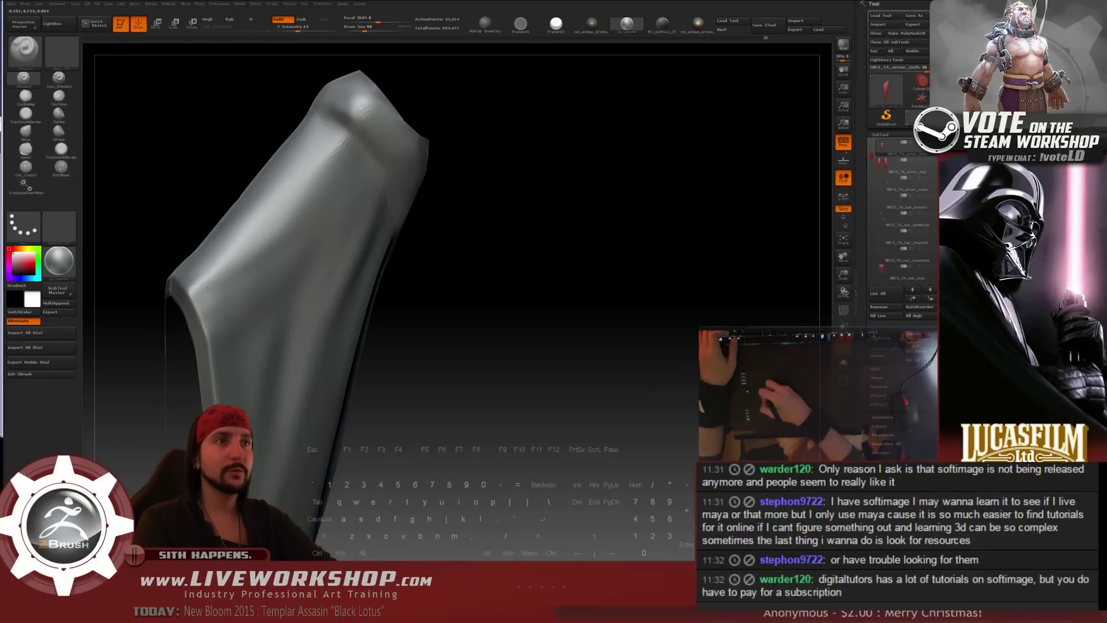
drag(462, 263, 510, 260)
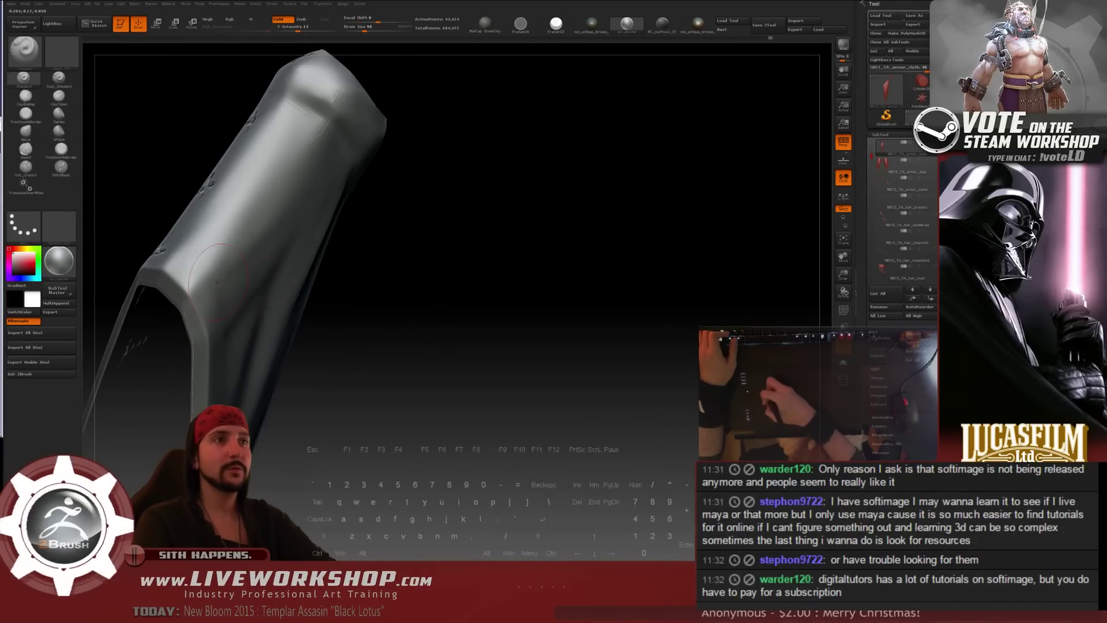
- Rework the hollow beneath the pointed side corner with carving and smoothing strokes, blending it into the neighbouring folds
alt+drag(430, 317, 370, 271)
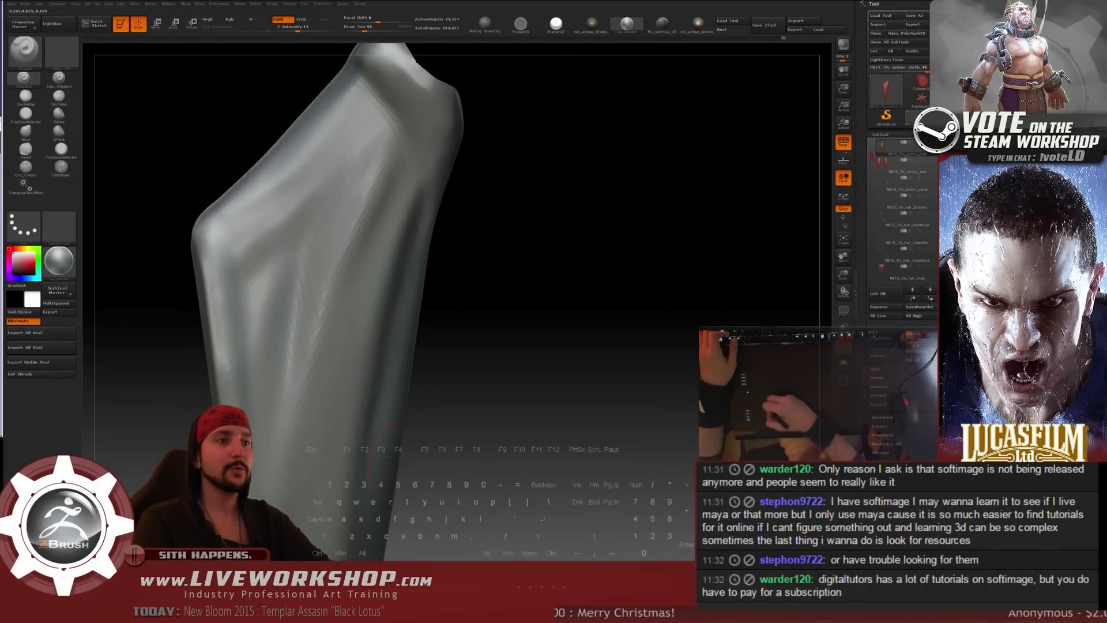
mouse_move(490, 346)
alt+mouse_down()
mouse_move(472, 254)
mouse_move(479, 340)
mouse_move(429, 337)
alt+mouse_up()
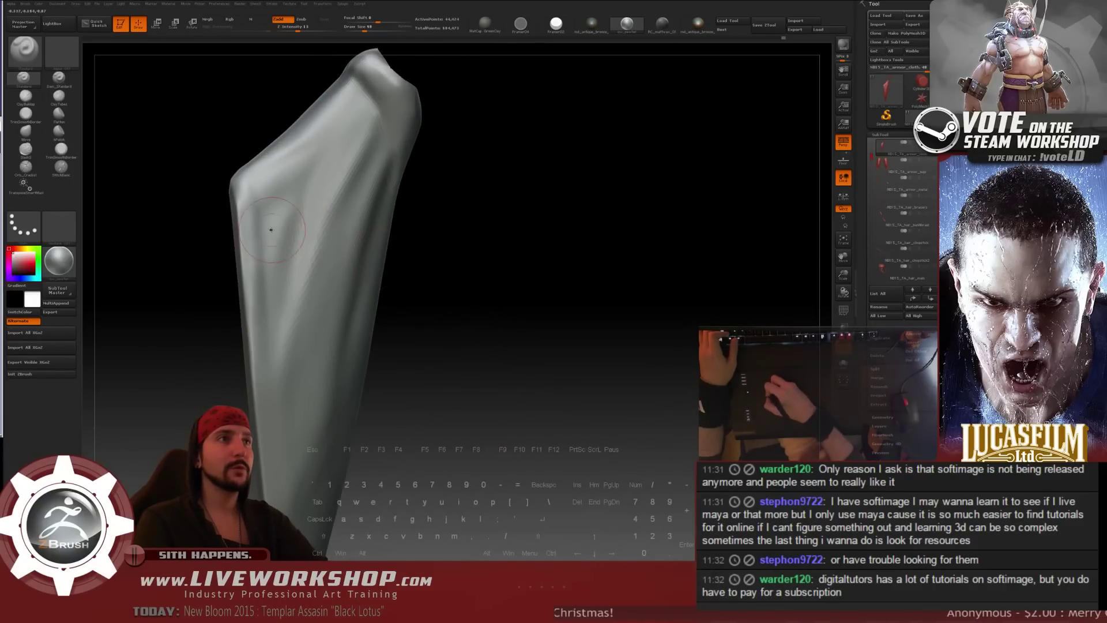
shift+drag(279, 213, 274, 242)
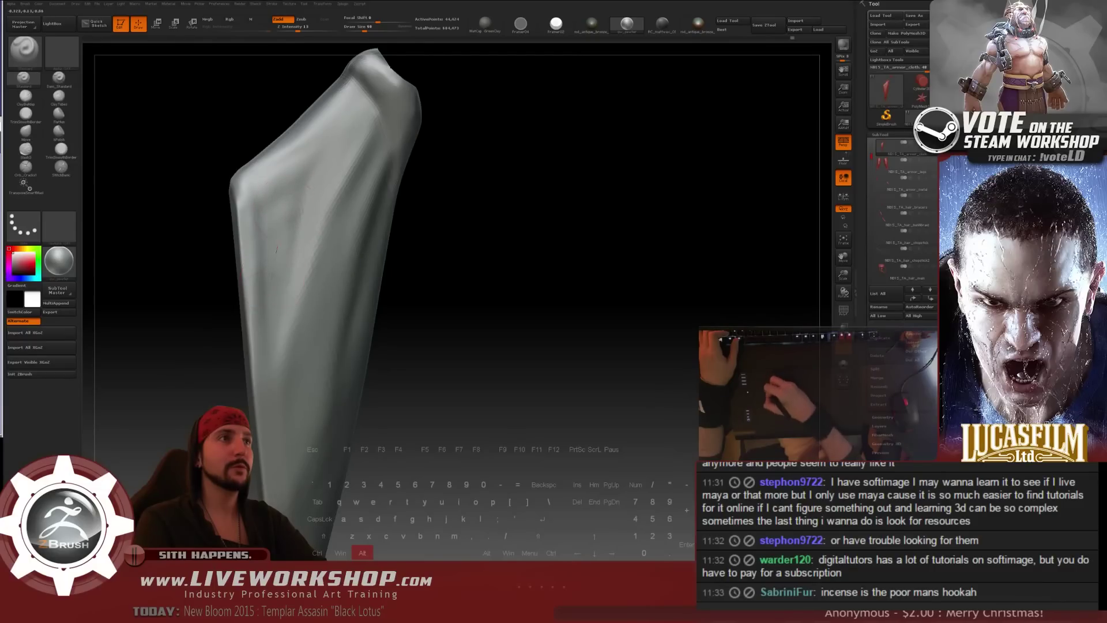
alt+drag(288, 219, 293, 205)
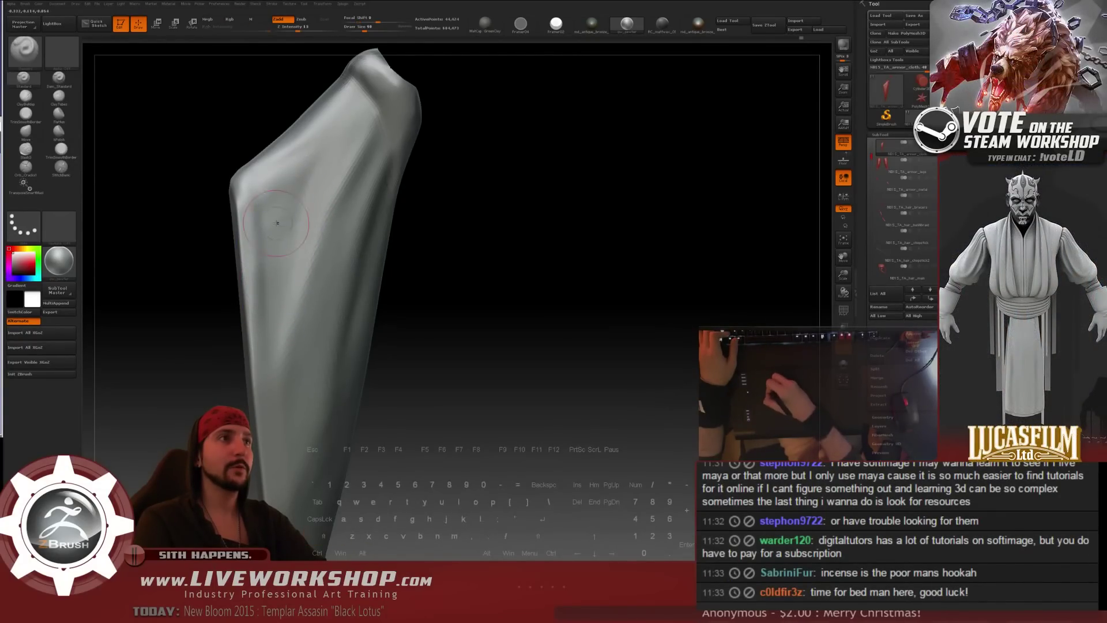
key(shift)
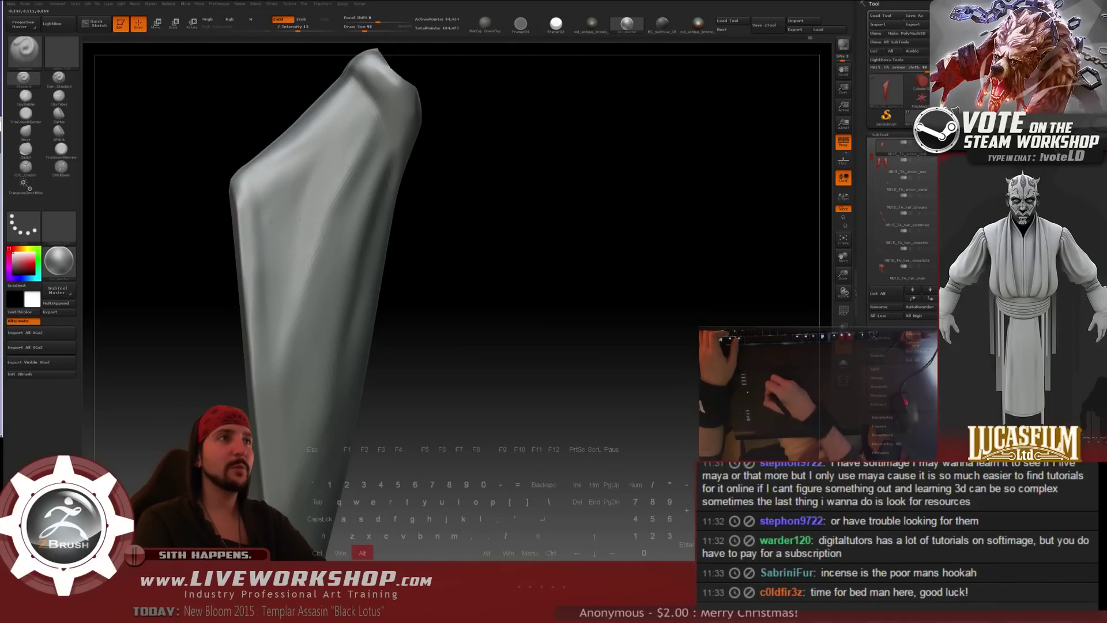
key(alt)
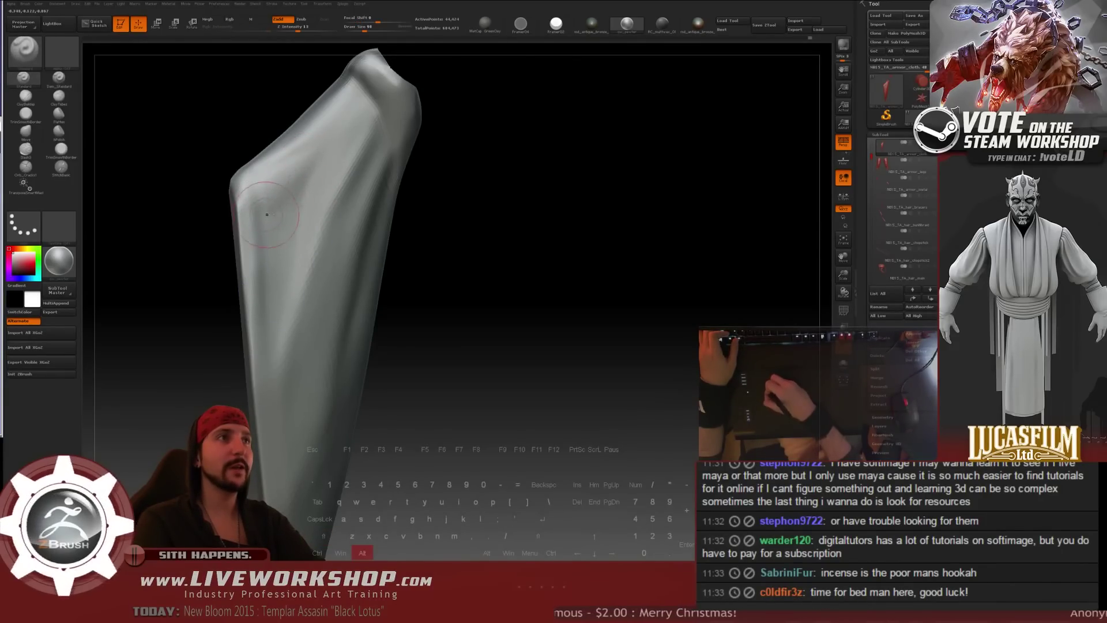
drag(487, 146, 474, 148)
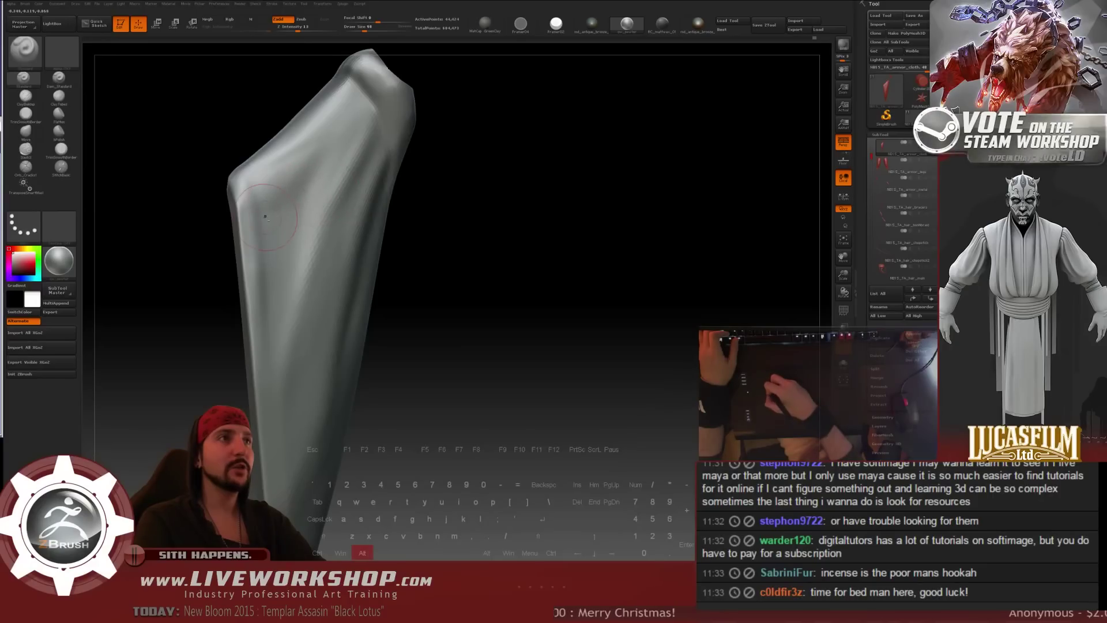
key(shift)
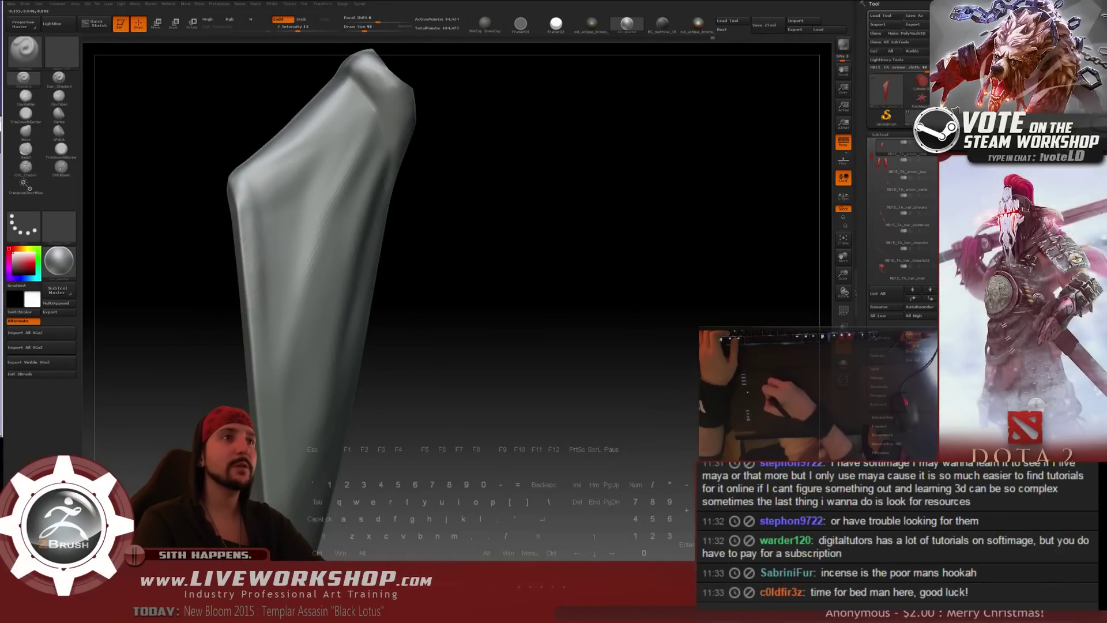
drag(430, 199, 228, 174)
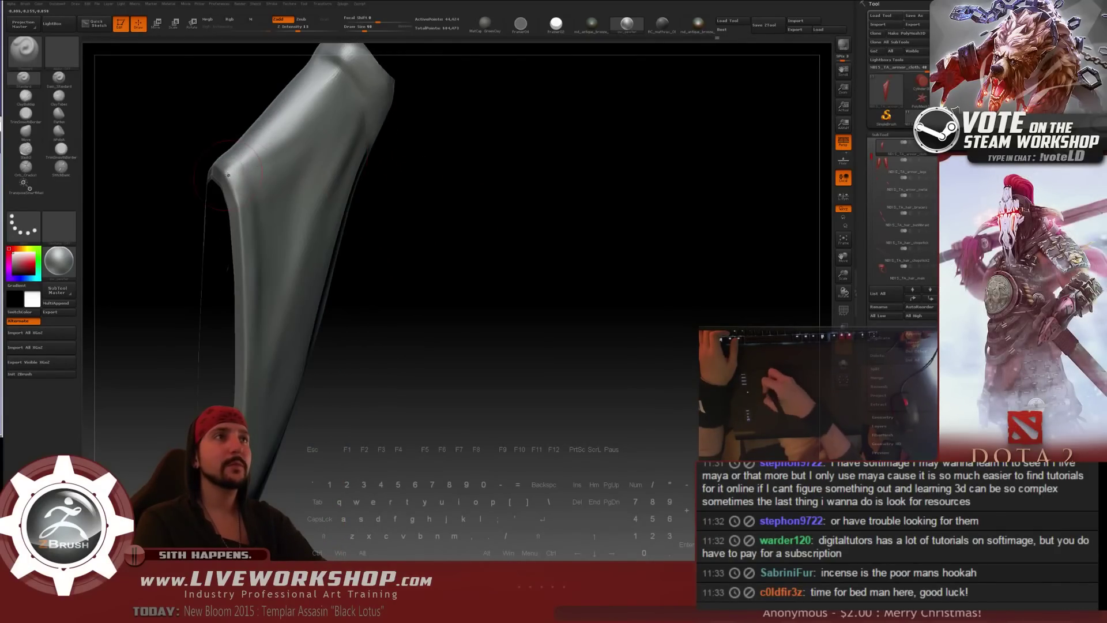
- Sculpt and smooth the broad face and raised ridge of the small separate band piece above the forearm armour
drag(504, 255, 482, 275)
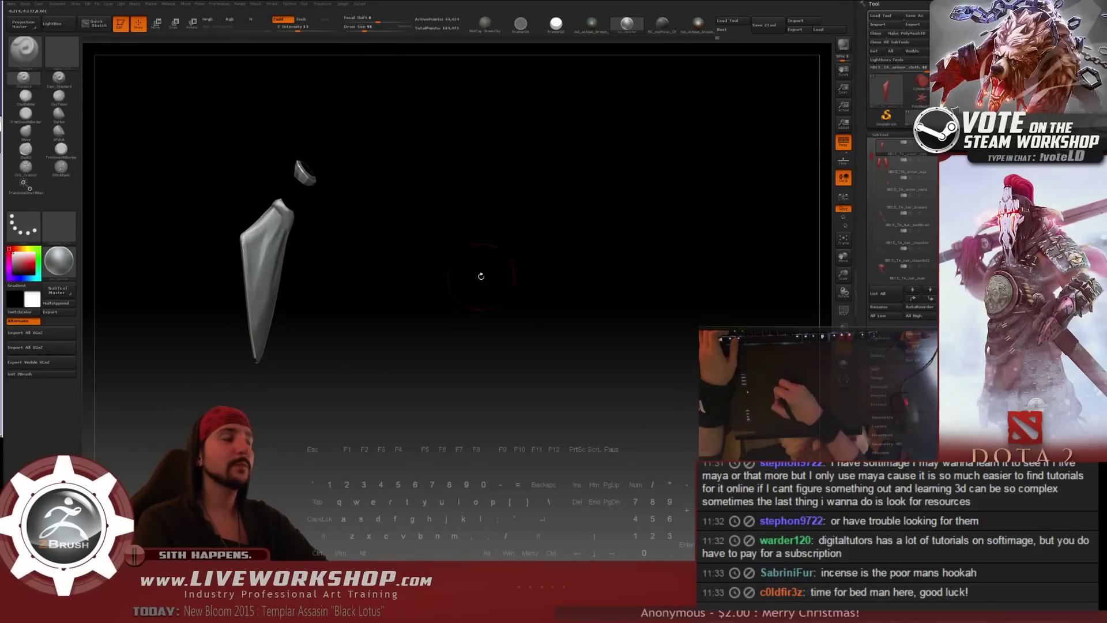
drag(617, 331, 358, 254)
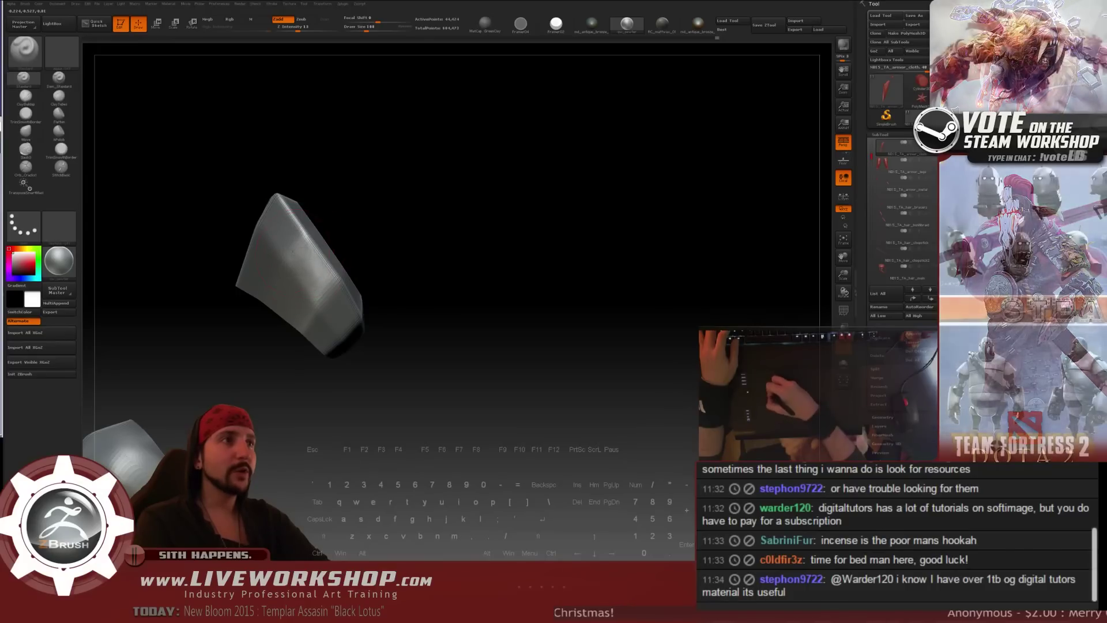
drag(297, 249, 303, 255)
drag(393, 240, 424, 245)
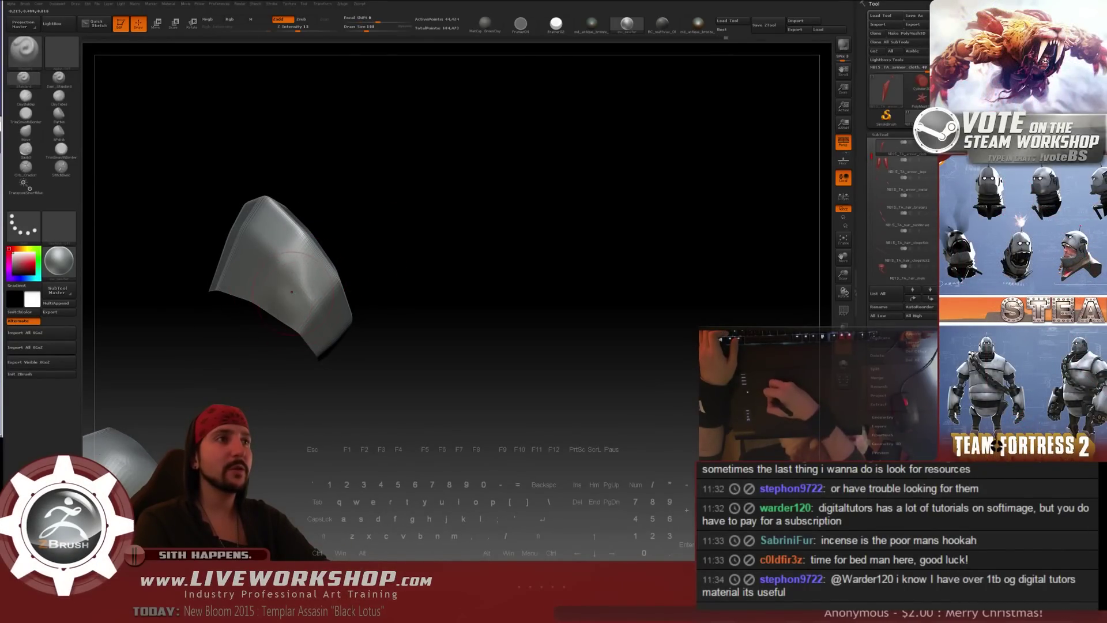
drag(369, 271, 384, 265)
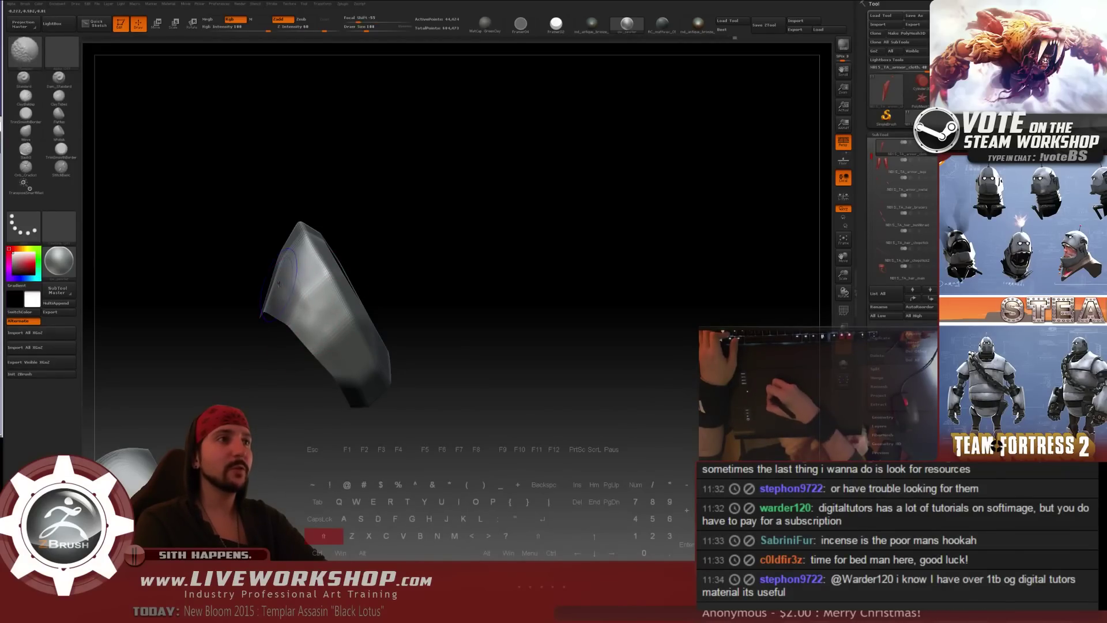
key(shift)
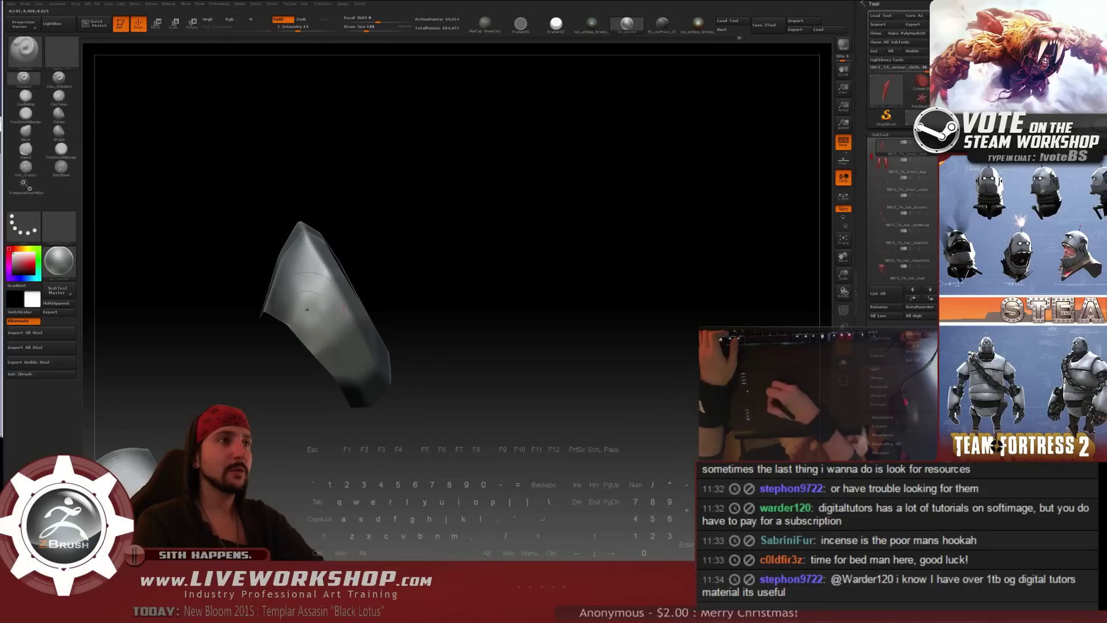
key(shift)
drag(433, 251, 396, 247)
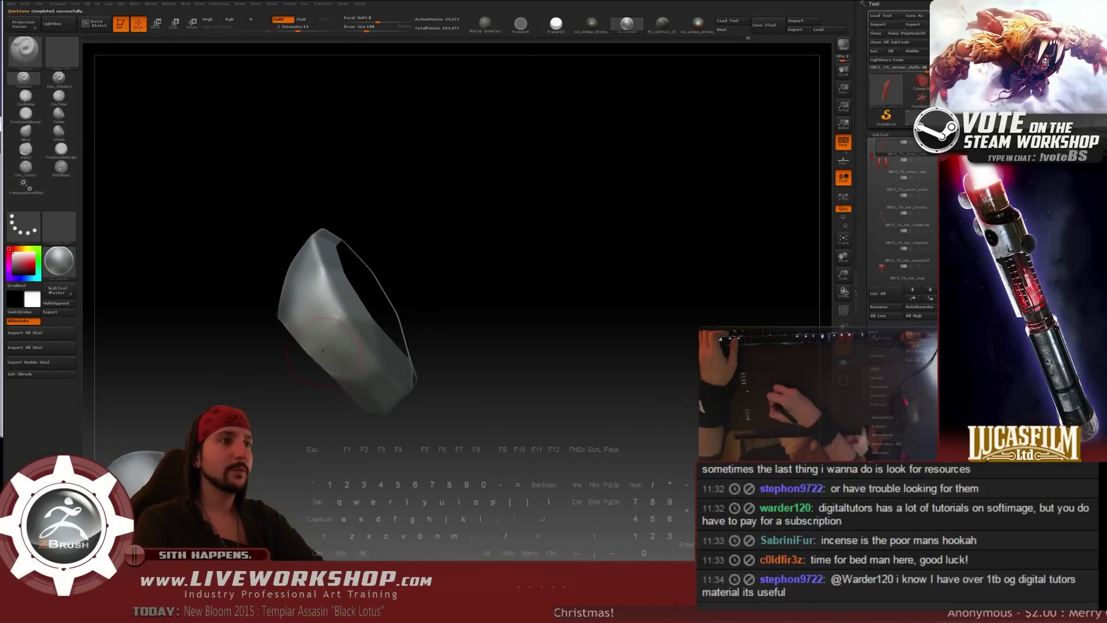
- Sculpt and smooth the band piece's outer wall below its opening, softening the faceted bulge on the front
drag(513, 259, 455, 256)
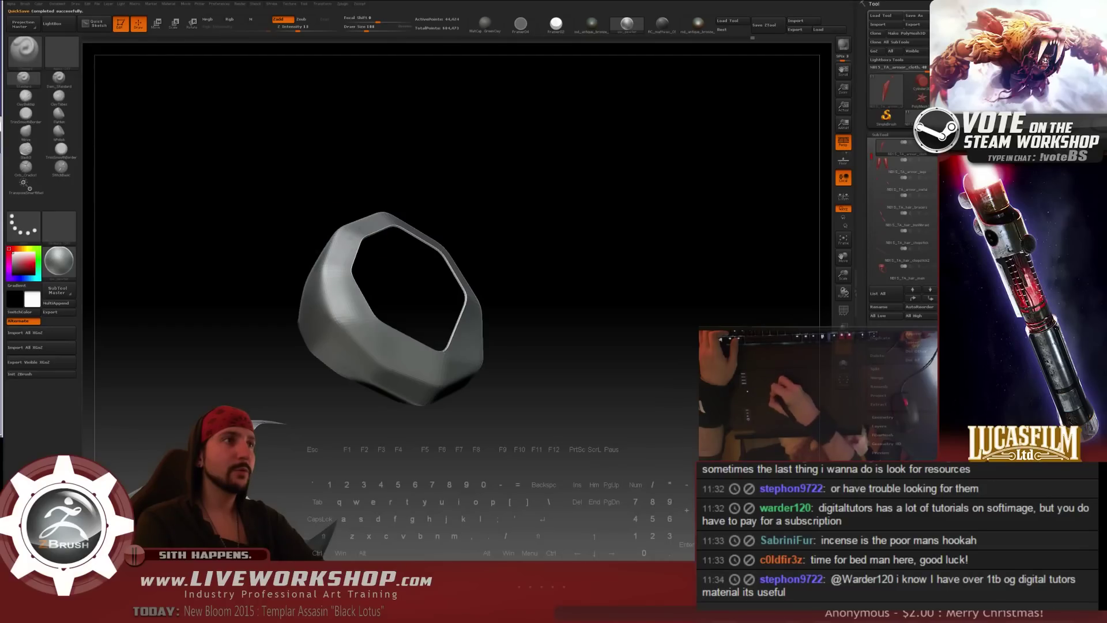
key(shift)
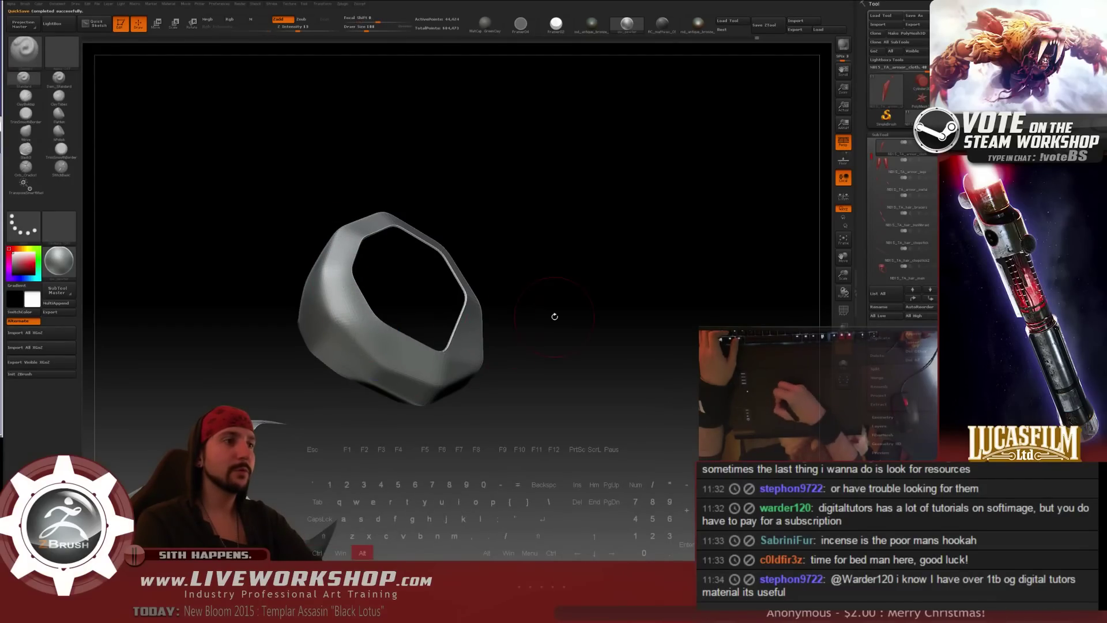
mouse_move(554, 317)
mouse_down()
mouse_move(527, 247)
mouse_move(593, 257)
mouse_move(533, 233)
mouse_up()
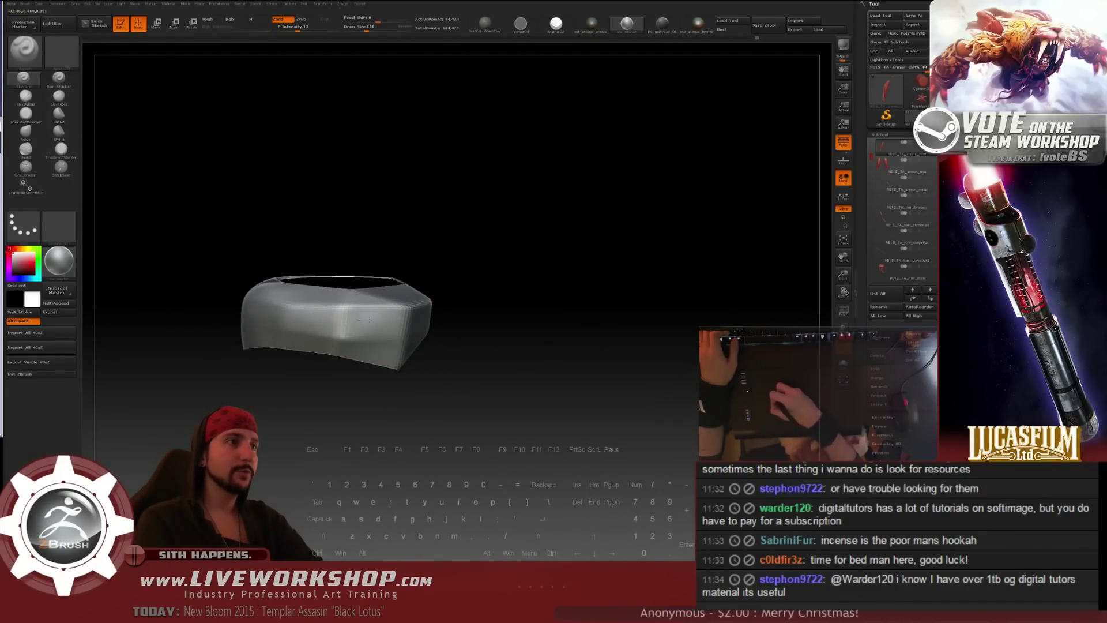
drag(533, 242, 541, 277)
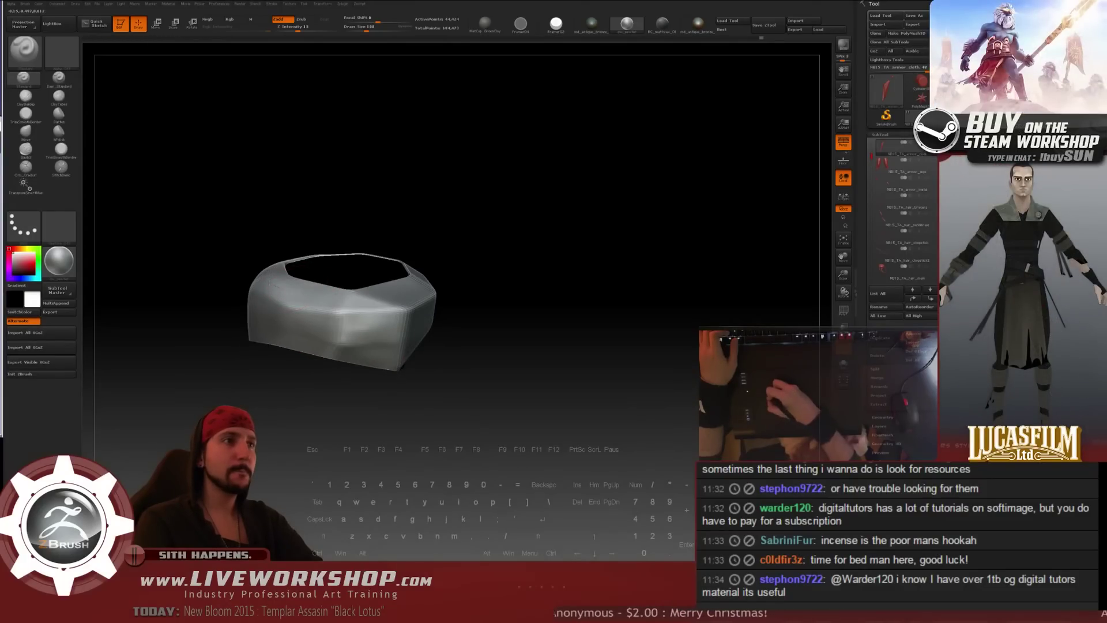
key(shift)
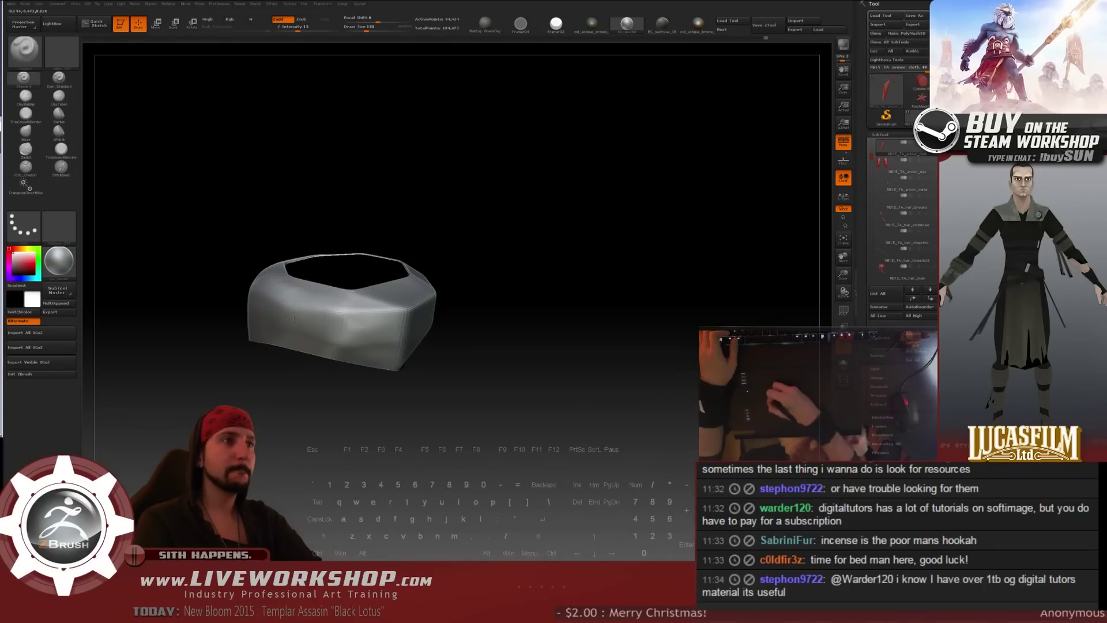
drag(381, 288, 327, 295)
key(shift)
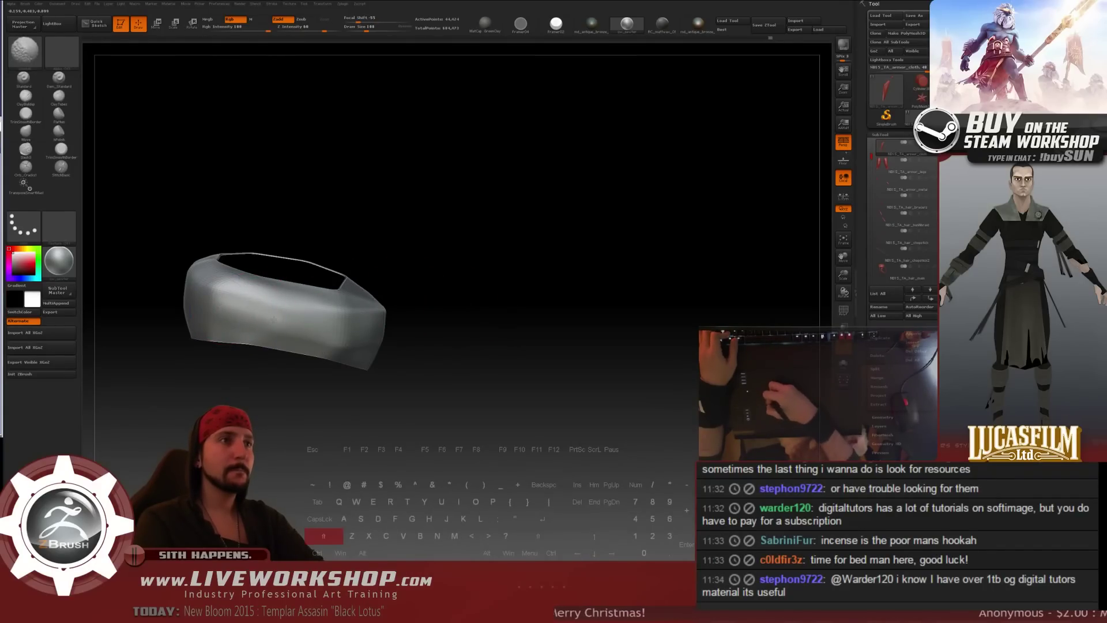
drag(393, 287, 420, 278)
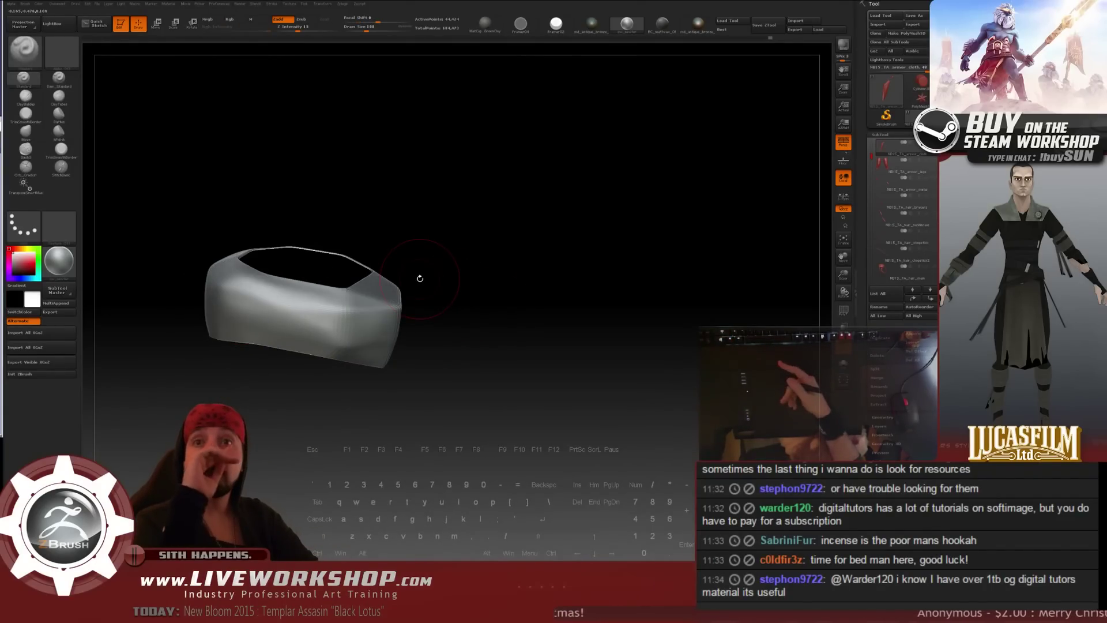
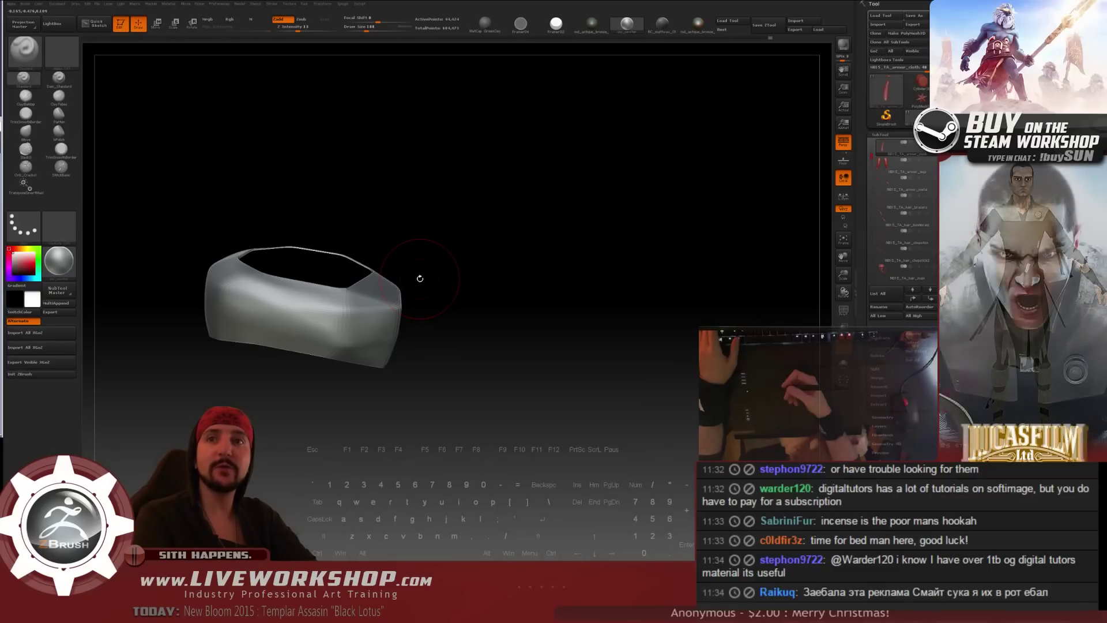
- Even out the band's long front face and smooth it towards the vertical corner where the side facet begins
alt+drag(561, 220, 593, 234)
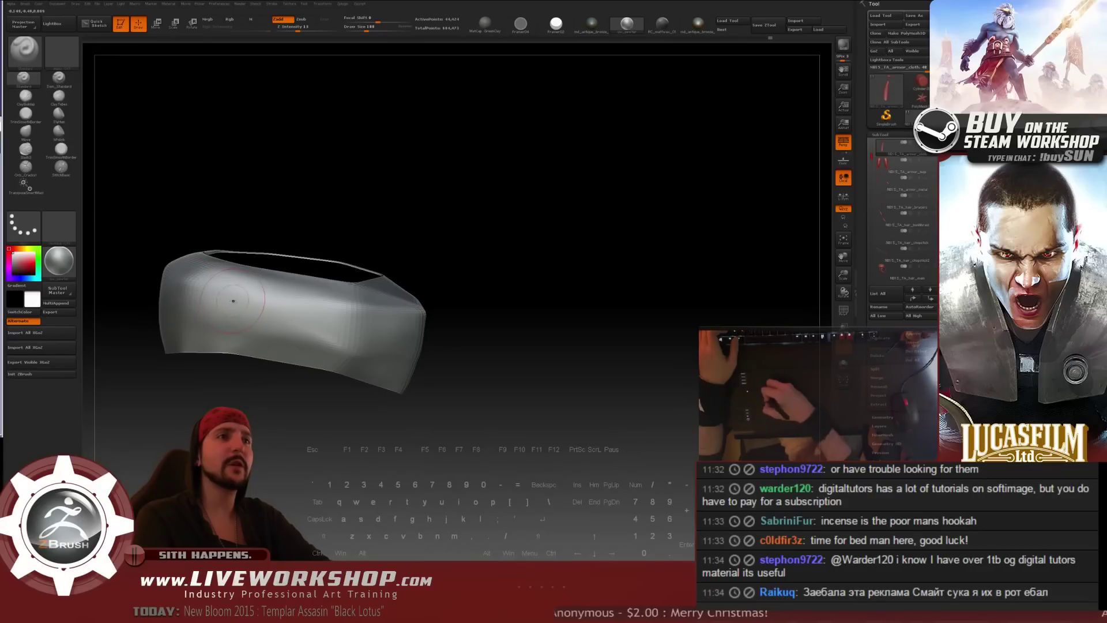
drag(544, 300, 537, 265)
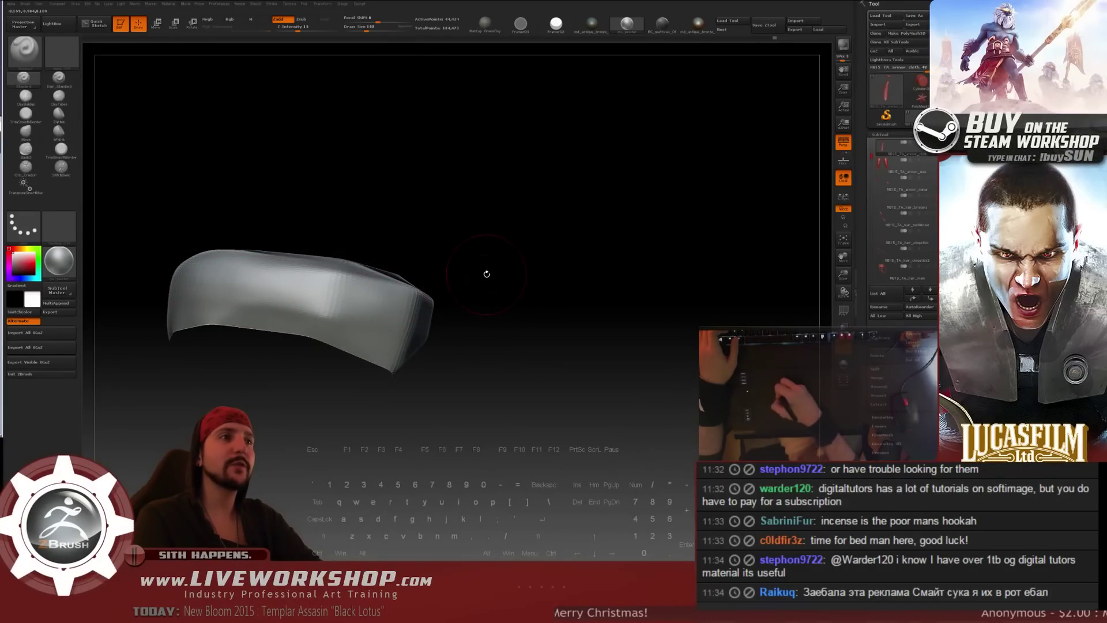
drag(487, 274, 231, 323)
drag(526, 301, 305, 316)
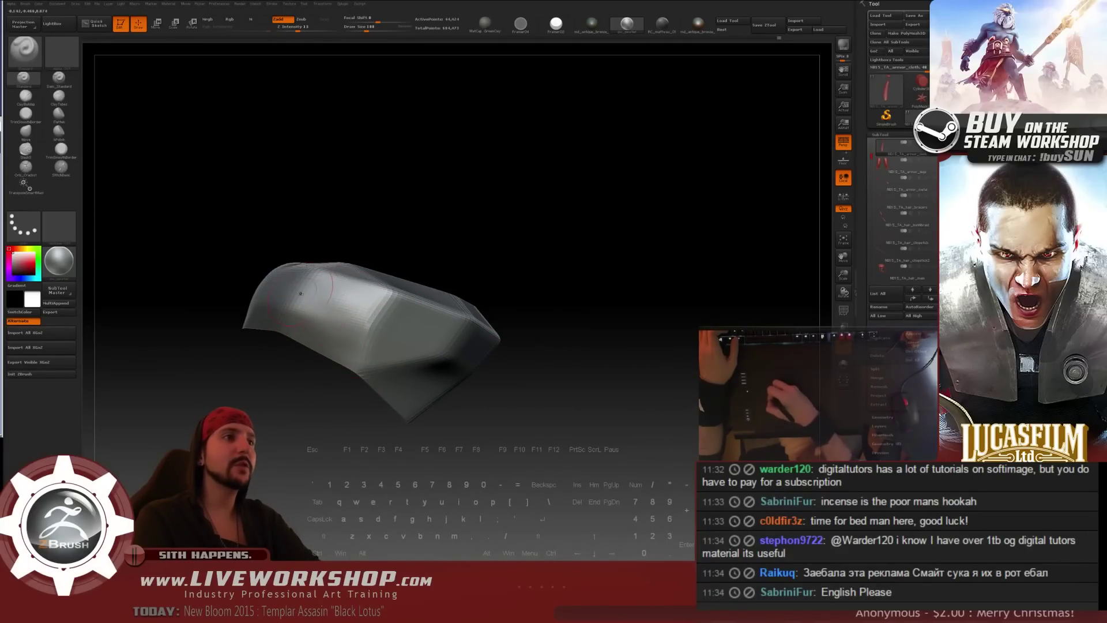
mouse_move(430, 276)
mouse_down()
mouse_move(548, 248)
mouse_move(406, 242)
mouse_move(484, 233)
mouse_up()
key(shift)
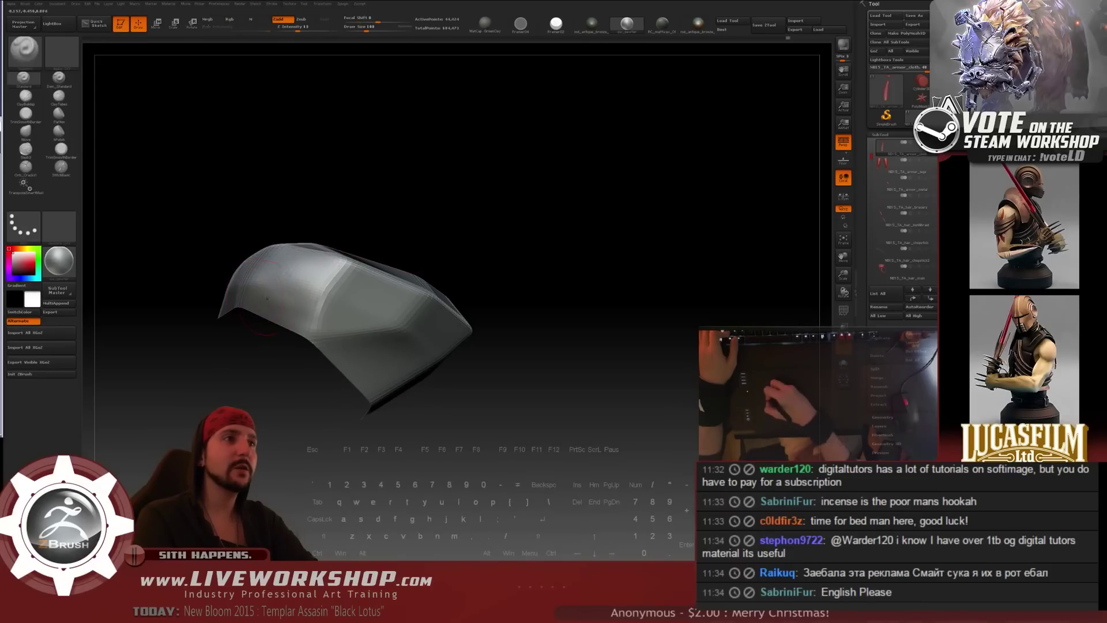
key(shift)
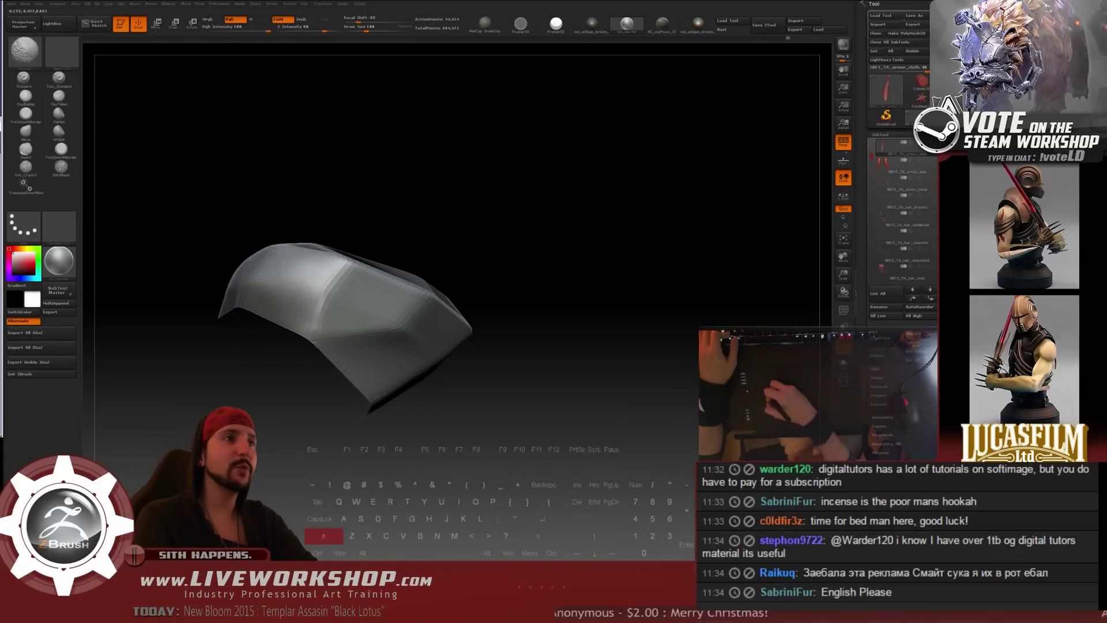
- Build up the band's angled side facet and smooth the hard creases around its corner ridge
drag(461, 254, 477, 206)
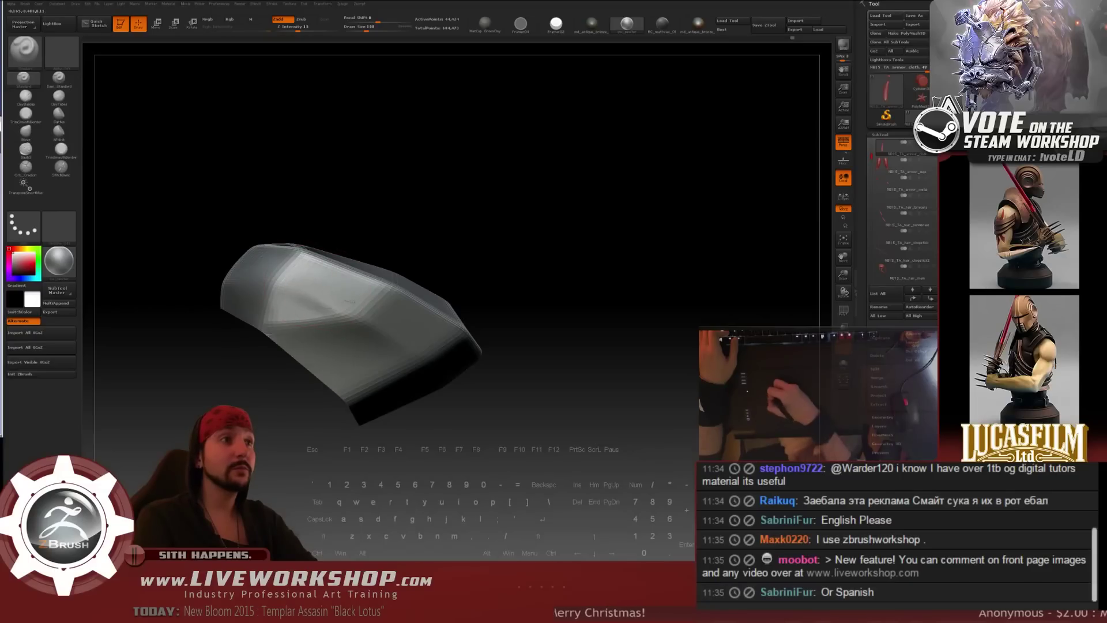
drag(398, 268, 318, 273)
key(shift)
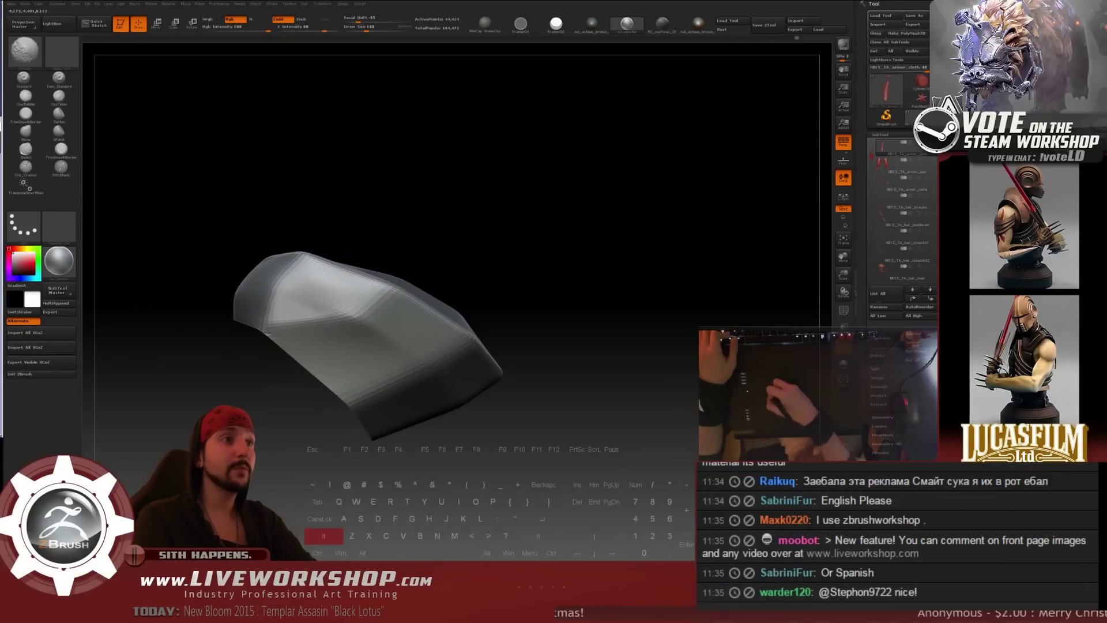
drag(318, 231, 317, 289)
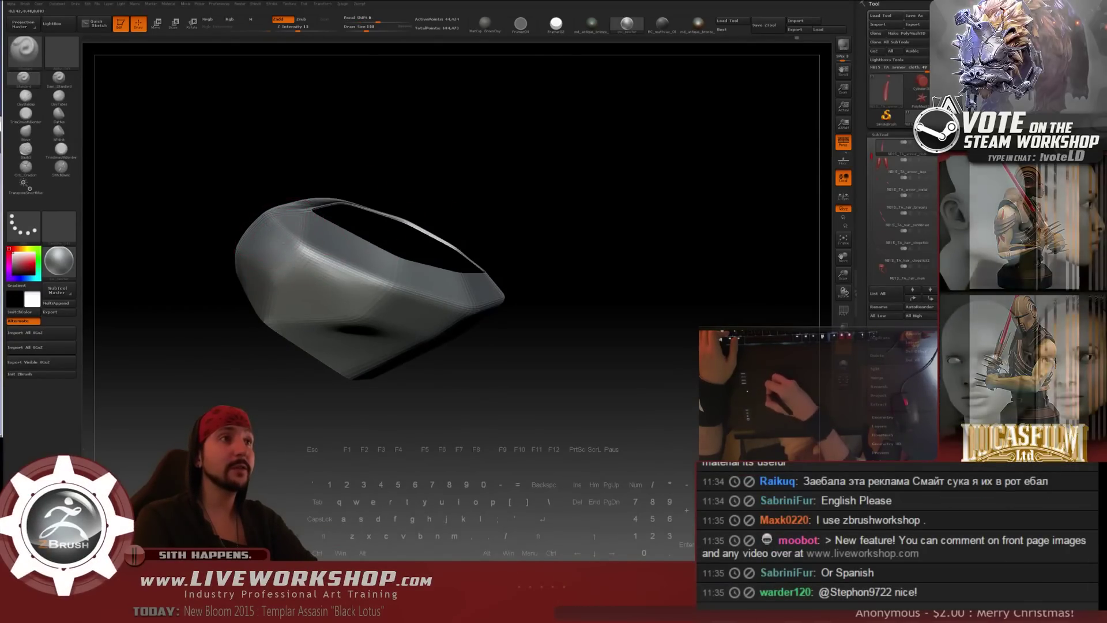
drag(551, 289, 319, 287)
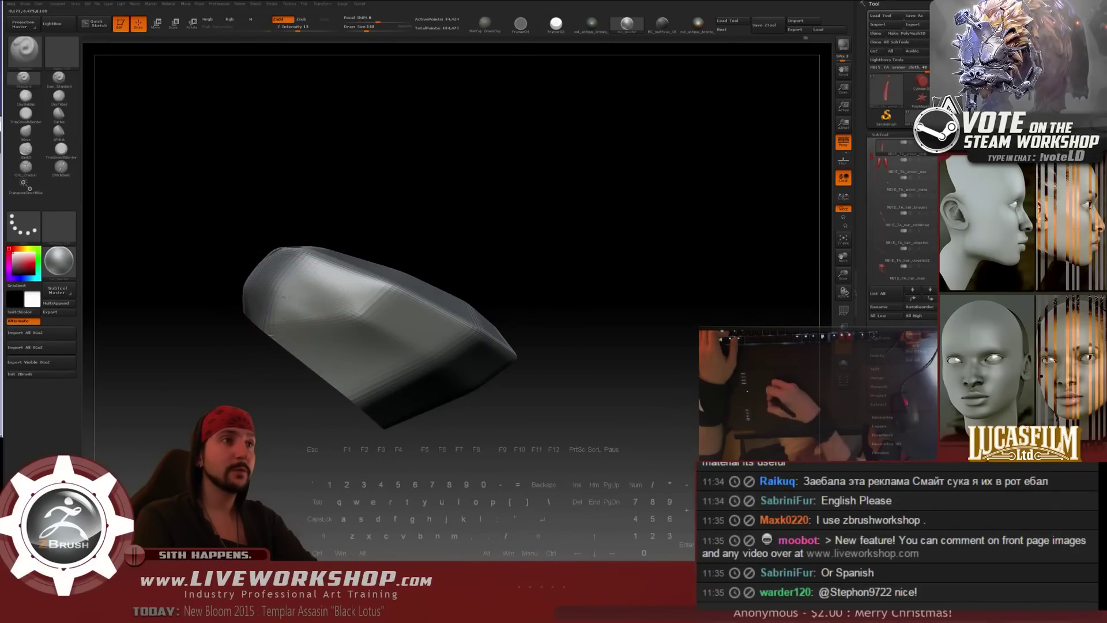
key(shift)
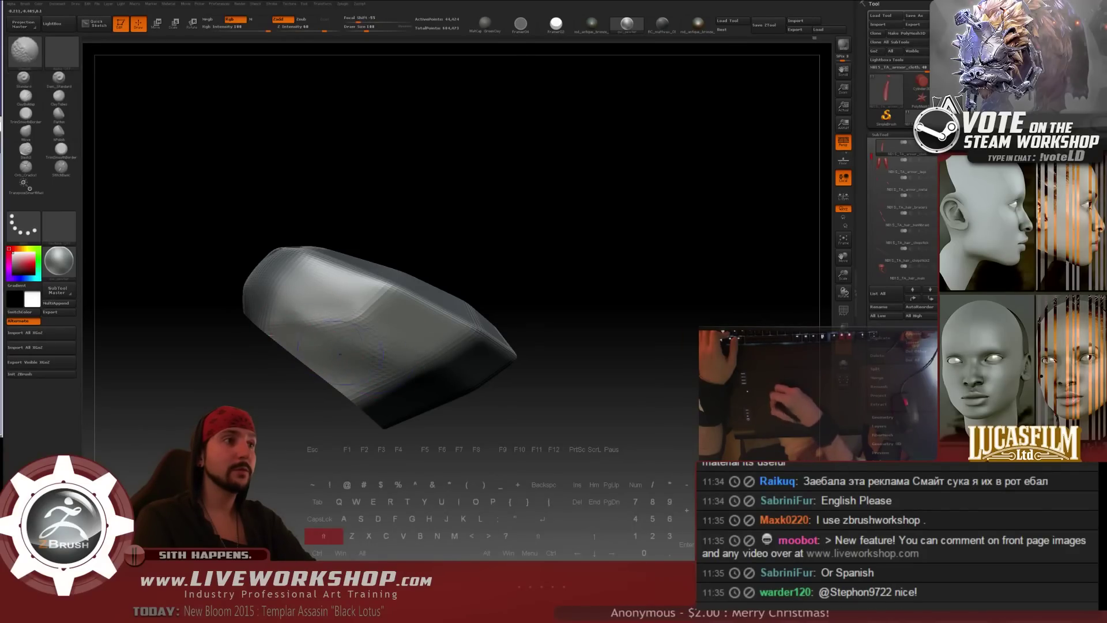
drag(522, 314, 375, 314)
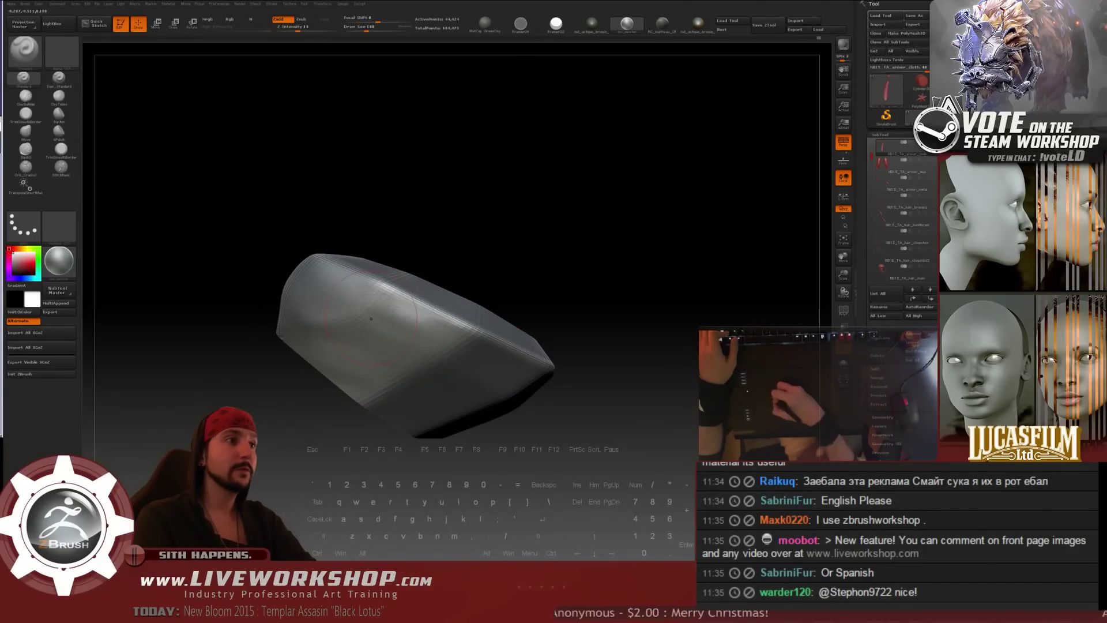
- Sculpt a soft, shallow fold across the band's broad side near the lower edge and smooth it into the surface
key(alt)
drag(594, 300, 529, 277)
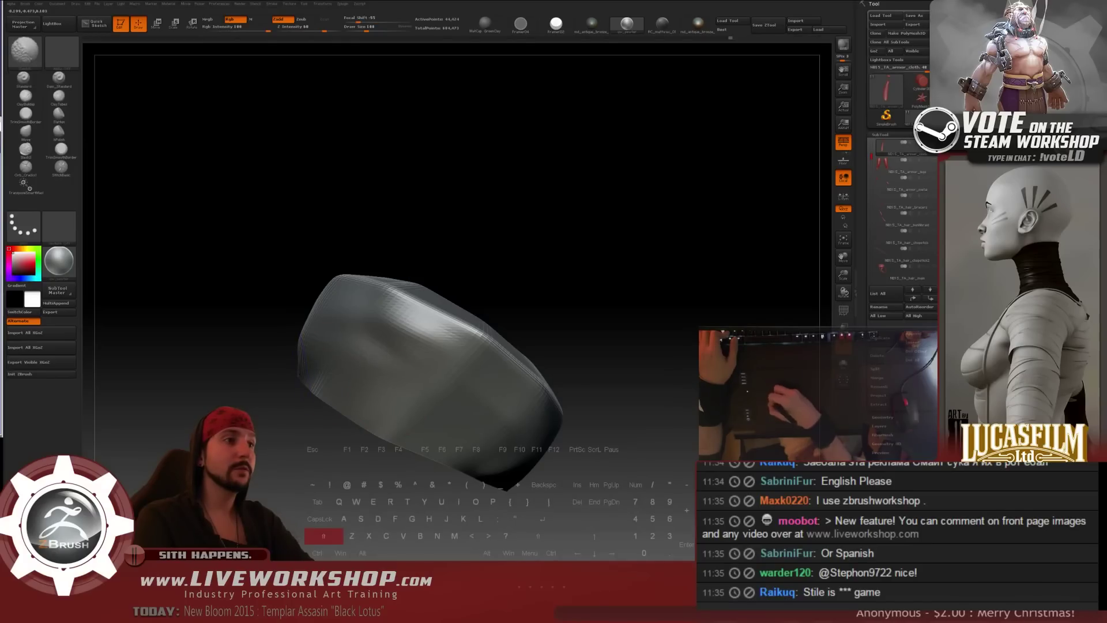
mouse_move(337, 363)
shift+mouse_down()
mouse_move(294, 370)
mouse_move(398, 386)
shift+mouse_up()
drag(600, 265, 472, 209)
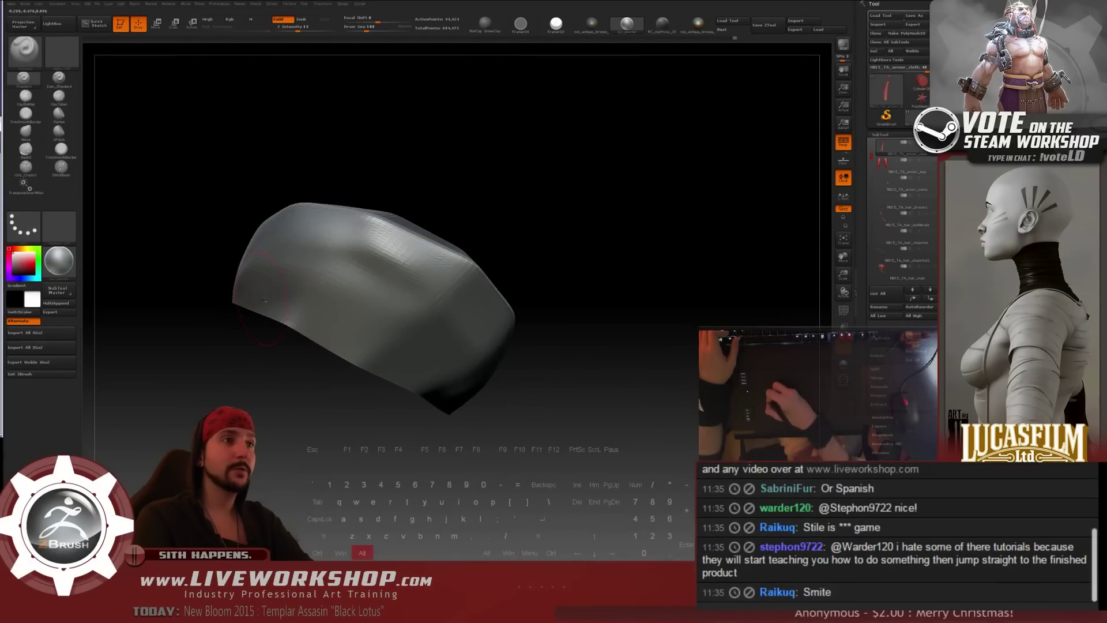
drag(600, 296, 346, 271)
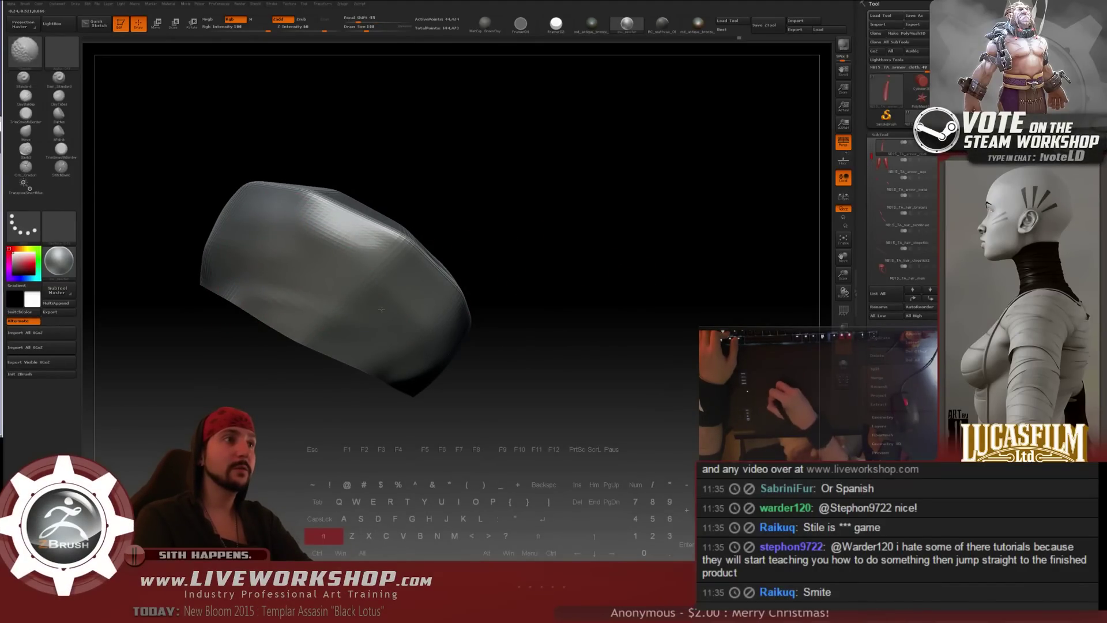
drag(552, 291, 484, 230)
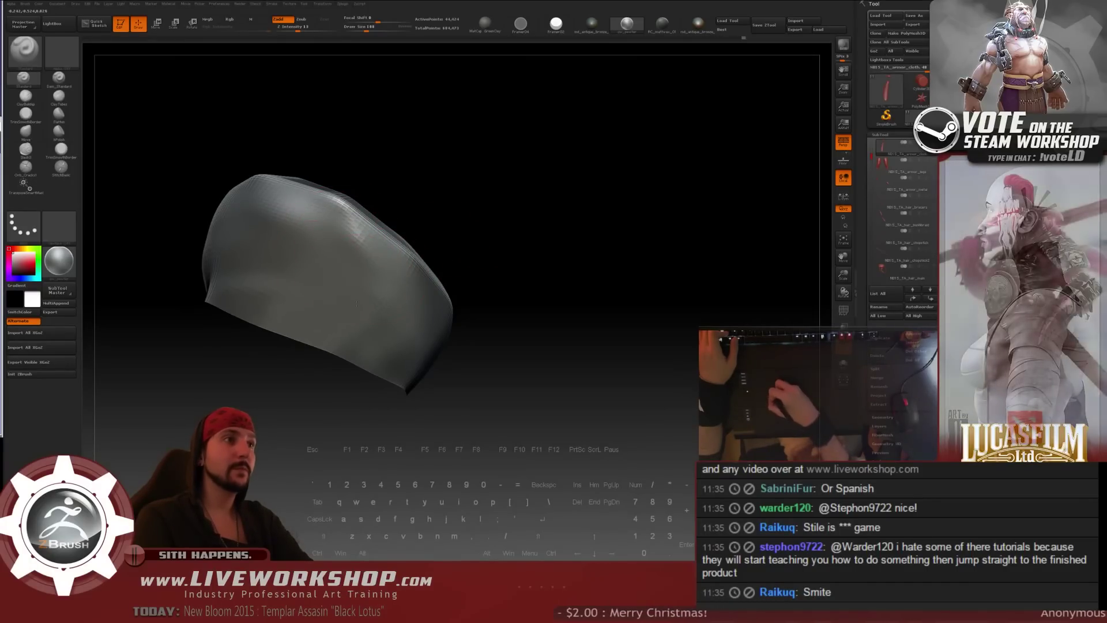
key(shift)
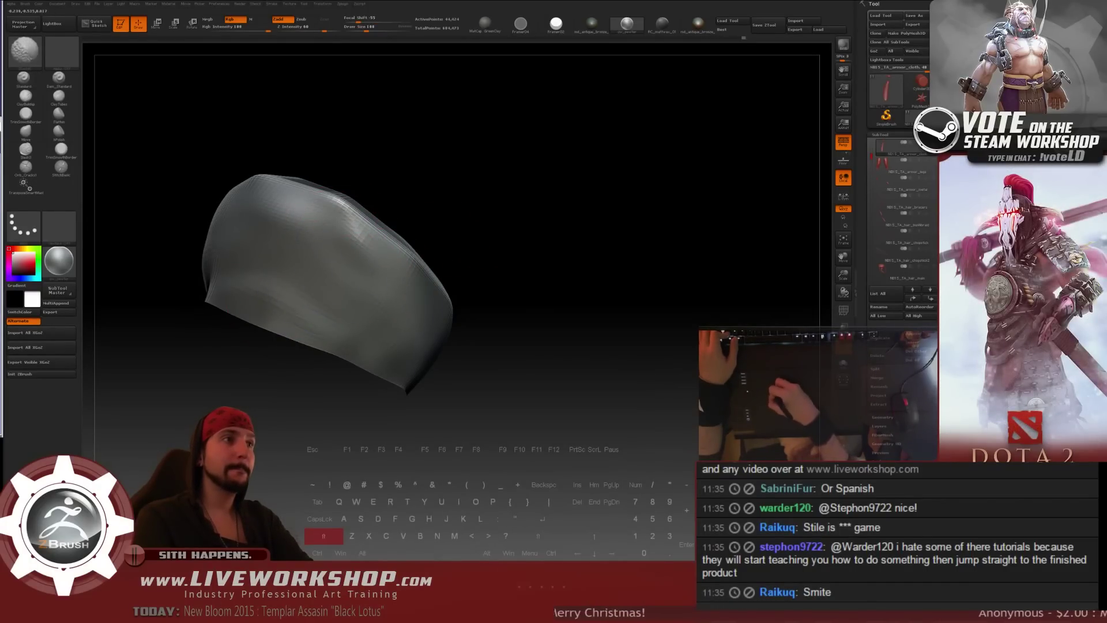
key(shift)
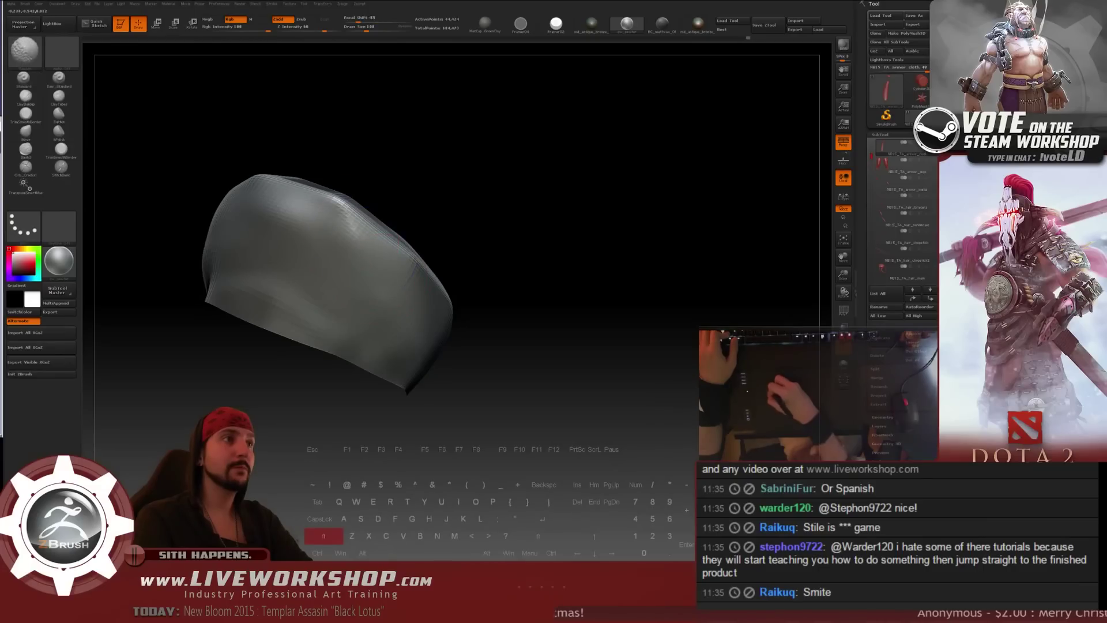
- Refine and smooth the ridge below the band's opening and the rounded end of its side
drag(457, 209, 424, 193)
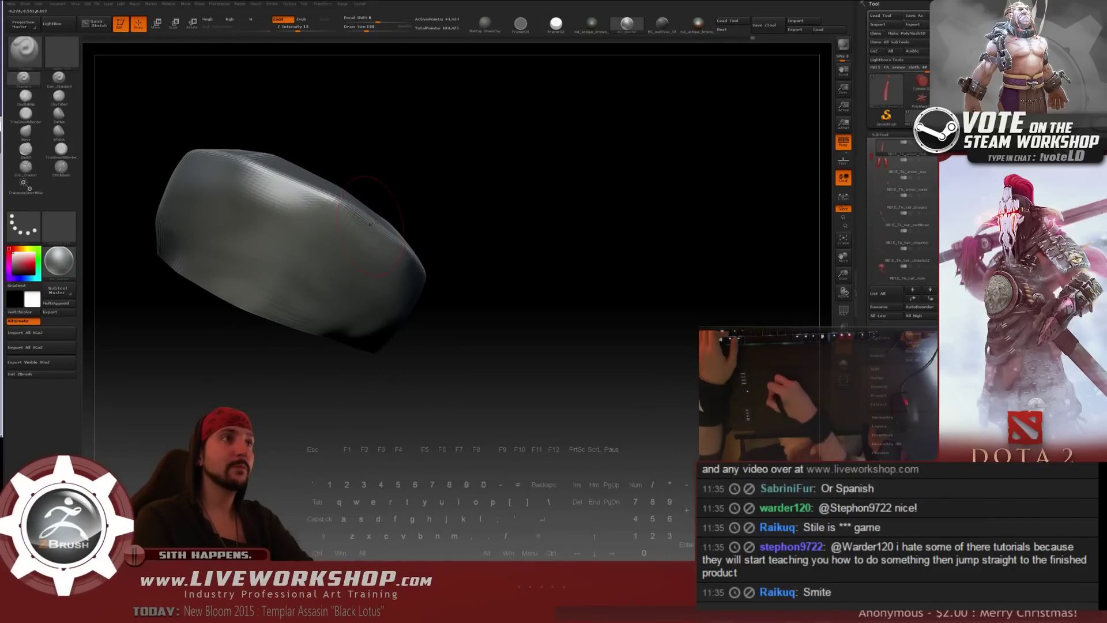
drag(370, 224, 316, 183)
key(shift)
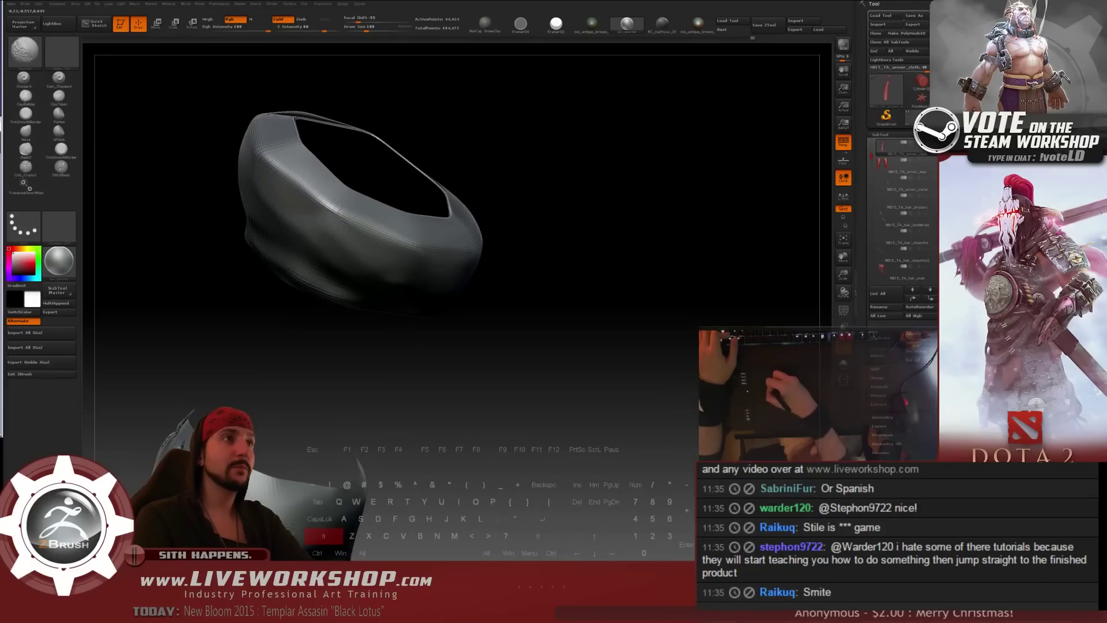
drag(566, 260, 557, 212)
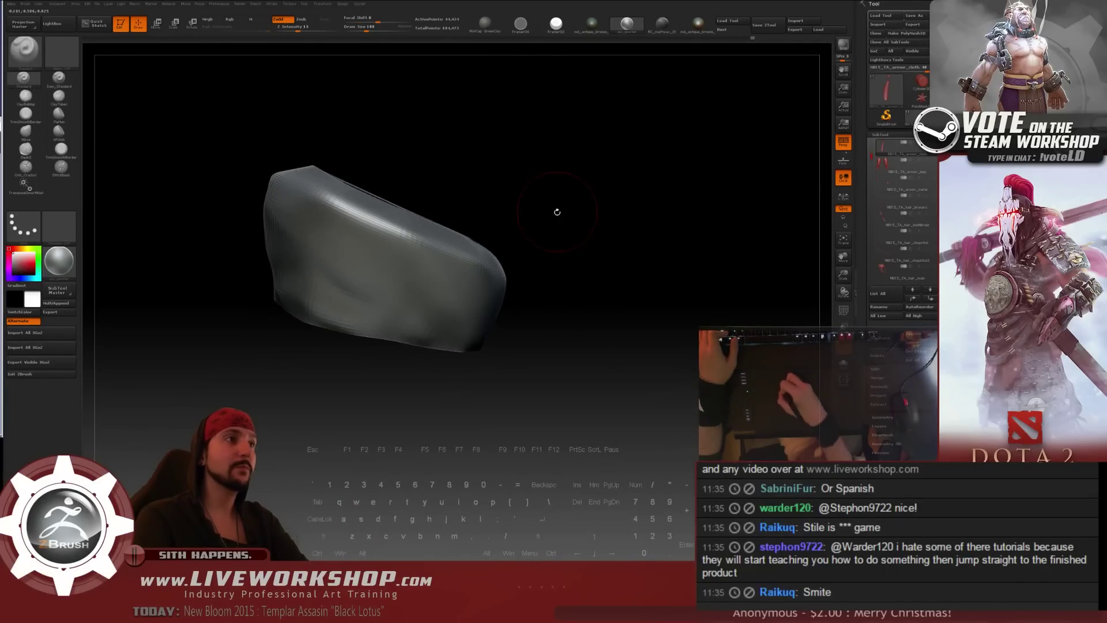
drag(476, 270, 443, 286)
mouse_move(557, 248)
mouse_down()
mouse_move(581, 225)
mouse_move(501, 195)
mouse_move(531, 223)
mouse_move(541, 286)
mouse_up()
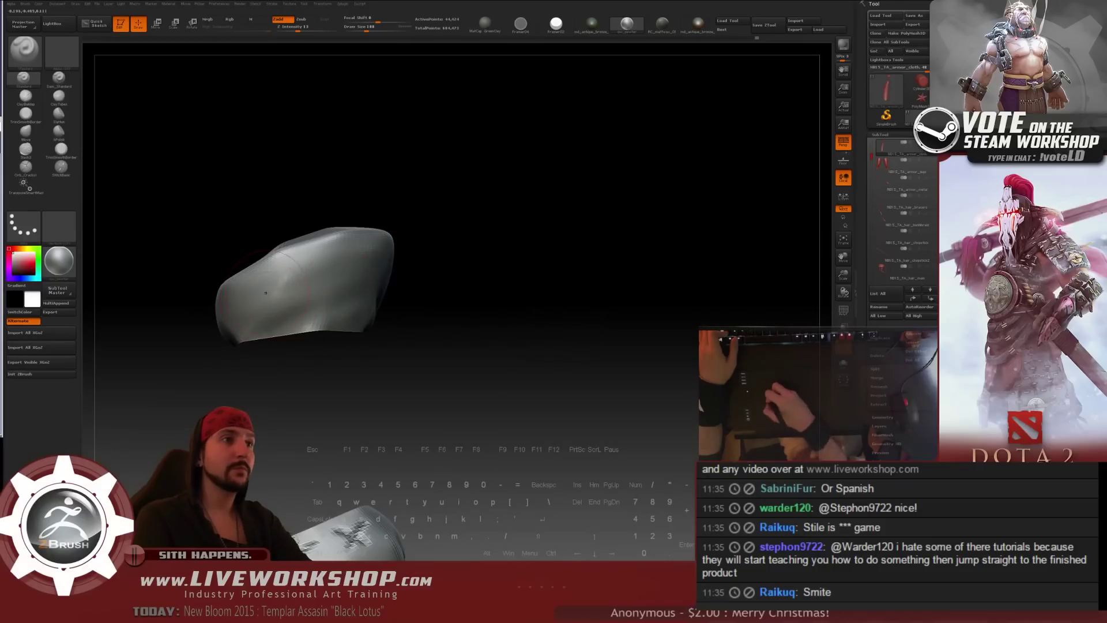
- Shape the band's opposite side and smooth the sharp peak along its arched lower edge
drag(412, 282, 323, 287)
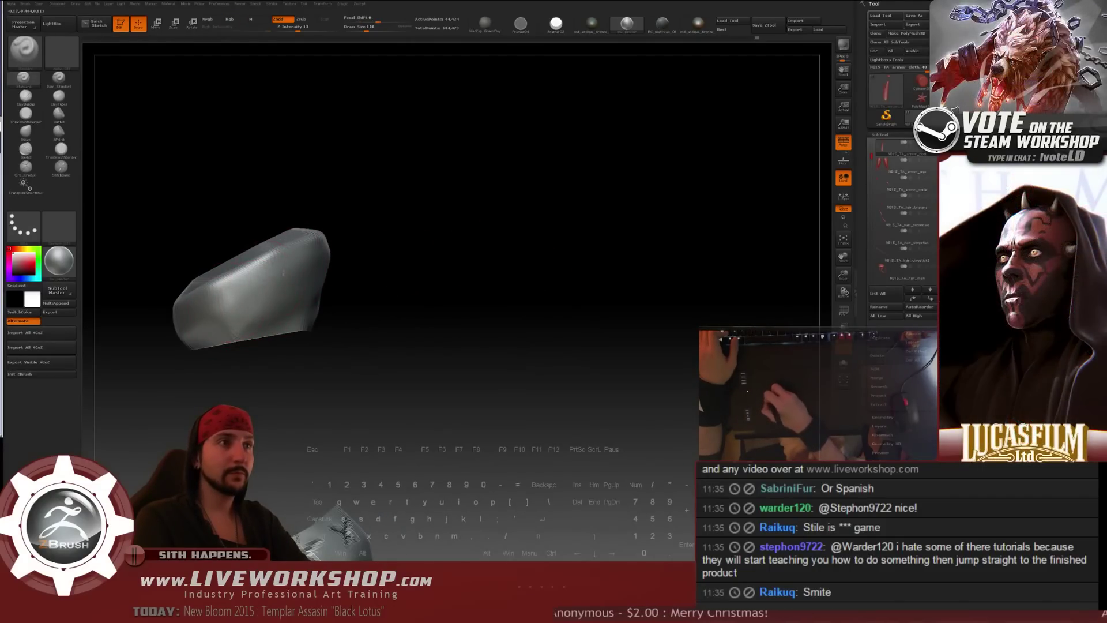
drag(430, 263, 385, 297)
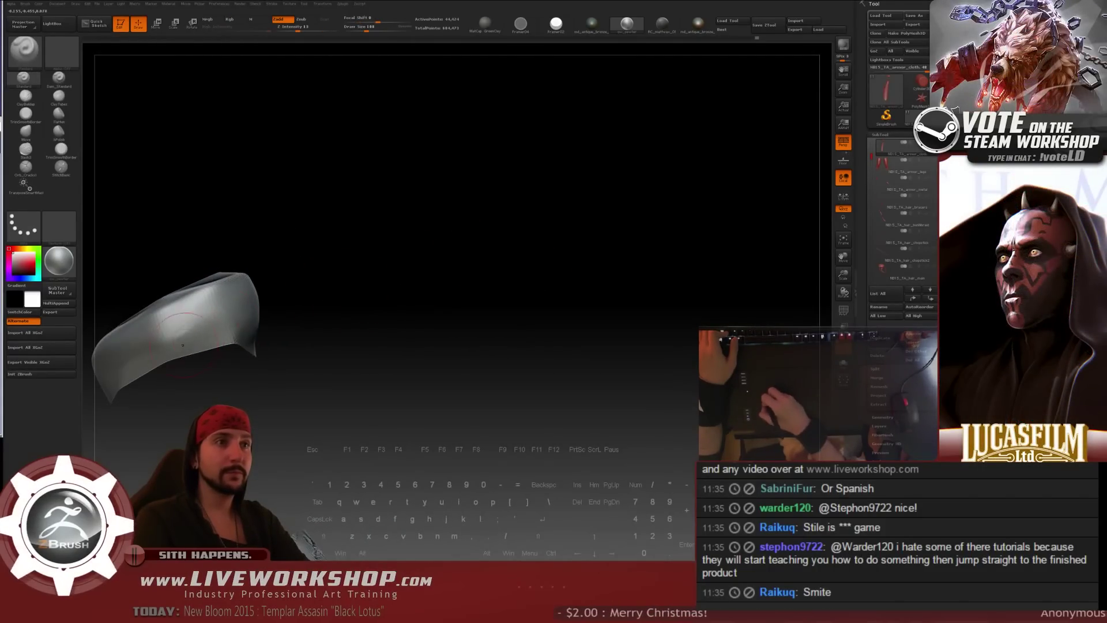
drag(305, 276, 358, 284)
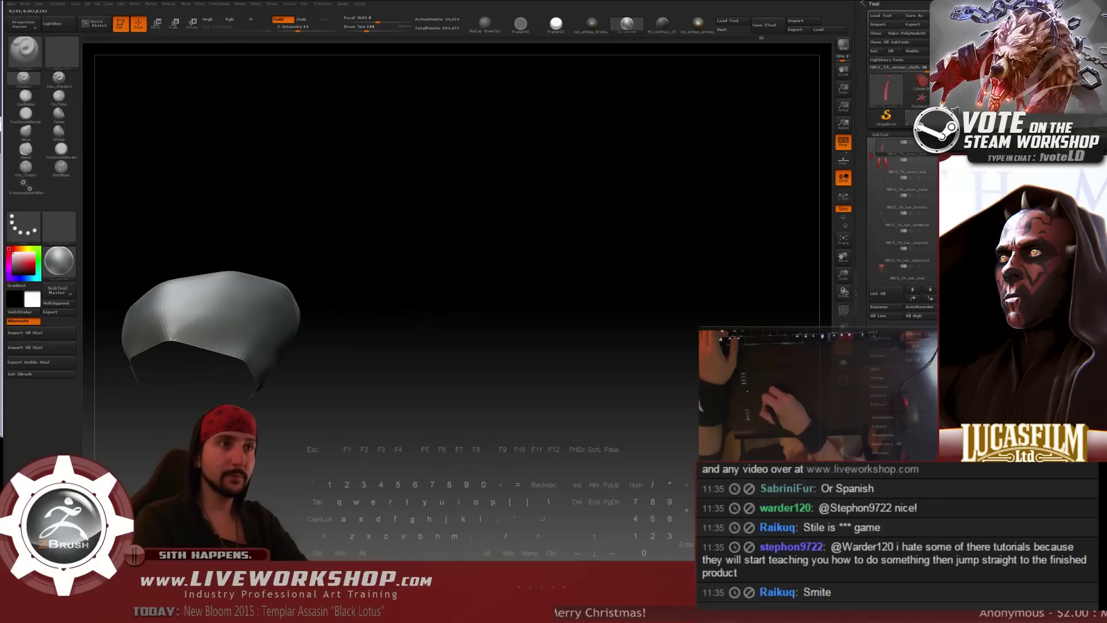
key(shift)
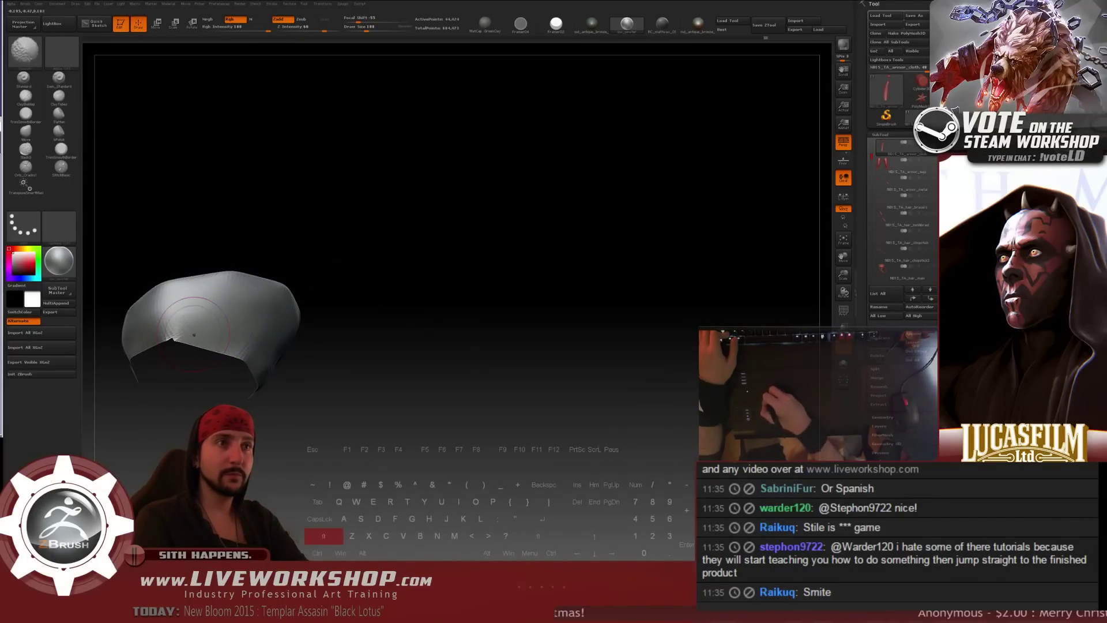
drag(193, 334, 251, 344)
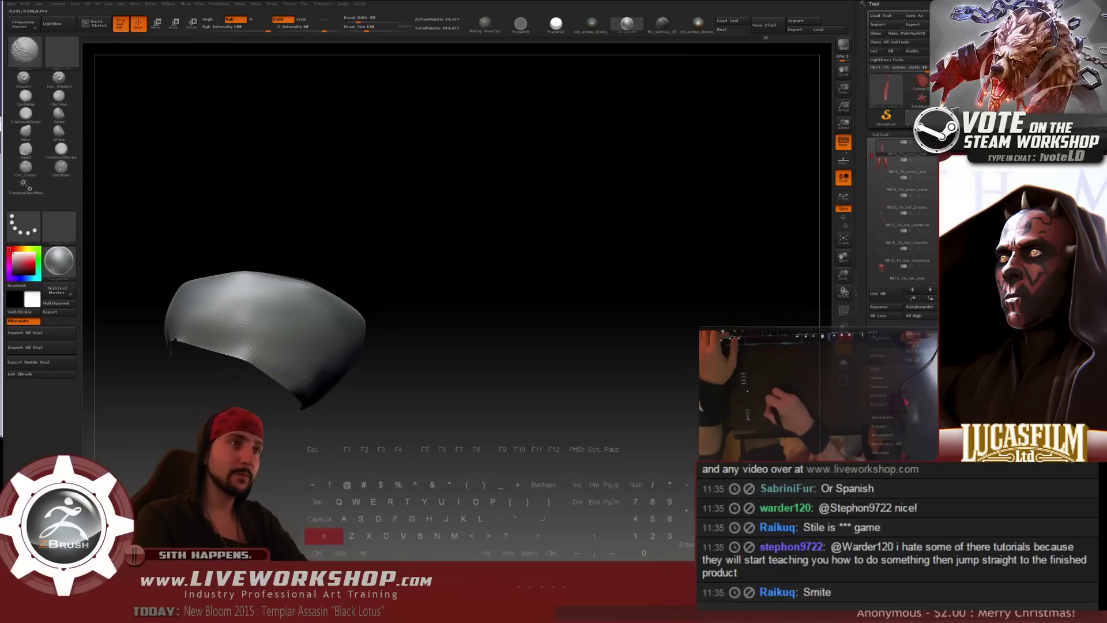
mouse_move(339, 365)
mouse_down()
mouse_move(453, 156)
mouse_move(517, 329)
mouse_move(527, 193)
mouse_move(547, 260)
mouse_move(521, 292)
mouse_move(487, 243)
mouse_up()
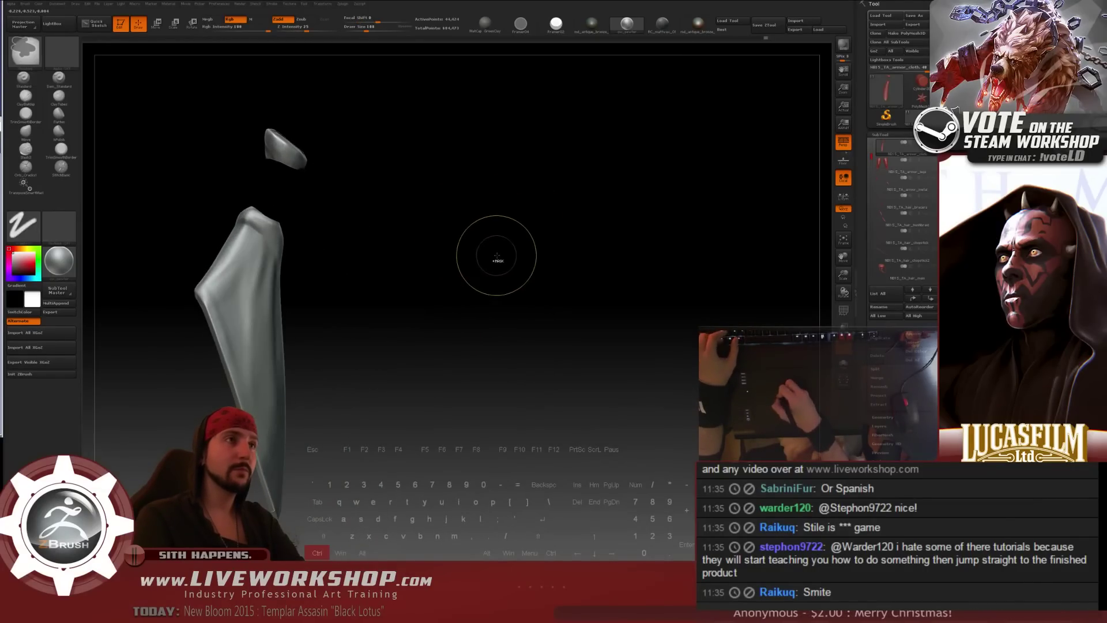
- Reveal the hidden geometry and isolate the faceted sleeve-like piece by hiding the finished forearm armour and band
ctrl+shift+click(554, 268)
drag(620, 252, 588, 302)
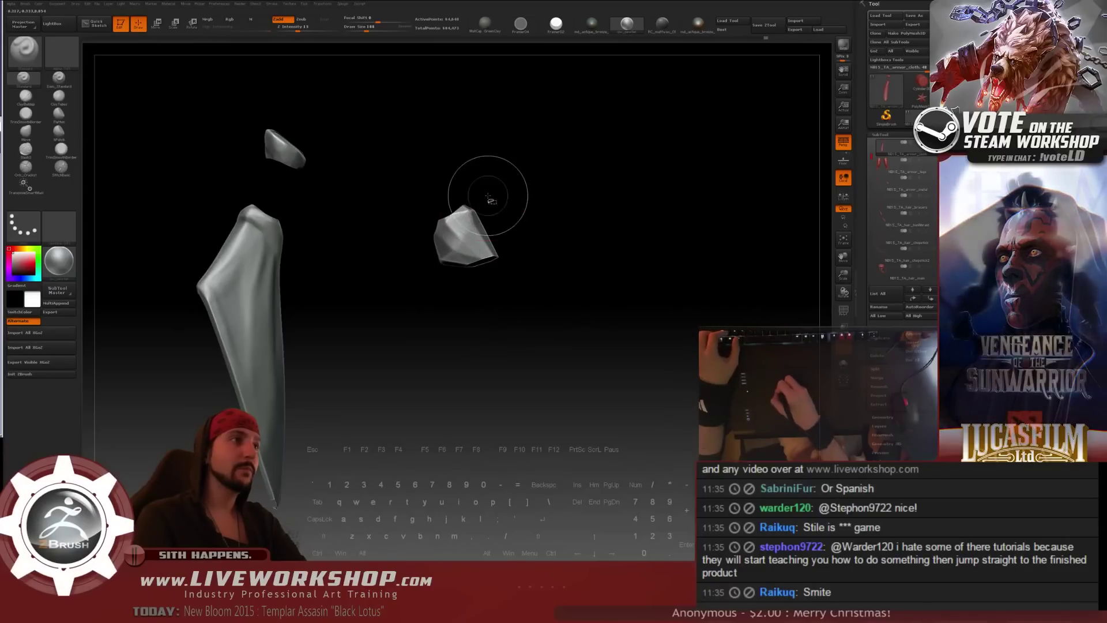
mouse_move(412, 175)
ctrl+alt+shift+mouse_down()
mouse_move(314, 102)
mouse_move(403, 243)
mouse_move(398, 294)
mouse_move(537, 173)
mouse_move(589, 232)
mouse_move(719, 223)
mouse_move(394, 165)
ctrl+alt+shift+mouse_up()
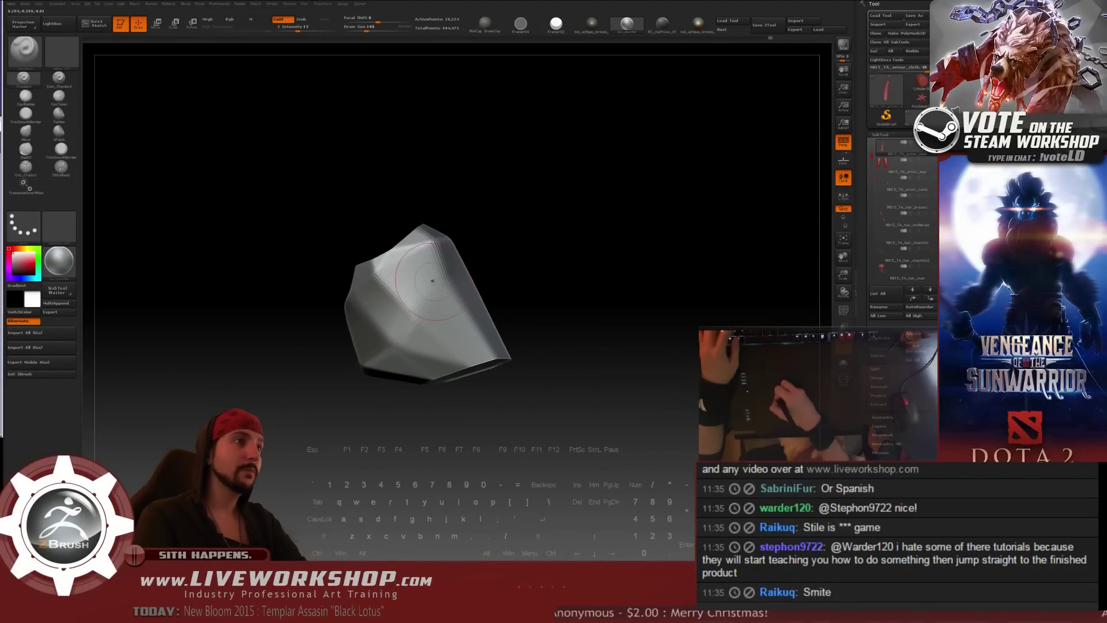
drag(590, 249, 455, 269)
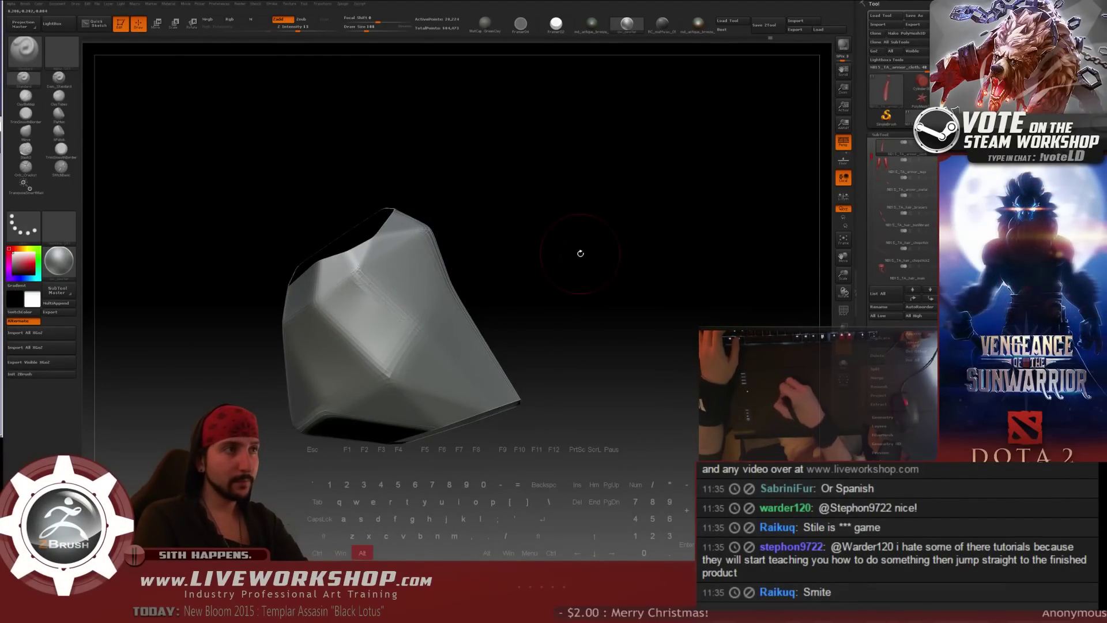
- Build up the faceted piece's broad front between its two openings and soften the hard creases near its upper corner
drag(580, 253, 344, 273)
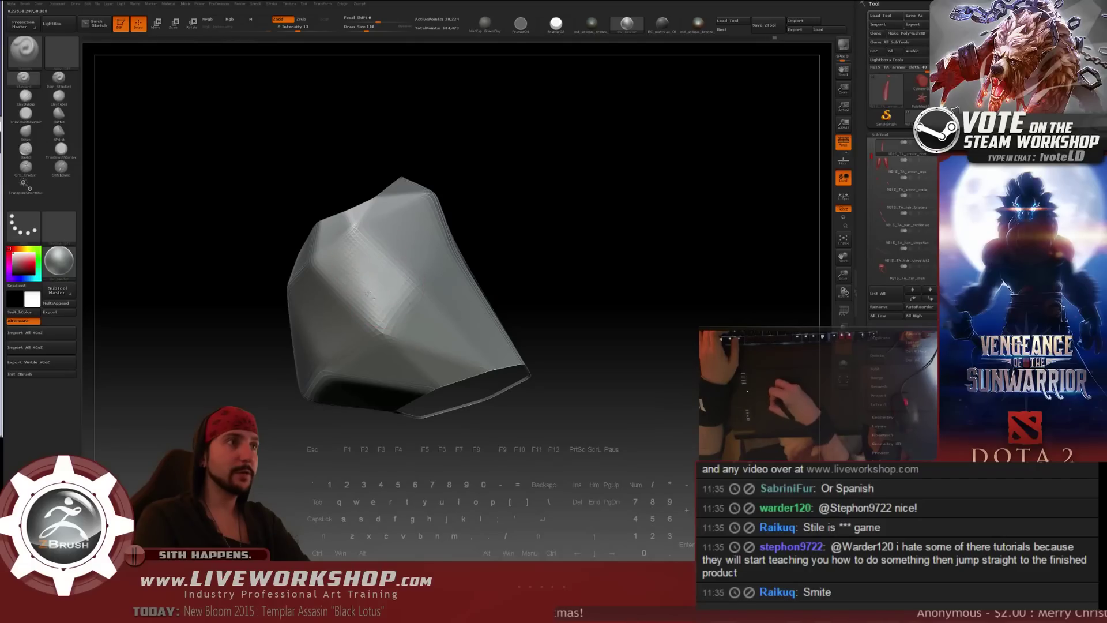
mouse_move(554, 205)
mouse_down()
mouse_move(526, 195)
mouse_move(535, 207)
mouse_up()
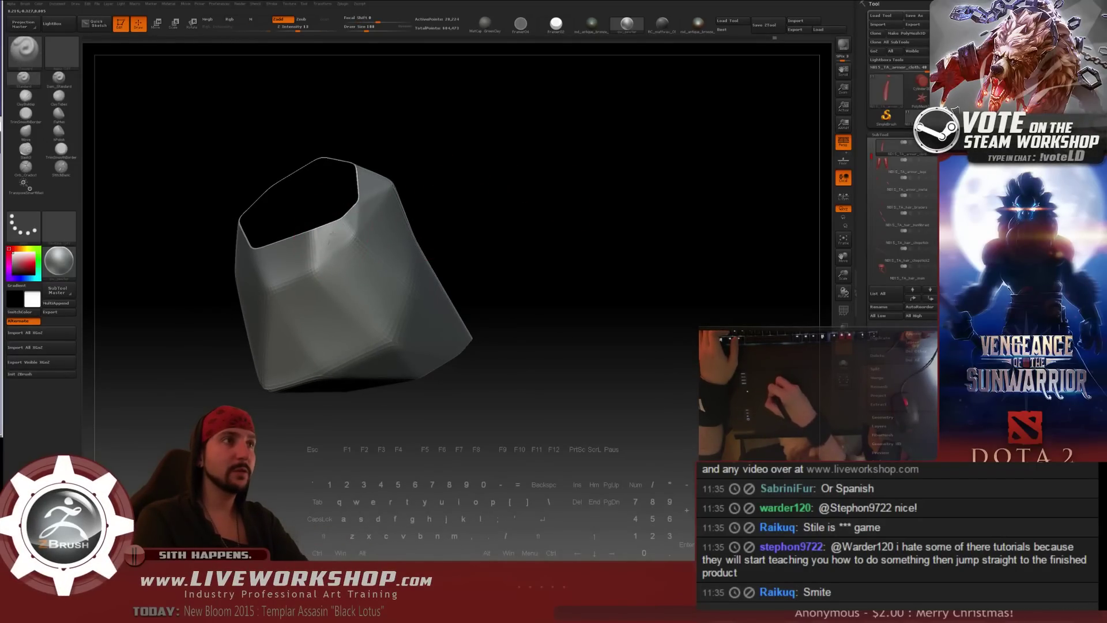
drag(449, 222, 465, 199)
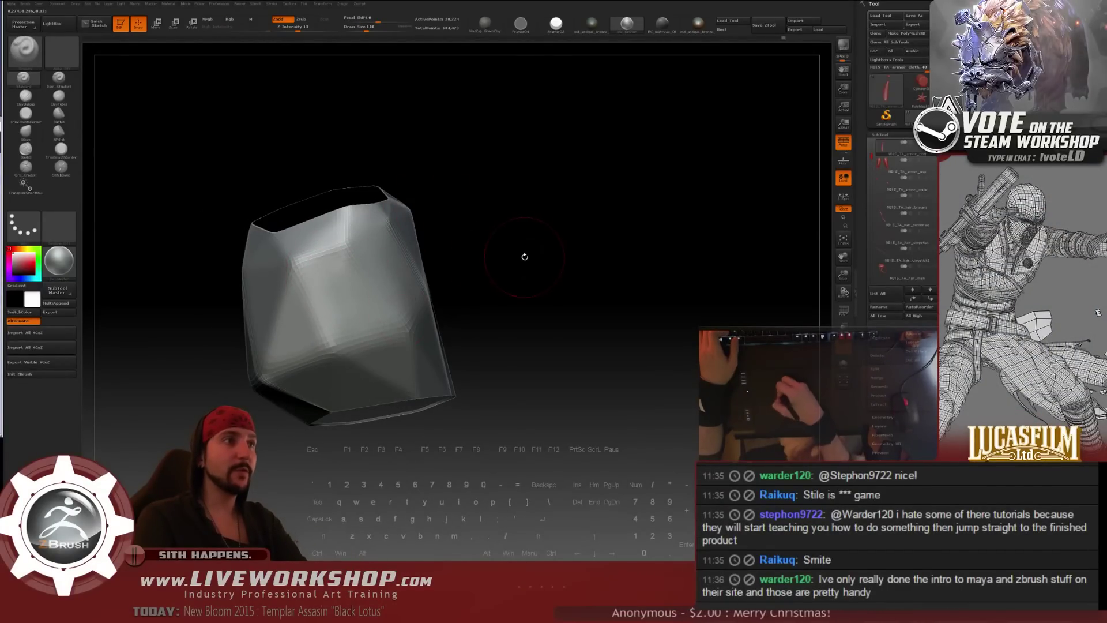
drag(525, 256, 518, 211)
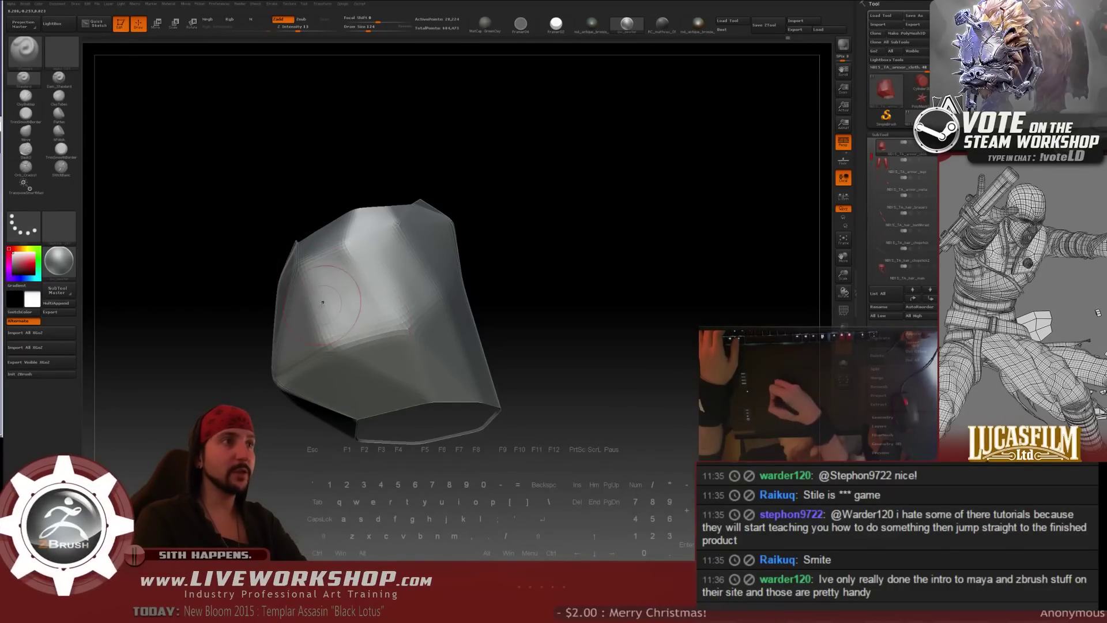
mouse_move(672, 203)
mouse_down()
mouse_move(677, 185)
mouse_move(663, 192)
mouse_up()
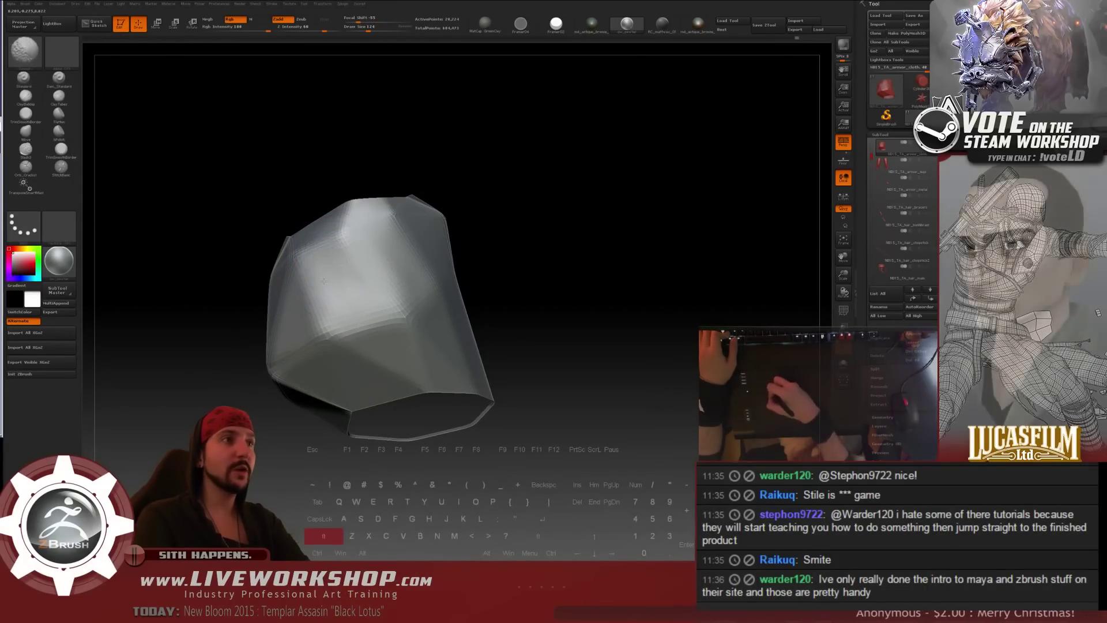
drag(588, 225, 420, 259)
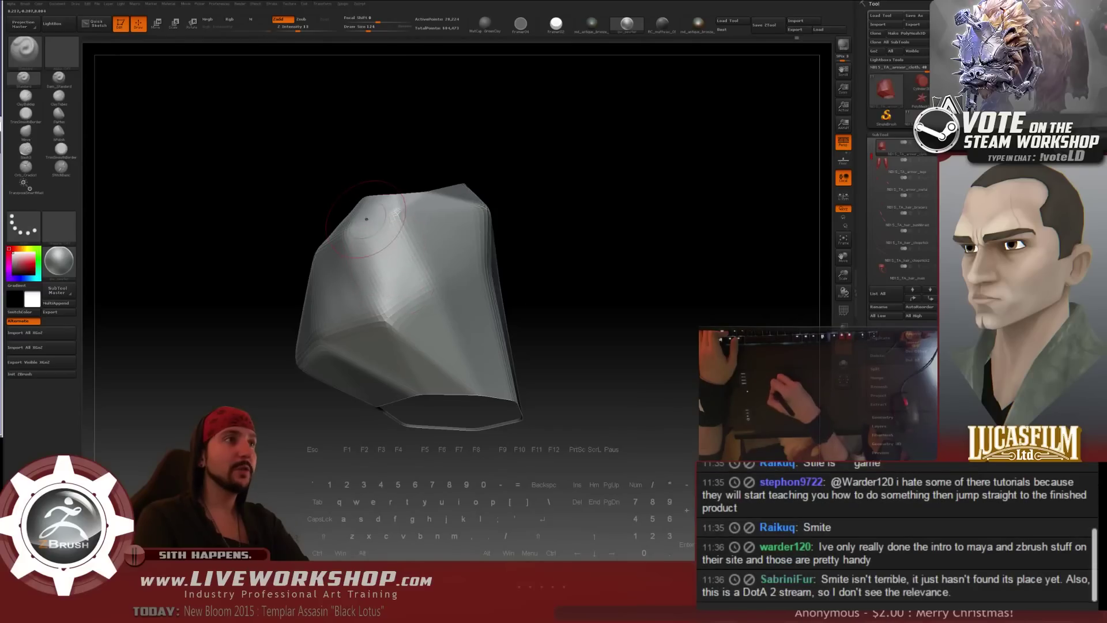
- Sculpt the facets around the front's central peak and smooth the creases running toward the lower opening
drag(522, 248, 517, 212)
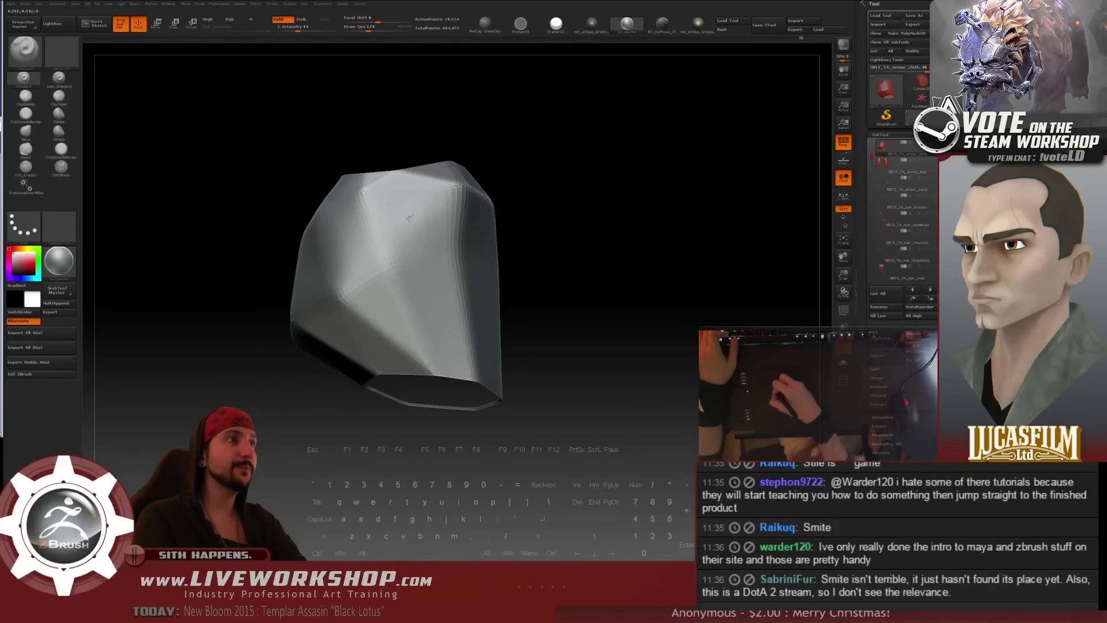
drag(569, 176, 555, 177)
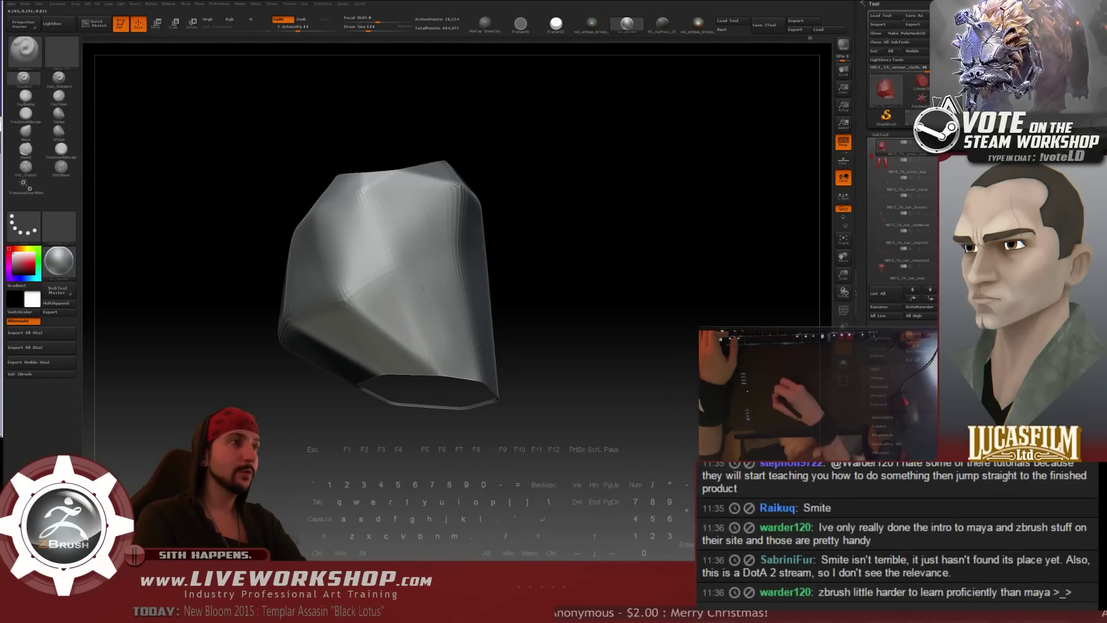
key(shift)
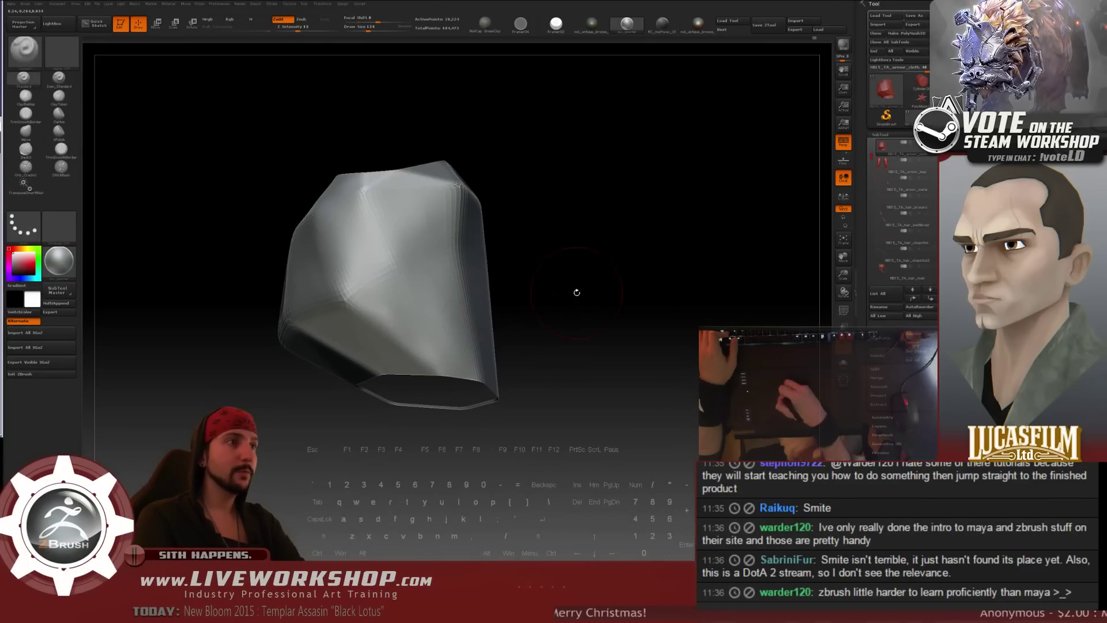
drag(575, 289, 386, 355)
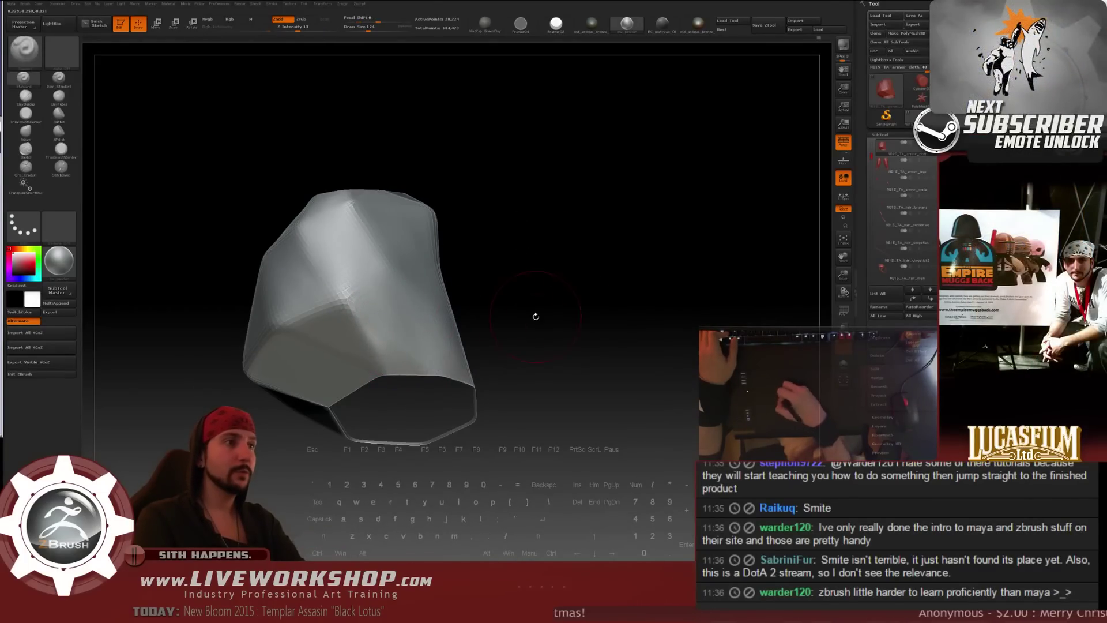
drag(554, 329, 330, 324)
key(shift)
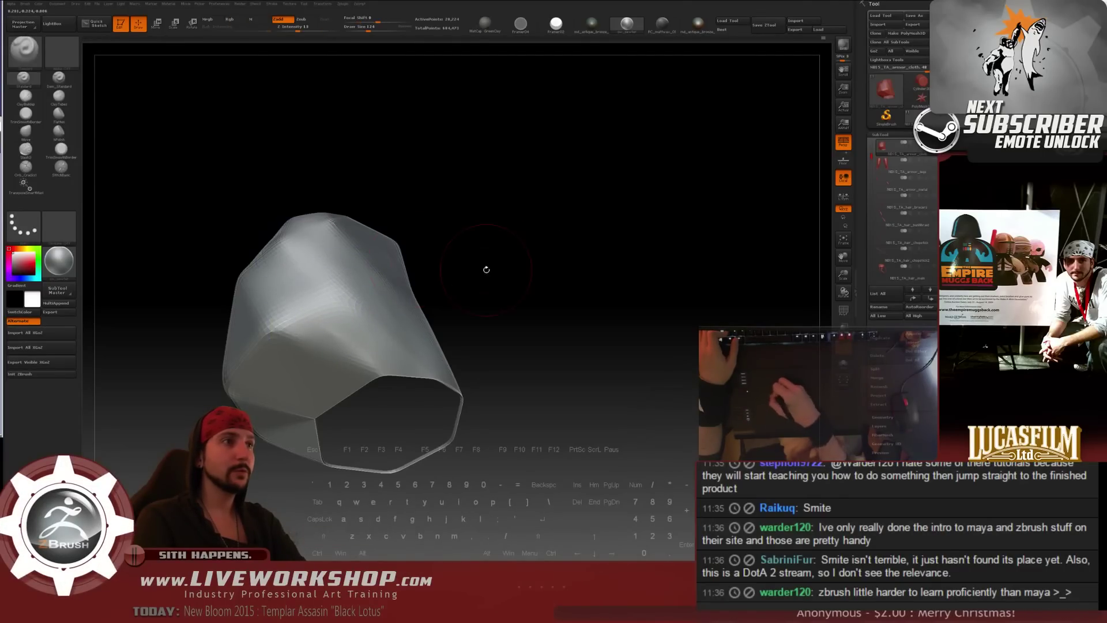
- Enlarge the brush and fill out the flat facets above the lower opening, smoothing them into the surrounding surface
drag(484, 267, 243, 331)
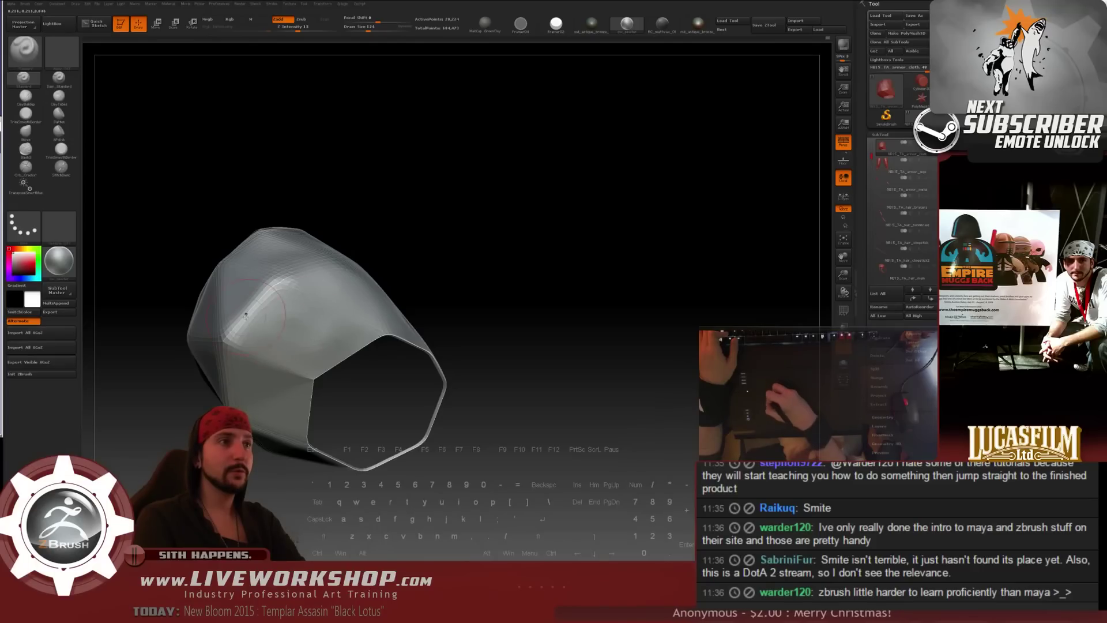
key(s)
click(261, 326)
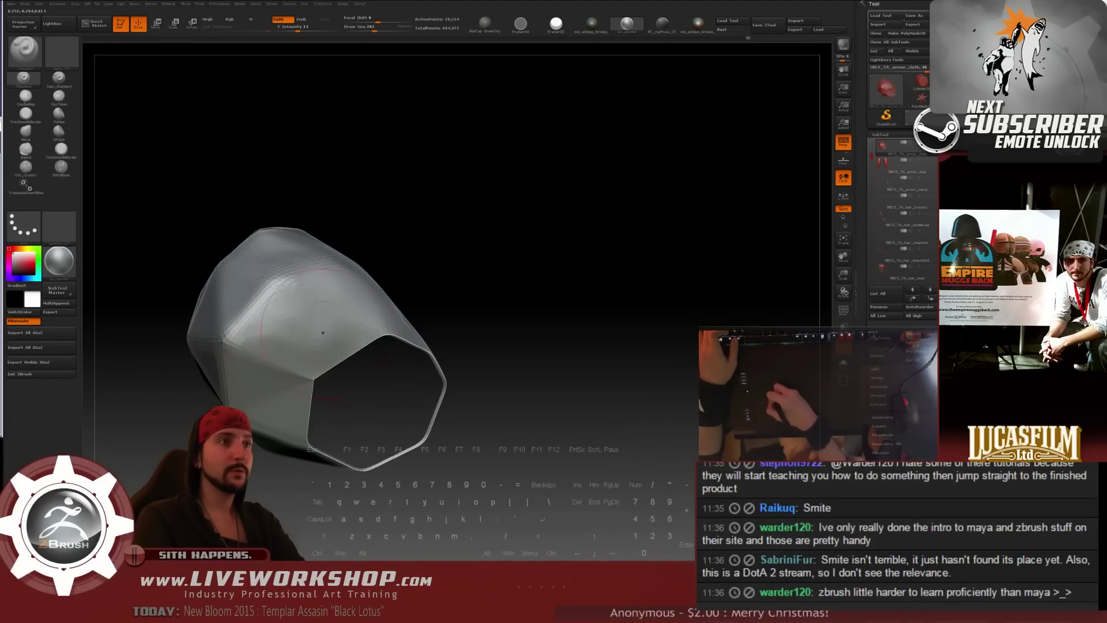
key(shift)
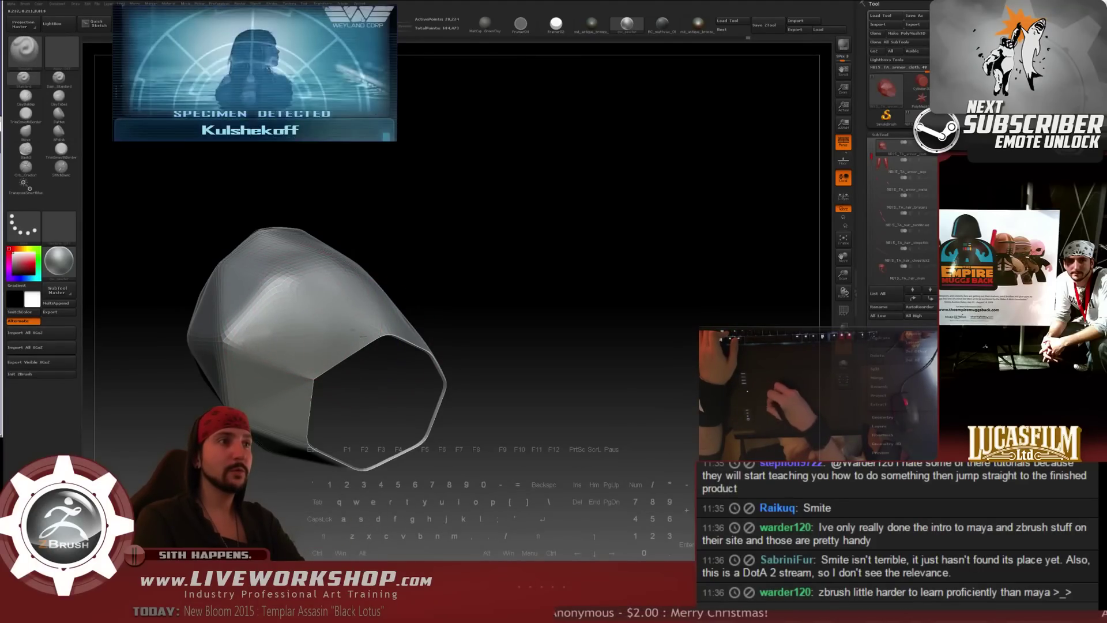
drag(511, 279, 546, 250)
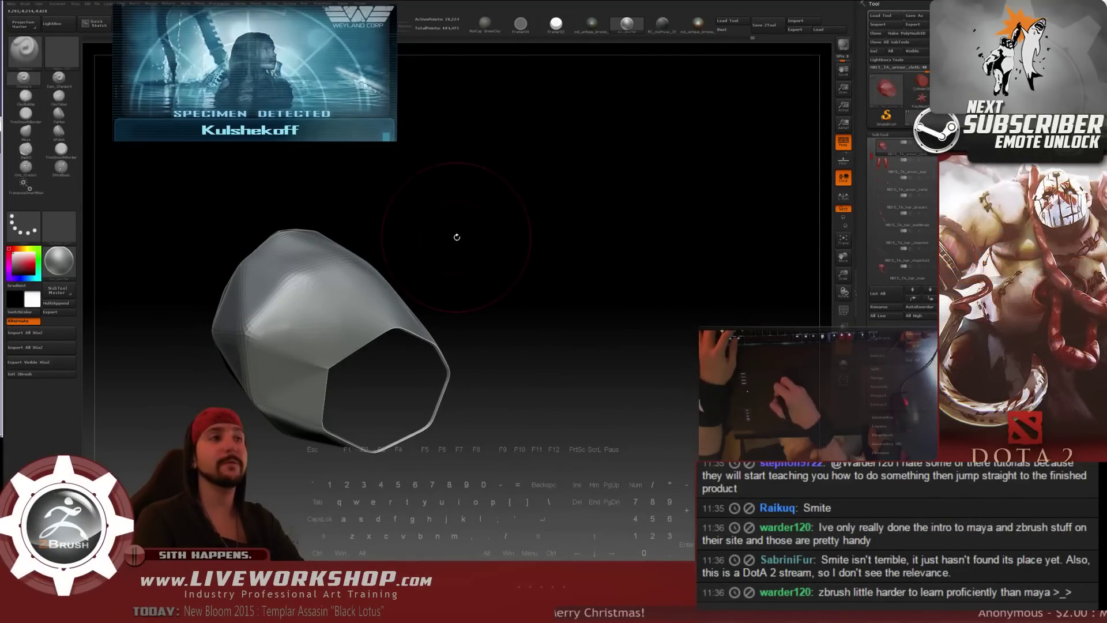
- Round the diagonal ridges on the piece's adjoining side and blend the faceted corner above the lower opening
drag(440, 230, 276, 263)
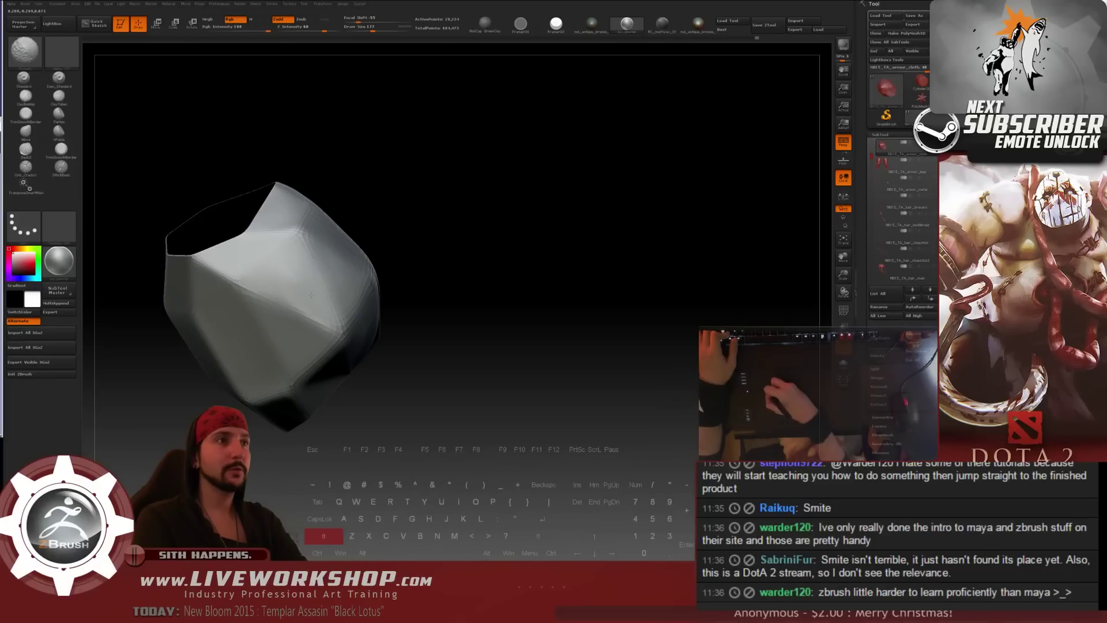
drag(398, 254, 281, 301)
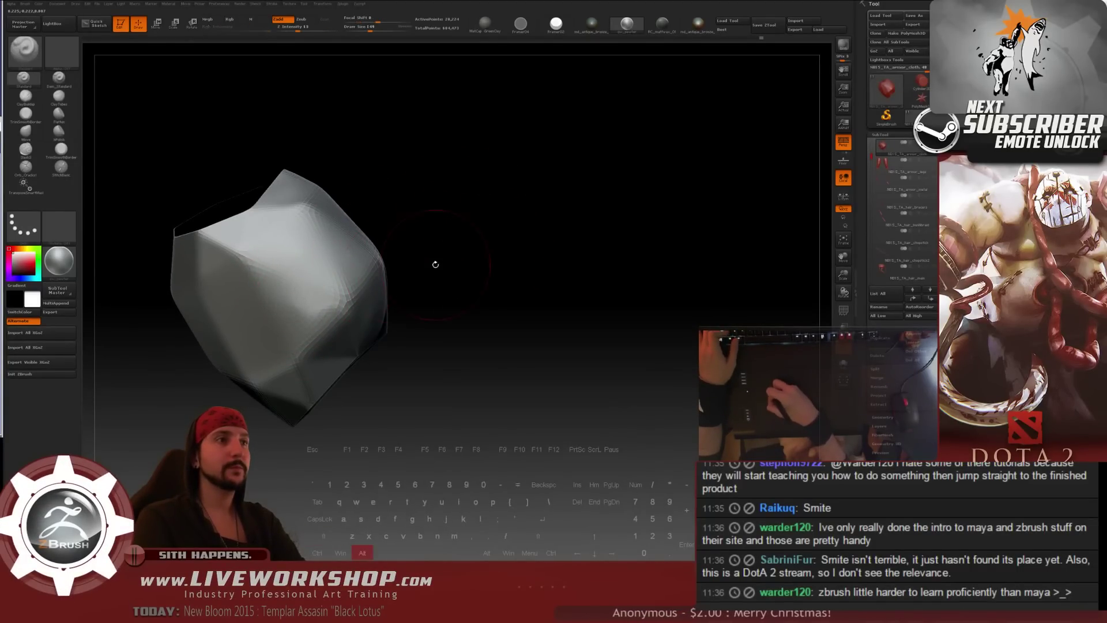
drag(434, 264, 283, 261)
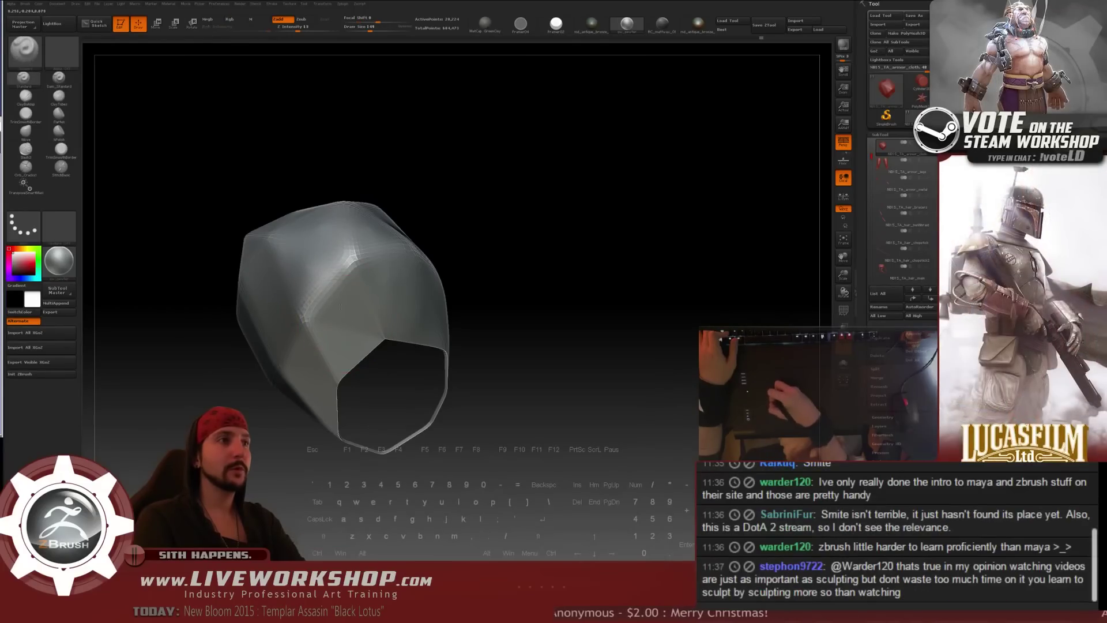
drag(568, 257, 524, 242)
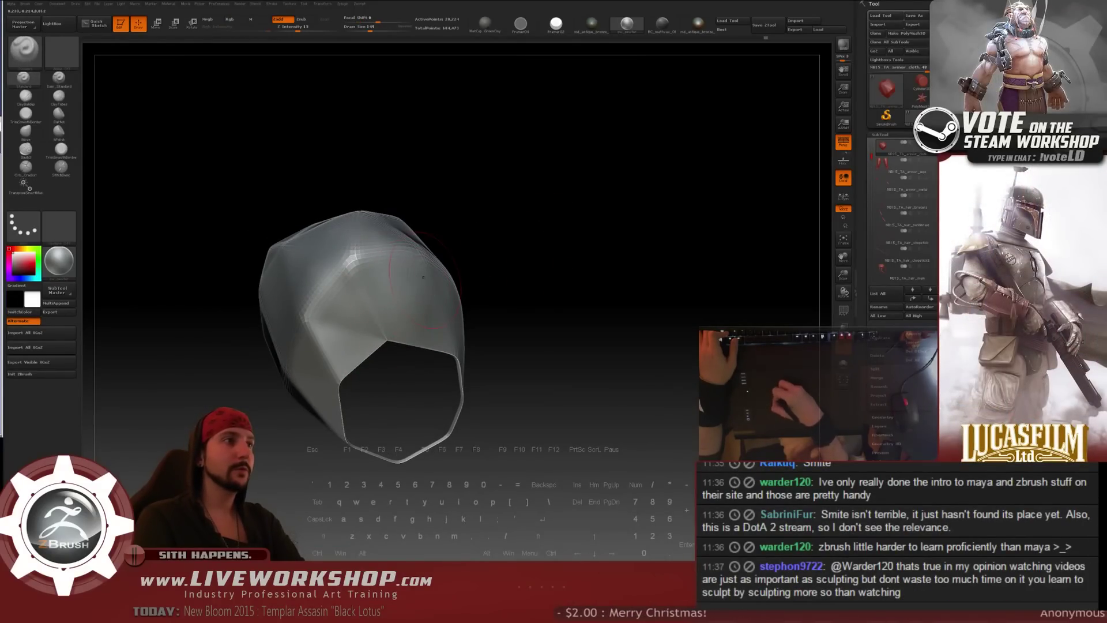
key(shift)
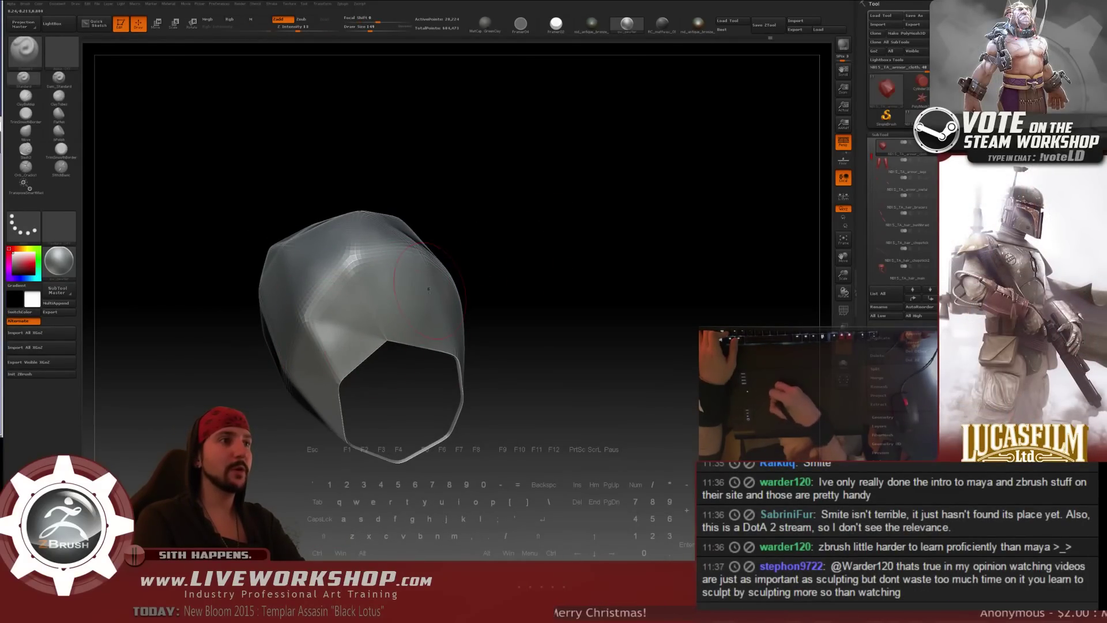
right_drag(428, 289, 342, 327)
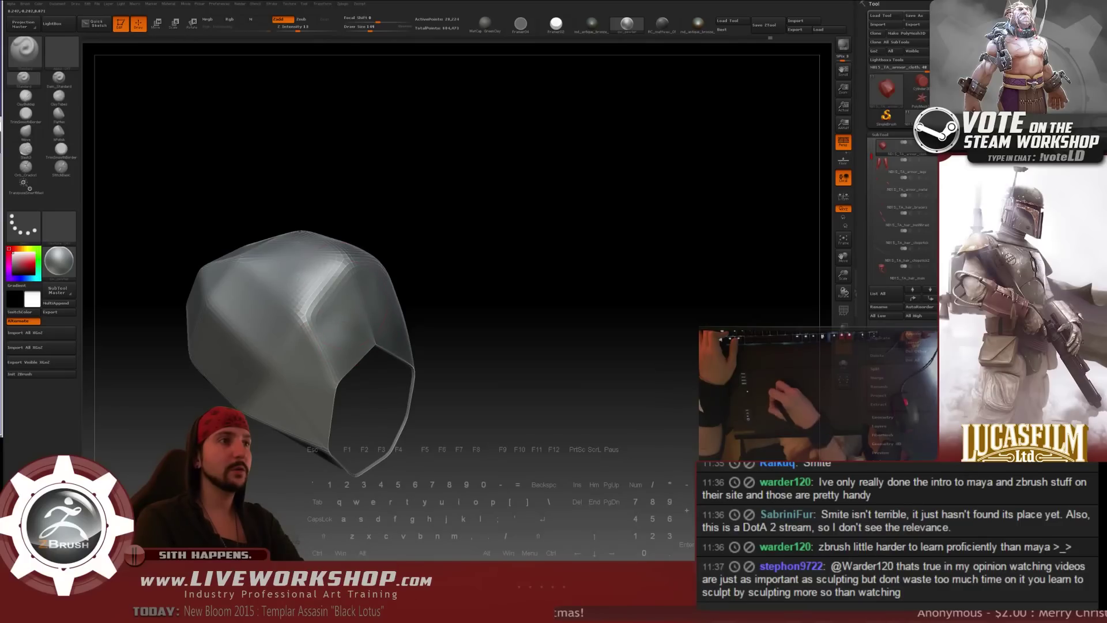
- Build up the broad side between the two openings into a rounder volume and smooth its facet edges
right_drag(462, 247, 302, 267)
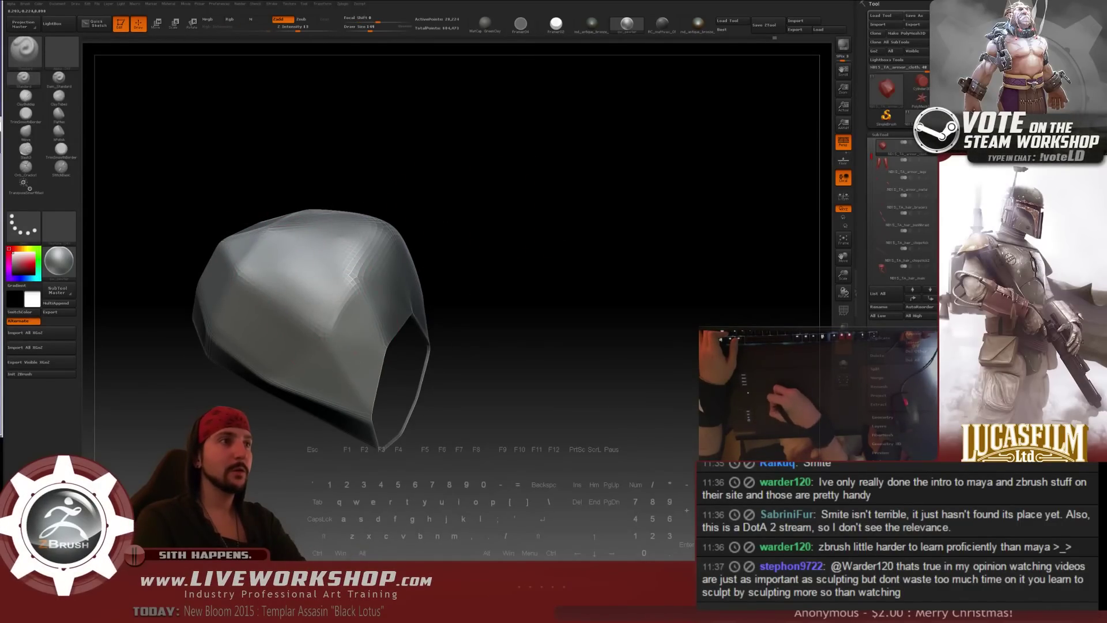
key(shift)
right_drag(272, 258, 407, 234)
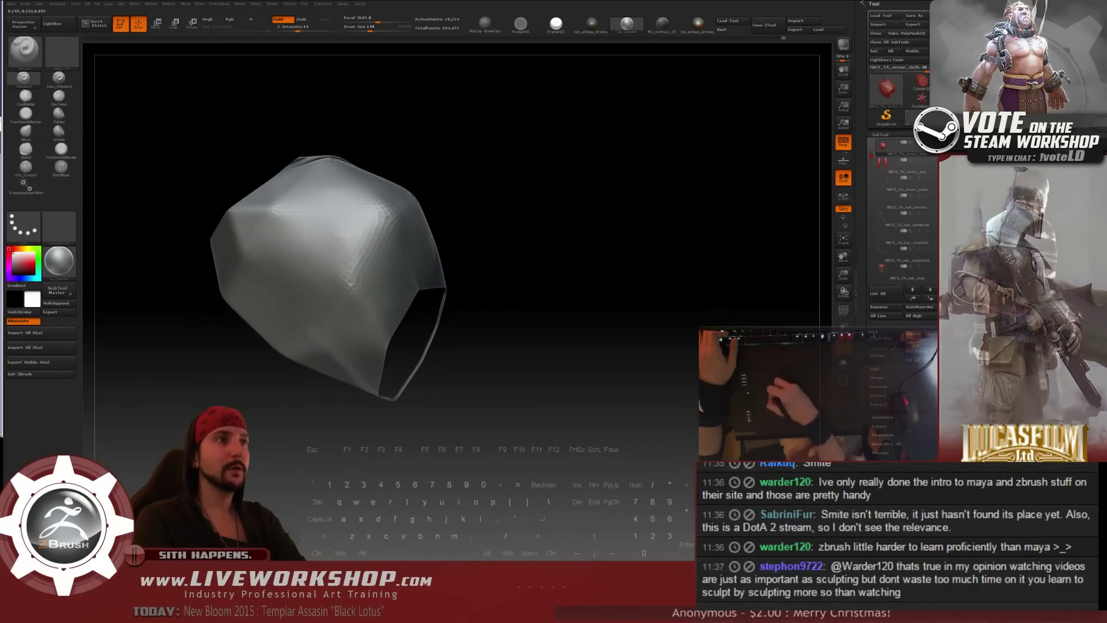
drag(497, 191, 499, 218)
key(shift)
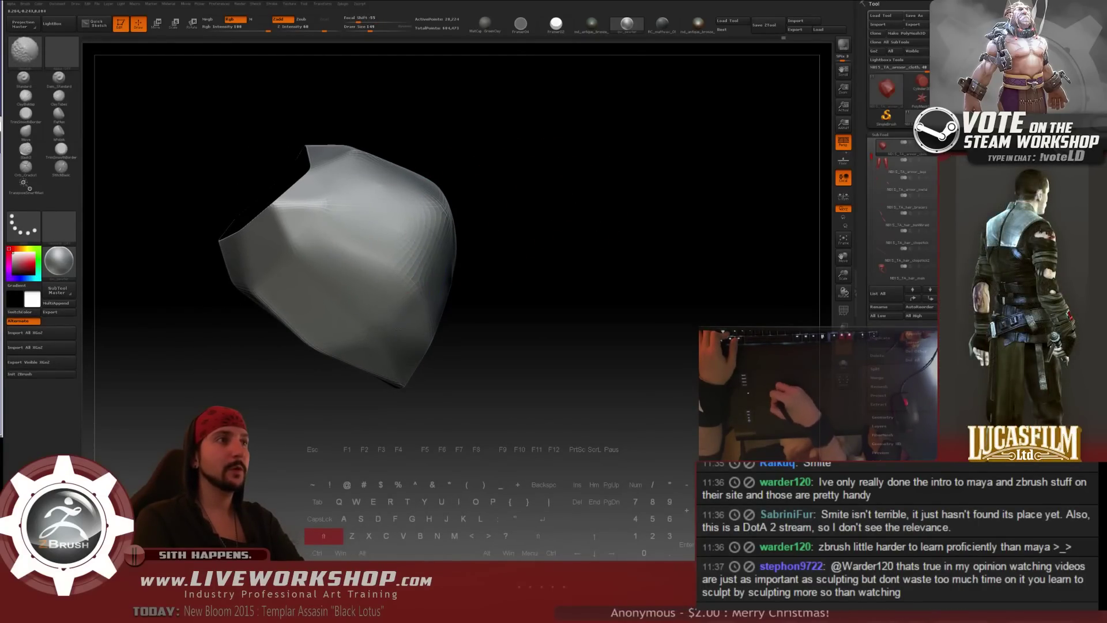
drag(467, 314, 485, 300)
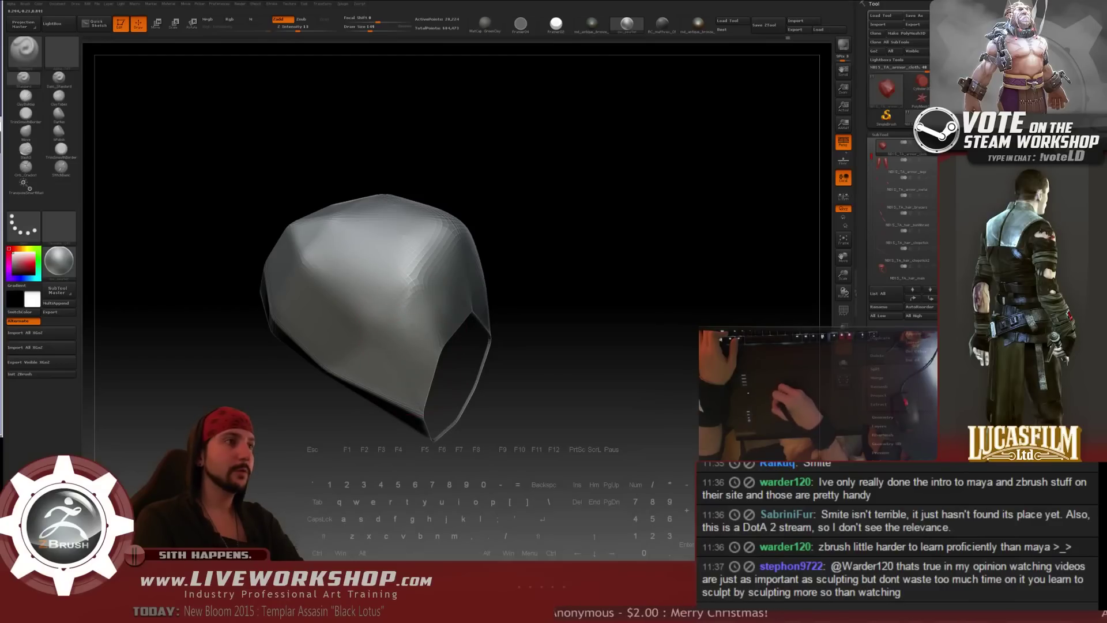
- Adjust the brush size and swell the side's centre to soften the crease leading to the upper opening
drag(546, 210, 577, 228)
key(s)
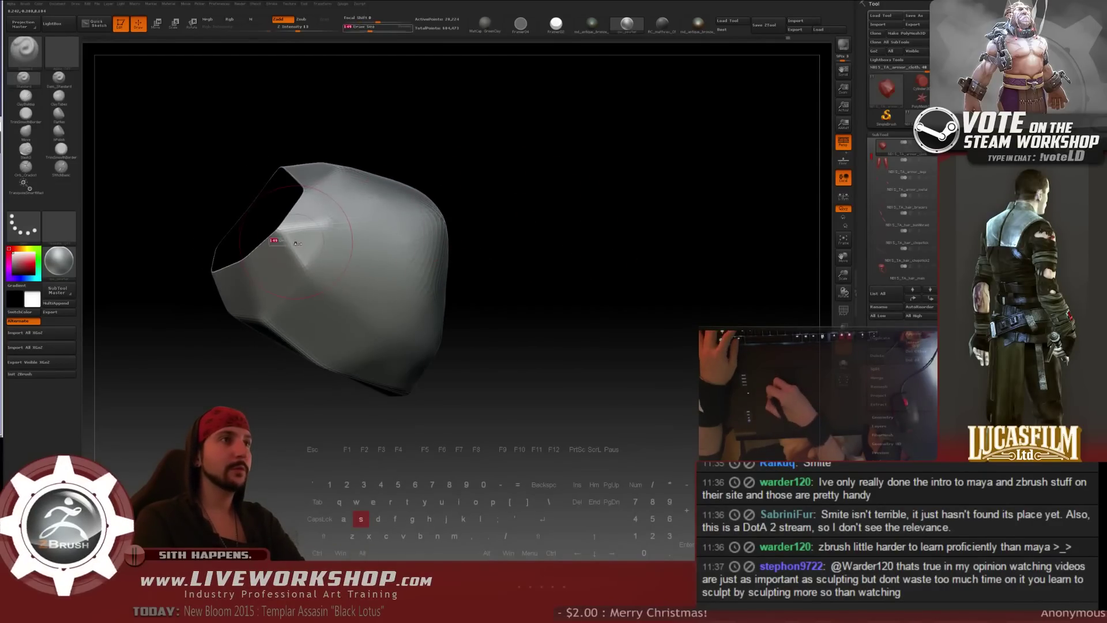
drag(297, 244, 408, 166)
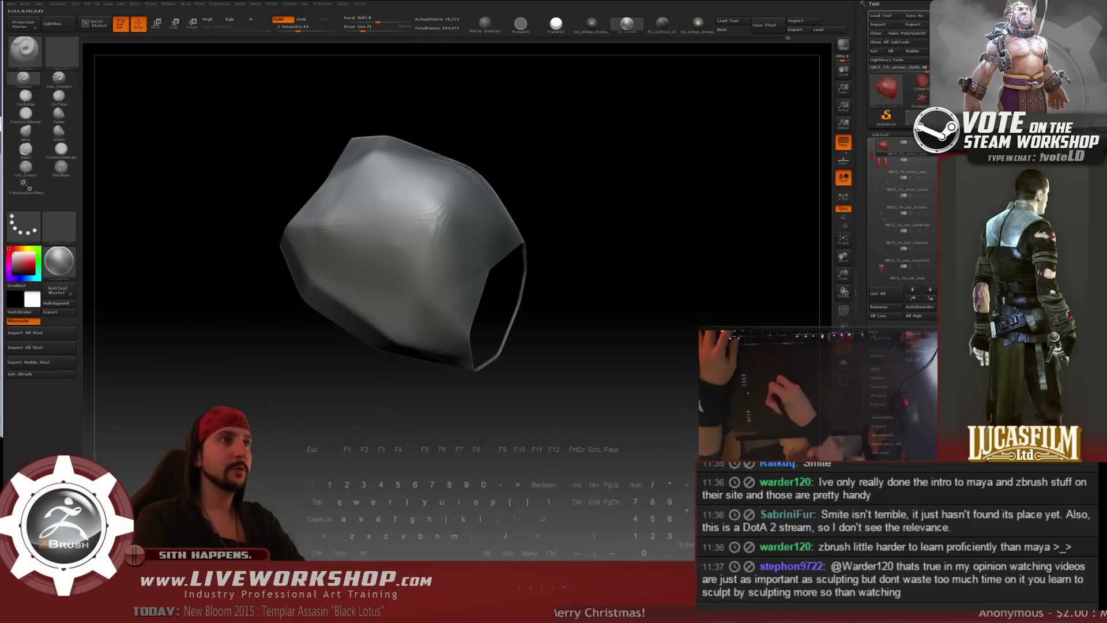
drag(239, 225, 322, 211)
- Refine the surface beside the upper opening's rim with a resized brush and smooth the ridge below it
key(bracketright)
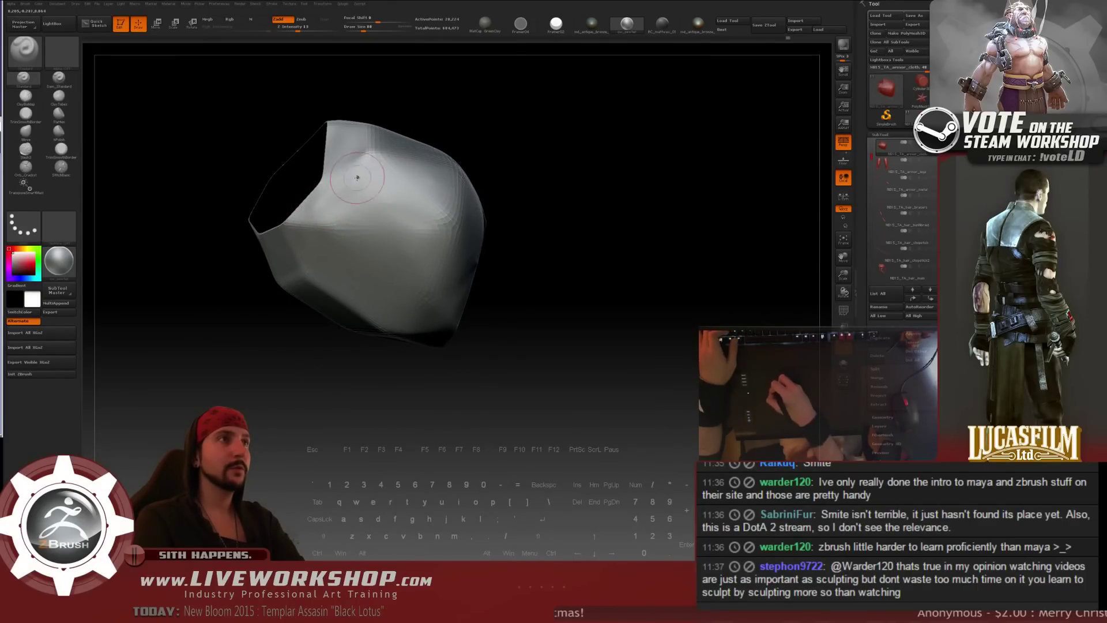
right_drag(357, 177, 350, 146)
key(shift)
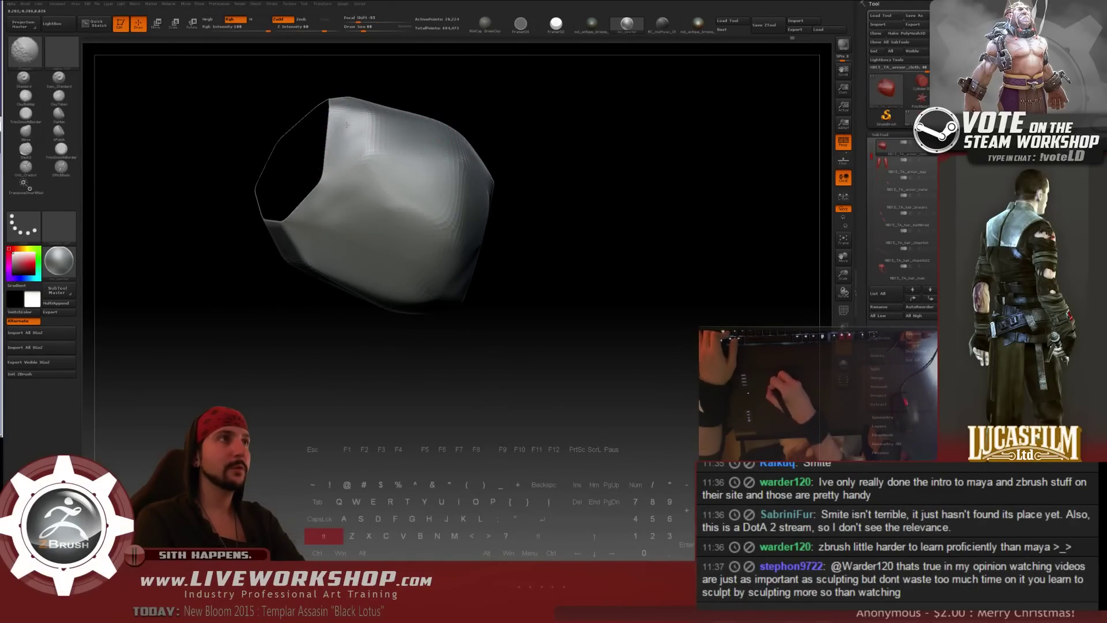
key(bracketright)
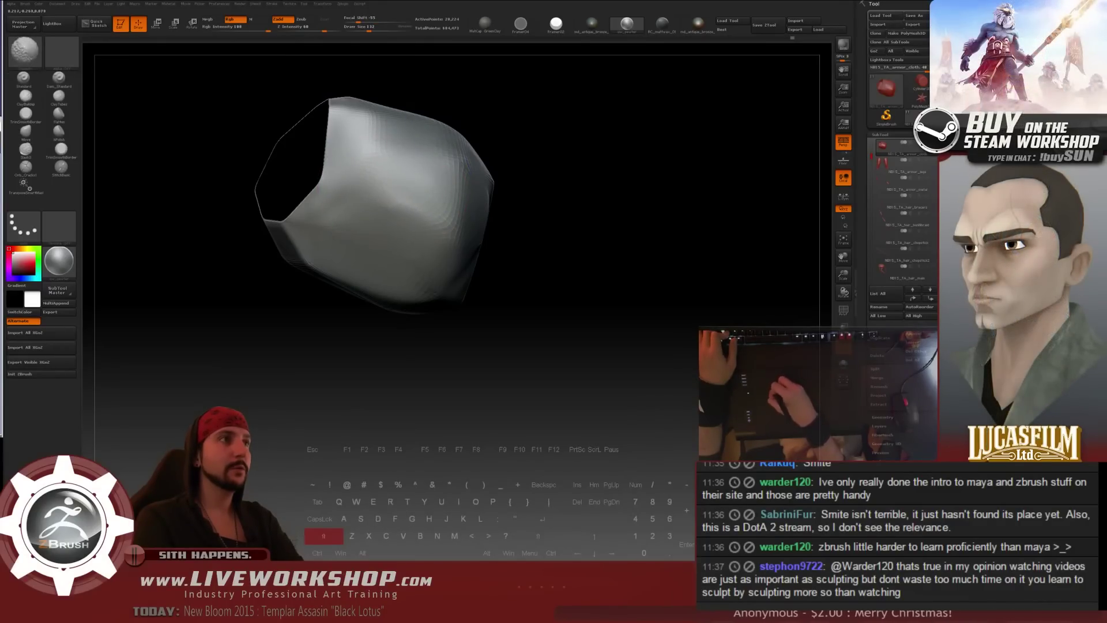
right_drag(375, 167, 359, 213)
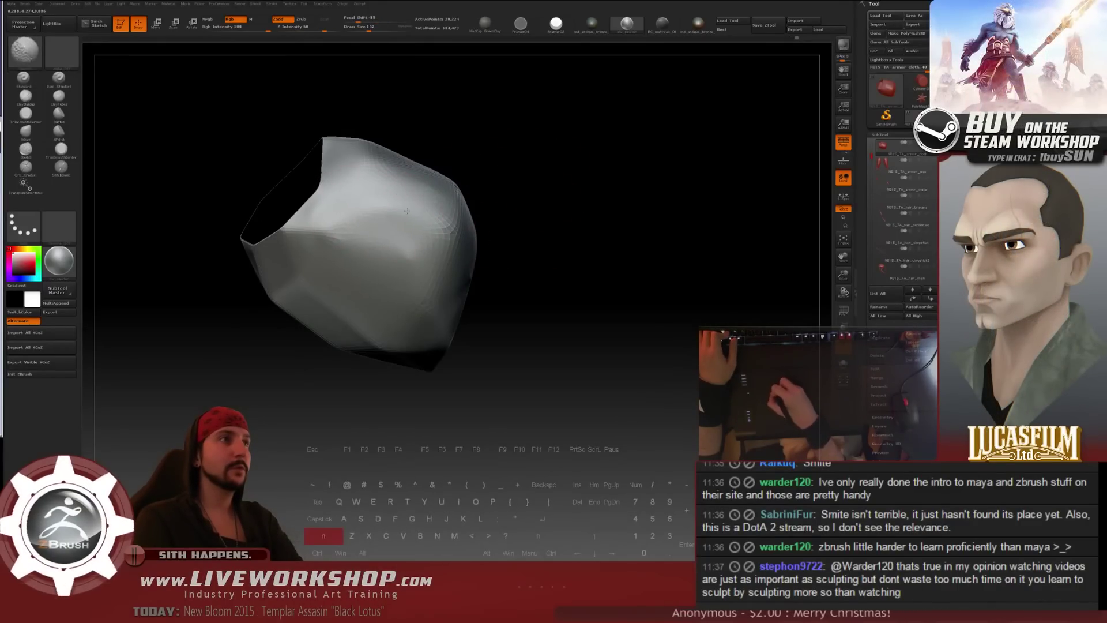
mouse_move(530, 199)
mouse_down()
mouse_move(603, 211)
mouse_move(623, 228)
mouse_up()
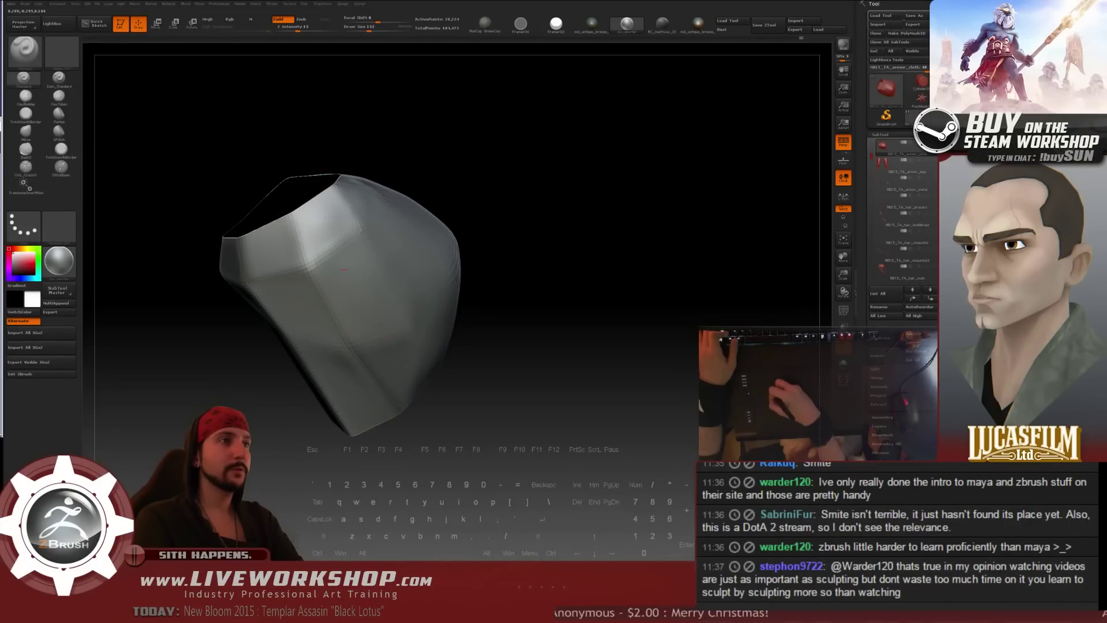
- Smooth the facet ridges running down the cloth piece's side from the upper opening's rim toward the lower opening
right_drag(344, 269, 402, 297)
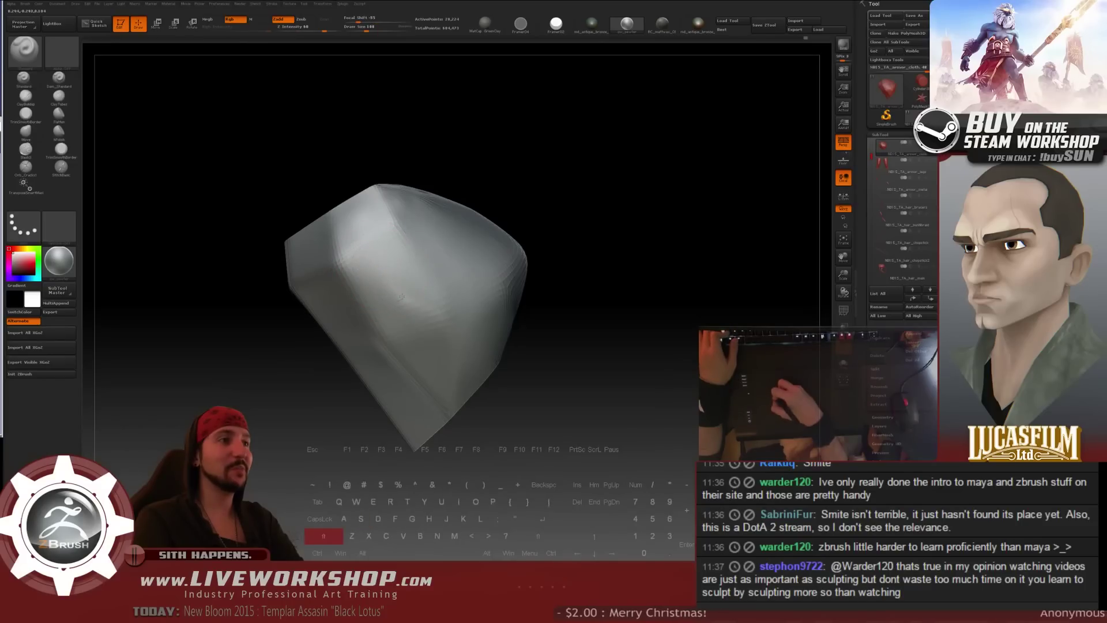
key(shift)
mouse_move(448, 284)
right_down()
mouse_move(459, 246)
mouse_move(594, 182)
mouse_move(585, 186)
right_up()
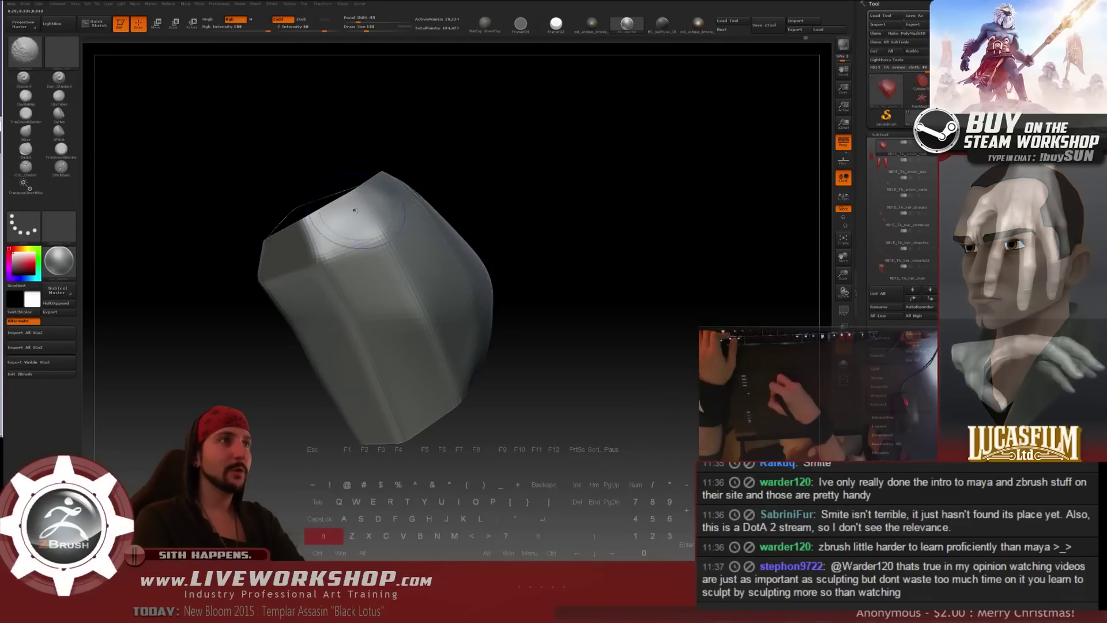
key(shift)
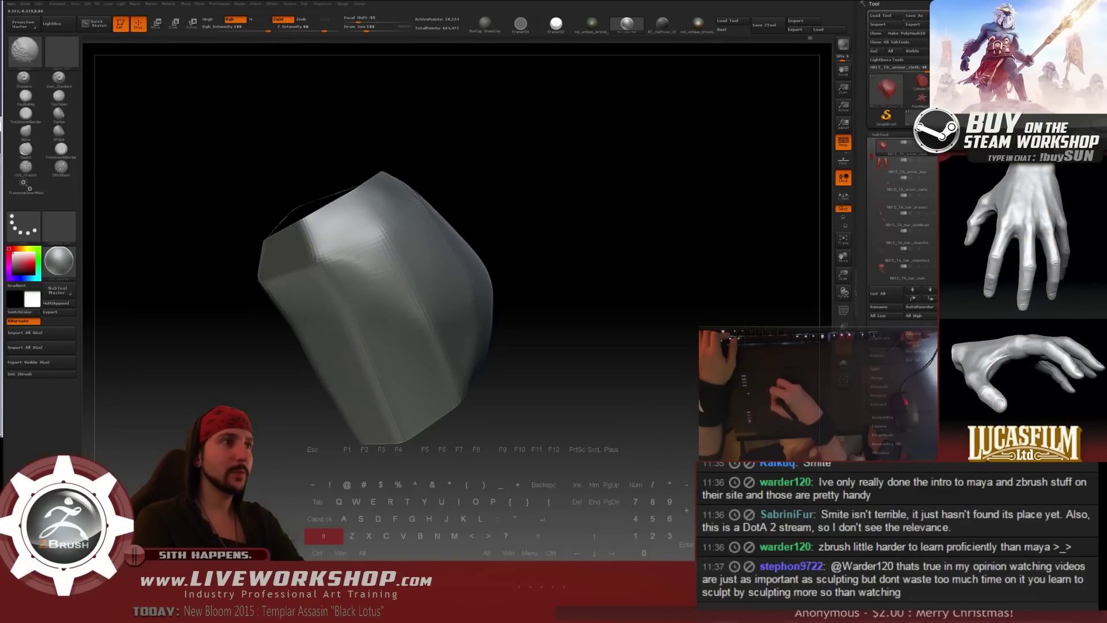
shift+drag(386, 277, 383, 242)
alt+right_drag(604, 270, 594, 192)
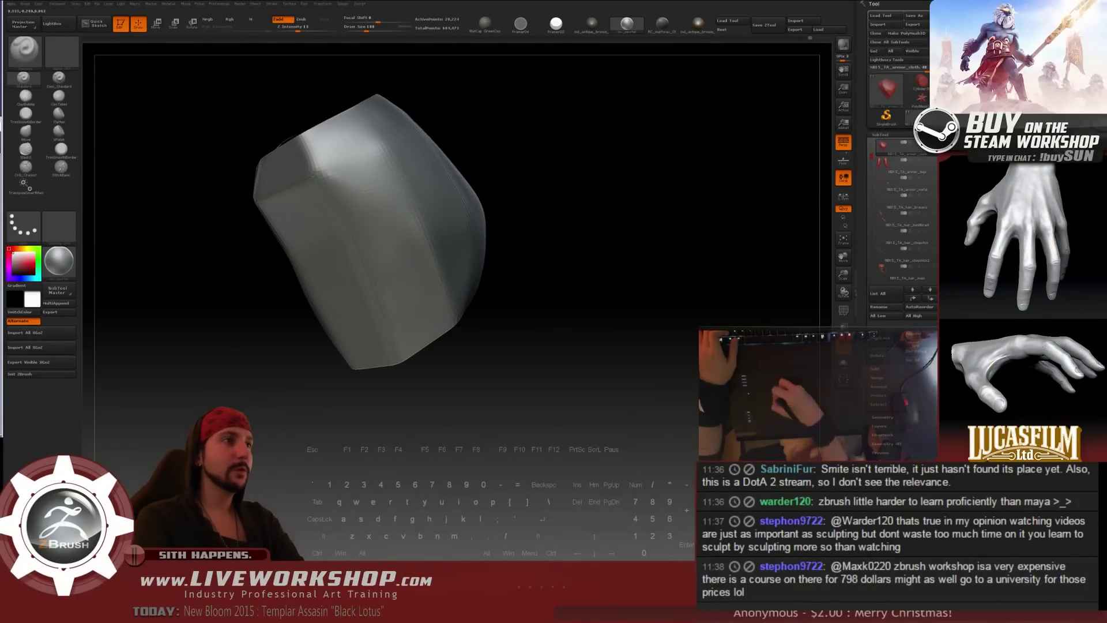
key(shift)
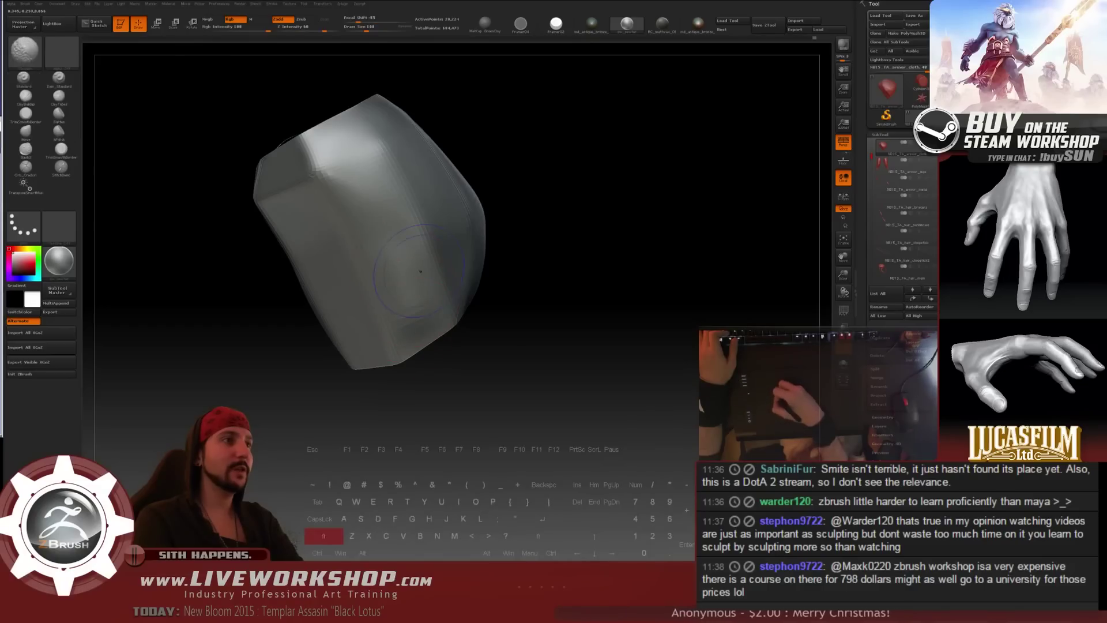
- Round the long ridge between the two adjoining sides and blend it down to the lower opening's edge
right_drag(397, 283, 503, 231)
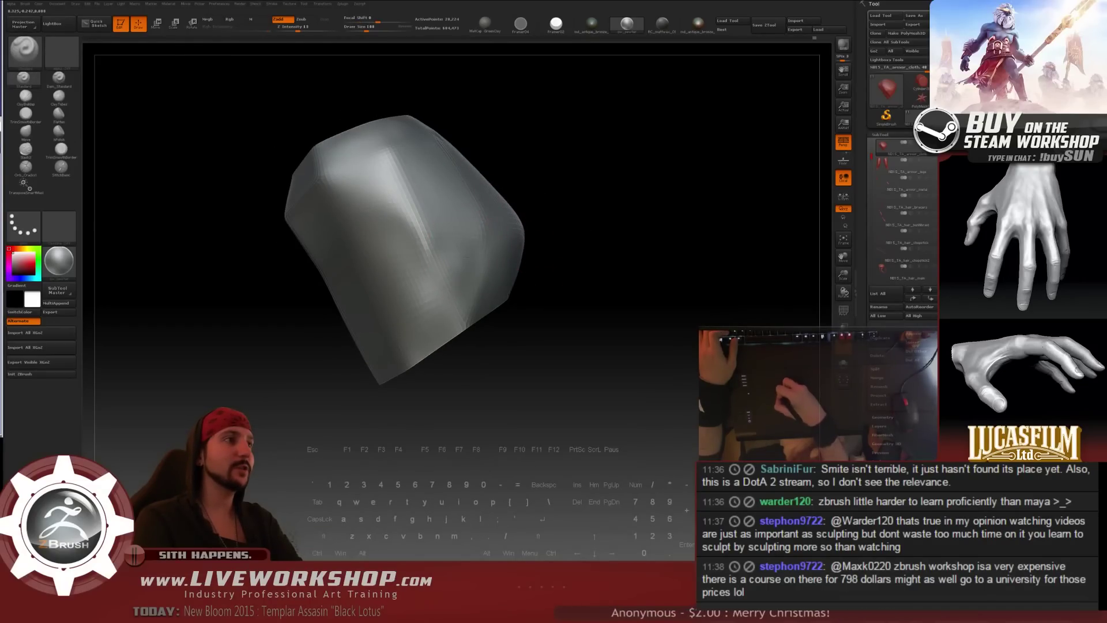
key(shift)
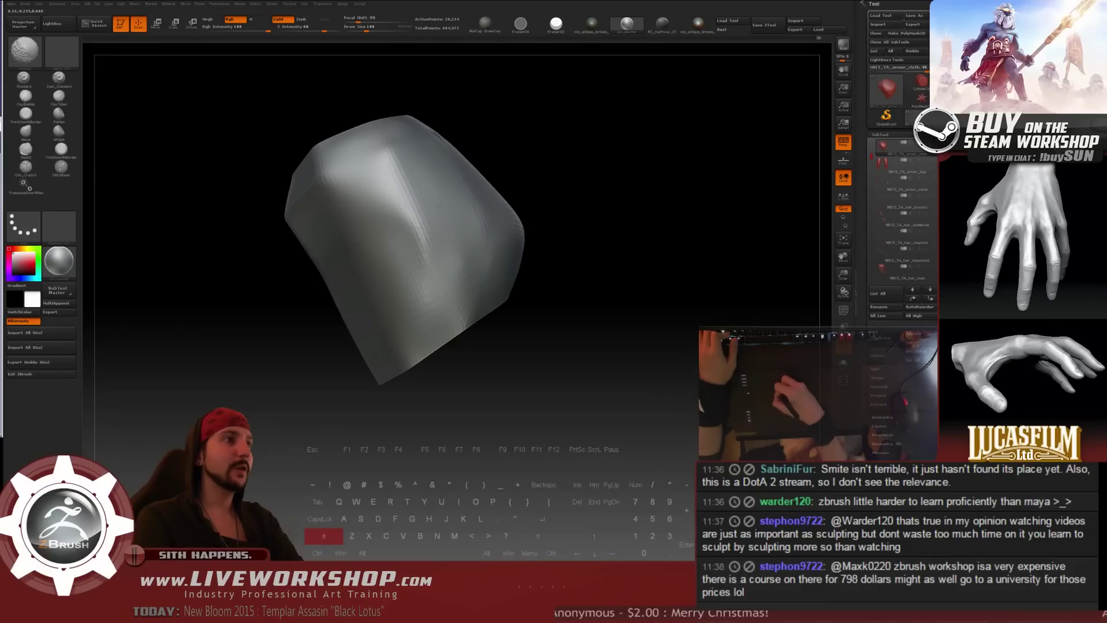
shift+drag(411, 203, 373, 234)
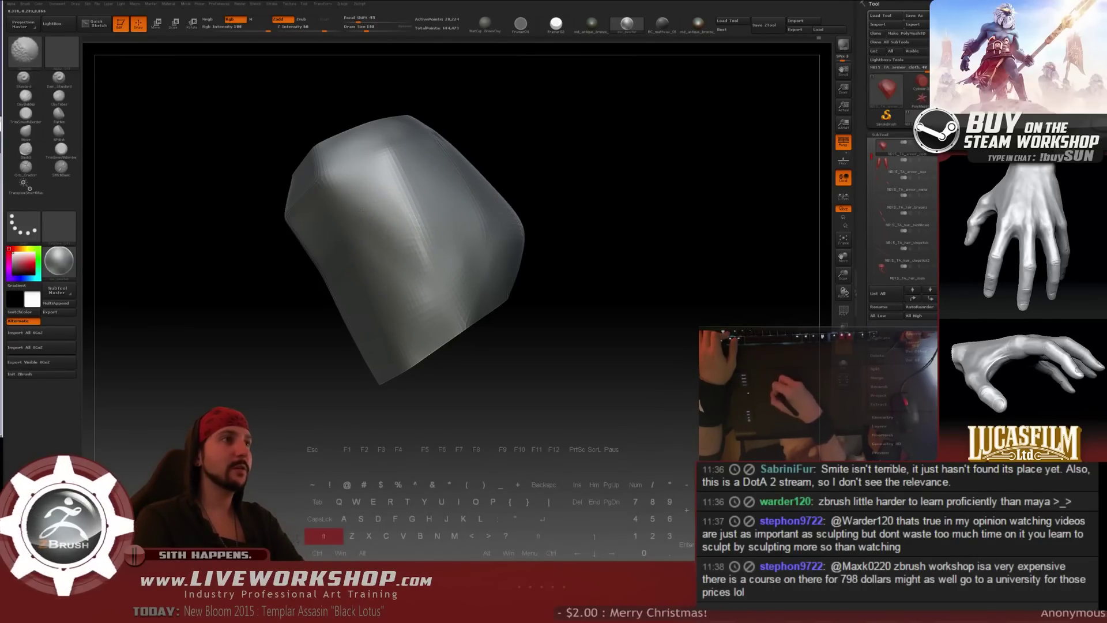
shift+right_drag(423, 286, 554, 187)
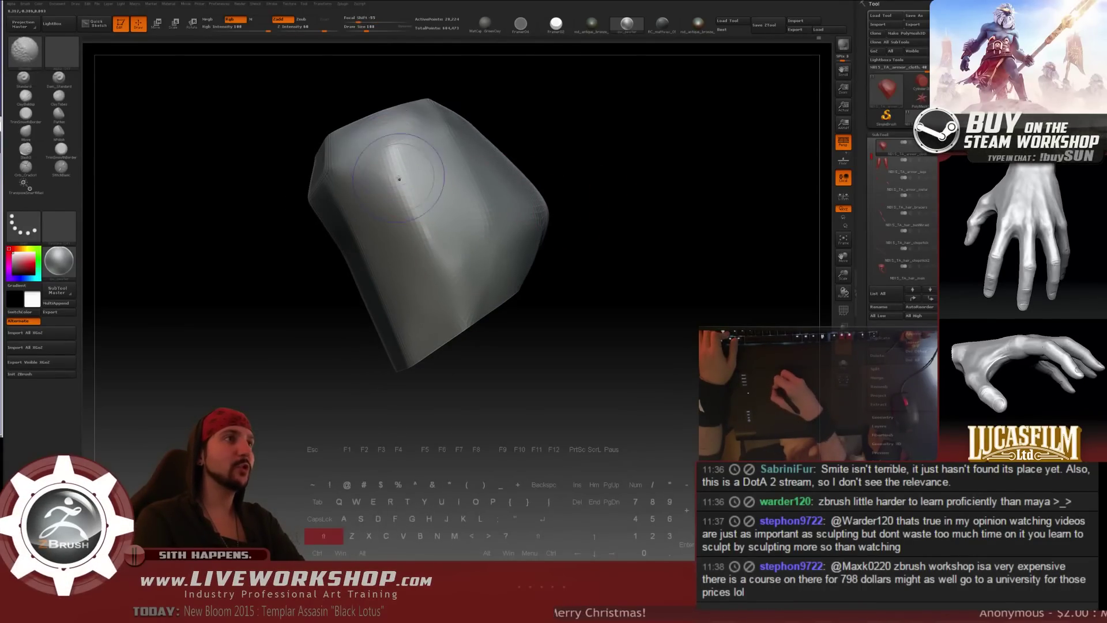
shift+right_drag(421, 210, 463, 285)
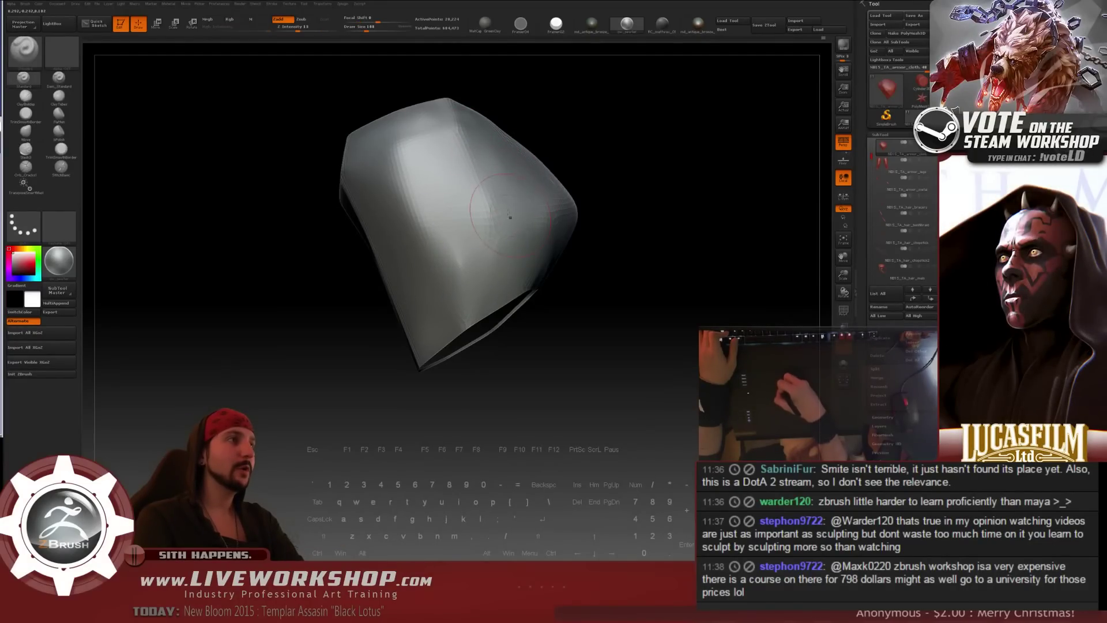
- Undo the last two strokes and build up the creased area on the opposite side below the upper opening
key(shift)
drag(628, 210, 501, 177)
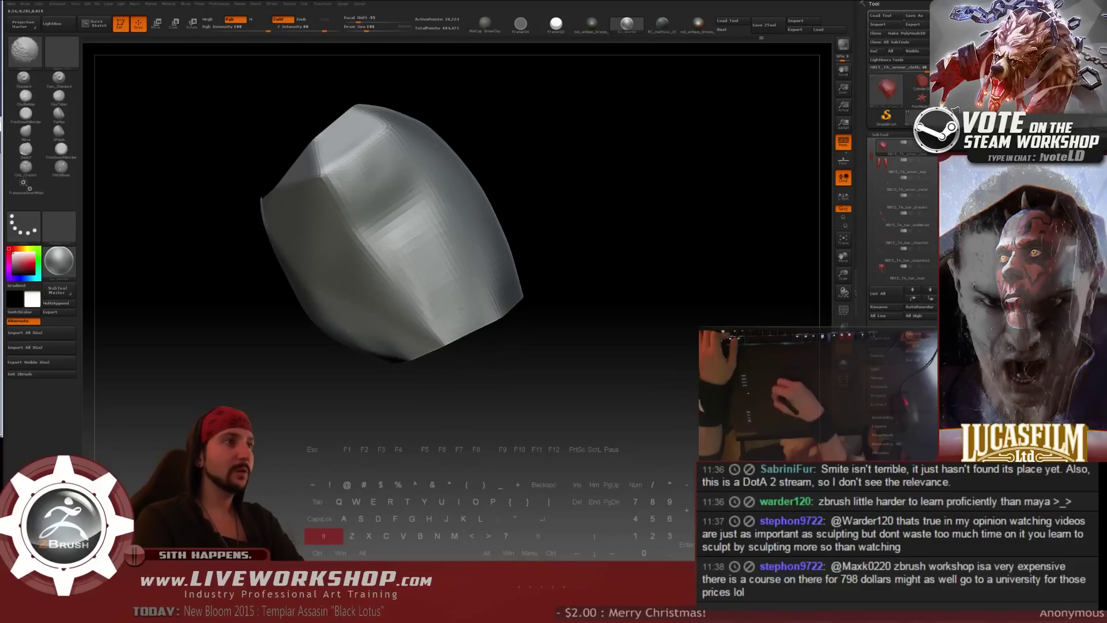
mouse_move(519, 205)
mouse_down()
mouse_move(405, 275)
mouse_move(434, 283)
mouse_move(391, 230)
mouse_up()
key(ctrl+z)
key(ctrl+z)
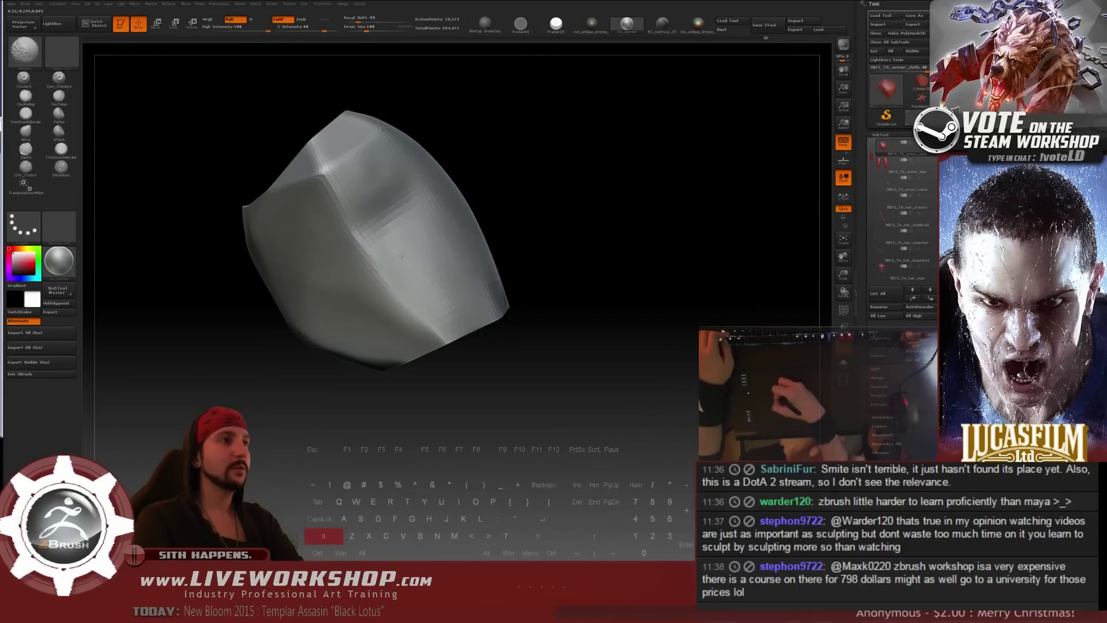
mouse_move(424, 363)
mouse_down()
mouse_move(407, 353)
mouse_move(420, 358)
mouse_move(416, 207)
mouse_up()
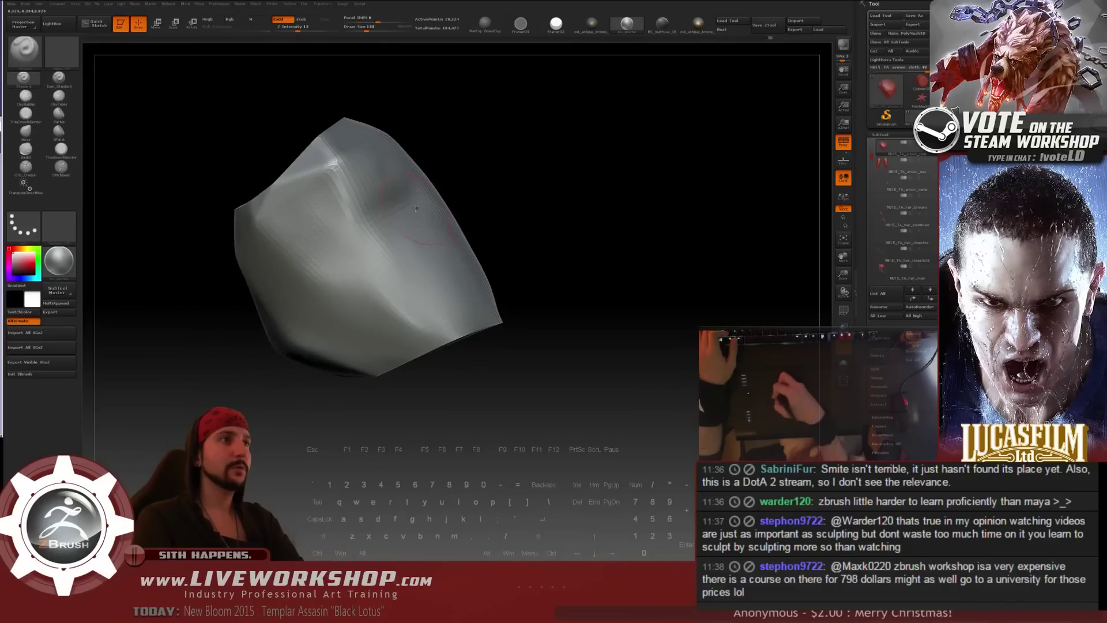
drag(538, 174, 345, 183)
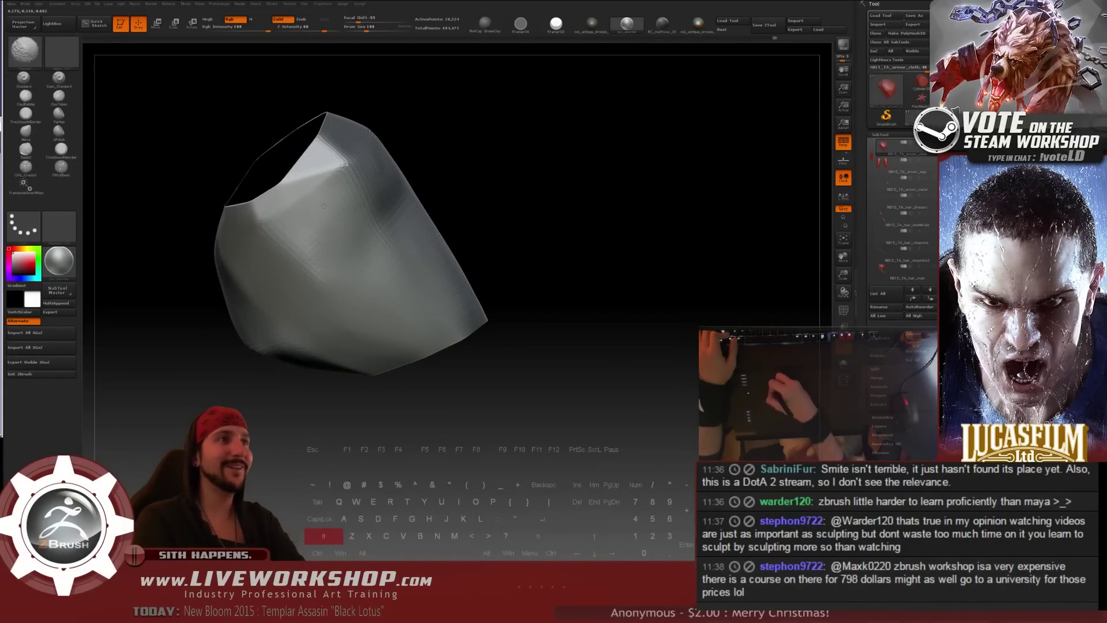
drag(482, 166, 338, 205)
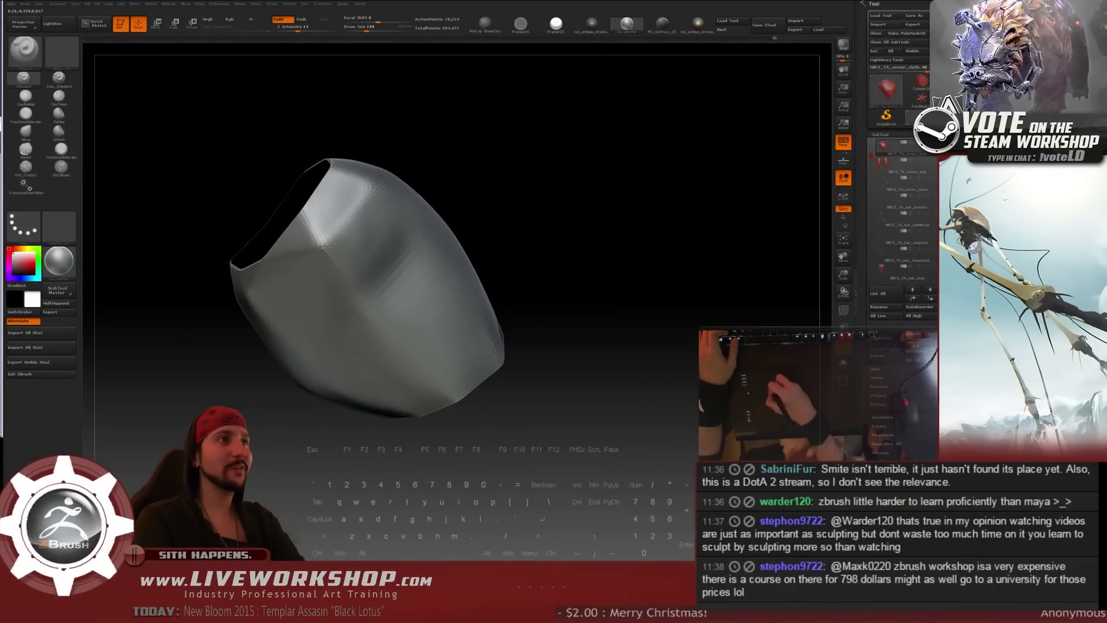
- Soften the sharp corner beside the upper opening's rim and round the side leading down to the lower opening
key(shift)
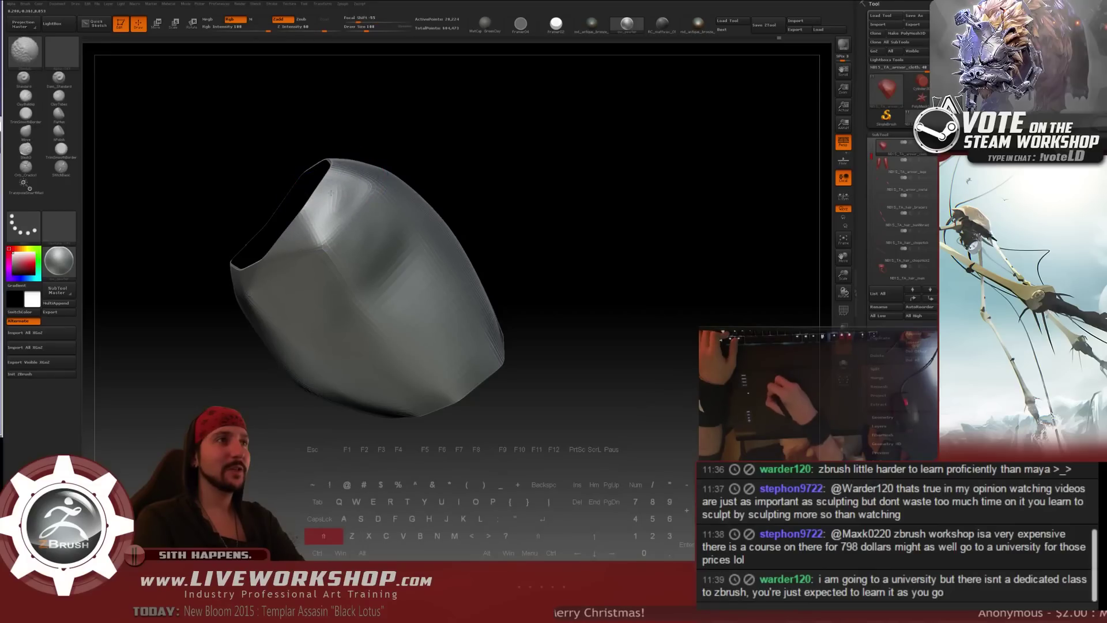
shift+right_drag(375, 177, 354, 232)
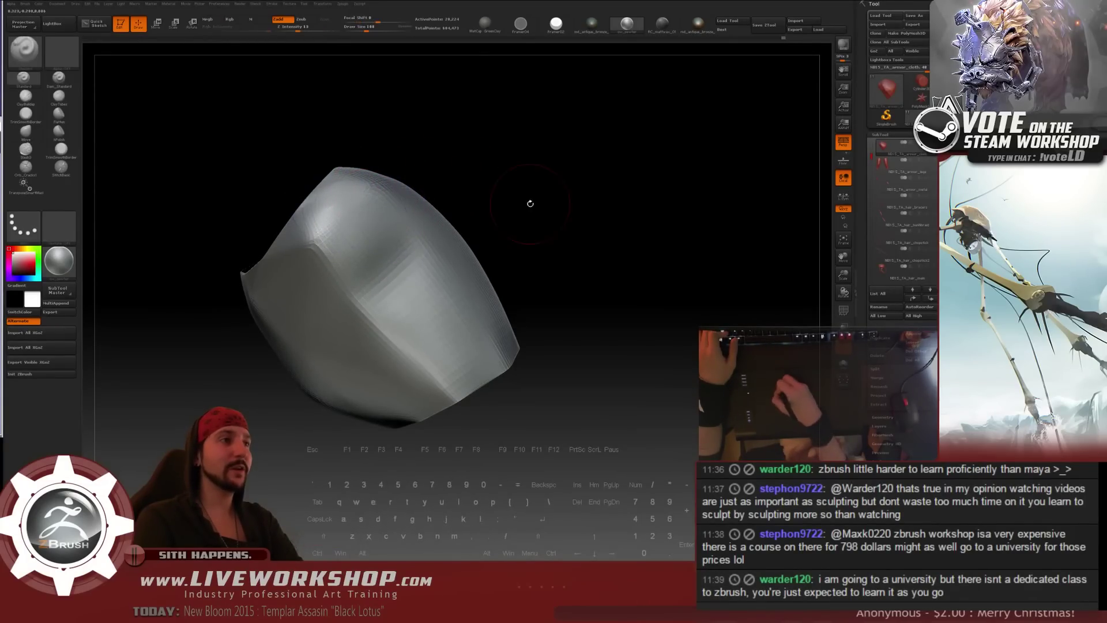
mouse_move(528, 203)
mouse_down()
mouse_move(546, 203)
mouse_move(566, 162)
mouse_move(495, 215)
mouse_move(461, 268)
mouse_up()
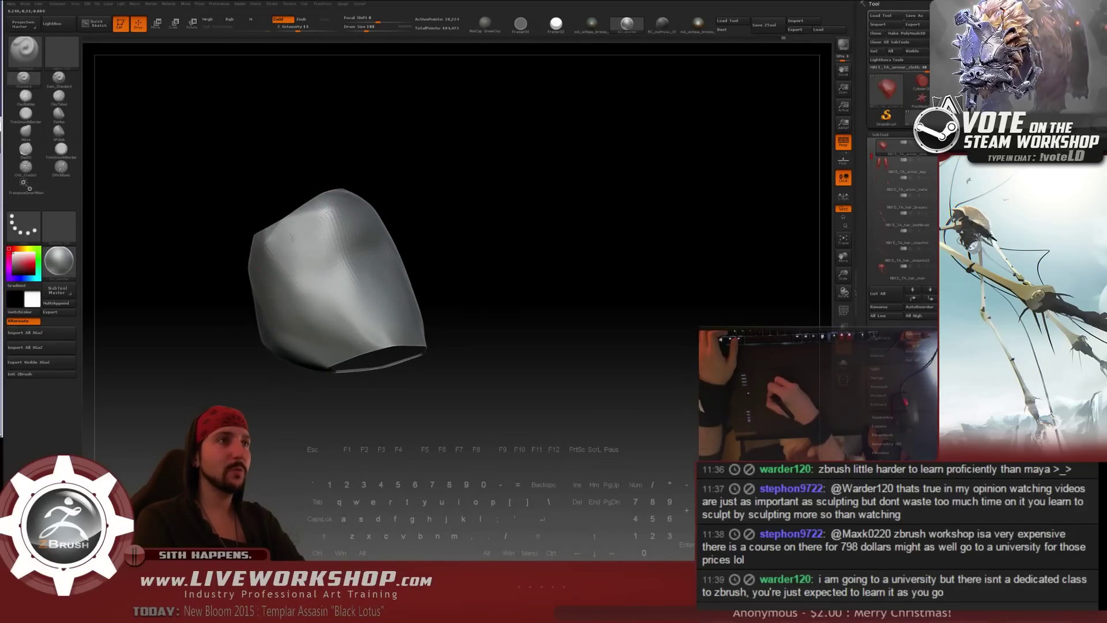
drag(421, 248, 434, 236)
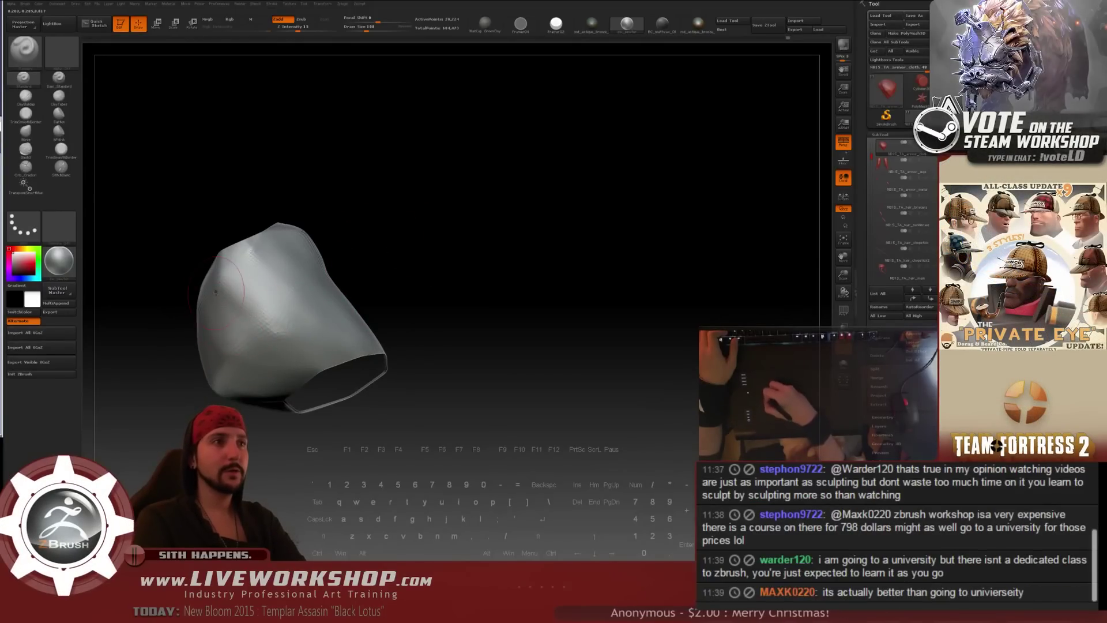
key(shift)
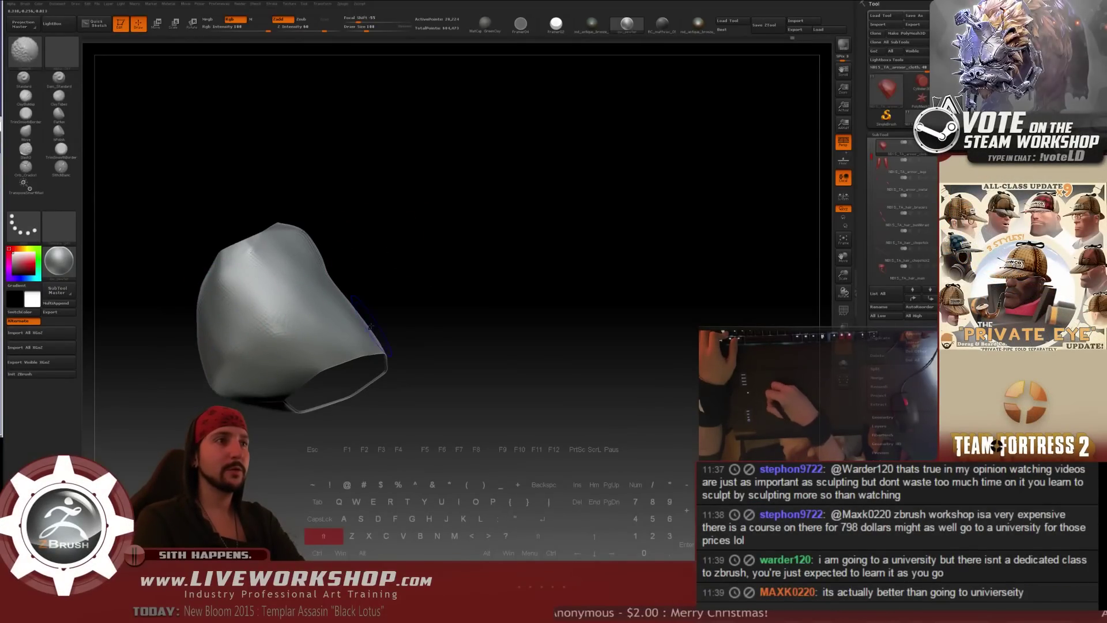
- Unhide the other cloth pieces and the full character, and save the ZTool under an incremented file name
ctrl+shift+click(556, 289)
drag(476, 246, 580, 255)
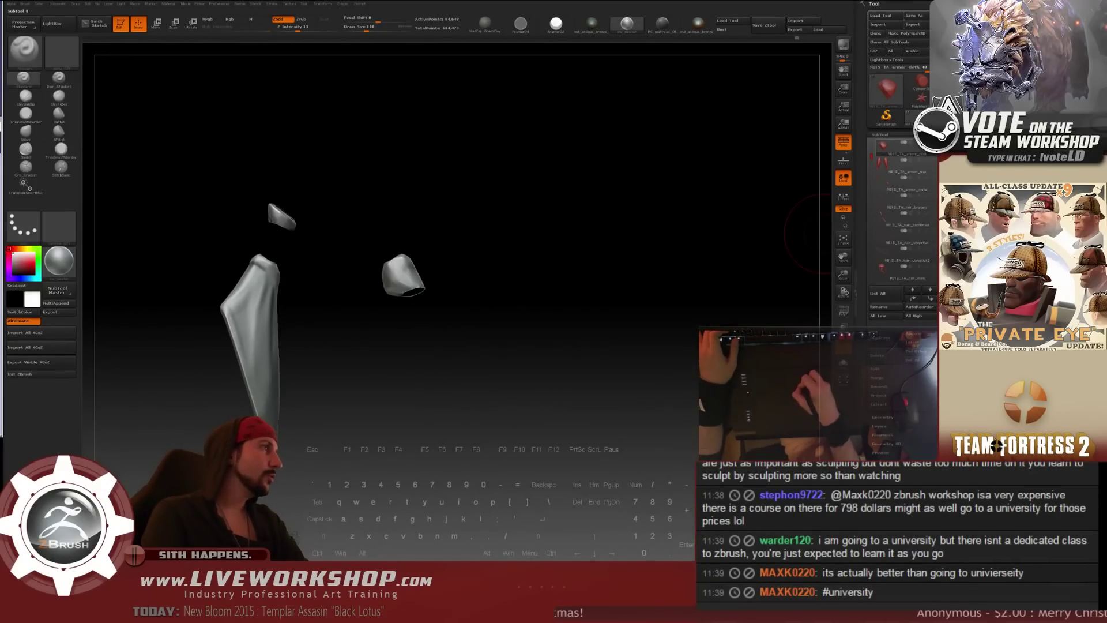
click(933, 143)
mouse_move(606, 202)
mouse_down()
mouse_move(617, 203)
mouse_move(586, 229)
mouse_move(593, 237)
mouse_move(595, 214)
mouse_up()
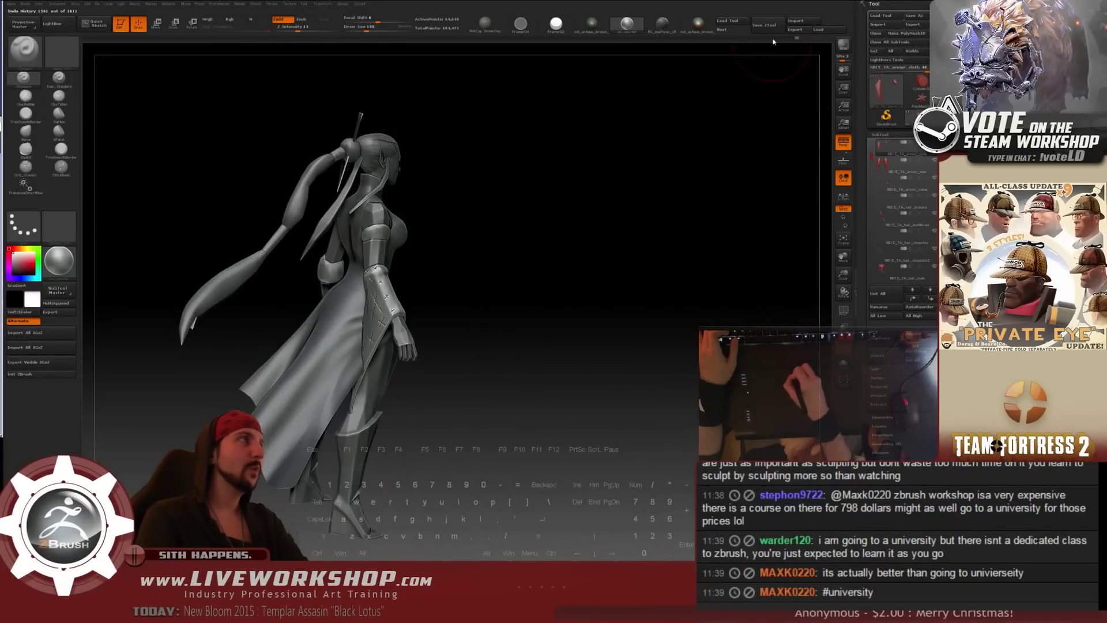
key(ctrl+s)
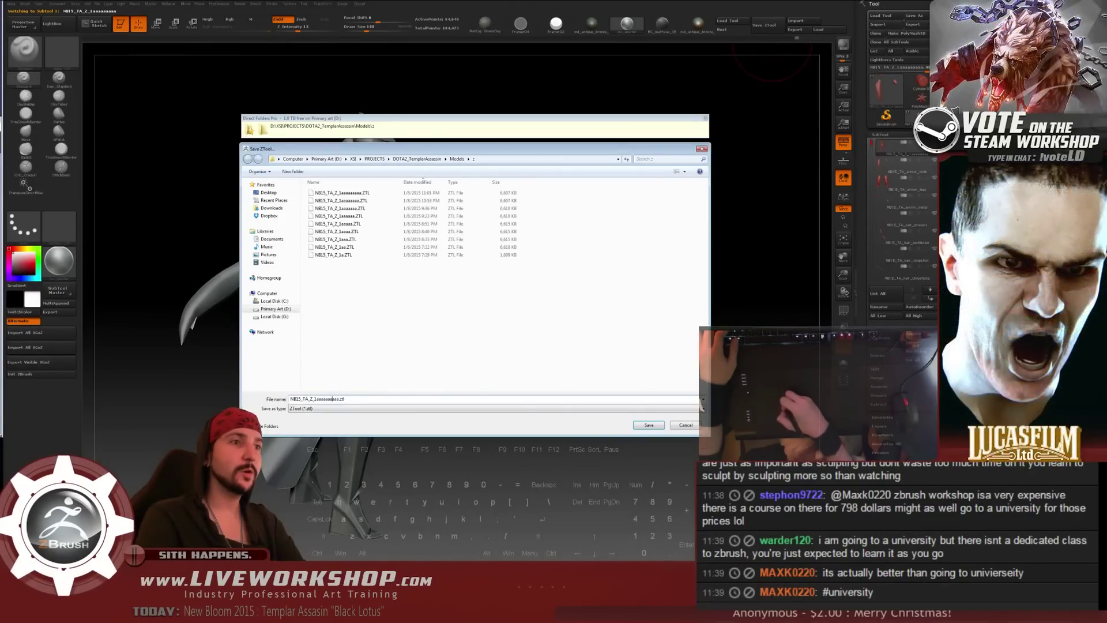
key(Return)
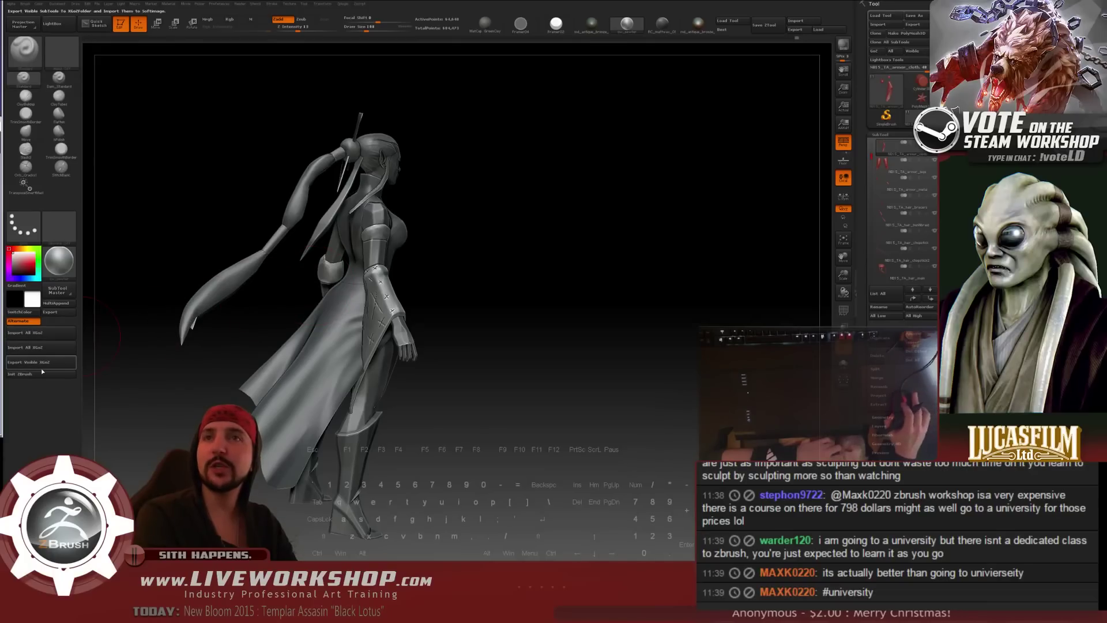
scroll(1095, 558, up, 5)
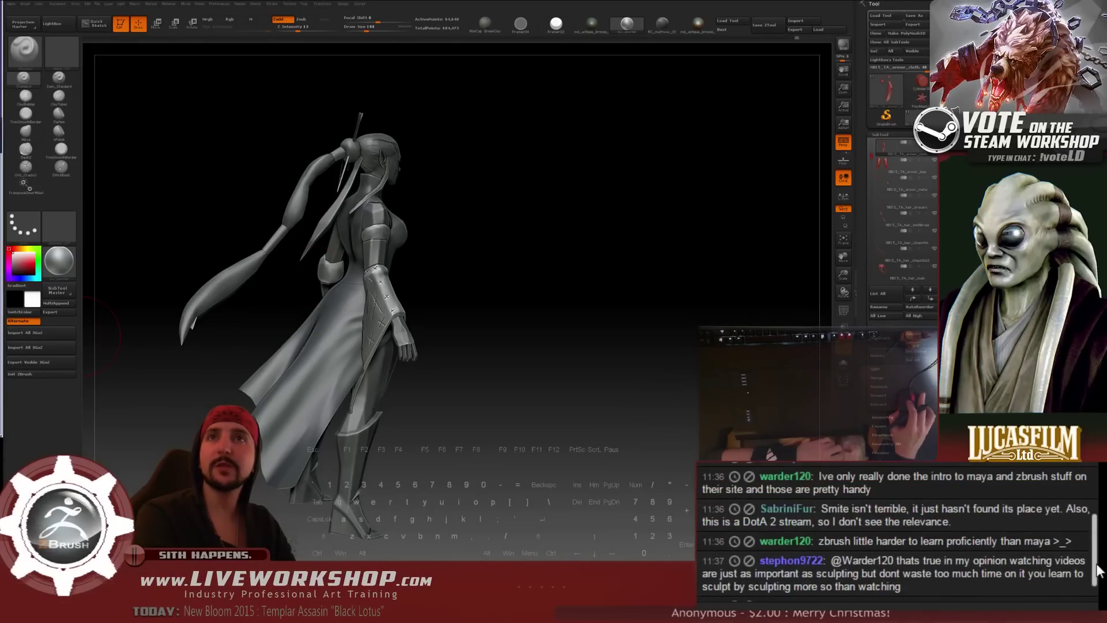
scroll(1096, 556, up, 2)
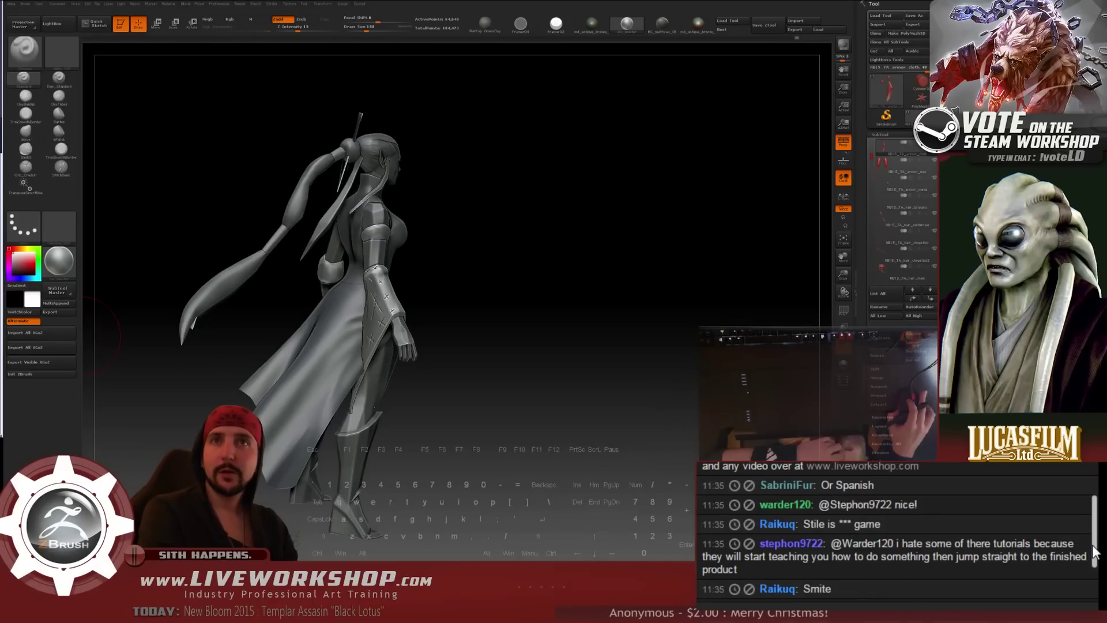
drag(1096, 551, 1096, 557)
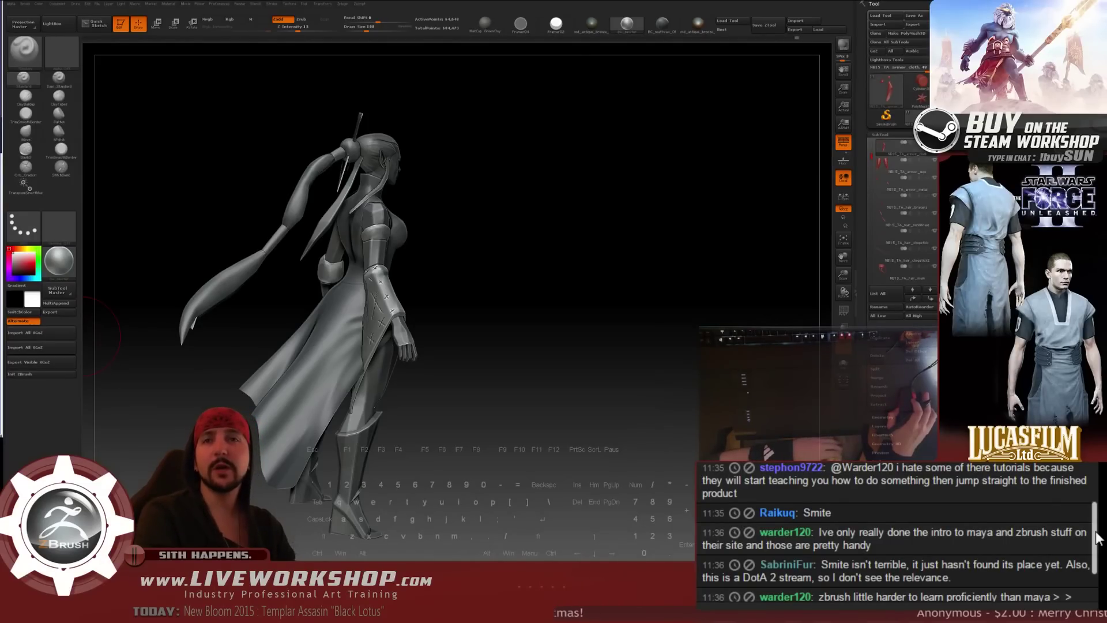
scroll(1098, 538, down, 5)
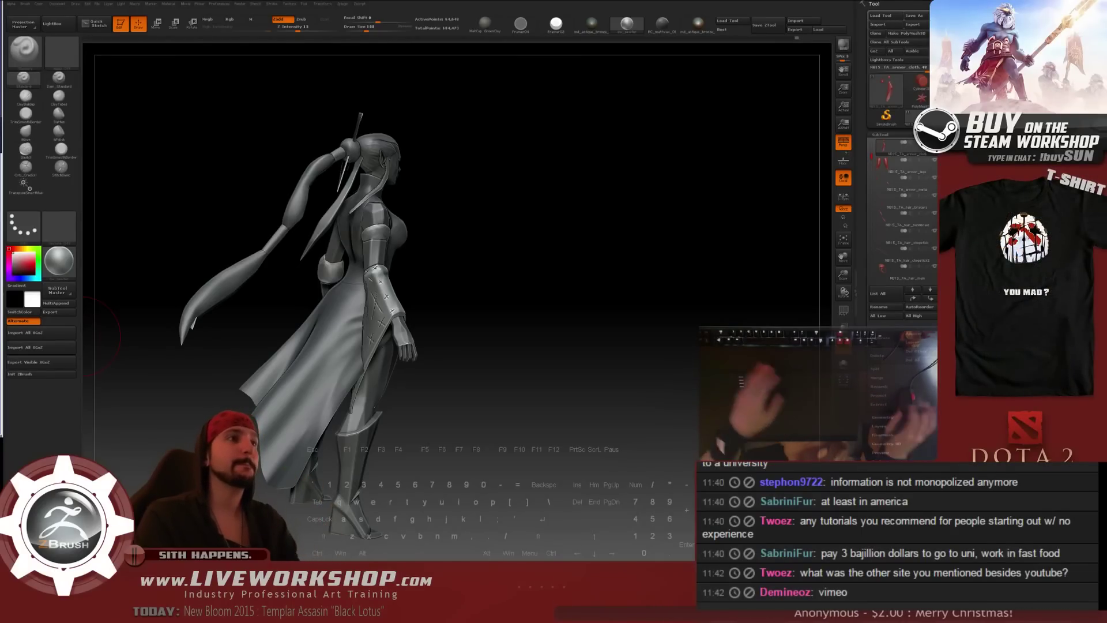
- Make the forearm's metal bracer the active subtool, enlarge the brush, and soften the bracer's front facet ridges
mouse_move(537, 232)
mouse_down()
mouse_move(655, 231)
mouse_move(457, 216)
mouse_move(571, 223)
mouse_move(542, 216)
mouse_up()
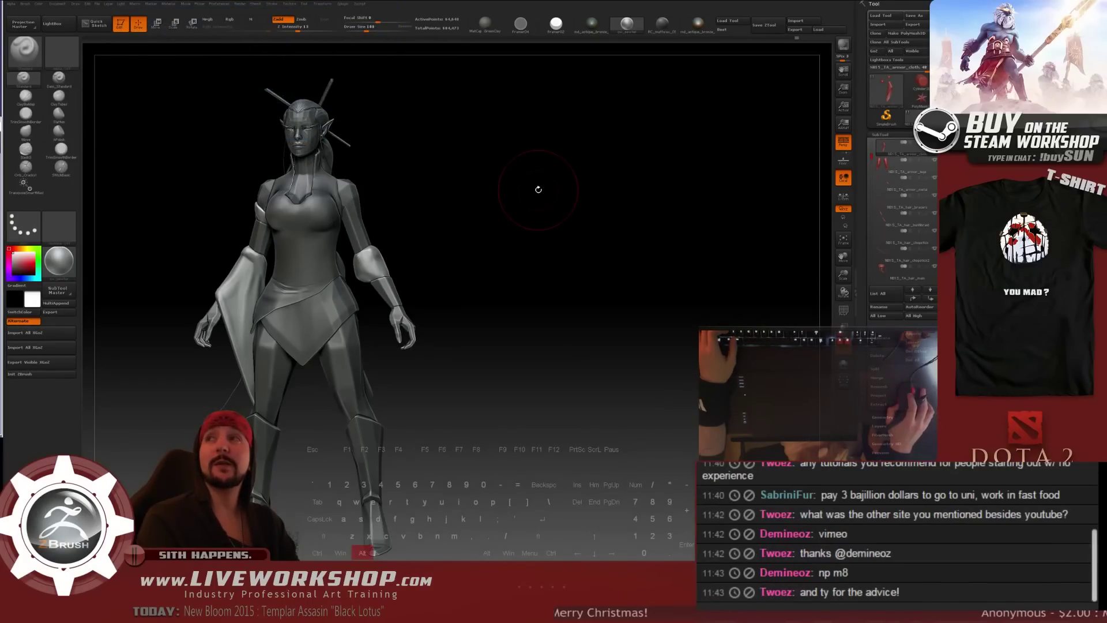
alt+drag(536, 185, 414, 304)
alt+click(414, 303)
mouse_move(519, 237)
alt+mouse_down()
mouse_move(544, 272)
mouse_move(564, 252)
mouse_move(559, 213)
mouse_move(564, 240)
alt+mouse_up()
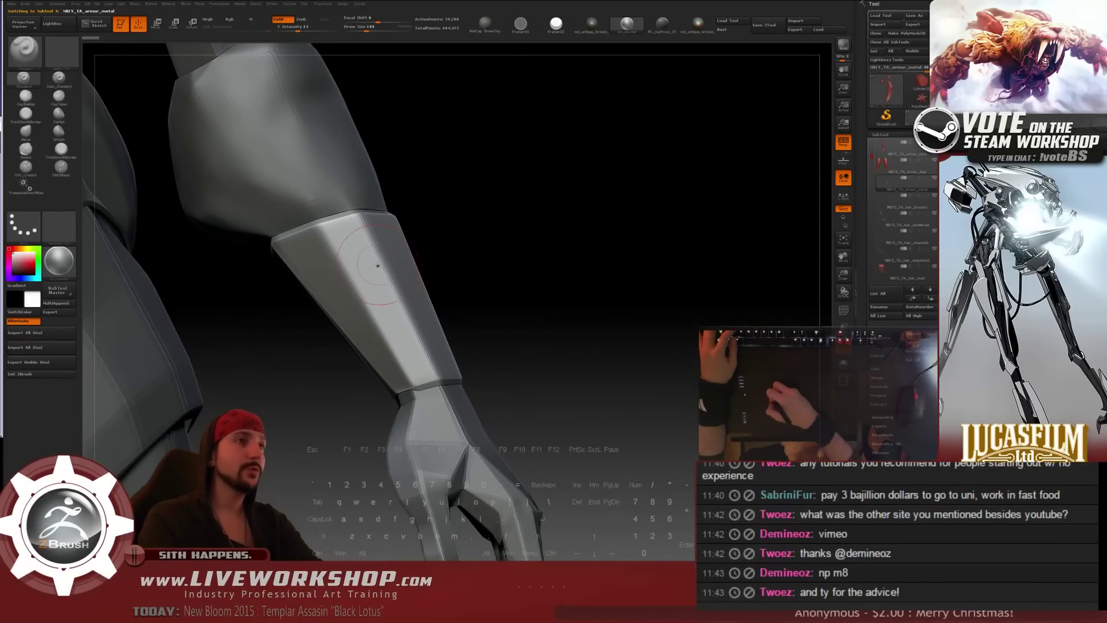
key(s)
drag(376, 263, 380, 264)
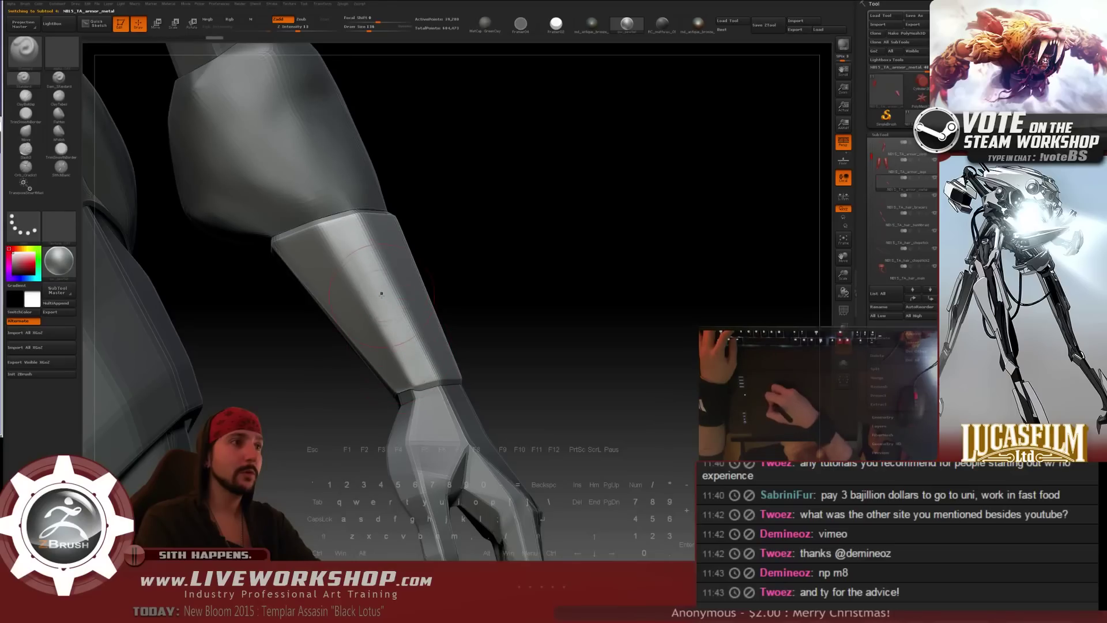
key(shift)
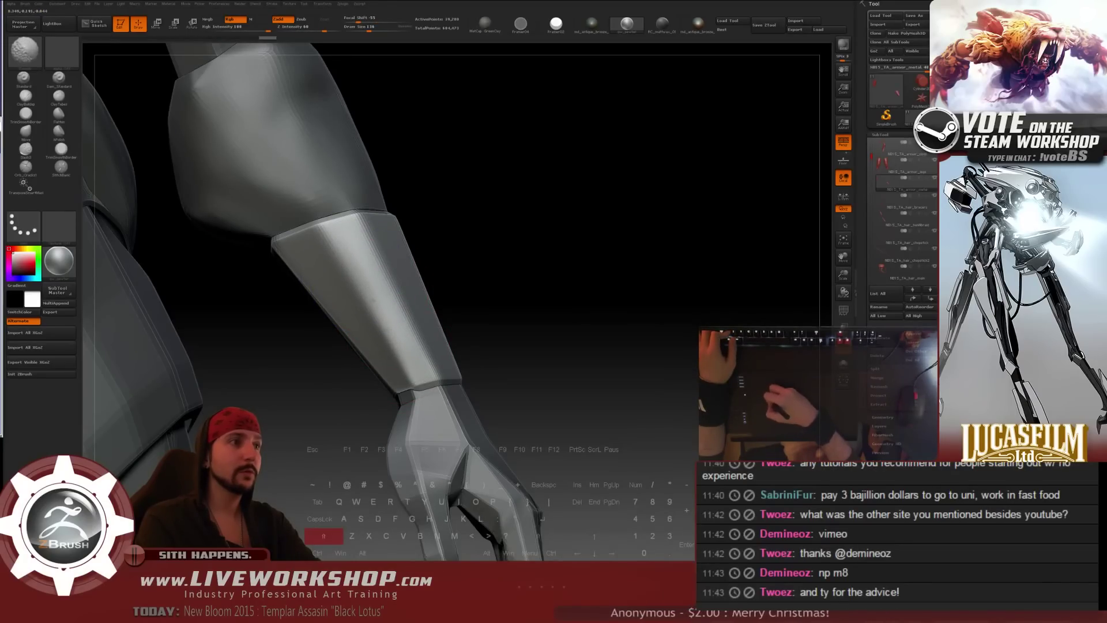
- Round the adjoining side of the metal bracer and smooth its facet edges from the upper rim toward the wrist
drag(546, 269, 382, 222)
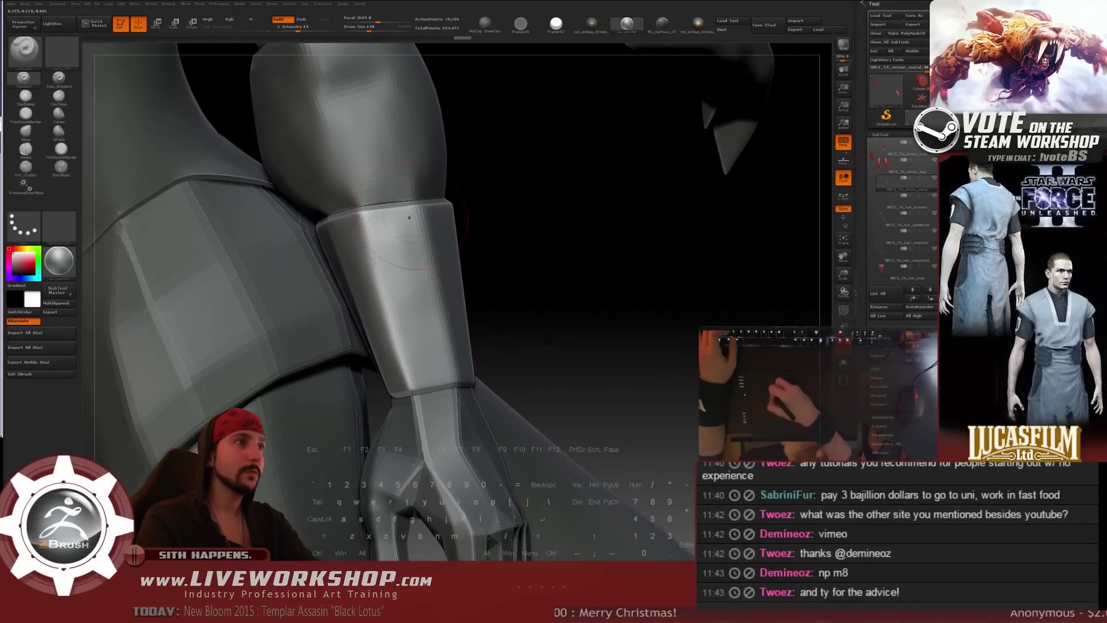
right_drag(410, 218, 364, 219)
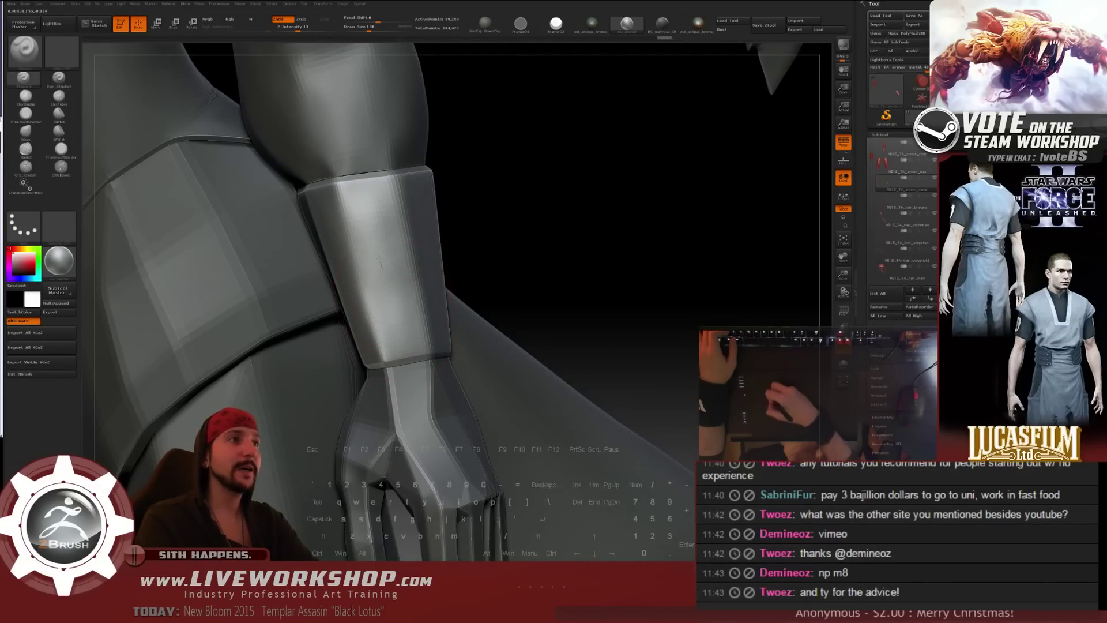
key(shift)
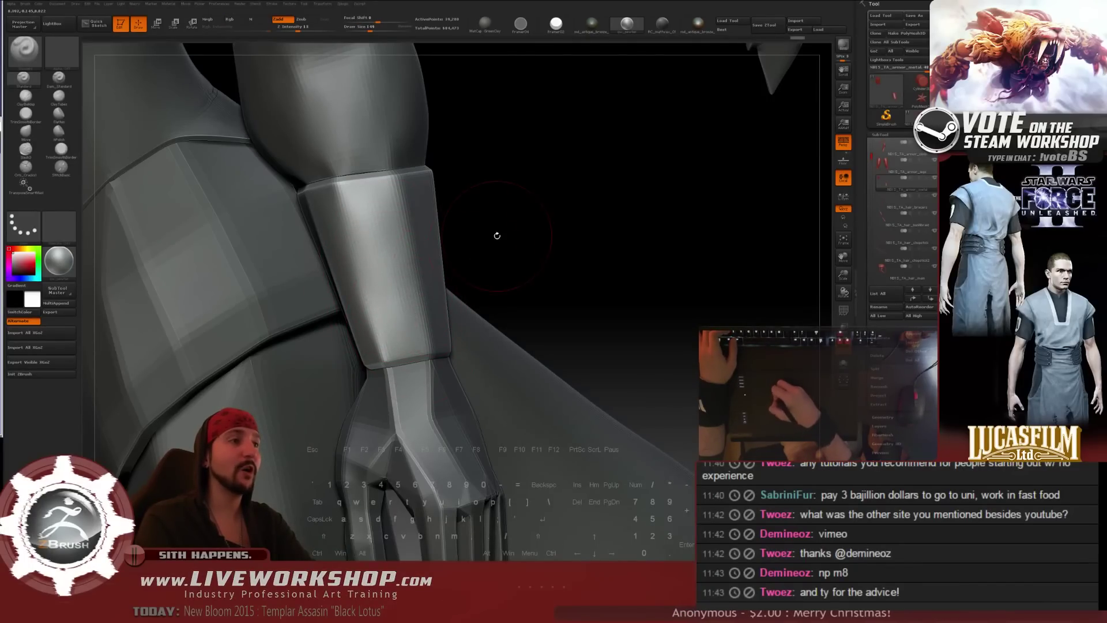
- Reduce the brush size and soften the remaining lengthwise facet lines on the front of the metal bracer
key(s)
drag(370, 203, 364, 202)
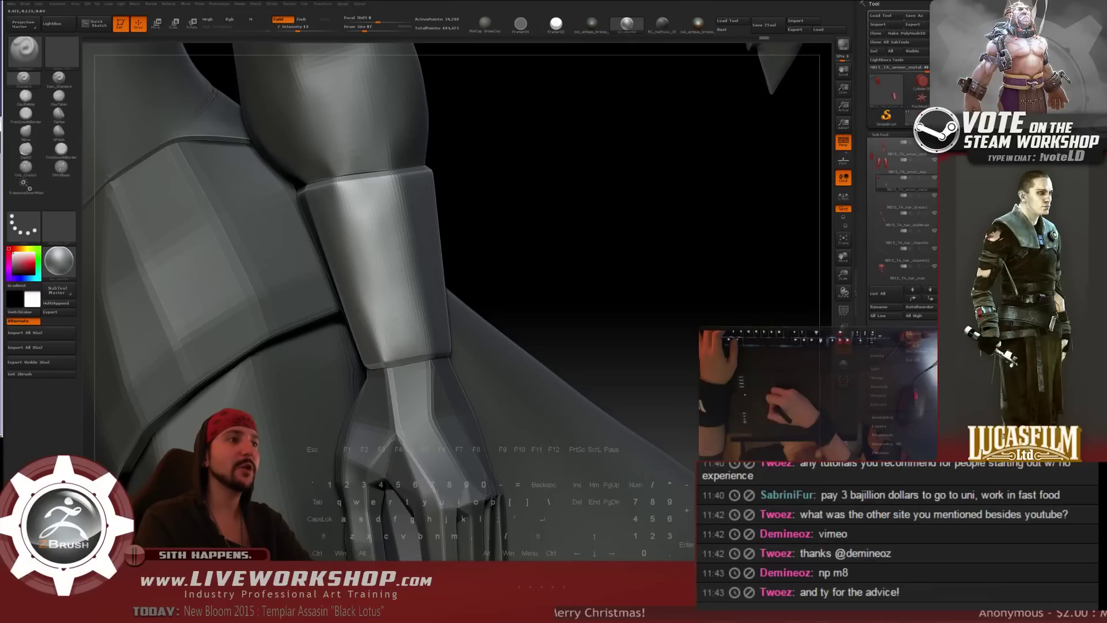
key(shift)
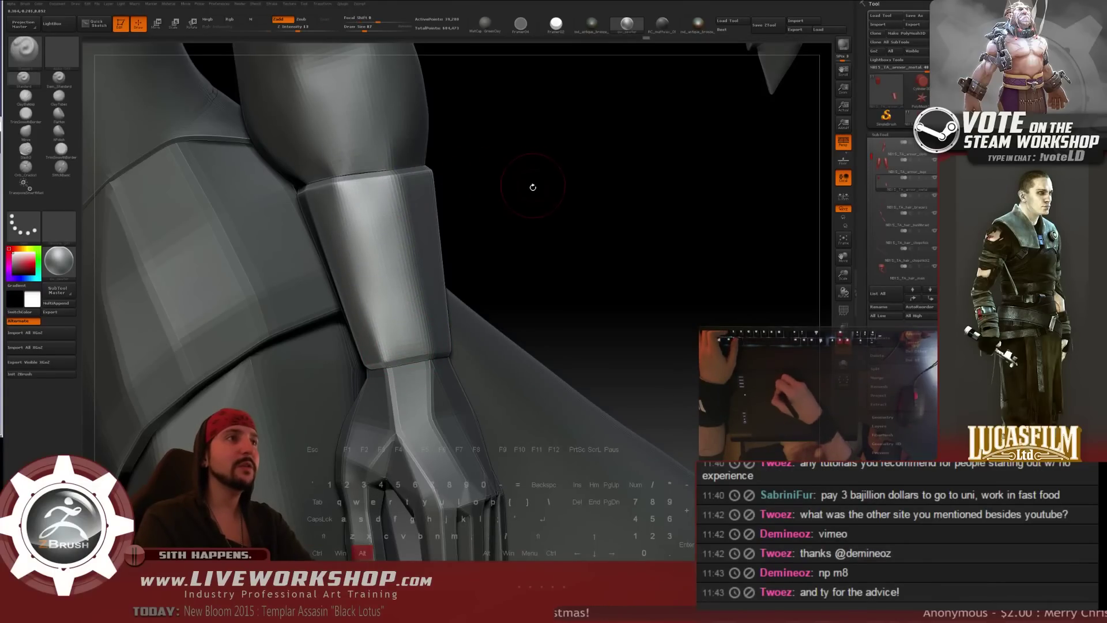
alt+drag(531, 186, 535, 201)
key(shift)
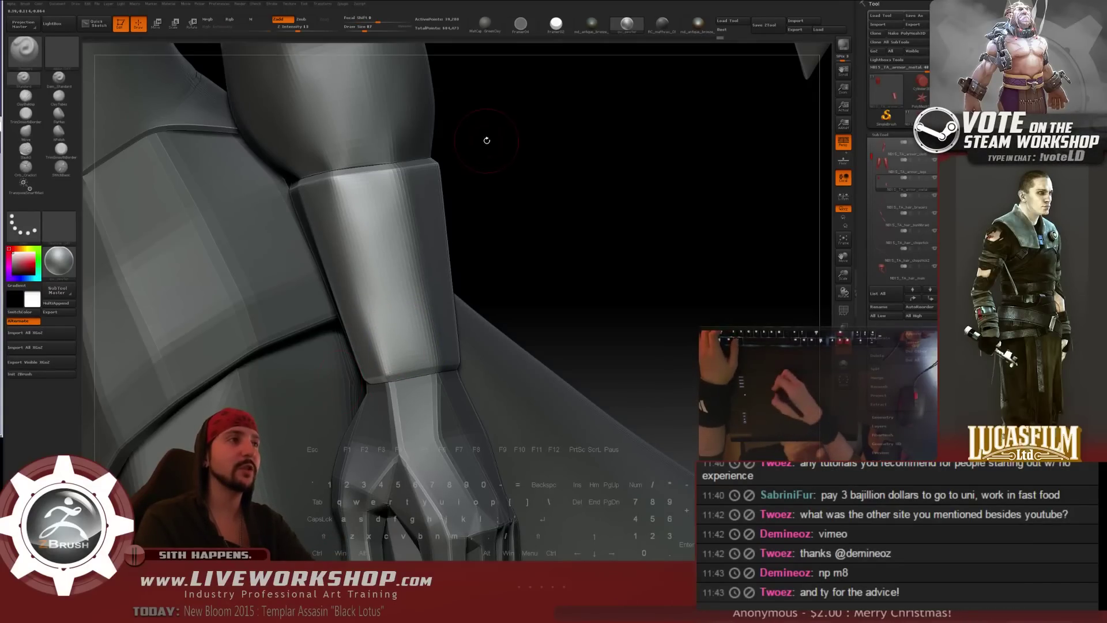
- Round the back side of the metal bracer, blending its lengthwise facet ridge from the upper rim to the wrist
drag(552, 186, 354, 186)
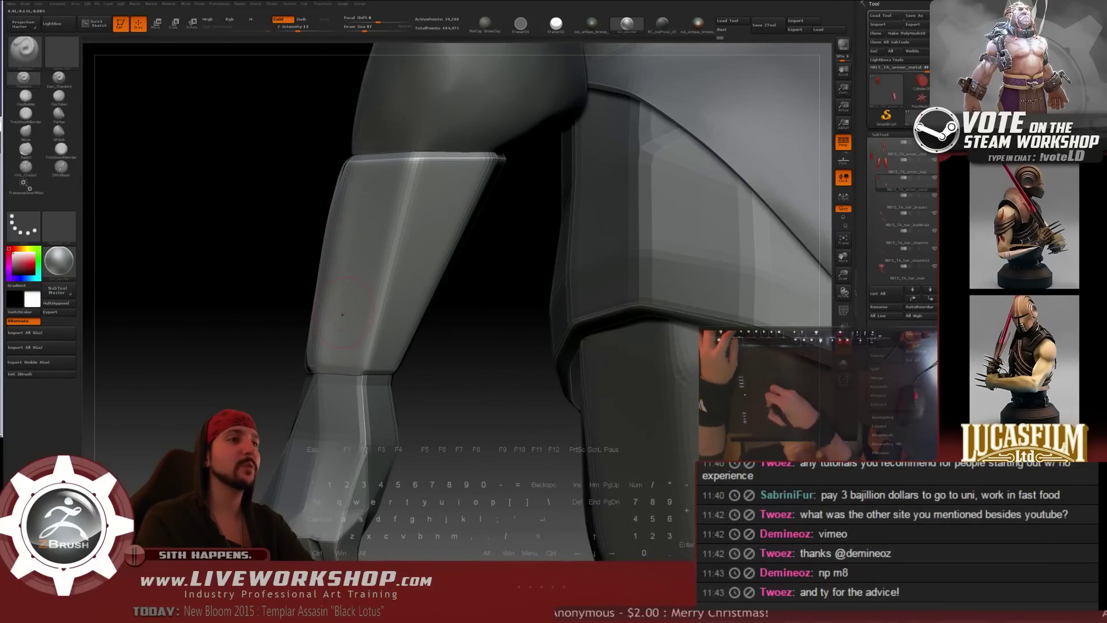
drag(324, 333, 346, 282)
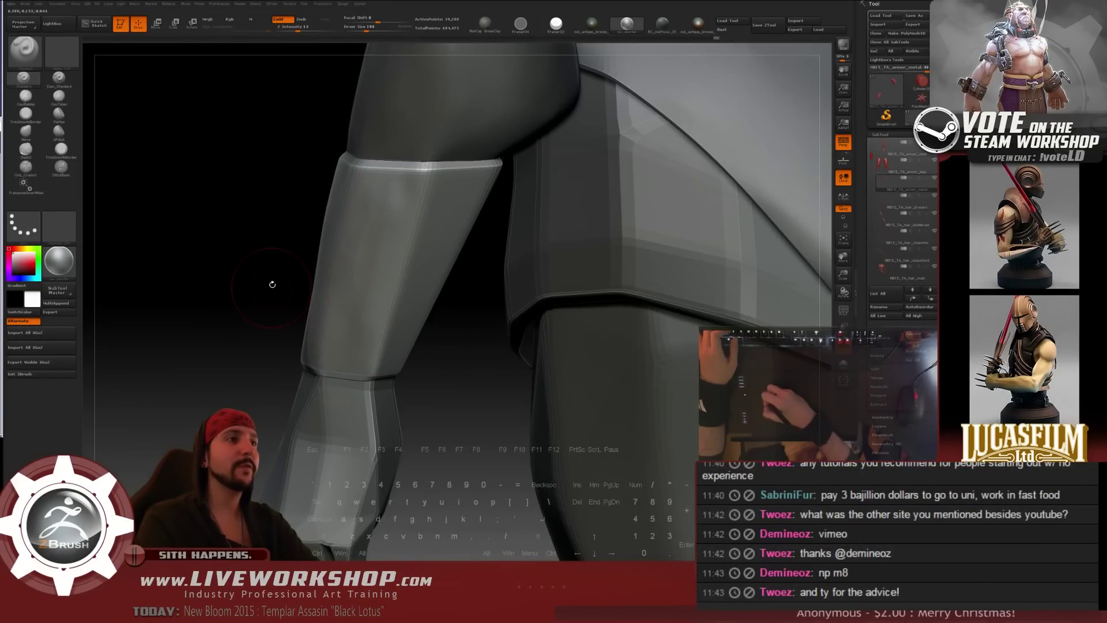
drag(272, 284, 362, 177)
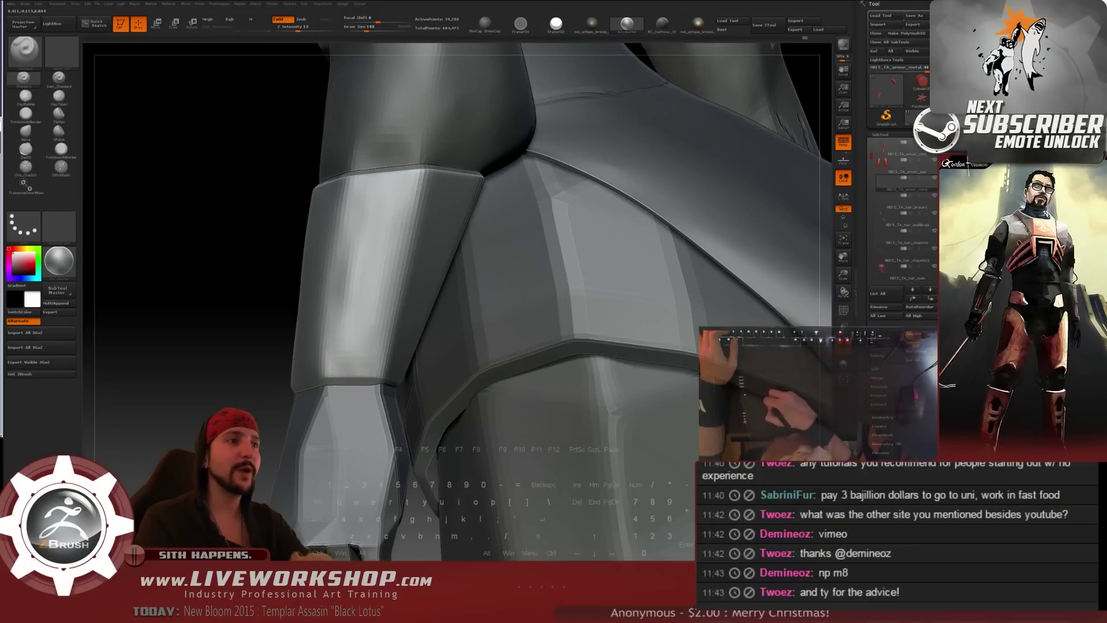
key(shift)
drag(257, 270, 284, 248)
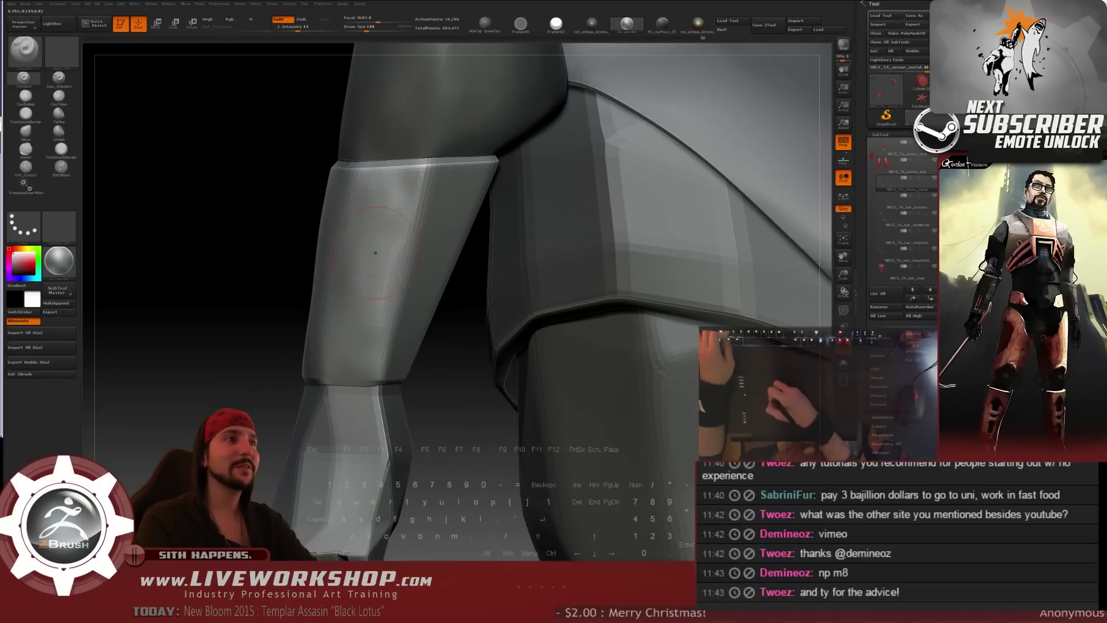
shift+drag(430, 219, 373, 289)
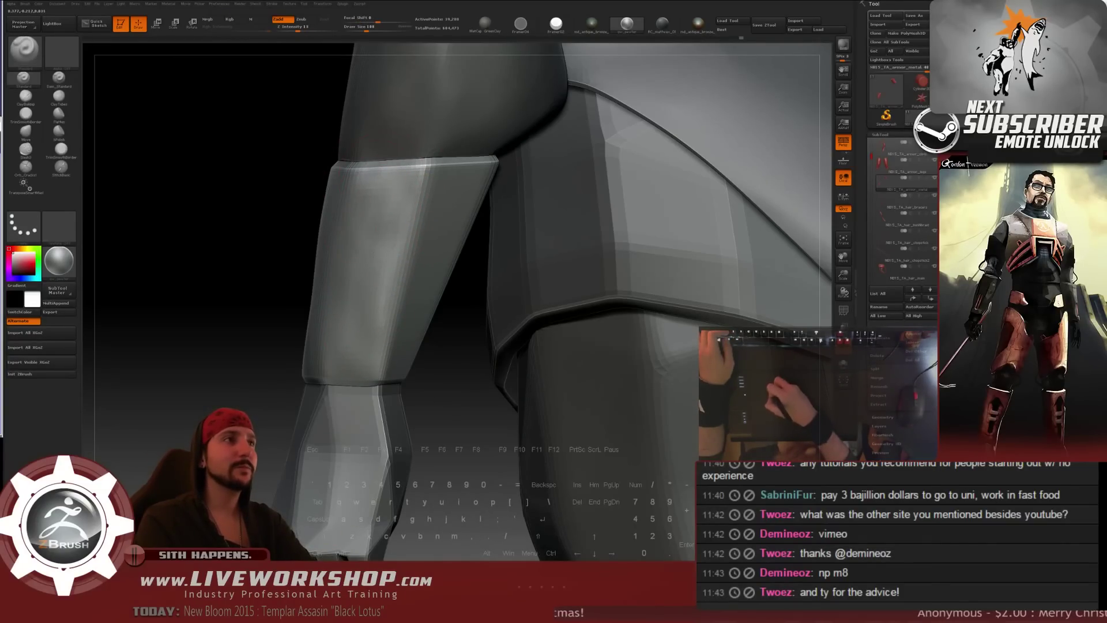
key(shift)
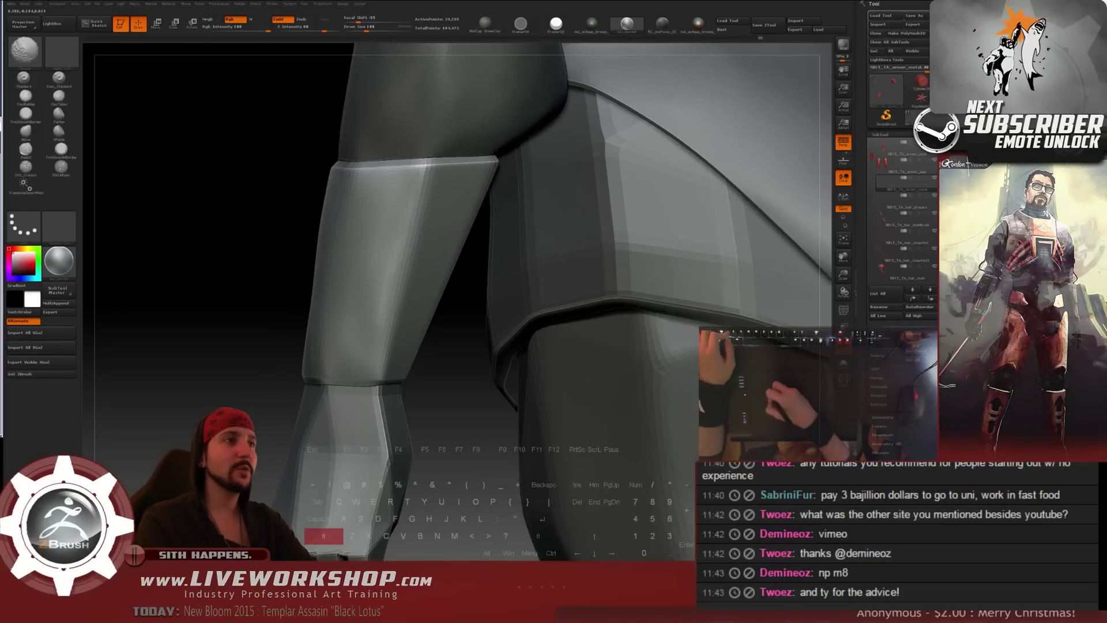
- Smooth the outer side of the bracer, evening out the surface above the wrist
drag(271, 381, 329, 327)
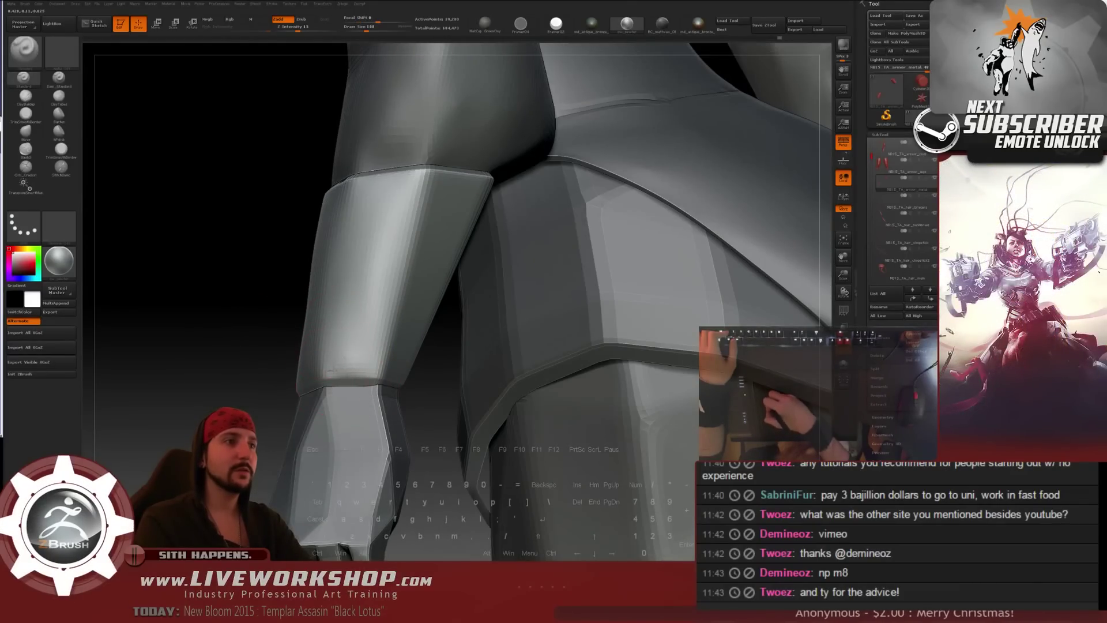
drag(250, 328, 224, 311)
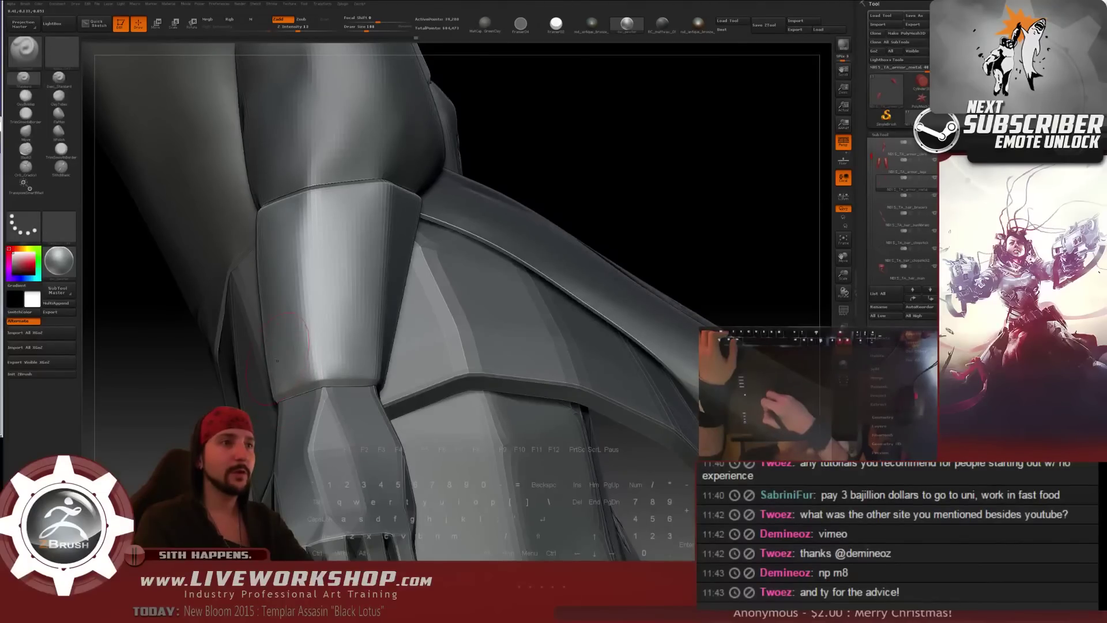
key(shift)
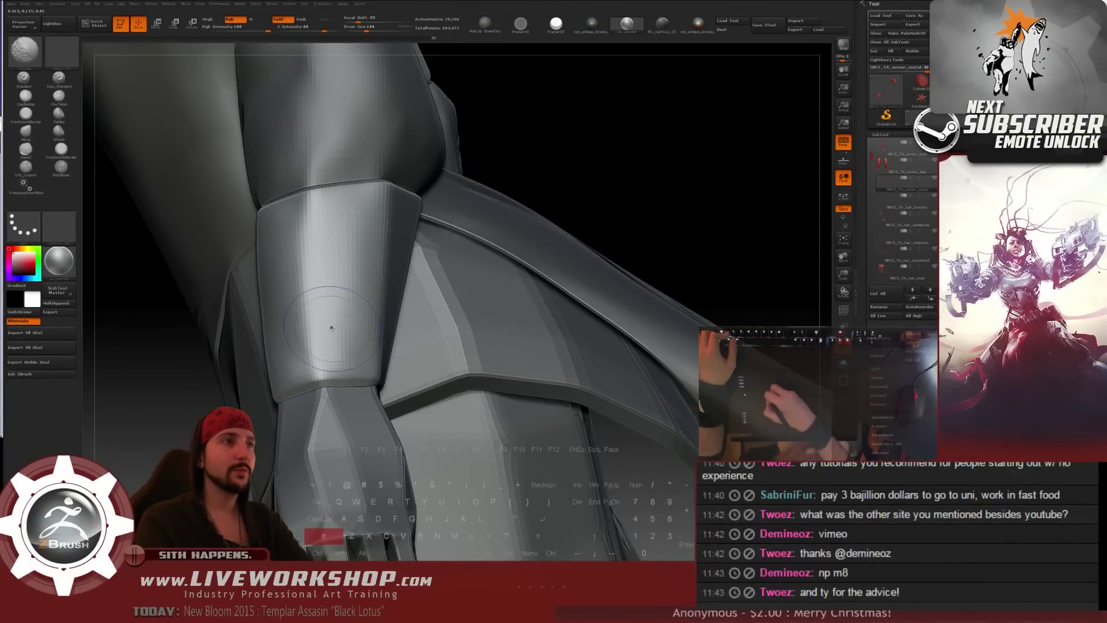
- Soften the facet ridges on the bracer's inner side, above the thumb, down to the wrist edge
mouse_move(571, 146)
mouse_down()
mouse_move(524, 223)
mouse_move(605, 242)
mouse_move(309, 198)
mouse_up()
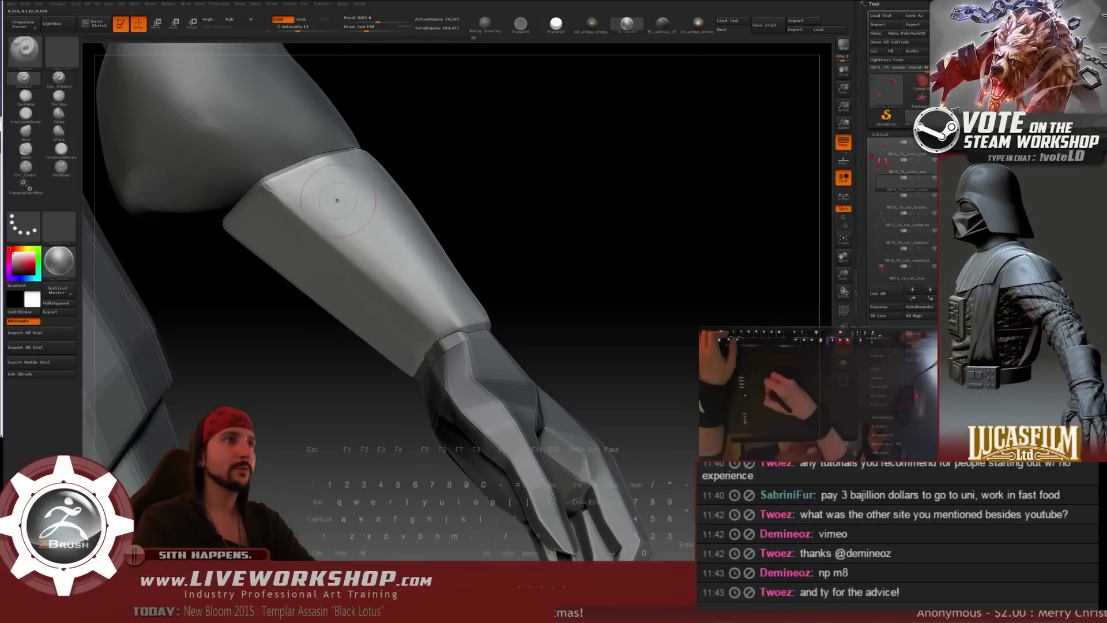
key(shift)
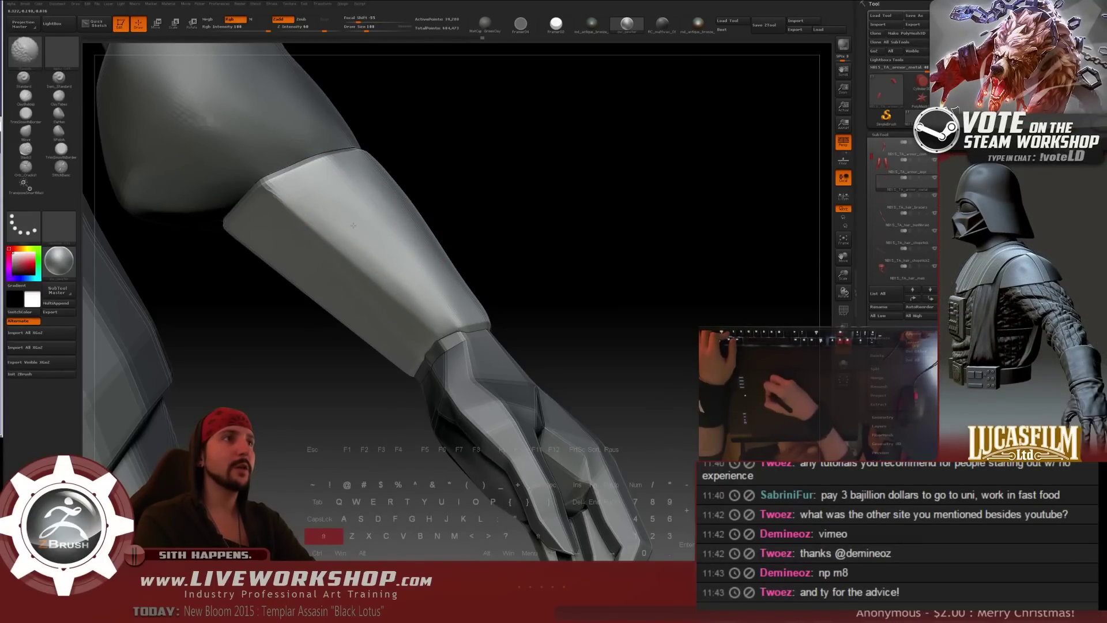
mouse_move(525, 259)
mouse_down()
mouse_move(590, 254)
mouse_move(594, 231)
mouse_up()
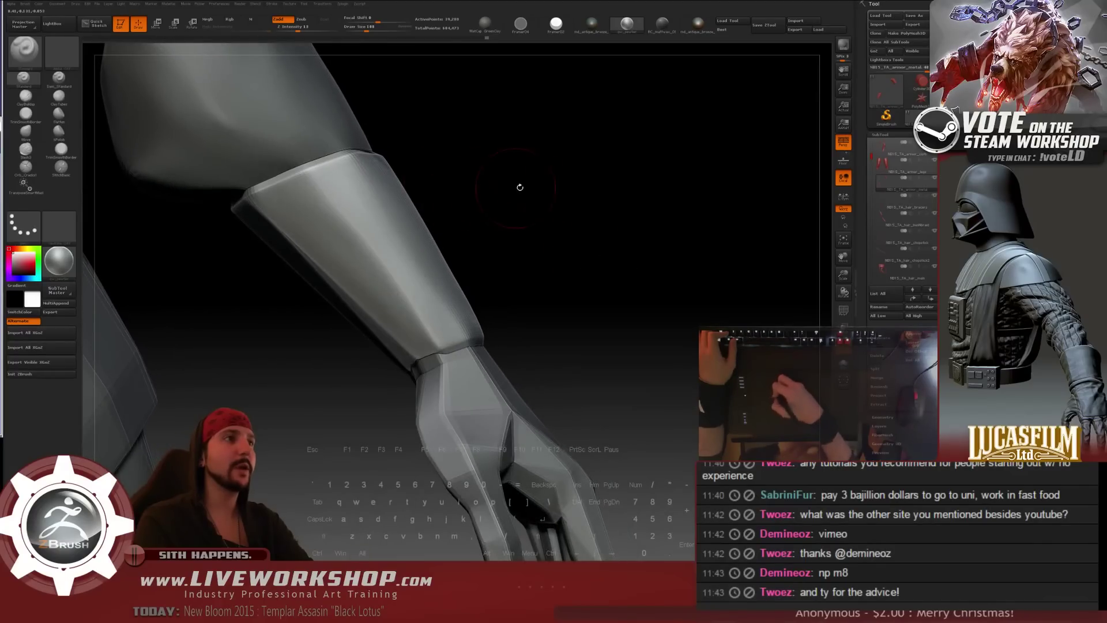
drag(519, 188, 539, 190)
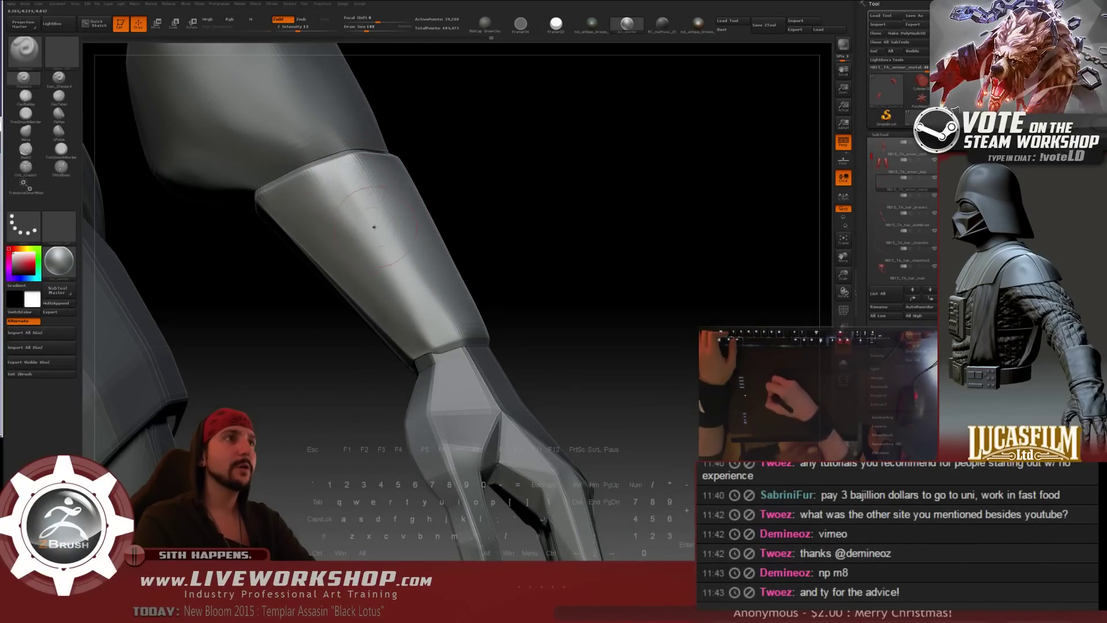
key(shift)
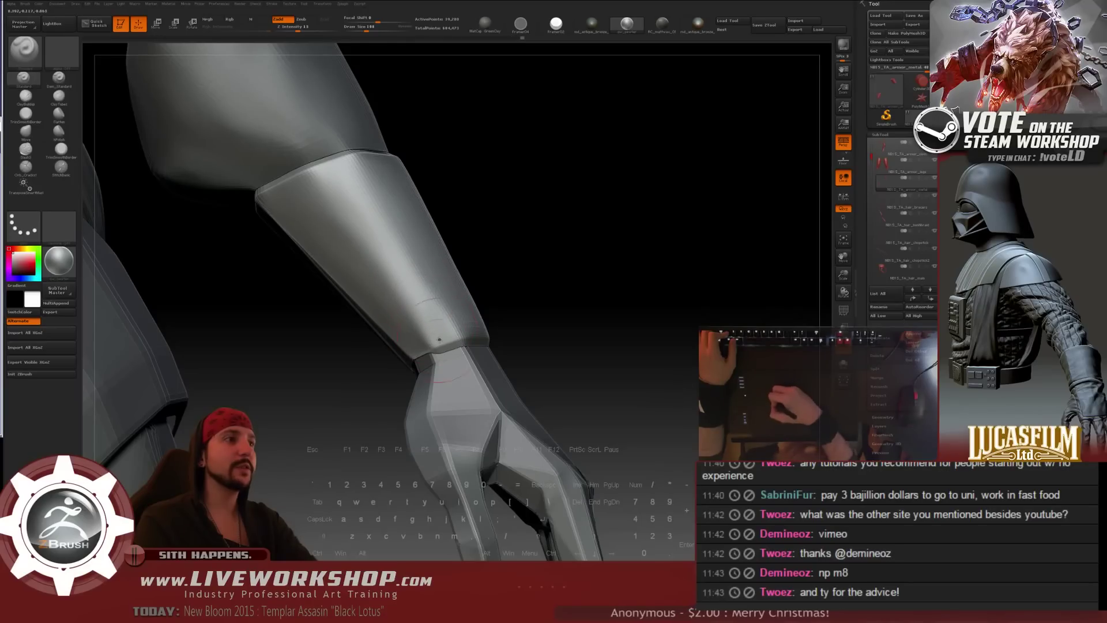
- Even out the bracer's inner surface just below the upper rim with smoothing strokes
drag(519, 185, 491, 215)
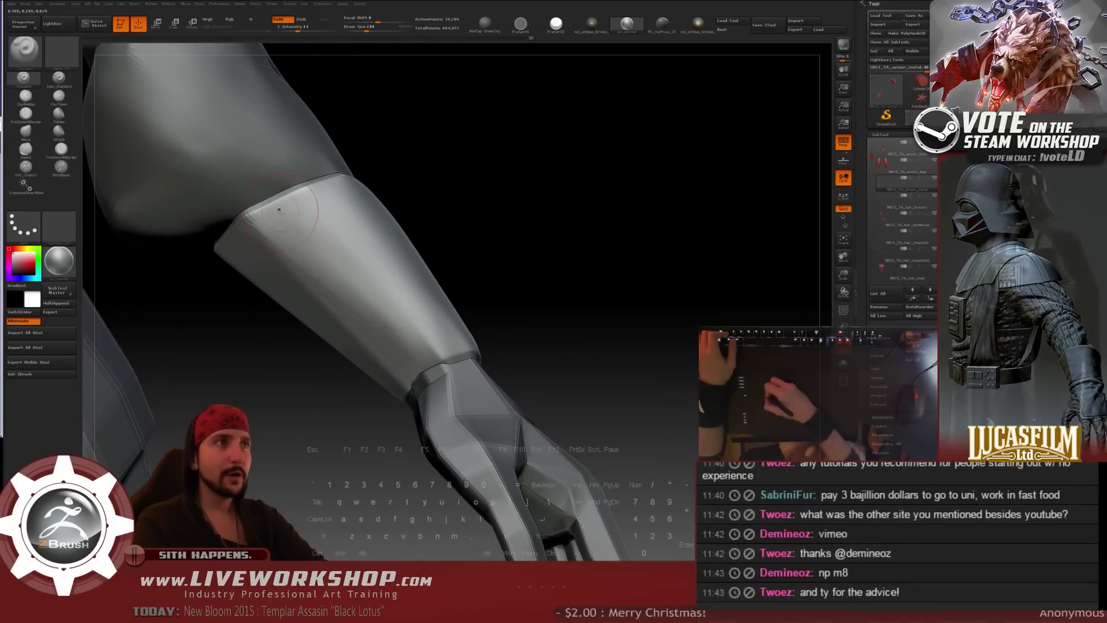
key(shift)
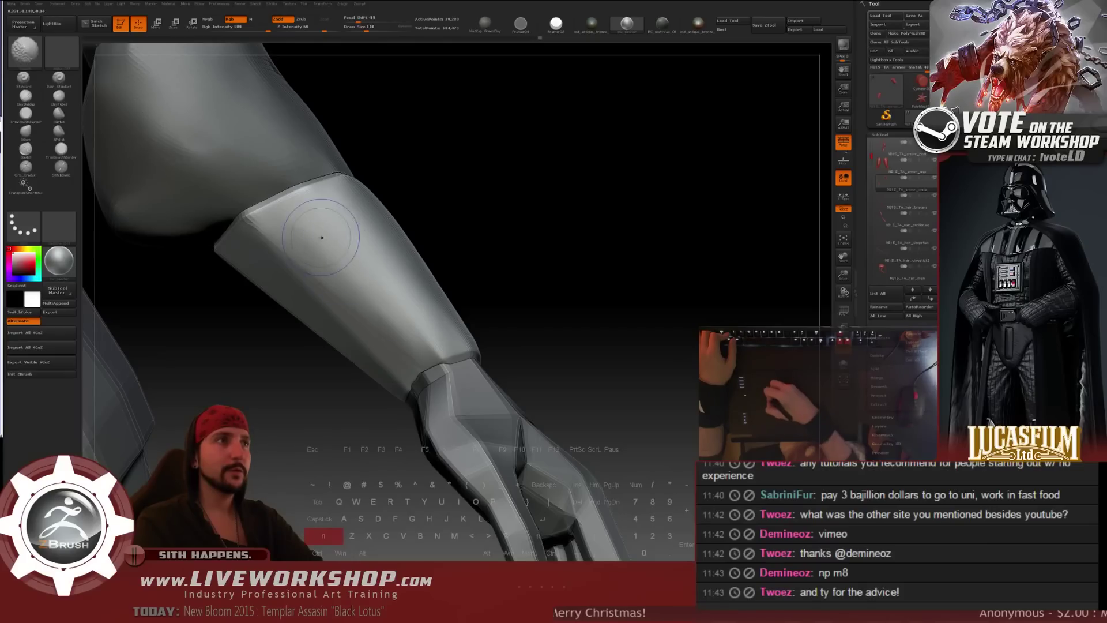
key(shift)
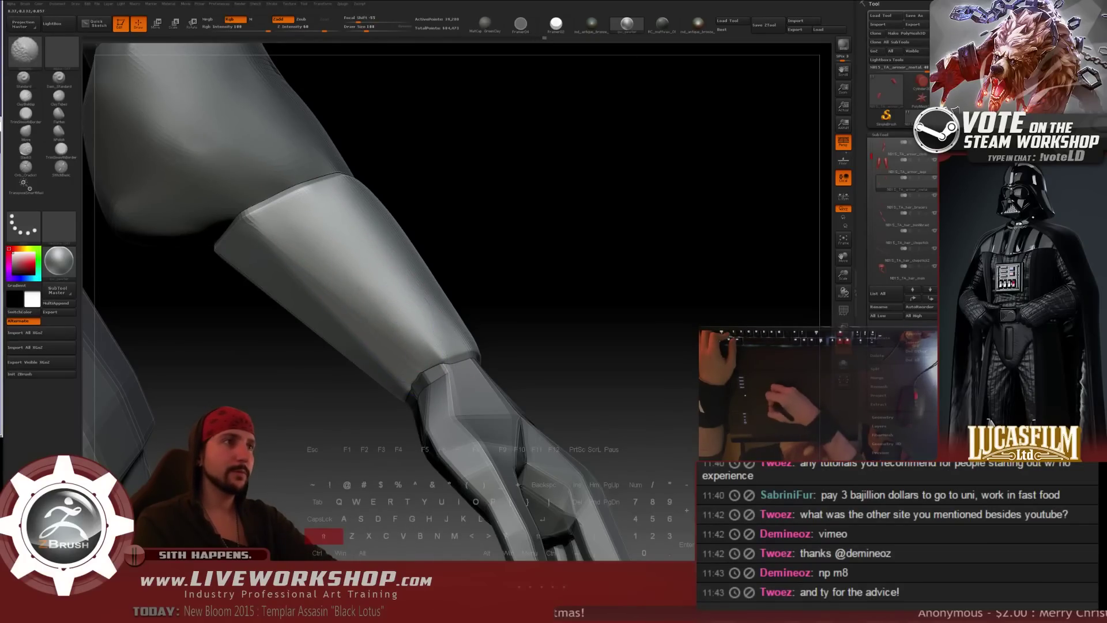
- Inspect the rounded bracer from around the arm, and hide all the other subtools so only the bracer shows
drag(569, 206, 520, 254)
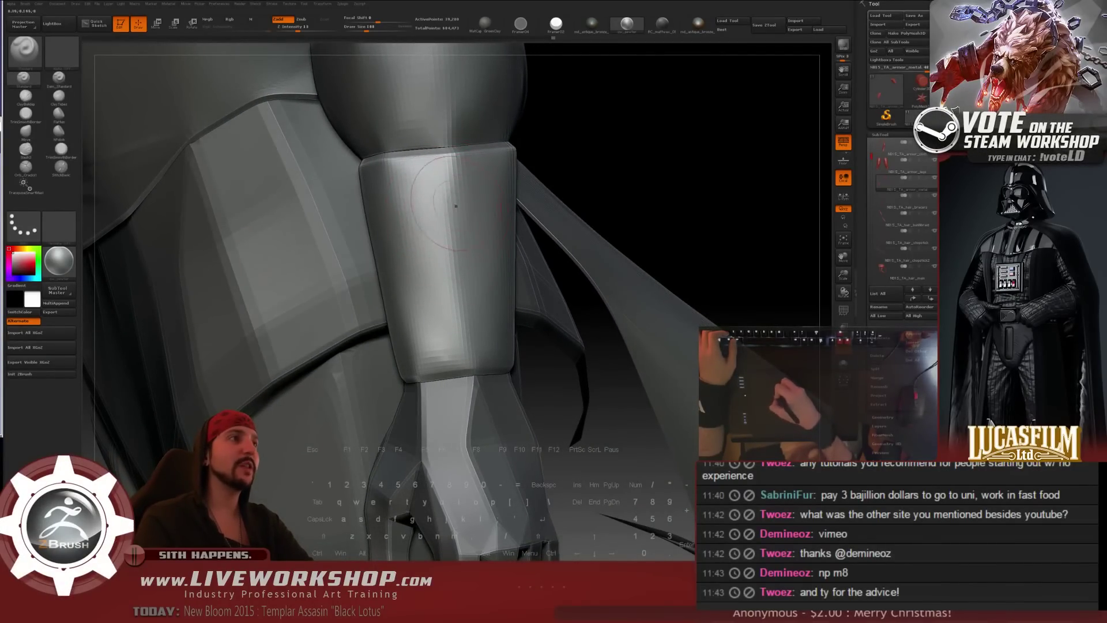
drag(670, 161, 584, 197)
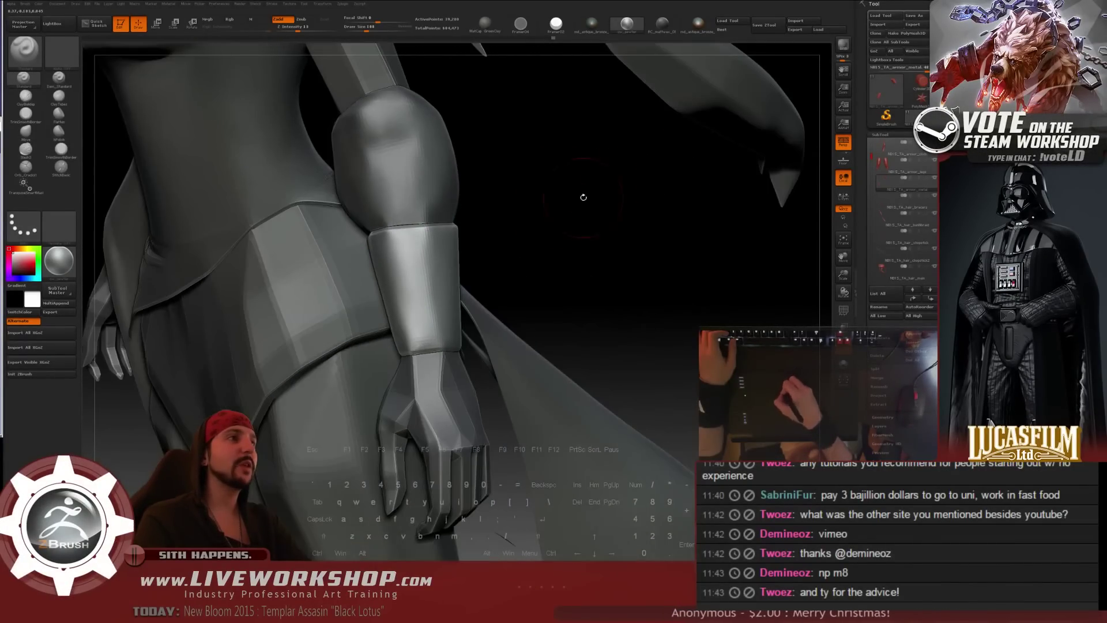
drag(401, 240, 501, 216)
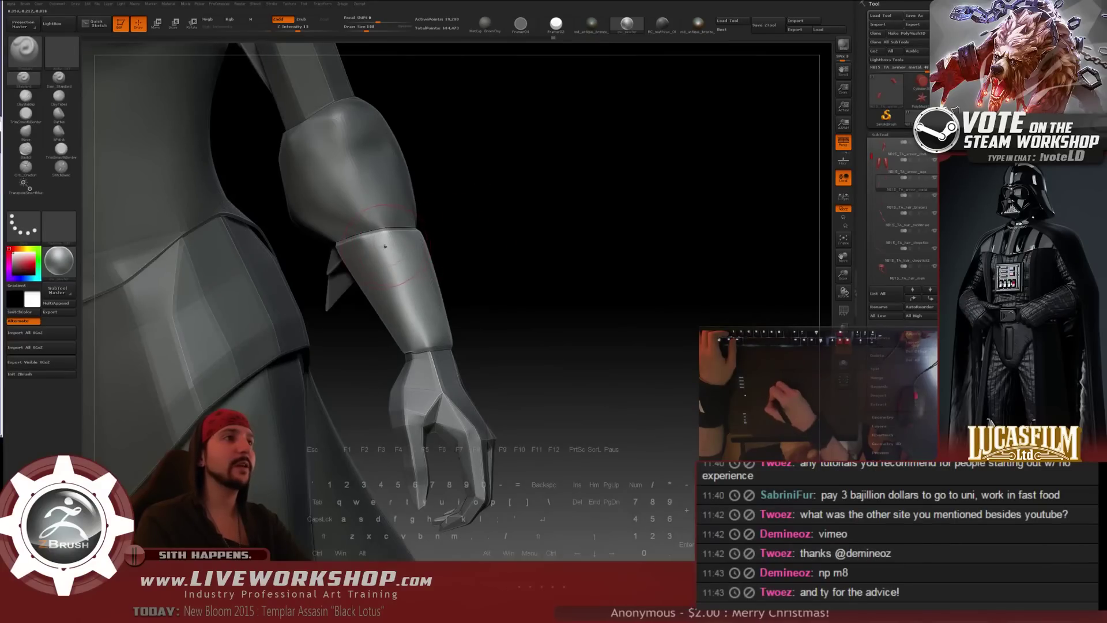
drag(386, 247, 359, 263)
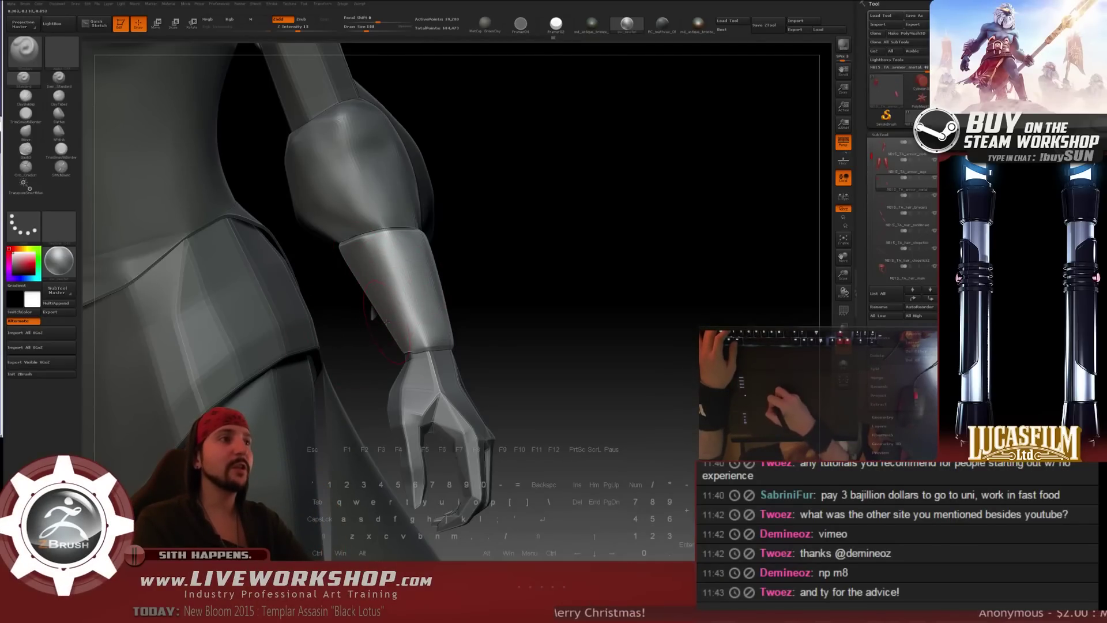
drag(558, 294, 376, 246)
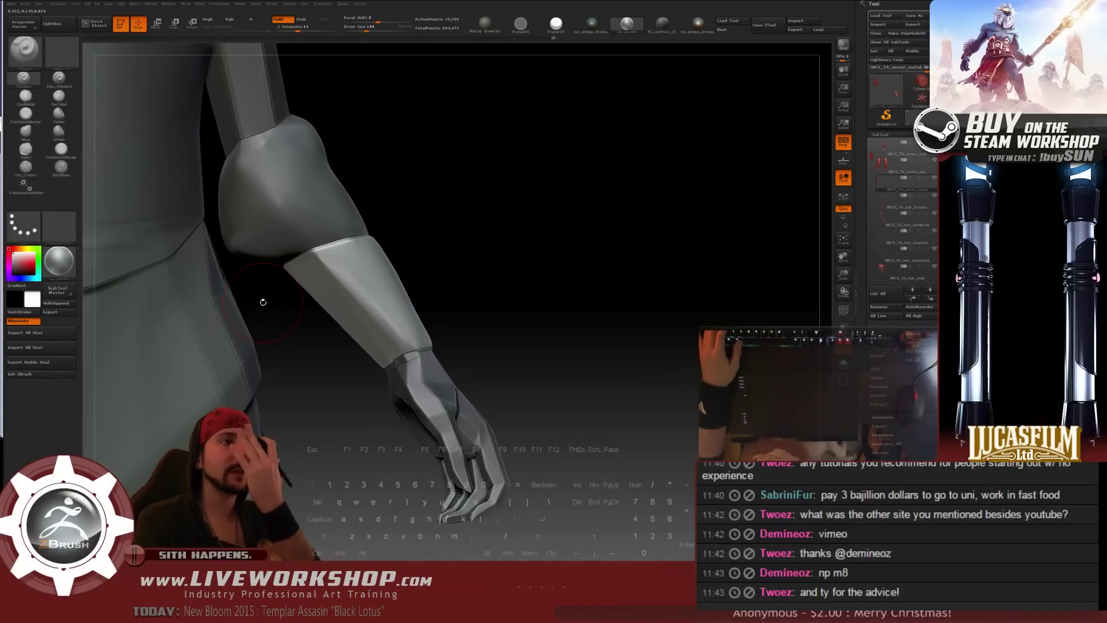
drag(531, 247, 500, 245)
mouse_move(426, 191)
ctrl+alt+shift+mouse_down()
mouse_move(339, 202)
mouse_move(280, 288)
mouse_move(461, 404)
mouse_move(543, 273)
ctrl+alt+shift+mouse_up()
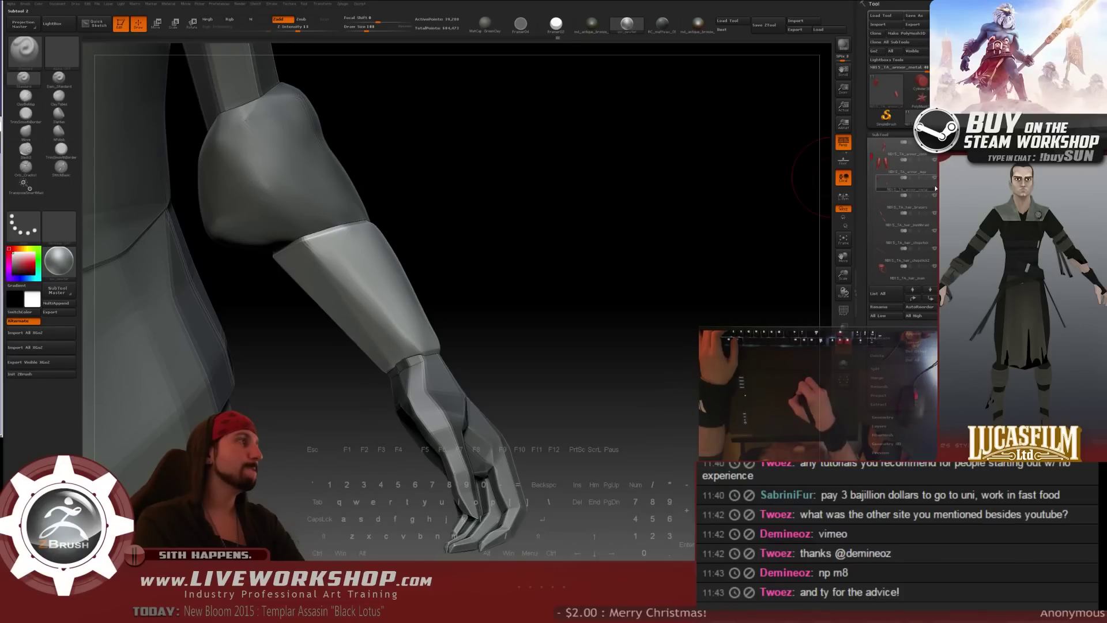
click(935, 178)
mouse_move(621, 213)
mouse_down()
mouse_move(606, 211)
mouse_move(609, 230)
mouse_move(618, 219)
mouse_up()
- Enlarge the brush, round the isolated bracer's broad inner facet, and smooth it down to the wrist opening
key(bracketright)
key(bracketright)
key(bracketright)
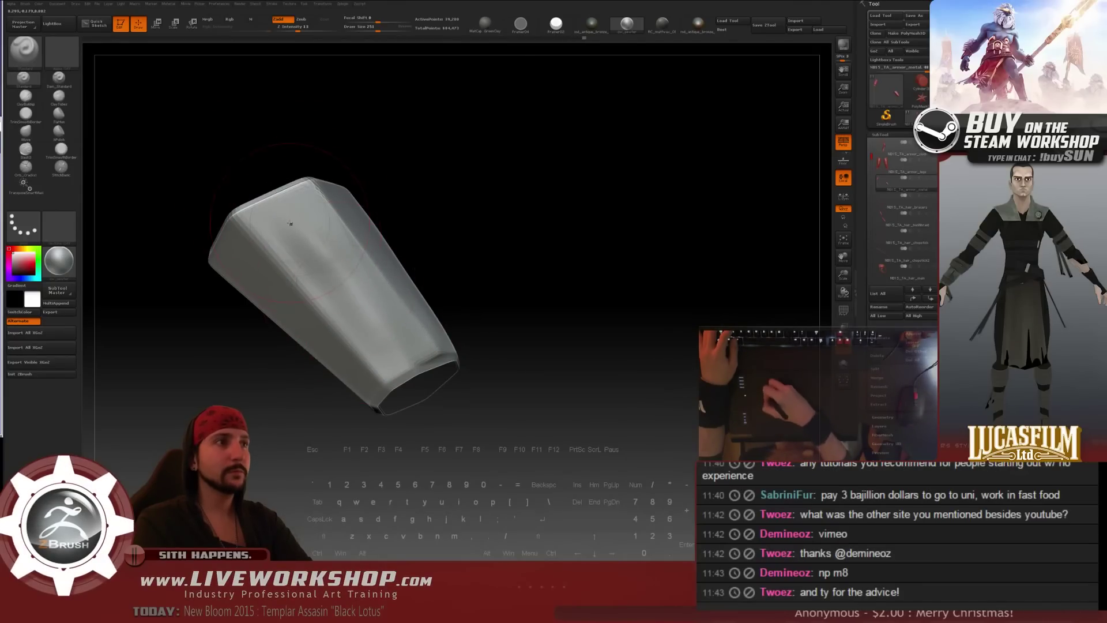
key(bracketleft)
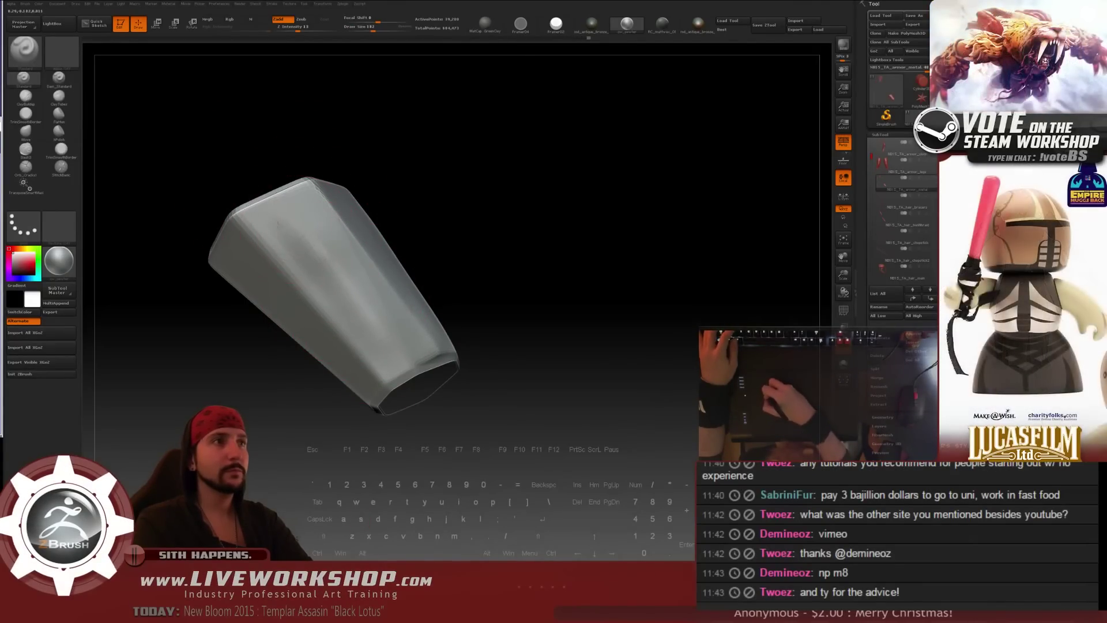
key(shift)
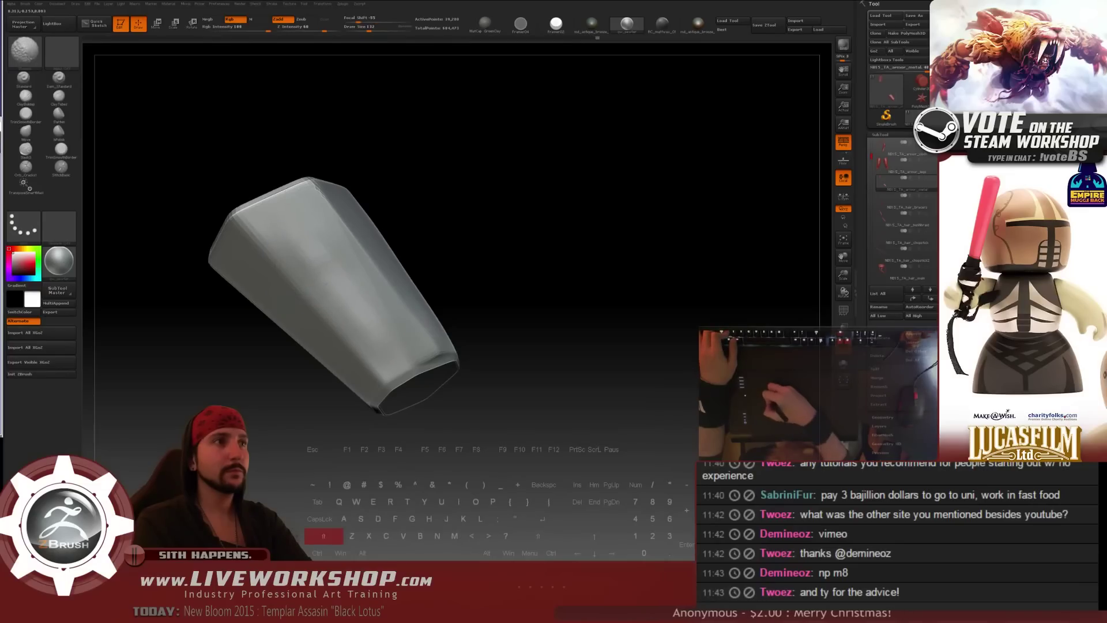
right_drag(324, 252, 354, 254)
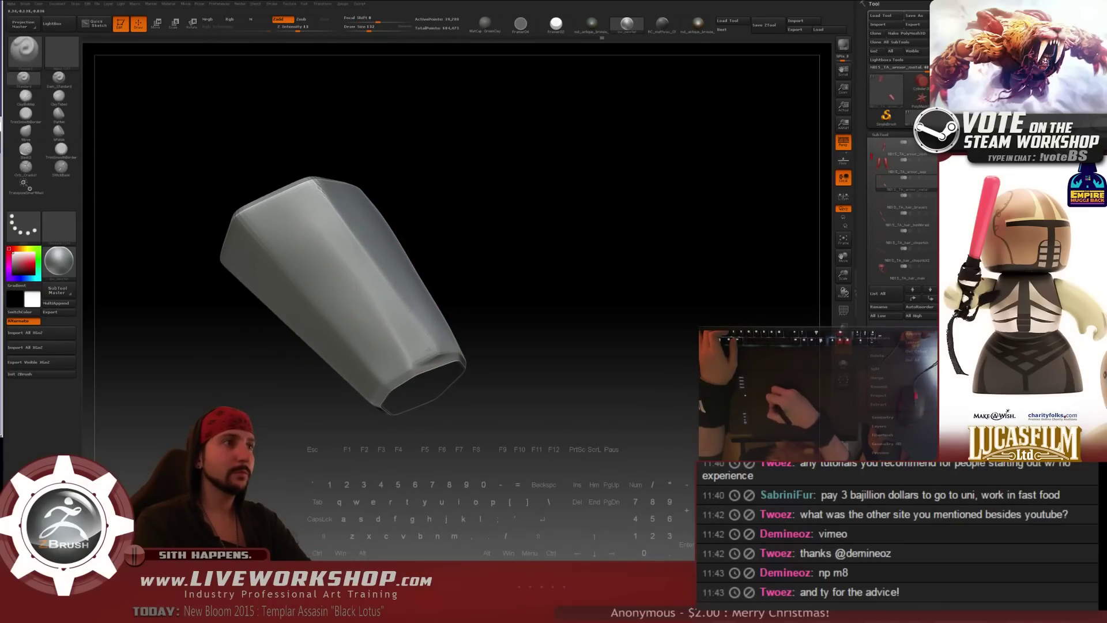
key(shift)
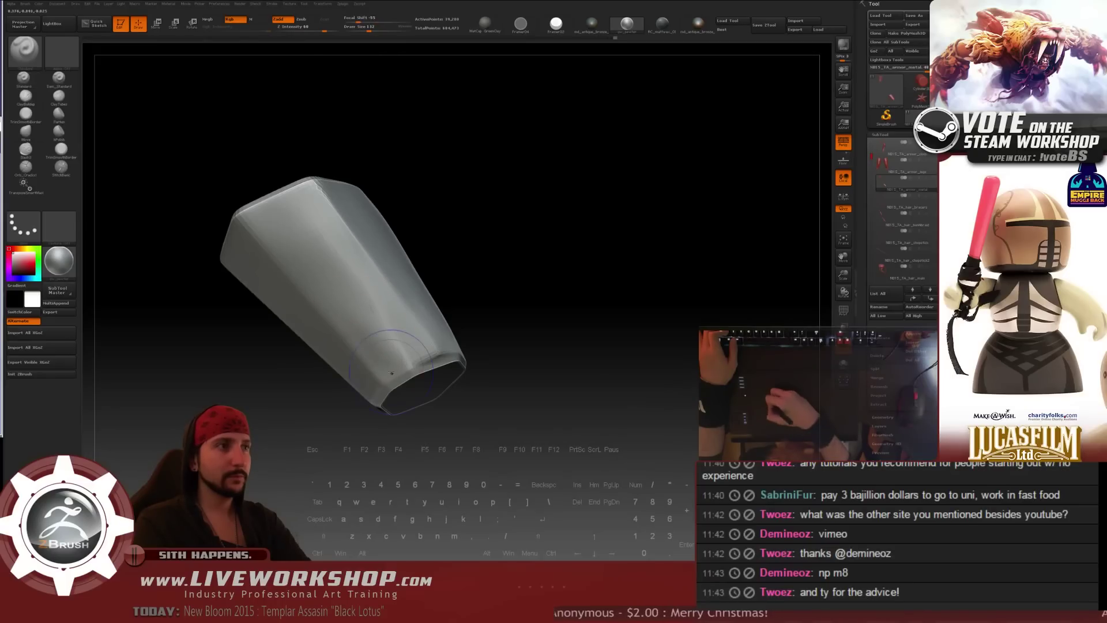
key(shift)
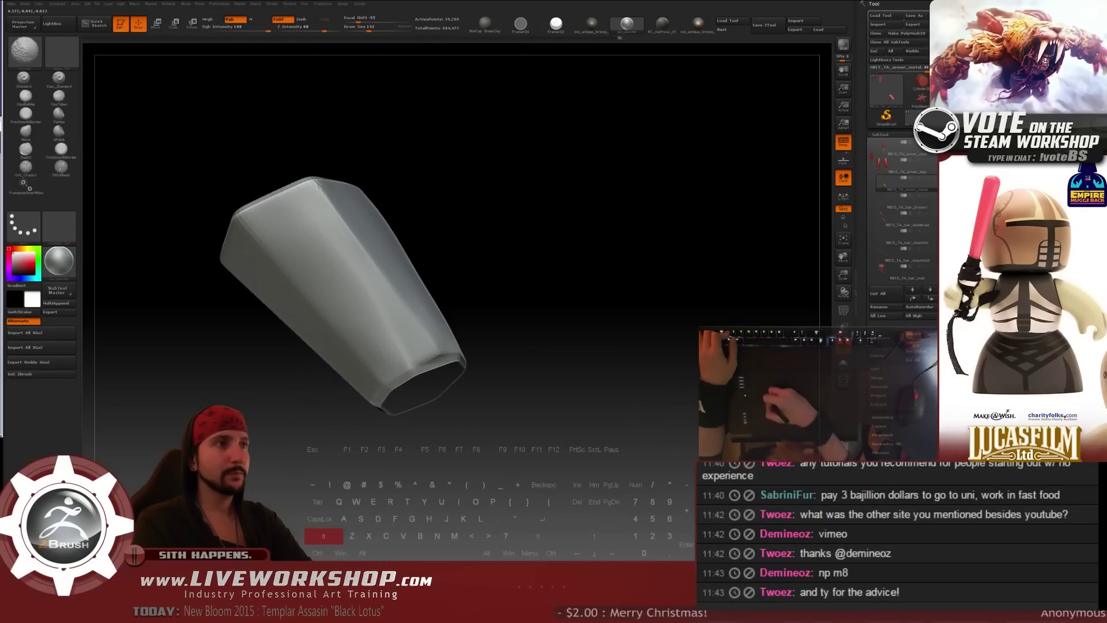
- Reduce the brush size and soften the sharp ridge running lengthwise down the isolated bracer
mouse_move(412, 179)
mouse_down()
mouse_move(415, 217)
mouse_move(468, 265)
mouse_move(504, 271)
mouse_up()
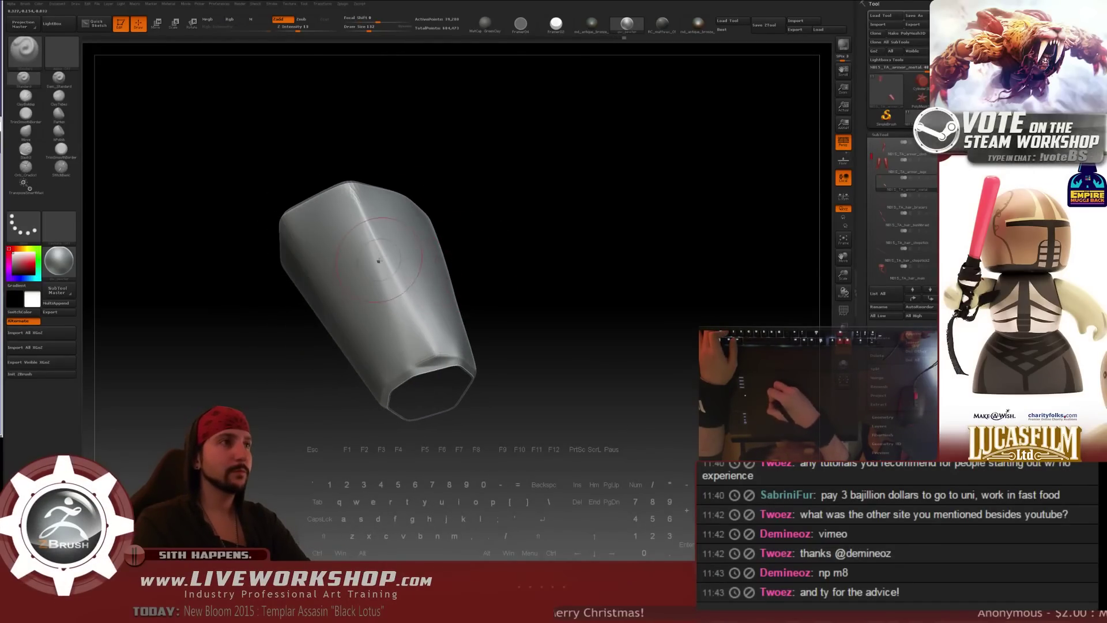
key(s)
drag(380, 262, 400, 304)
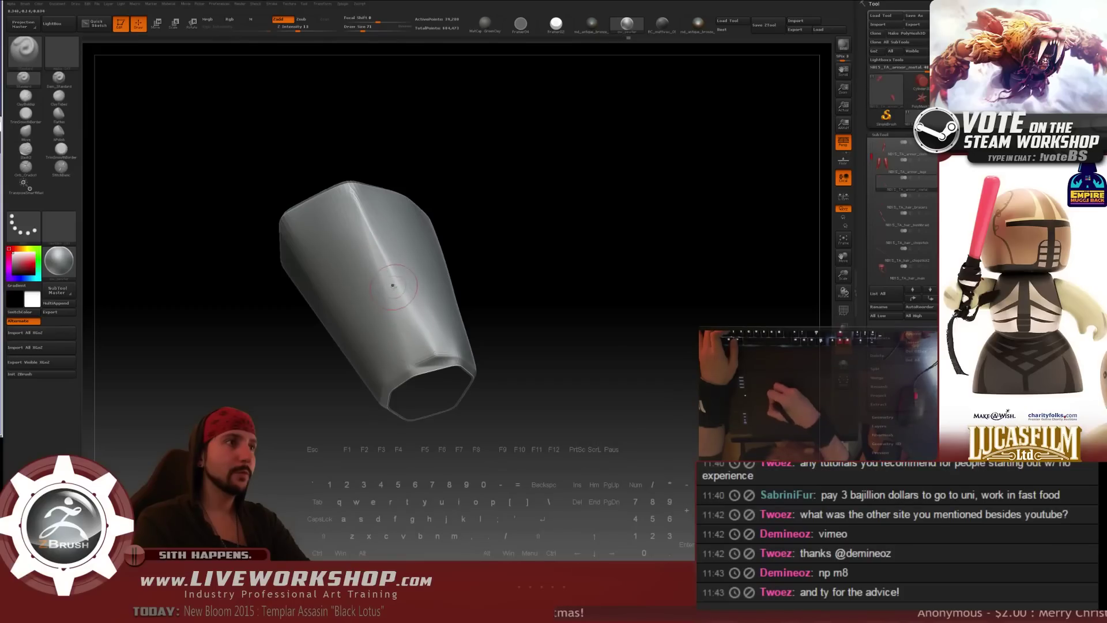
drag(488, 260, 404, 191)
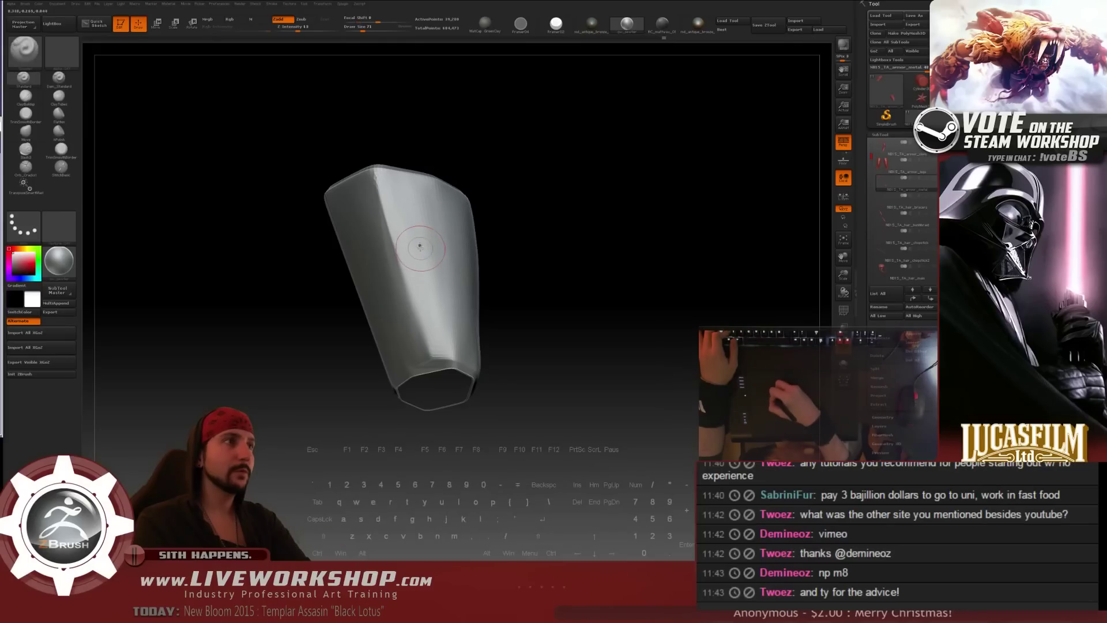
- Round the facets on both sides of the isolated bracer's lengthwise ridge and smooth the transition between them
drag(563, 205, 539, 204)
mouse_move(403, 193)
mouse_down()
mouse_move(403, 227)
mouse_move(395, 178)
mouse_move(414, 280)
mouse_up()
key(shift)
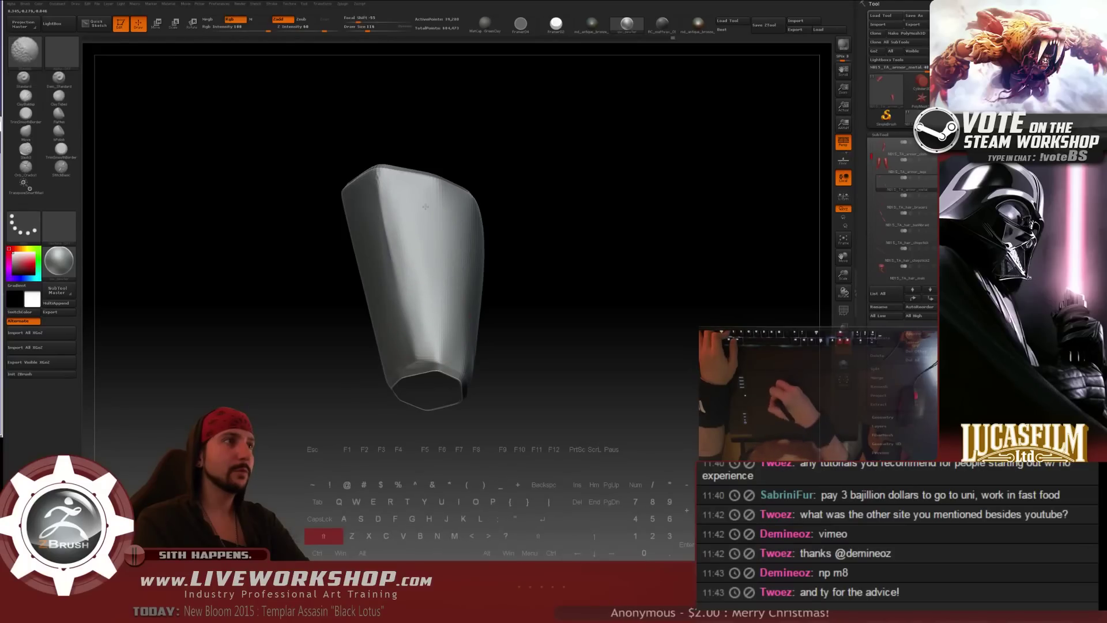
drag(564, 267, 449, 212)
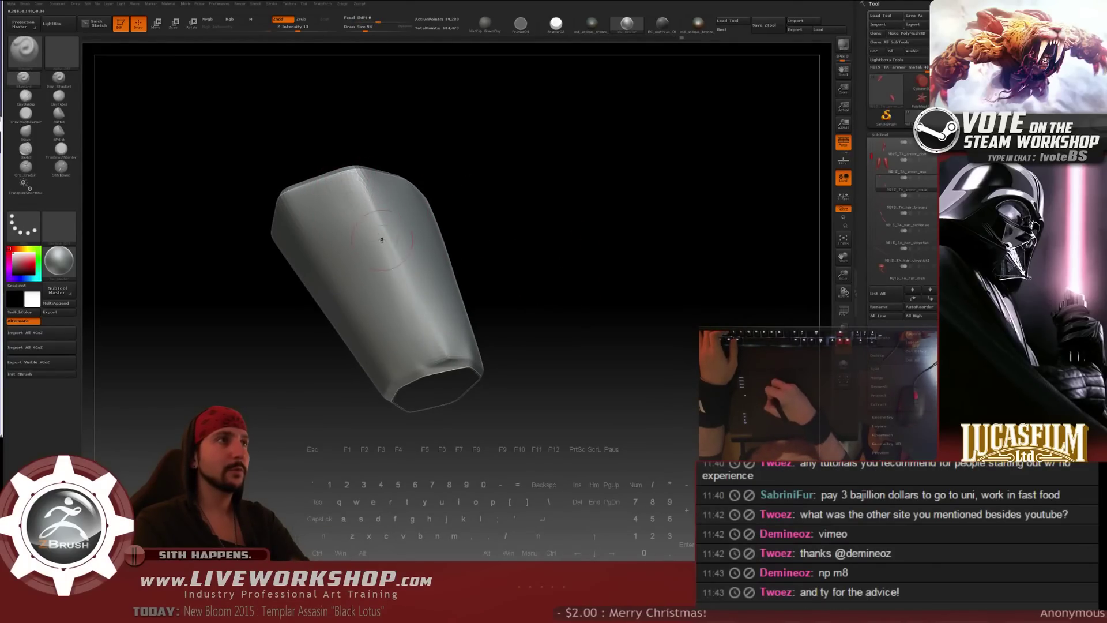
key(shift)
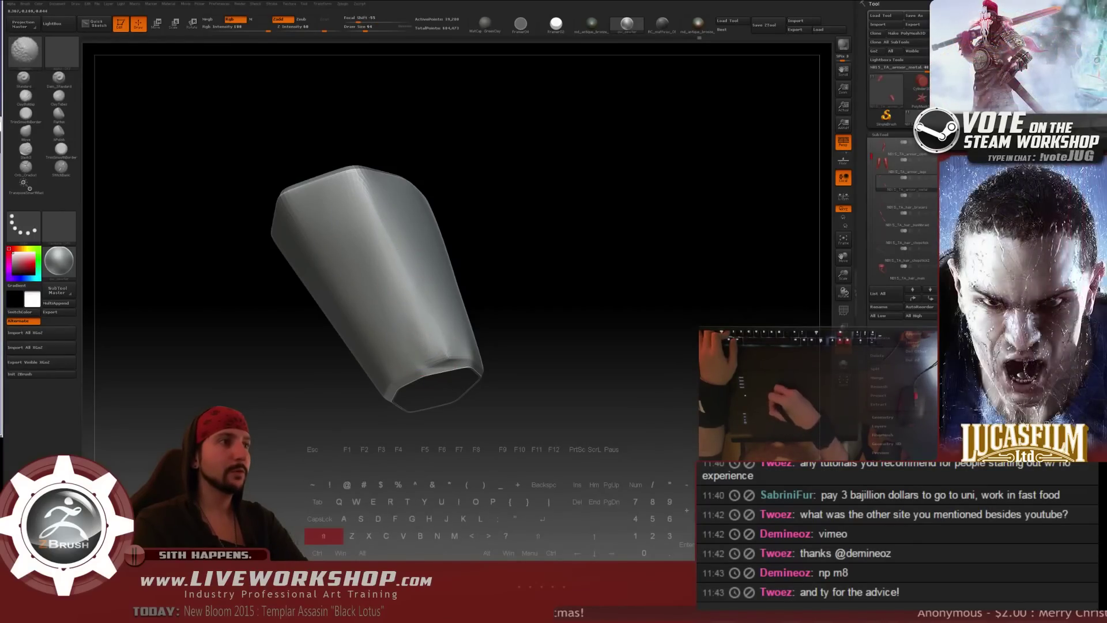
- Enlarge the brush, fill out the bracer's next lengthwise facets, and smooth them from the upper rim downward
mouse_move(514, 274)
mouse_down()
mouse_move(440, 264)
mouse_move(559, 211)
mouse_move(519, 192)
mouse_move(296, 185)
mouse_up()
key(bracketright)
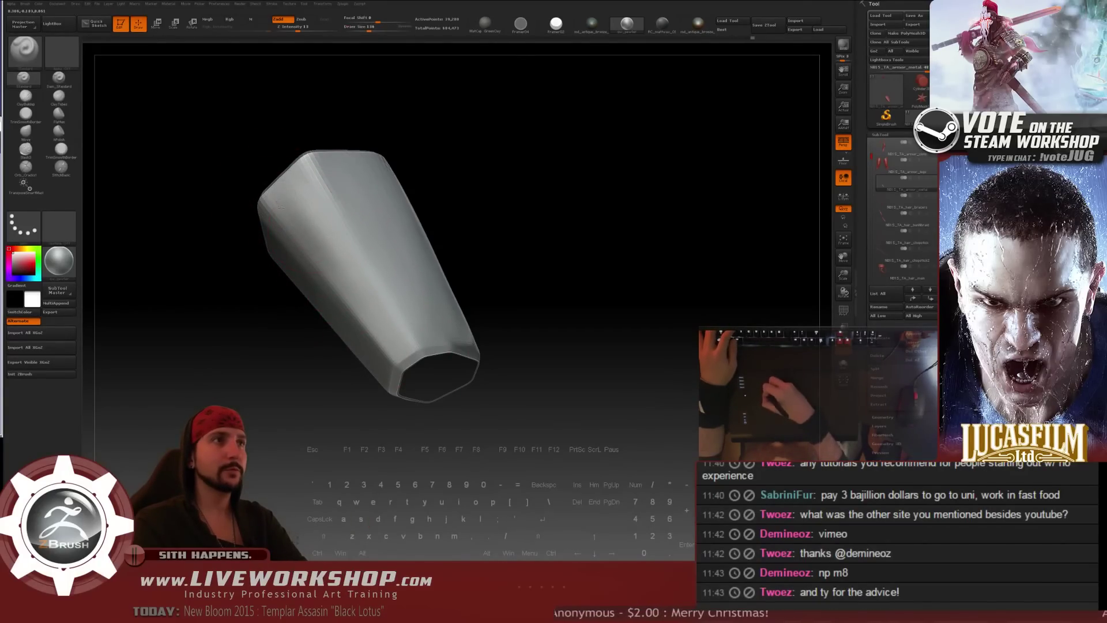
key(shift)
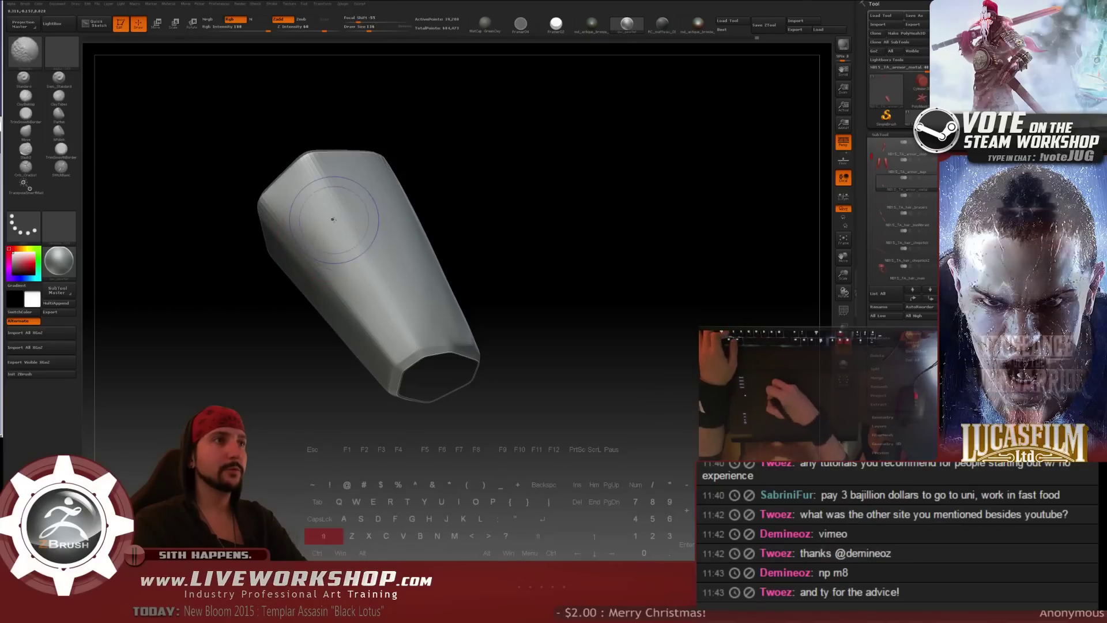
drag(502, 225, 582, 212)
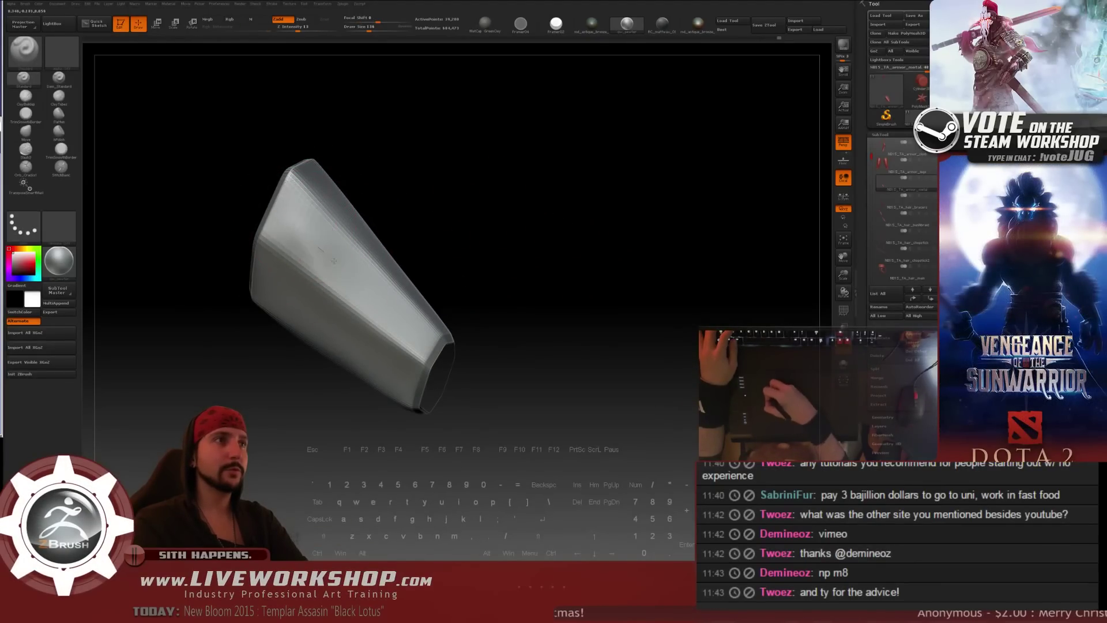
key(shift)
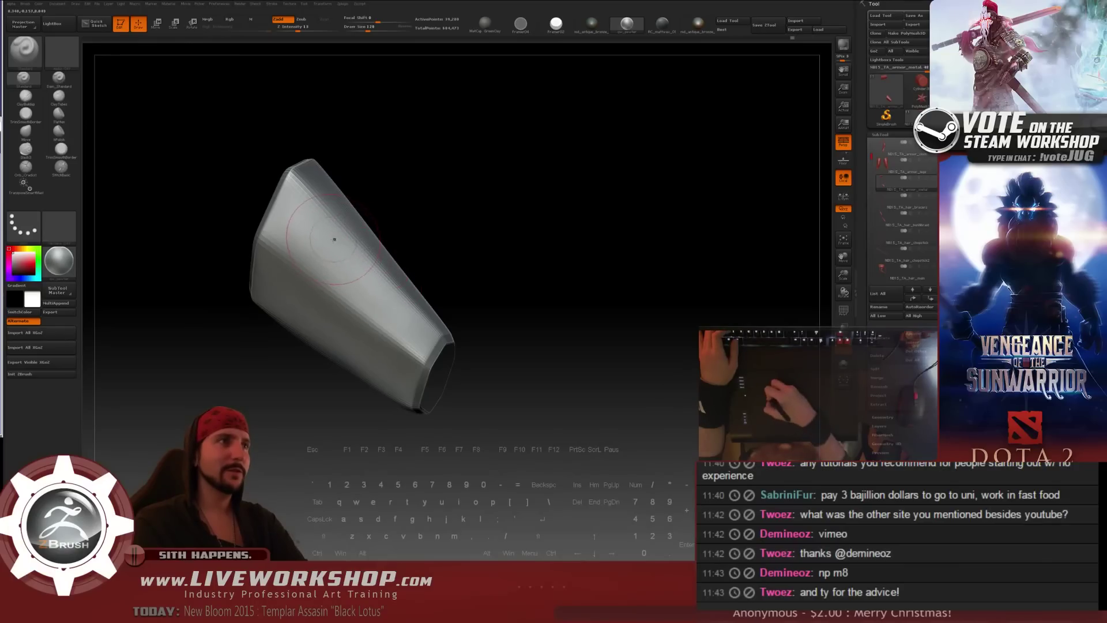
- Round the bracer's broad outer side and the surface just below its wide upper rim
drag(450, 279, 489, 225)
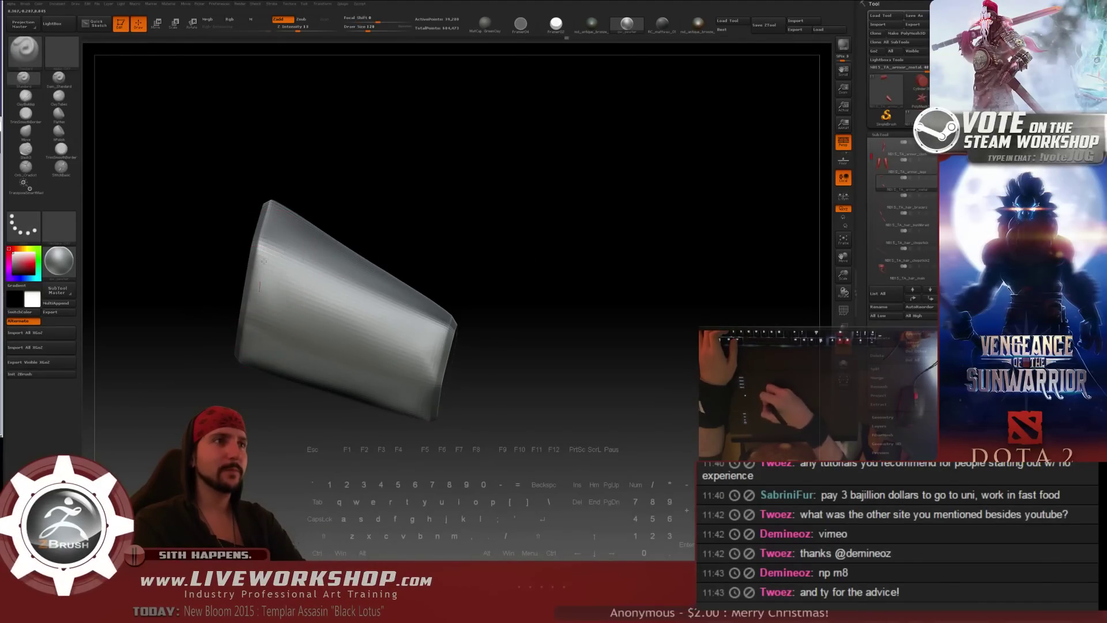
drag(417, 233, 387, 250)
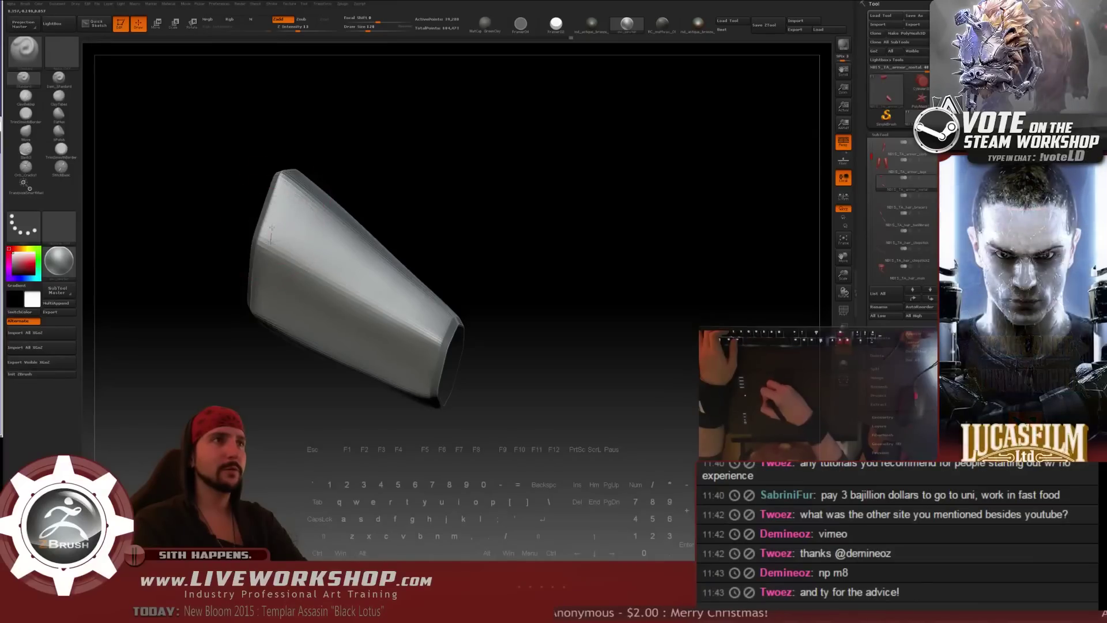
mouse_move(428, 214)
mouse_down()
mouse_move(457, 206)
mouse_move(464, 183)
mouse_move(282, 236)
mouse_up()
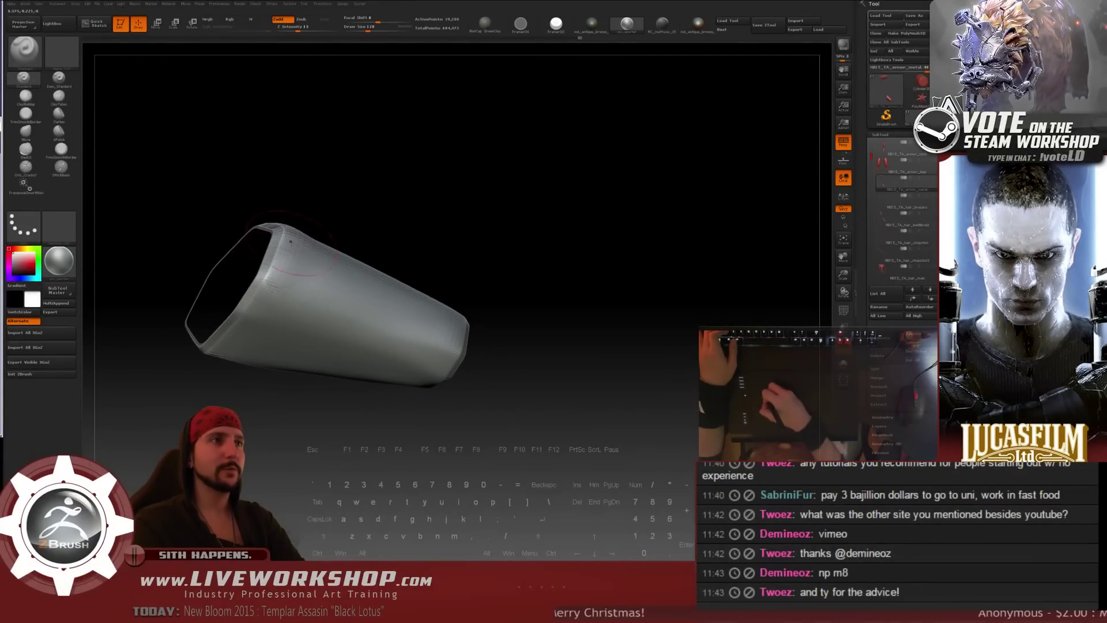
drag(380, 208, 454, 182)
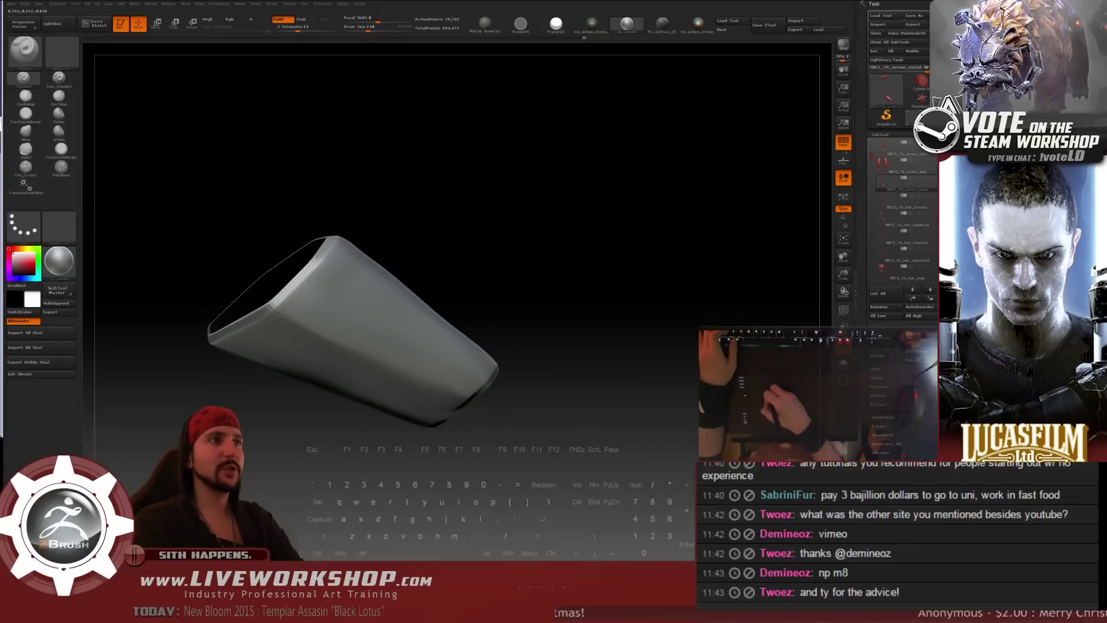
drag(320, 279, 265, 323)
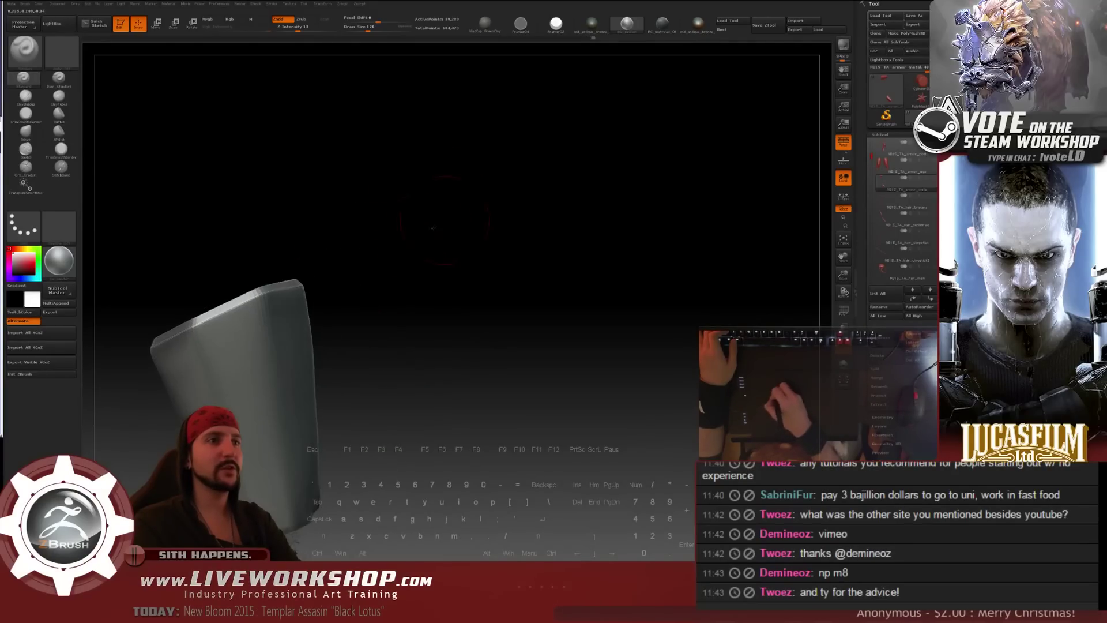
- Smooth the remaining facets along the bracer's back and the surface above the wrist opening
drag(403, 287, 505, 244)
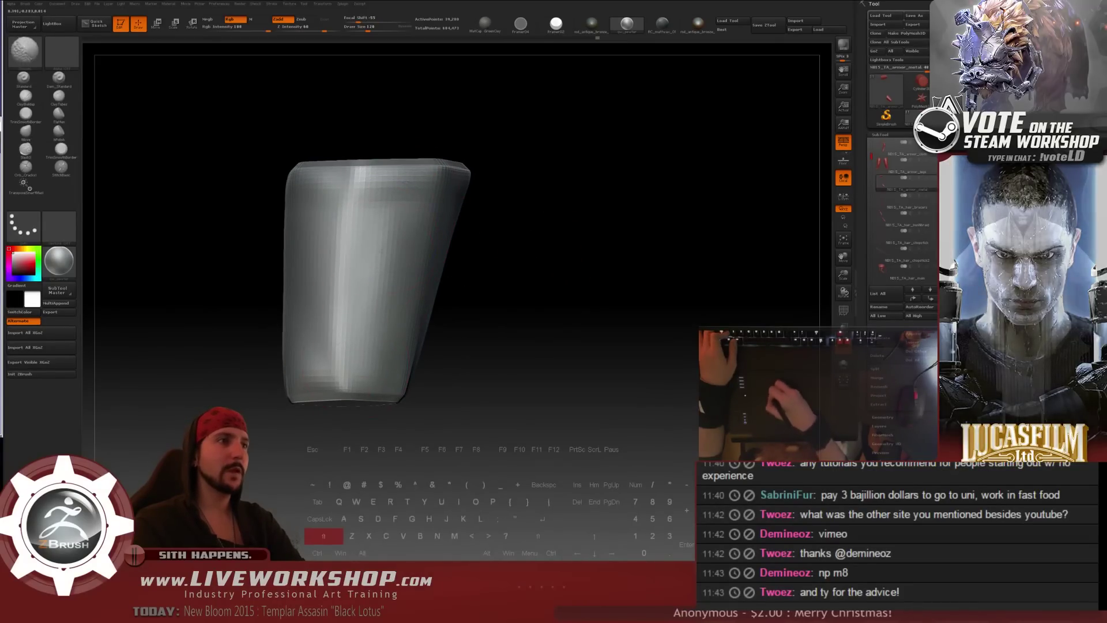
mouse_move(445, 346)
mouse_down()
mouse_move(490, 328)
mouse_move(571, 240)
mouse_move(439, 303)
mouse_up()
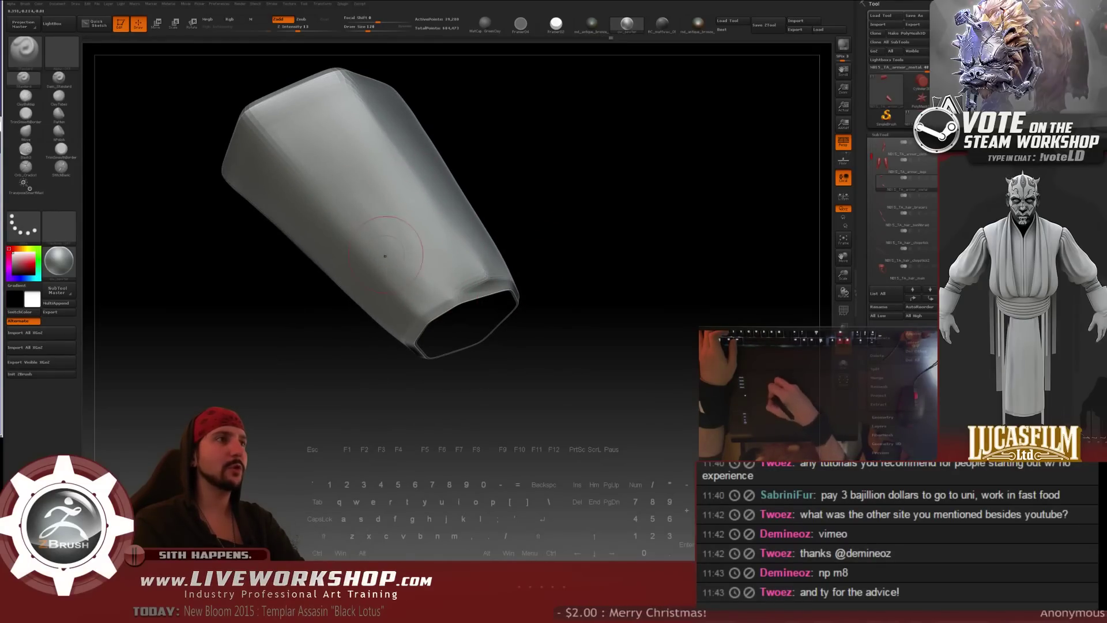
key(shift)
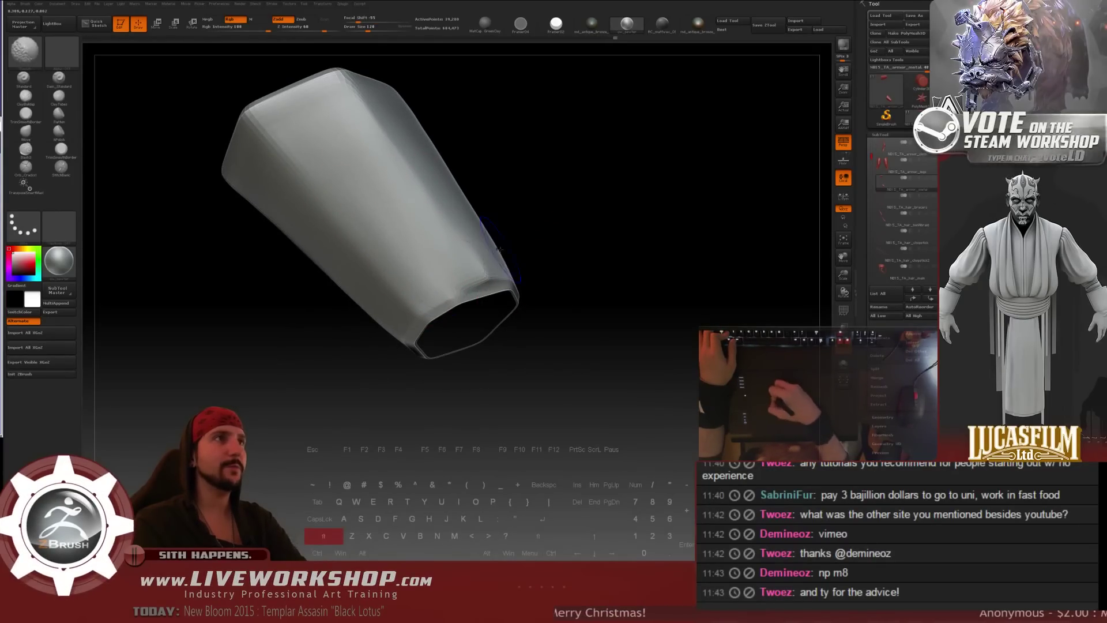
drag(360, 177, 606, 198)
- Show the other subtools again and check the bracers against the full figure's arms and torso
mouse_move(598, 240)
mouse_down()
mouse_move(580, 223)
mouse_move(796, 267)
mouse_up()
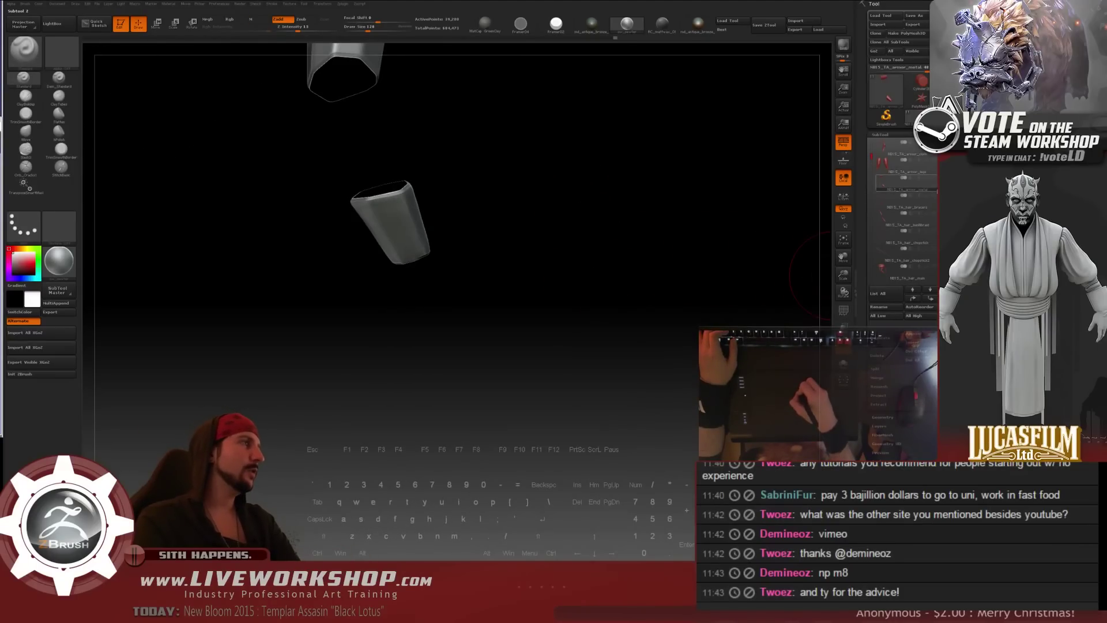
click(918, 188)
alt+drag(651, 231, 640, 265)
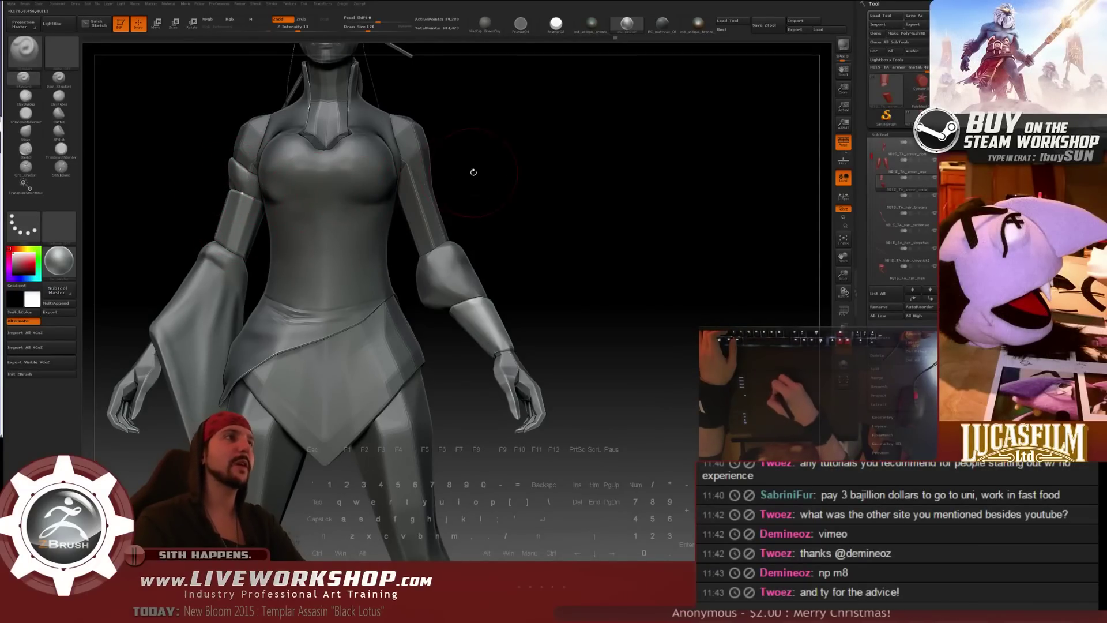
drag(680, 144, 440, 137)
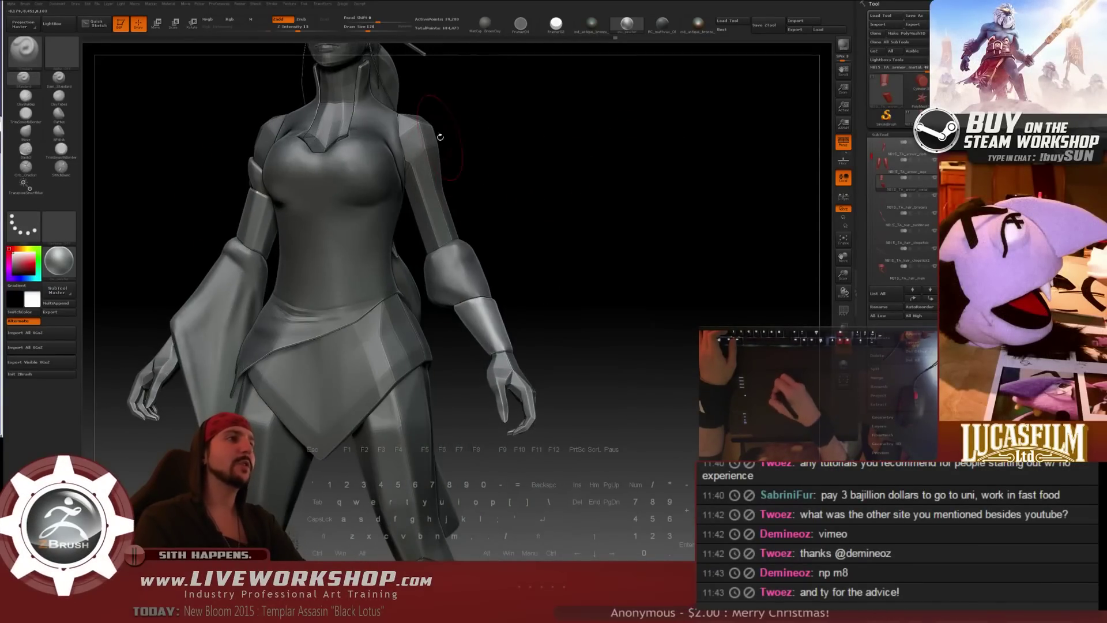
- Switch to Softimage and frame the black-robed character as a textured model without the wireframe overlay
key(super)
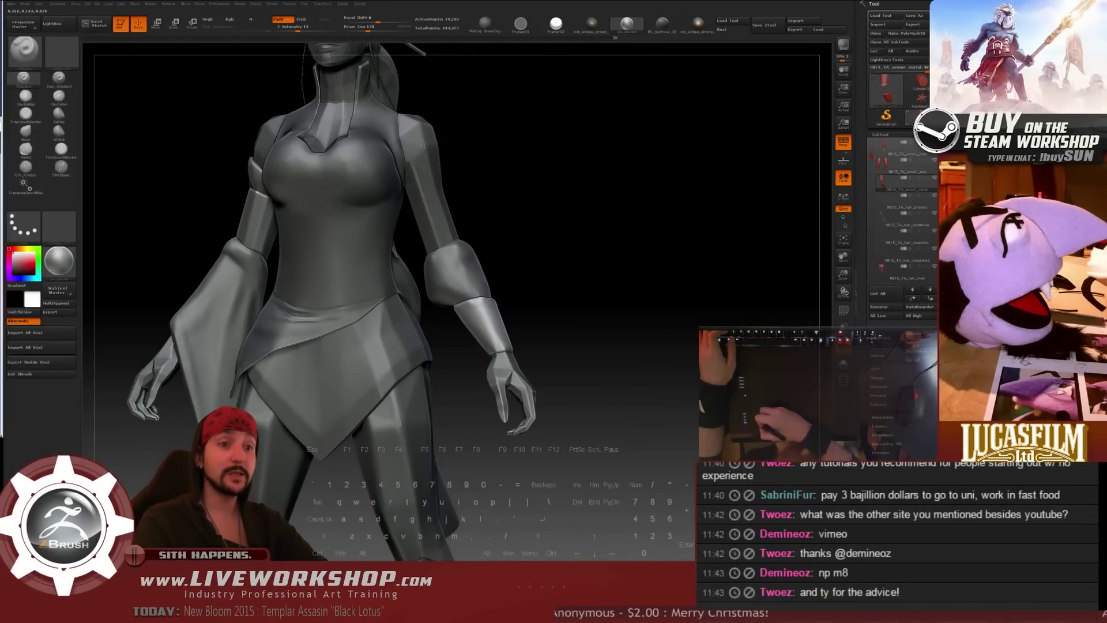
key(alt+Tab)
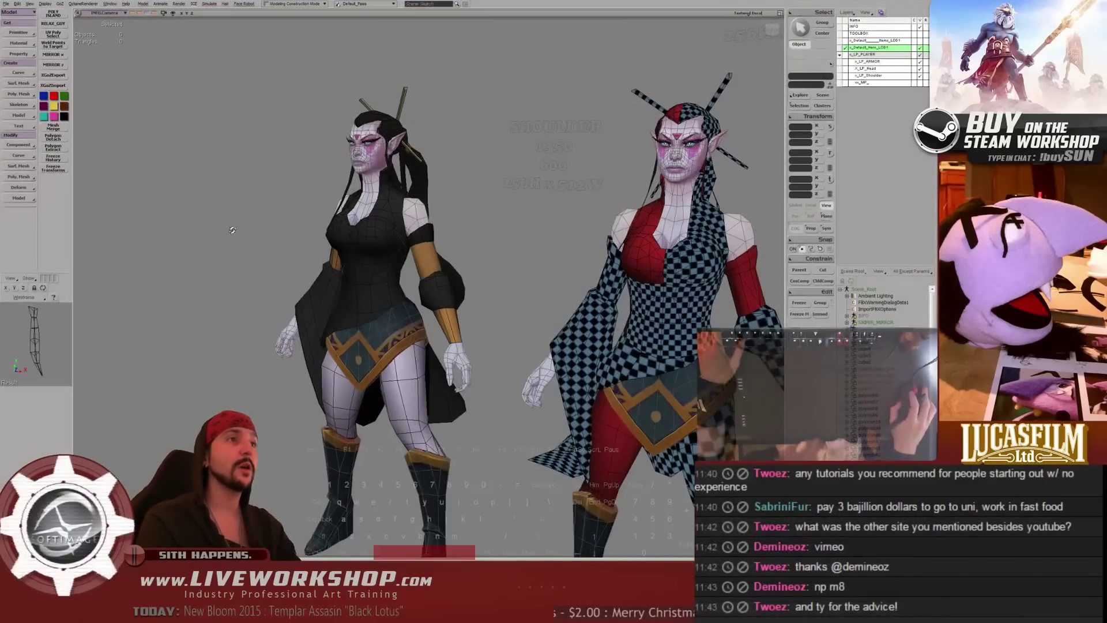
drag(271, 227, 255, 252)
middle_drag(254, 252, 280, 282)
key(F4)
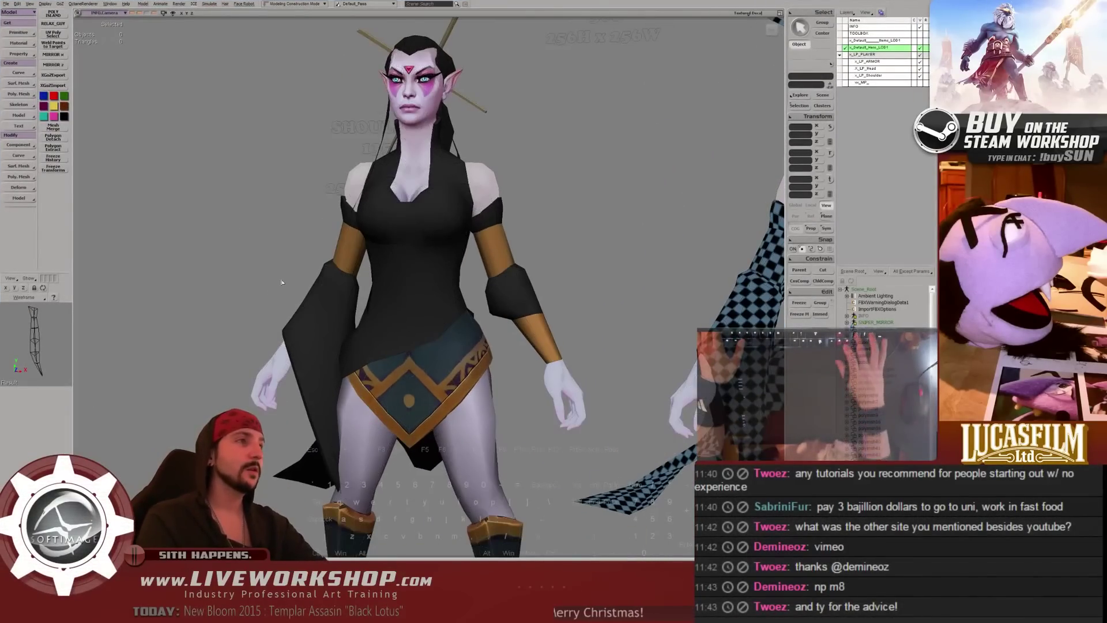
key(space)
drag(282, 281, 285, 284)
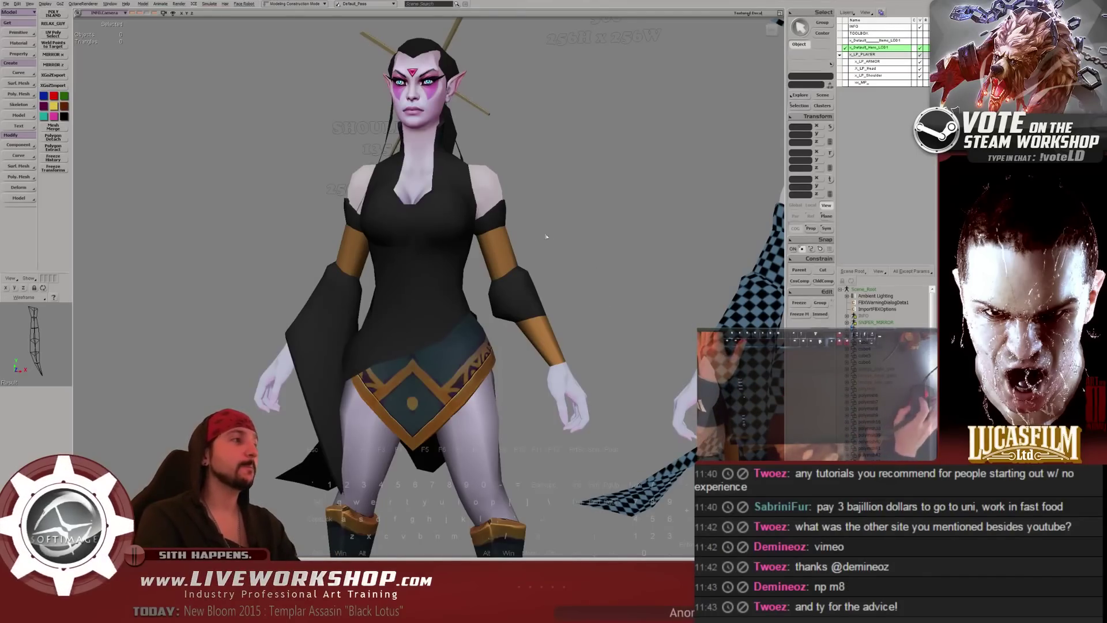
- Examine the textured costume's waist cloth, sleeves, metal arm pieces and back from several angles
middle_drag(543, 232, 386, 225)
right_drag(387, 225, 366, 207)
middle_drag(366, 207, 476, 262)
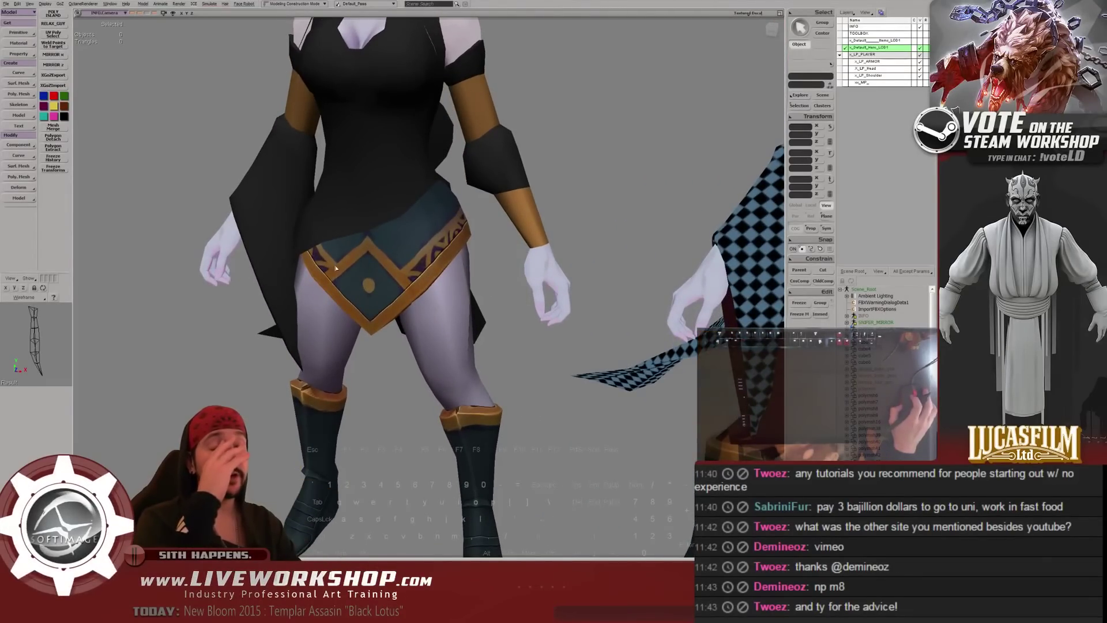
middle_drag(398, 263, 433, 259)
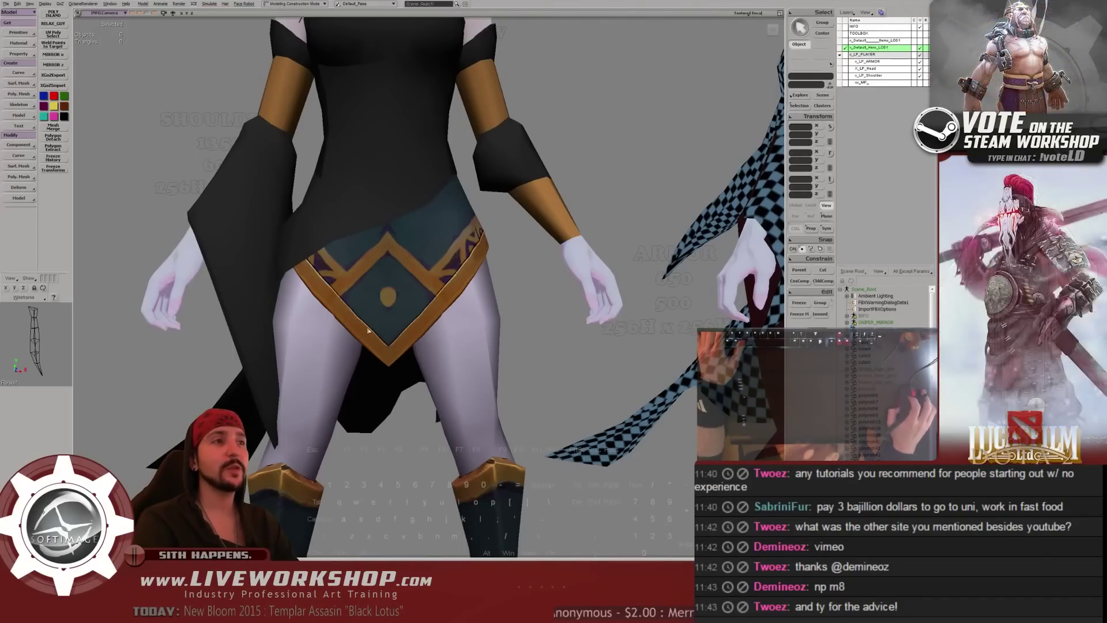
middle_drag(368, 330, 388, 210)
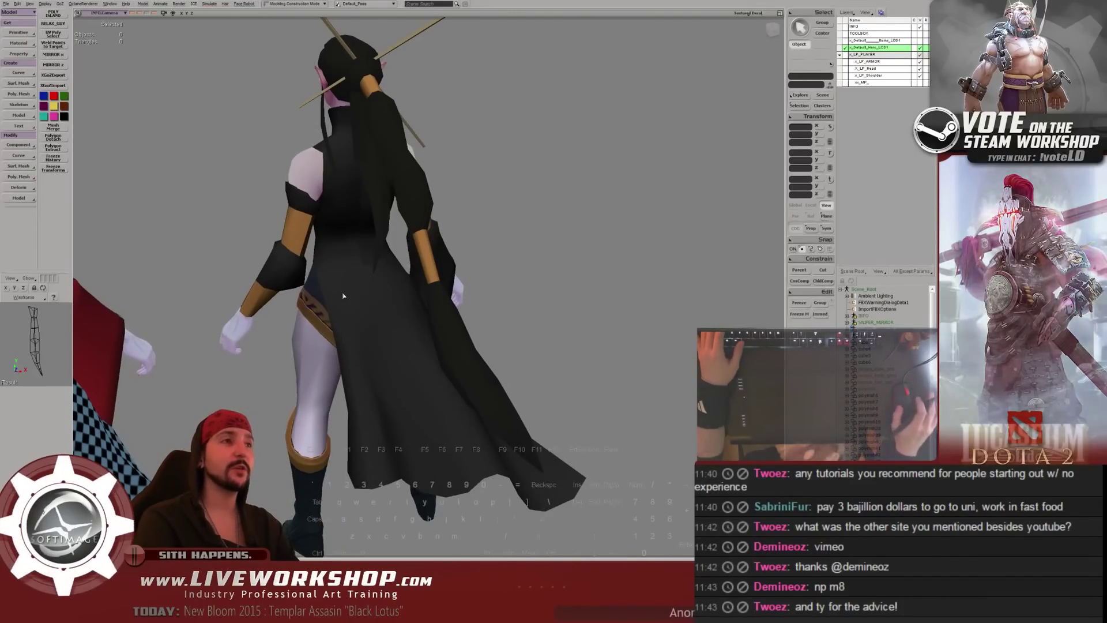
middle_drag(347, 297, 369, 258)
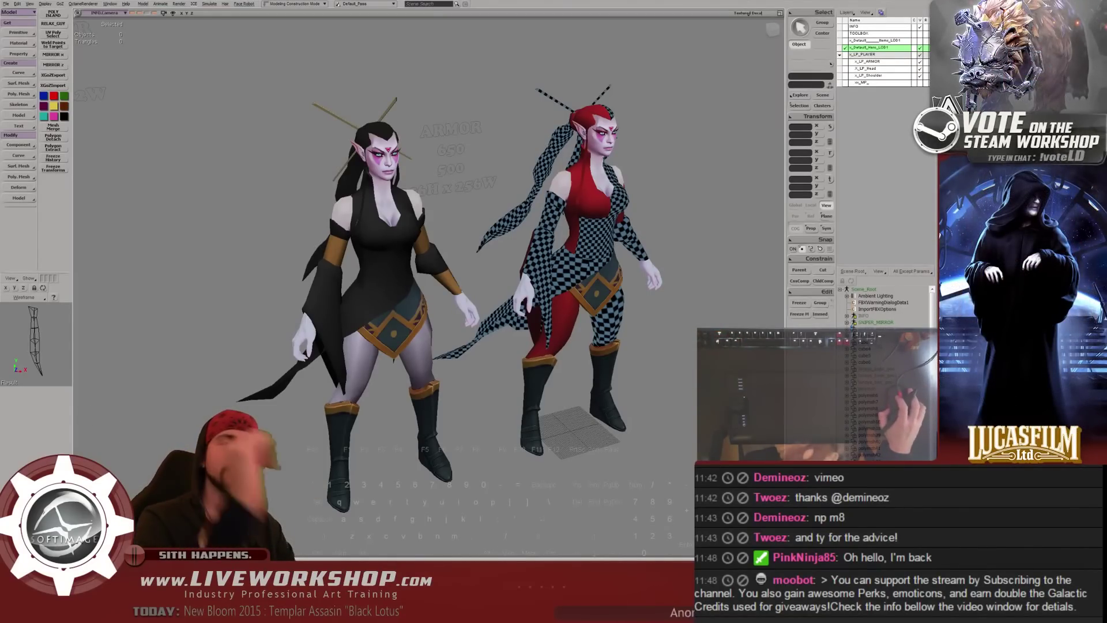
- Switch back to ZBrush, hide the other subtools, and isolate the metal upper-arm cuff for close work
key(alt+Tab)
alt+drag(586, 217, 732, 204)
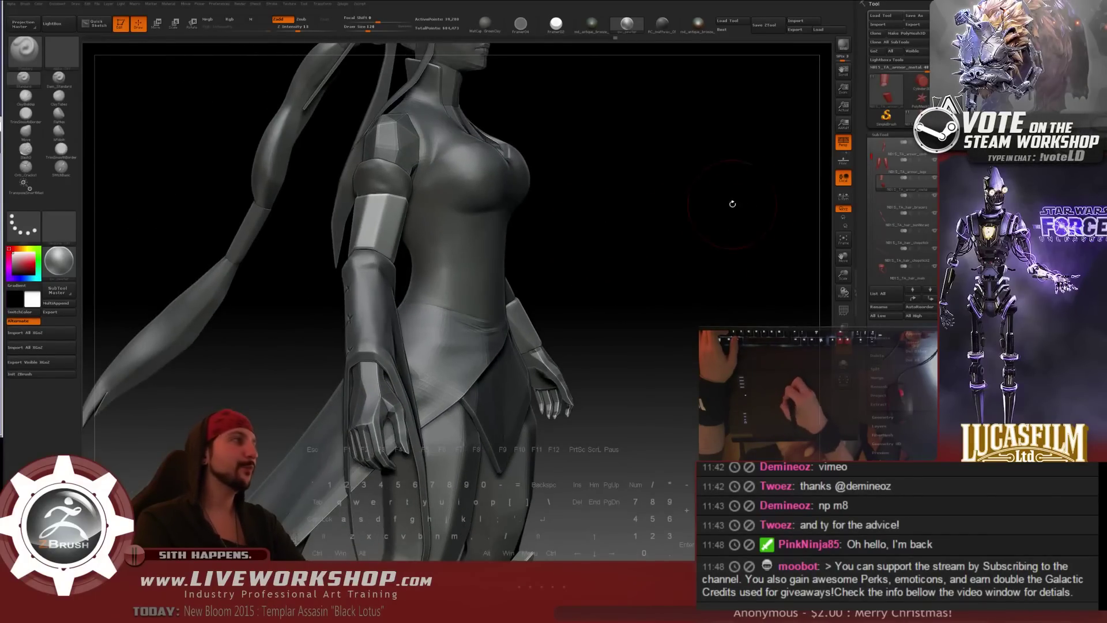
click(919, 181)
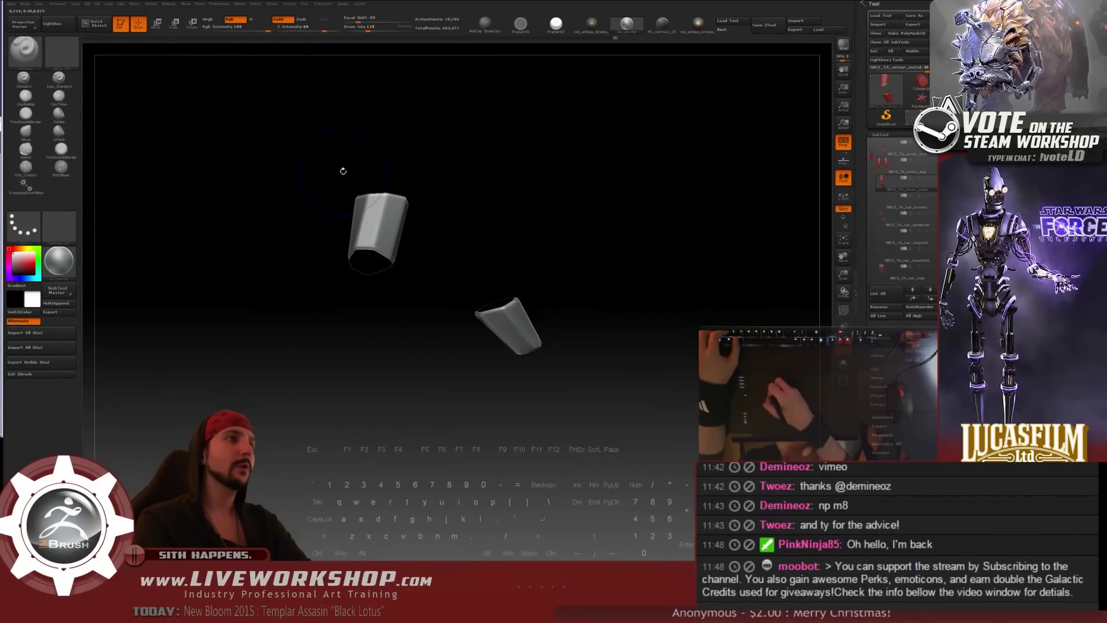
mouse_move(329, 163)
ctrl+shift+mouse_down()
mouse_move(353, 309)
mouse_move(472, 175)
mouse_move(473, 223)
mouse_move(371, 202)
ctrl+shift+mouse_up()
drag(532, 218, 651, 282)
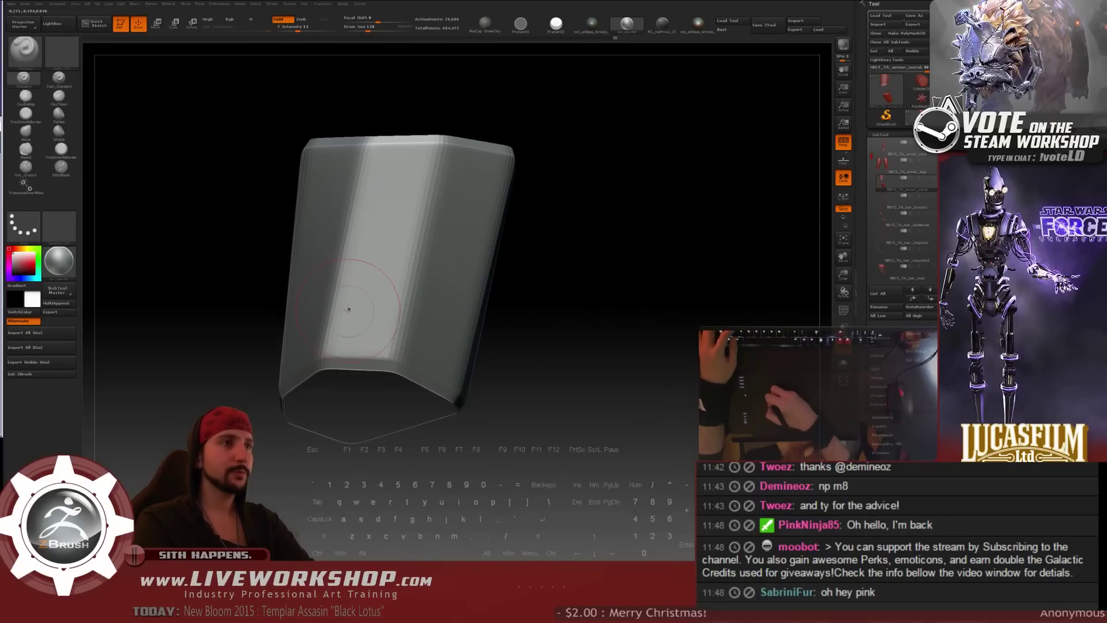
- Enlarge the brush, round the upper-arm cuff's flat front facets with smoothing, and soften the lengthwise ridges and lower edge
key(bracketright)
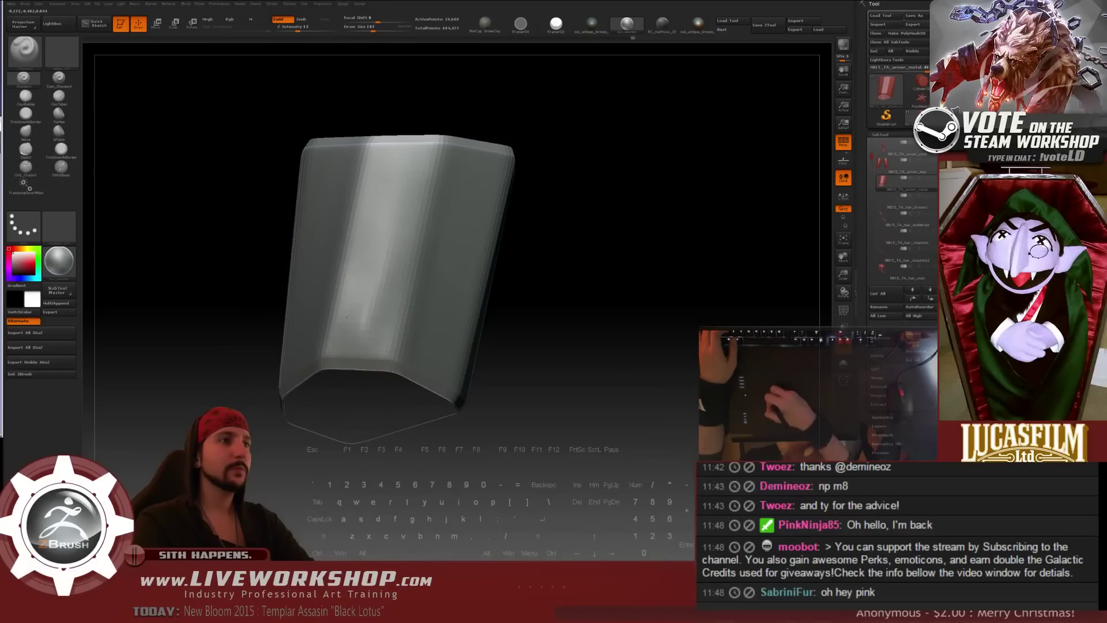
shift+drag(397, 191, 361, 323)
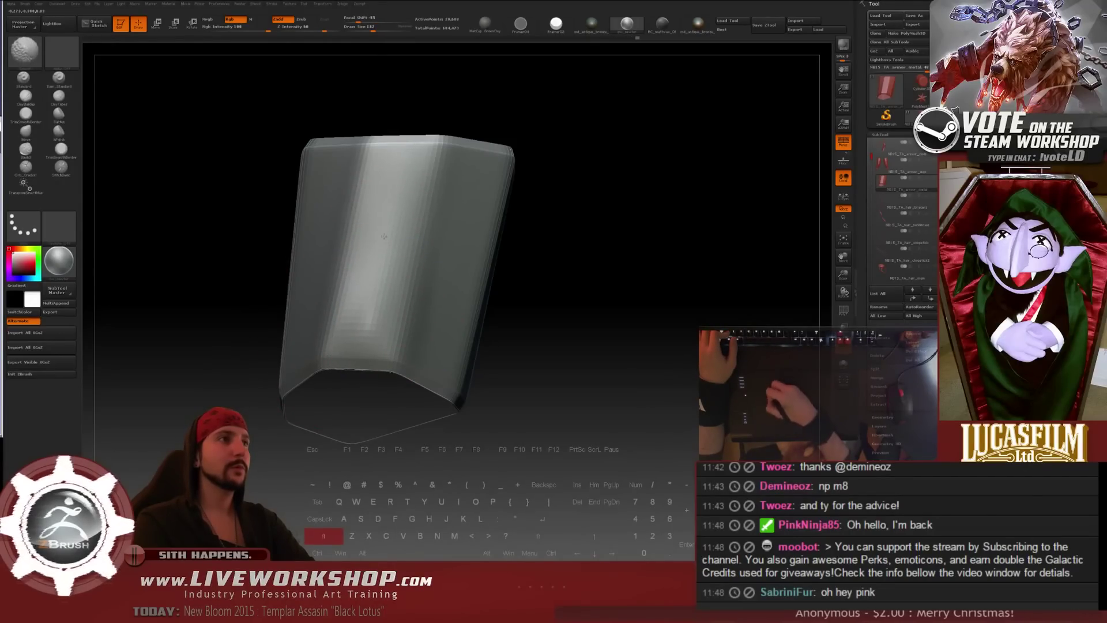
mouse_move(576, 212)
mouse_down()
mouse_move(706, 223)
mouse_move(448, 251)
mouse_up()
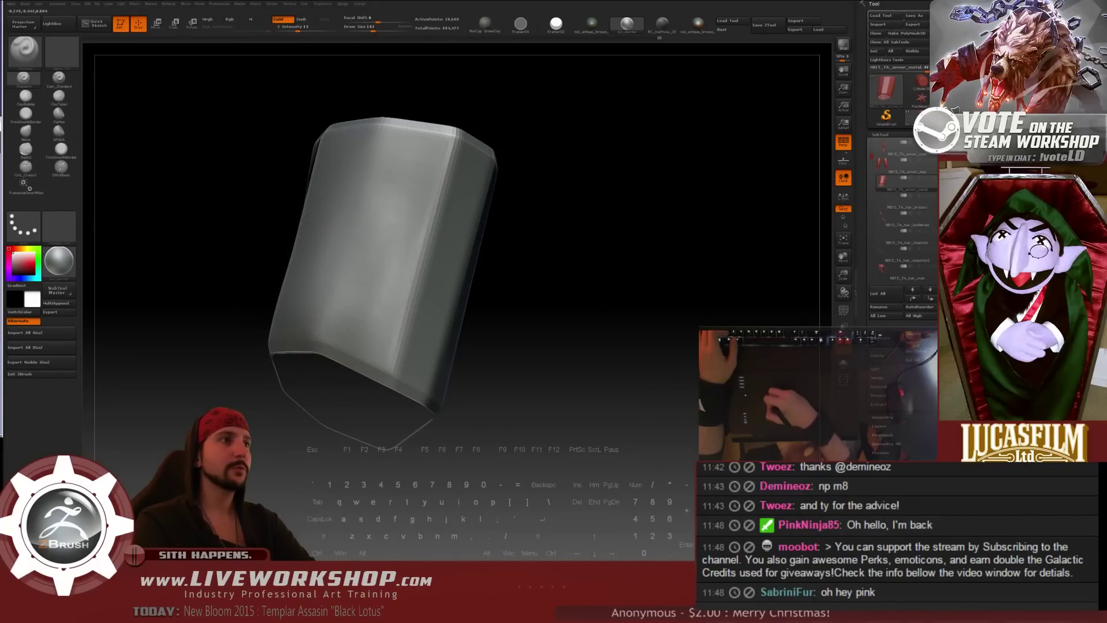
key(shift)
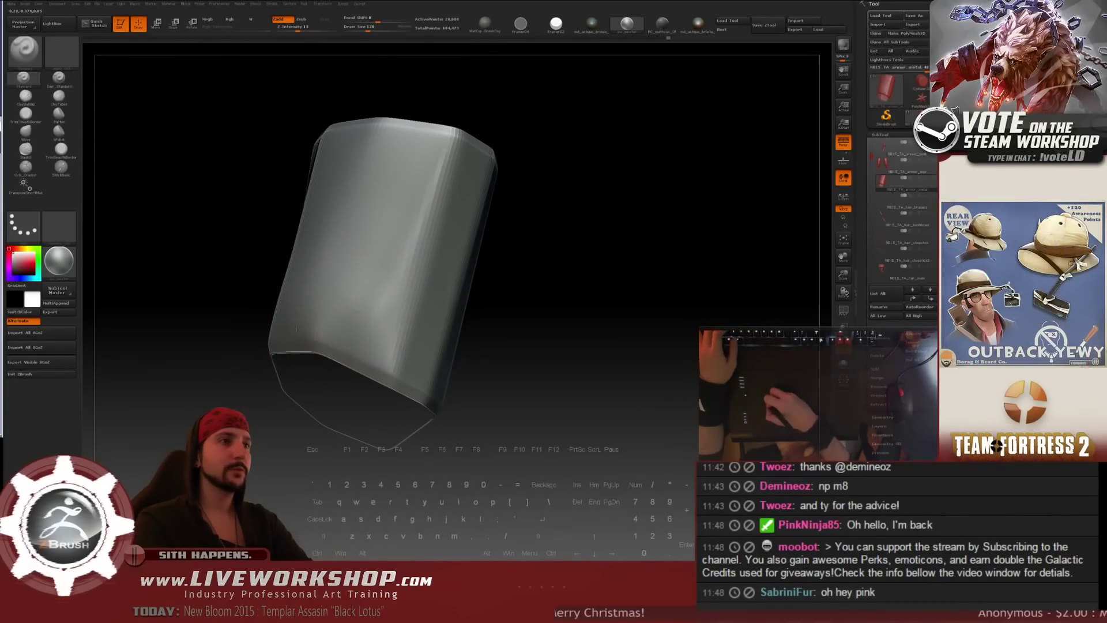
mouse_move(332, 343)
mouse_down()
mouse_move(275, 329)
mouse_move(401, 354)
mouse_up()
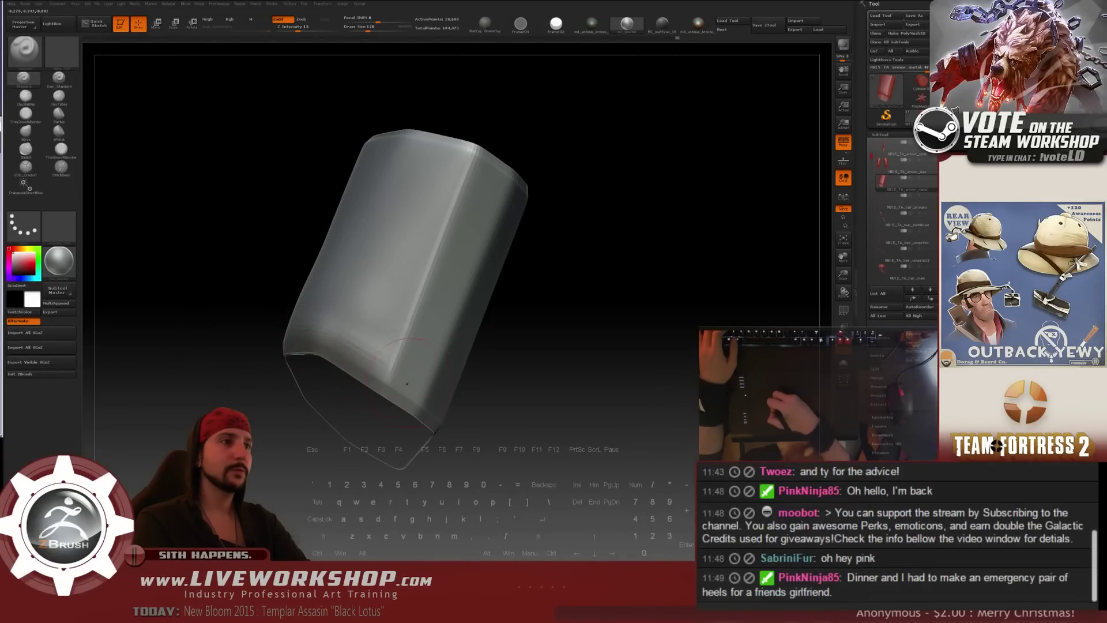
drag(521, 378, 440, 338)
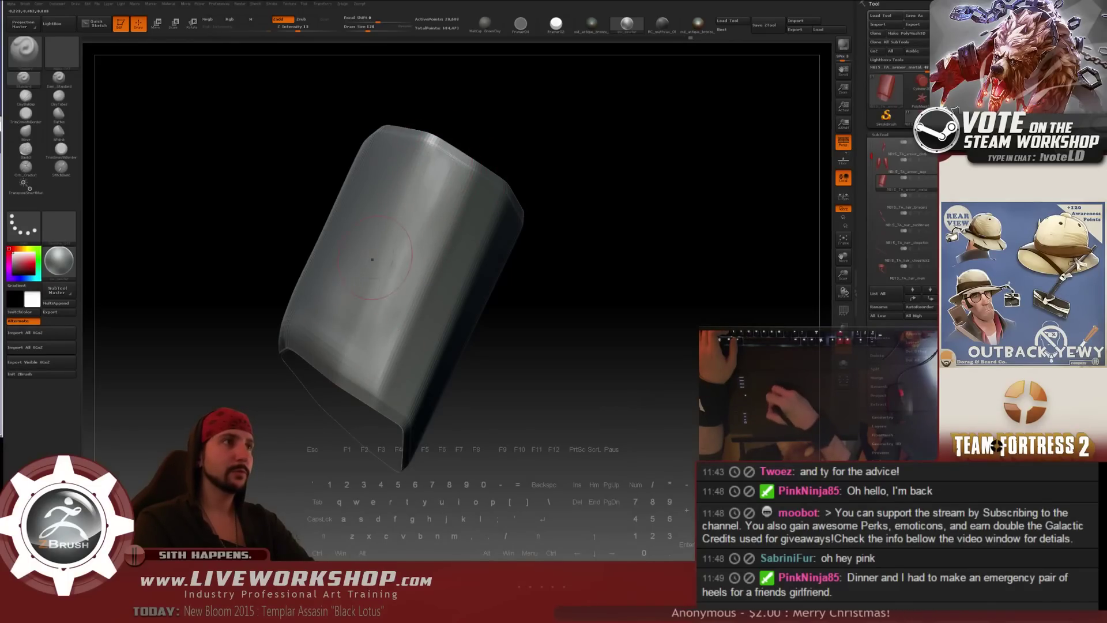
- Smooth the lengthwise ridge on the upper-arm cuff's front and the surface near its lower front corner
key(shift)
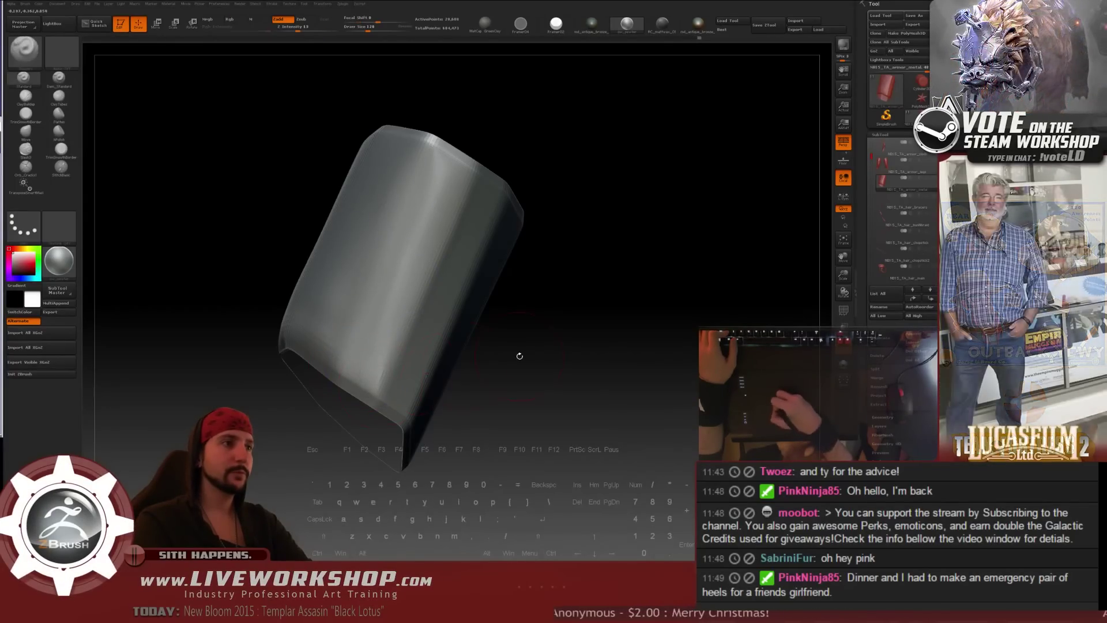
drag(519, 353, 634, 232)
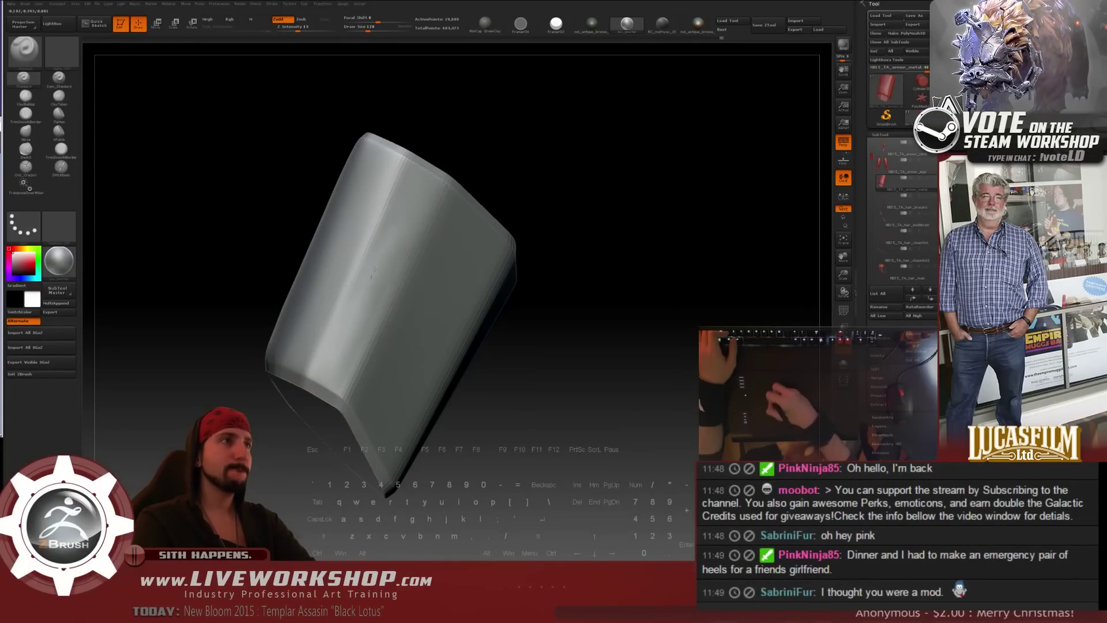
key(shift)
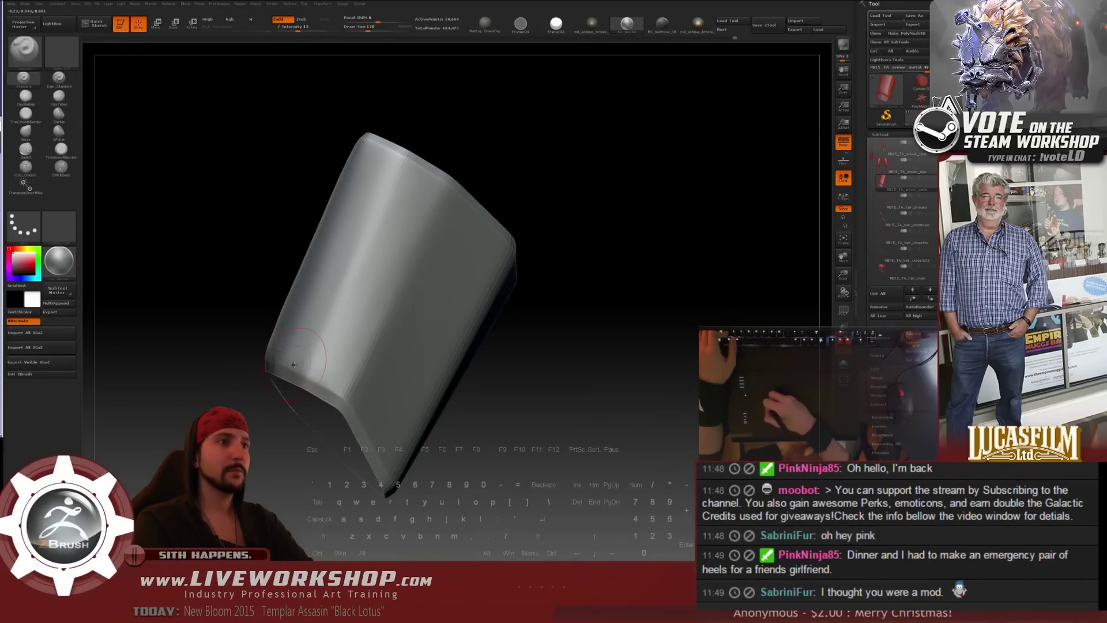
drag(493, 395, 346, 340)
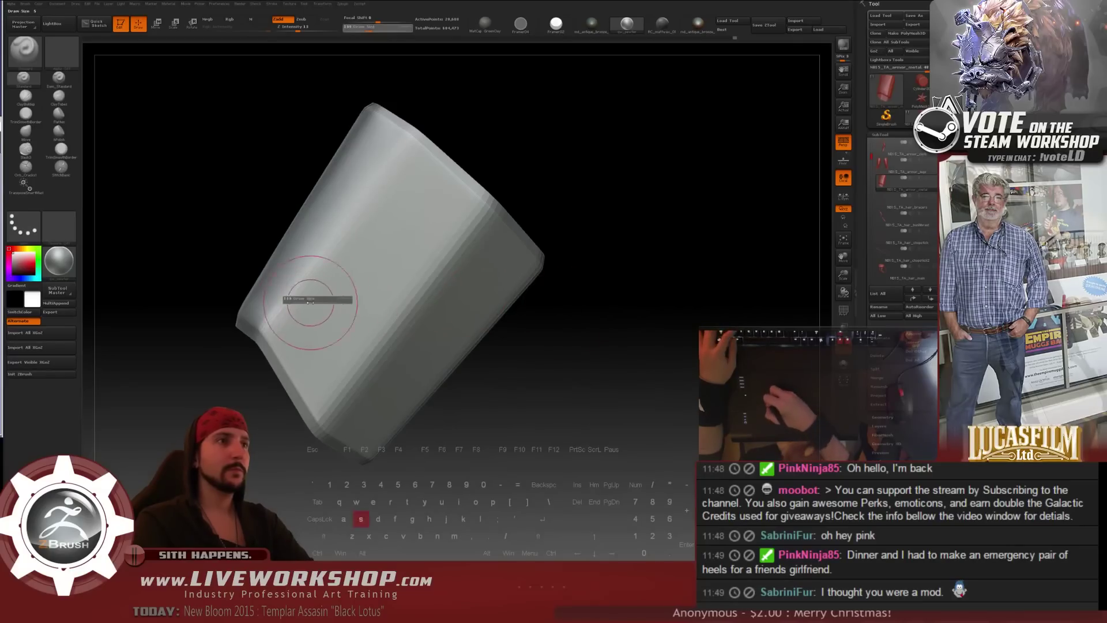
- Enlarge the brush, smooth the cuff's broad side facet toward the upper rim, and soften its lower corner
key(])
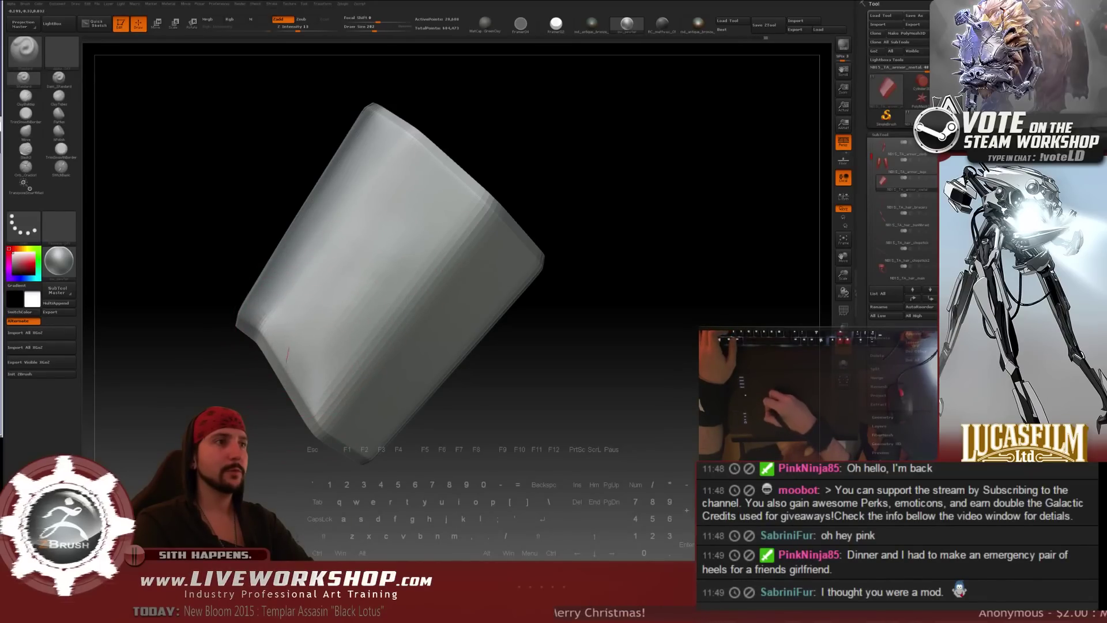
key(shift)
shift+drag(413, 153, 438, 191)
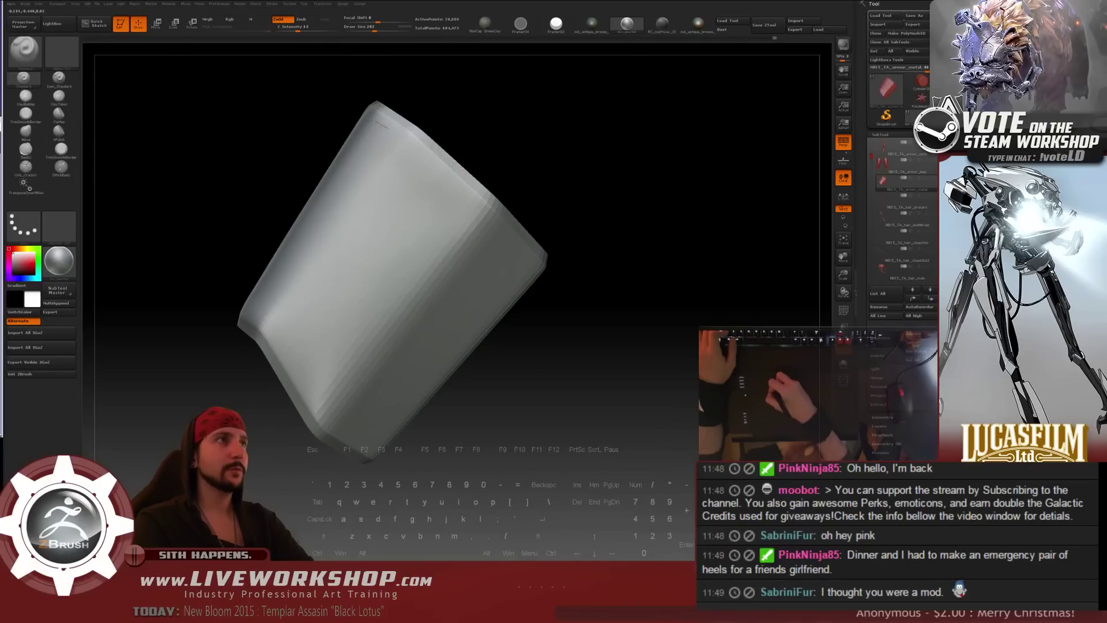
key(shift)
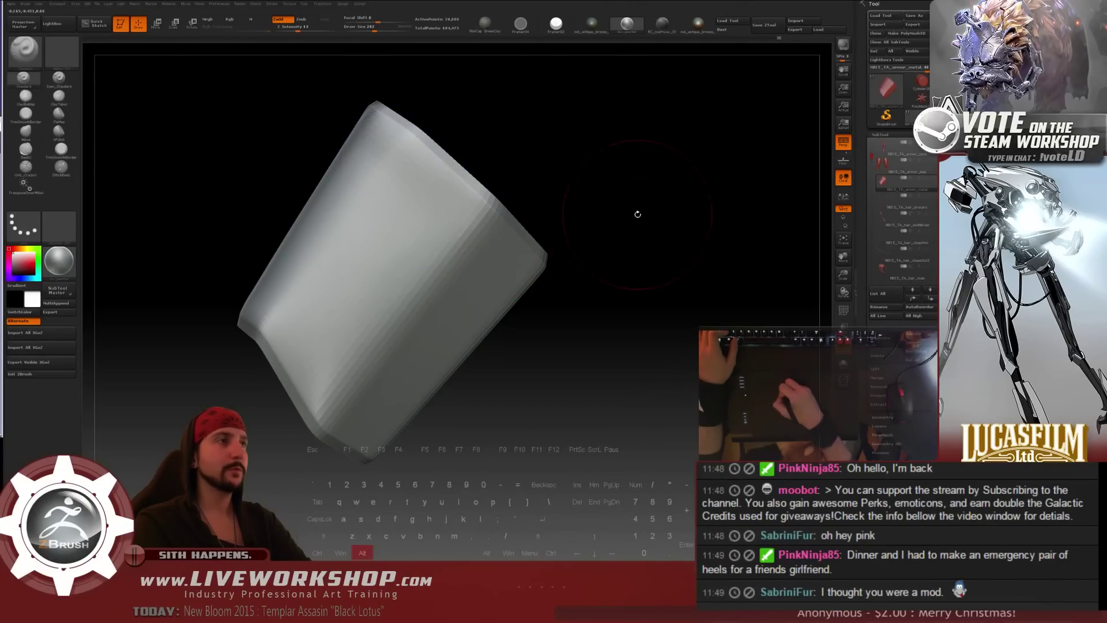
alt+drag(638, 213, 633, 181)
mouse_move(276, 297)
mouse_down()
mouse_move(300, 347)
mouse_move(269, 301)
mouse_up()
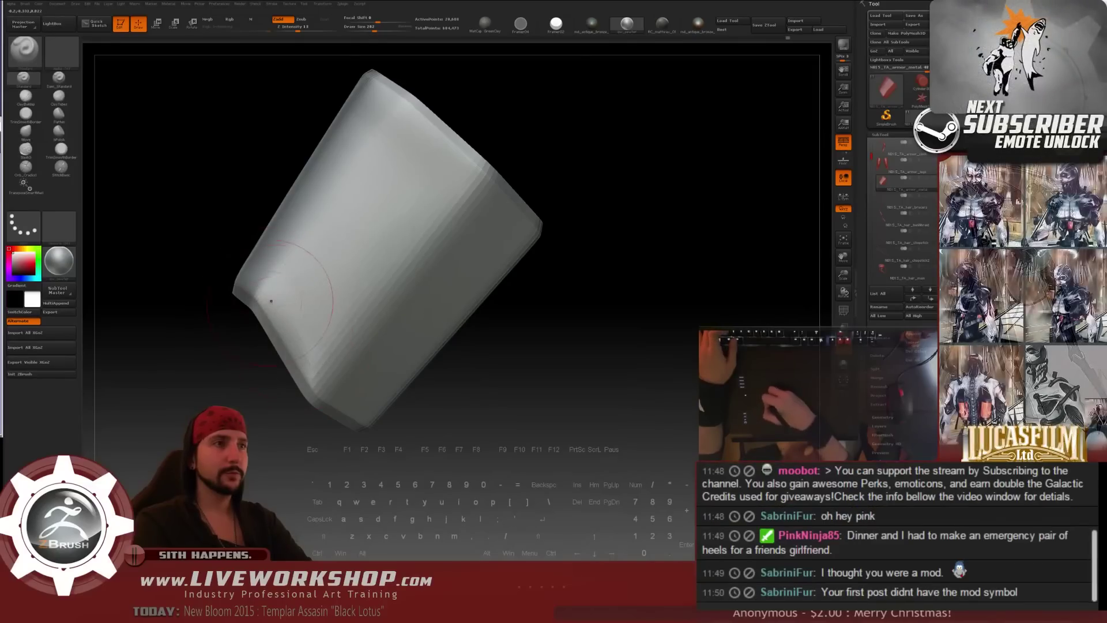
- Reduce the brush size and shape the flat facets on the cuff's far side near the lower edge
mouse_move(481, 398)
mouse_down()
mouse_move(441, 377)
mouse_move(464, 376)
mouse_up()
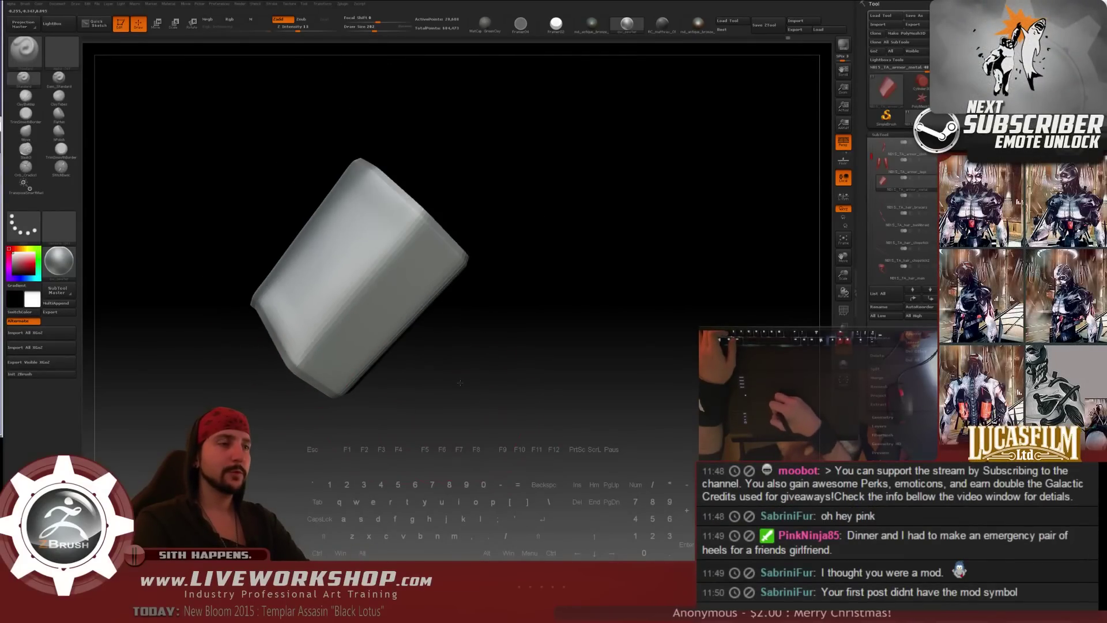
drag(551, 369, 487, 361)
key(s)
drag(316, 338, 312, 344)
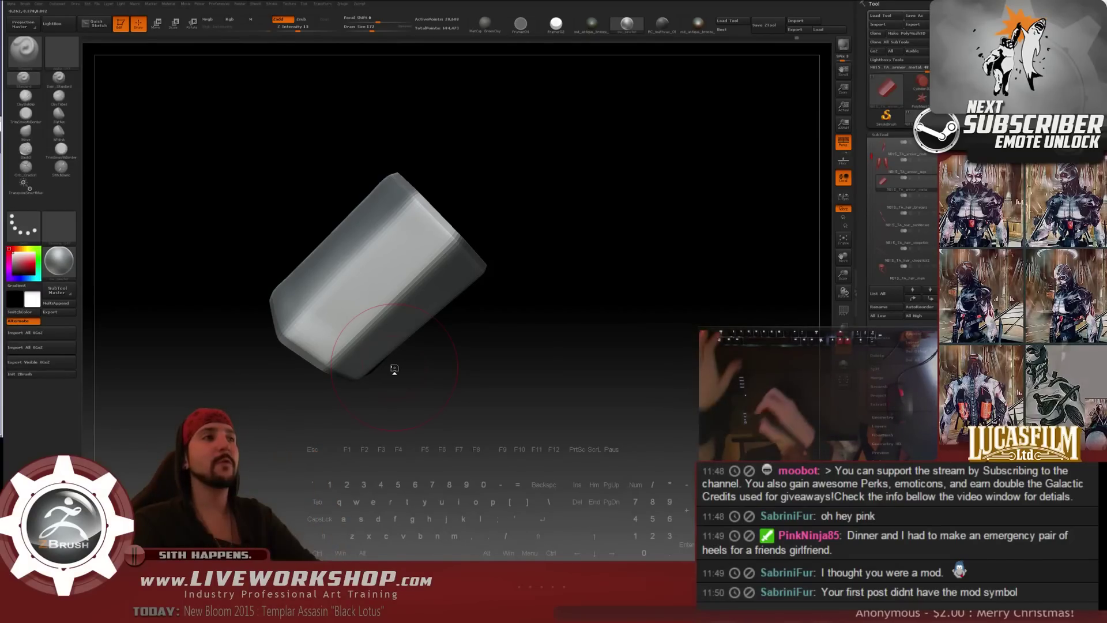
alt+drag(526, 278, 566, 287)
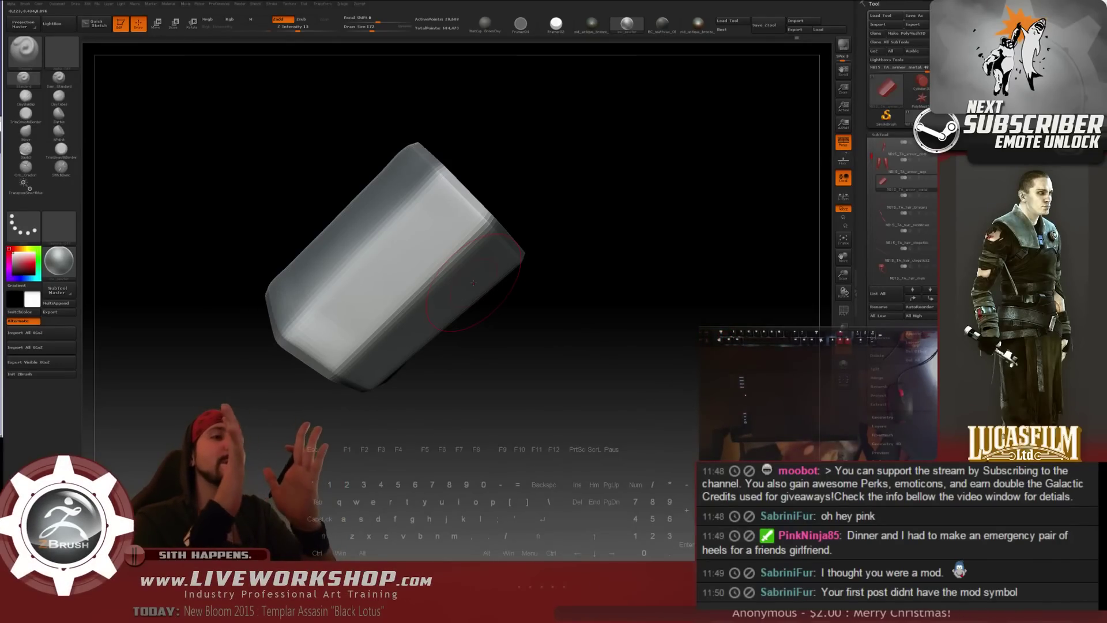
mouse_move(489, 323)
mouse_down()
mouse_move(528, 365)
mouse_move(492, 341)
mouse_up()
drag(426, 357, 330, 352)
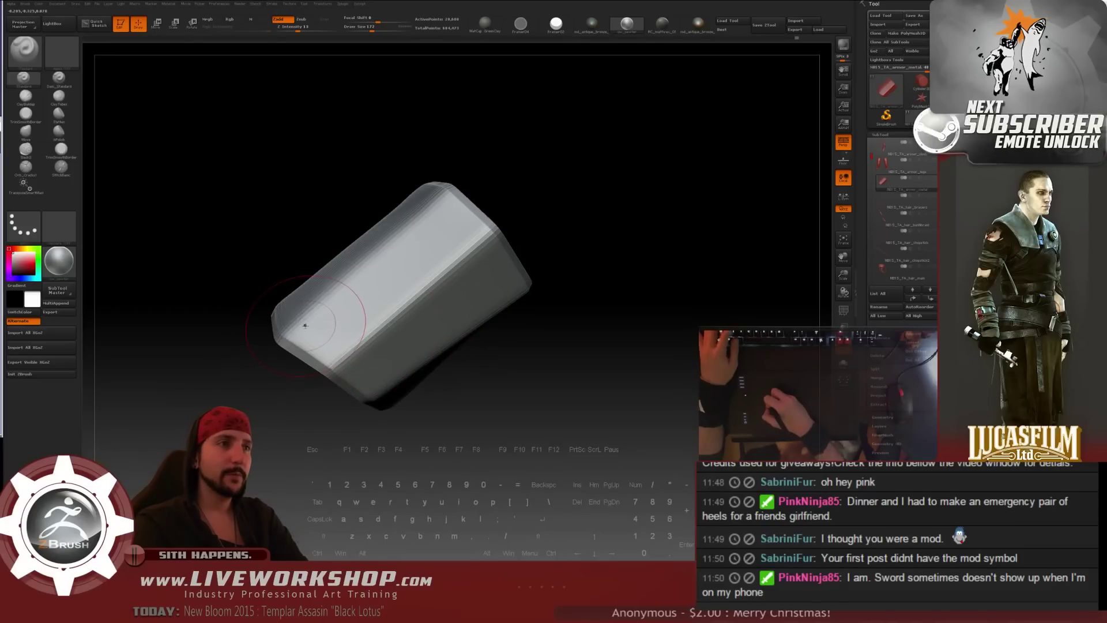
- Round the cuff's lower edge and corners, working around the whole piece to even out its outline
drag(401, 397, 331, 352)
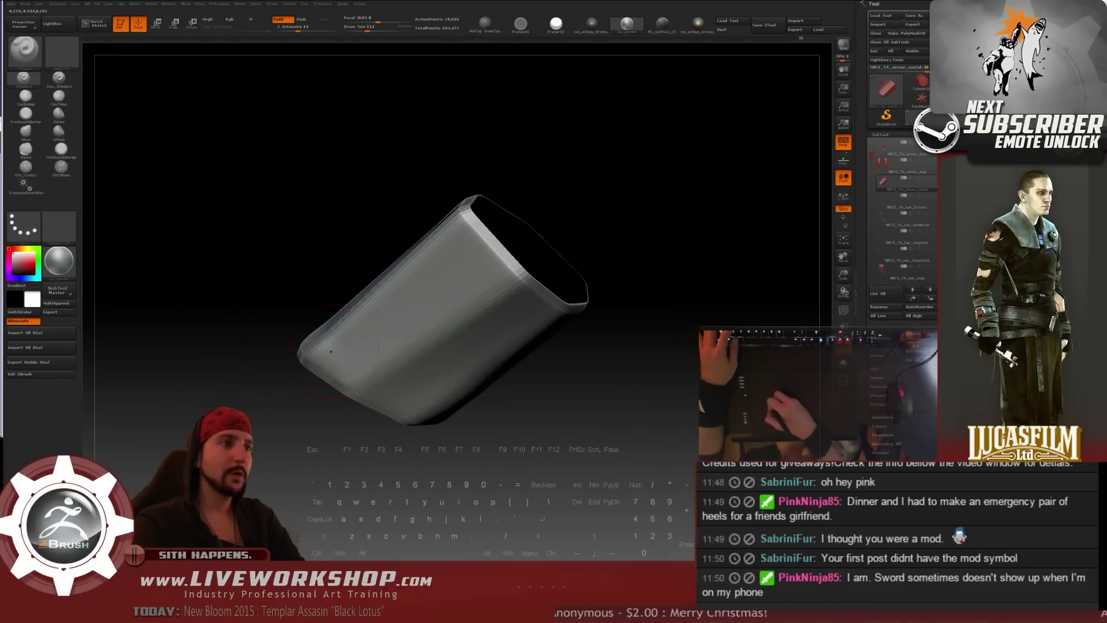
drag(512, 447, 355, 371)
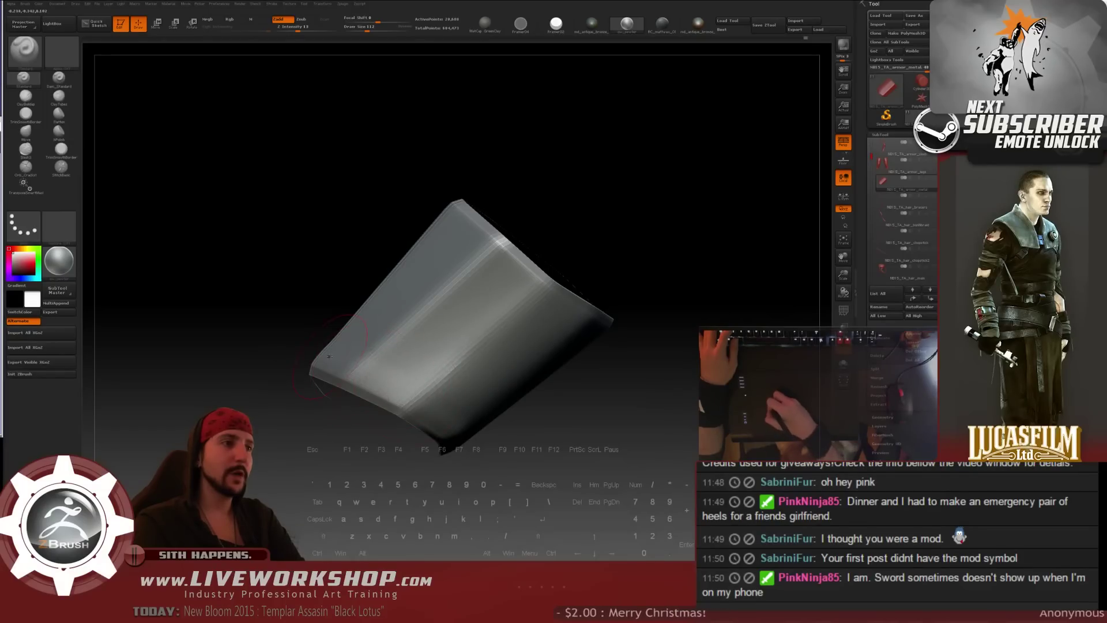
drag(589, 439, 571, 379)
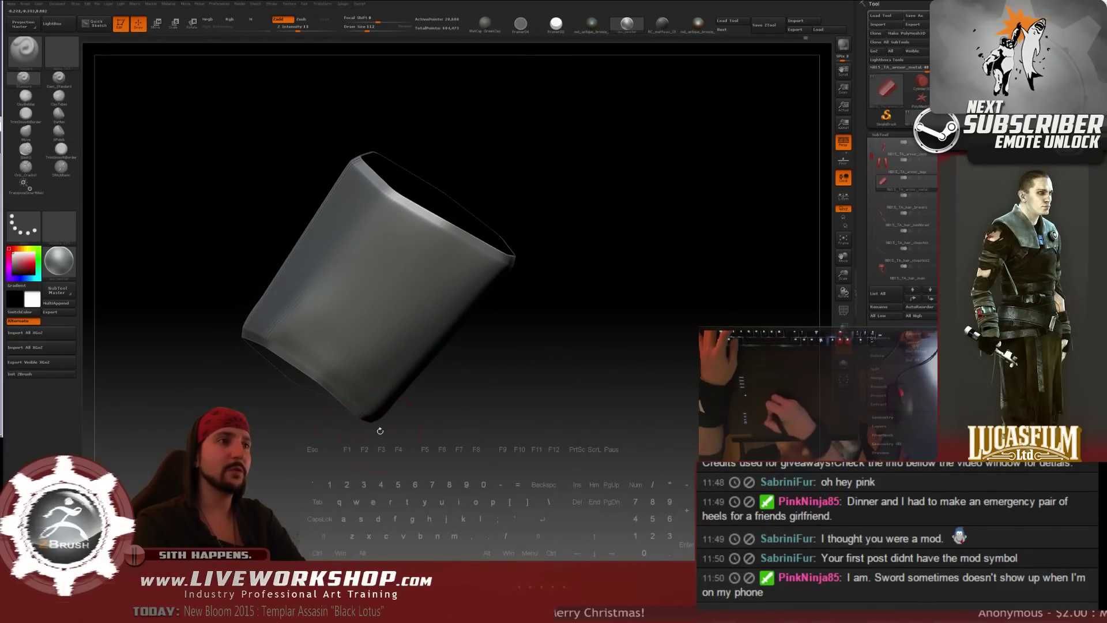
drag(378, 425, 462, 392)
drag(353, 376, 383, 430)
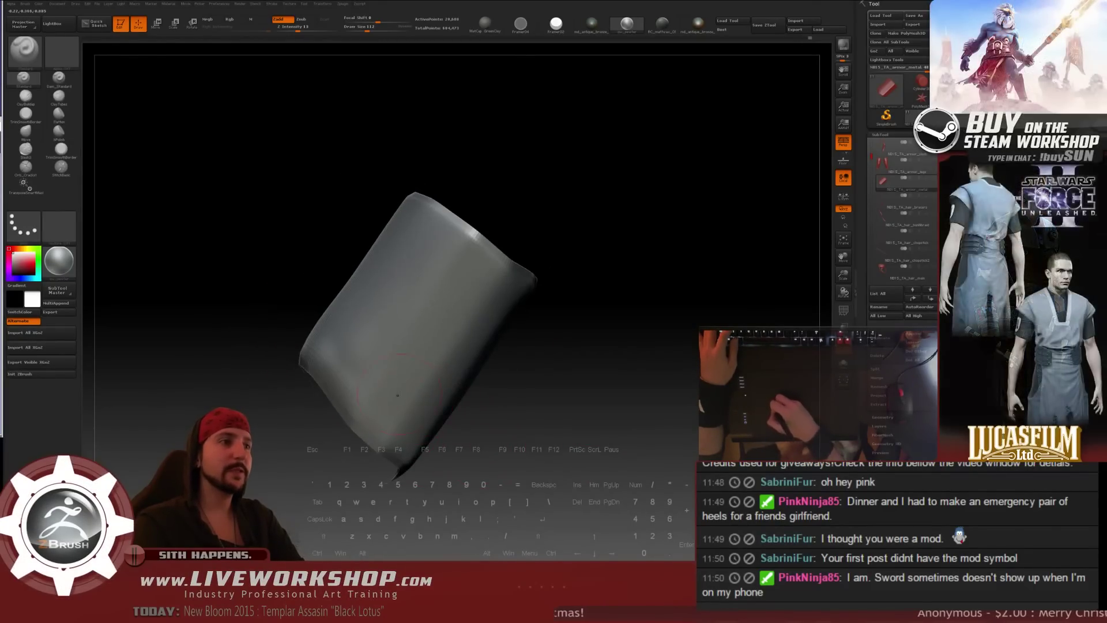
drag(511, 453, 556, 394)
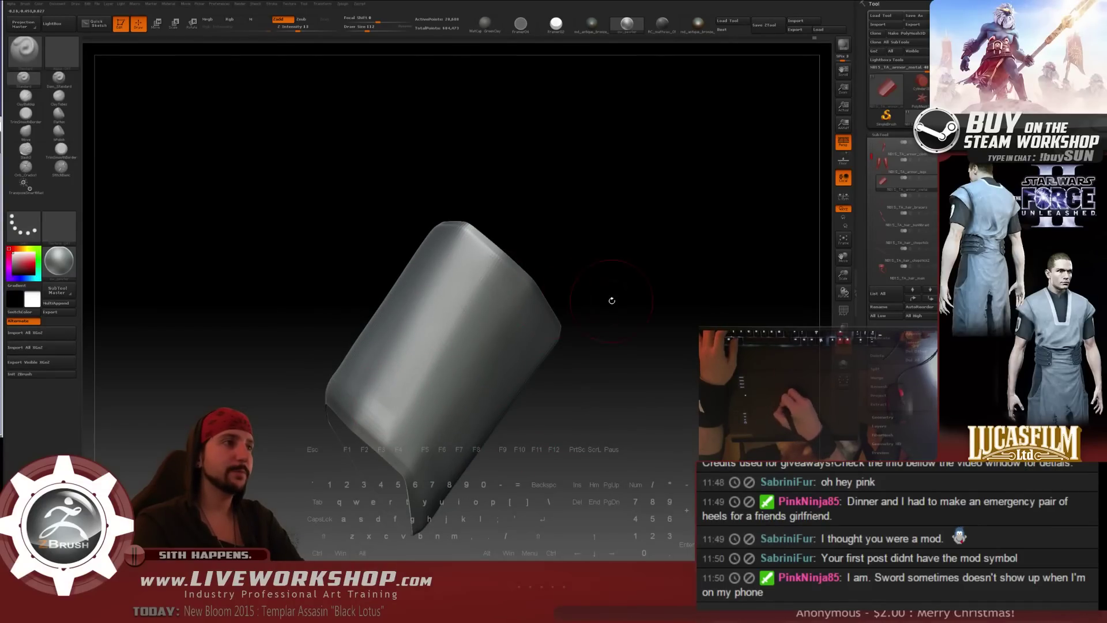
drag(612, 300, 411, 422)
drag(561, 278, 566, 246)
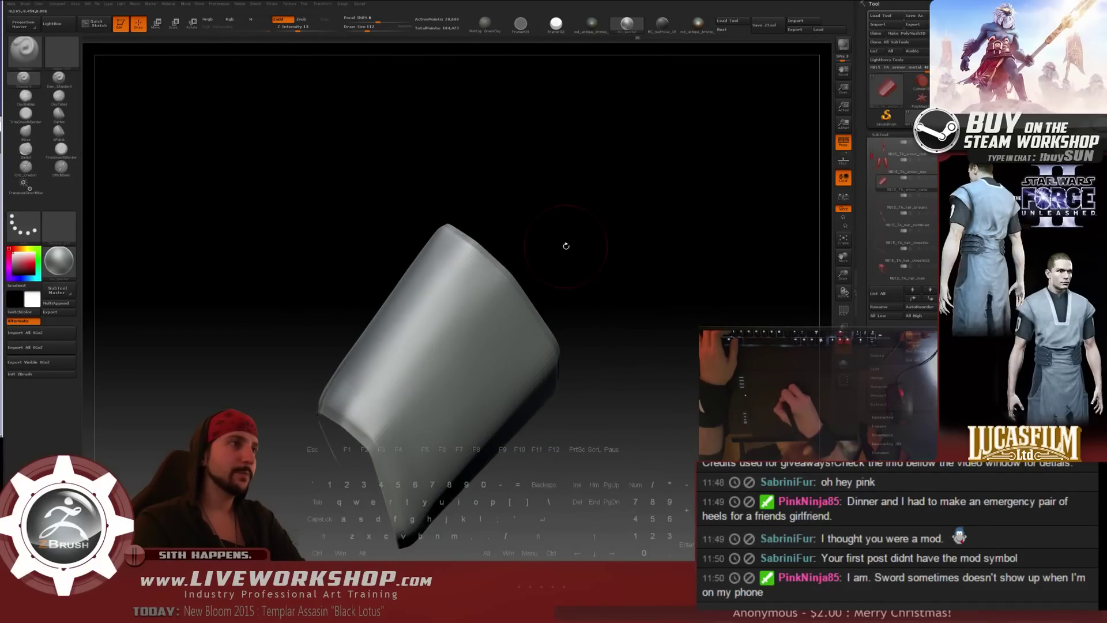
- Enlarge the brush and round the cuff's upper corner and the side facets beneath the upper rim
key(s)
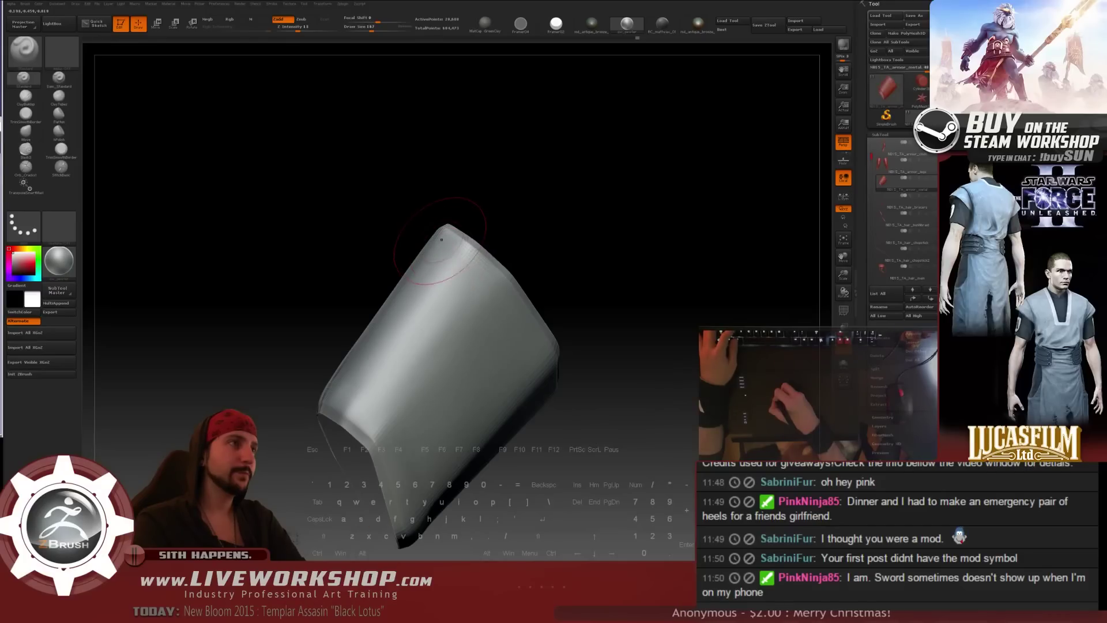
drag(594, 284, 542, 250)
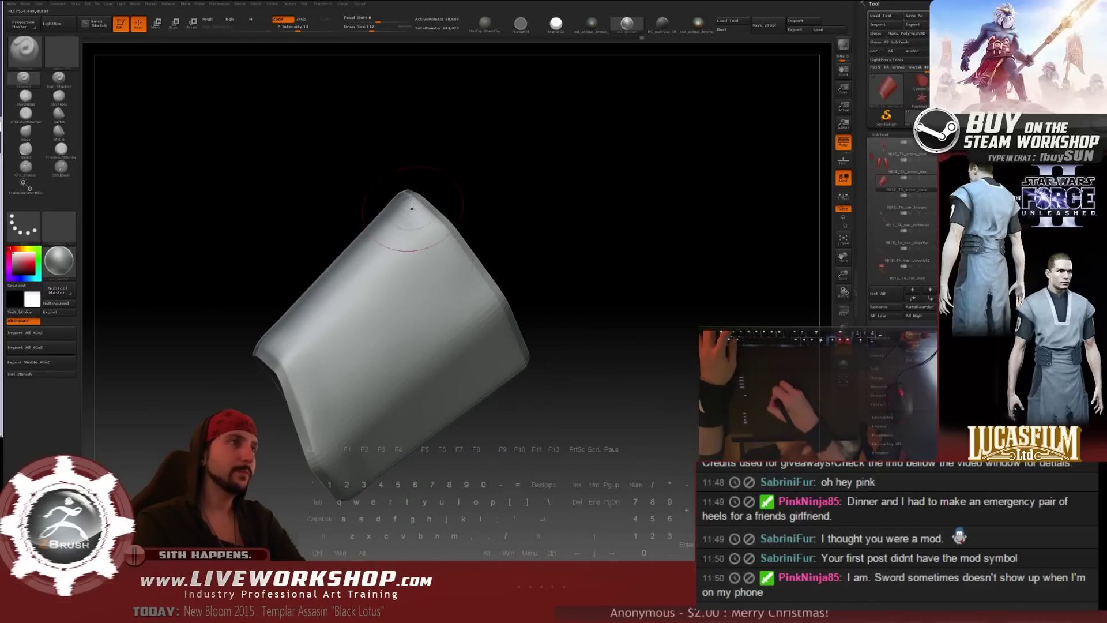
drag(423, 230, 438, 243)
drag(521, 240, 557, 273)
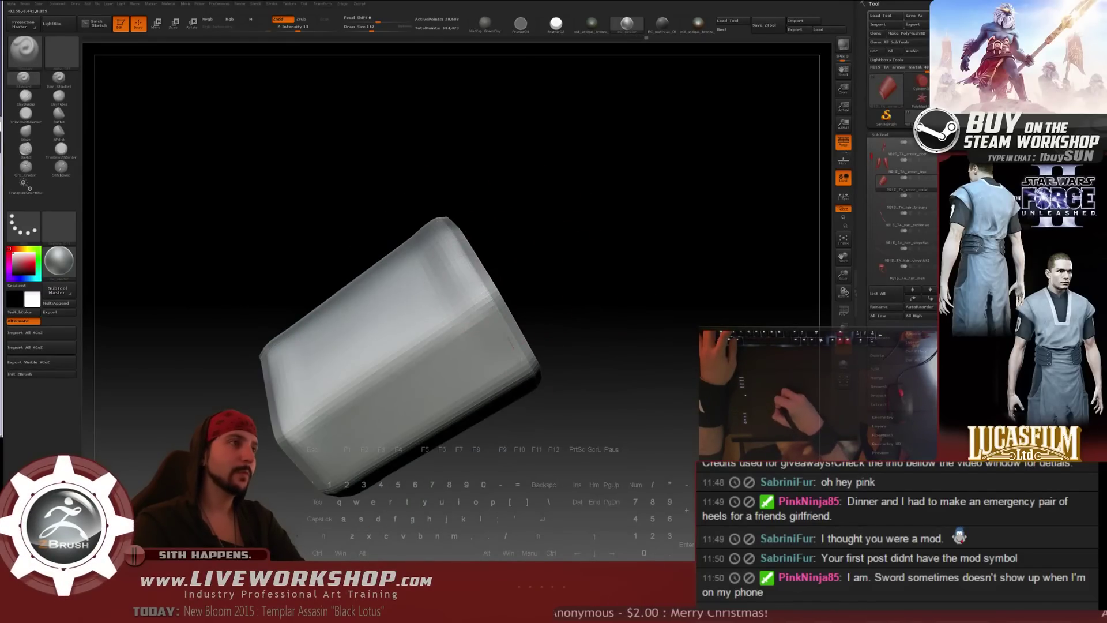
drag(592, 364, 562, 340)
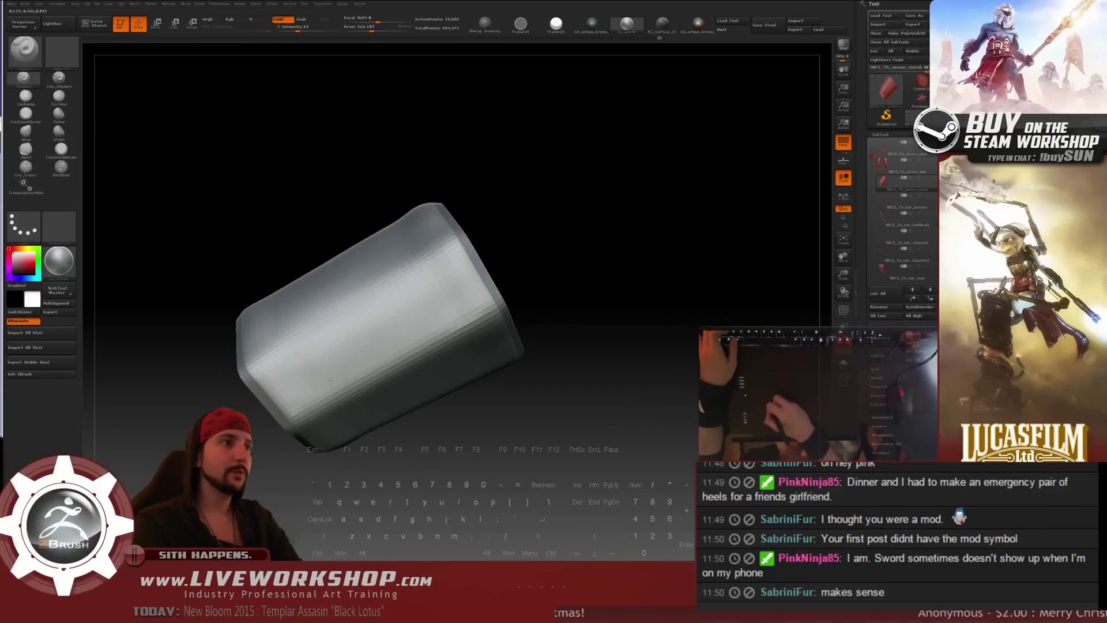
drag(568, 312, 539, 242)
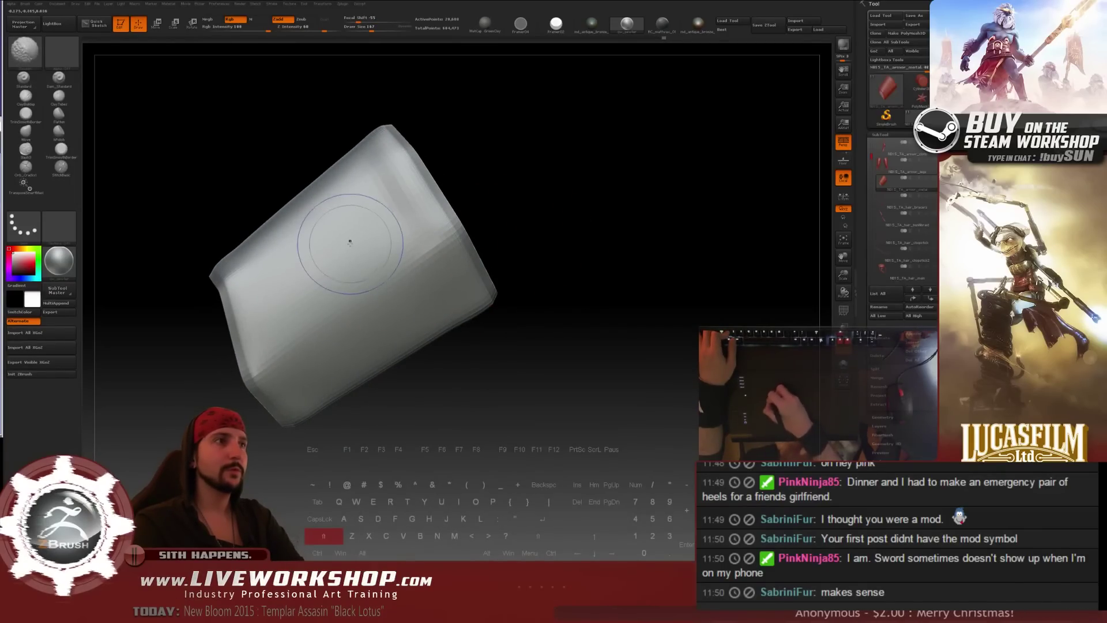
- Adjust the brush draw size and smooth the front face of the isolated arm armour plate
alt+drag(533, 346, 574, 269)
mouse_move(572, 319)
mouse_down()
mouse_move(610, 255)
mouse_move(563, 245)
mouse_up()
key(s)
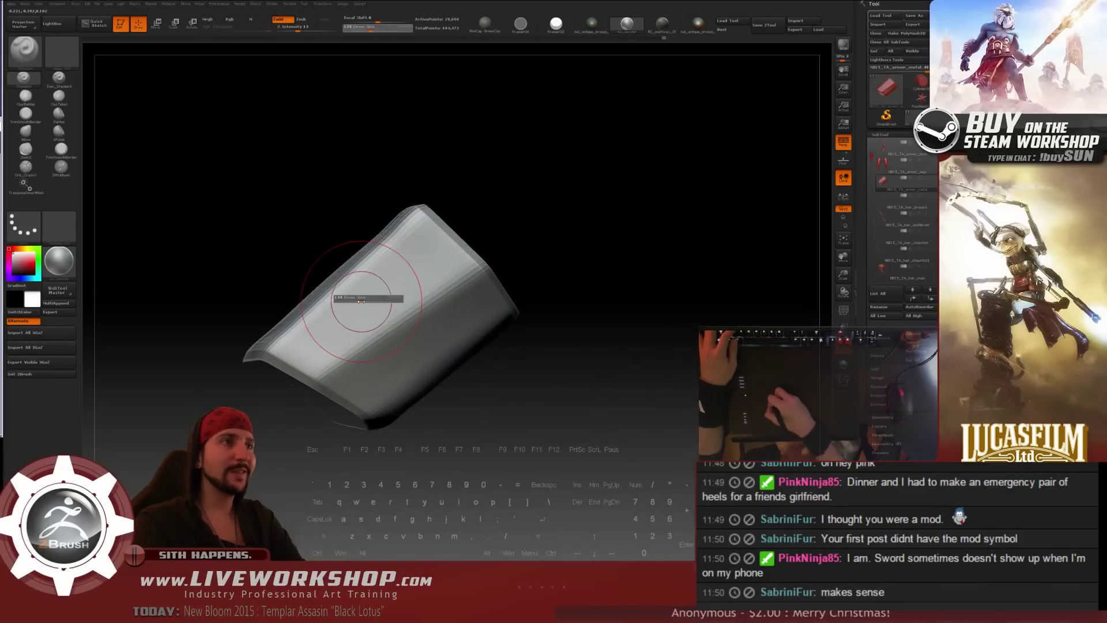
drag(362, 300, 352, 301)
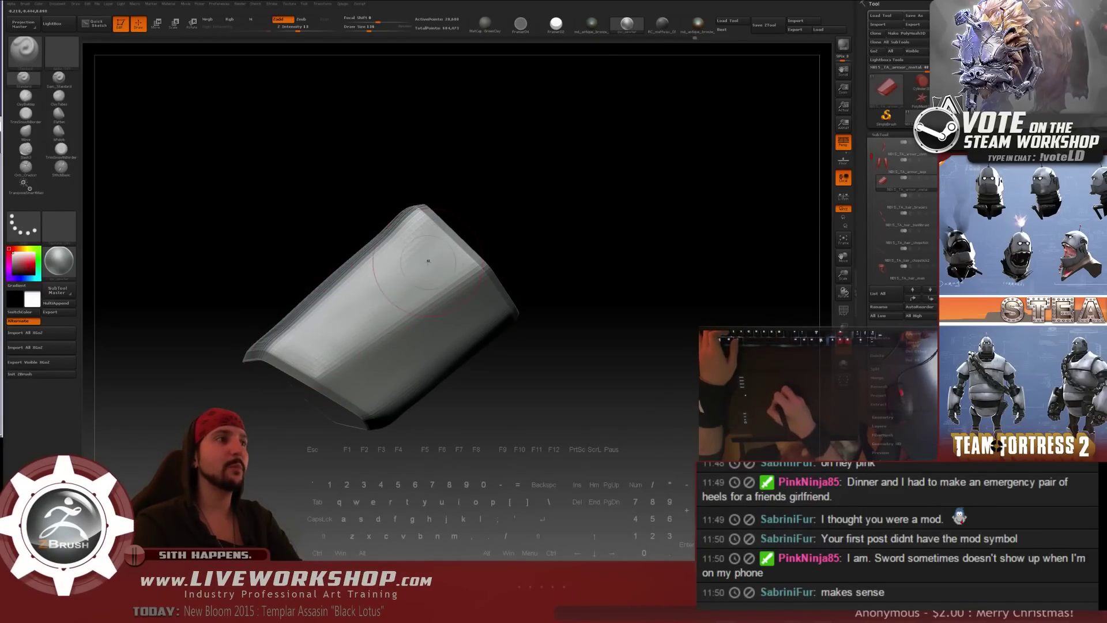
key(shift)
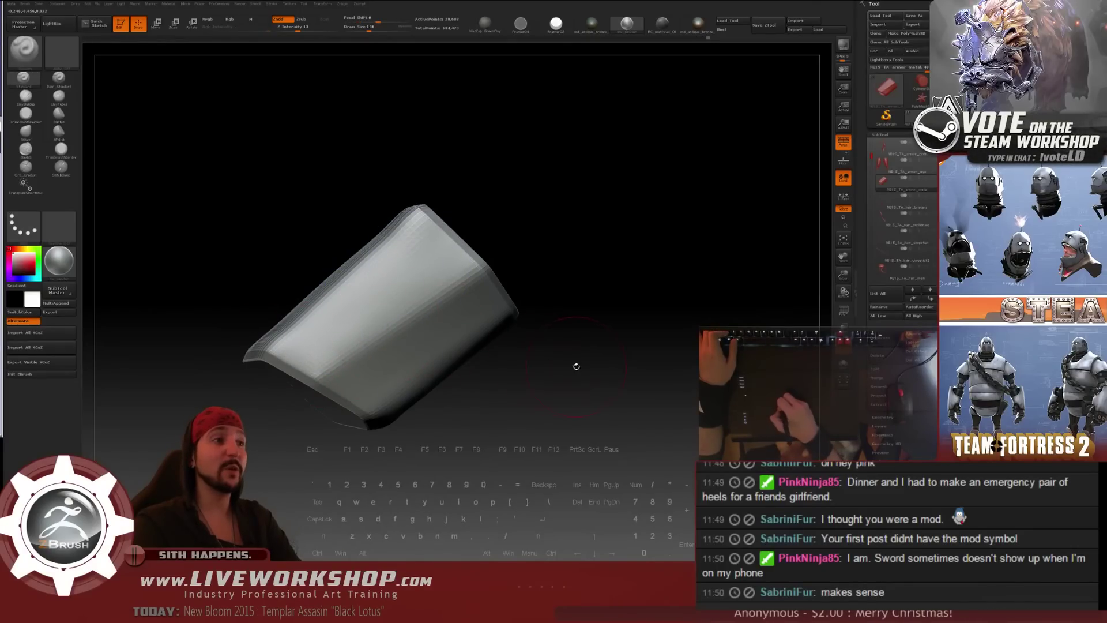
drag(576, 366, 651, 271)
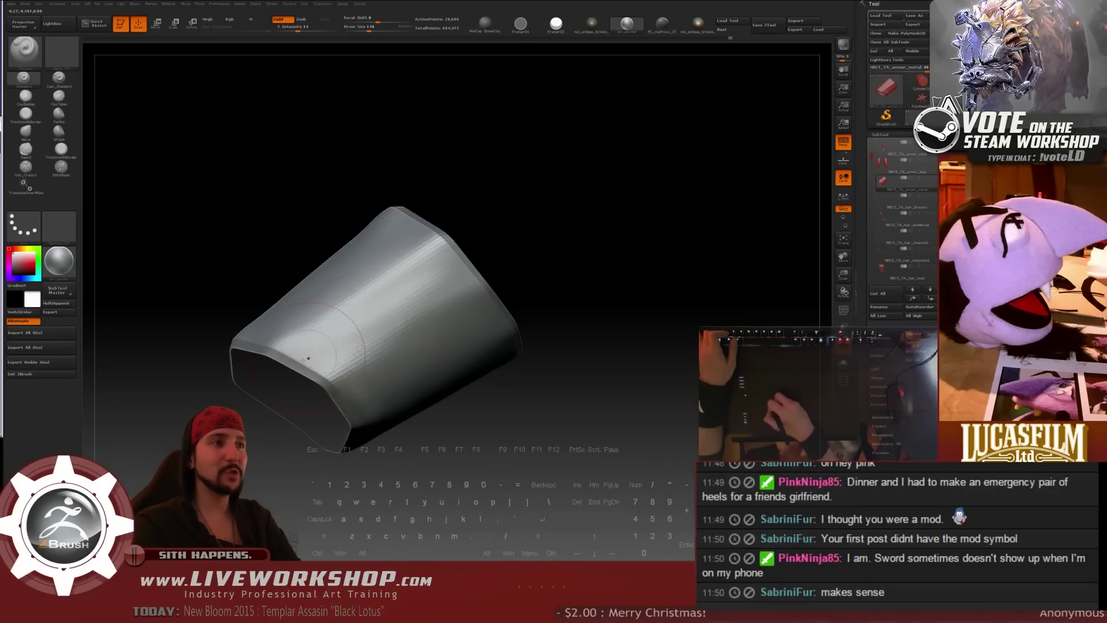
- Smooth the striations along the lengthwise ridge of the arm armour plate and near its rims
key(shift)
key(shift)
key(shift)
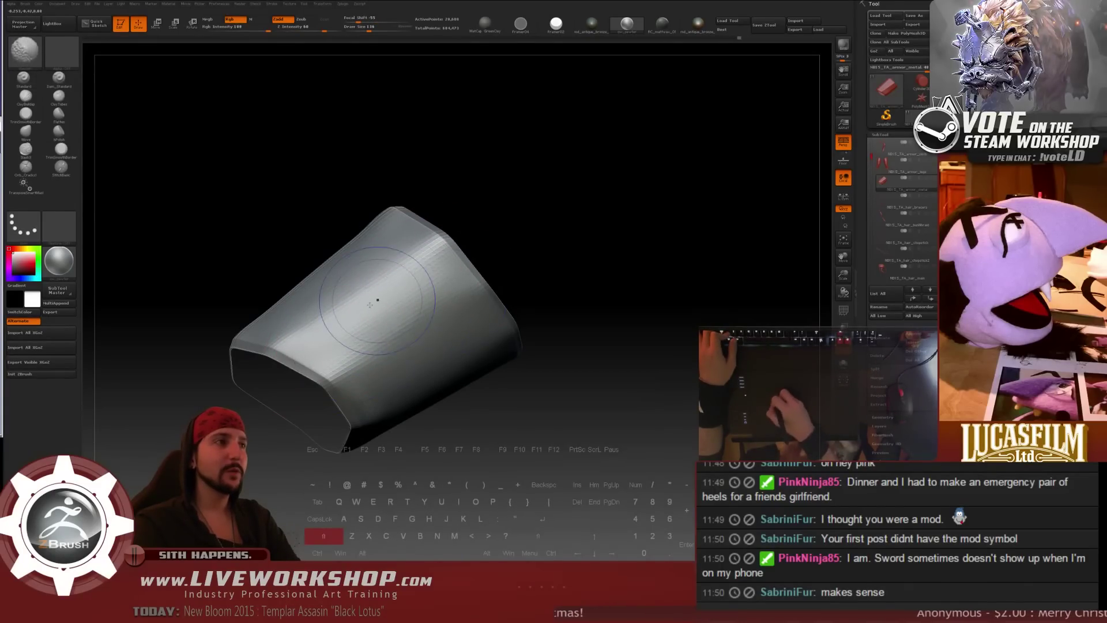
right_drag(397, 318, 403, 306)
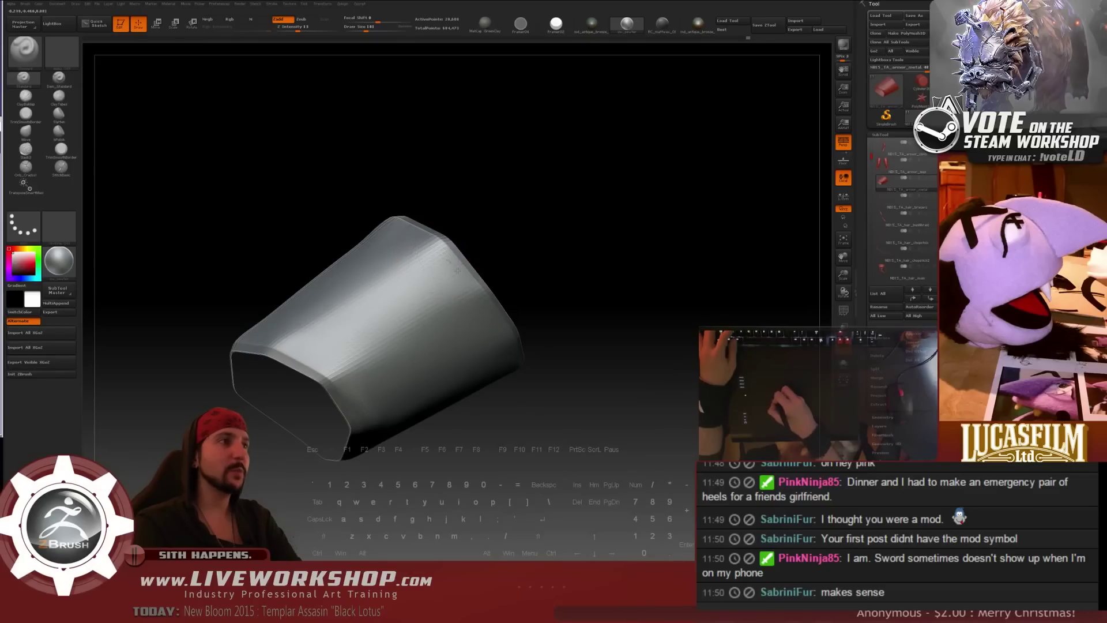
right_drag(521, 354, 482, 271)
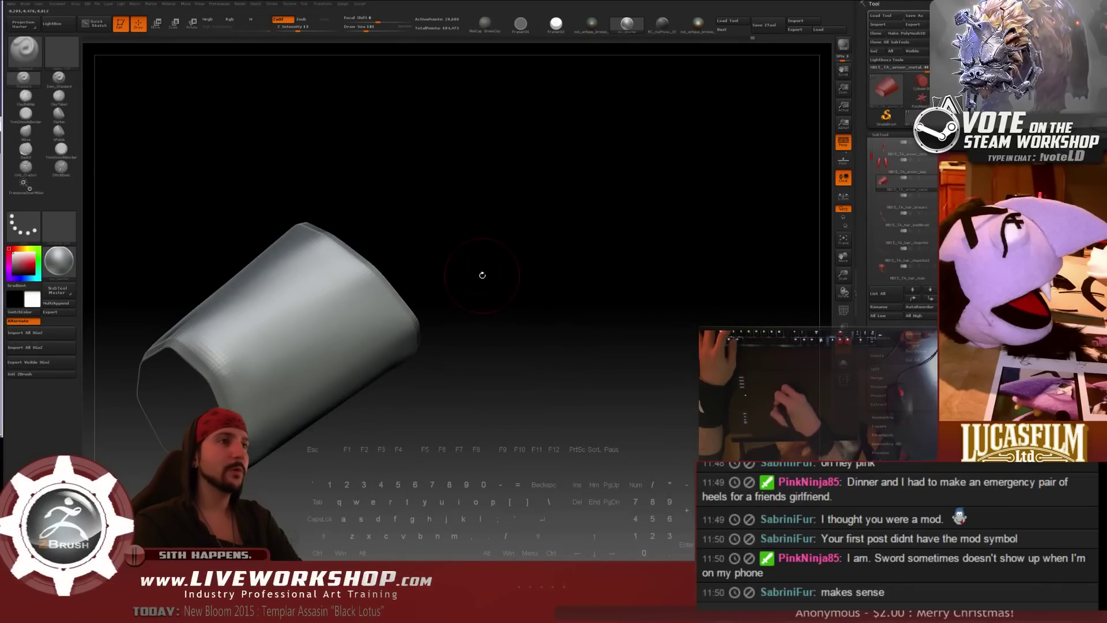
right_drag(450, 235, 532, 253)
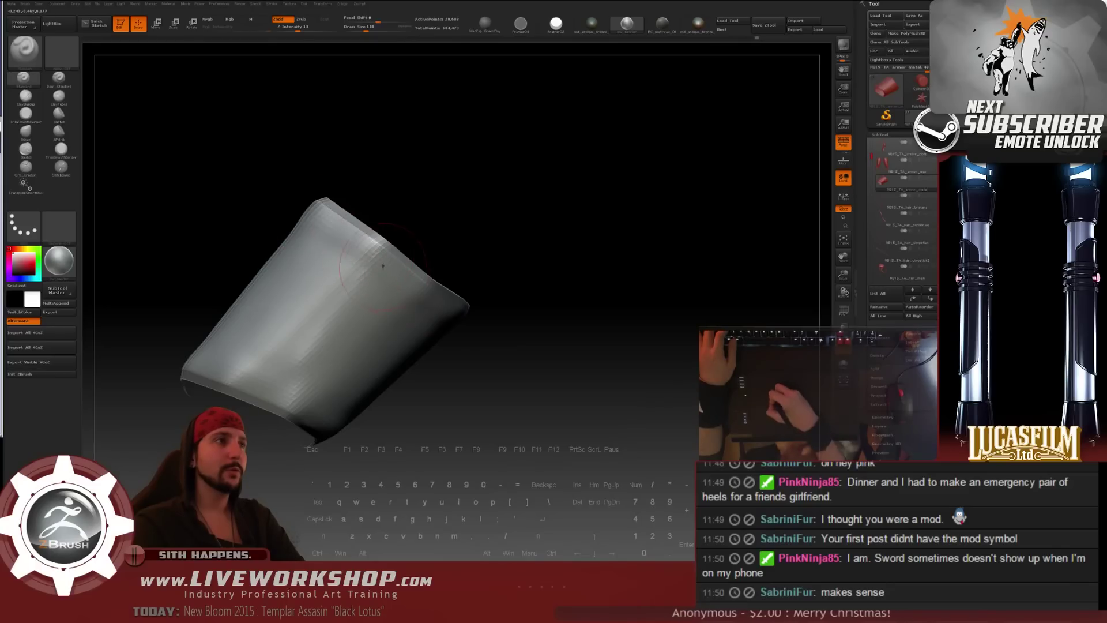
- Smooth the side faces and rounded edges around the rest of the arm armour plate
alt+right_drag(382, 265, 582, 225)
right_drag(441, 268, 419, 361)
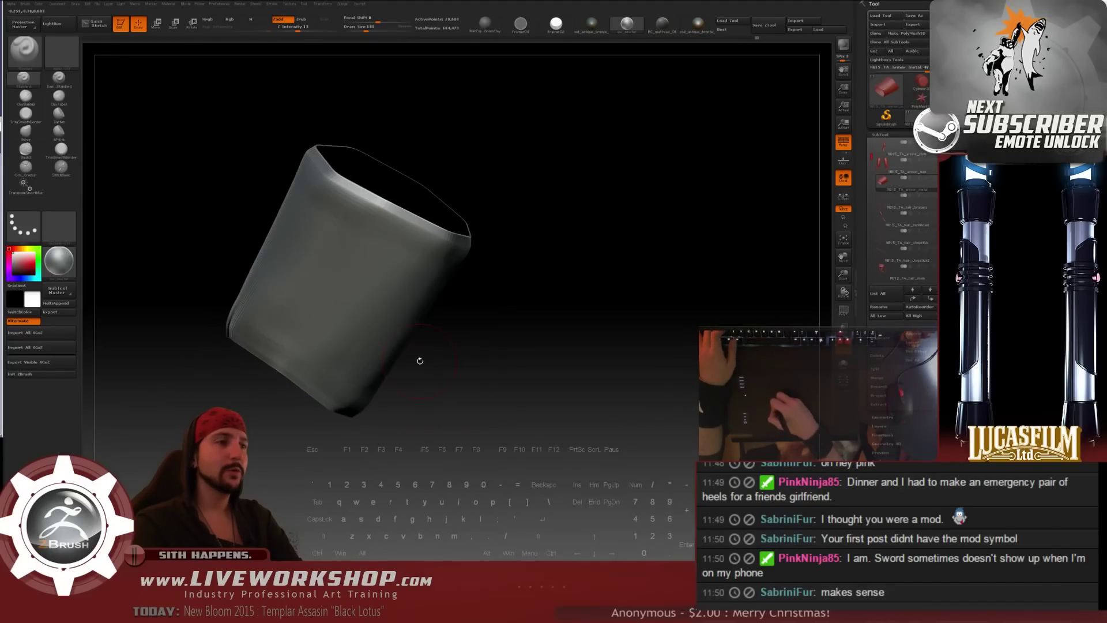
mouse_move(296, 435)
right_down()
mouse_move(337, 323)
mouse_move(401, 333)
mouse_move(421, 370)
mouse_move(605, 366)
mouse_move(374, 335)
right_up()
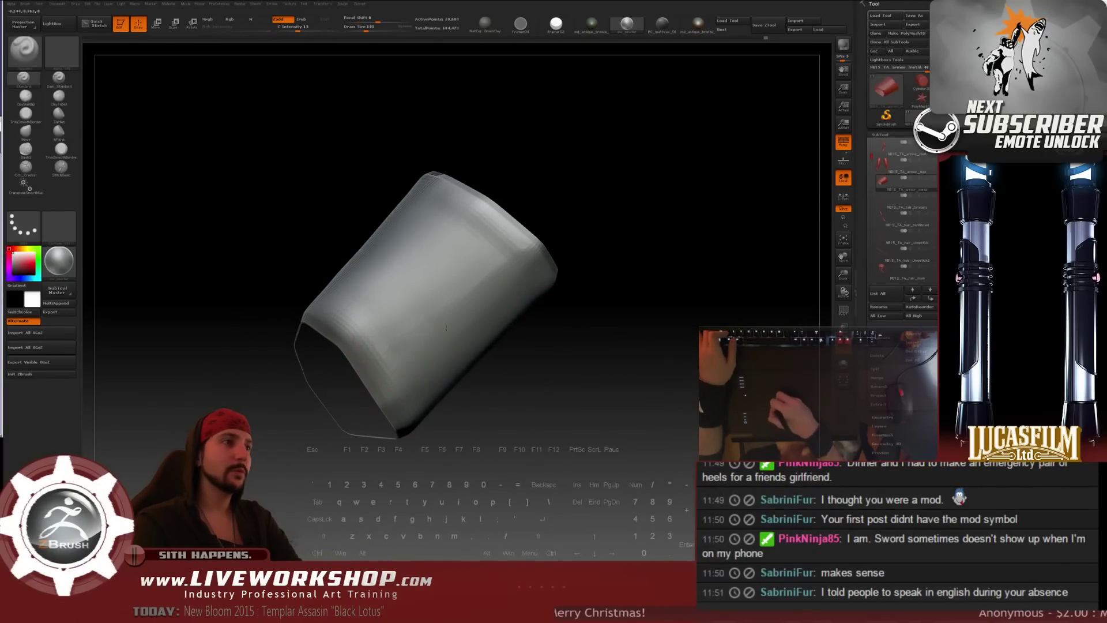
key(shift)
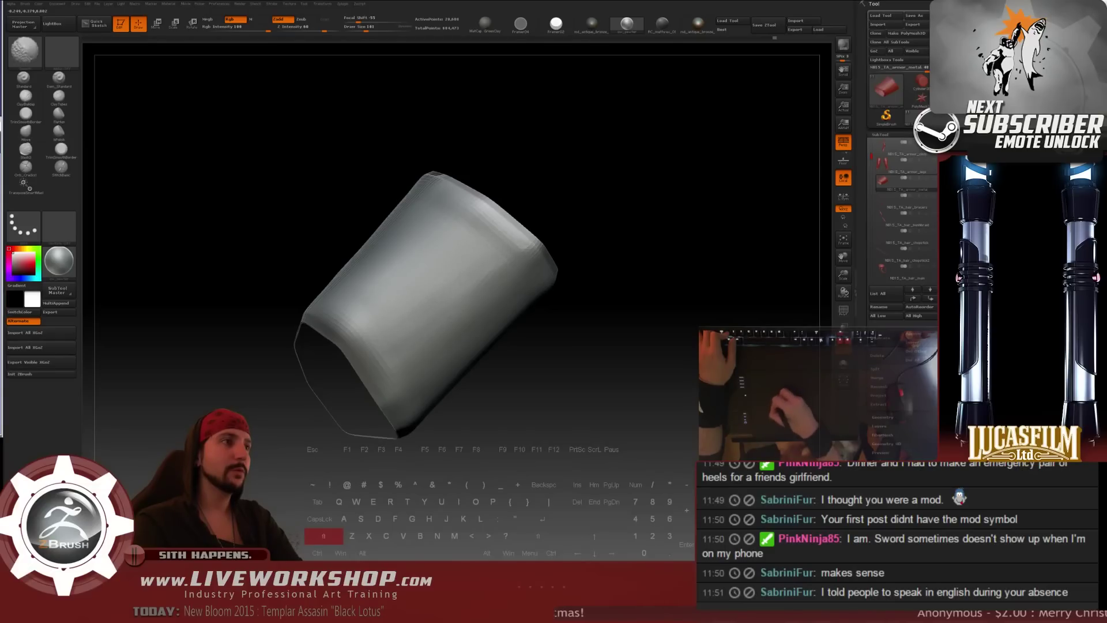
right_drag(600, 323, 607, 371)
alt+drag(607, 371, 589, 350)
key(shift)
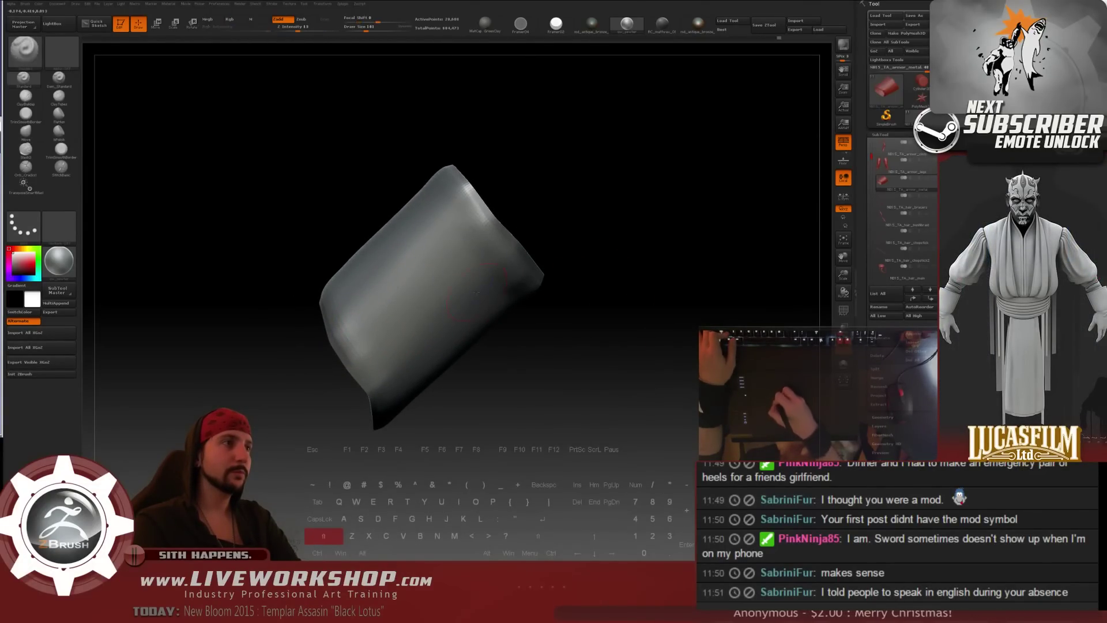
right_drag(477, 293, 359, 331)
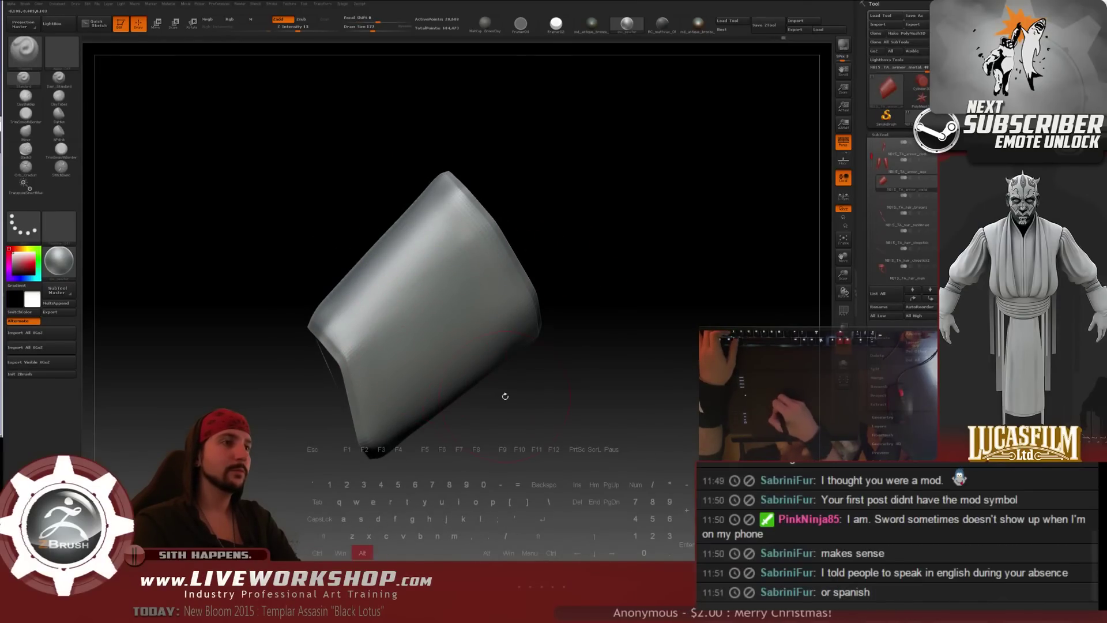
right_drag(504, 396, 625, 311)
- Show the full character again and smooth the arm plate's front and inner side in place on the arm
click(934, 177)
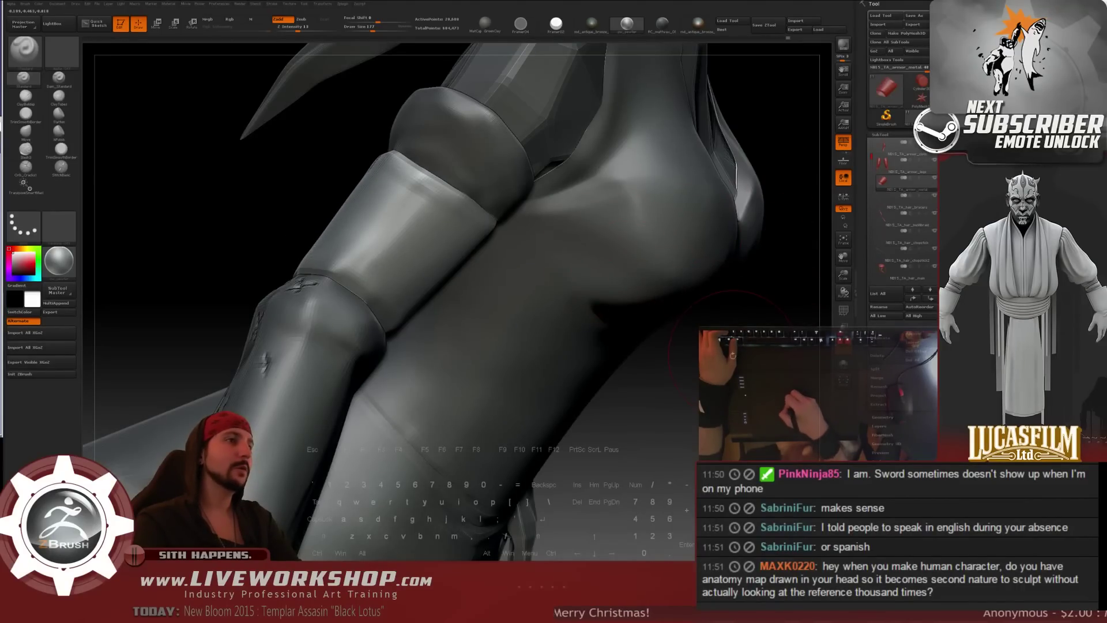
right_drag(688, 247, 392, 269)
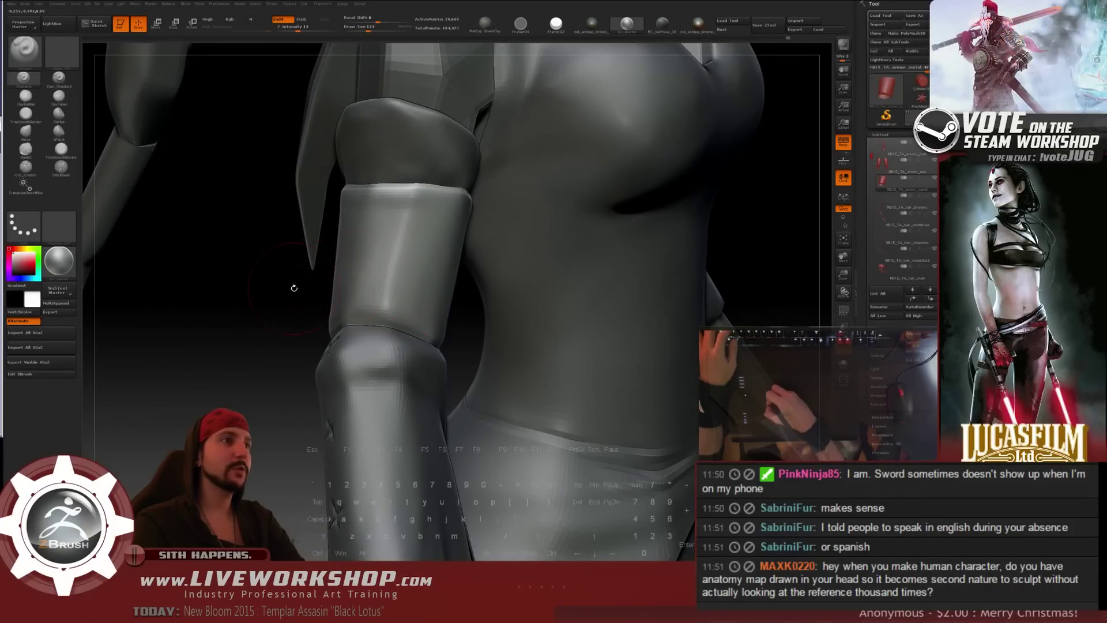
right_drag(294, 288, 388, 280)
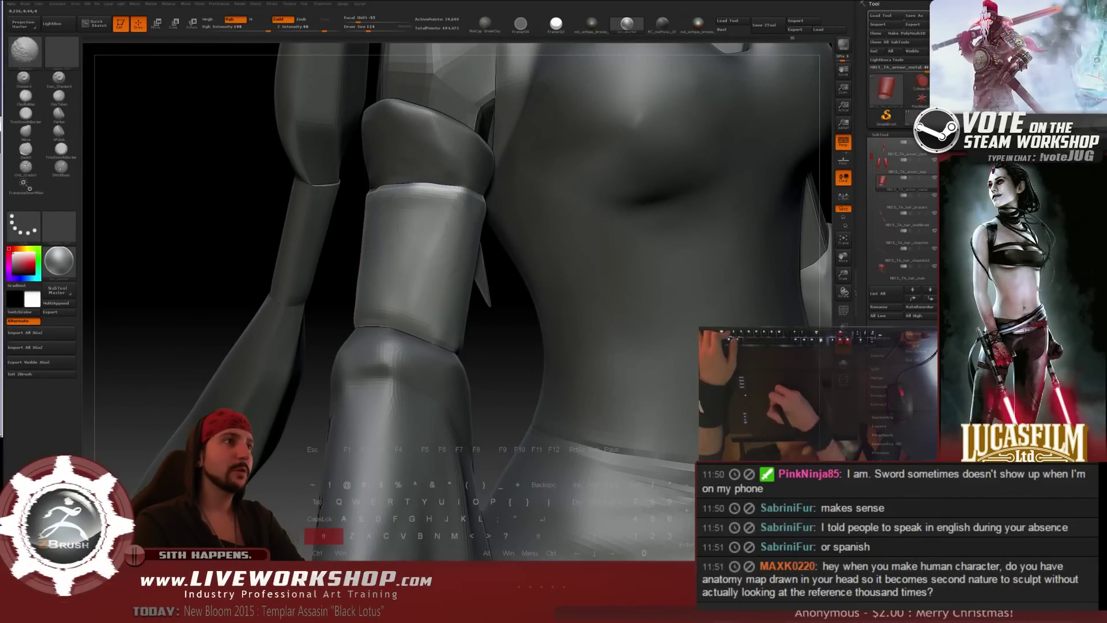
key(shift)
drag(245, 232, 188, 235)
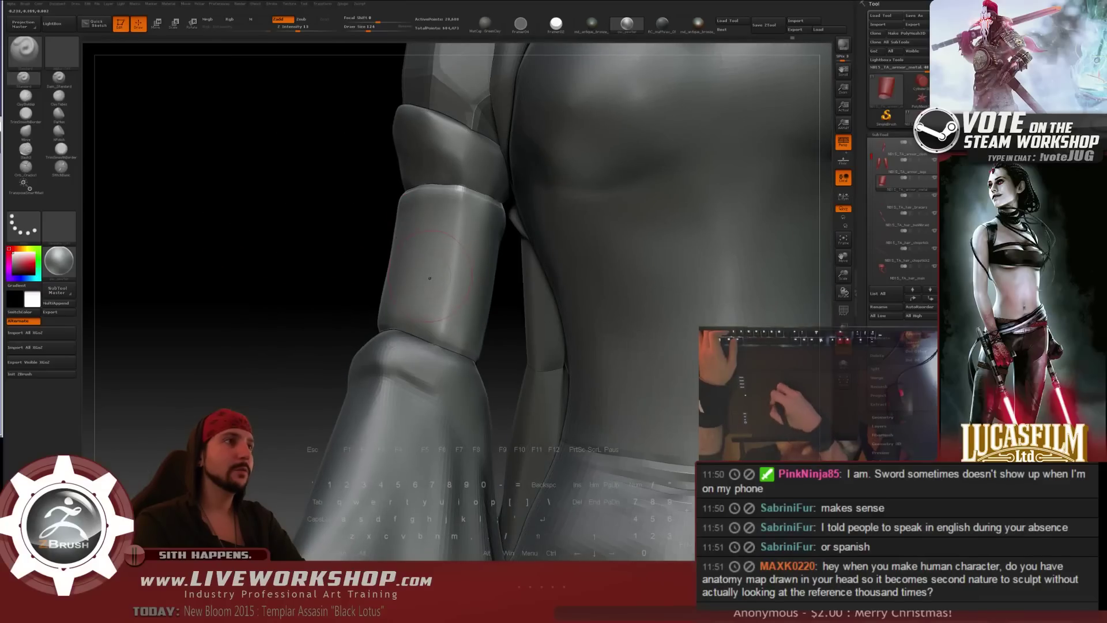
drag(340, 289, 289, 292)
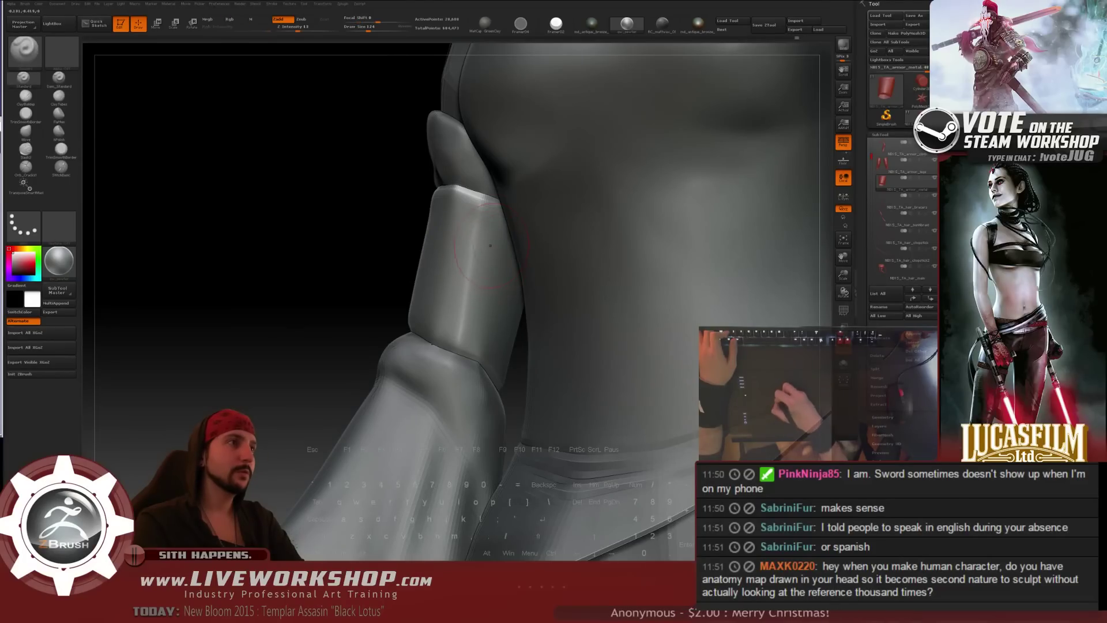
- Refine the outer and back surfaces of the arm plate with brush strokes while the whole body is shown
drag(494, 252, 546, 221)
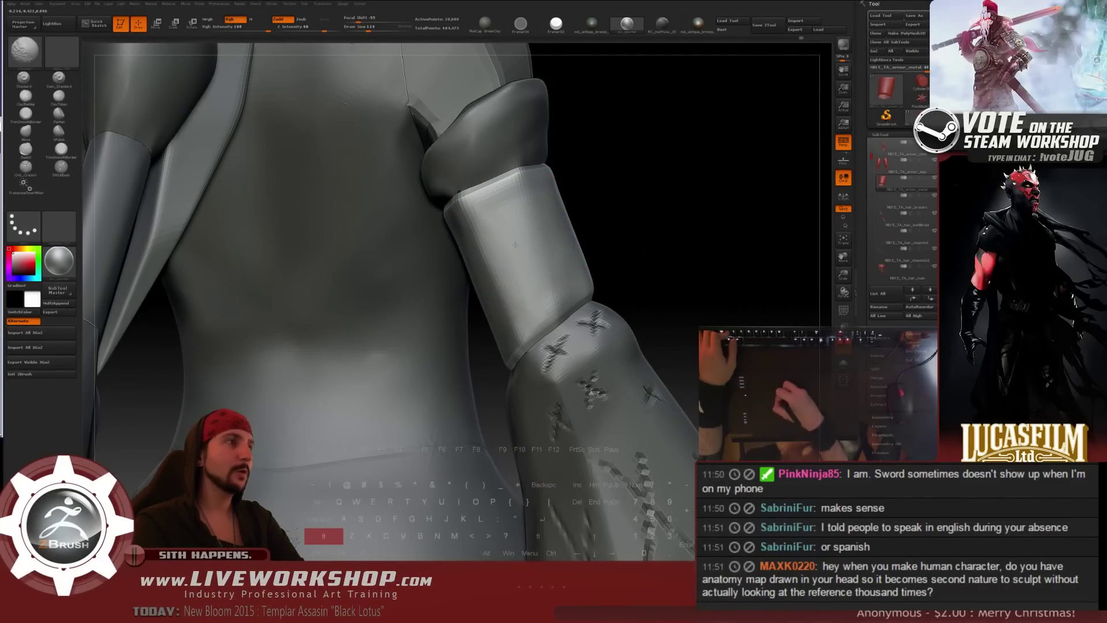
drag(522, 245, 555, 261)
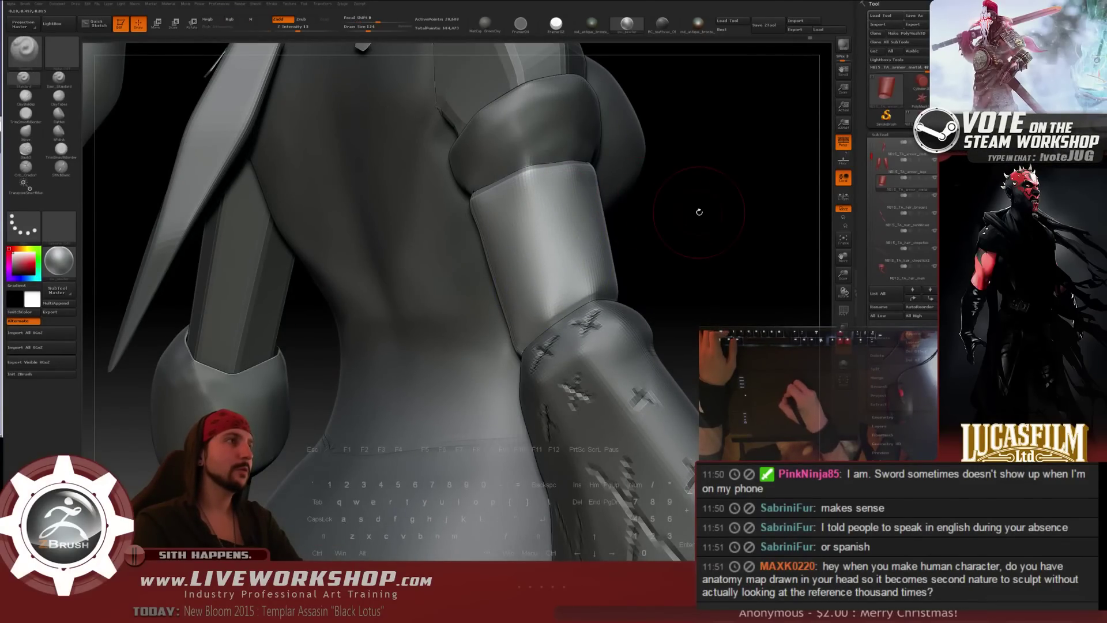
drag(700, 210, 516, 219)
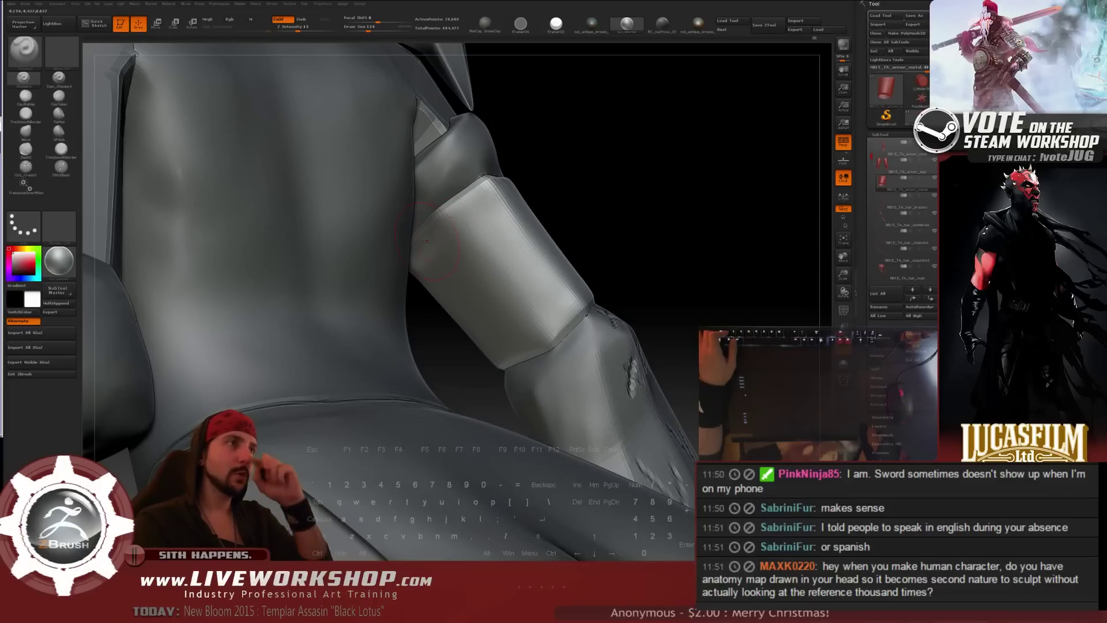
drag(739, 170, 718, 155)
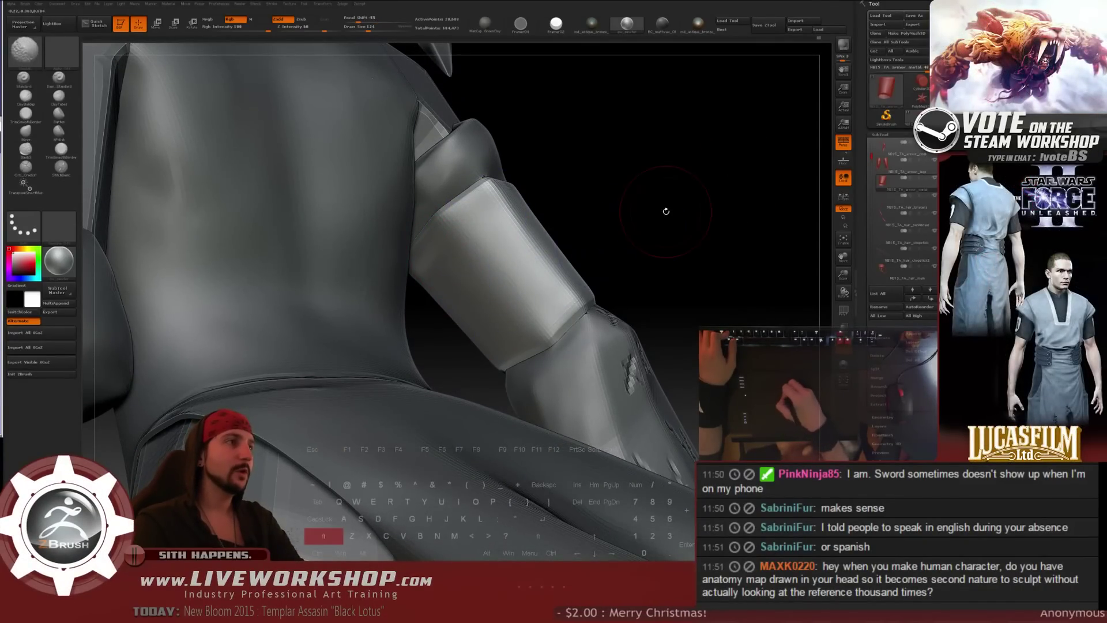
mouse_move(663, 210)
mouse_down()
mouse_move(691, 166)
mouse_move(578, 183)
mouse_move(593, 193)
mouse_up()
ctrl+alt+shift+drag(513, 144, 460, 159)
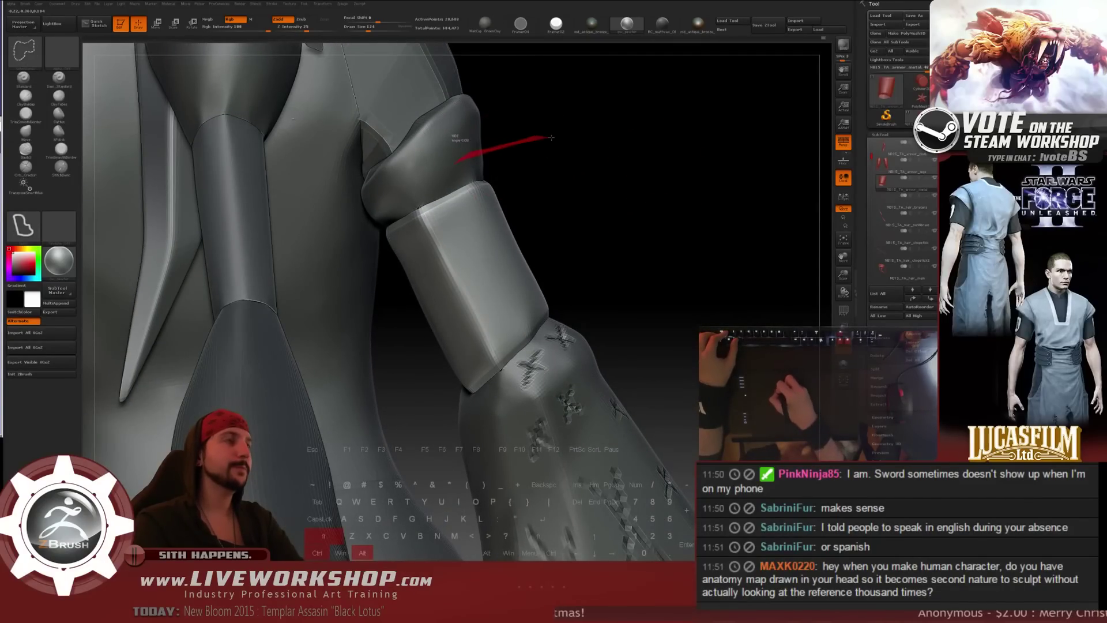
ctrl+shift+drag(557, 139, 558, 140)
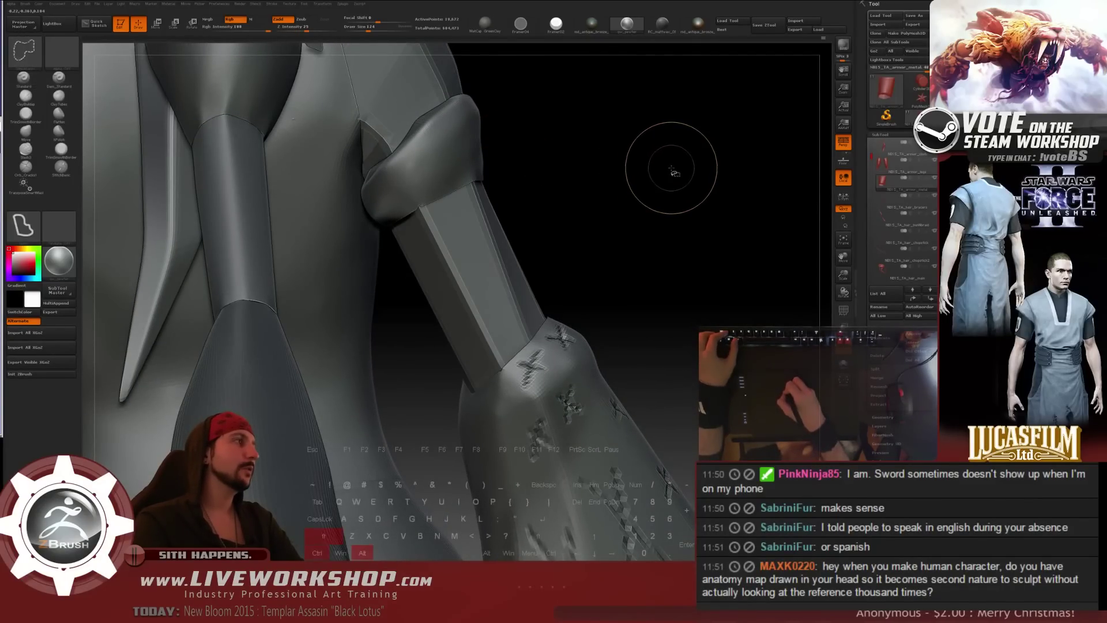
key(ctrl+z)
- Isolate the arm plate and paint a mask band across its middle
key(grave)
mouse_move(656, 198)
mouse_down()
mouse_move(598, 181)
mouse_move(516, 231)
mouse_move(575, 193)
mouse_move(604, 209)
mouse_move(594, 205)
mouse_move(568, 230)
mouse_up()
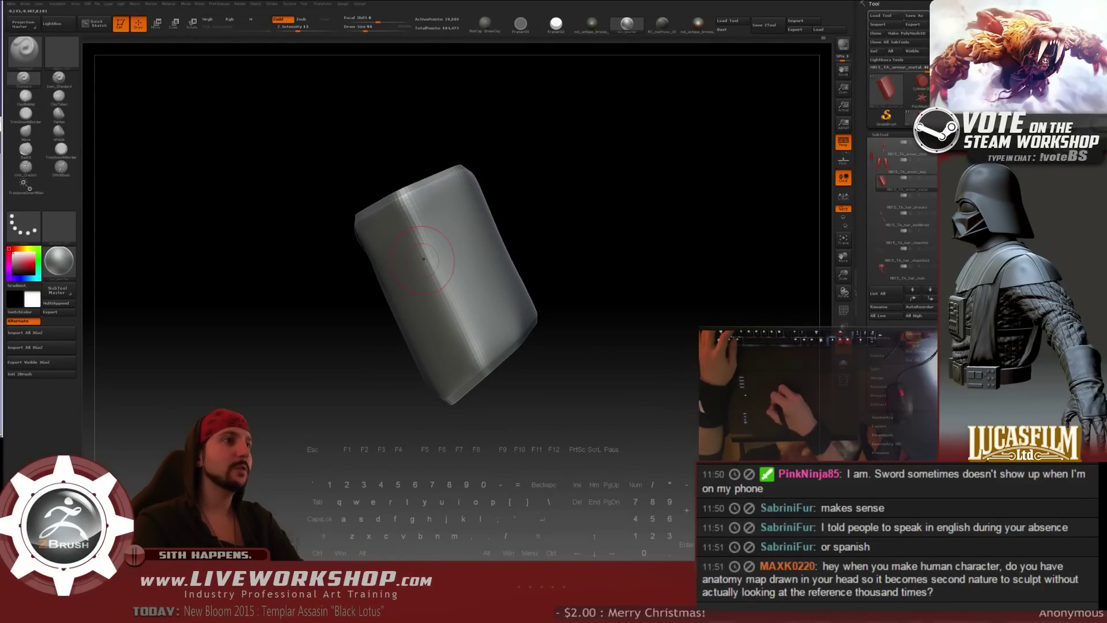
mouse_move(438, 270)
ctrl+mouse_down()
mouse_move(456, 271)
mouse_move(404, 300)
mouse_move(496, 277)
mouse_move(413, 319)
ctrl+mouse_up()
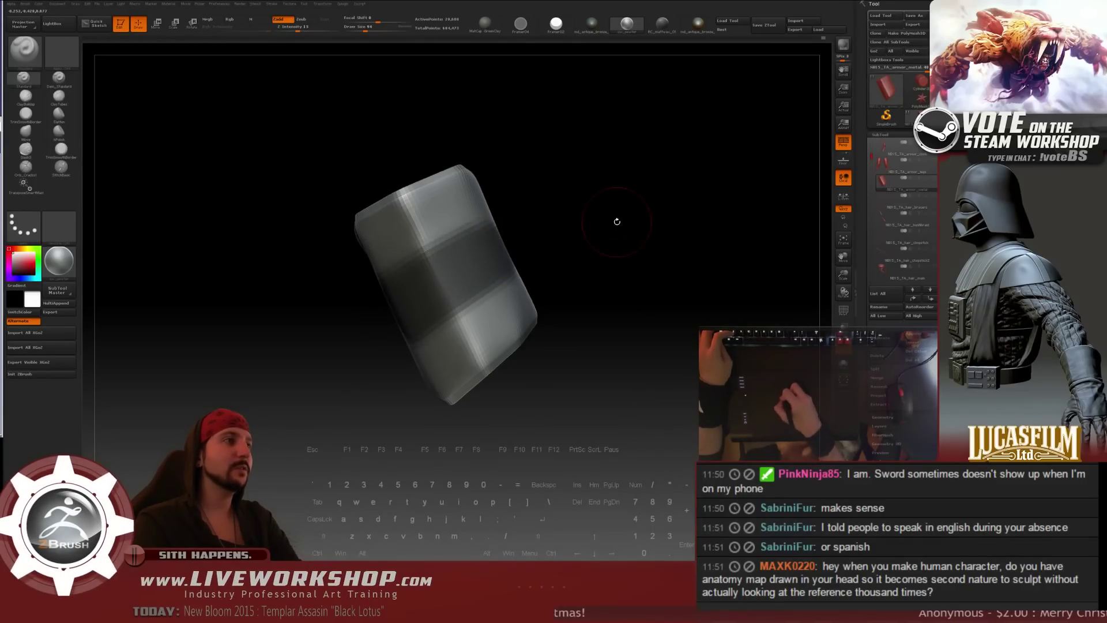
mouse_move(615, 223)
mouse_down()
mouse_move(572, 246)
mouse_move(513, 241)
mouse_move(559, 242)
mouse_up()
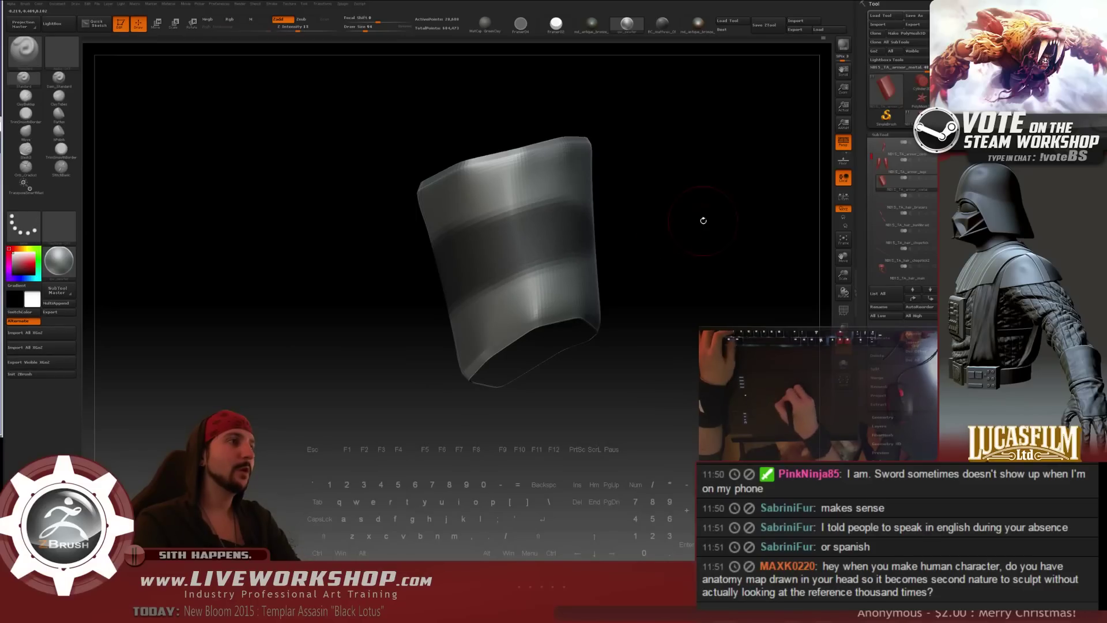
drag(702, 219, 579, 243)
ctrl+drag(388, 234, 281, 249)
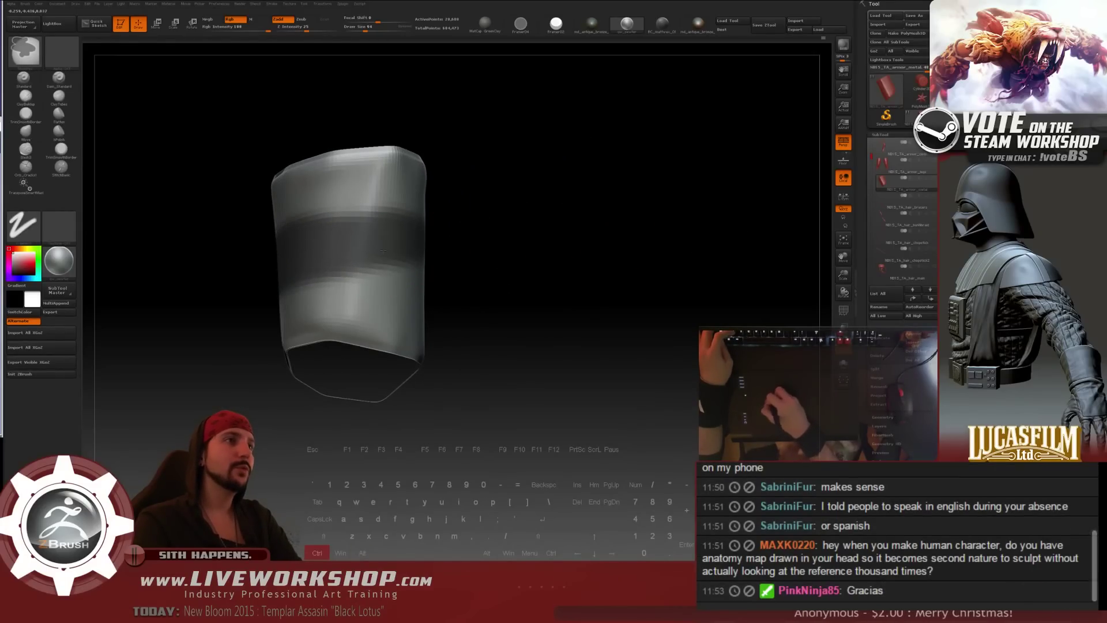
ctrl+drag(383, 250, 421, 257)
- Continue the mask band around the remaining sides of the arm plate, parallel to its rims
drag(529, 255, 450, 249)
mouse_move(306, 240)
ctrl+mouse_down()
mouse_move(404, 249)
mouse_move(376, 249)
mouse_move(394, 263)
ctrl+mouse_up()
drag(534, 306, 310, 241)
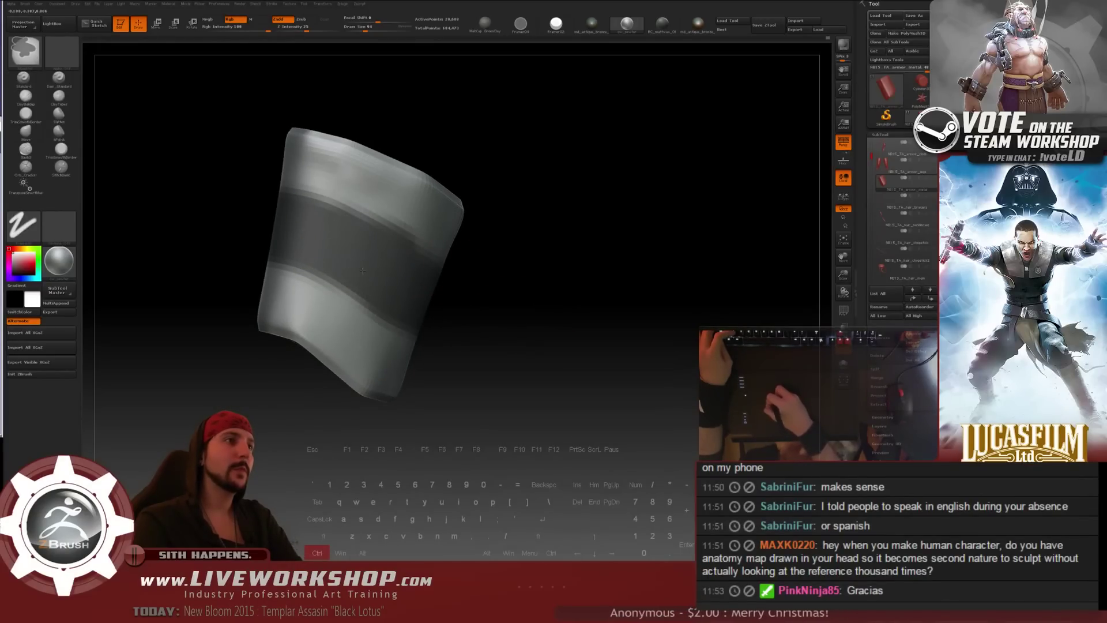
drag(363, 270, 417, 203)
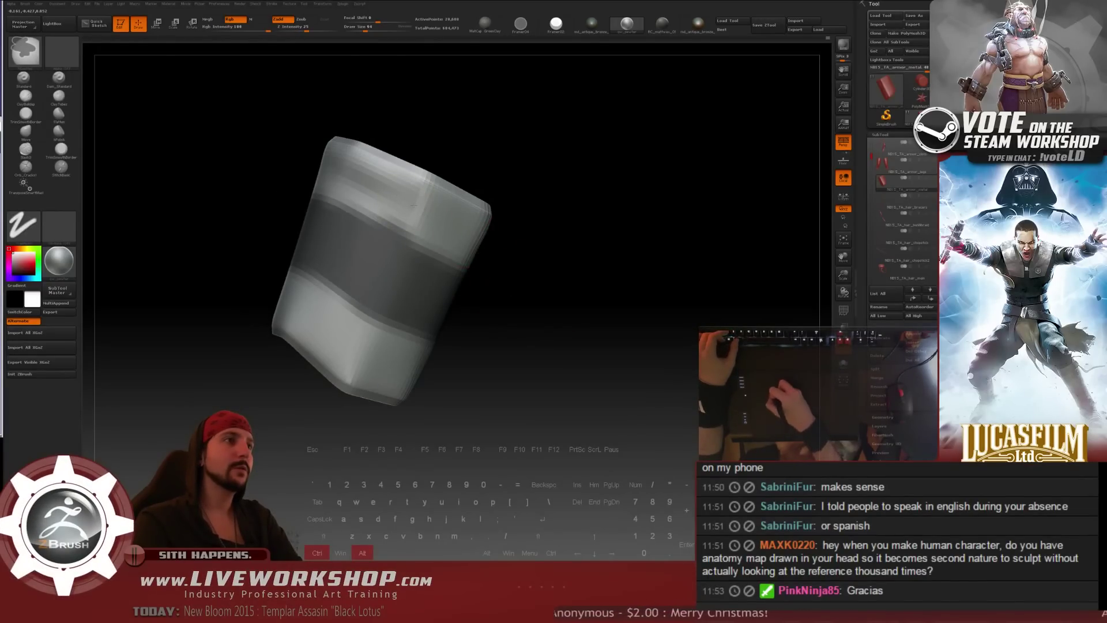
mouse_move(578, 205)
mouse_down()
mouse_move(621, 232)
mouse_move(568, 196)
mouse_move(613, 193)
mouse_up()
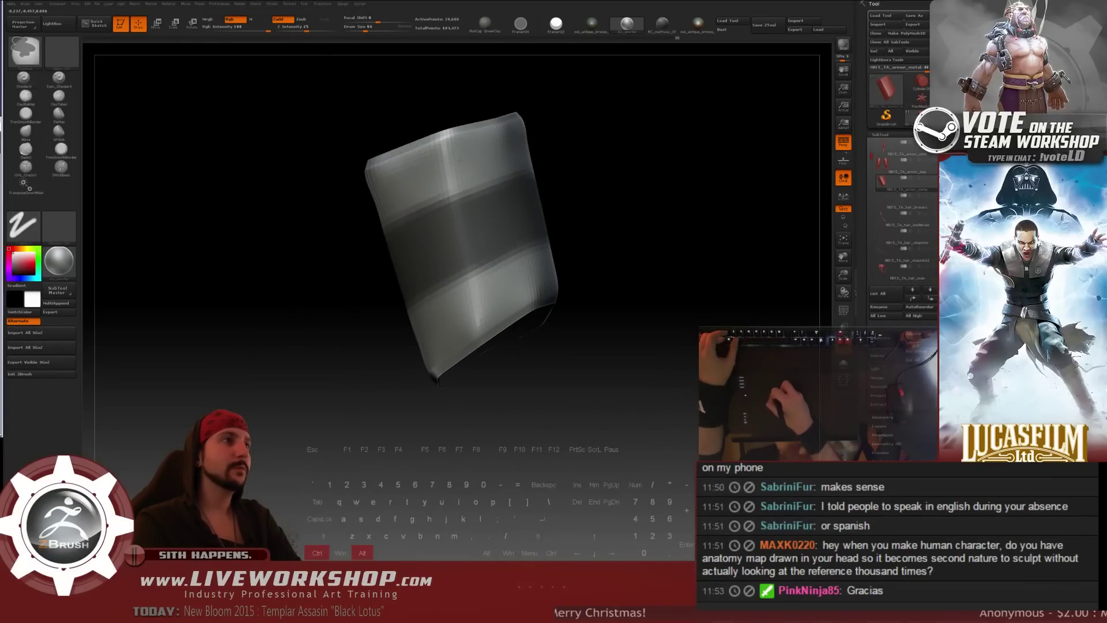
drag(623, 198, 443, 209)
- Try blurring the mask, undo the blur, and widen the masked band toward the plate's upper rim
ctrl+click(415, 161)
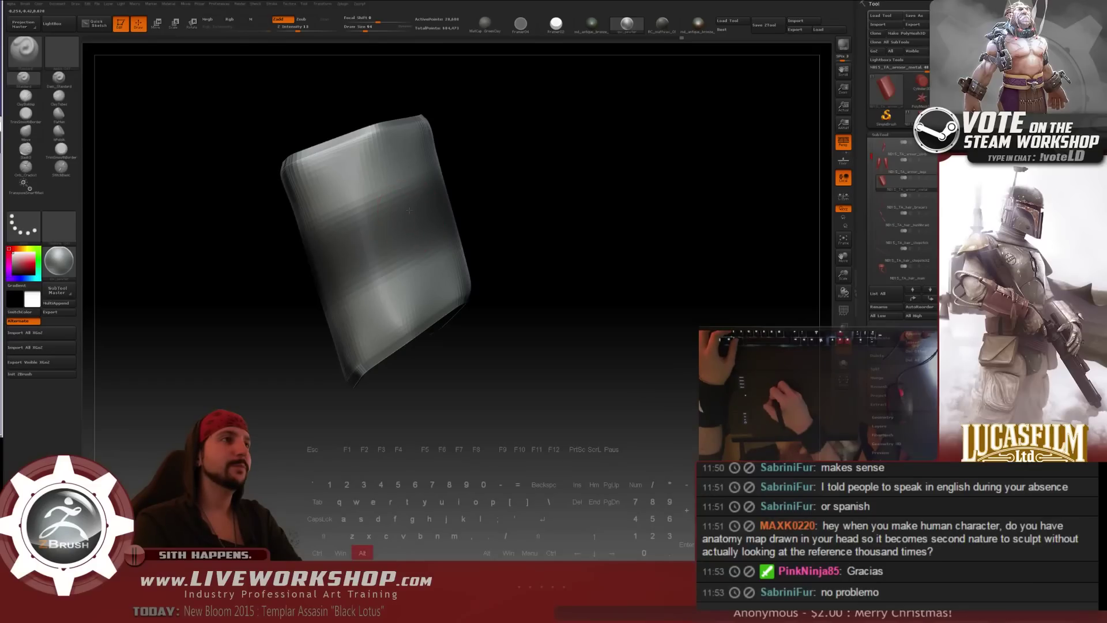
key(ctrl+z)
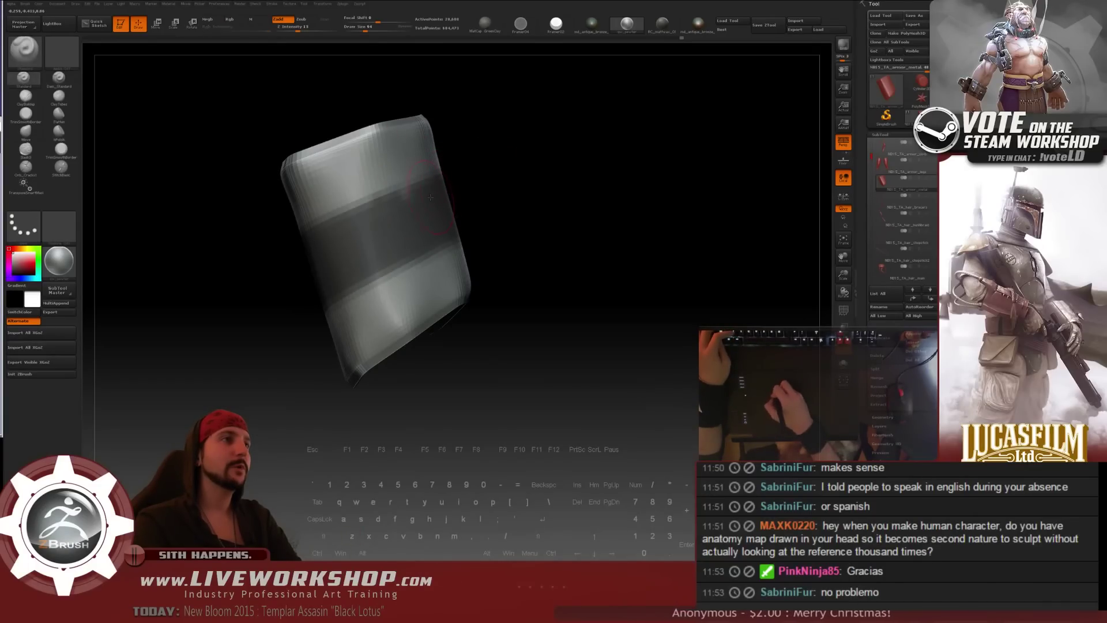
key(ctrl)
drag(534, 202, 538, 197)
key(ctrl)
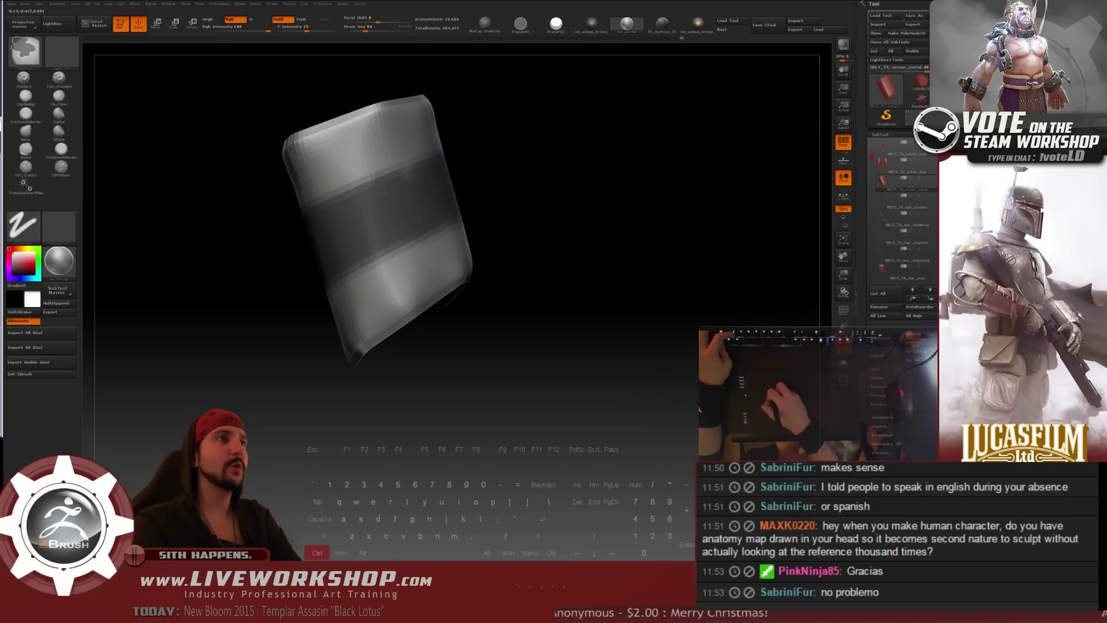
ctrl+drag(384, 192, 372, 198)
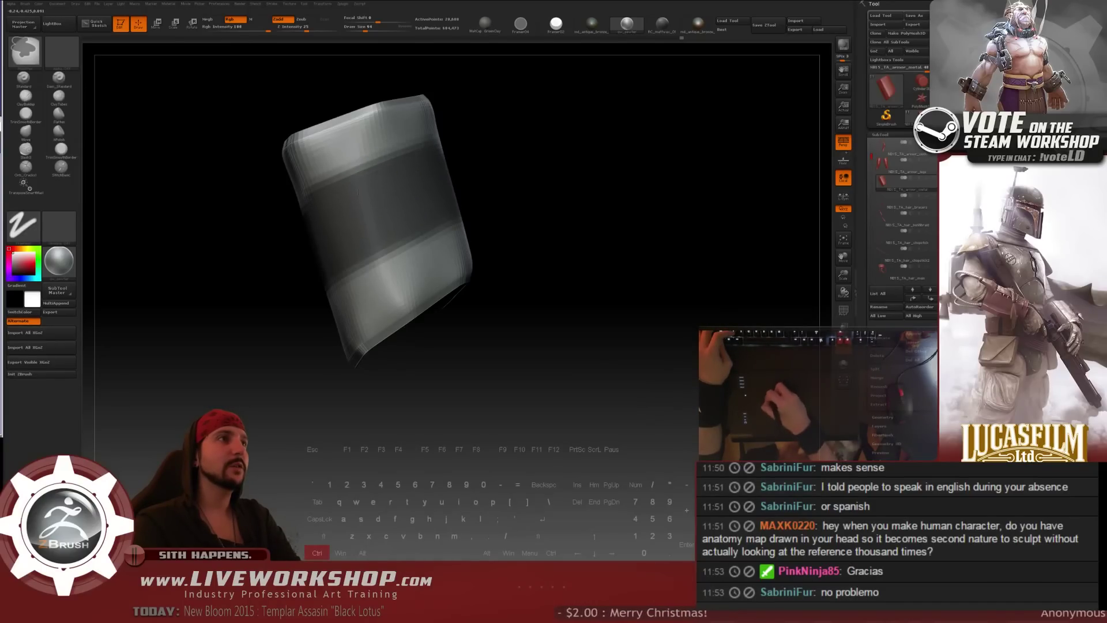
- Extend the mask band on the arm plate's outer faces, widening it toward the upper and lower rims
drag(581, 149, 612, 126)
mouse_move(392, 176)
ctrl+mouse_down()
mouse_move(493, 162)
mouse_move(488, 149)
ctrl+mouse_up()
drag(648, 154, 236, 158)
drag(347, 179, 449, 167)
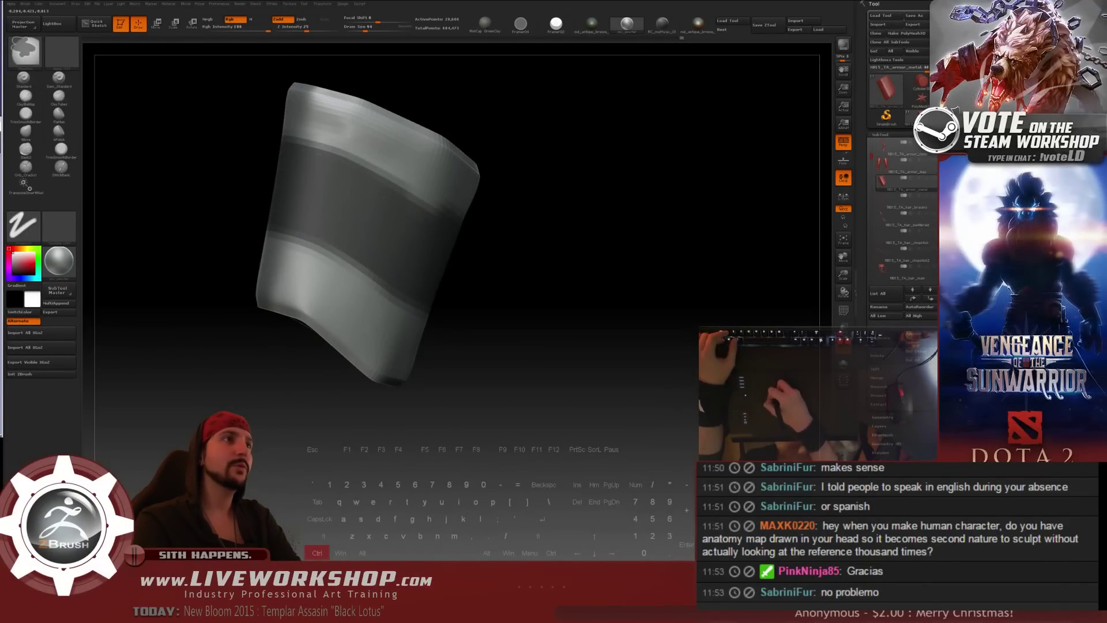
drag(320, 219, 324, 181)
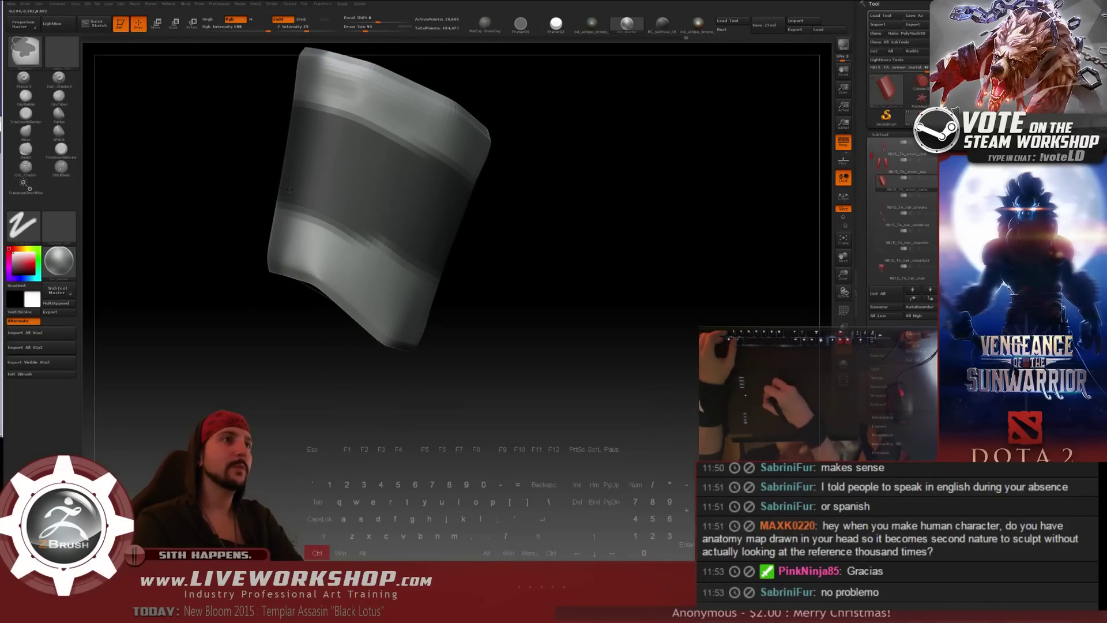
drag(508, 264, 396, 242)
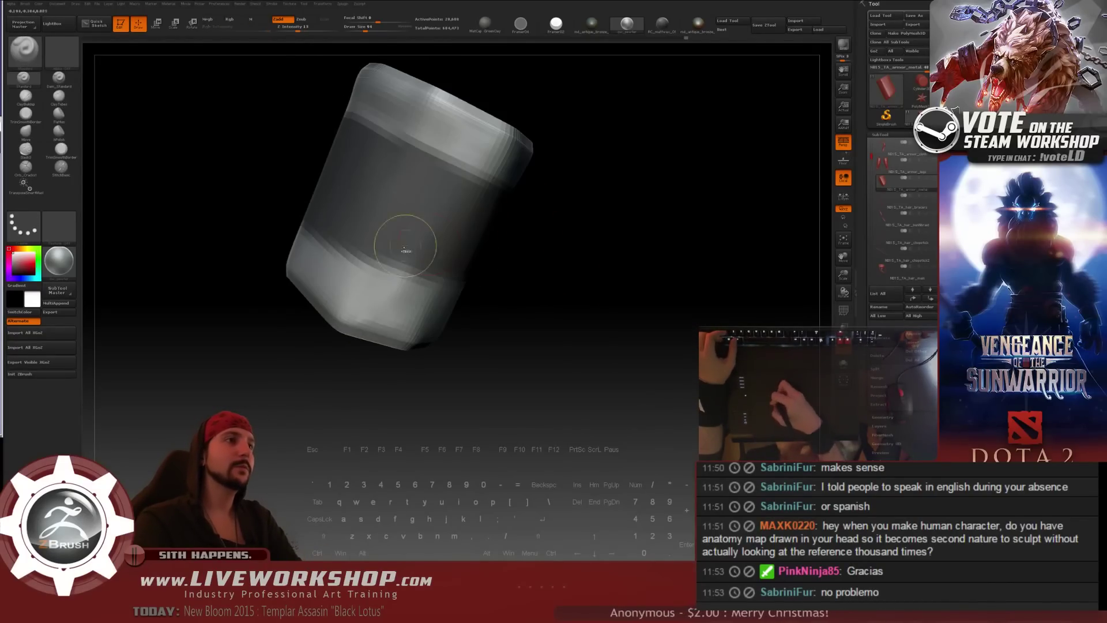
- Fill in and even out the mask band around the plate's remaining sides, parallel to both rims
drag(579, 284, 542, 314)
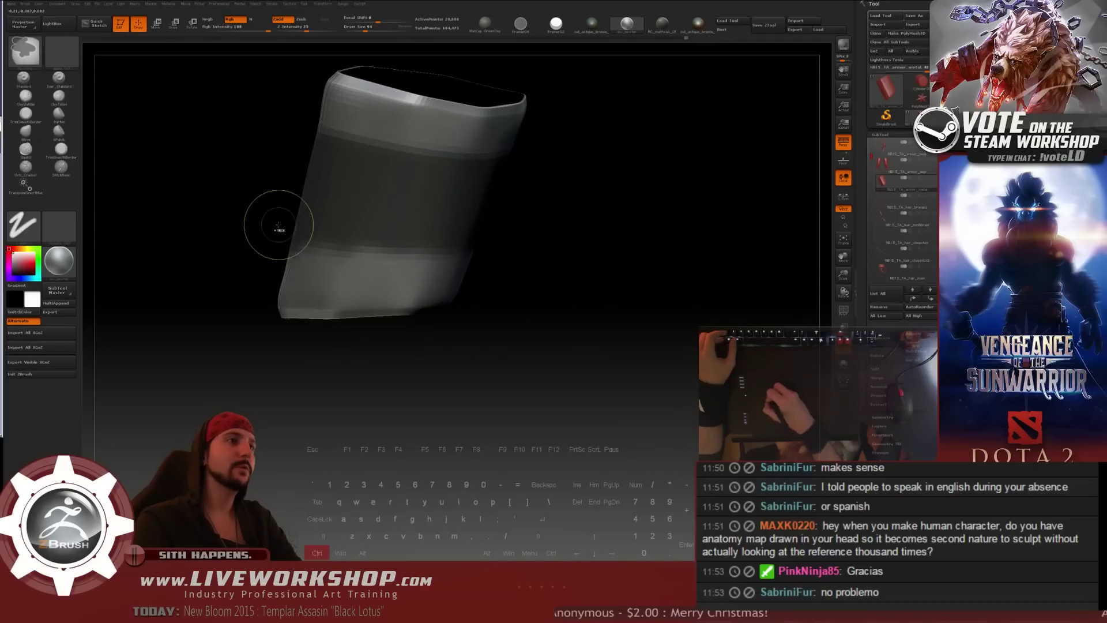
mouse_move(267, 220)
ctrl+mouse_down()
mouse_move(375, 237)
mouse_move(257, 228)
mouse_move(536, 141)
ctrl+mouse_up()
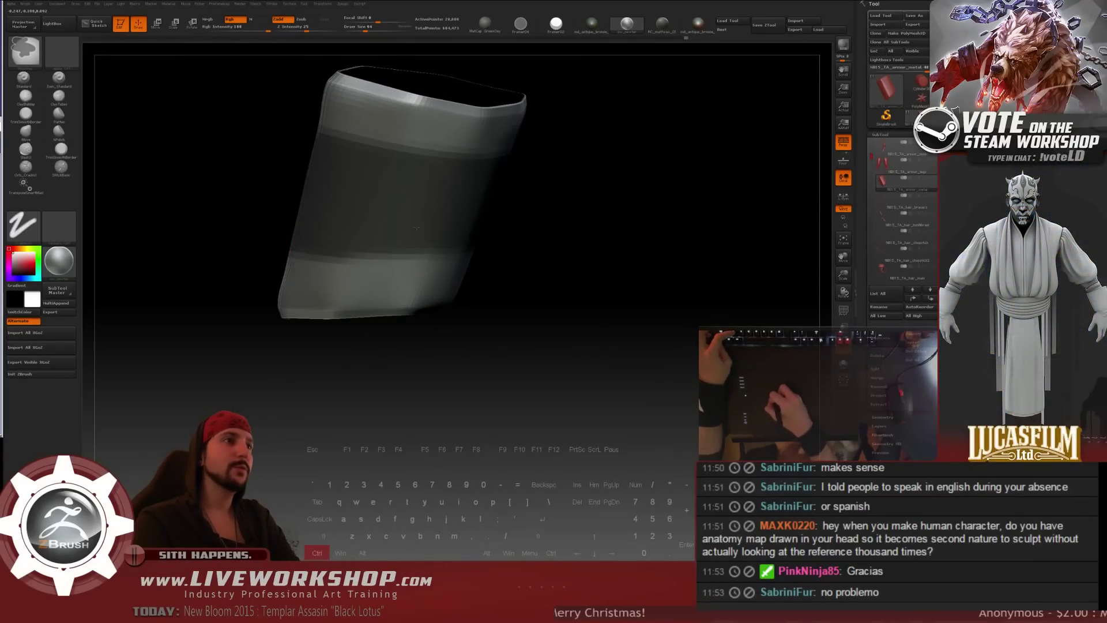
drag(483, 230, 398, 228)
drag(529, 223, 455, 217)
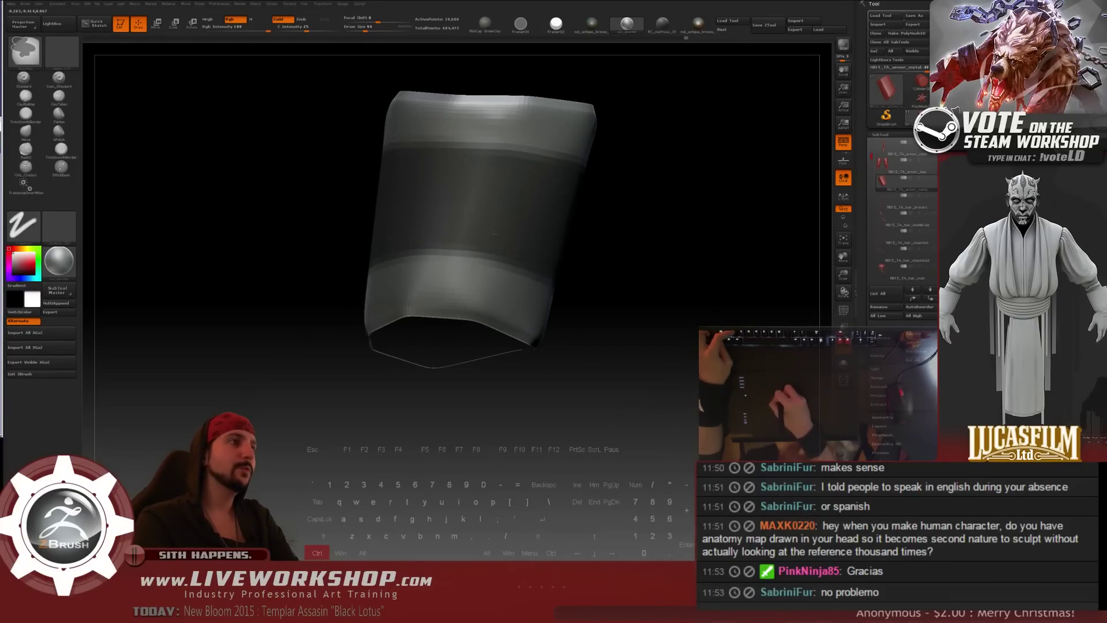
drag(677, 257, 385, 220)
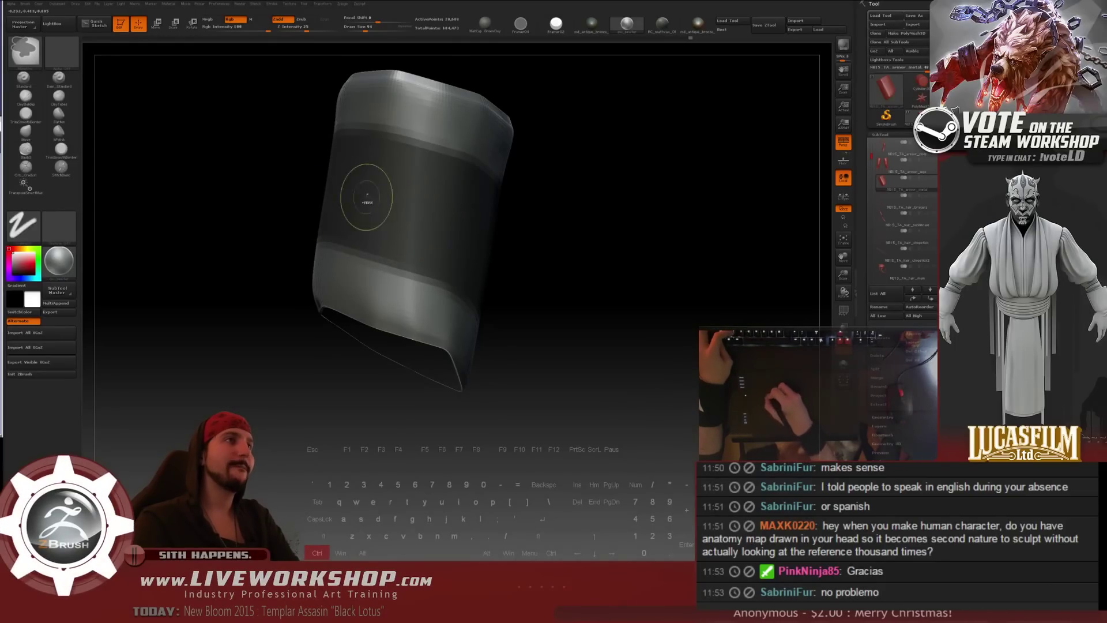
- Blur the edges of the mask band repeatedly and invert the mask so the plate's middle is editable
mouse_move(623, 258)
alt+mouse_down()
mouse_move(618, 250)
mouse_move(616, 263)
alt+mouse_up()
ctrl+click(407, 248)
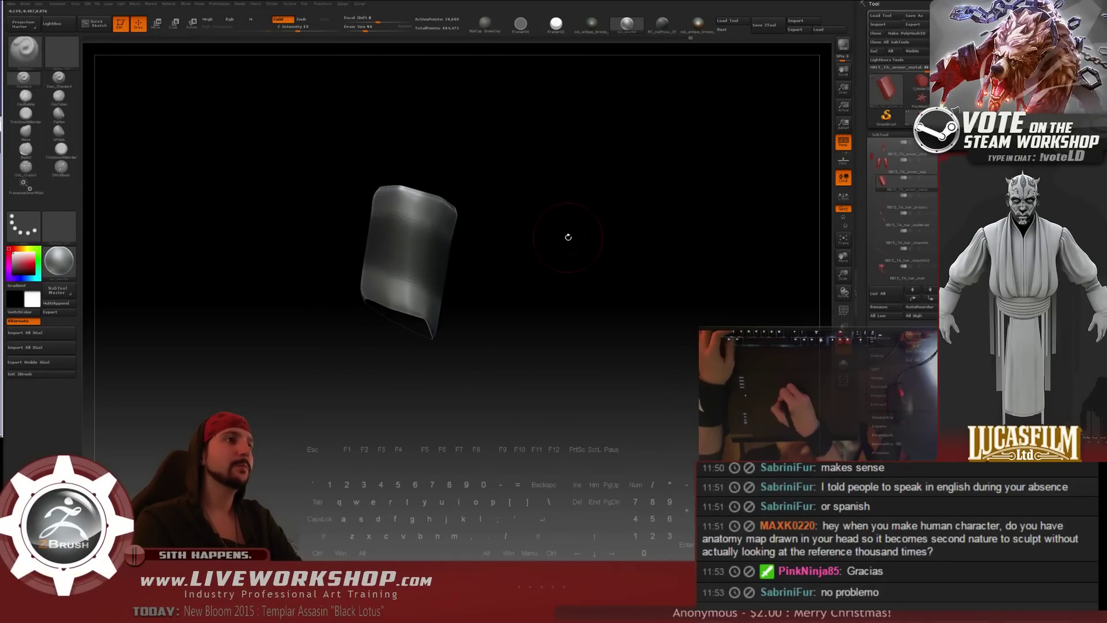
alt+drag(568, 236, 587, 259)
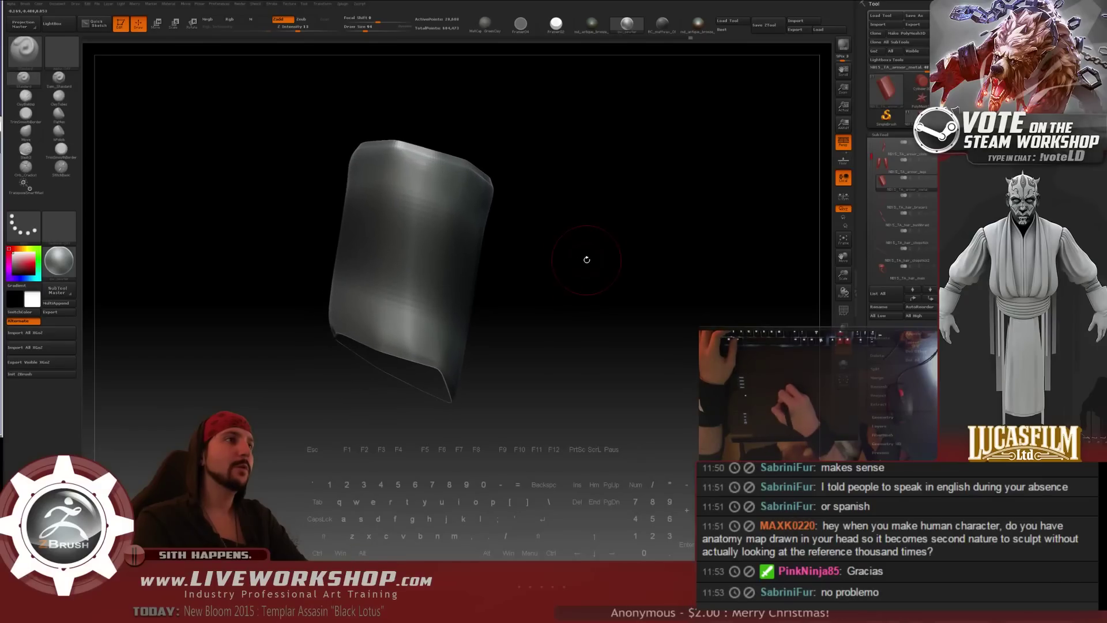
ctrl+click(398, 251)
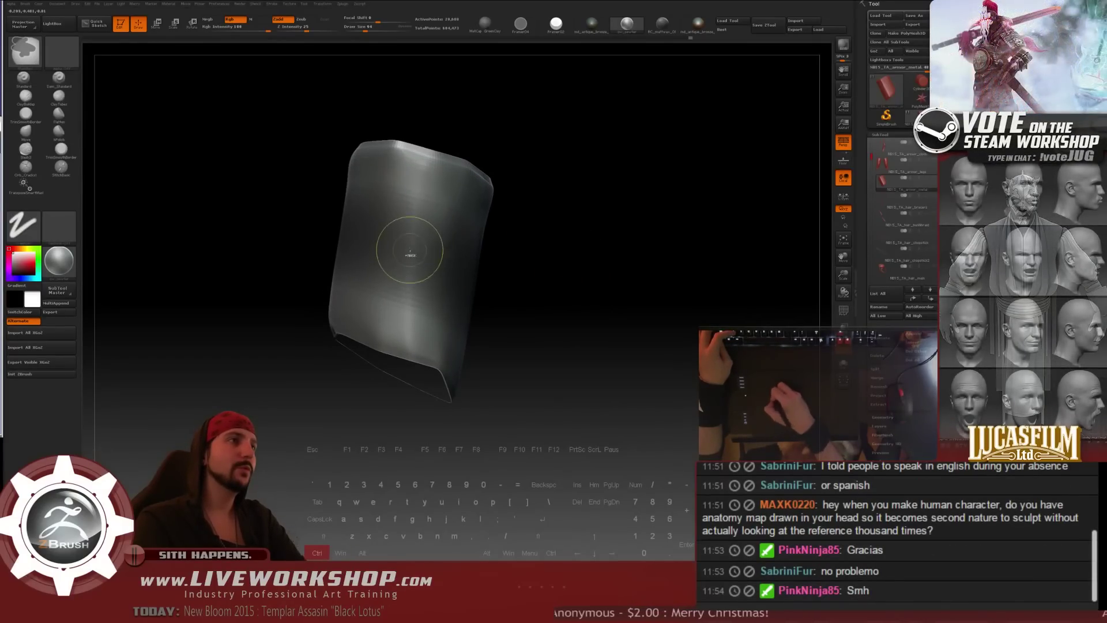
ctrl+click(603, 222)
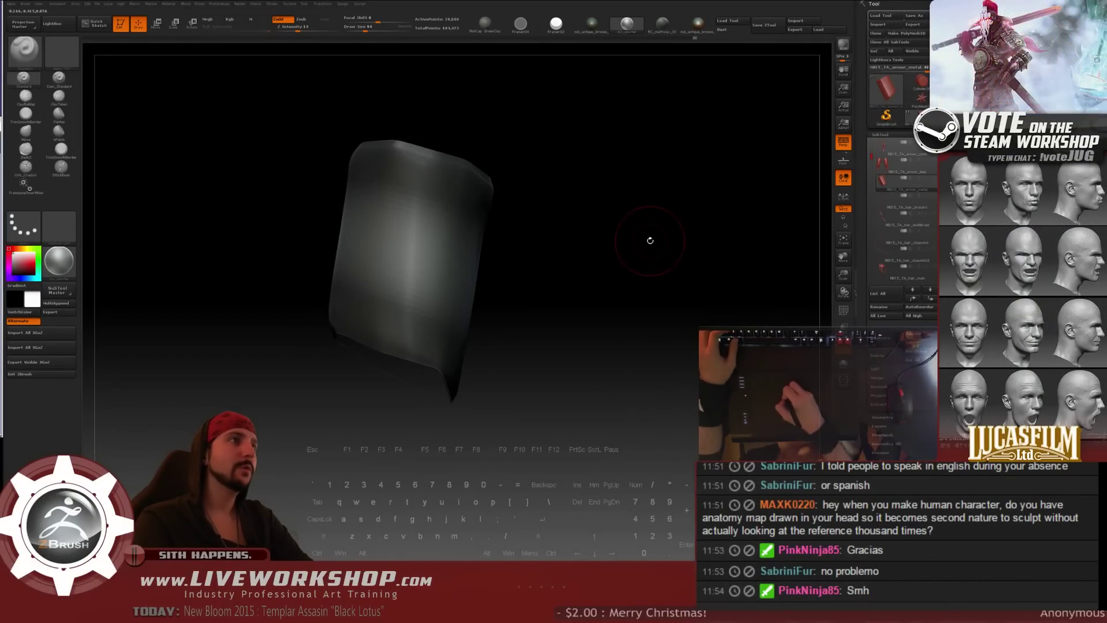
- Pinch the unmasked middle of the plate inward with the Inflate Balloon deformation and clear the mask
drag(650, 240, 746, 247)
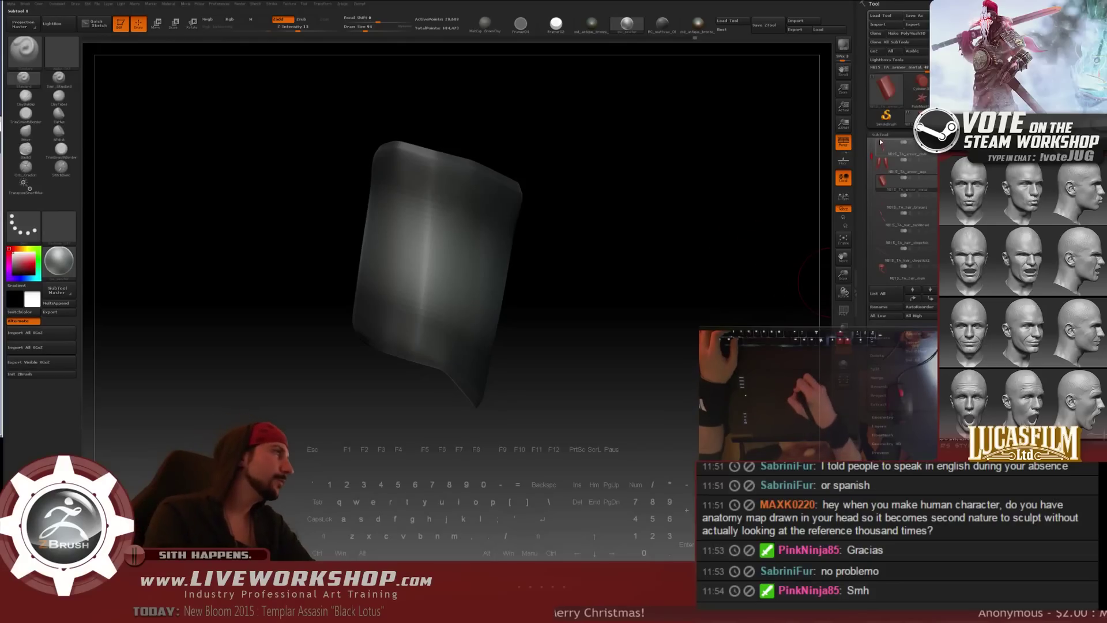
click(880, 136)
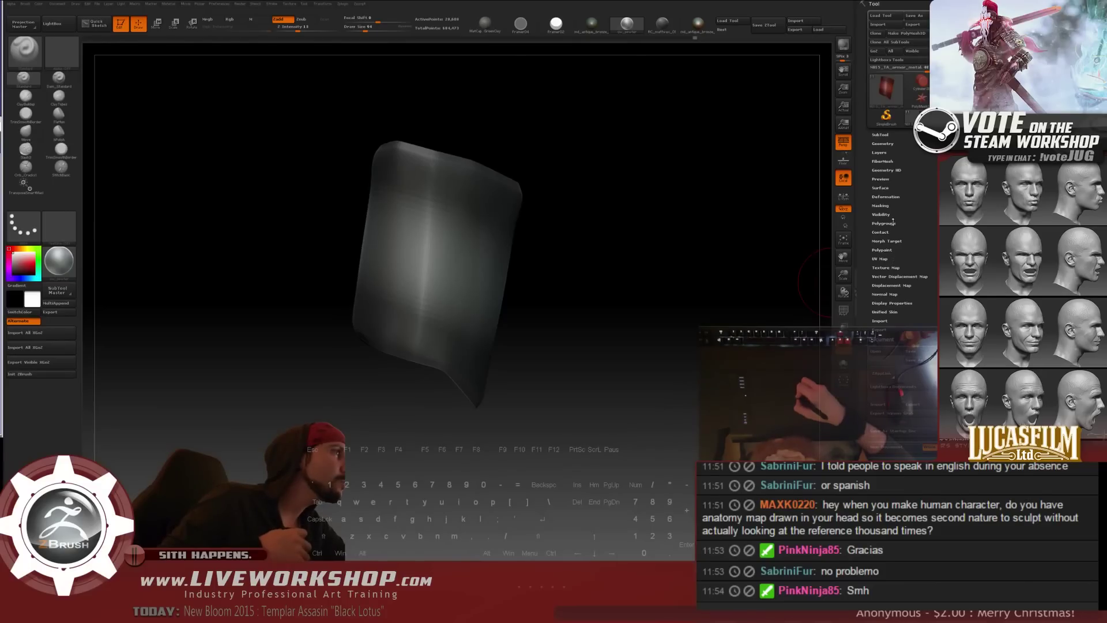
click(886, 197)
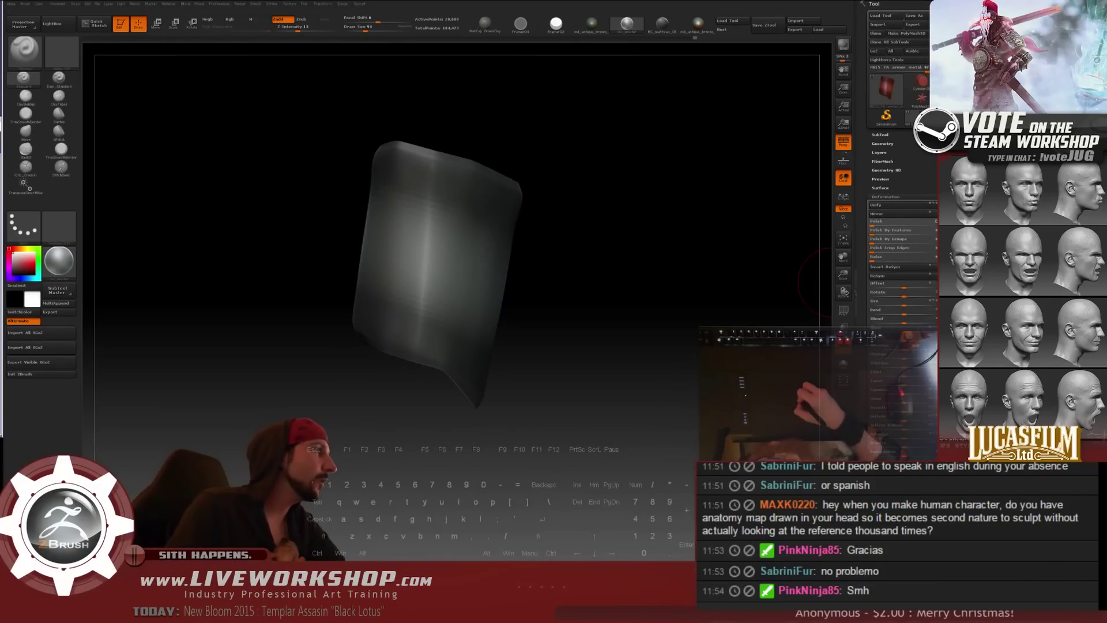
scroll(888, 259, down, 3)
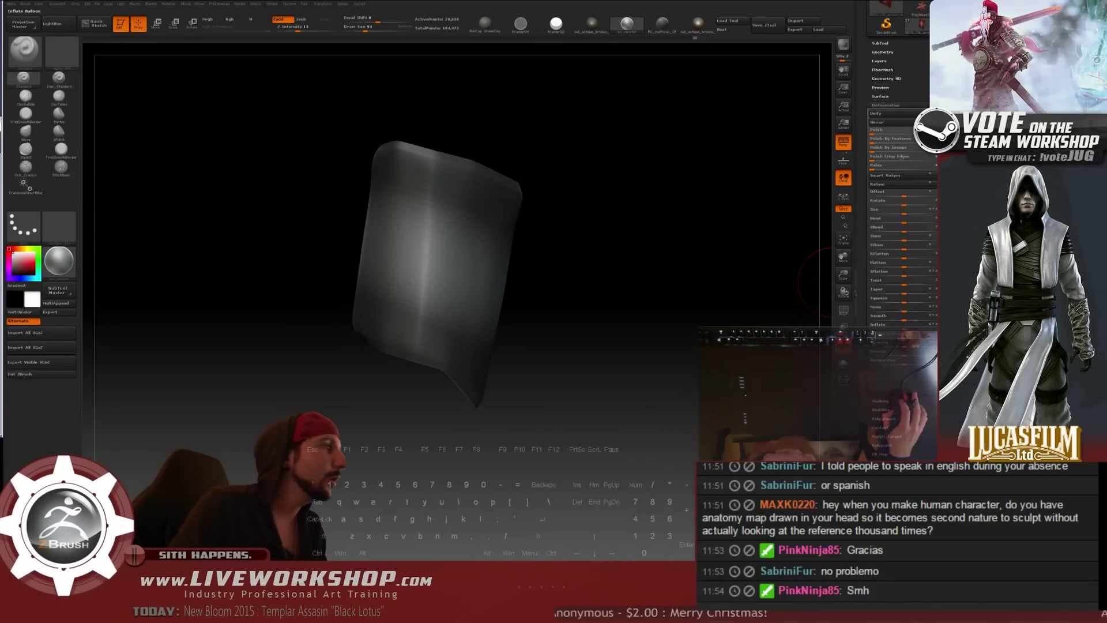
key(ctrl+z)
key(ctrl+z)
key(ctrl+shift+z)
key(ctrl+shift+z)
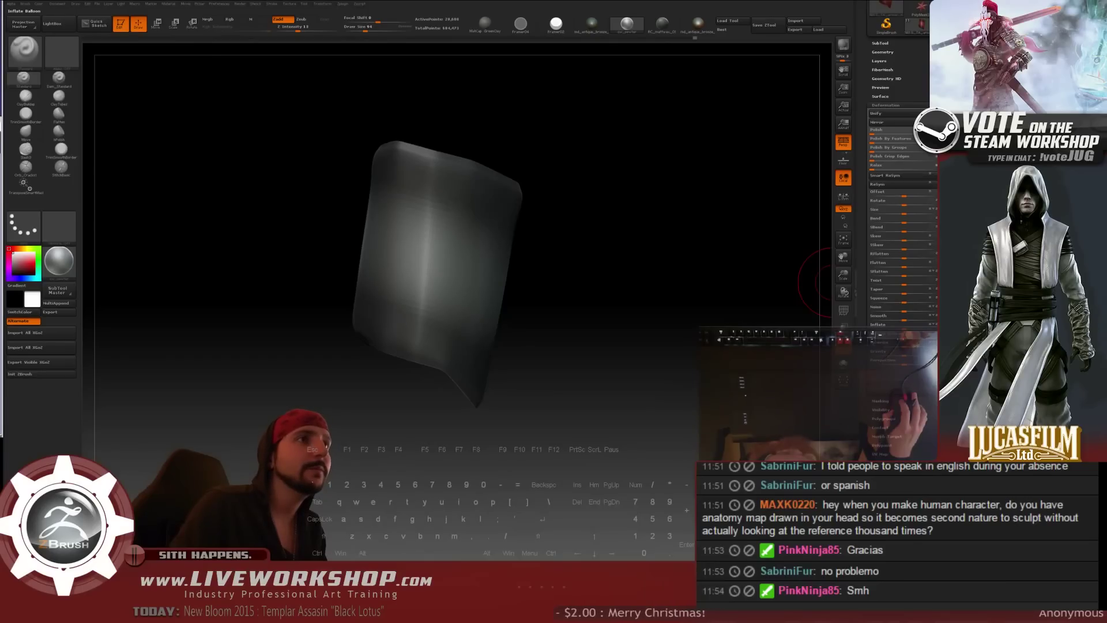
key(ctrl+z)
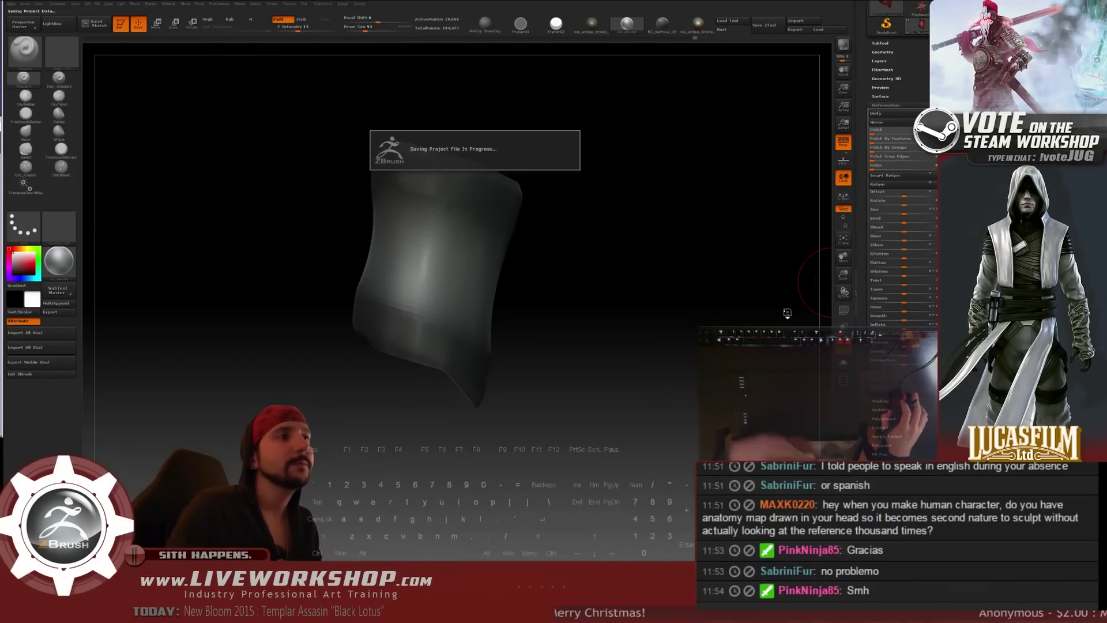
key(ctrl)
mouse_move(738, 200)
alt+mouse_down()
mouse_move(573, 238)
mouse_move(568, 324)
alt+mouse_up()
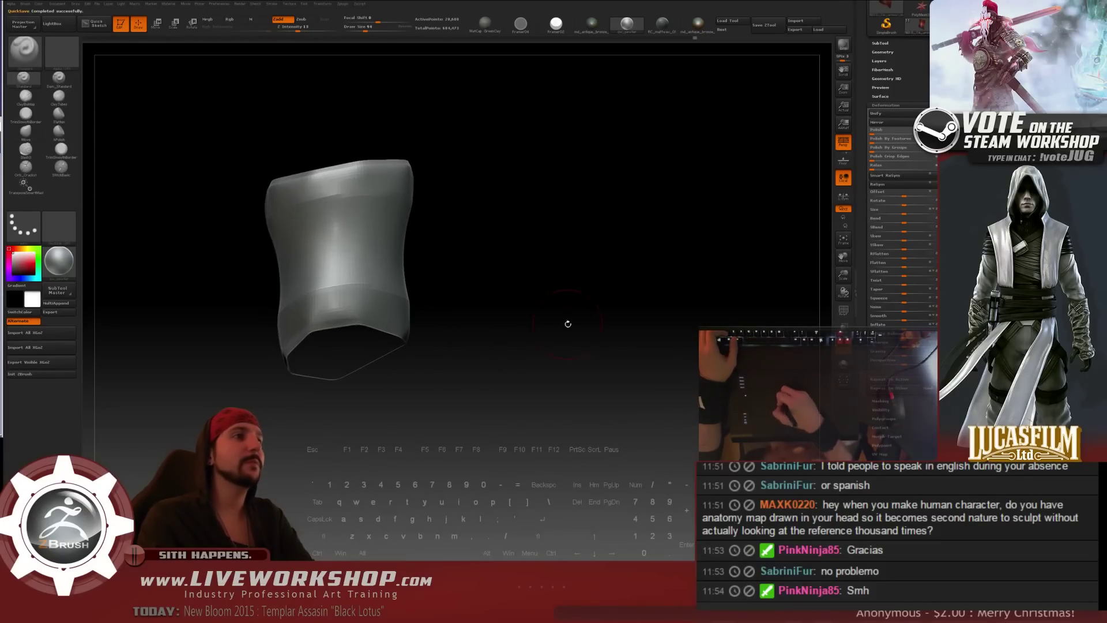
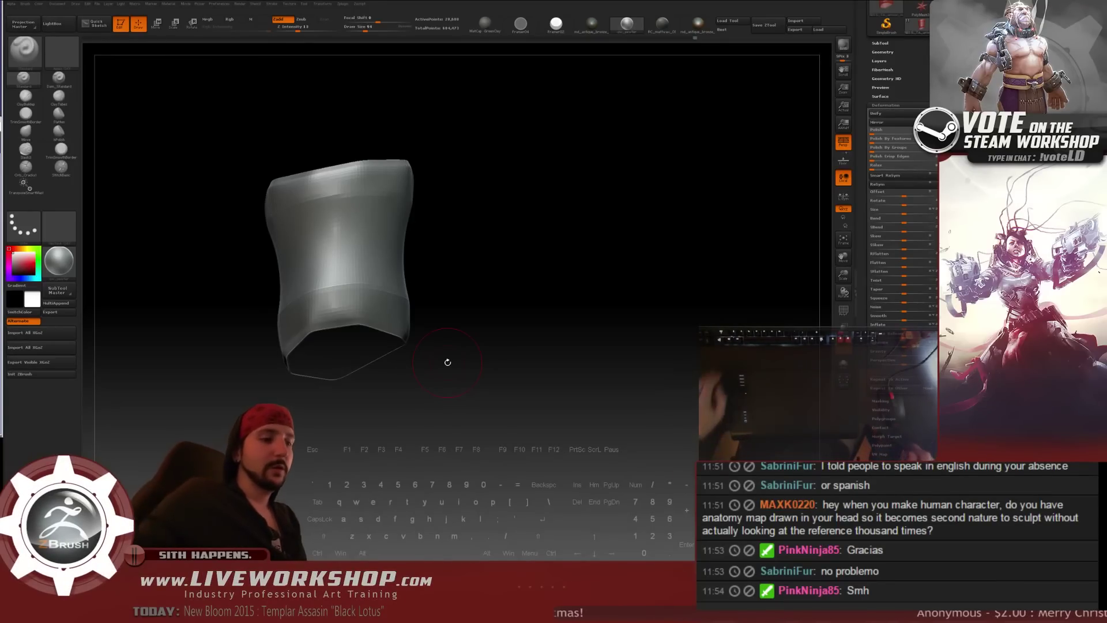
- Reduce the brush size and paint a mask over the front of the plate's lower rim band
key(alt)
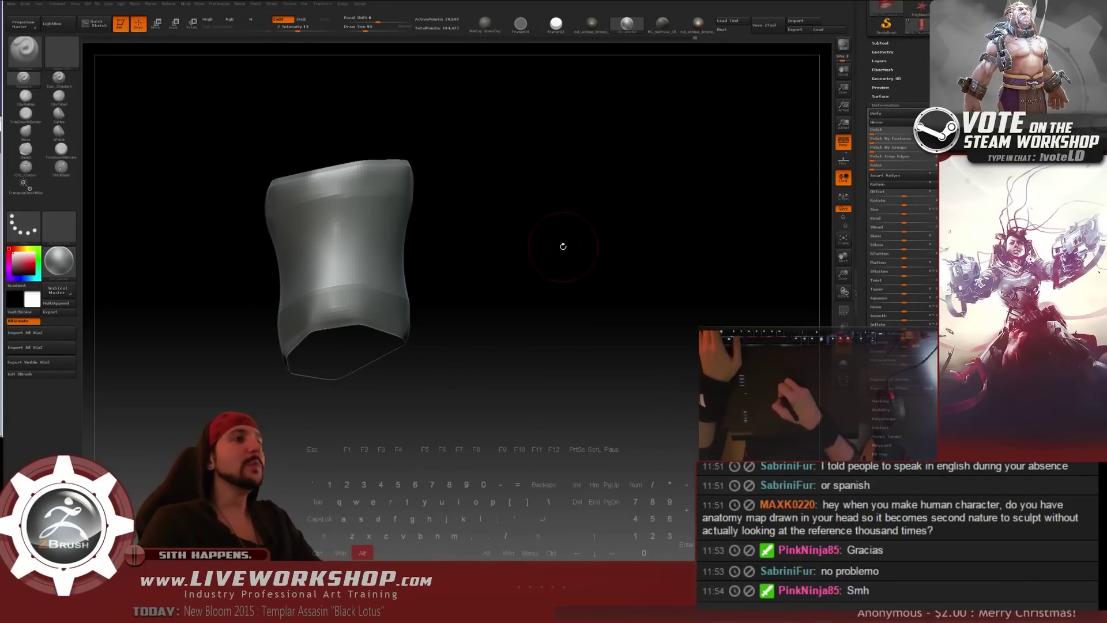
alt+drag(564, 246, 576, 227)
key([)
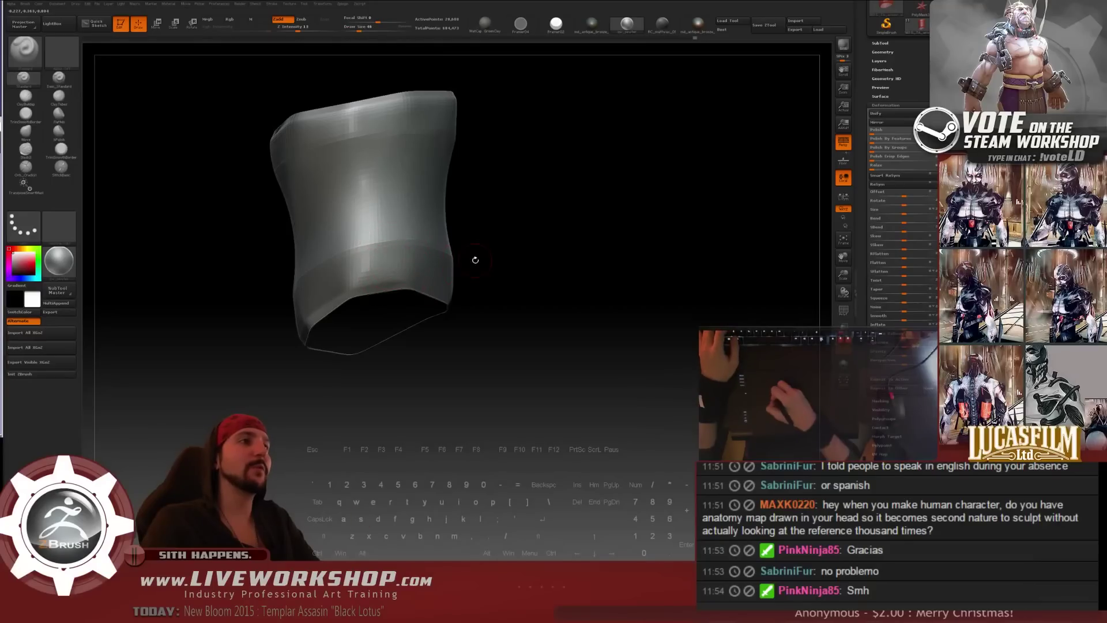
drag(475, 260, 455, 248)
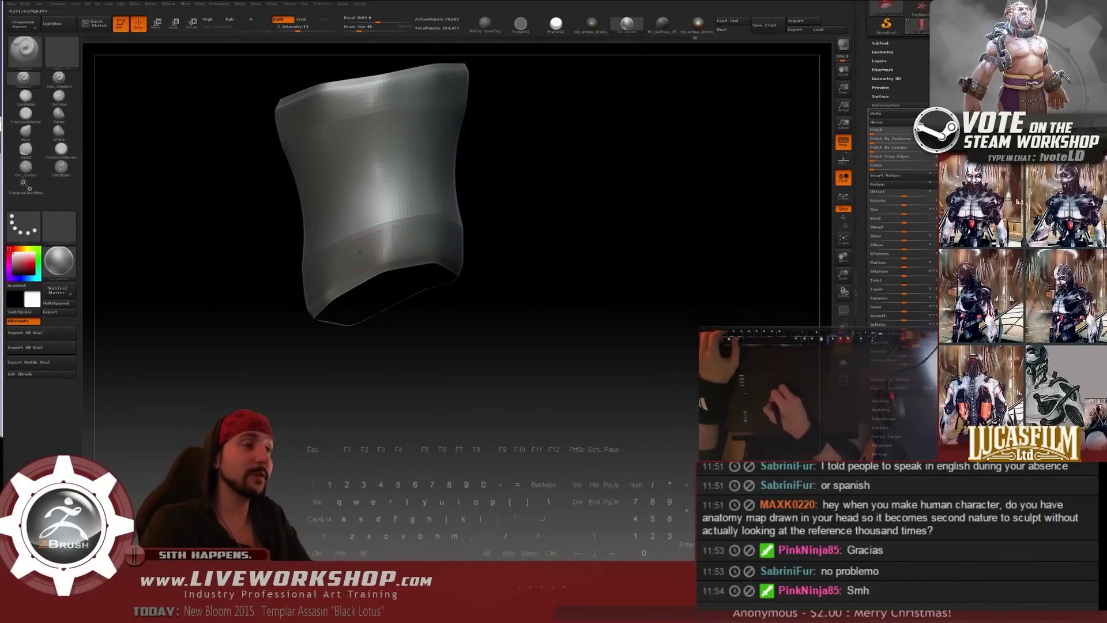
key(ctrl+alt)
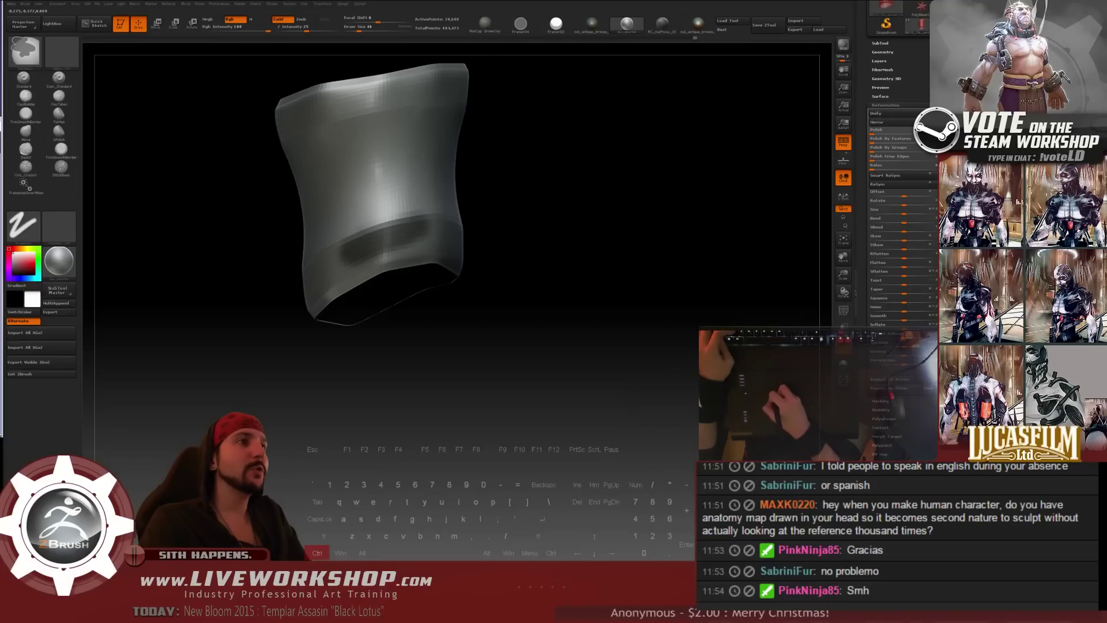
mouse_move(404, 234)
ctrl+mouse_down()
mouse_move(435, 242)
mouse_move(403, 252)
ctrl+mouse_up()
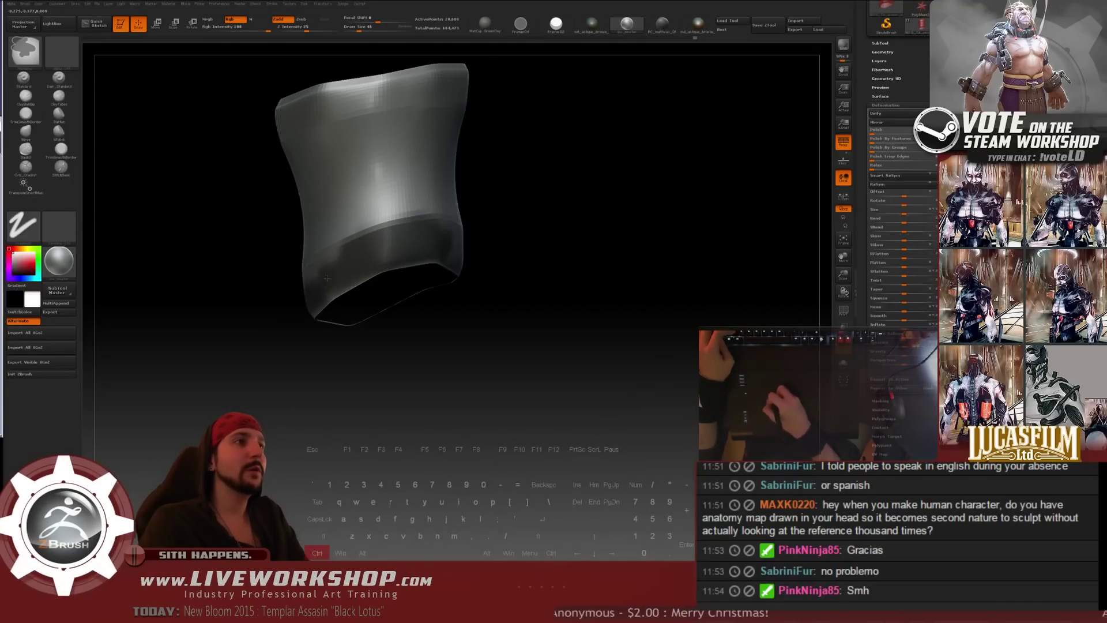
- Continue the lower rim mask around the plate's sides and back, and invert it to leave the rim editable
drag(548, 230, 440, 228)
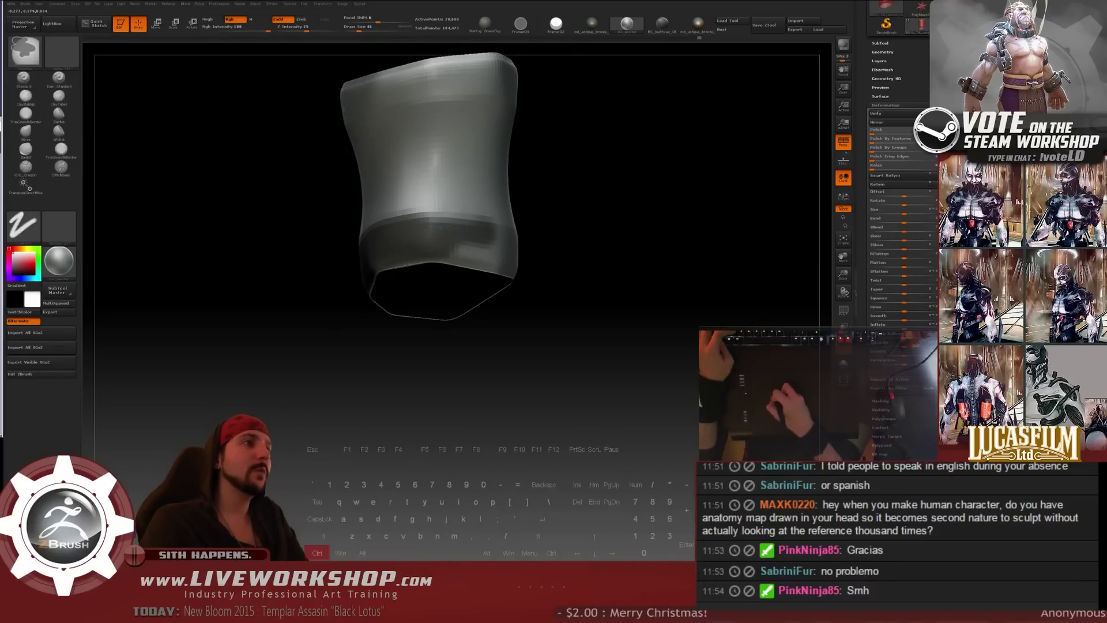
drag(483, 282, 534, 280)
ctrl+drag(495, 241, 523, 248)
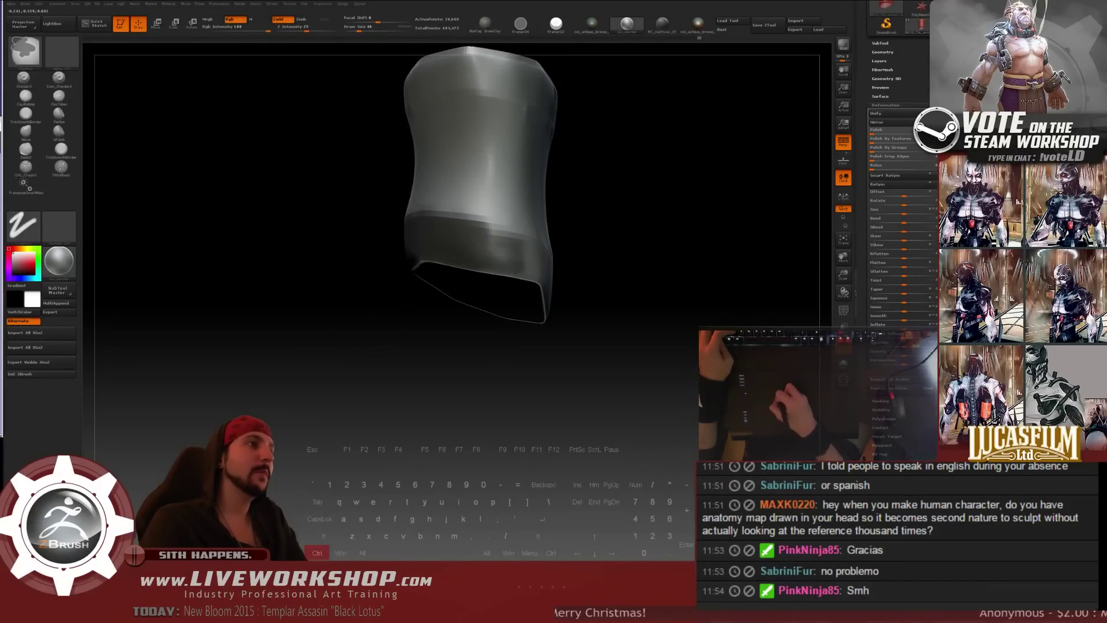
drag(606, 270, 490, 263)
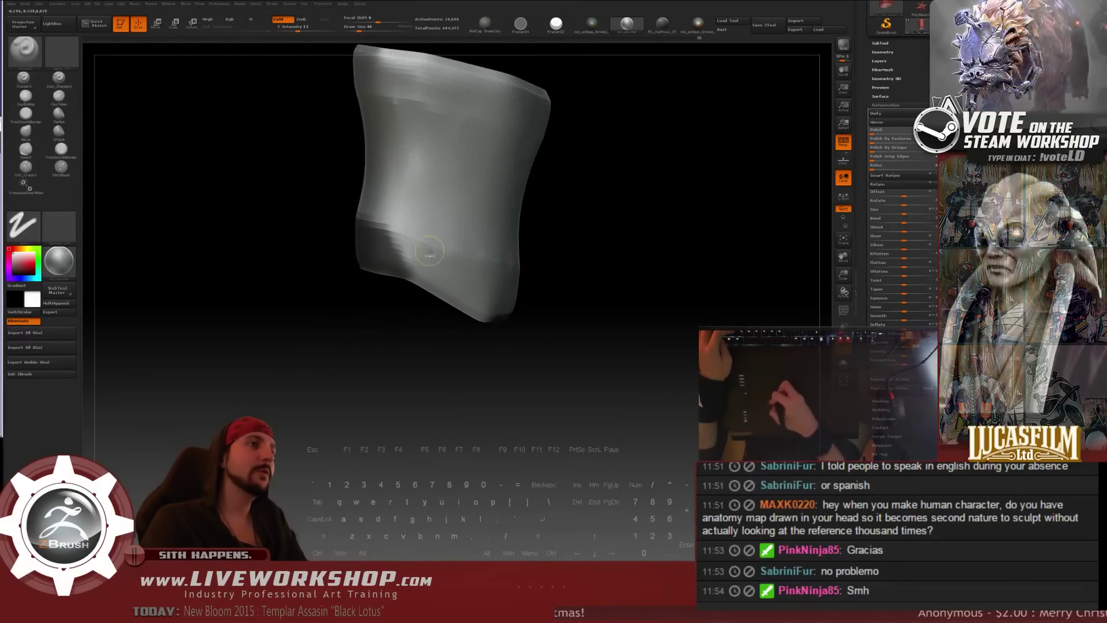
ctrl+drag(425, 250, 378, 236)
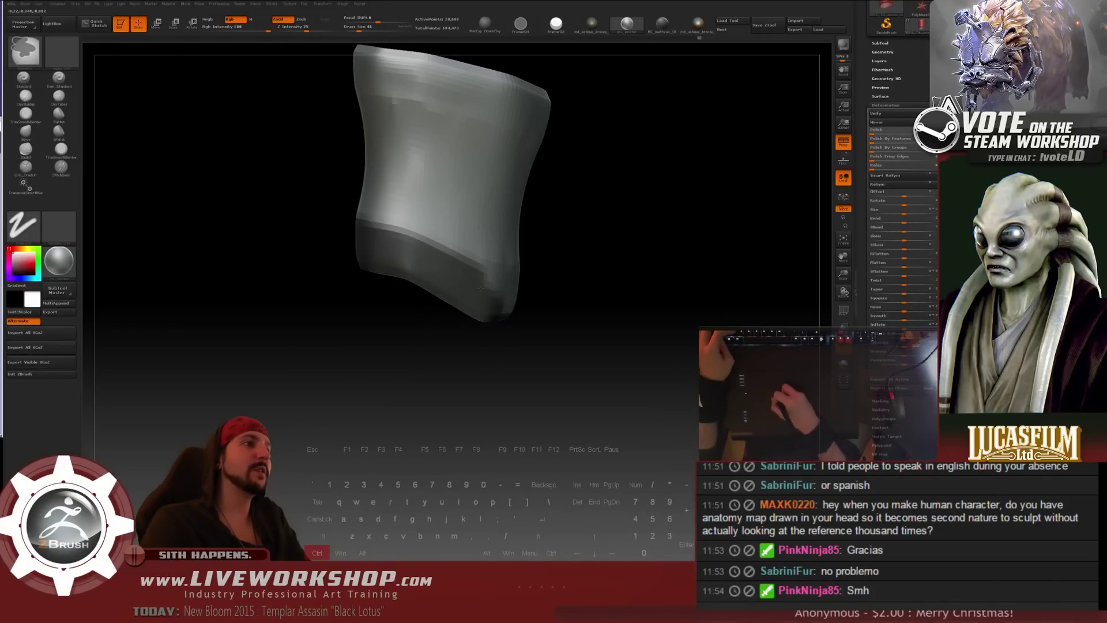
drag(606, 280, 536, 278)
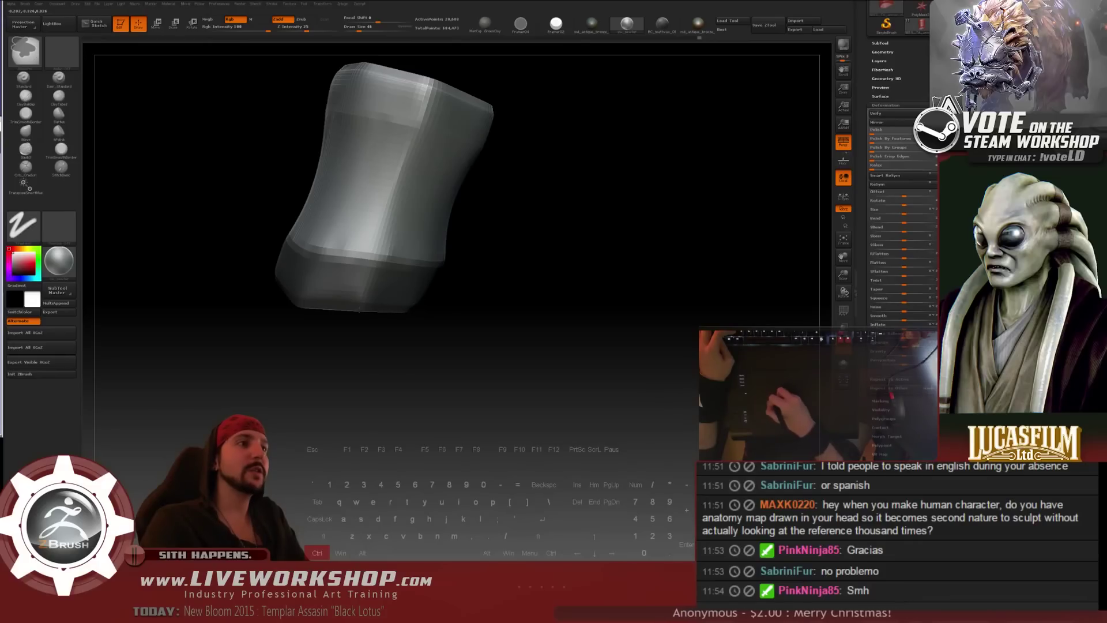
drag(501, 313, 571, 275)
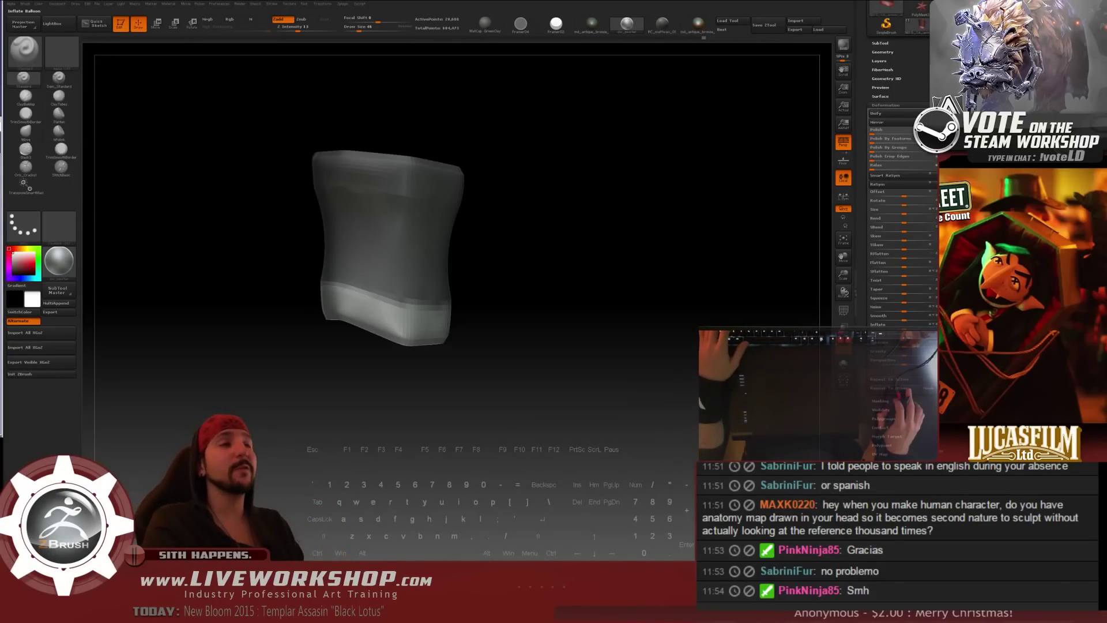
- Try flaring the lower rim with Inflate Balloon, undo it, and try blurring and sharpening the mask edge
drag(904, 334, 915, 334)
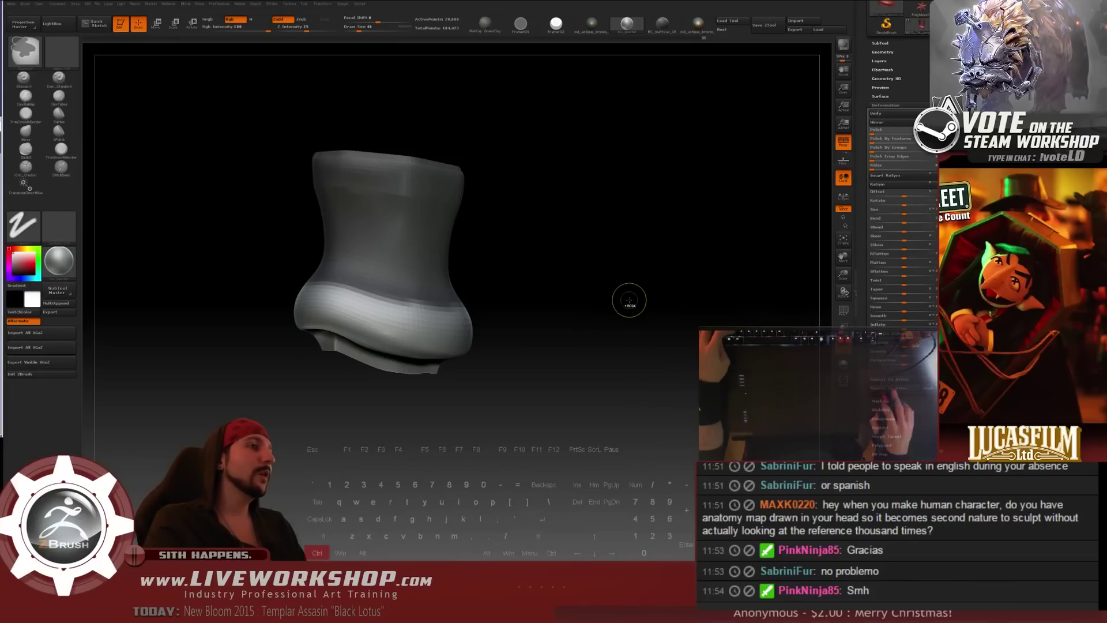
key(ctrl+z)
ctrl+click(391, 315)
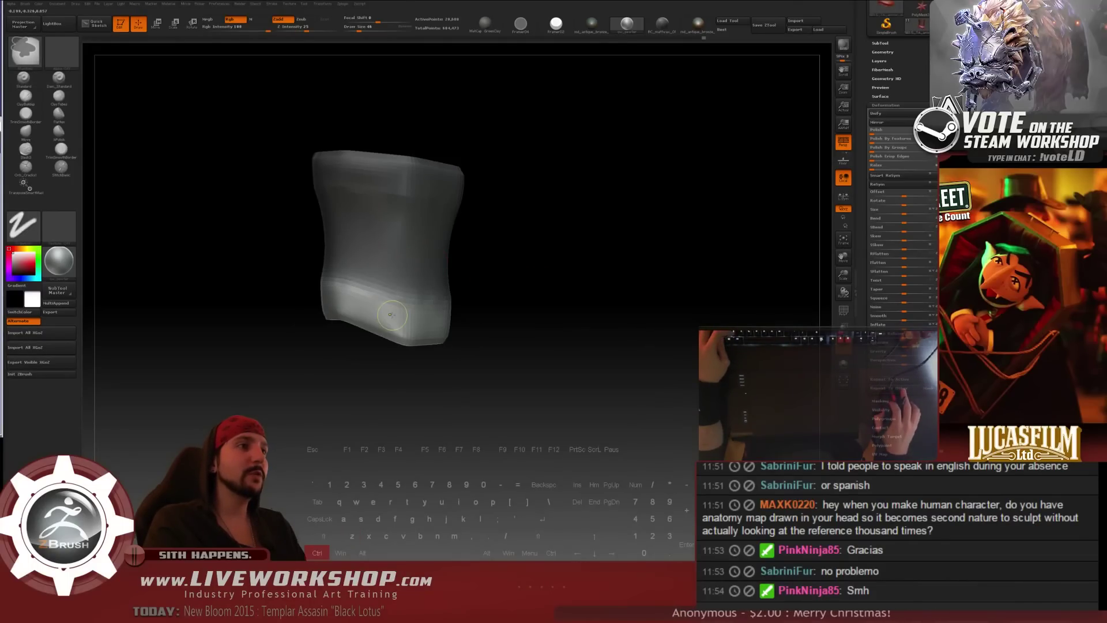
ctrl+alt+click(403, 288)
ctrl+alt+click(398, 263)
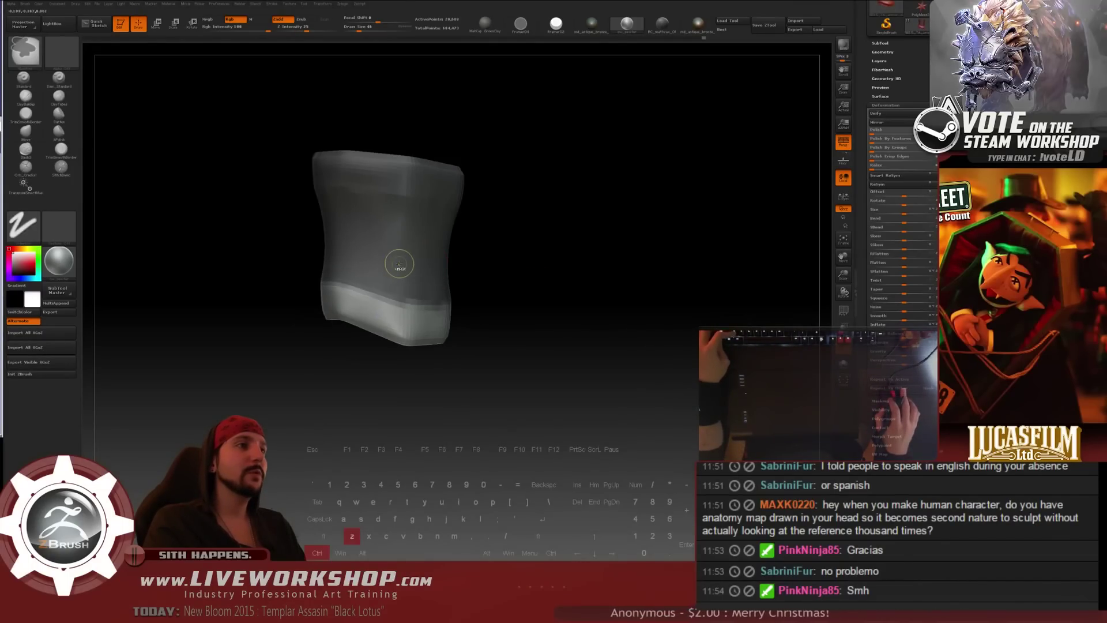
- Push the unmasked lower rim outward with the Inflate deformation to form a raised band
key(ctrl)
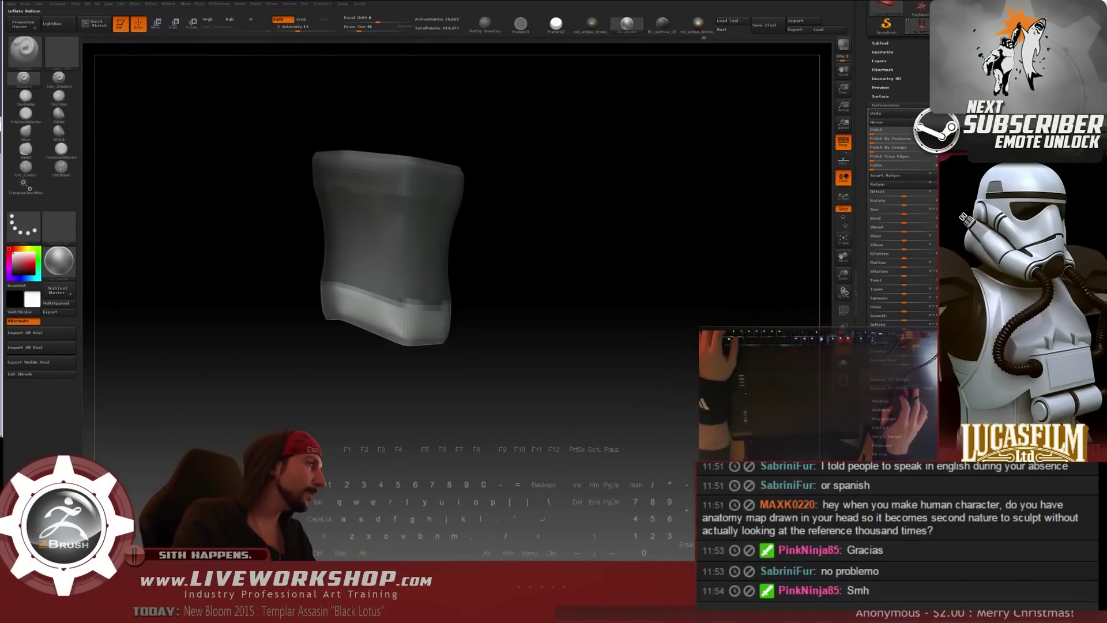
drag(904, 326, 913, 326)
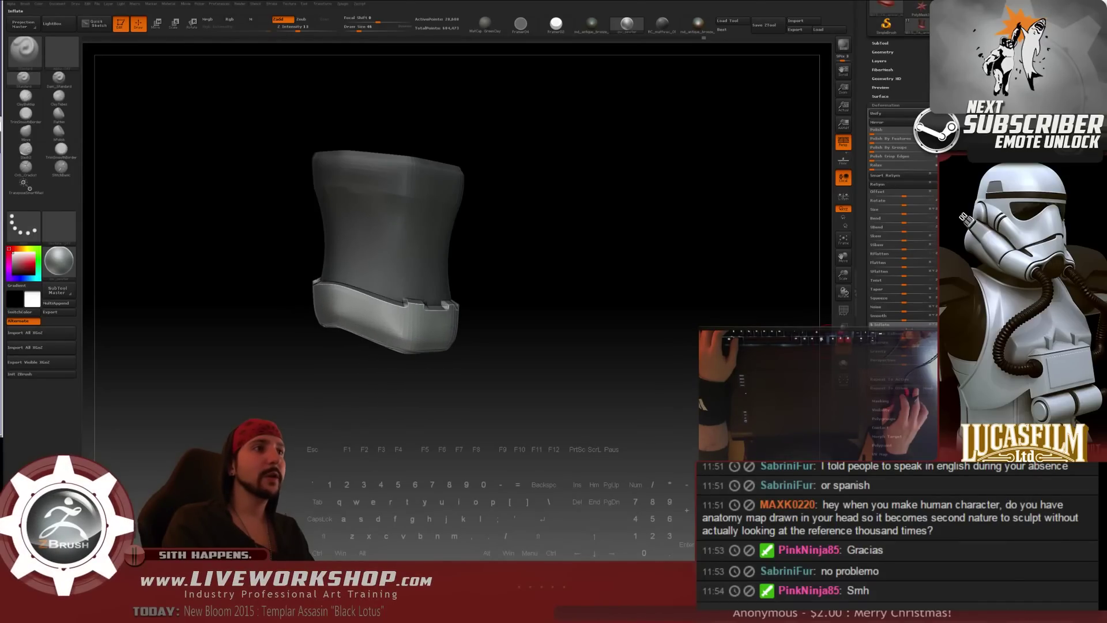
- Show the rest of the character around the arm plate again and clear the plate's mask
ctrl+click(493, 278)
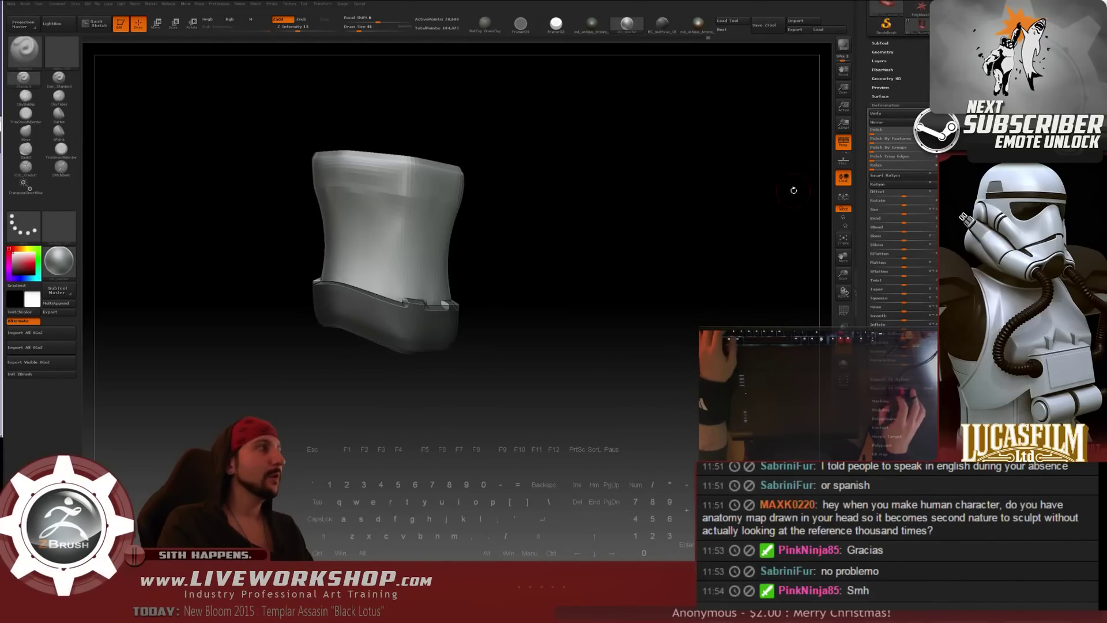
click(881, 43)
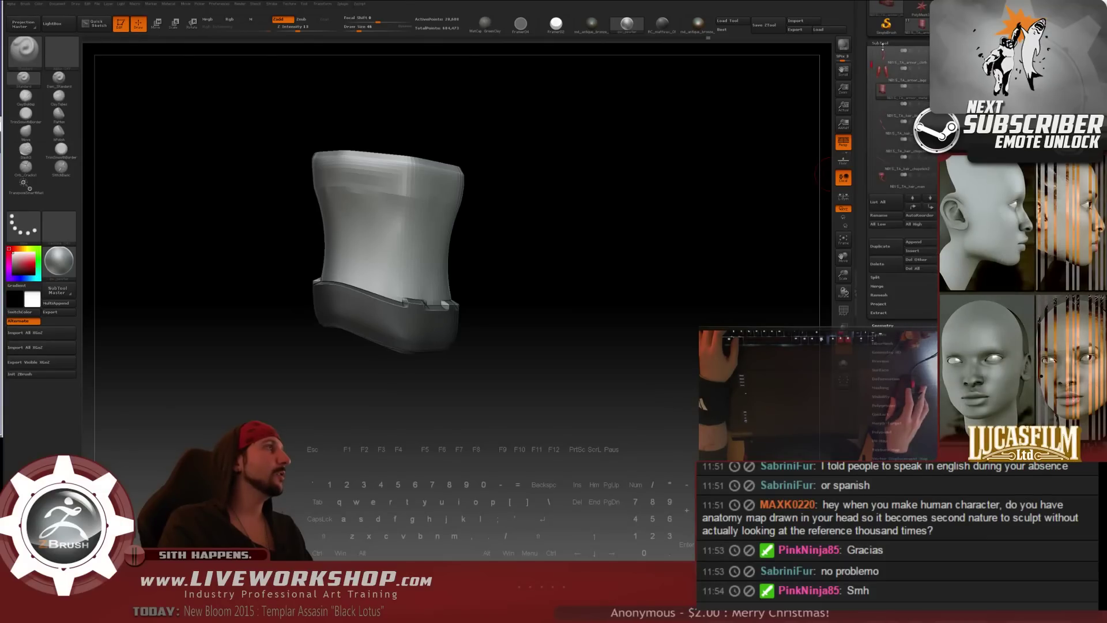
click(933, 88)
drag(663, 228, 635, 264)
mouse_move(240, 156)
mouse_down()
mouse_move(343, 183)
mouse_move(327, 204)
mouse_up()
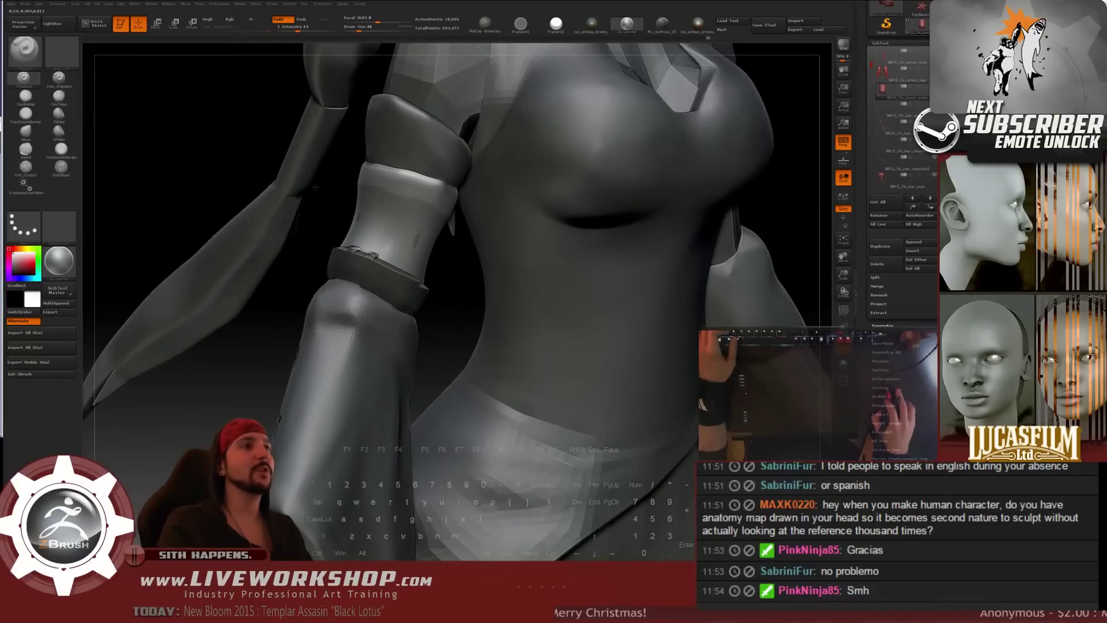
key(ctrl)
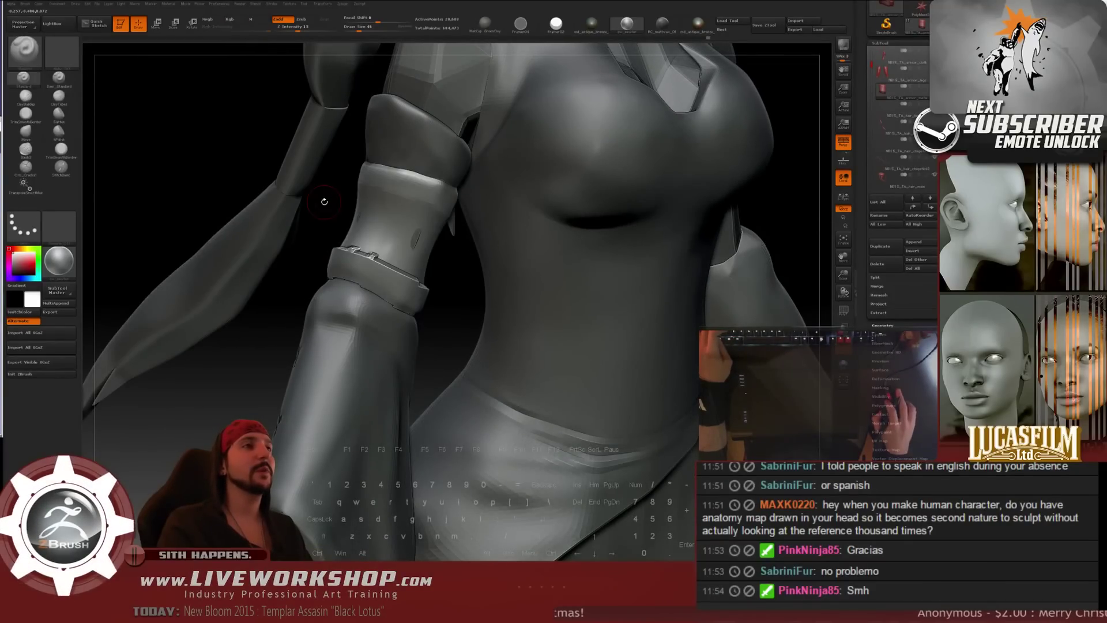
key(f)
- Check the raised lower rim from behind the character and try to subdivide the arm plate
drag(669, 218, 451, 290)
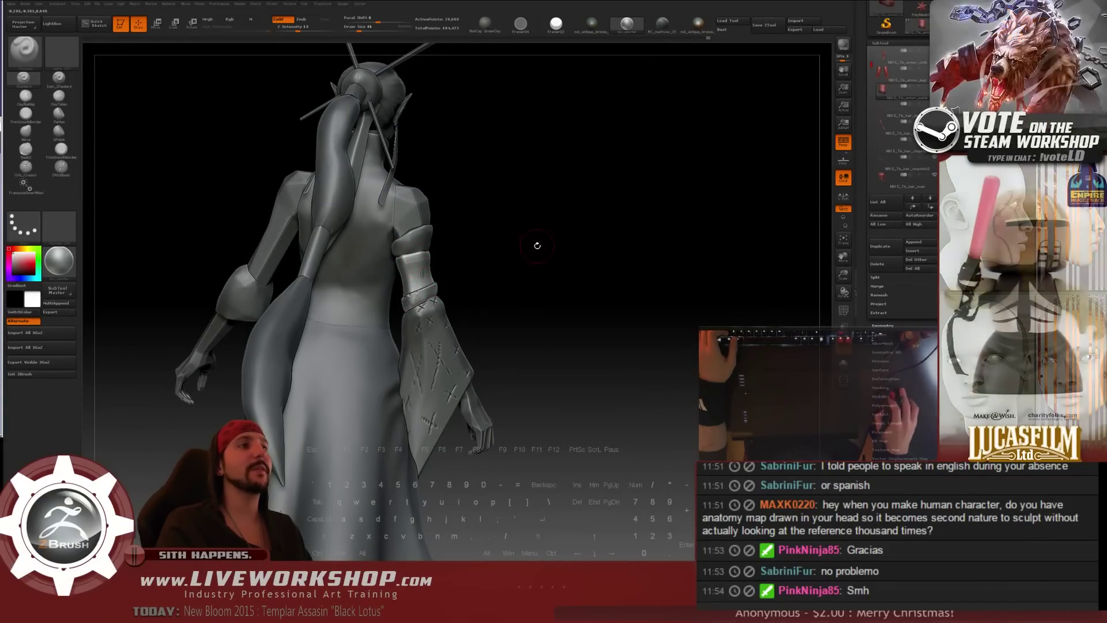
alt+drag(537, 246, 444, 293)
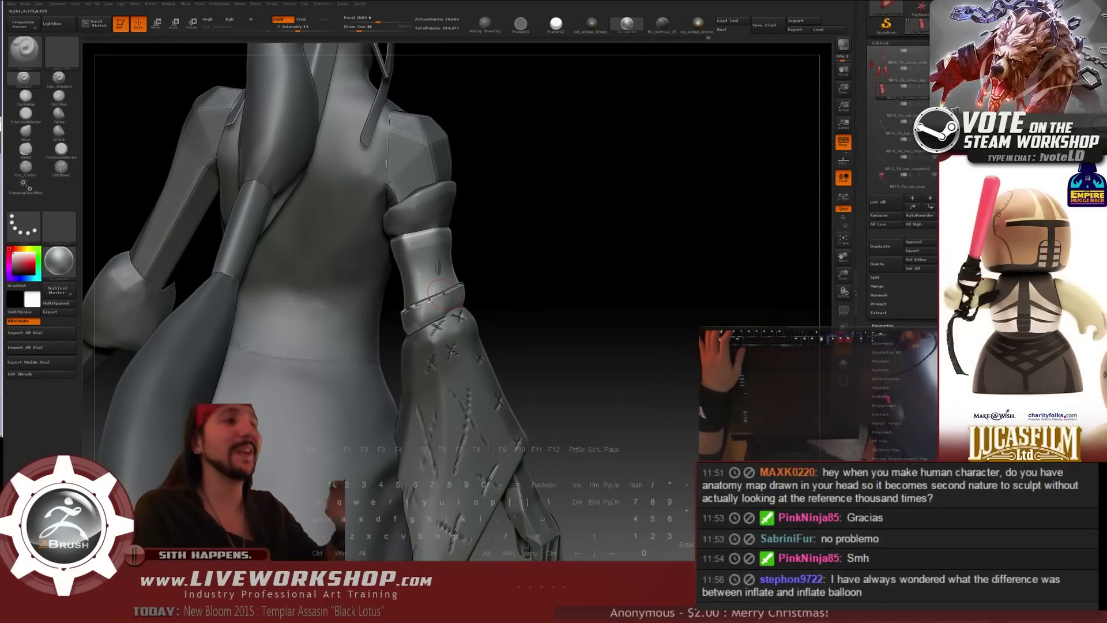
alt+drag(612, 277, 571, 270)
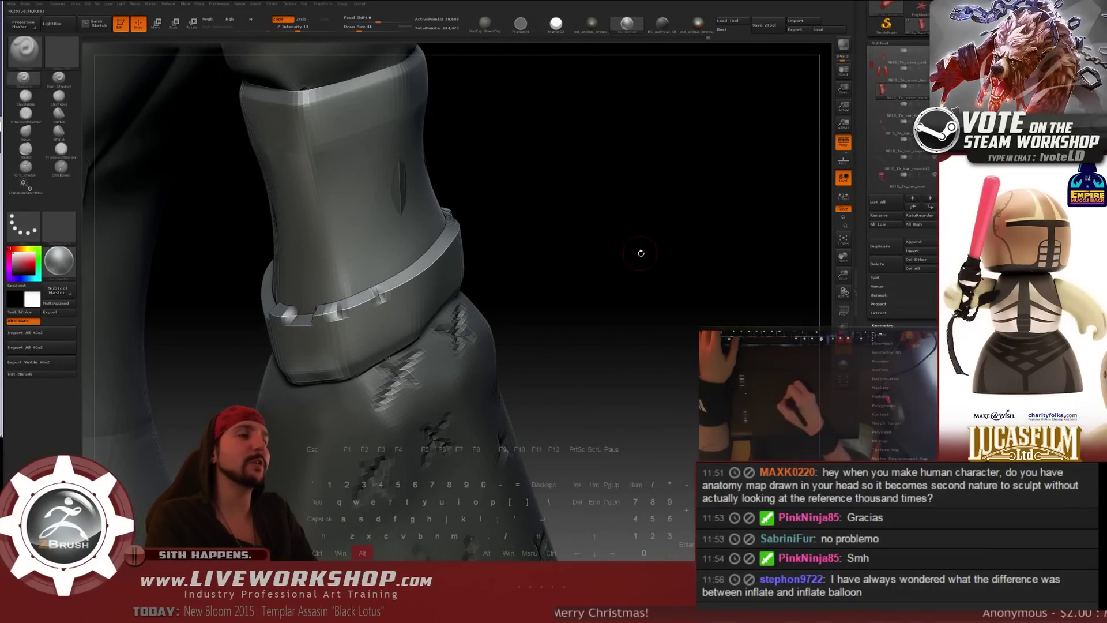
alt+drag(483, 257, 495, 252)
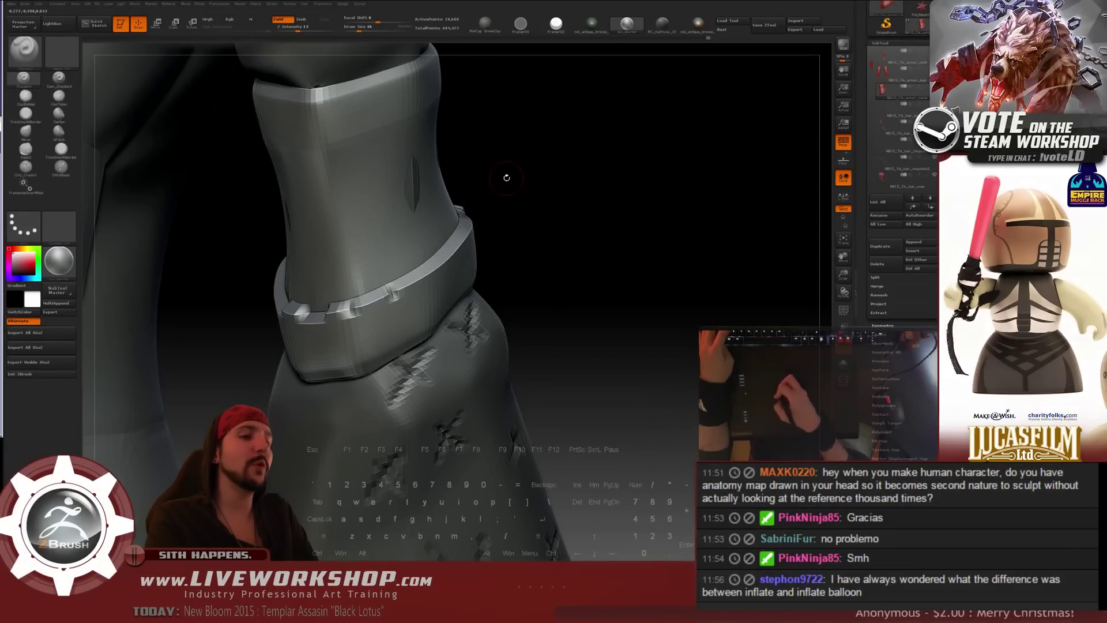
key(ctrl+d)
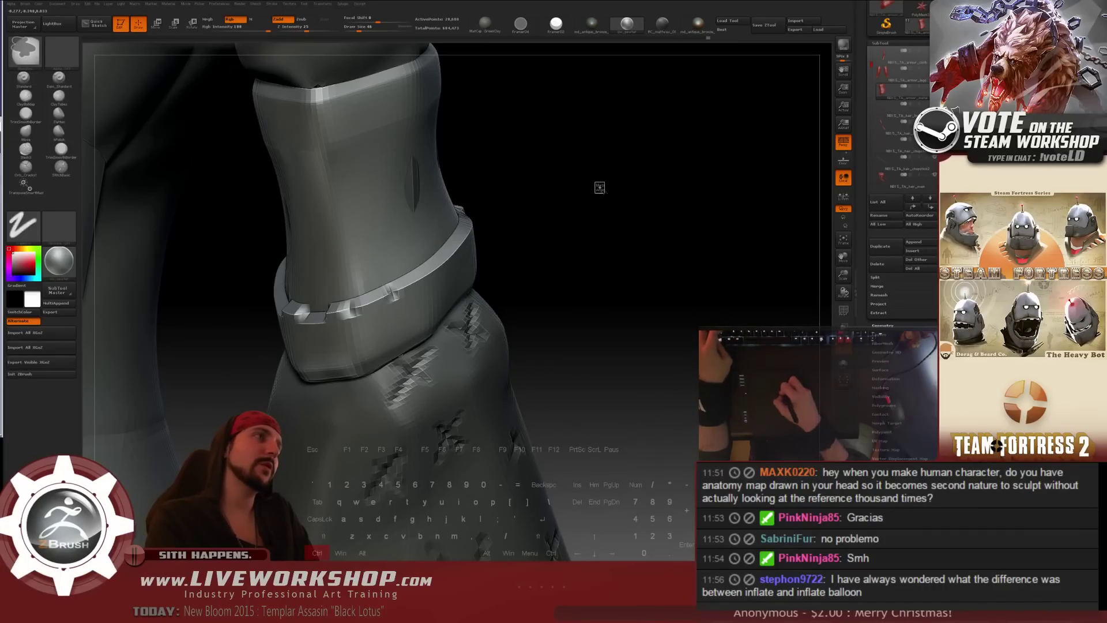
key(ctrl)
key(ctrl+d)
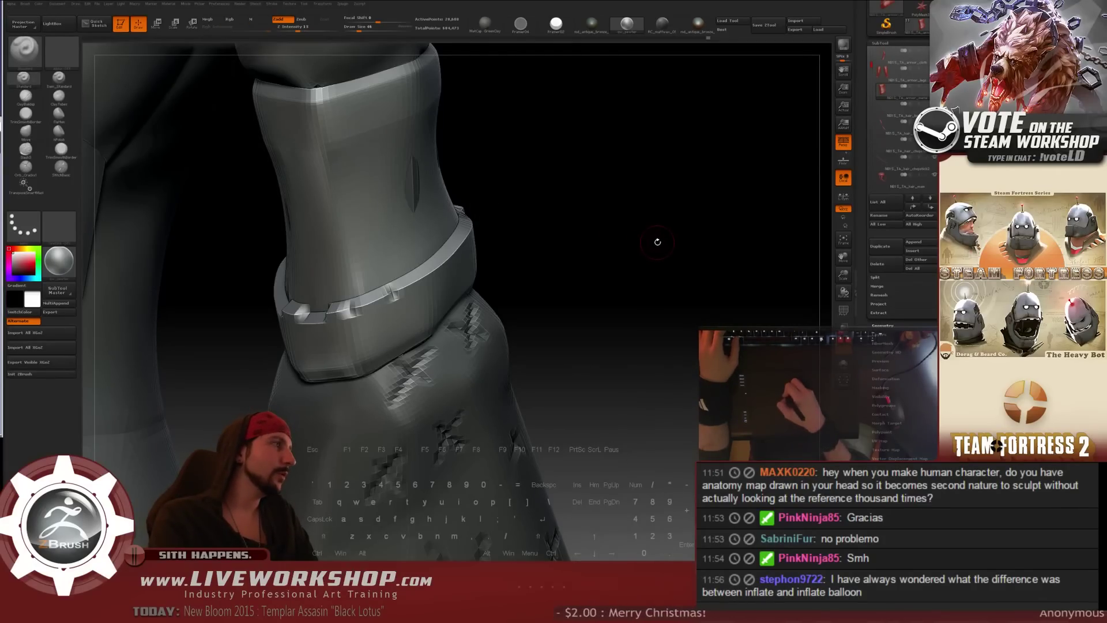
- Open the arm plate's geometry settings, reset its mask, and try again to subdivide the mesh
alt+drag(618, 250, 602, 234)
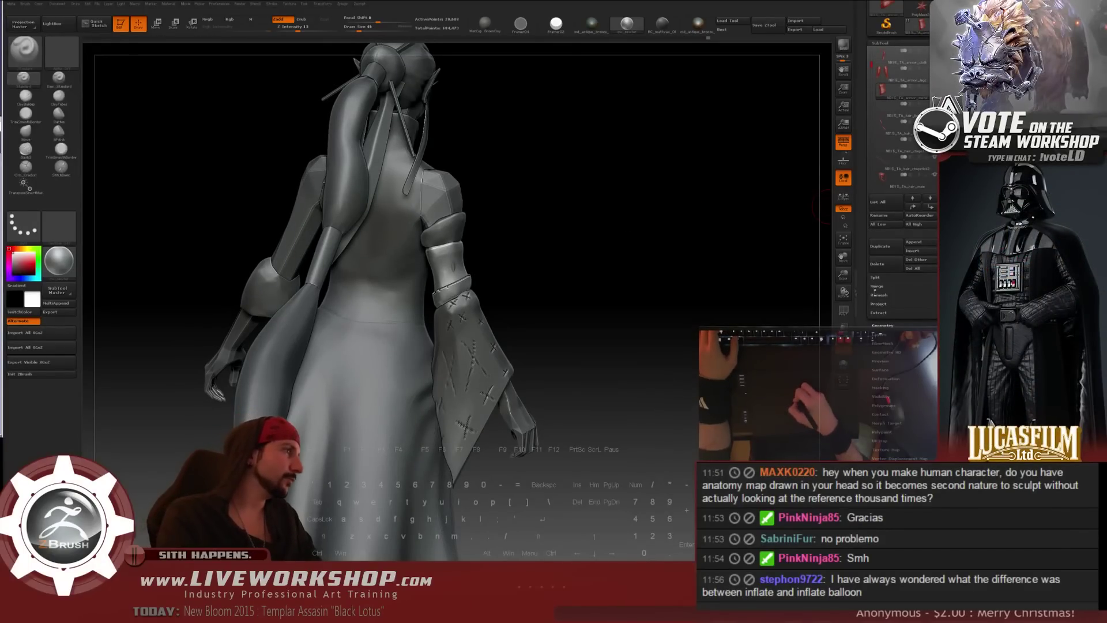
click(883, 325)
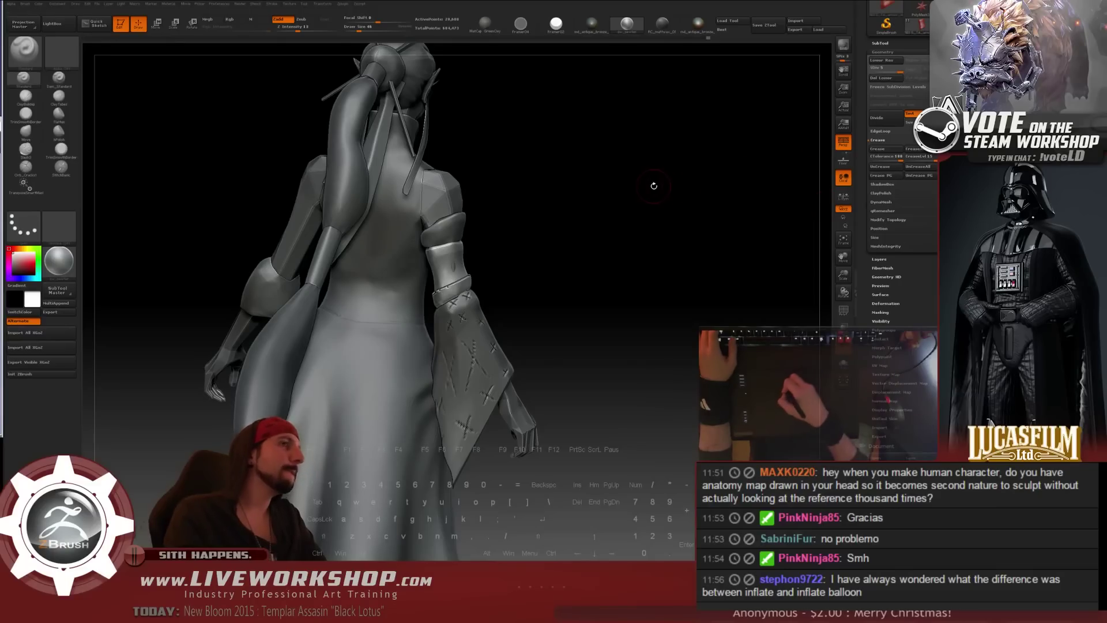
alt+drag(654, 186, 623, 266)
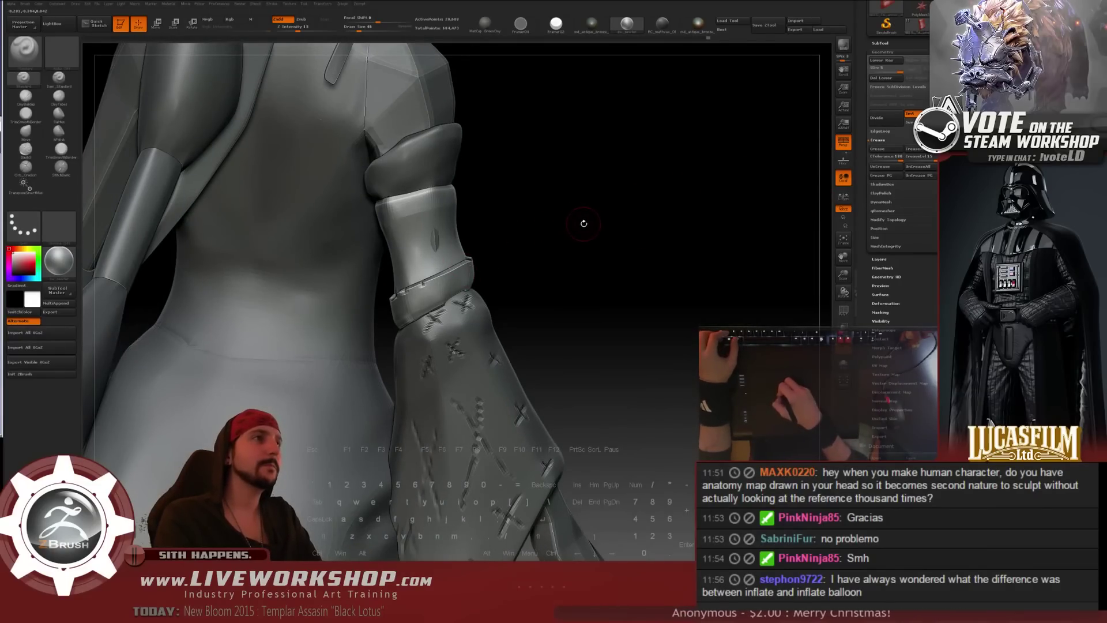
alt+drag(584, 224, 556, 223)
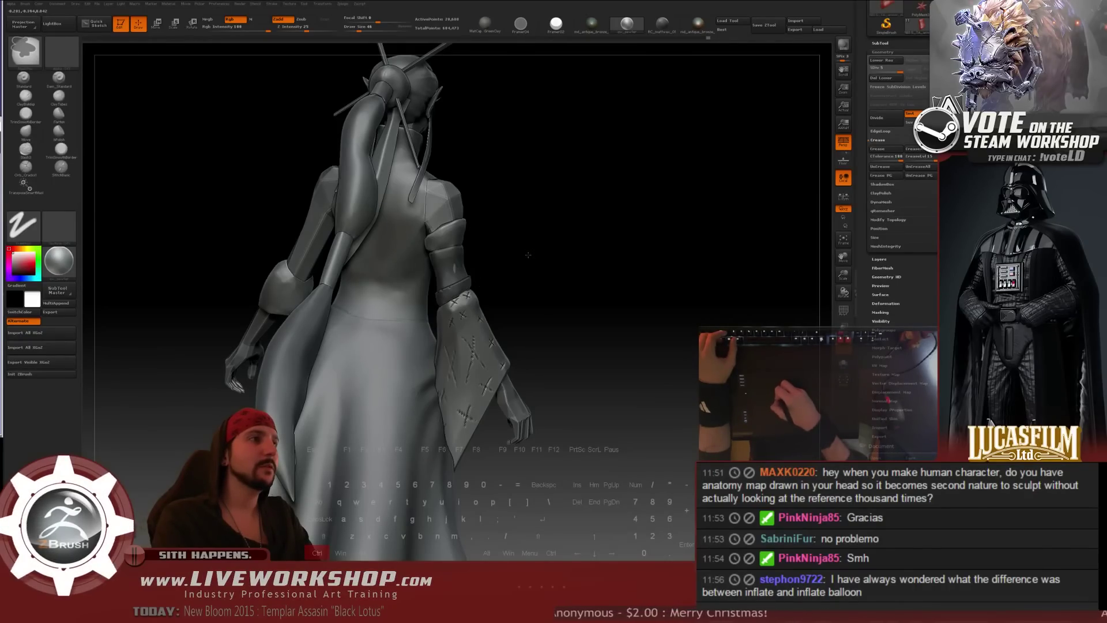
mouse_move(529, 255)
ctrl+mouse_down()
mouse_move(554, 247)
mouse_move(552, 275)
ctrl+mouse_up()
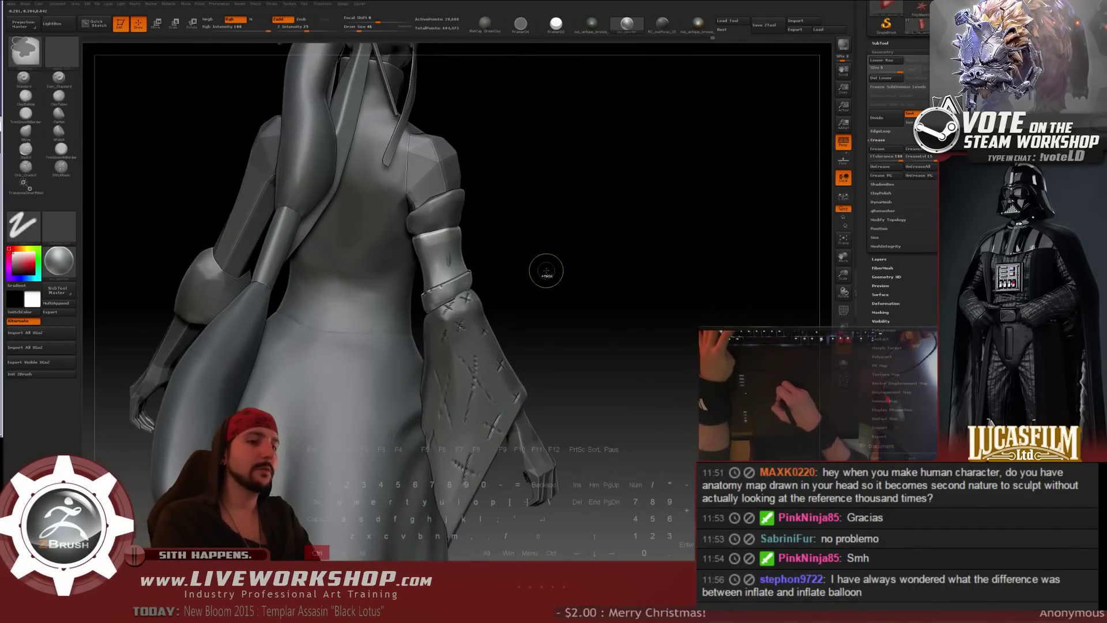
key(ctrl+d)
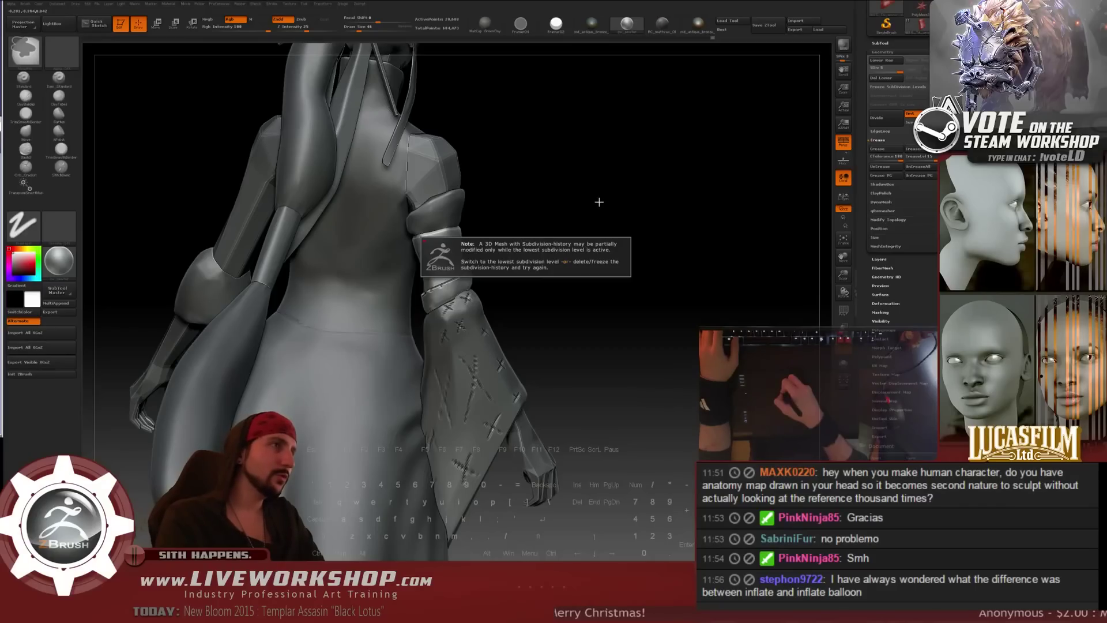
- Select the Standard brush, remove the test mask from the plate's back, and retry the subdivision
key(b)
key(s)
key(t)
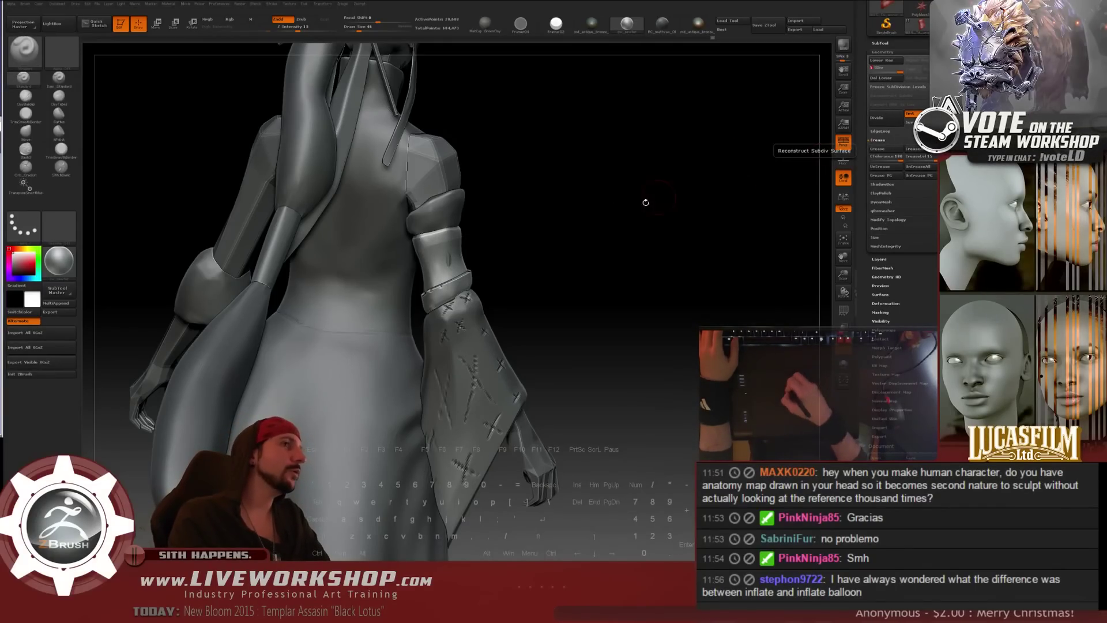
alt+drag(623, 212, 414, 240)
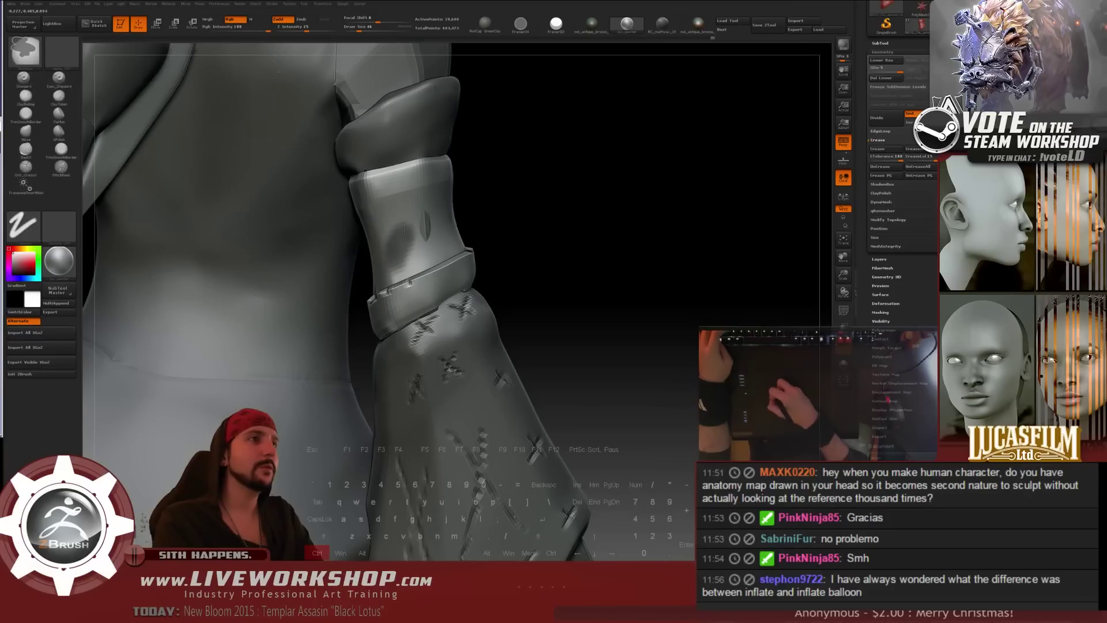
key(ctrl)
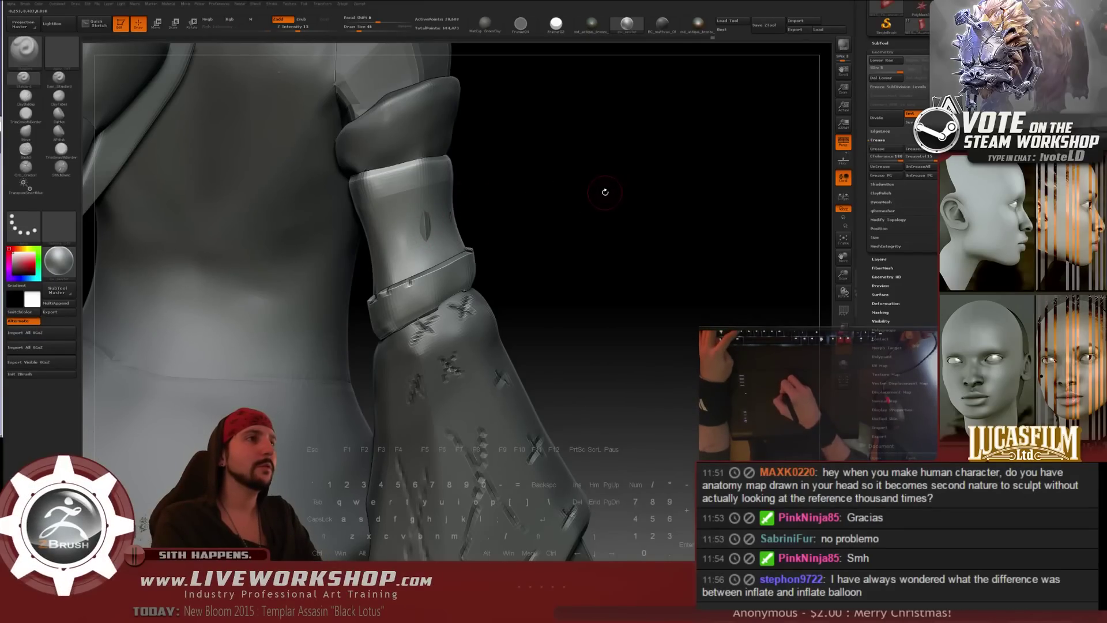
ctrl+click(578, 201)
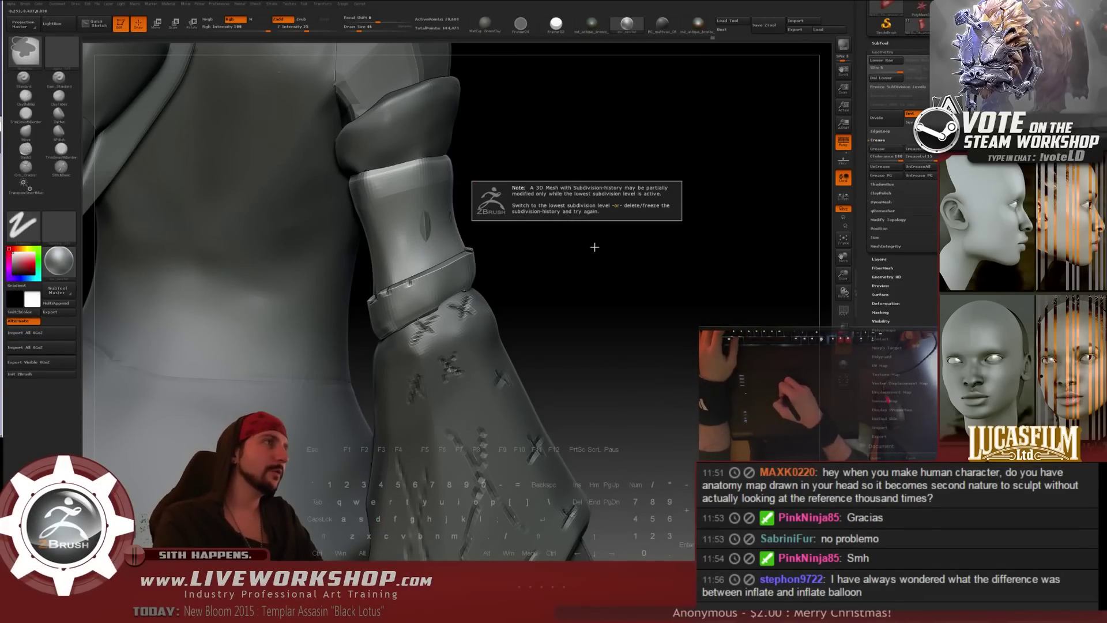
mouse_move(603, 250)
alt+mouse_down()
mouse_move(590, 204)
mouse_move(618, 230)
mouse_move(571, 210)
mouse_move(627, 228)
alt+mouse_up()
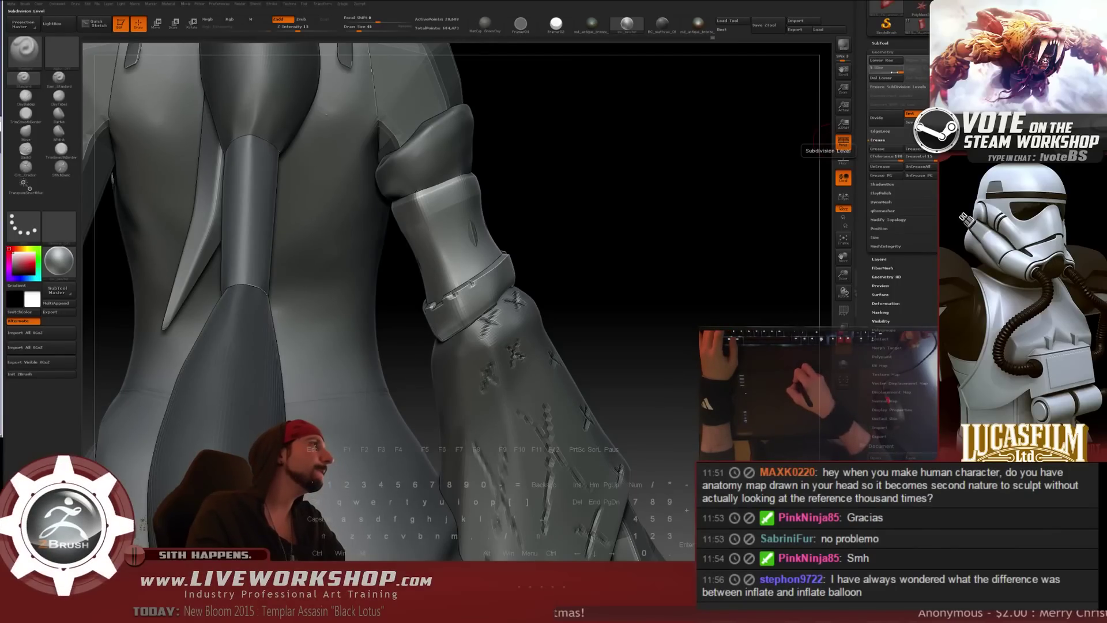
- Check the plate at its lowest subdivision level, then reveal its hidden geometry at the highest level and subdivide it twice
click(877, 68)
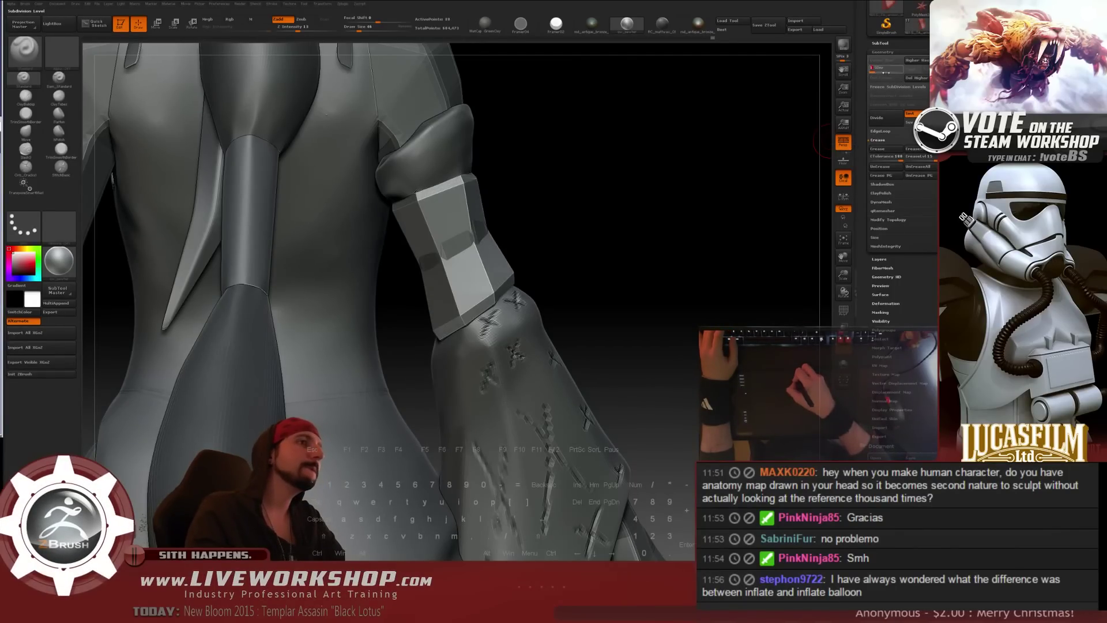
drag(876, 68, 901, 68)
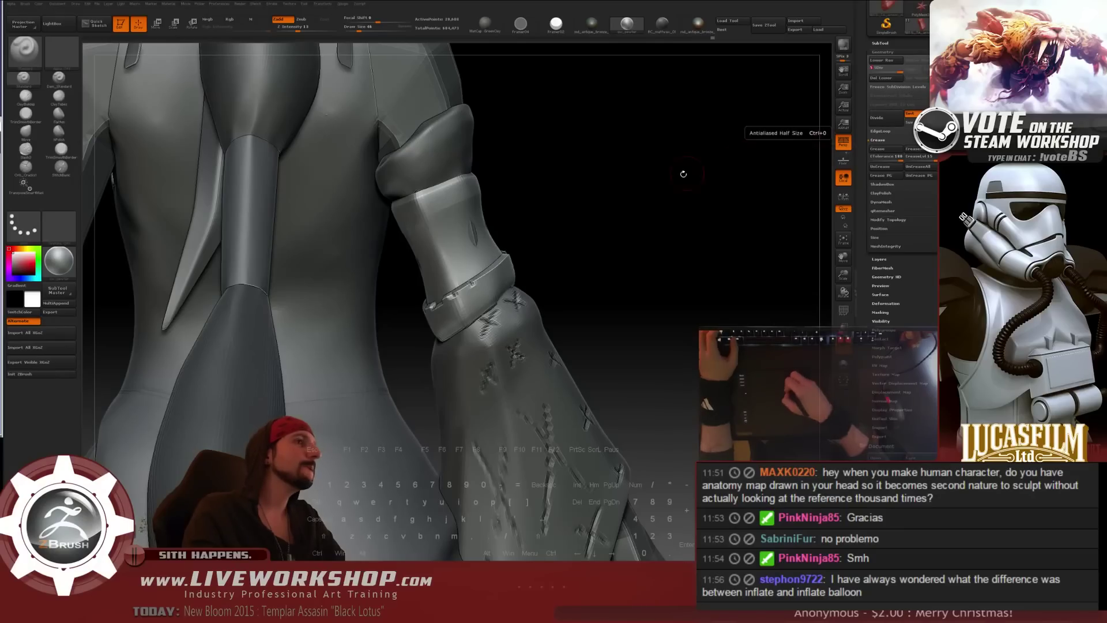
mouse_move(641, 171)
ctrl+shift+mouse_down()
mouse_move(694, 180)
mouse_move(709, 171)
ctrl+shift+mouse_up()
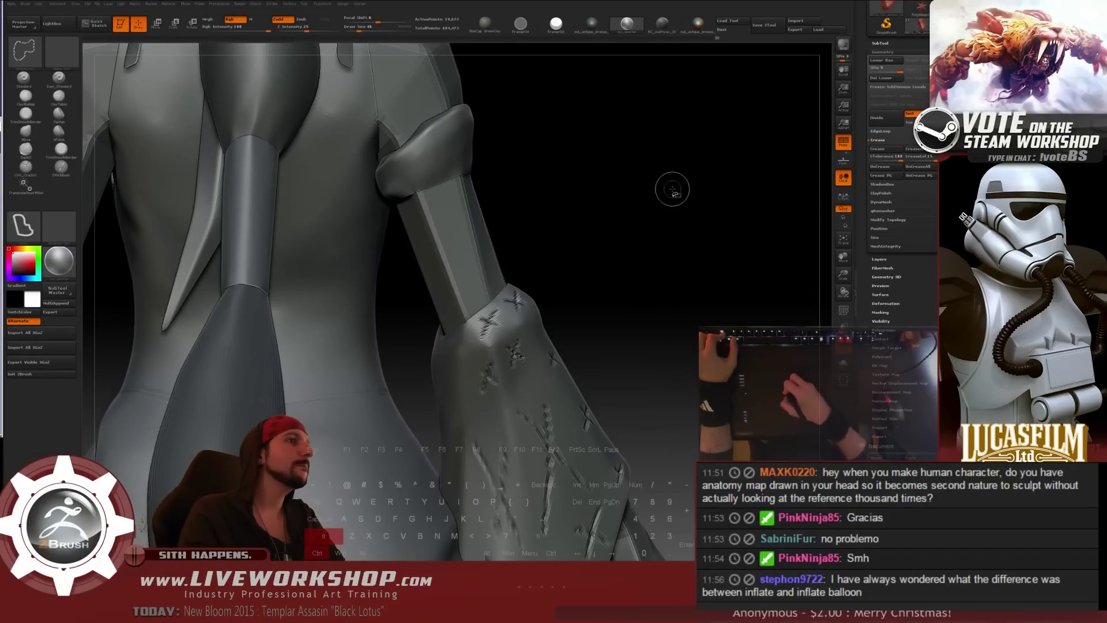
click(889, 124)
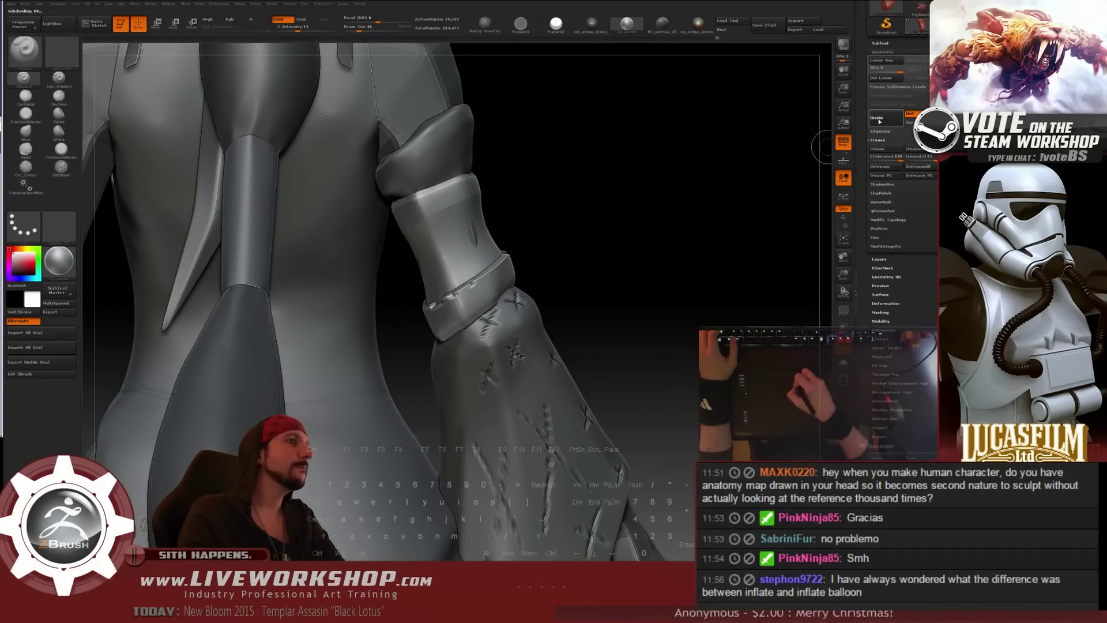
click(880, 121)
alt+drag(642, 182, 546, 183)
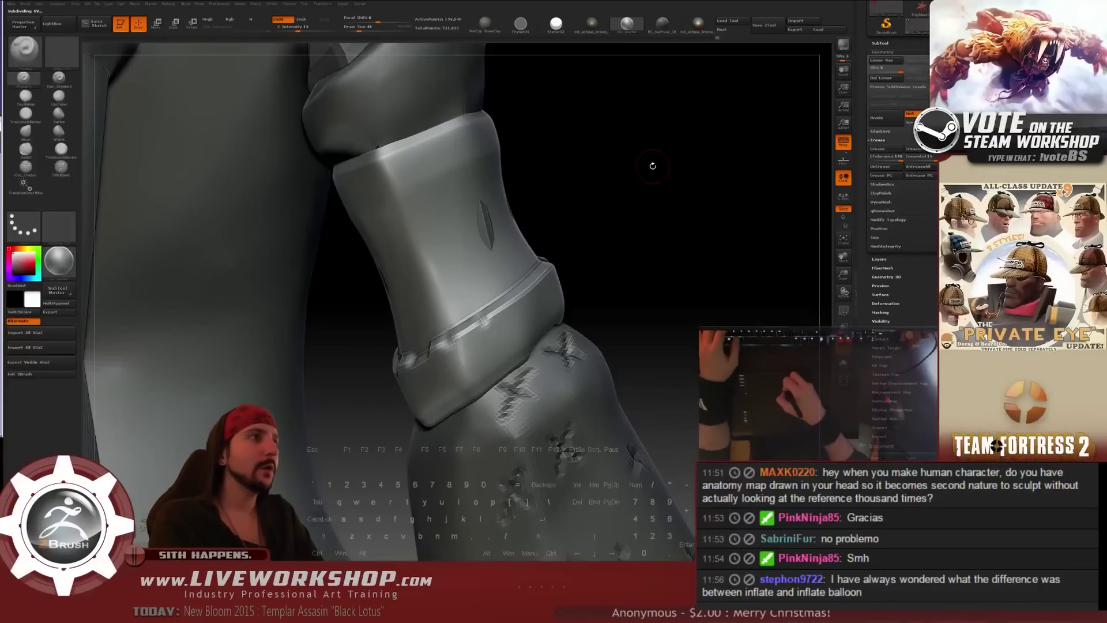
drag(652, 165, 571, 176)
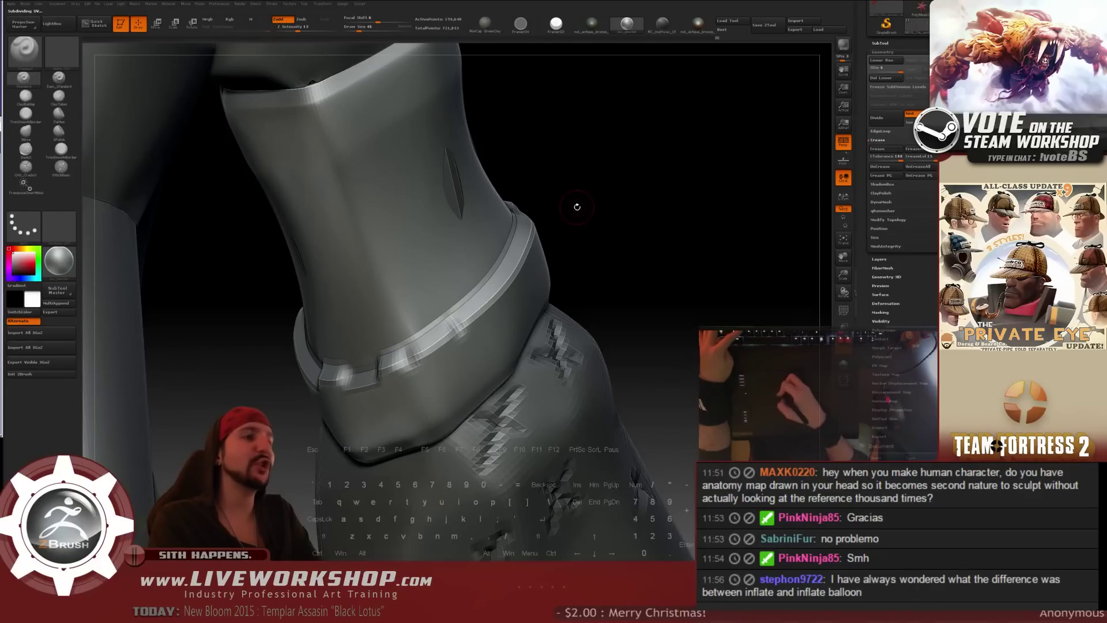
key(ctrl+d)
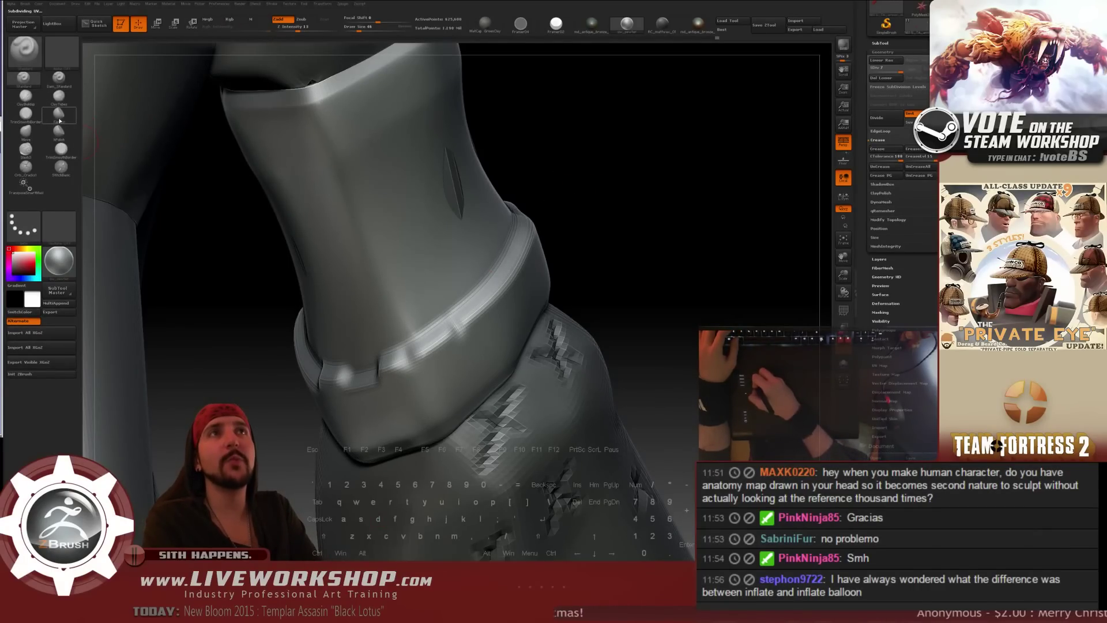
- Flatten the notches along the upper edge of the raised lower rim with the hPolish brush
alt+drag(720, 175, 656, 187)
drag(553, 202, 467, 243)
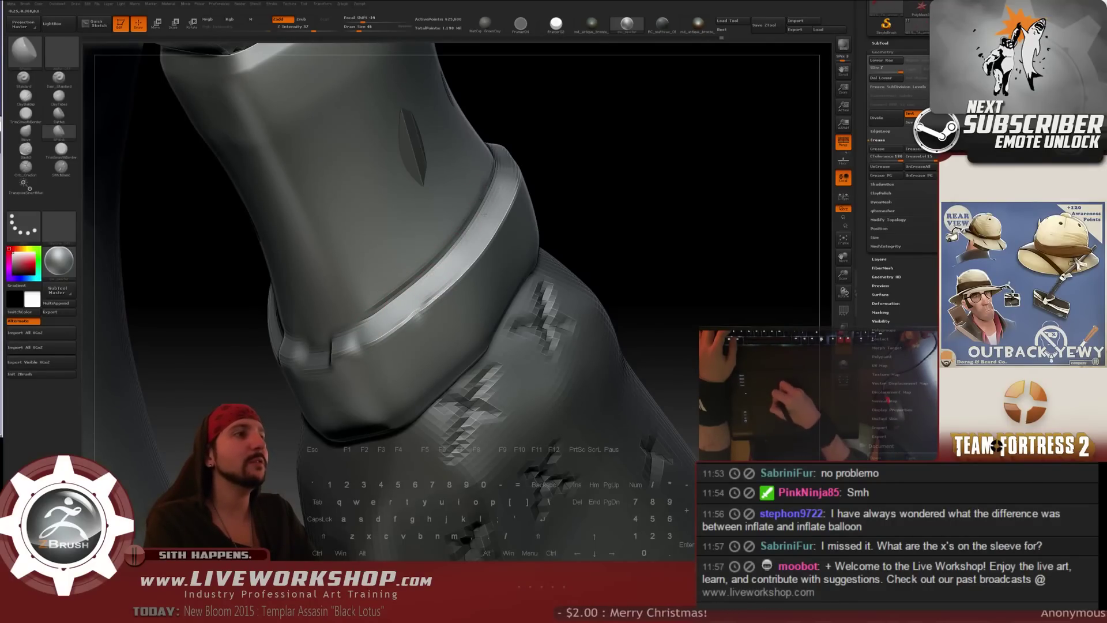
drag(643, 211, 418, 269)
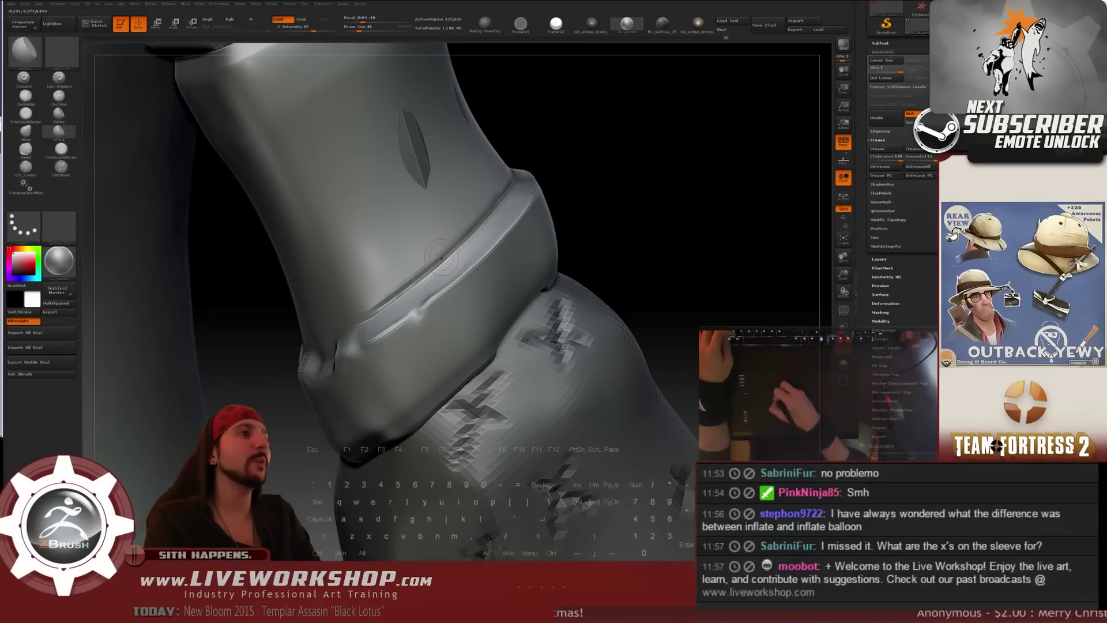
drag(696, 239, 636, 281)
alt+drag(713, 185, 714, 242)
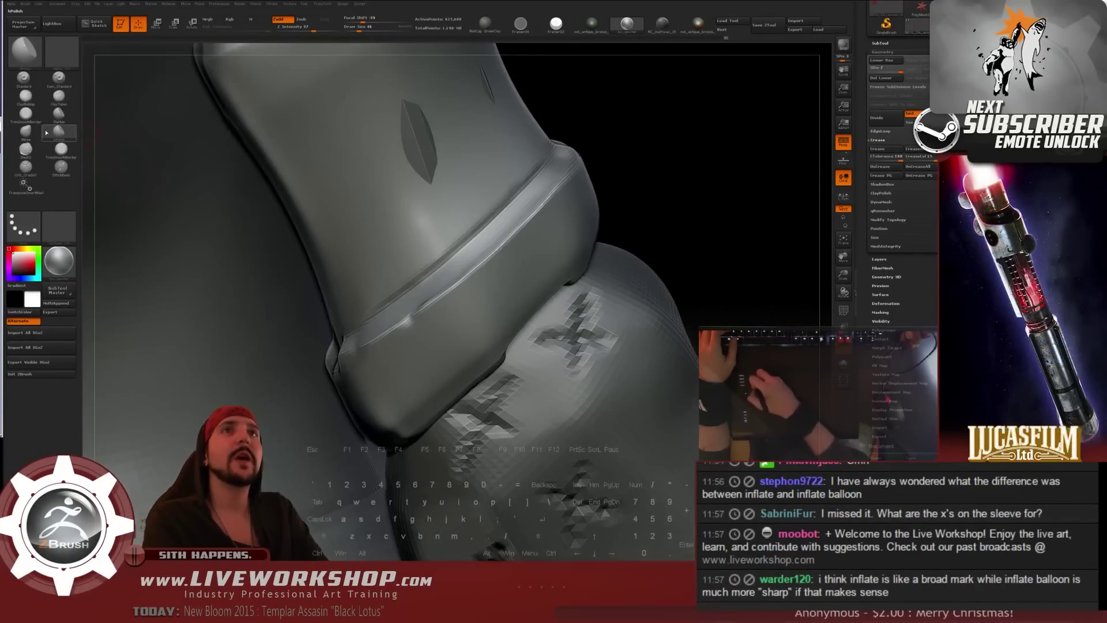
- Cut small chips along the outer edge of the raised rim's ridge with the TrimSmoothBorder brush
key(3)
drag(710, 128, 505, 201)
drag(621, 150, 438, 237)
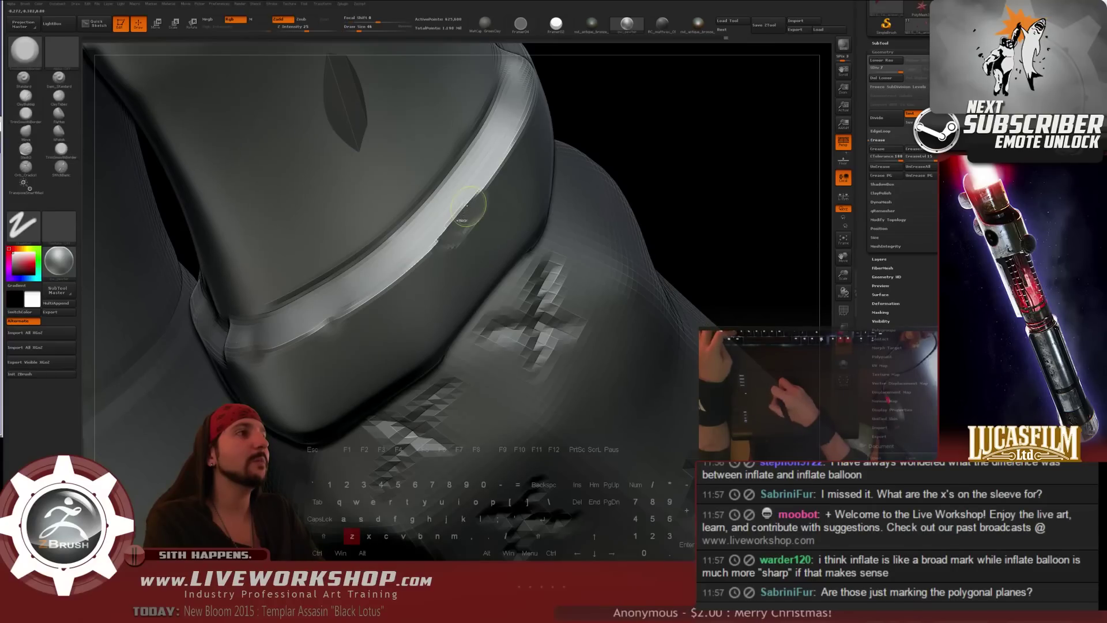
key(ctrl+z)
key(s)
drag(458, 217, 454, 219)
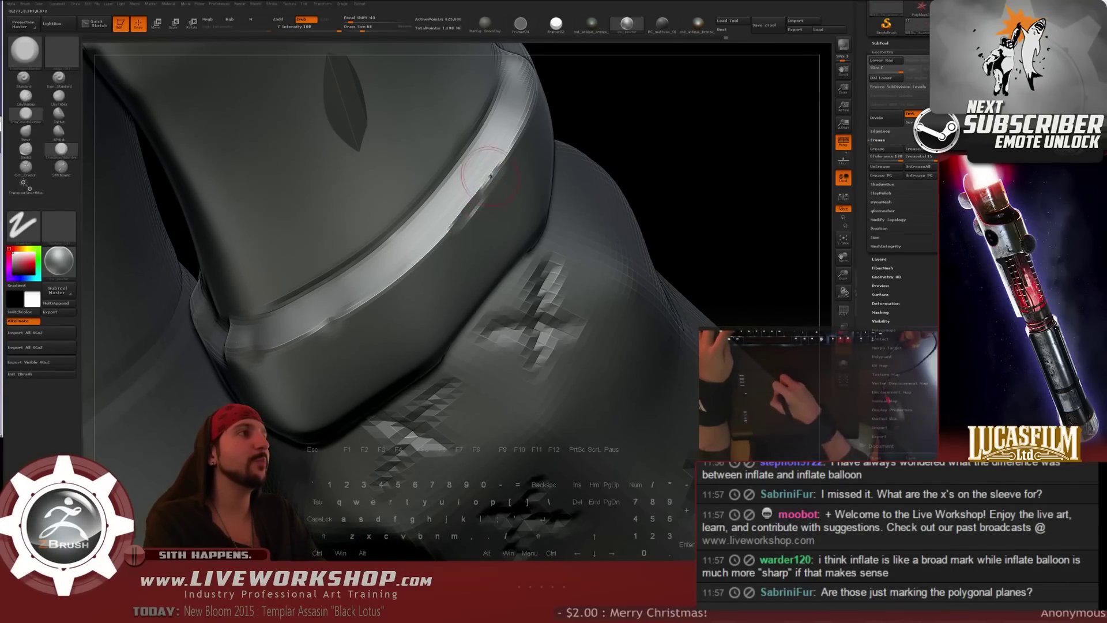
mouse_move(491, 175)
shift+mouse_down()
mouse_move(482, 185)
mouse_move(520, 120)
mouse_move(514, 139)
shift+mouse_up()
key(s)
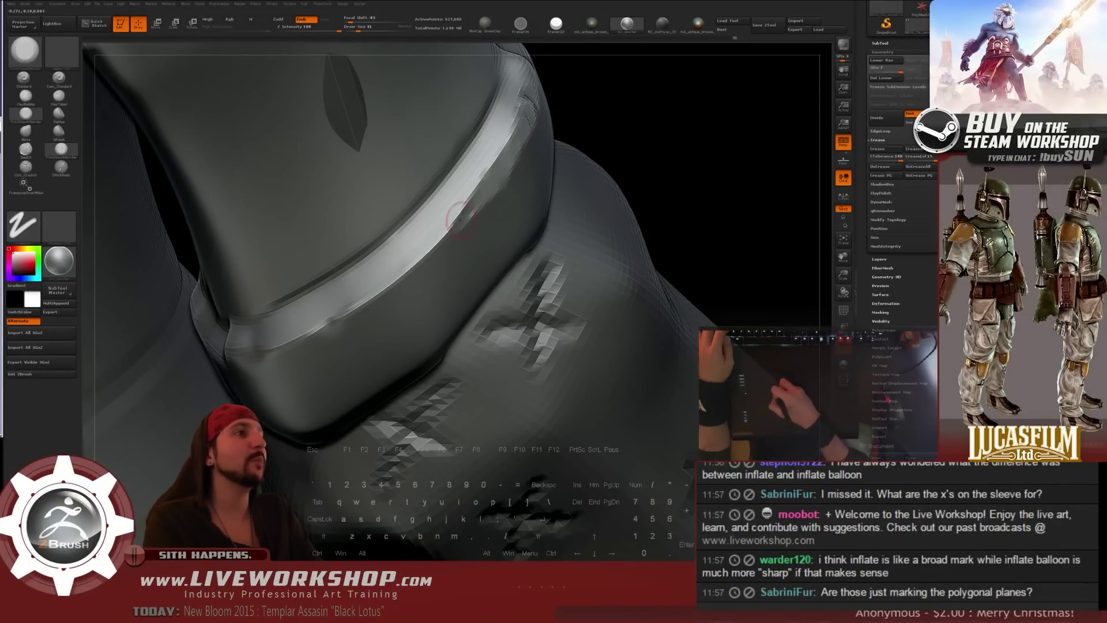
mouse_move(466, 211)
mouse_down()
mouse_move(339, 317)
mouse_move(373, 296)
mouse_up()
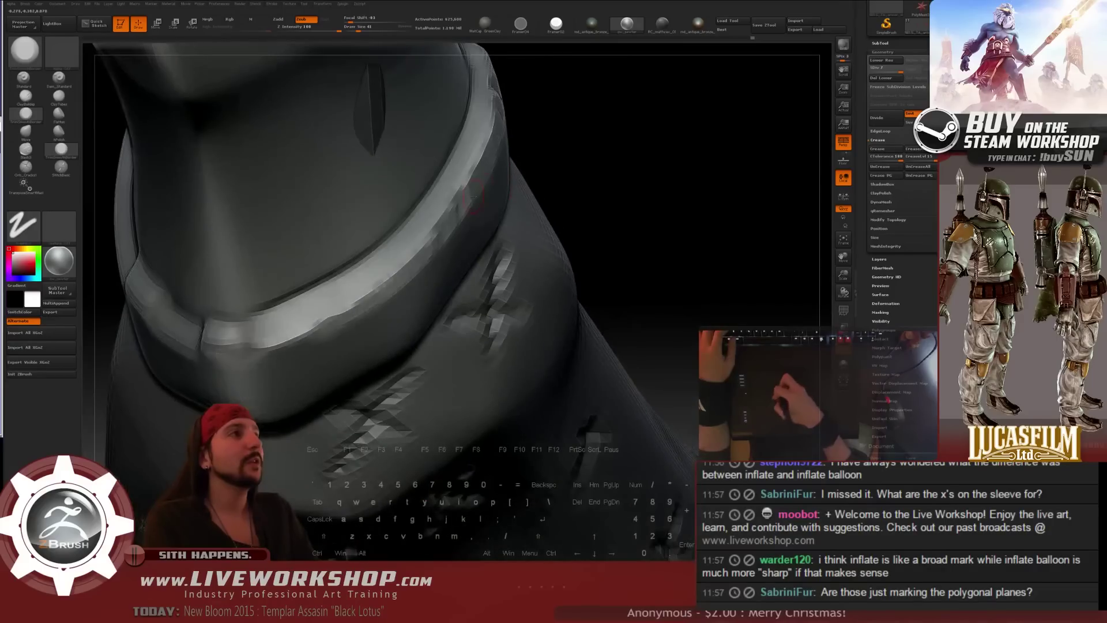
- Subdivide the arm plate one more level and flatten the chipped rim edge with the hPolish brush
drag(643, 143, 576, 179)
key(ctrl)
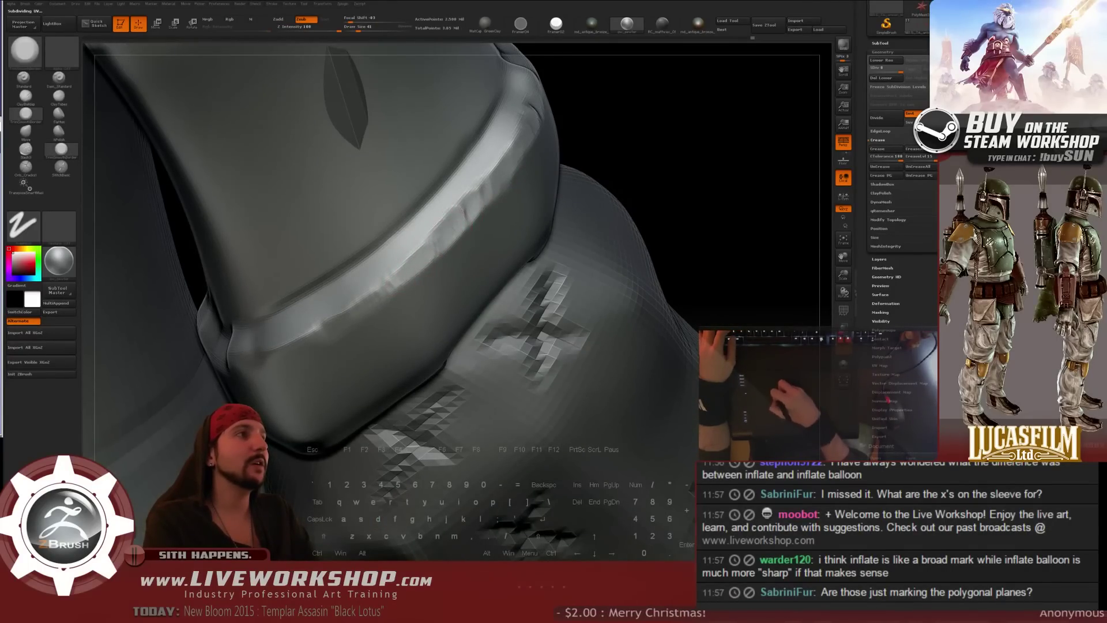
key(ctrl+z)
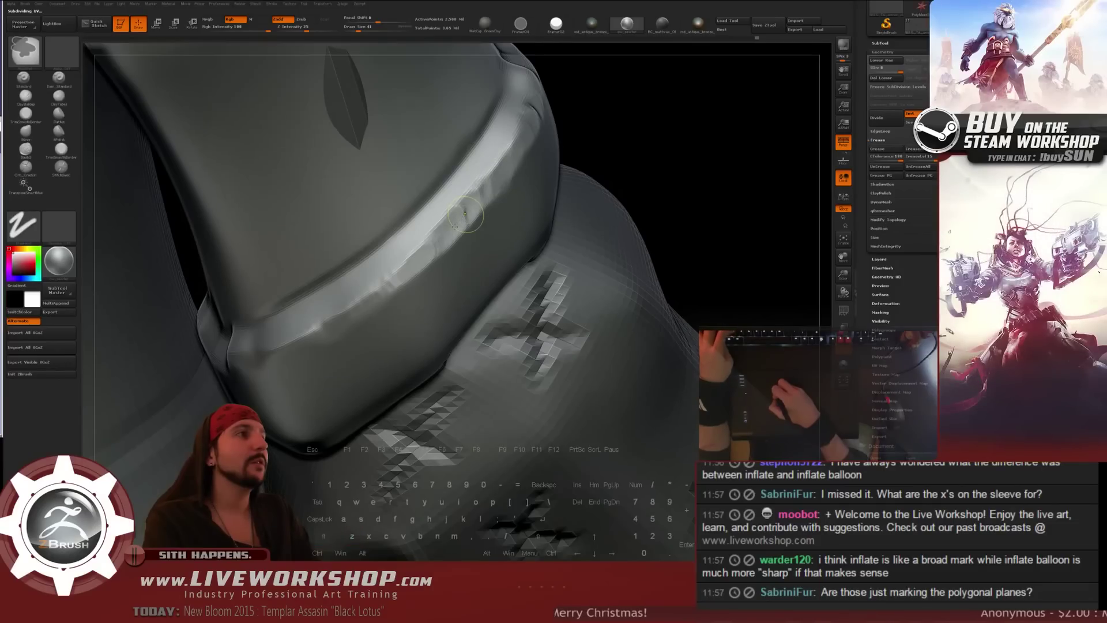
key(s)
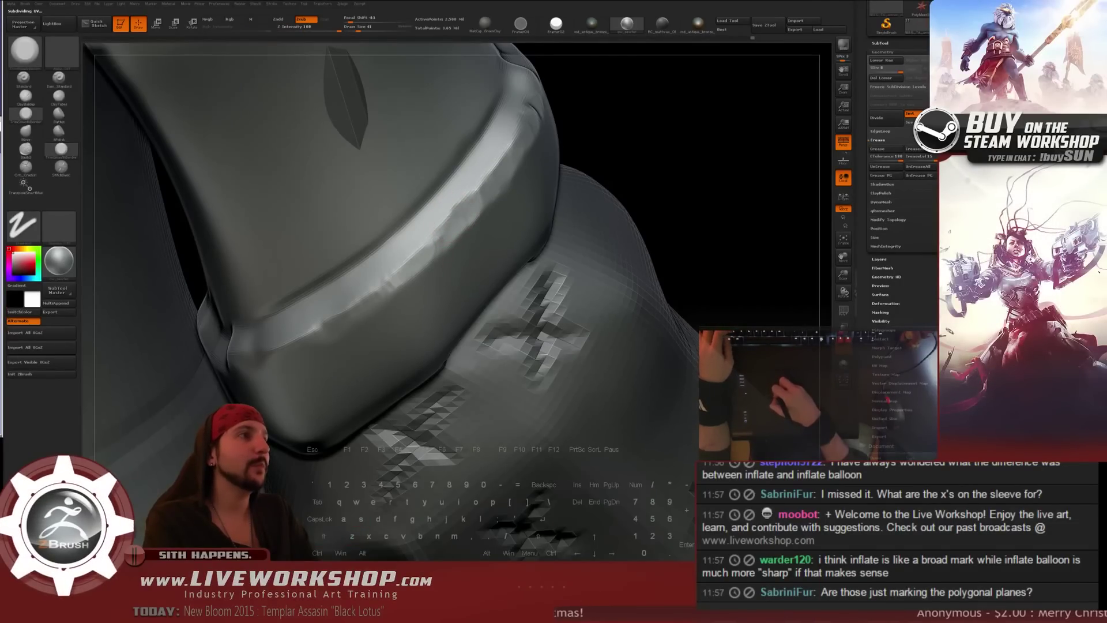
click(59, 132)
drag(634, 128, 624, 143)
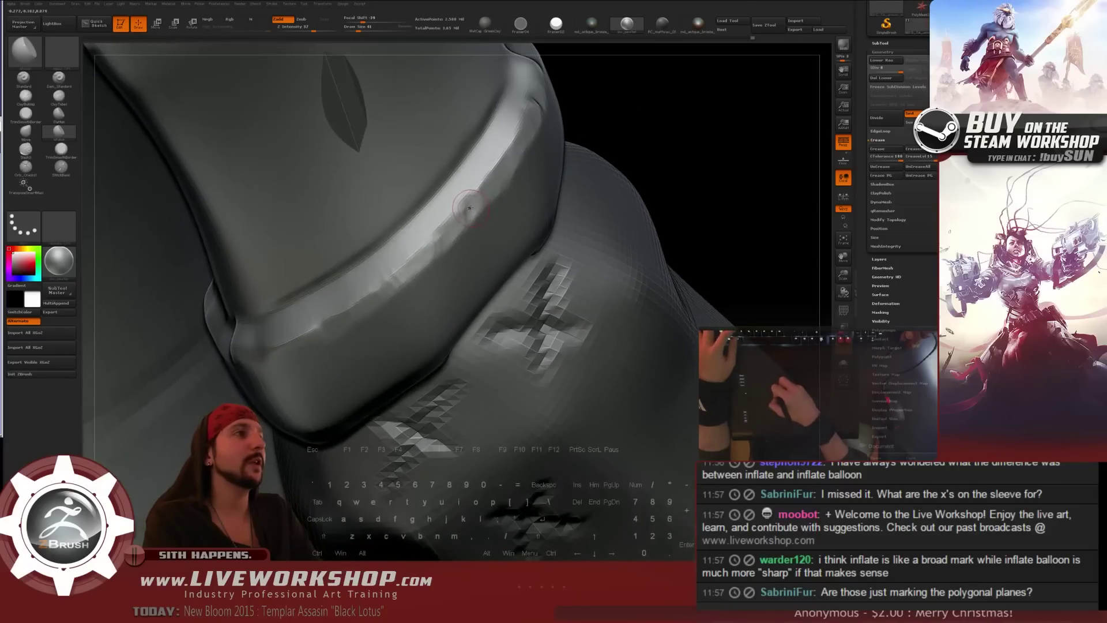
drag(505, 161, 474, 203)
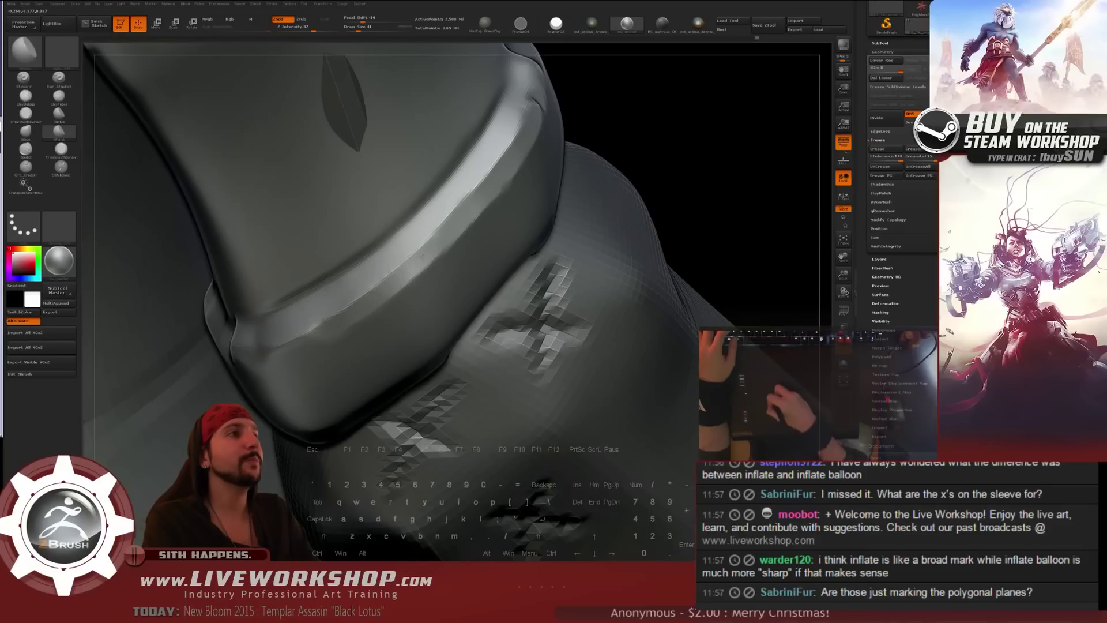
drag(685, 144, 696, 138)
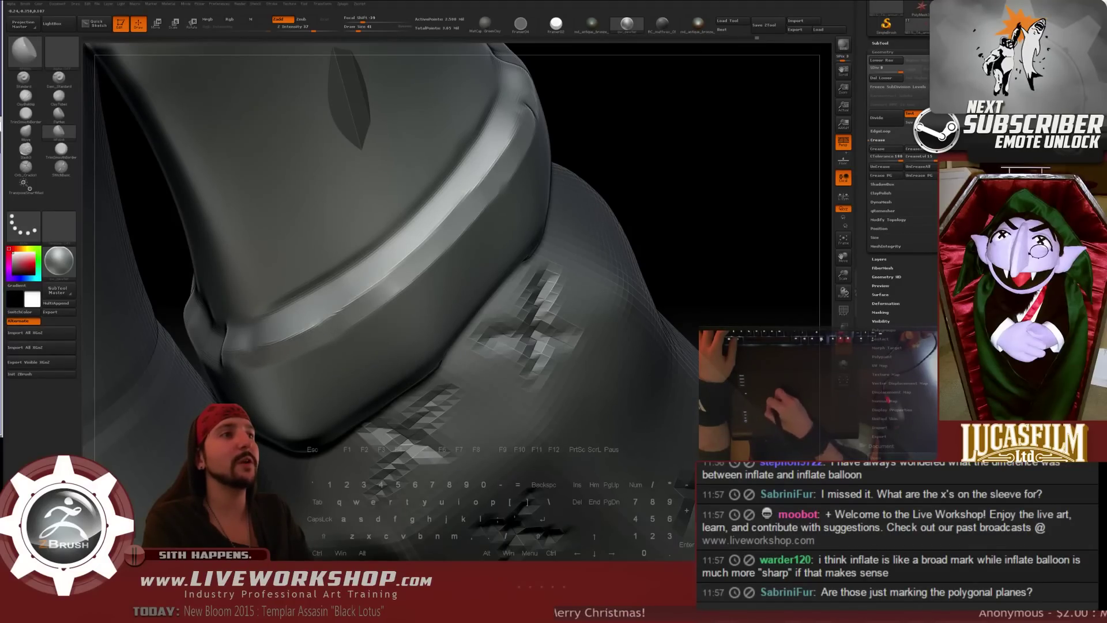
- Carve a long crack down the middle of the raised rim and a shorter one near its end
mouse_move(736, 210)
alt+mouse_down()
mouse_move(683, 89)
mouse_move(567, 263)
mouse_move(542, 244)
mouse_move(590, 217)
mouse_move(502, 275)
mouse_move(426, 260)
alt+mouse_up()
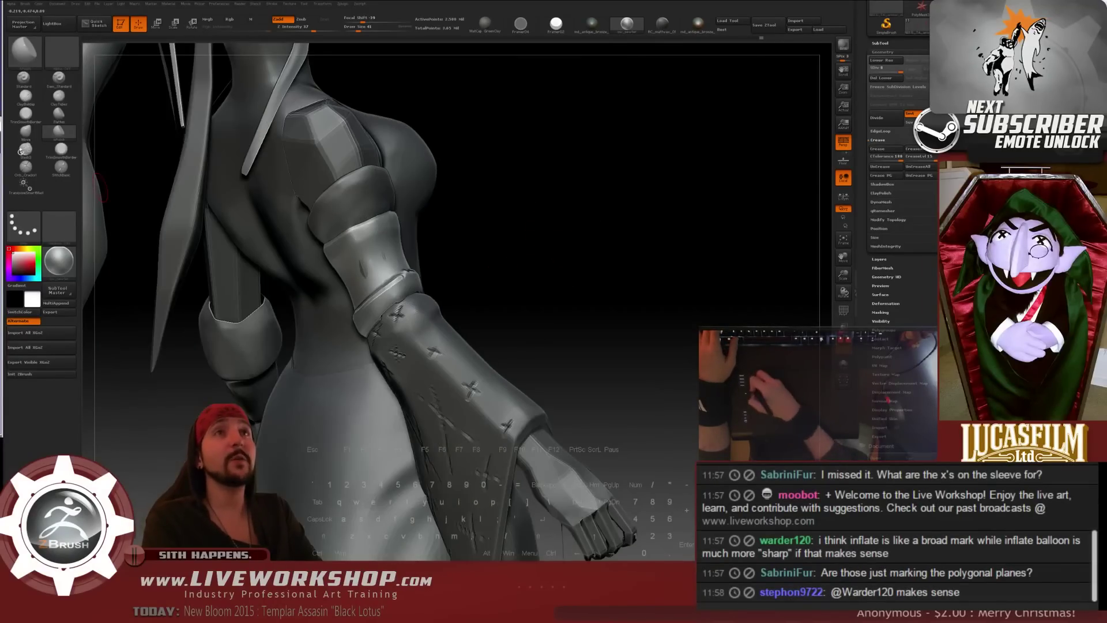
click(33, 168)
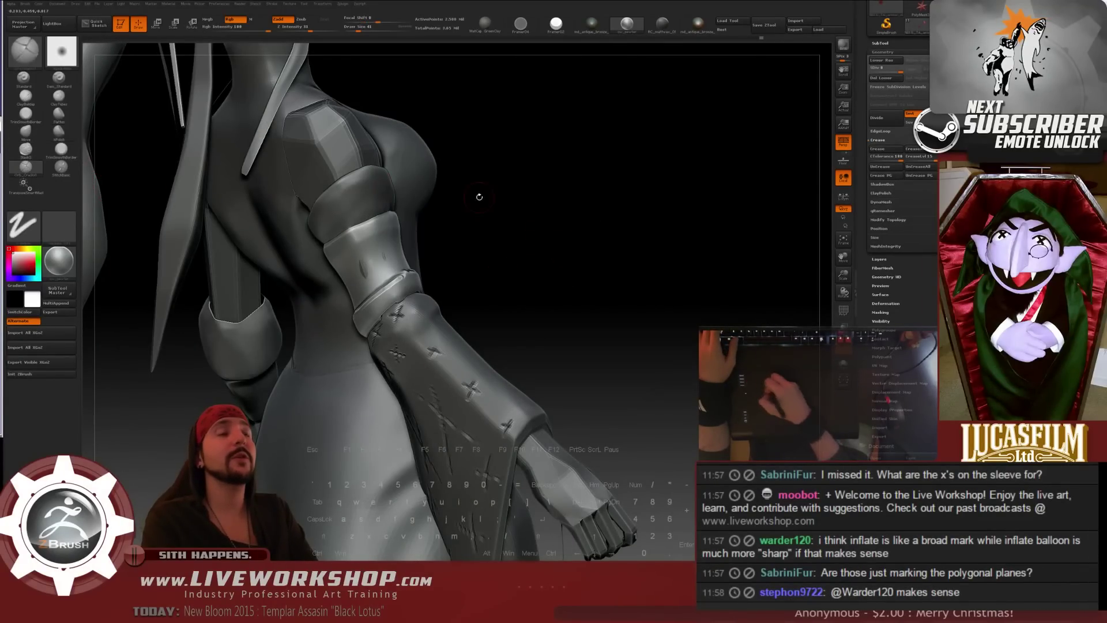
alt+drag(478, 201, 507, 222)
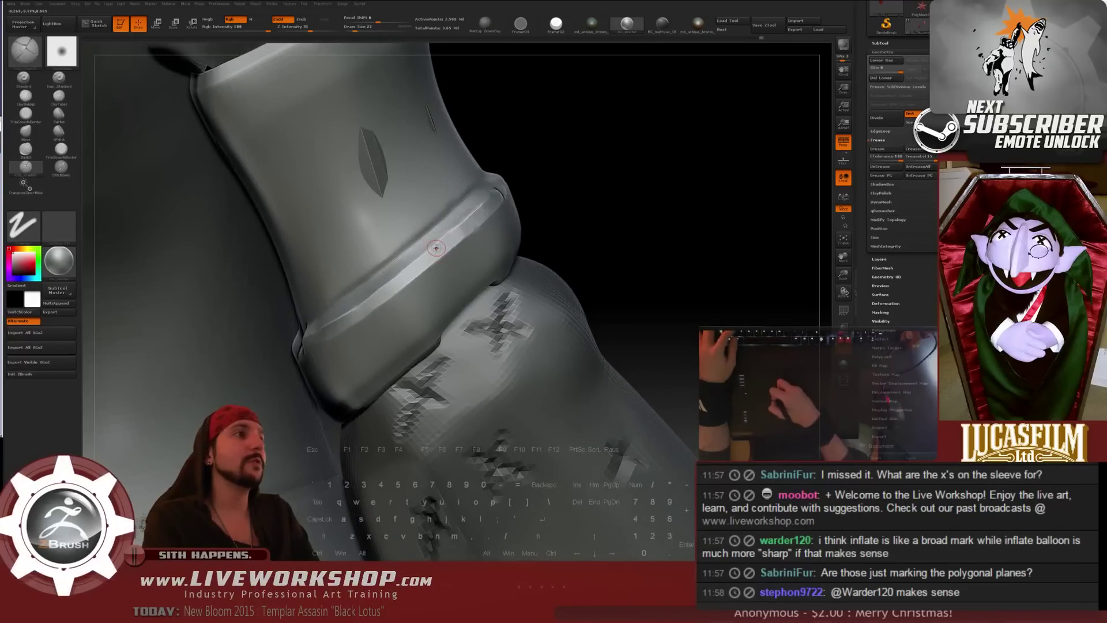
key(s)
drag(435, 244, 436, 246)
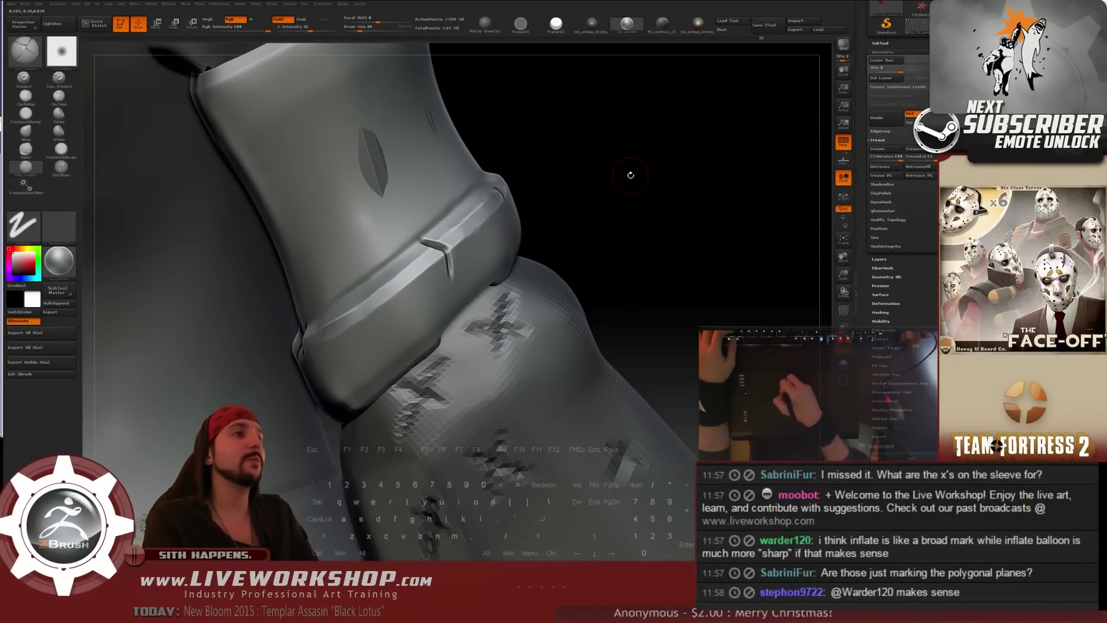
drag(631, 175, 600, 190)
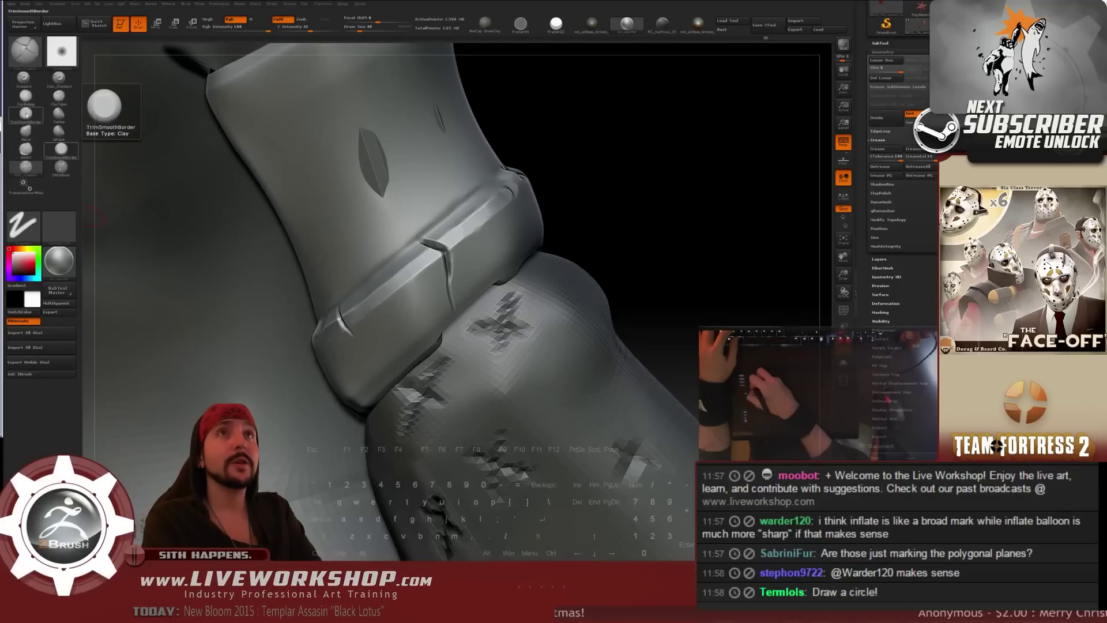
- Trim the edges of the middle crack where it crosses the rim's ridge with the TrimSmoothBorder brush
click(56, 120)
mouse_move(649, 158)
alt+mouse_down()
mouse_move(669, 184)
mouse_move(685, 148)
alt+mouse_up()
key(s)
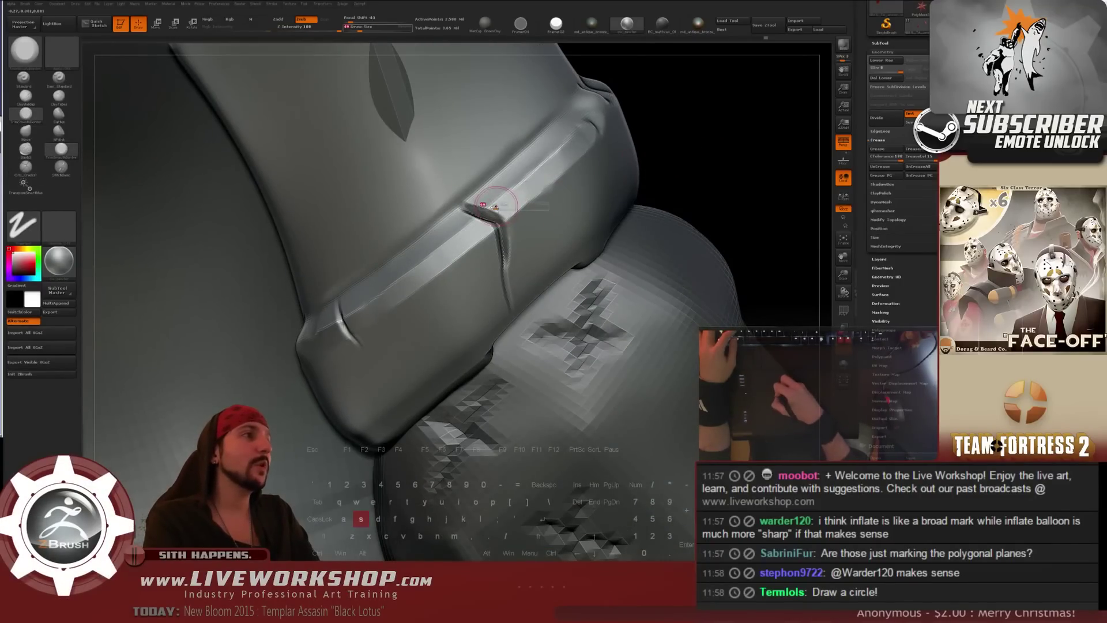
drag(500, 210, 468, 201)
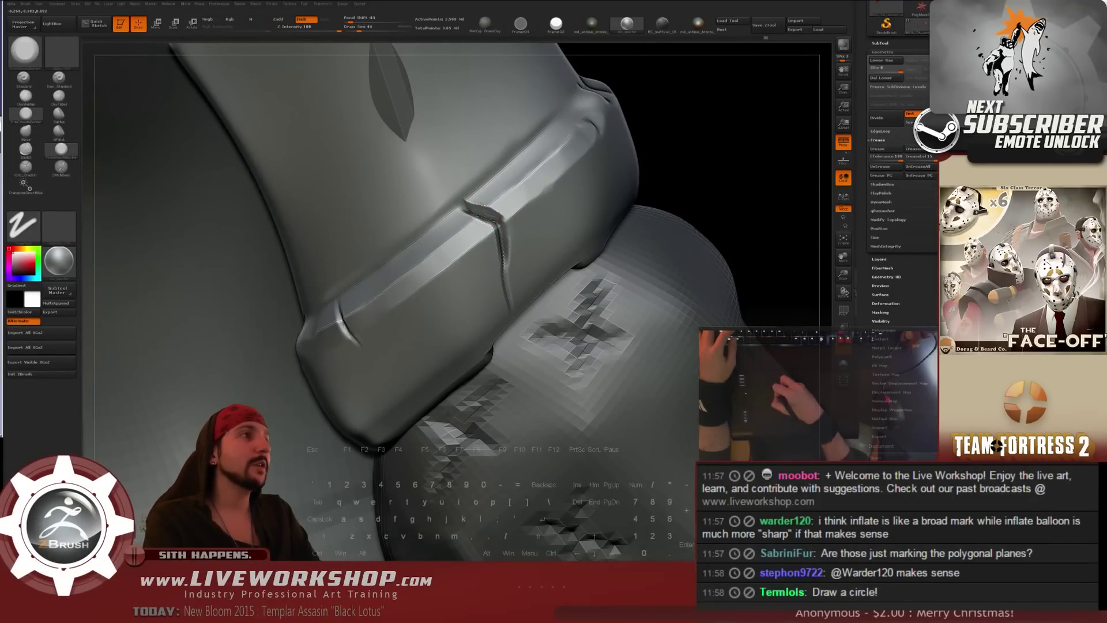
key(s)
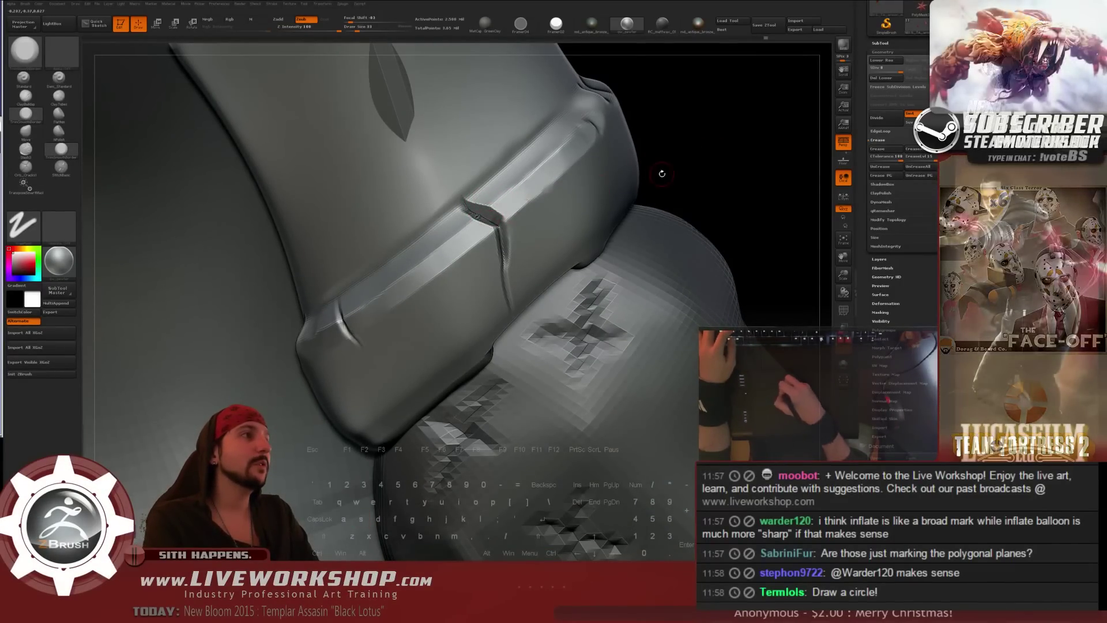
drag(661, 173, 686, 168)
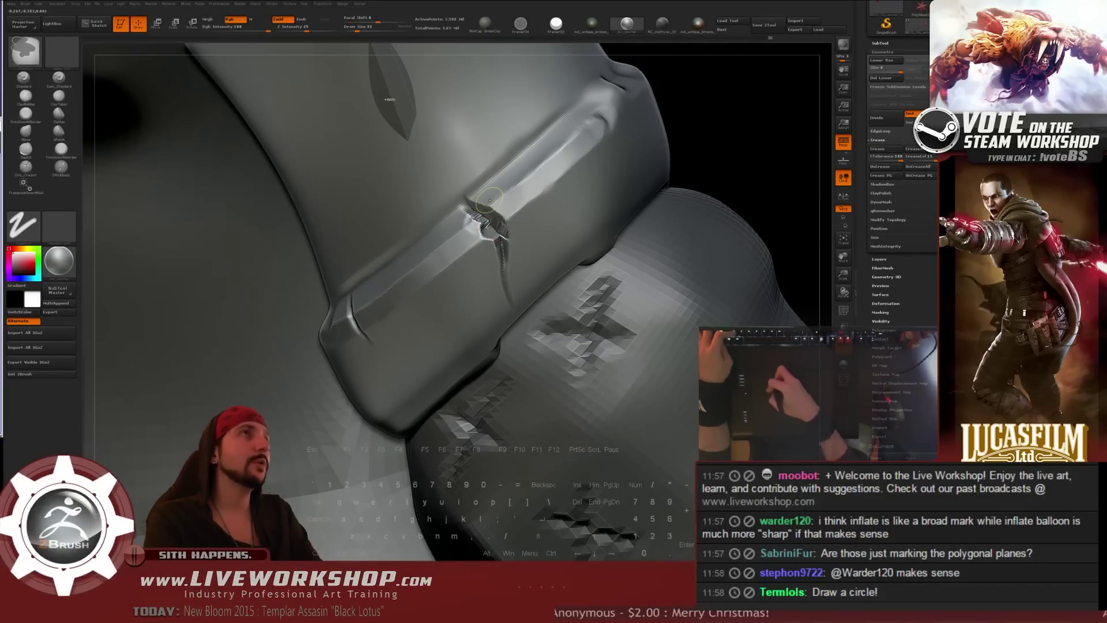
- Cut broken facets into both corners of the ridge beside the middle crack
alt+drag(737, 119, 628, 116)
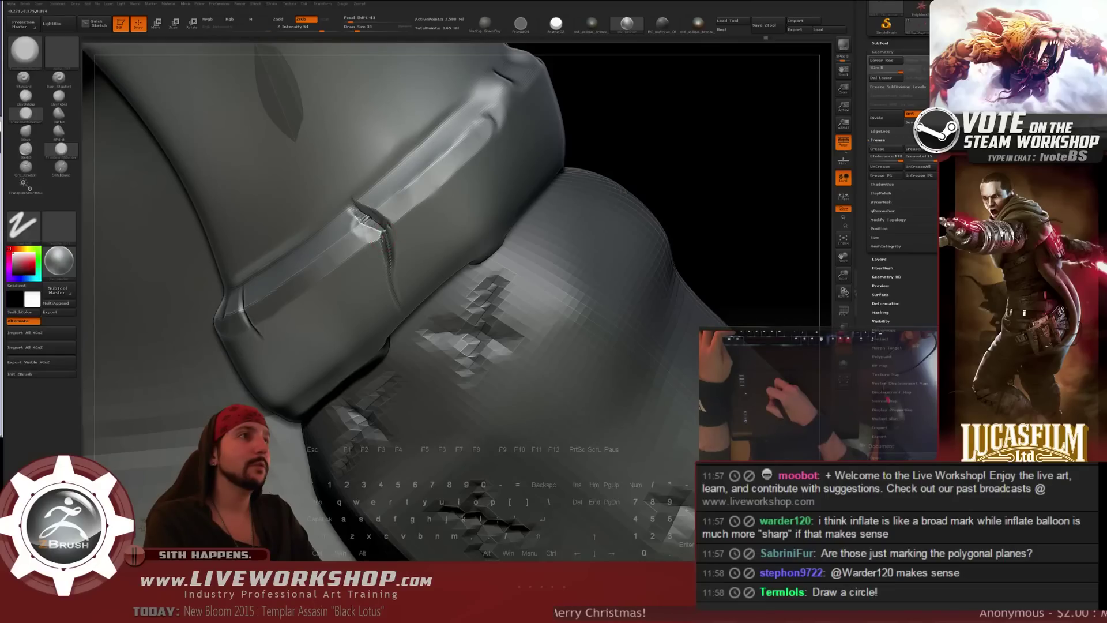
drag(383, 233, 370, 225)
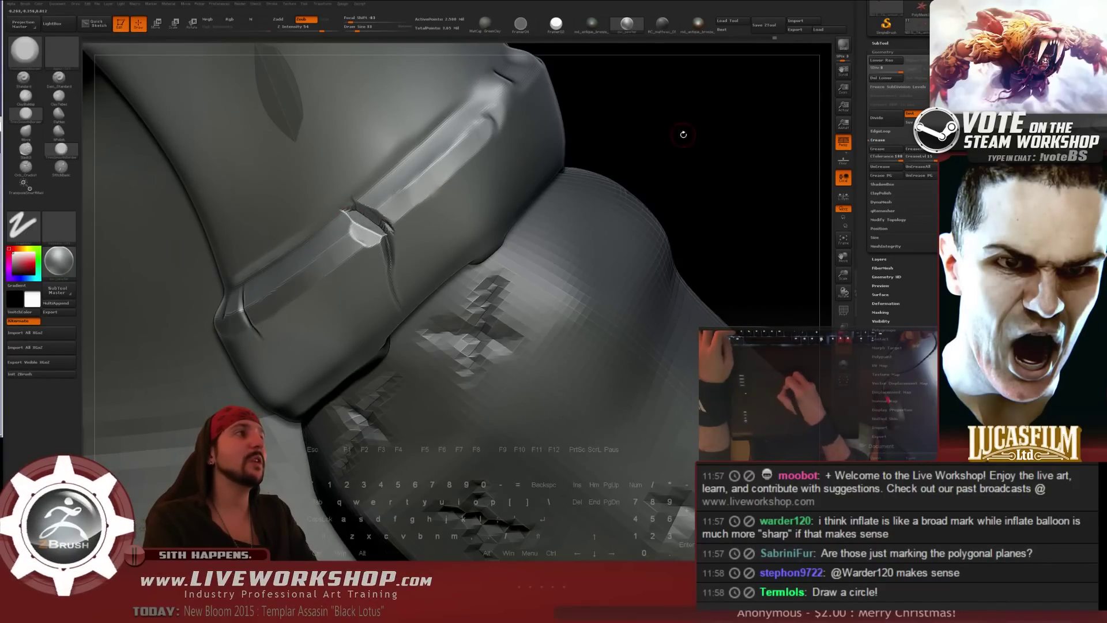
drag(683, 133, 690, 118)
drag(370, 216, 384, 222)
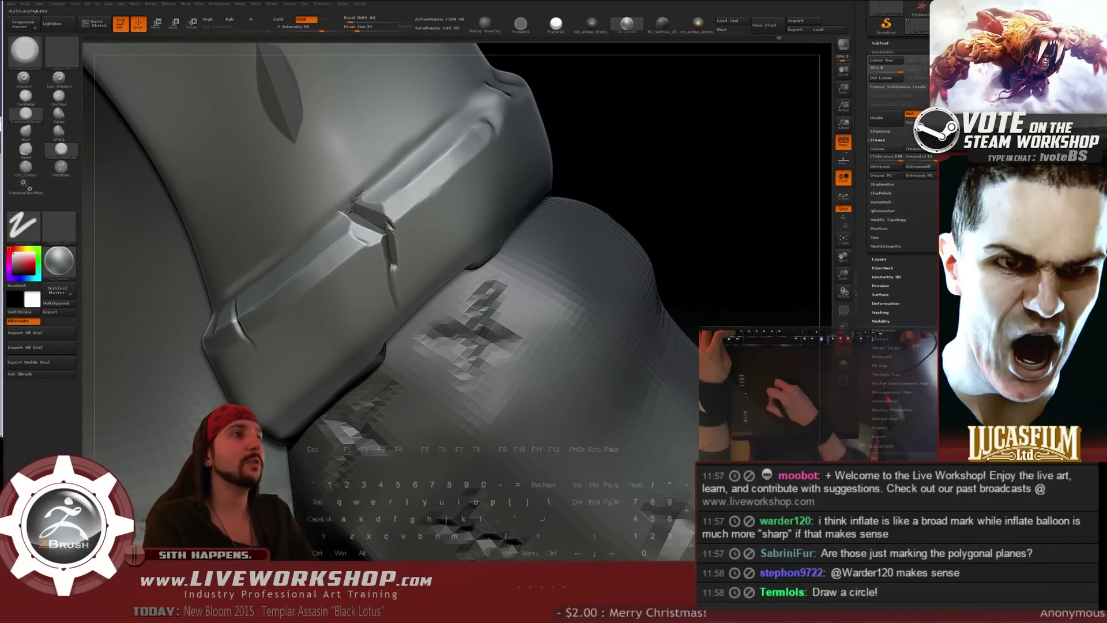
drag(604, 158, 663, 142)
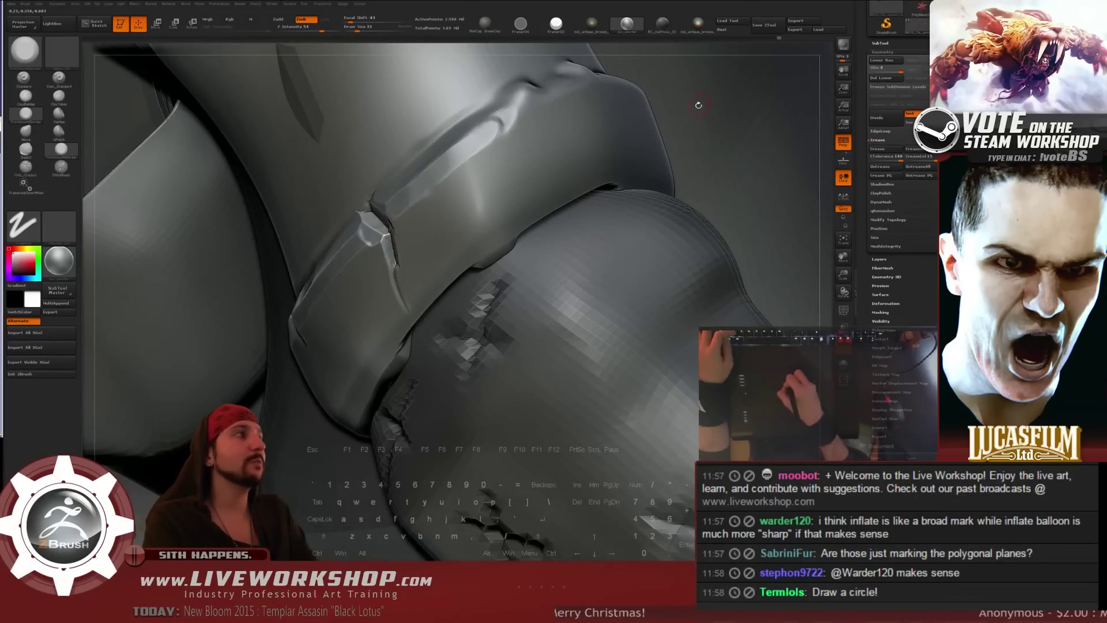
drag(700, 104, 657, 115)
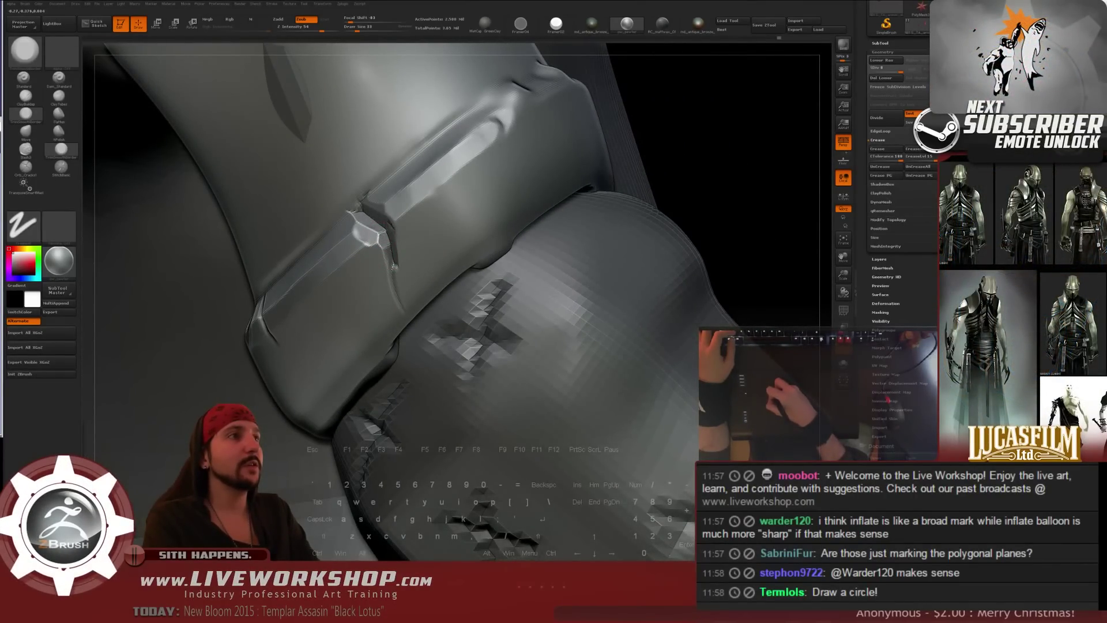
- Widen and chip the middle crack down the rim's face to its lower edge
mouse_move(700, 158)
mouse_down()
mouse_move(631, 167)
mouse_move(381, 267)
mouse_up()
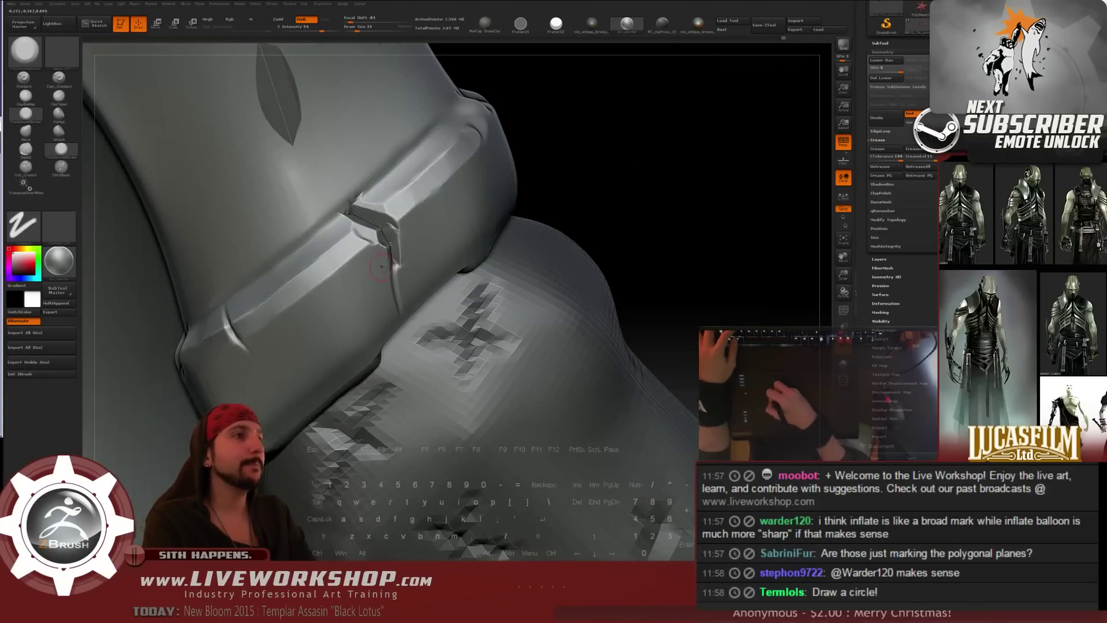
mouse_move(534, 203)
mouse_down()
mouse_move(591, 156)
mouse_move(389, 235)
mouse_up()
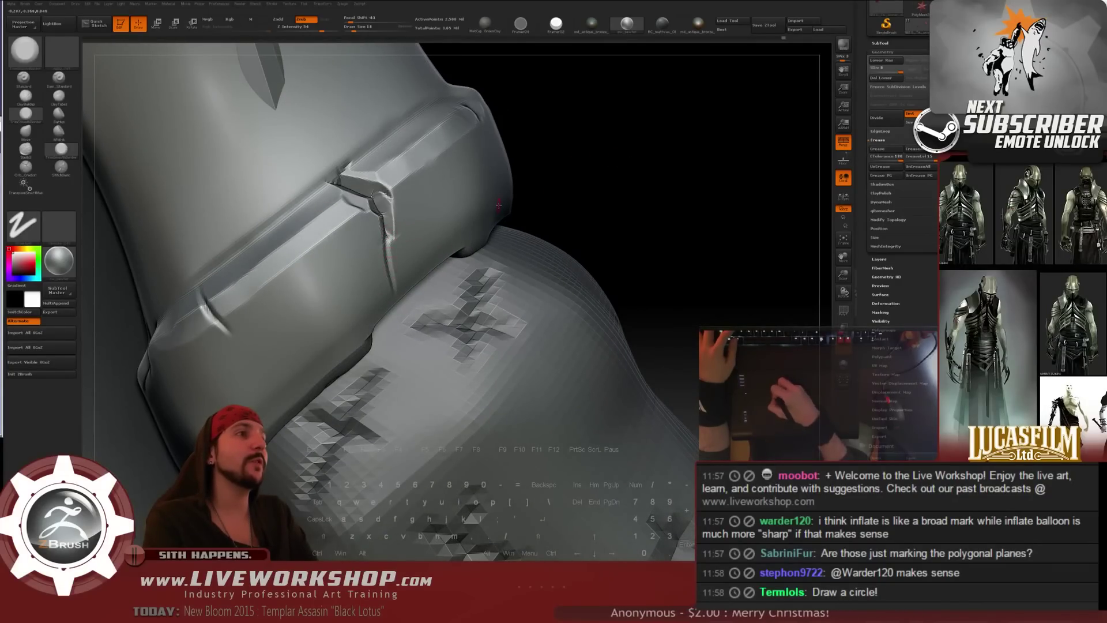
drag(499, 205, 466, 206)
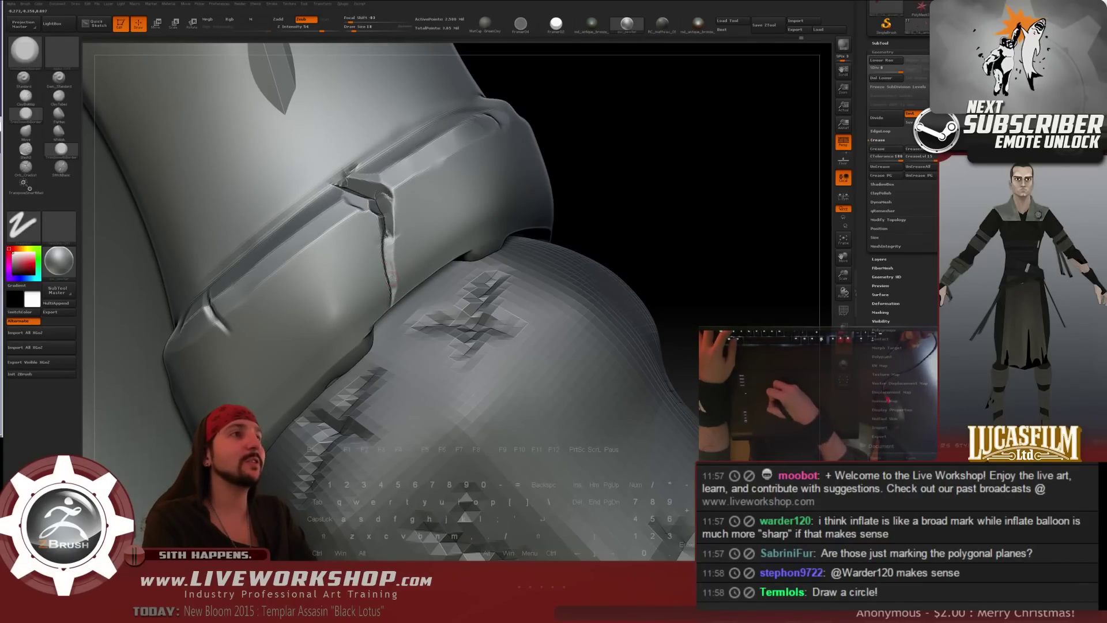
alt+drag(638, 195, 603, 131)
drag(571, 182, 496, 212)
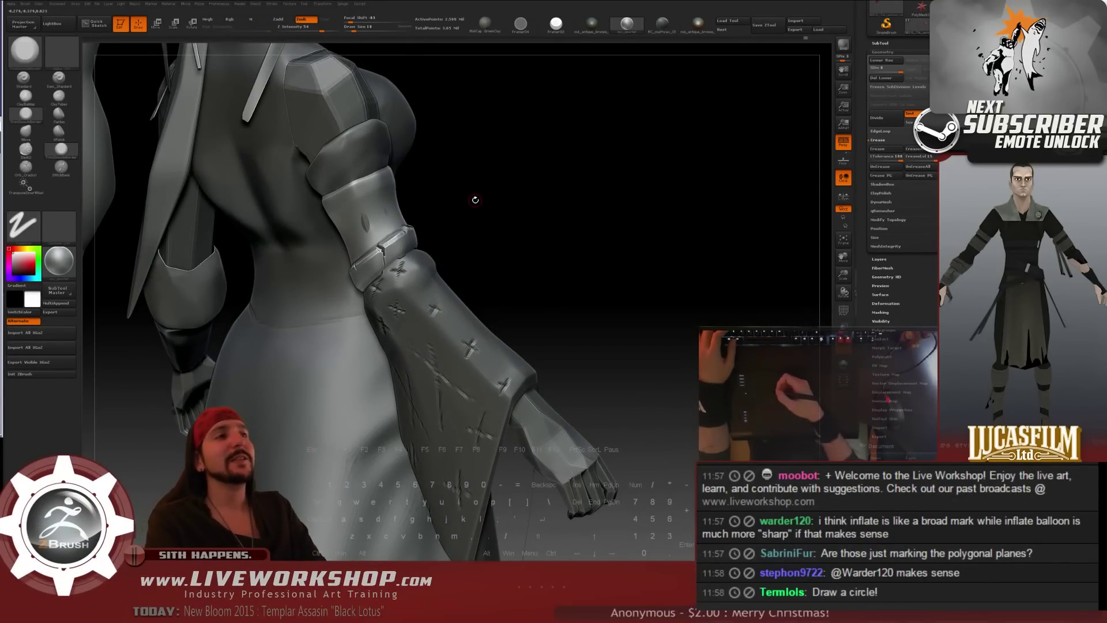
alt+drag(571, 227, 543, 223)
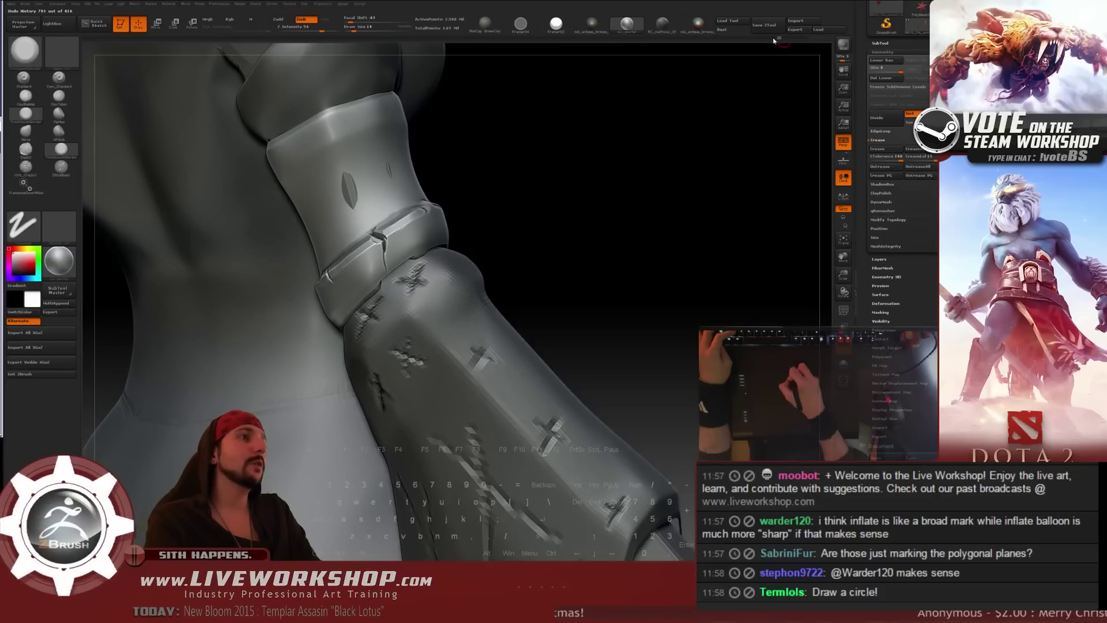
- Roll the arm plate back through its undo history to the masked middle band before the rim was shaped, and clear the mask
key(shift+d)
key(shift+d)
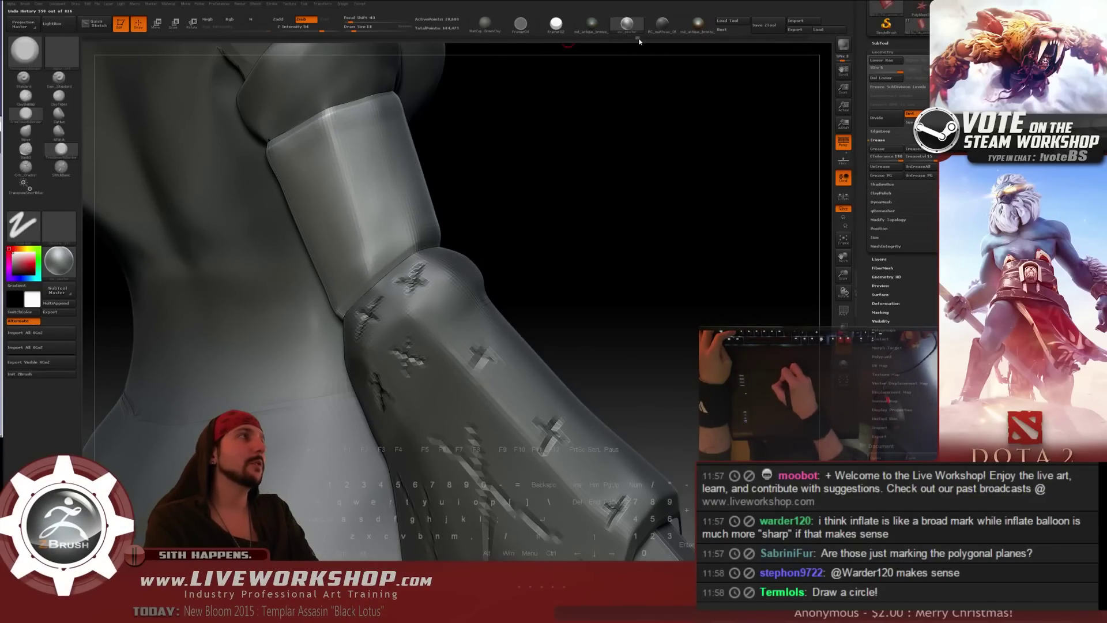
key(d)
key(d)
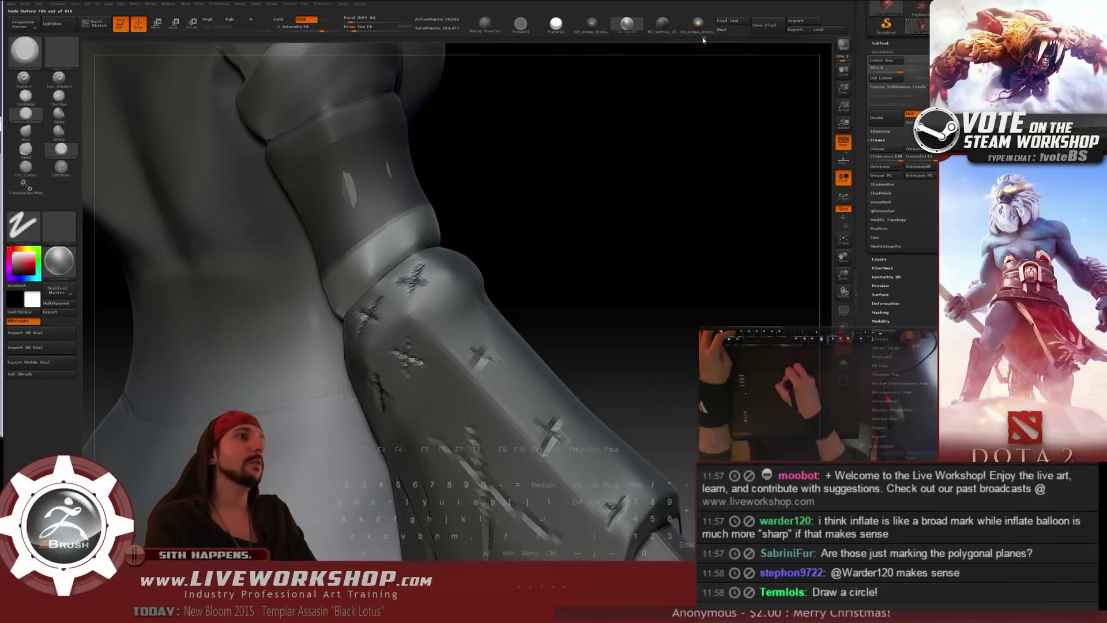
drag(701, 41, 681, 41)
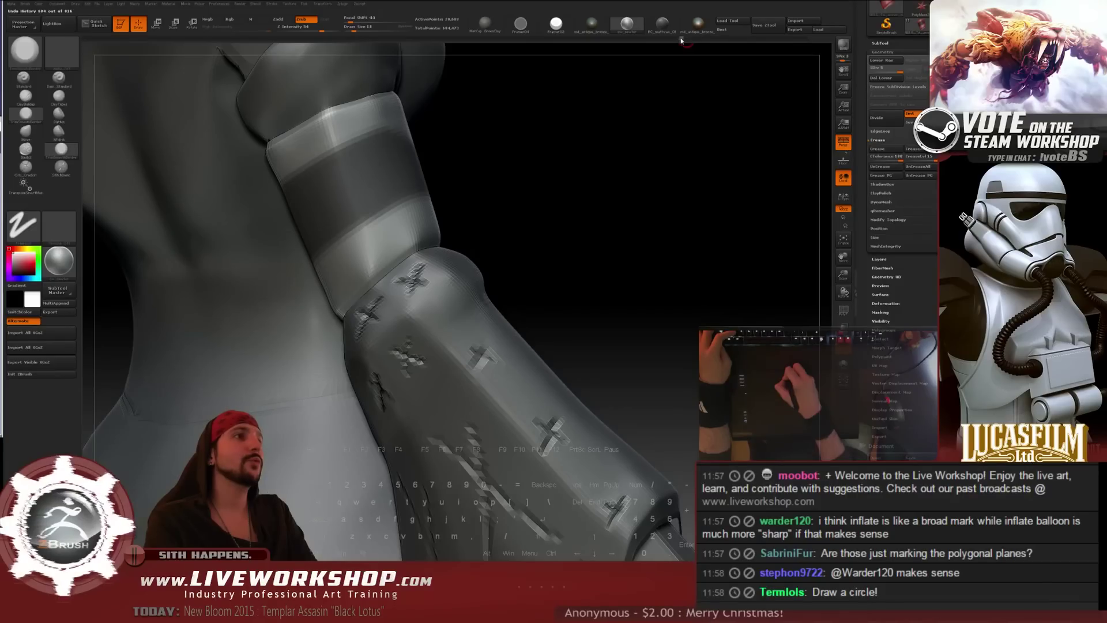
ctrl+click(608, 149)
click(609, 170)
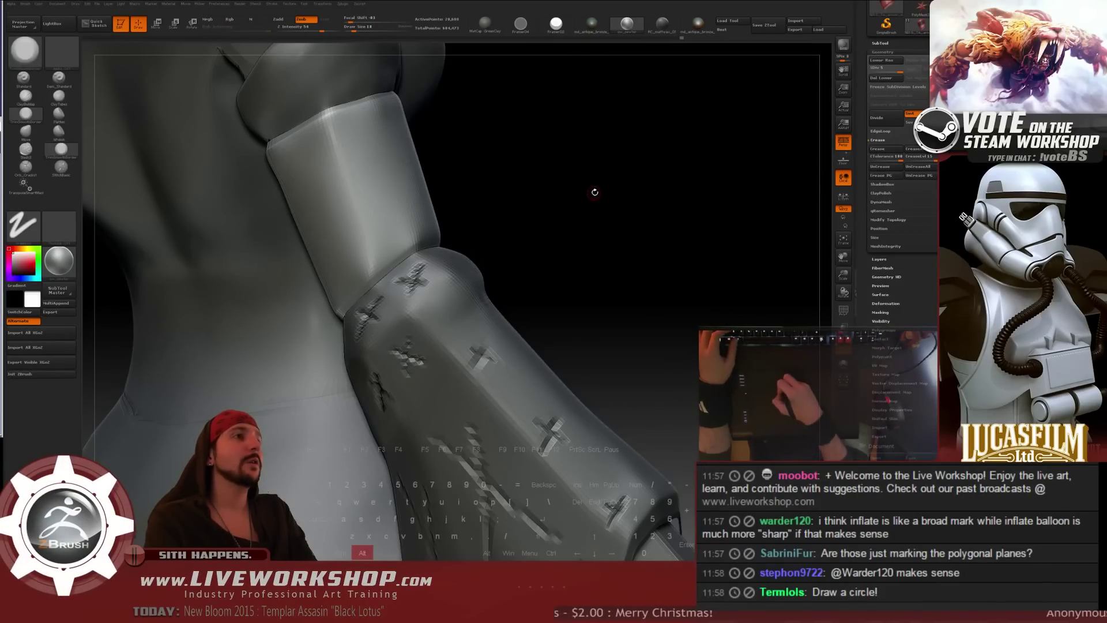
alt+drag(595, 192, 680, 230)
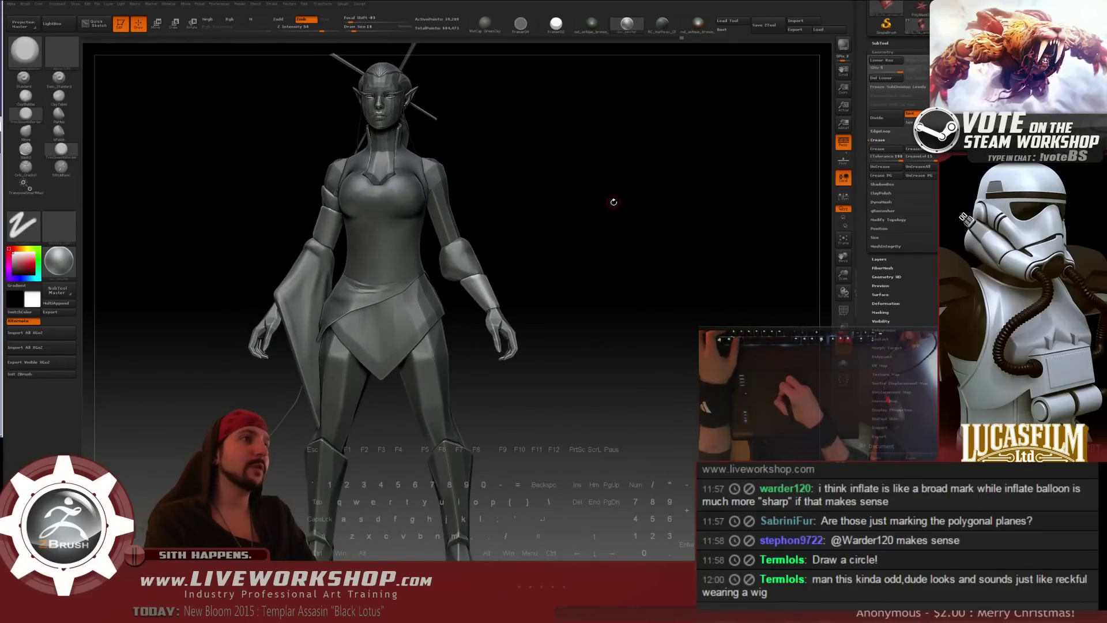
mouse_move(614, 202)
mouse_down()
mouse_move(551, 216)
mouse_move(586, 222)
mouse_move(550, 220)
mouse_move(591, 240)
mouse_move(644, 227)
mouse_move(620, 249)
mouse_move(698, 240)
mouse_move(682, 220)
mouse_move(641, 250)
mouse_move(695, 58)
mouse_up()
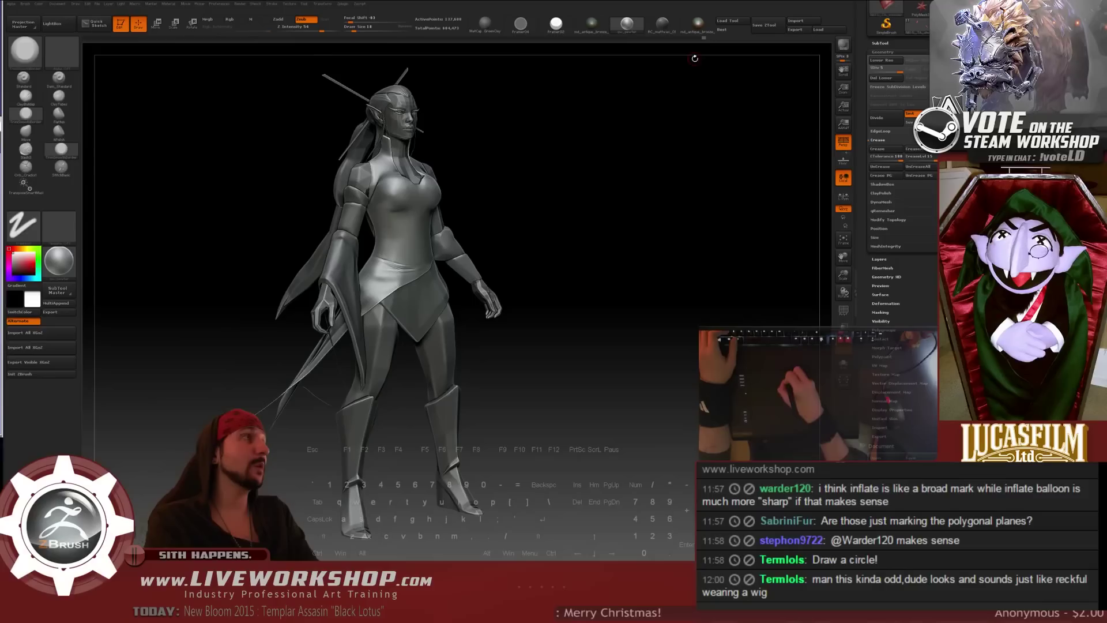
- Save the tool as a new incremental ZTL version in the project's z folder, extending the file name's run of a's
click(764, 25)
click(606, 394)
text(aaaaaaaaaaa.ztl)
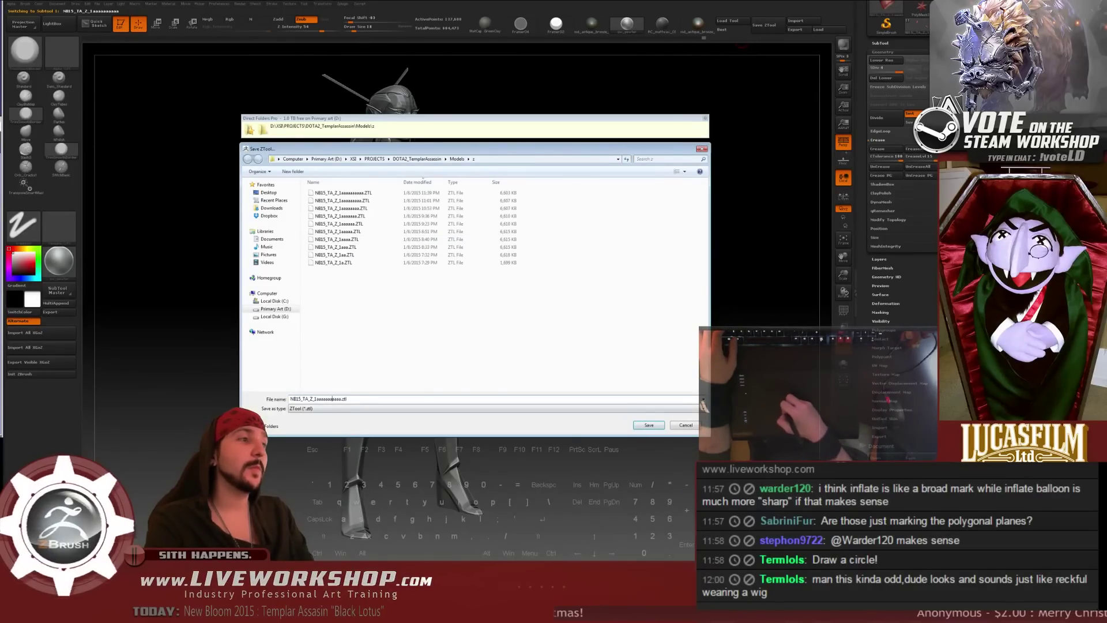
key(Return)
key(d)
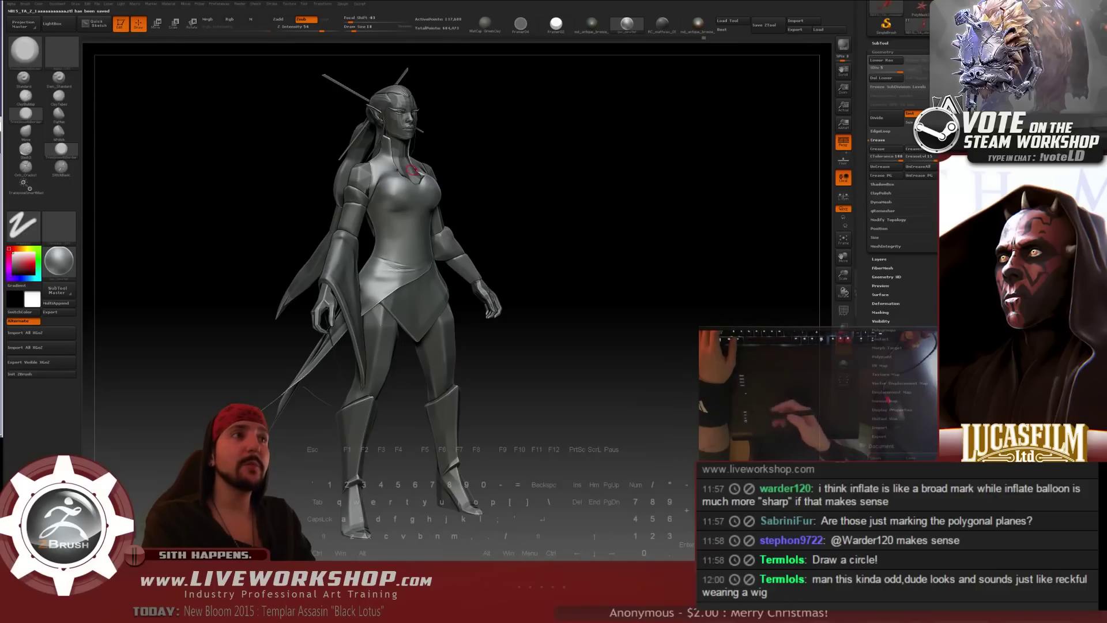
- Examine the whole figure and its arm armour from the front, side and back
mouse_move(613, 226)
mouse_down()
mouse_move(585, 245)
mouse_move(568, 306)
mouse_move(488, 320)
mouse_up()
drag(514, 276, 493, 275)
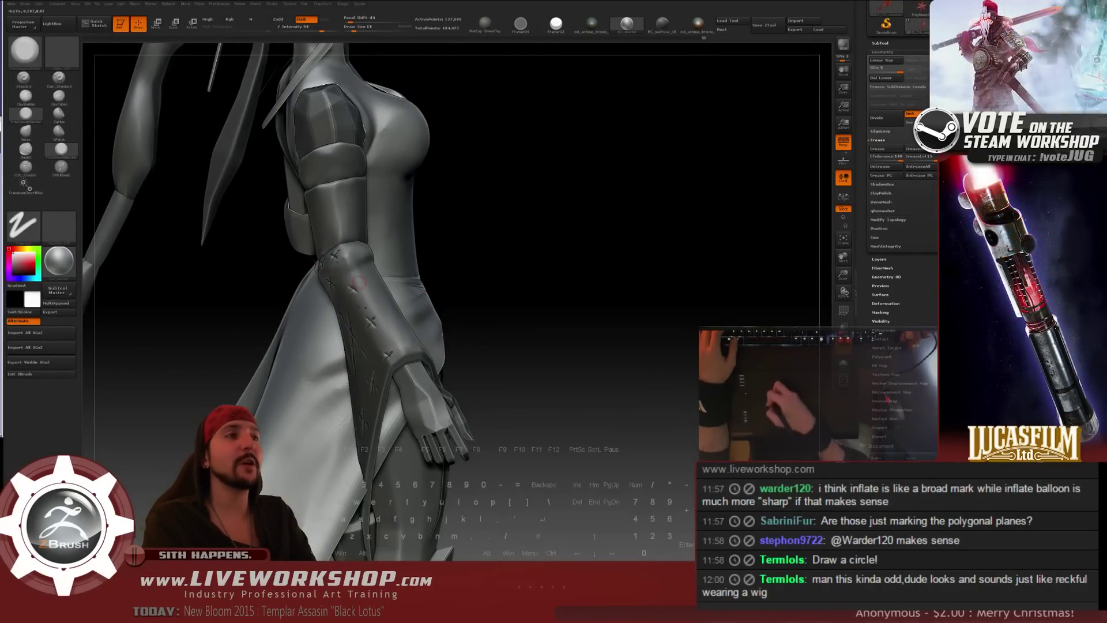
drag(532, 264, 342, 270)
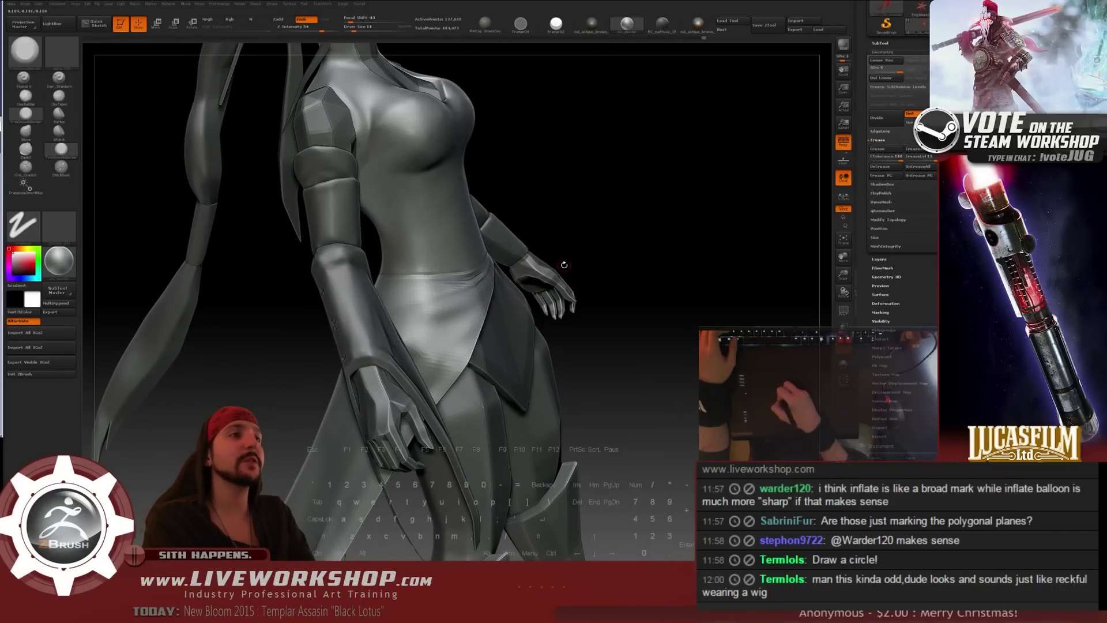
drag(564, 264, 369, 276)
drag(593, 296, 539, 315)
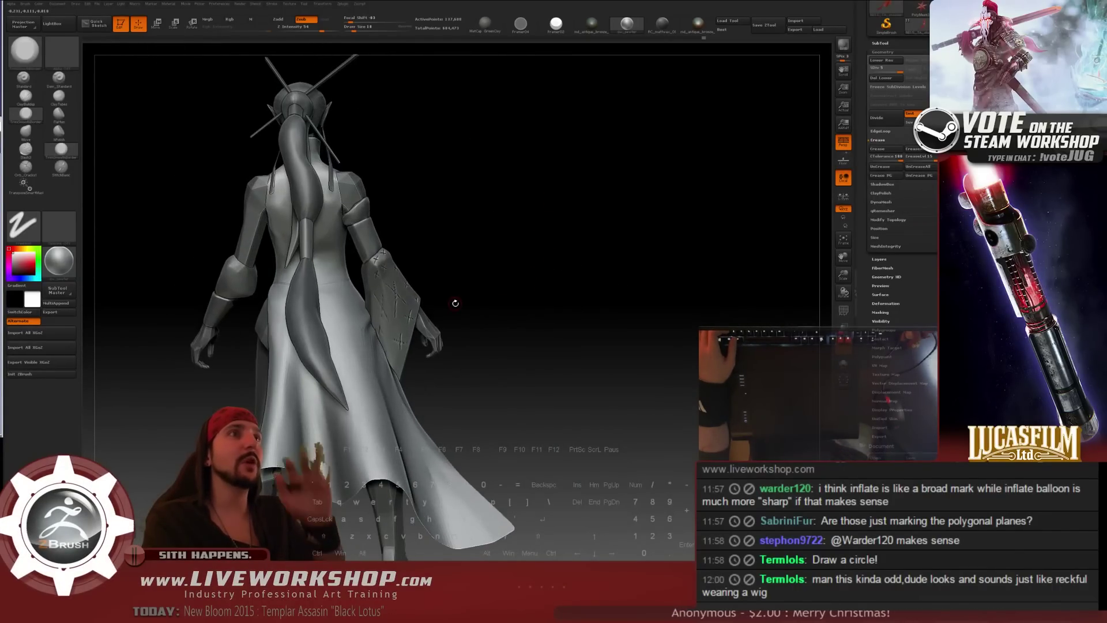
drag(532, 237, 578, 263)
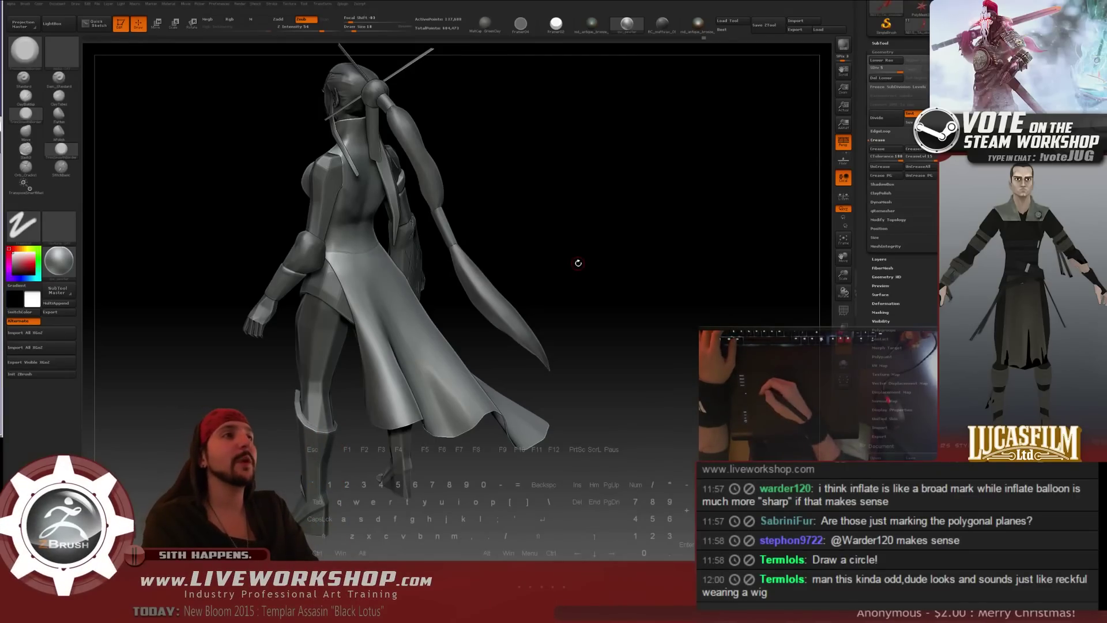
alt+drag(506, 212, 507, 226)
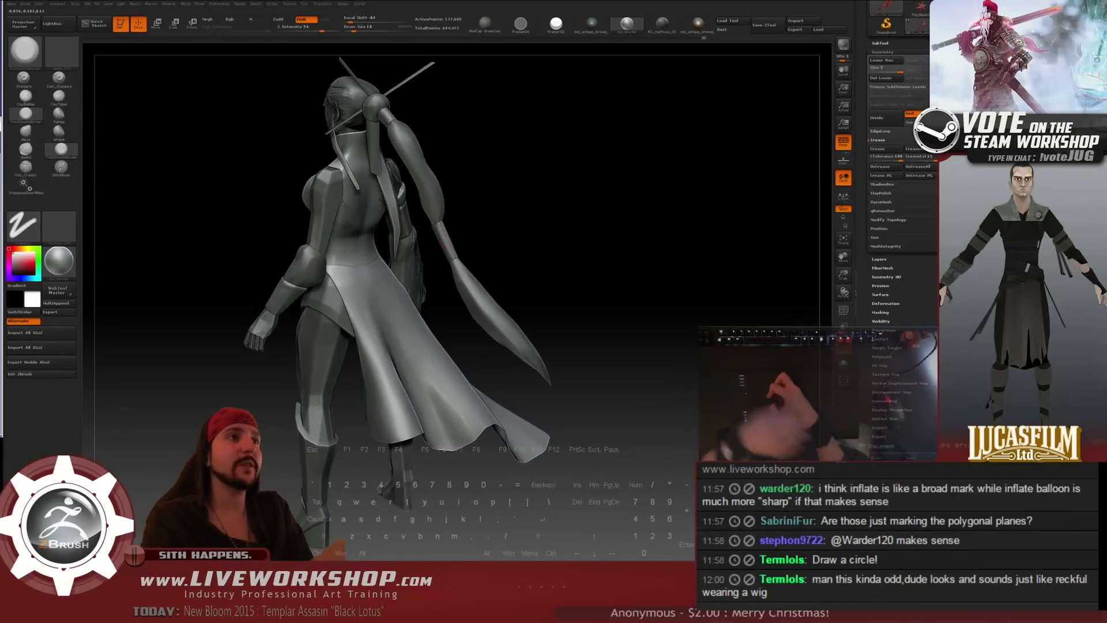
mouse_move(583, 185)
mouse_down()
mouse_move(622, 178)
mouse_move(594, 202)
mouse_move(645, 212)
mouse_move(692, 201)
mouse_move(672, 192)
mouse_move(678, 263)
mouse_up()
- Select the armour segment above the elbow, choose the ClayBuildup brush, and isolate that plate from the rest of the figure
alt+click(318, 227)
click(25, 97)
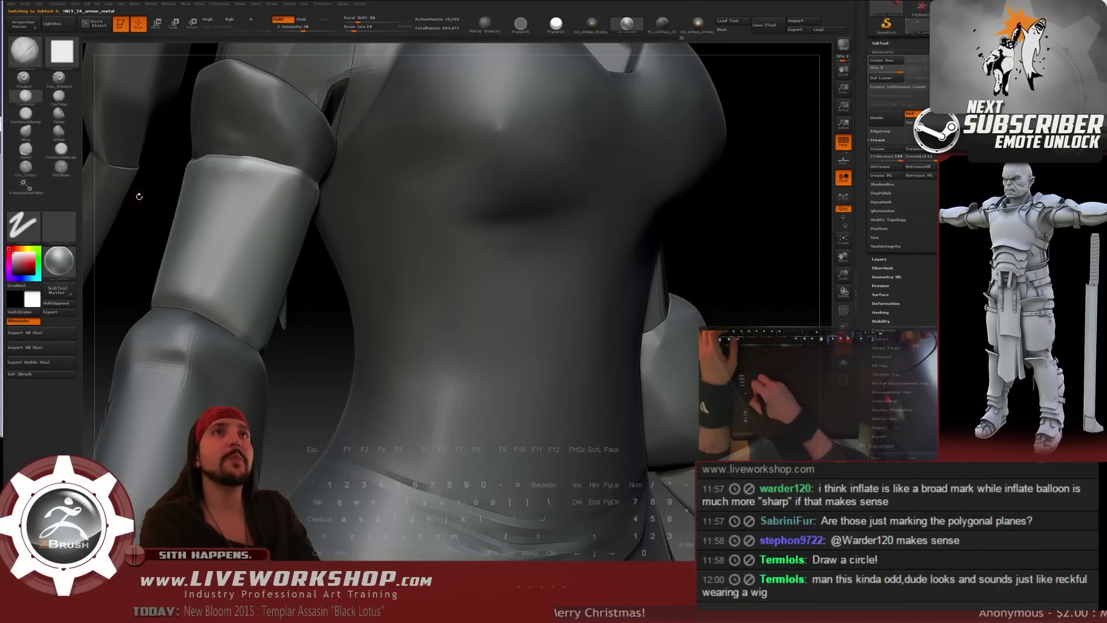
alt+drag(156, 205, 214, 216)
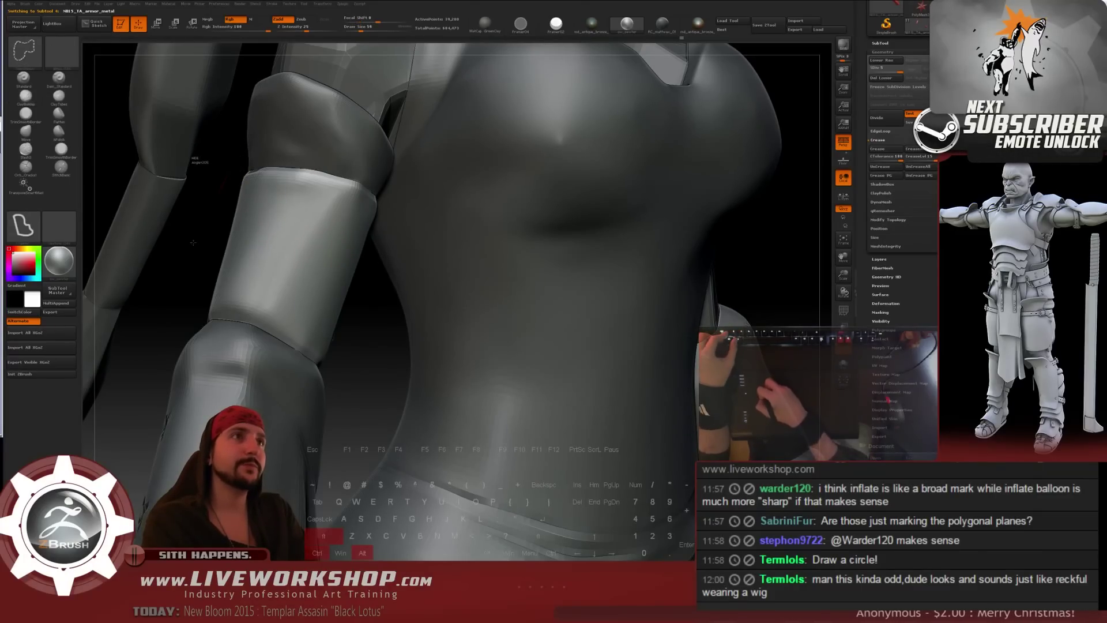
alt+click(241, 183)
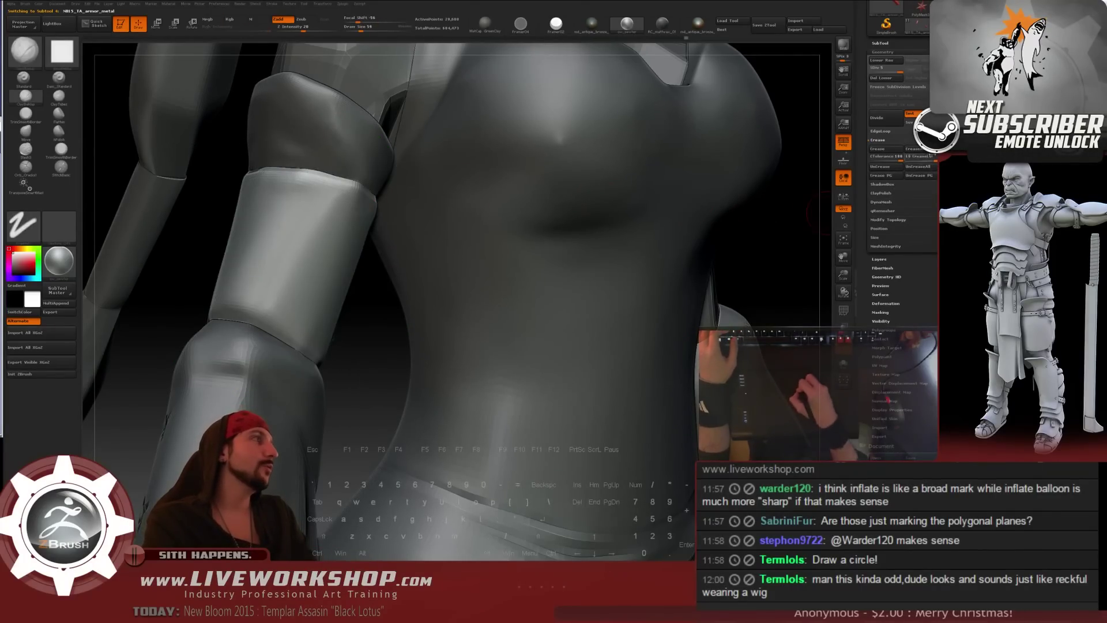
click(880, 43)
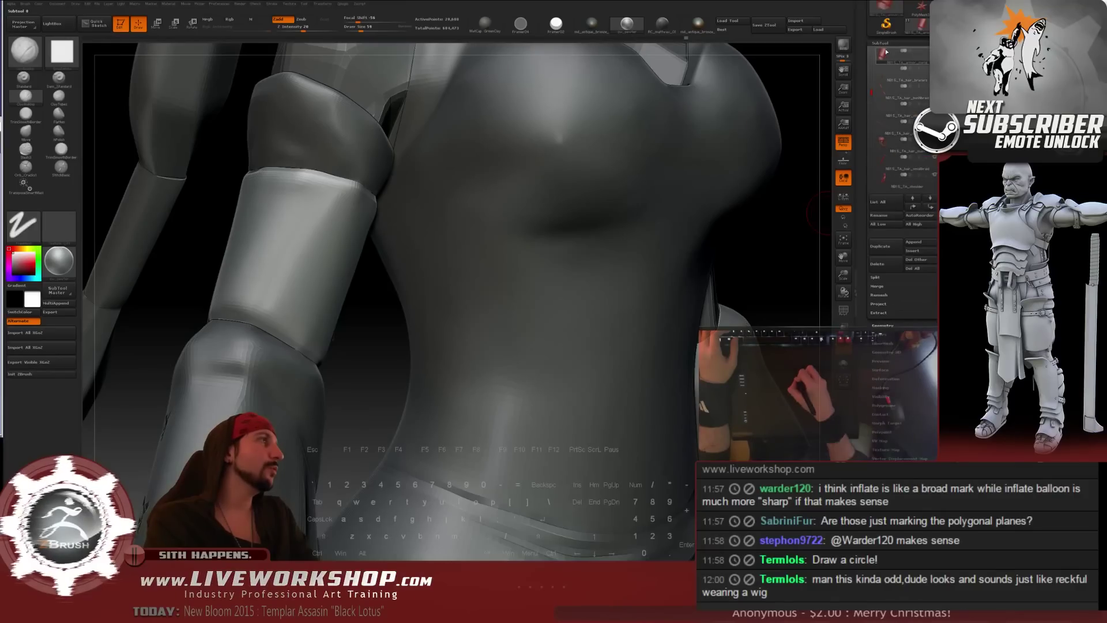
click(930, 53)
mouse_move(476, 241)
alt+mouse_down()
mouse_move(556, 233)
mouse_move(506, 242)
mouse_move(438, 231)
alt+mouse_up()
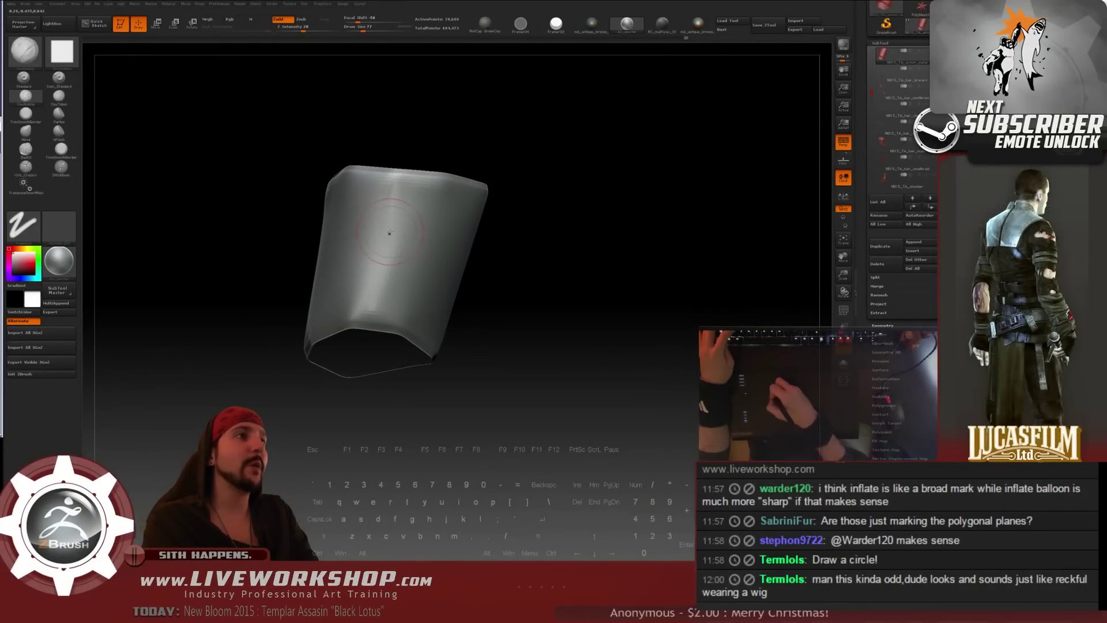
- Try short ClayBuildup strokes on the front of the isolated plate, adjusting the brush between tries, and undo them
mouse_move(555, 242)
mouse_down()
mouse_move(566, 235)
mouse_move(527, 243)
mouse_up()
mouse_move(339, 237)
mouse_down()
mouse_move(341, 278)
mouse_move(346, 243)
mouse_up()
key(ctrl+z)
key(s)
drag(503, 245, 512, 245)
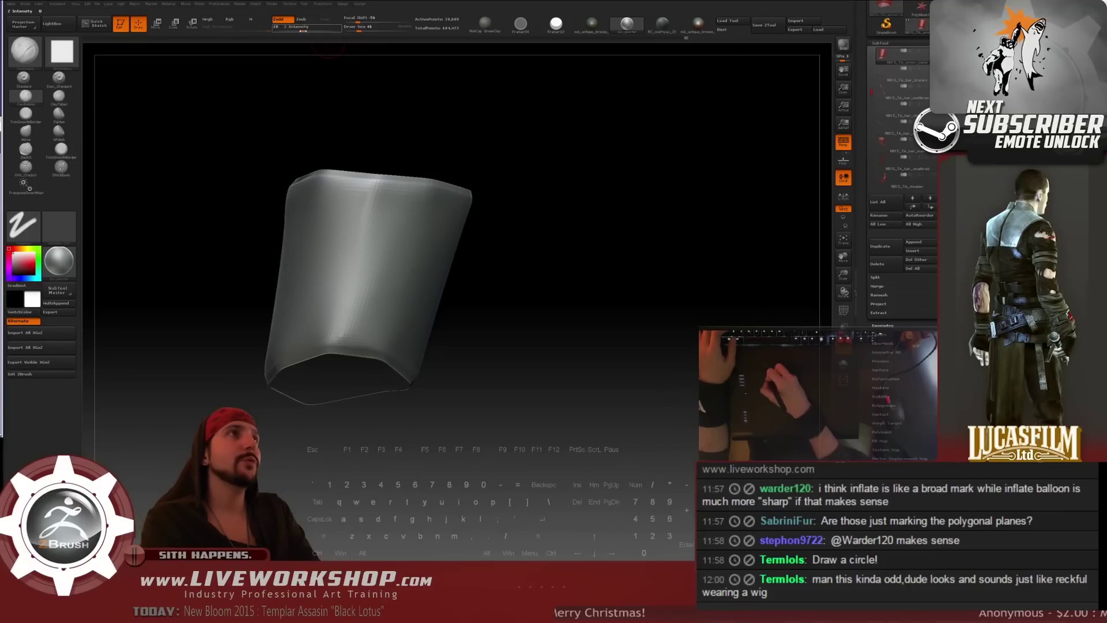
mouse_move(545, 203)
mouse_down()
mouse_move(556, 204)
mouse_move(524, 242)
mouse_up()
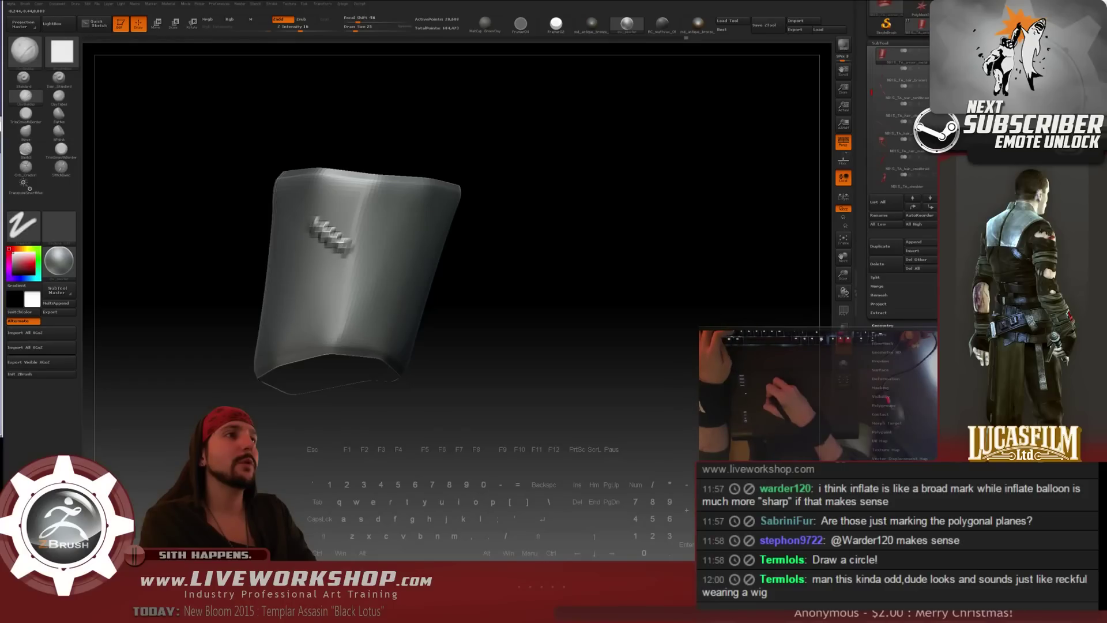
key(ctrl+z)
- Build up a raised V-shaped brow ridge across the upper front of the plate, with its arms extending outward
key(s)
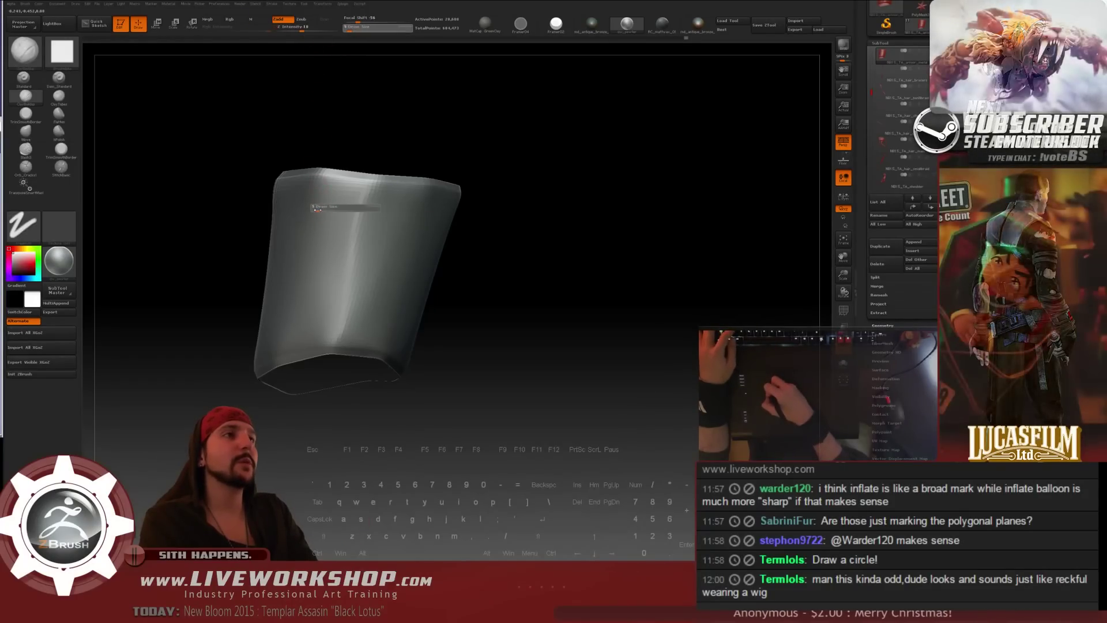
key(s)
drag(314, 240, 321, 240)
mouse_move(309, 216)
mouse_down()
mouse_move(339, 259)
mouse_move(410, 235)
mouse_up()
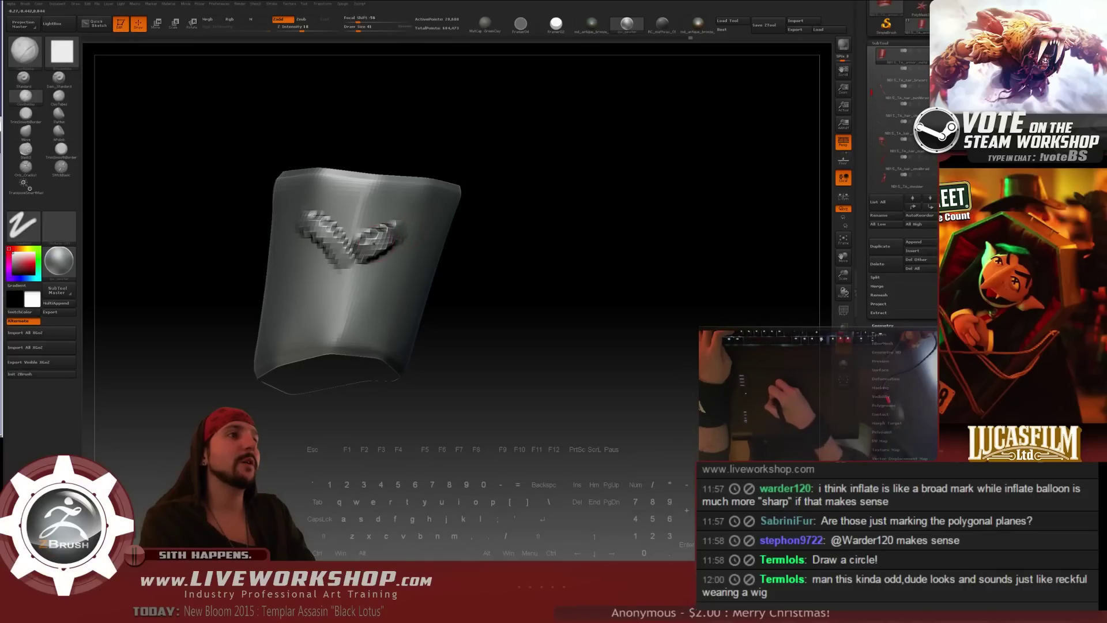
key(ctrl)
key(ctrl+z)
key(ctrl+z)
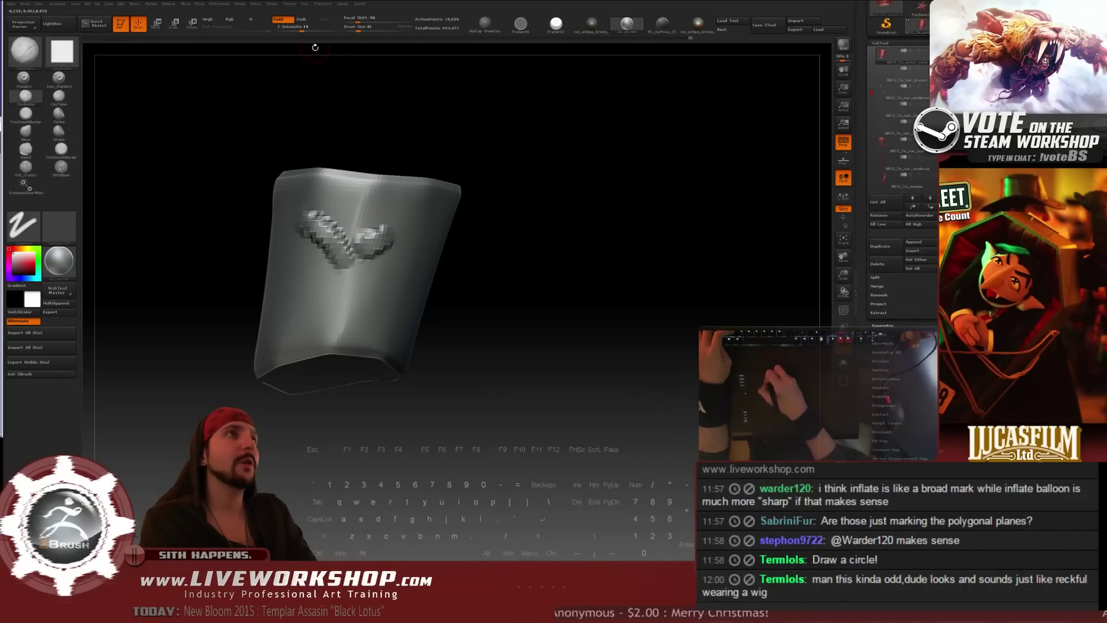
key(ctrl+shift+z)
key(ctrl+shift+z)
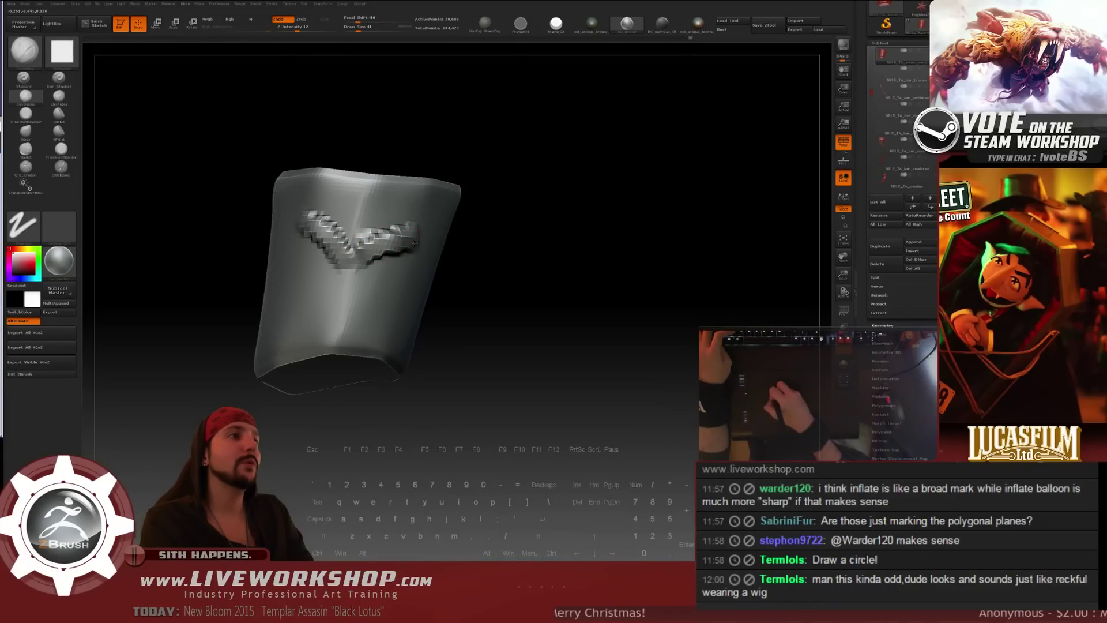
drag(459, 249, 451, 253)
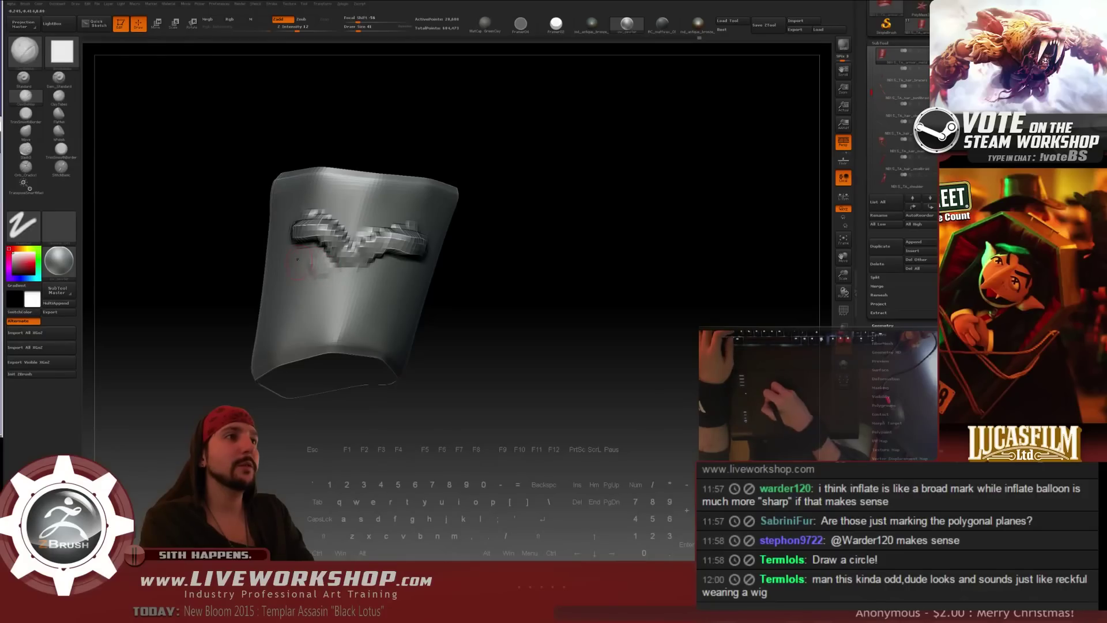
- Build up a tapering snout with a raised crossbar on the plate's center, beneath the brow ridge
mouse_move(294, 257)
mouse_down()
mouse_move(341, 311)
mouse_move(397, 277)
mouse_move(334, 286)
mouse_move(339, 334)
mouse_up()
mouse_move(358, 280)
mouse_down()
mouse_move(352, 341)
mouse_move(326, 333)
mouse_up()
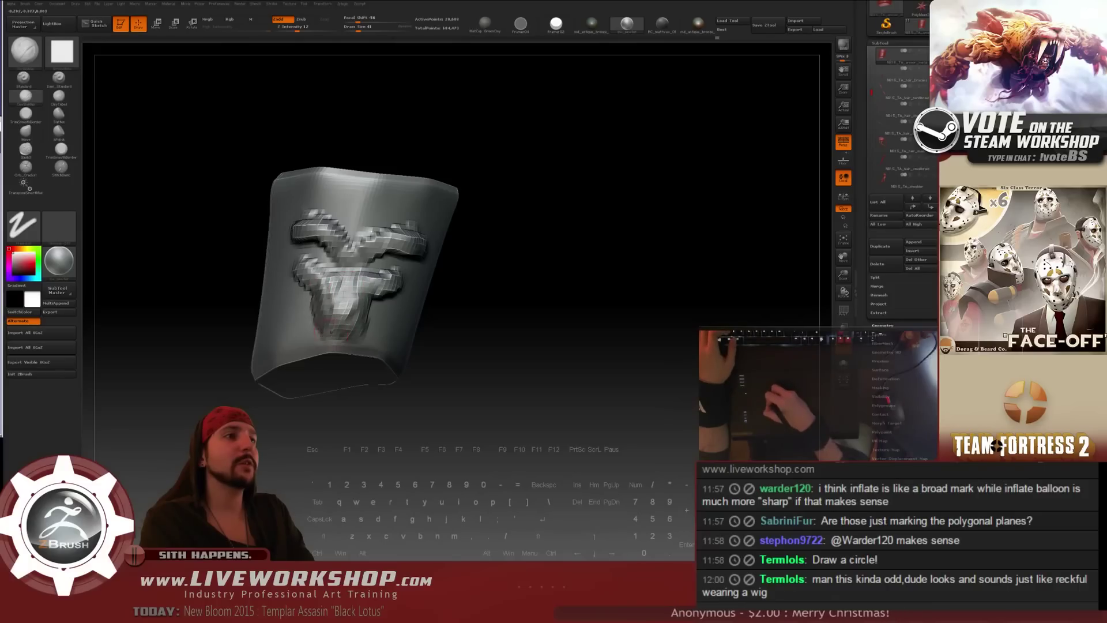
- Add arched raised strands above one brow and extend the brow ridge around the plate's side
alt+drag(470, 234, 502, 235)
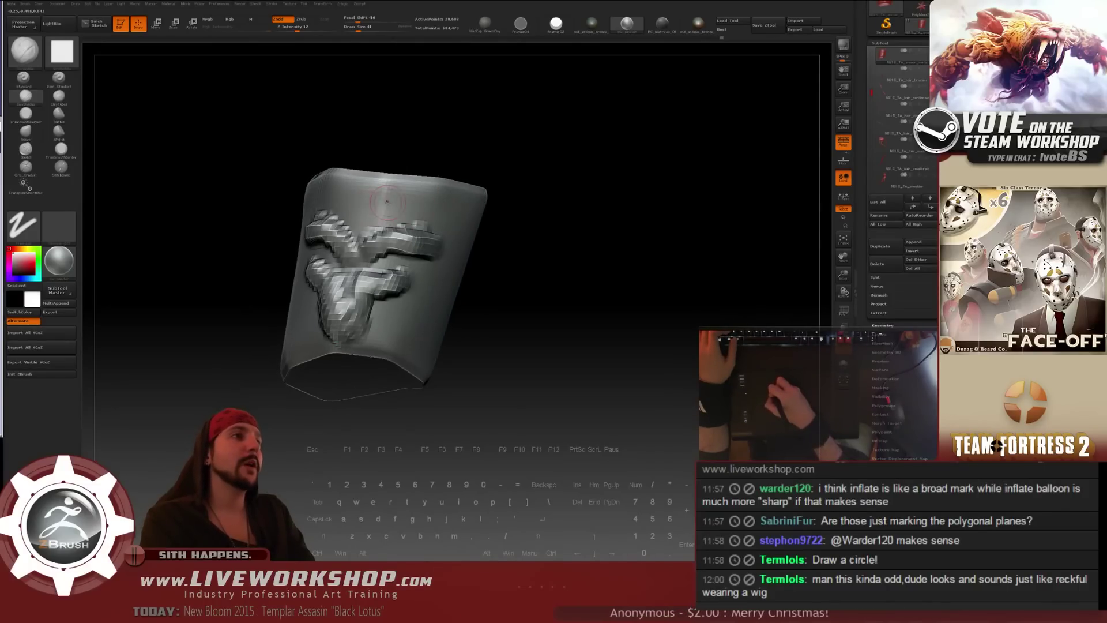
mouse_move(369, 228)
mouse_down()
mouse_move(376, 193)
mouse_move(401, 176)
mouse_move(449, 209)
mouse_up()
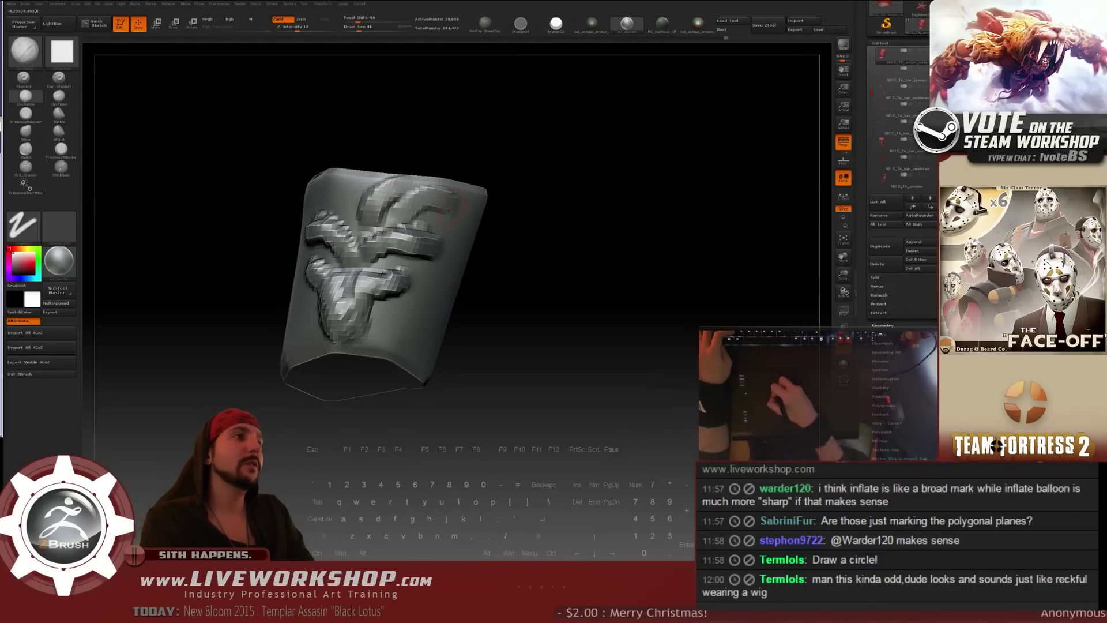
drag(542, 199, 658, 194)
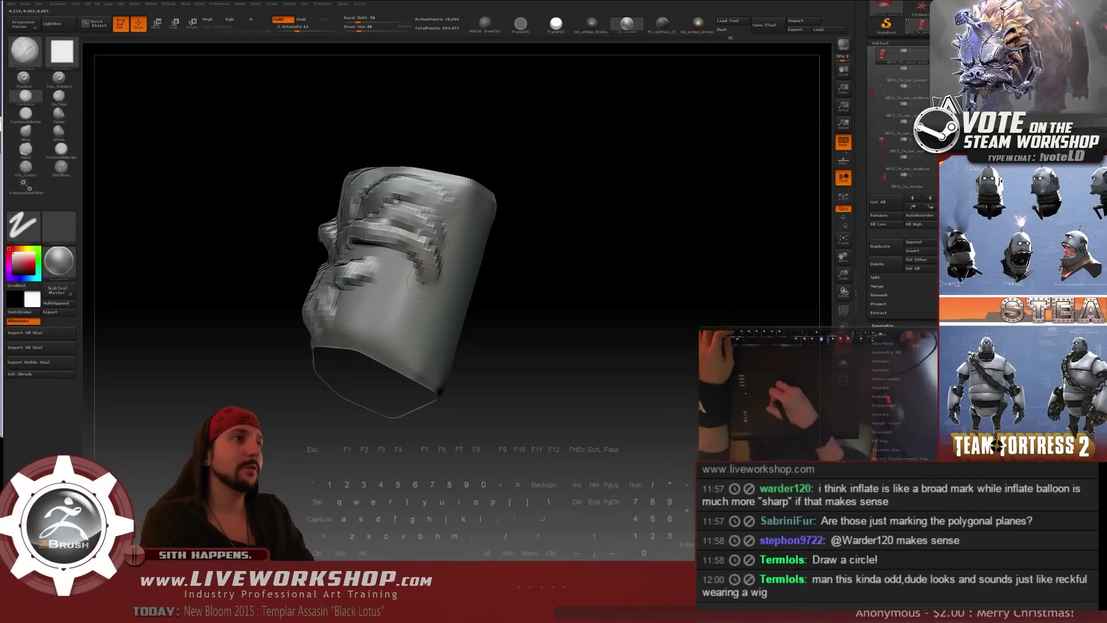
- Build up curled cheek strands on the plate's side below the brow and thicken the arched strands above it
drag(505, 279, 385, 282)
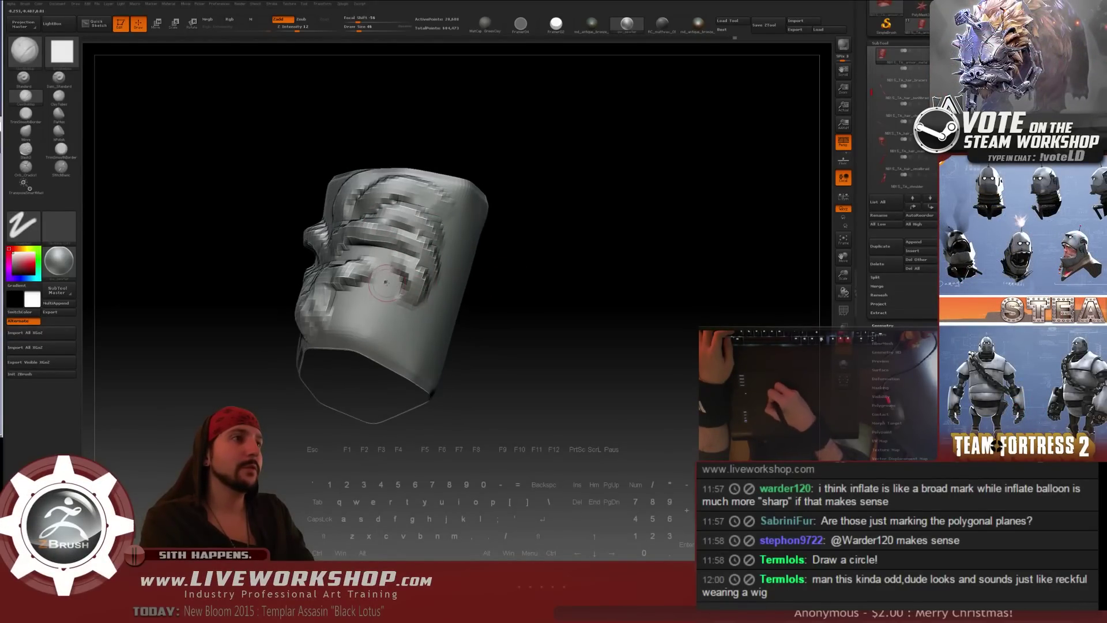
mouse_move(508, 291)
mouse_down()
mouse_move(391, 296)
mouse_move(447, 222)
mouse_up()
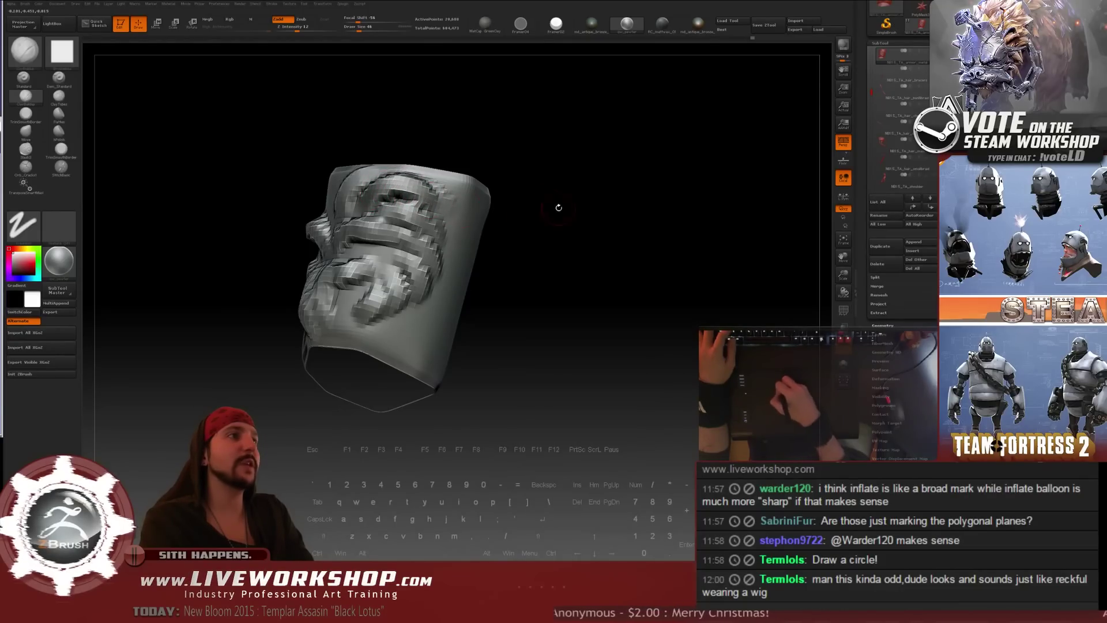
drag(556, 207, 325, 187)
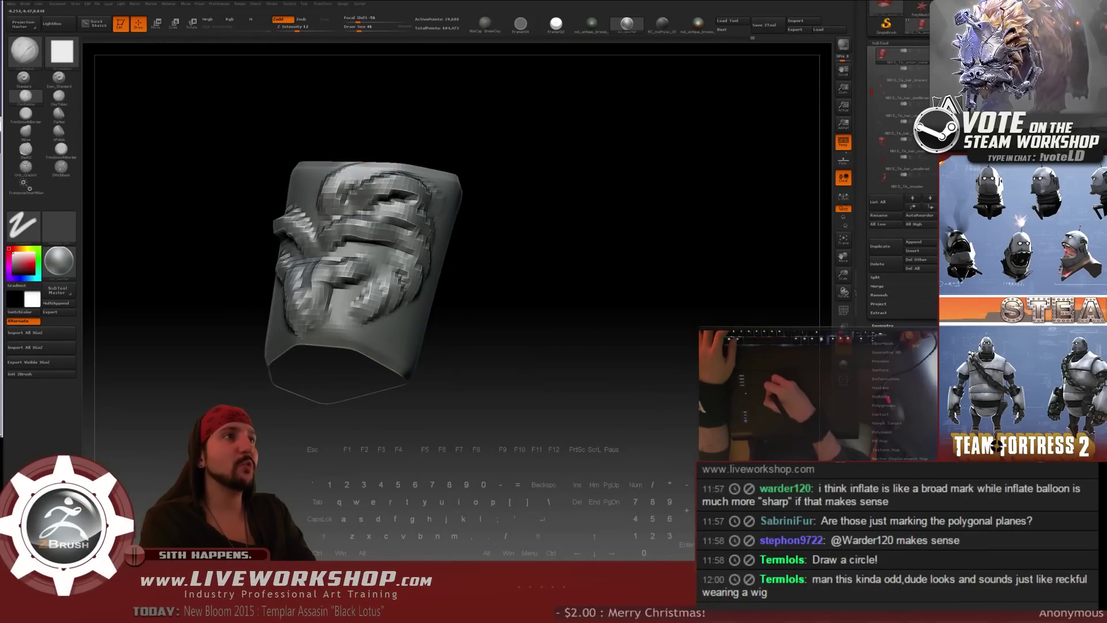
drag(527, 209, 501, 238)
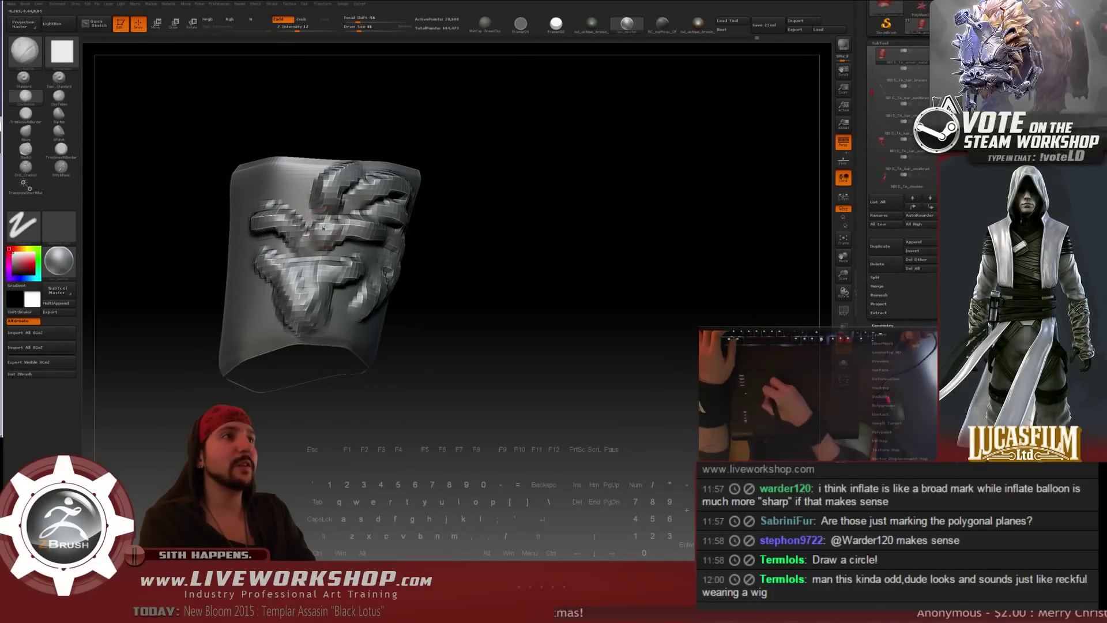
drag(413, 231, 356, 235)
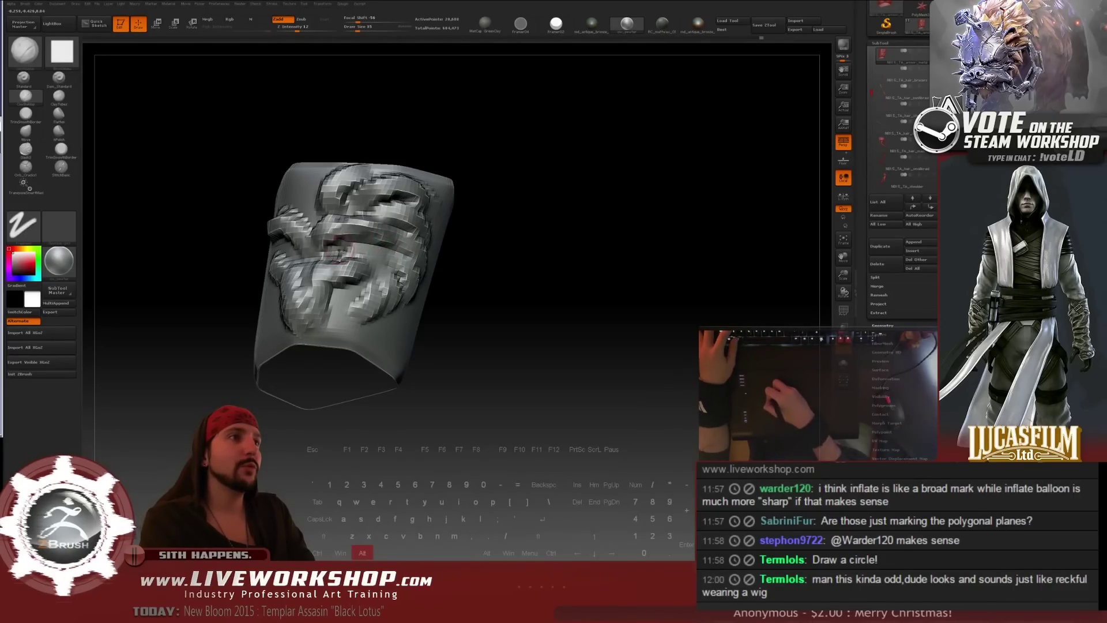
- Lower the brush's Z Intensity to 5 and deepen the recesses between the brow, snout and cheek forms
drag(295, 29, 289, 28)
mouse_move(487, 175)
mouse_down()
mouse_move(543, 204)
mouse_move(548, 223)
mouse_move(571, 237)
mouse_up()
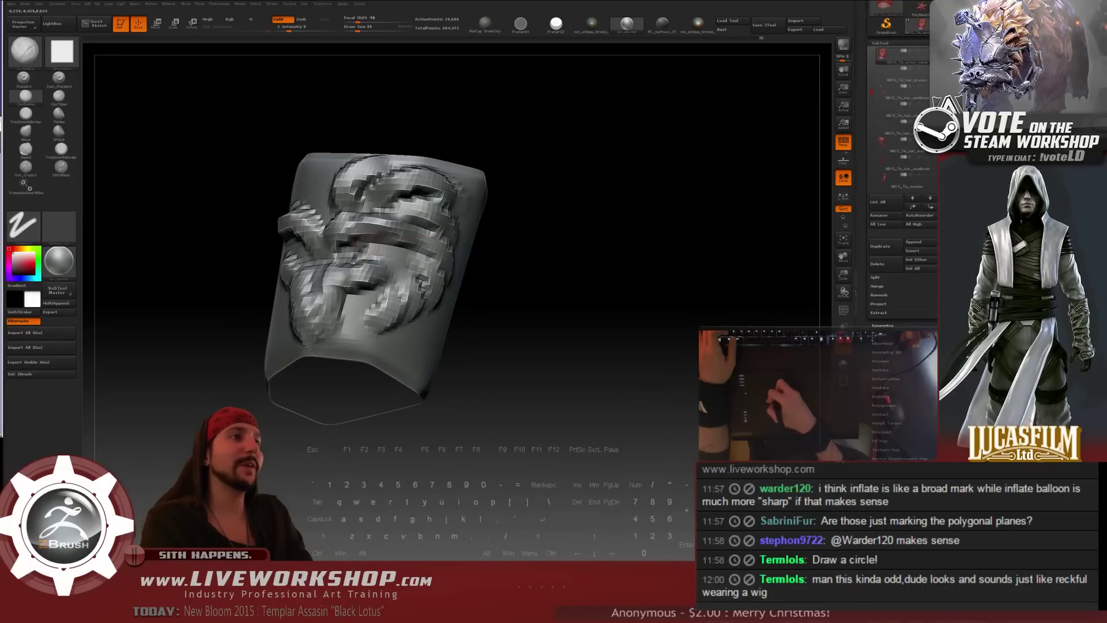
alt+drag(384, 260, 346, 263)
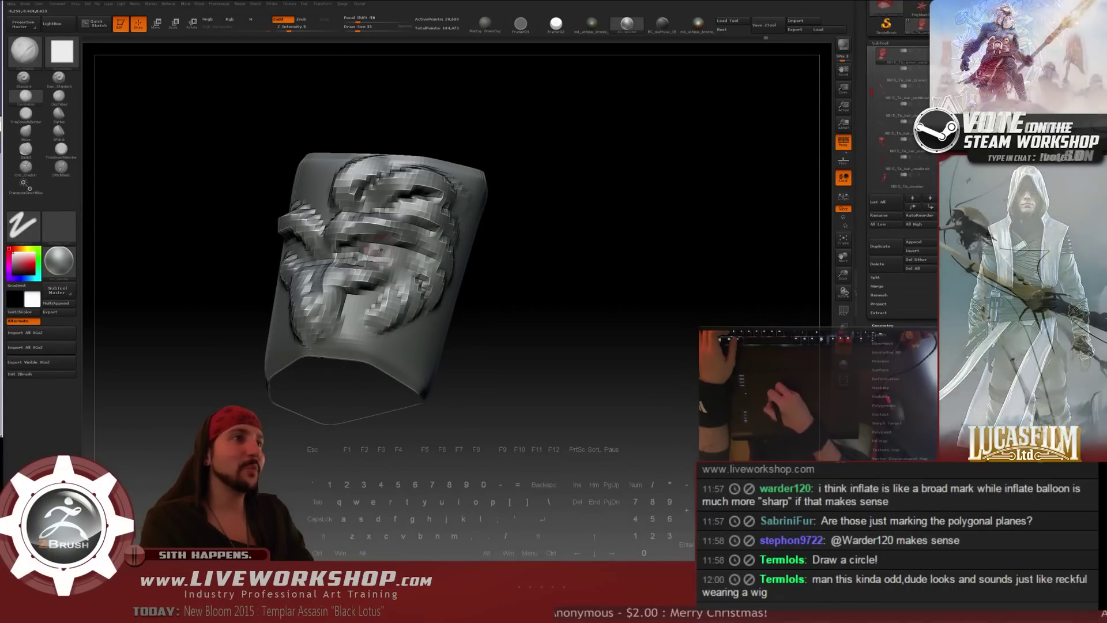
drag(495, 262, 536, 268)
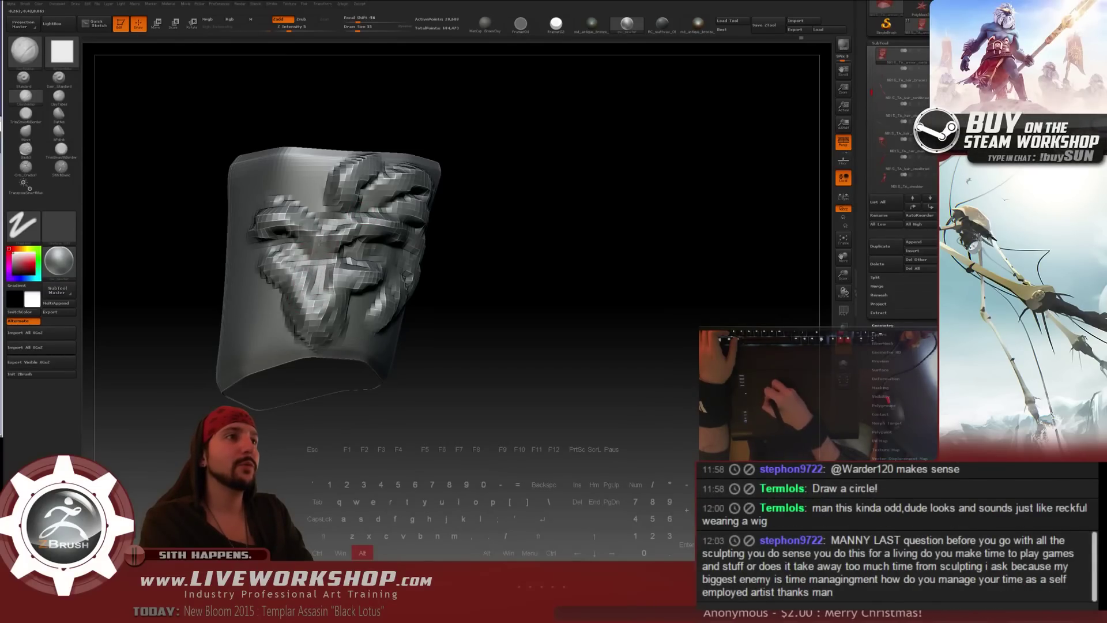
mouse_move(475, 277)
mouse_down()
mouse_move(512, 262)
mouse_move(512, 232)
mouse_move(529, 262)
mouse_up()
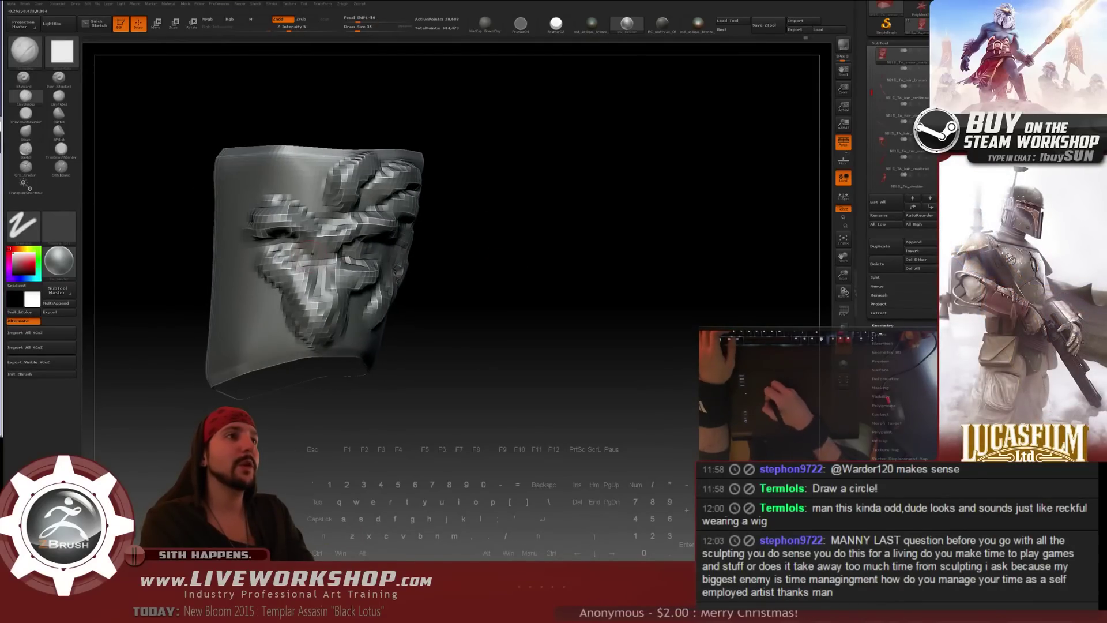
- Refine the central snout into a long muzzle and shape a flared nose at its lower tip
mouse_move(323, 263)
mouse_down()
mouse_move(326, 291)
mouse_move(314, 243)
mouse_move(312, 308)
mouse_move(330, 309)
mouse_move(333, 323)
mouse_up()
key(s)
drag(446, 308, 470, 306)
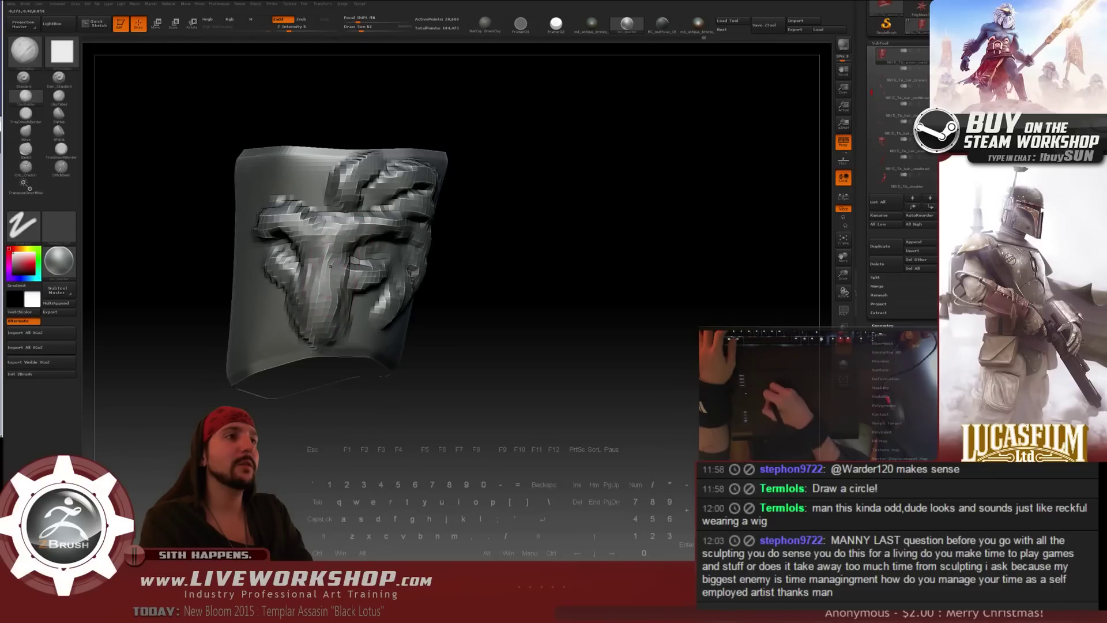
mouse_move(326, 271)
alt+mouse_down()
mouse_move(323, 311)
mouse_move(321, 268)
alt+mouse_up()
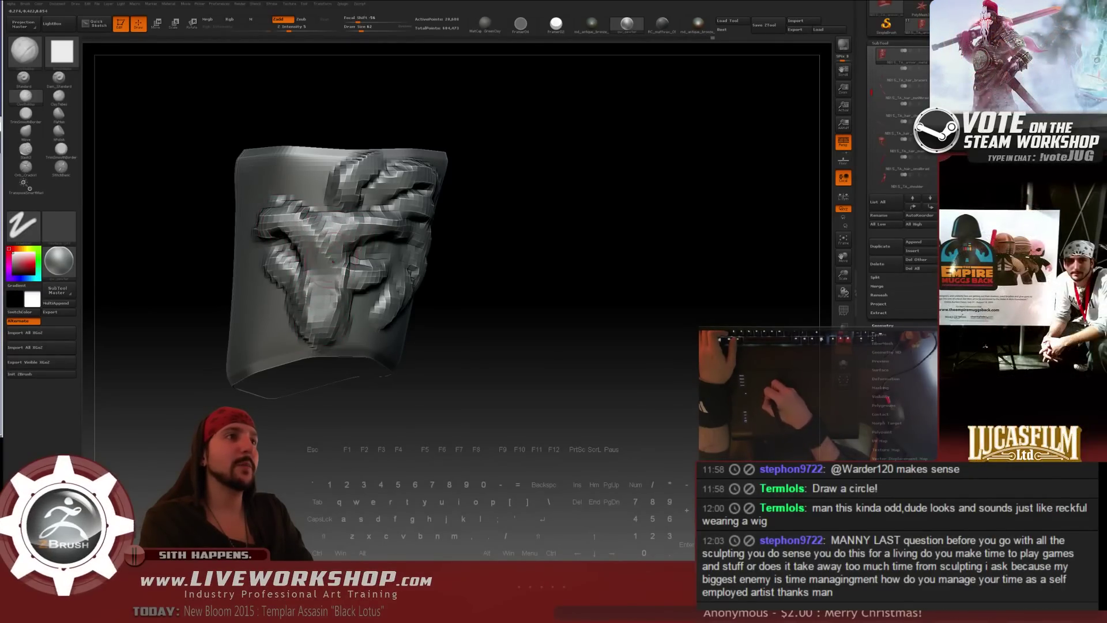
mouse_move(324, 271)
mouse_down()
mouse_move(323, 306)
mouse_move(354, 328)
mouse_move(438, 328)
mouse_up()
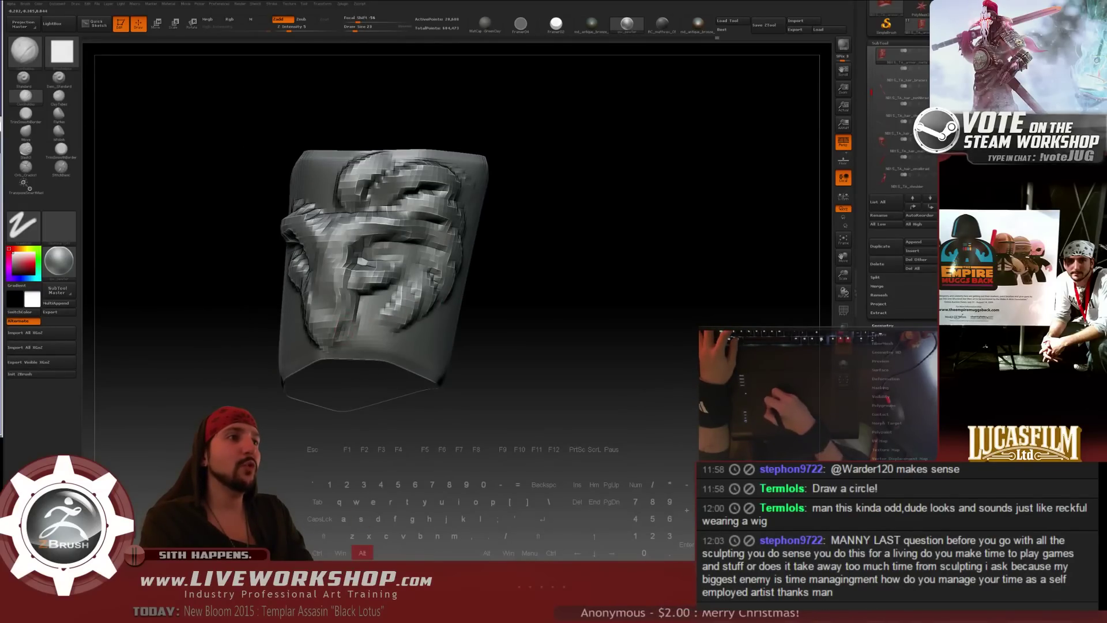
drag(385, 330, 426, 331)
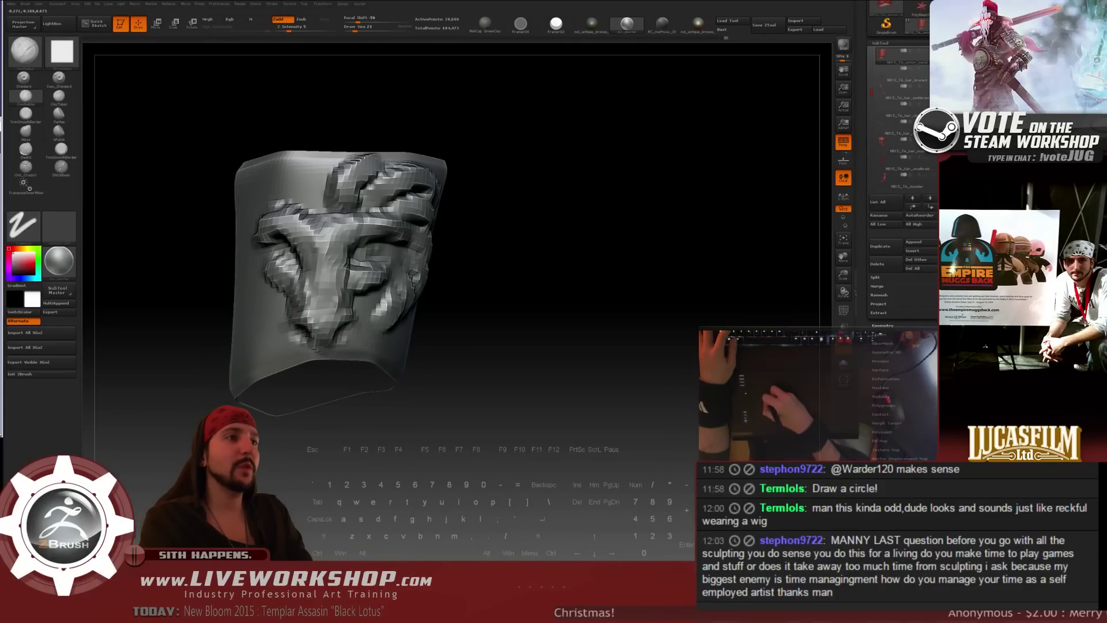
- Adjust the brush size and shape a raised eye form beneath the brow, beside the muzzle
key(s)
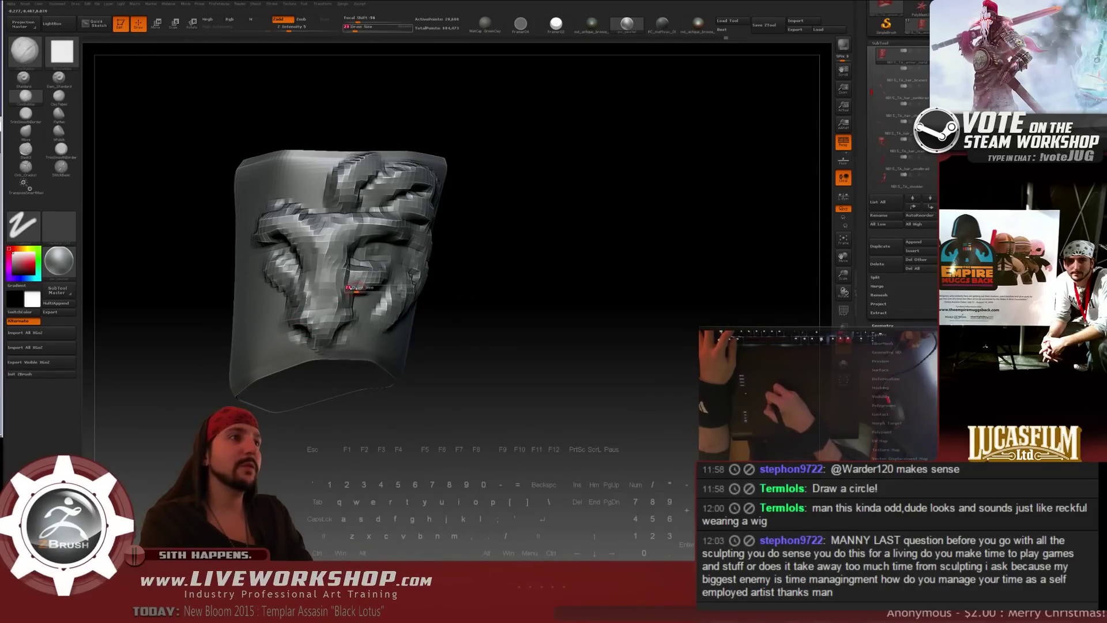
key(s)
key(s)
drag(359, 286, 363, 287)
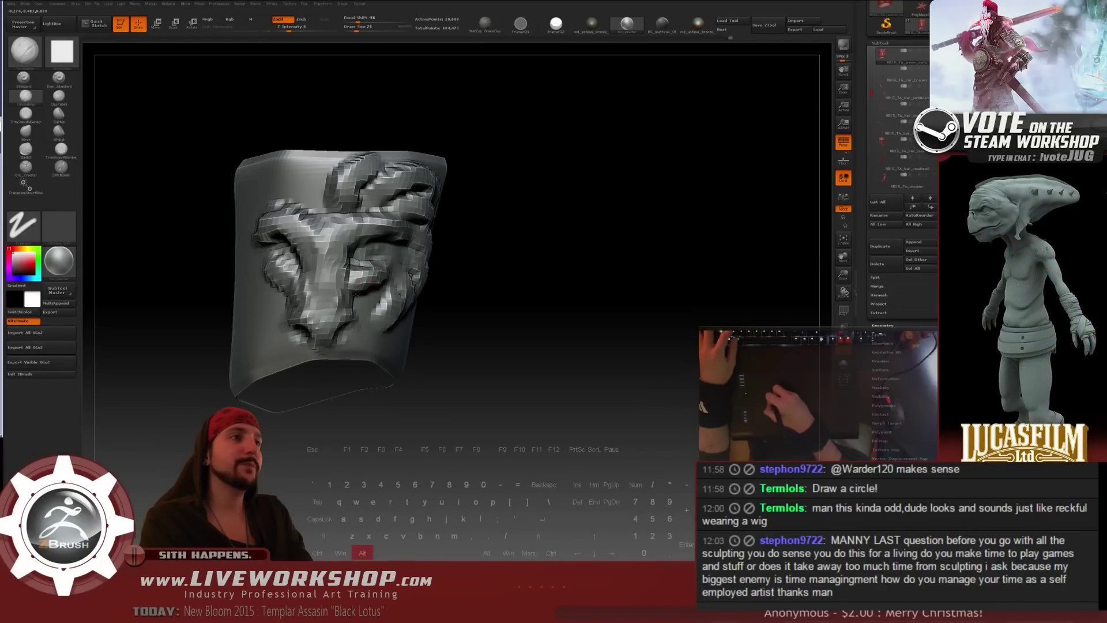
drag(412, 271, 344, 297)
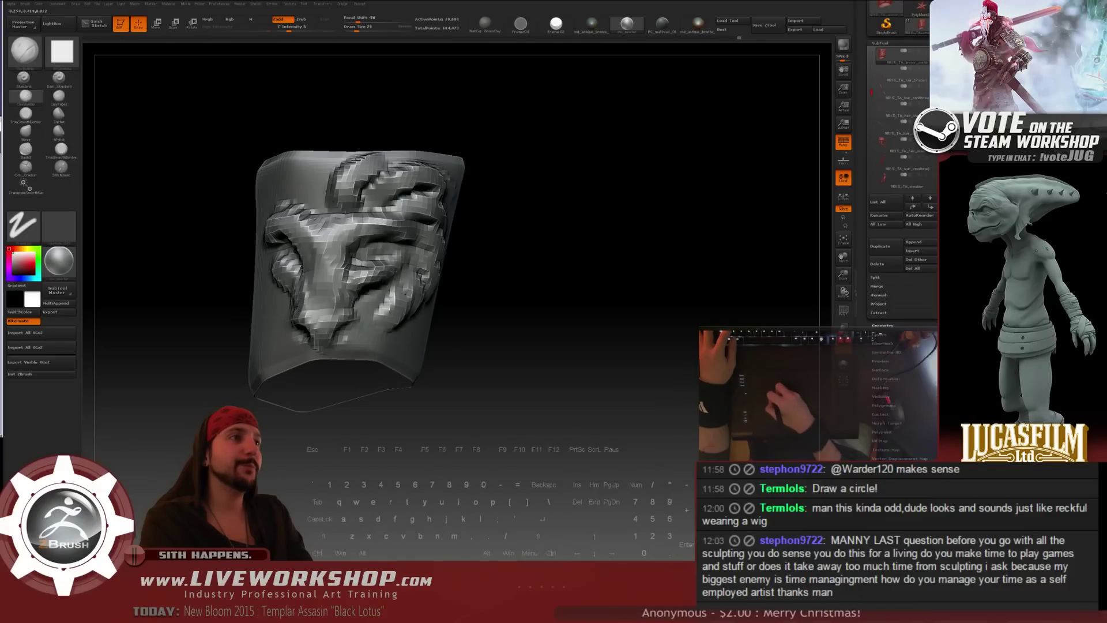
- Carve grooves into the brow and cheek forms on the plate's side, splitting them into separate strands
mouse_move(538, 302)
mouse_down()
mouse_move(487, 292)
mouse_move(461, 230)
mouse_move(457, 292)
mouse_move(533, 299)
mouse_move(404, 240)
mouse_up()
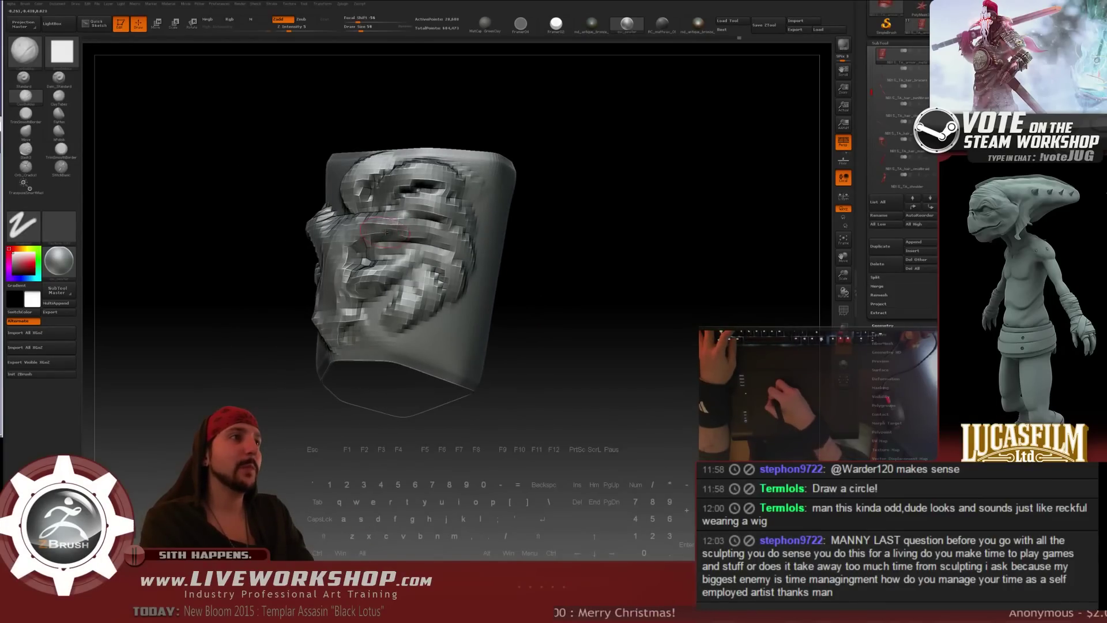
drag(572, 212, 531, 205)
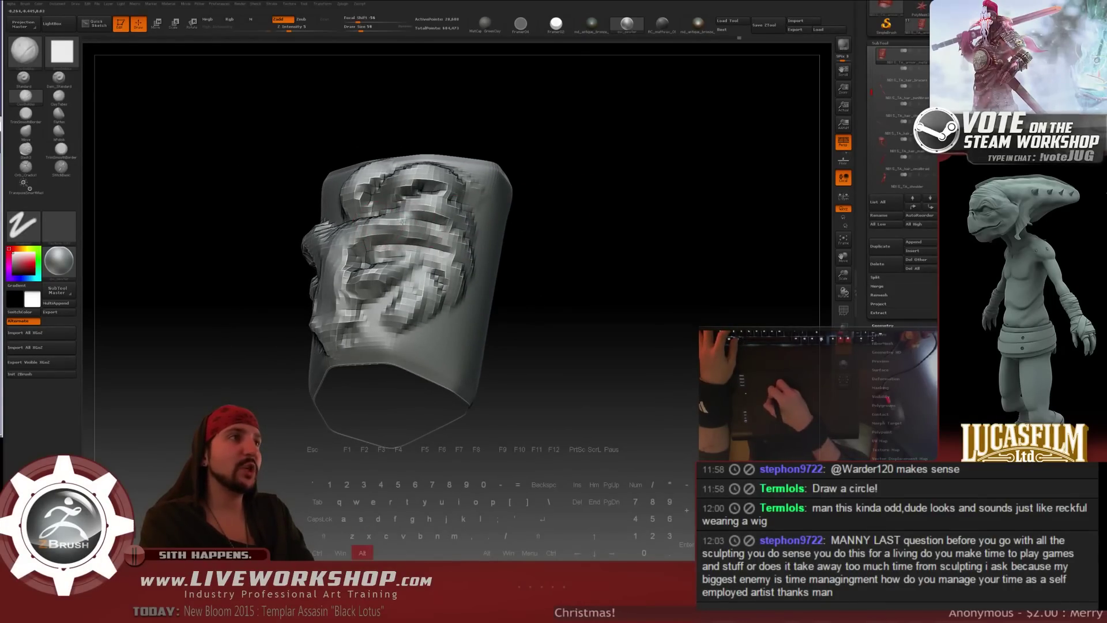
alt+drag(413, 232, 403, 233)
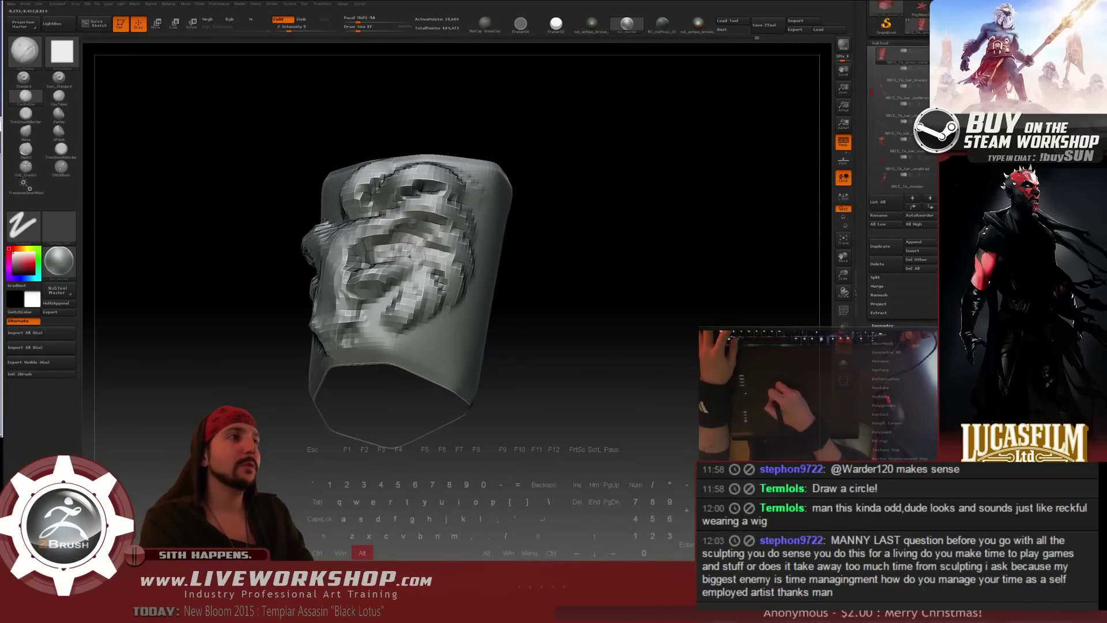
alt+drag(405, 269, 375, 272)
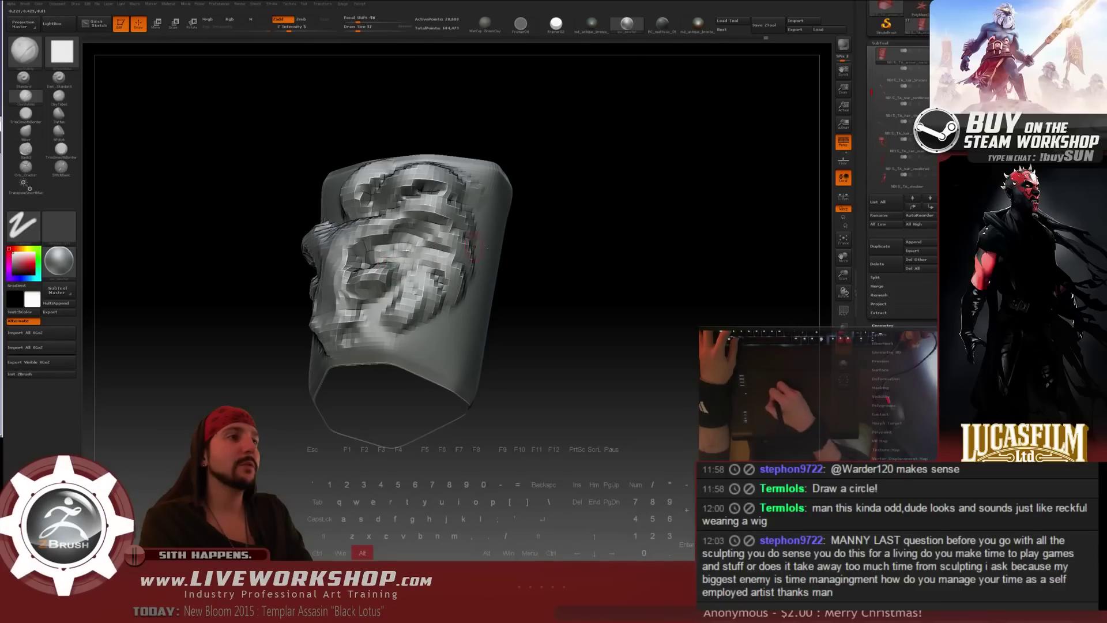
mouse_move(531, 245)
alt+mouse_down()
mouse_move(544, 186)
mouse_move(536, 162)
mouse_move(528, 381)
mouse_move(578, 235)
mouse_move(559, 230)
mouse_move(556, 272)
mouse_move(557, 258)
mouse_move(576, 257)
alt+mouse_up()
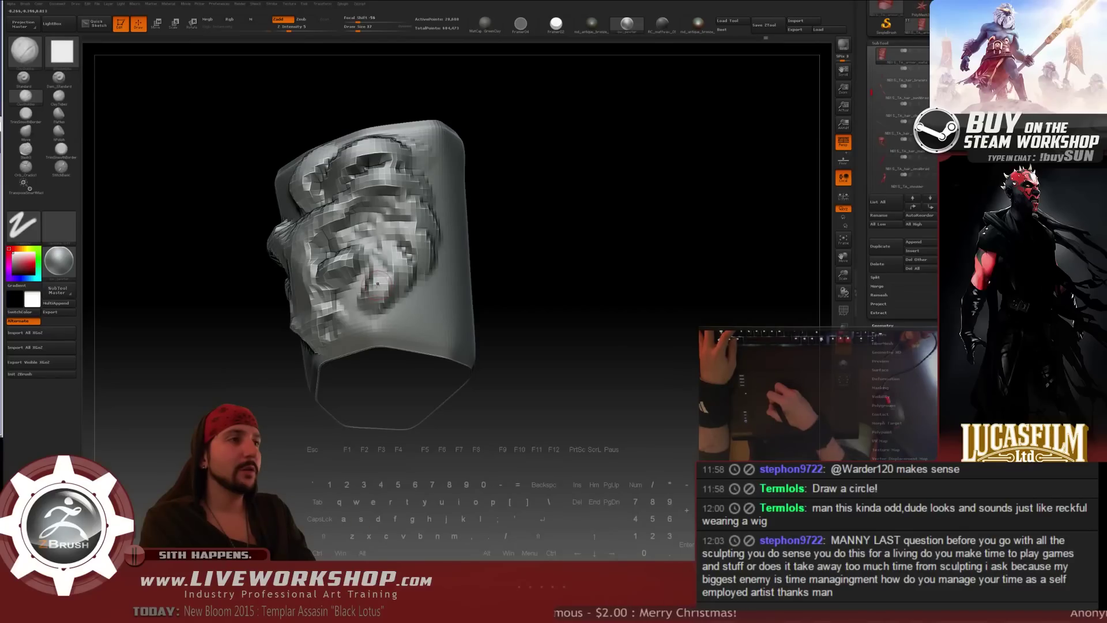
key([)
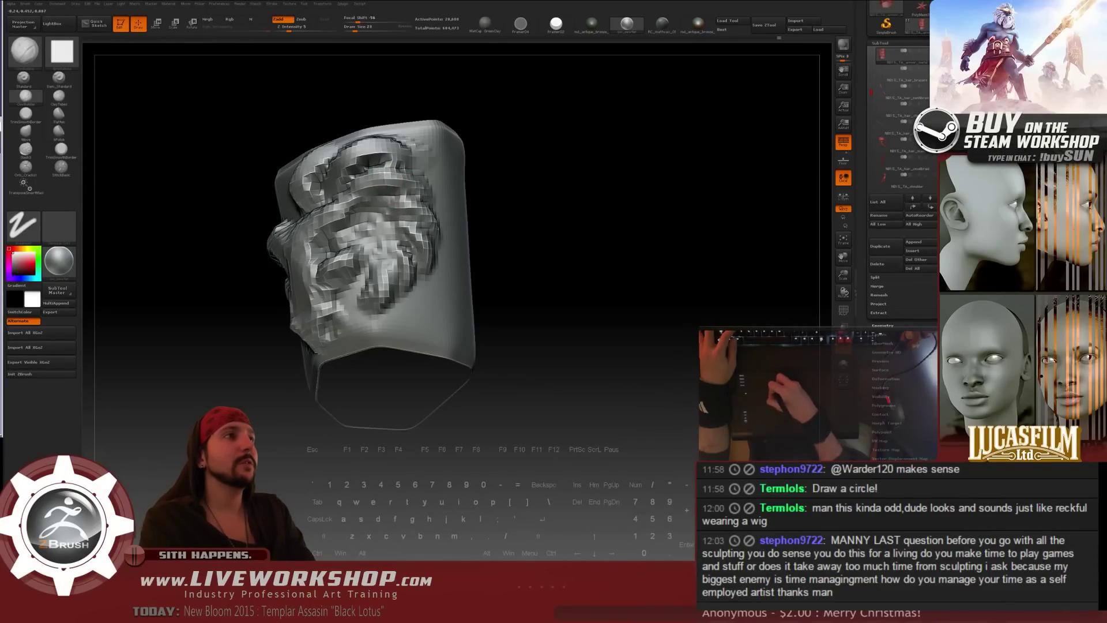
- Build up long strands sweeping back from the brow around the plate's side and curving downward
mouse_move(375, 188)
mouse_down()
mouse_move(576, 198)
mouse_move(398, 182)
mouse_up()
drag(600, 190, 556, 203)
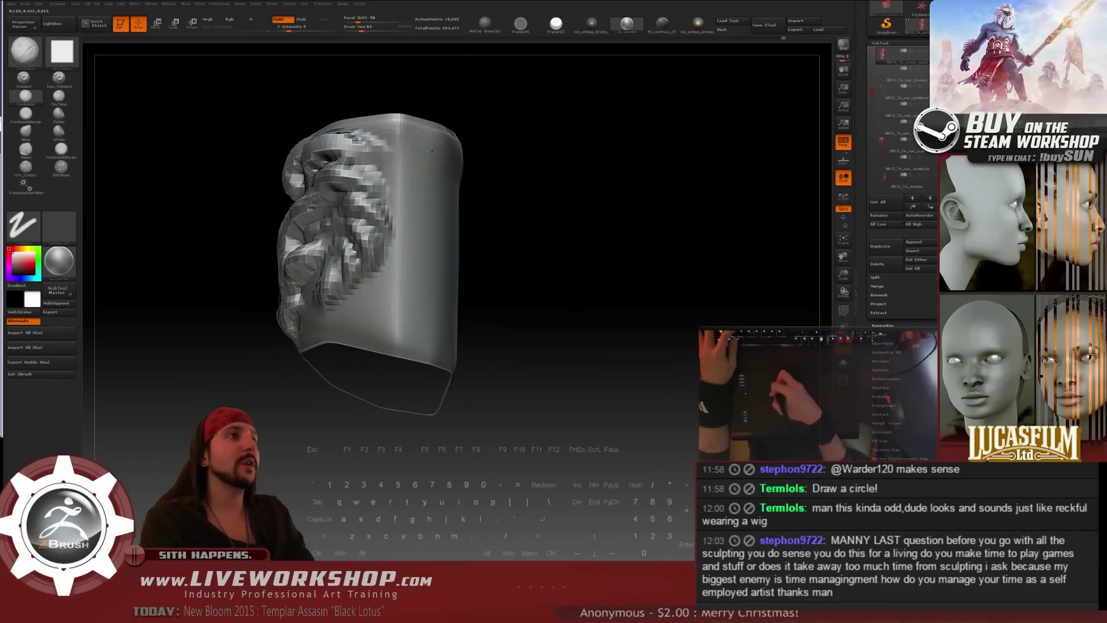
key(s)
drag(389, 152, 399, 151)
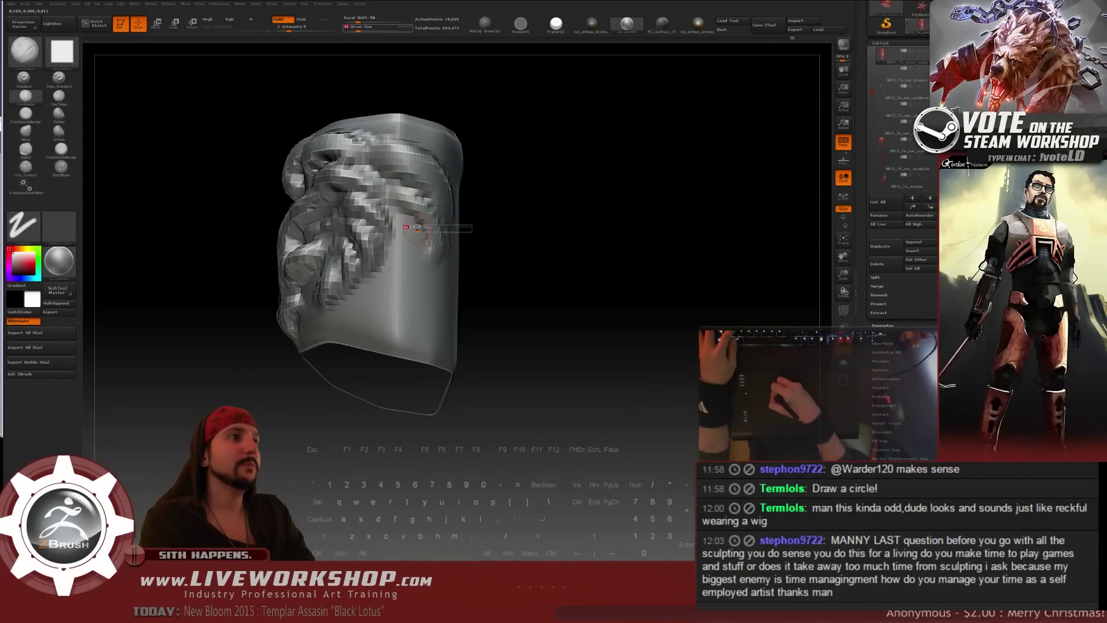
drag(417, 227, 428, 227)
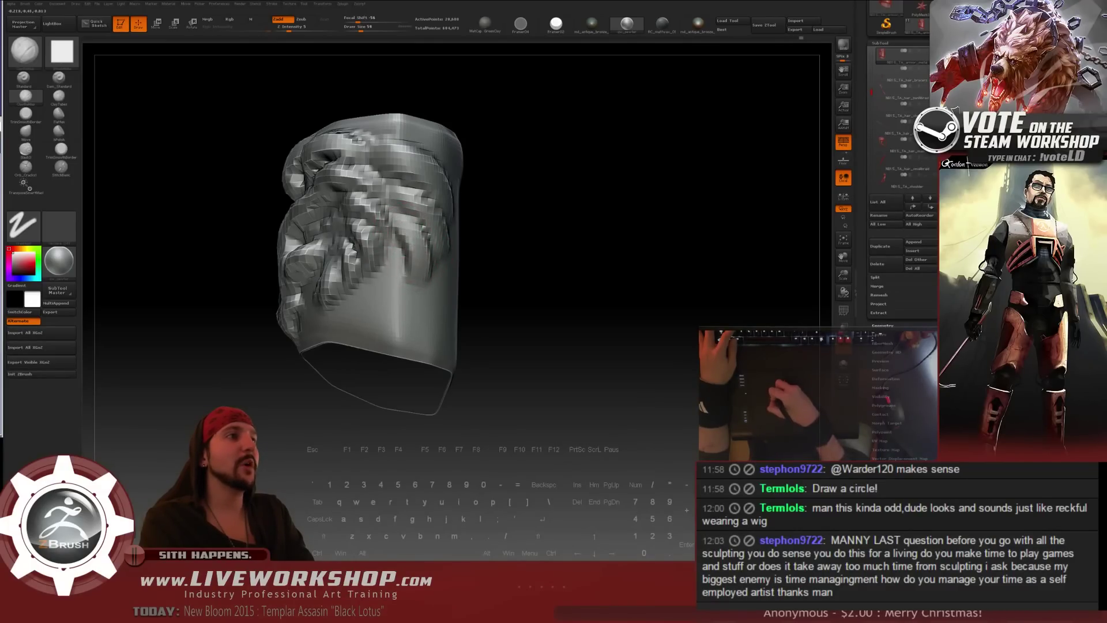
- Deepen the gaps between the side strands and thicken the lower ends of the cheek strands
drag(501, 230, 479, 227)
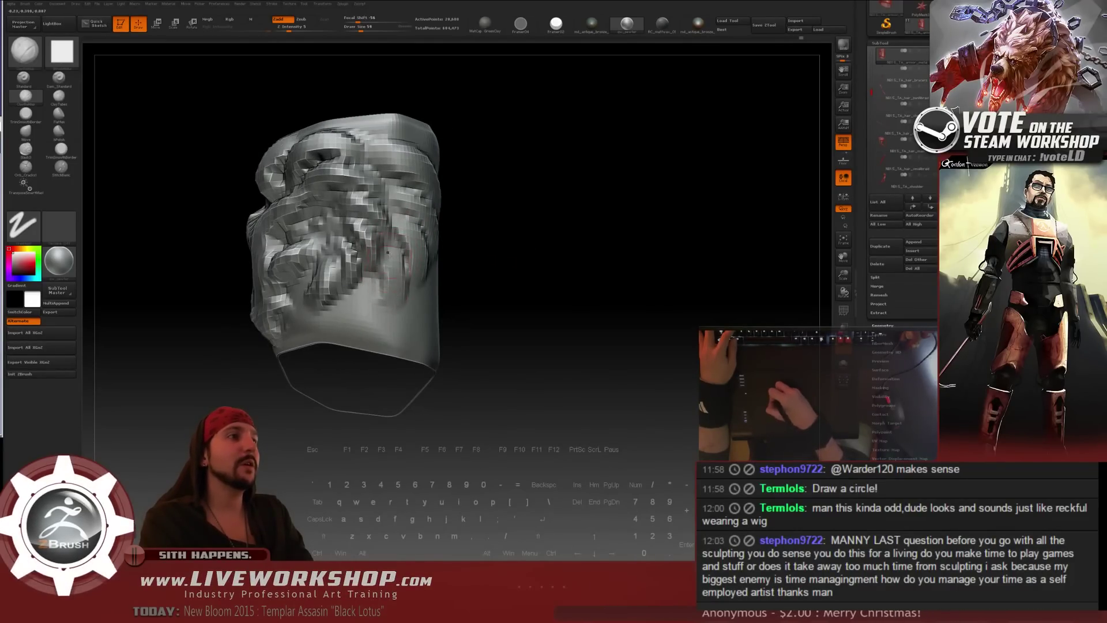
alt+drag(512, 252, 543, 138)
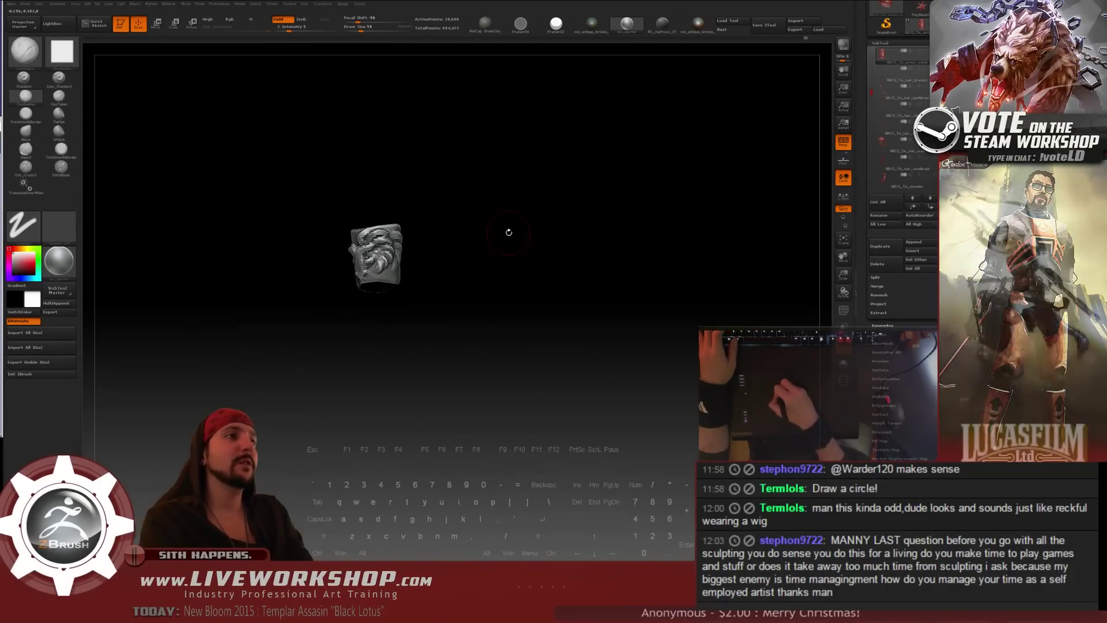
alt+drag(509, 232, 387, 252)
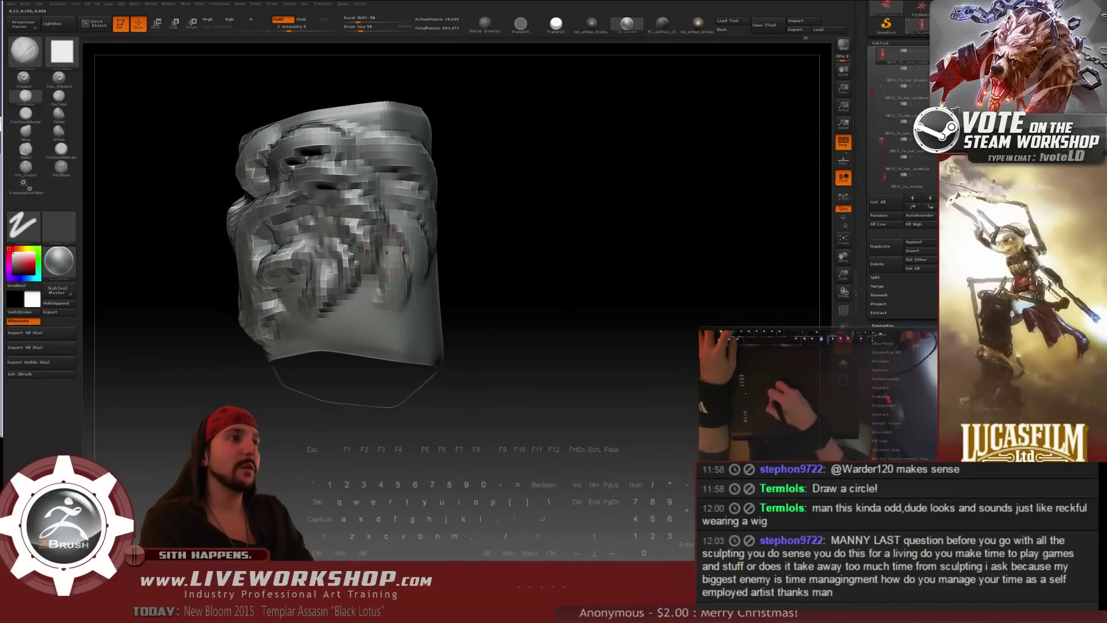
drag(506, 262, 425, 253)
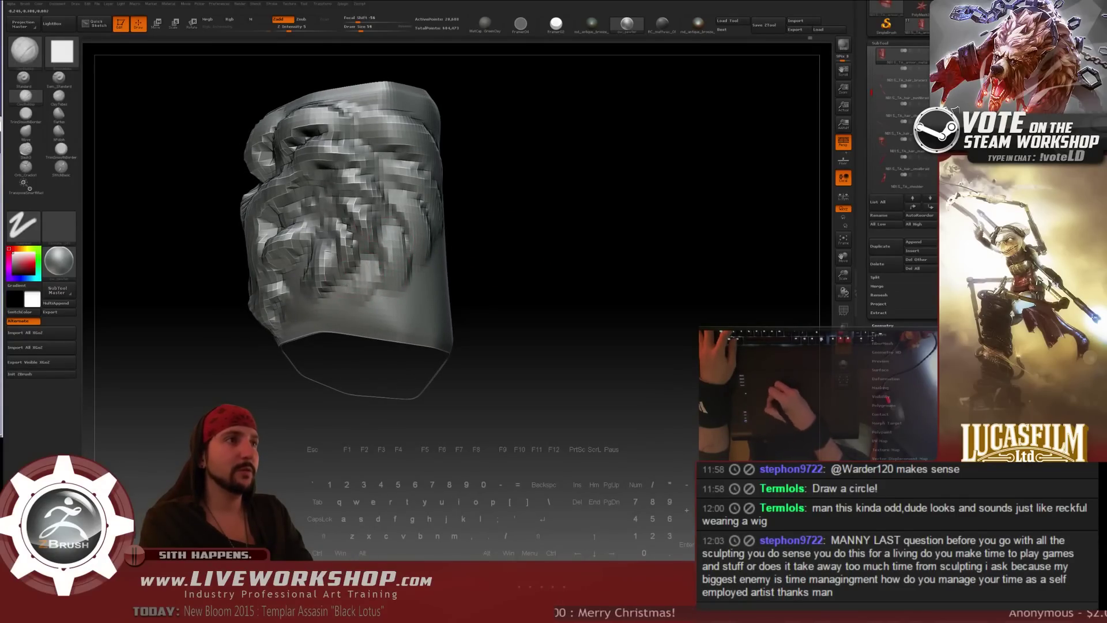
drag(542, 156, 366, 254)
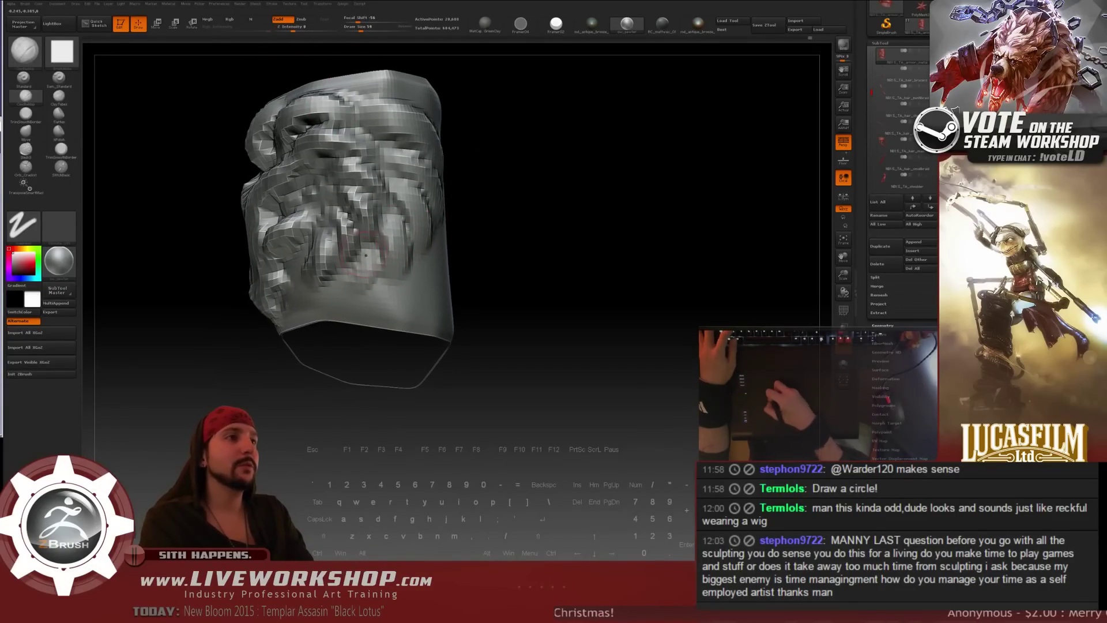
drag(474, 257, 526, 262)
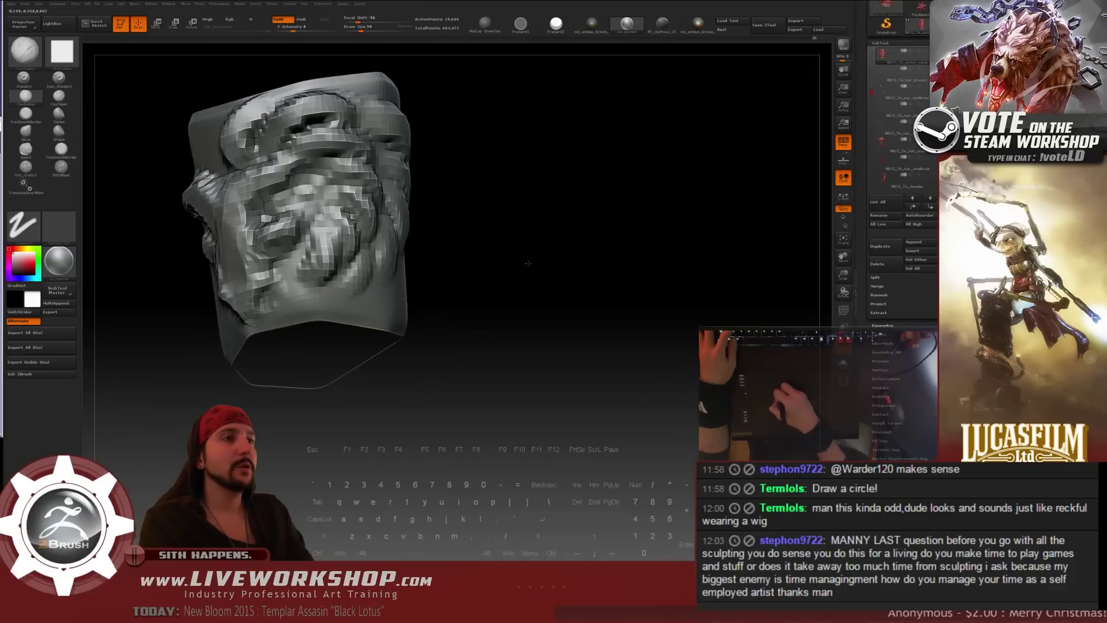
- Build up a raised border band along the plate's lower edge, from beneath the cheek around to the back
drag(438, 299, 413, 296)
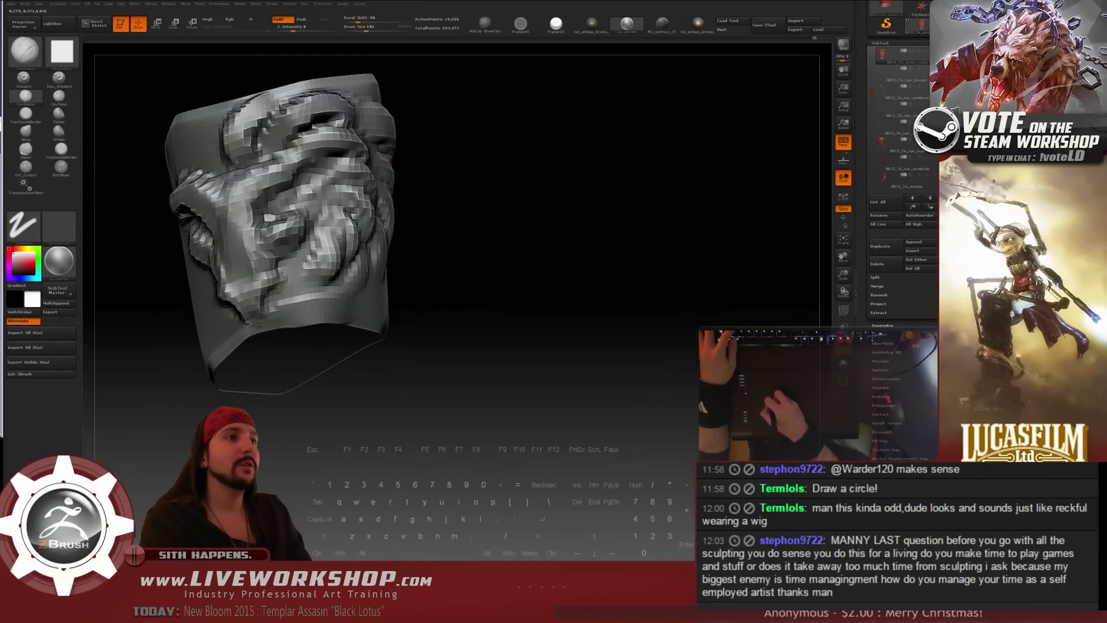
drag(413, 296, 326, 312)
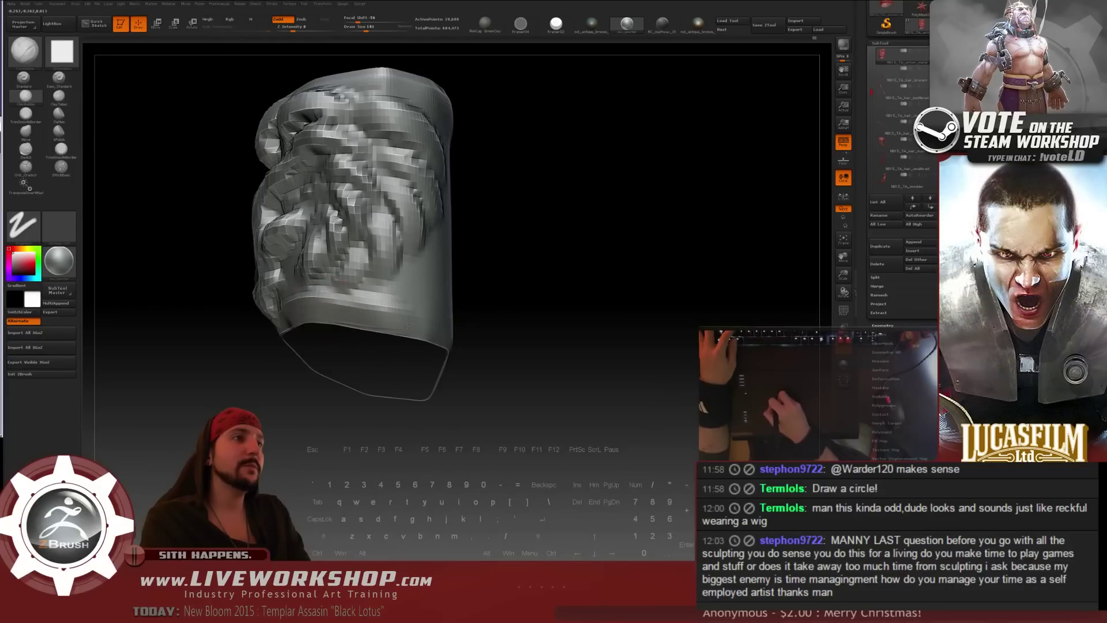
drag(386, 311, 481, 317)
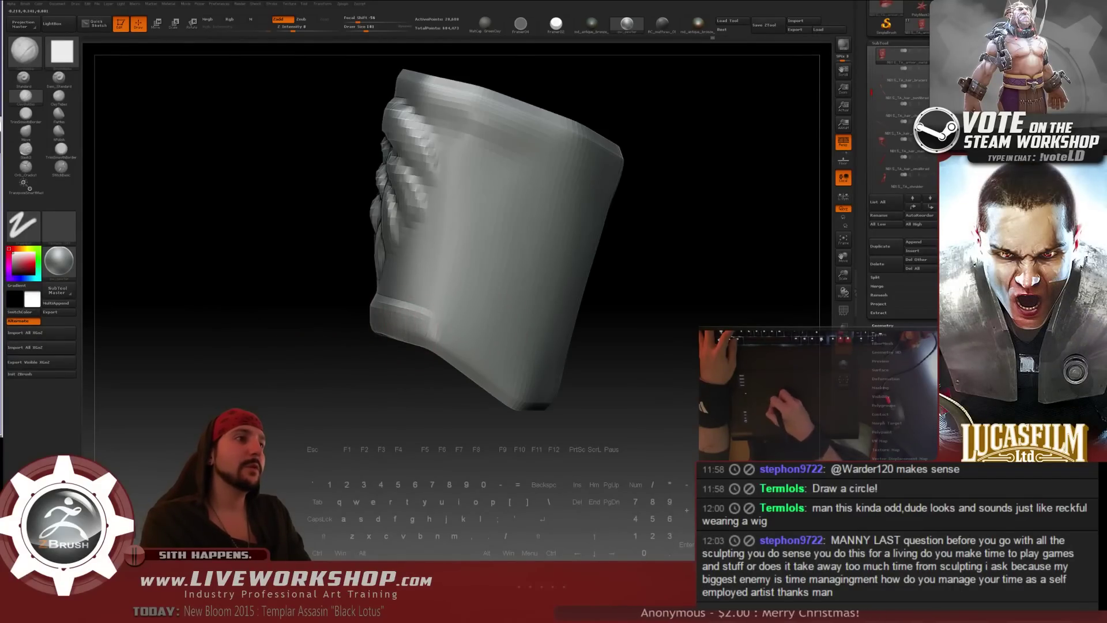
drag(558, 354, 385, 310)
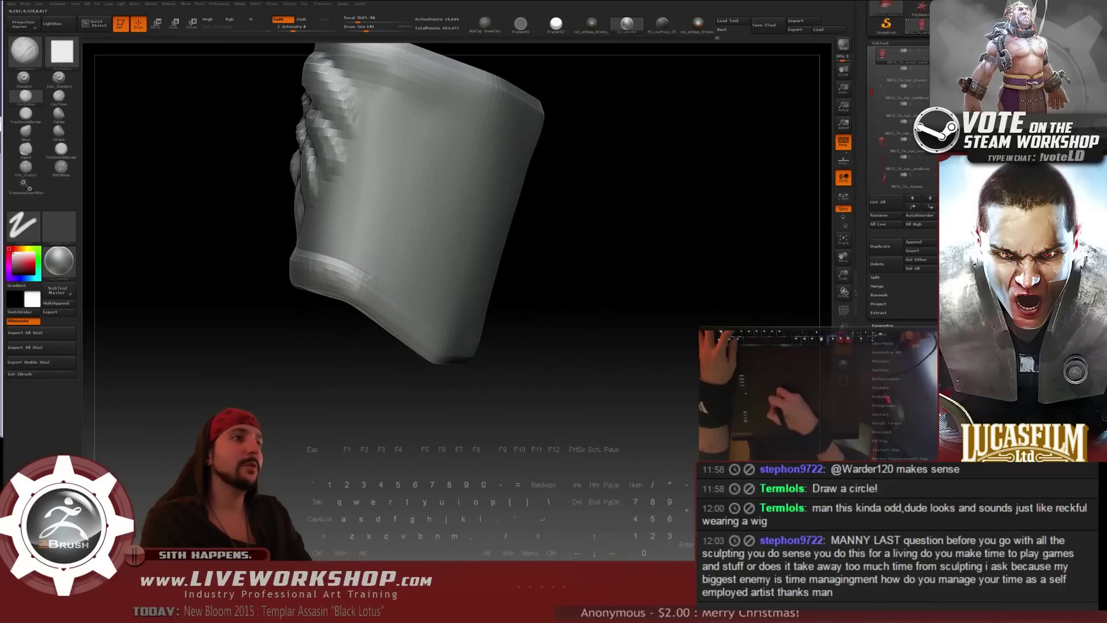
drag(582, 297, 505, 275)
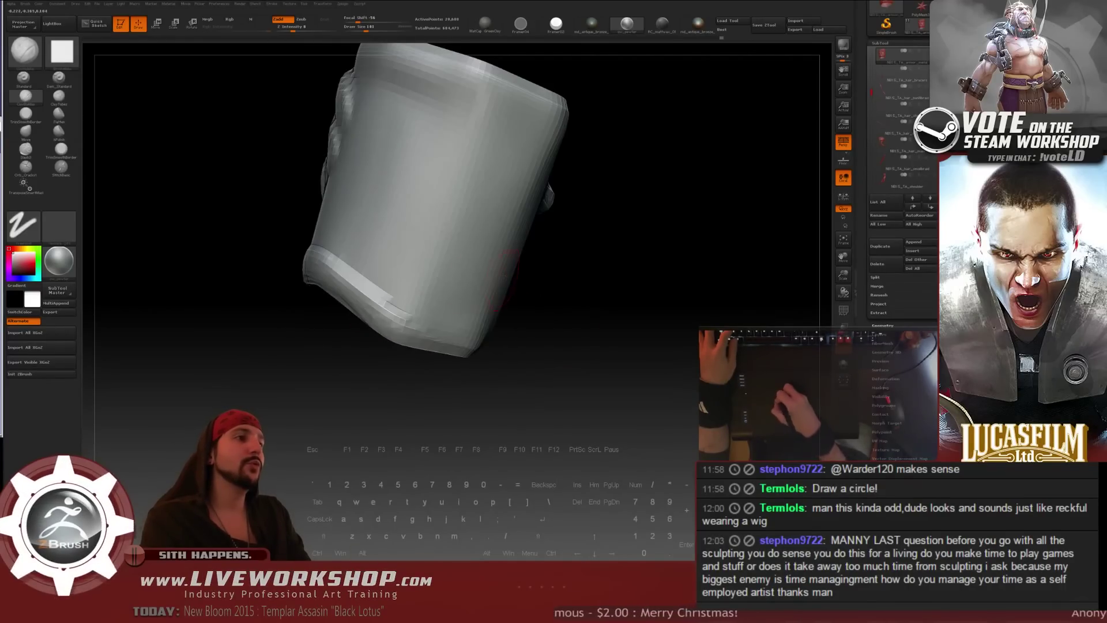
drag(557, 341, 366, 322)
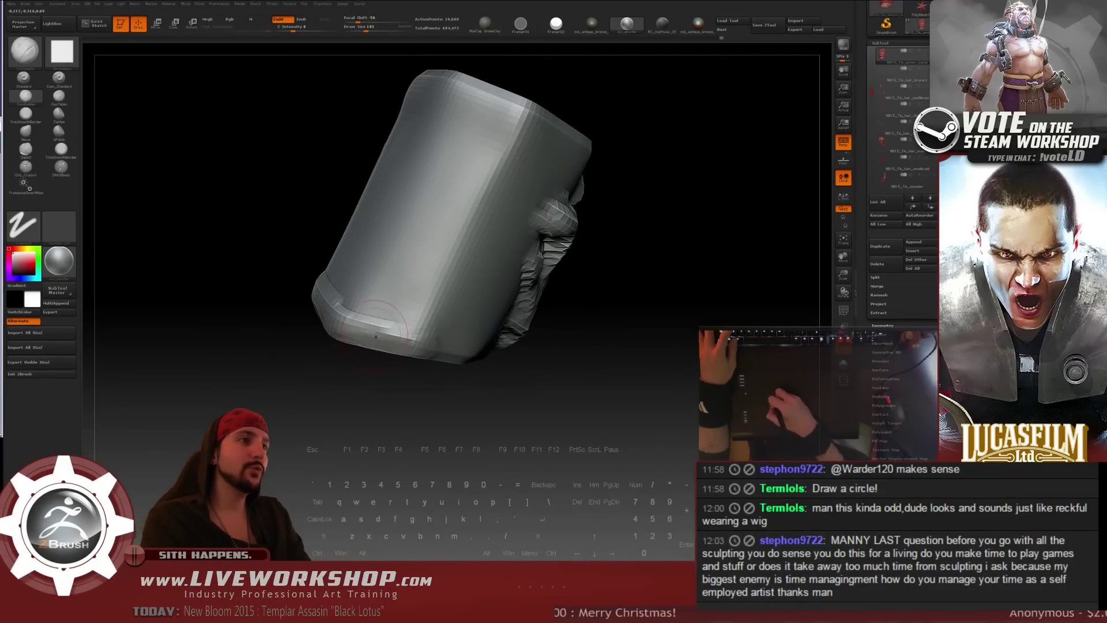
drag(461, 361, 543, 334)
- Continue the raised lower border band across the plate's back and around to the front beneath the muzzle
alt+drag(381, 374, 401, 397)
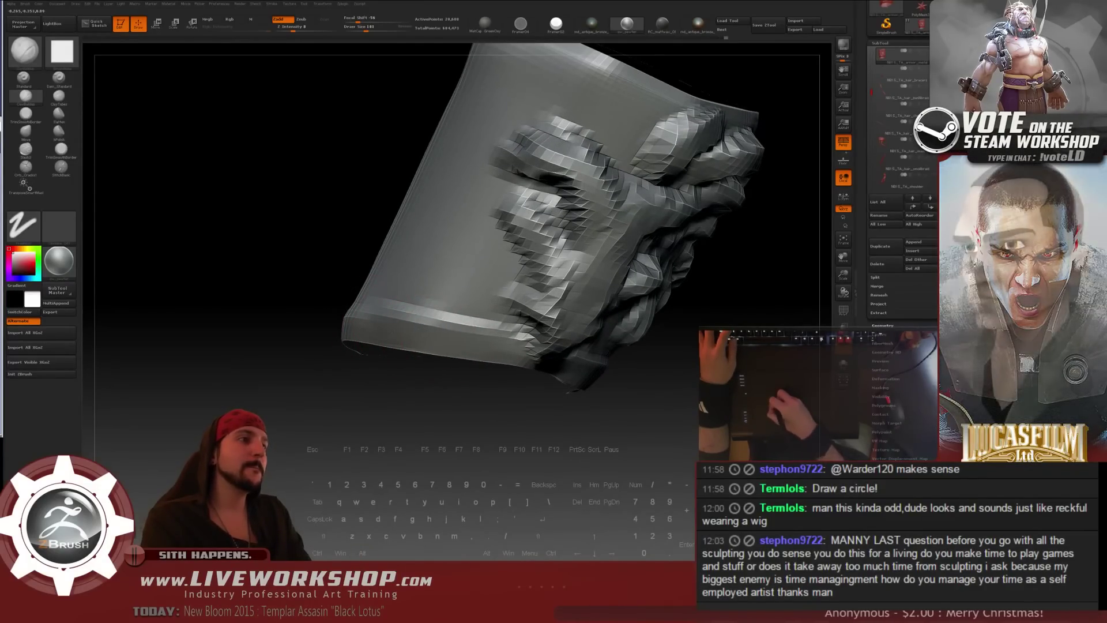
drag(352, 375, 423, 351)
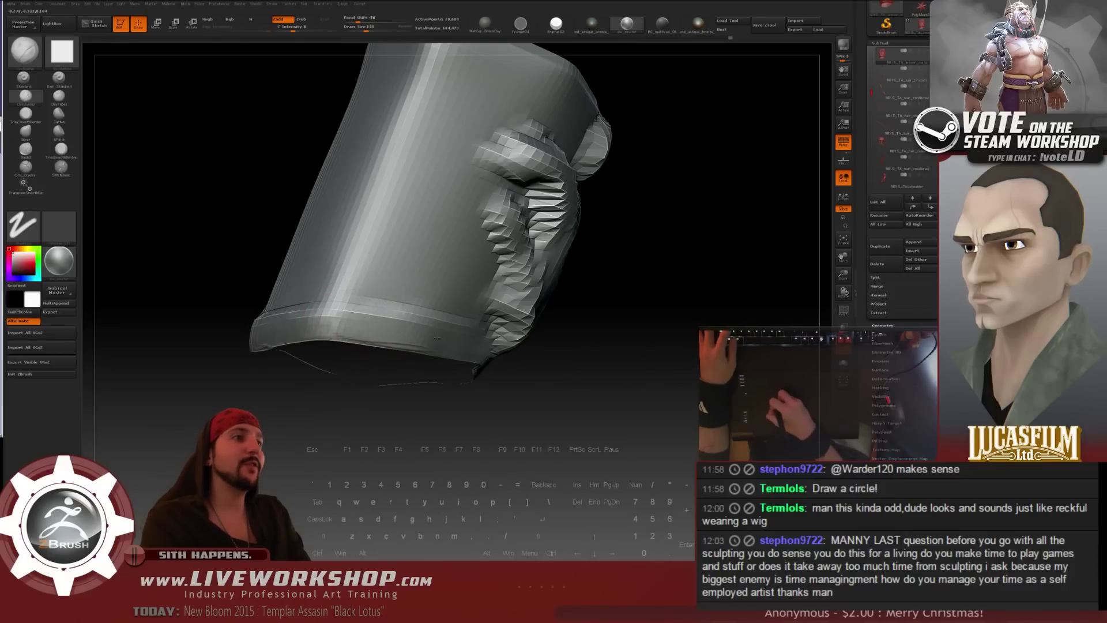
drag(437, 339, 344, 383)
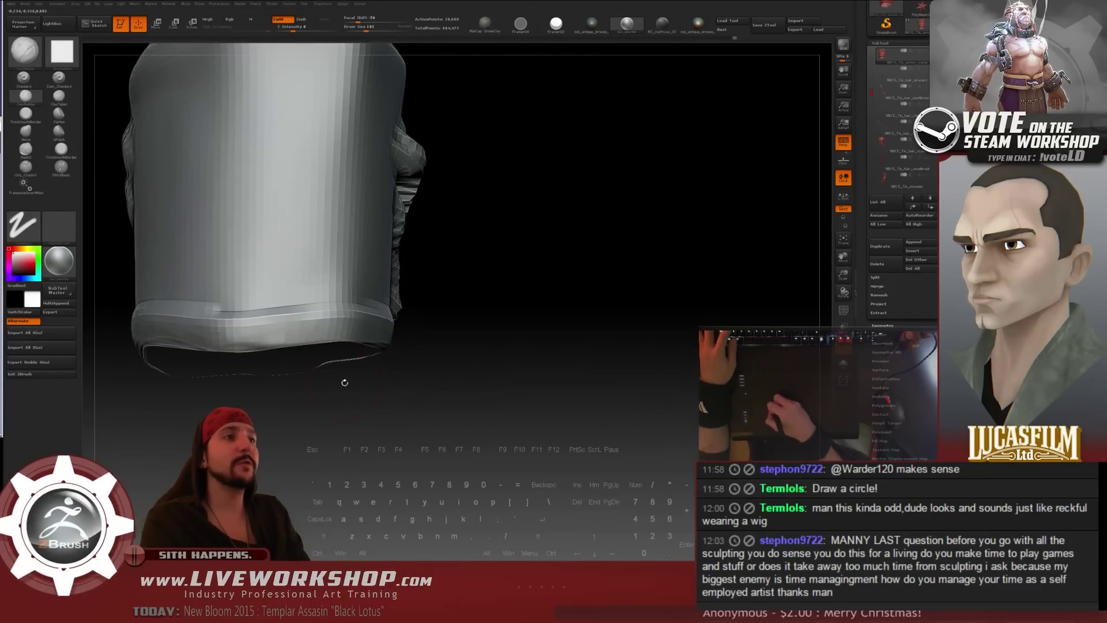
mouse_move(219, 311)
mouse_down()
mouse_move(211, 345)
mouse_move(511, 355)
mouse_up()
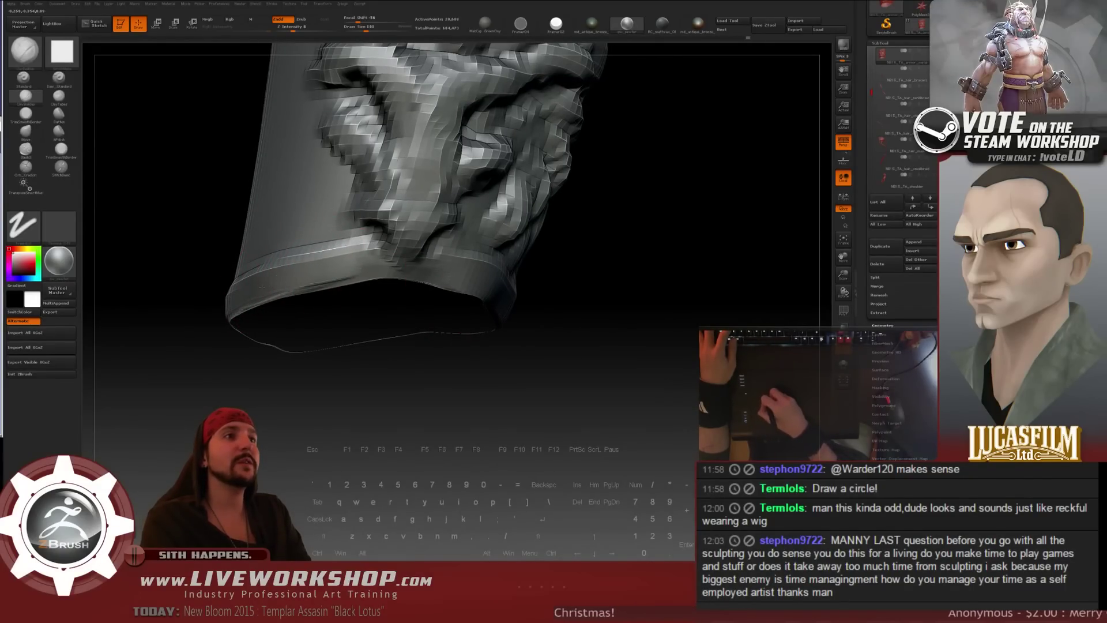
drag(309, 378, 542, 371)
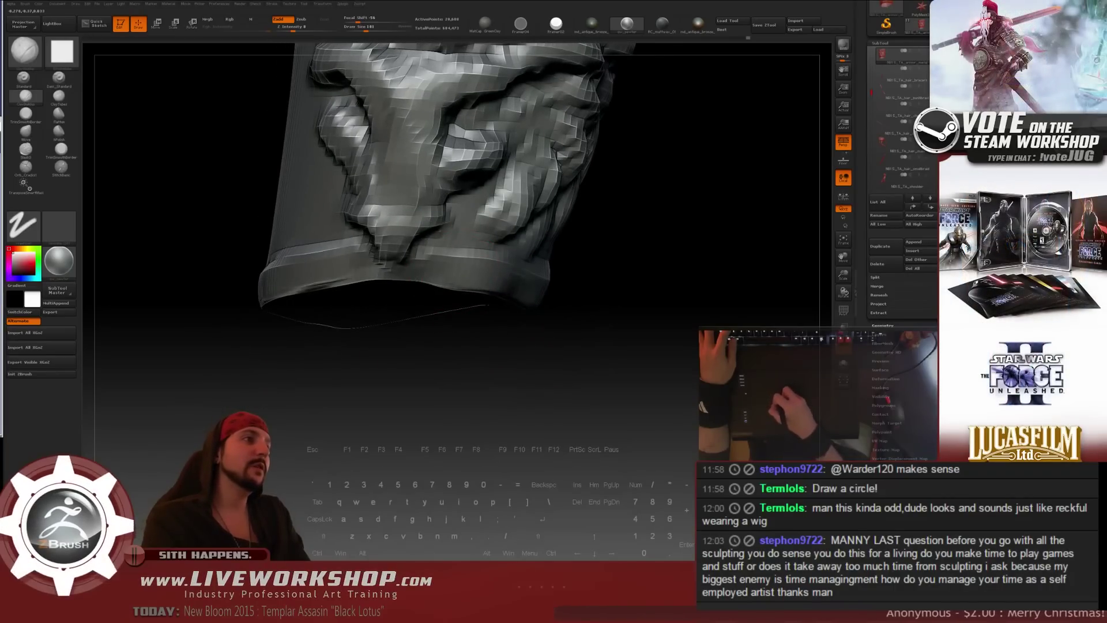
drag(532, 285, 455, 280)
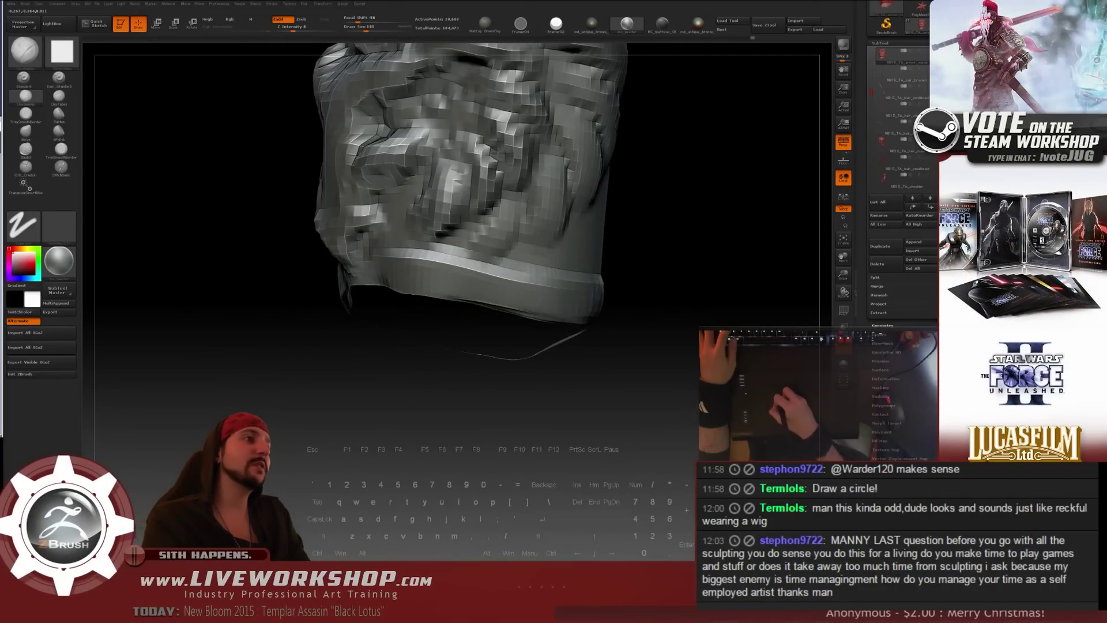
drag(633, 302, 700, 308)
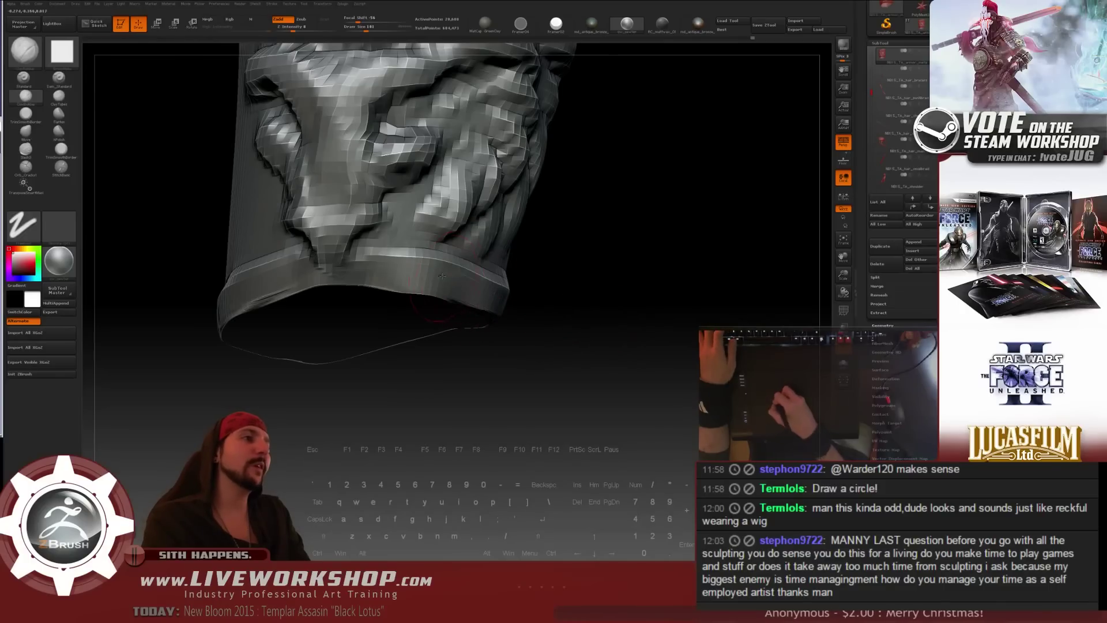
- Reshape the raised lower border band on both sides of the muzzle tip with a smaller brush
drag(485, 291, 288, 283)
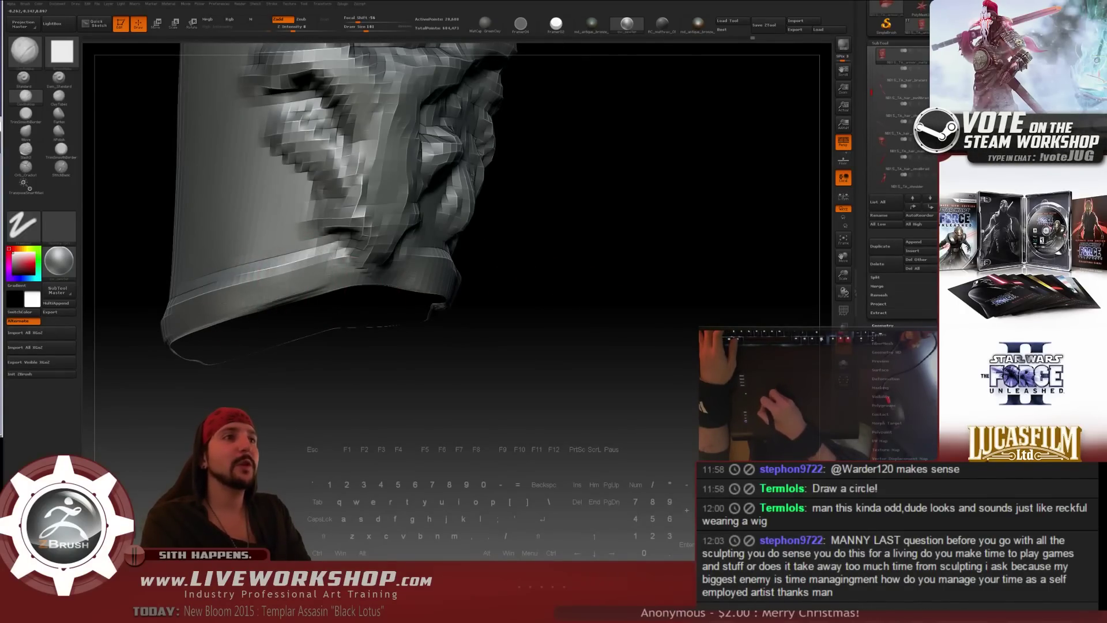
drag(334, 302, 271, 308)
key(bracketleft)
key(bracketleft)
key(bracketleft)
drag(298, 353, 318, 353)
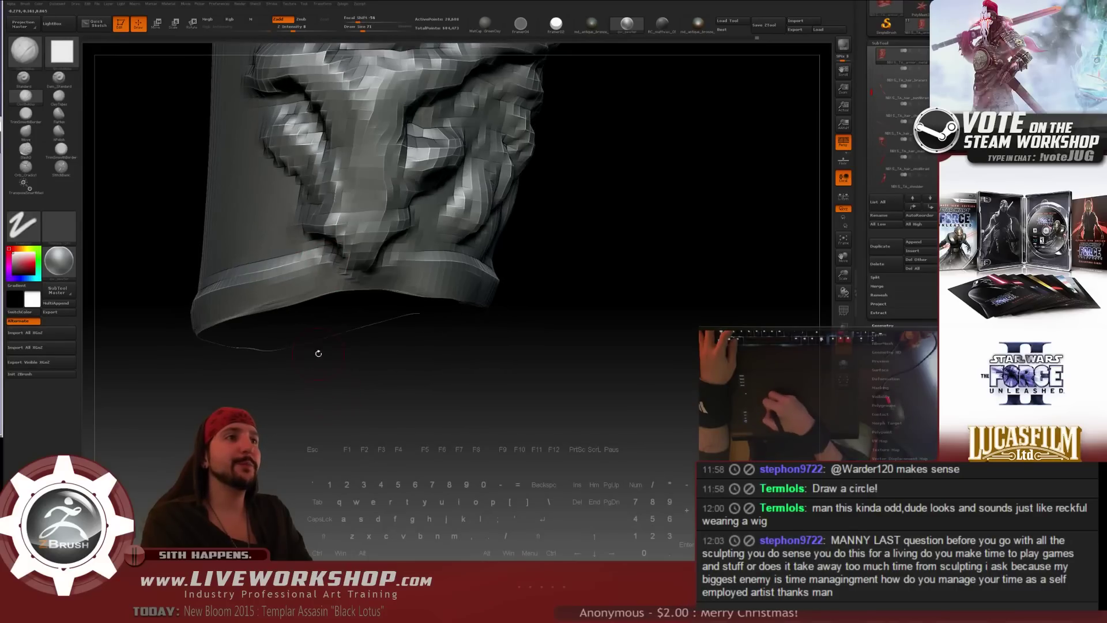
key(bracketleft)
key(bracketleft)
key(bracketleft)
alt+drag(330, 254, 319, 267)
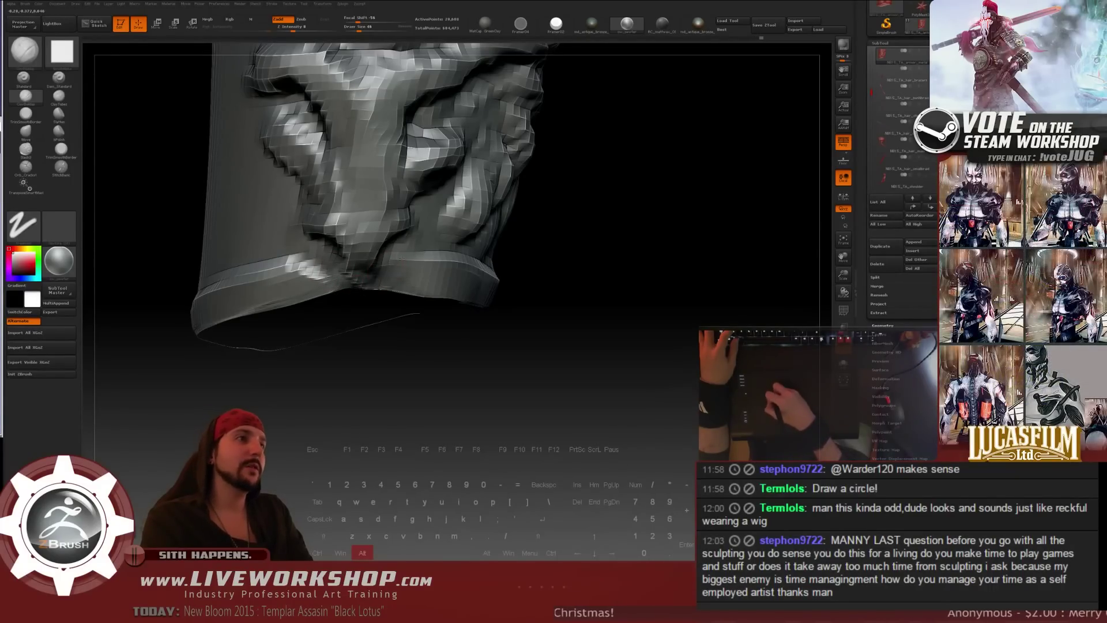
drag(511, 277, 518, 273)
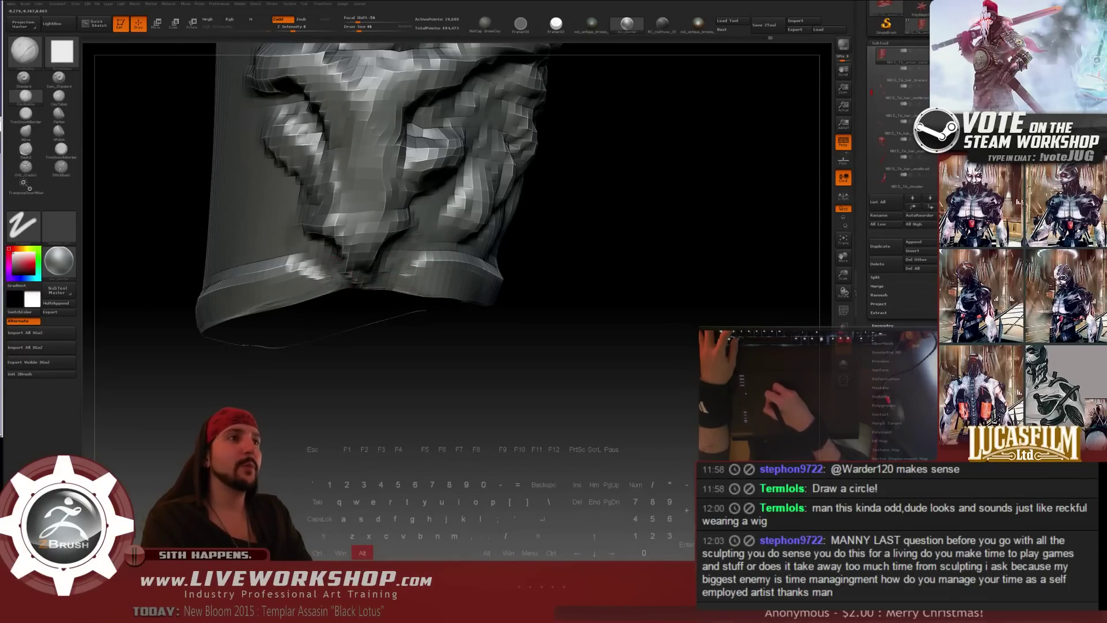
- Show the character's other parts again and examine the arm plate's ornament in place on the figure from several angles
alt+drag(522, 294, 510, 102)
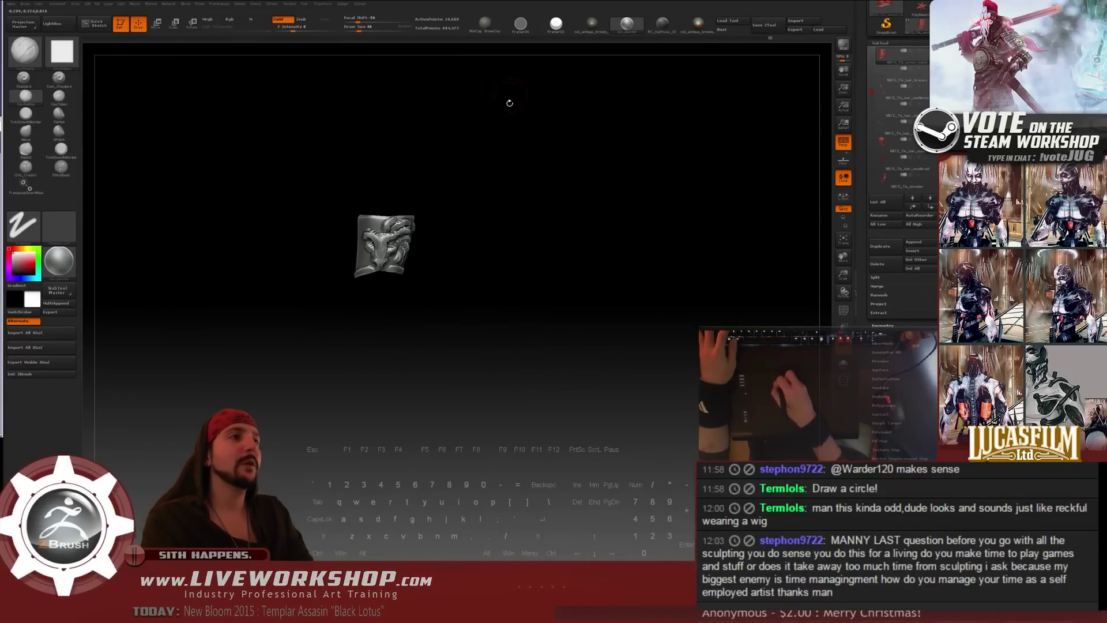
mouse_move(599, 253)
mouse_down()
mouse_move(556, 258)
mouse_move(560, 277)
mouse_move(527, 272)
mouse_move(563, 289)
mouse_move(545, 289)
mouse_up()
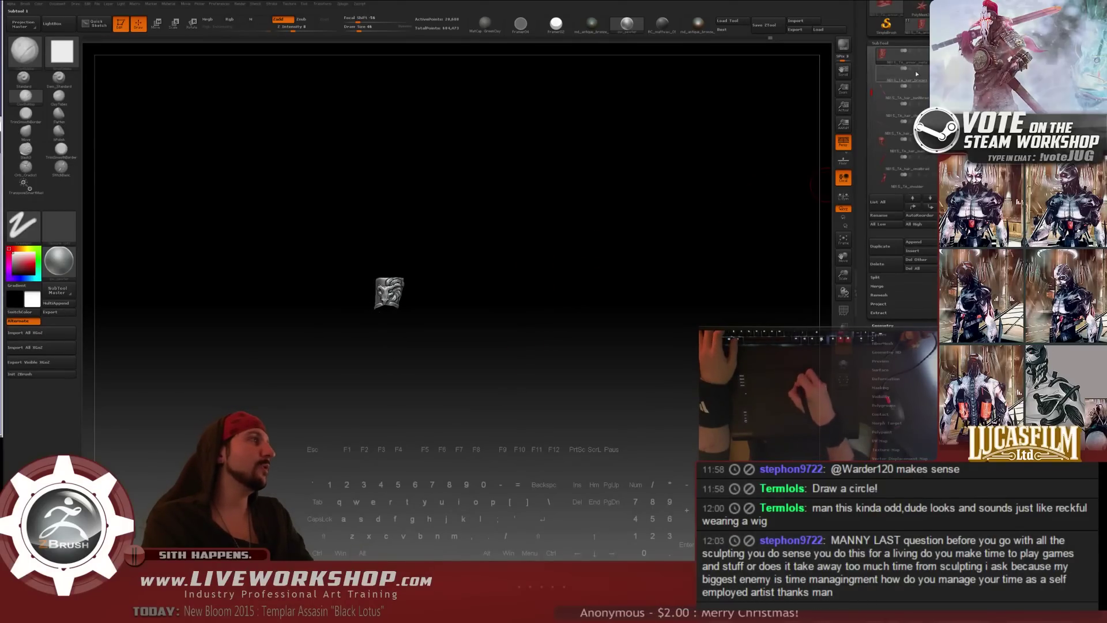
mouse_move(612, 255)
mouse_down()
mouse_move(665, 250)
mouse_move(667, 235)
mouse_move(672, 271)
mouse_move(662, 244)
mouse_move(583, 277)
mouse_move(568, 311)
mouse_move(613, 301)
mouse_move(499, 262)
mouse_up()
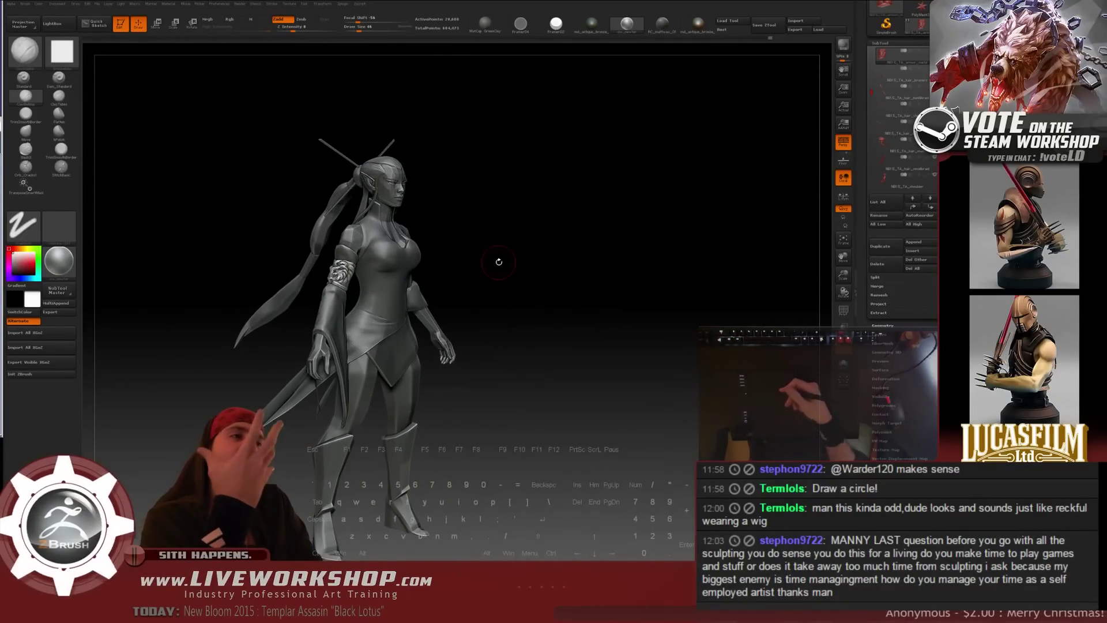
mouse_move(561, 276)
mouse_down()
mouse_move(548, 242)
mouse_move(507, 248)
mouse_up()
mouse_move(572, 229)
mouse_down()
mouse_move(595, 227)
mouse_move(443, 305)
mouse_up()
mouse_move(548, 266)
mouse_down()
mouse_move(536, 271)
mouse_move(592, 242)
mouse_move(598, 268)
mouse_move(544, 271)
mouse_move(544, 258)
mouse_move(562, 262)
mouse_move(611, 302)
mouse_move(637, 290)
mouse_up()
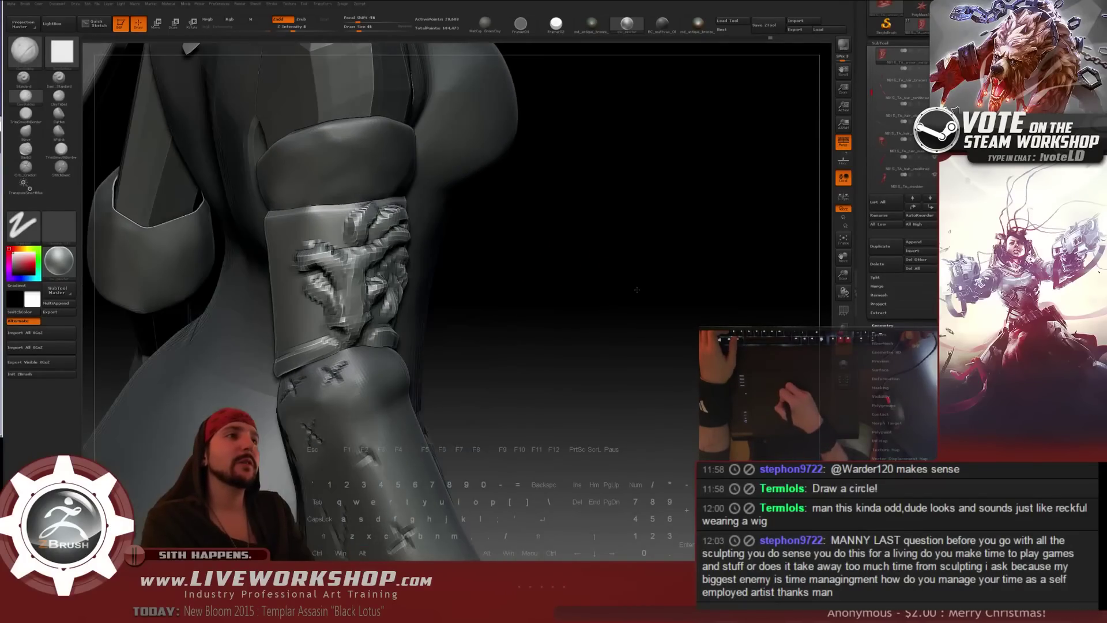
drag(526, 245, 582, 231)
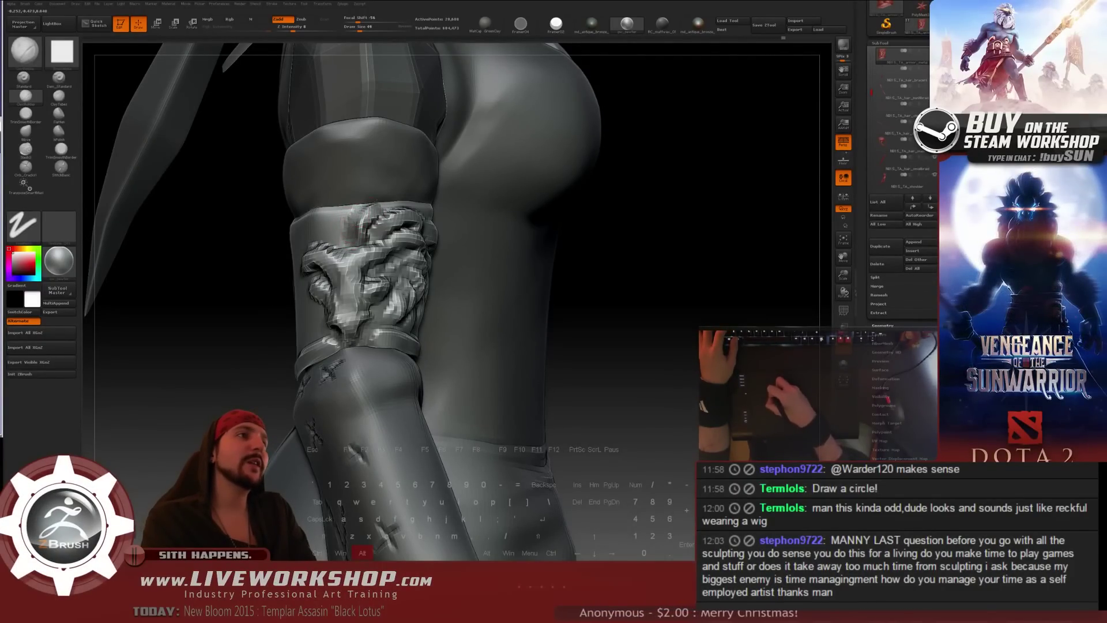
drag(652, 242, 602, 241)
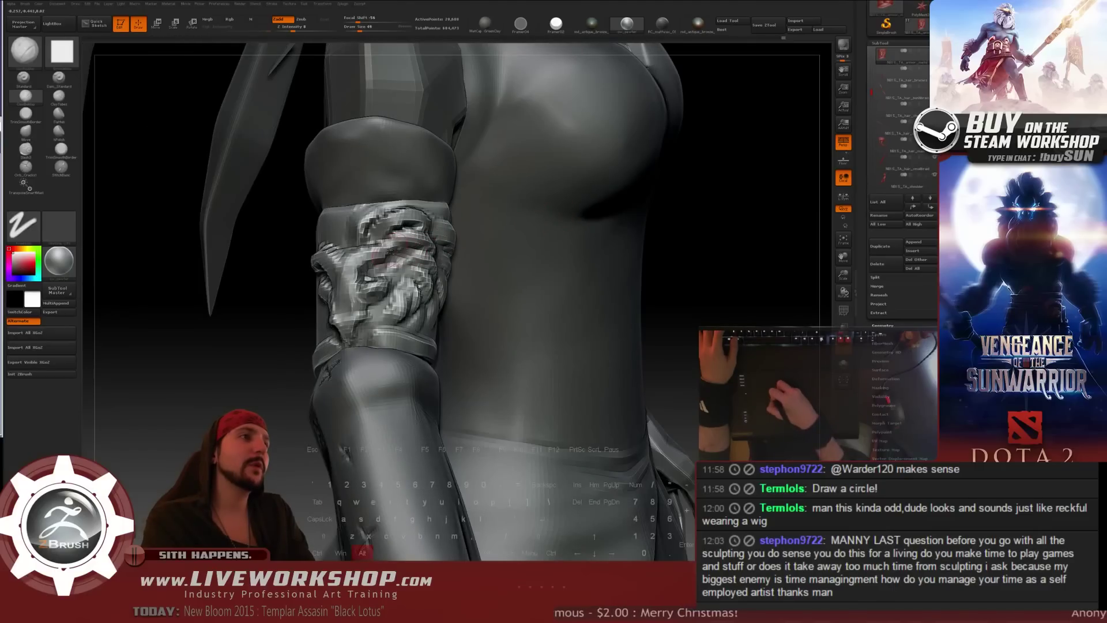
drag(692, 242, 646, 241)
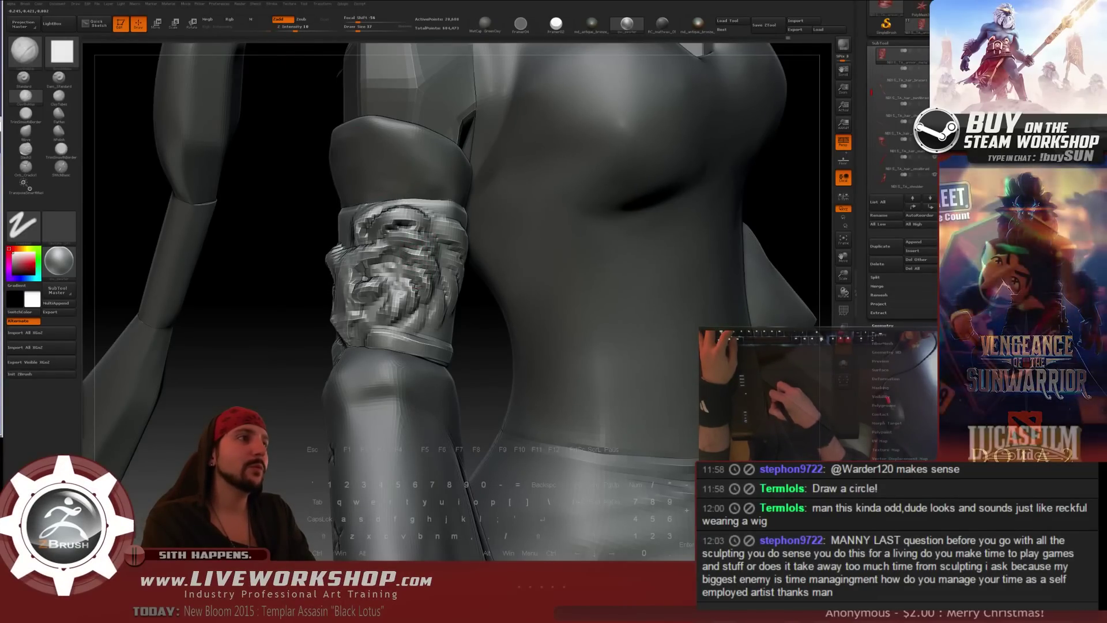
drag(309, 323, 304, 232)
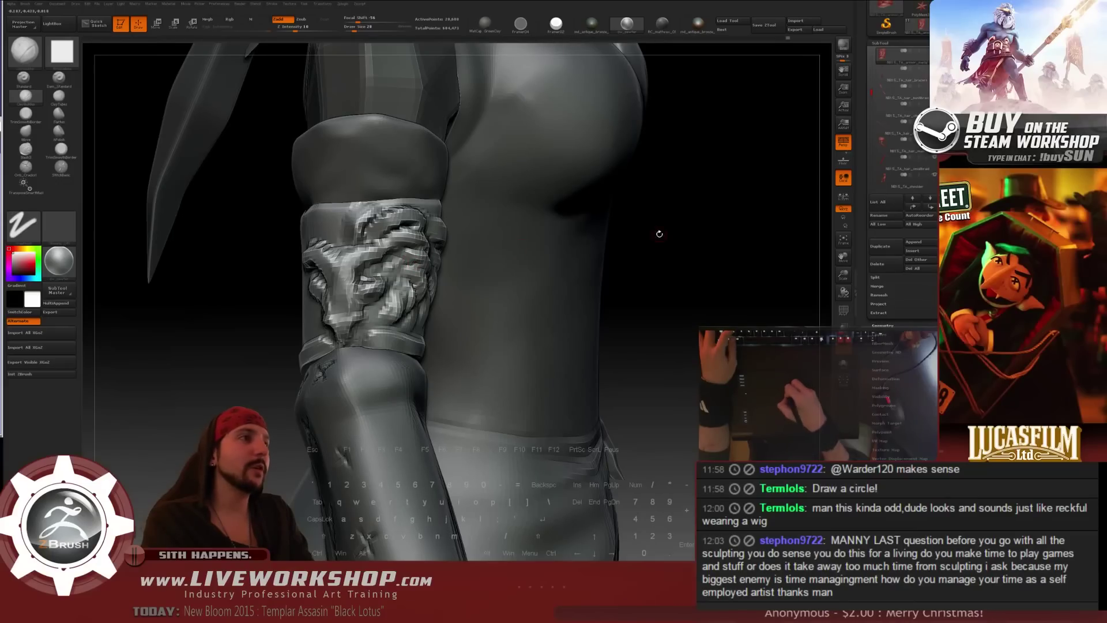
- Subdivide the arm plate's mesh to a denser level for finer sculpting
click(525, 267)
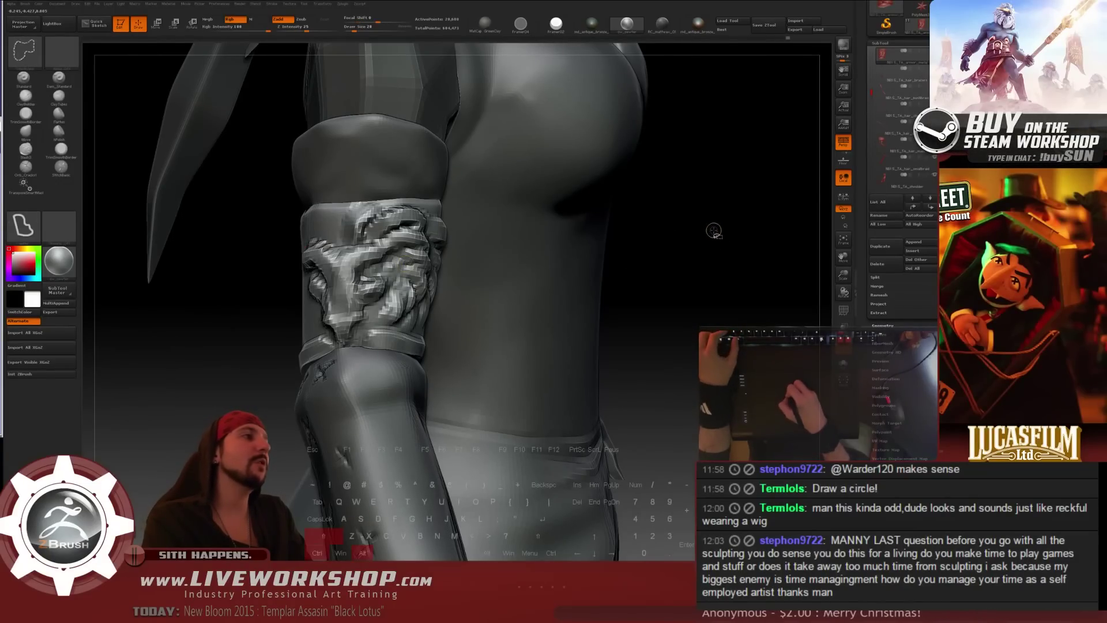
key(shift+d)
key(d)
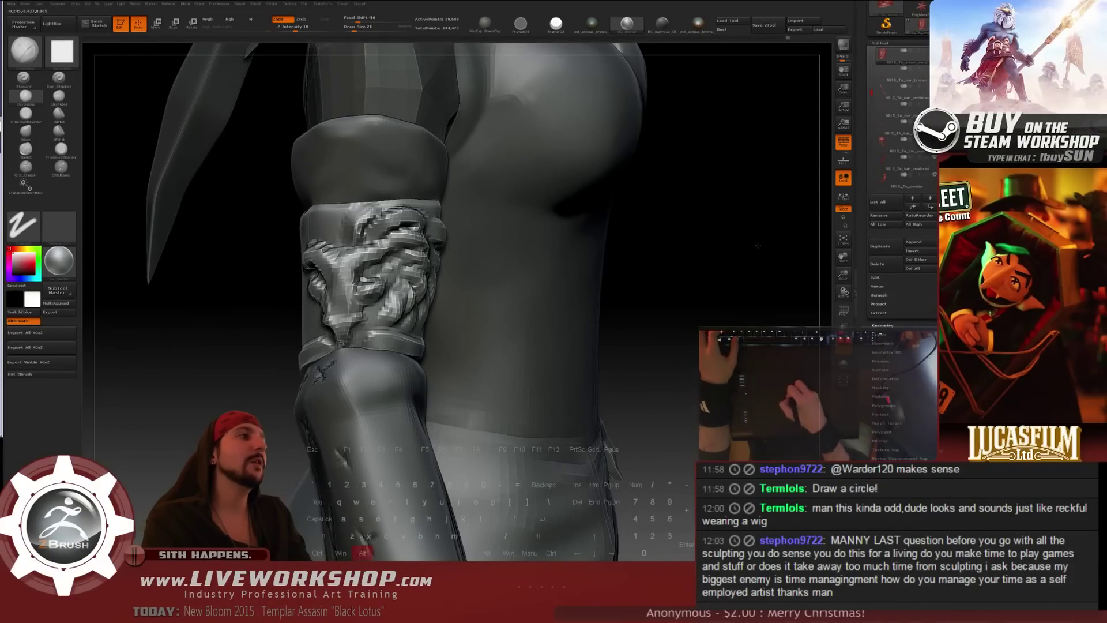
drag(724, 240, 714, 254)
key(ctrl+shift+alt)
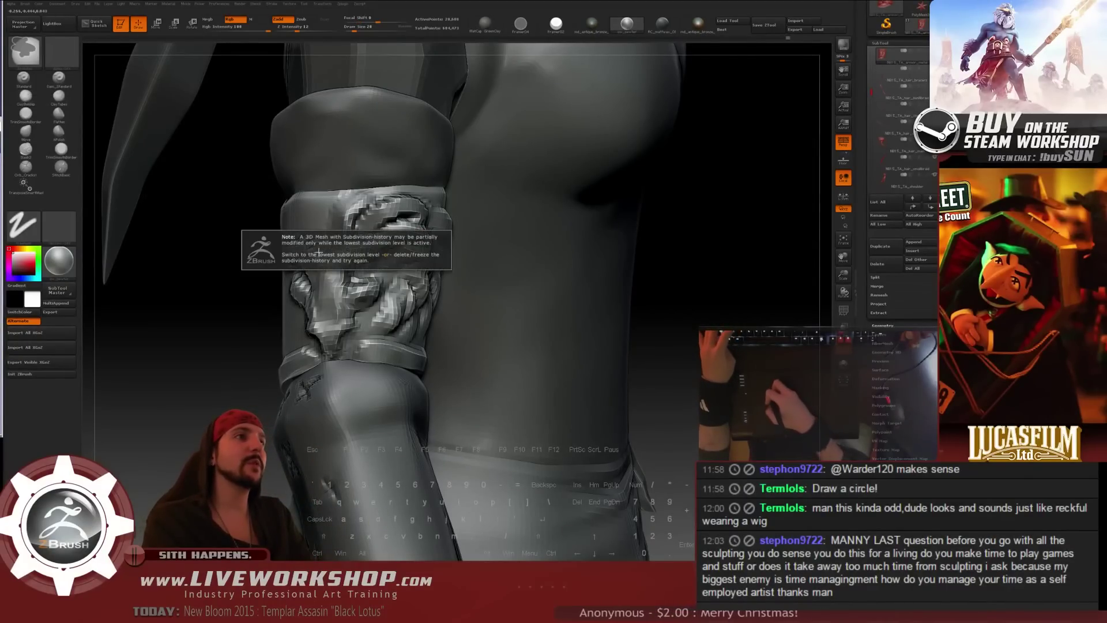
key(shift+d)
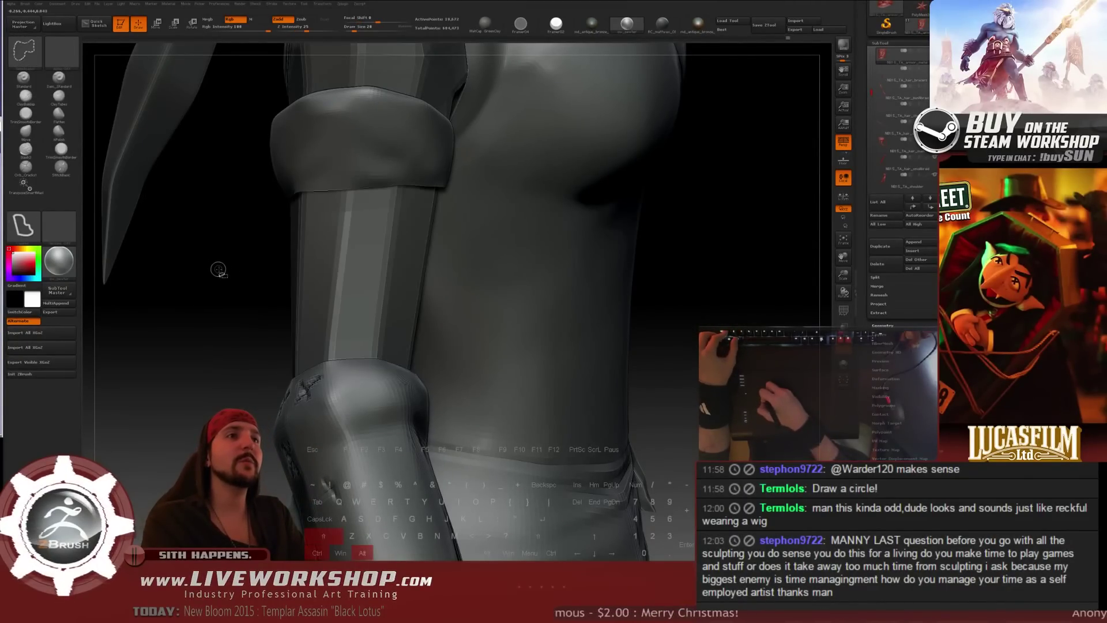
key(d)
key(d)
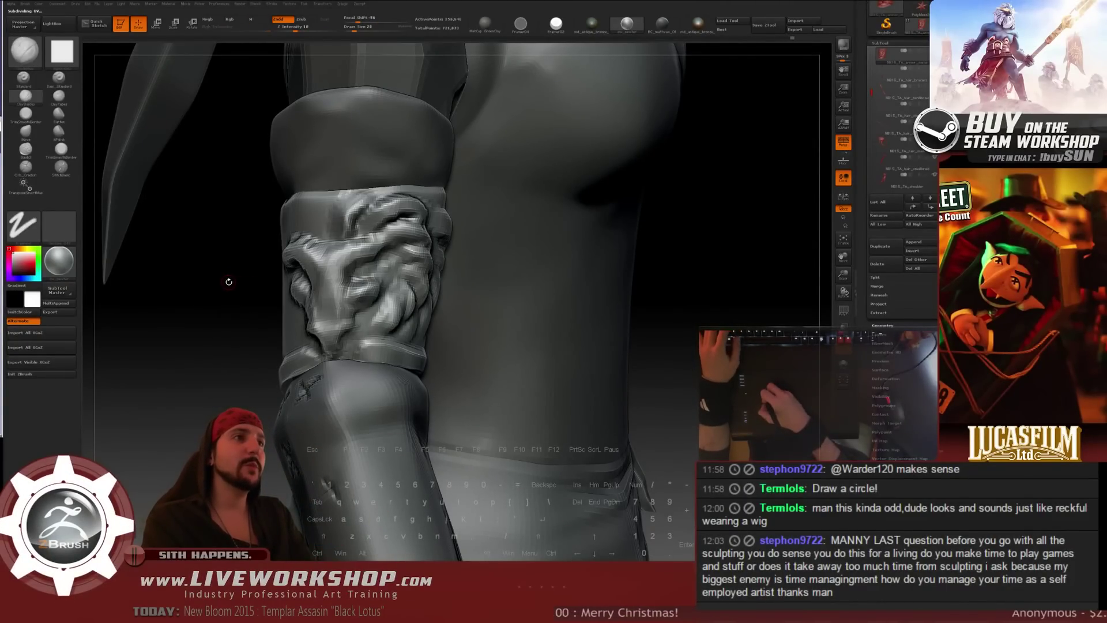
drag(228, 280, 230, 217)
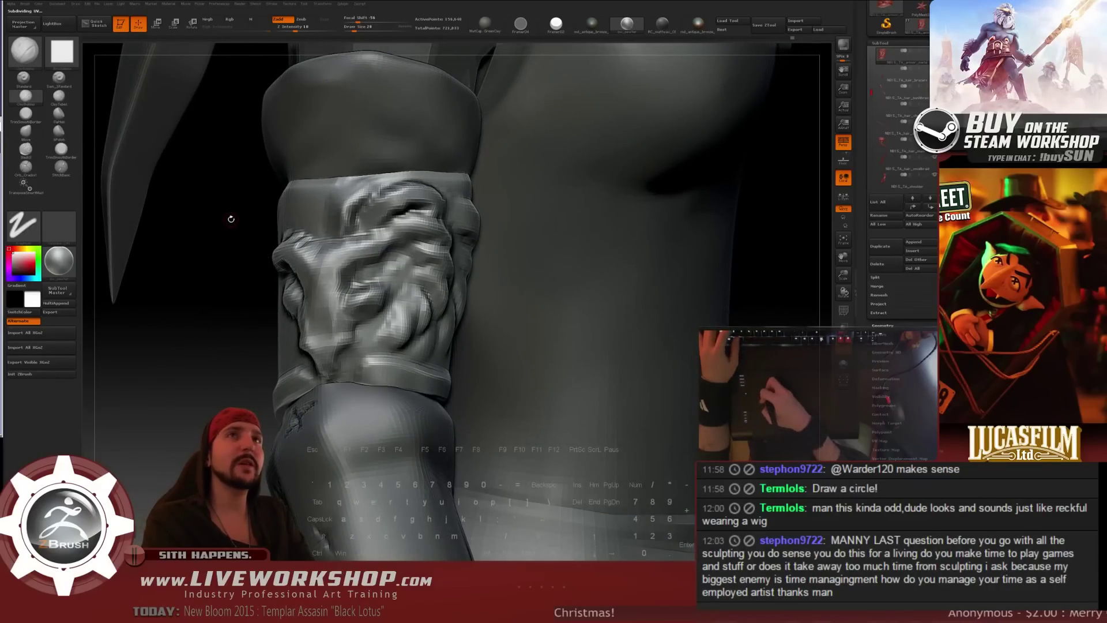
- Carve thin, sharp creases between the side strands and beneath the cheek with a fine crease brush
key(s)
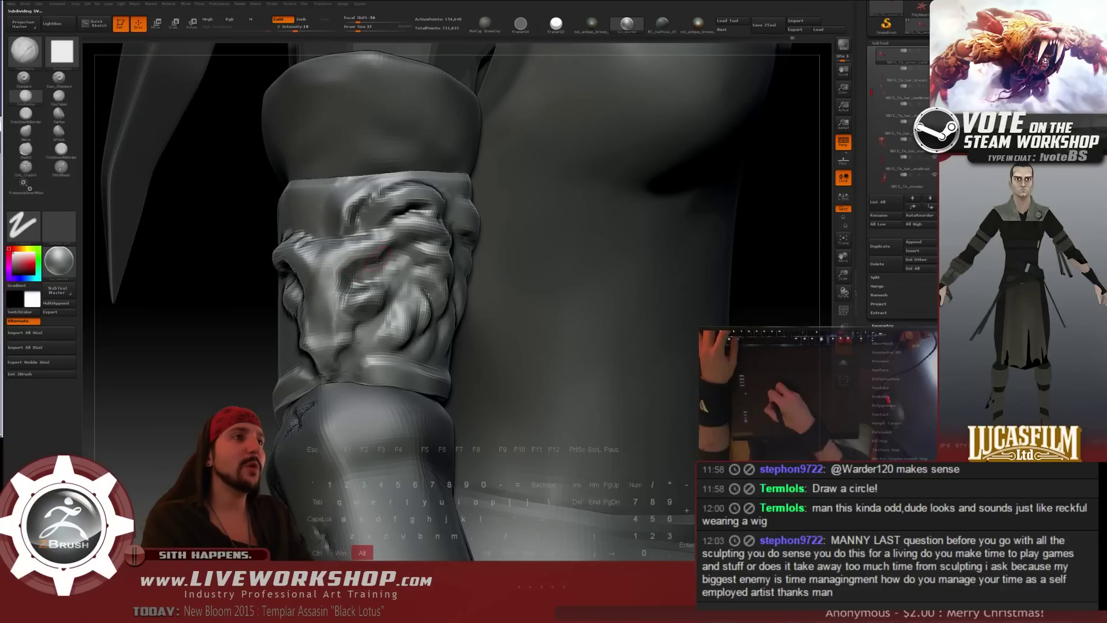
click(25, 167)
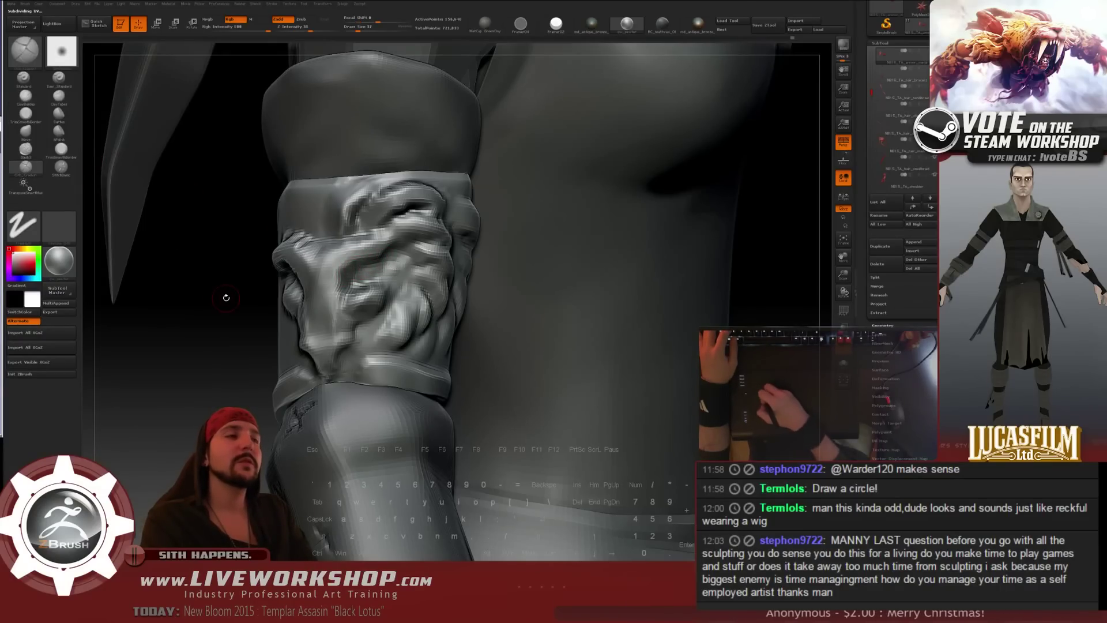
drag(225, 296, 203, 296)
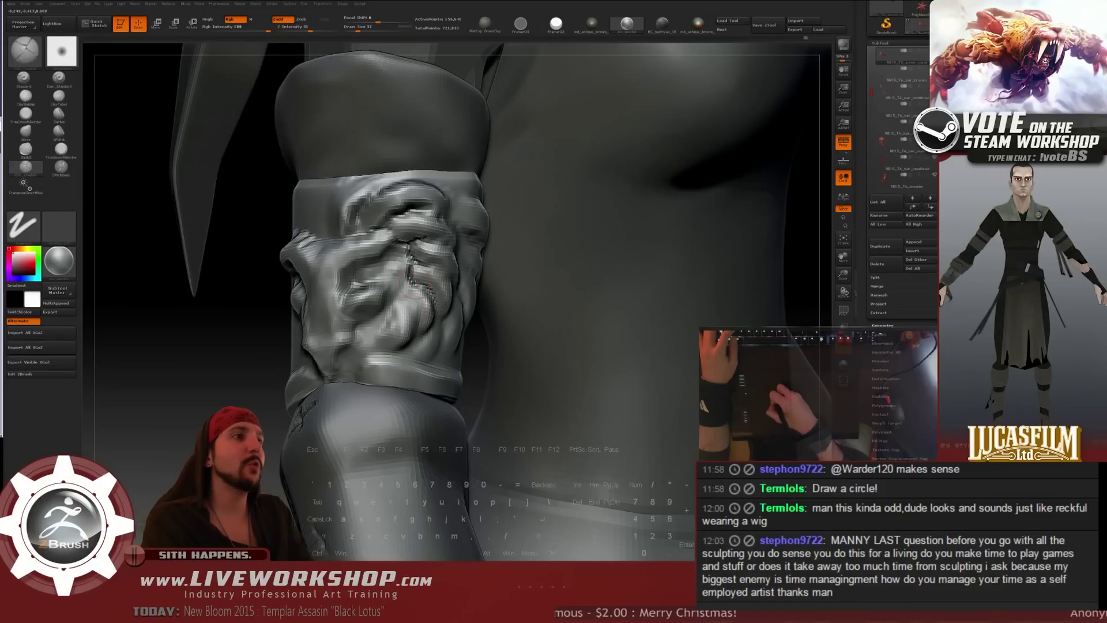
right_drag(408, 280, 441, 282)
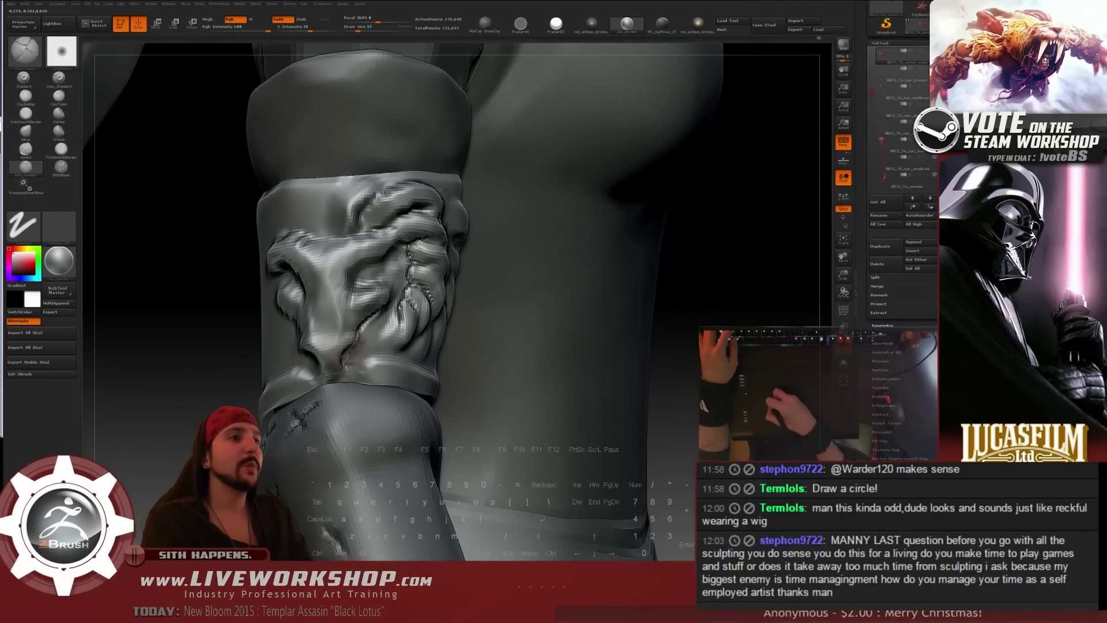
- Refine the beast face's brow, eye and muzzle forms with the ClayBuildup brush
key(b)
key(c)
key(b)
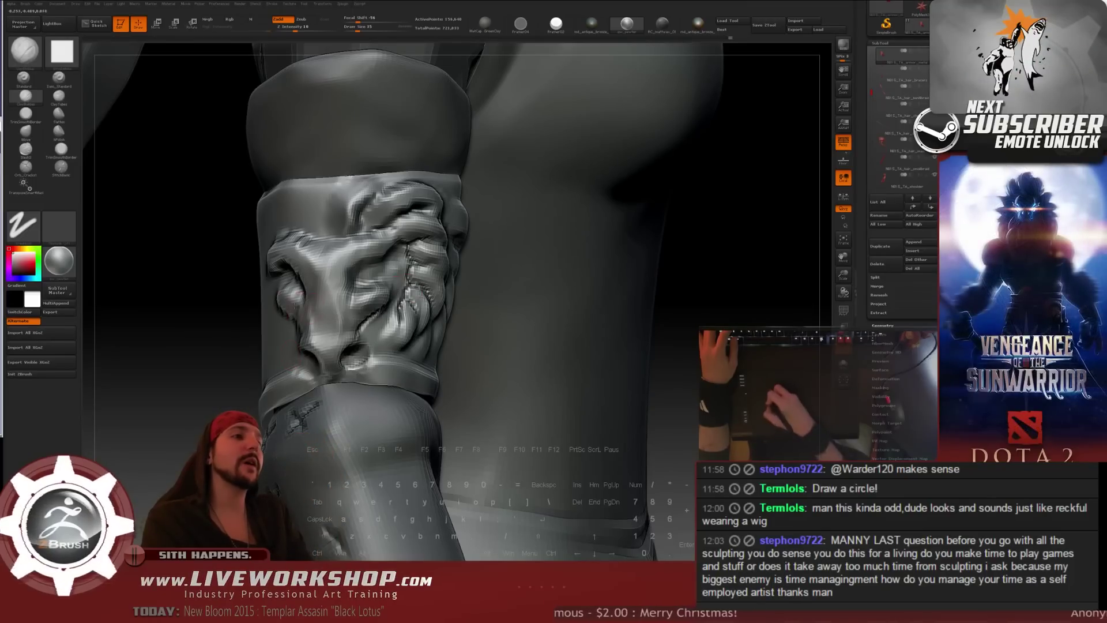
mouse_move(240, 309)
mouse_down()
mouse_move(252, 346)
mouse_move(267, 345)
mouse_move(234, 350)
mouse_up()
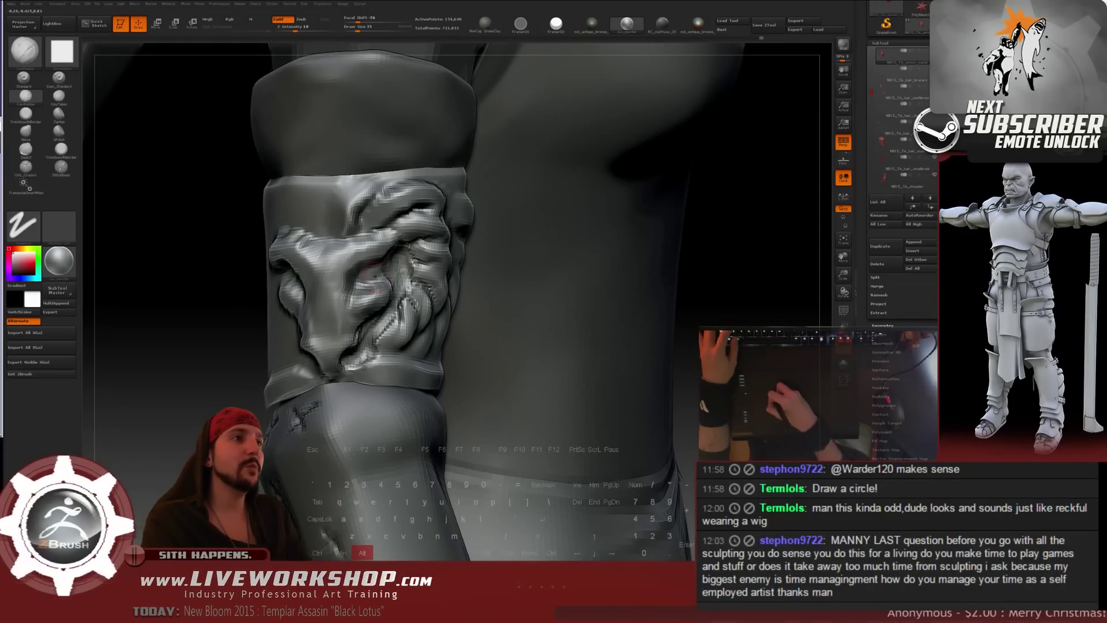
drag(223, 230, 196, 230)
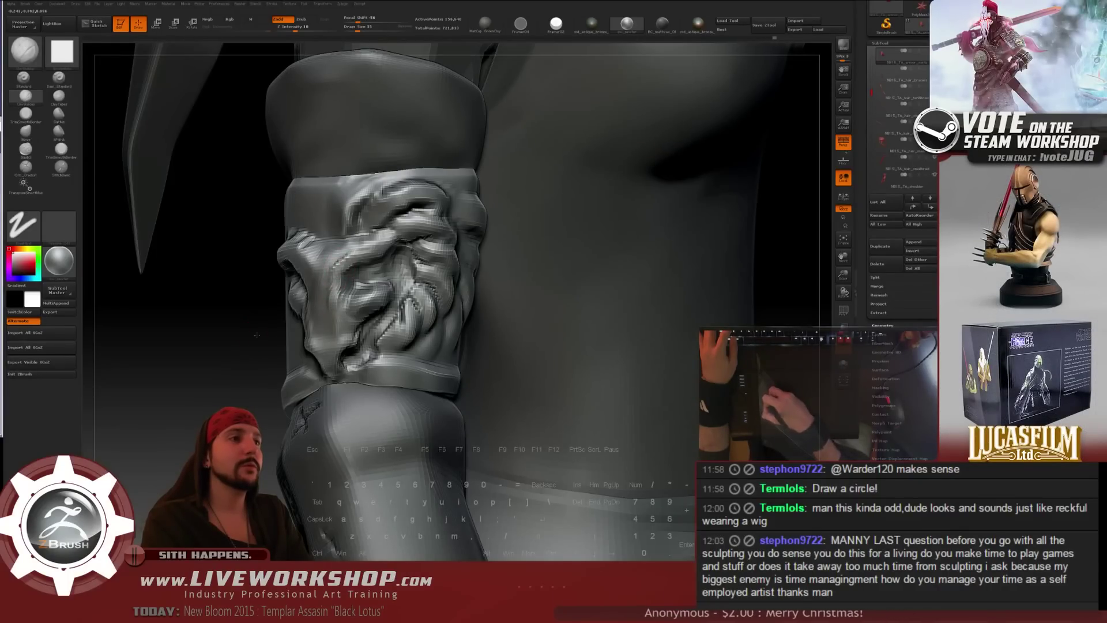
drag(257, 335, 333, 301)
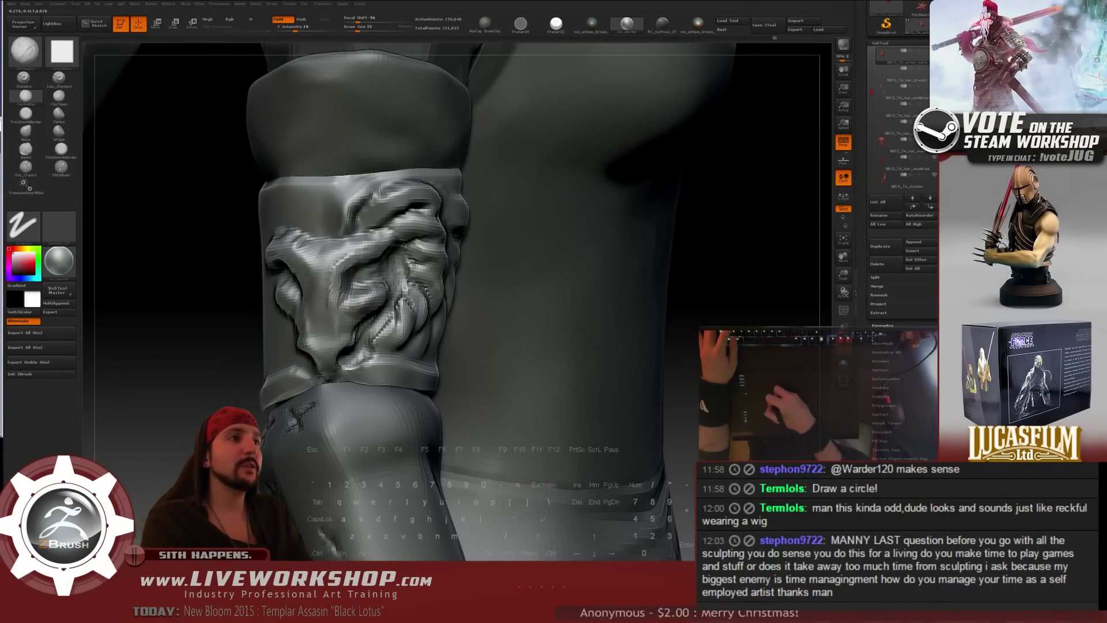
- Sculpt lengthwise ridges and grooves down the beast's forehead and nose bridge
drag(246, 315, 323, 310)
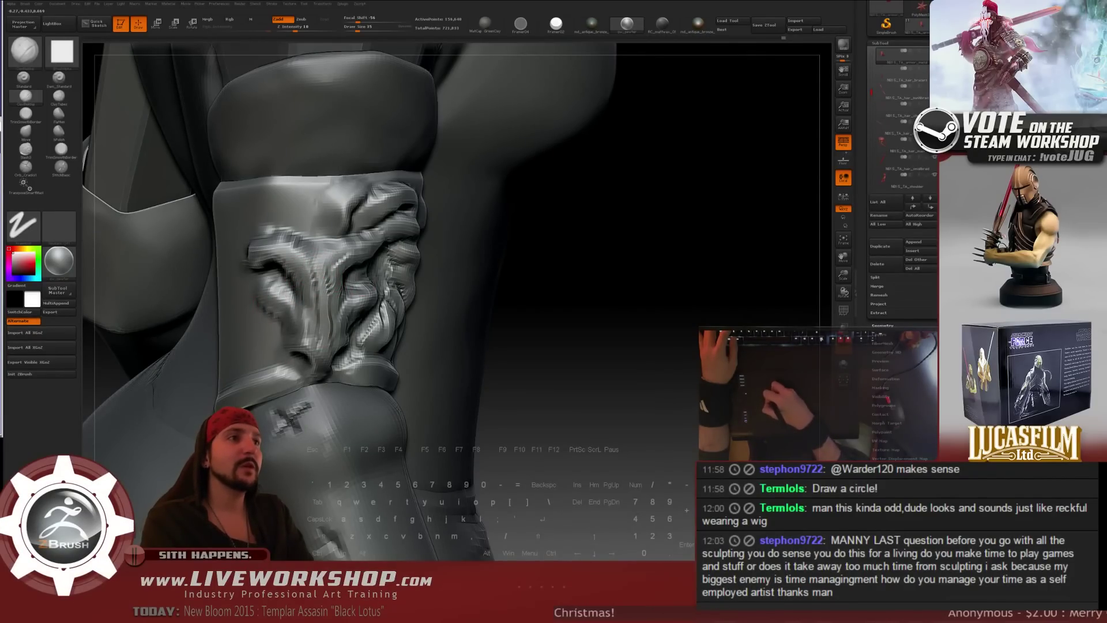
drag(506, 275, 461, 275)
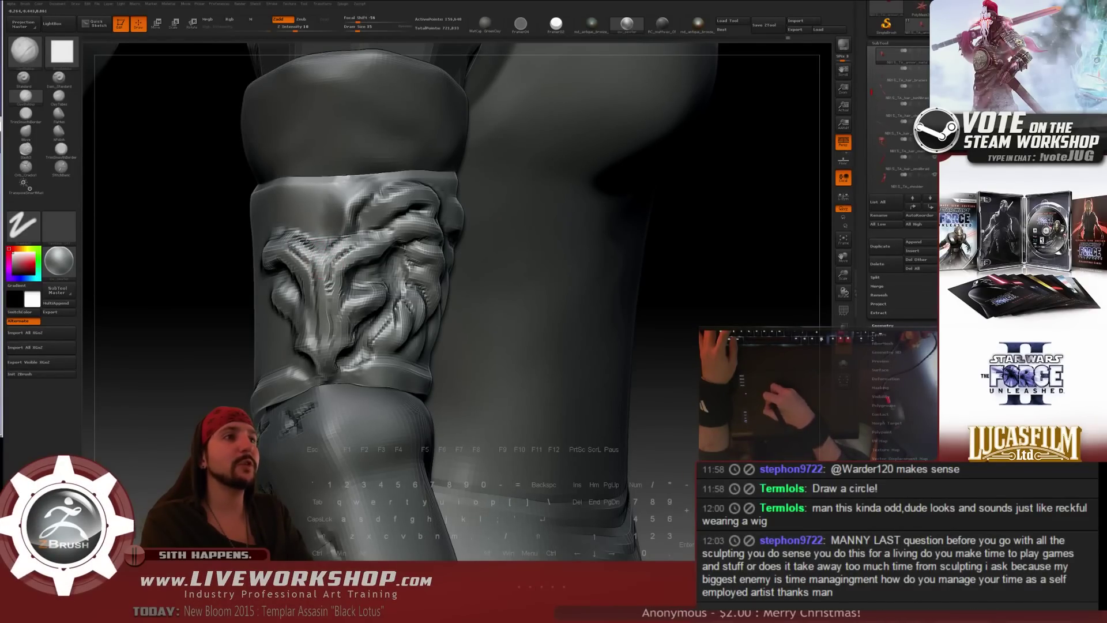
drag(183, 321, 307, 307)
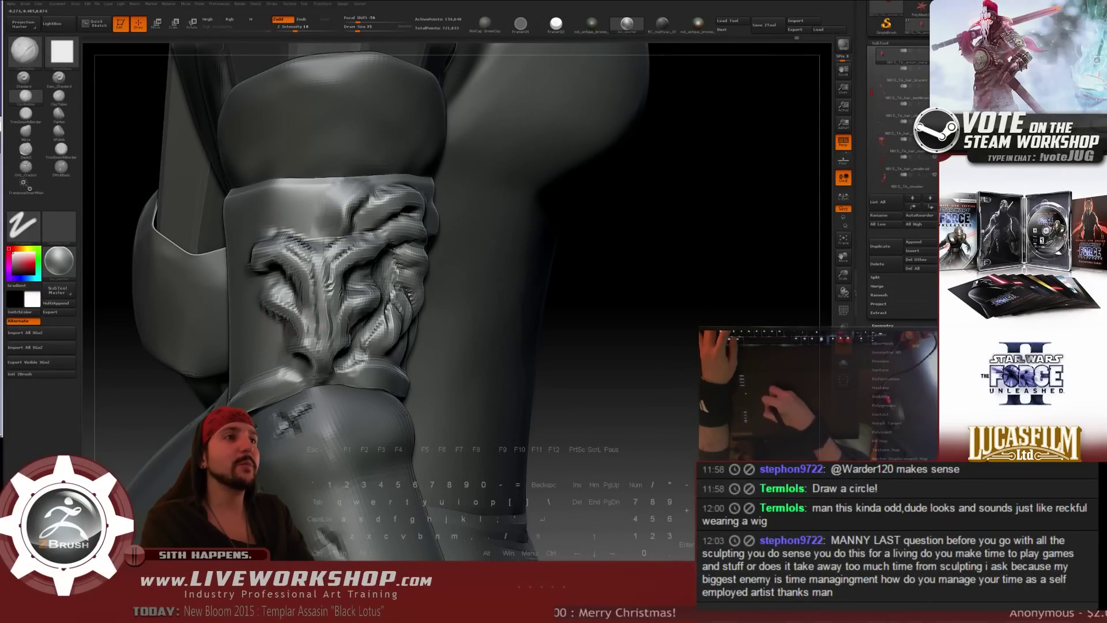
drag(132, 323, 98, 320)
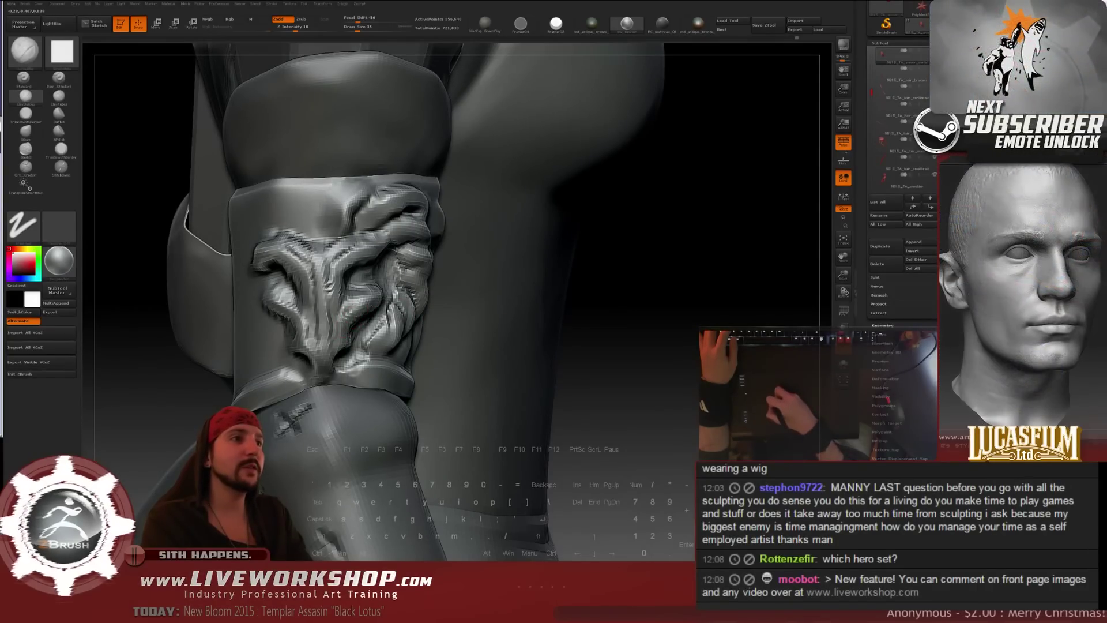
- Deepen the recesses around the muzzle and build up the cheek form beside it above the lower border
key(alt)
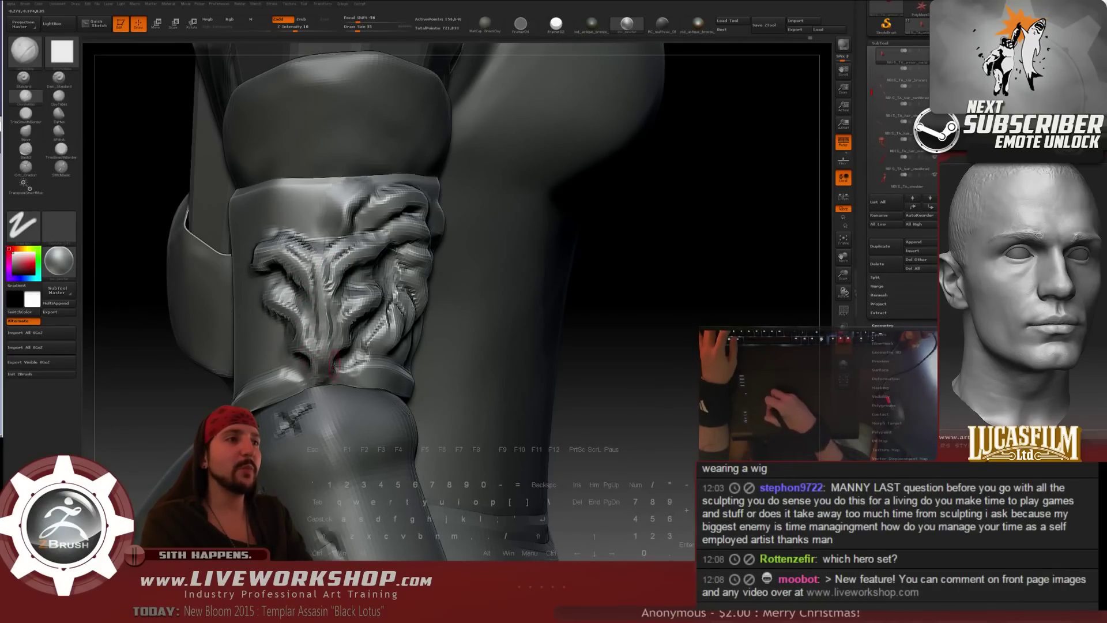
mouse_move(335, 364)
alt+mouse_down()
mouse_move(332, 376)
mouse_move(293, 360)
mouse_move(303, 362)
alt+mouse_up()
key(s)
key(s)
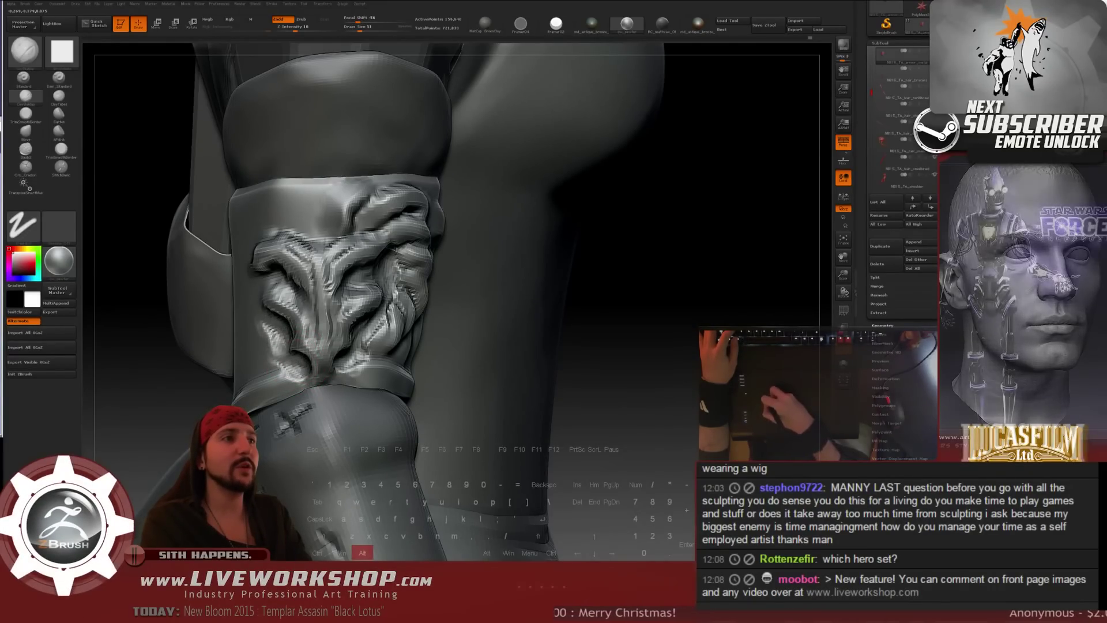
- Isolate the arm plate by hiding the other parts, with its side strands facing the view
key(f)
drag(613, 242, 455, 326)
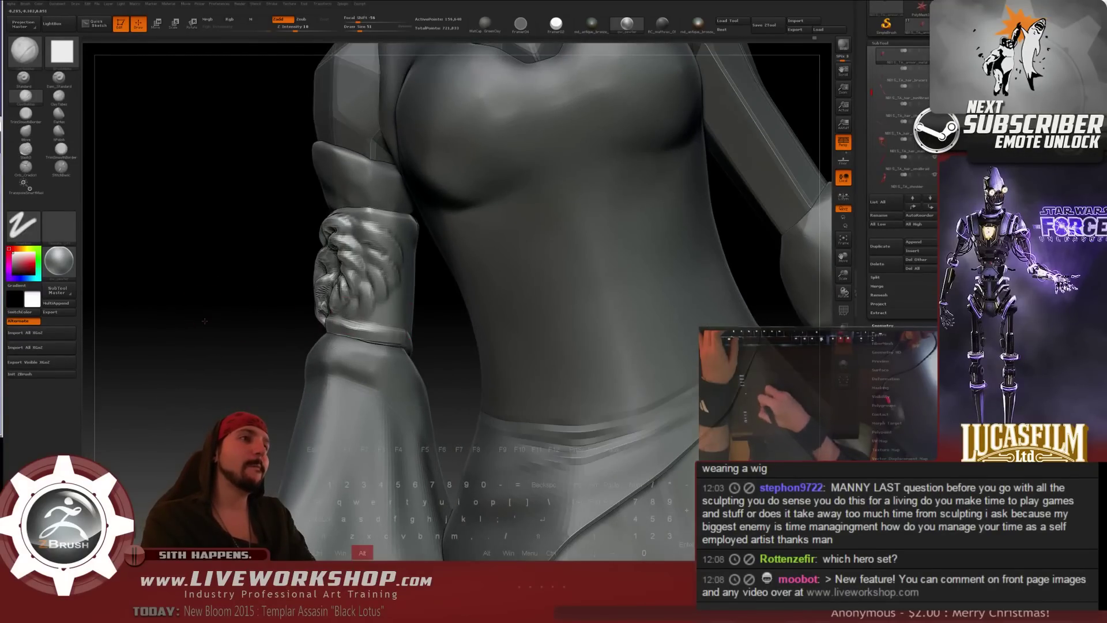
alt+drag(204, 321, 390, 200)
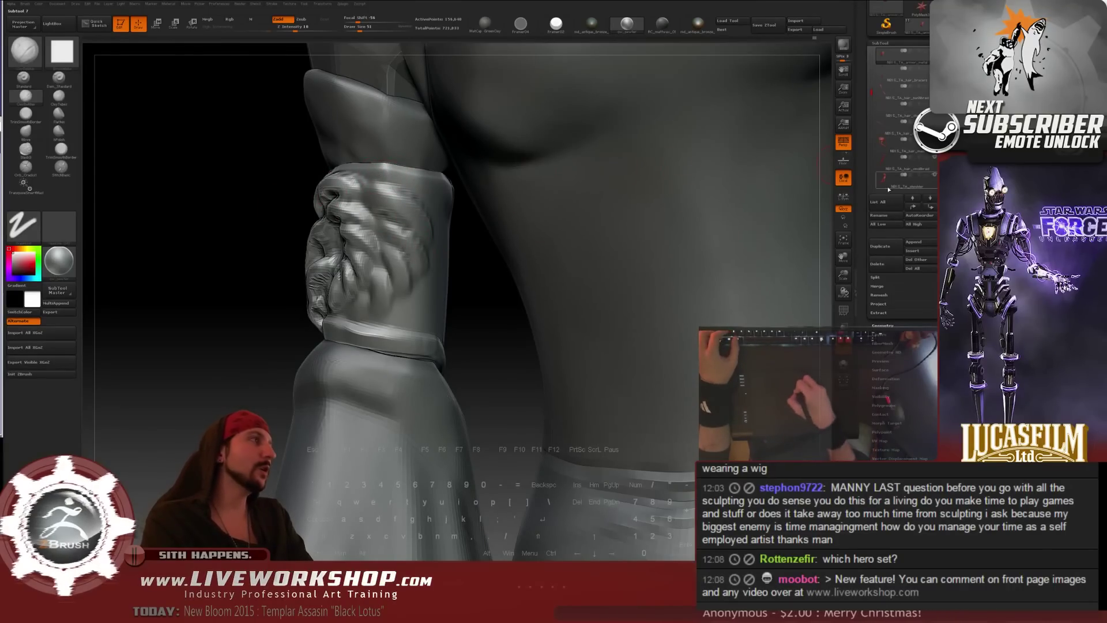
click(935, 51)
drag(554, 196, 513, 222)
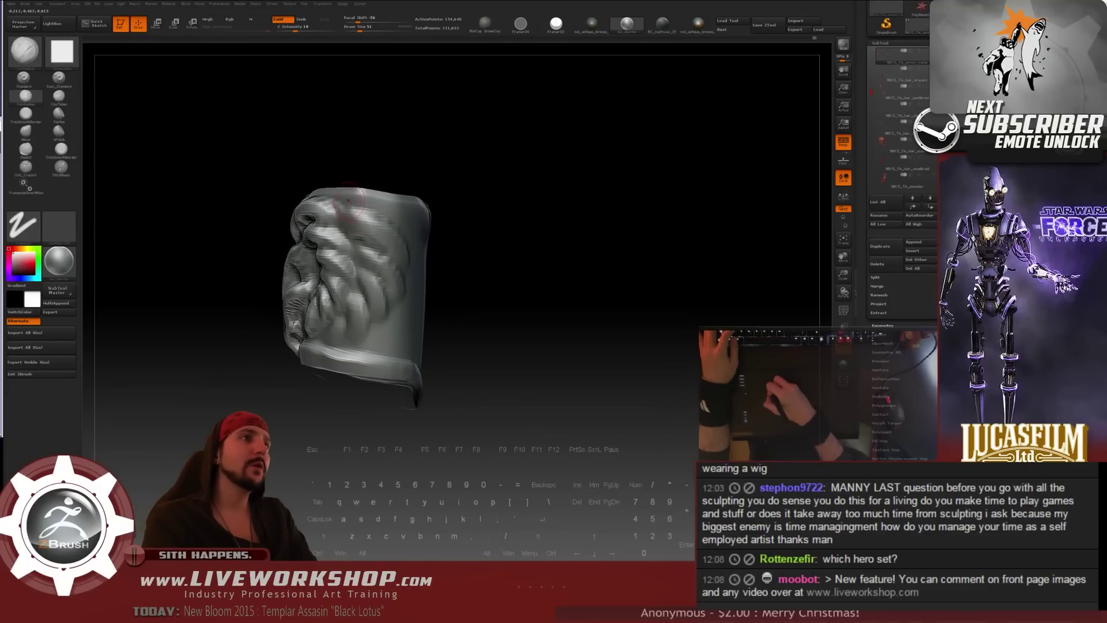
- Build up the raised border along the arm plate's upper edge, carrying it around both sides with a resized brush
mouse_move(496, 173)
mouse_down()
mouse_move(521, 168)
mouse_move(552, 190)
mouse_move(547, 211)
mouse_up()
key(s)
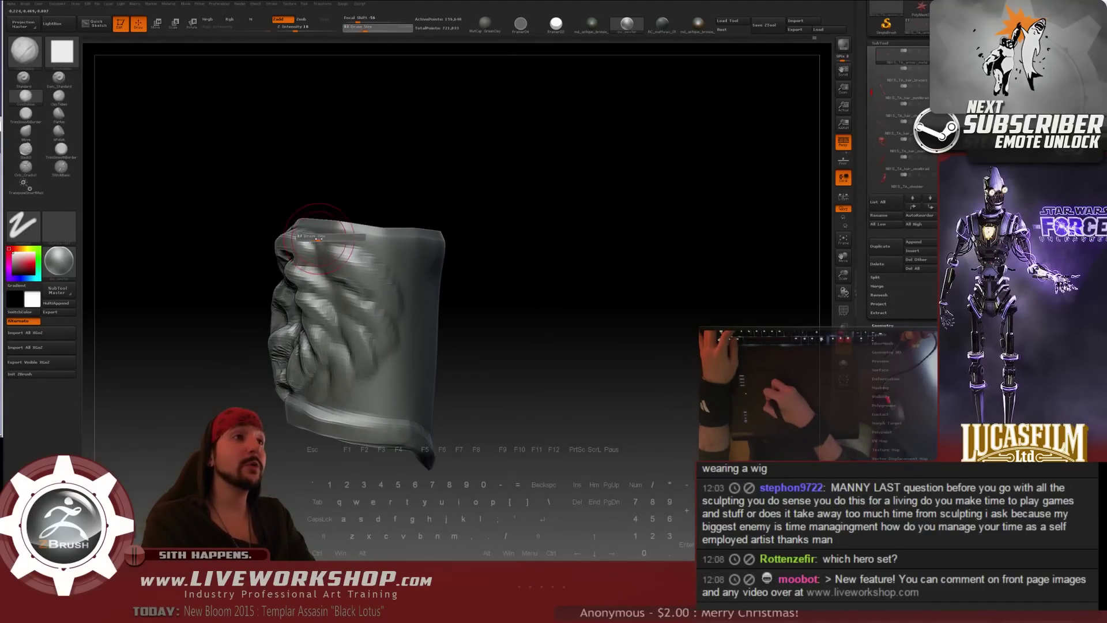
drag(319, 238, 325, 238)
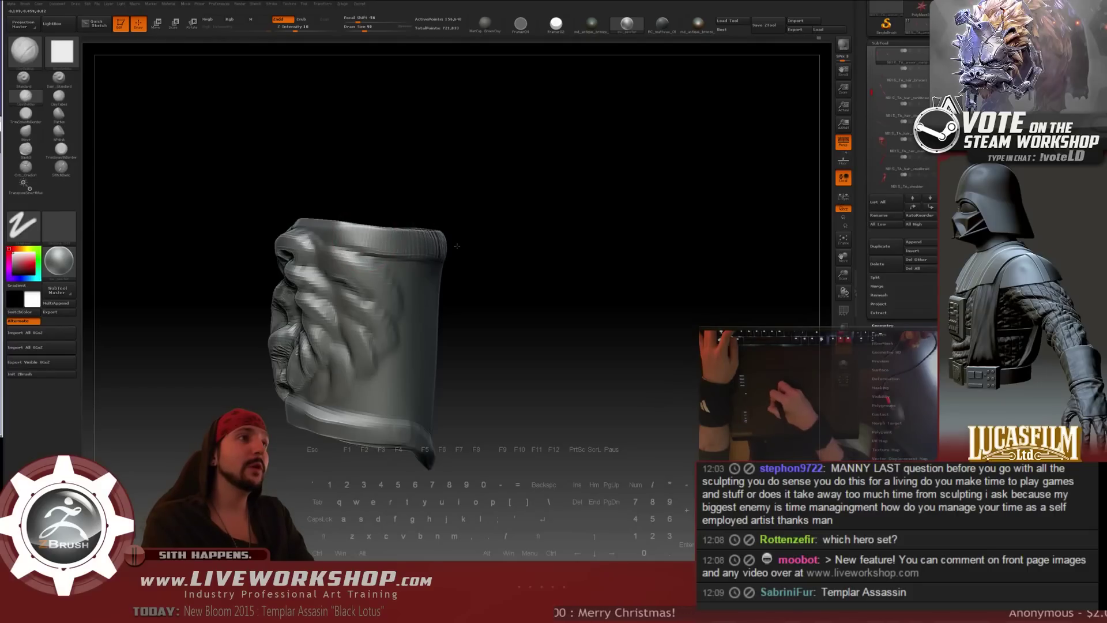
drag(512, 242, 522, 193)
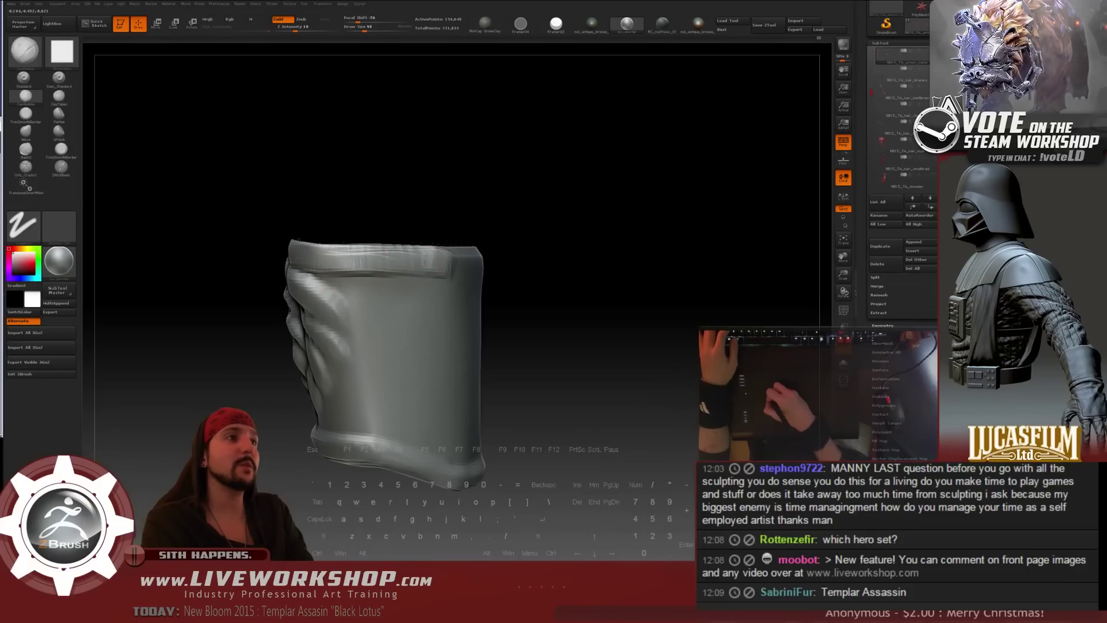
drag(553, 244, 490, 252)
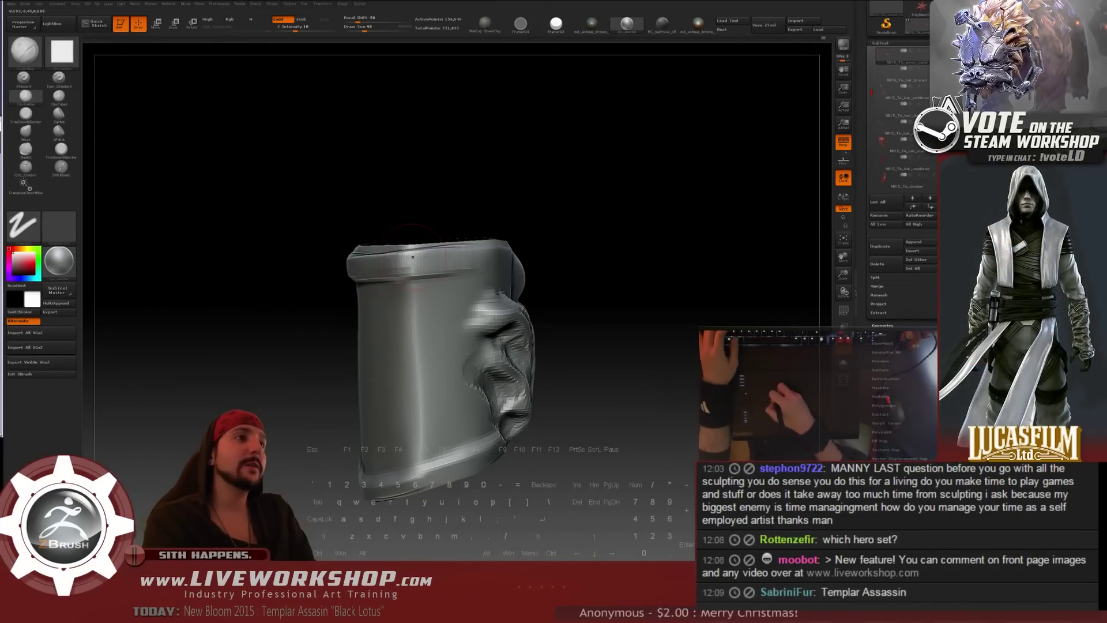
drag(623, 225, 583, 230)
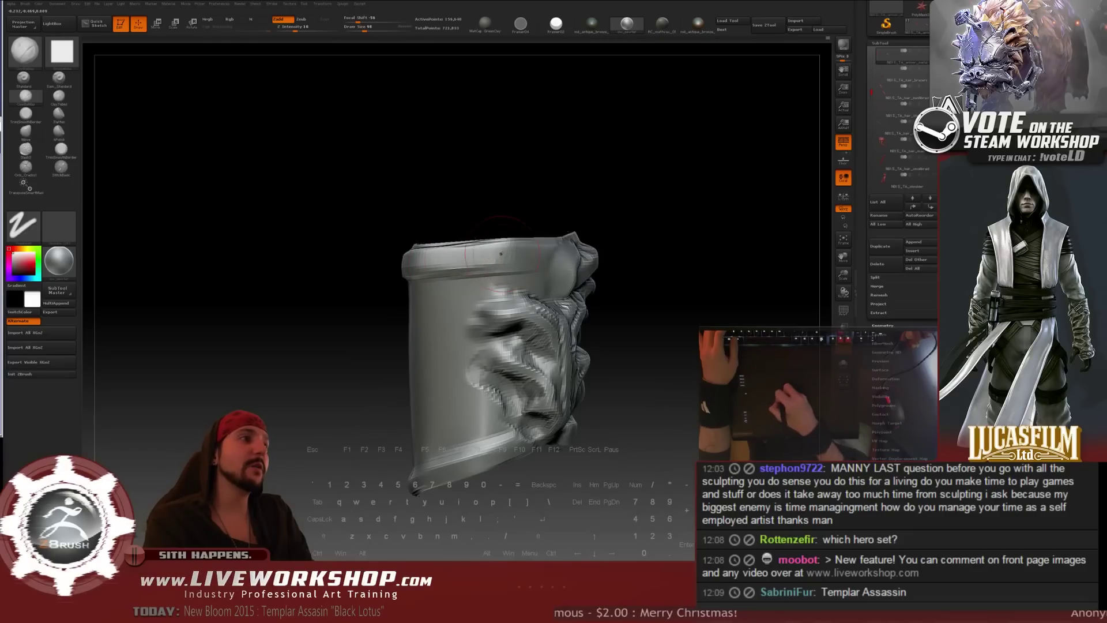
mouse_move(611, 190)
mouse_down()
mouse_move(581, 213)
mouse_move(554, 202)
mouse_move(574, 222)
mouse_move(485, 228)
mouse_up()
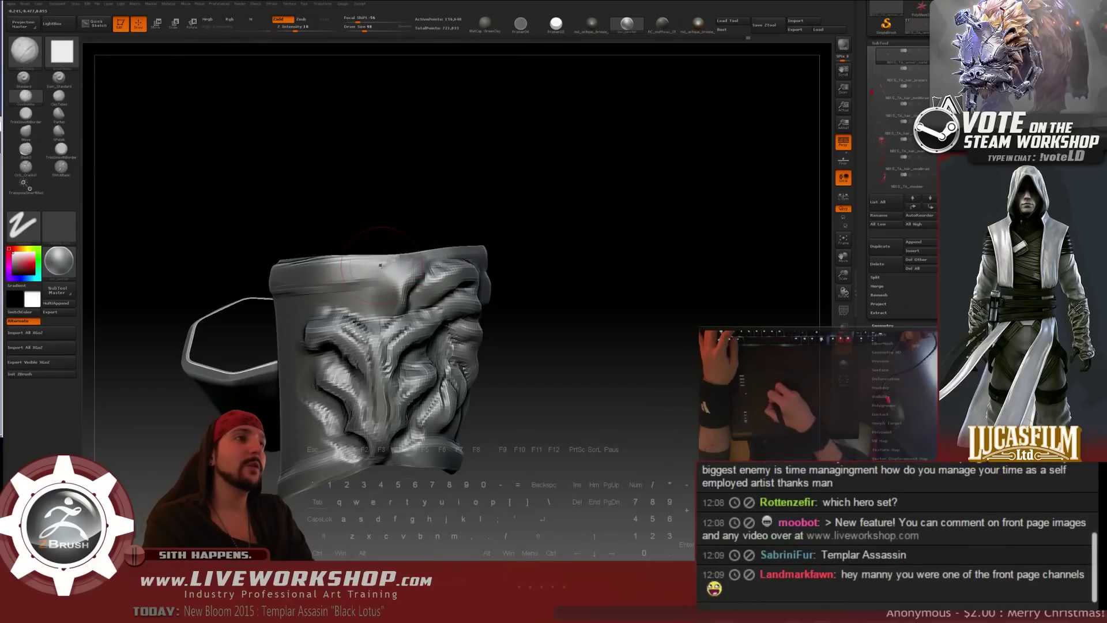
- Shape the area between the upper border and the beast's brow with a smaller brush, blending the border into the curling strands
key(bracketleft)
key(bracketleft)
key(bracketleft)
key(bracketleft)
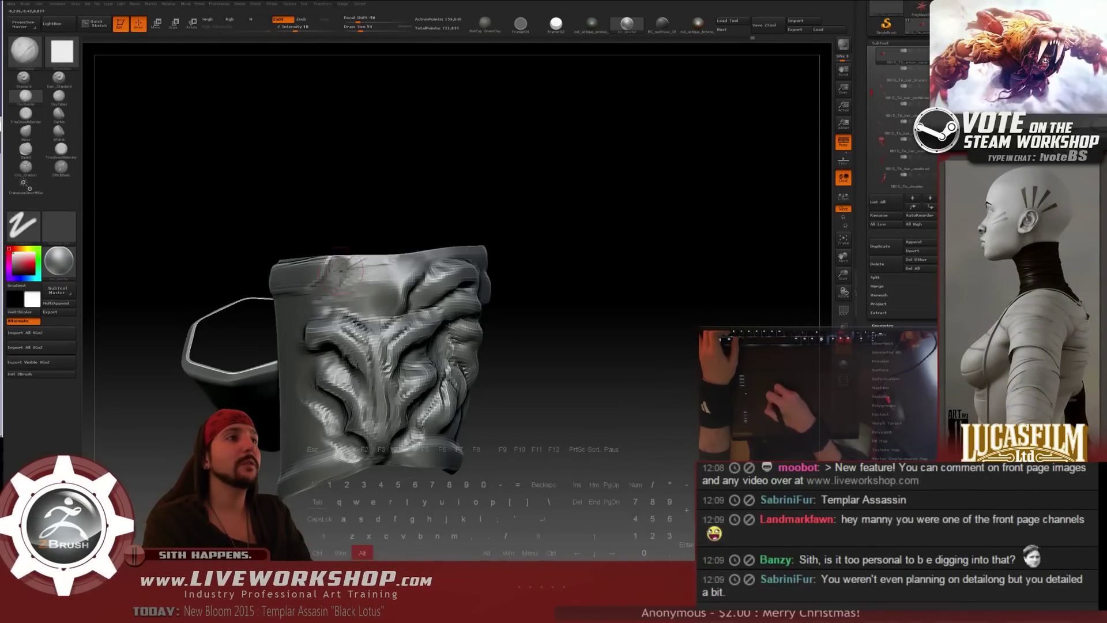
drag(663, 254, 594, 240)
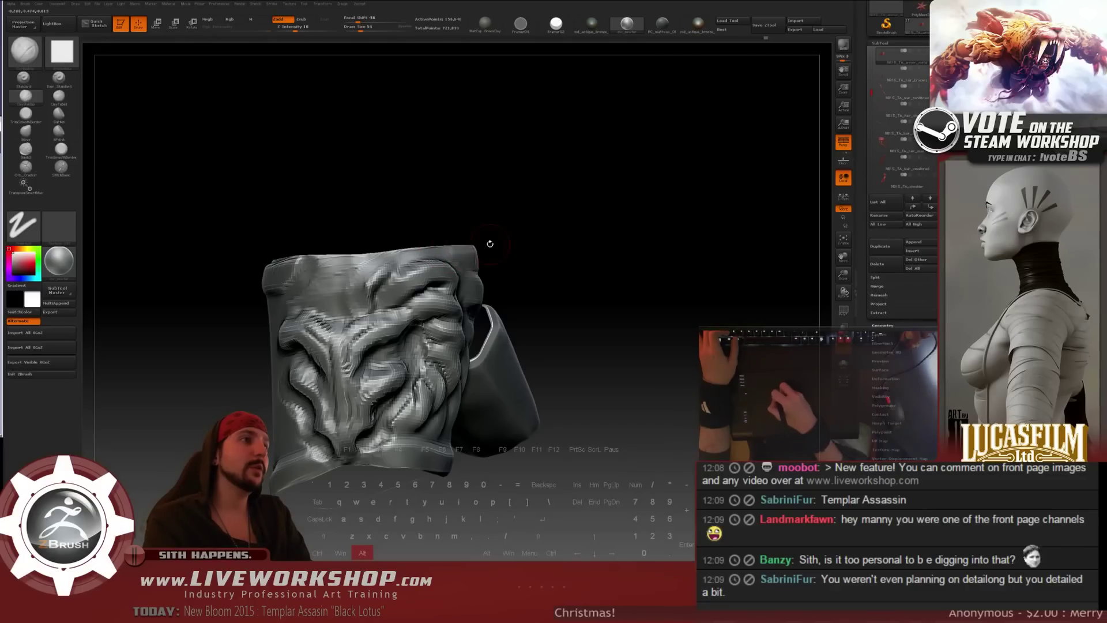
drag(490, 243, 530, 245)
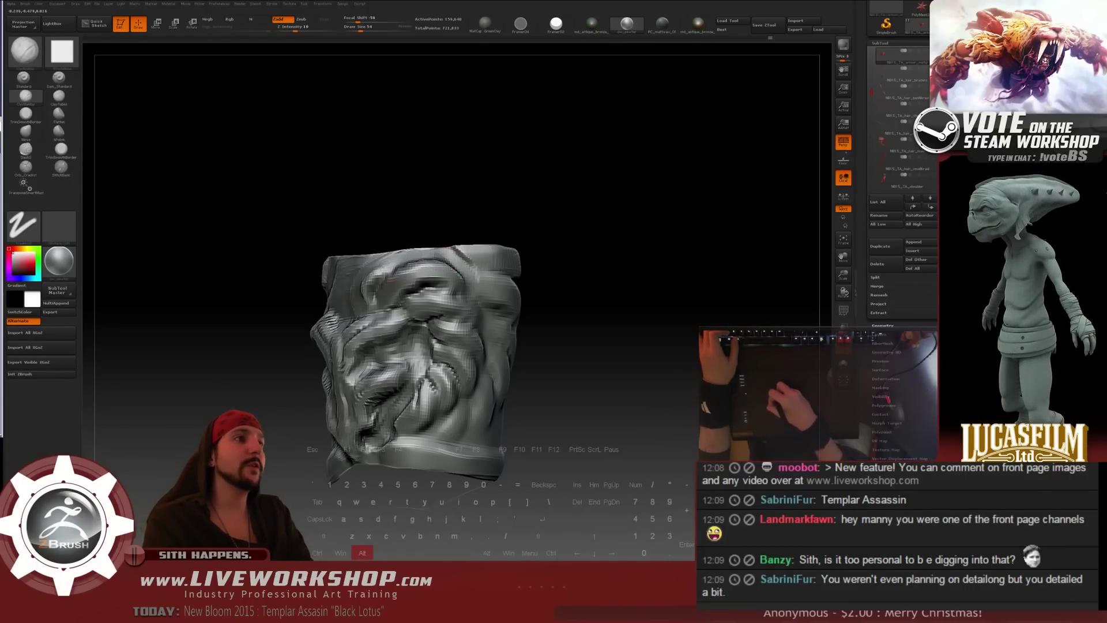
drag(646, 252, 554, 254)
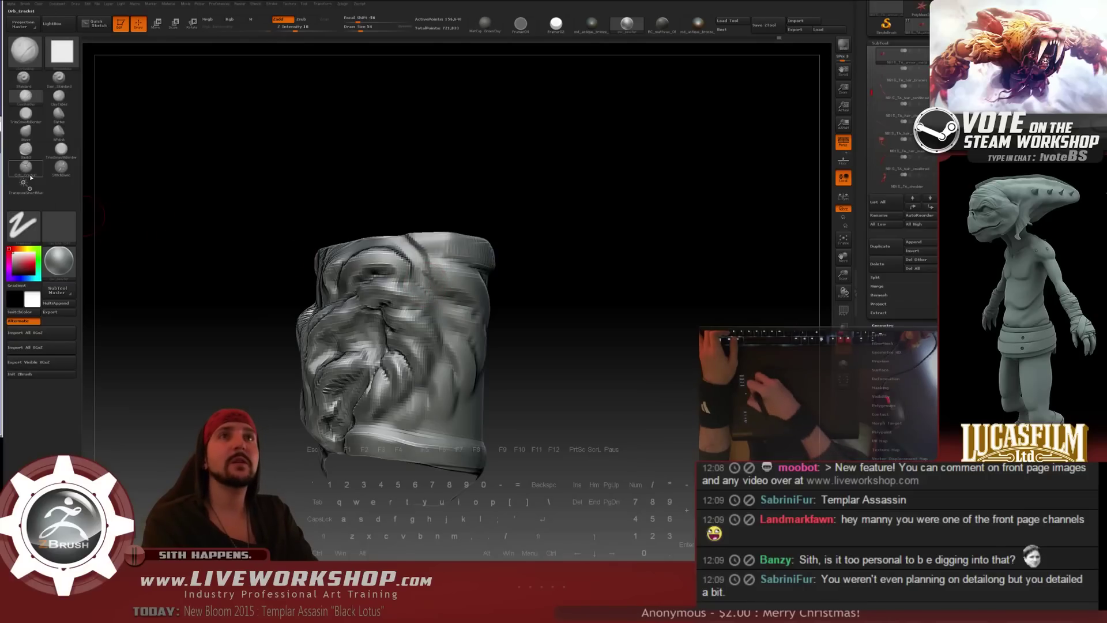
- Carve sharp creases around the curling strands above and beside the beast's eye with the Orb_Cracks brush
click(26, 149)
click(26, 167)
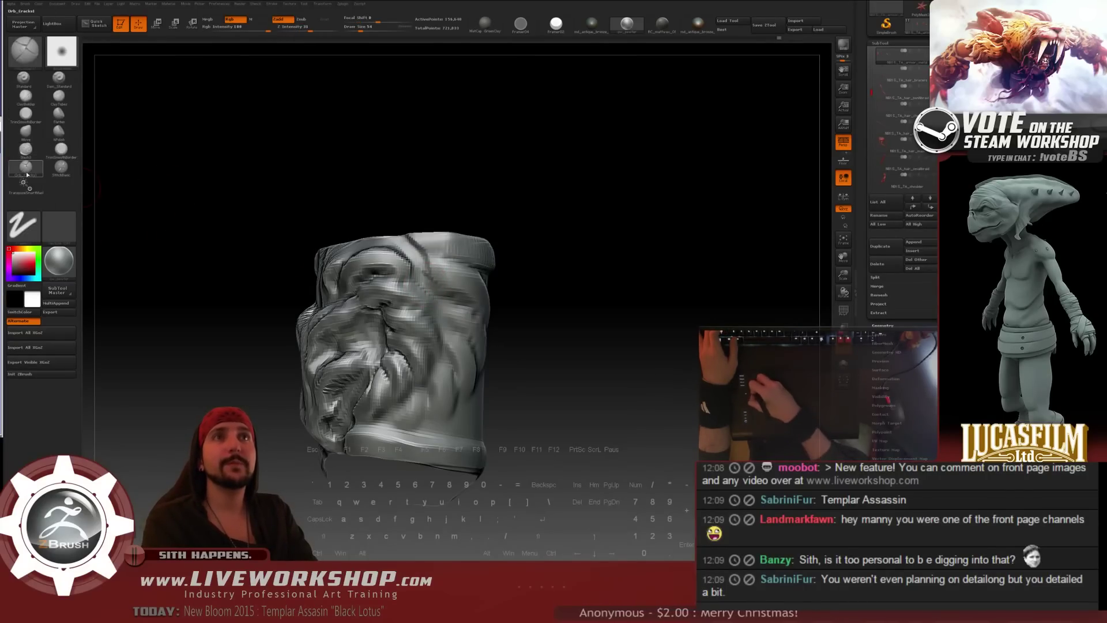
alt+drag(647, 205, 632, 195)
drag(380, 237, 399, 267)
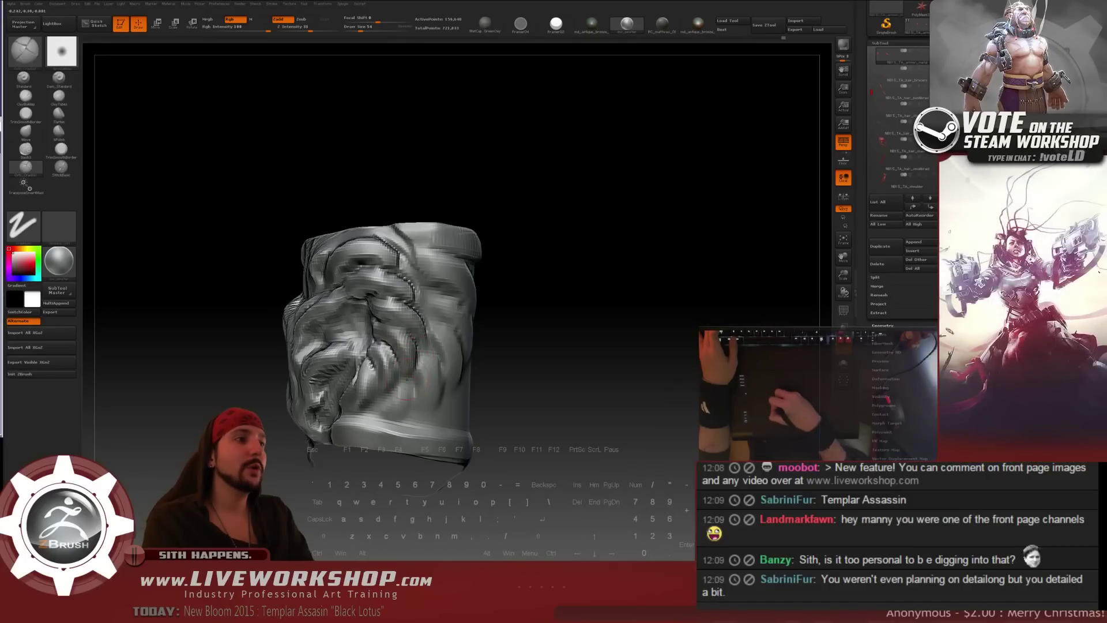
drag(536, 343, 402, 365)
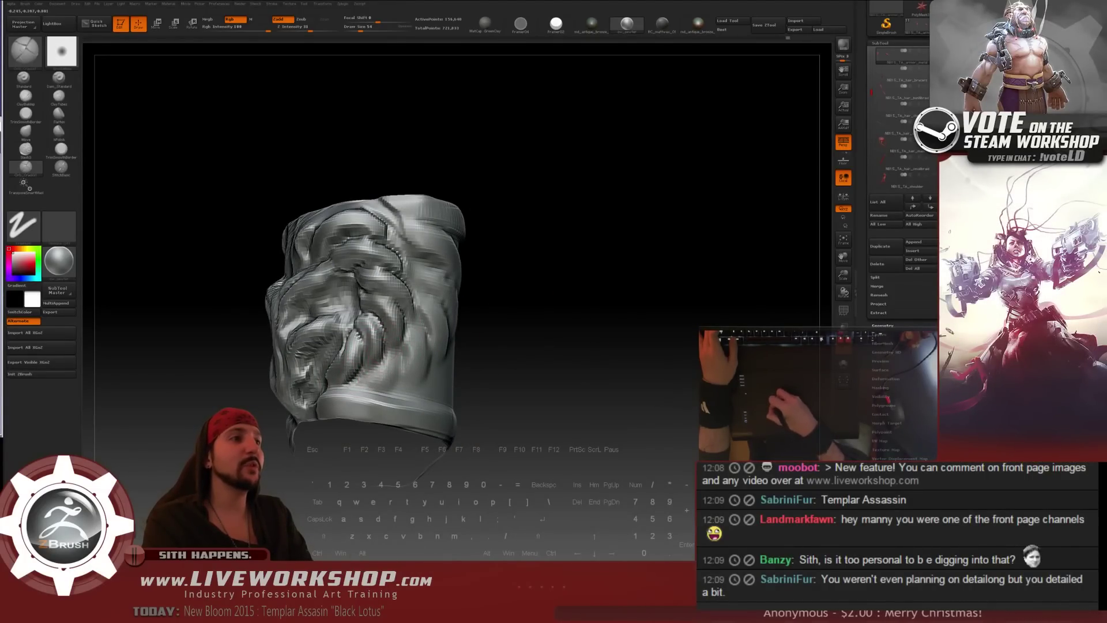
mouse_move(496, 357)
mouse_down()
mouse_move(563, 363)
mouse_move(409, 345)
mouse_up()
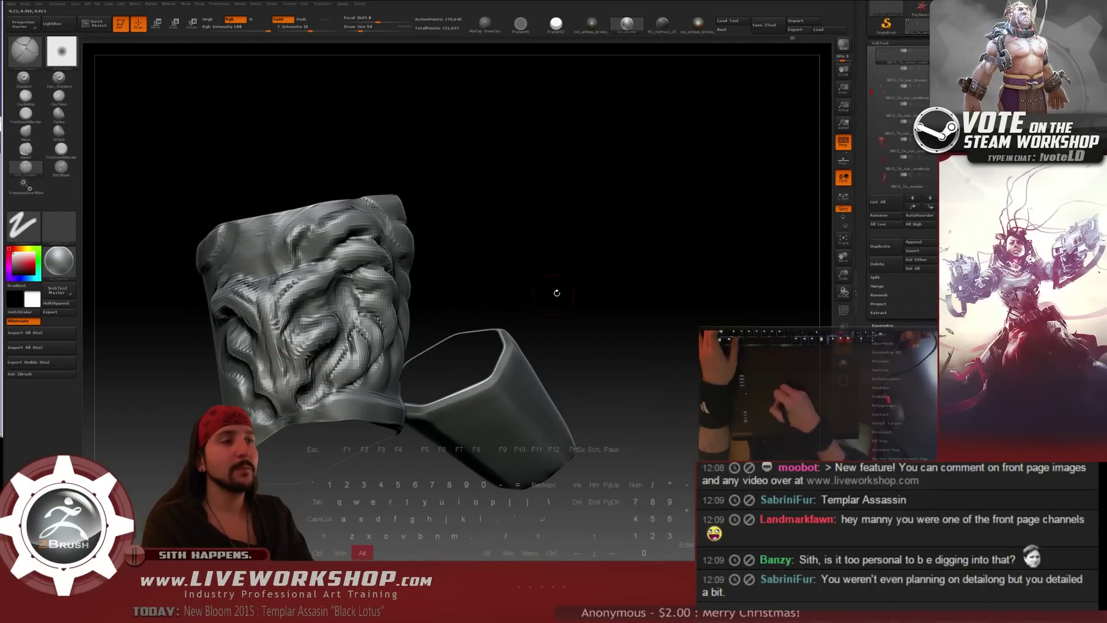
mouse_move(556, 292)
alt+mouse_down()
mouse_move(509, 276)
mouse_move(527, 279)
mouse_move(552, 255)
mouse_move(558, 292)
alt+mouse_up()
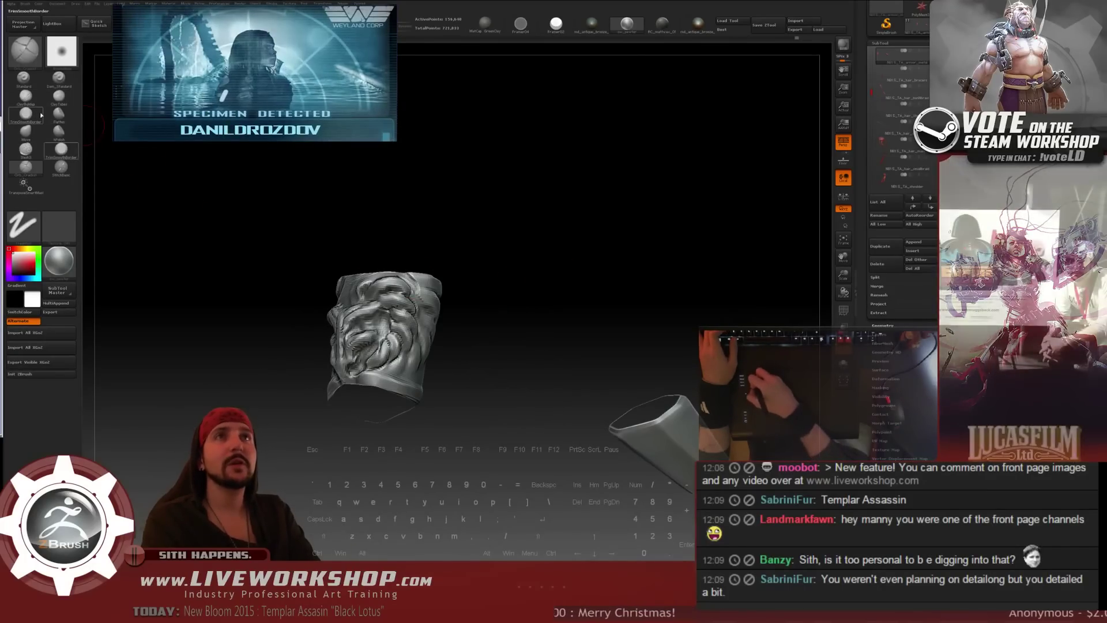
- Build up the uppermost curling strand above the beast's brow with the ClayBuildup brush, extending it over the upper border
click(32, 96)
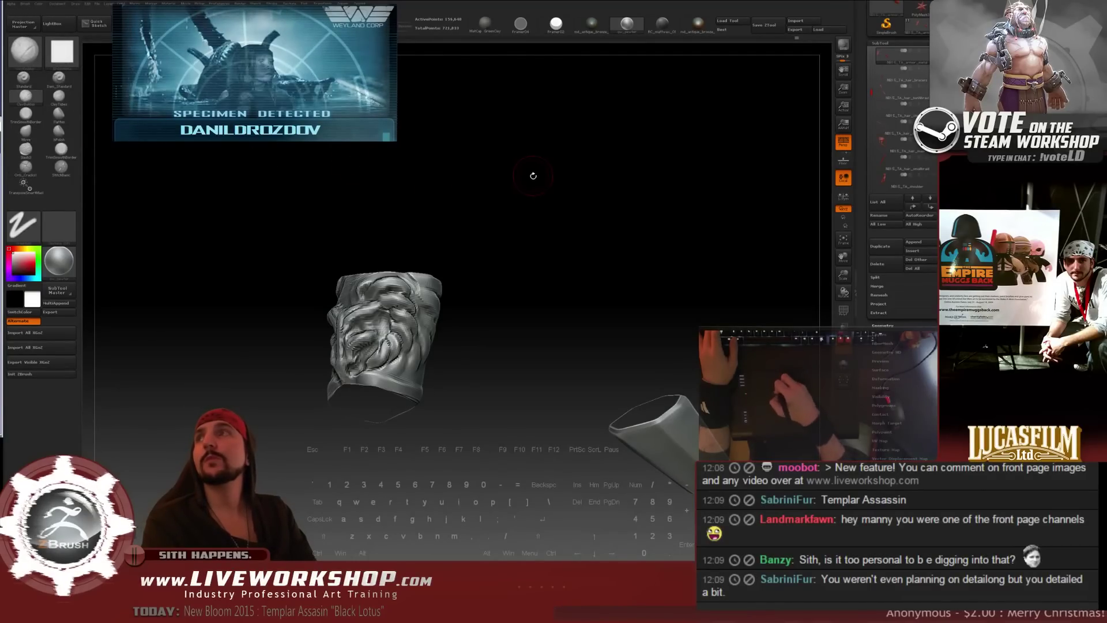
drag(527, 207, 331, 255)
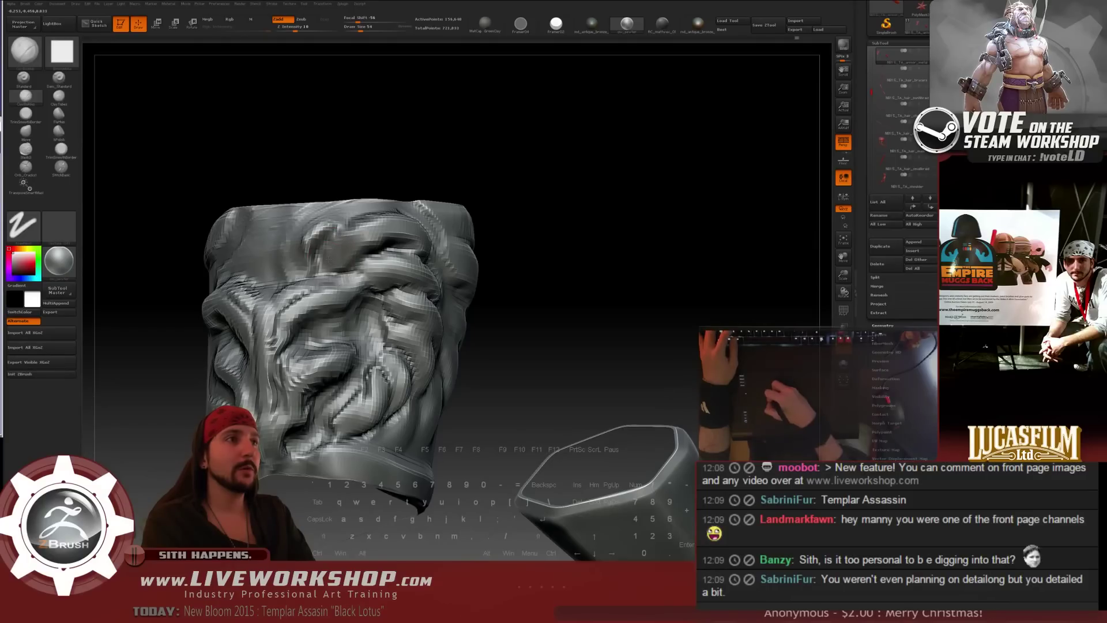
key(bracketright)
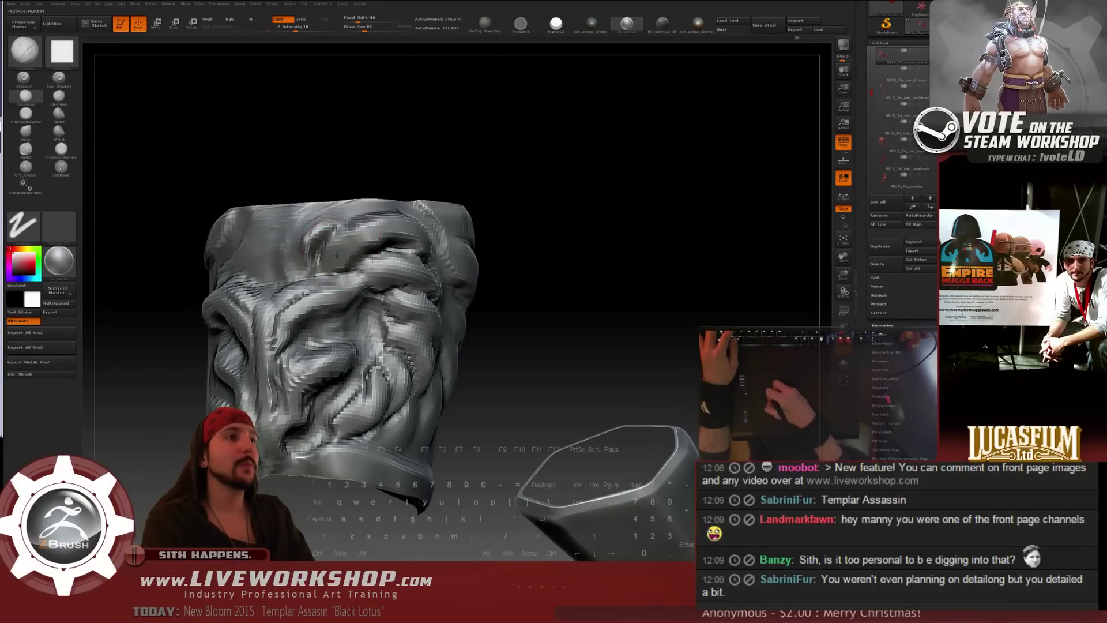
drag(429, 199, 323, 248)
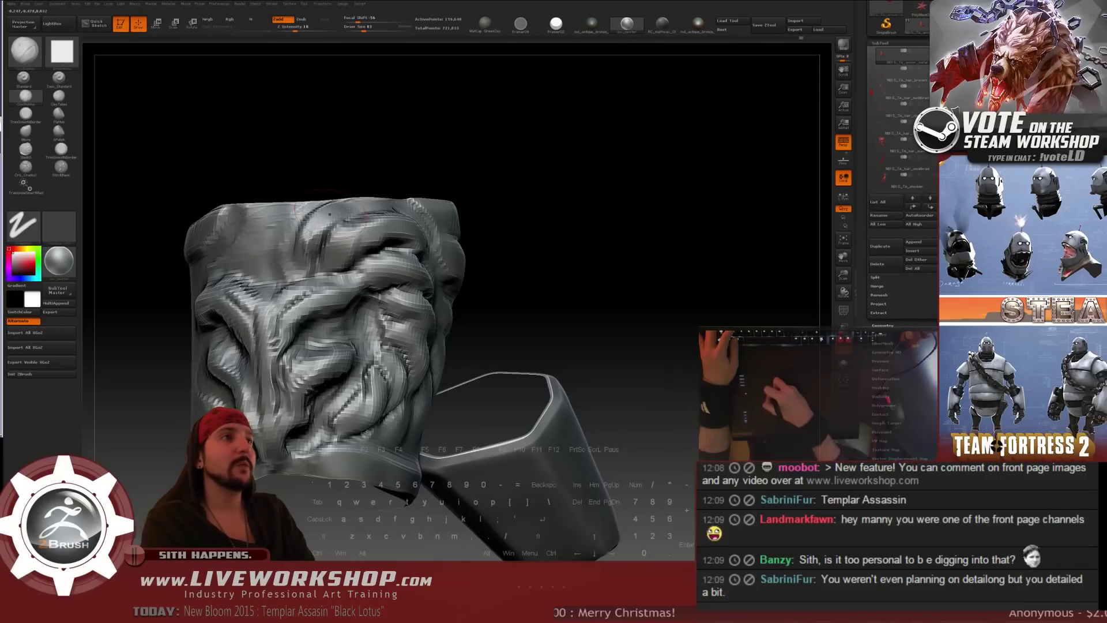
drag(363, 225, 350, 238)
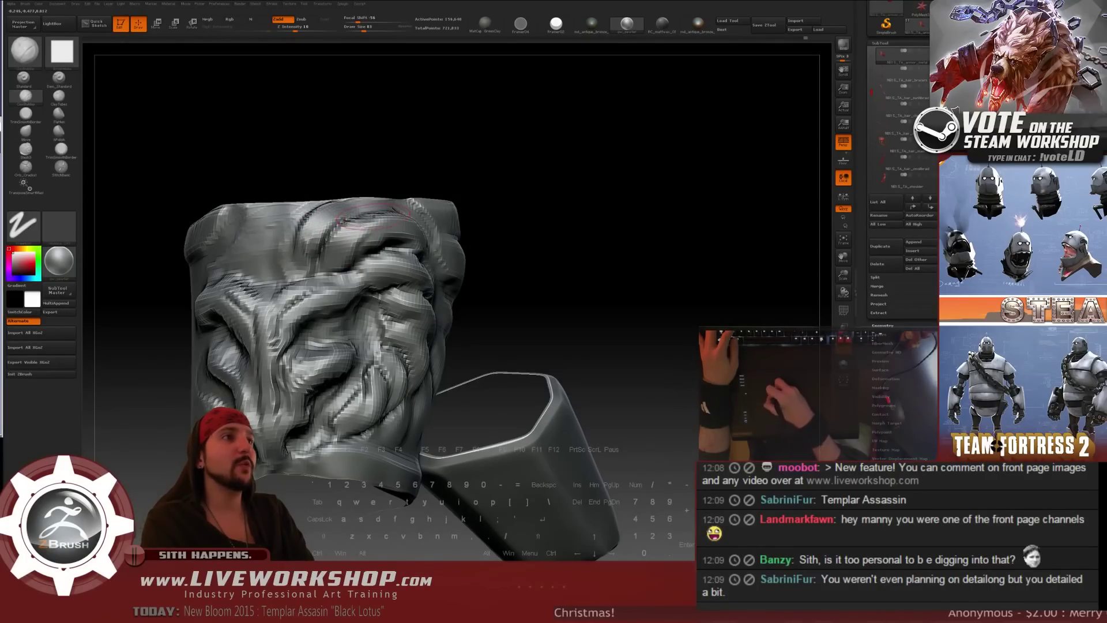
drag(598, 198, 594, 182)
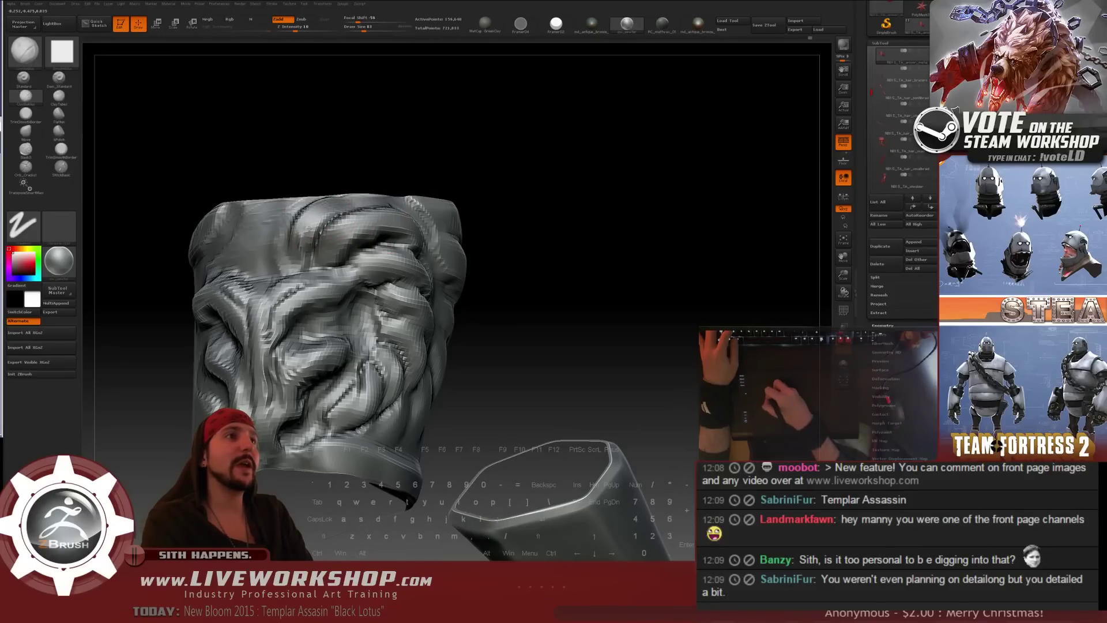
drag(391, 196, 388, 255)
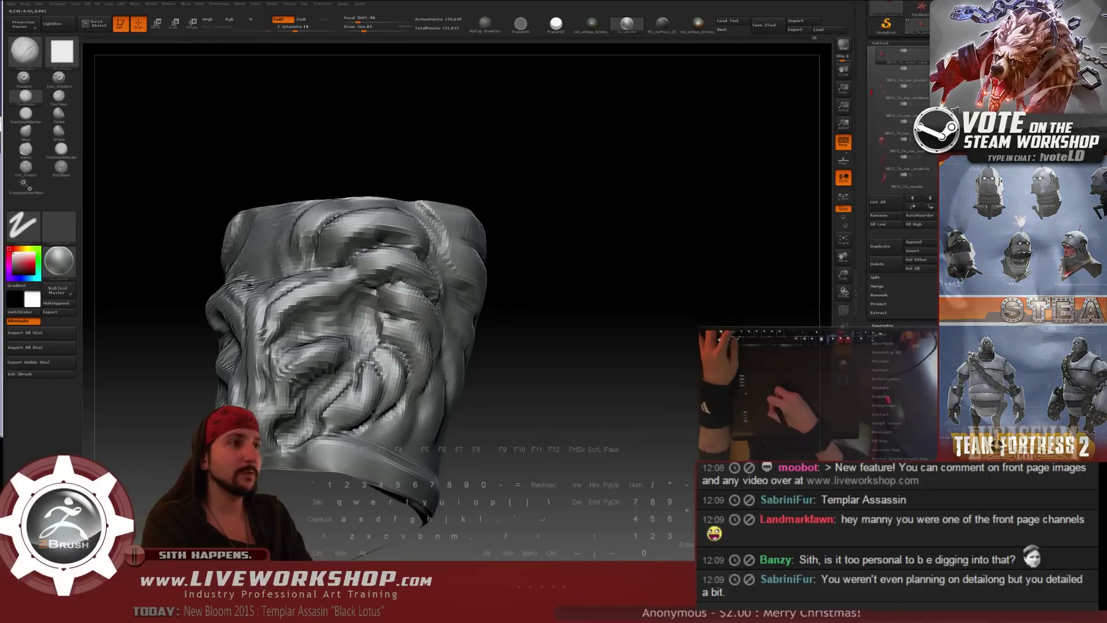
- Layer finer forms onto the strands curling beside the beast's cheek with a smaller ClayBuildup brush
key(s)
drag(398, 328, 393, 328)
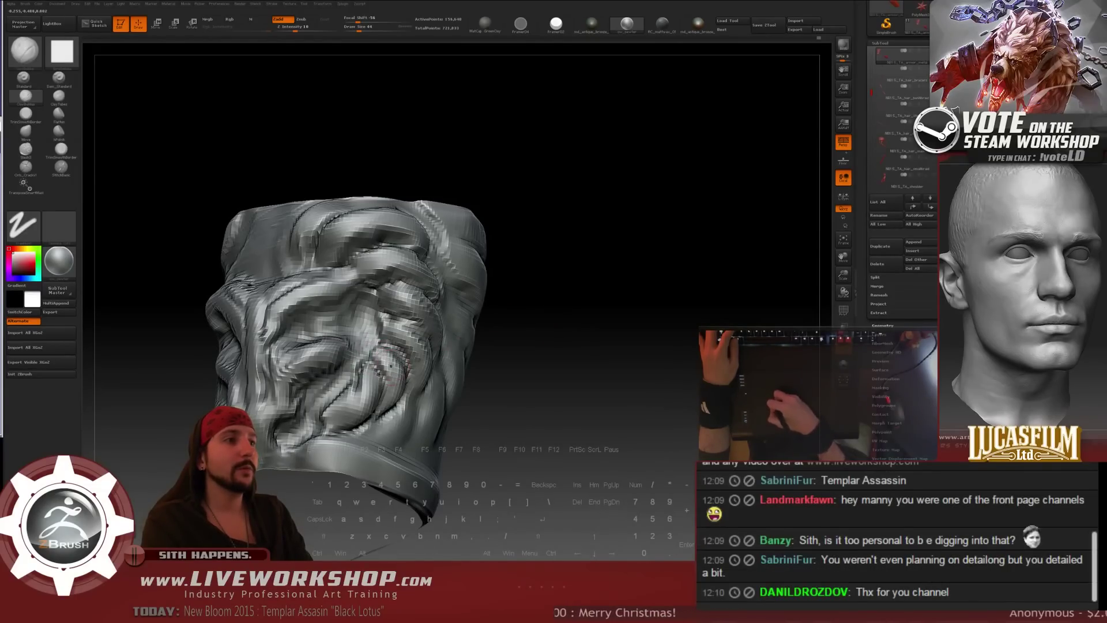
drag(515, 367, 353, 395)
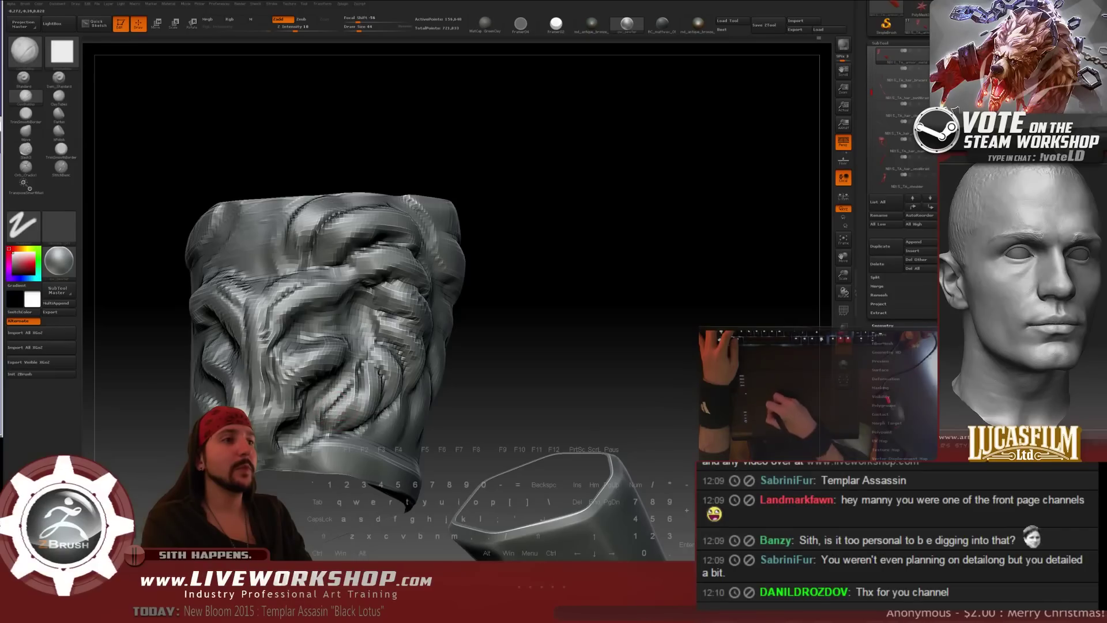
- Subdivide the arm plate's mesh once and flatten the uppermost strand above the brow into cleaner planes with the polish brush
mouse_move(541, 324)
alt+mouse_down()
mouse_move(542, 336)
mouse_move(537, 288)
mouse_move(514, 244)
alt+mouse_up()
key(ctrl+d)
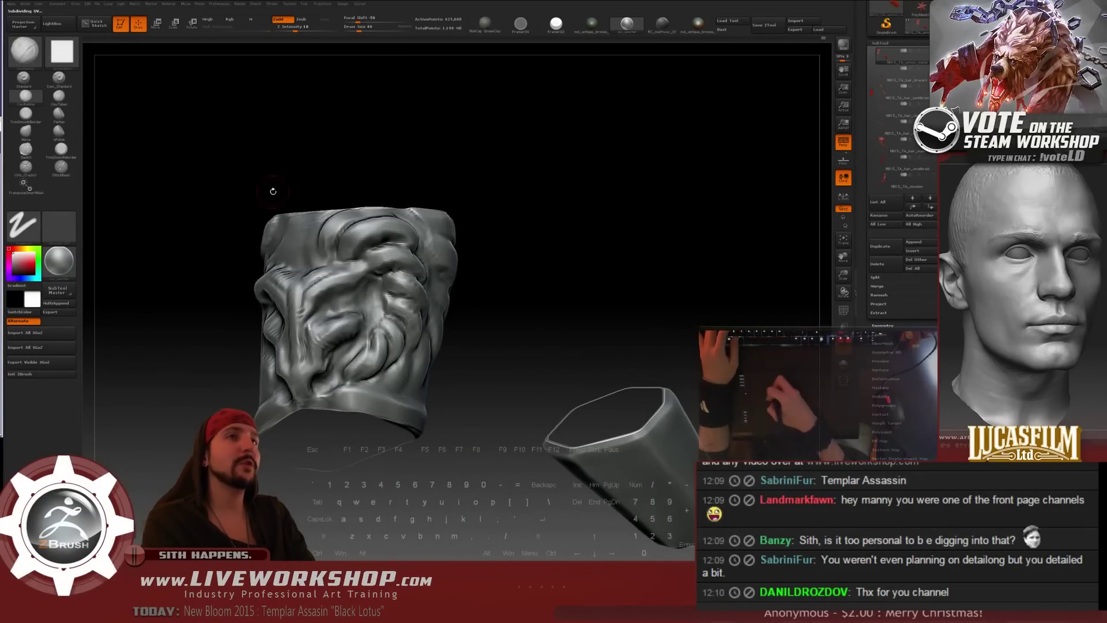
click(58, 136)
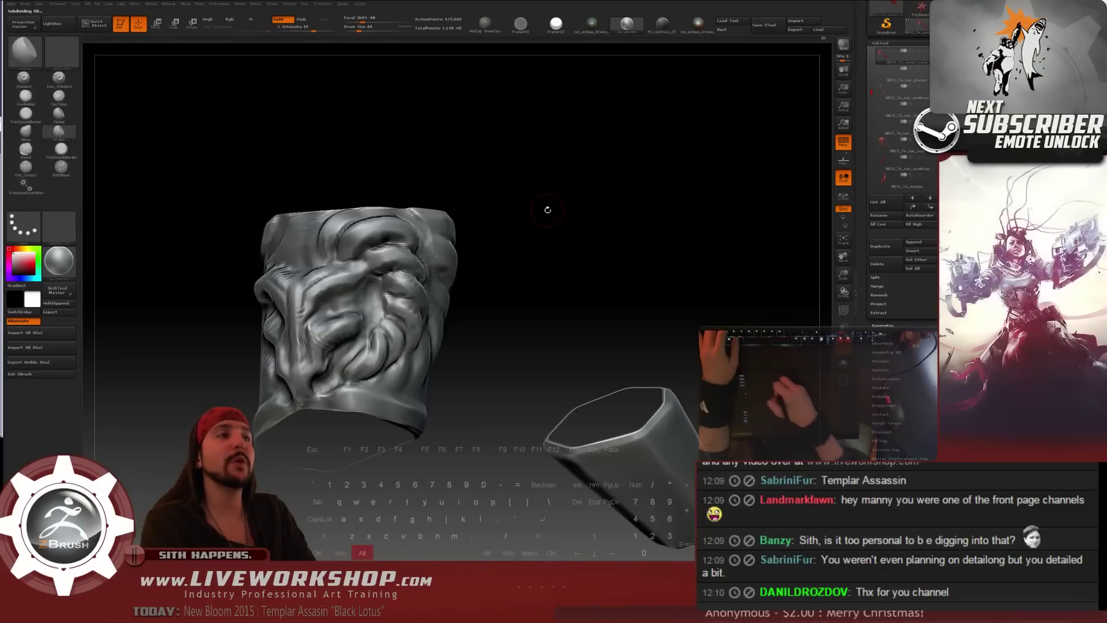
mouse_move(549, 210)
alt+mouse_down()
mouse_move(421, 209)
mouse_move(435, 172)
alt+mouse_up()
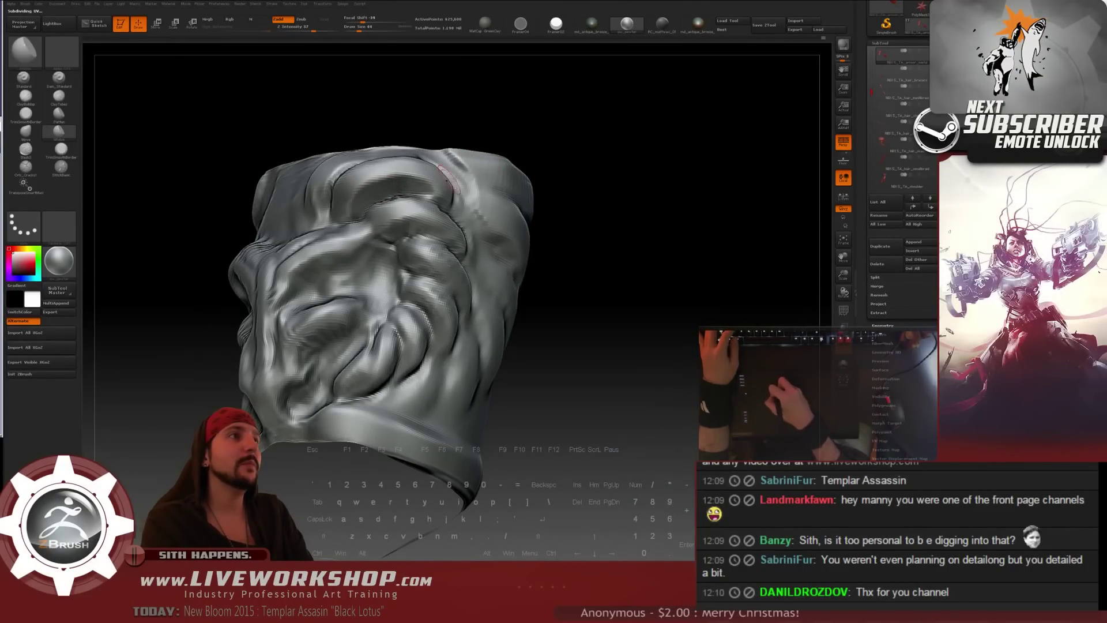
drag(616, 145, 507, 185)
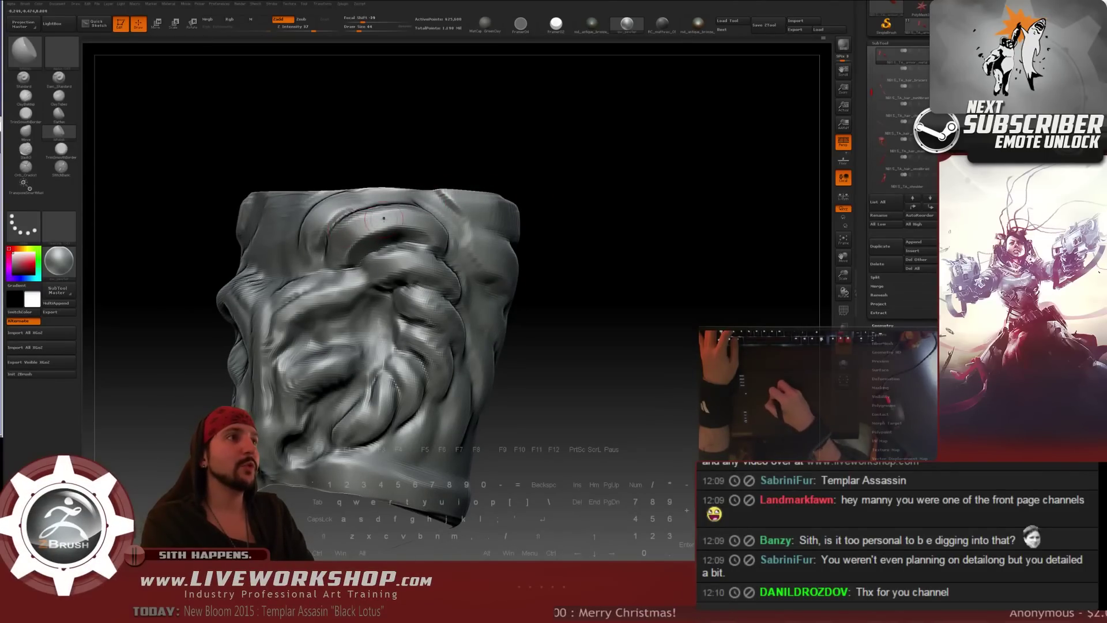
drag(508, 164, 539, 189)
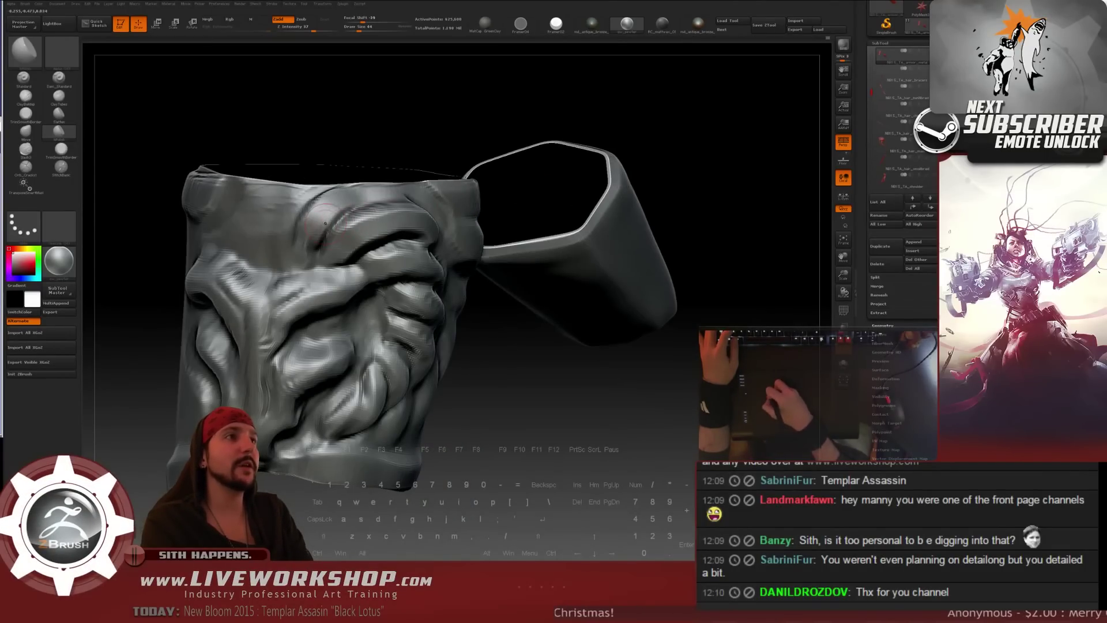
drag(366, 161, 300, 206)
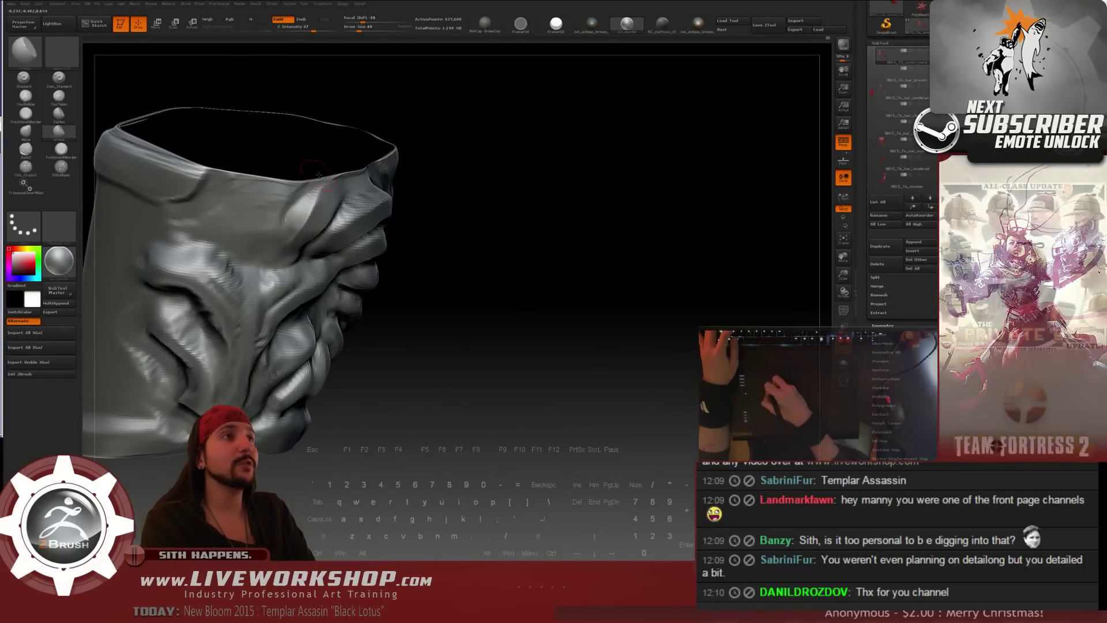
- Polish the uppermost curling strands above the beast's brow into flatter, cleaner planes
drag(519, 178, 334, 222)
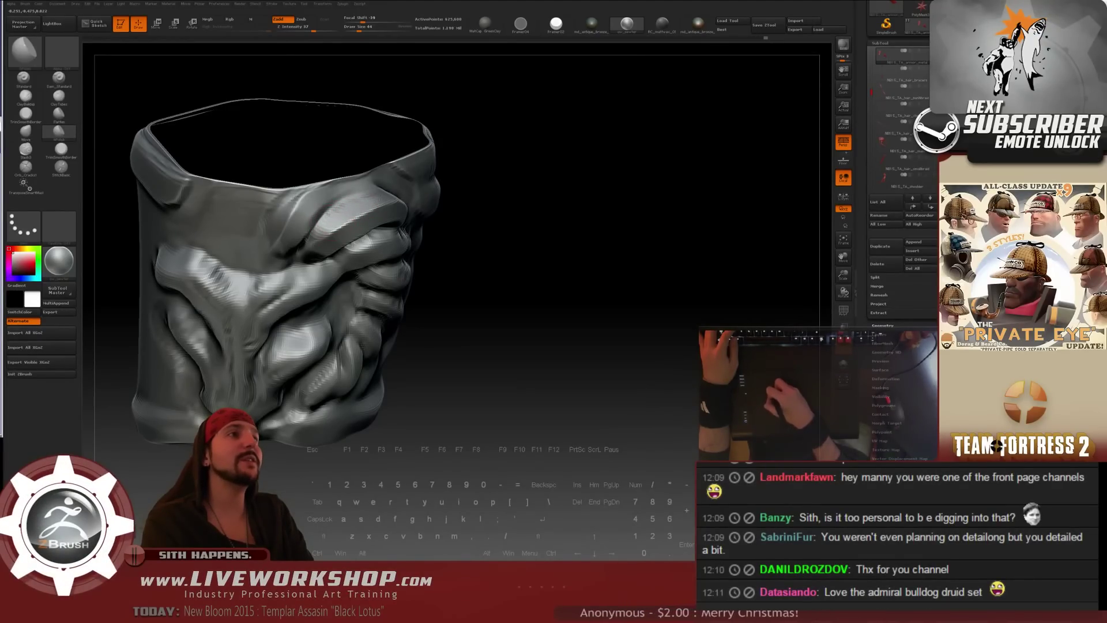
mouse_move(635, 190)
mouse_down()
mouse_move(711, 148)
mouse_move(631, 193)
mouse_move(514, 185)
mouse_up()
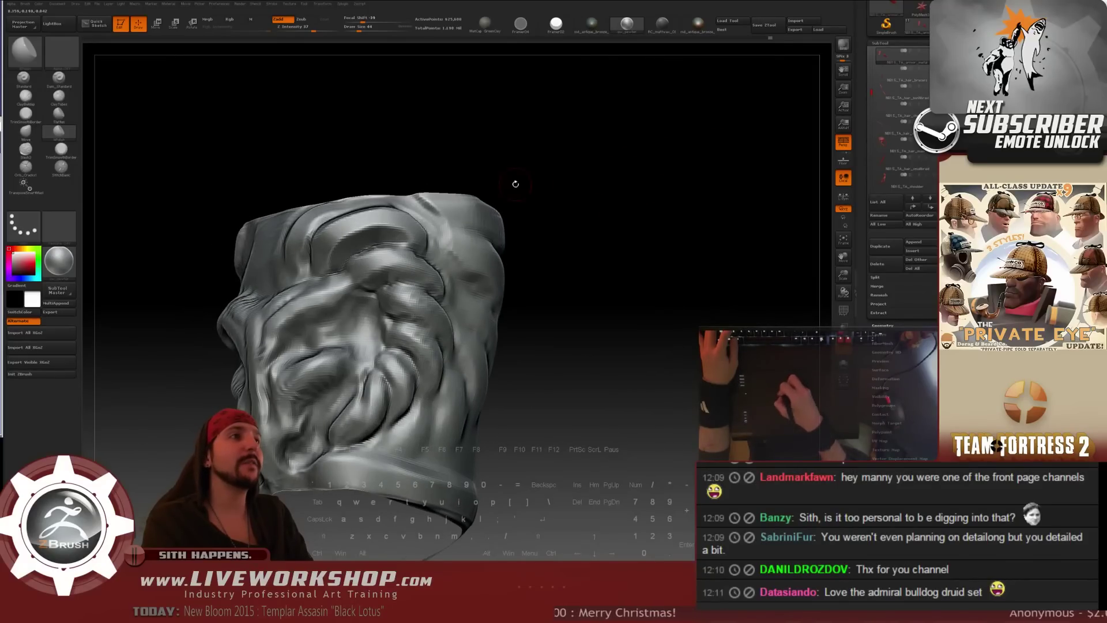
drag(640, 185, 565, 185)
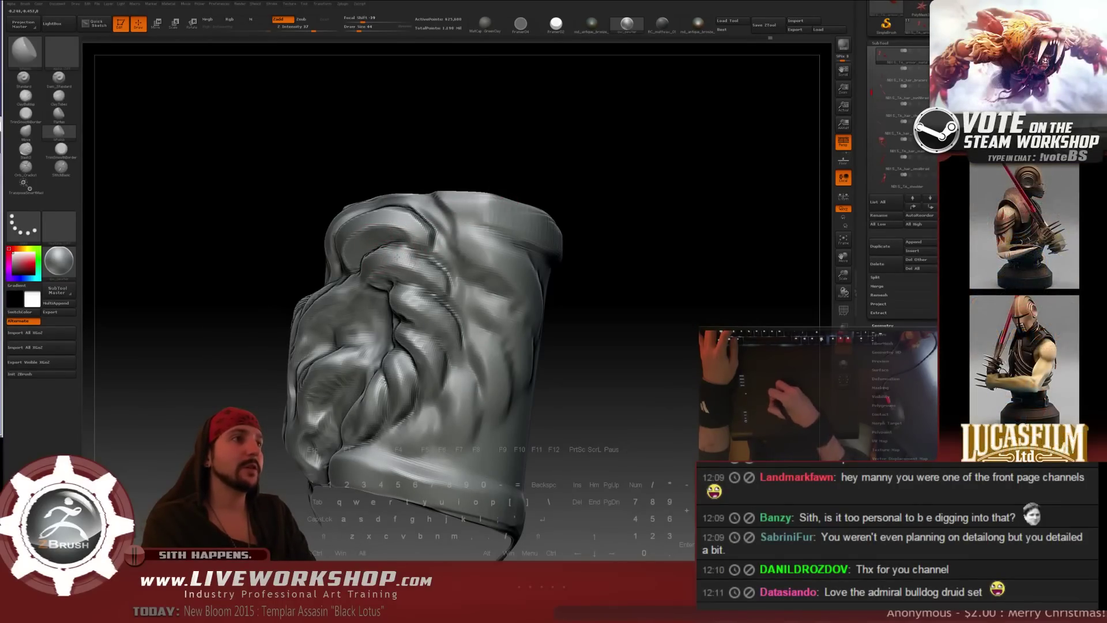
mouse_move(455, 272)
mouse_down()
mouse_move(623, 225)
mouse_move(382, 272)
mouse_up()
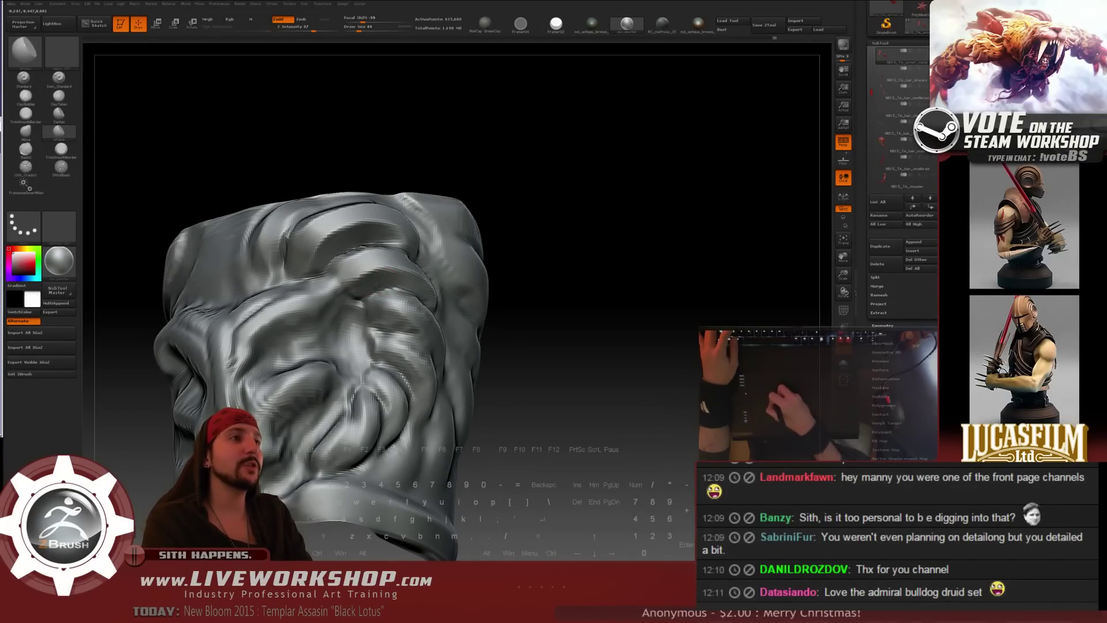
drag(433, 279, 459, 262)
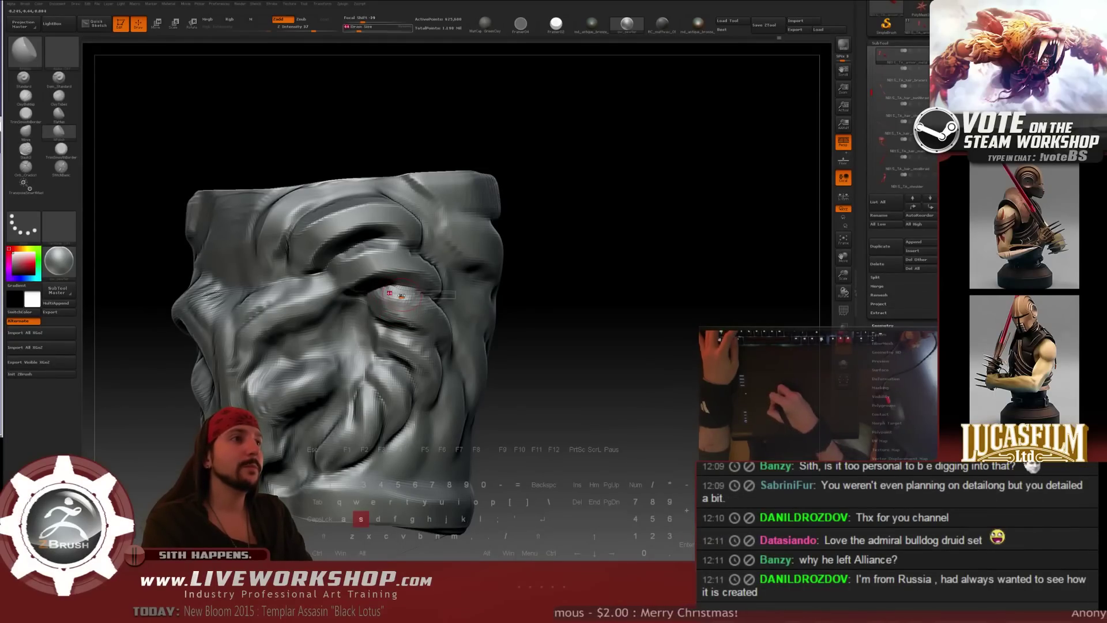
key(bracketleft)
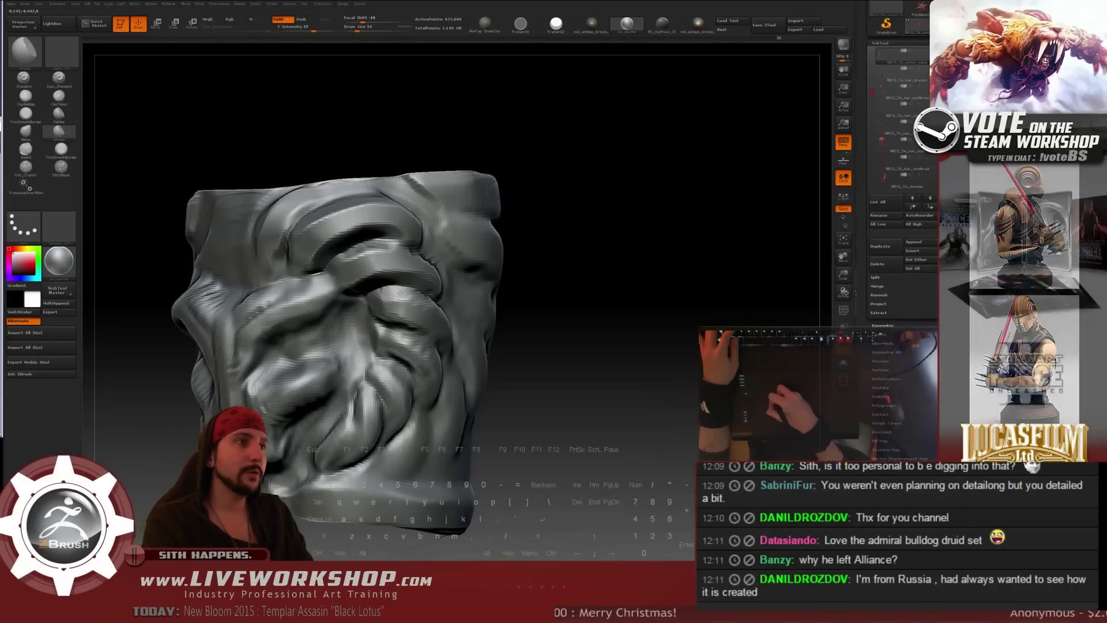
- Flatten the second and third curling strands beside the beast's eye with a resized polish brush
drag(543, 284, 392, 295)
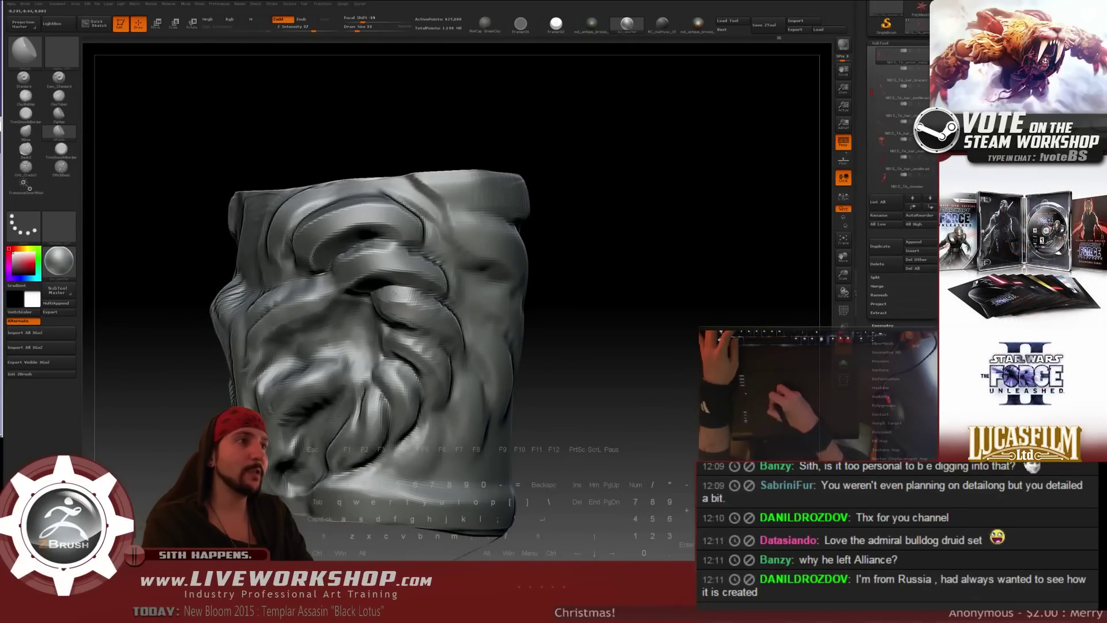
mouse_move(526, 292)
mouse_down()
mouse_move(507, 279)
mouse_move(382, 301)
mouse_up()
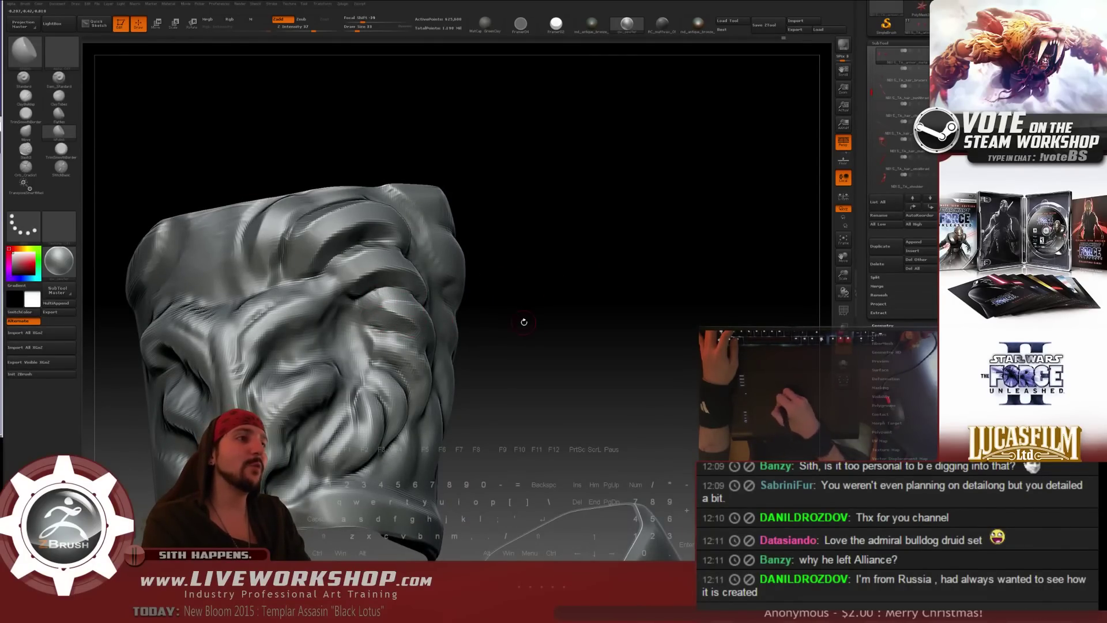
drag(523, 322, 394, 346)
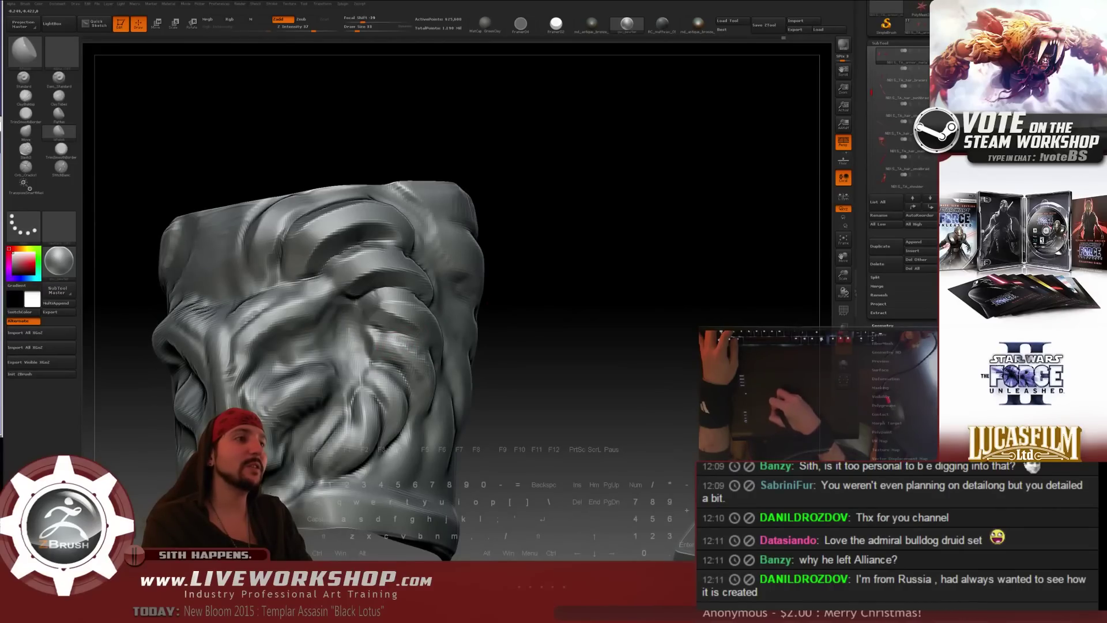
drag(550, 327, 485, 285)
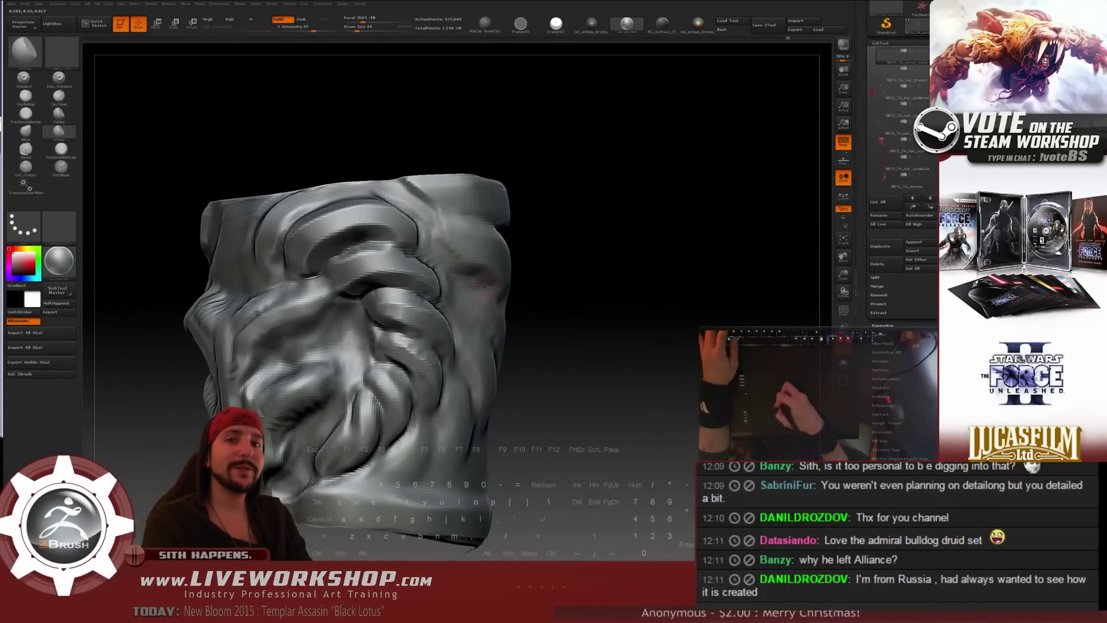
drag(568, 304, 410, 347)
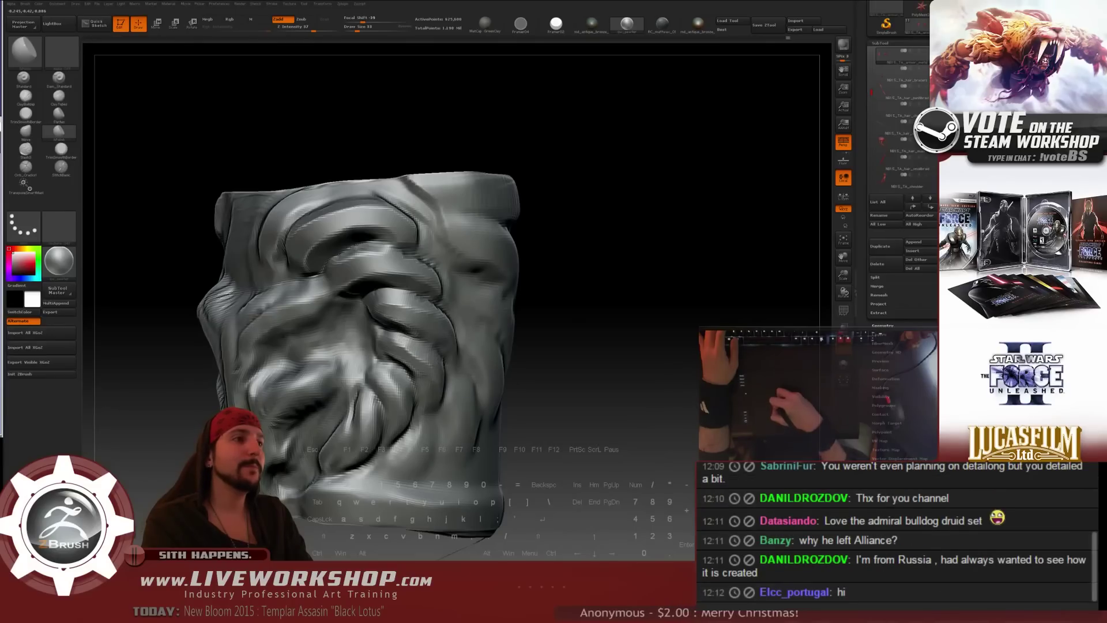
mouse_move(603, 334)
mouse_down()
mouse_move(650, 339)
mouse_move(556, 240)
mouse_move(549, 250)
mouse_move(602, 338)
mouse_move(628, 289)
mouse_move(647, 292)
mouse_up()
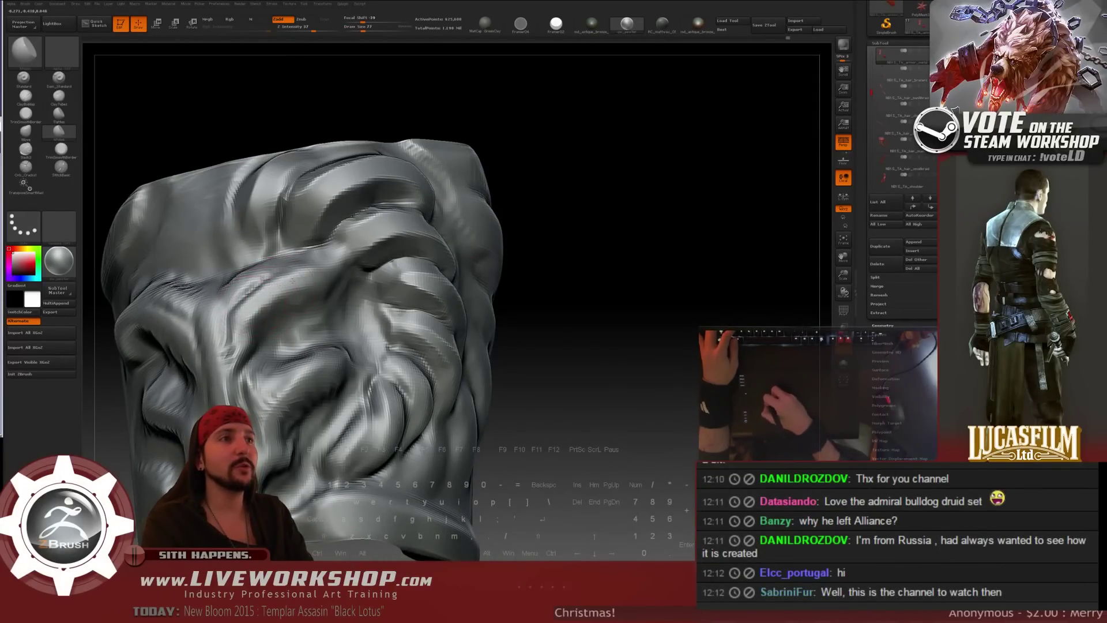
- Polish the beast's brow ridge, eye area and muzzle into crisp planes with a smaller polish brush
right_drag(369, 274, 390, 271)
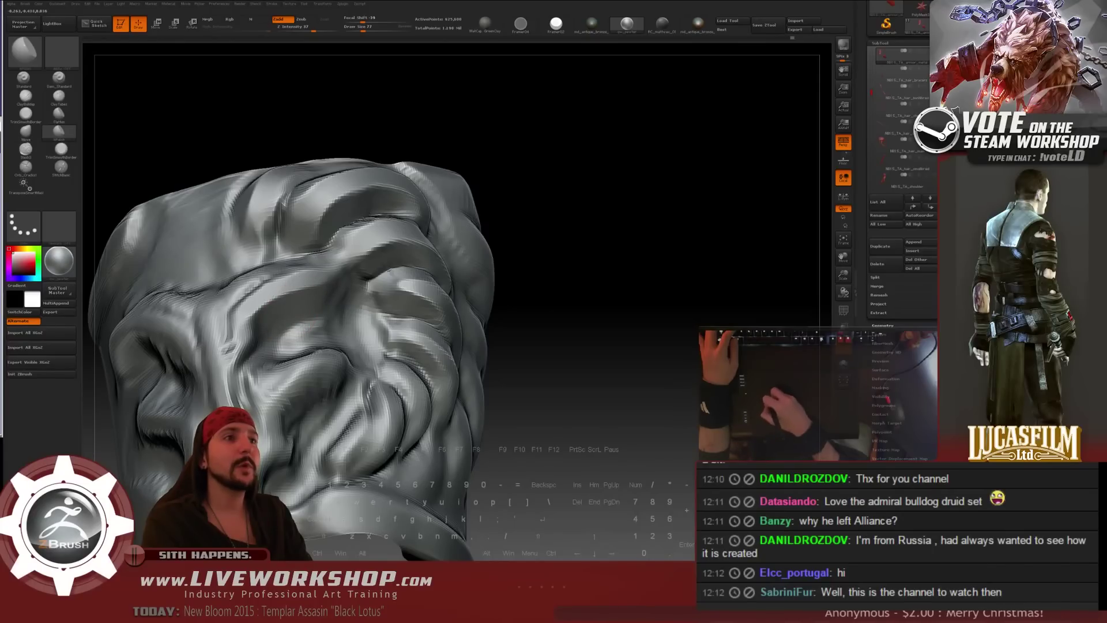
key(bracketleft)
key(bracketleft)
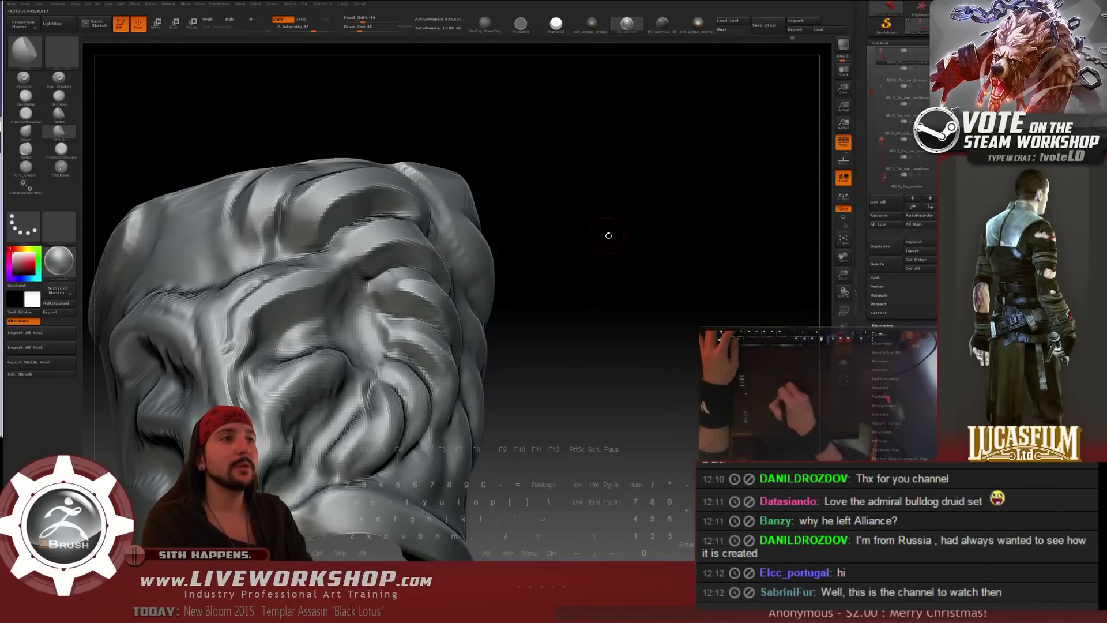
drag(608, 235, 543, 238)
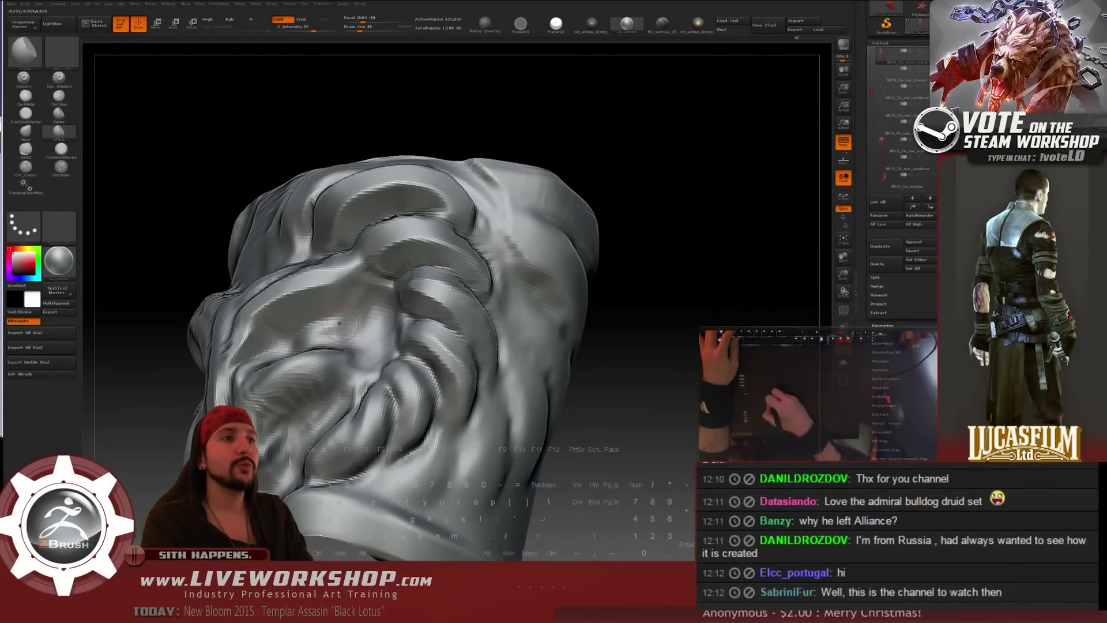
right_drag(370, 328, 314, 326)
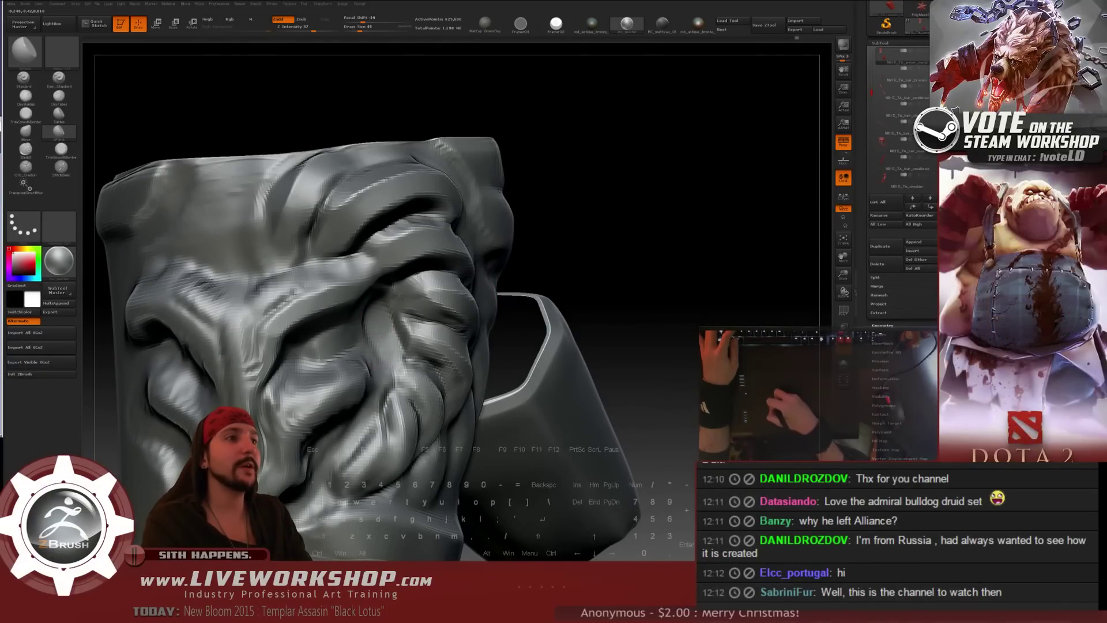
alt+drag(546, 298, 569, 244)
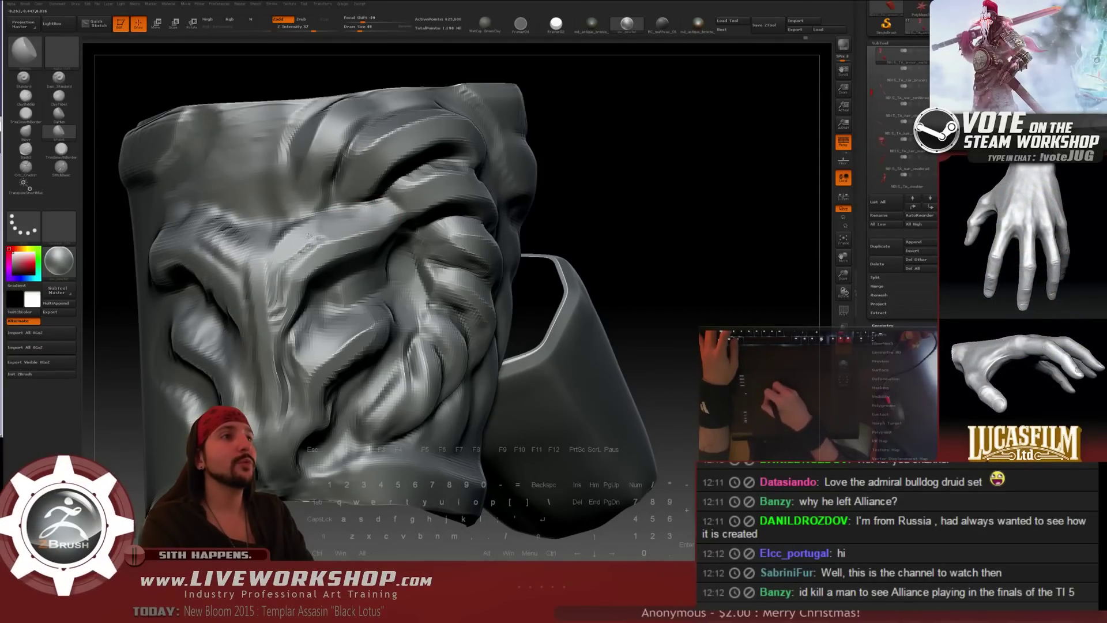
- Show the rest of the character's subtools around the arm plate and view the full figure from the side
alt+drag(651, 201, 581, 239)
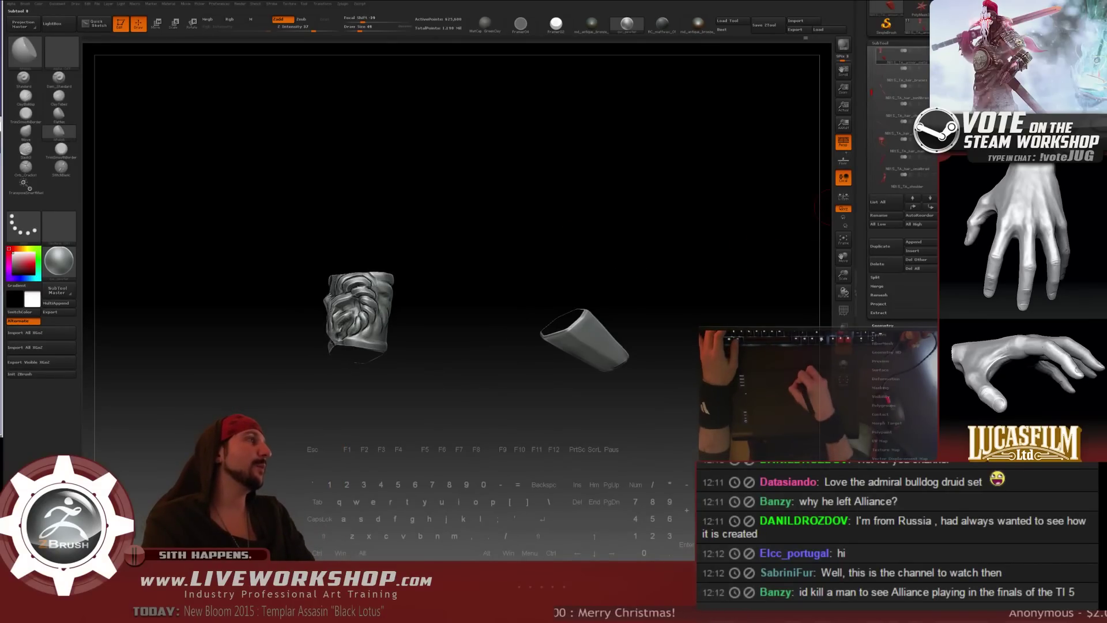
click(934, 51)
drag(689, 165, 635, 200)
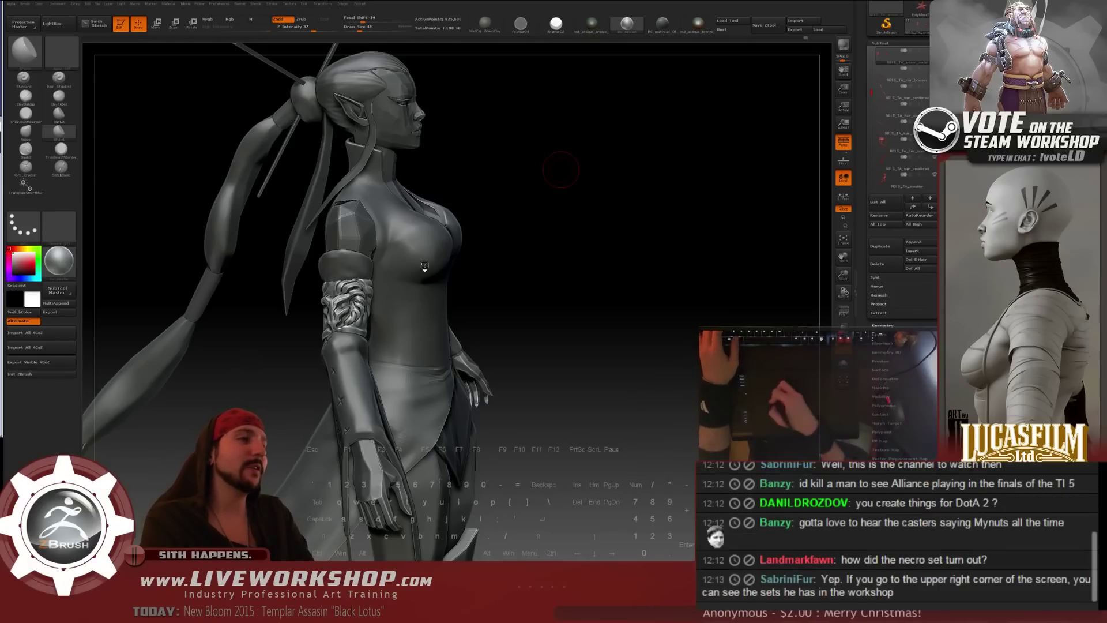
- Carve sharp creases along the upper strand's inner edge and around the beast's eye with the Orb_Cracks brush
mouse_move(561, 171)
mouse_down()
mouse_move(673, 297)
mouse_move(239, 284)
mouse_up()
click(25, 166)
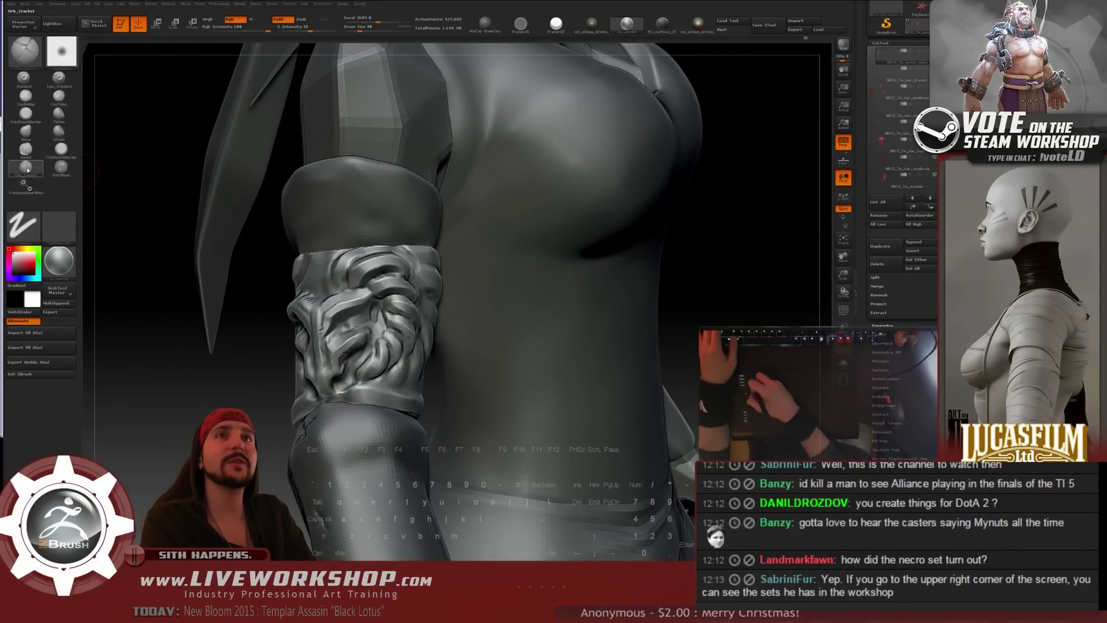
mouse_move(191, 329)
mouse_down()
mouse_move(180, 360)
mouse_move(307, 286)
mouse_up()
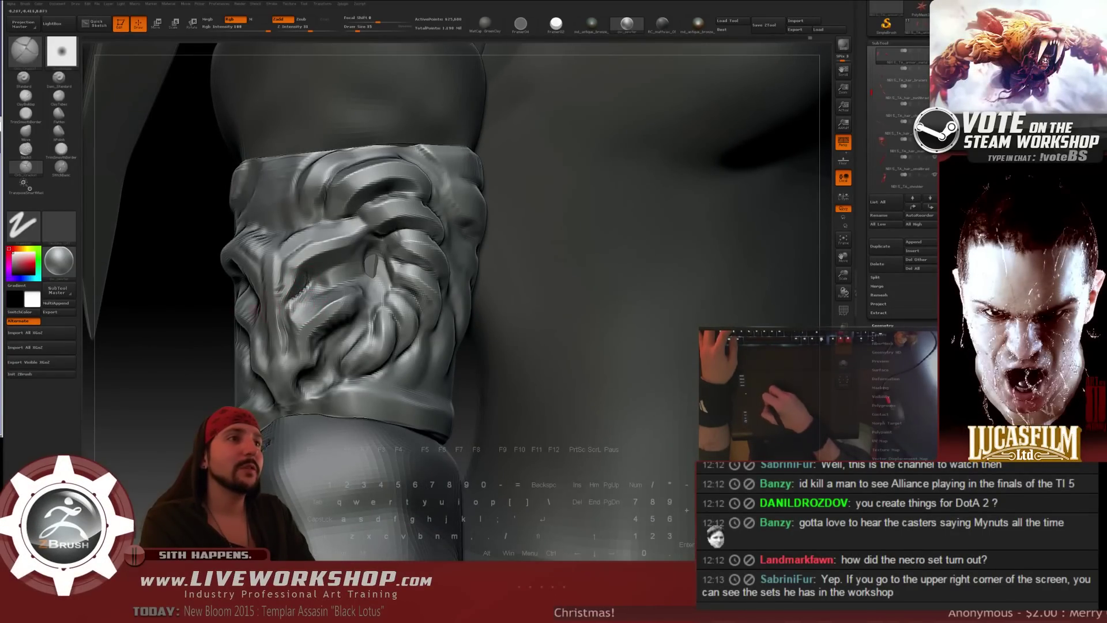
drag(173, 323, 243, 314)
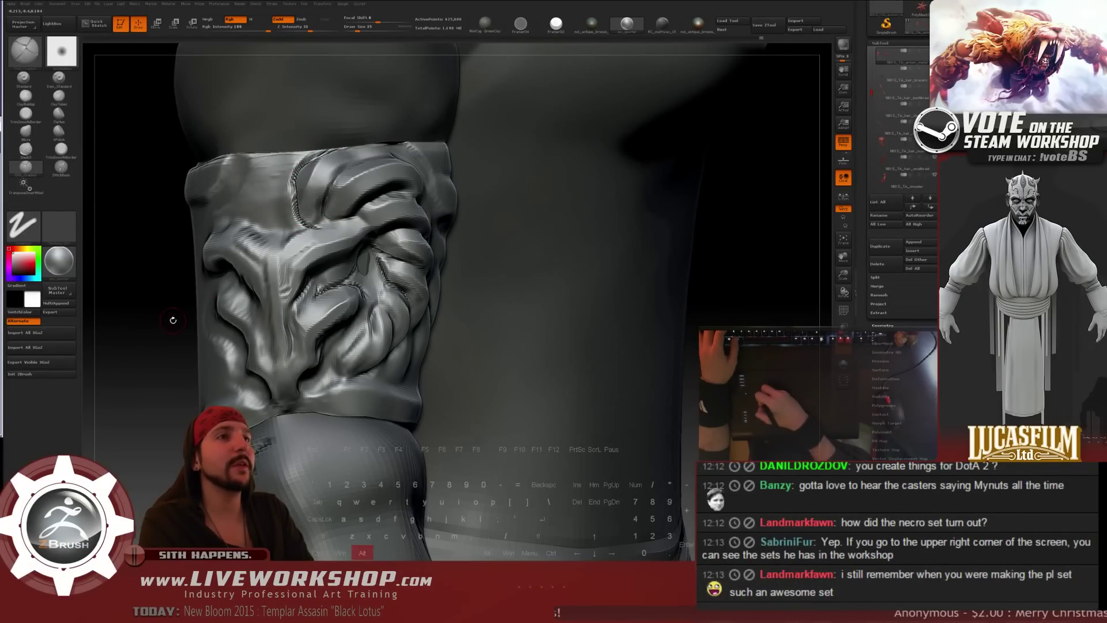
mouse_move(173, 316)
mouse_down()
mouse_move(181, 250)
mouse_move(278, 180)
mouse_up()
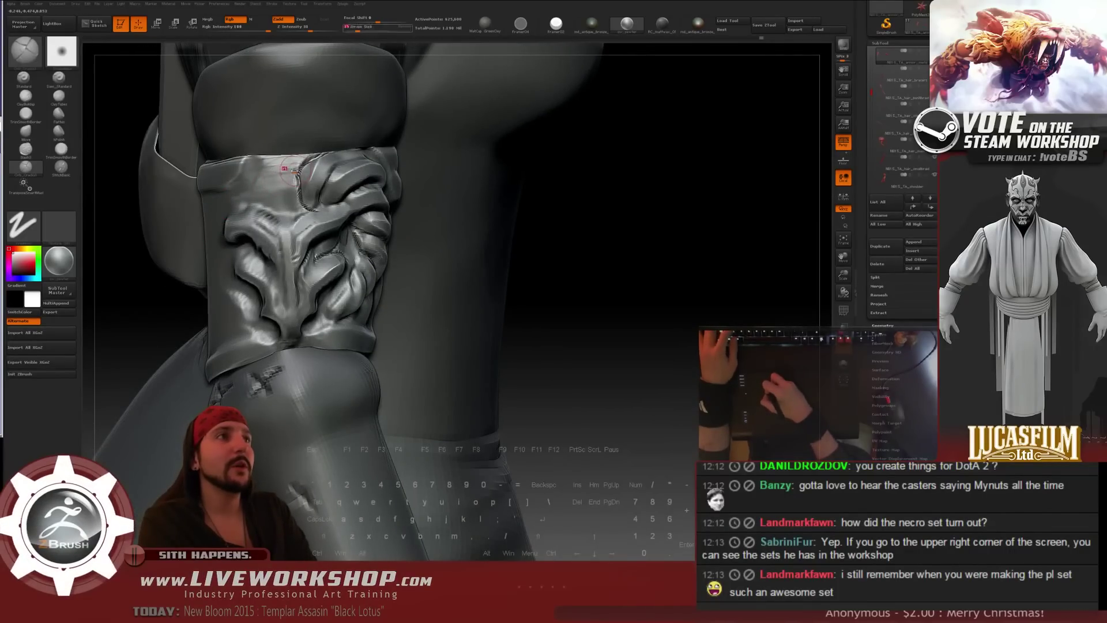
- Refine and soften the creases around the brow, eye and cheek strands with Orb_Cracks and smoothing strokes
key(shift)
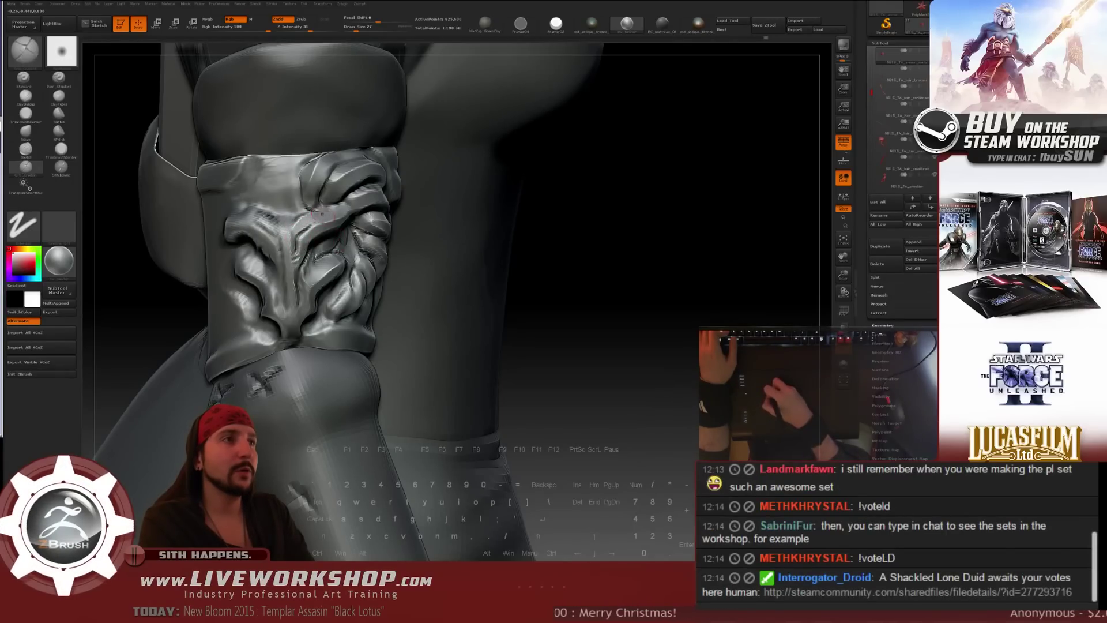
key(shift)
drag(641, 199, 594, 208)
key(shift)
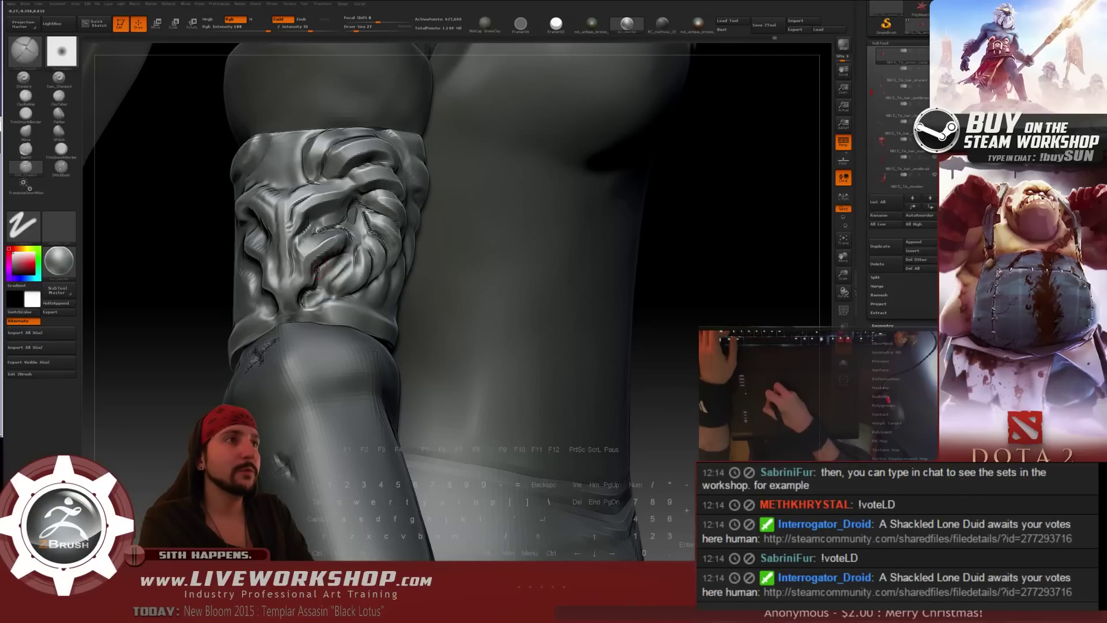
key(shift)
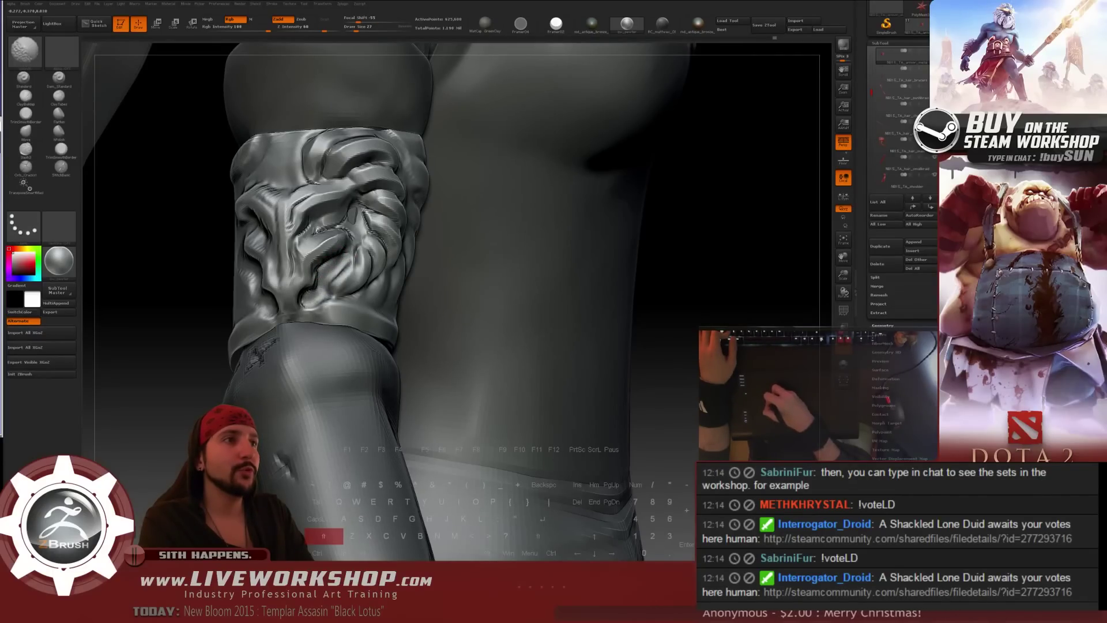
right_drag(341, 280, 384, 282)
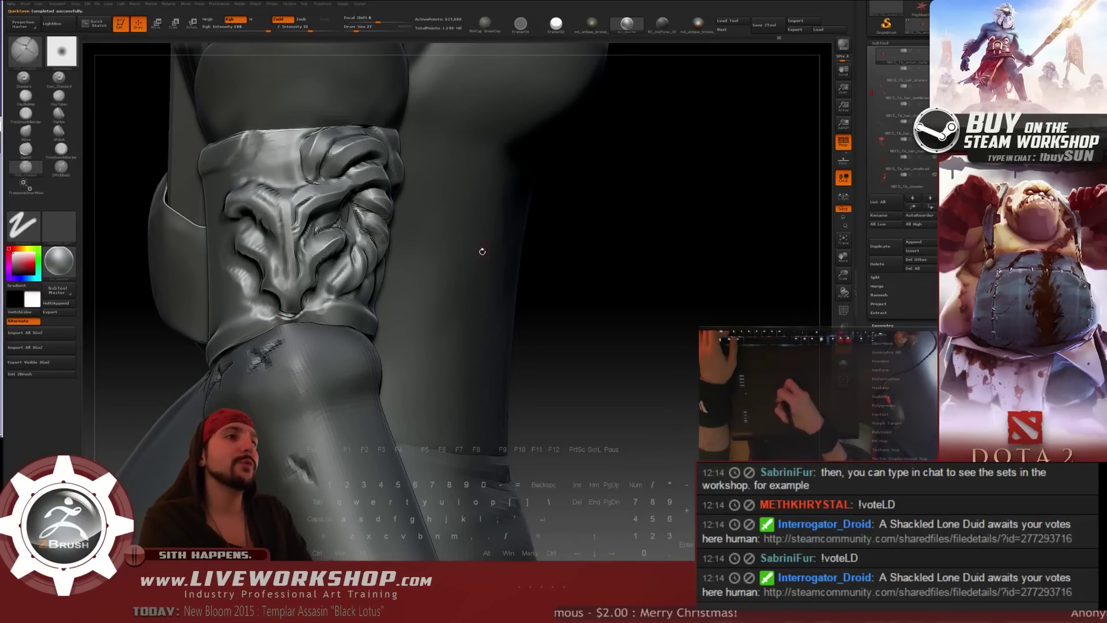
- Polish the cheek strand beside the muzzle and the centre of the beast's brow with the polish brush
key(shift)
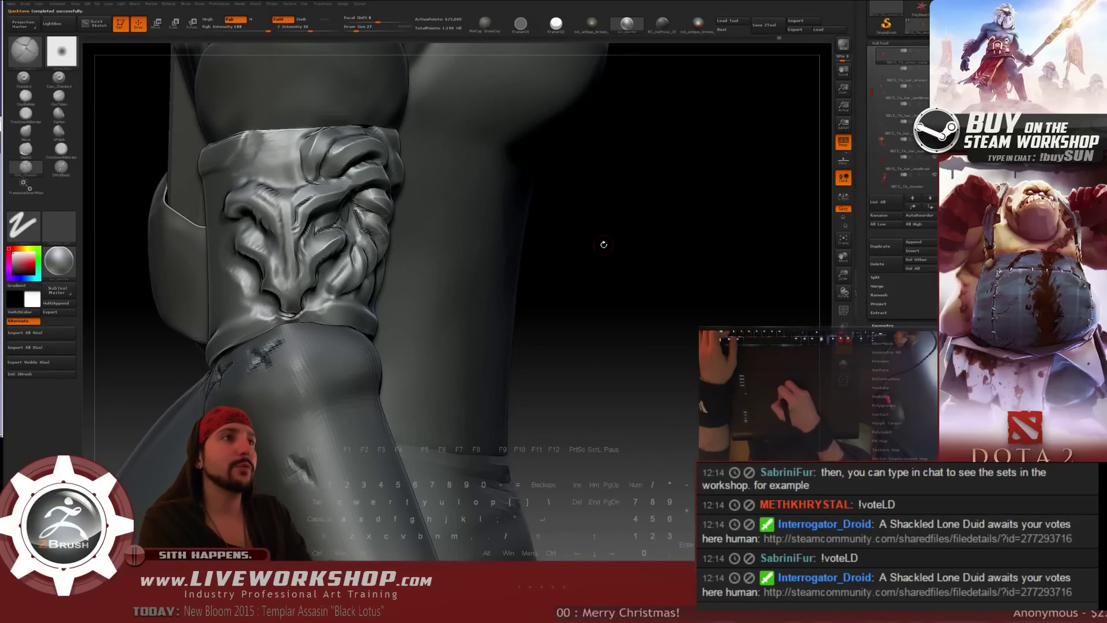
right_drag(600, 242, 168, 173)
ctrl+right_drag(147, 211, 155, 265)
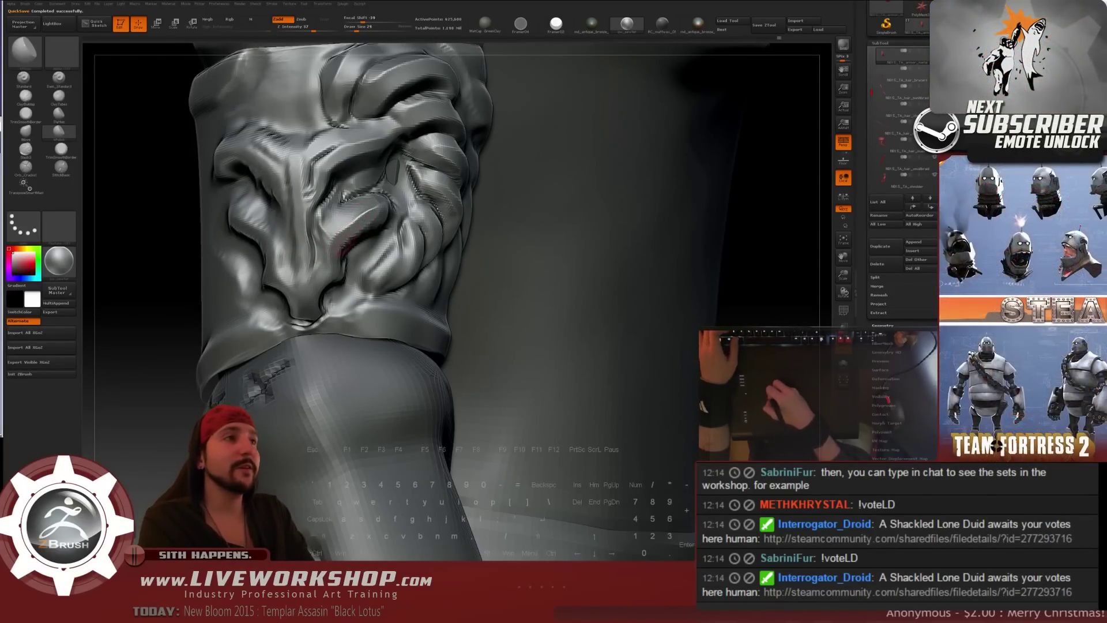
key(])
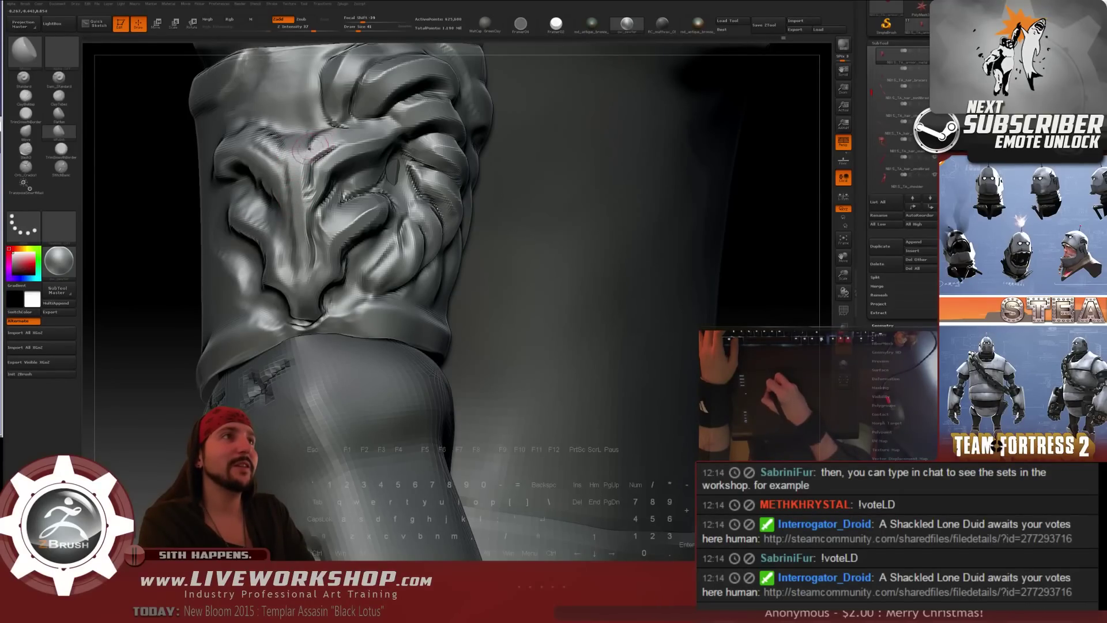
right_drag(148, 257, 199, 253)
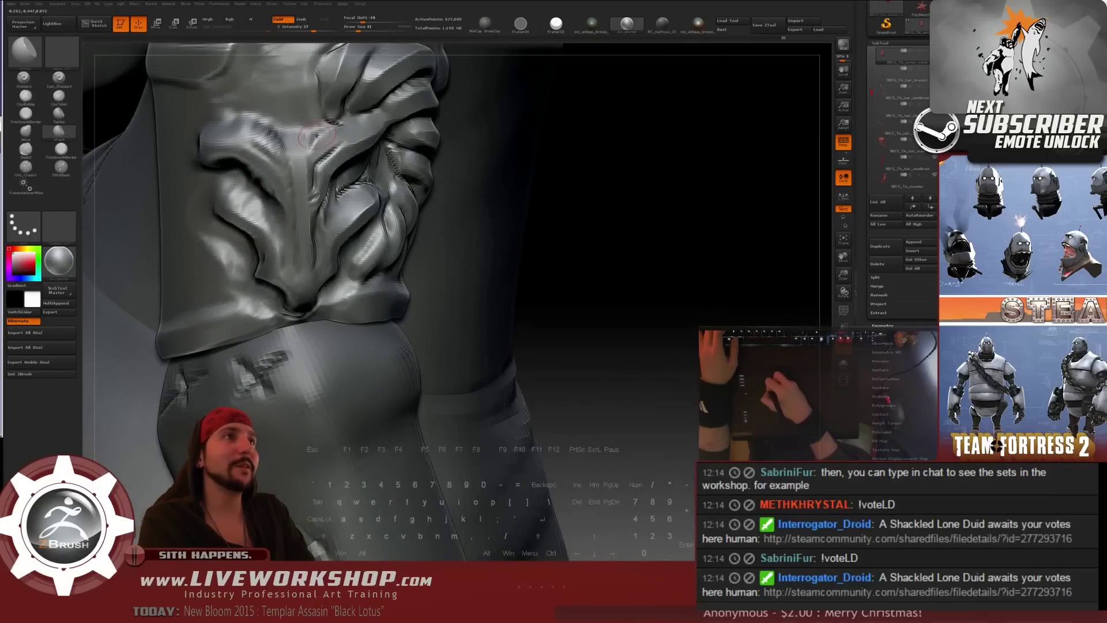
- Flatten the beast's forehead and the bridge of its muzzle with a larger polish brush
key(s)
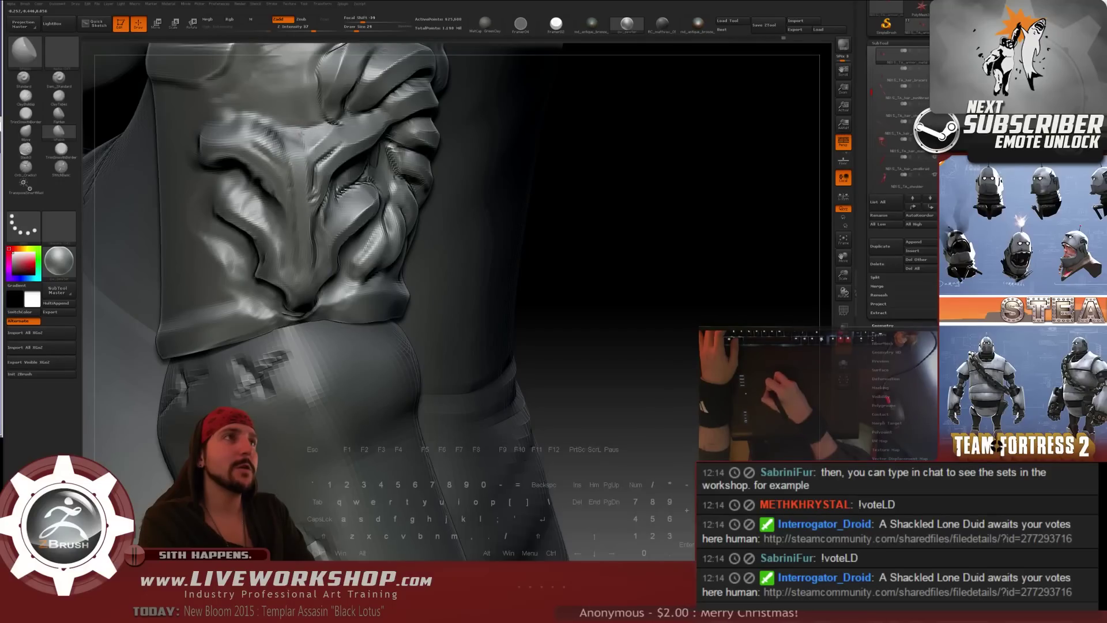
mouse_move(549, 153)
alt+mouse_down()
mouse_move(635, 216)
mouse_move(674, 225)
alt+mouse_up()
key(s)
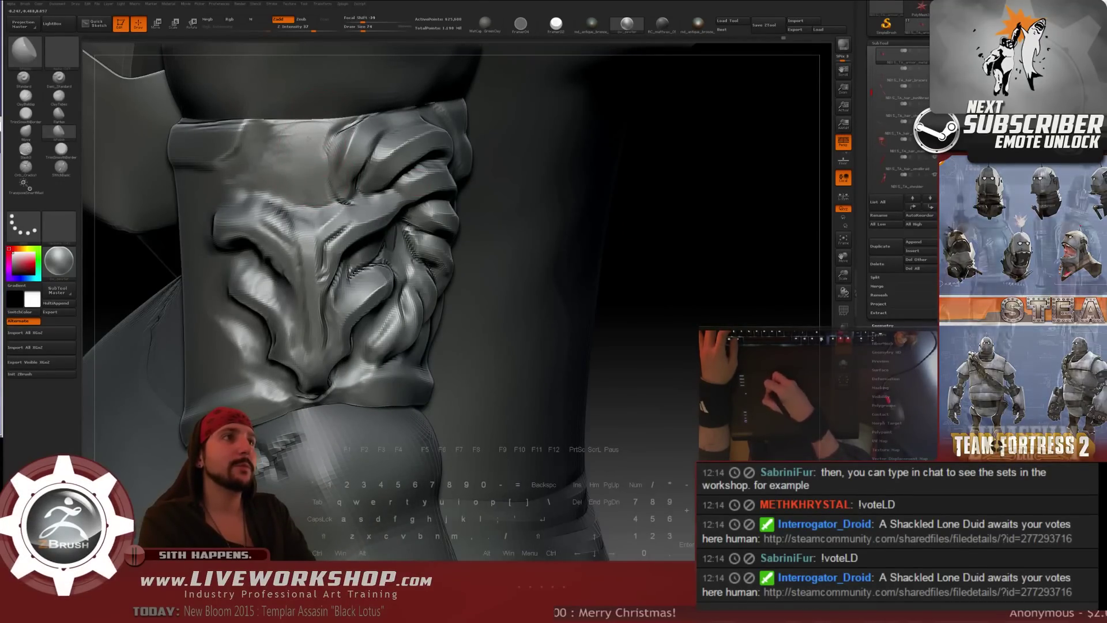
alt+drag(695, 279, 677, 210)
alt+drag(706, 171, 724, 271)
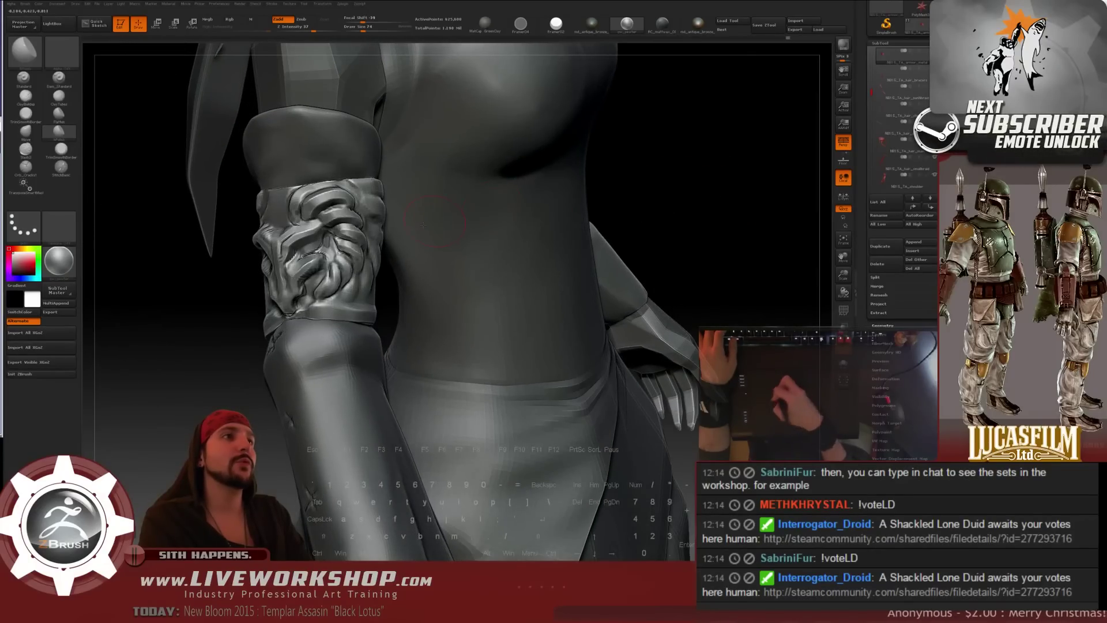
- Build up the outer end of the beast's brow strand above the eye with the ClayBuildup brush and smooth the added volume
mouse_move(200, 292)
alt+mouse_down()
mouse_move(130, 184)
mouse_move(334, 252)
alt+mouse_up()
key(b)
key(c)
key(b)
key(s)
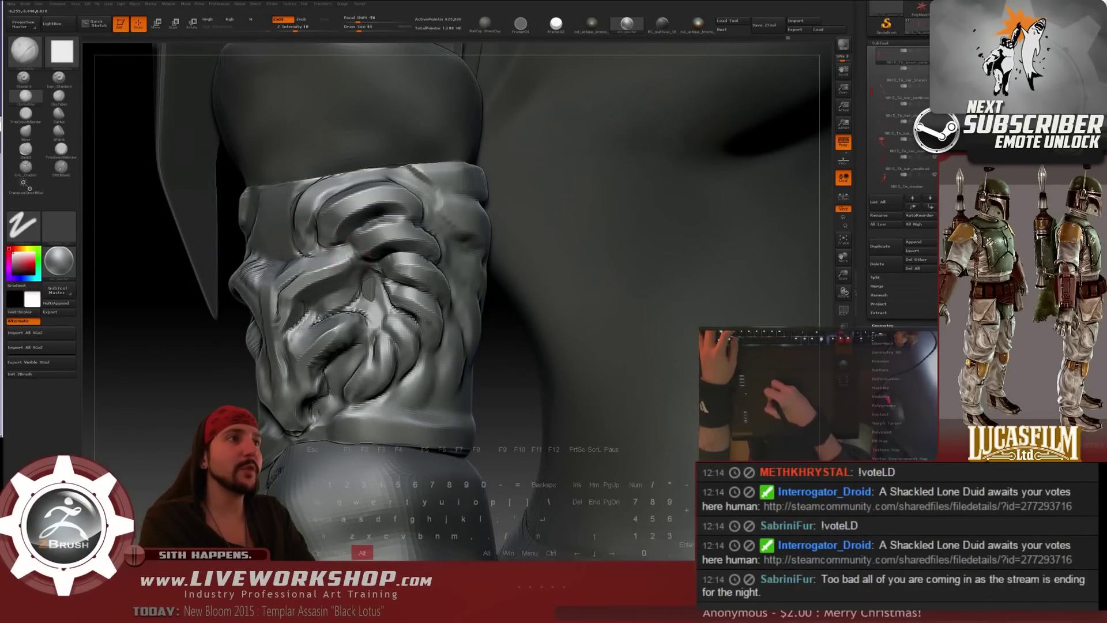
key(bracketright)
alt+drag(346, 253, 357, 265)
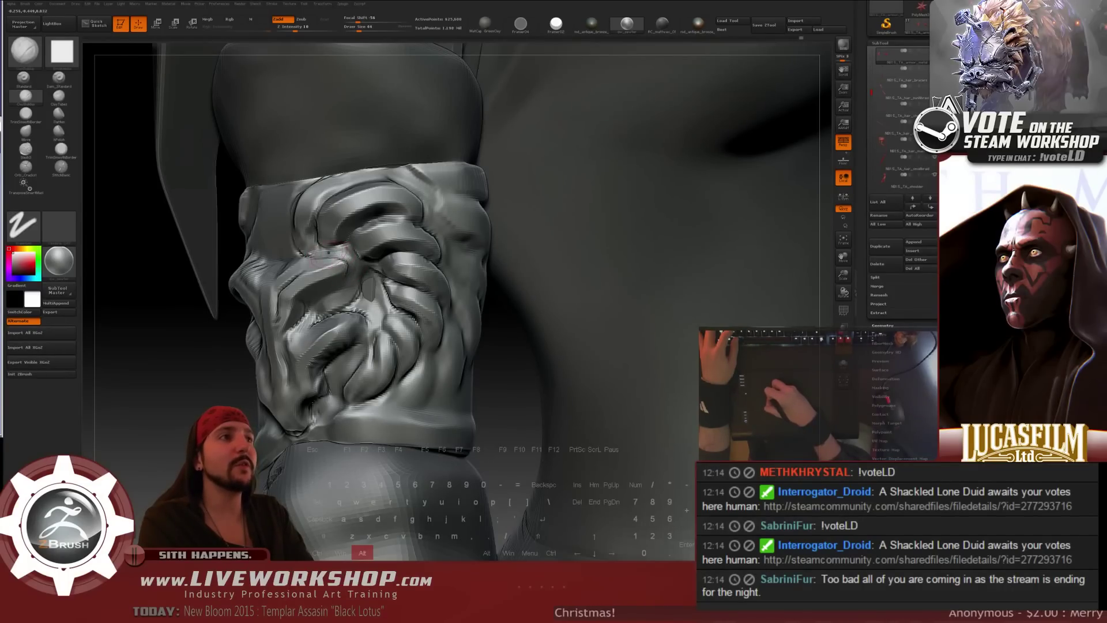
right_drag(368, 271, 372, 265)
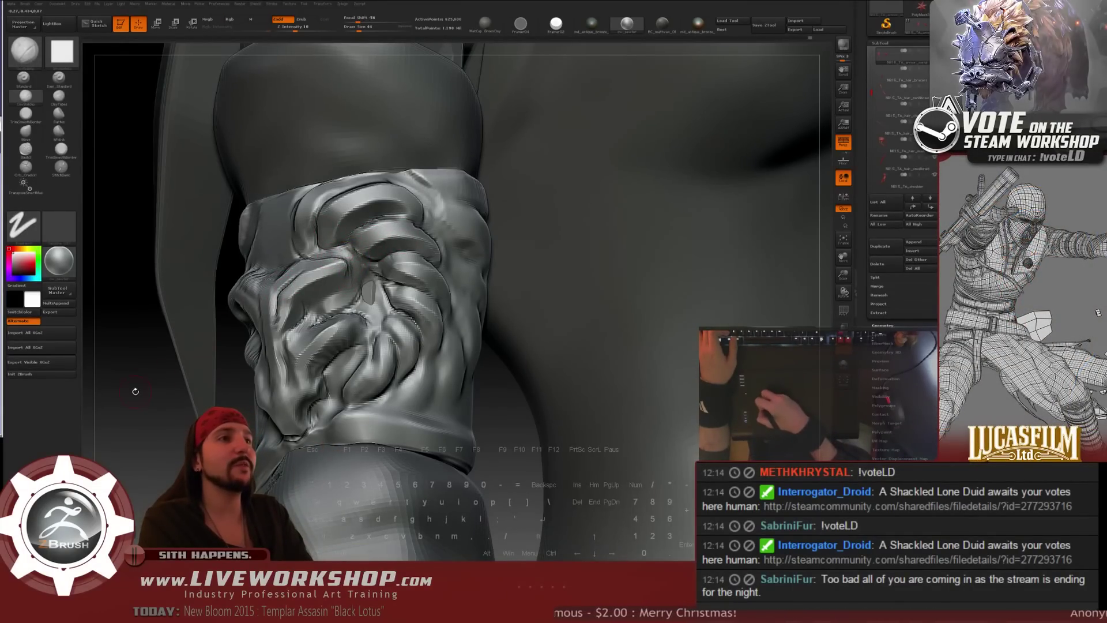
right_drag(350, 272, 310, 257)
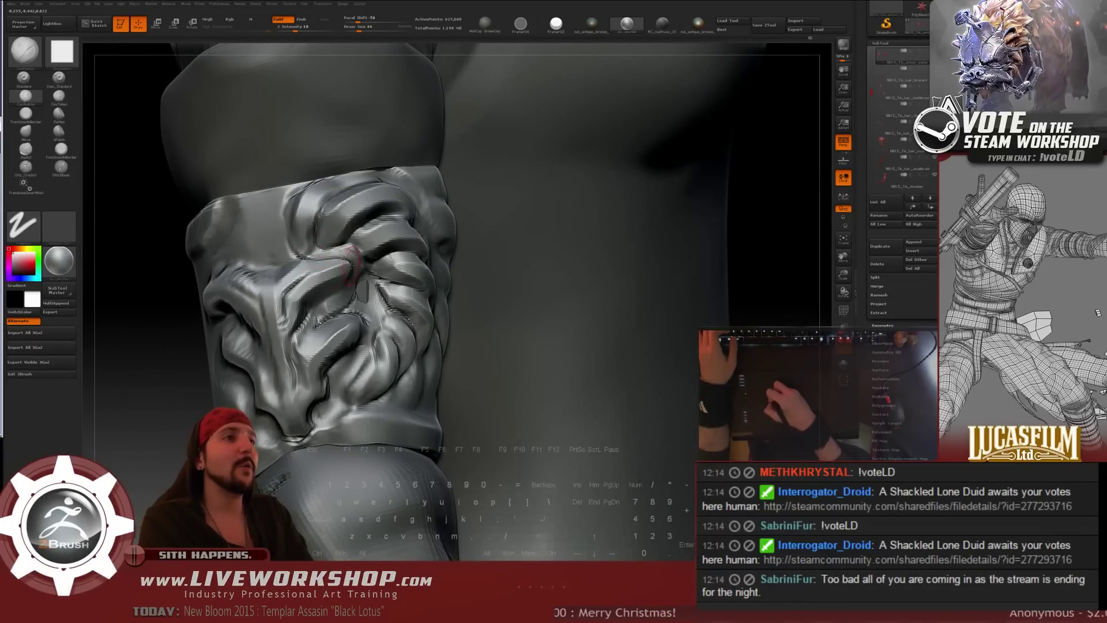
key(alt)
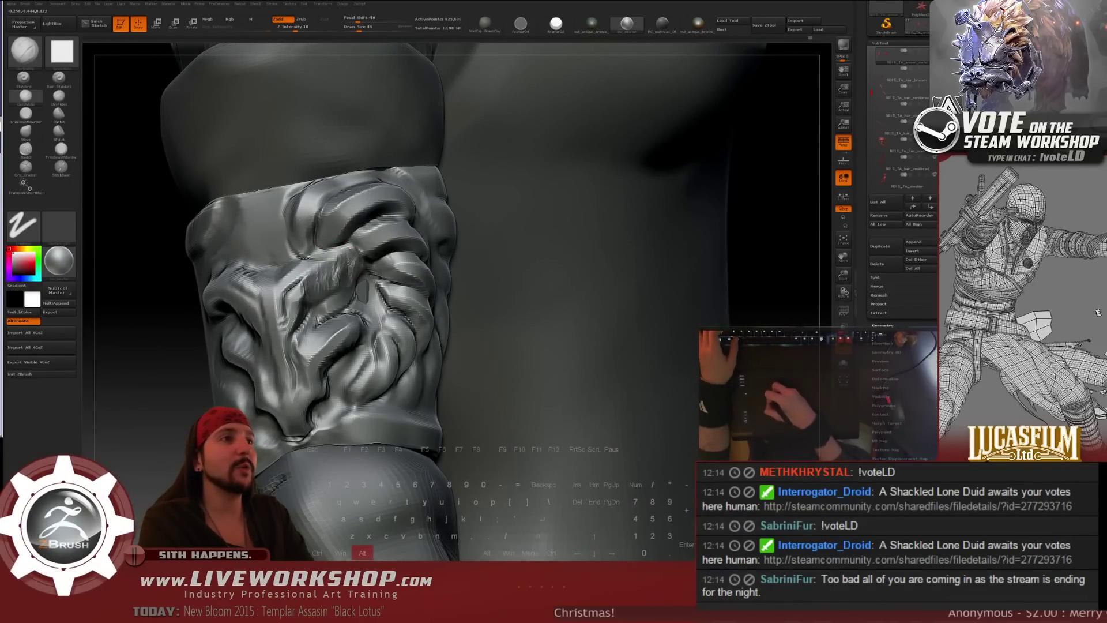
key(shift)
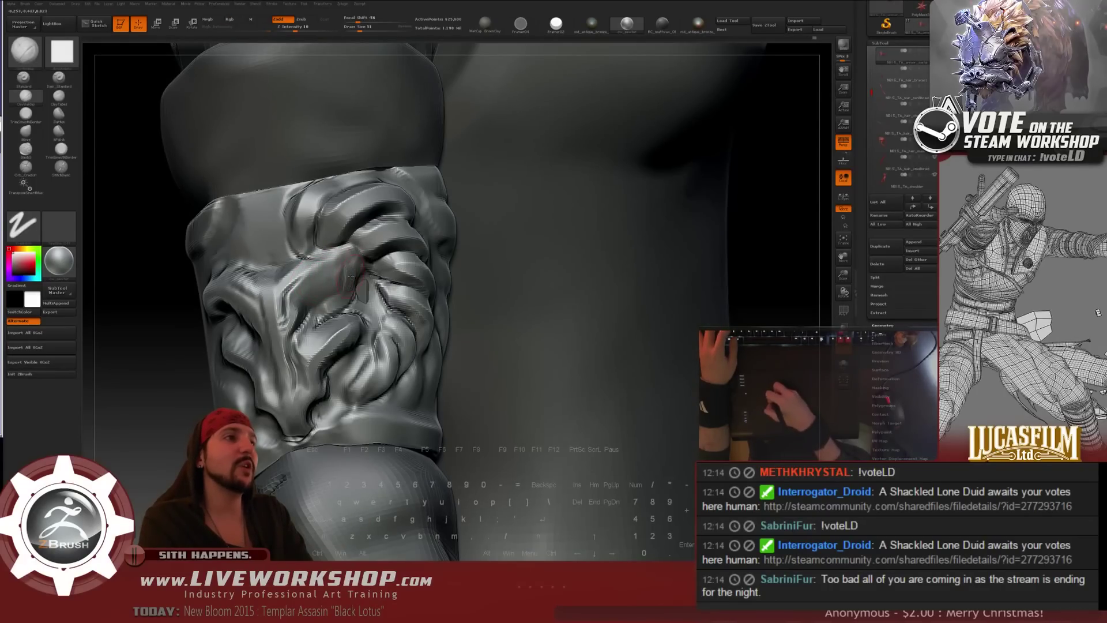
- Add more clay with a larger brush where the brow strand curls down beside the eye
key(bracketright)
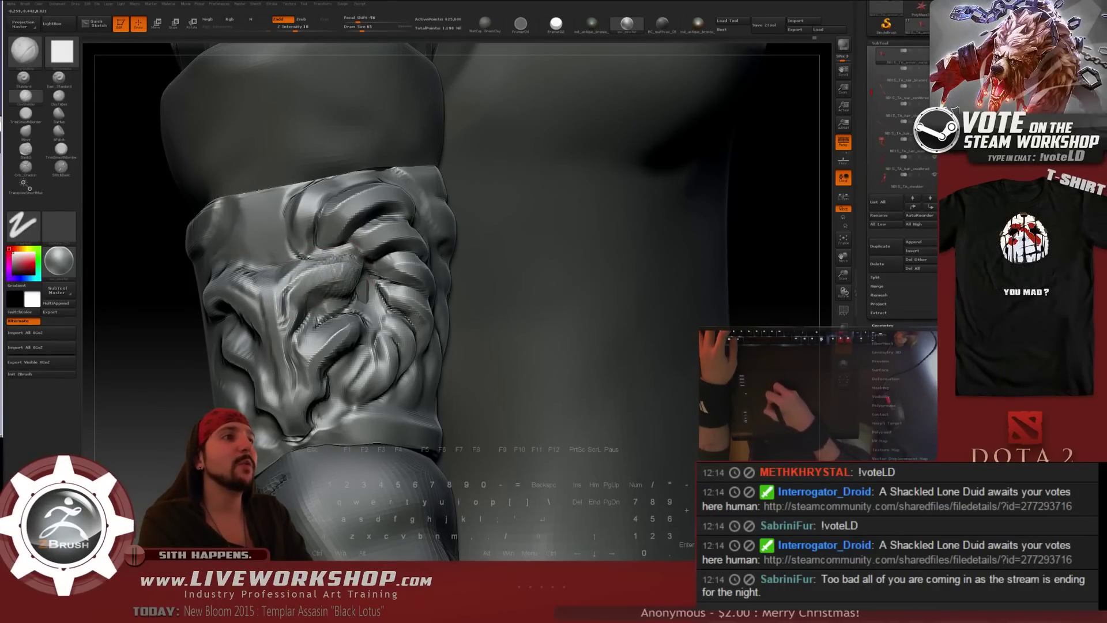
drag(178, 315, 132, 315)
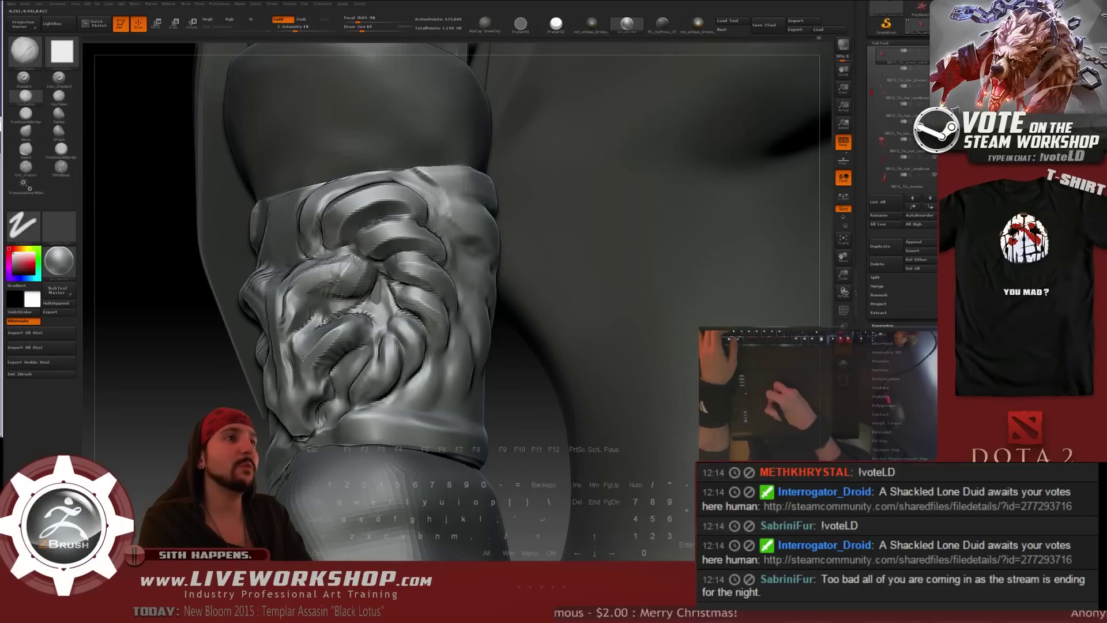
drag(341, 263, 317, 260)
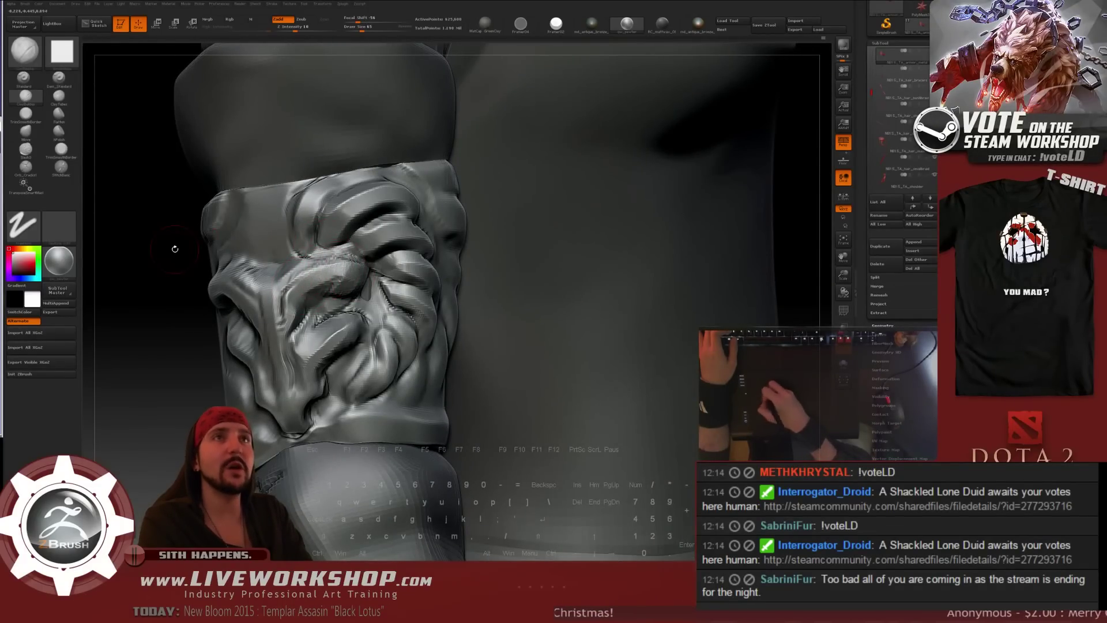
- Flatten the front face of the built-up brow strand with the hPolish brush
key(b)
key(h)
key(p)
alt+drag(161, 334, 162, 350)
key(s)
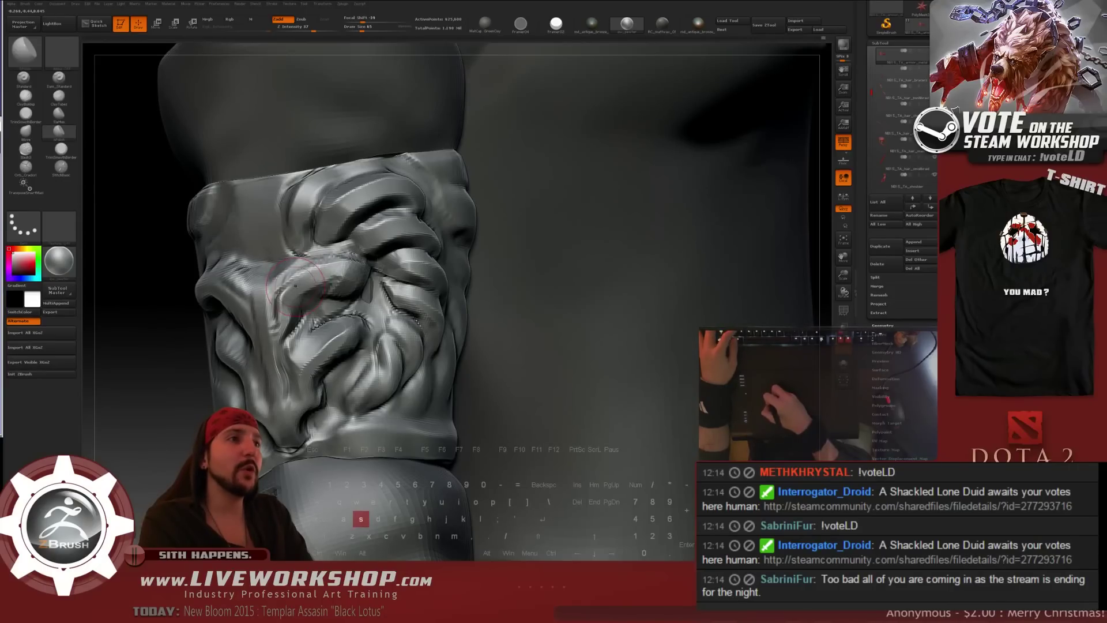
drag(294, 282, 289, 281)
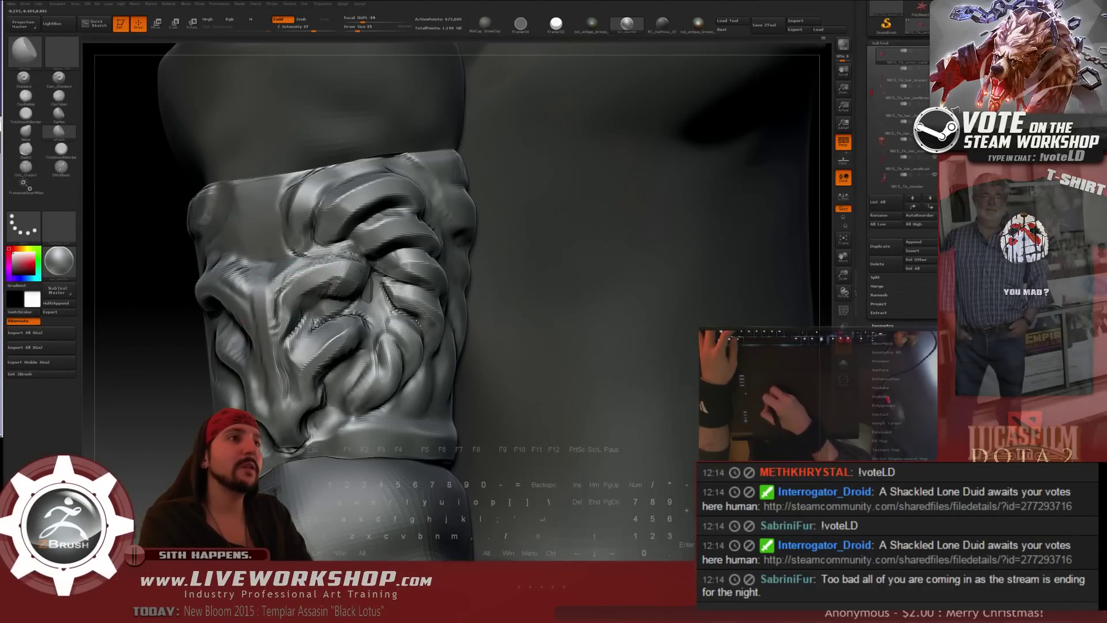
right_drag(316, 280, 353, 295)
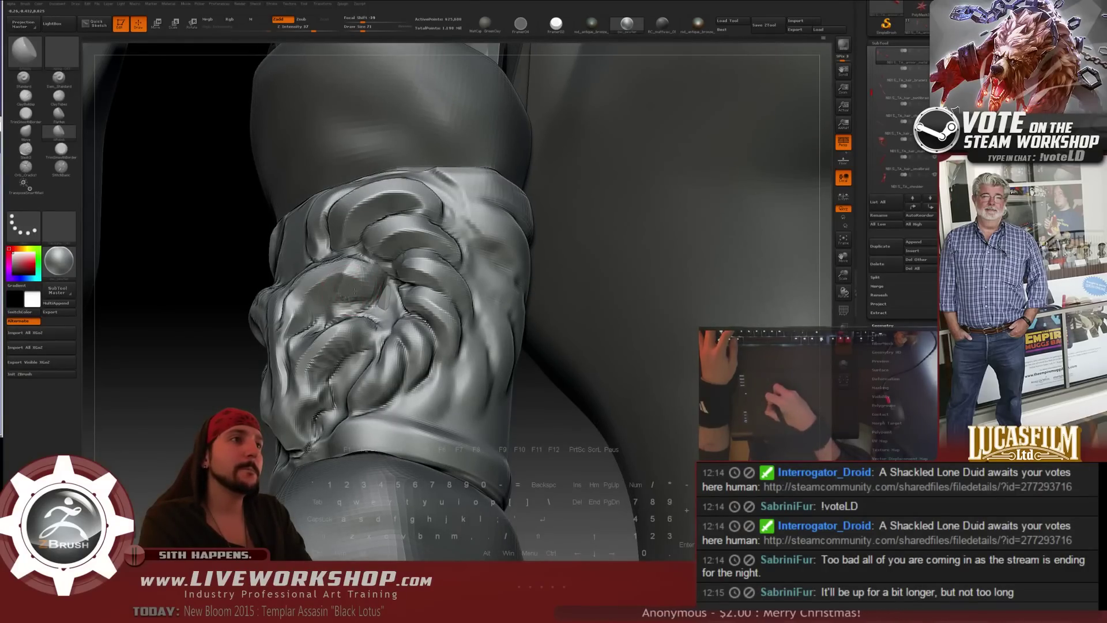
- Polish the upper edge of the brow and its transition into the forehead into cleaner planes
right_drag(297, 291, 358, 267)
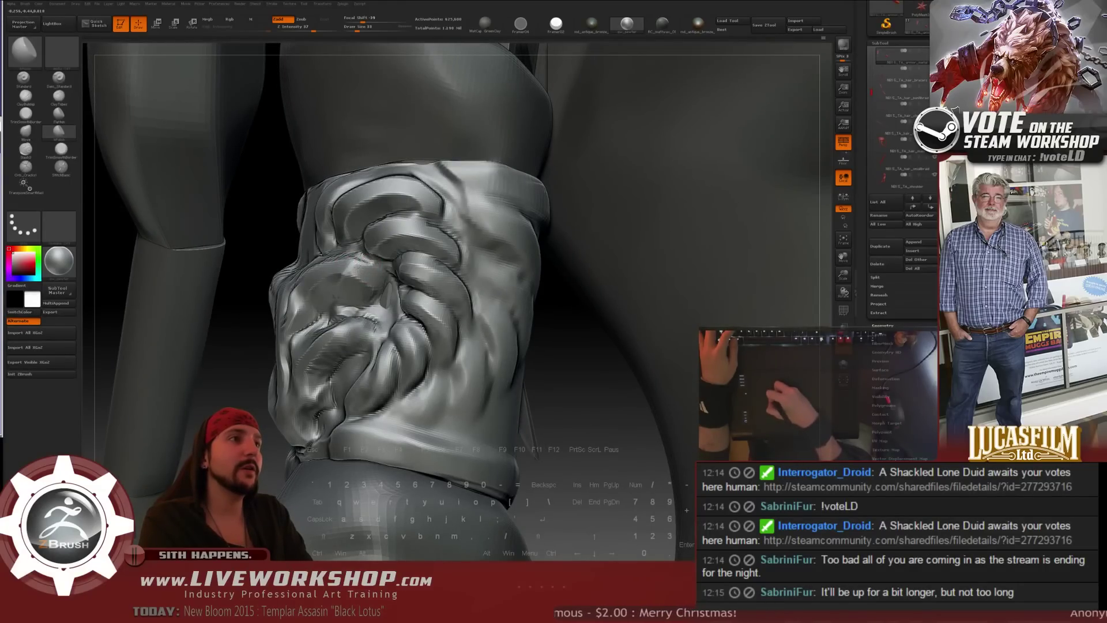
drag(264, 235, 274, 261)
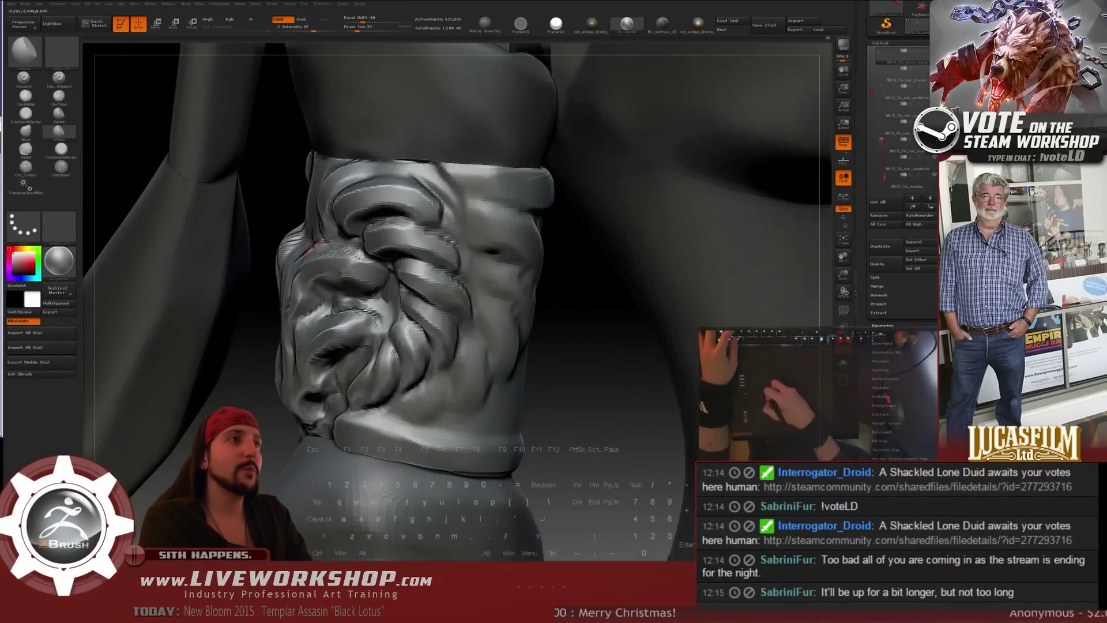
drag(279, 202, 354, 247)
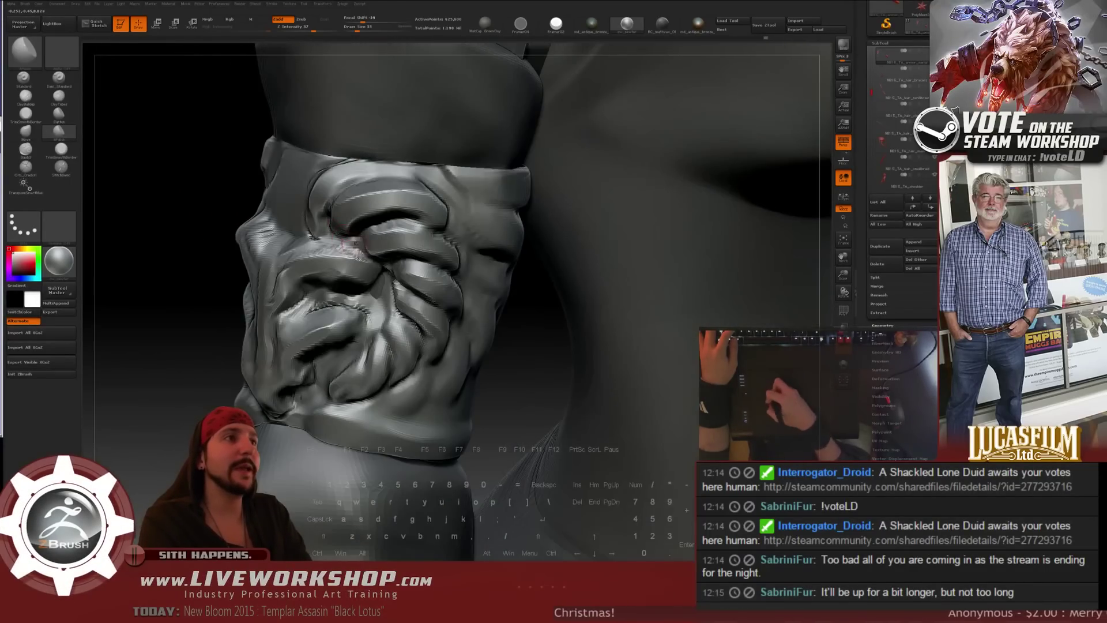
drag(191, 192, 364, 252)
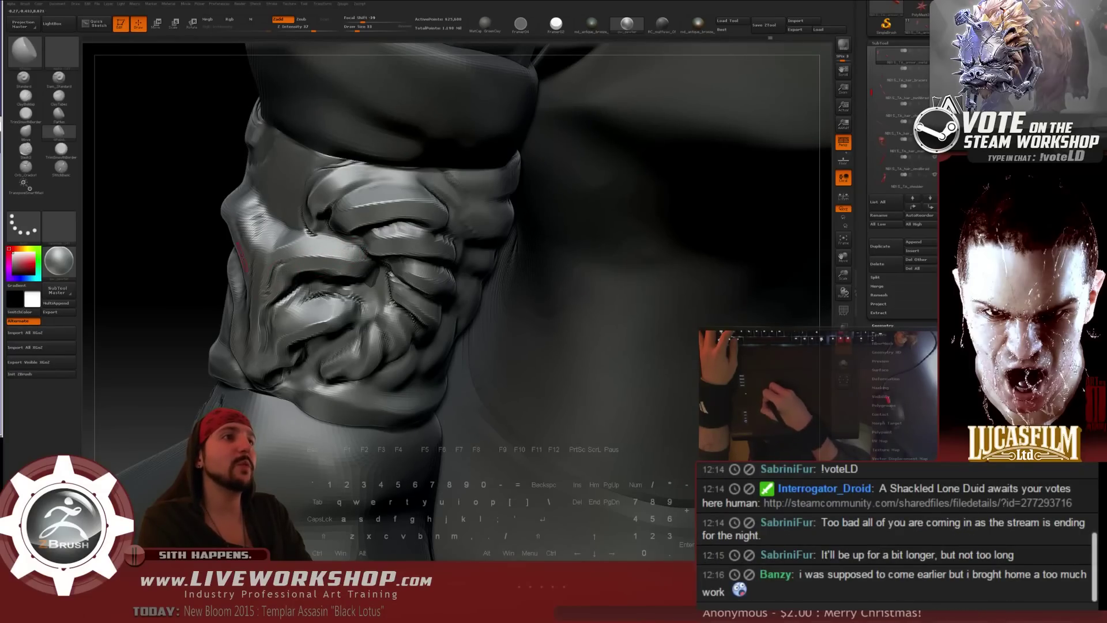
drag(167, 300, 318, 268)
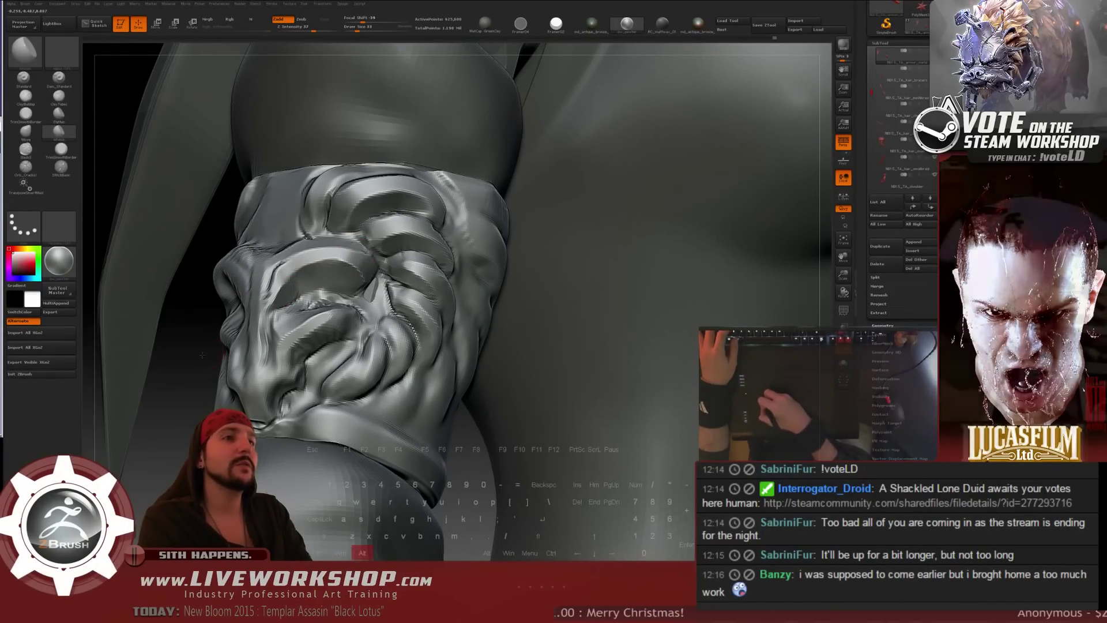
- Refine the brow ridge over the beast's eye with ClayBuildup strokes and check the arm plate against the full character
key(f)
drag(139, 346, 150, 323)
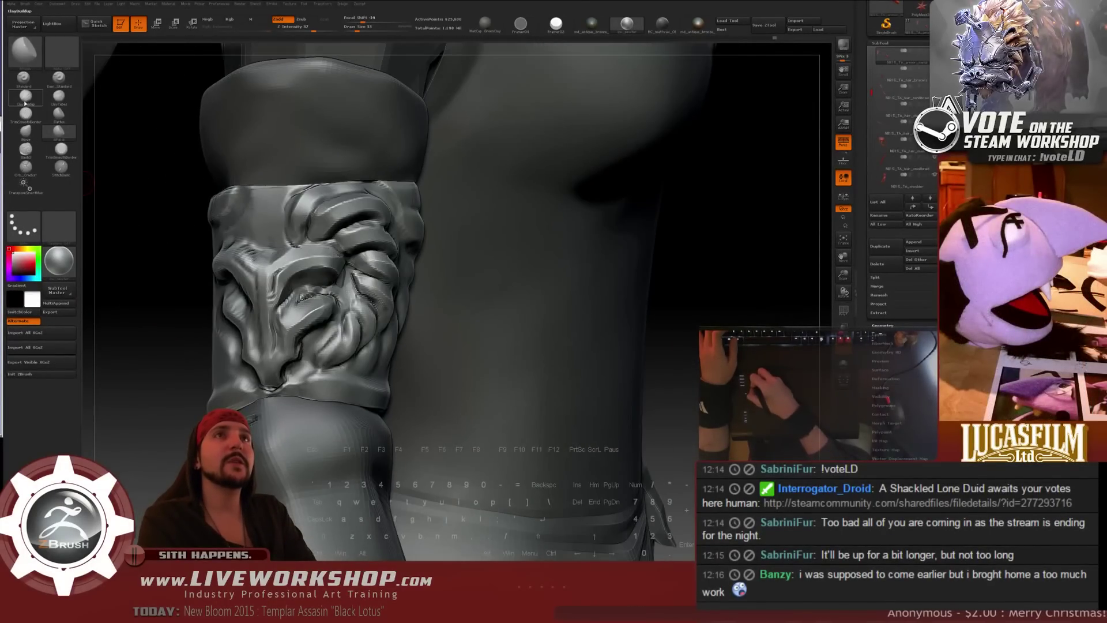
click(24, 104)
drag(138, 277, 138, 269)
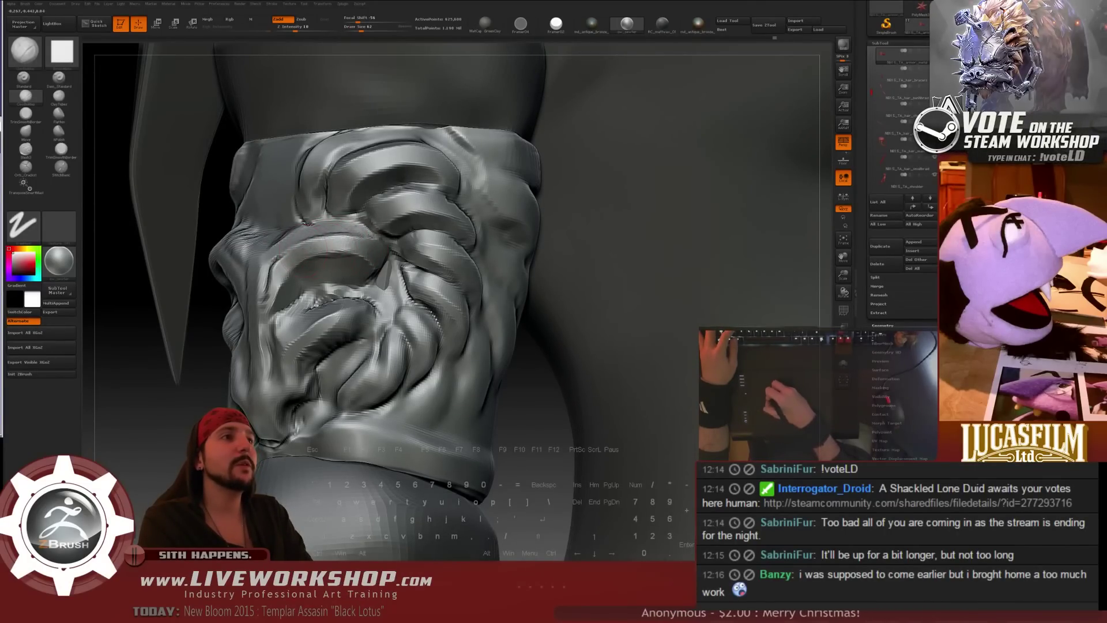
drag(133, 269, 142, 278)
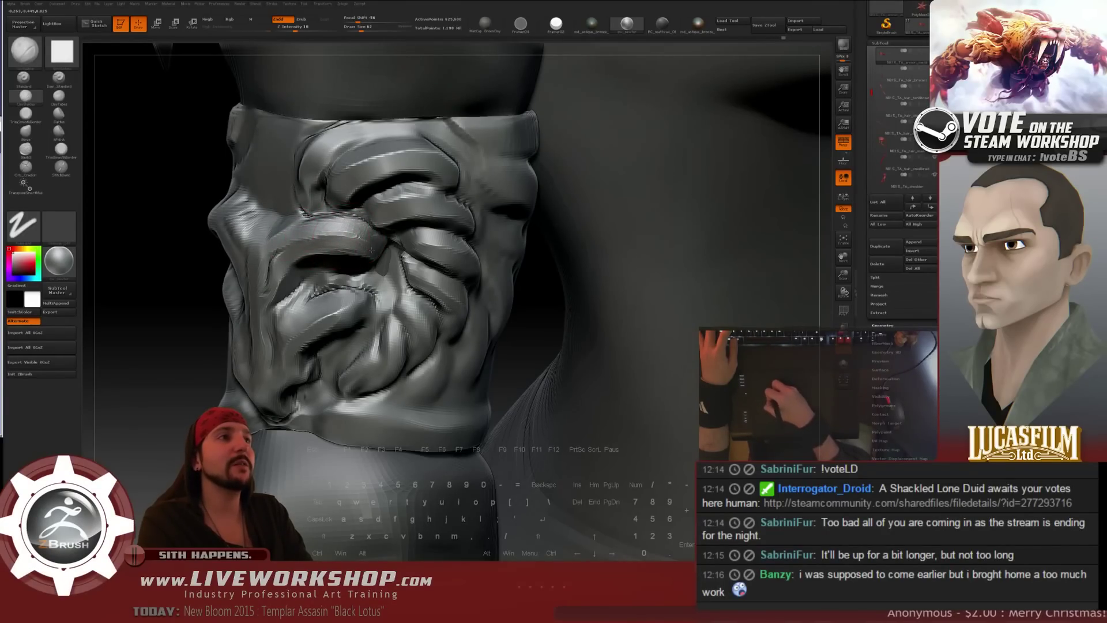
alt+drag(181, 337, 234, 321)
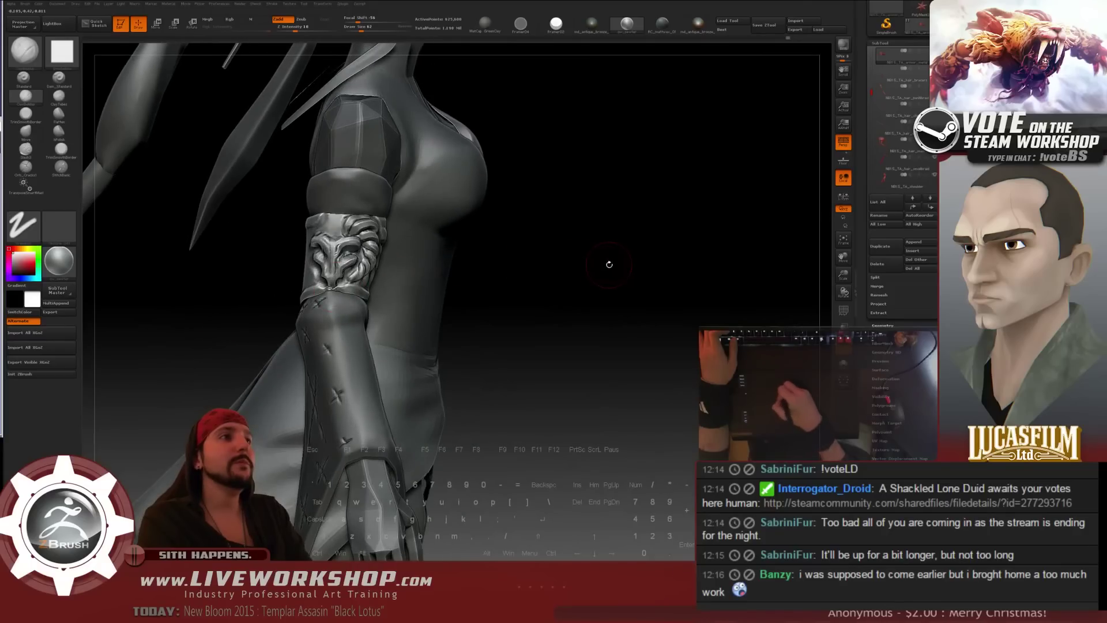
alt+drag(609, 265, 636, 226)
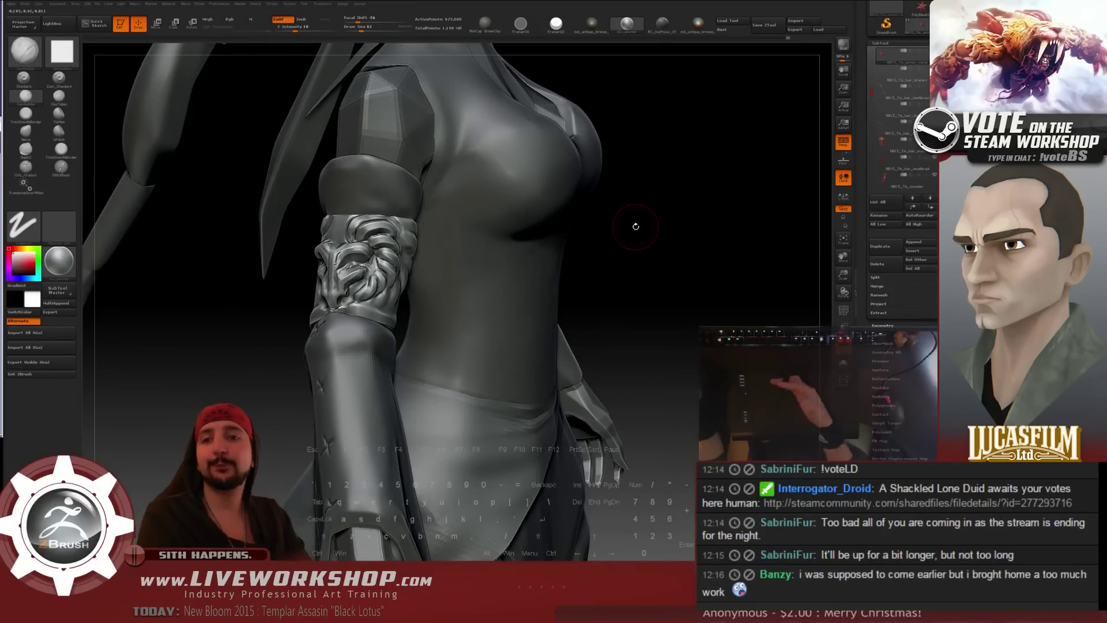